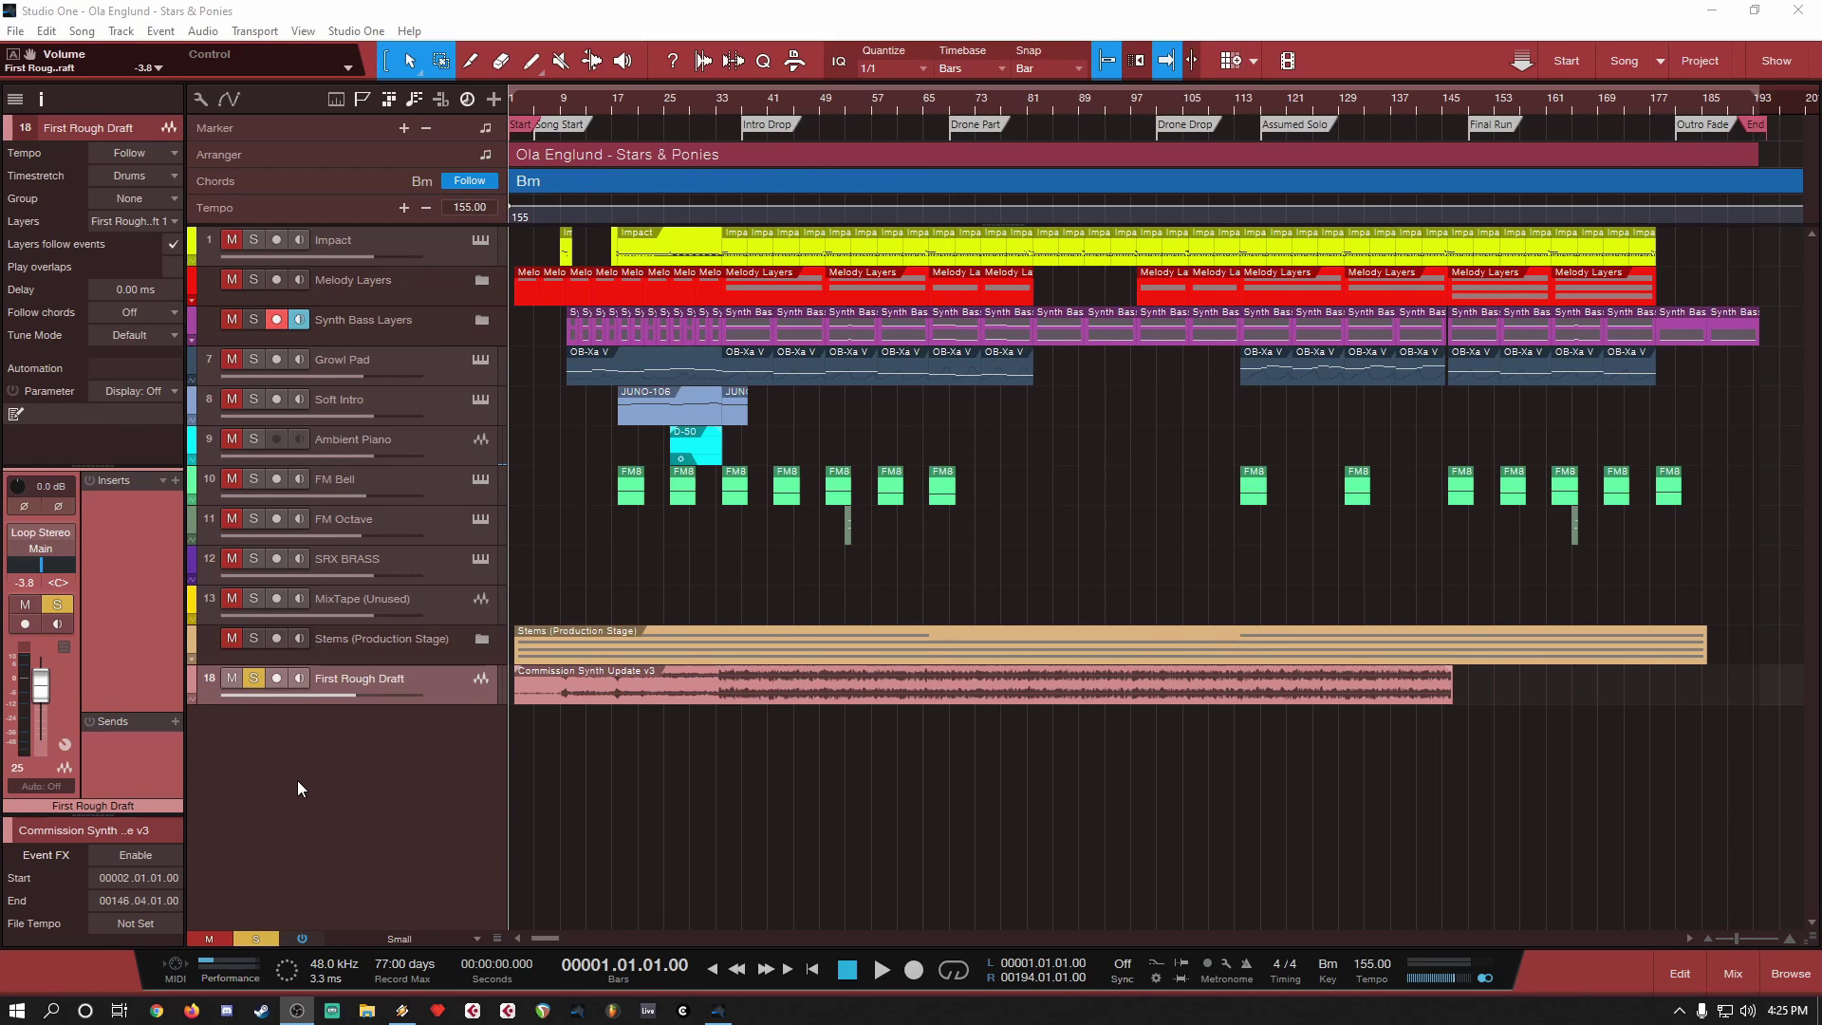
Step: Play the Commission Synth Update v3 clip on the First Rough Draft track from start to end
{"action": "left_click", "coordinate": [569, 699]}
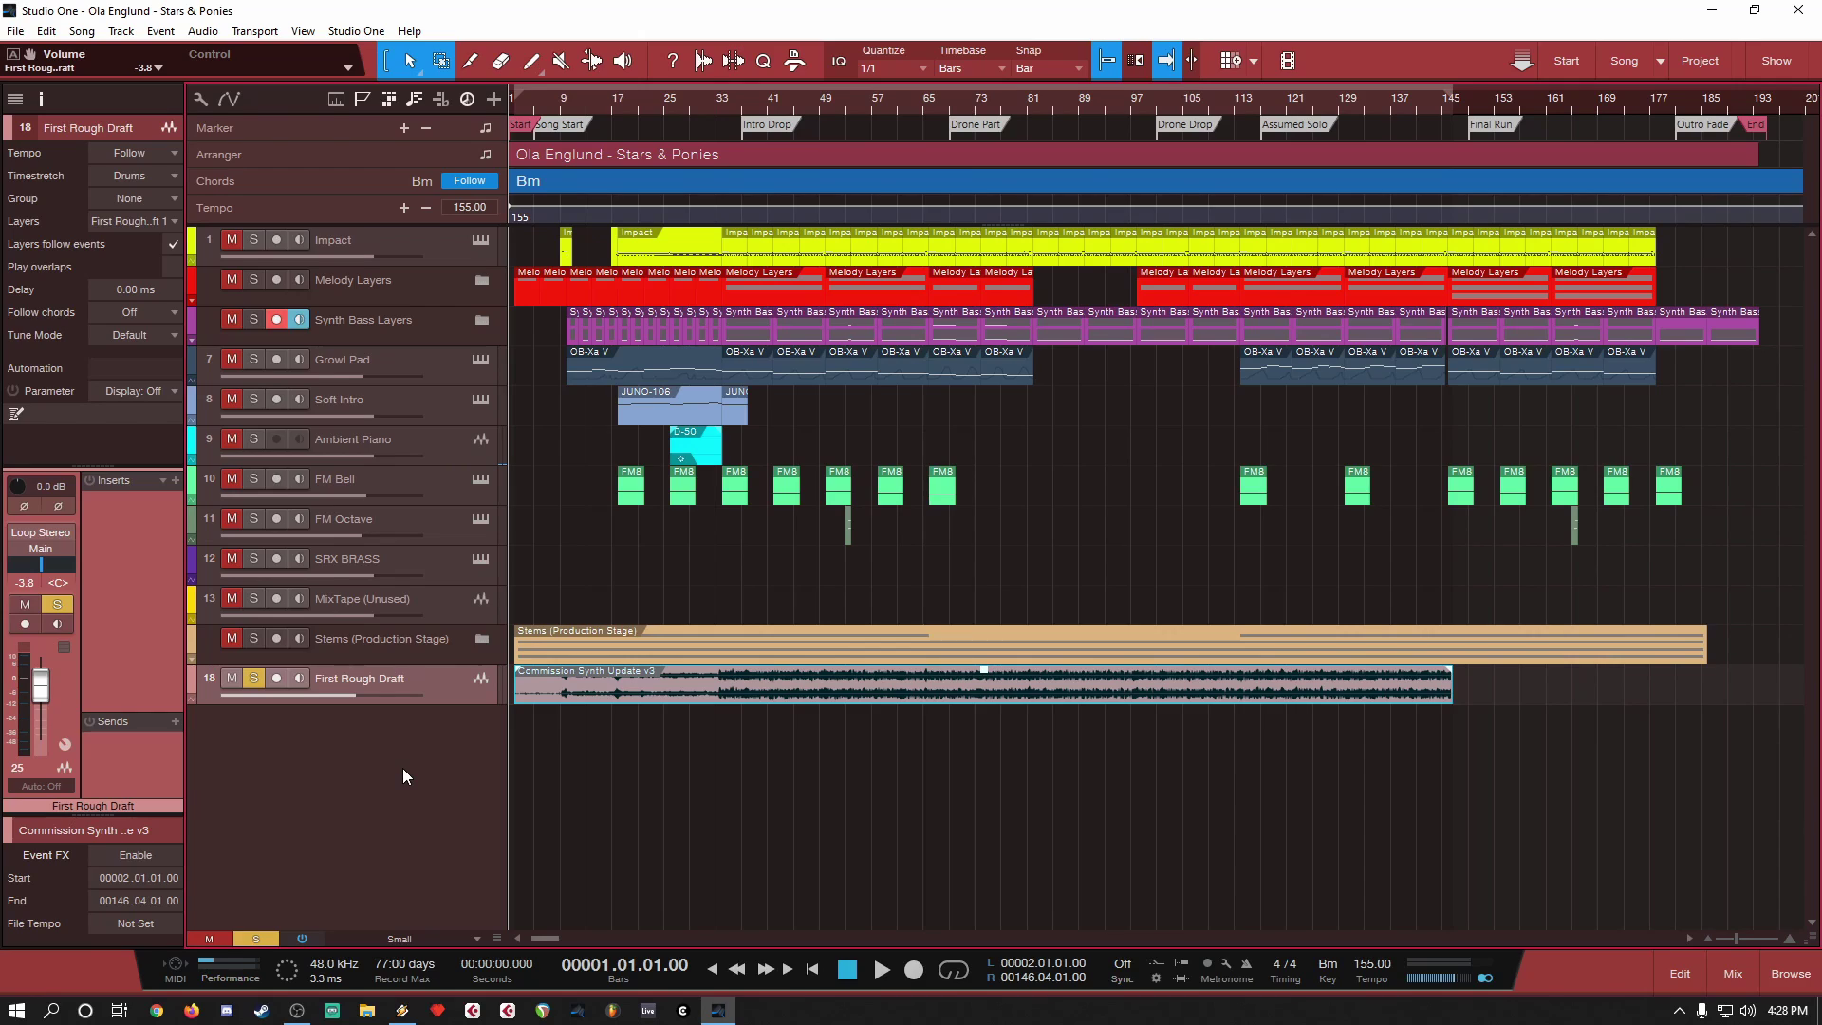
{"action": "key", "text": "space"}
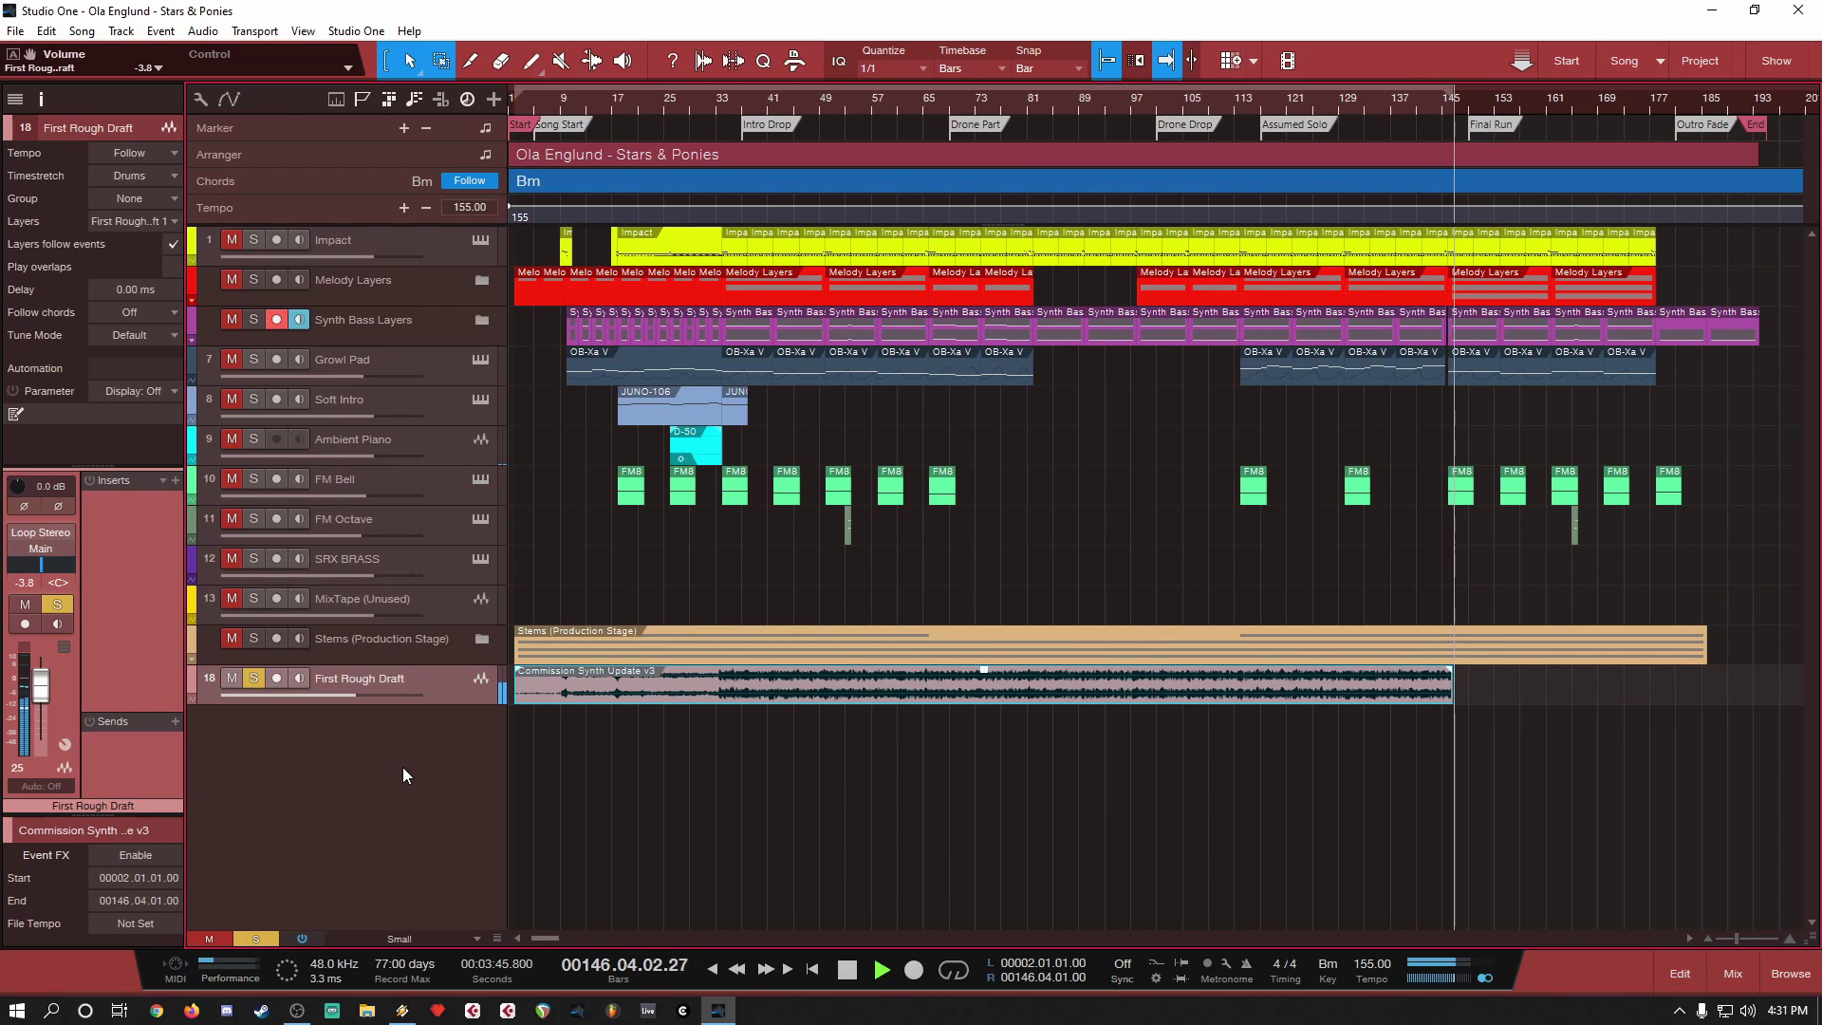
{"action": "key", "text": "space"}
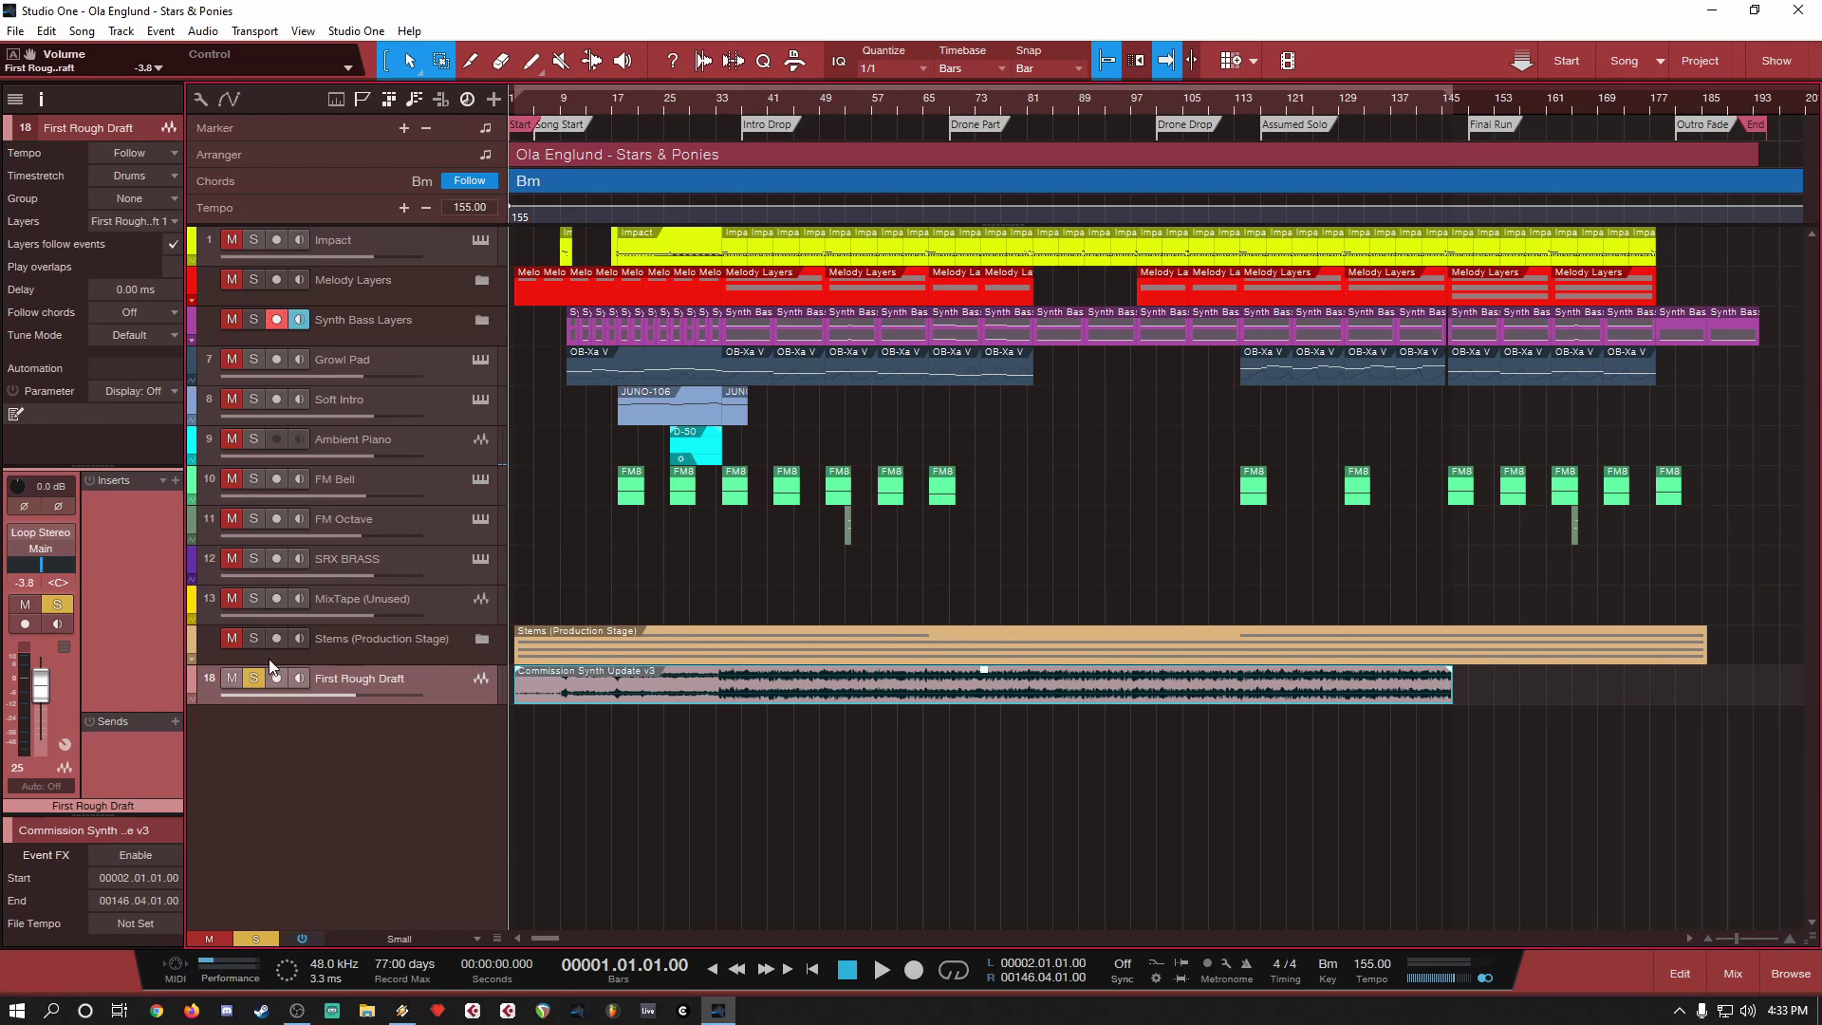
Step: Turn off solo on the First Rough Draft track and mute it
{"action": "left_click", "coordinate": [254, 678]}
{"action": "left_click", "coordinate": [232, 678]}
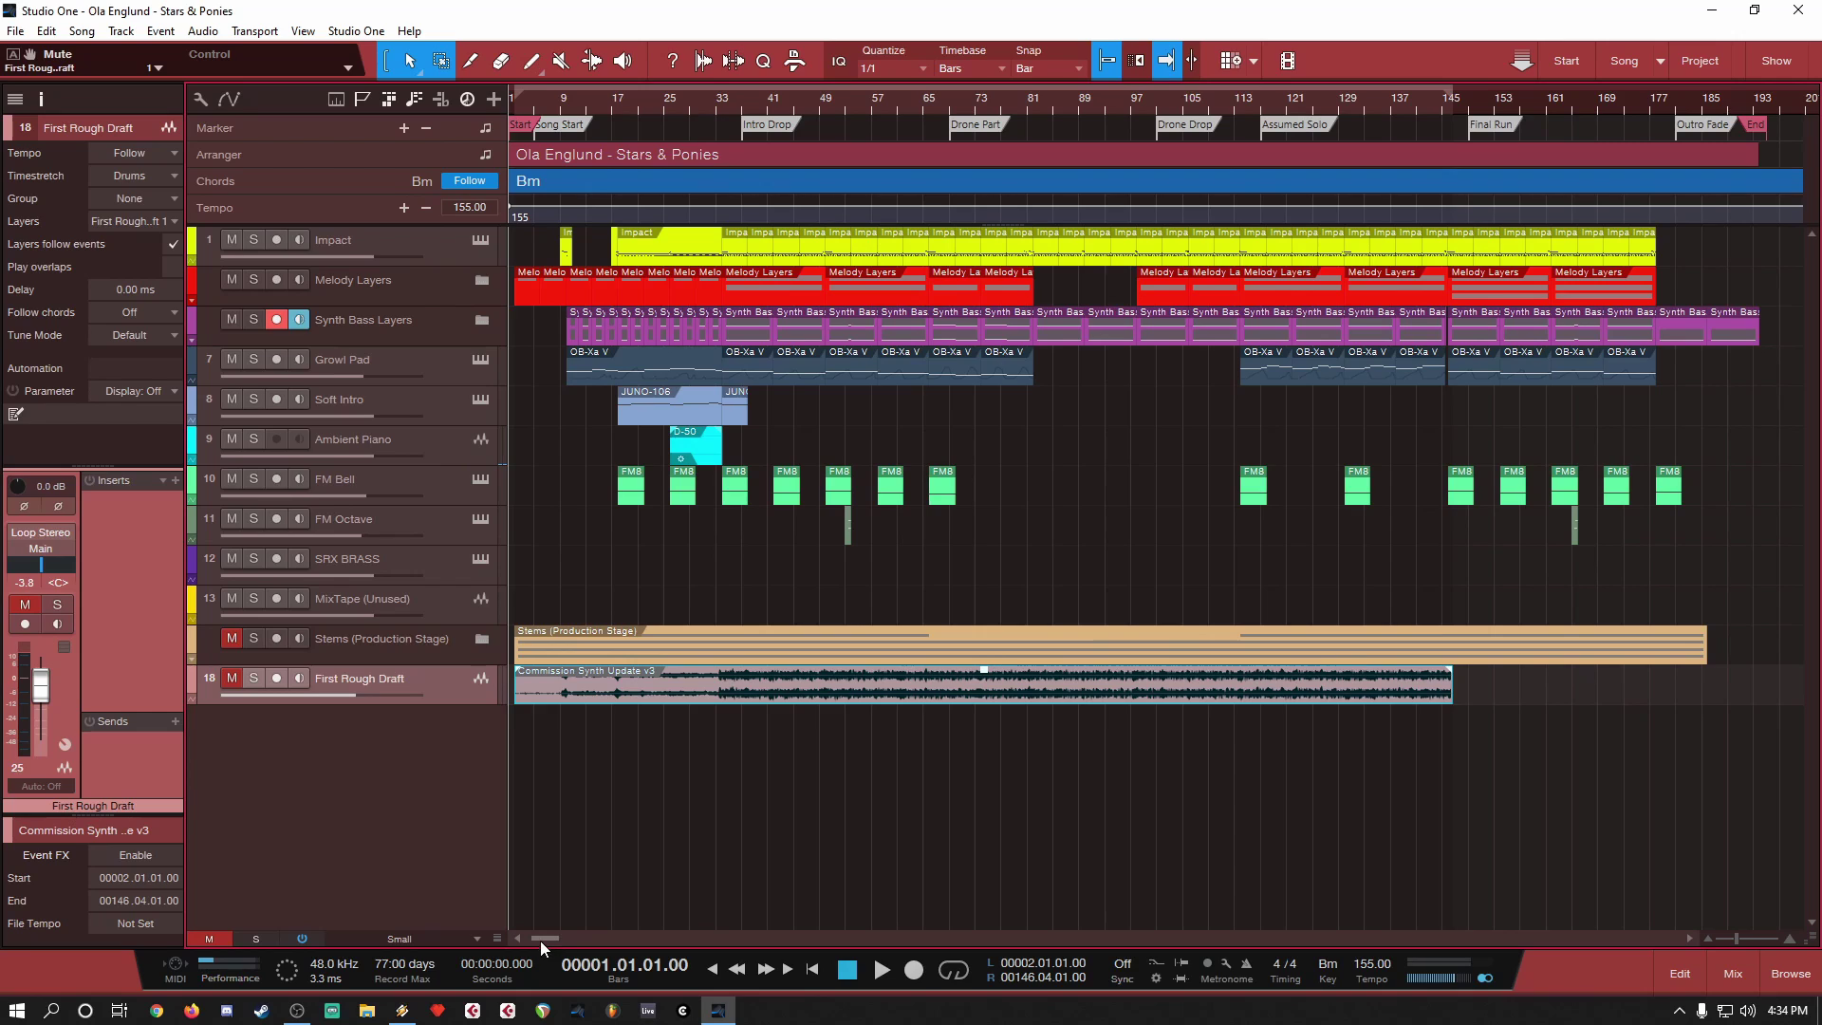
Step: Look over the clips around the Graveyard marker and play the full arrangement from the beginning
{"action": "mouse_move", "coordinate": [543, 937]}
{"action": "left_mouse_down"}
{"action": "mouse_move", "coordinate": [622, 937]}
{"action": "mouse_move", "coordinate": [579, 936]}
{"action": "left_mouse_up"}
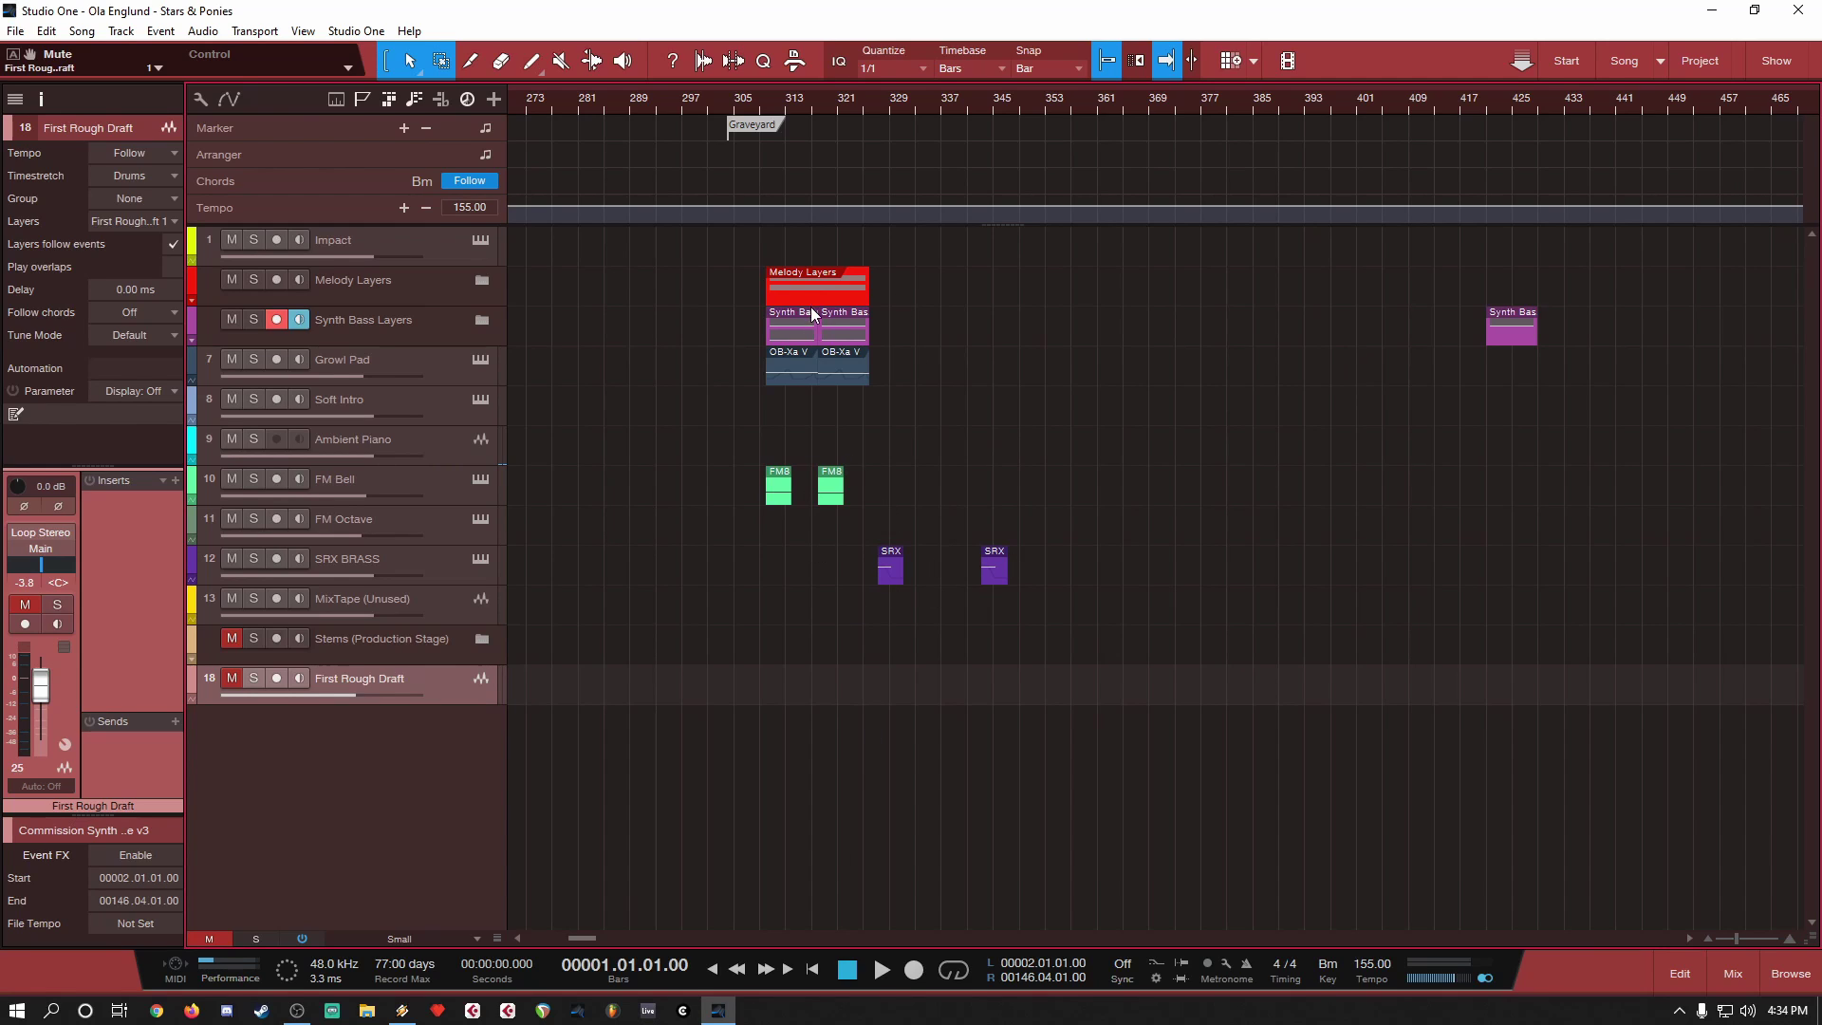
{"action": "left_click_drag", "start_coordinate": [585, 938], "coordinate": [550, 936]}
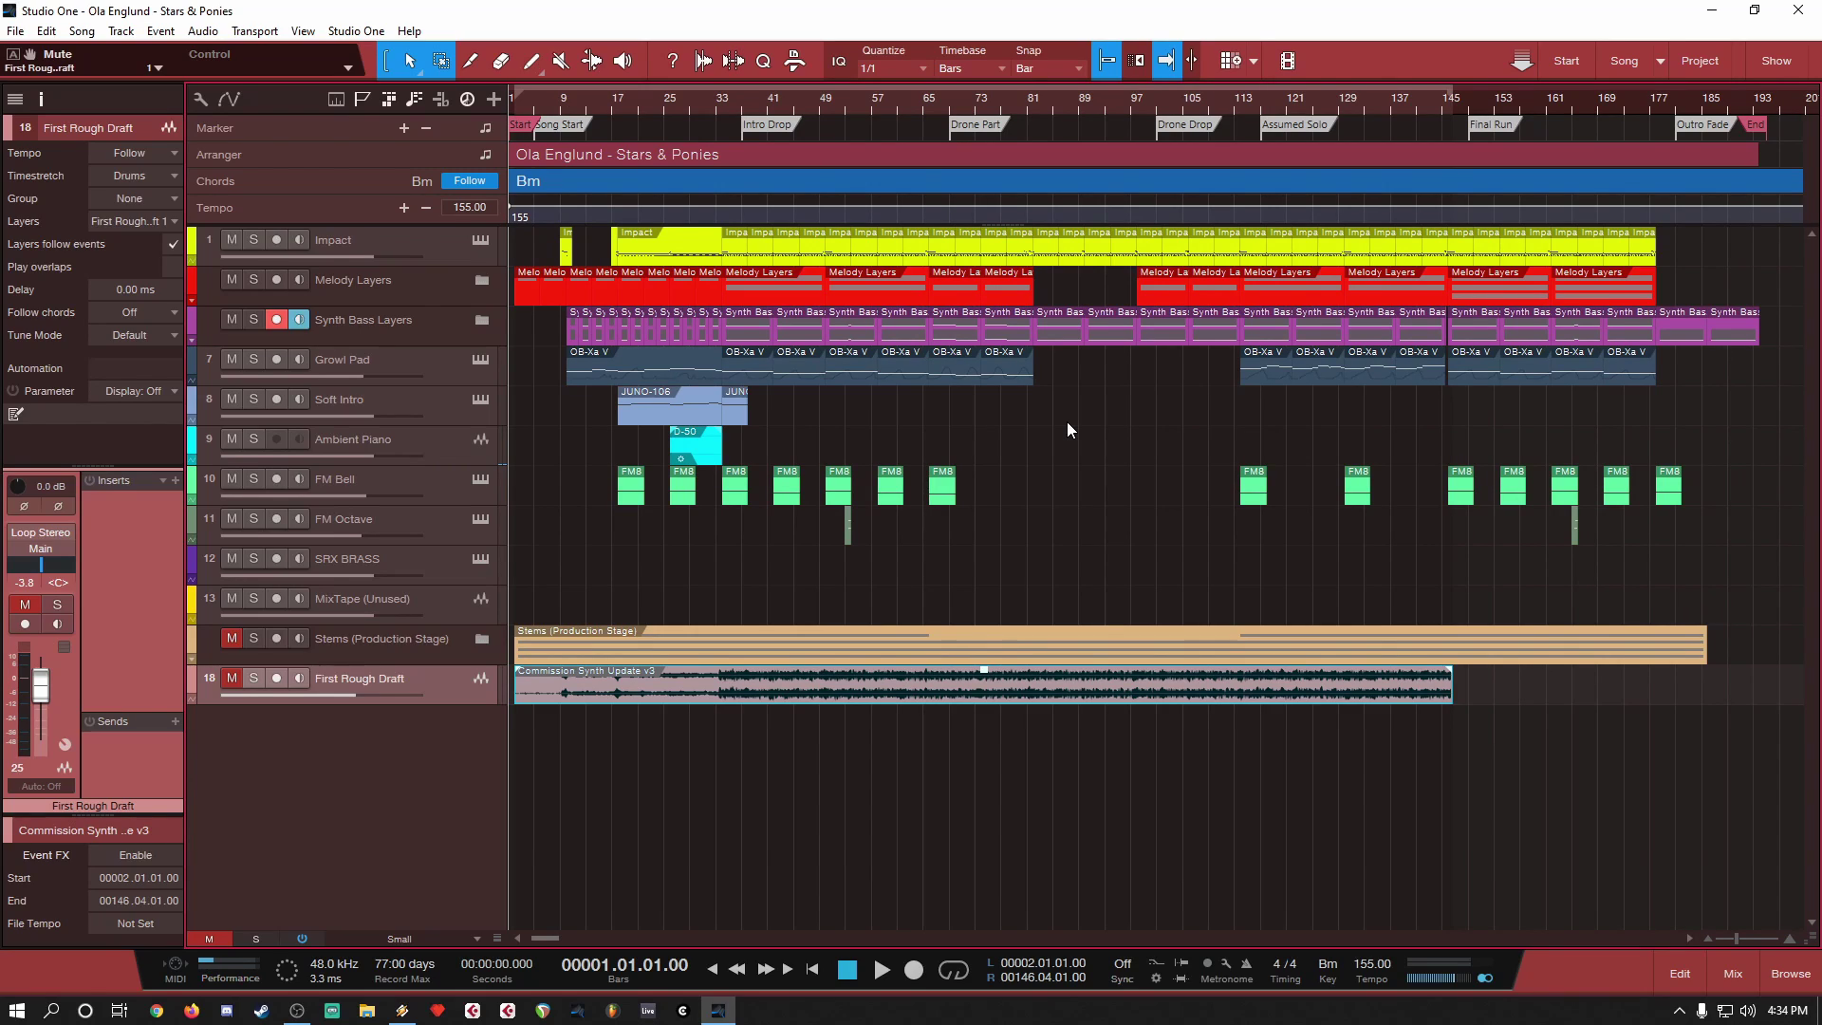
{"action": "left_click_drag", "start_coordinate": [539, 936], "coordinate": [575, 931]}
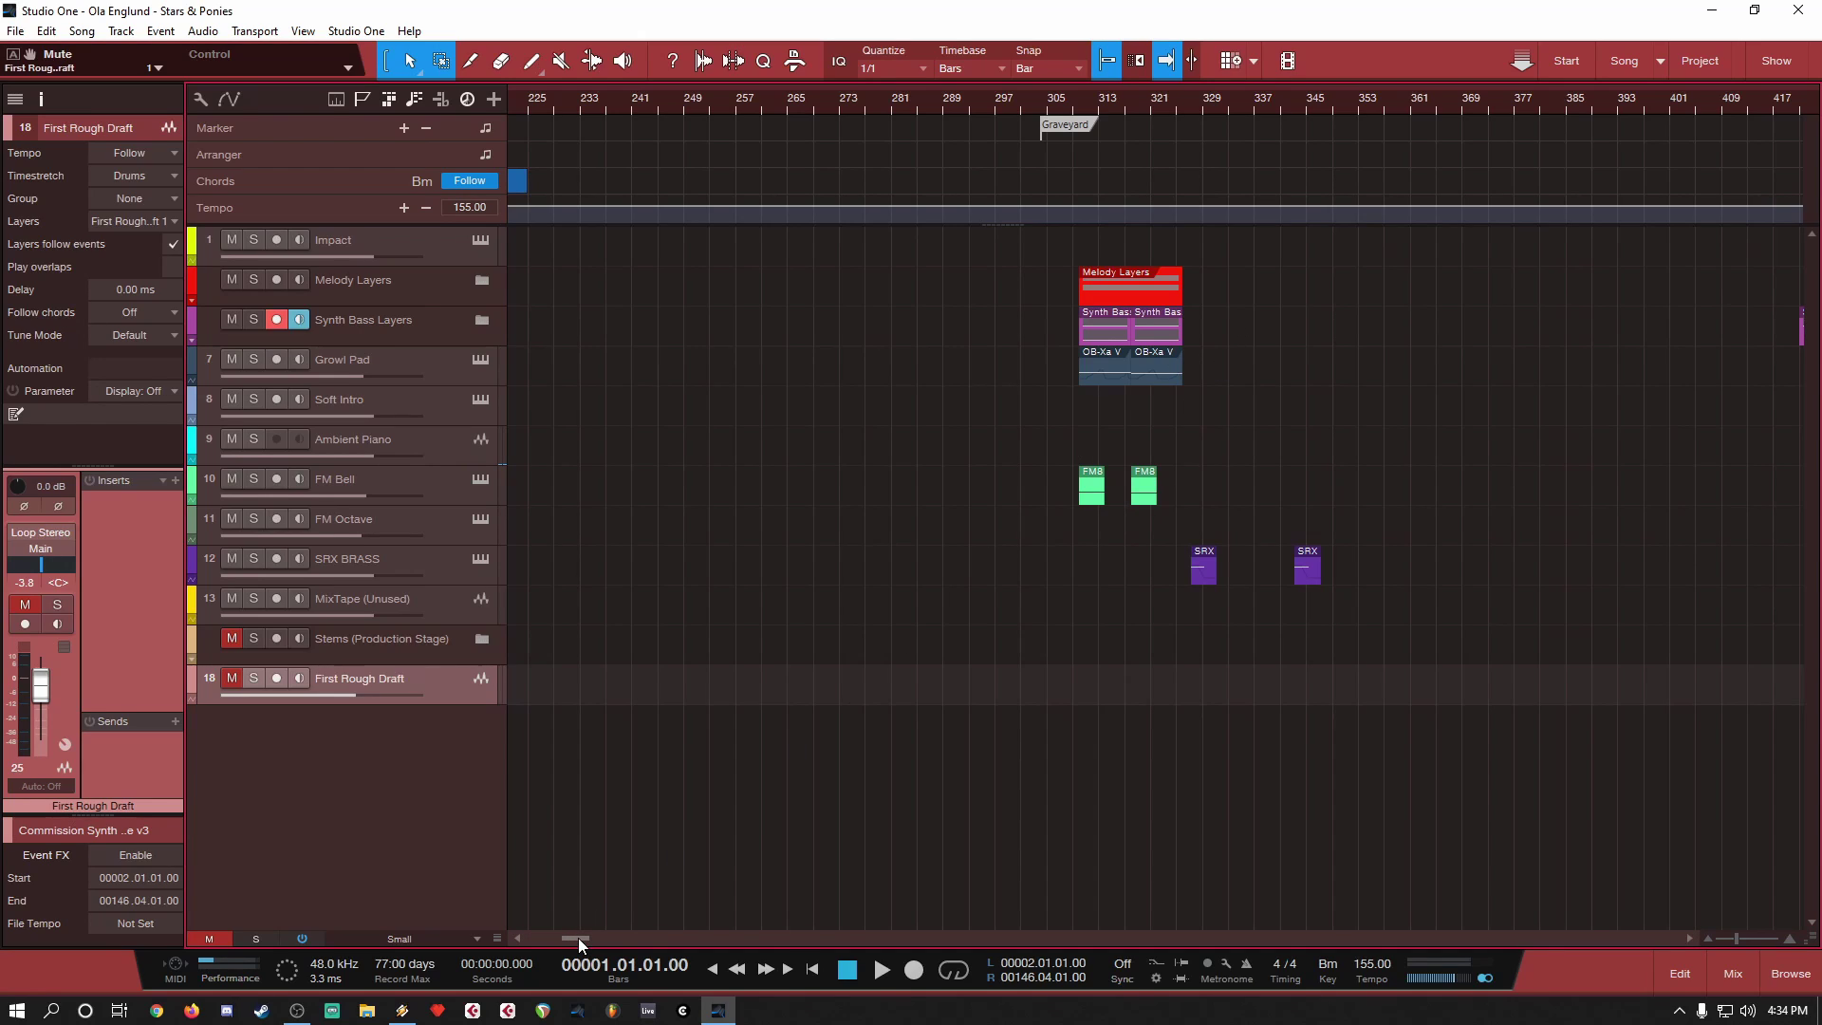
{"action": "left_click_drag", "start_coordinate": [578, 938], "coordinate": [539, 915]}
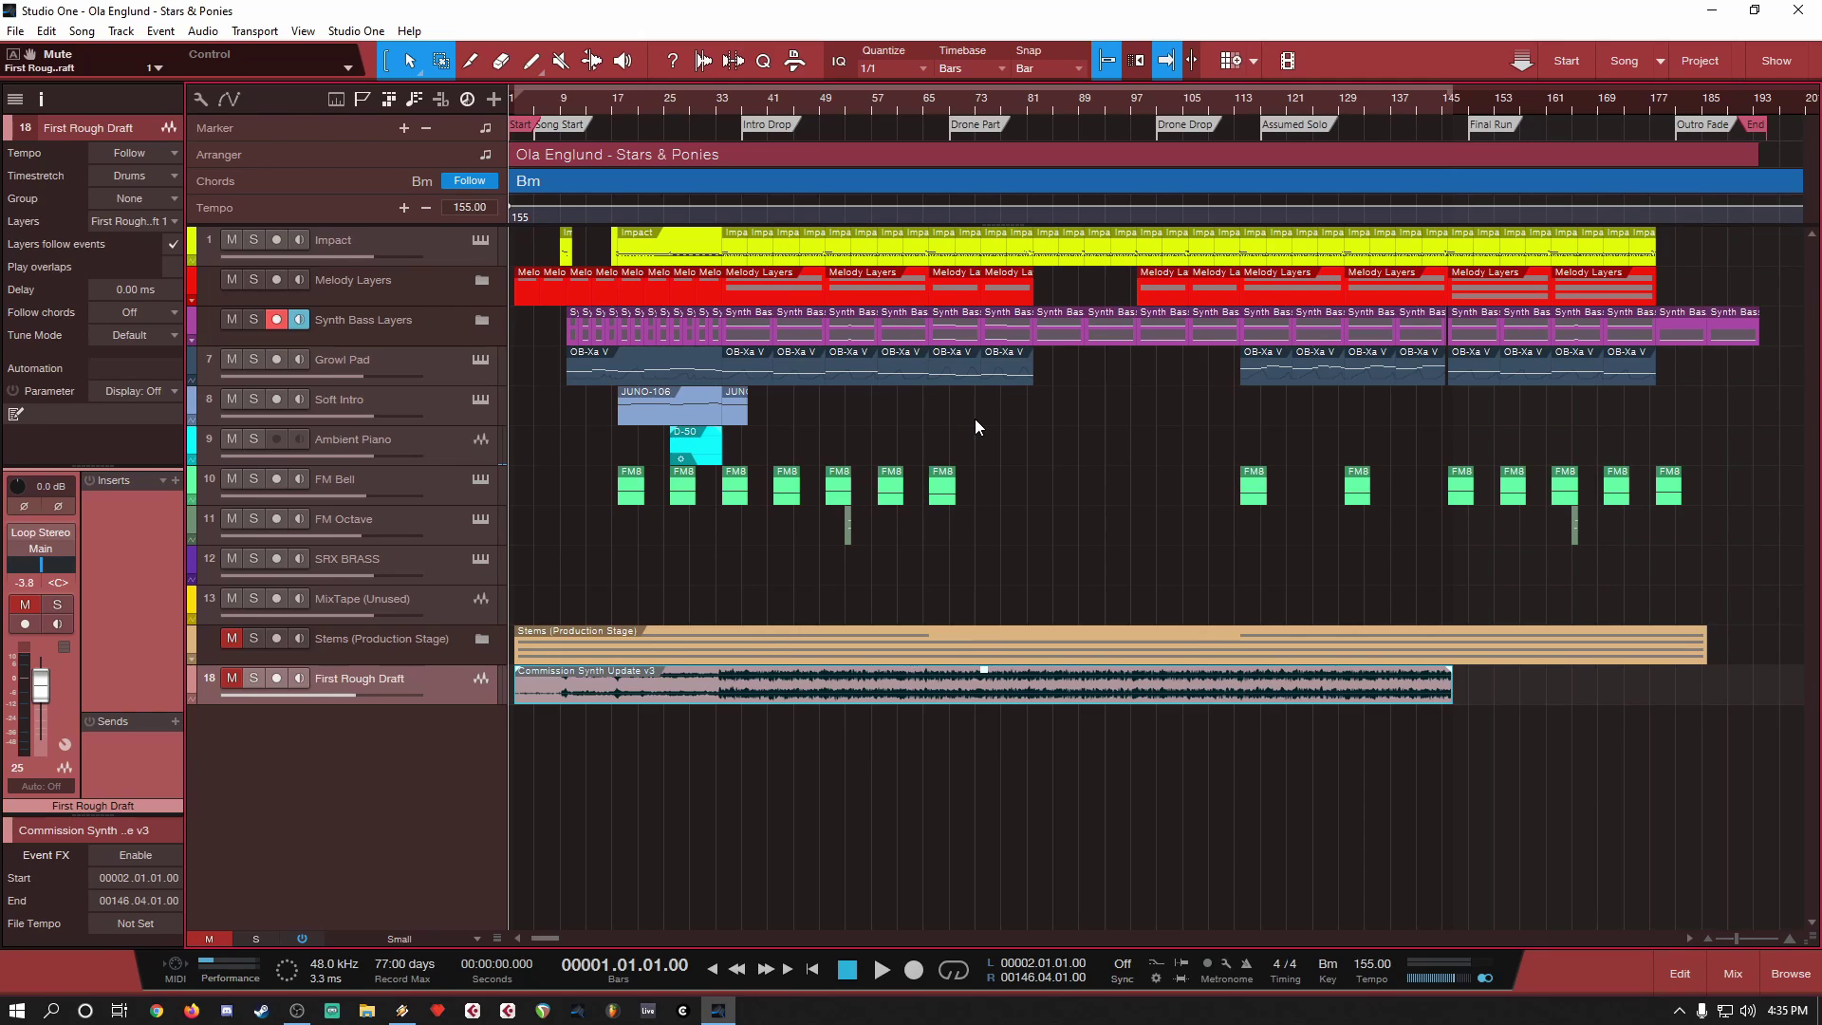
{"action": "key", "text": "space"}
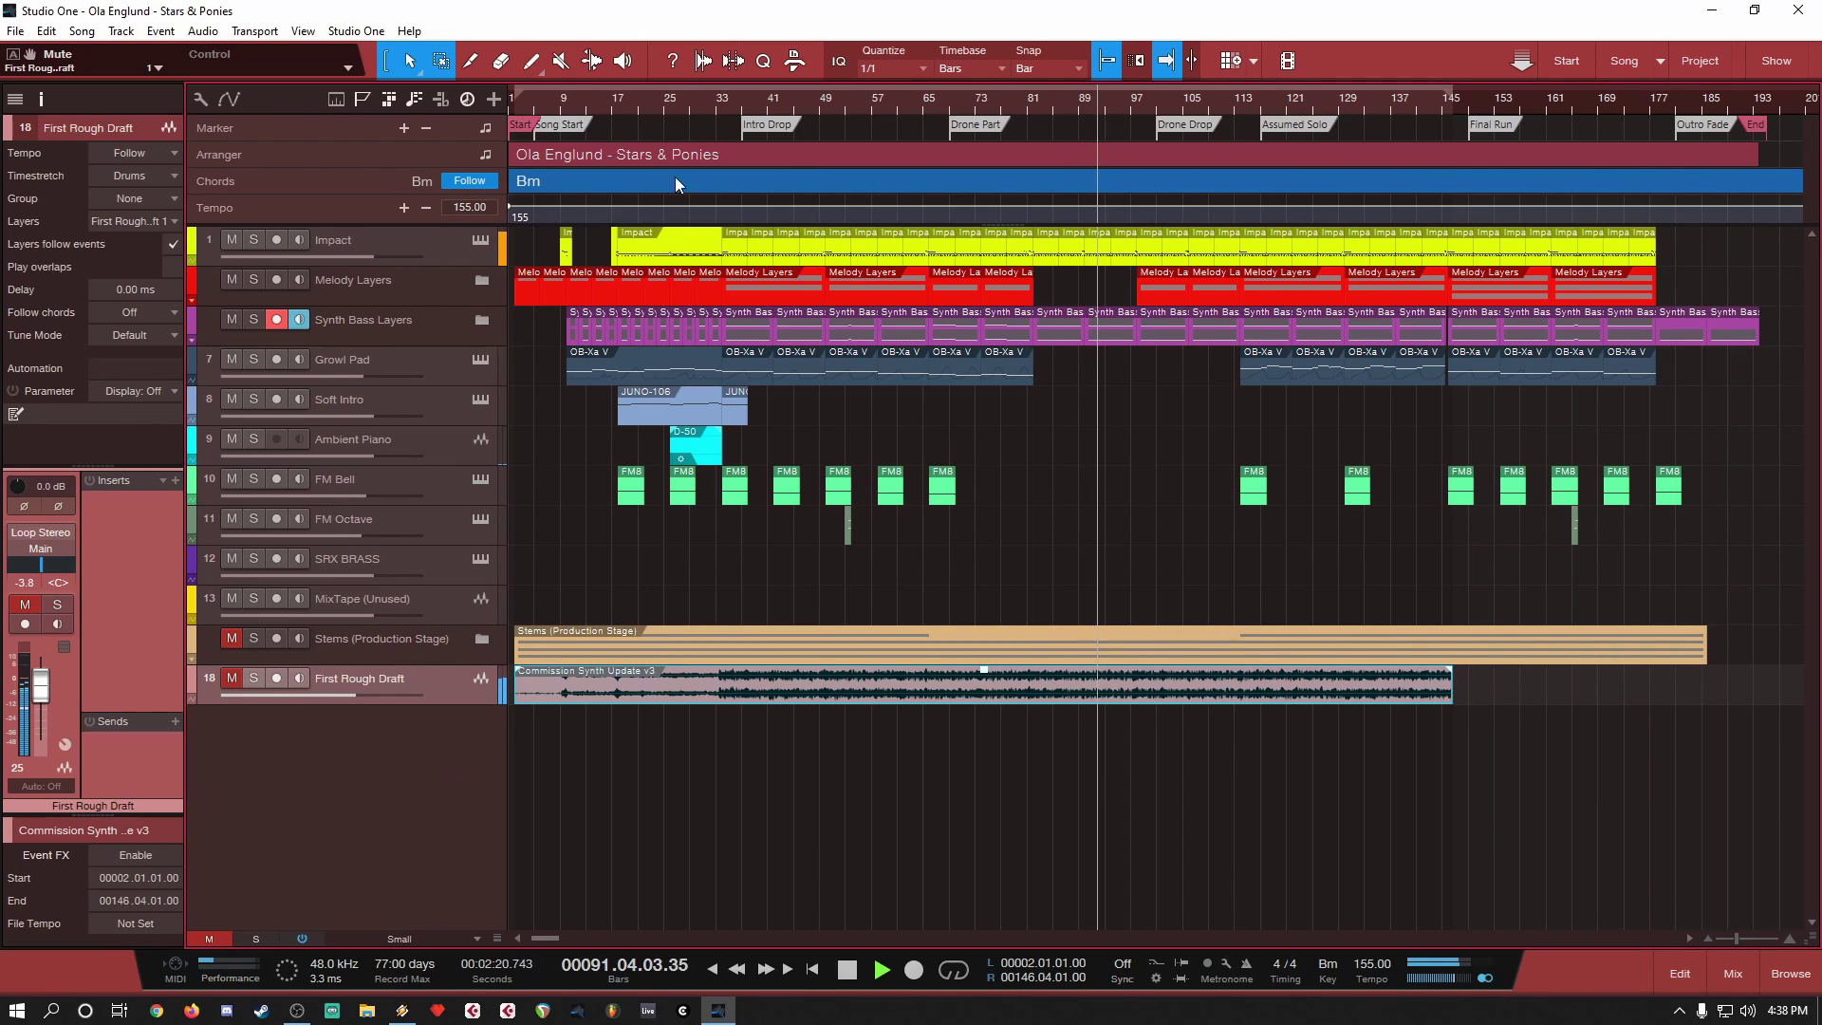
Step: Expand the Melody Layers folder and mute the Mini V3 clip at bar 98 on Melody Layer 2 with the Mute Tool
{"action": "right_click", "coordinate": [1175, 429]}
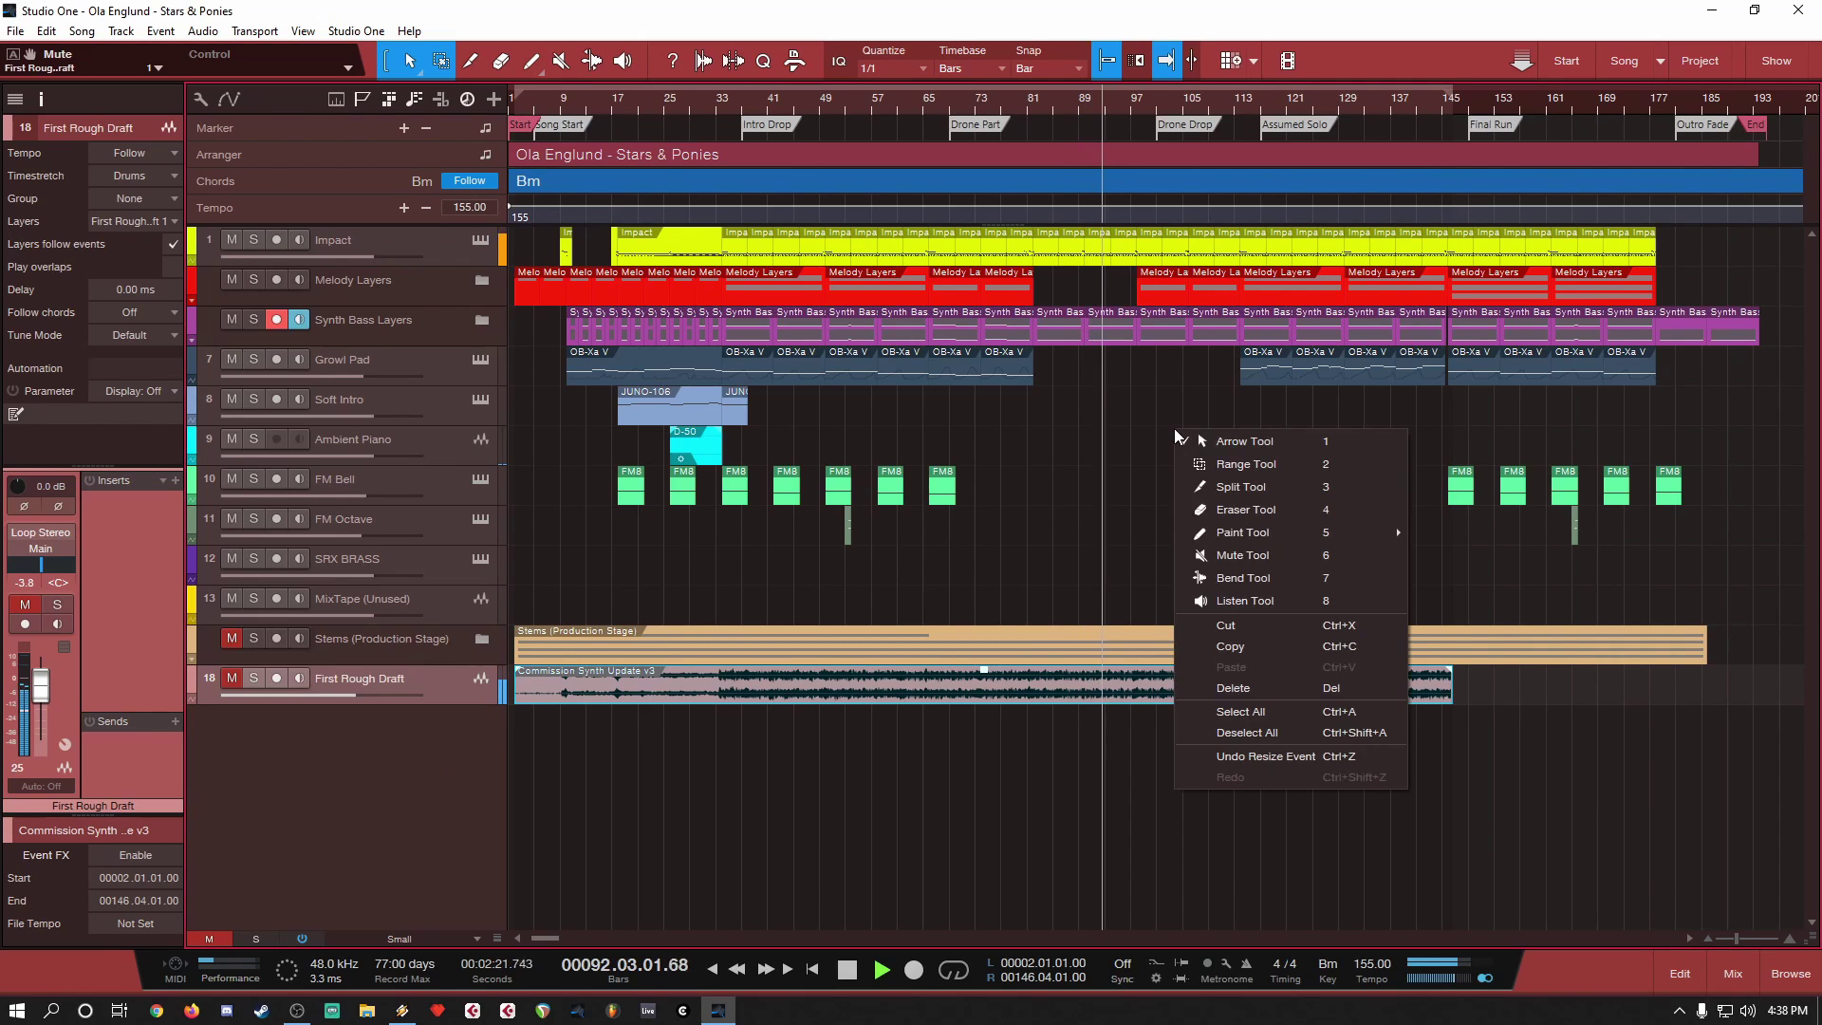
{"action": "left_click", "coordinate": [1243, 557]}
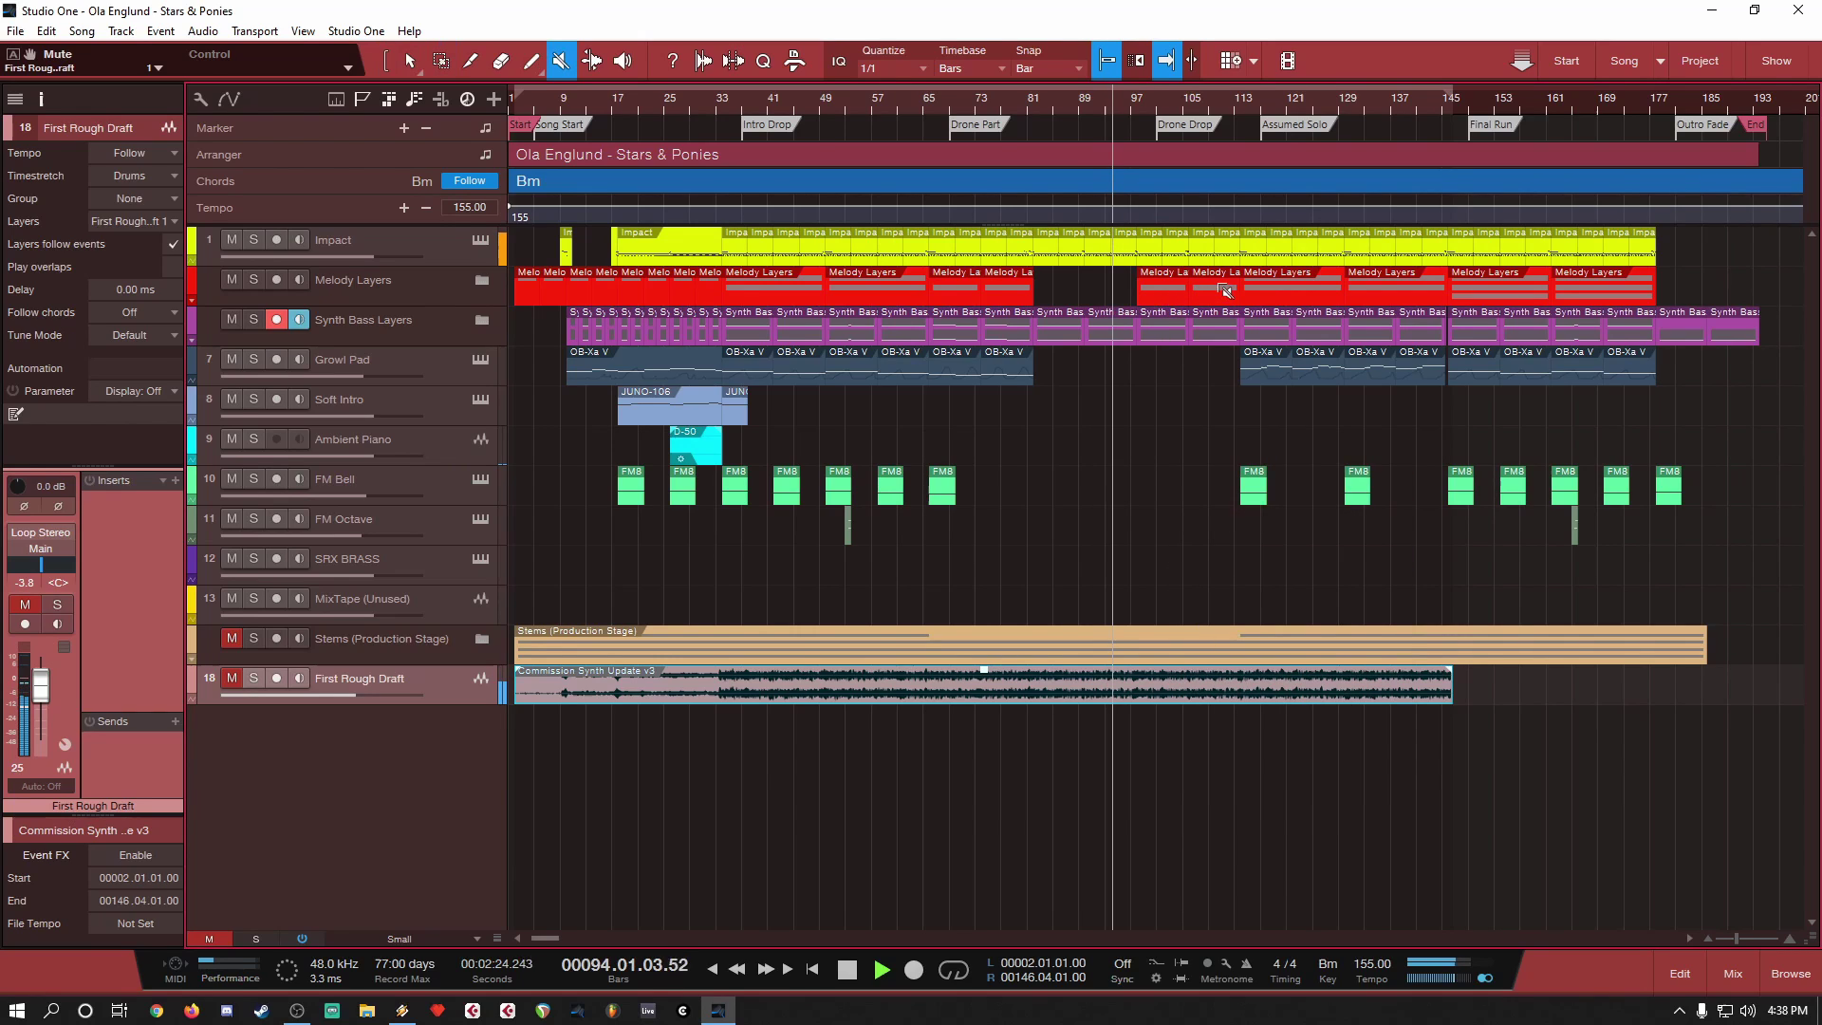
{"action": "right_click", "coordinate": [1167, 294]}
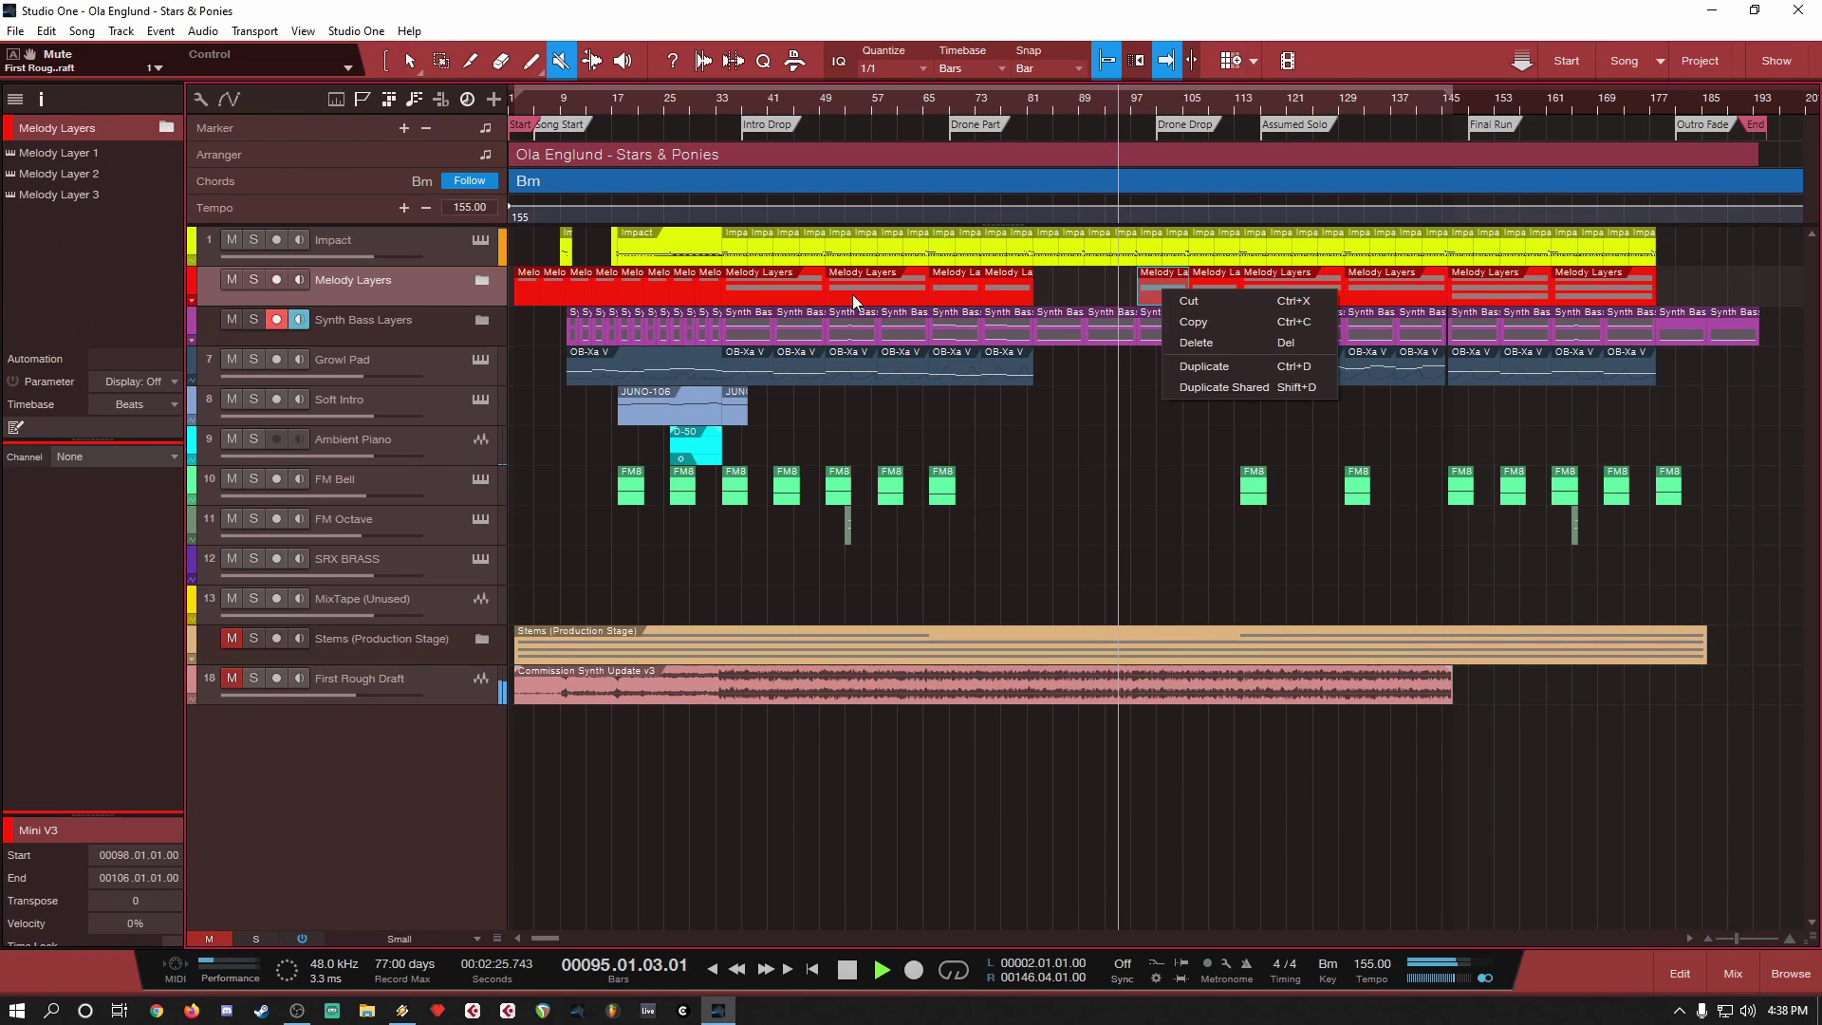
{"action": "left_click", "coordinate": [189, 299]}
{"action": "left_click", "coordinate": [1148, 299]}
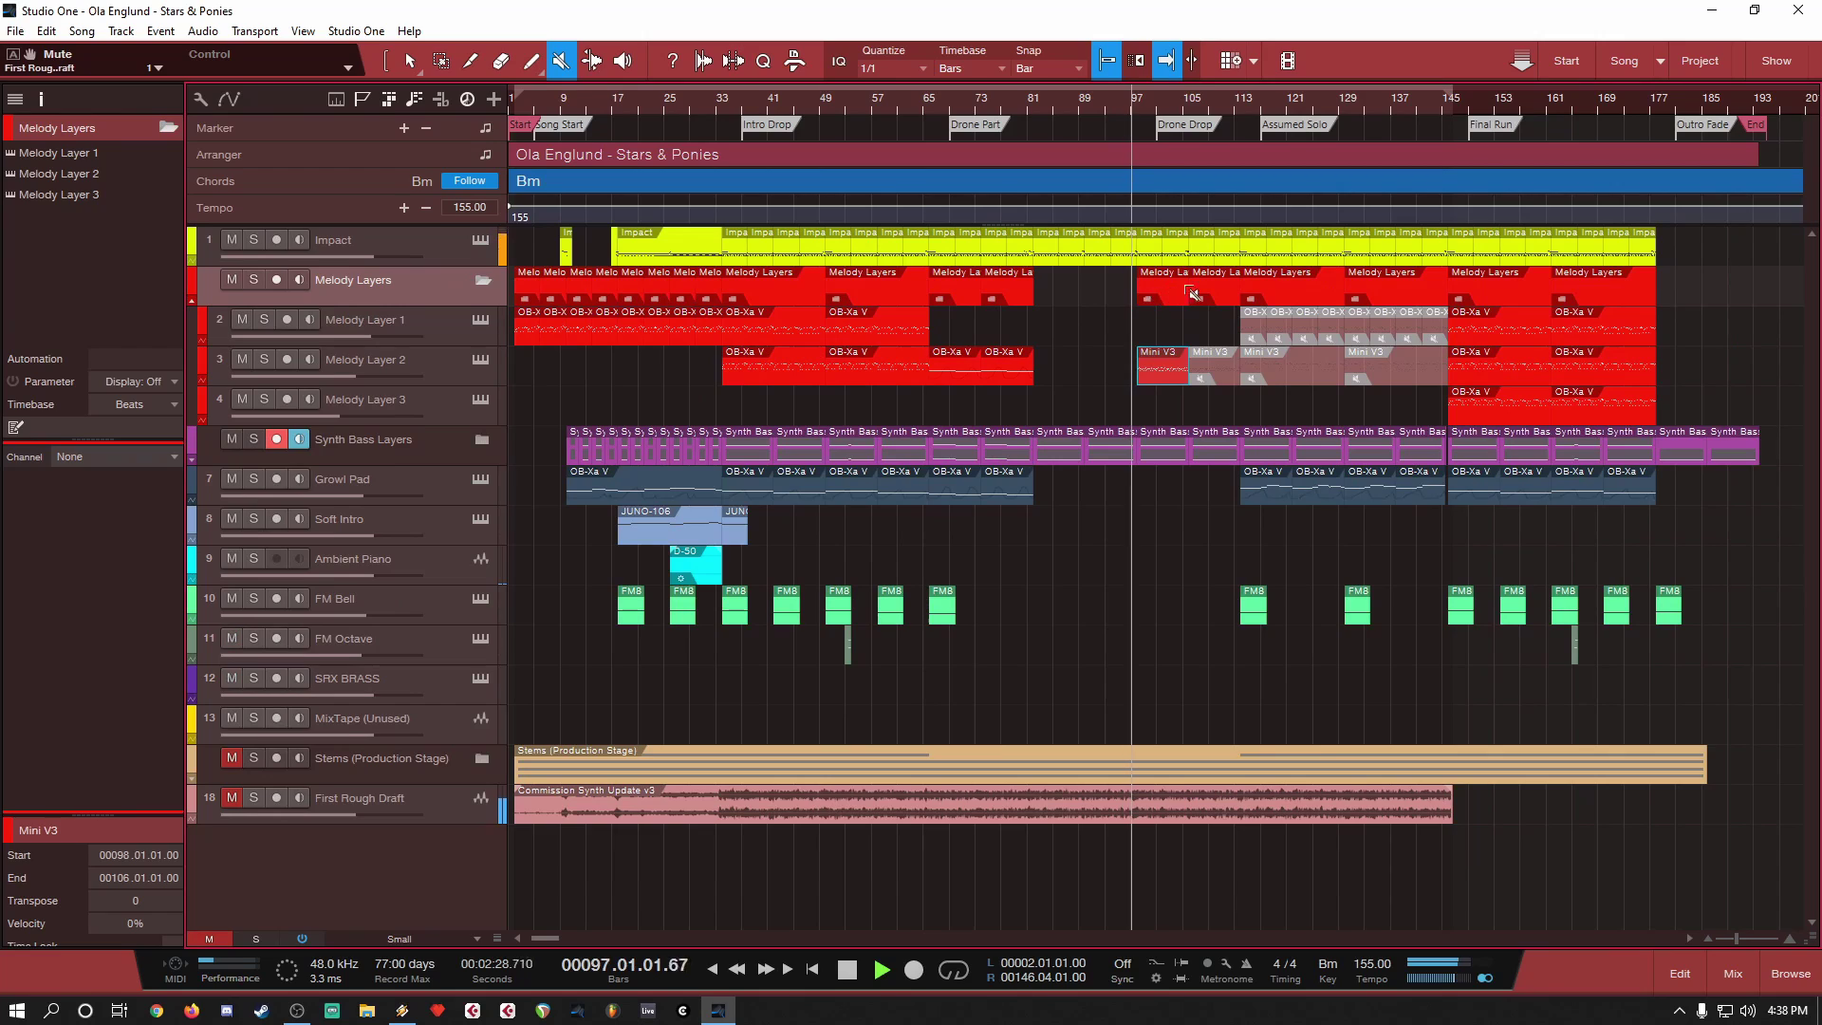
{"action": "left_click", "coordinate": [1198, 294]}
{"action": "left_click", "coordinate": [1151, 299]}
{"action": "left_click", "coordinate": [1203, 361]}
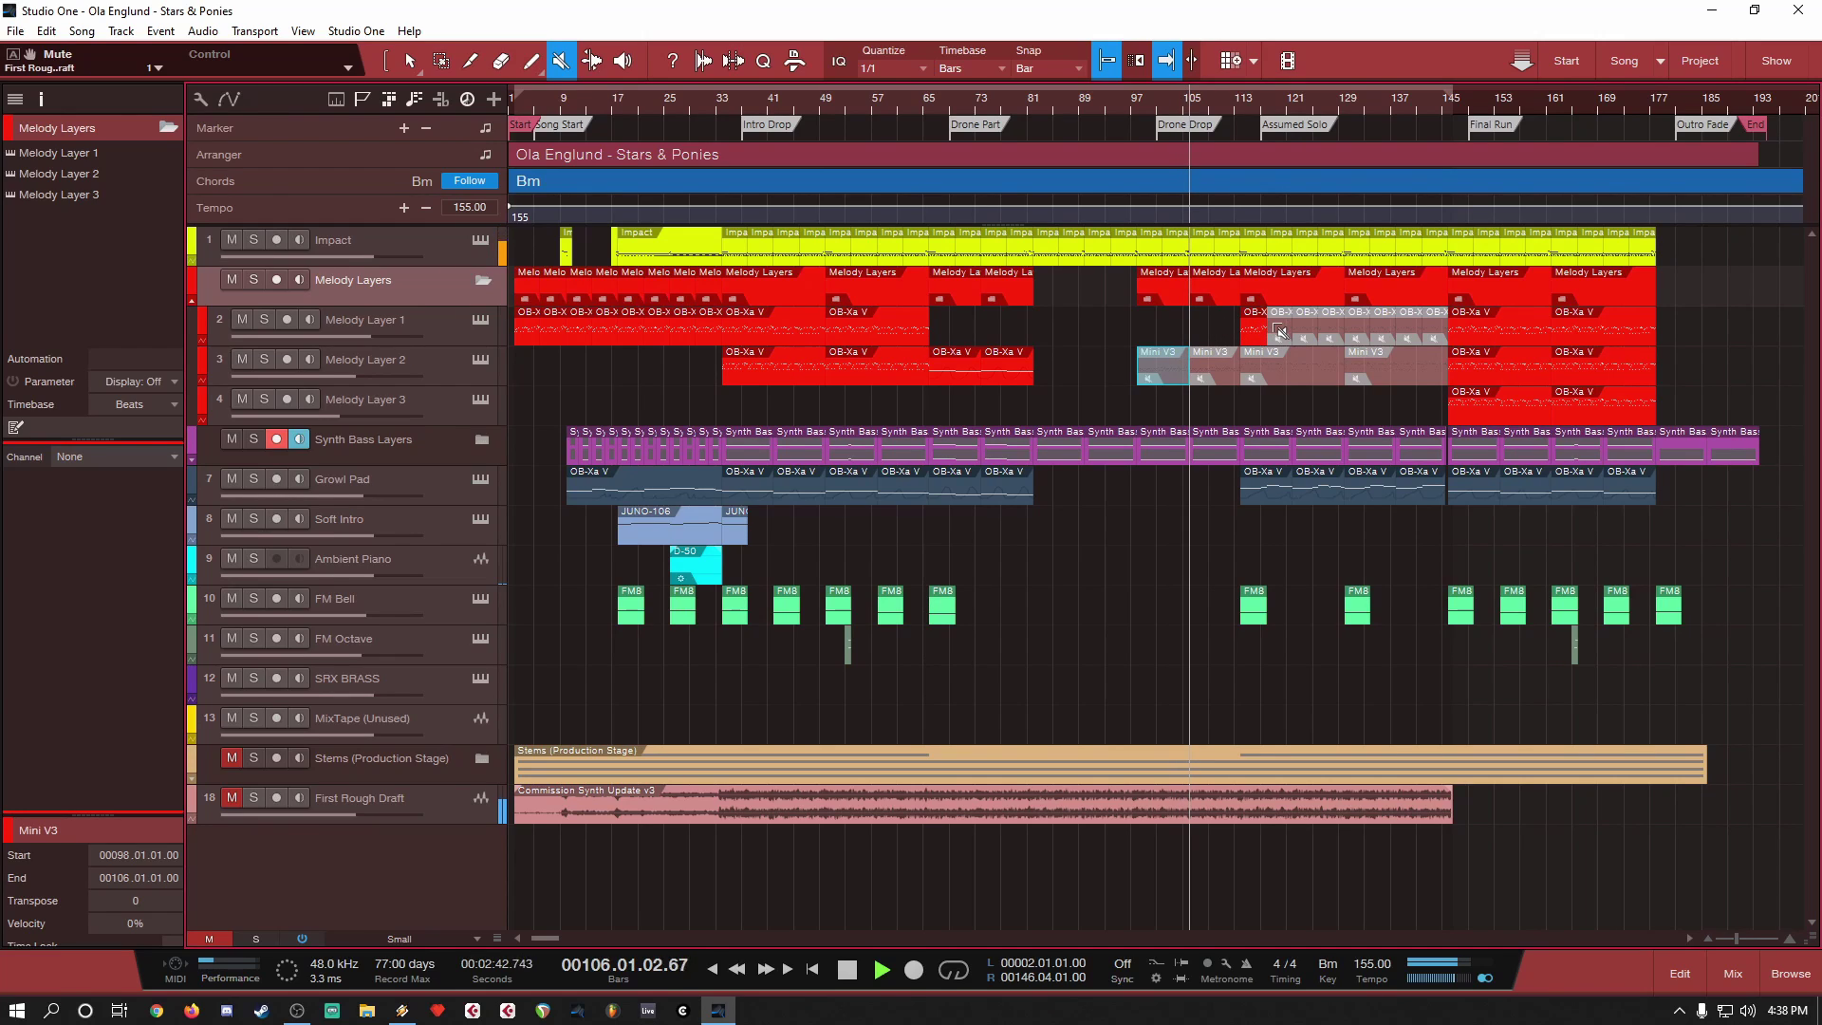
Step: Toggle the mute of the first OB-Xa V clip at bar 114 on Melody Layer 1, leaving it muted
{"action": "left_click", "coordinate": [1253, 330]}
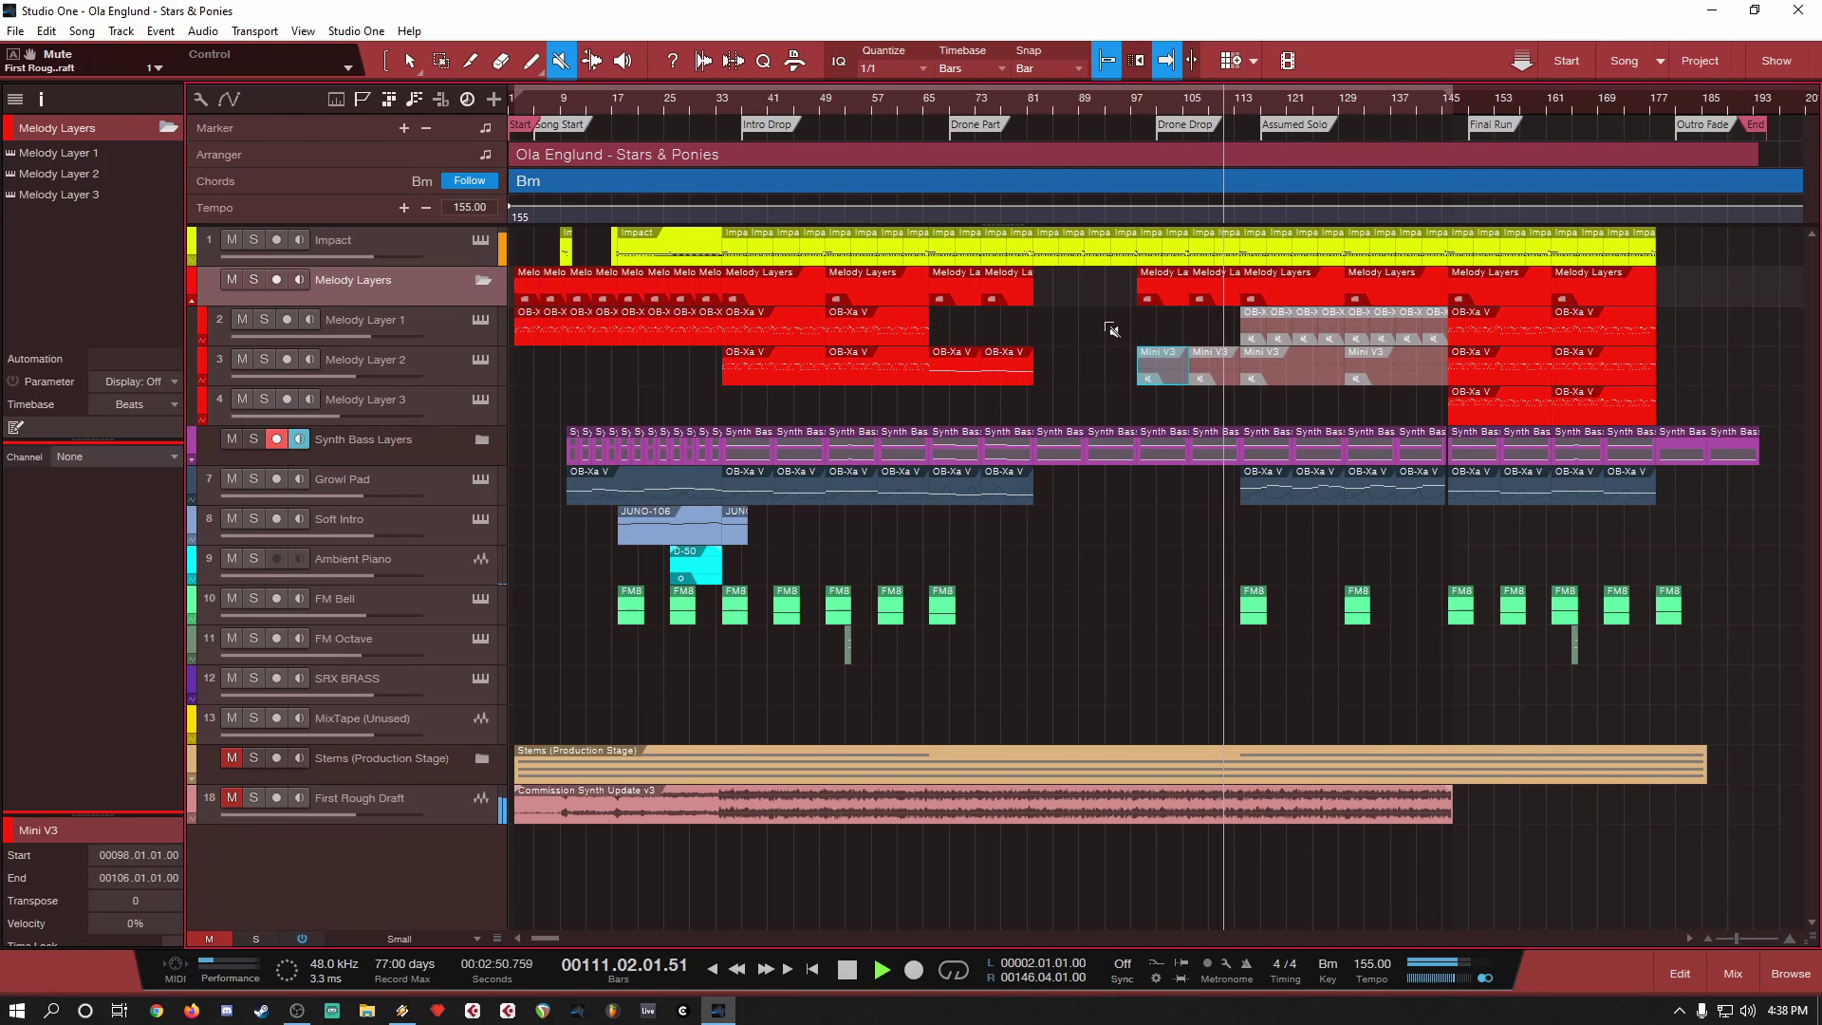
{"action": "left_click", "coordinate": [1251, 324]}
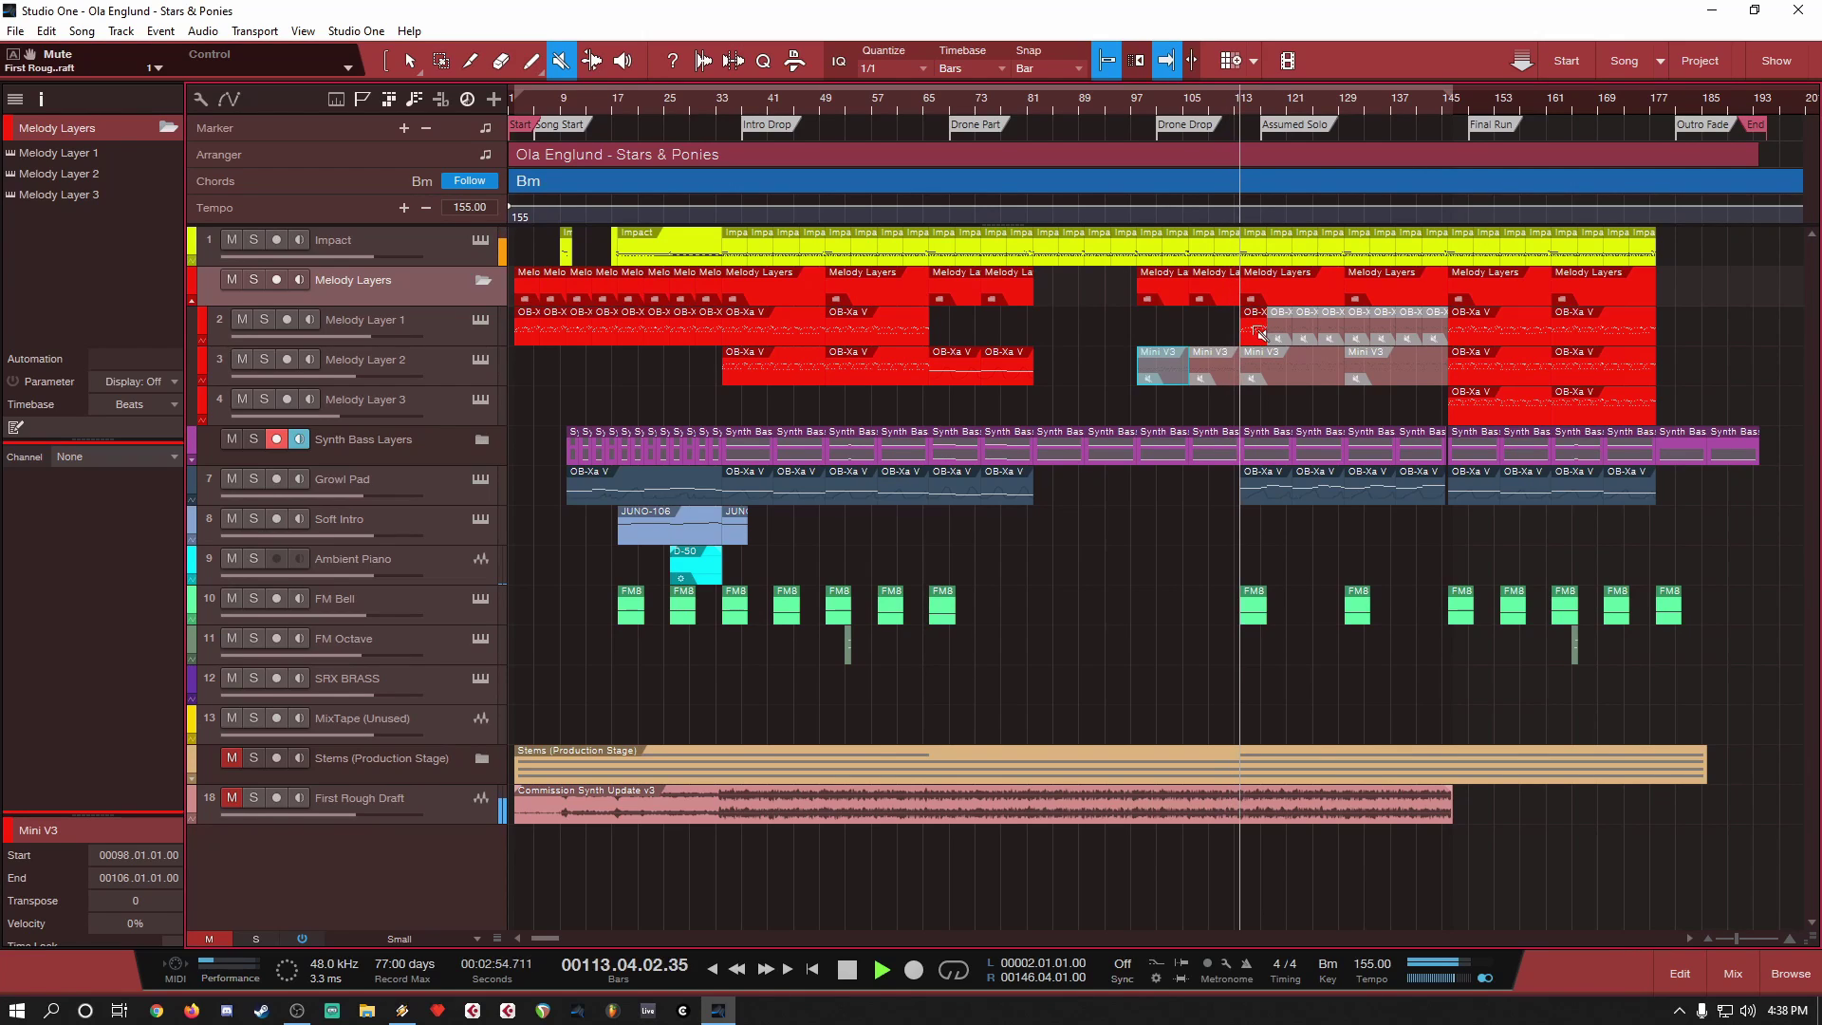
{"action": "left_click", "coordinate": [1259, 333]}
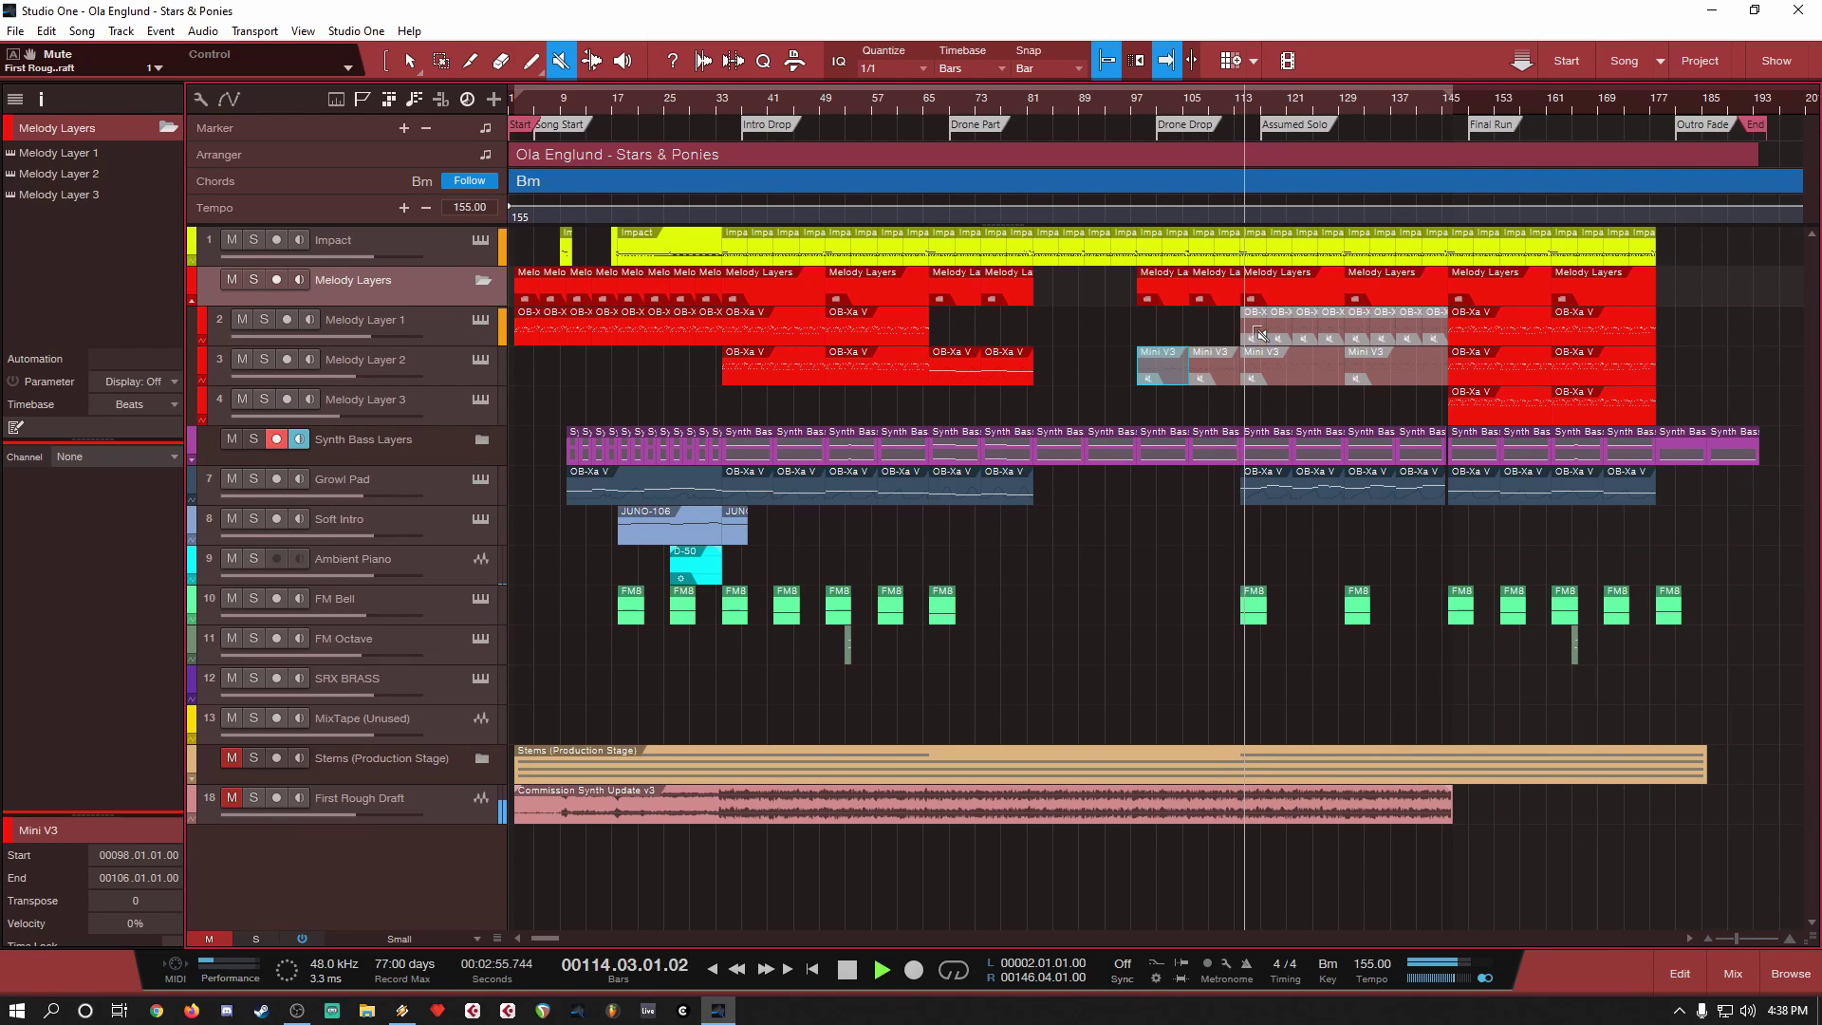
Step: Switch back to the Arrow Tool and collapse the Melody Layers folder
{"action": "right_click", "coordinate": [1163, 334]}
{"action": "left_click", "coordinate": [1159, 336]}
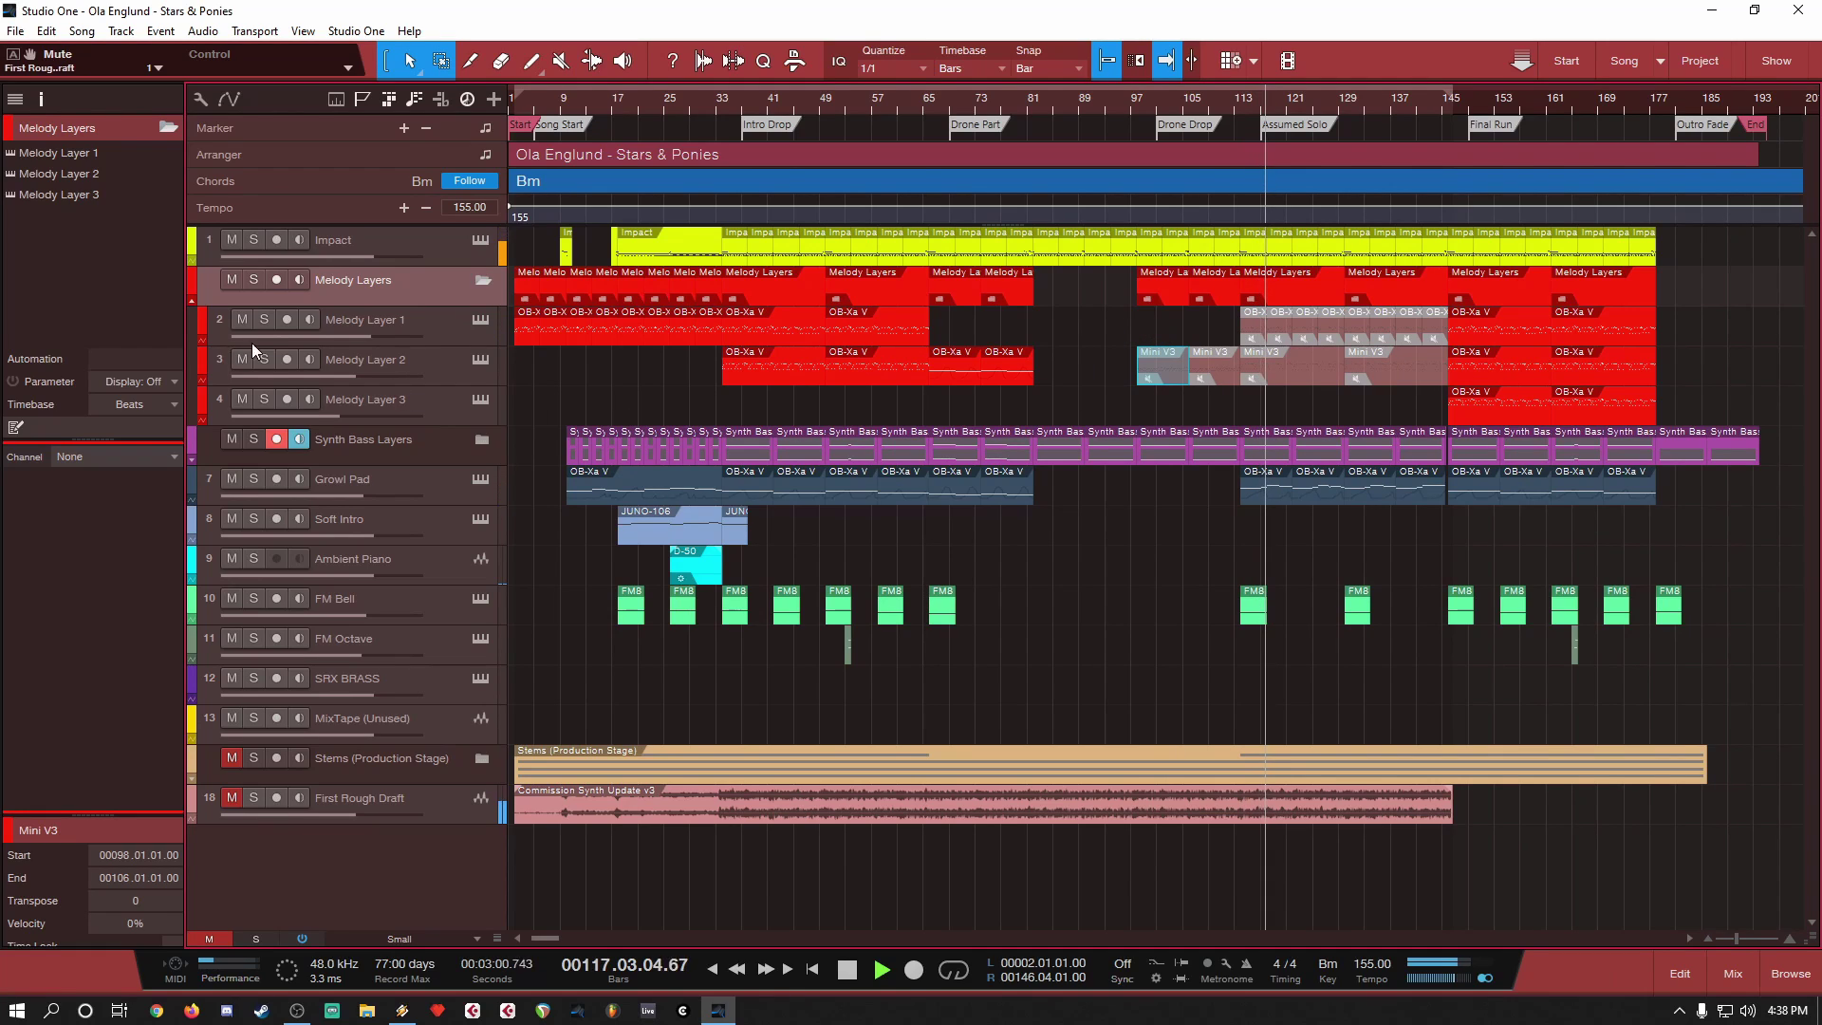
{"action": "left_click", "coordinate": [188, 299]}
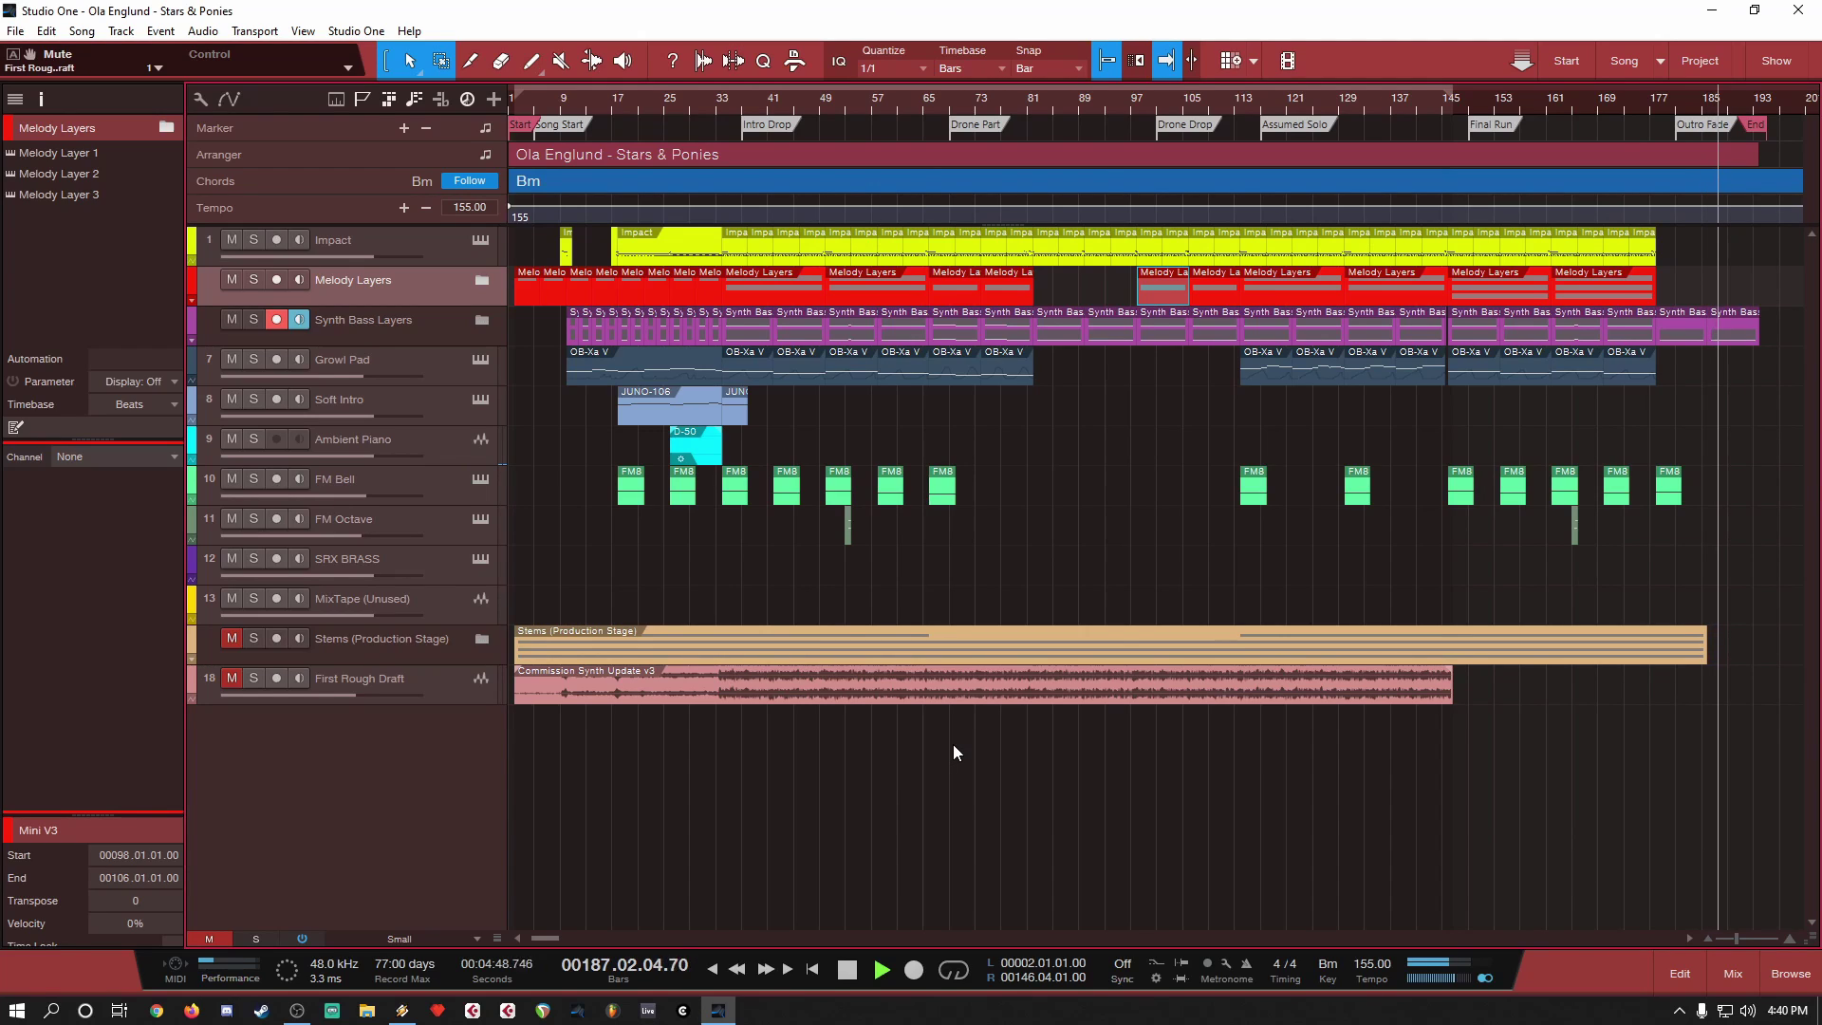
Step: Stop playback and set the loop range to the length of the First Rough Draft clip
{"action": "key", "text": "space"}
{"action": "key", "text": "p"}
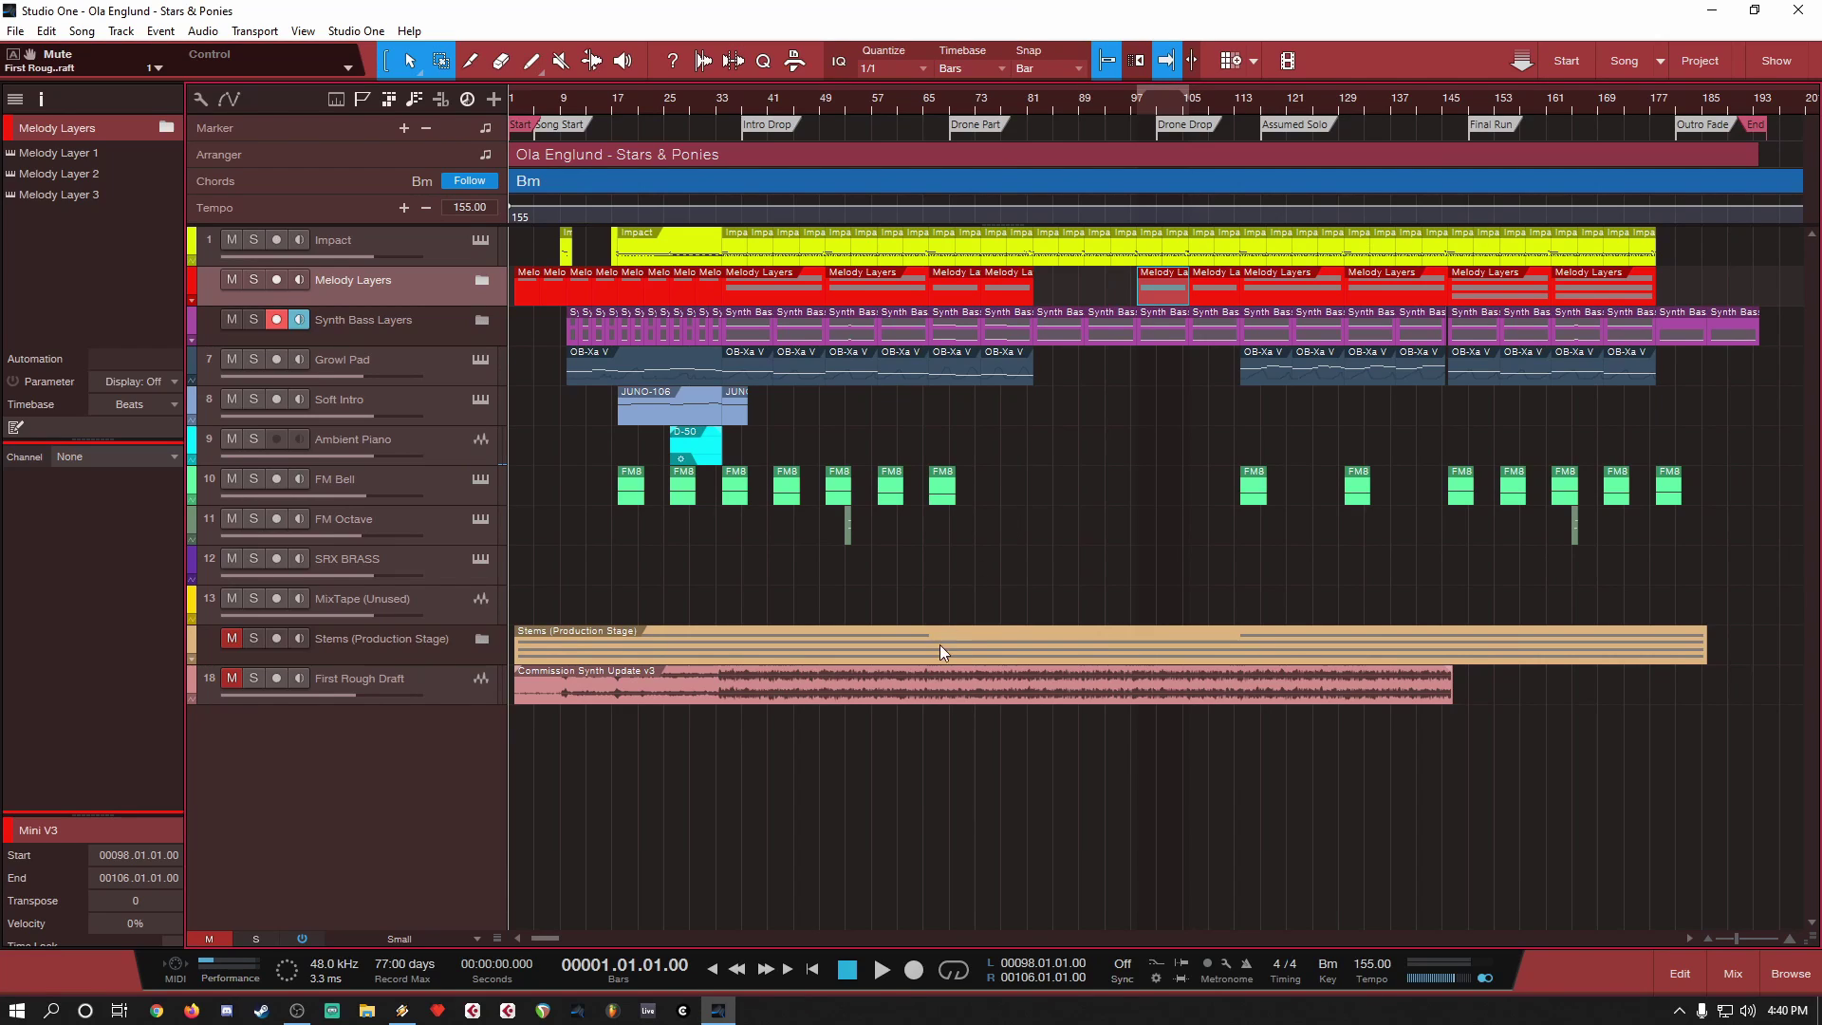
{"action": "left_click", "coordinate": [932, 700]}
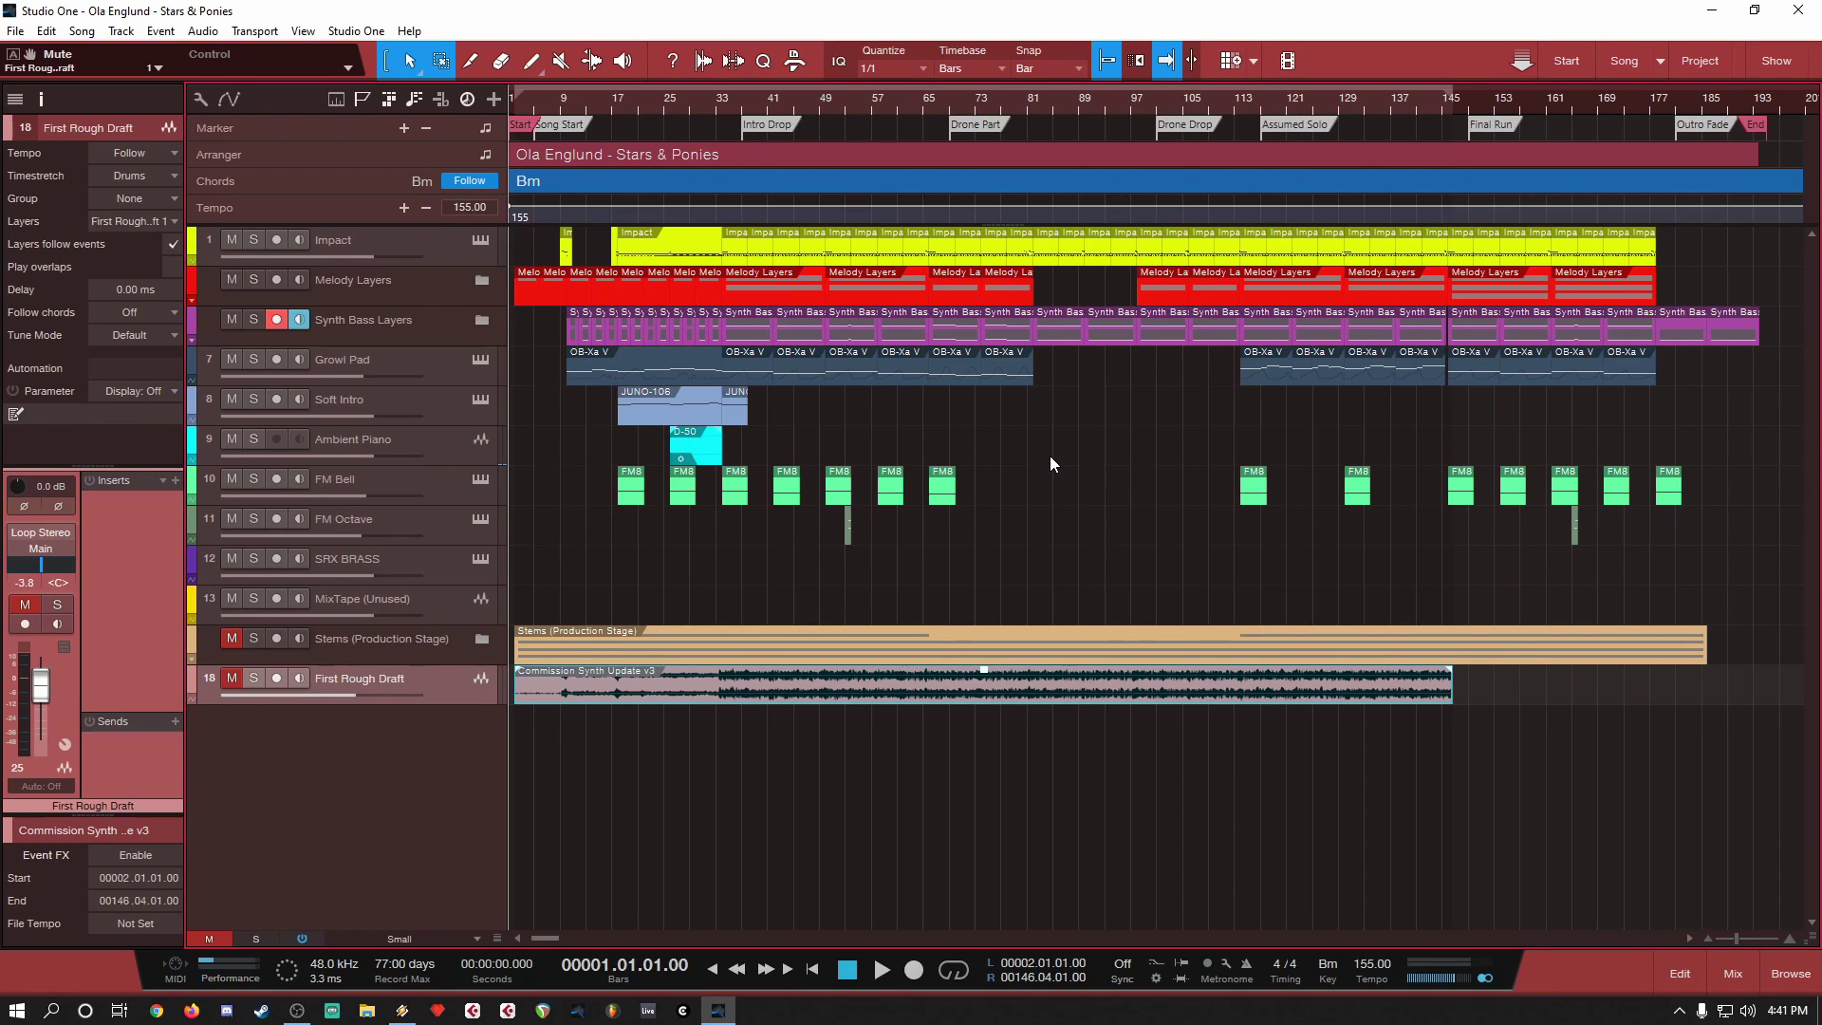
Step: Expand the Melody Layers and Synth Bass Layers folders to show their individual tracks
{"action": "left_click", "coordinate": [195, 299]}
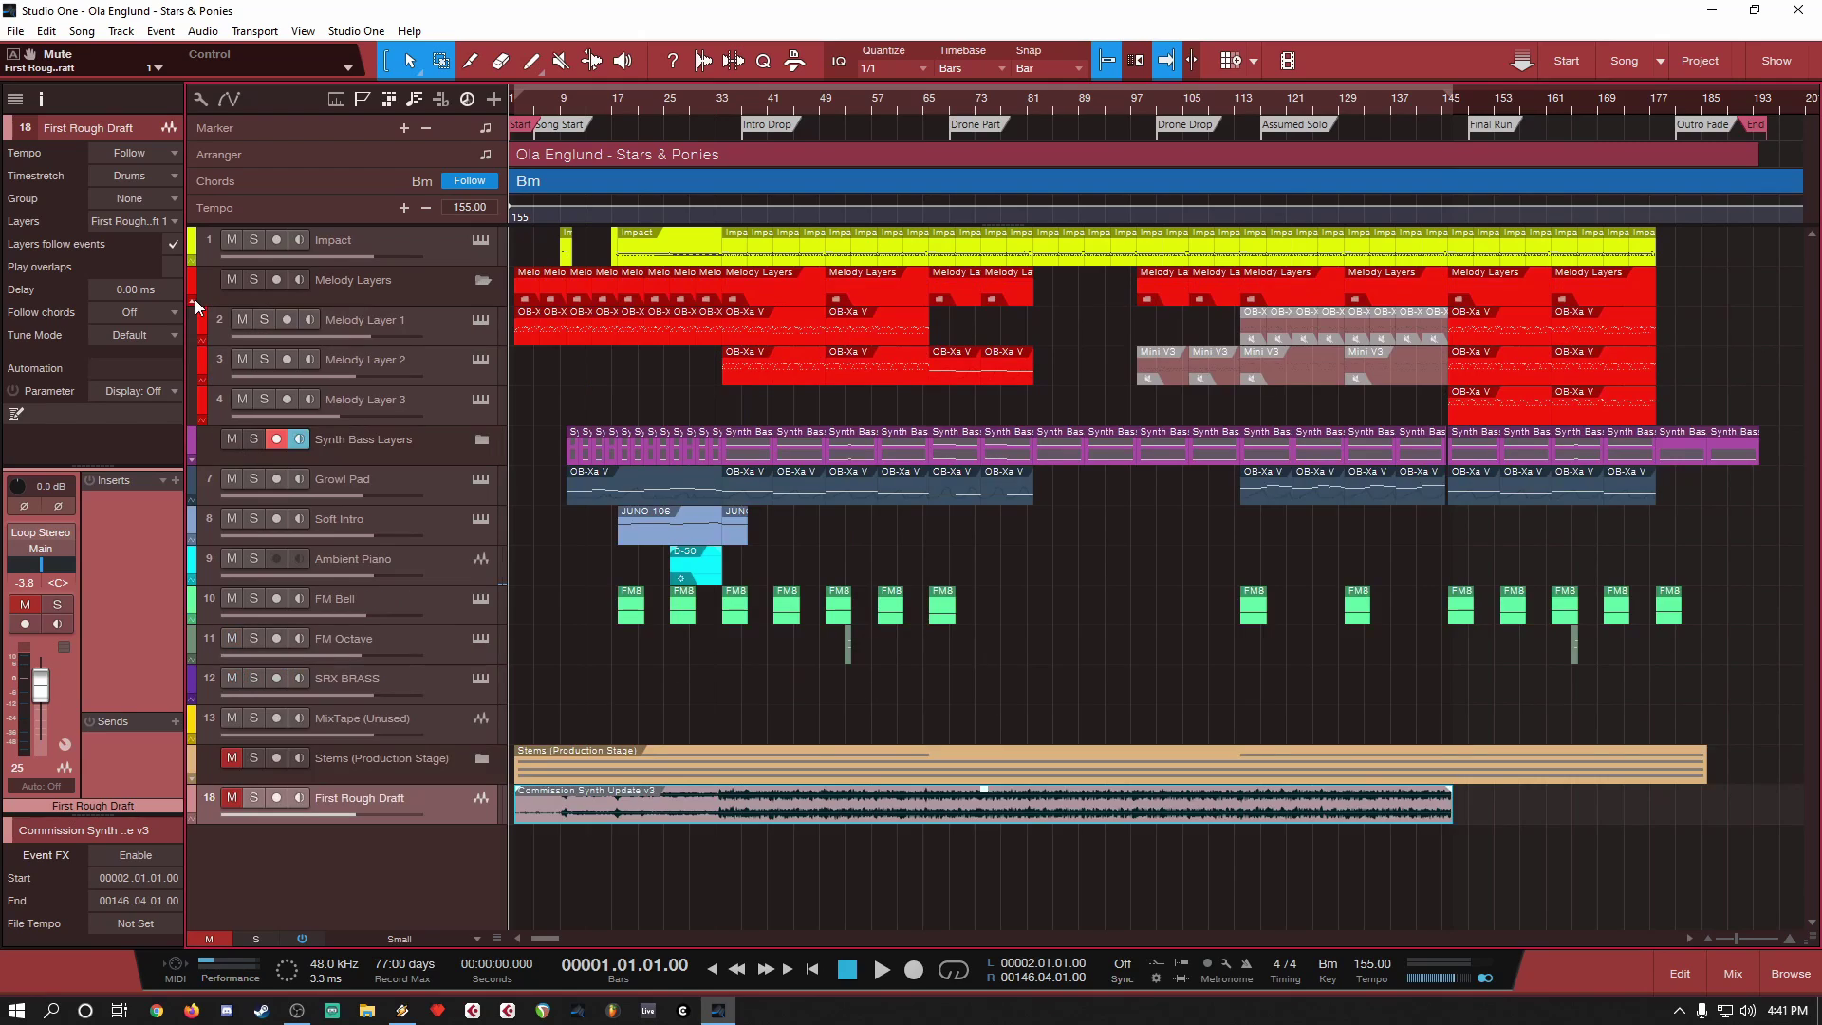
{"action": "left_click", "coordinate": [189, 457]}
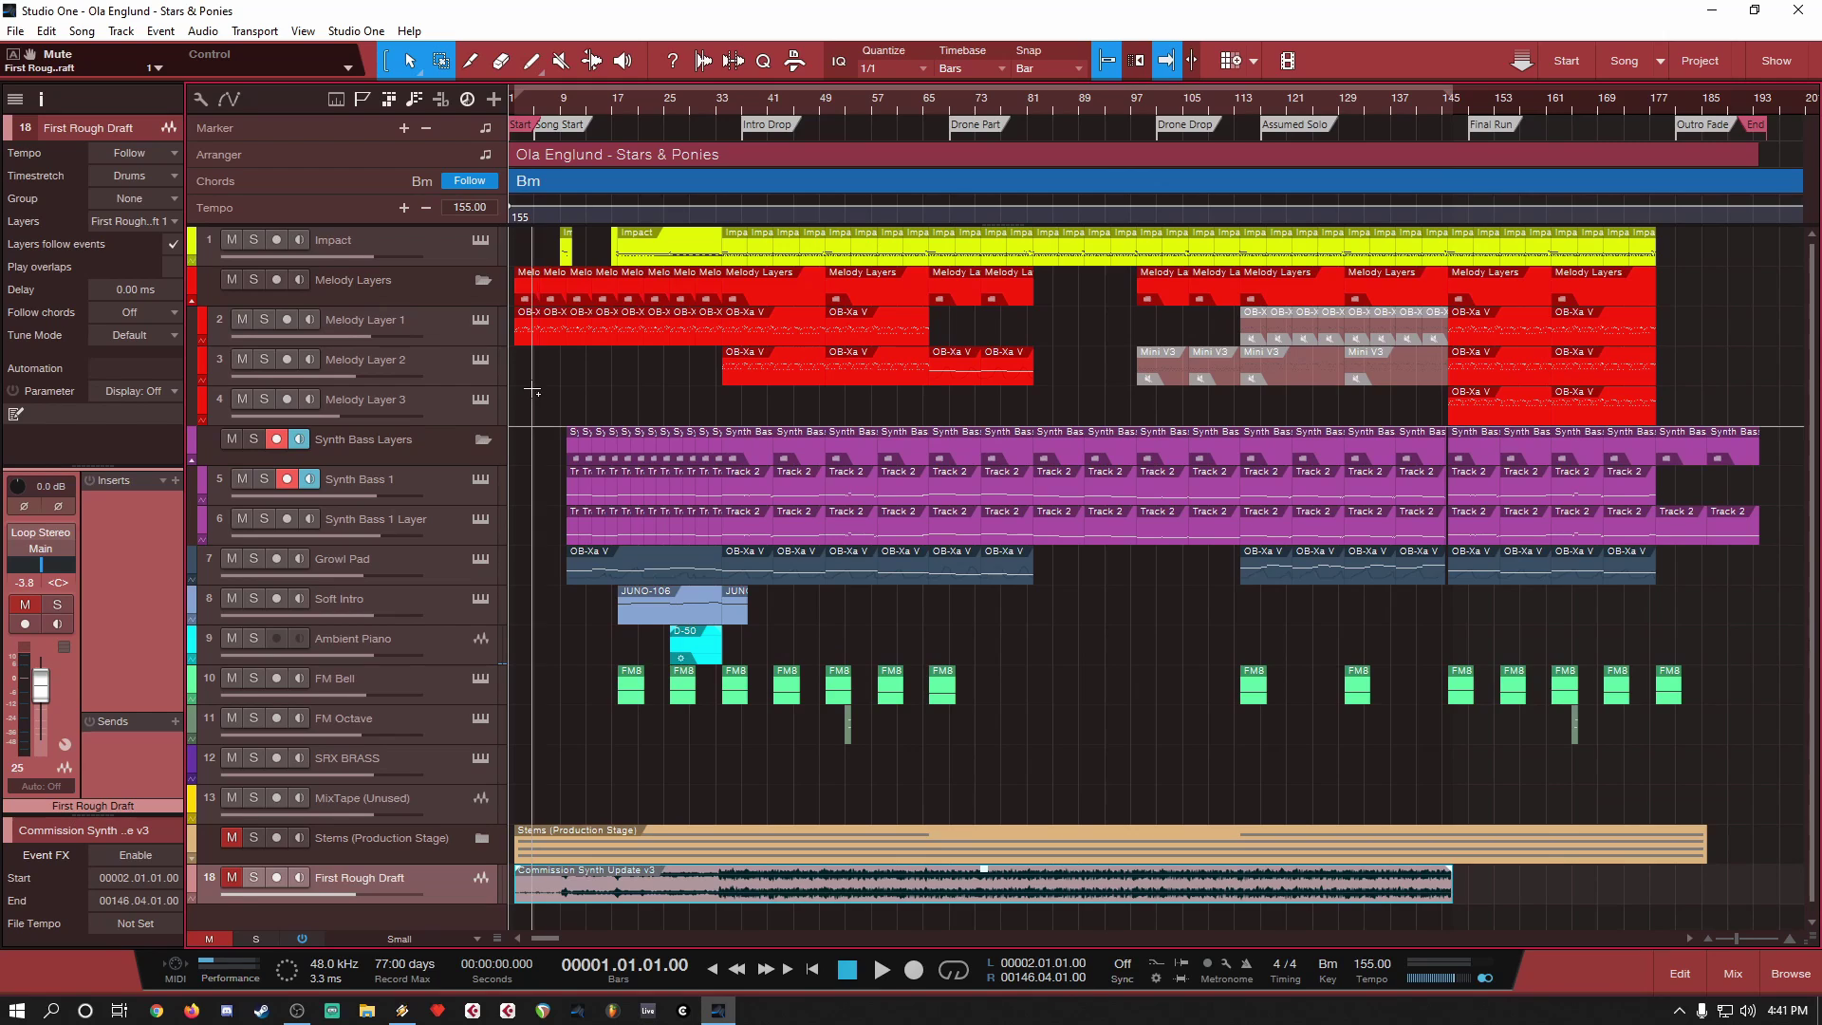
Step: Examine how the melody, synth bass and pad clips are arranged across the intro, Drone Part and full song
{"action": "scroll", "coordinate": [529, 387], "scroll_direction": "up", "scroll_amount": 8}
{"action": "scroll", "coordinate": [738, 387], "scroll_direction": "down", "scroll_amount": 2}
{"action": "scroll", "coordinate": [740, 386], "scroll_direction": "down", "scroll_amount": 3}
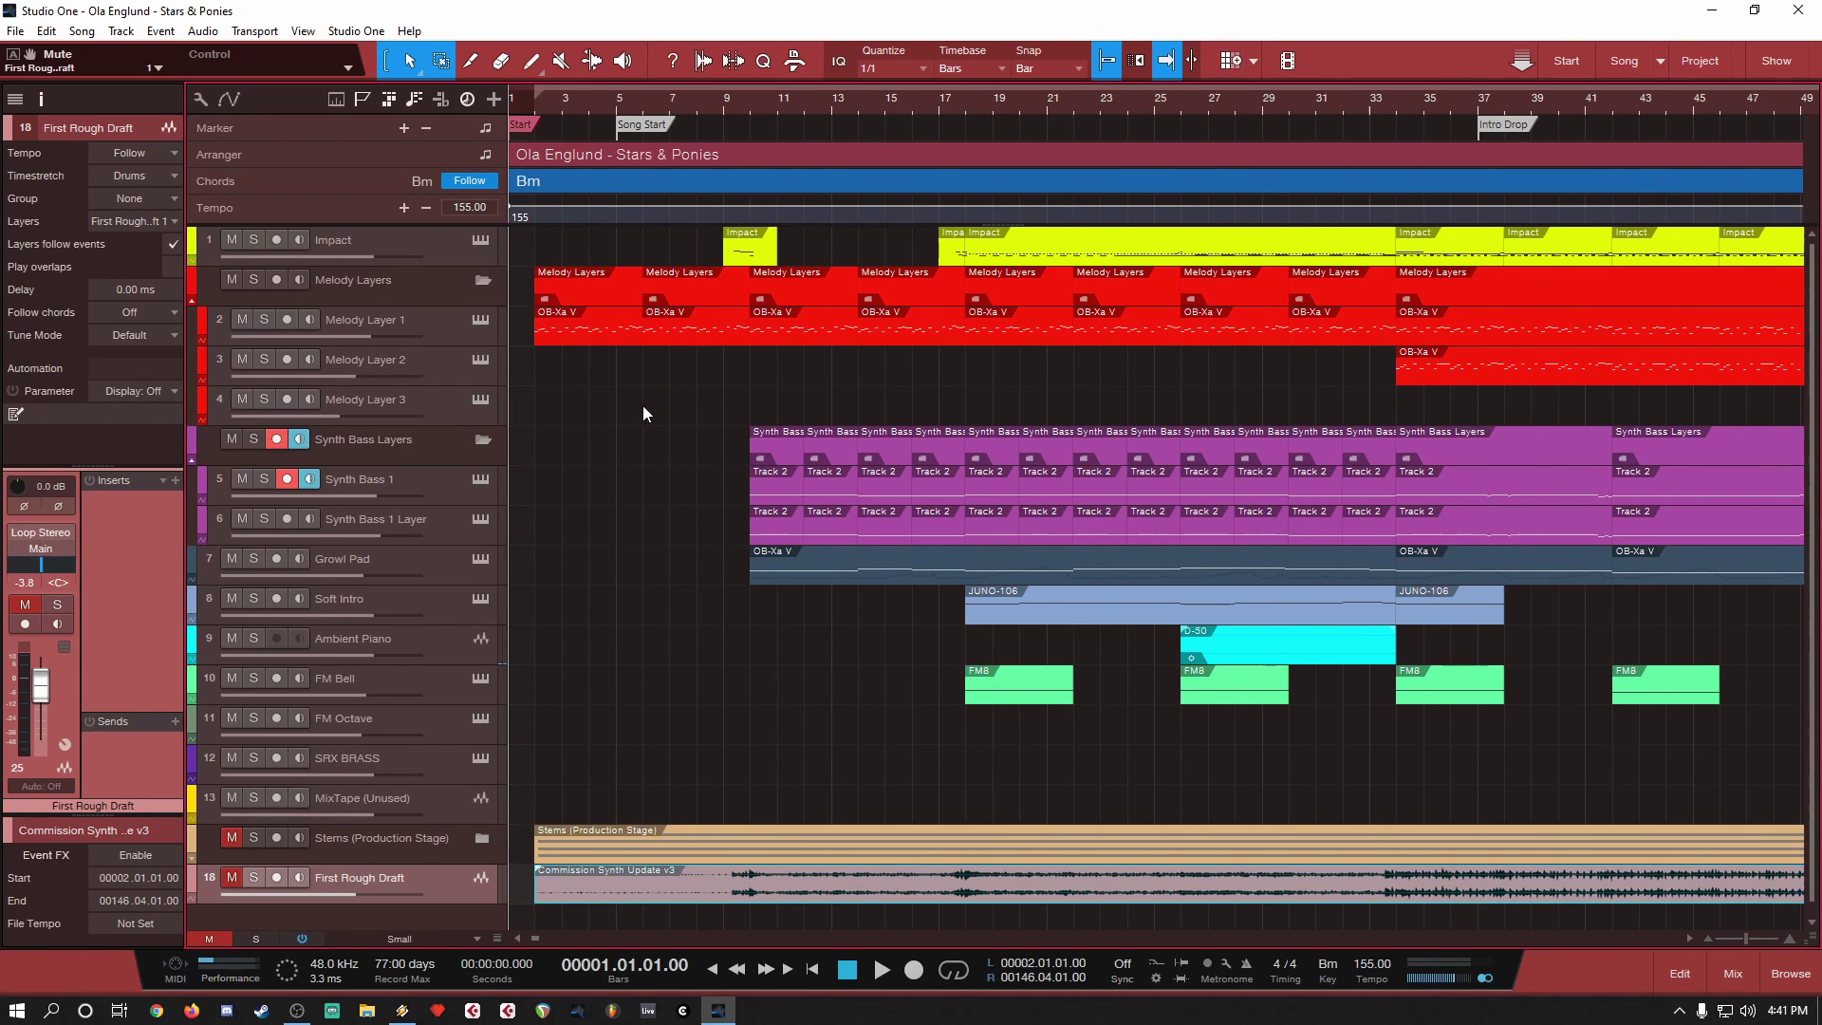
{"action": "scroll", "coordinate": [641, 406], "scroll_direction": "down", "scroll_amount": 7}
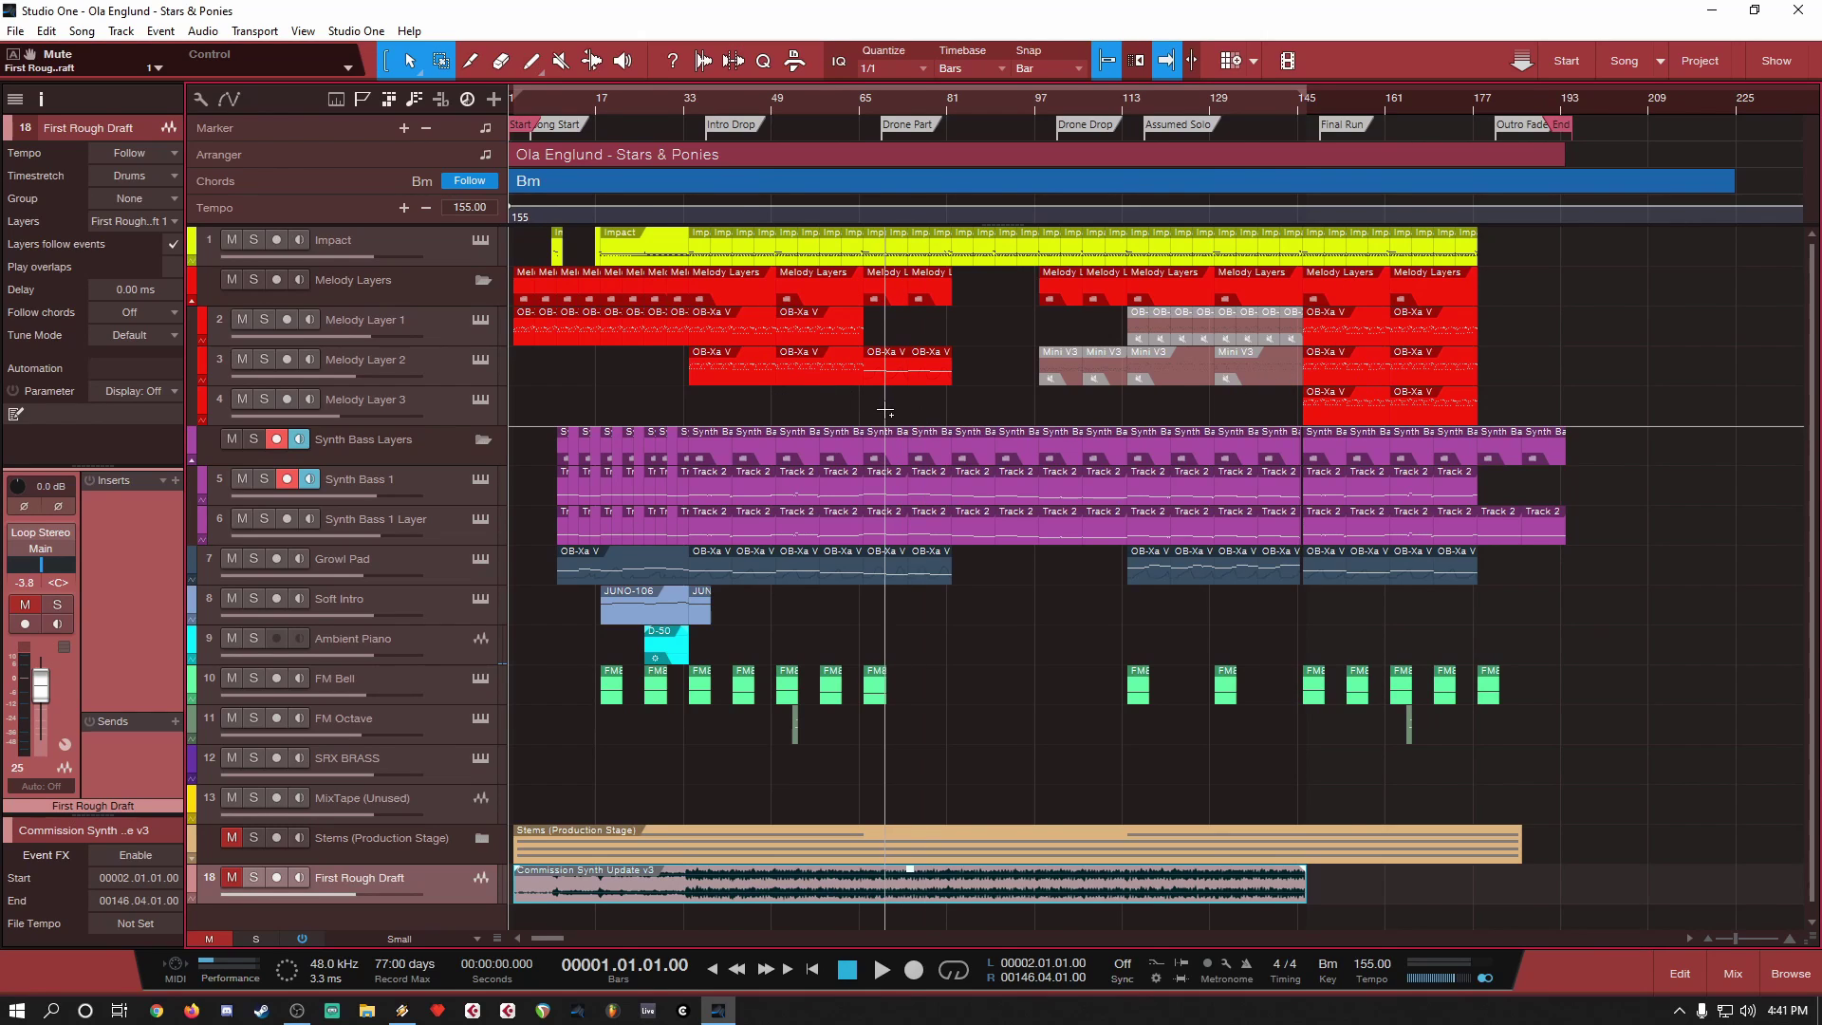
{"action": "scroll", "coordinate": [892, 398], "scroll_direction": "up", "scroll_amount": 5}
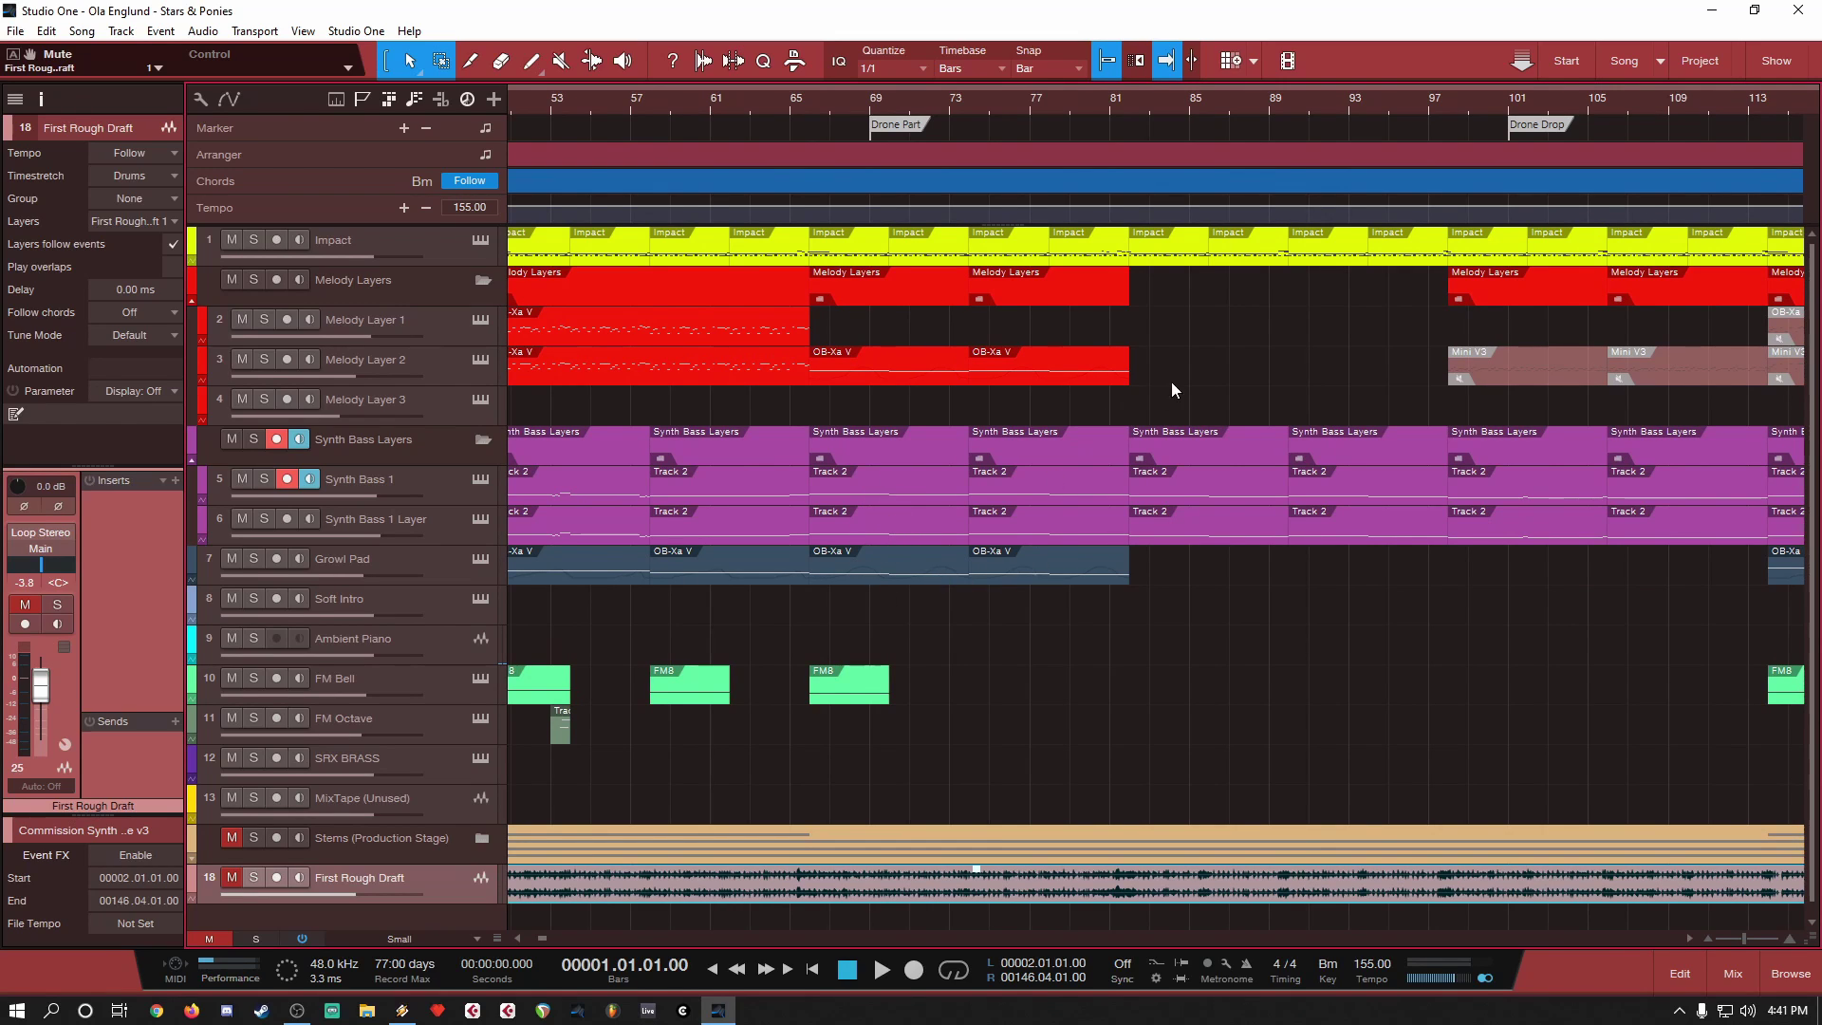
{"action": "scroll", "coordinate": [1171, 382], "scroll_direction": "down", "scroll_amount": 6}
{"action": "scroll", "coordinate": [535, 415], "scroll_direction": "up", "scroll_amount": 2}
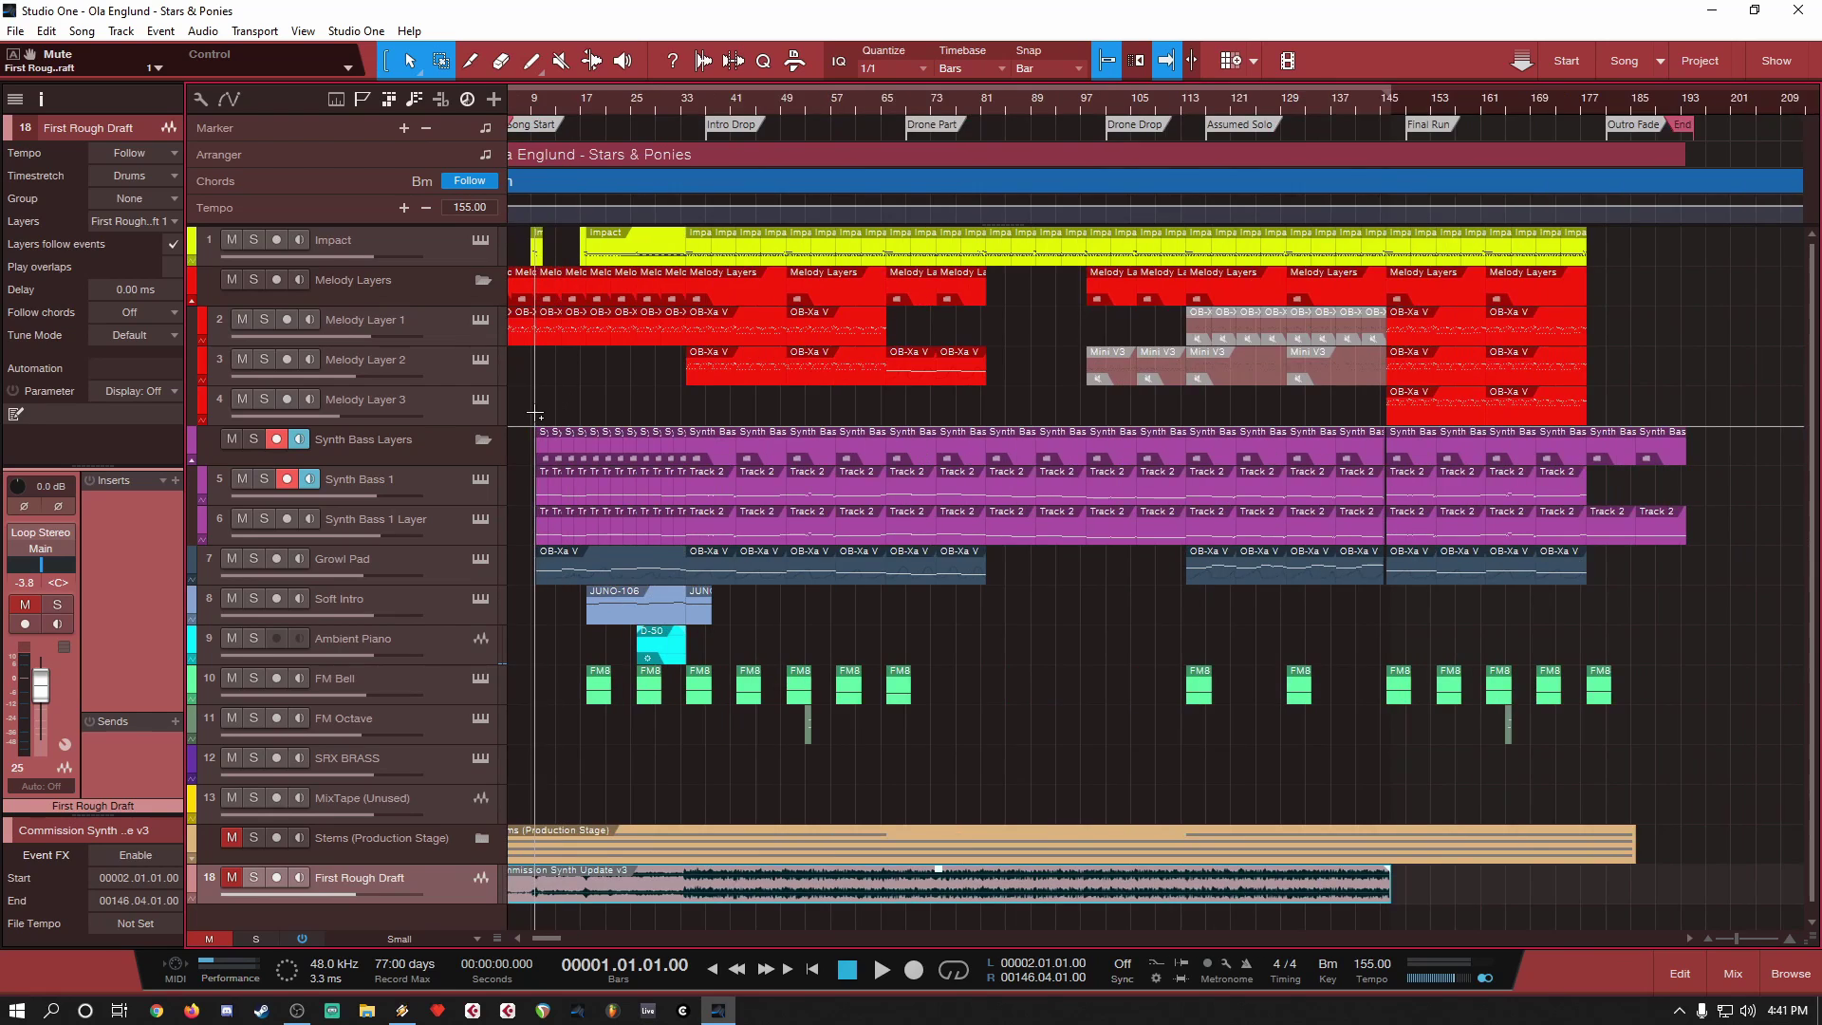
{"action": "scroll", "coordinate": [535, 415], "scroll_direction": "up", "scroll_amount": 5}
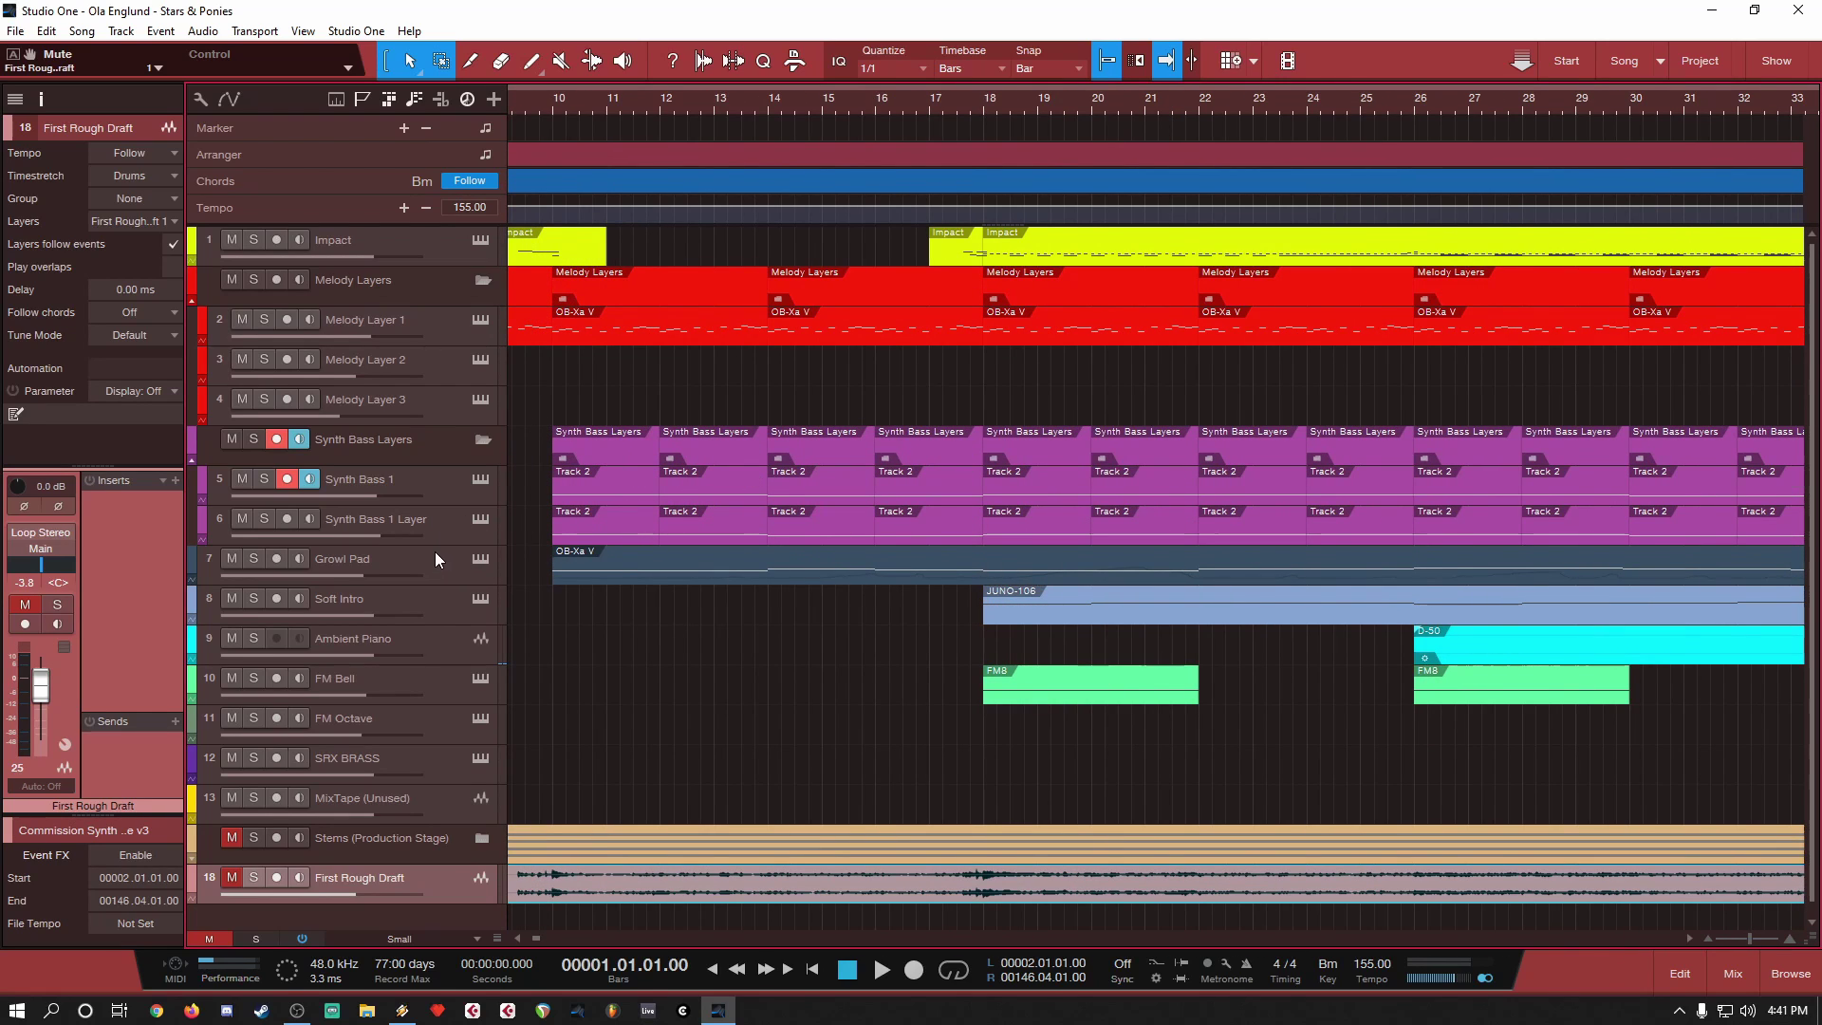
Step: Enlarge the Synth Bass 1 Layer track's height and examine its notes between the Intro Drop and the Drone Part
{"action": "left_click_drag", "start_coordinate": [442, 545], "coordinate": [442, 756]}
{"action": "scroll", "coordinate": [778, 687], "scroll_direction": "down", "scroll_amount": 4}
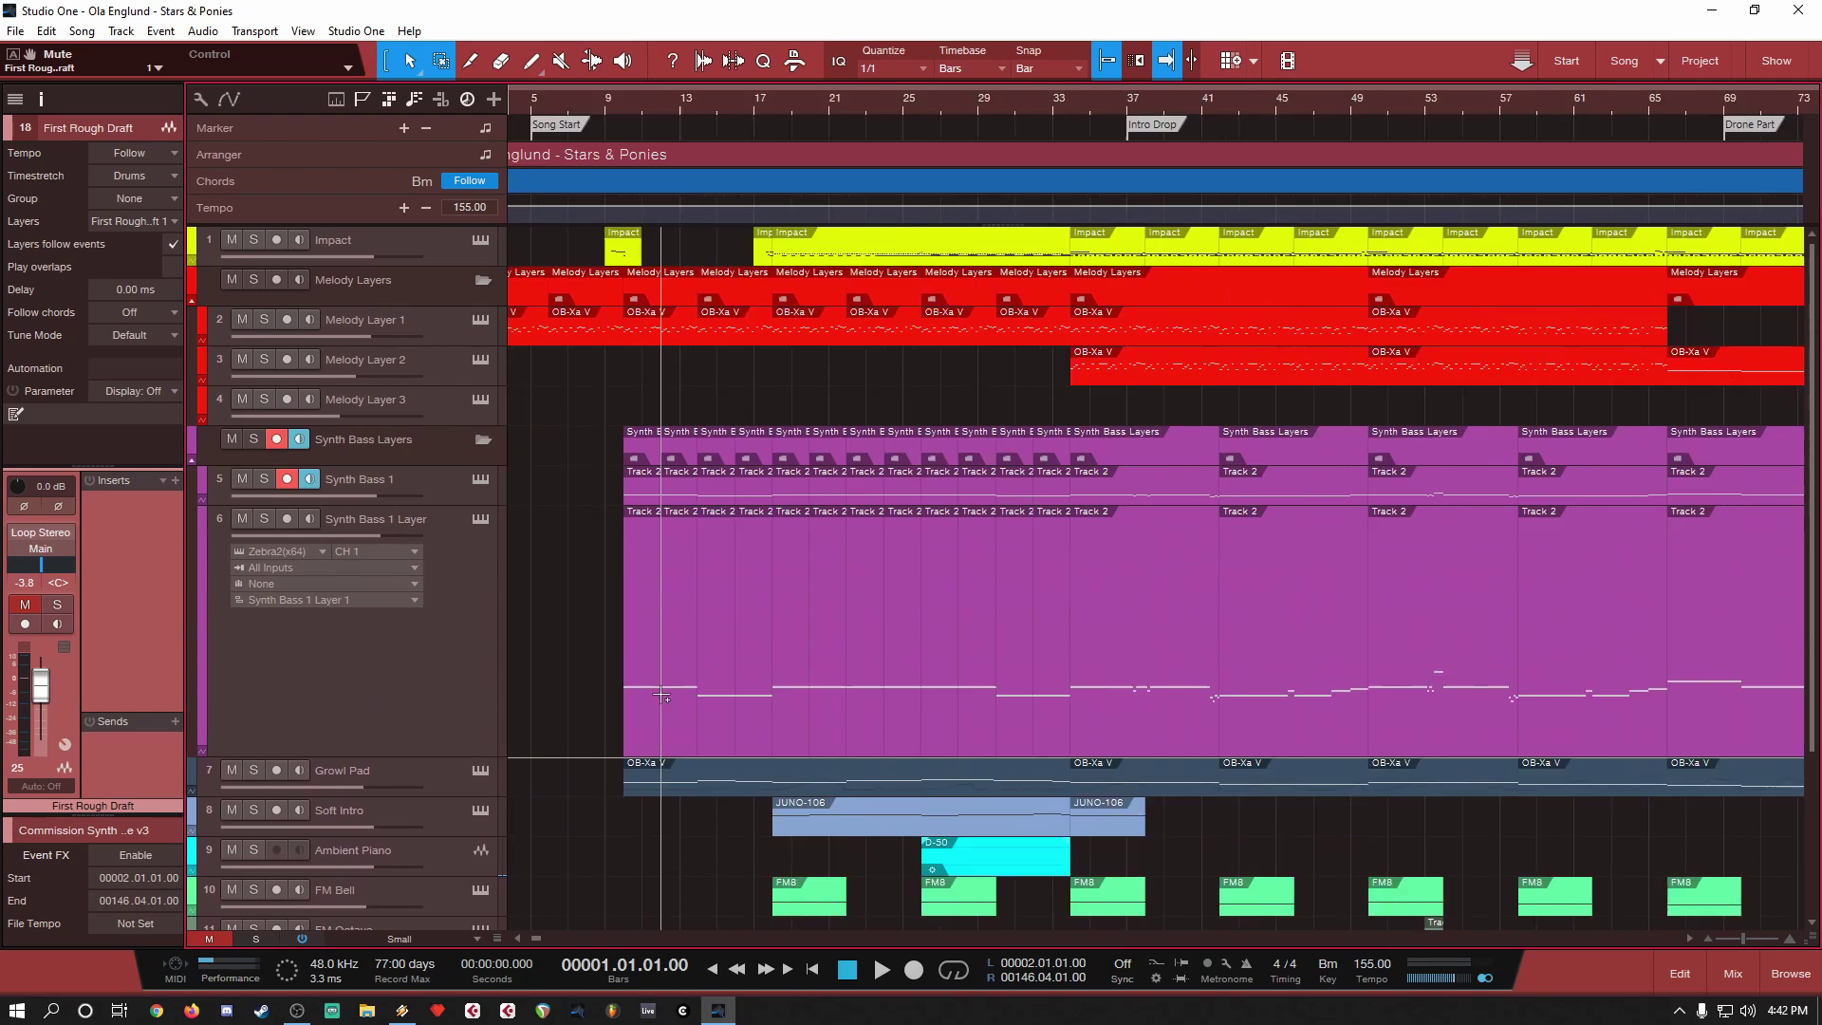
{"action": "scroll", "coordinate": [777, 687], "scroll_direction": "up", "scroll_amount": 3}
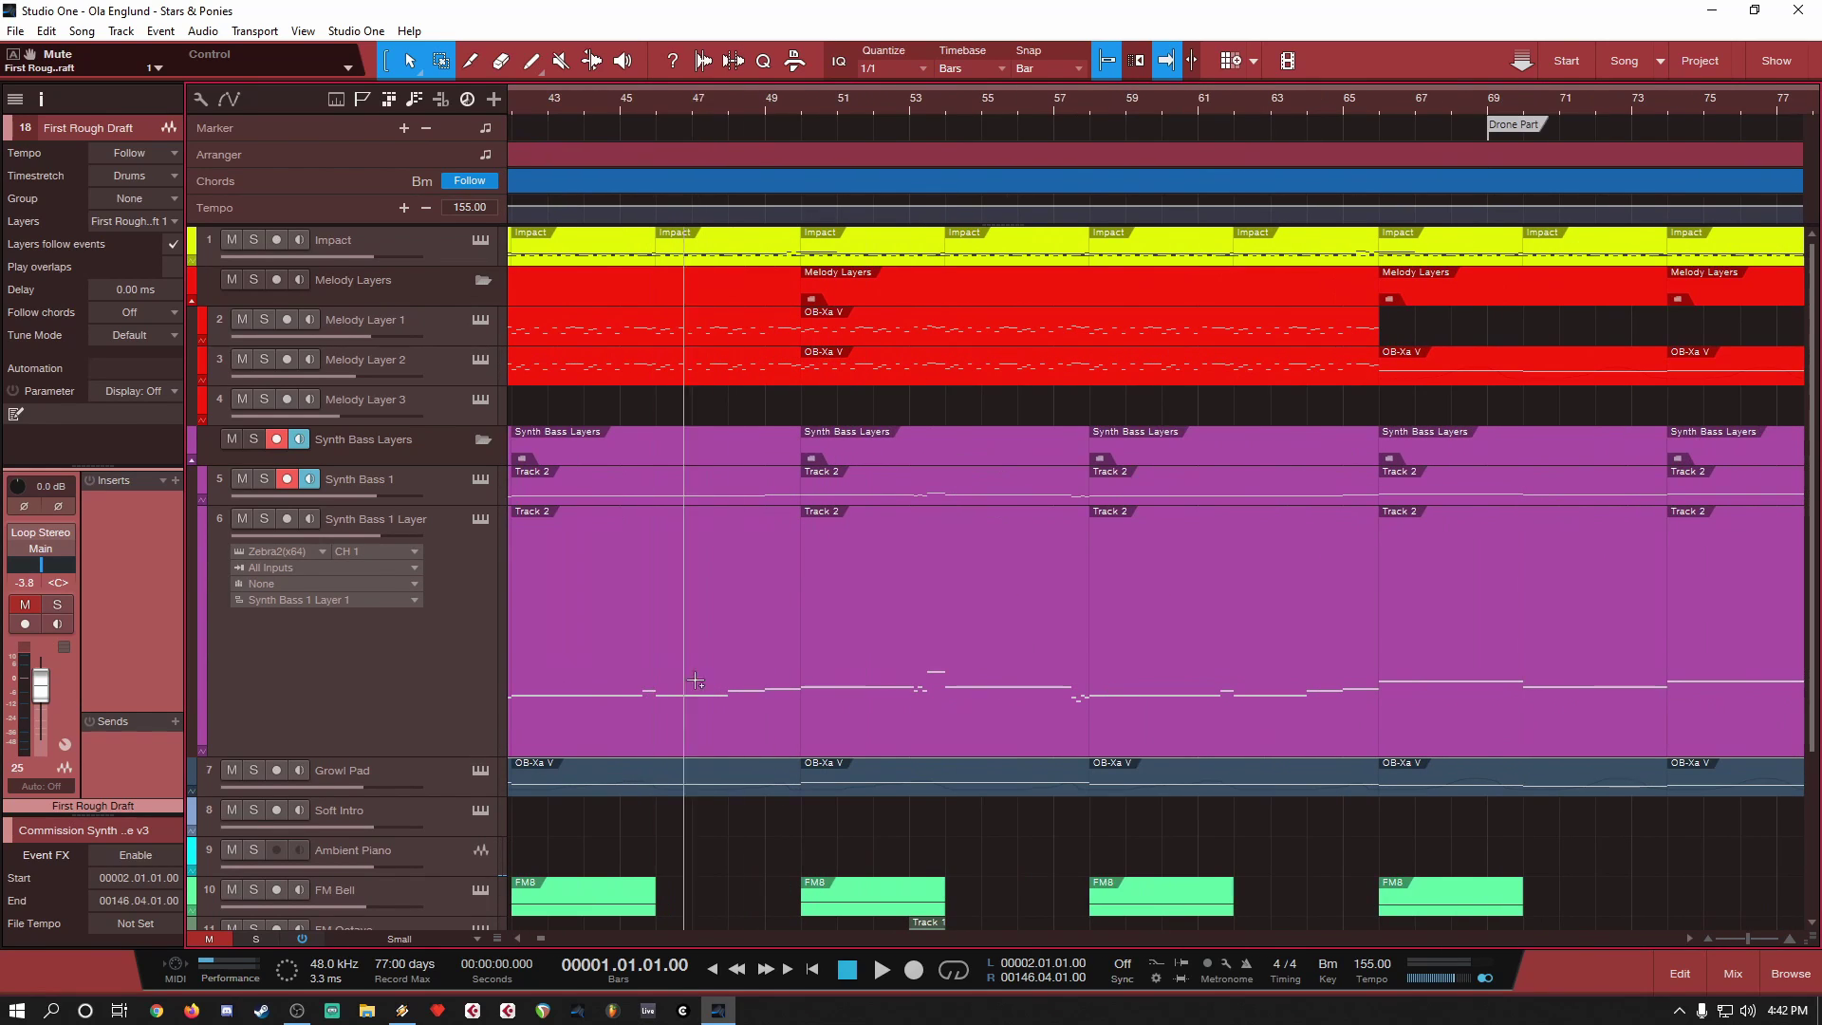
{"action": "scroll", "coordinate": [718, 696], "scroll_direction": "up", "scroll_amount": 3}
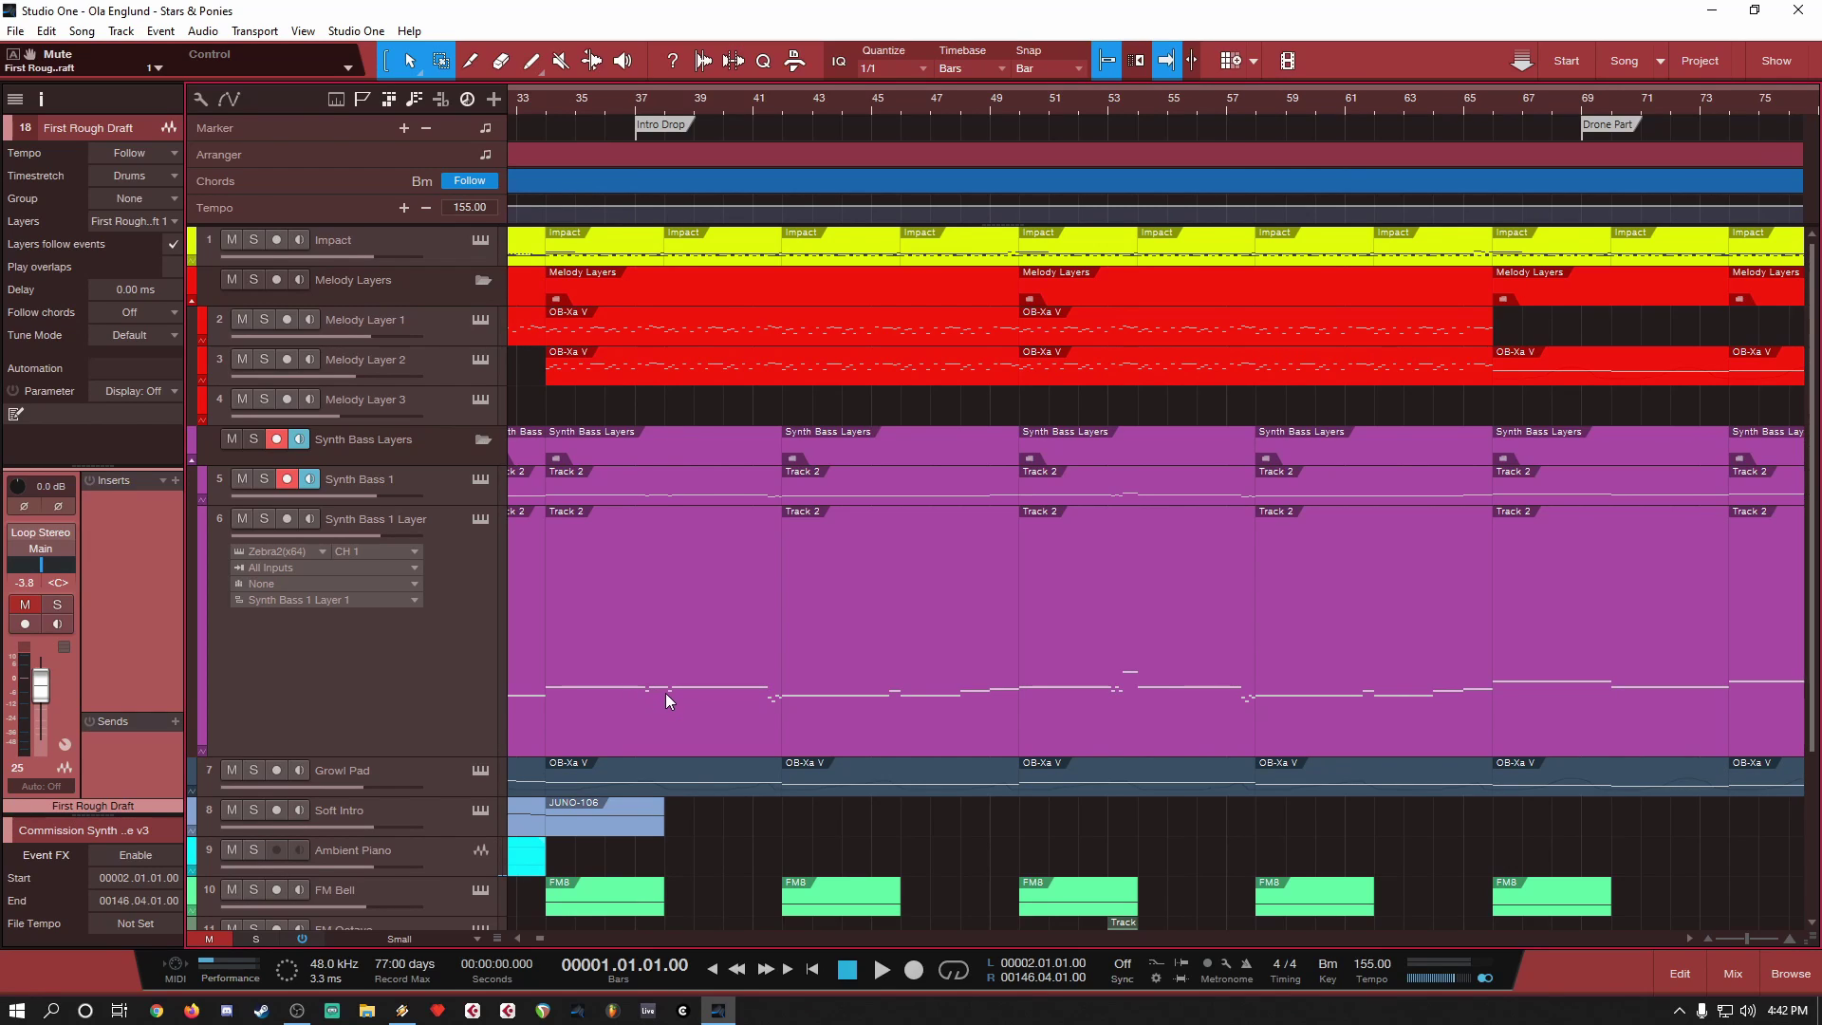
Step: Inspect the notes of the Synth Bass 1 Layer clip at bar 50 in a detached, maximized editor, and close the editor
{"action": "left_click", "coordinate": [1125, 675]}
{"action": "double_click", "coordinate": [1120, 672]}
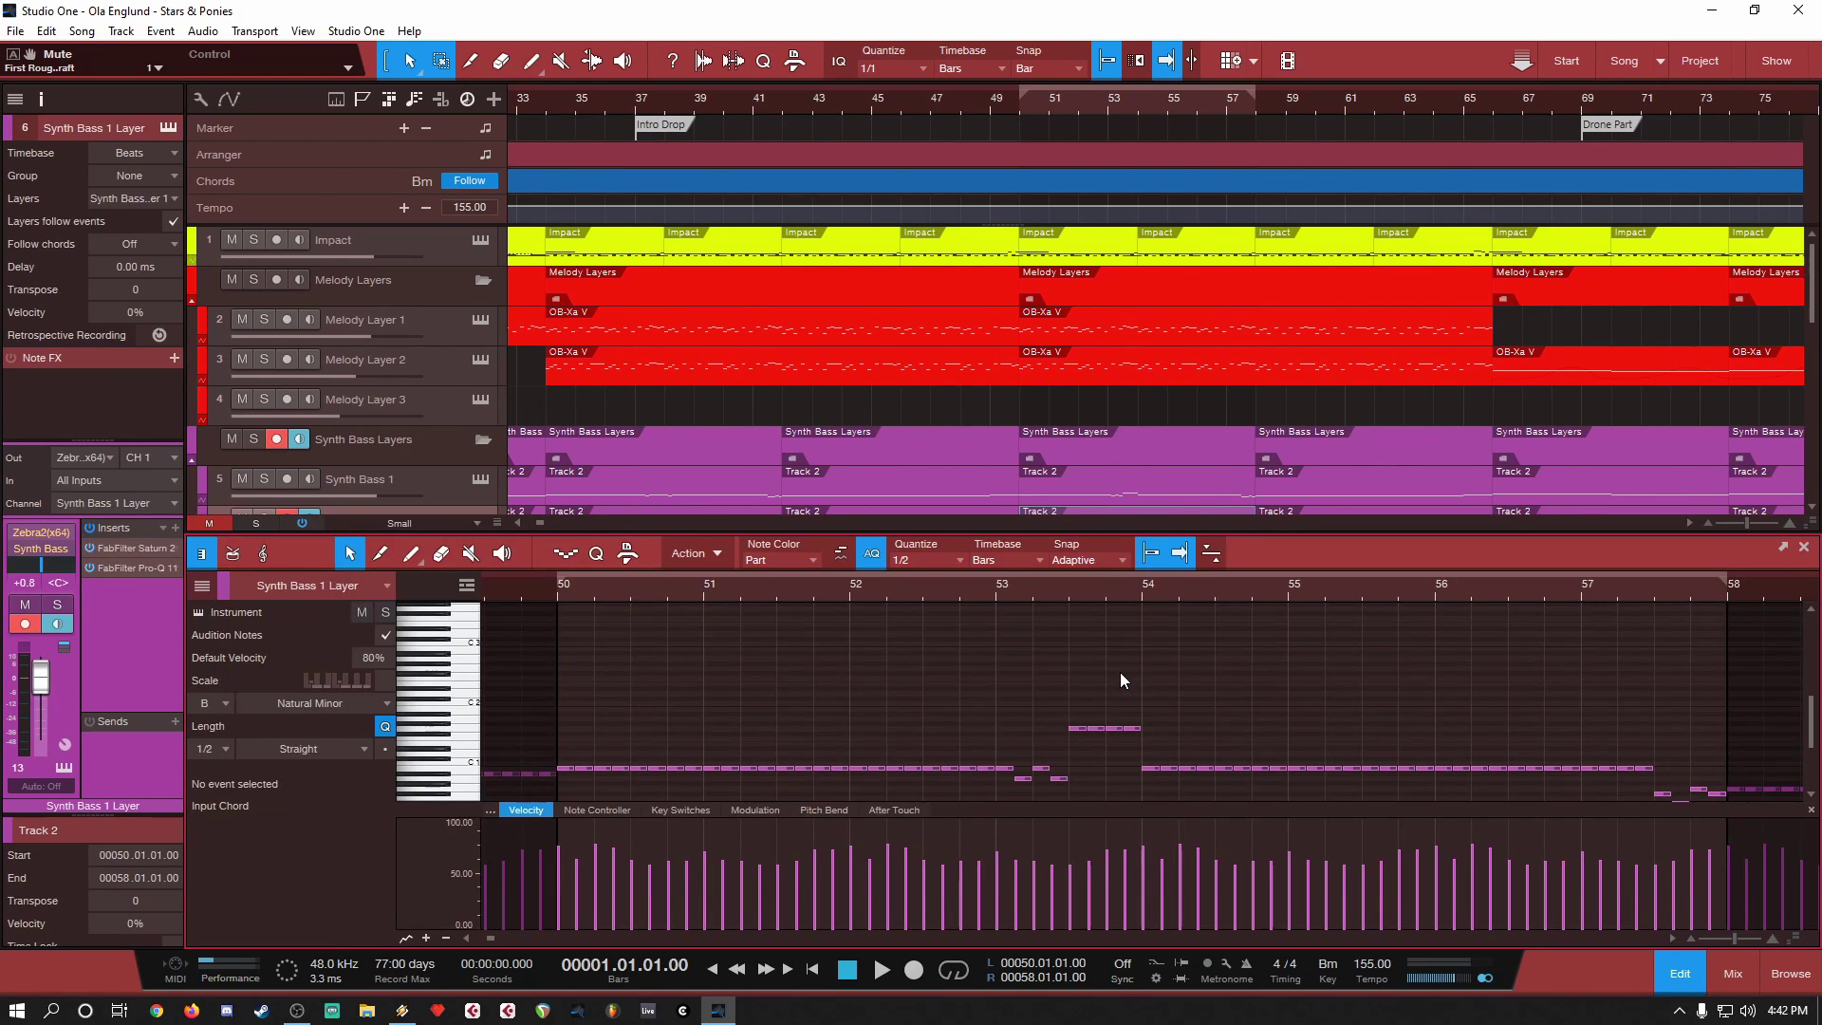
{"action": "left_click", "coordinate": [1781, 552]}
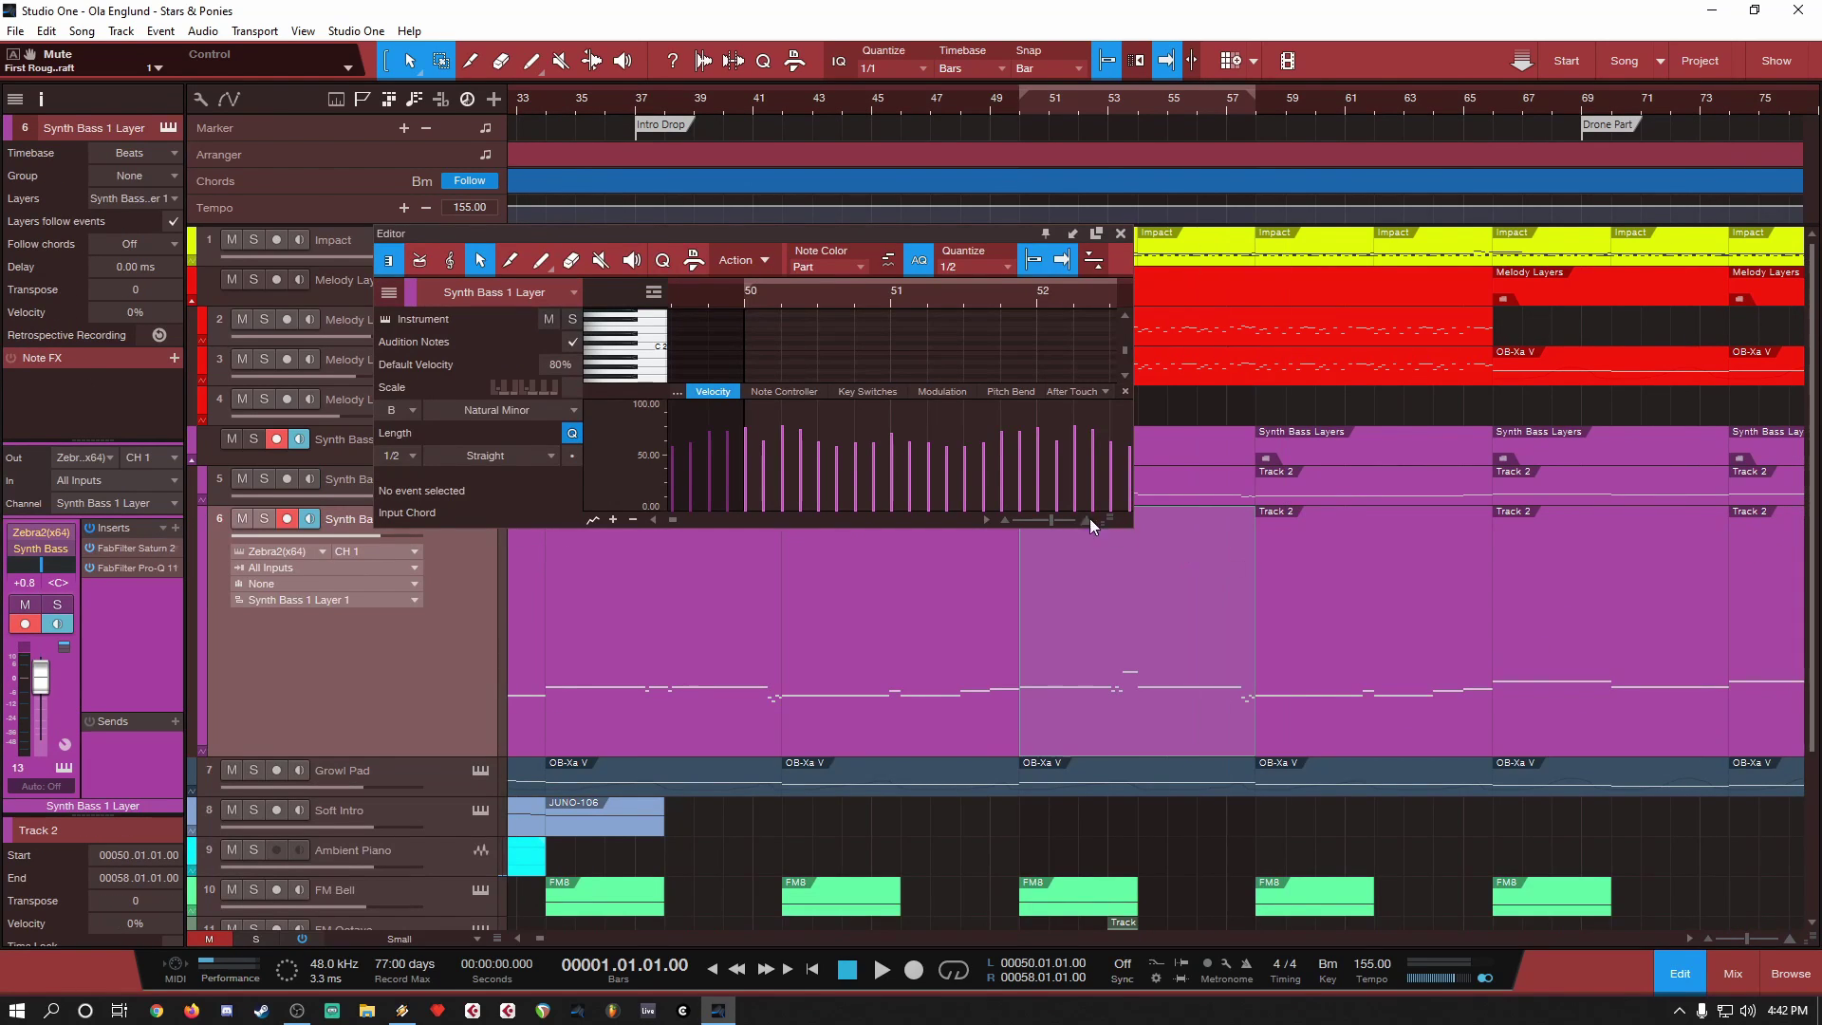
{"action": "left_click", "coordinate": [1096, 234]}
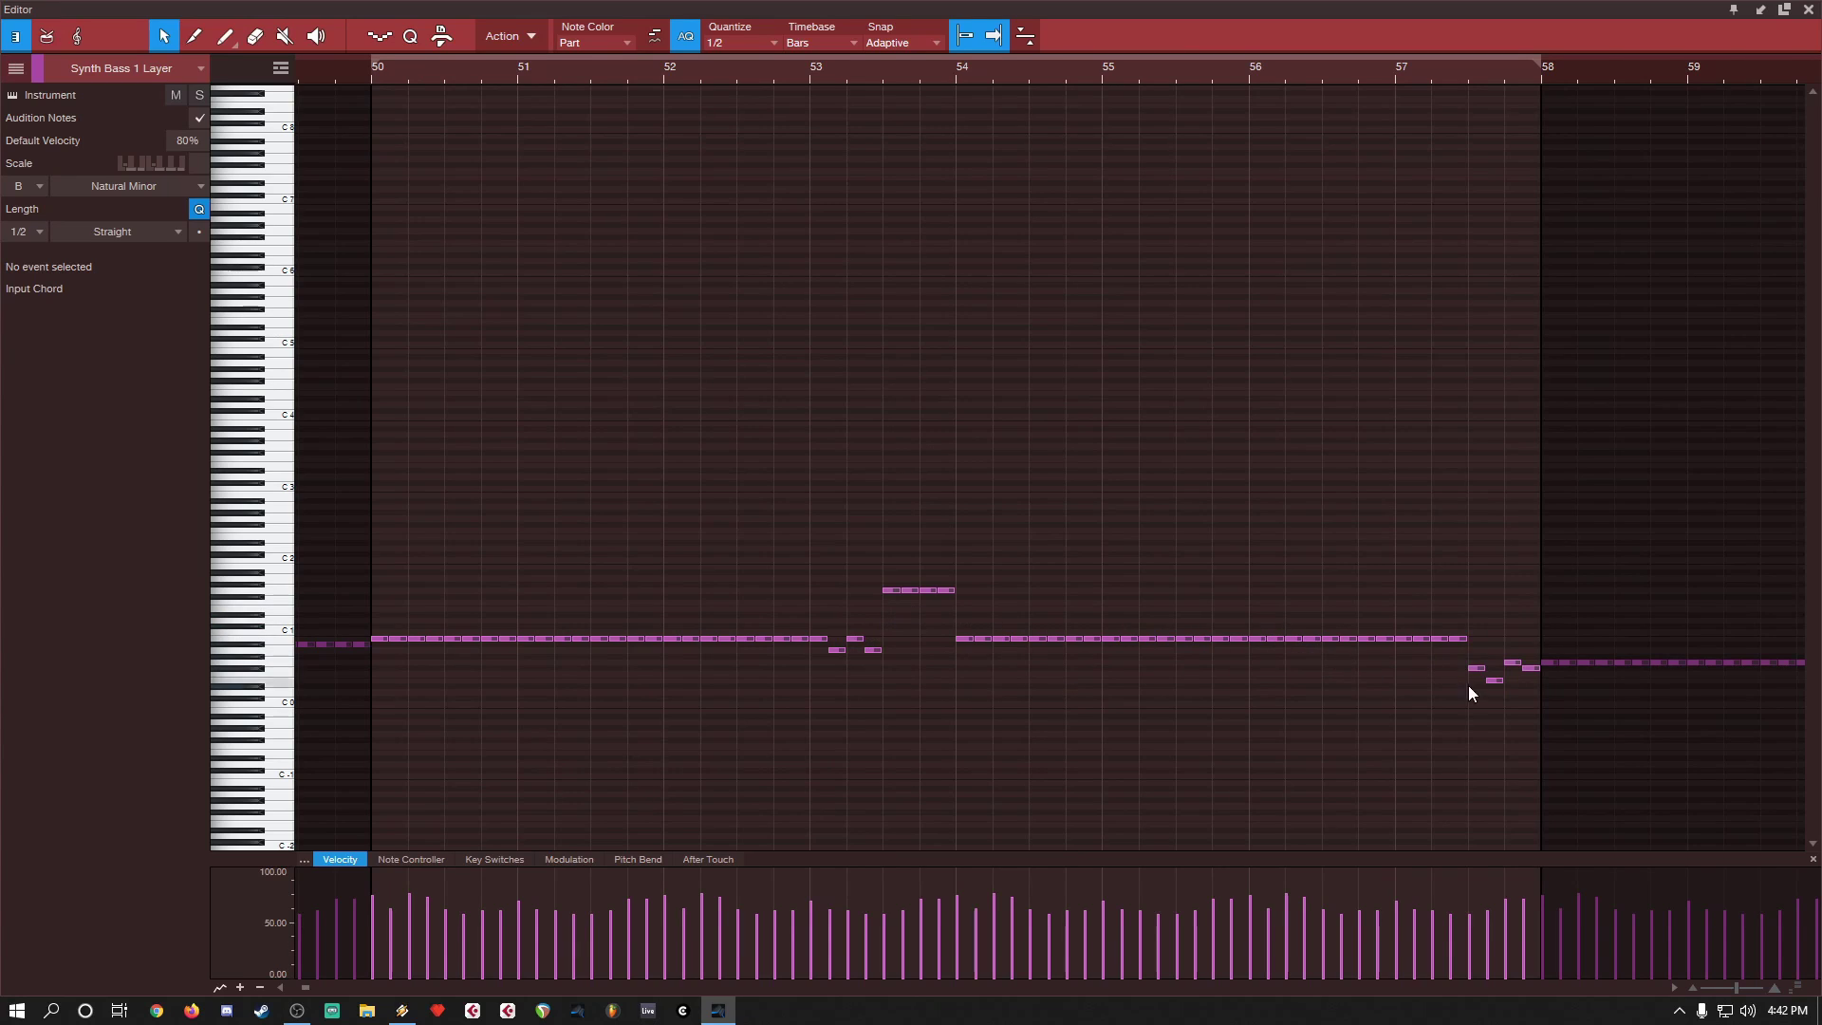
{"action": "left_click", "coordinate": [1806, 11]}
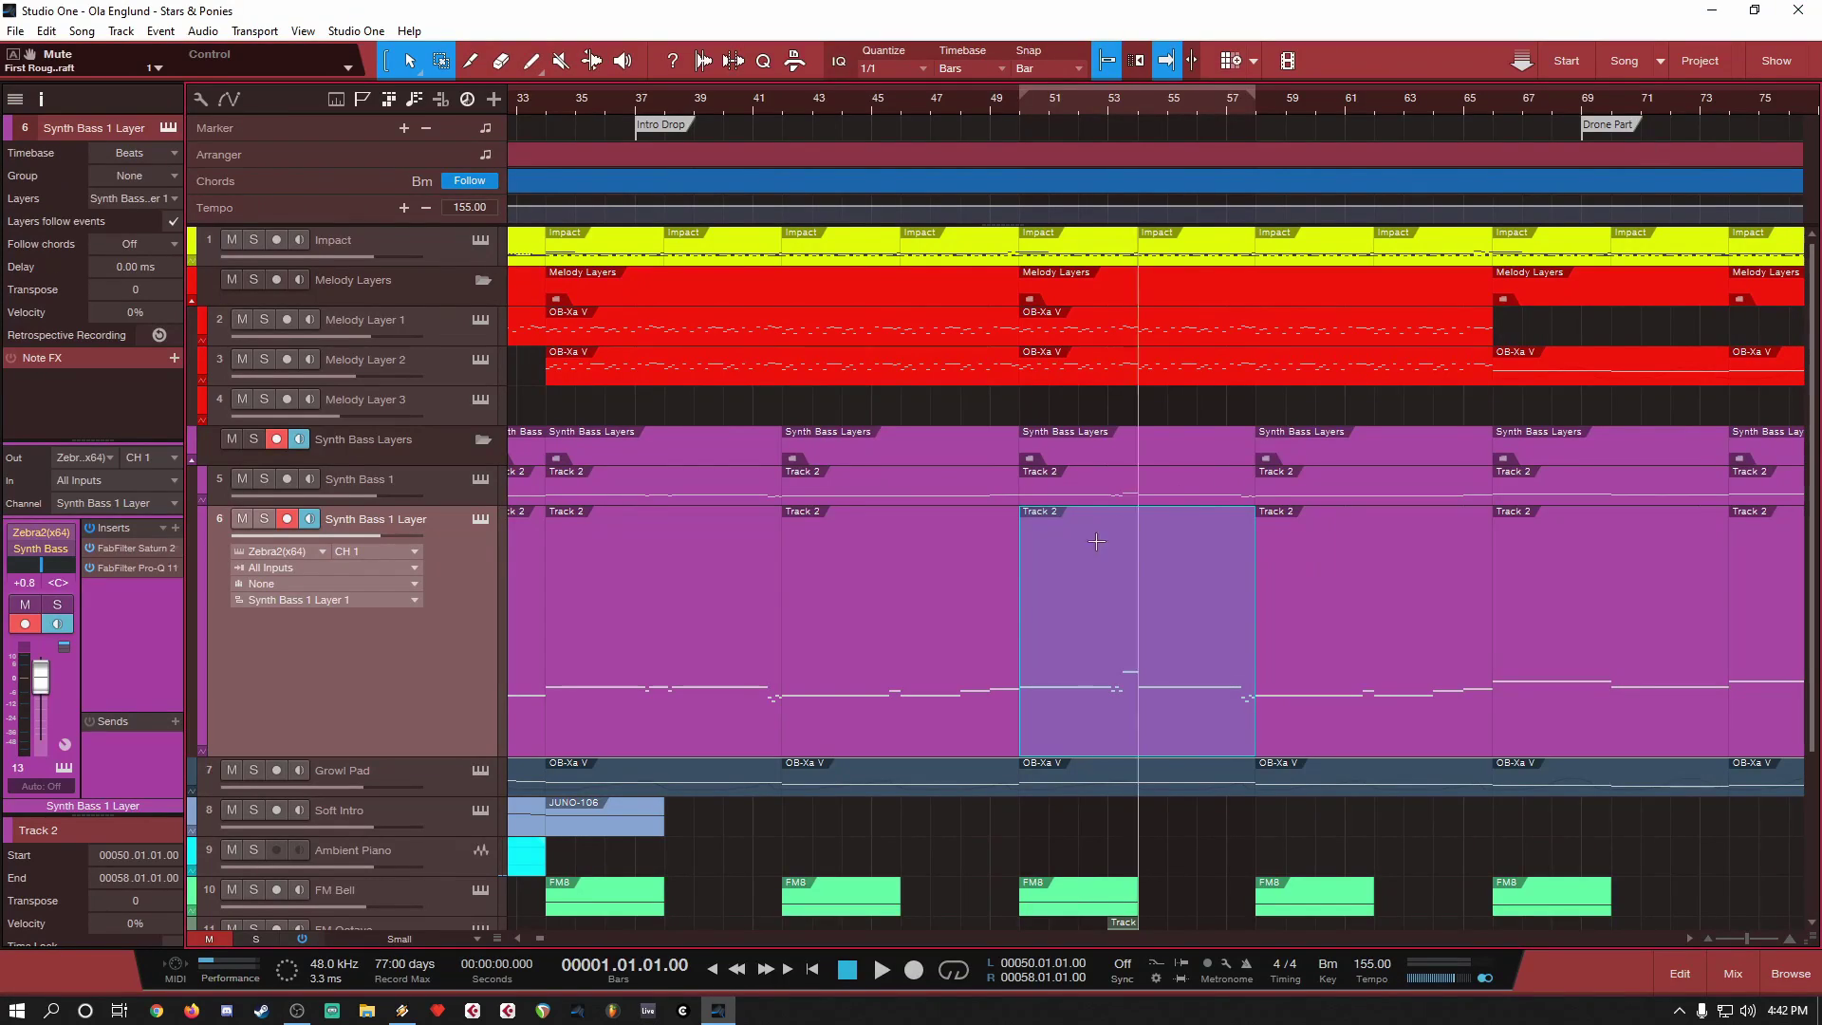
Step: Examine the Synth Bass 1 Layer notes from the Drone Drop through the Assumed Solo and Final Run to the Outro Fade
{"action": "key", "text": "e"}
{"action": "key", "text": "e"}
{"action": "key", "text": "e"}
{"action": "key", "text": "e"}
{"action": "key", "text": "e"}
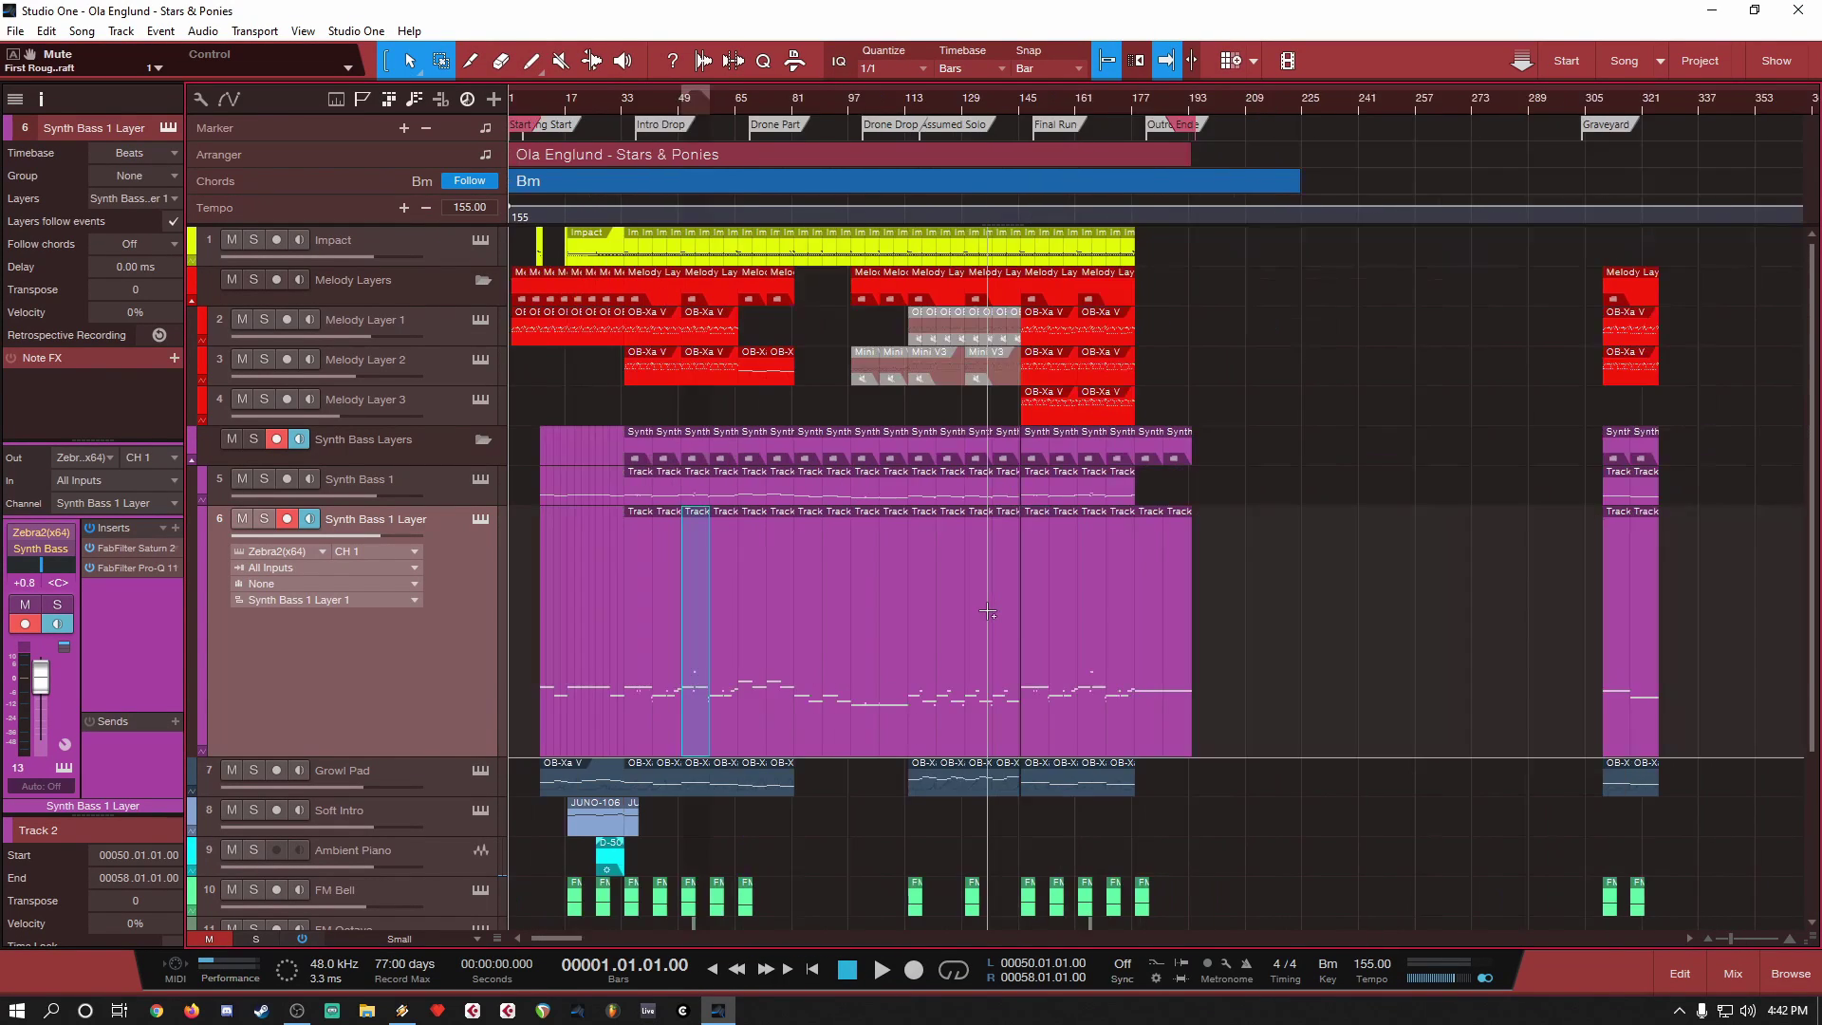
{"action": "scroll", "coordinate": [680, 655], "scroll_direction": "up", "scroll_amount": 5}
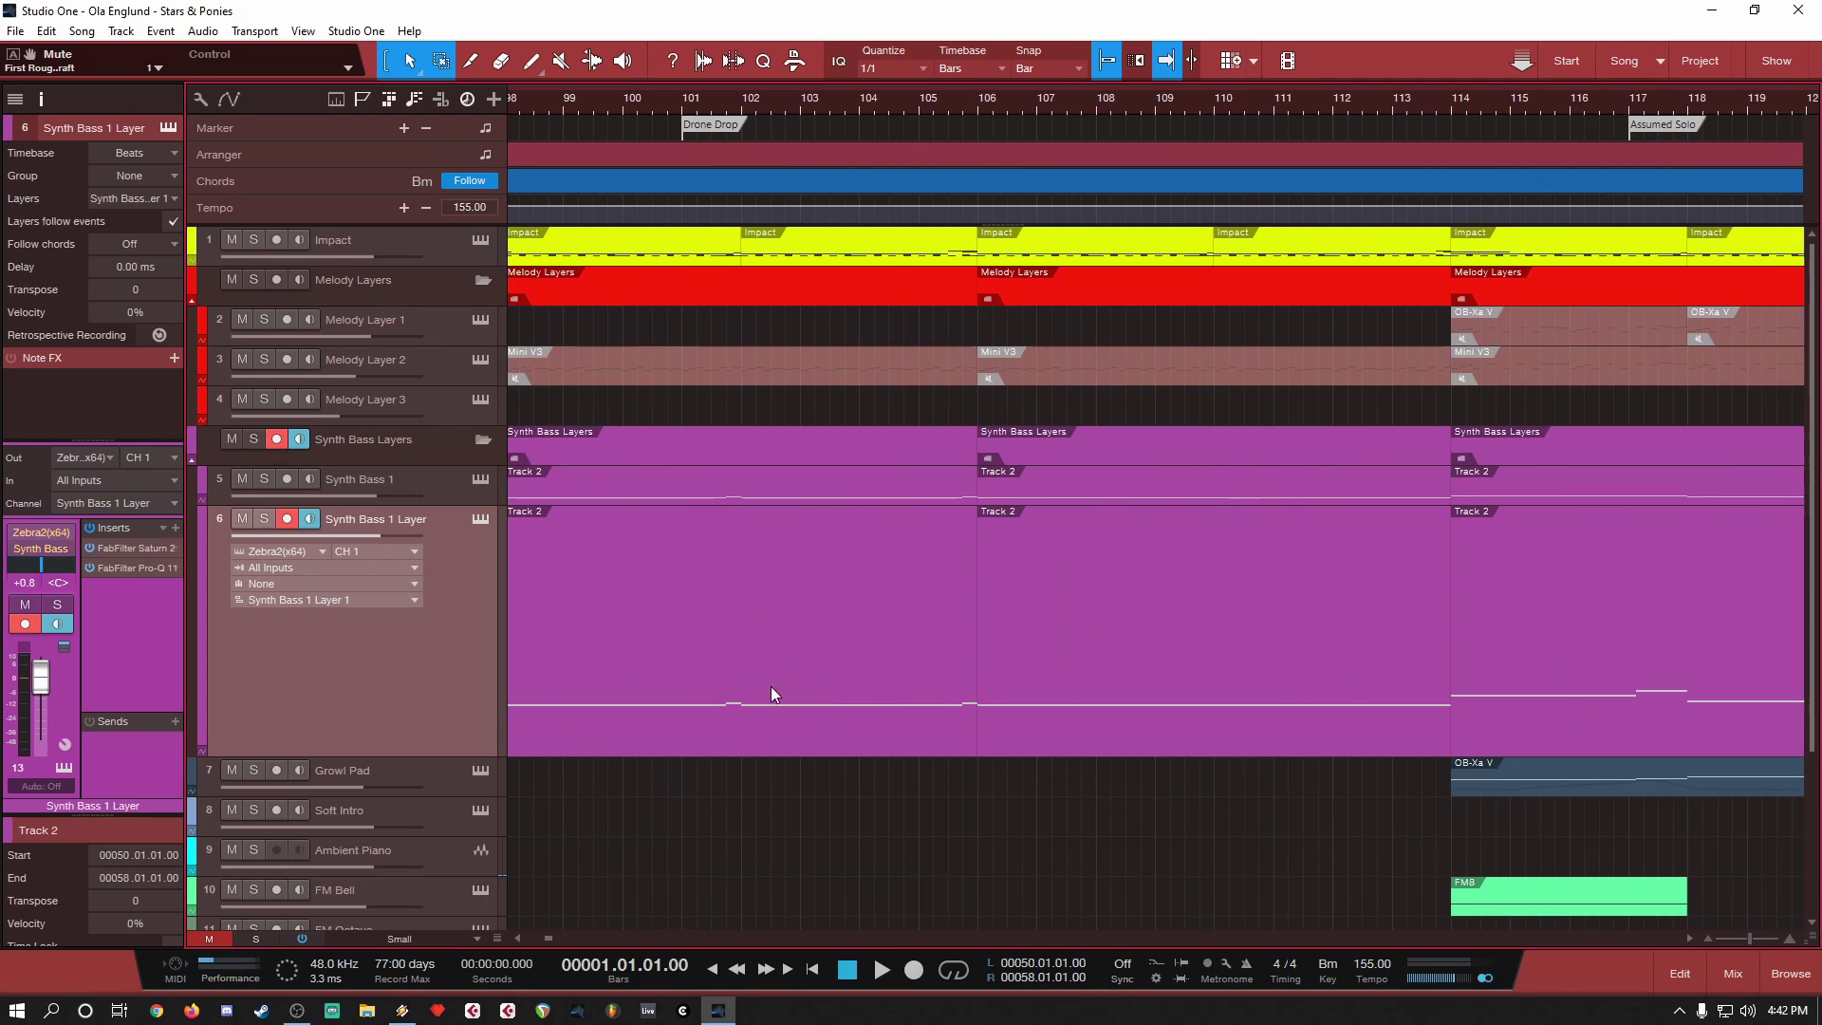
{"action": "scroll", "coordinate": [707, 688], "scroll_direction": "down", "scroll_amount": 3}
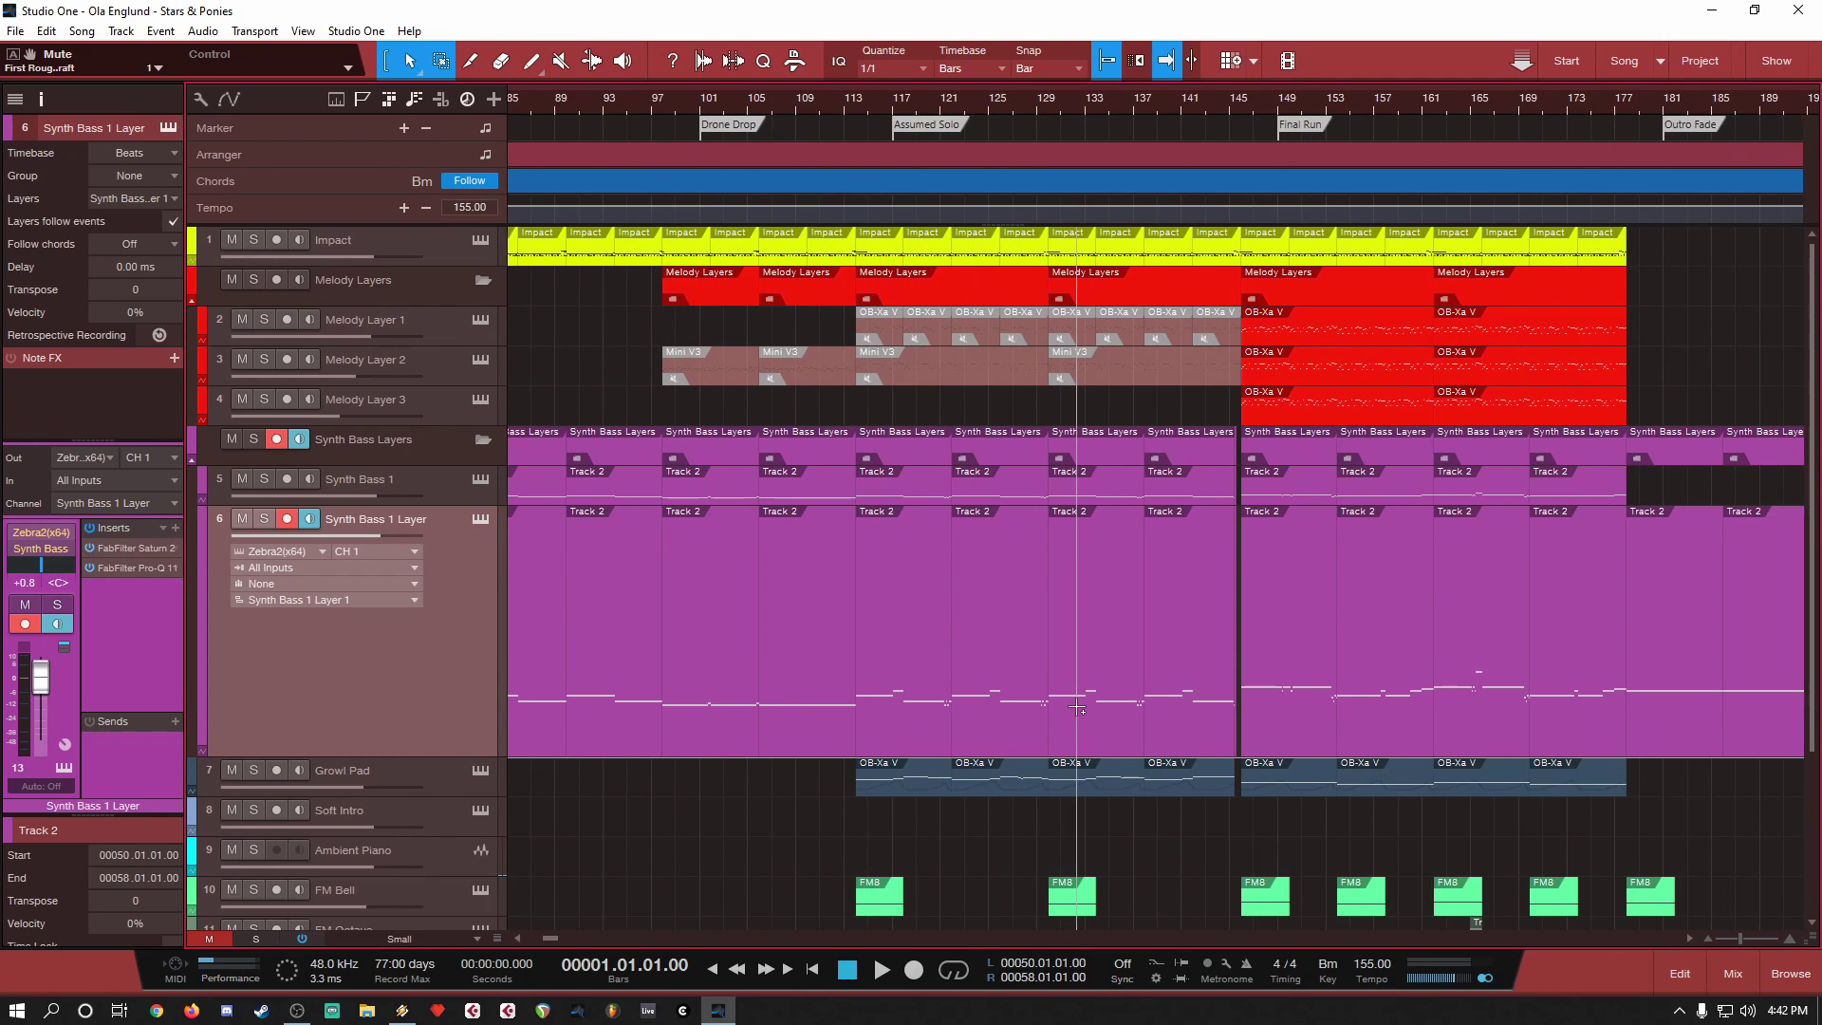
{"action": "scroll", "coordinate": [1077, 707], "scroll_direction": "down", "scroll_amount": 2}
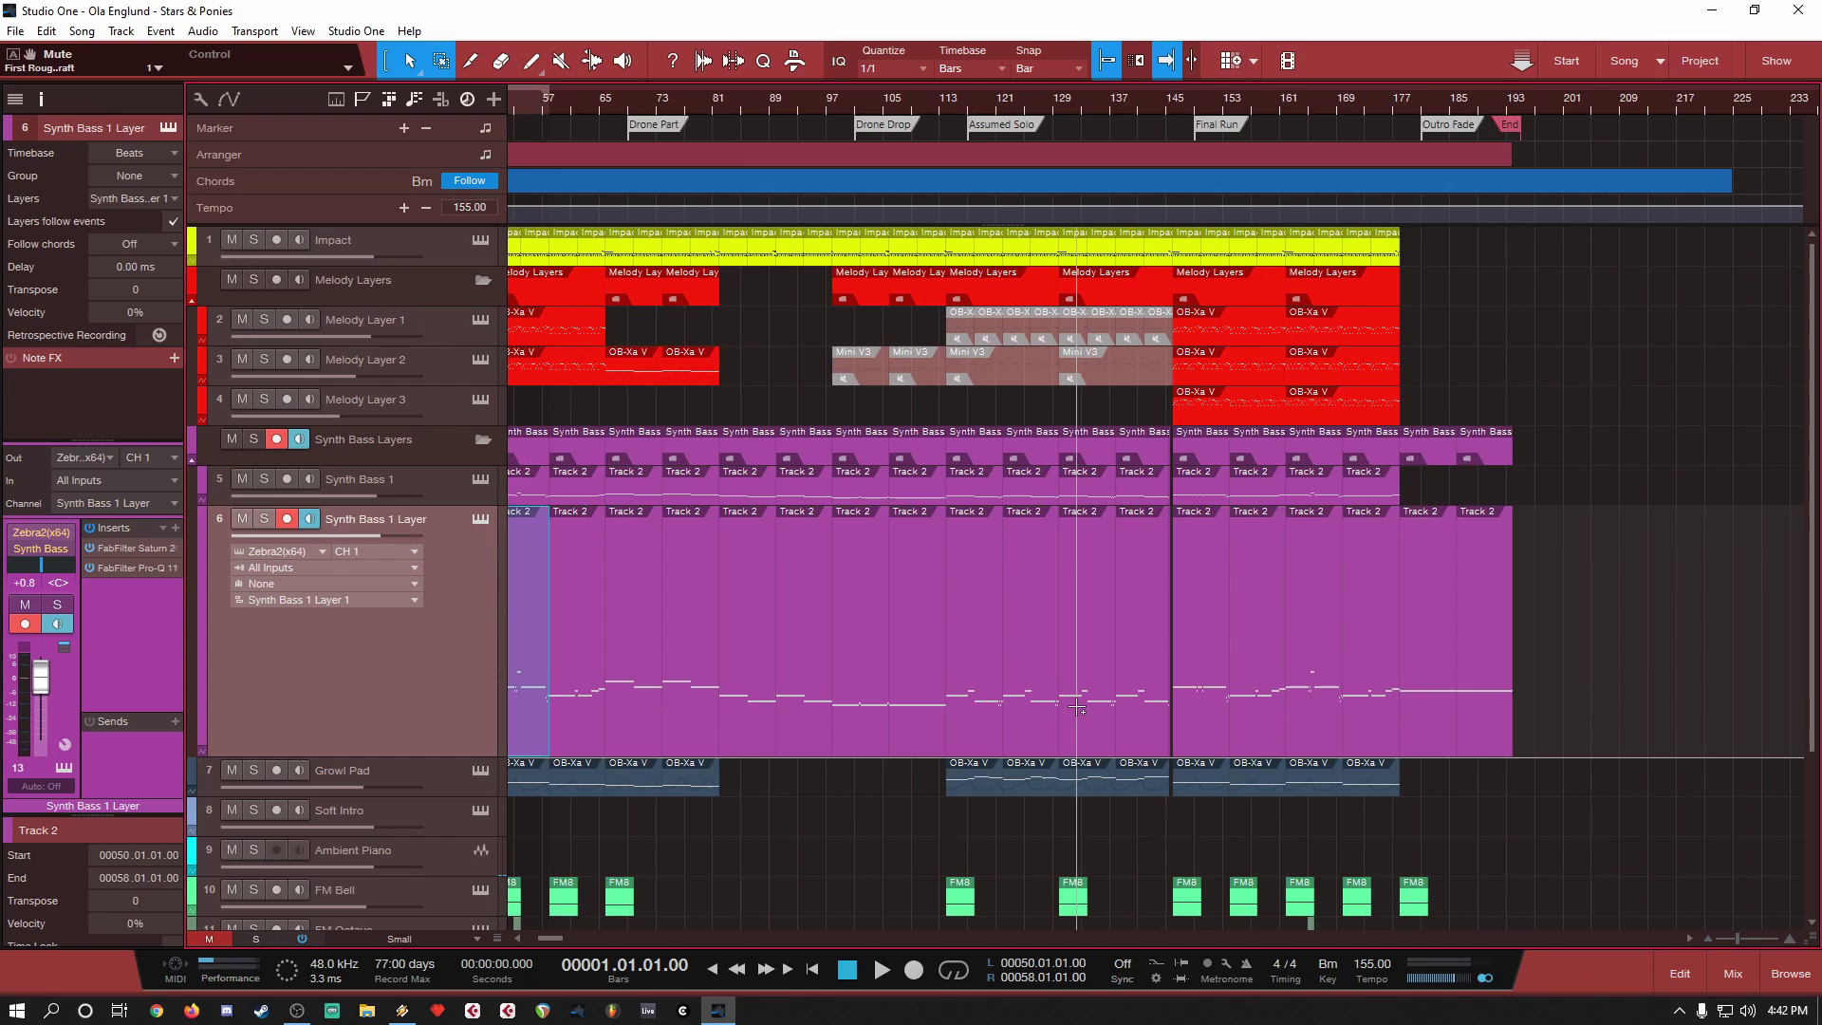
{"action": "scroll", "coordinate": [1077, 707], "scroll_direction": "down", "scroll_amount": 3}
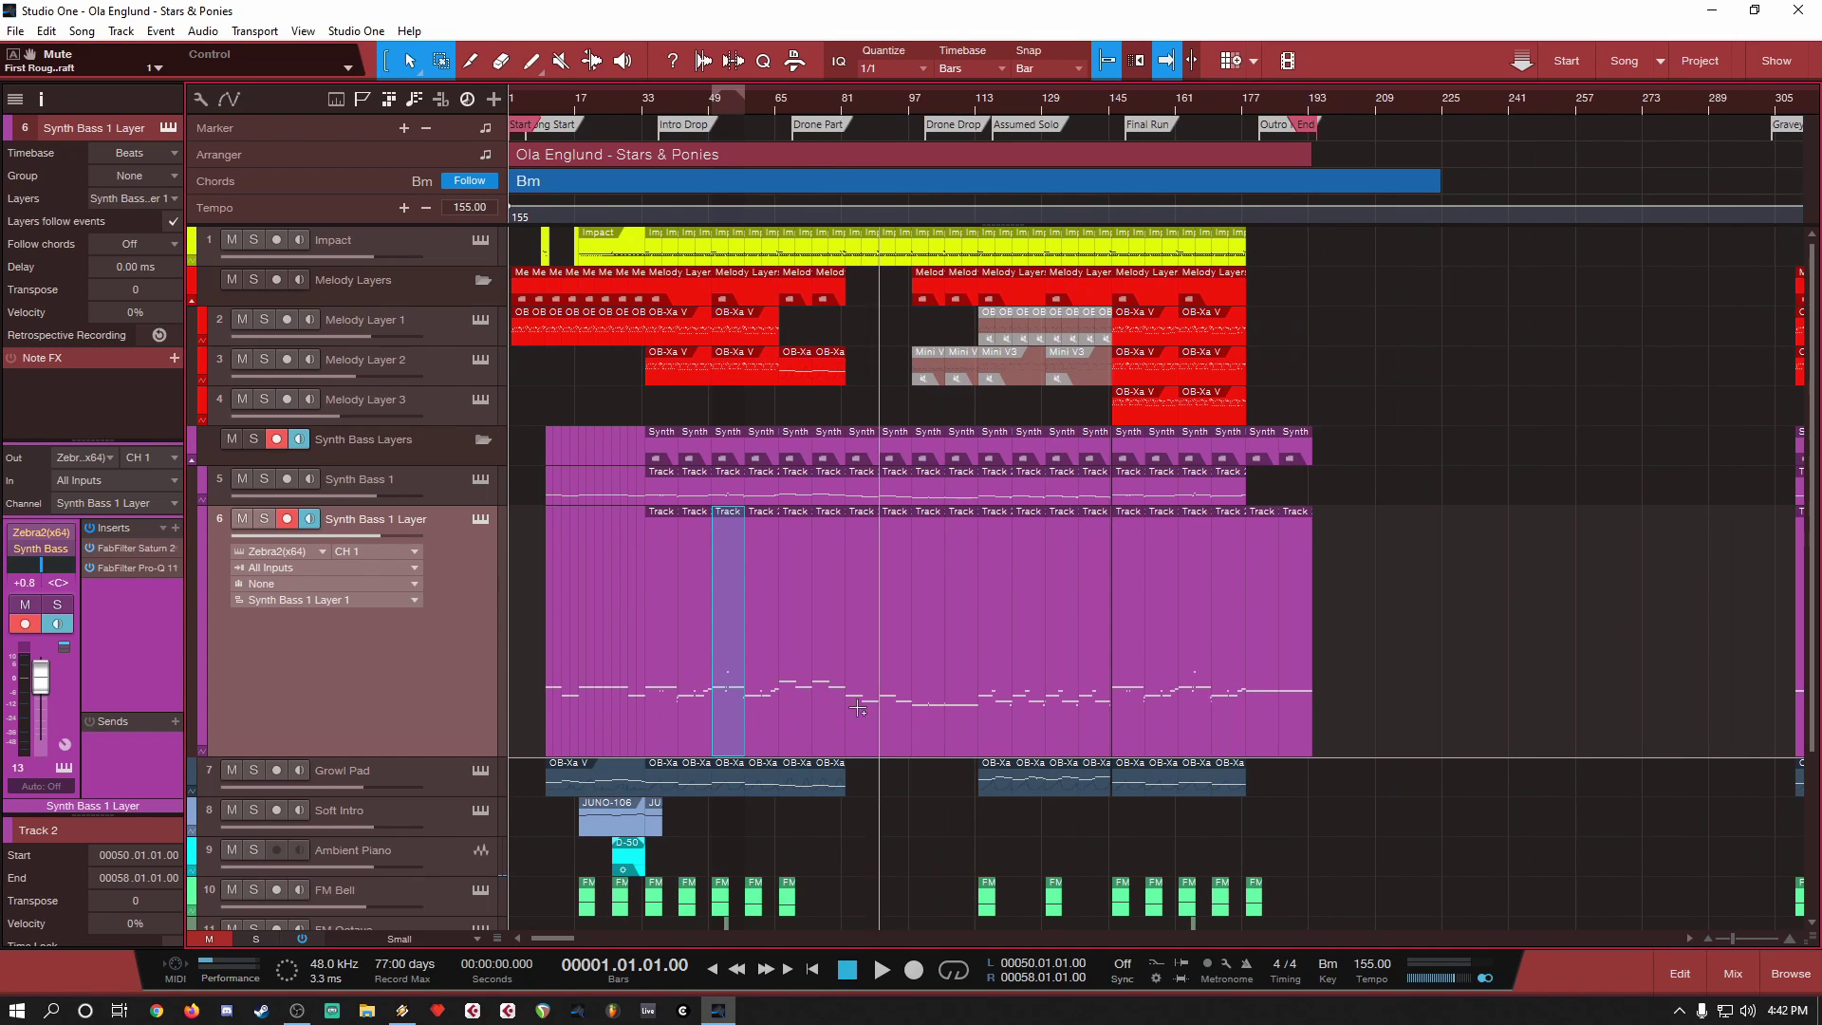
Step: Examine the Synth Bass 1 Layer notes in the opening bars, from bar 10 towards the Intro Drop
{"action": "right_click", "coordinate": [522, 670]}
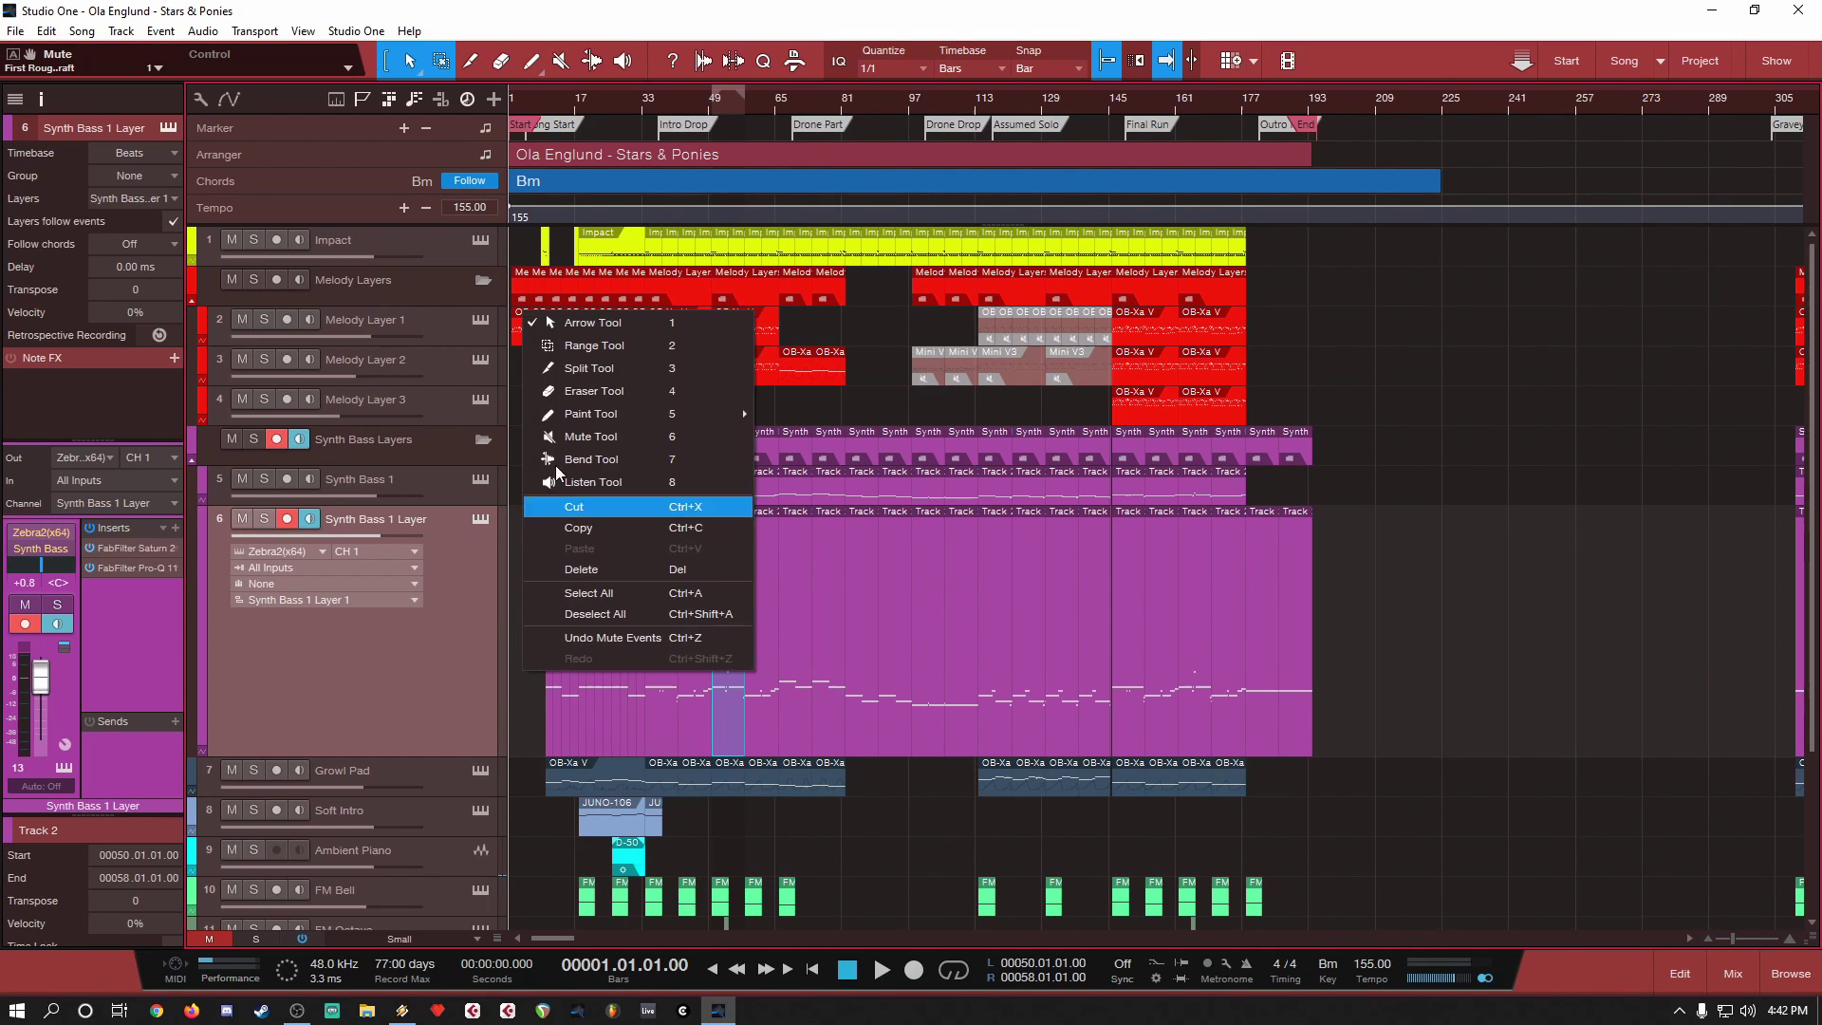
{"action": "left_click", "coordinate": [560, 321]}
{"action": "scroll", "coordinate": [513, 655], "scroll_direction": "up", "scroll_amount": 6}
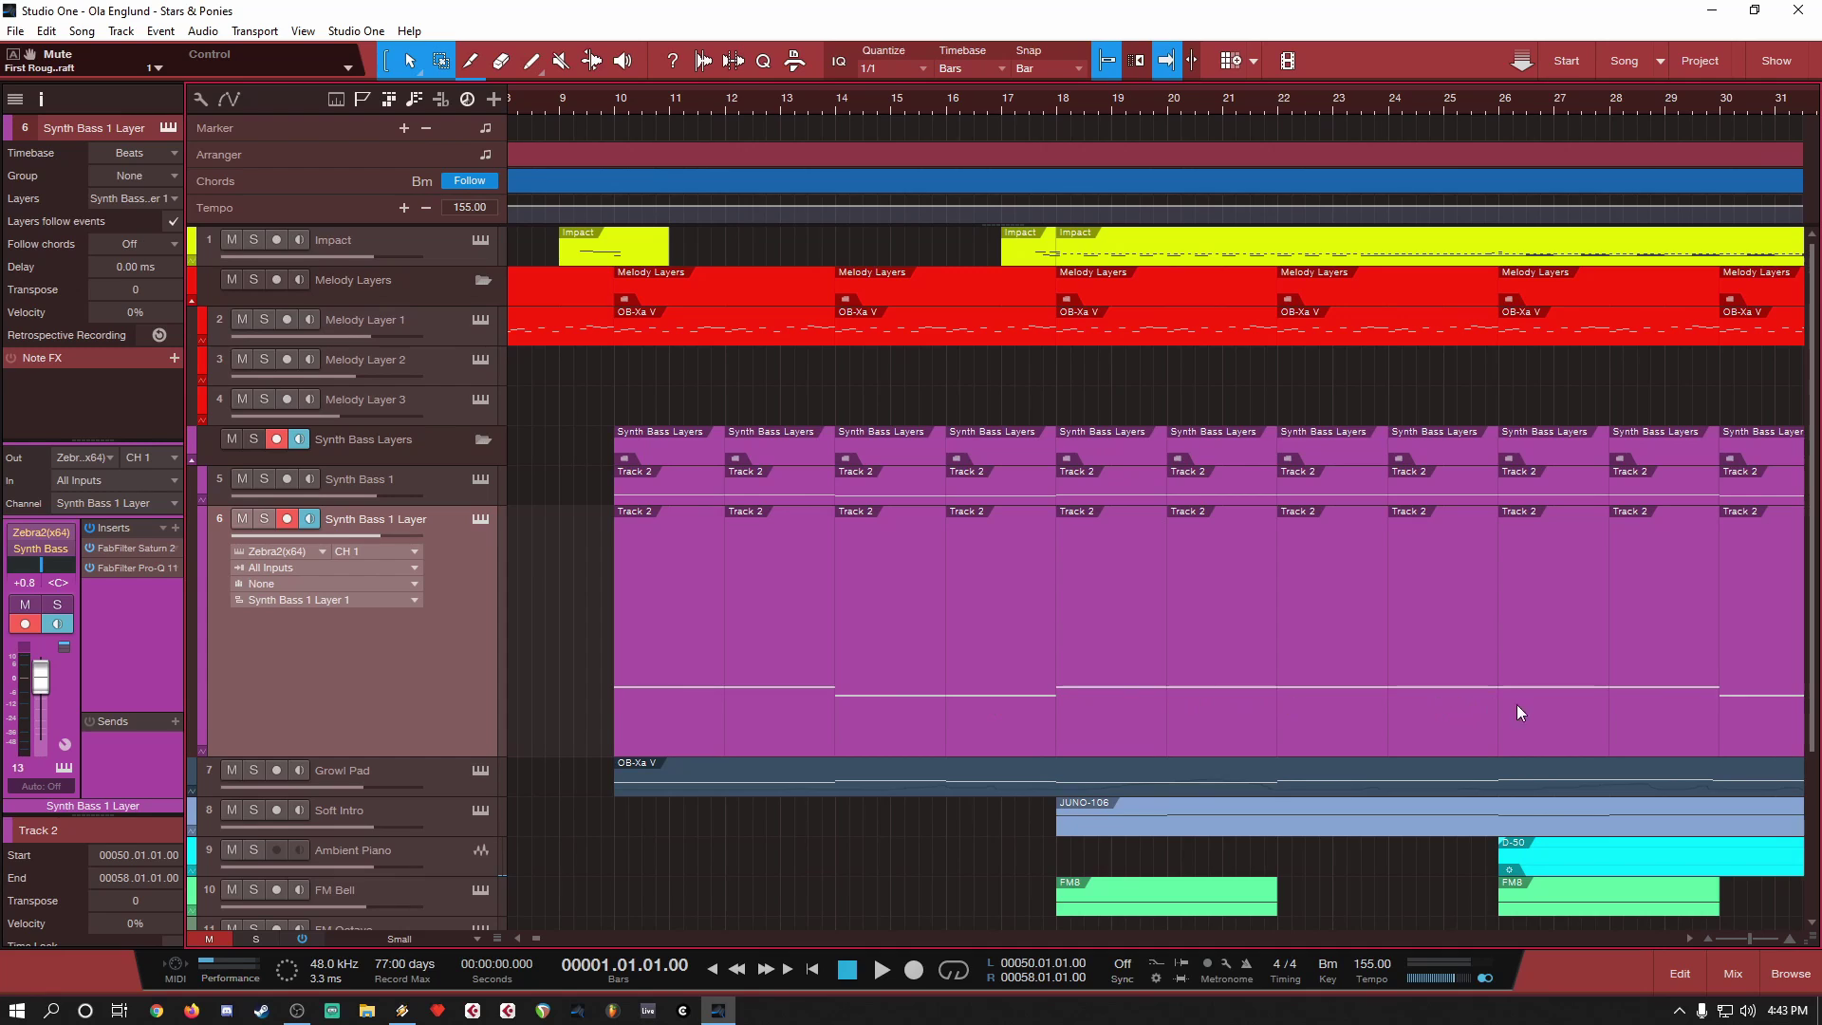
{"action": "scroll", "coordinate": [519, 674], "scroll_direction": "down", "scroll_amount": 6}
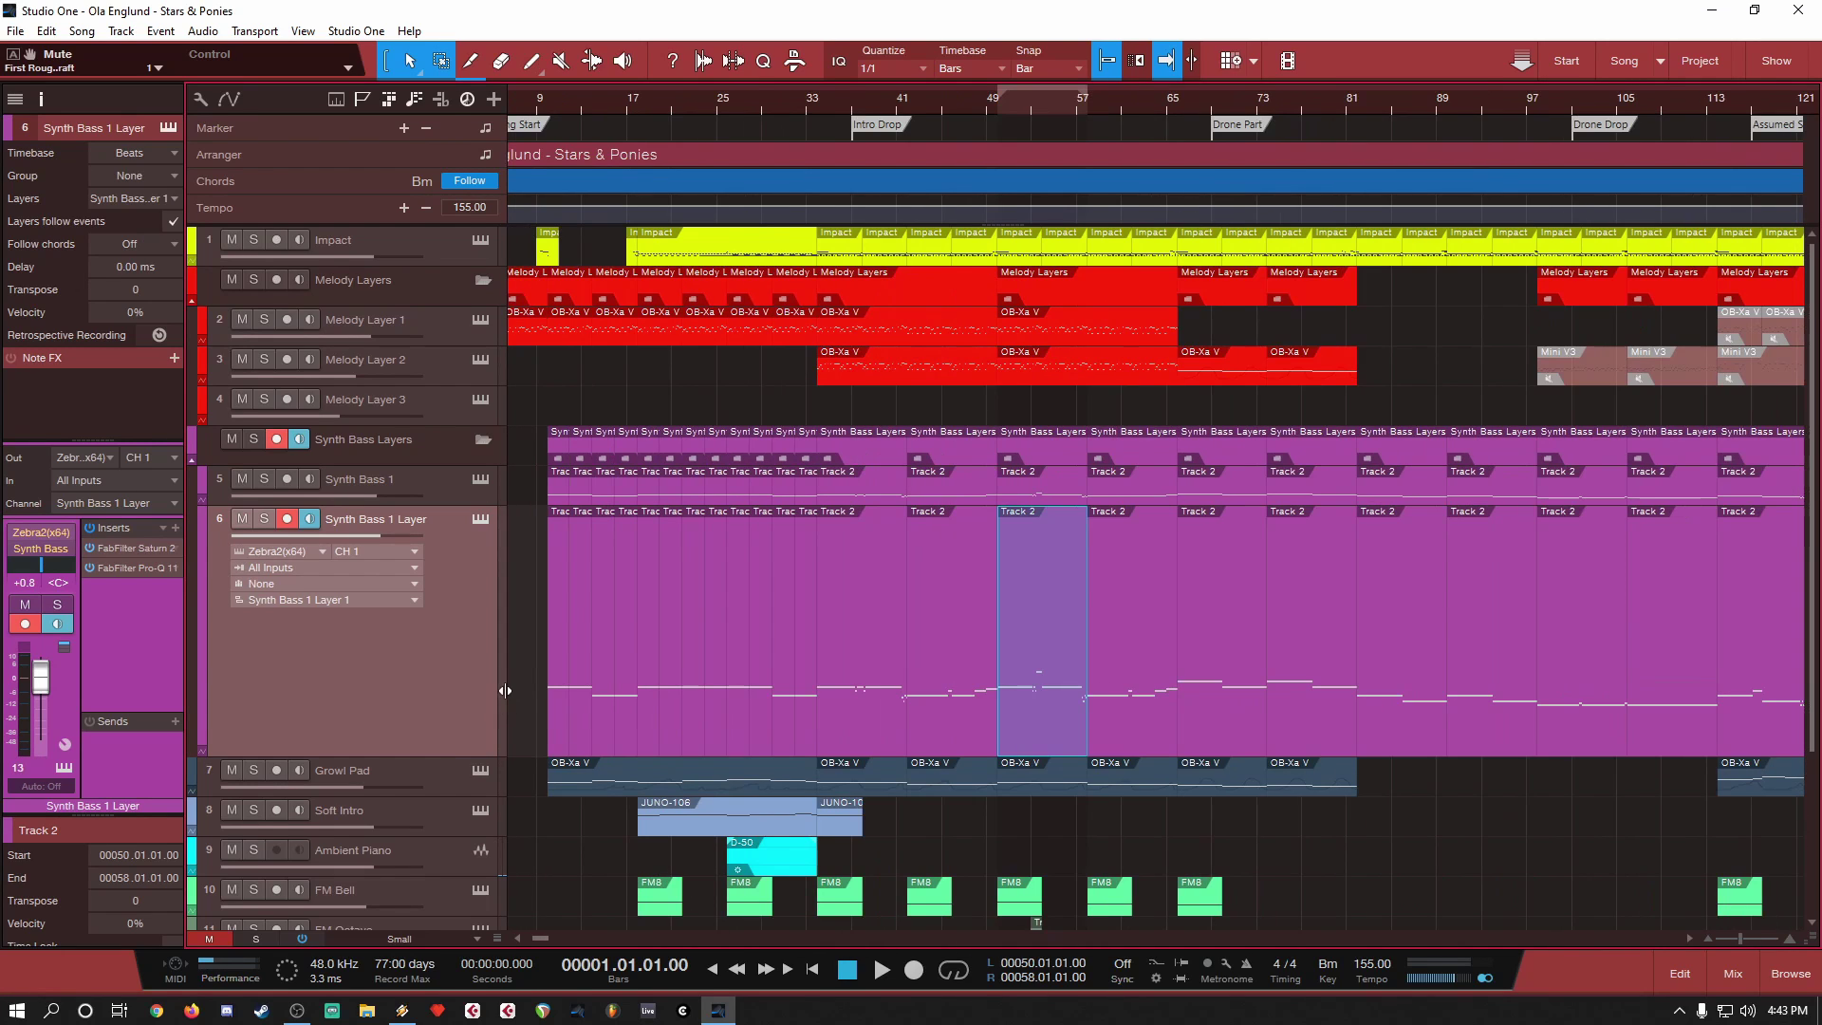
Step: Reduce the Synth Bass 1 Layer track to the same compact height as its neighbouring tracks
{"action": "scroll", "coordinate": [519, 674], "scroll_direction": "down", "scroll_amount": 2}
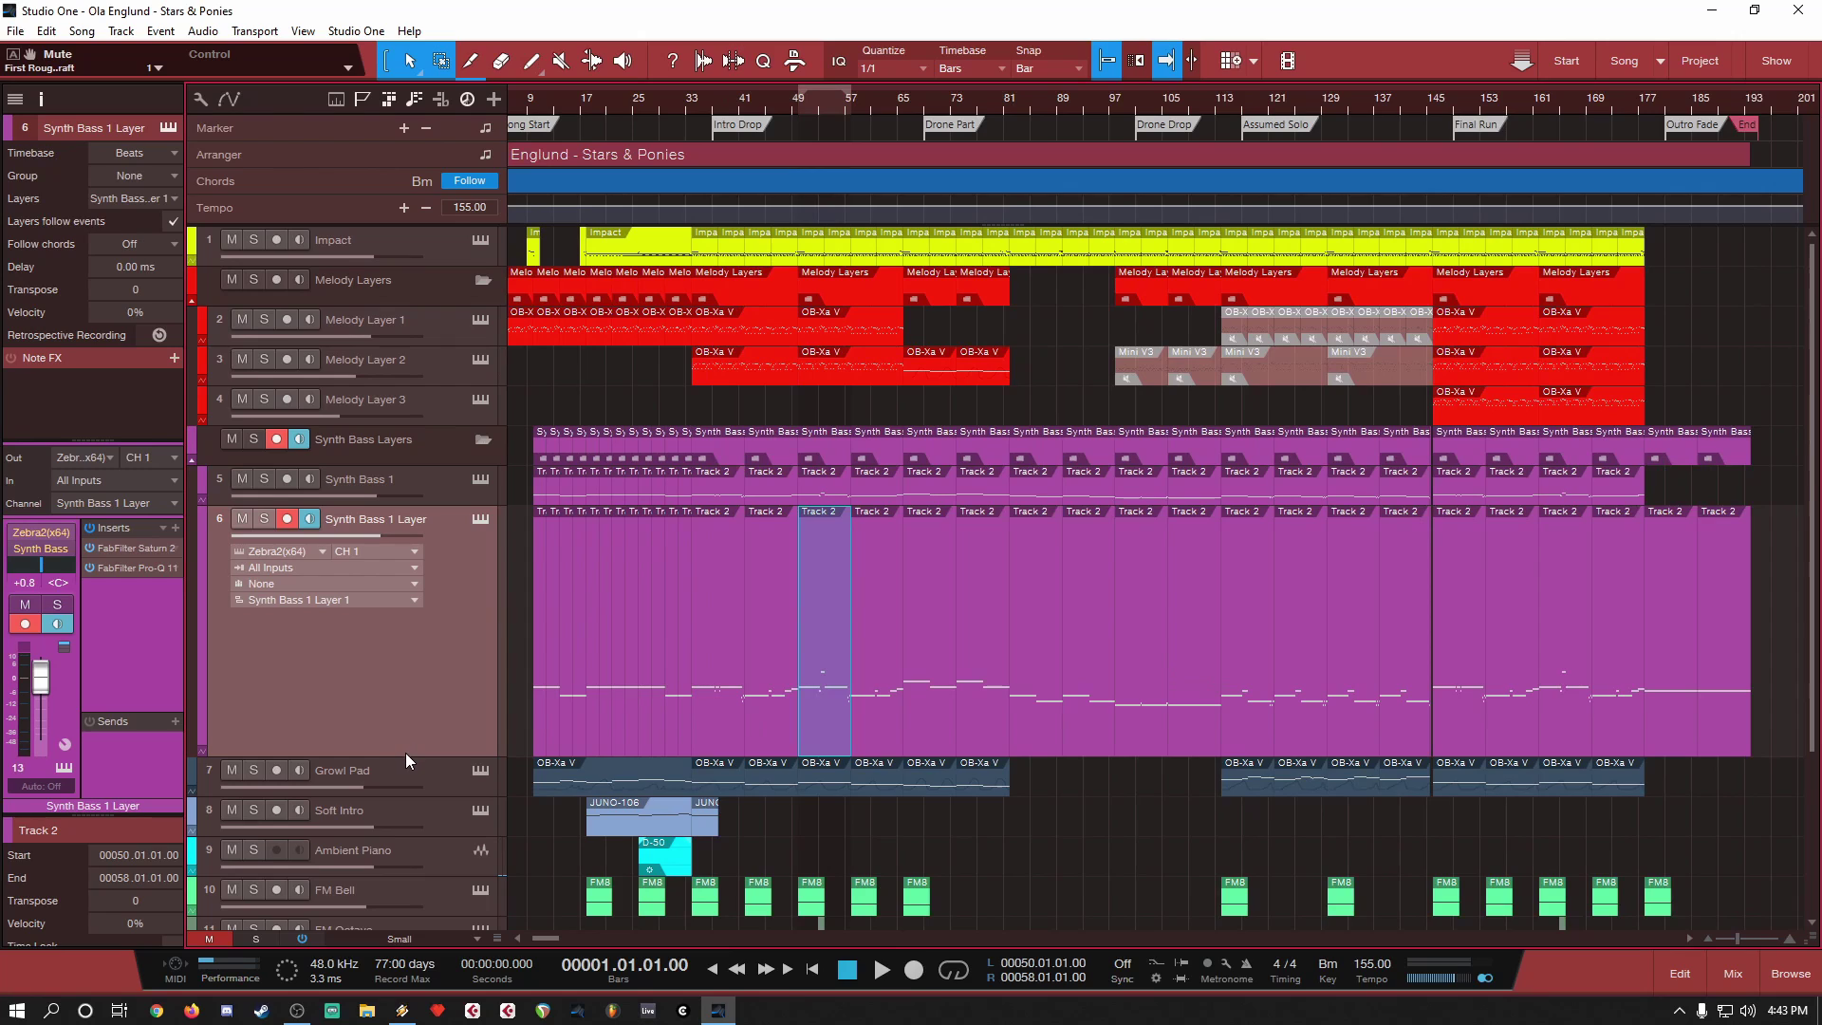
{"action": "left_click_drag", "start_coordinate": [406, 756], "coordinate": [430, 542]}
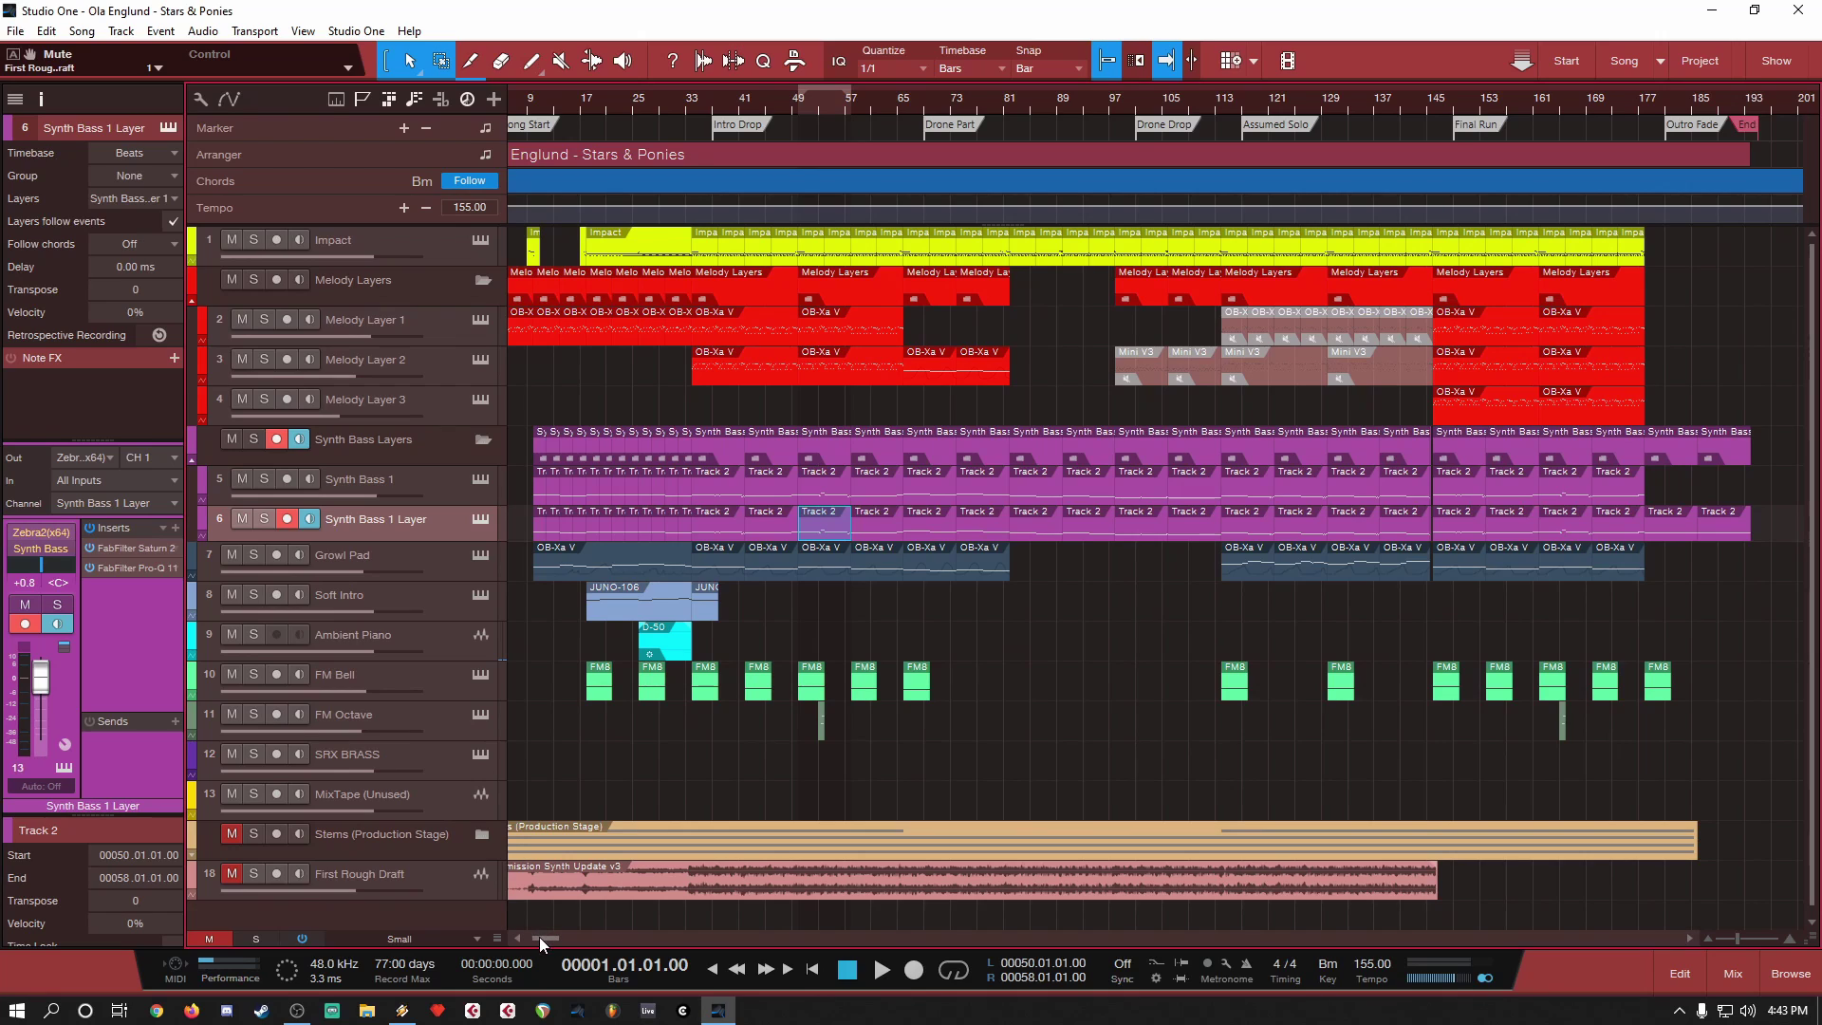
{"action": "scroll", "coordinate": [539, 937], "scroll_direction": "left", "scroll_amount": 2}
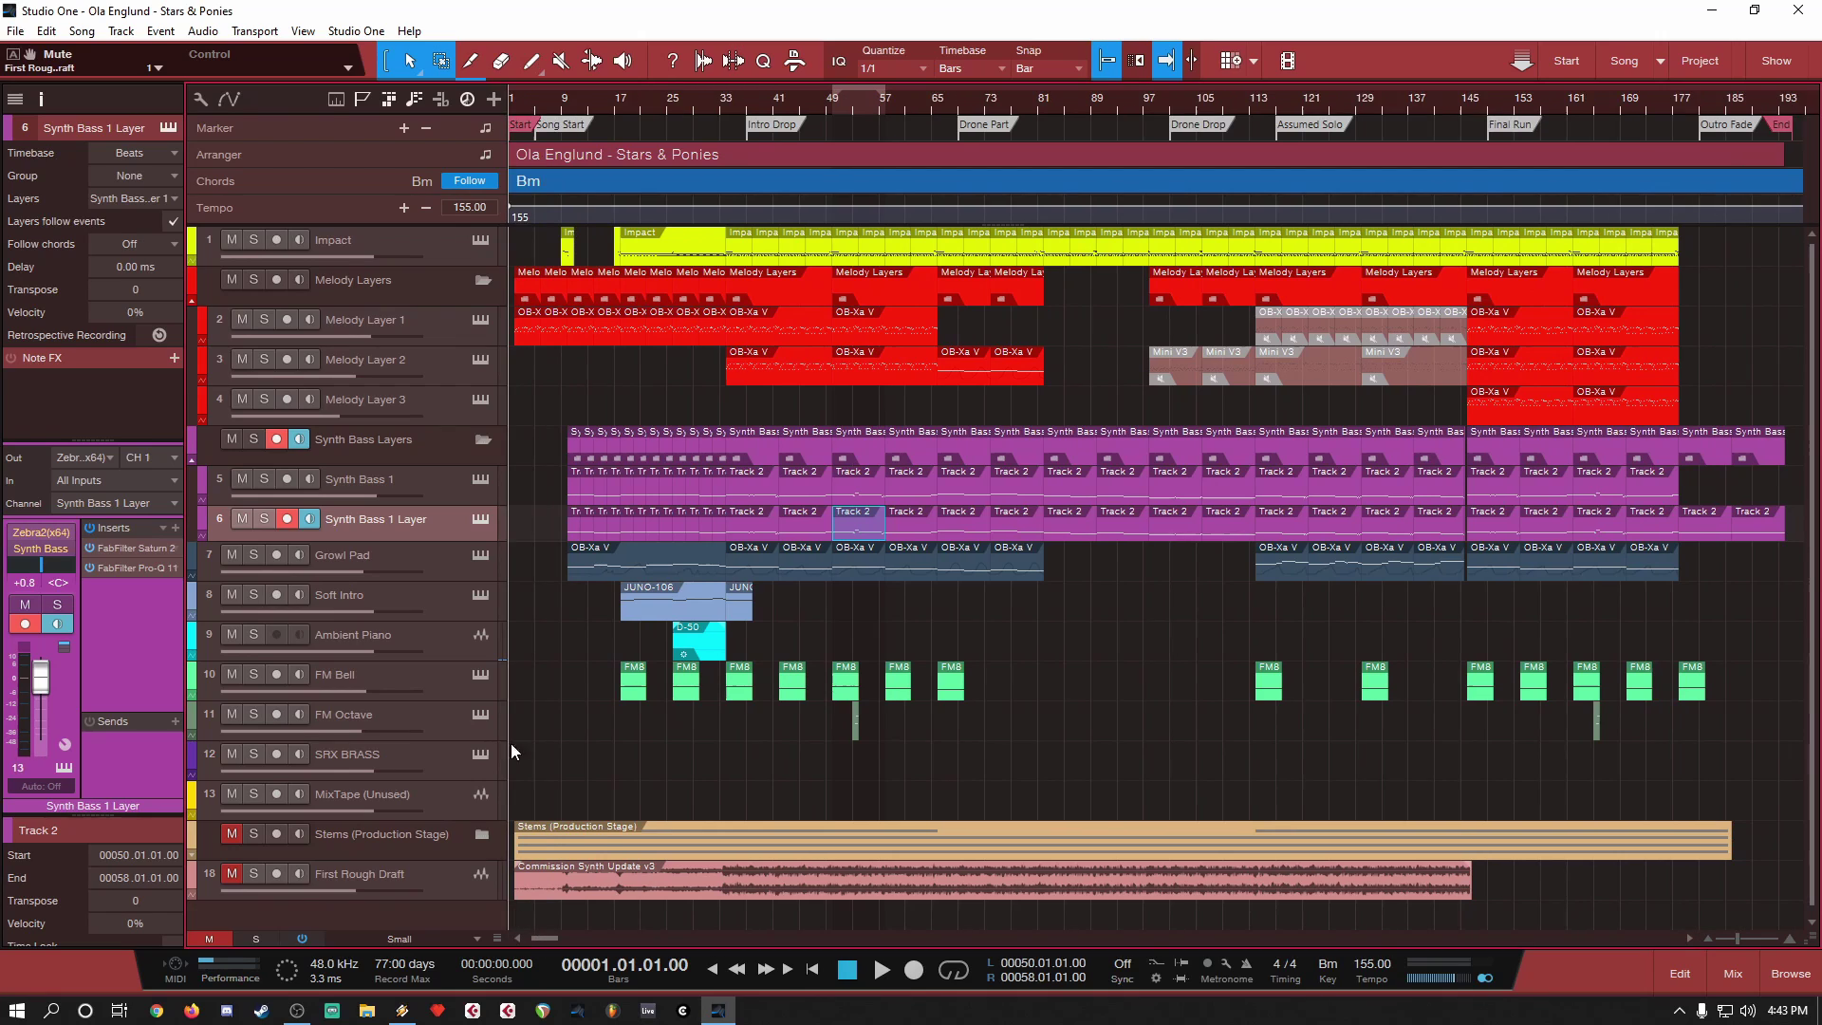
Step: Solo the Melody Layers folder, play the melody from bar 2 and stop playback near bar 8
{"action": "scroll", "coordinate": [513, 378], "scroll_direction": "up", "scroll_amount": 5}
{"action": "right_click", "coordinate": [516, 374]}
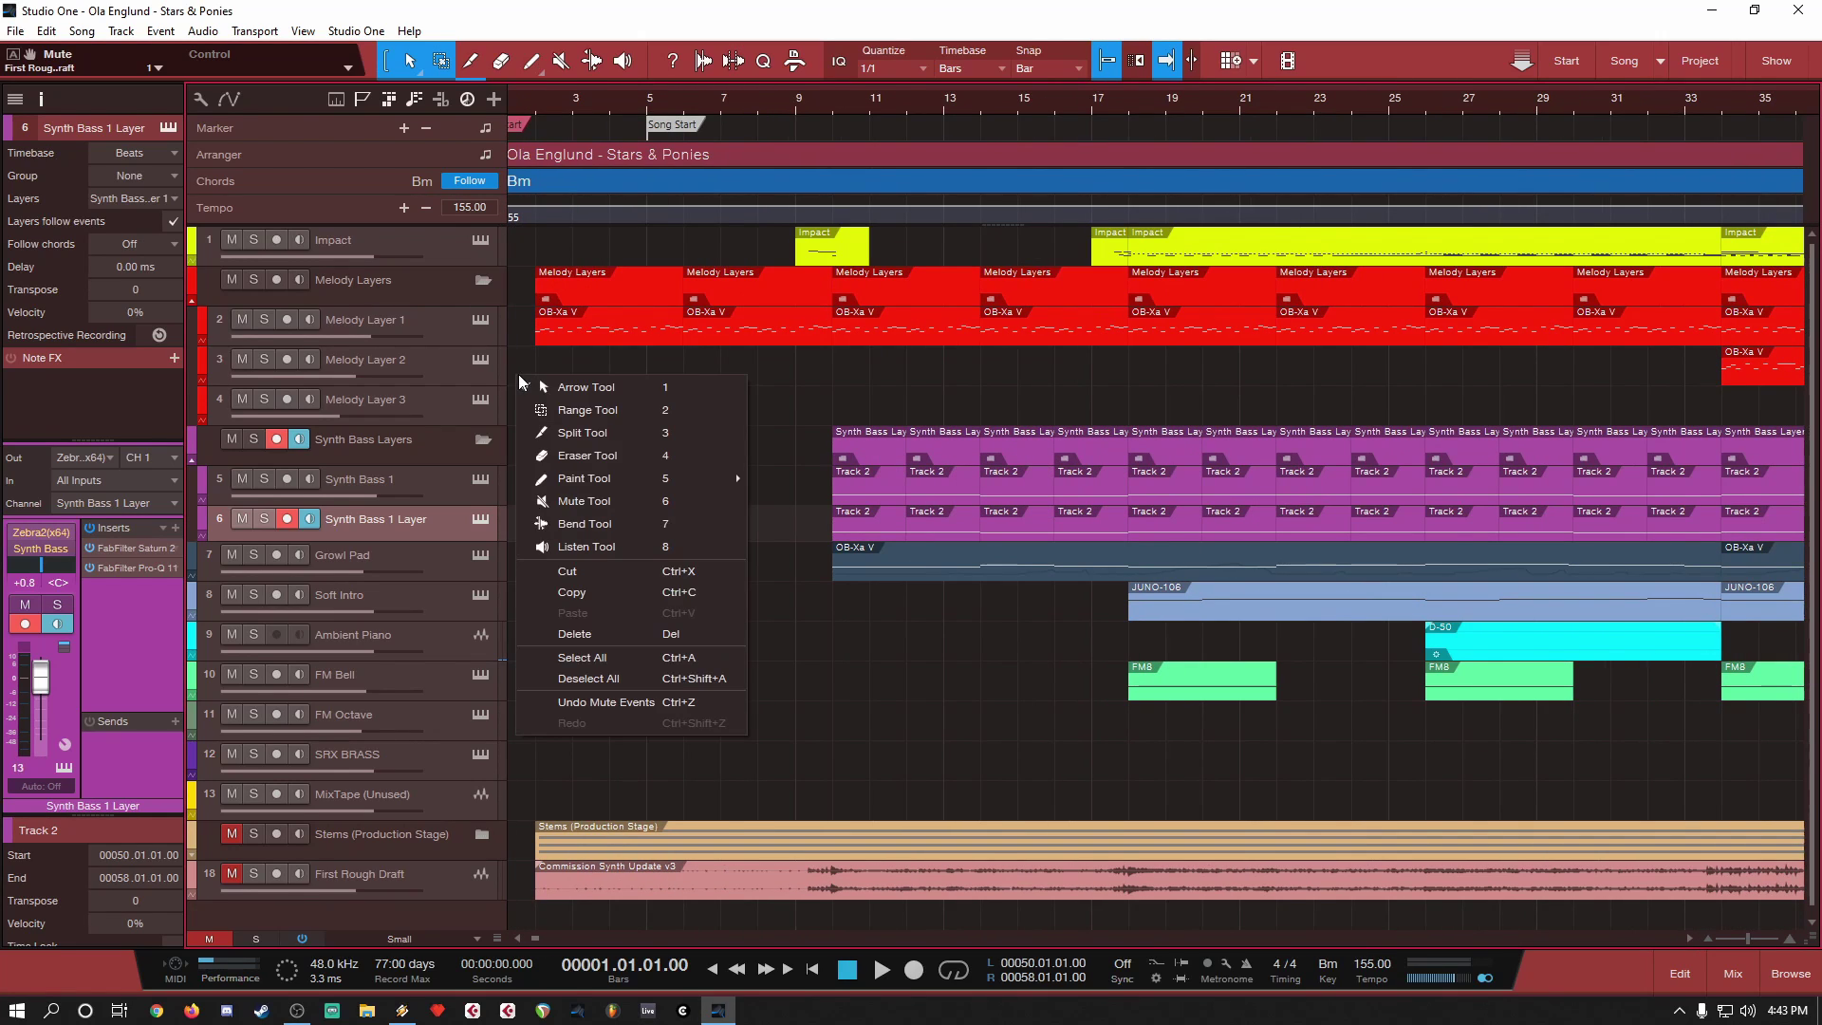
{"action": "left_click", "coordinate": [526, 382]}
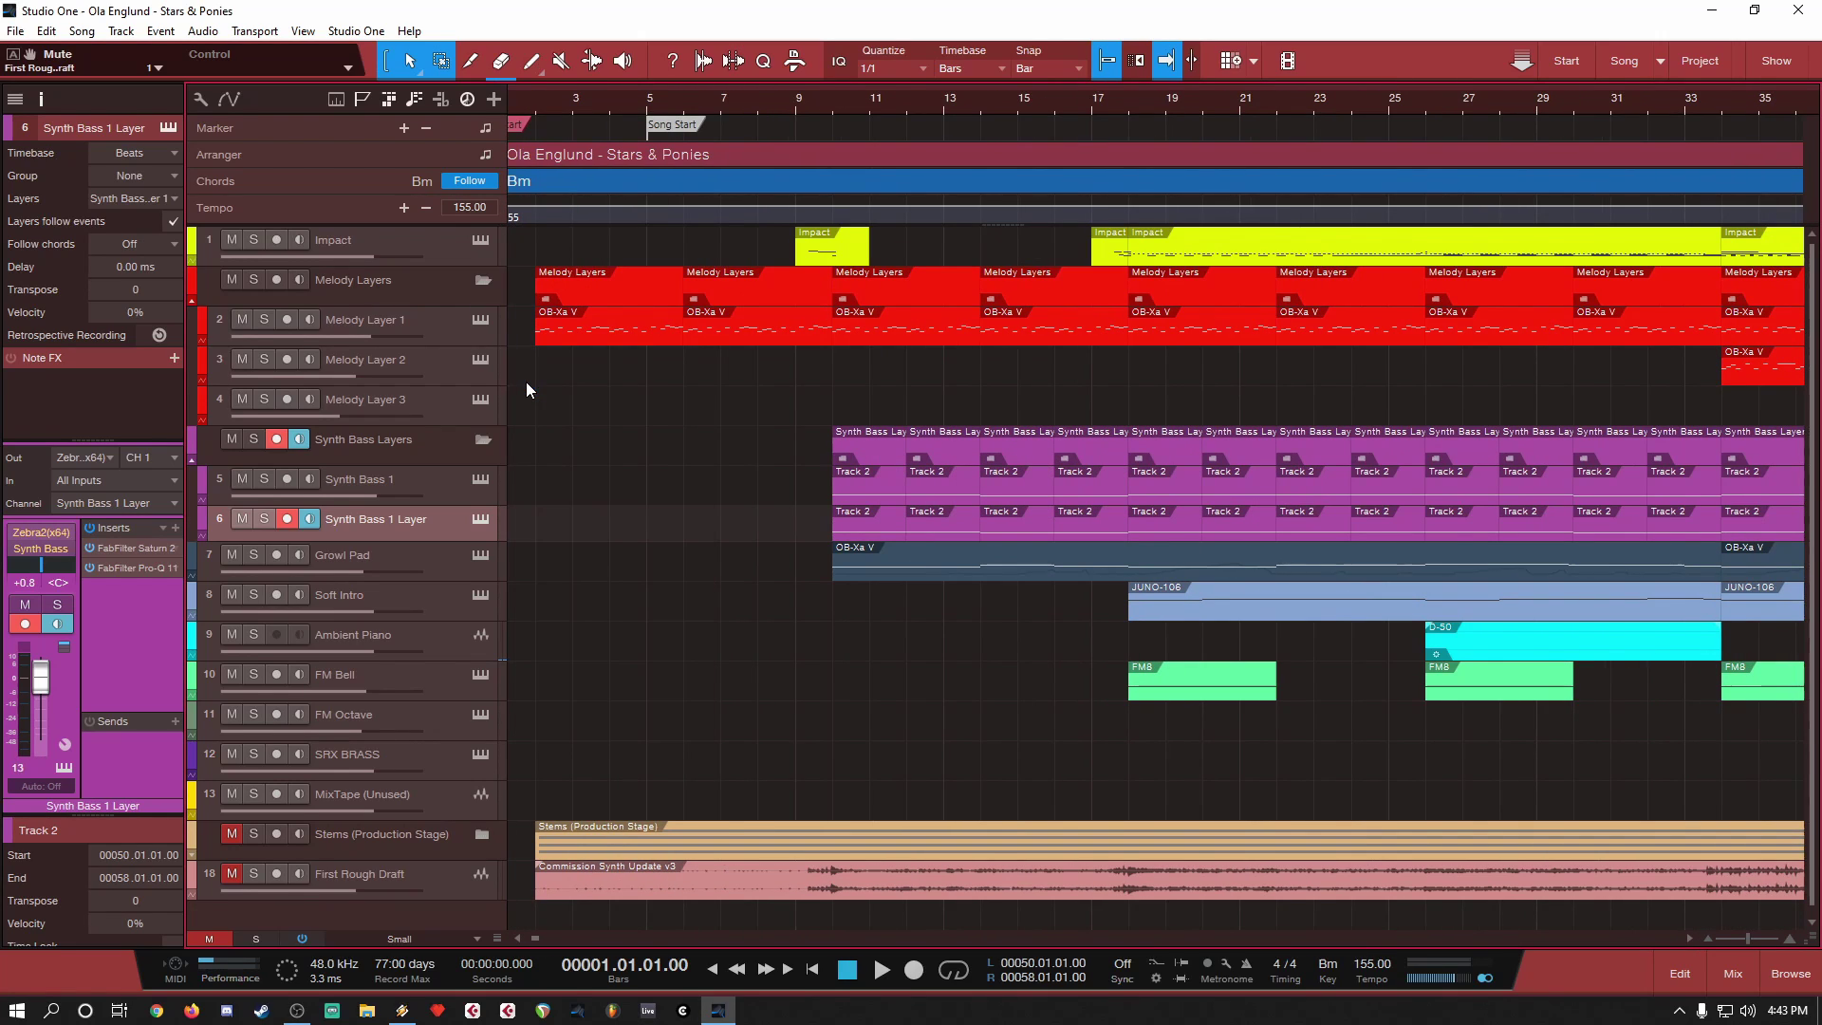
{"action": "left_click", "coordinate": [253, 280]}
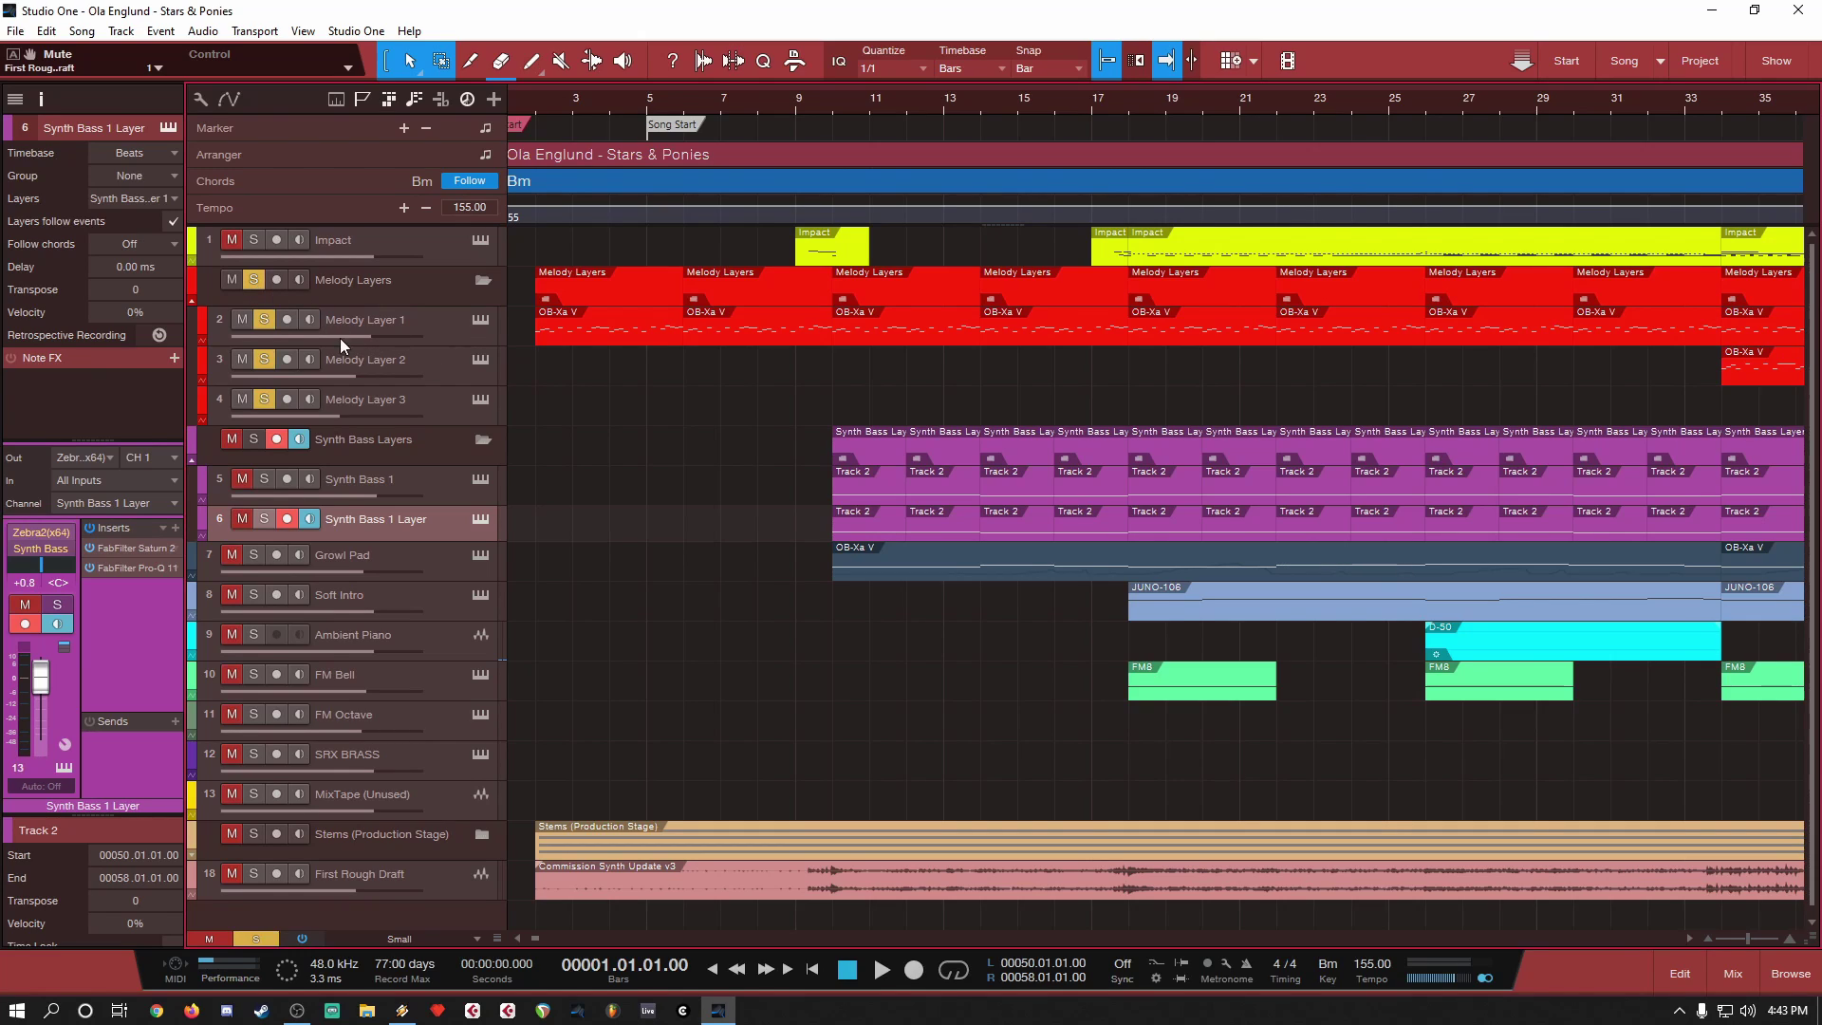
{"action": "left_click", "coordinate": [537, 108]}
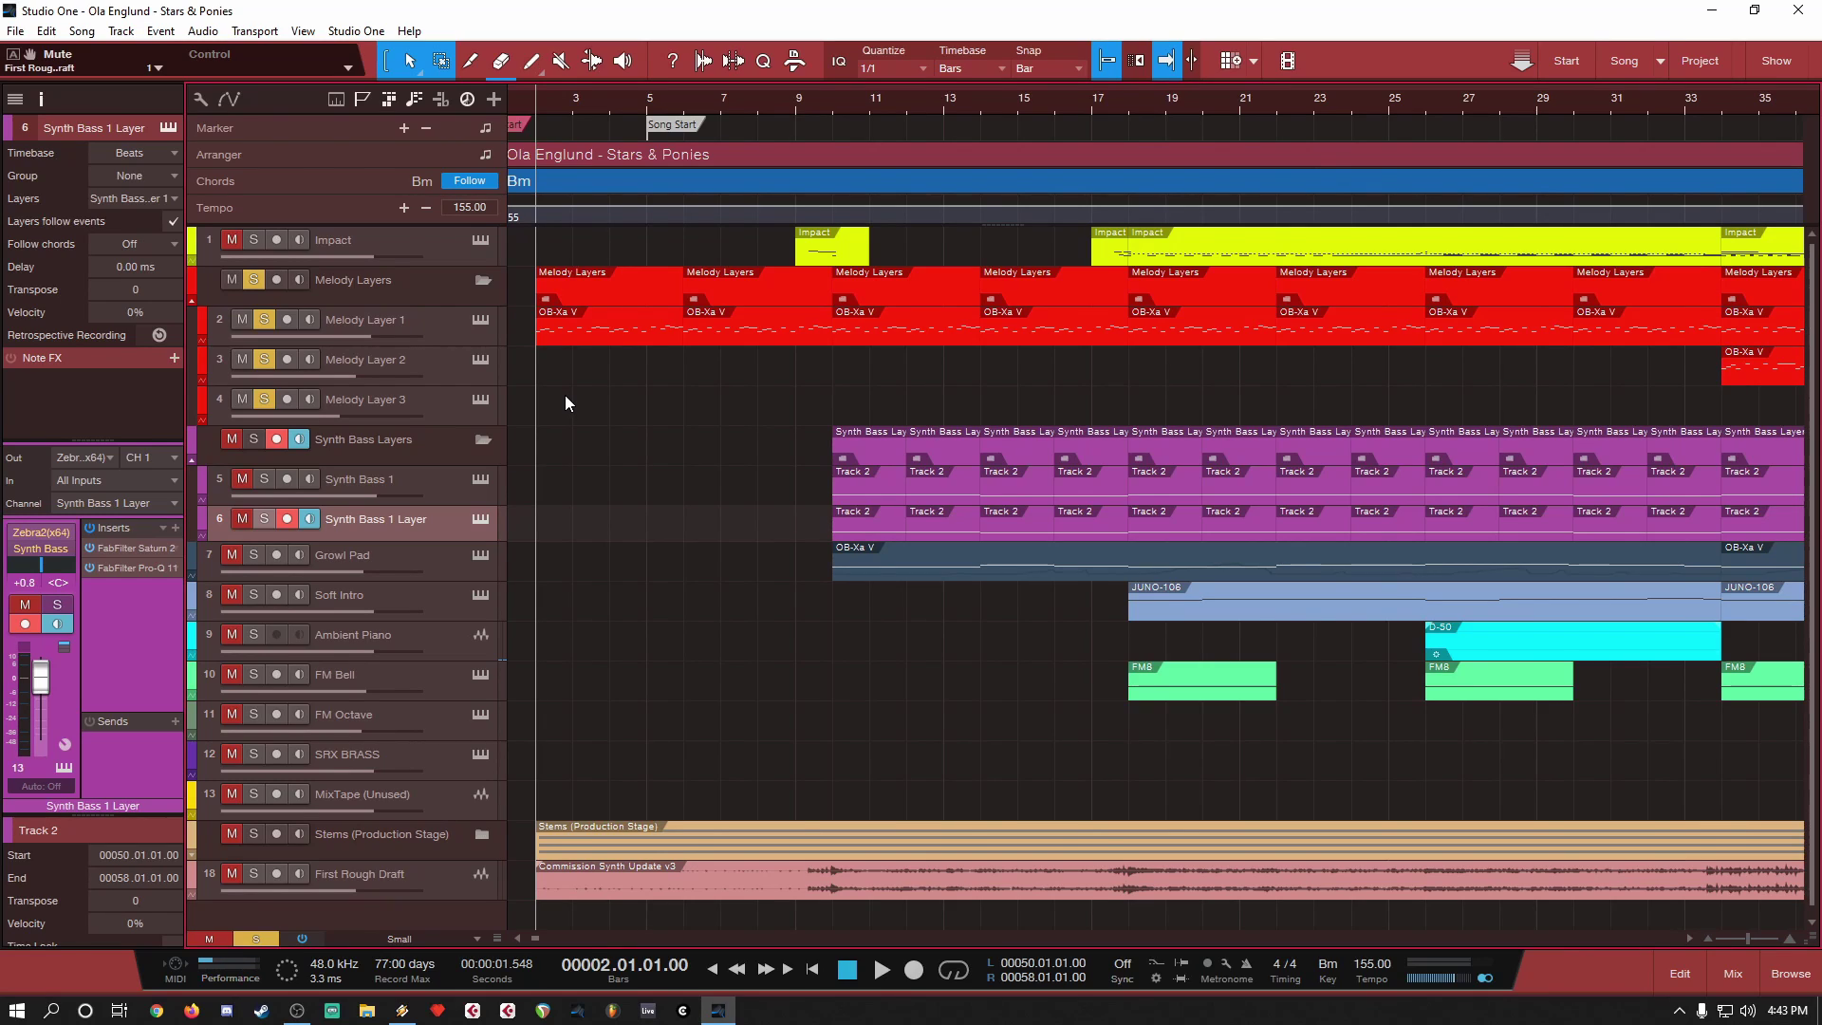
{"action": "key", "text": "space"}
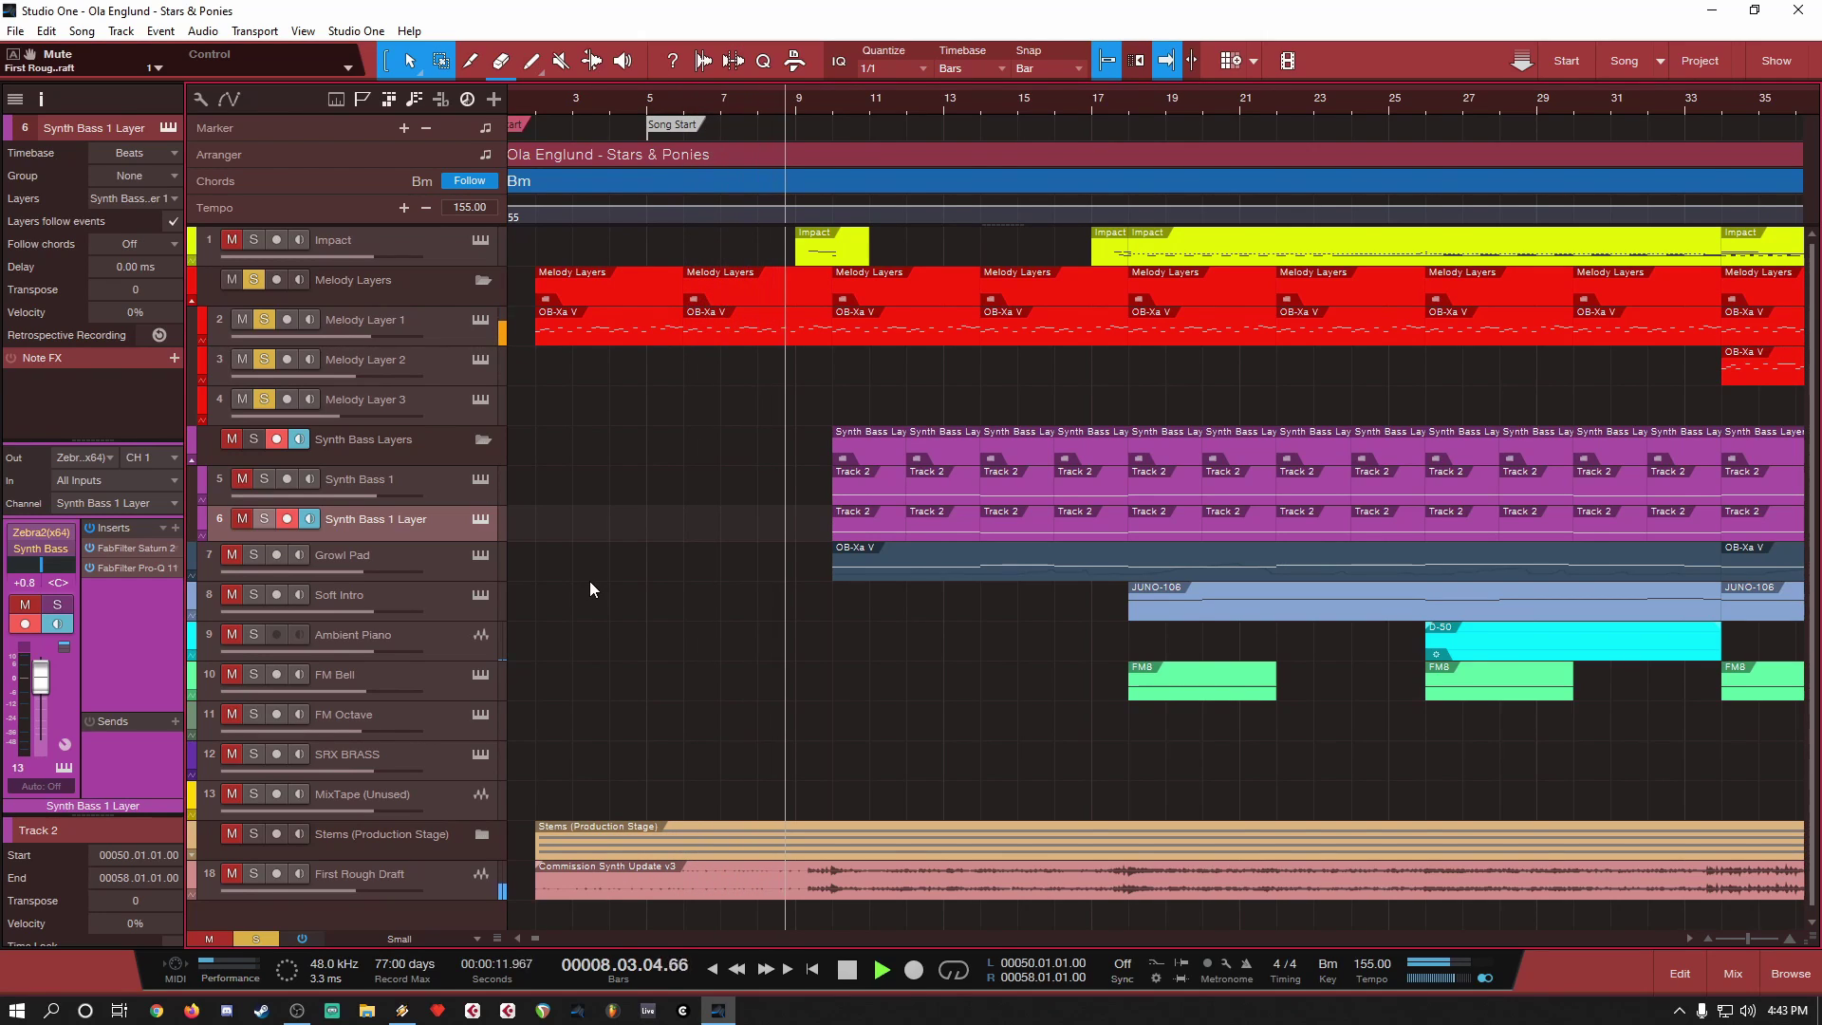
{"action": "key", "text": "space"}
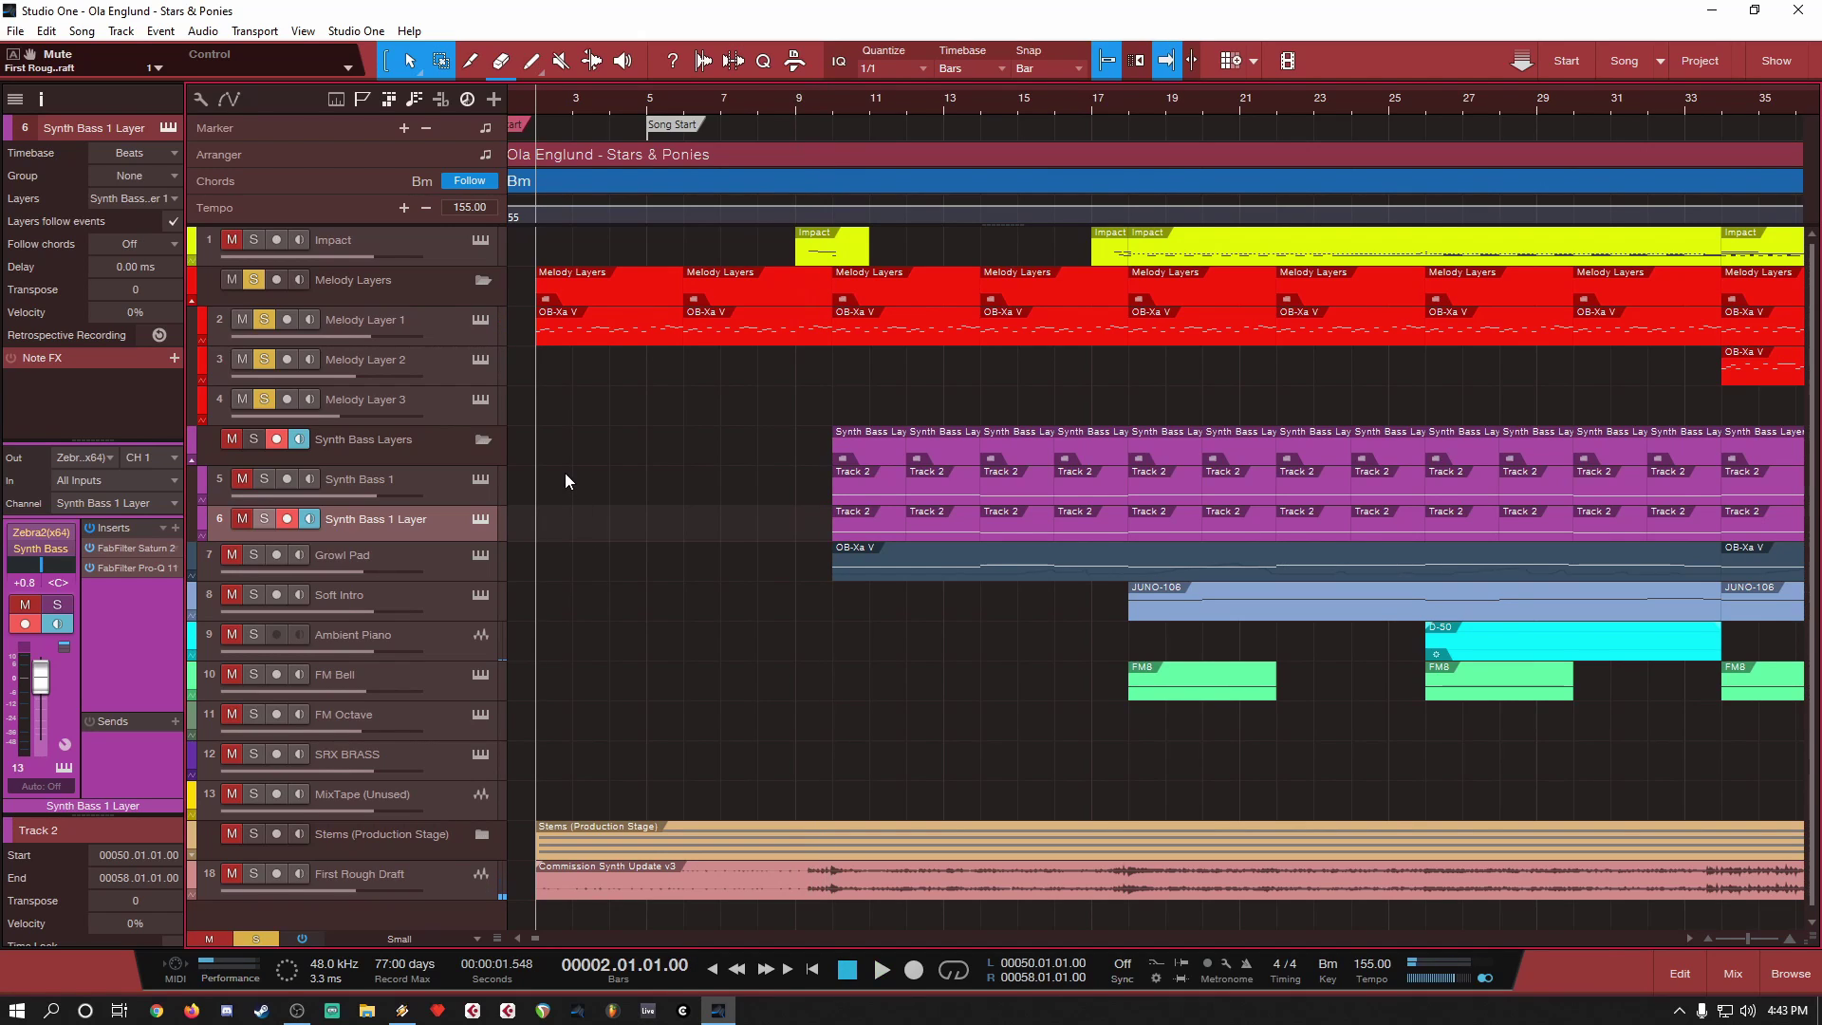
Step: Play the soloed melody layers from bar 30 into the Intro Drop, where the second layer joins
{"action": "key", "text": "w"}
{"action": "key", "text": "w"}
{"action": "key", "text": "w"}
{"action": "key", "text": "w"}
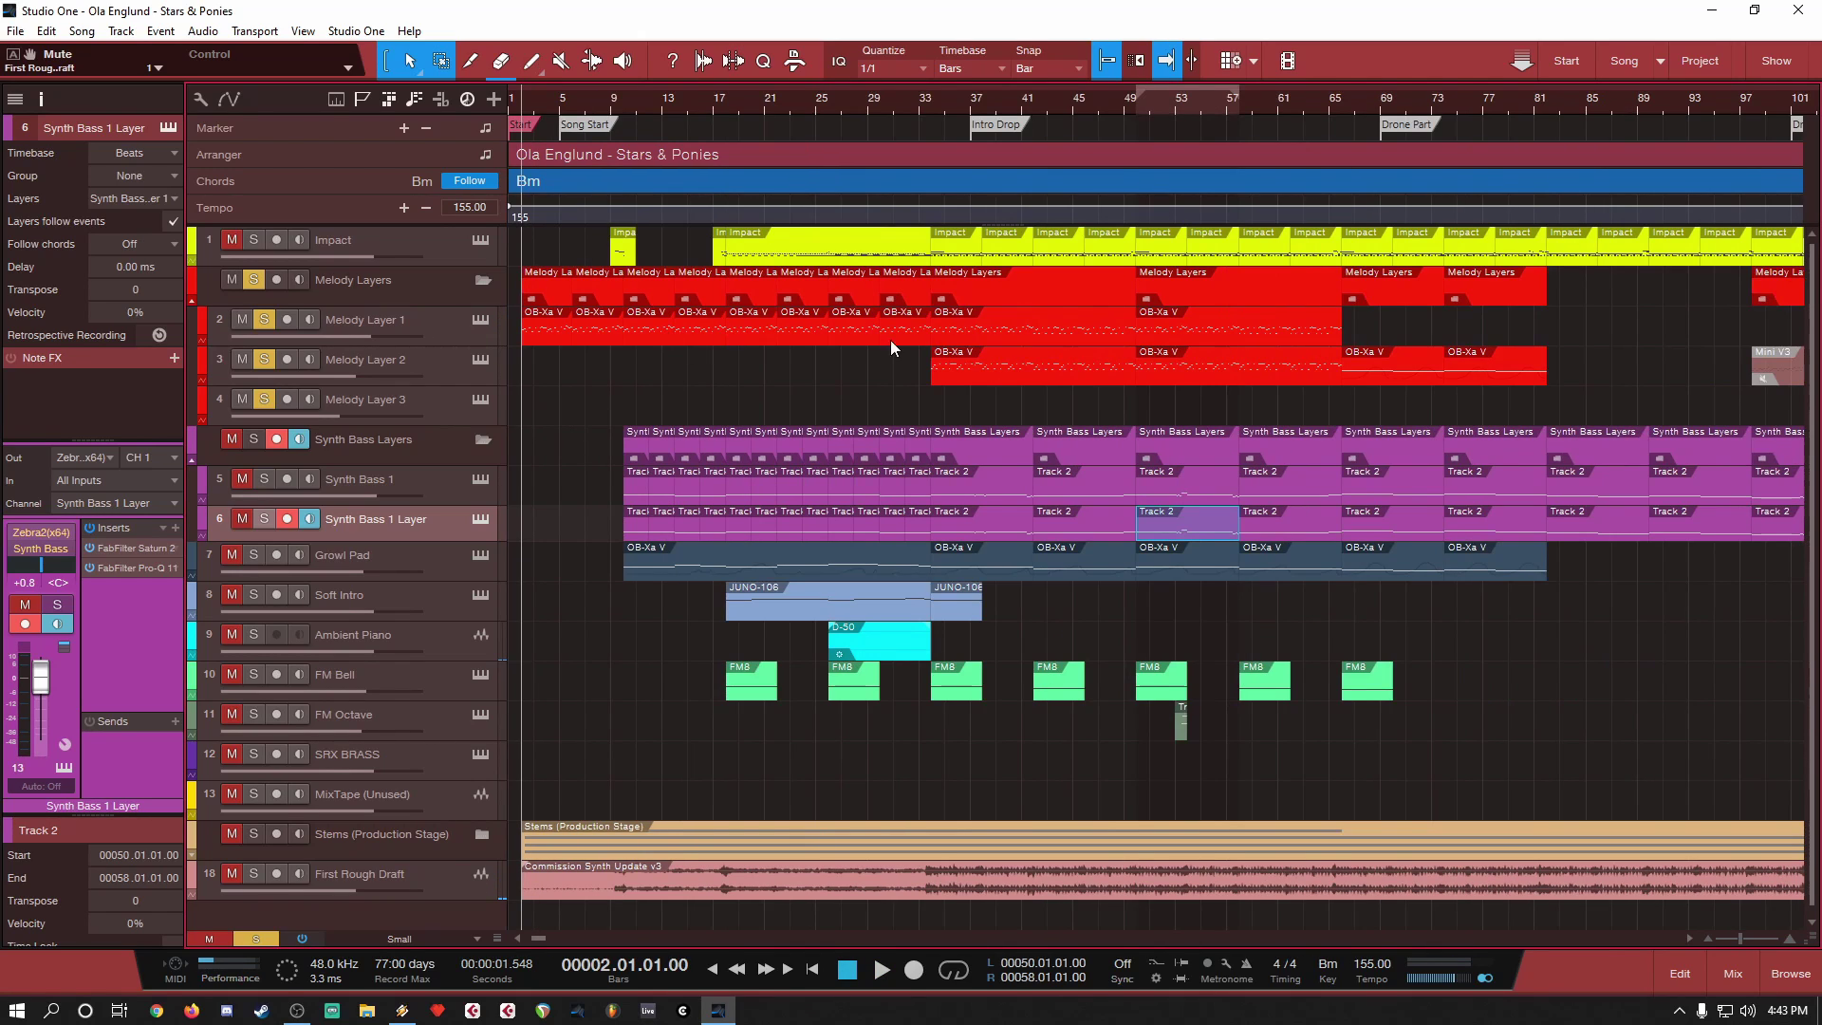
{"action": "key", "text": "w"}
{"action": "key", "text": "e"}
{"action": "key", "text": "e"}
{"action": "key", "text": "e"}
{"action": "key", "text": "e"}
{"action": "key", "text": "e"}
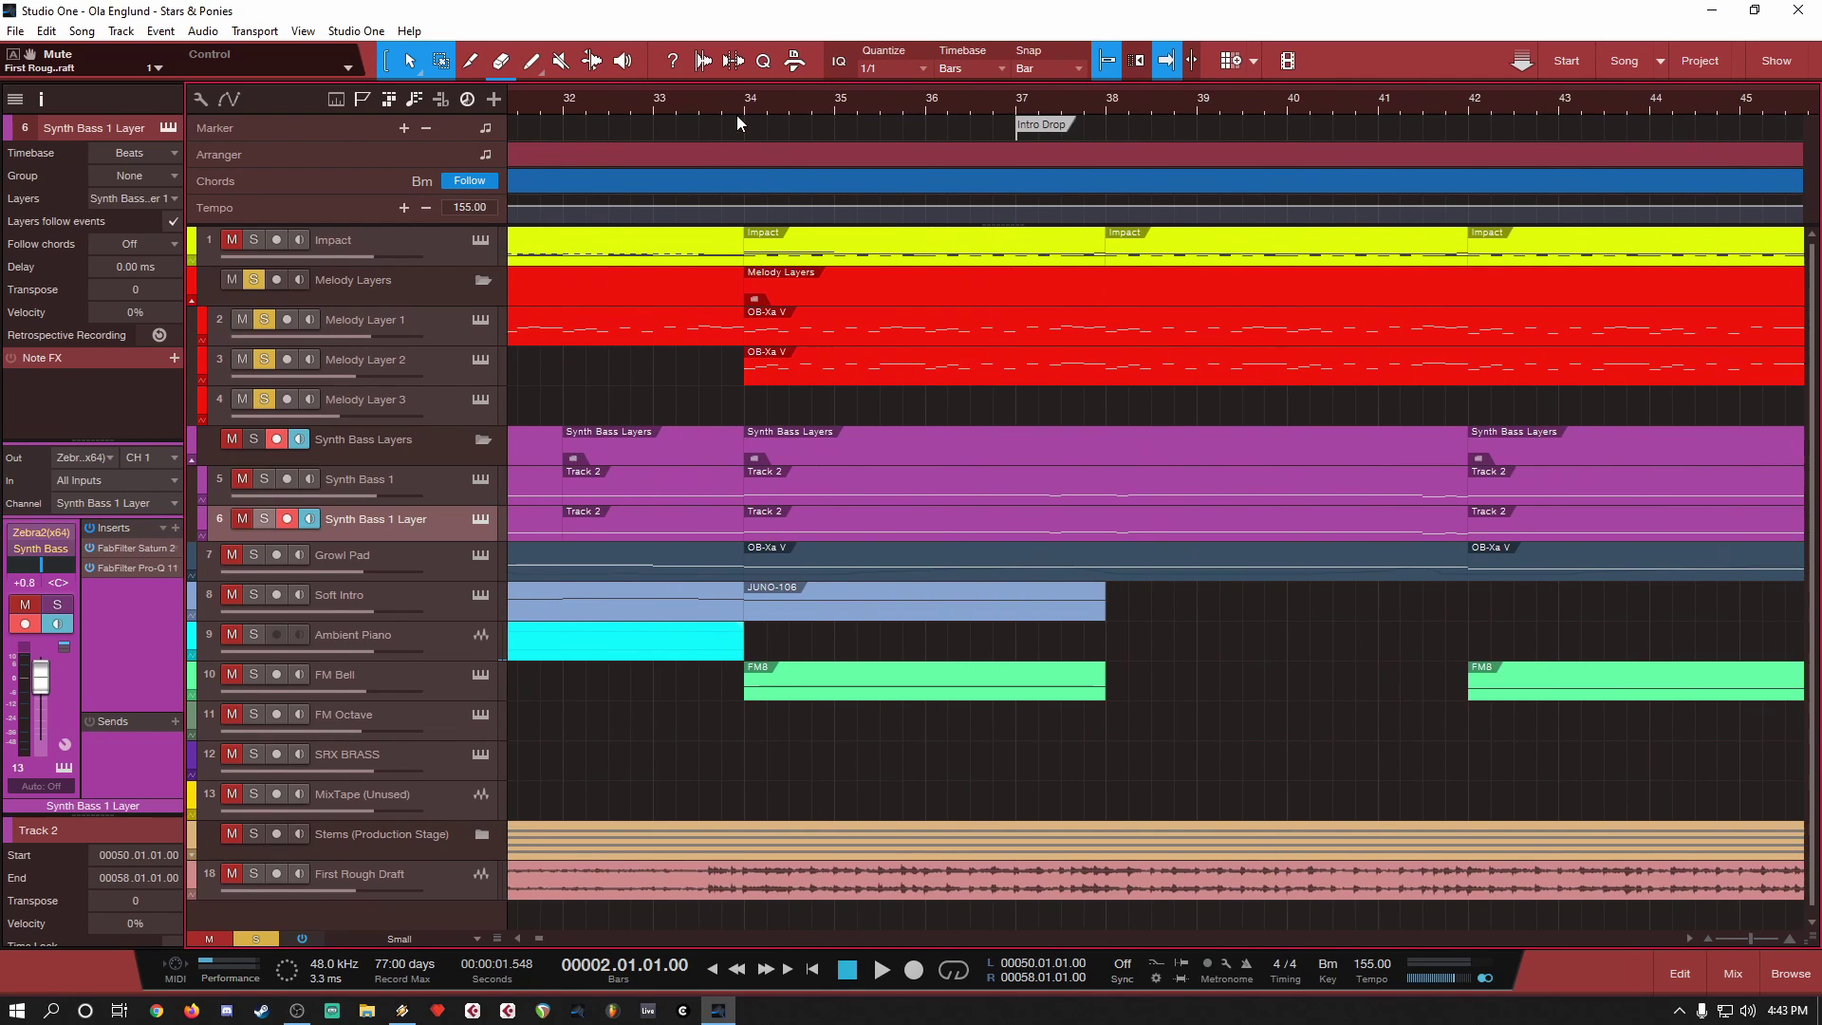
{"action": "left_click", "coordinate": [743, 110]}
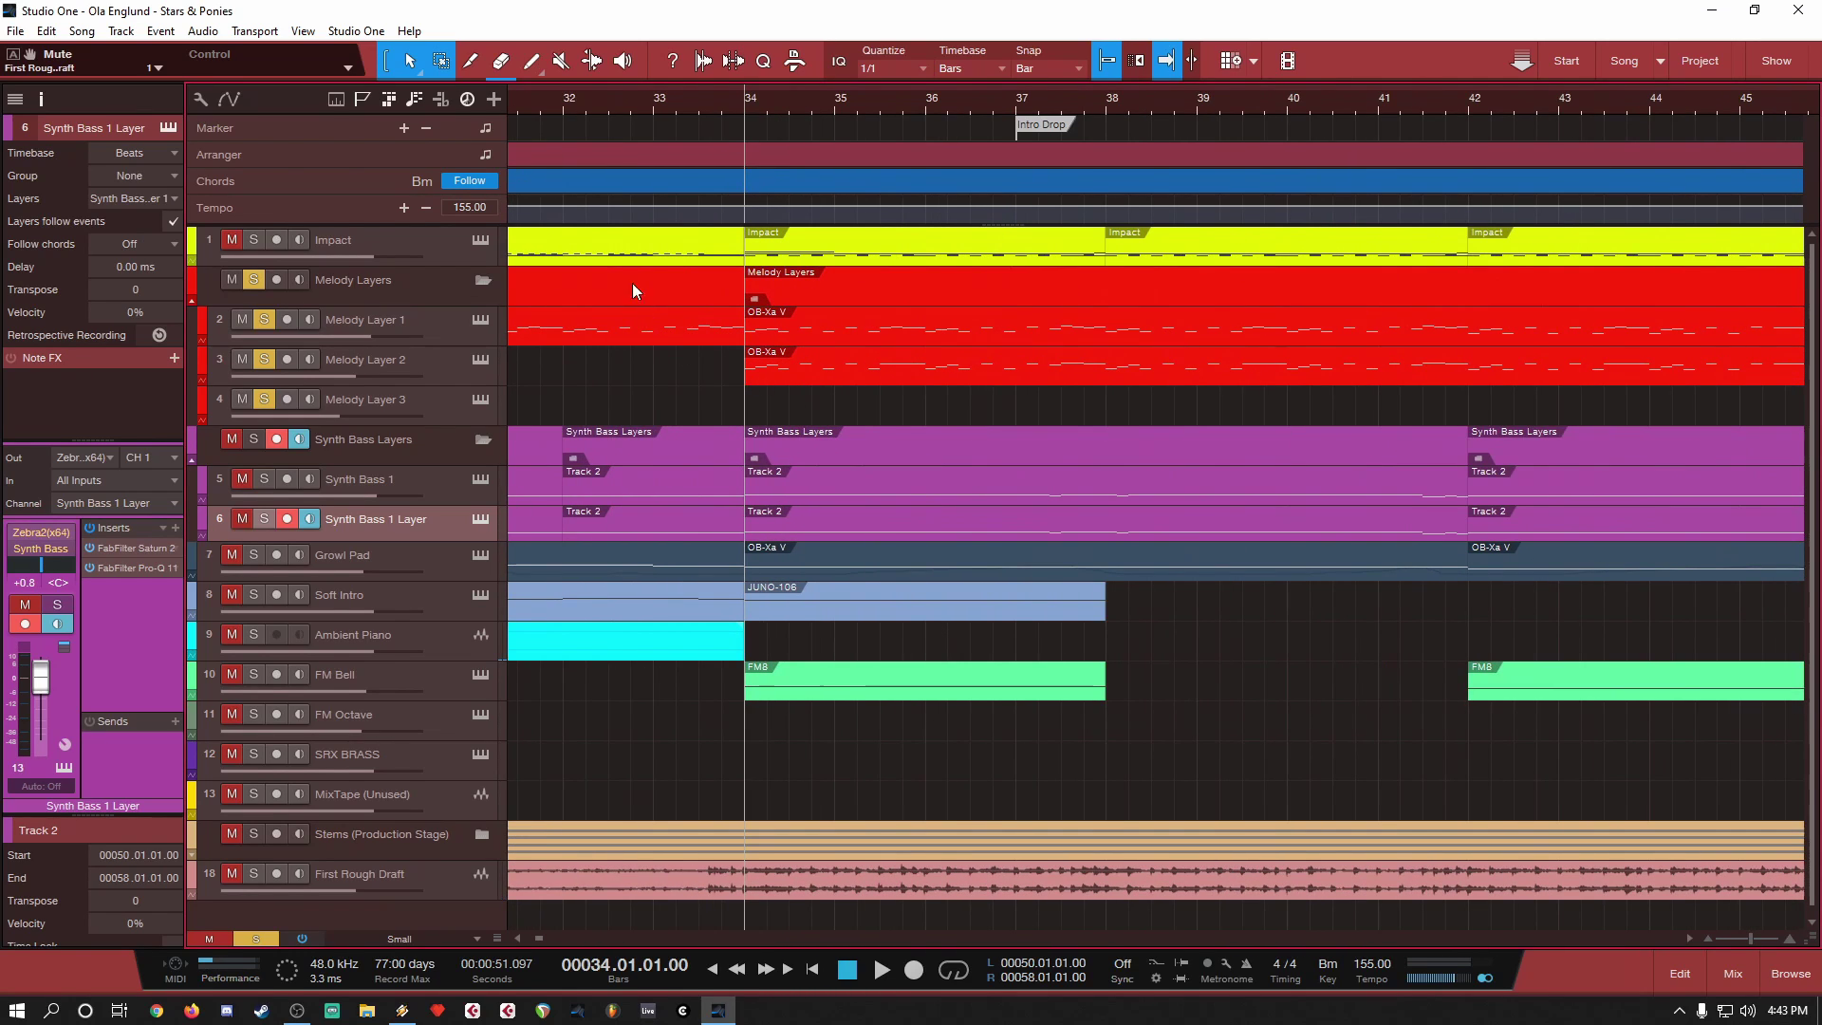
{"action": "key", "text": "w"}
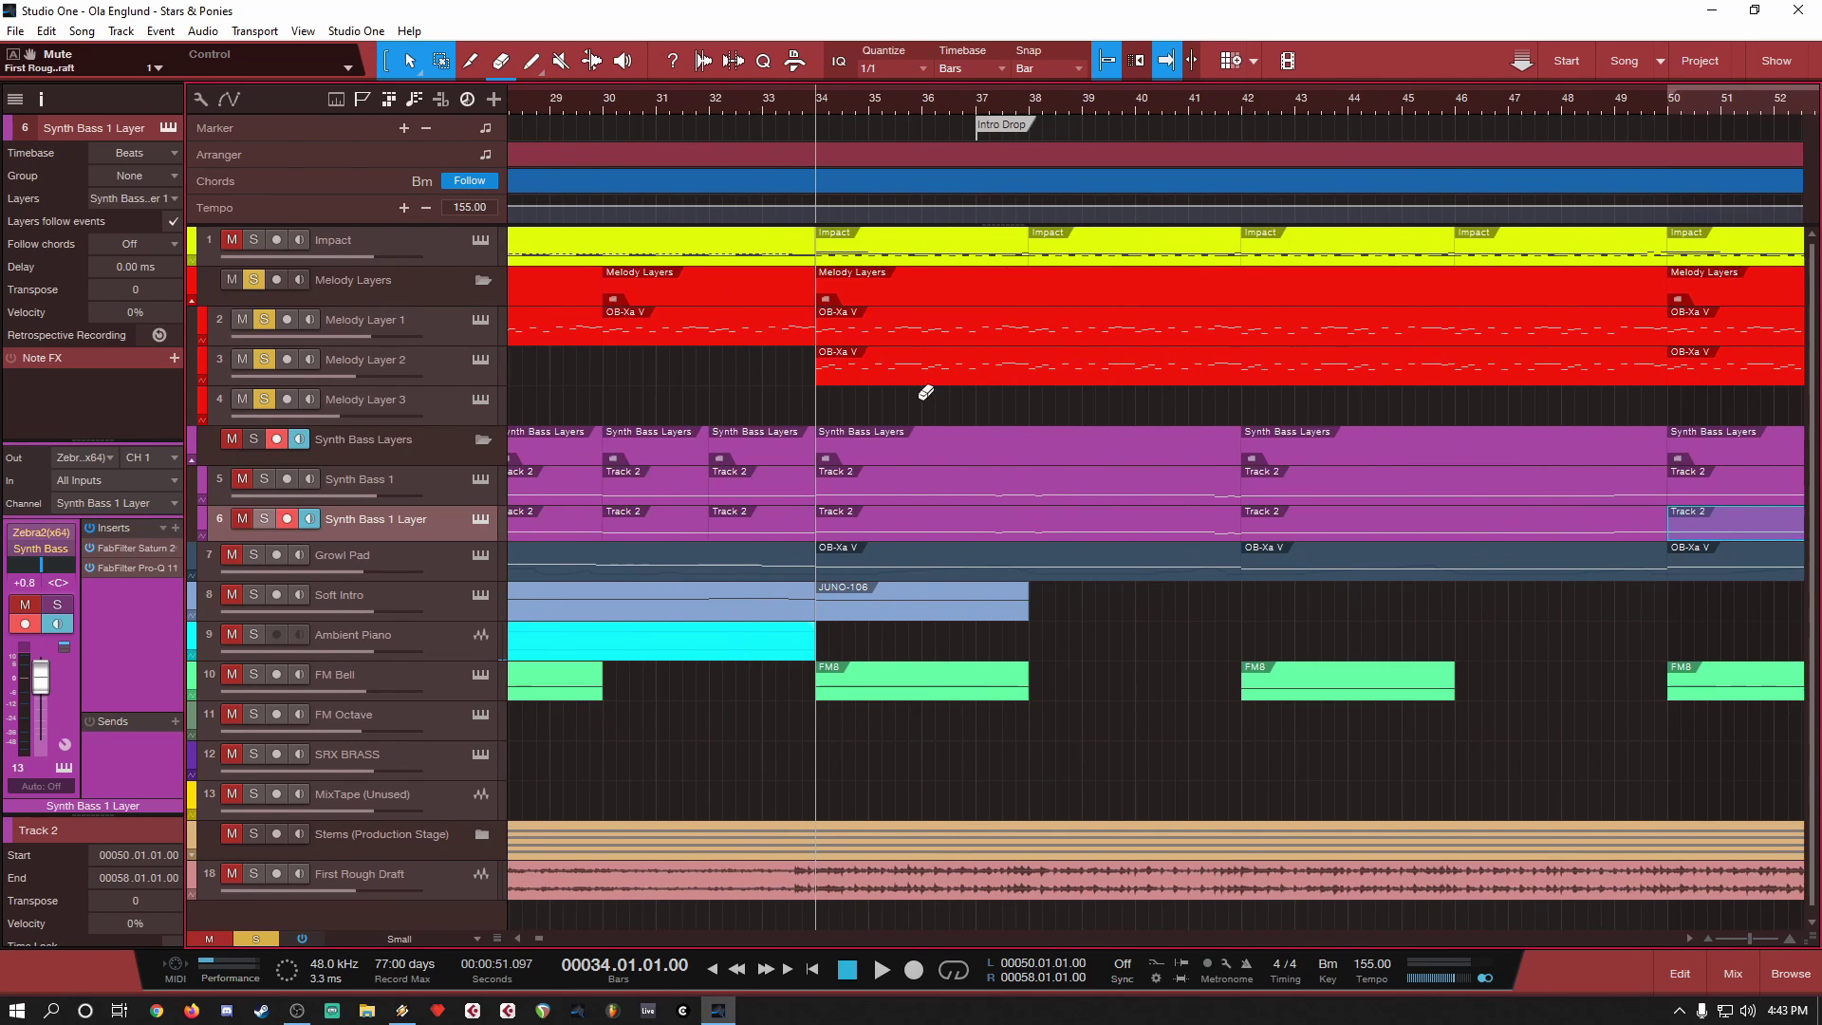
{"action": "left_click", "coordinate": [603, 99]}
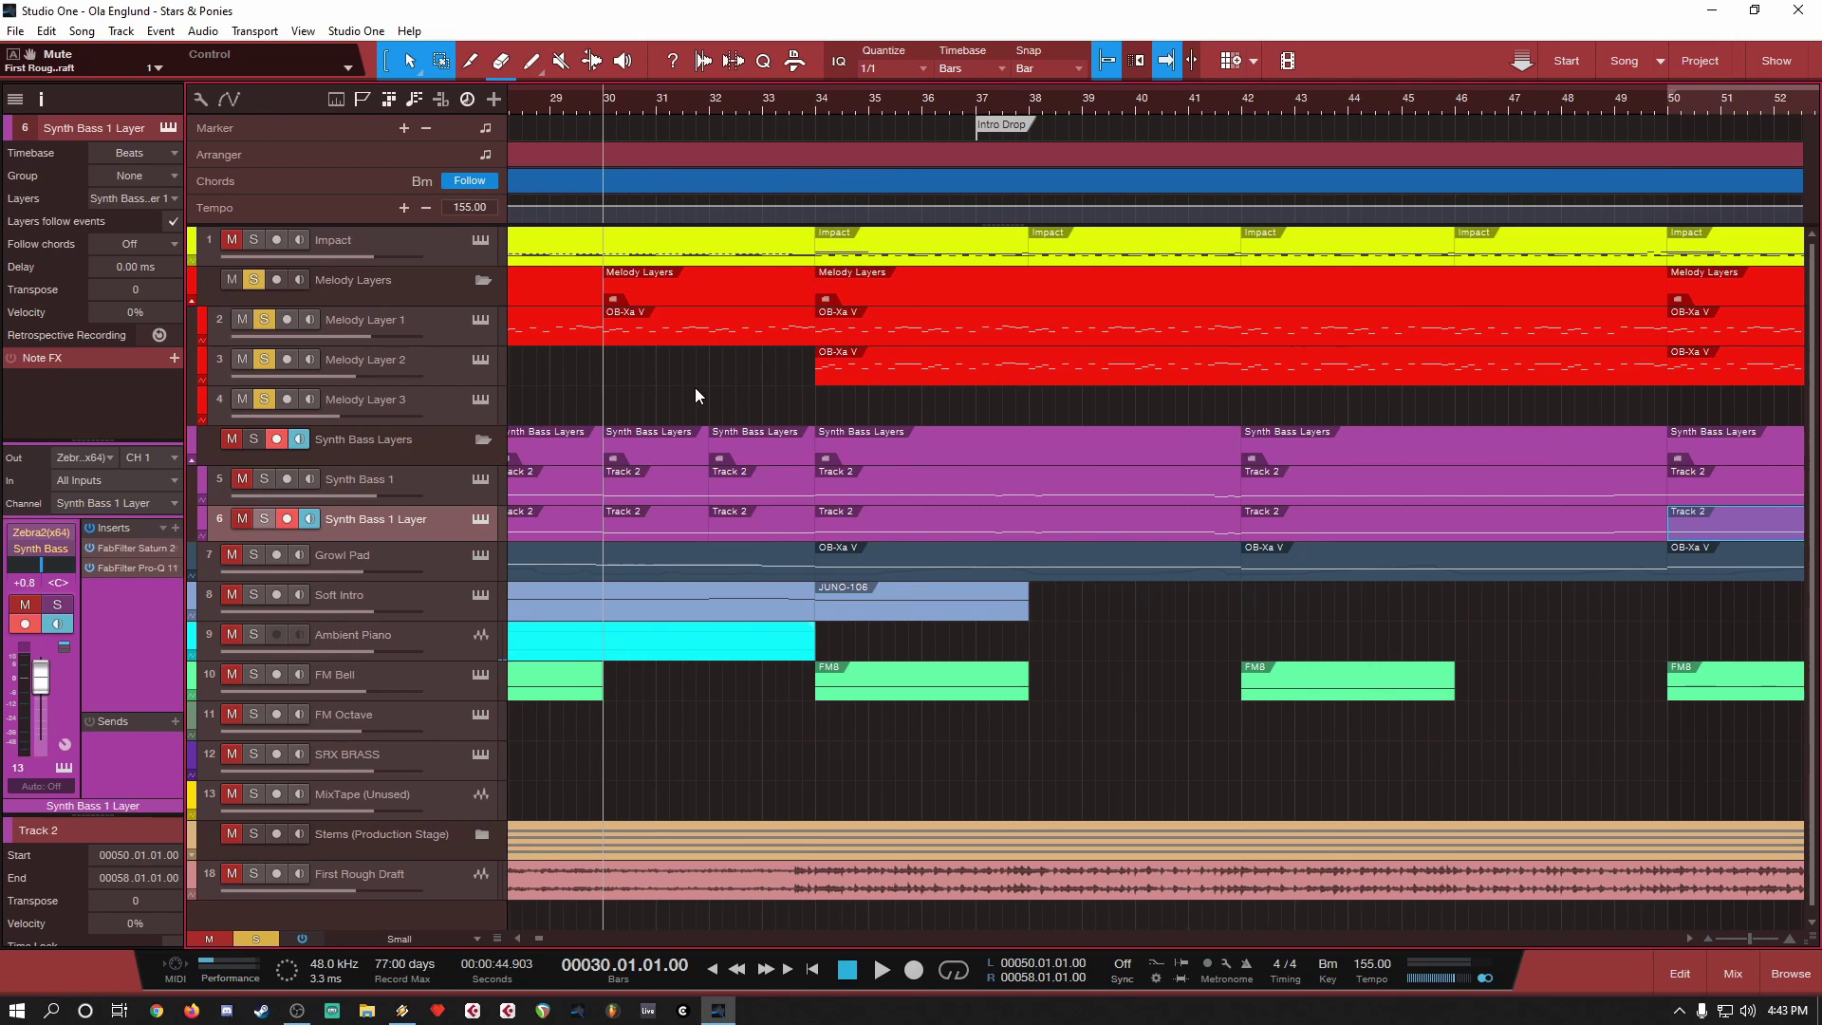
{"action": "key", "text": "space"}
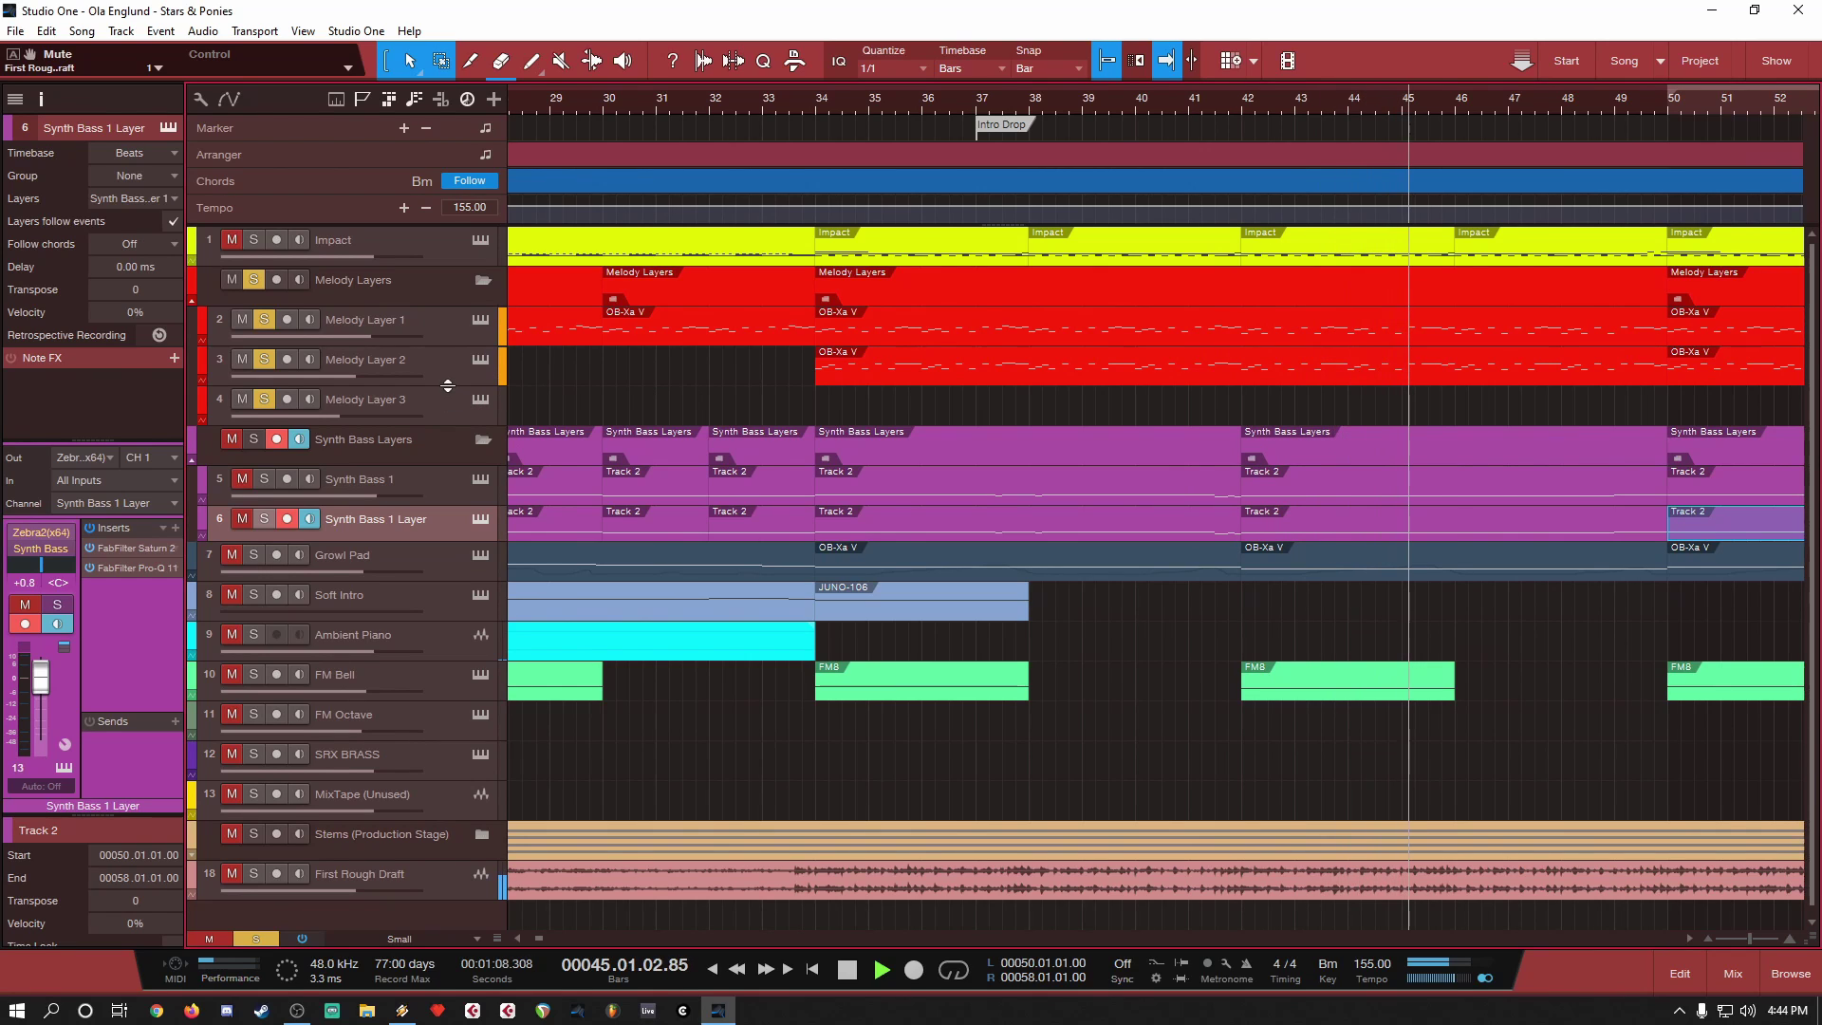
Step: Enlarge the Melody Layer 2 track's height slightly while the melody plays, and stop playback around bar 49
{"action": "left_click_drag", "start_coordinate": [447, 385], "coordinate": [433, 414]}
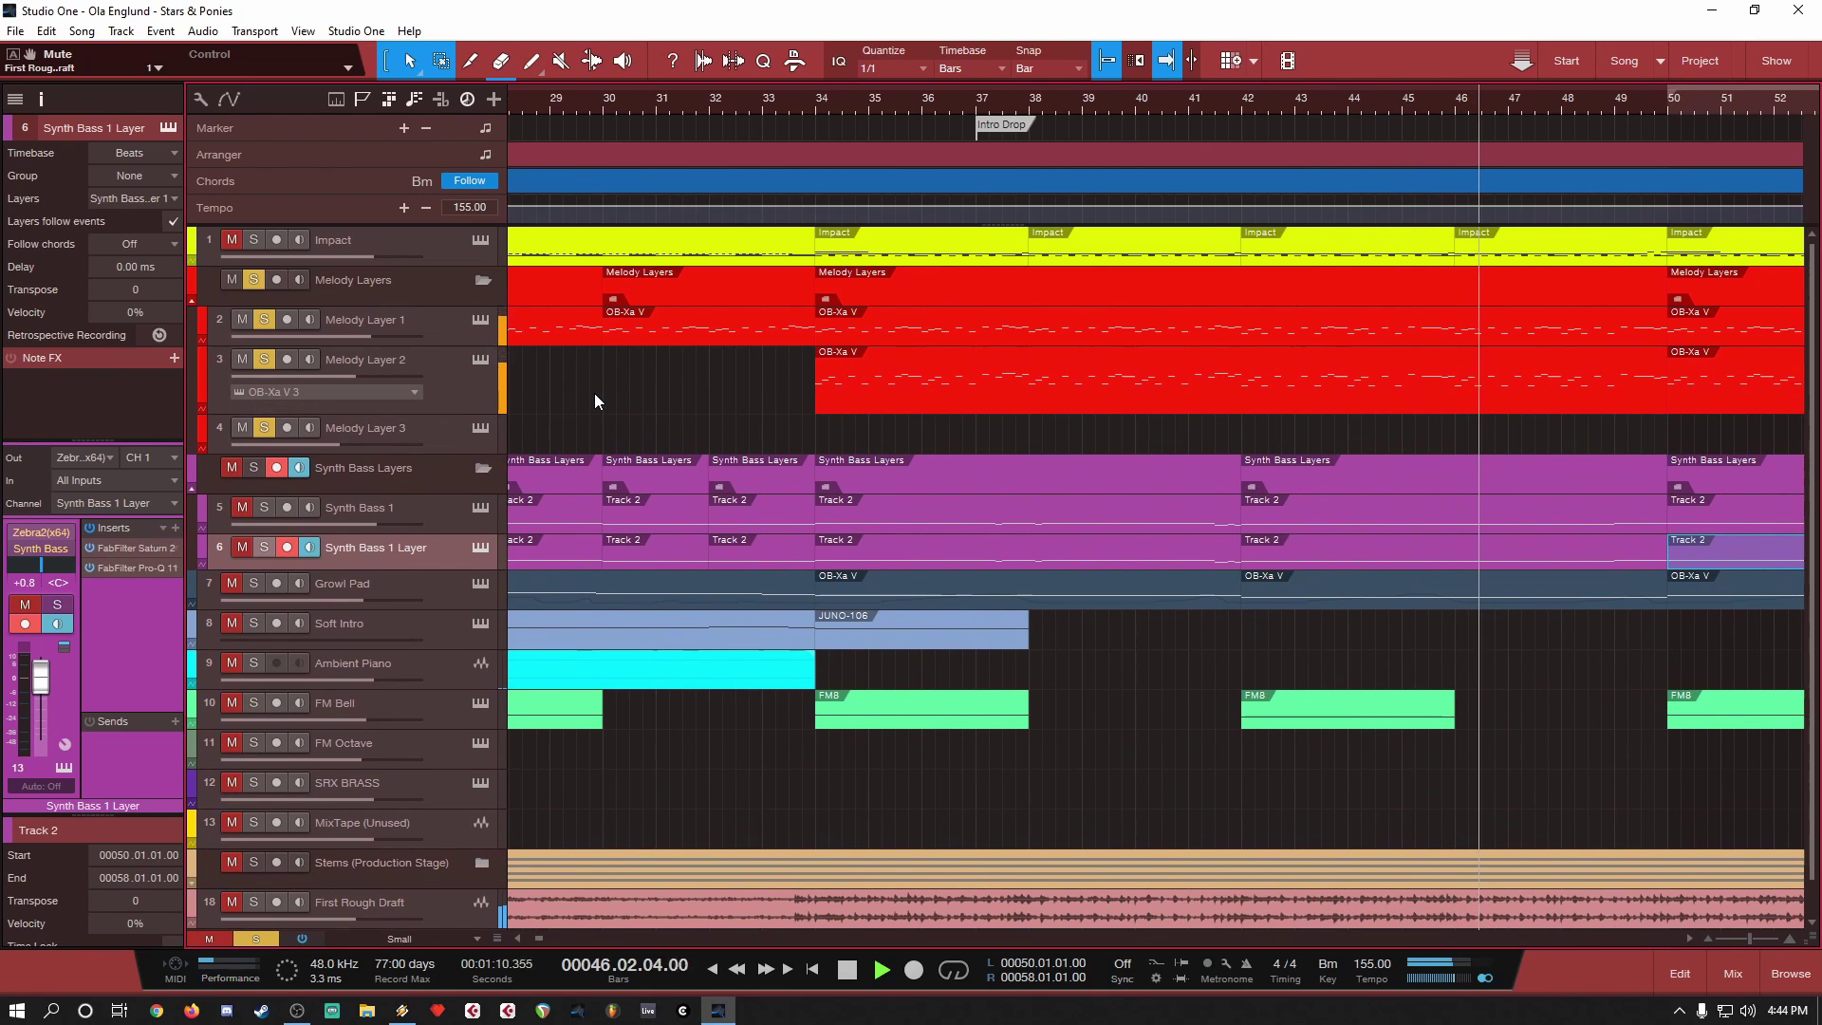
{"action": "scroll", "coordinate": [594, 393], "scroll_direction": "down", "scroll_amount": 2}
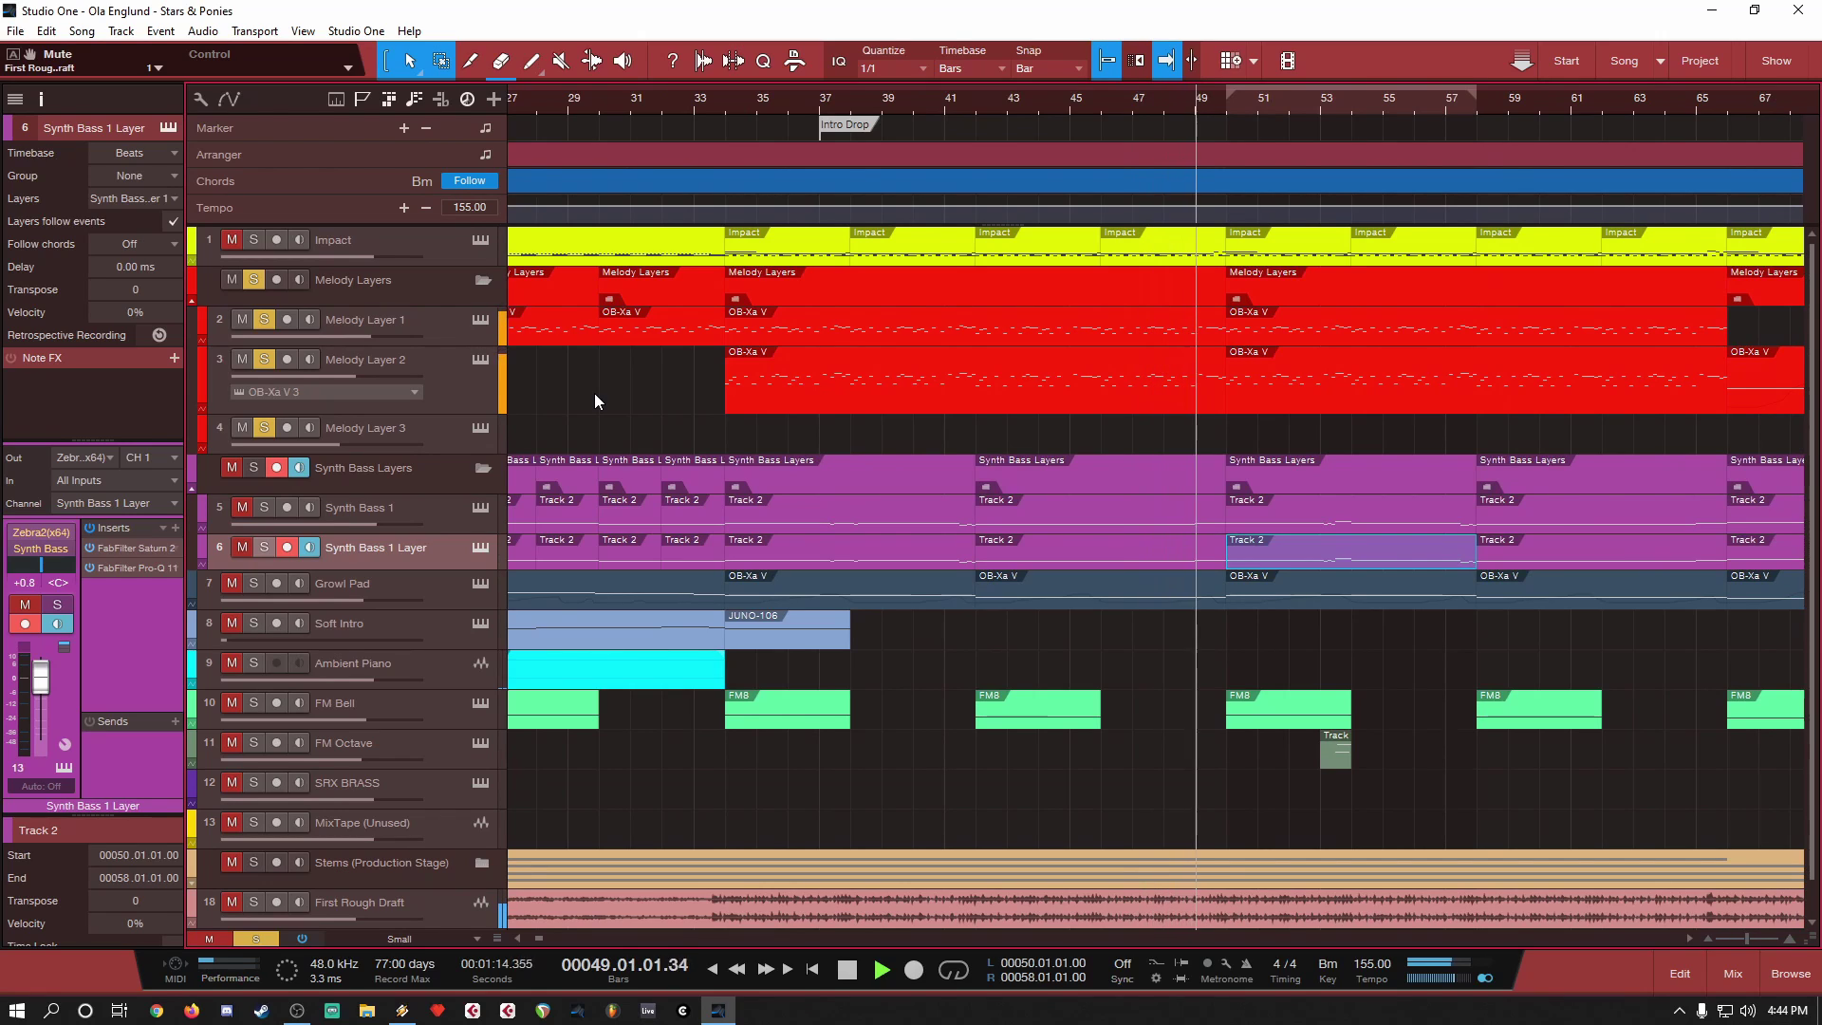
{"action": "key", "text": "space"}
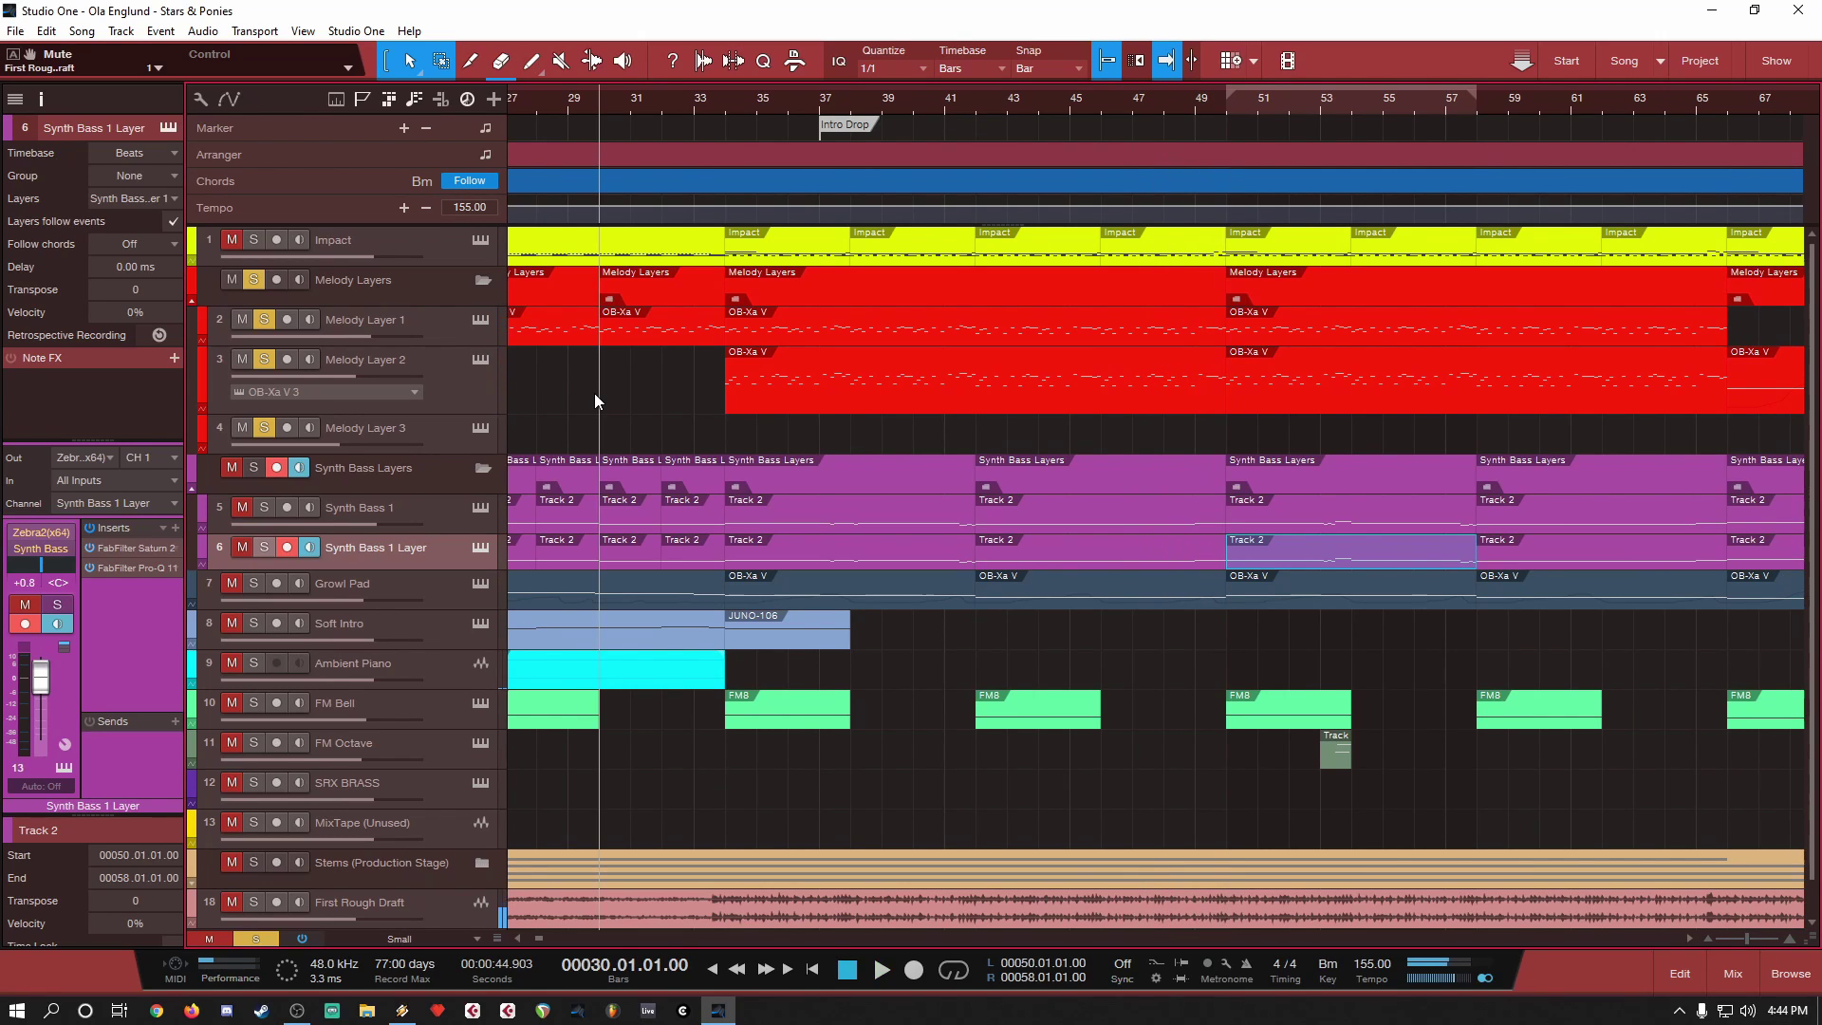
Step: Select the Melody Layer 1, 2 and 3 tracks together and enlarge their heights to show the notes and instrument settings
{"action": "scroll", "coordinate": [598, 384], "scroll_direction": "down", "scroll_amount": 2}
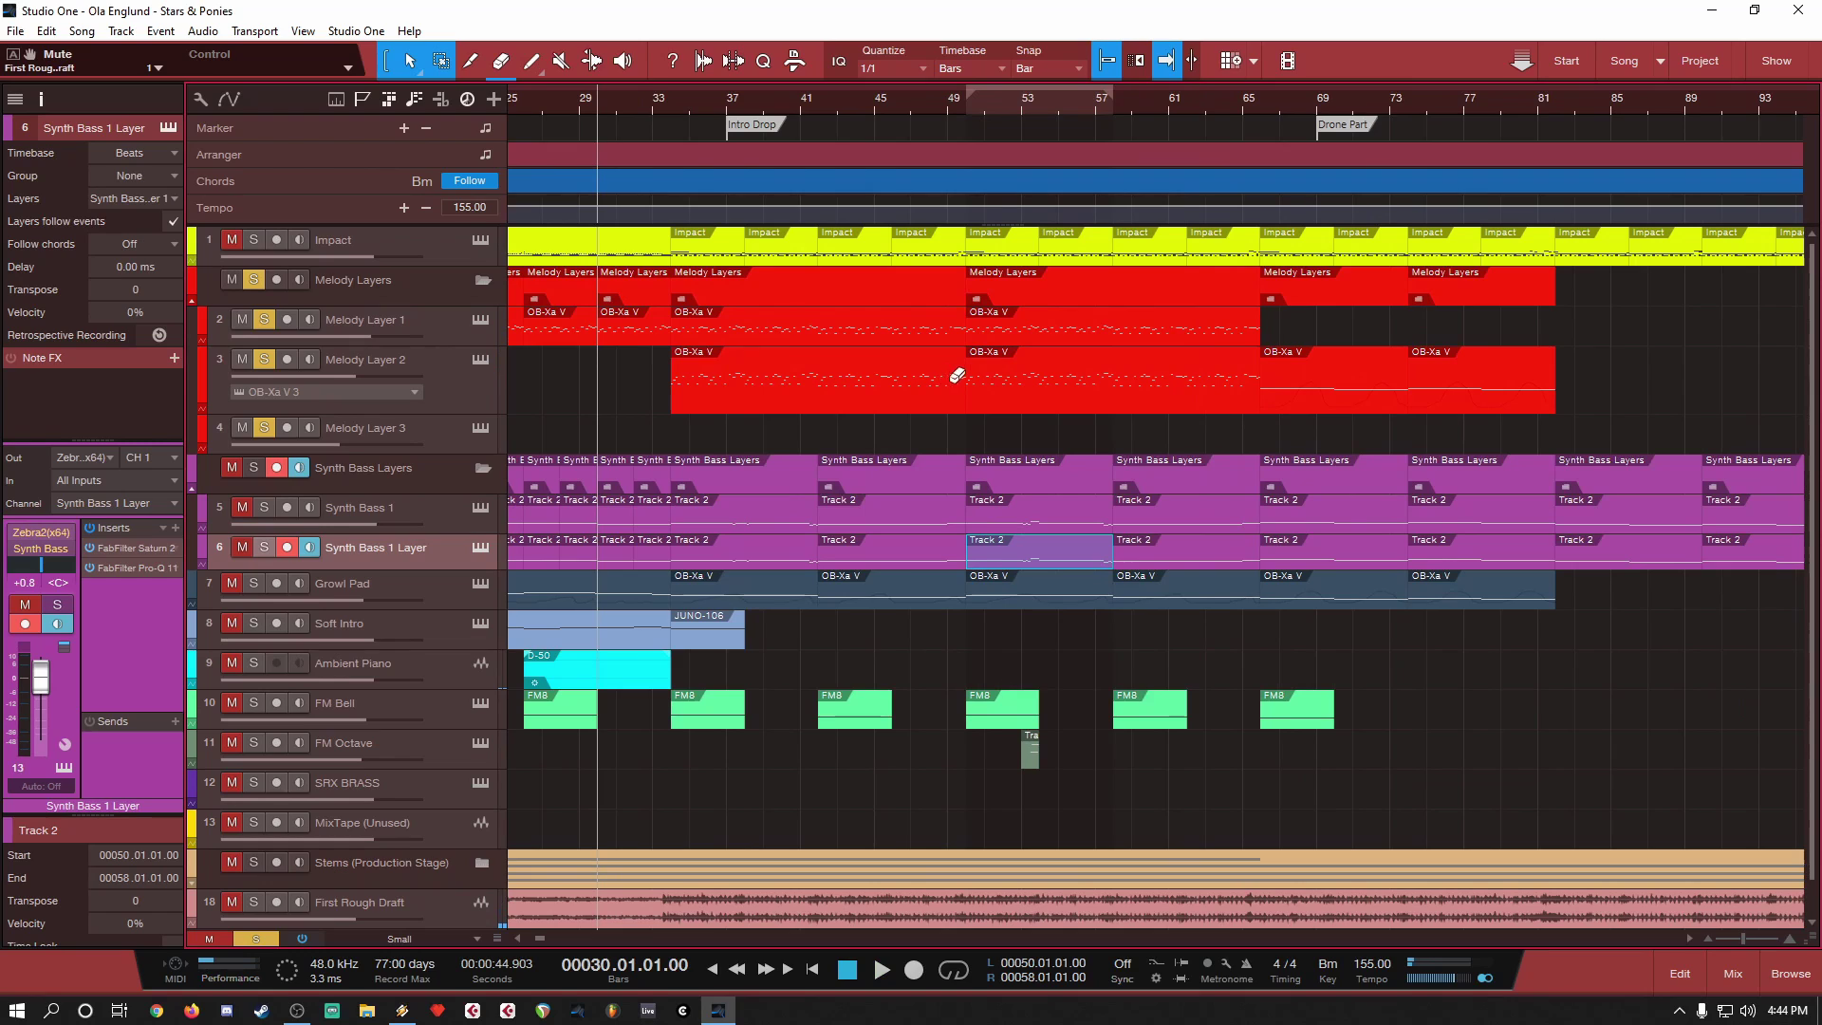
{"action": "scroll", "coordinate": [954, 375], "scroll_direction": "up", "scroll_amount": 2}
{"action": "right_click", "coordinate": [915, 419]}
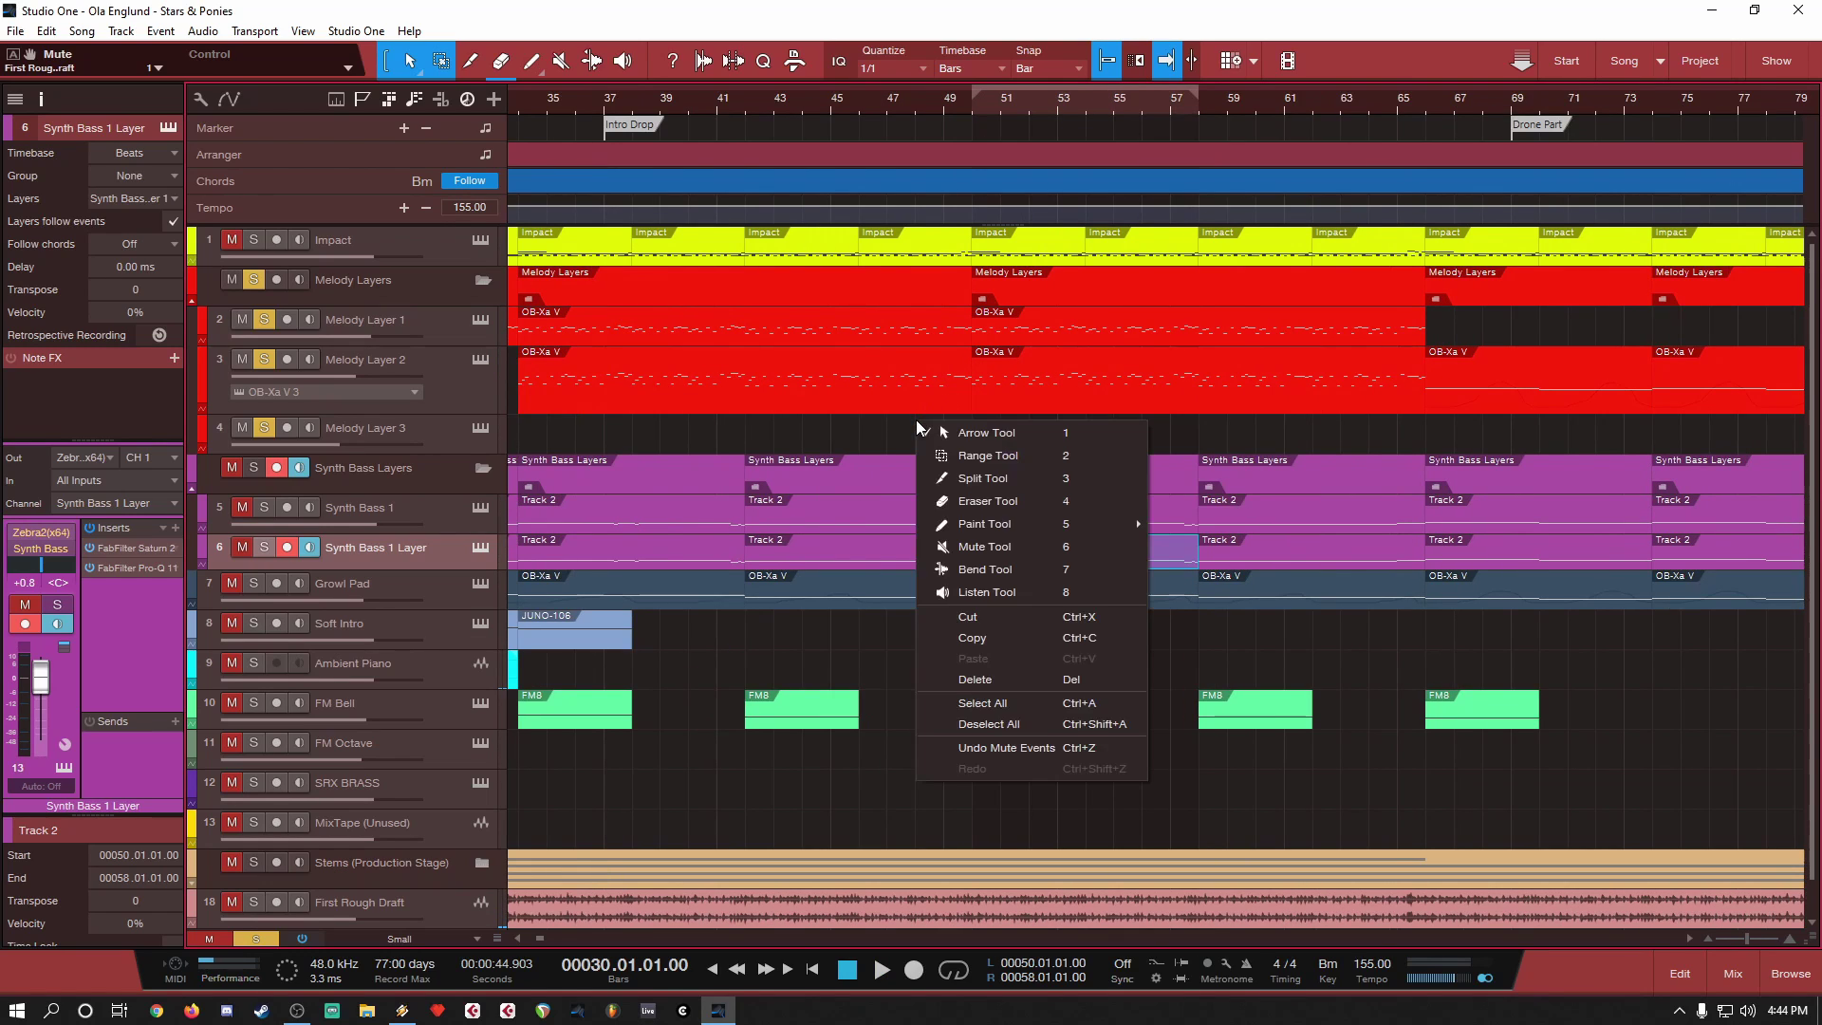
{"action": "left_click", "coordinate": [961, 432]}
{"action": "scroll", "coordinate": [850, 428], "scroll_direction": "down", "scroll_amount": 8}
{"action": "scroll", "coordinate": [848, 432], "scroll_direction": "down", "scroll_amount": 3}
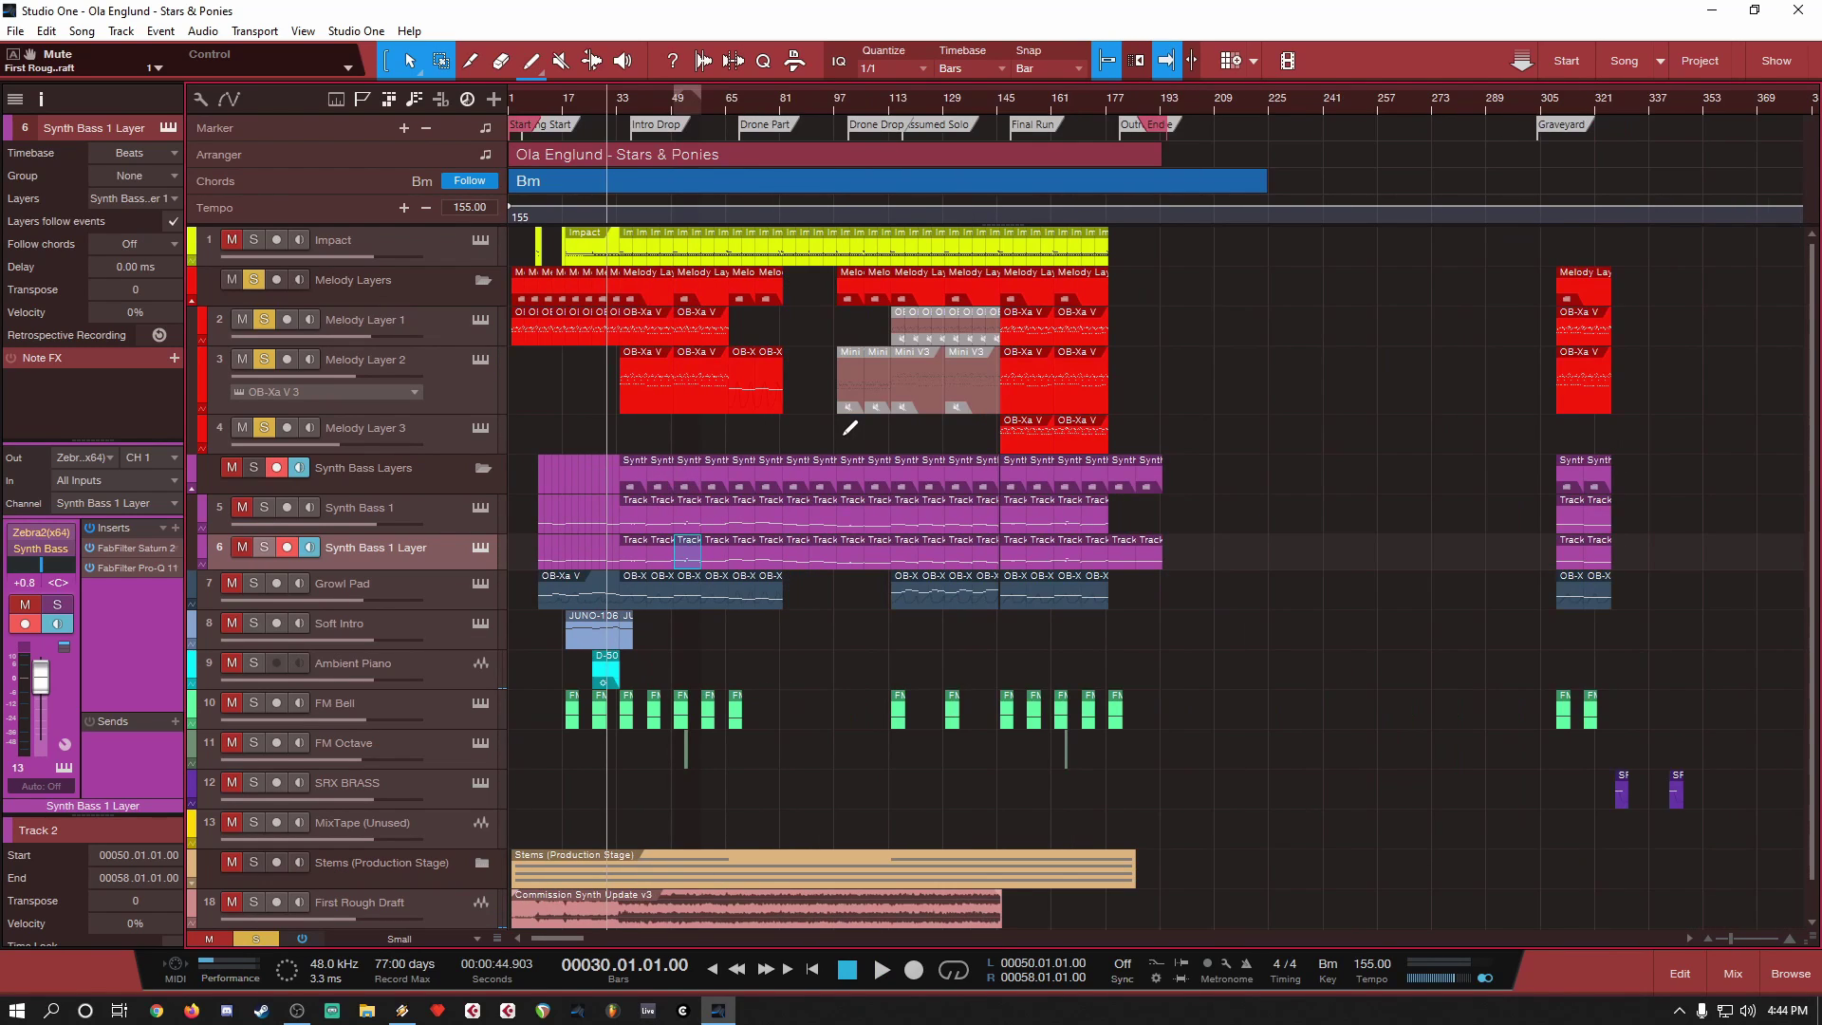
{"action": "left_click", "coordinate": [454, 419]}
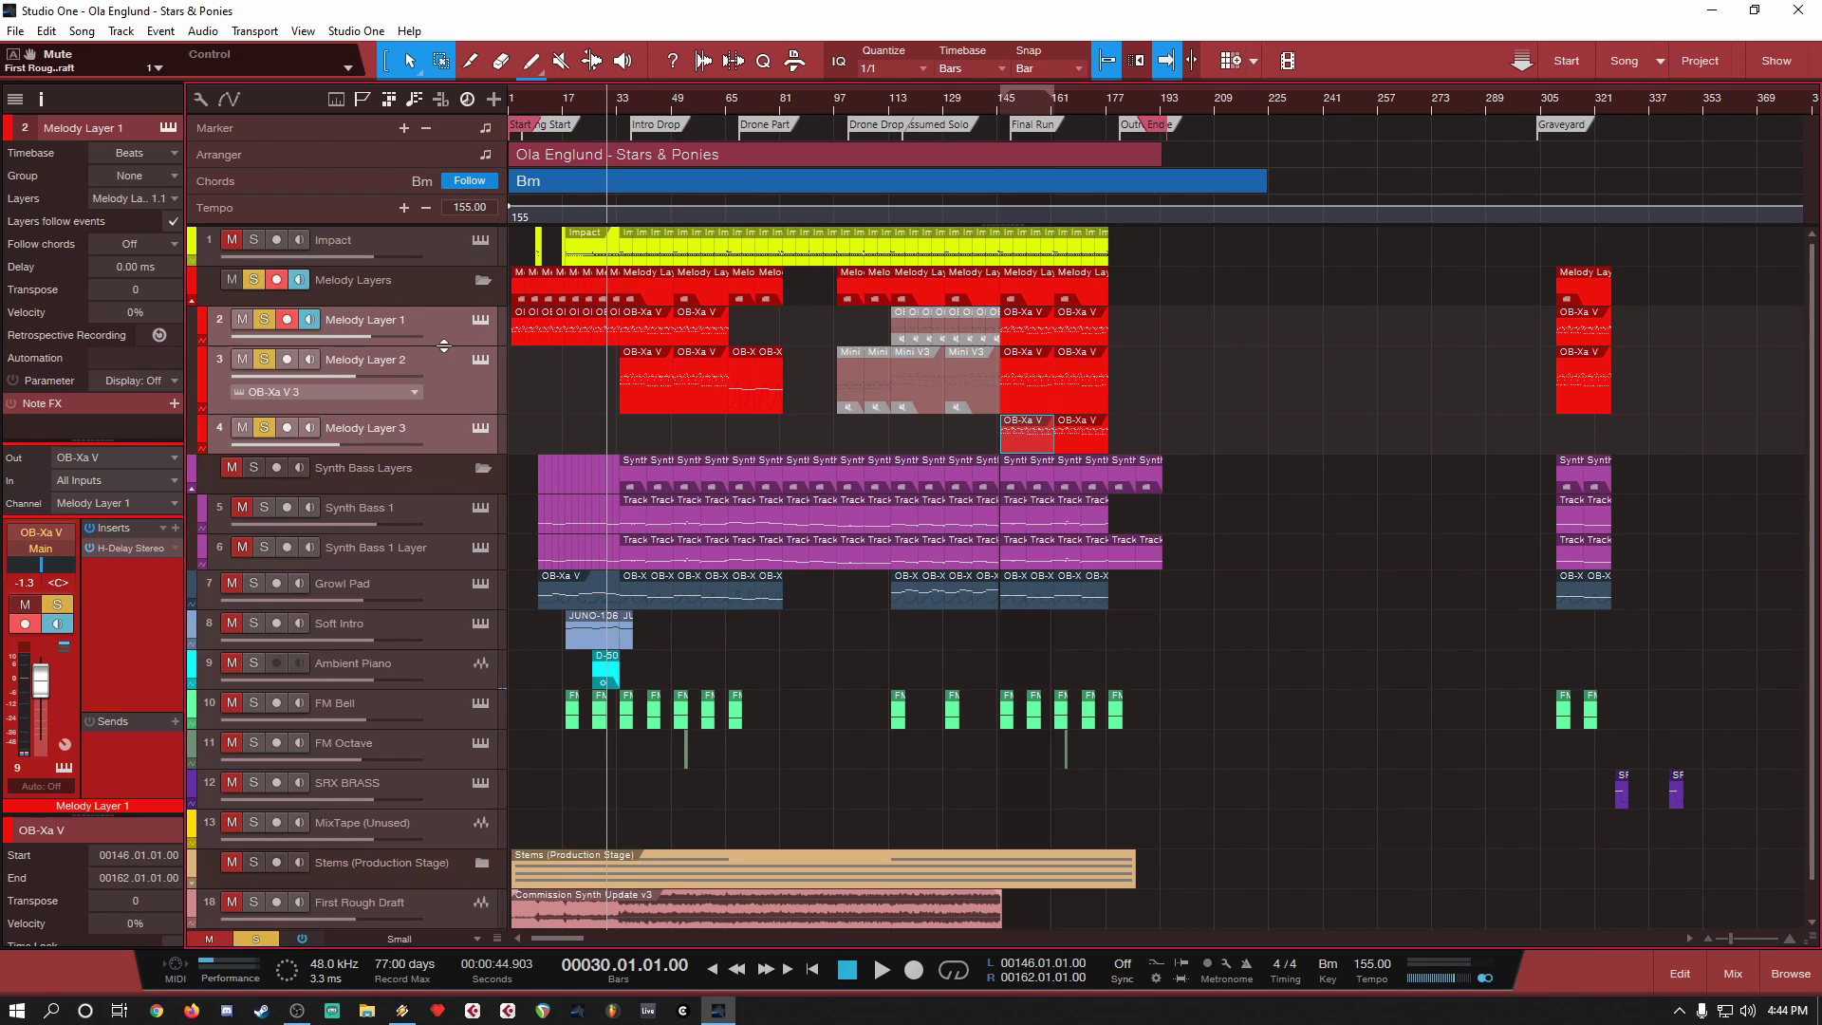
{"action": "left_click_drag", "start_coordinate": [440, 343], "coordinate": [437, 399]}
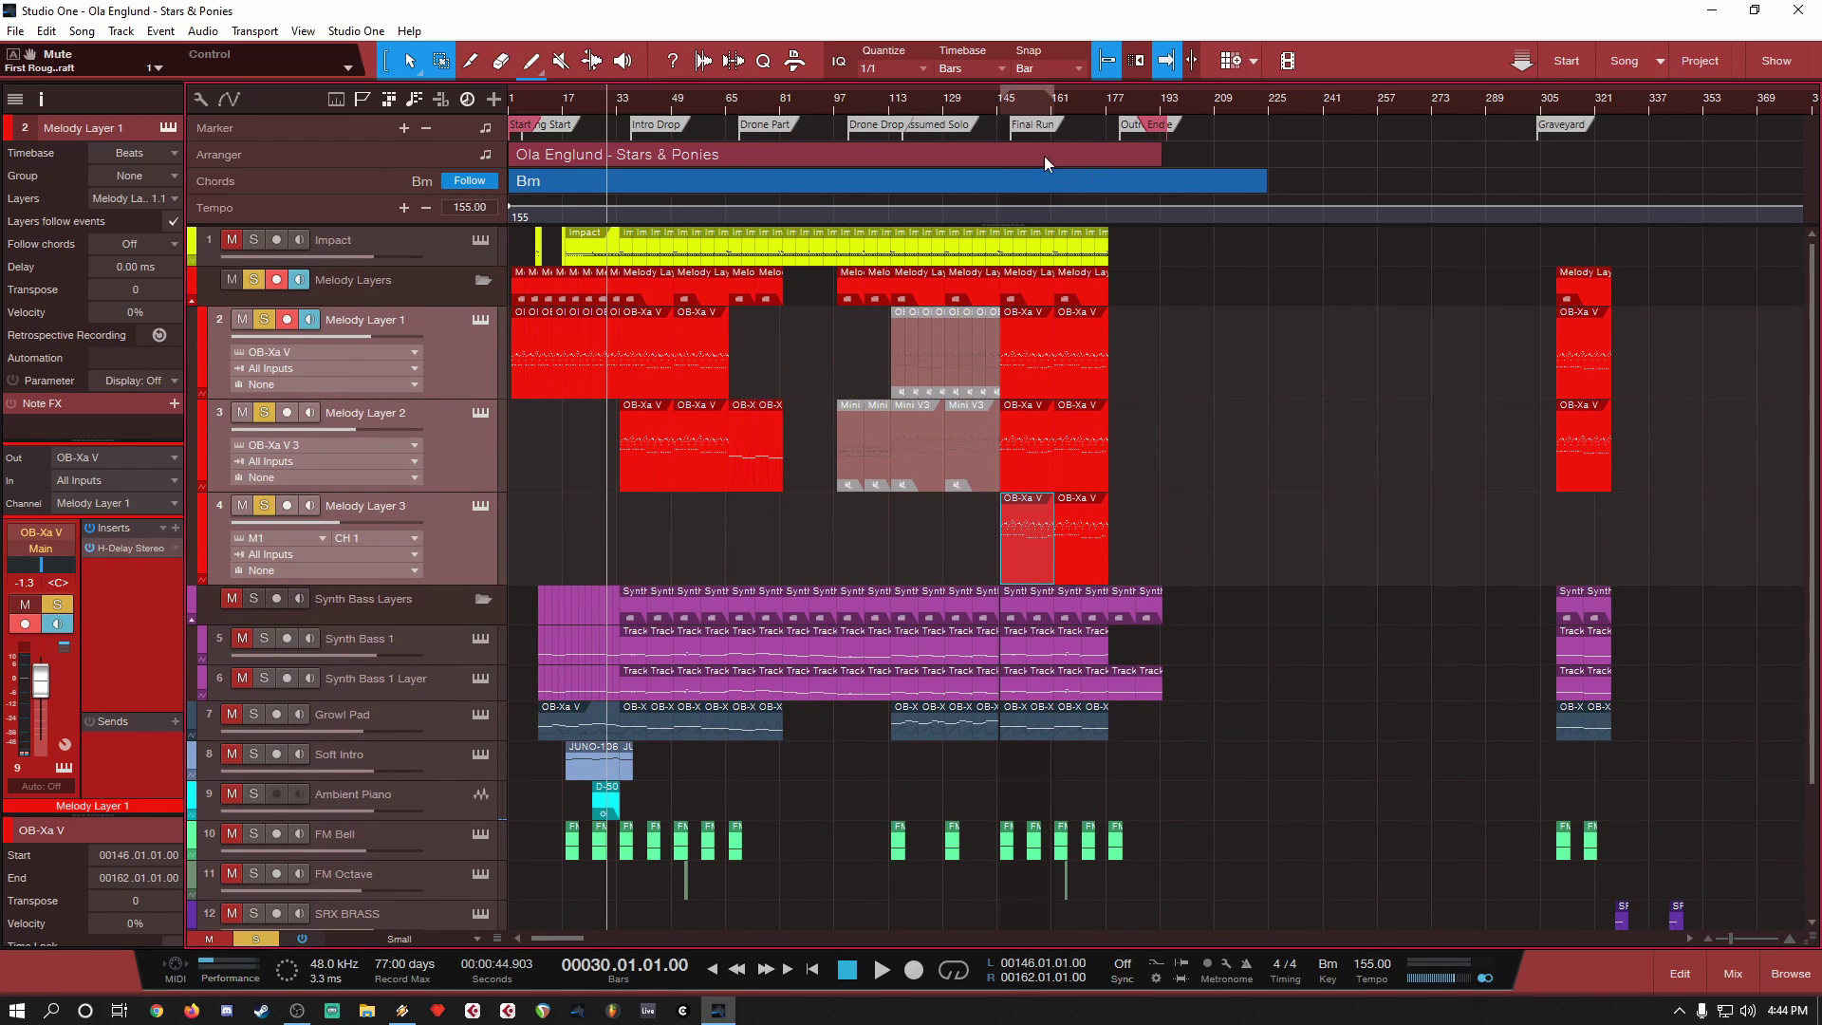
Step: Set the playback position to bar 145, just before all three melody layers come in ahead of the Final Run
{"action": "scroll", "coordinate": [1017, 520], "scroll_direction": "up", "scroll_amount": 3}
{"action": "scroll", "coordinate": [979, 515], "scroll_direction": "up", "scroll_amount": 3}
{"action": "right_click", "coordinate": [888, 539]}
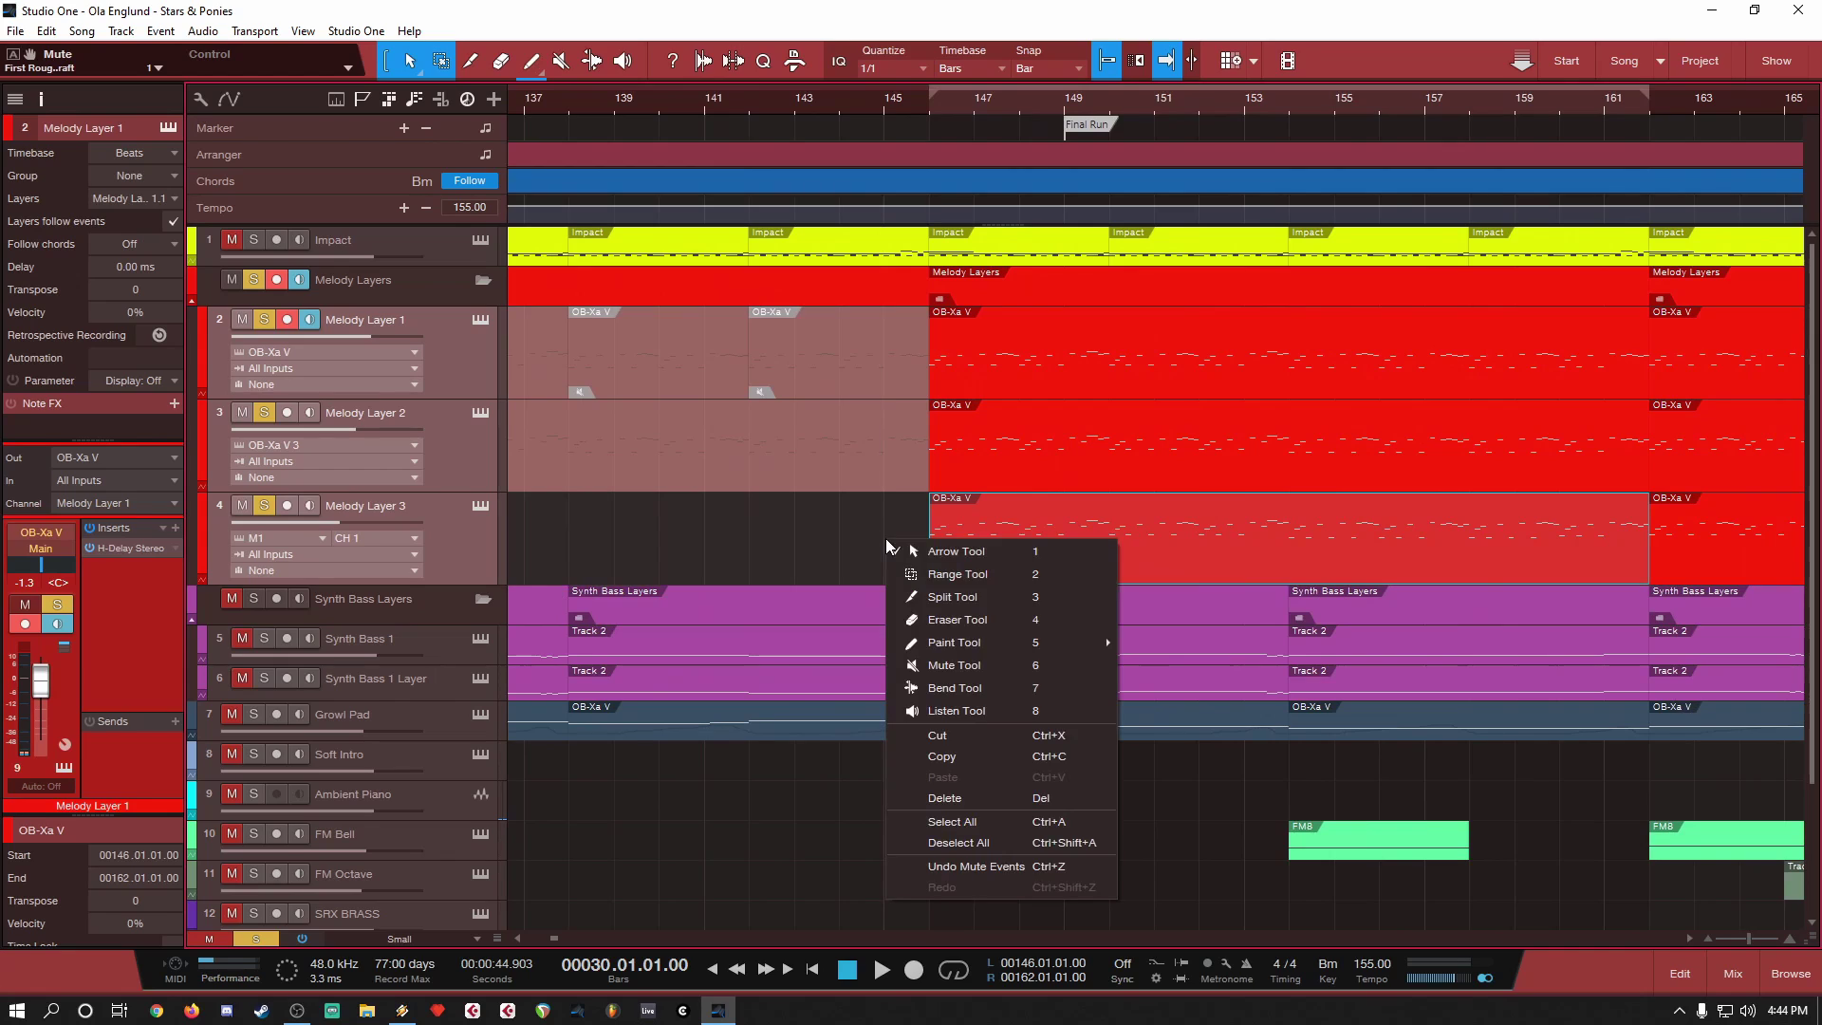
{"action": "left_click", "coordinate": [935, 664], "text": "ctrl"}
{"action": "scroll", "coordinate": [964, 507], "scroll_direction": "up", "scroll_amount": 3}
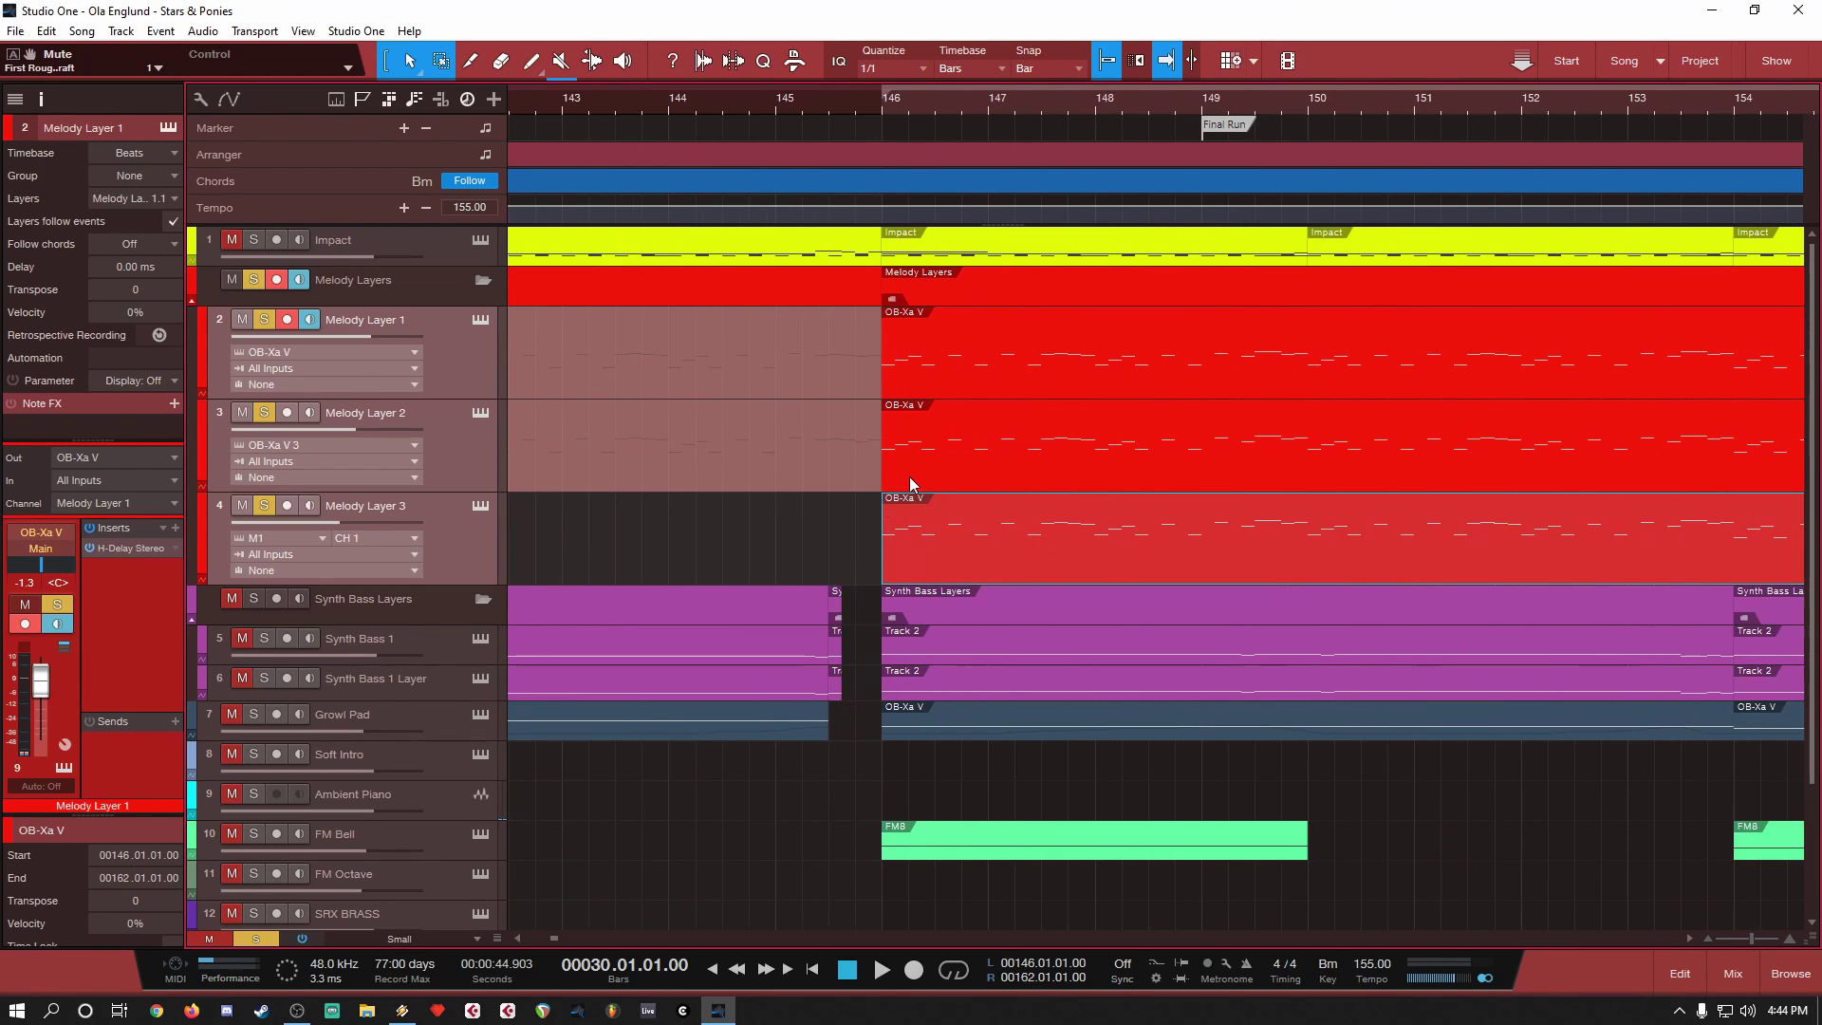
{"action": "scroll", "coordinate": [693, 557], "scroll_direction": "down", "scroll_amount": 5}
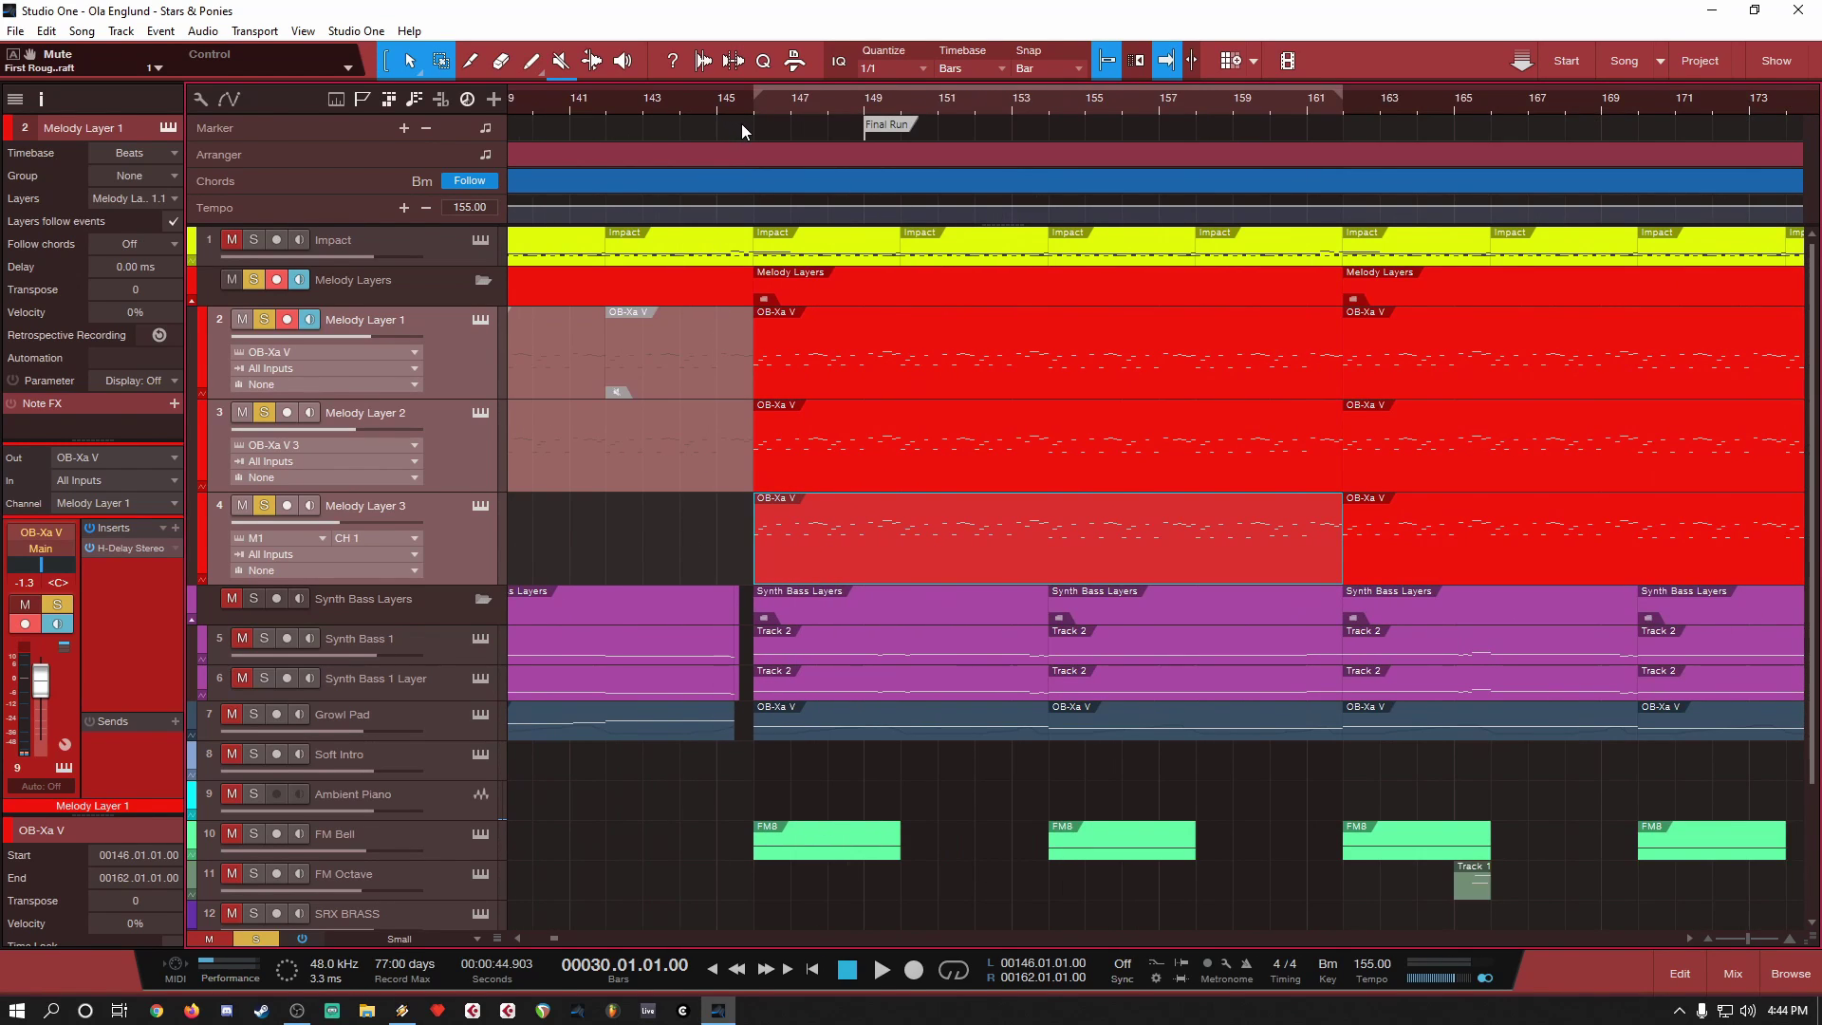
{"action": "left_click", "coordinate": [716, 104]}
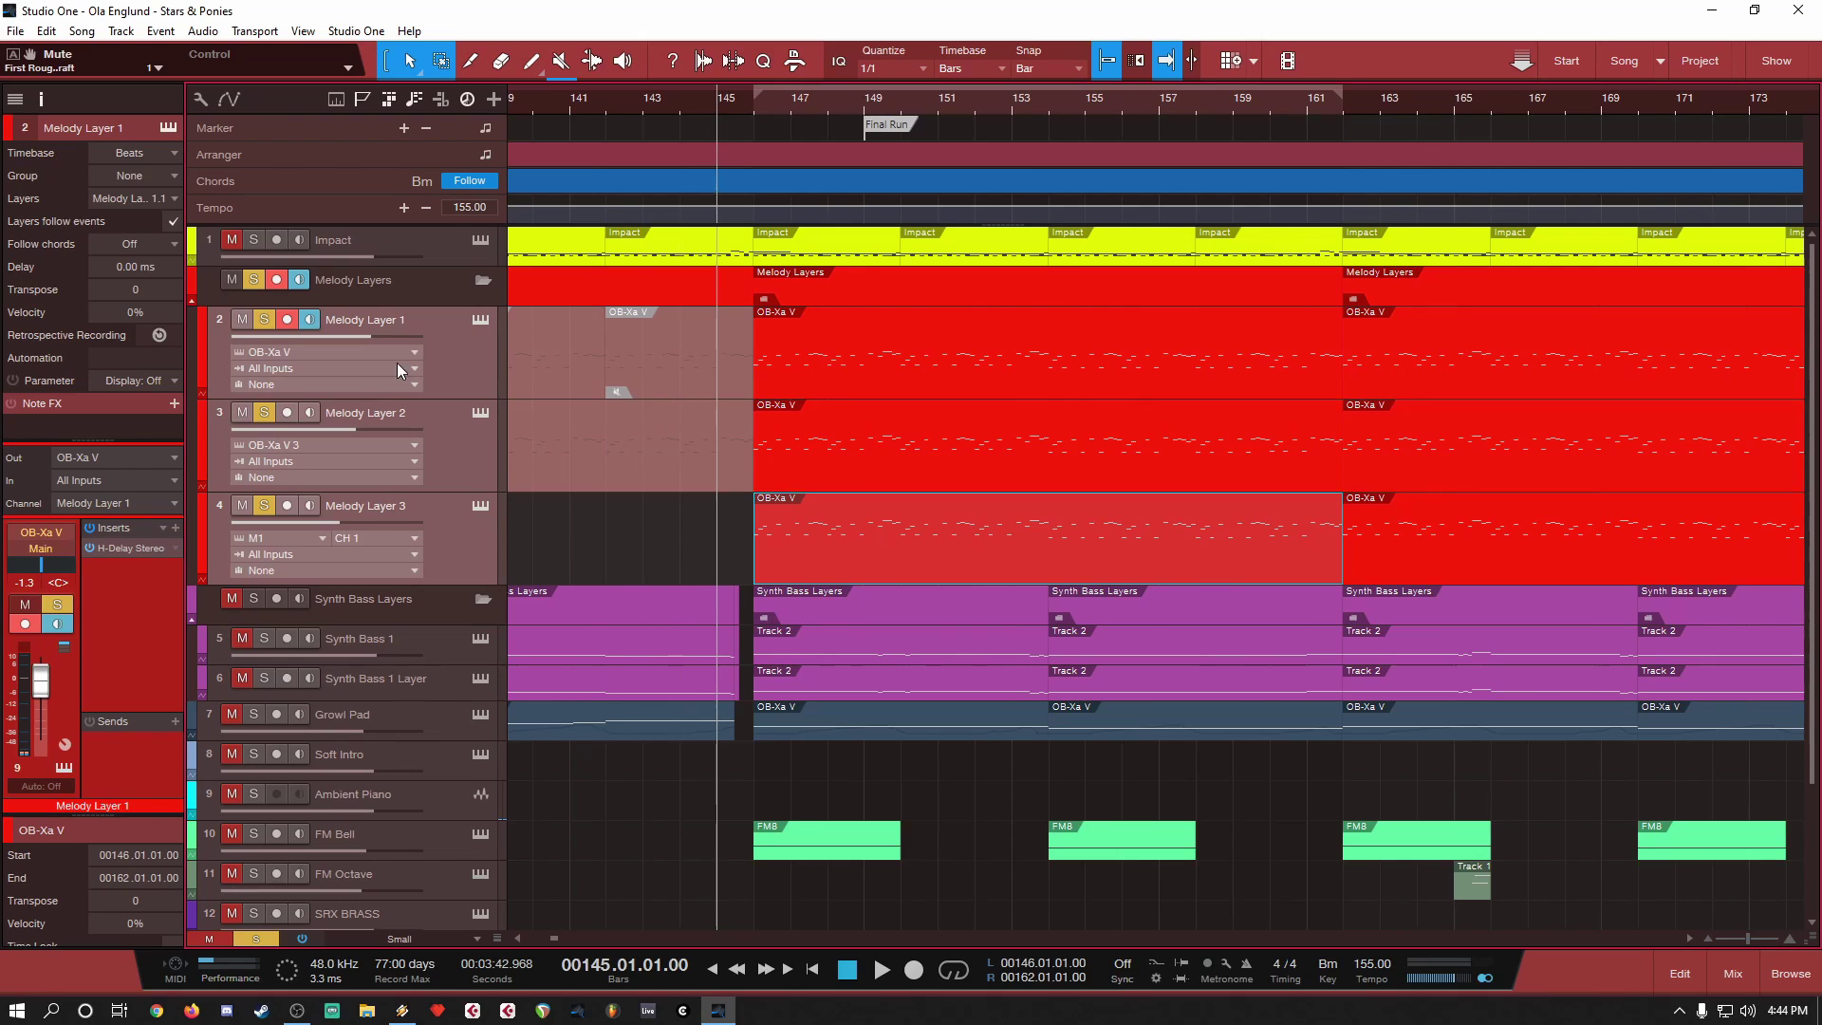
Step: Unmute the Melody Layer 1 event spanning bars 142 to 146 with the Mute Tool and return to the Arrow Tool
{"action": "left_click", "coordinate": [264, 321]}
{"action": "left_click", "coordinate": [264, 321]}
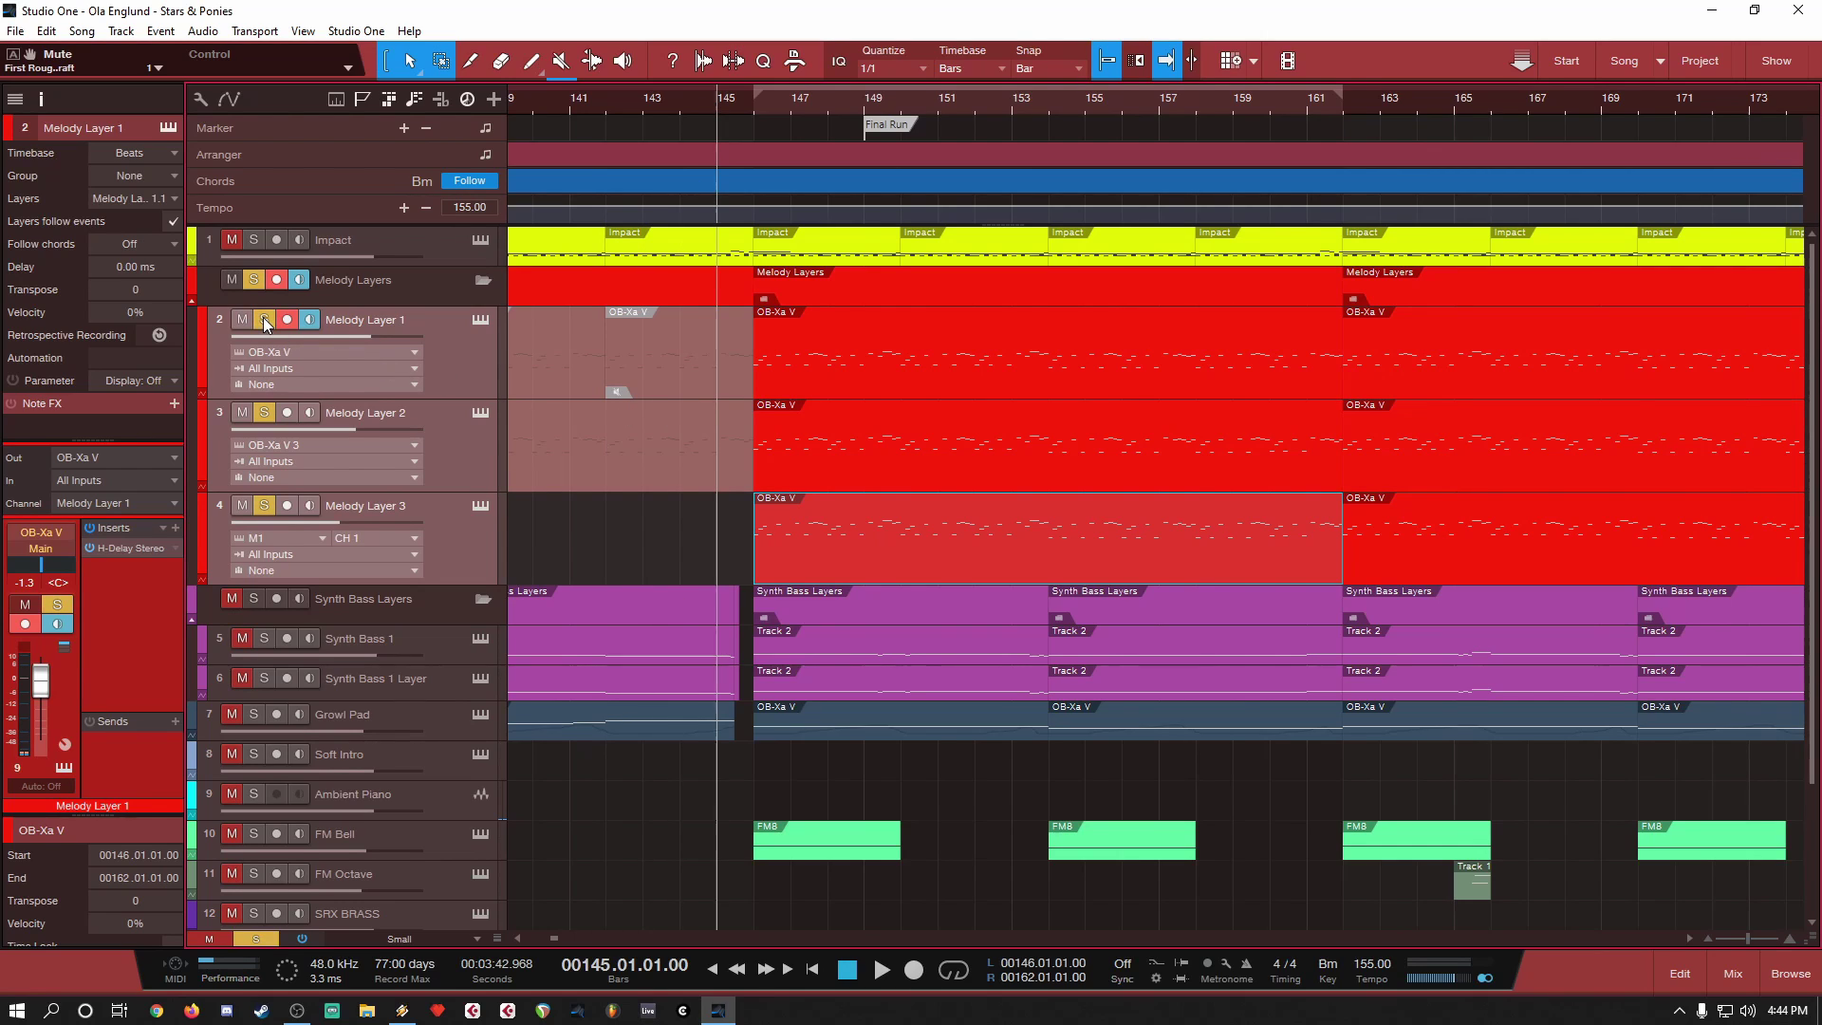
{"action": "right_click", "coordinate": [660, 359]}
{"action": "left_click", "coordinate": [642, 482]}
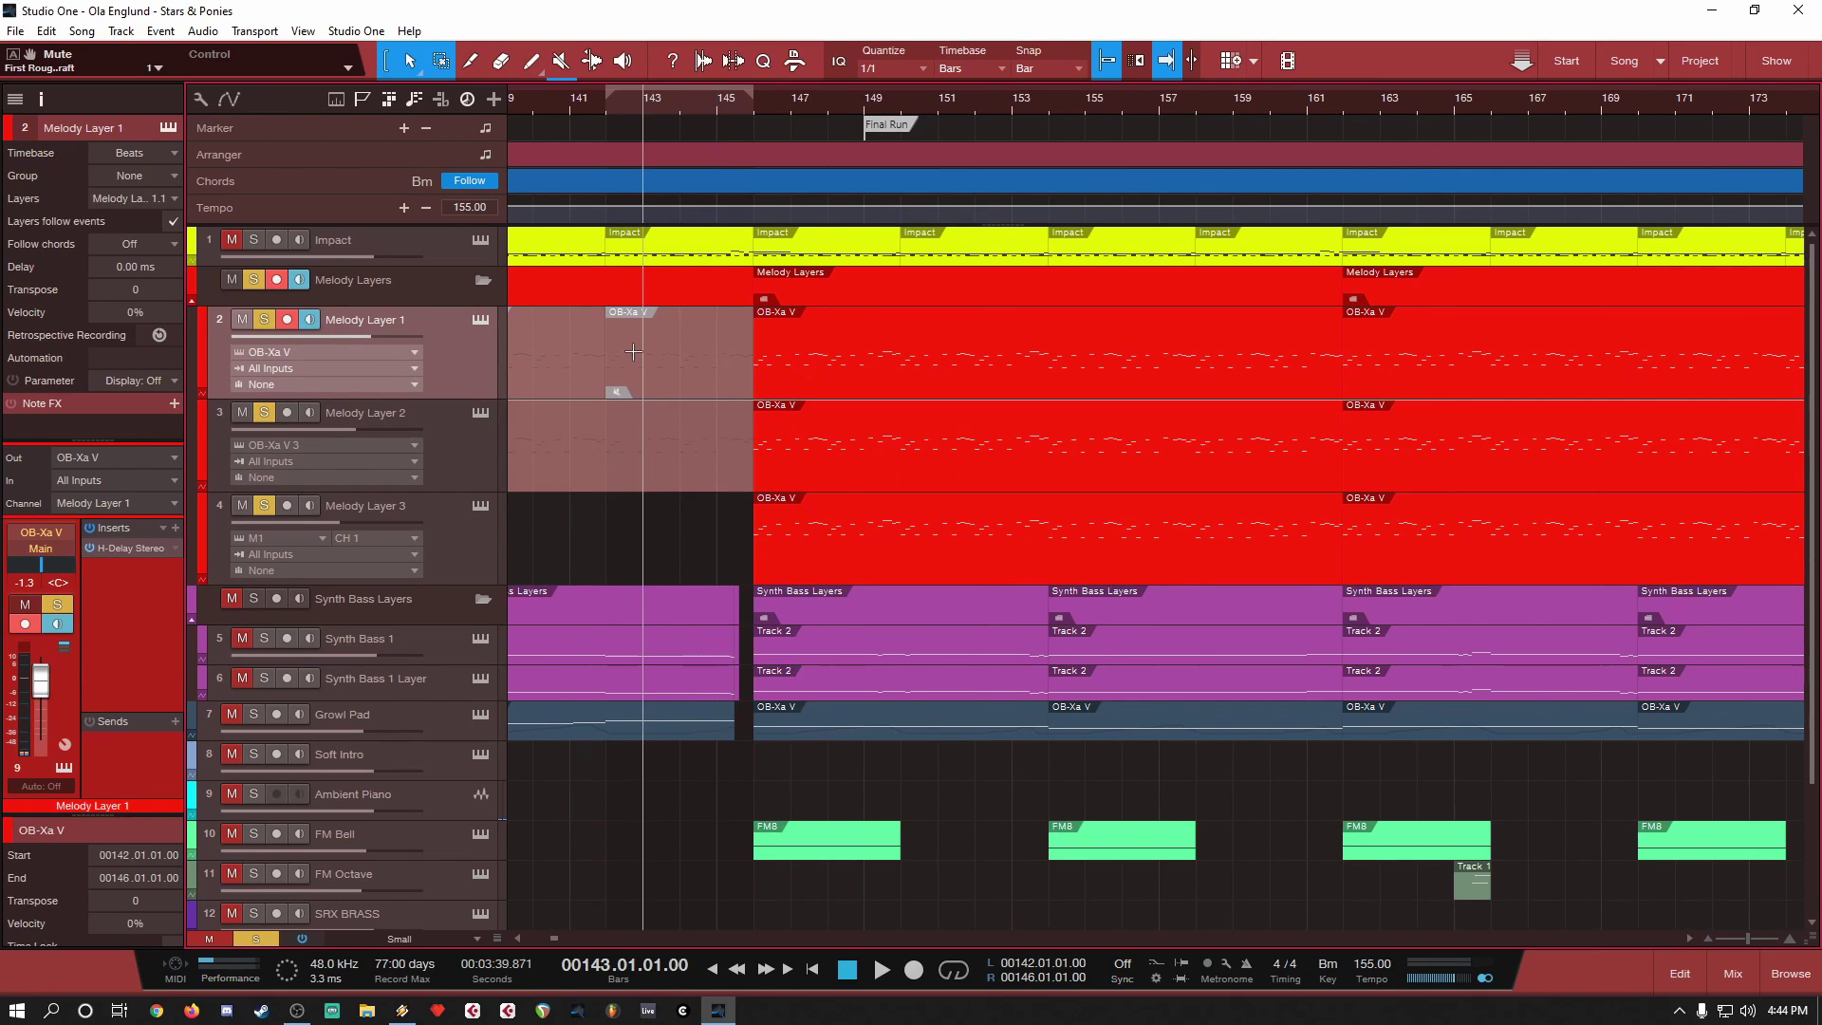
{"action": "right_click", "coordinate": [668, 364]}
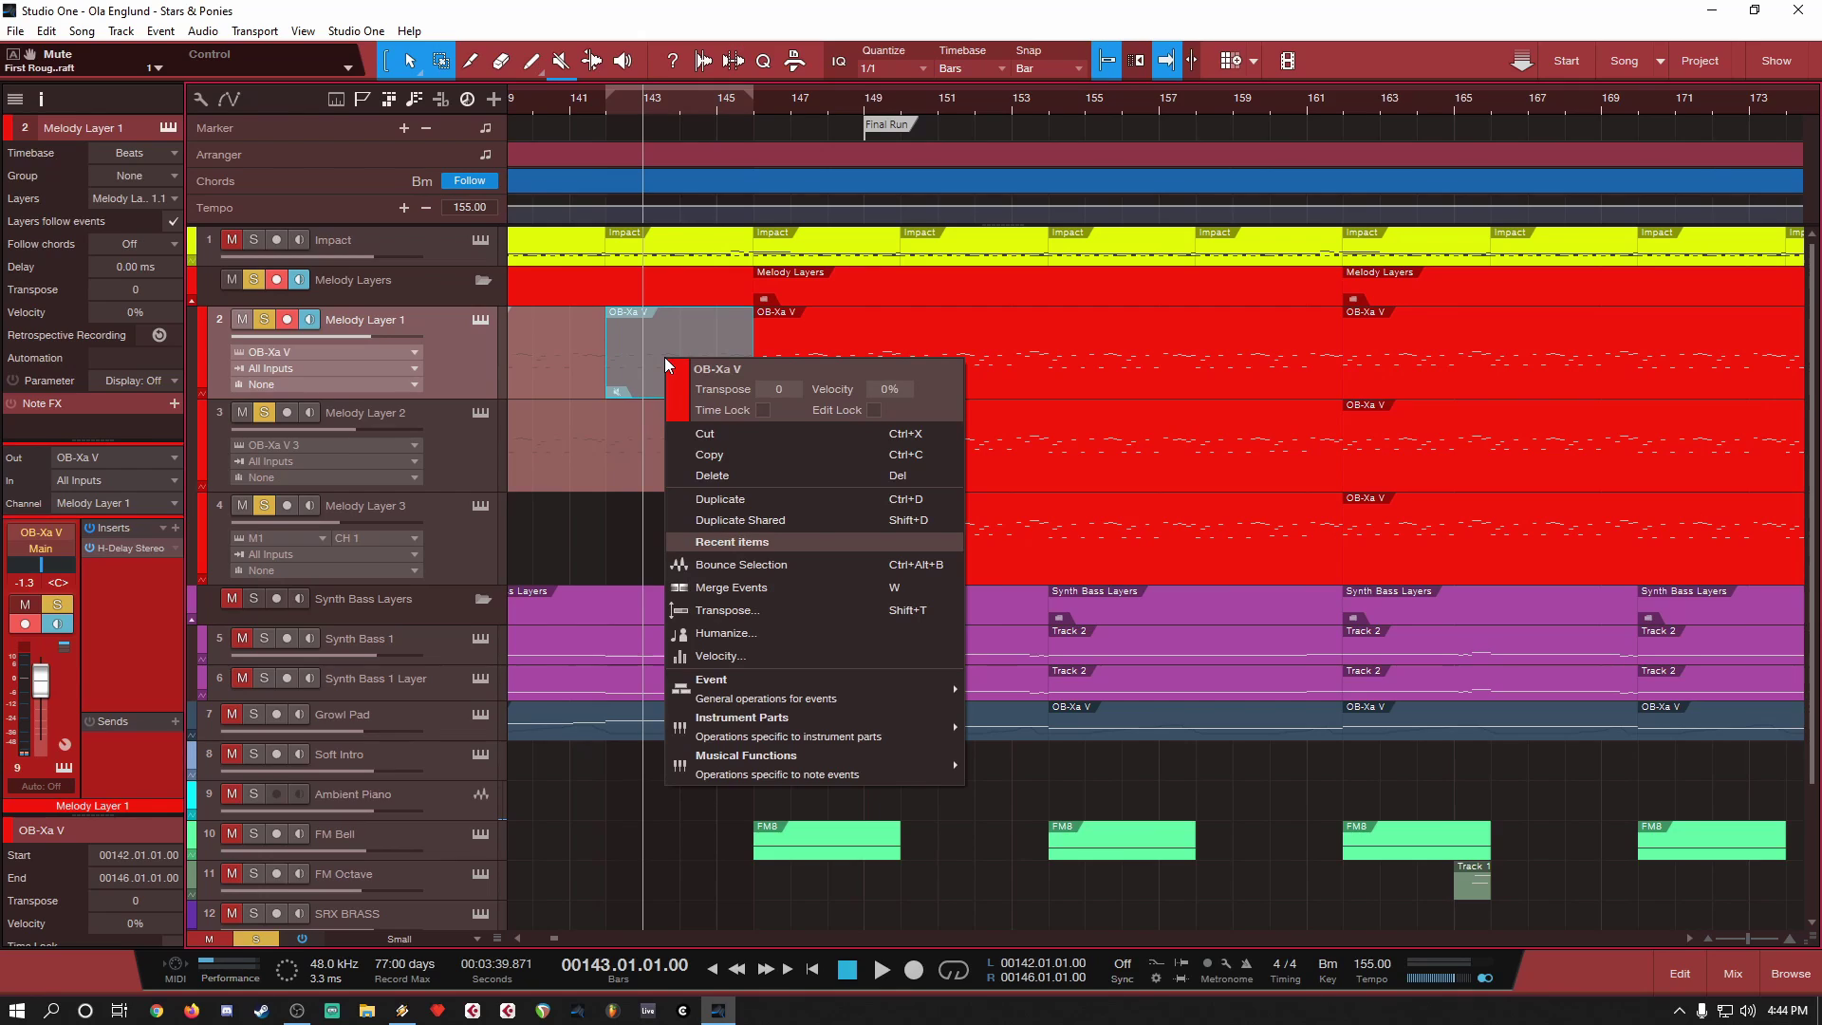
{"action": "left_click", "coordinate": [653, 522]}
{"action": "right_click", "coordinate": [651, 536]}
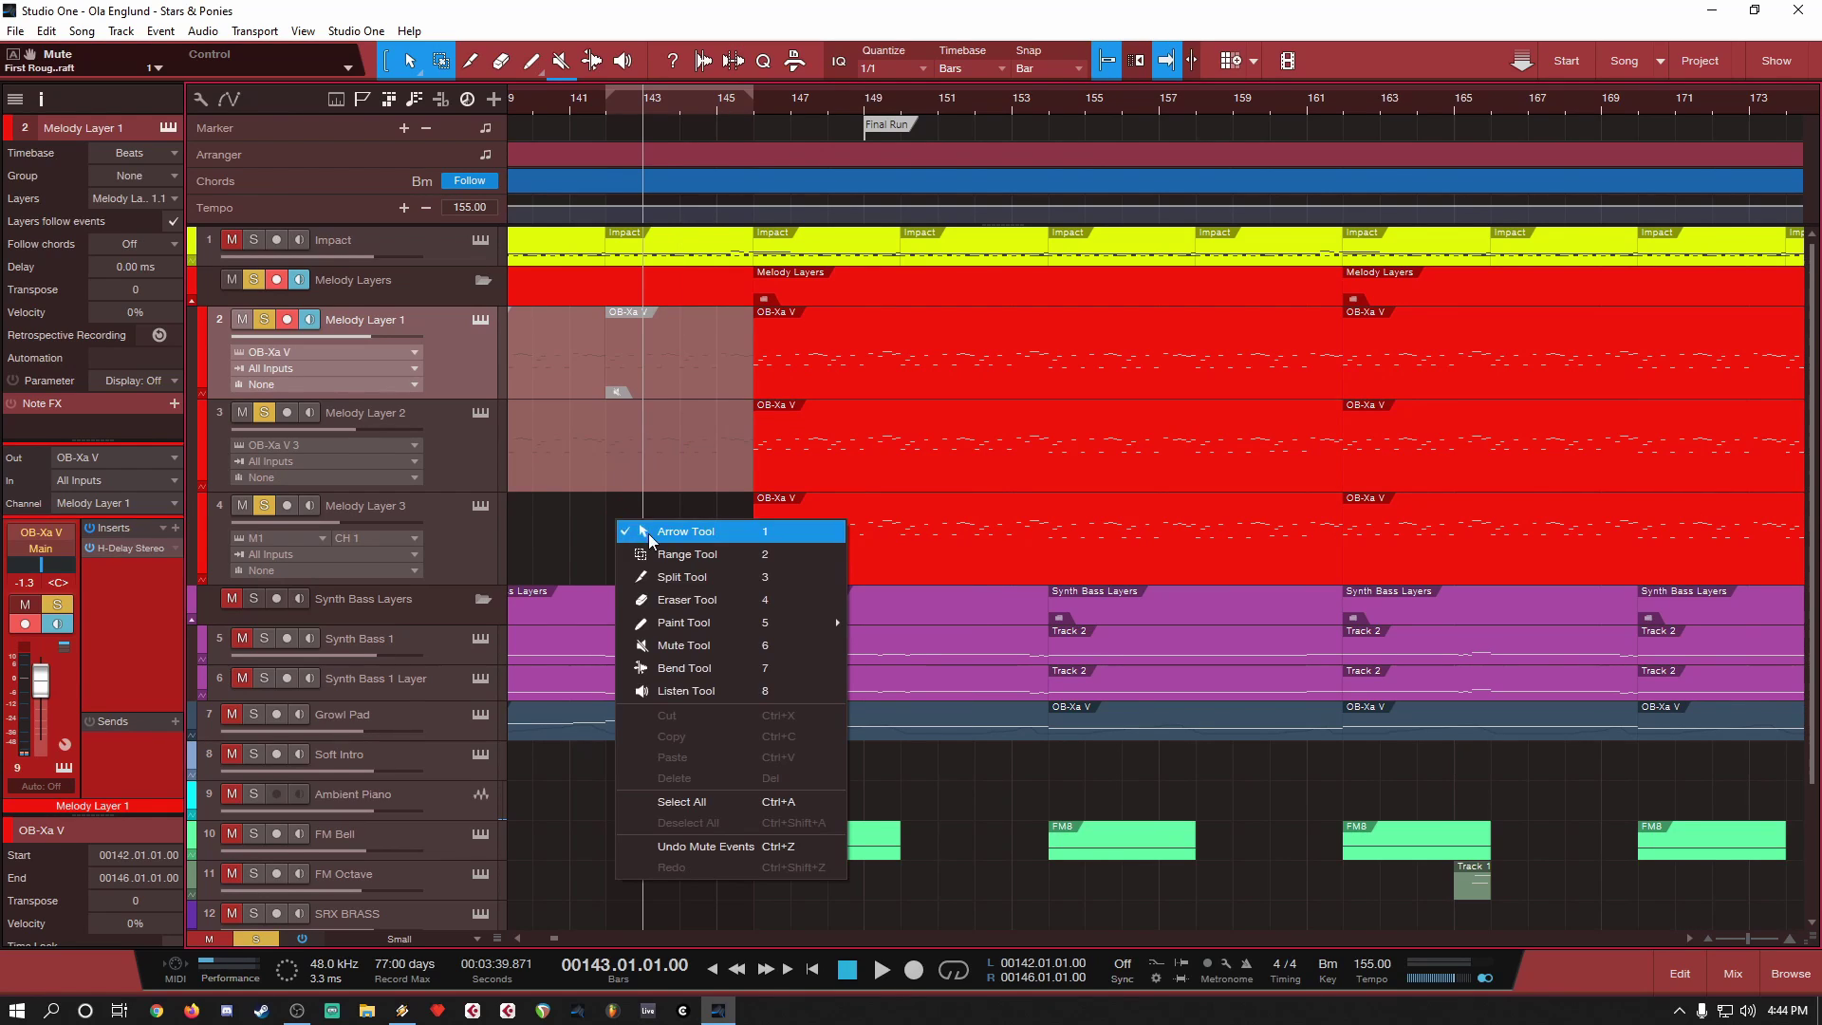
{"action": "left_click", "coordinate": [669, 645]}
{"action": "key", "text": "ctrl+z"}
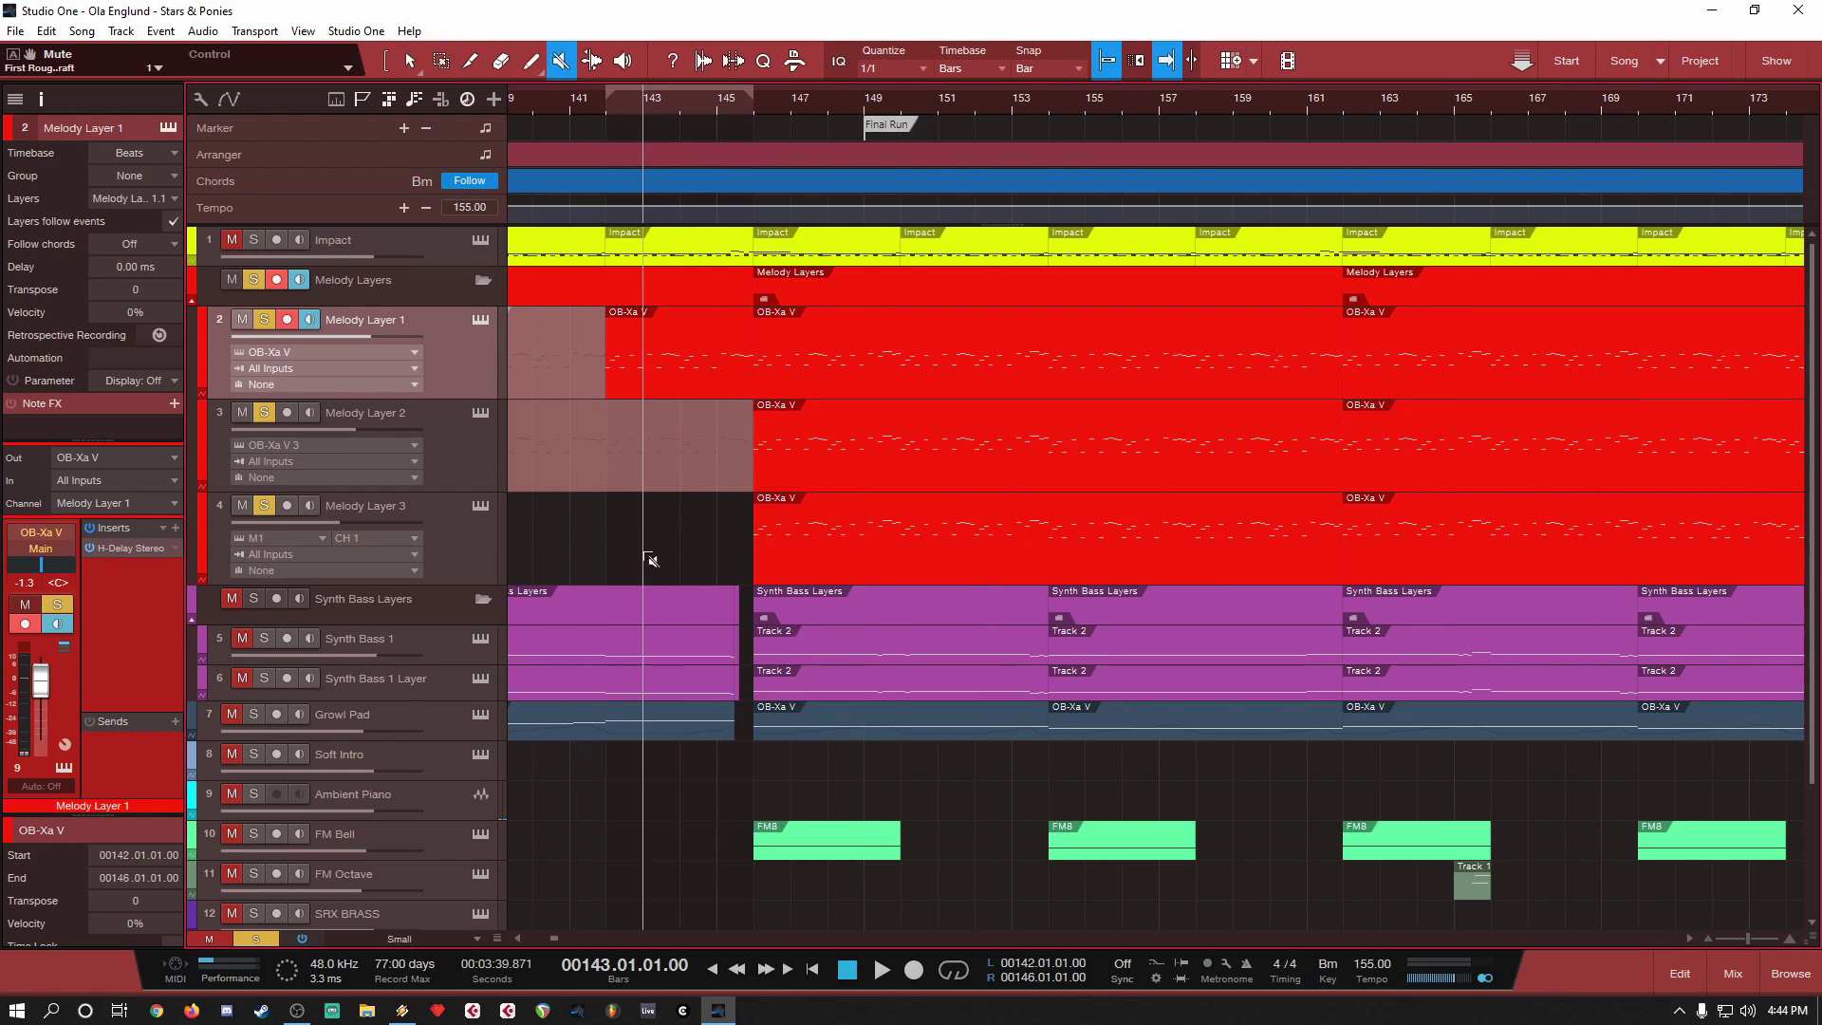
{"action": "right_click", "coordinate": [651, 560]}
{"action": "left_click", "coordinate": [713, 562]}
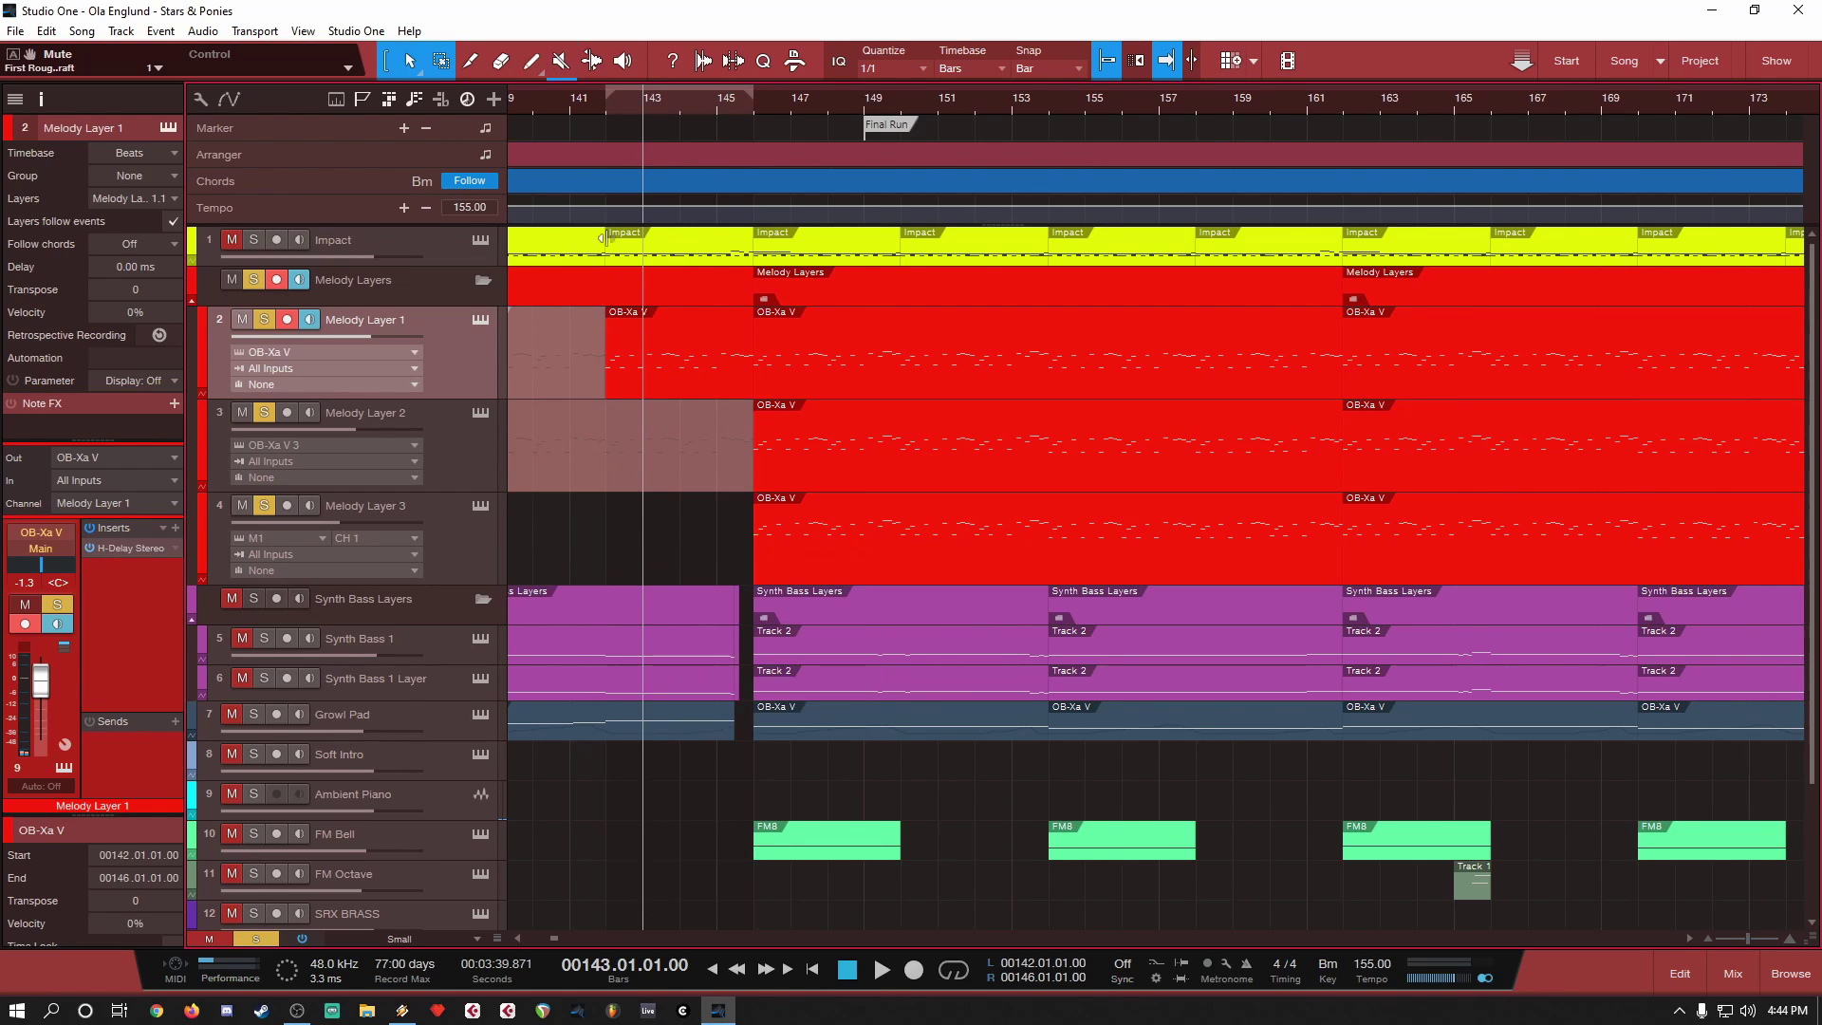
Step: Unmute the Melody Layer 2 event ending at bar 146 and play all three soloed layers from bar 142 to about bar 160
{"action": "left_click", "coordinate": [606, 104]}
{"action": "right_click", "coordinate": [649, 554]}
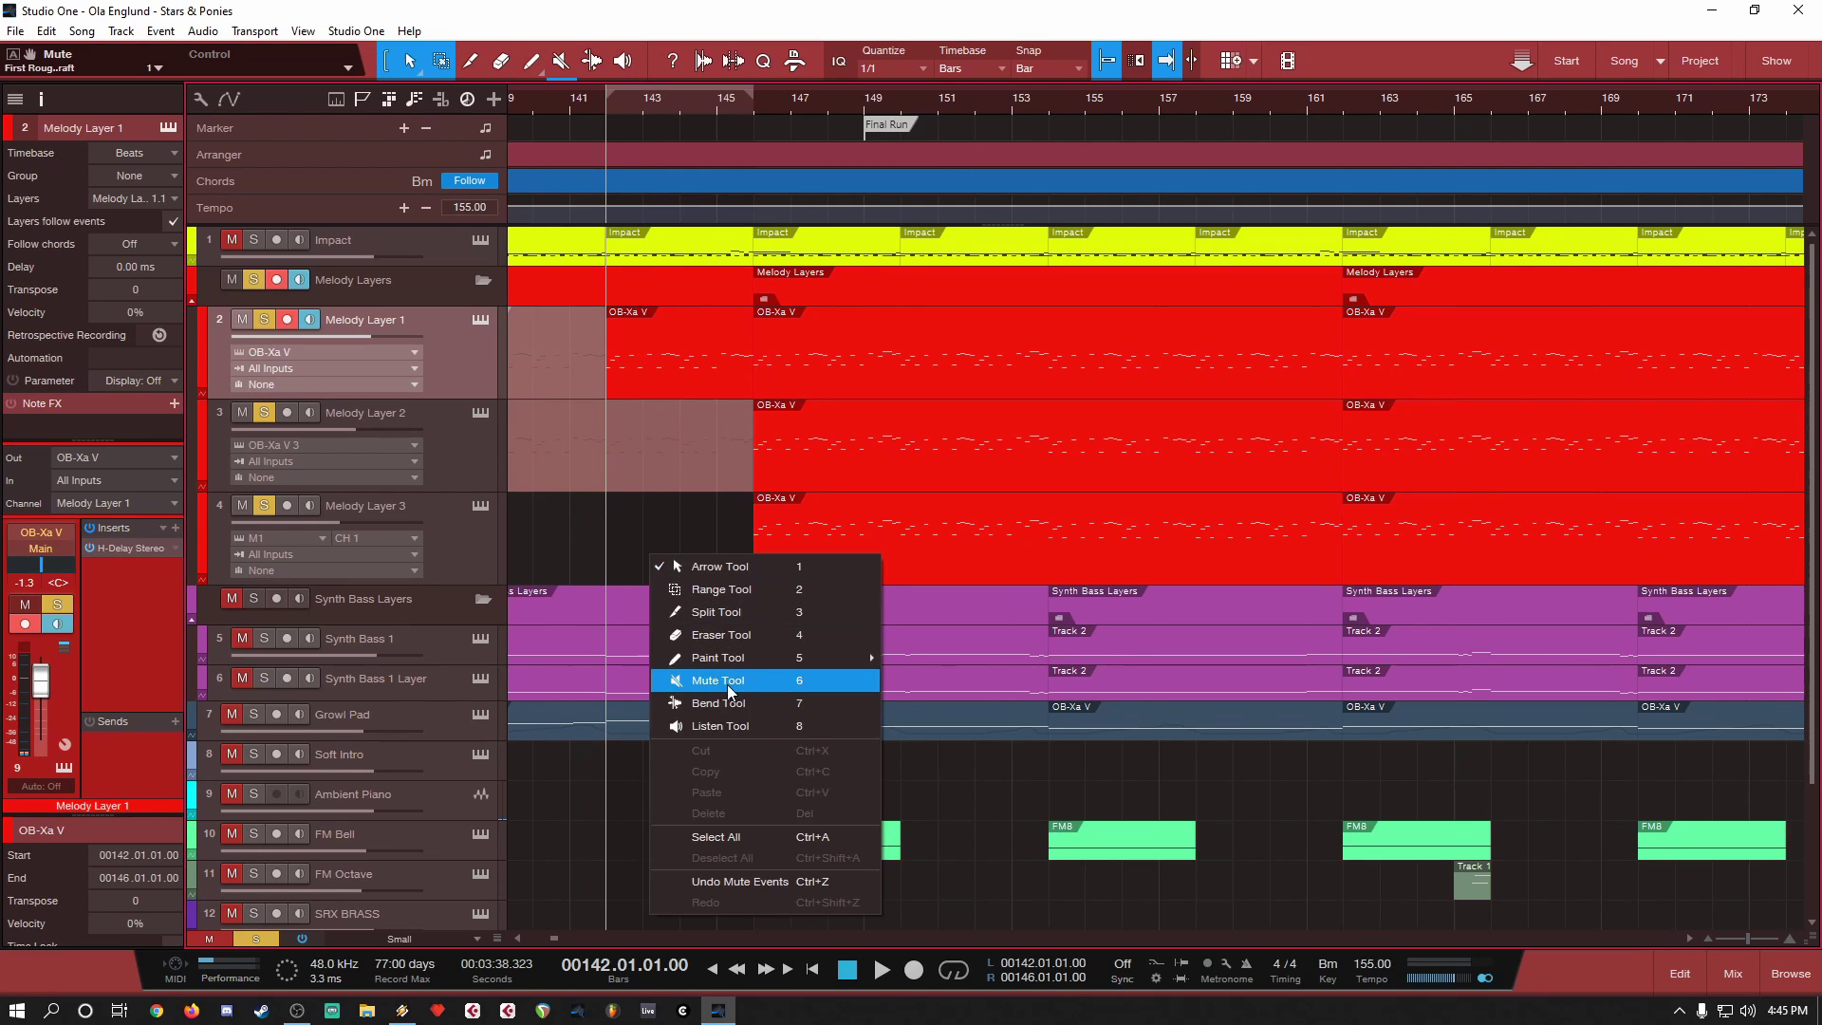
{"action": "left_click", "coordinate": [731, 691]}
{"action": "left_click", "coordinate": [692, 463]}
{"action": "right_click", "coordinate": [636, 525]}
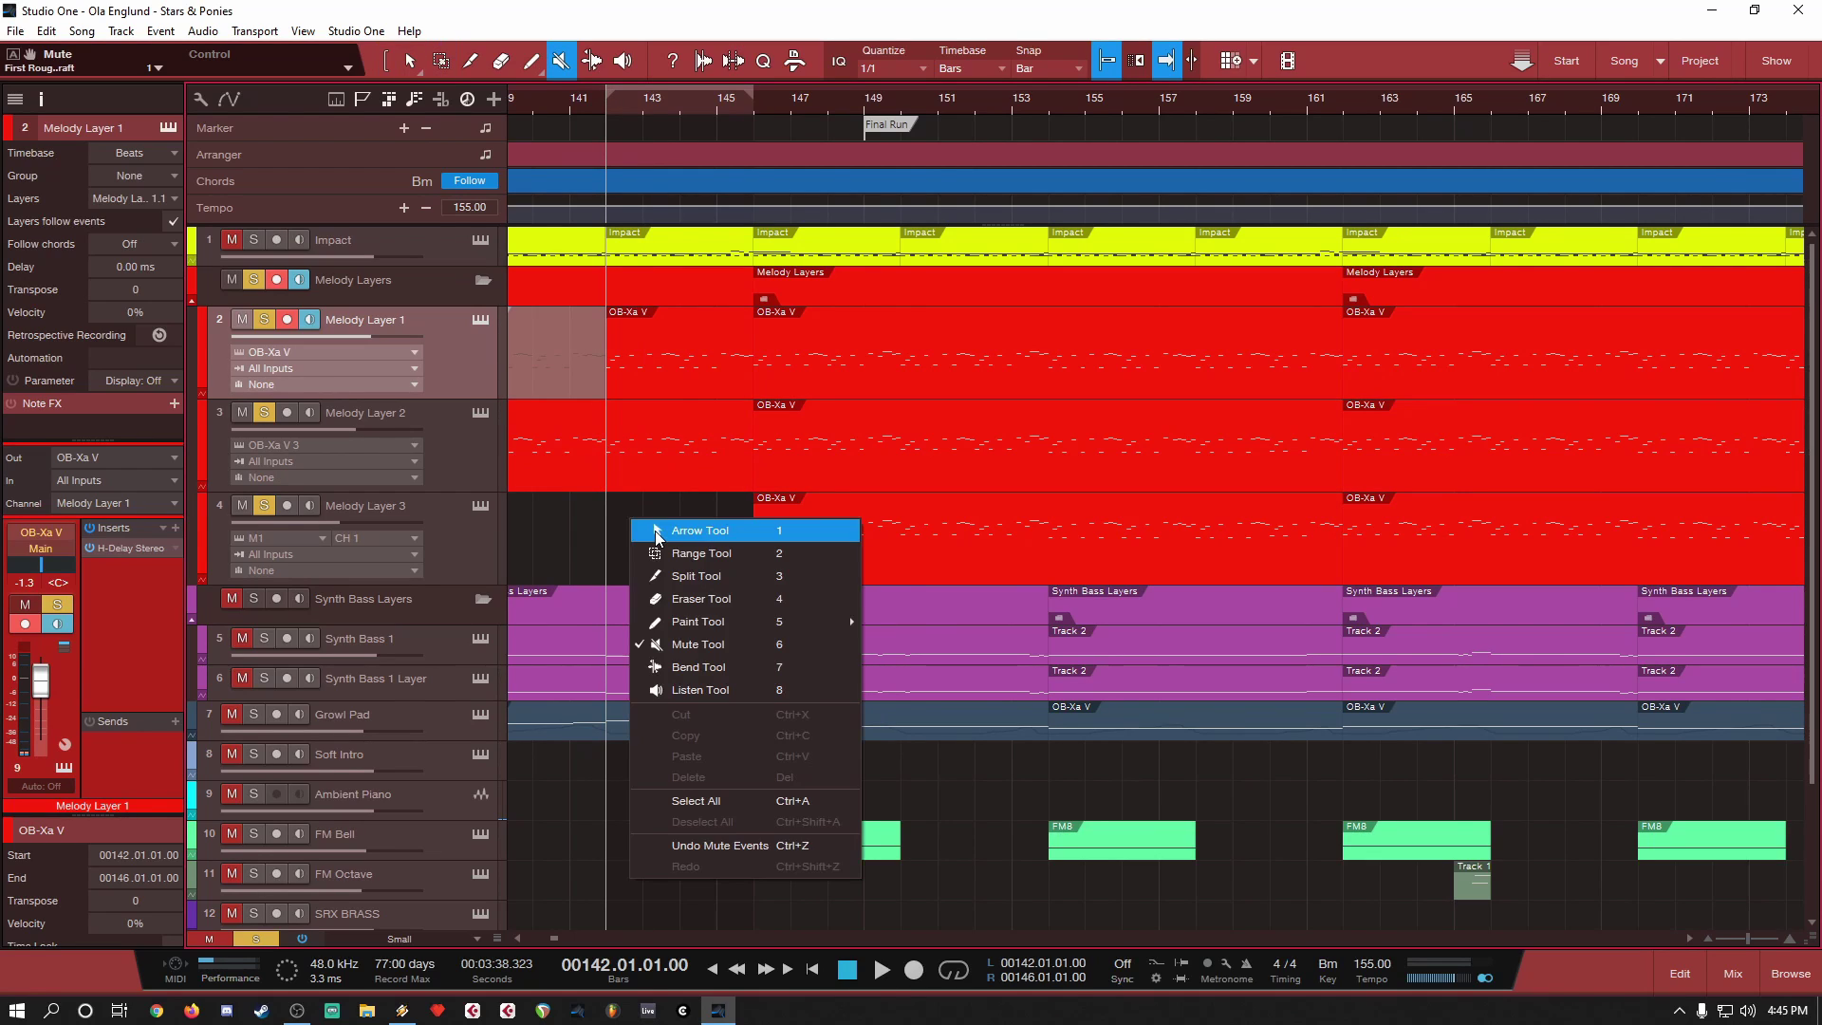
{"action": "left_click", "coordinate": [653, 532]}
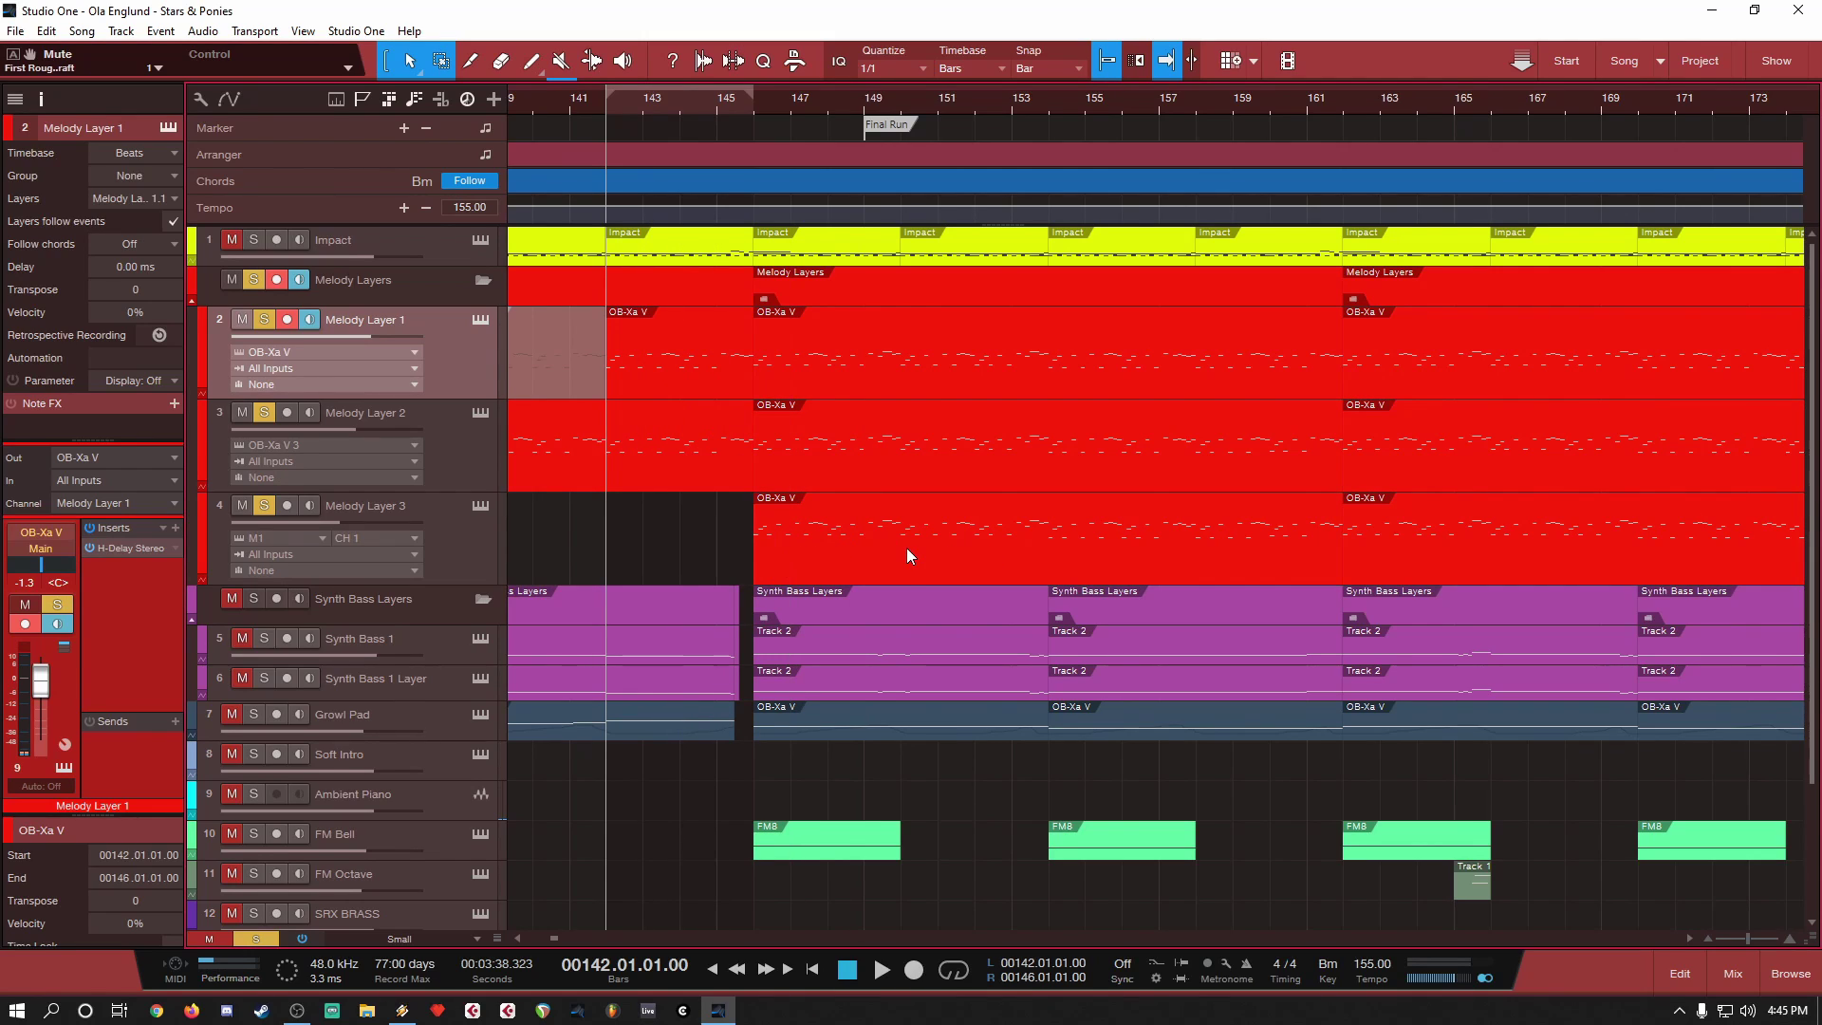
{"action": "key", "text": "space"}
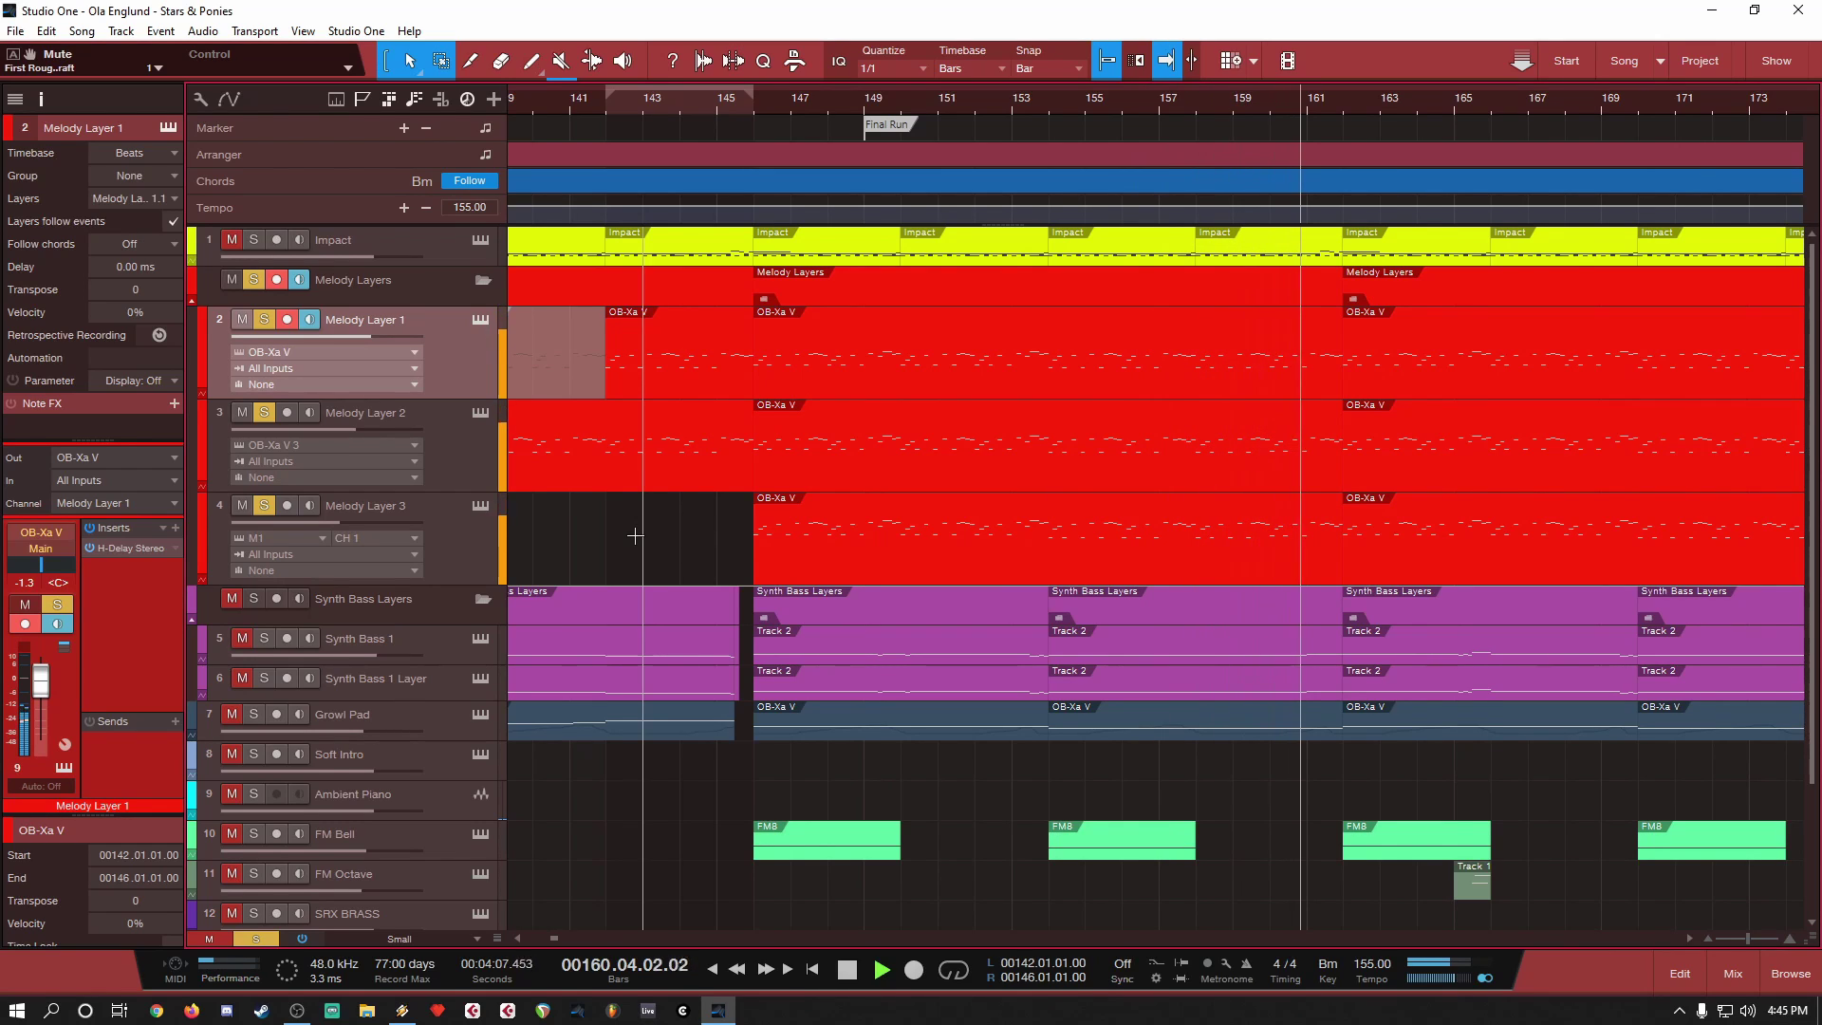
{"action": "key", "text": "space"}
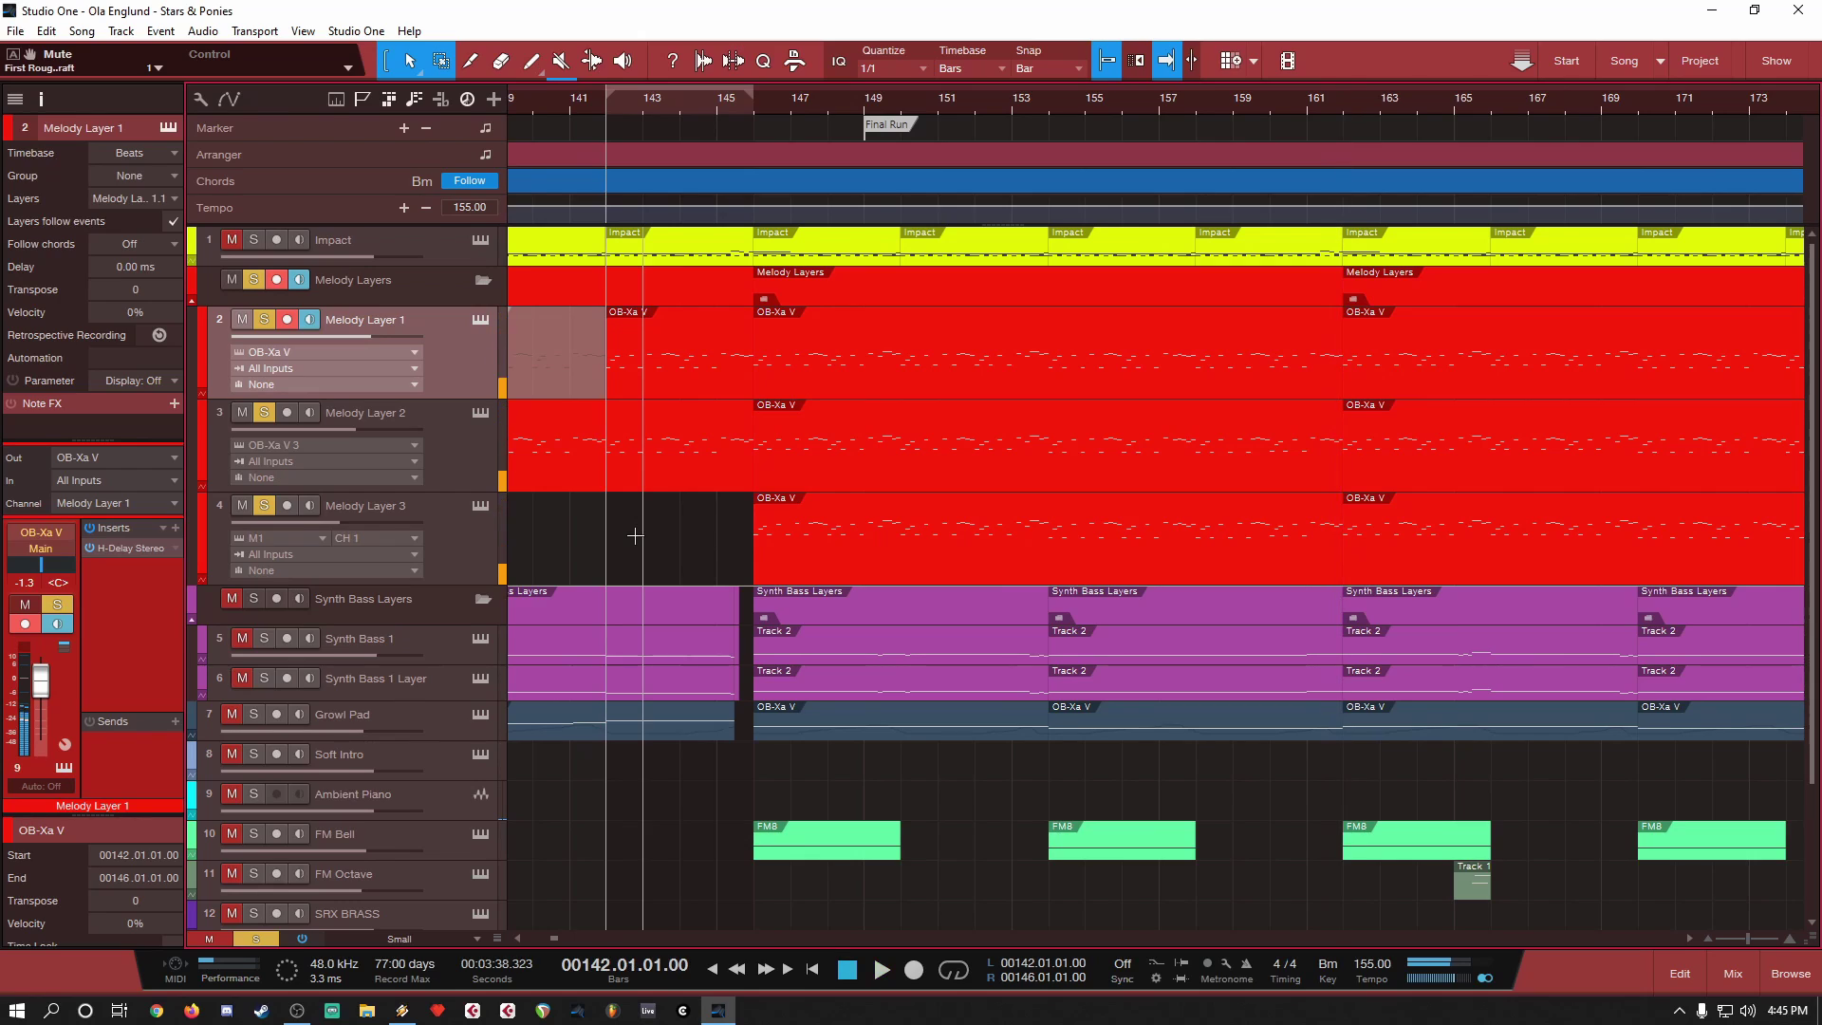
Step: Solo only Melody Layer 3 and play it from bar 146
{"action": "left_click", "coordinate": [262, 412]}
{"action": "left_click", "coordinate": [264, 320]}
{"action": "left_click", "coordinate": [468, 522]}
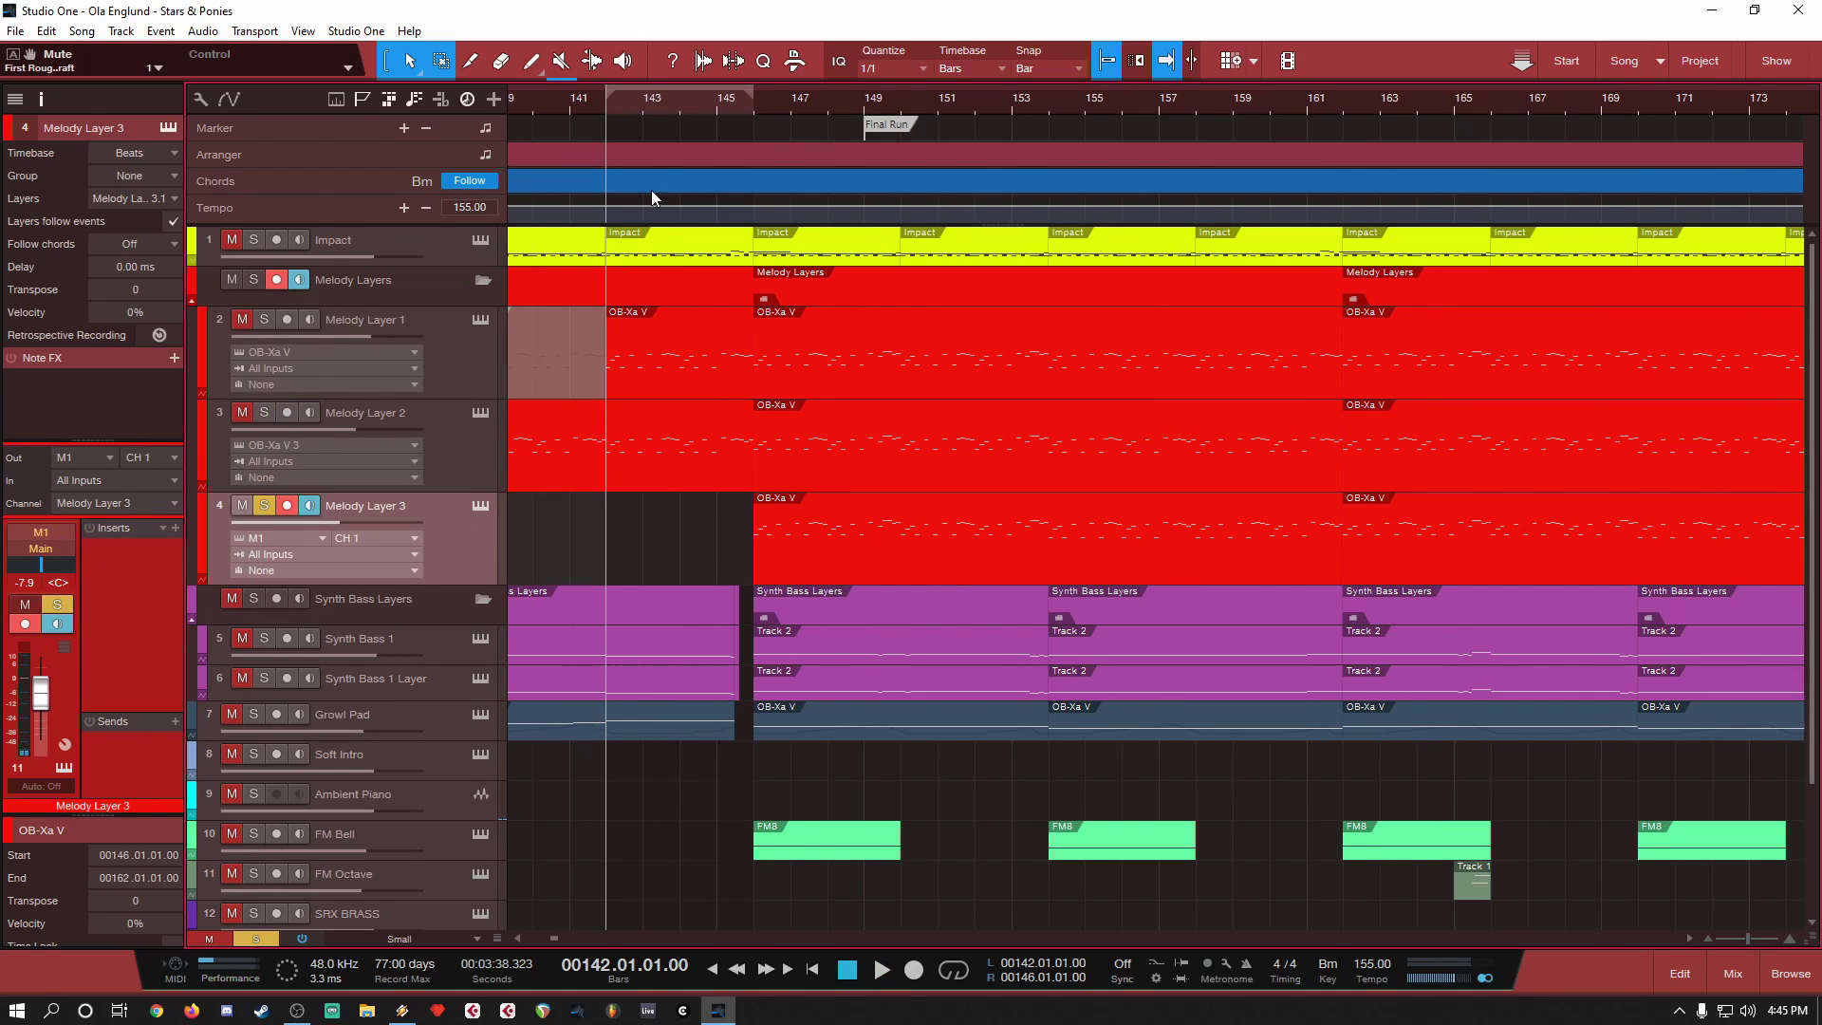
{"action": "left_click", "coordinate": [753, 106]}
{"action": "key", "text": "space"}
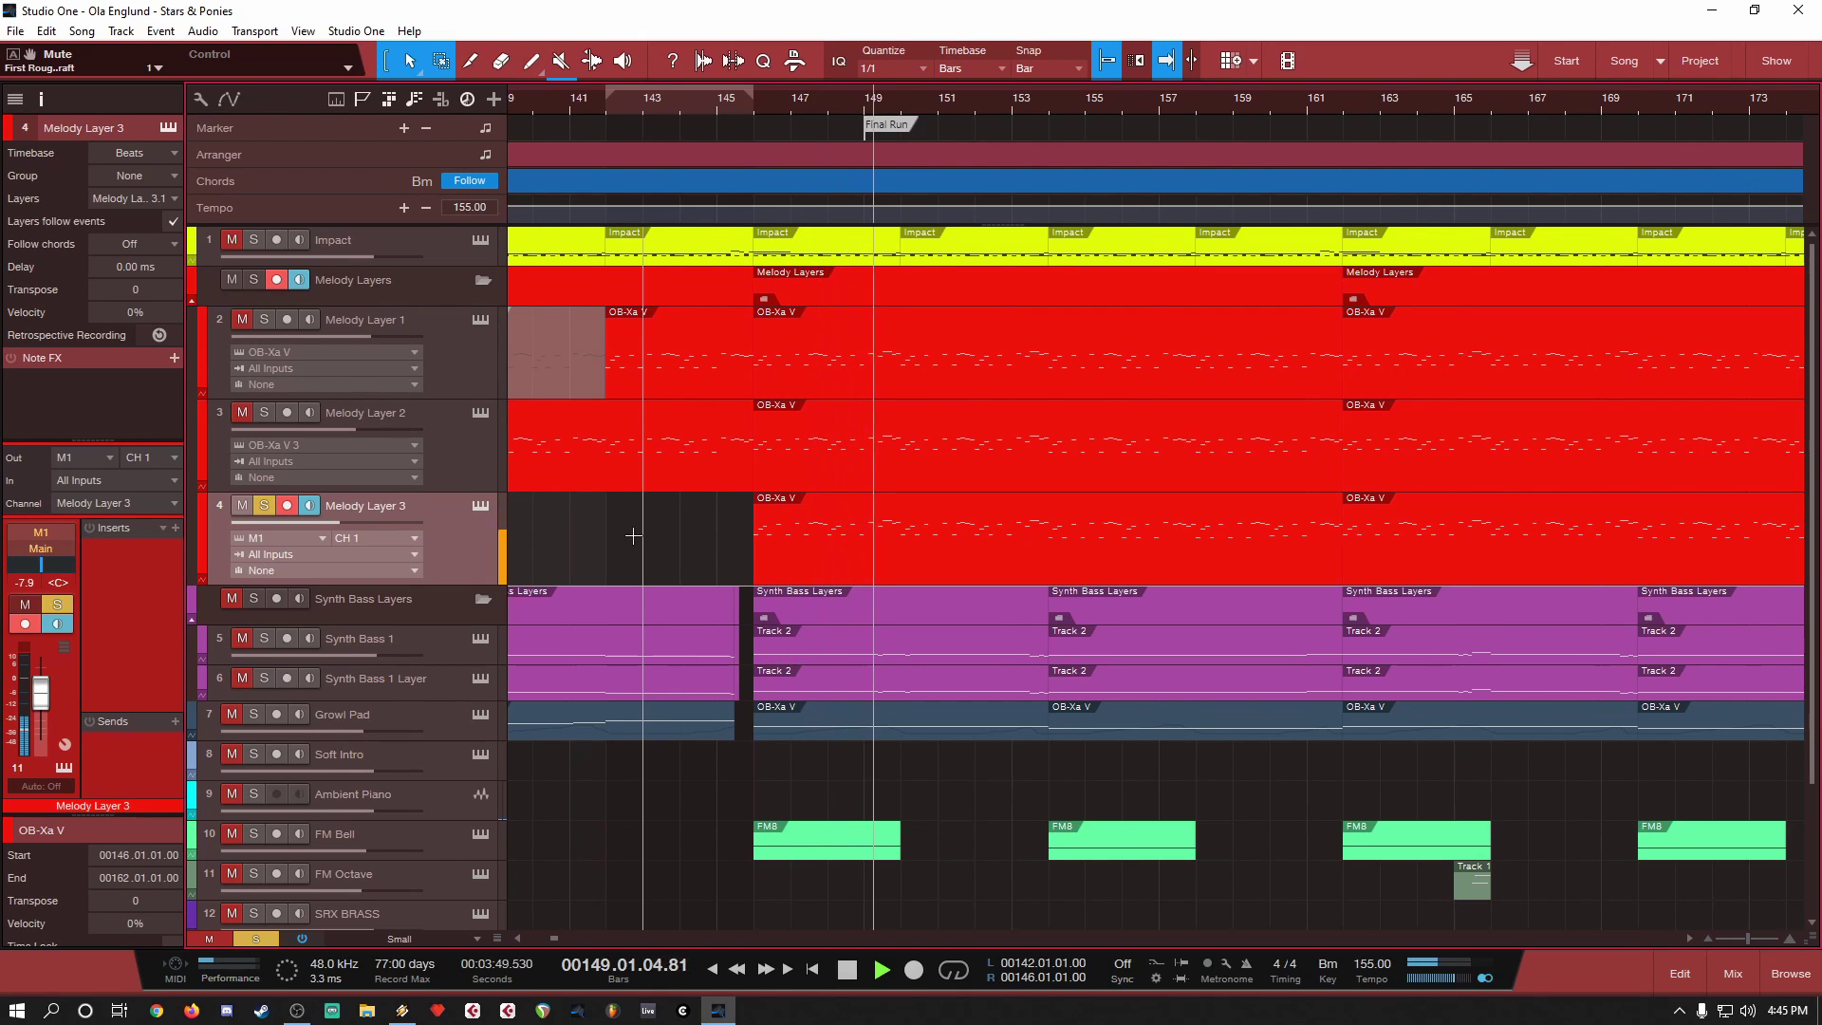
{"action": "key", "text": "space"}
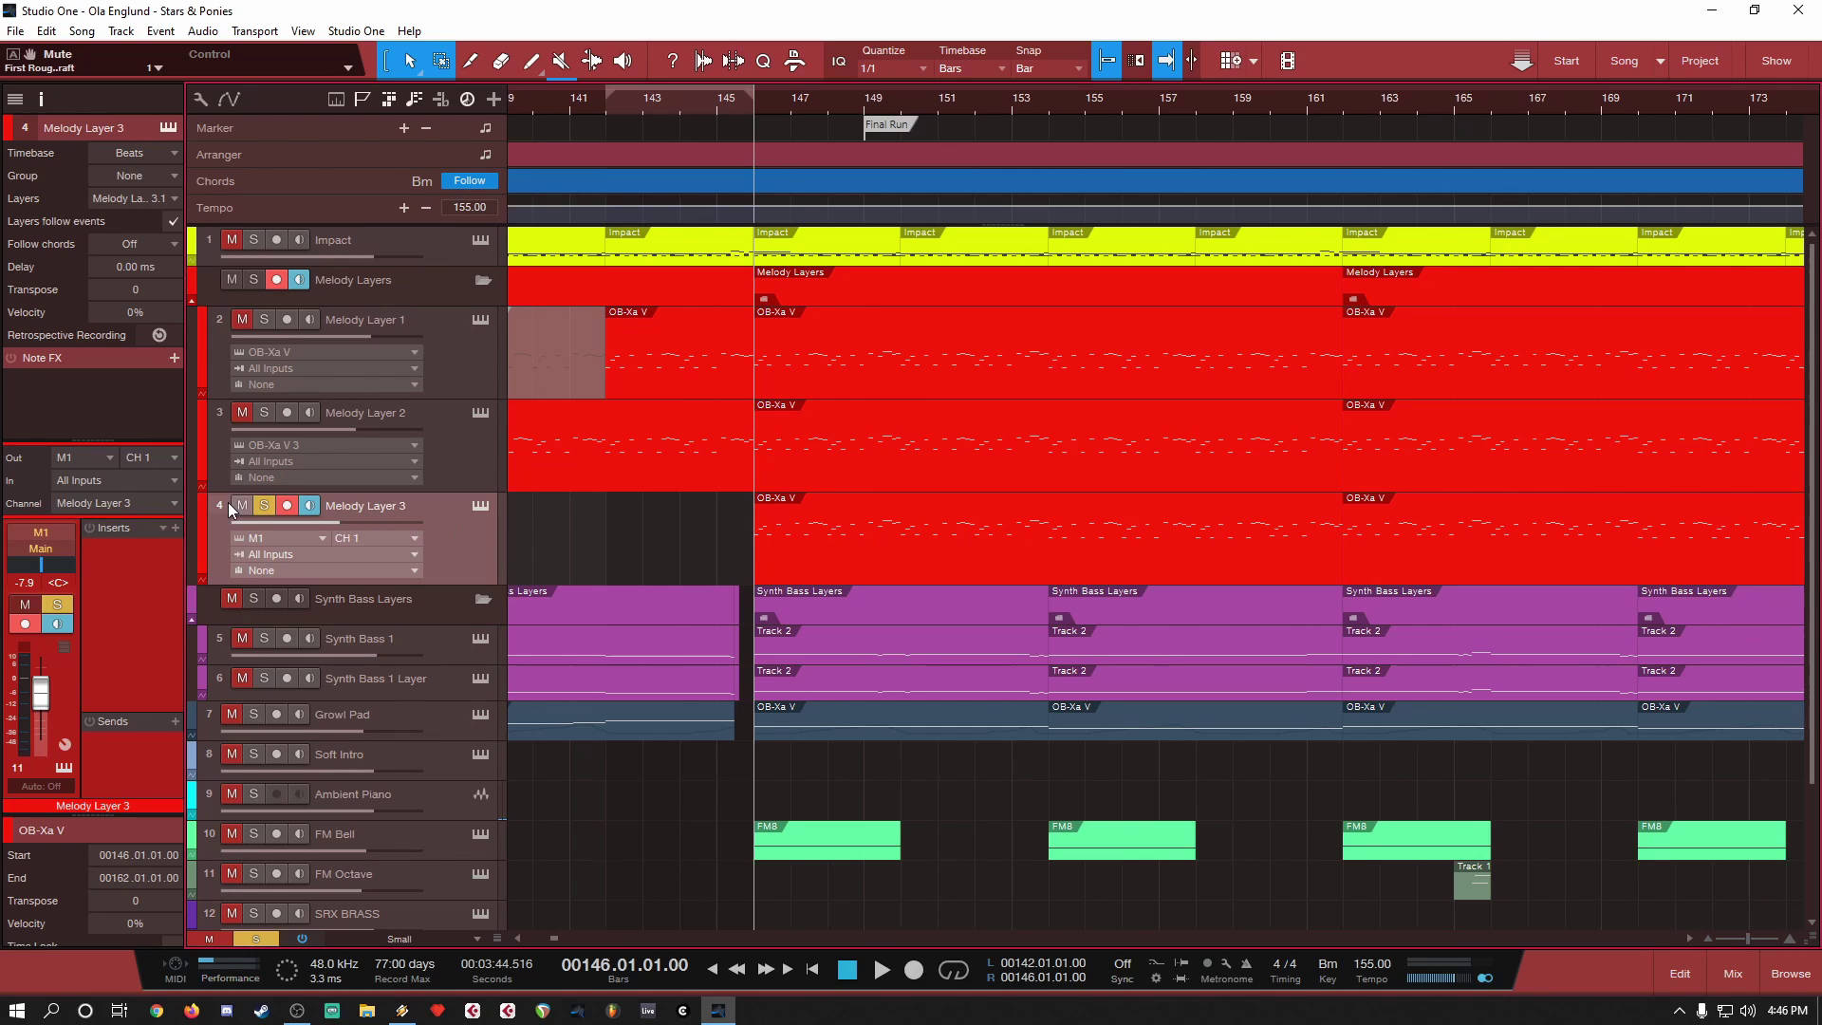
Step: Turn off the solo on Melody Layer 3 and collapse the Melody Layers folder
{"action": "left_click", "coordinate": [264, 504]}
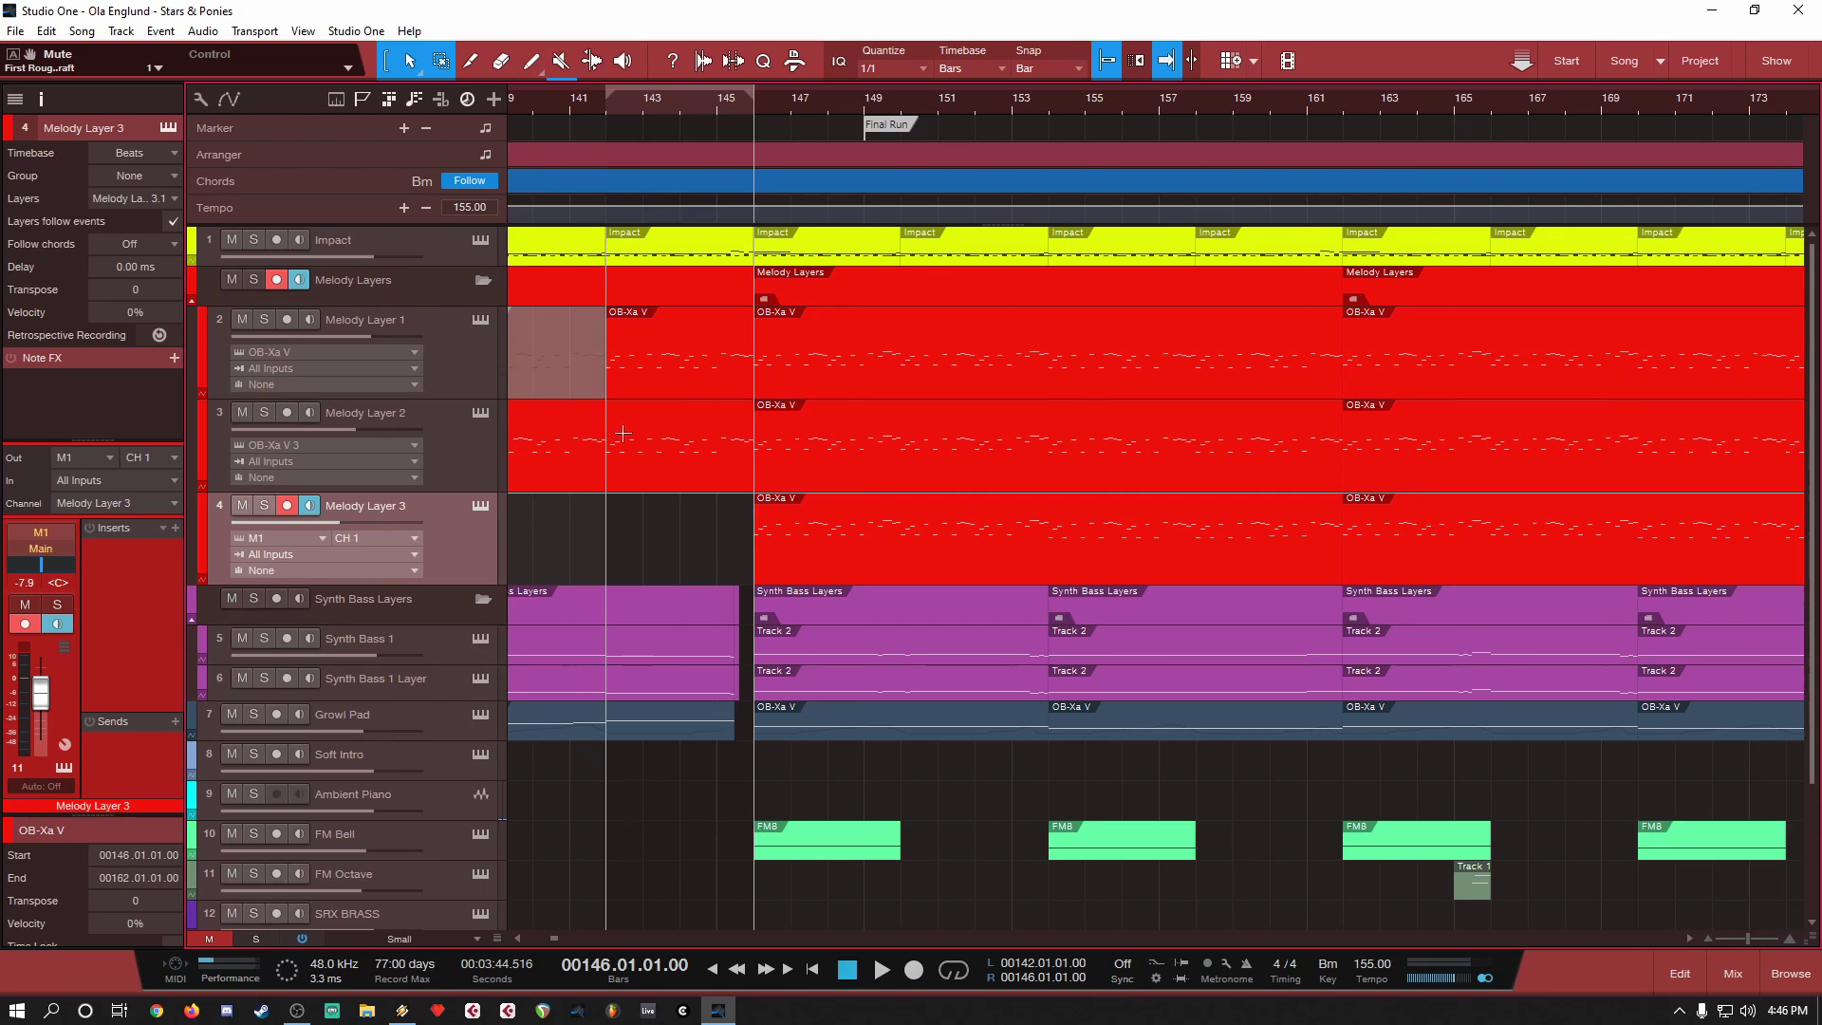
{"action": "key", "text": "w"}
{"action": "key", "text": "w"}
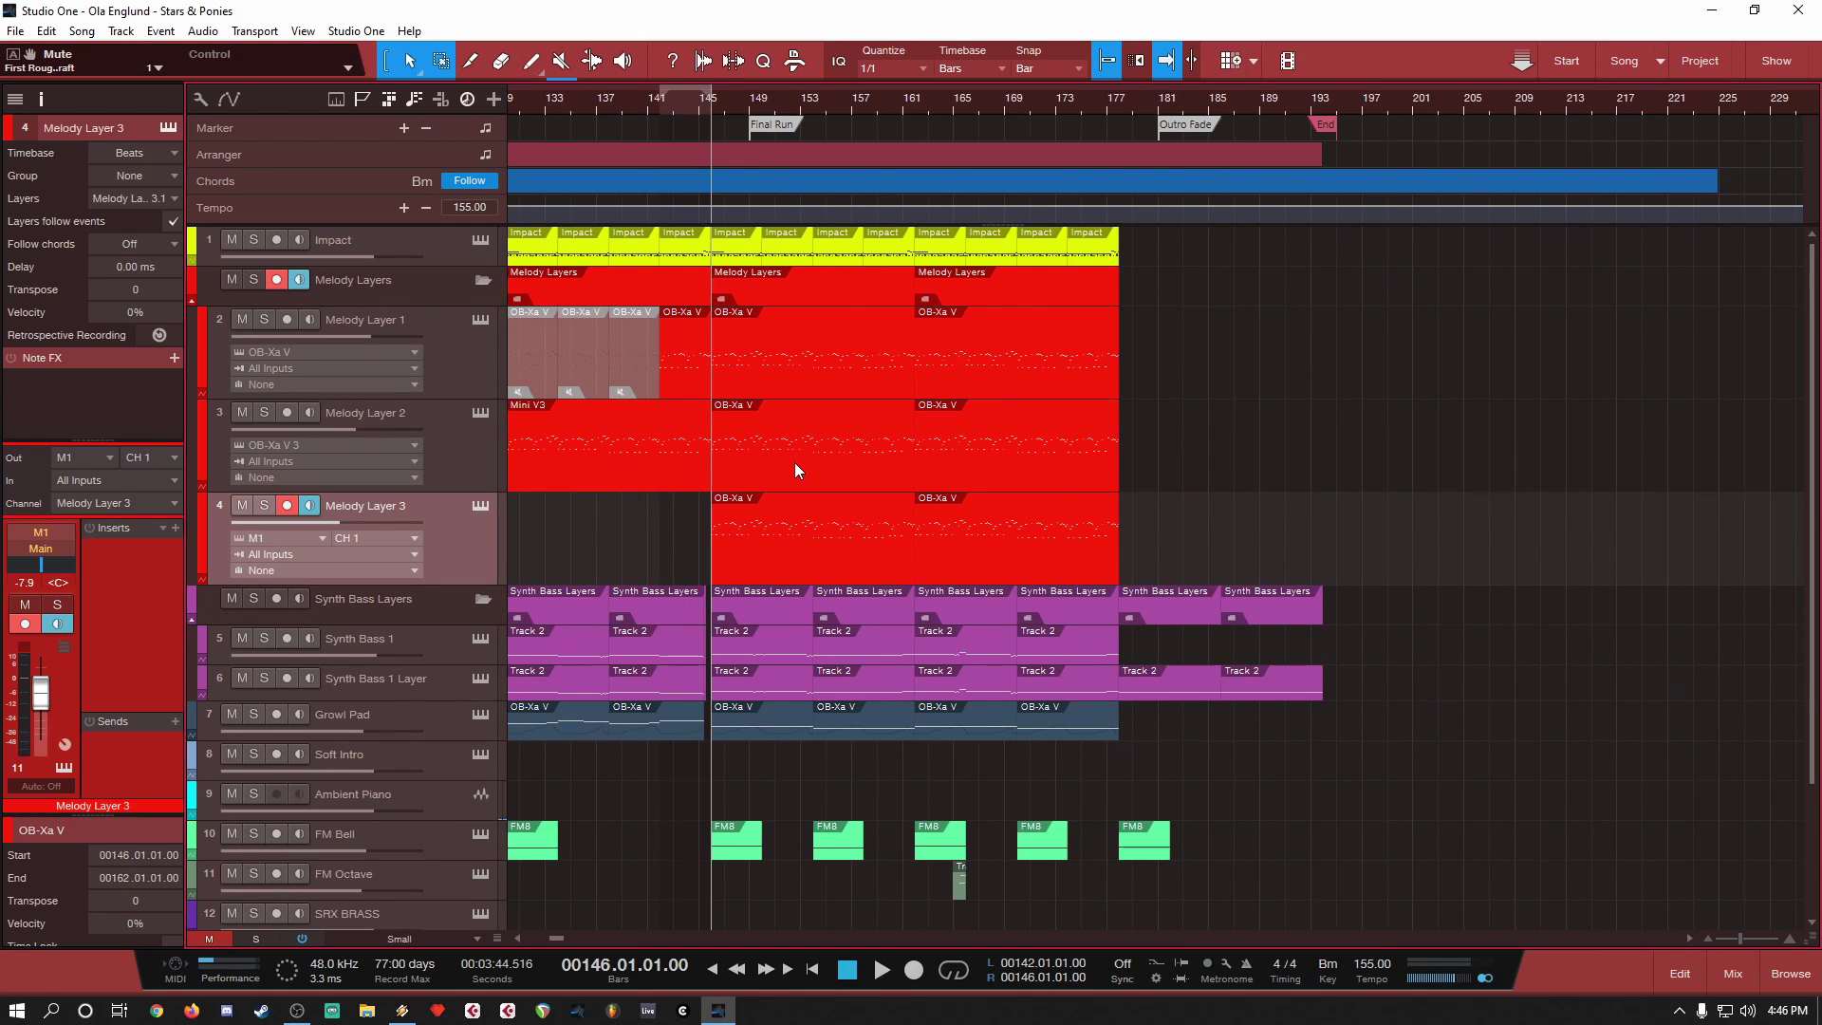
{"action": "left_click", "coordinate": [193, 301]}
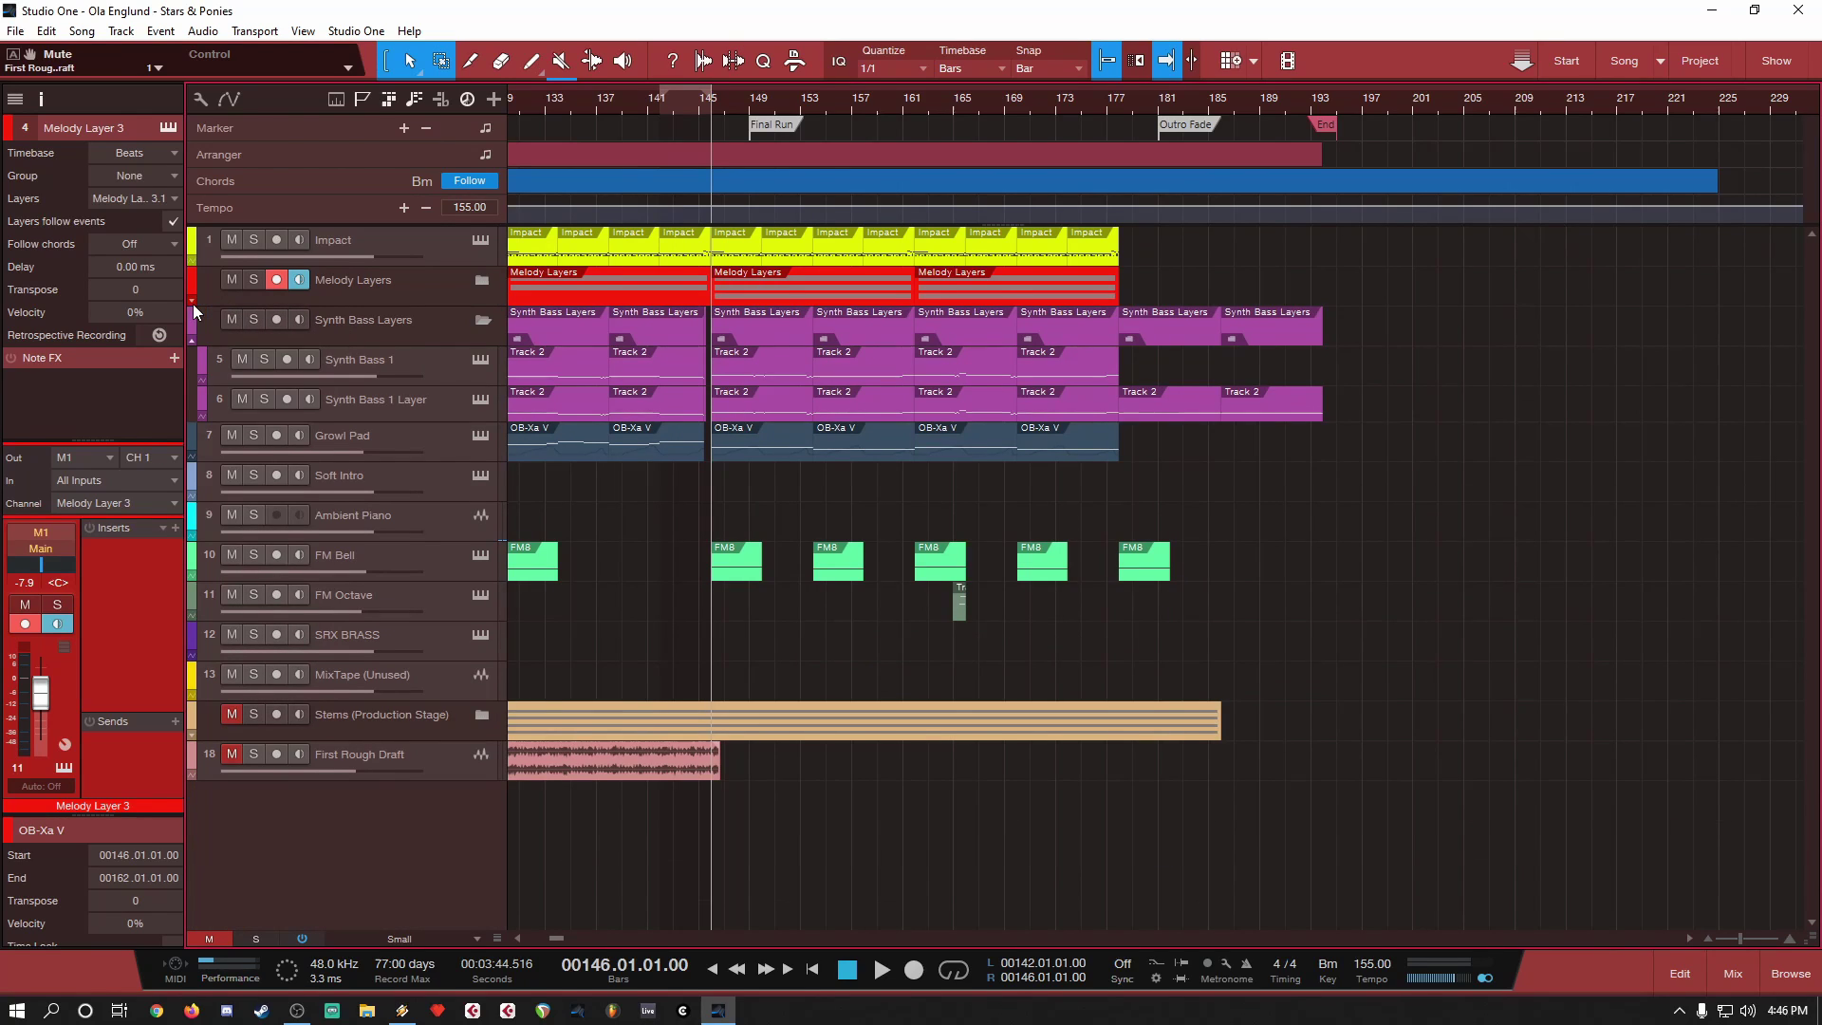
Step: Solo the Synth Bass Layers folder and set the playback position to bar 10, where its events begin
{"action": "left_click", "coordinate": [254, 323]}
{"action": "key", "text": "z"}
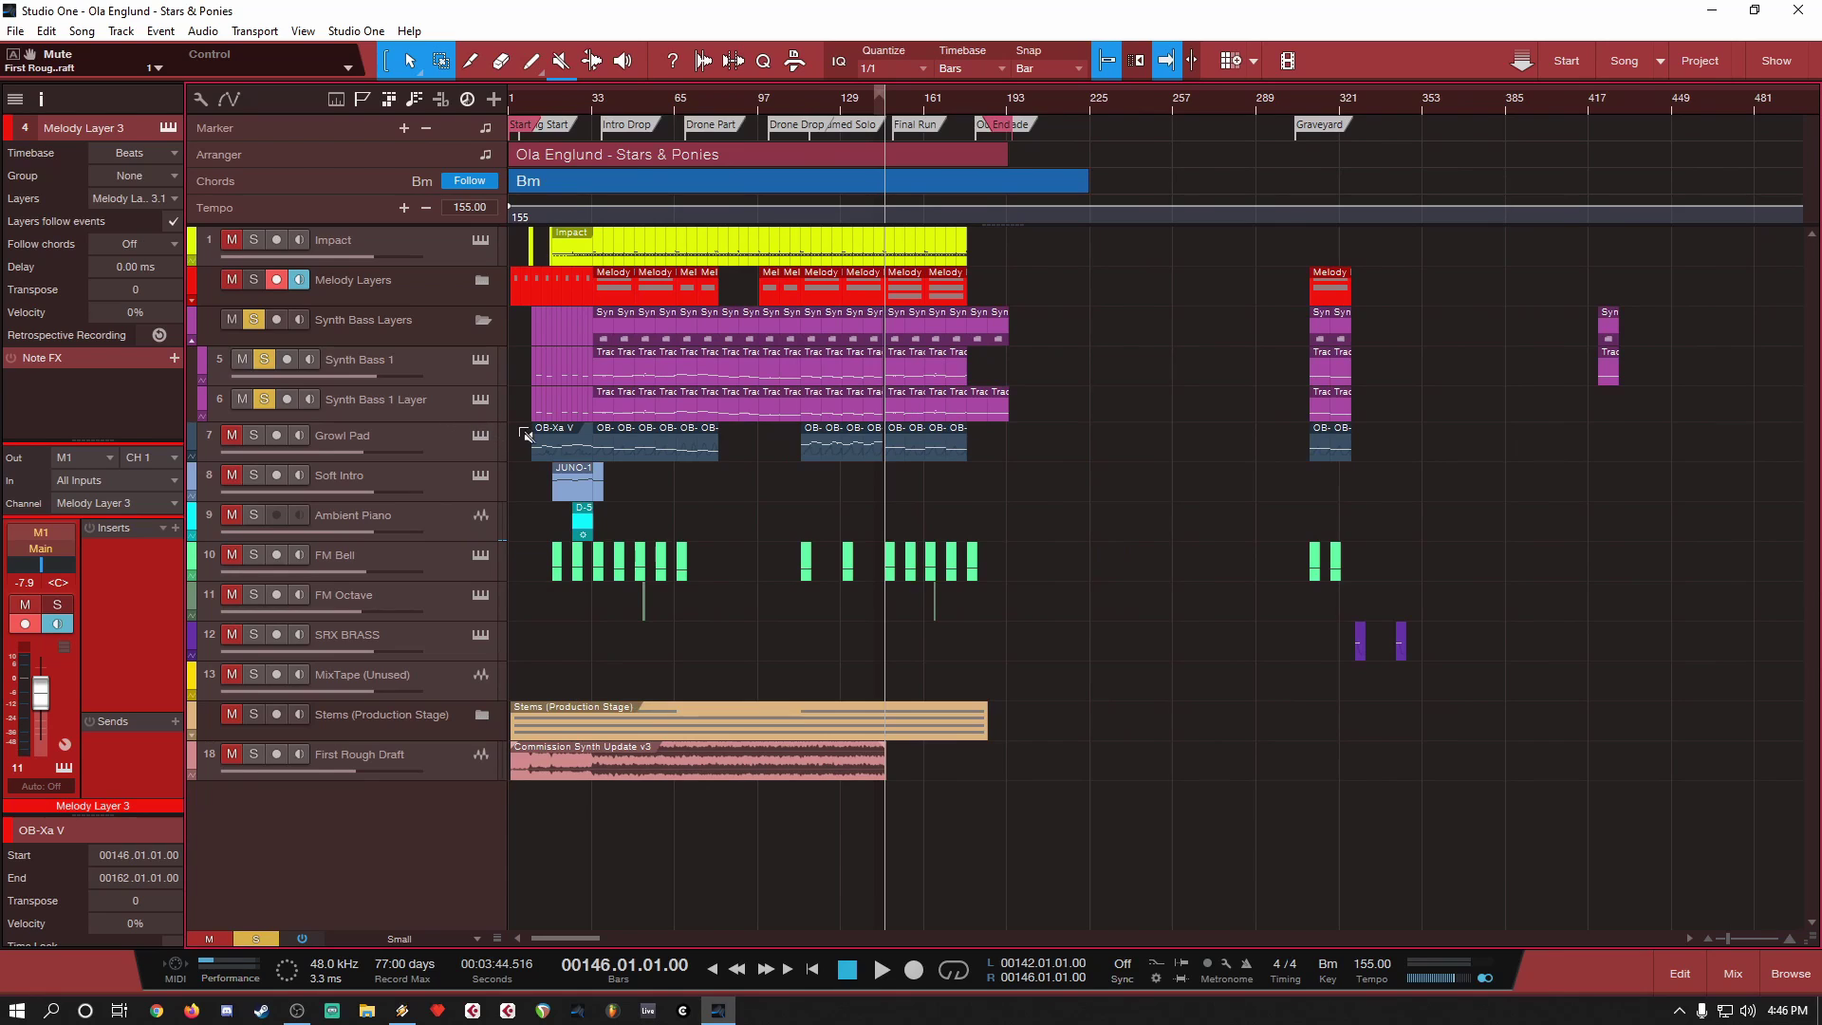
{"action": "scroll", "coordinate": [527, 432], "scroll_direction": "up", "scroll_amount": 10}
{"action": "right_click", "coordinate": [588, 418]}
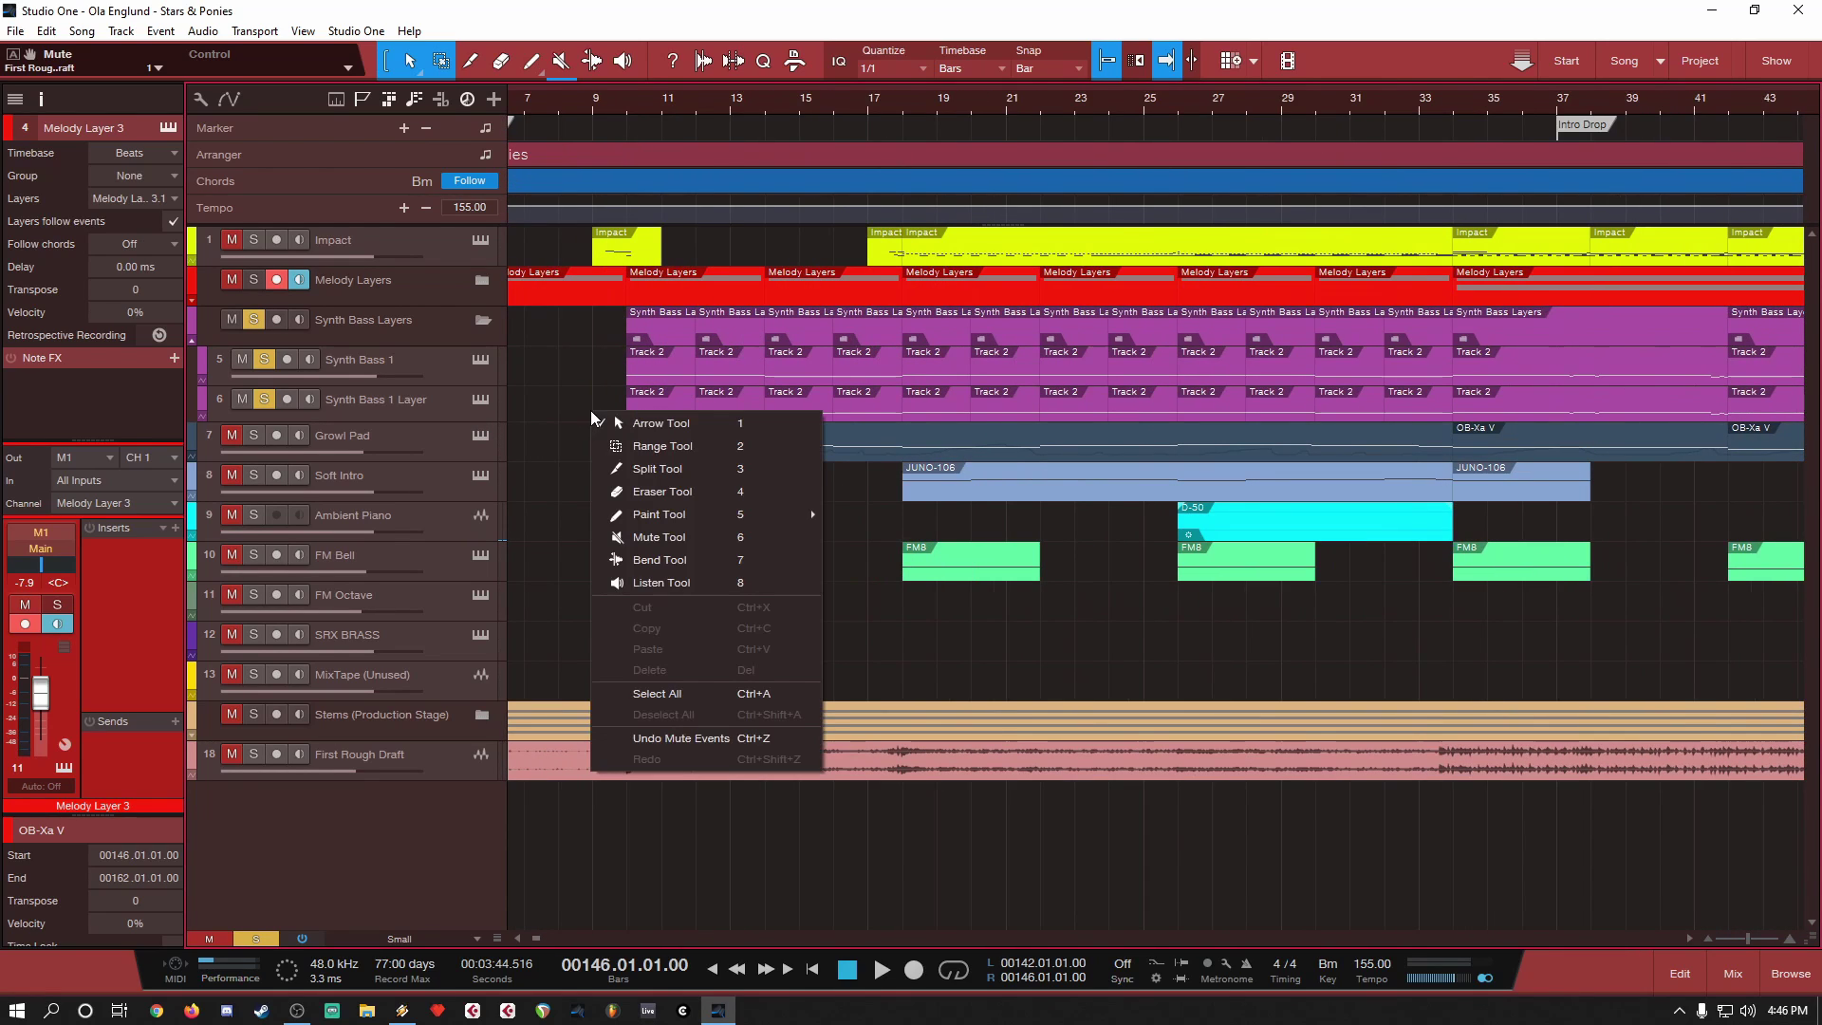
{"action": "left_click", "coordinate": [632, 201]}
{"action": "left_click", "coordinate": [625, 112]}
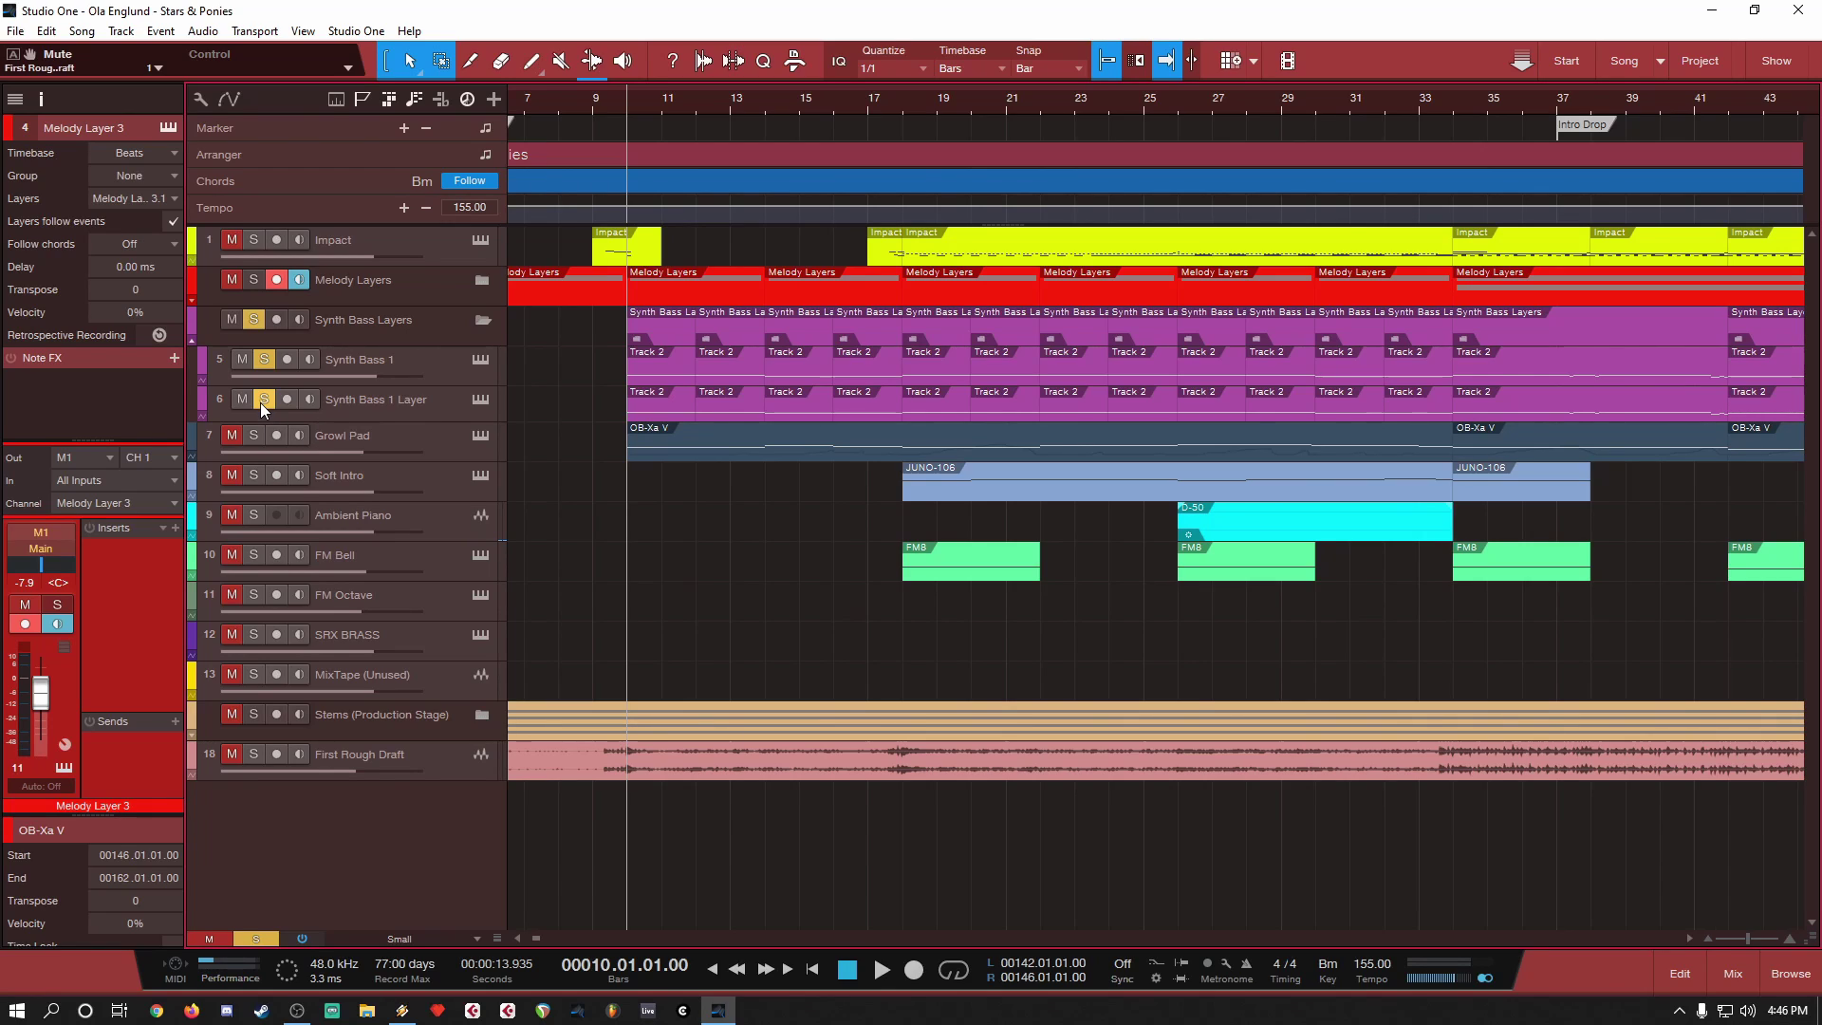
Step: Solo only Synth Bass 1 and play it from bar 10 to about bar 17
{"action": "left_click", "coordinate": [452, 377]}
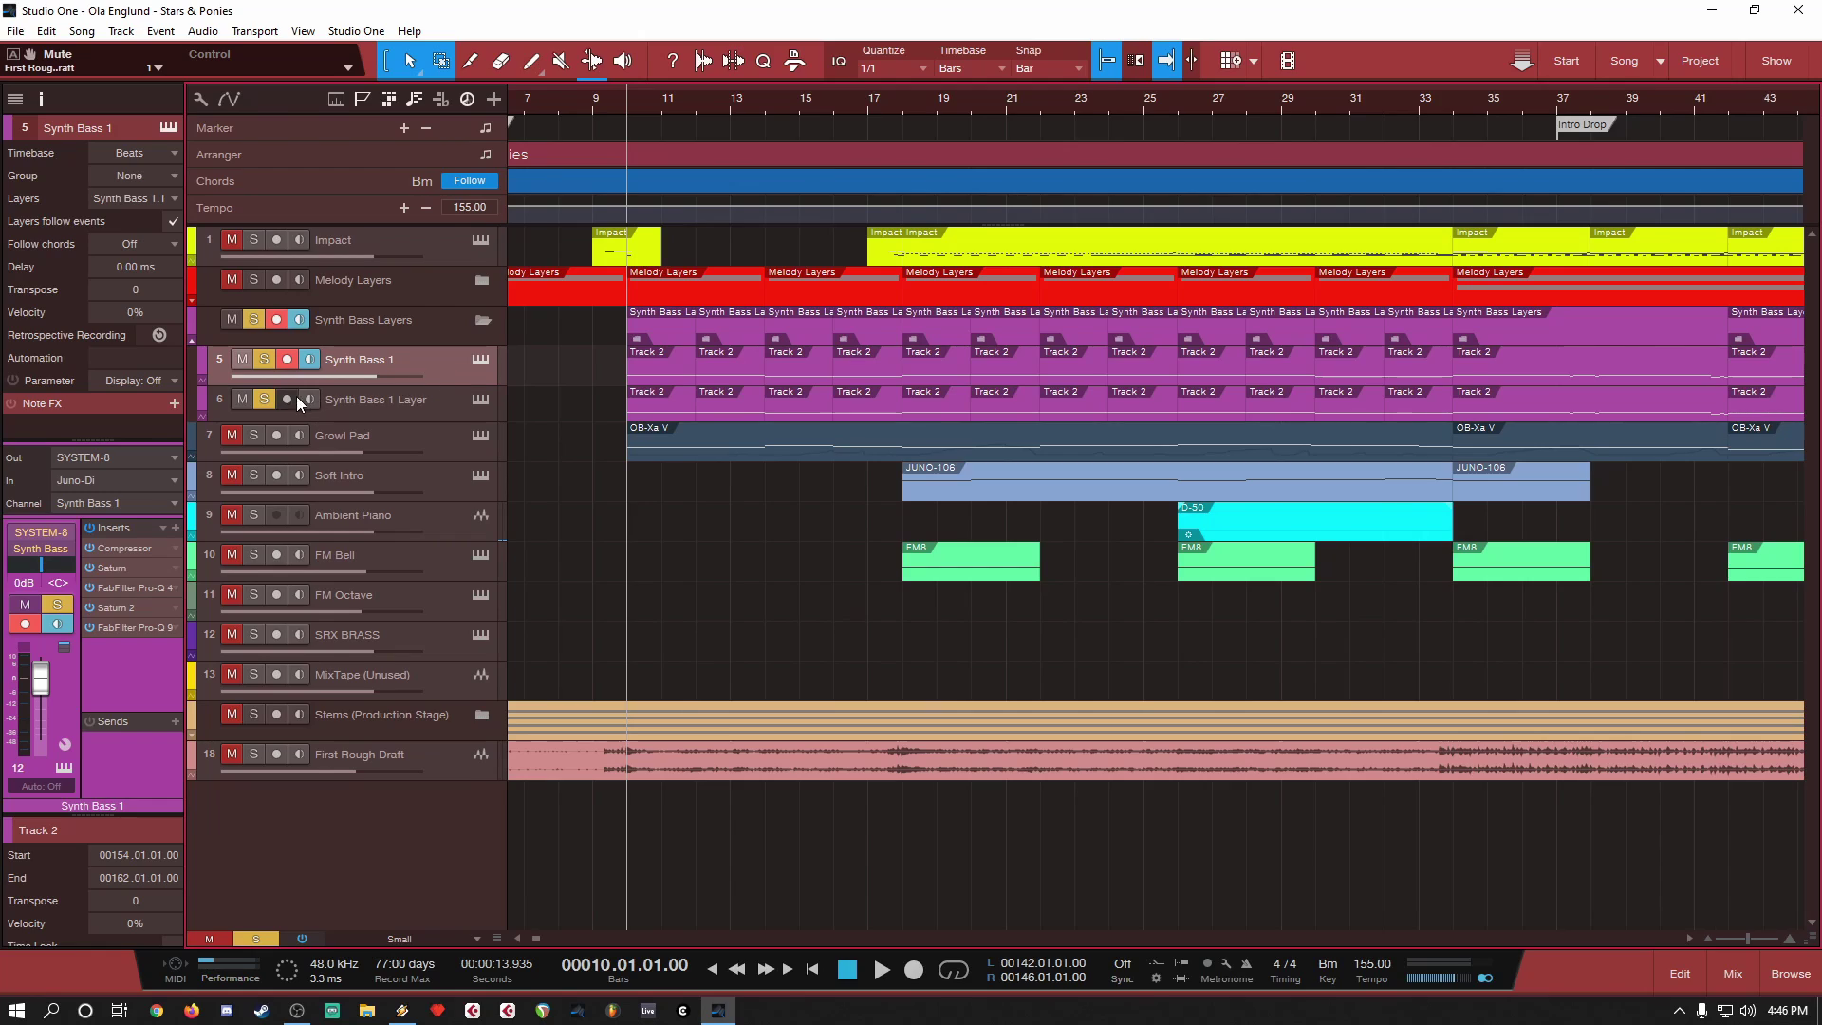
{"action": "left_click", "coordinate": [270, 400]}
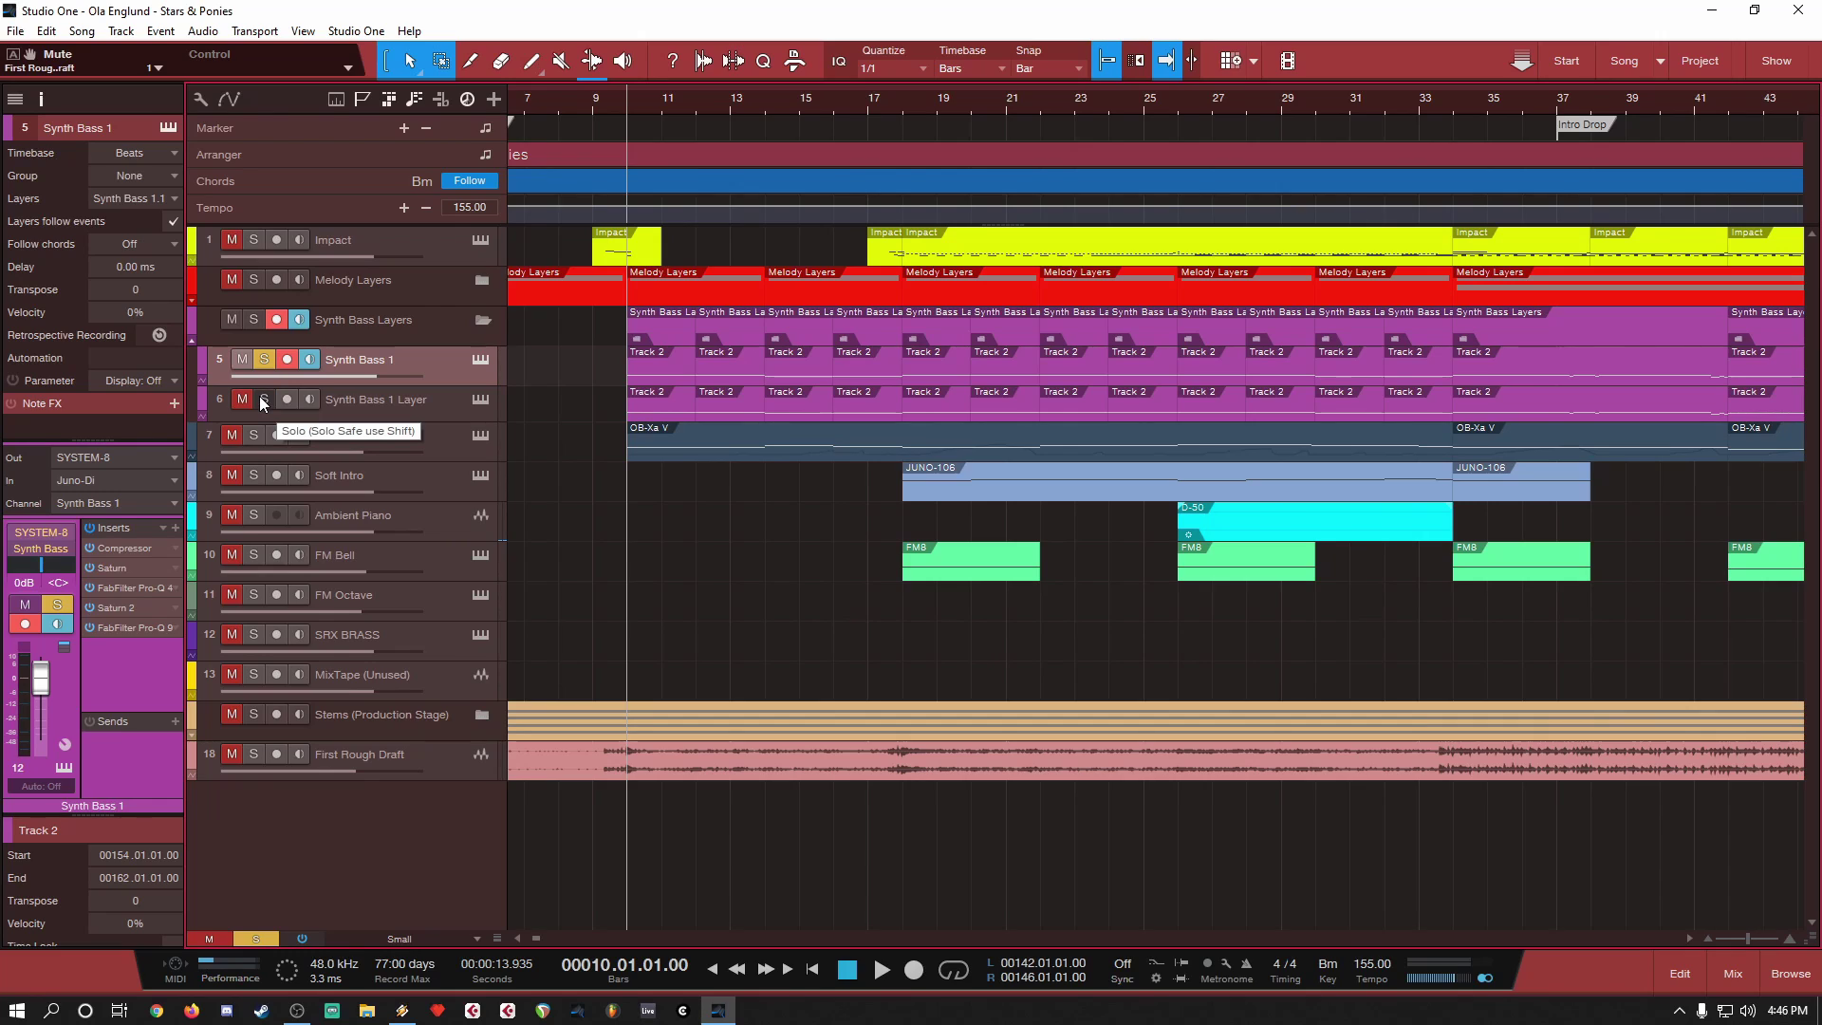
{"action": "key", "text": "space"}
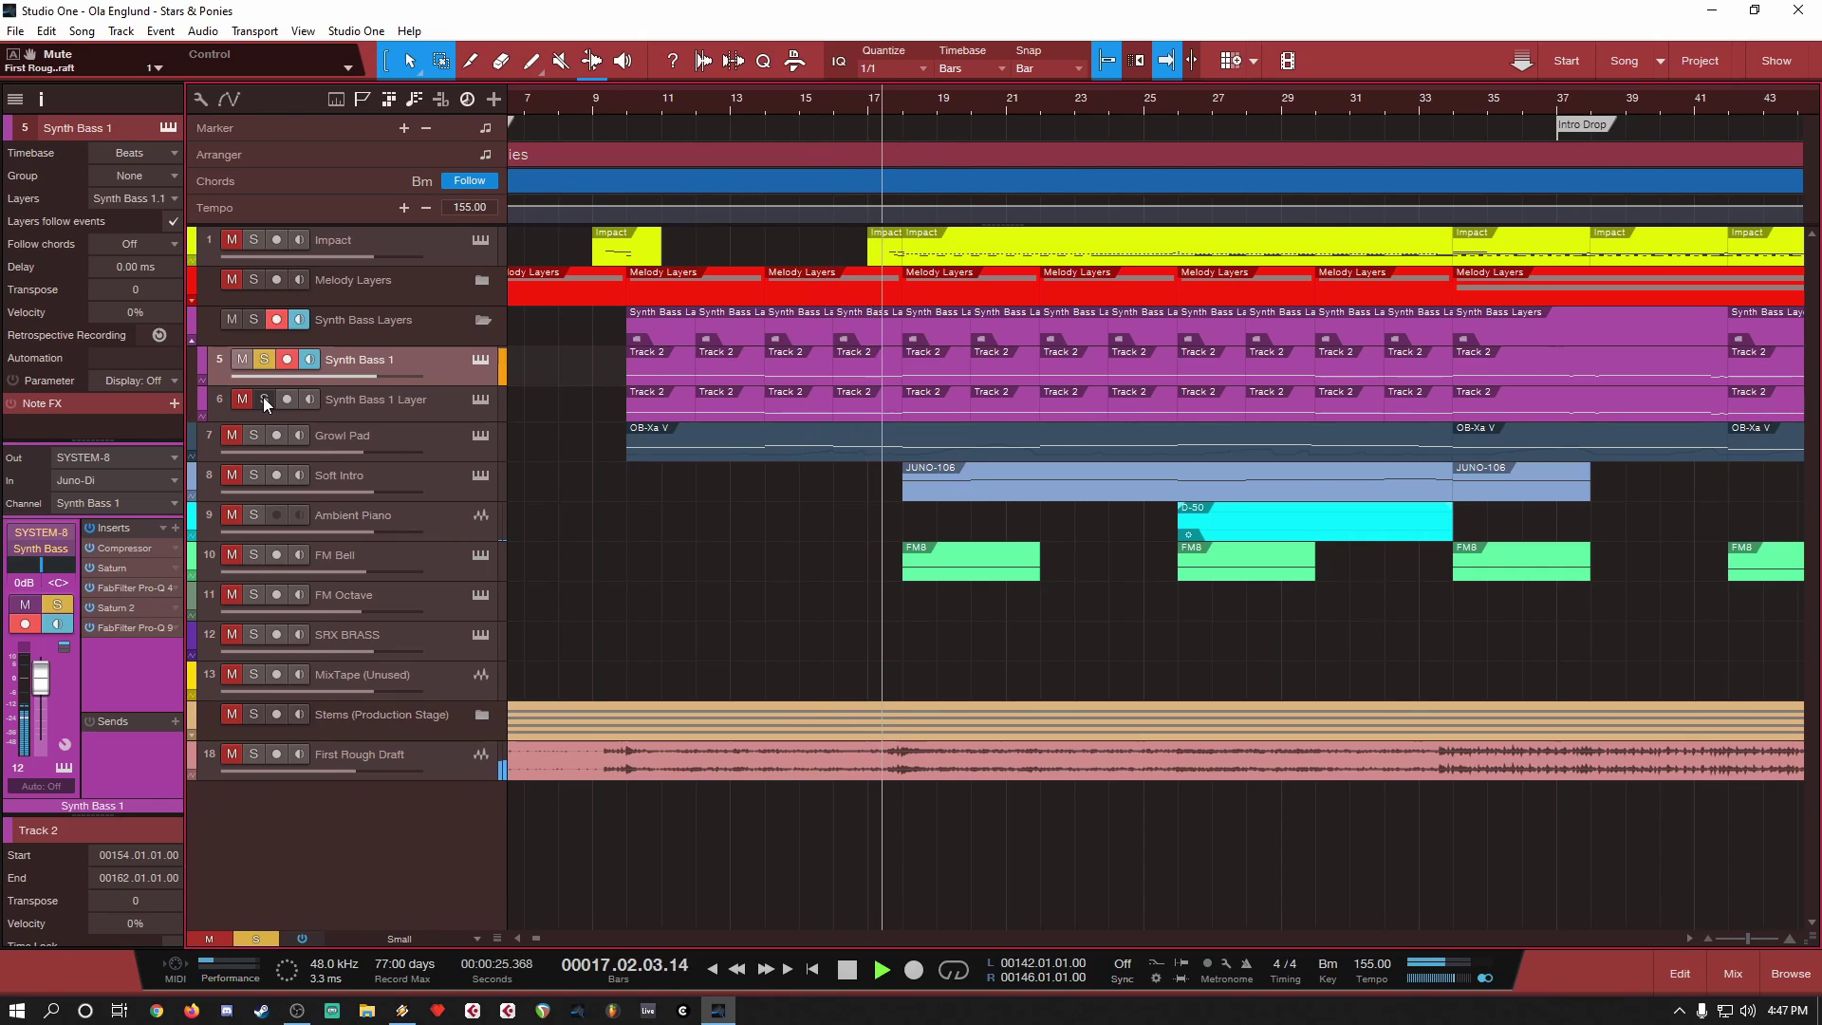
{"action": "key", "text": "space"}
Step: Switch the solo to Synth Bass 1 Layer alone and play it from bar 10 to about bar 16
{"action": "left_click", "coordinate": [263, 397]}
{"action": "left_click", "coordinate": [265, 367]}
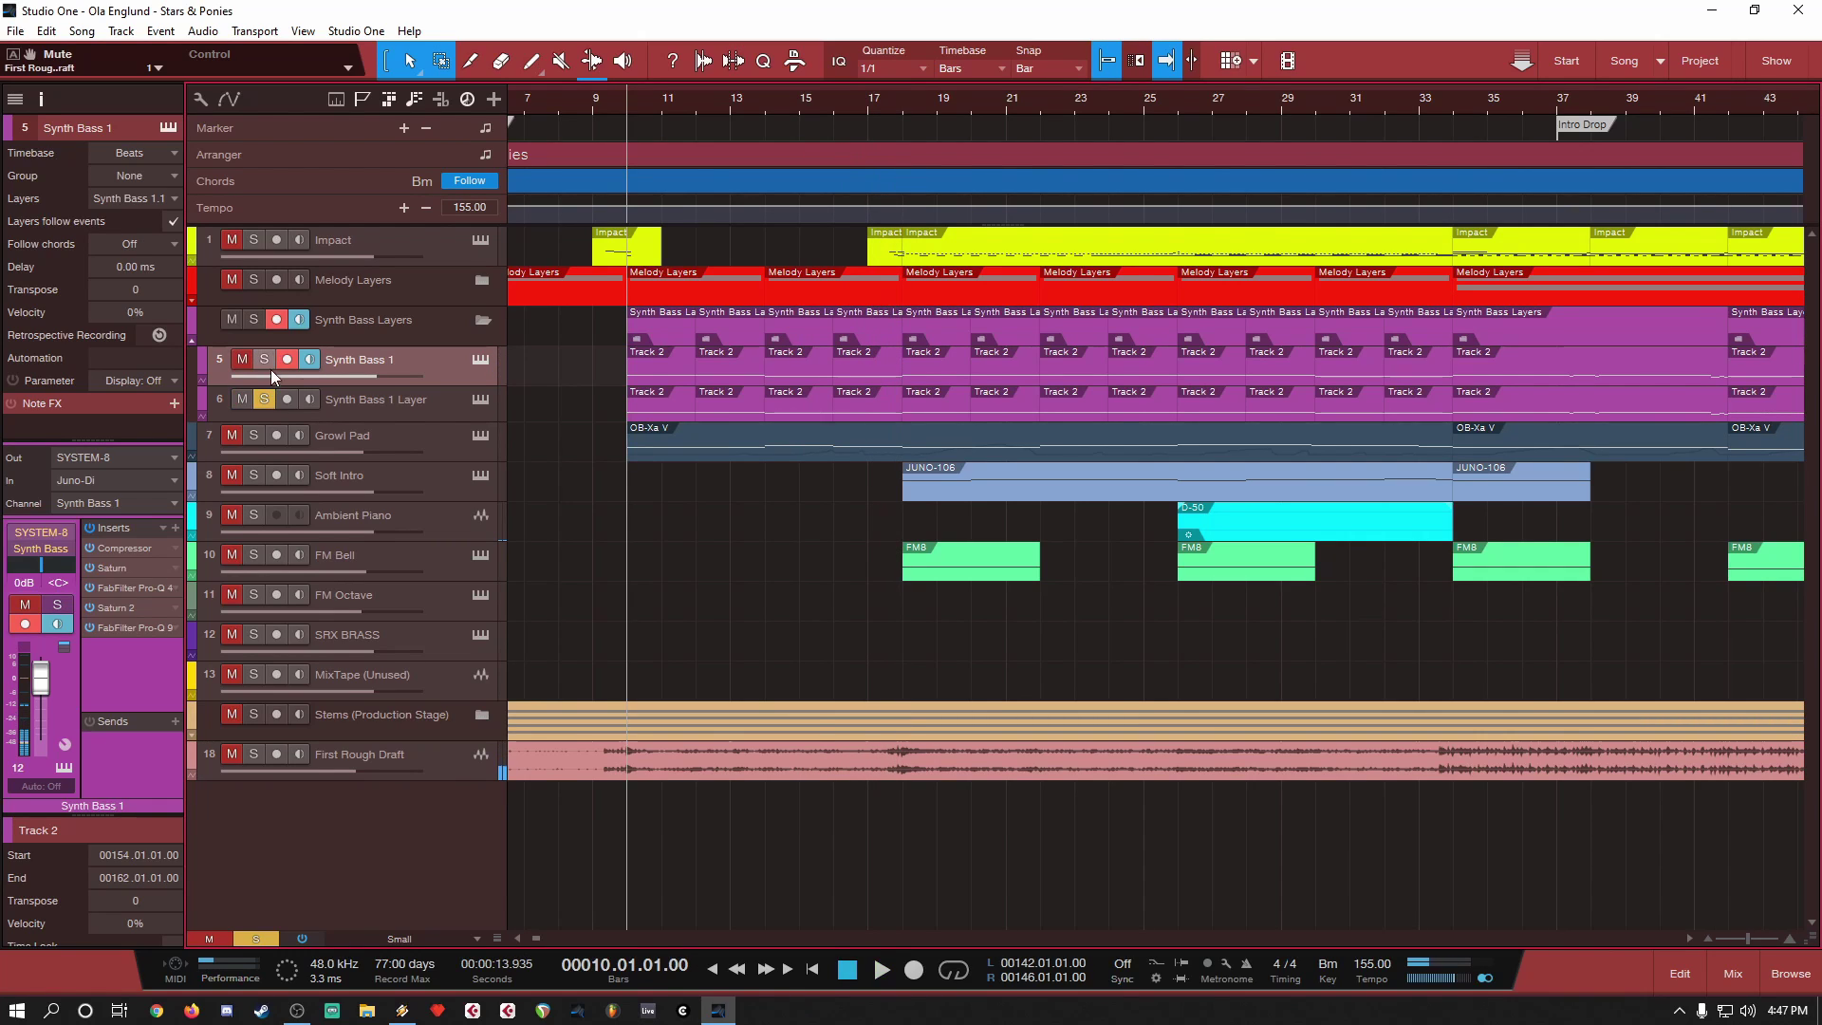
{"action": "key", "text": "space"}
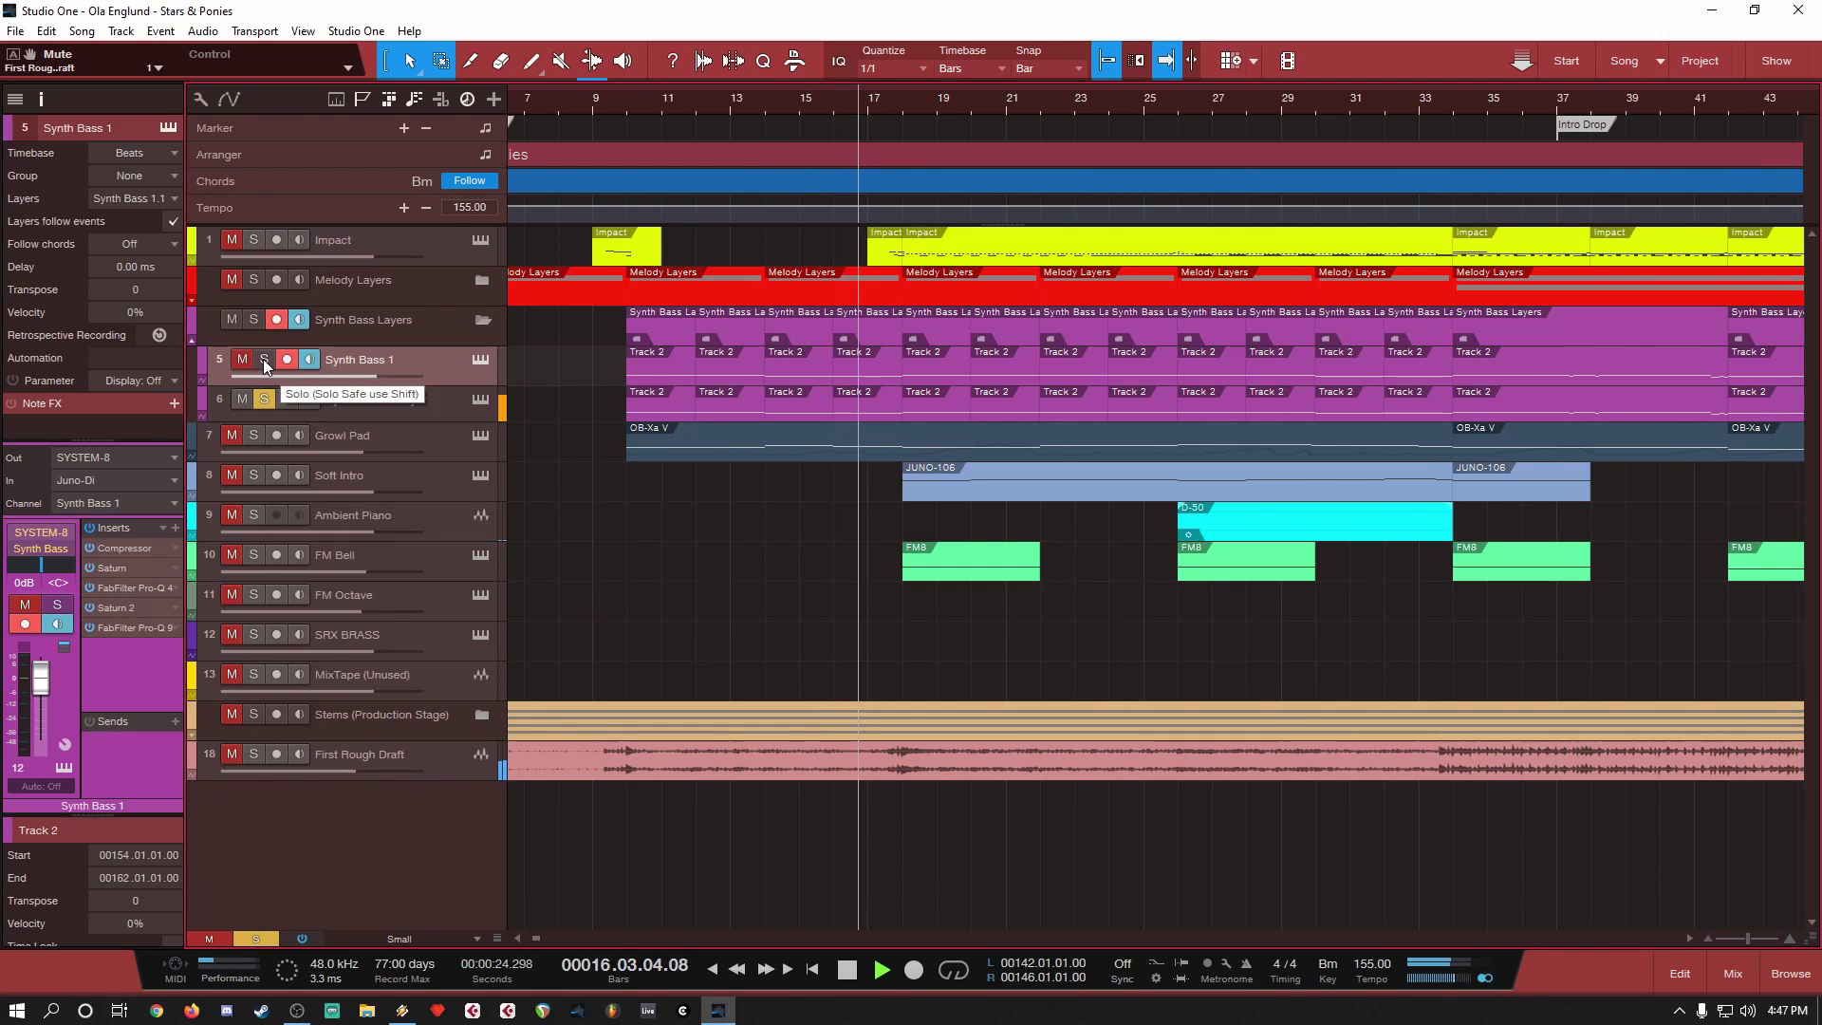
{"action": "key", "text": "space"}
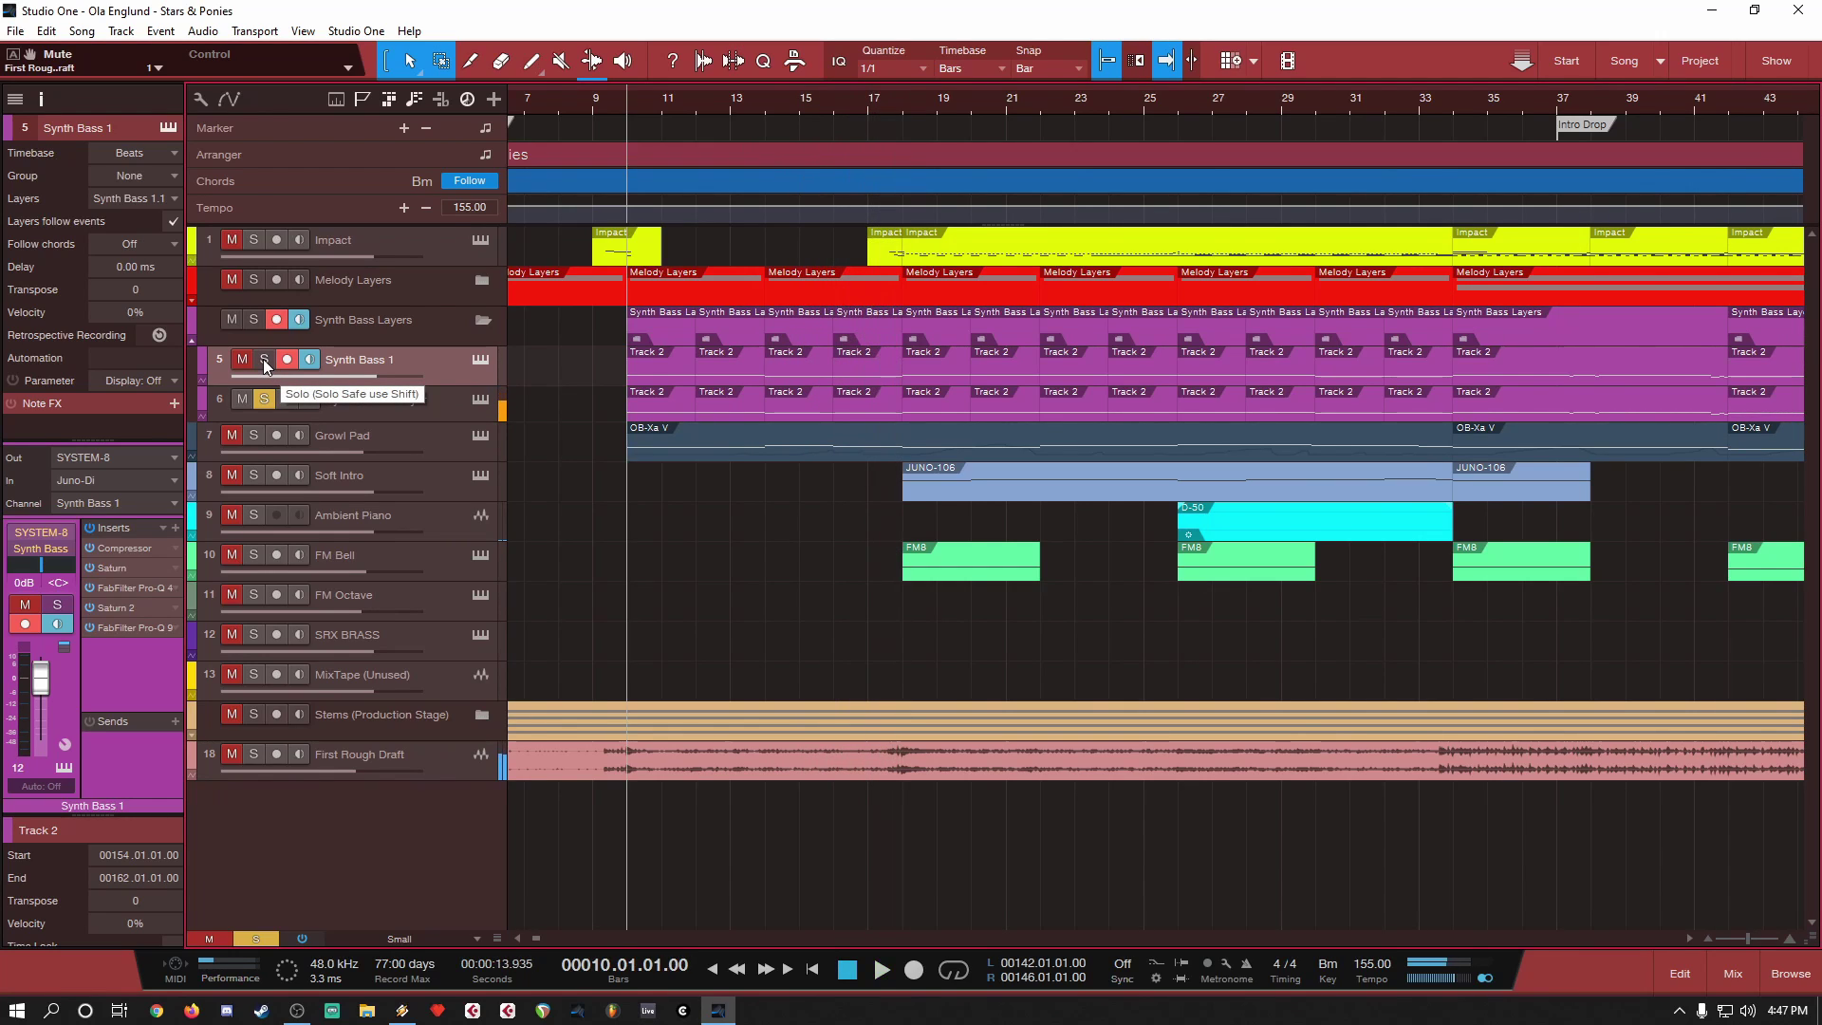
Step: Solo Synth Bass 1 together with its layer and play both from bar 10
{"action": "left_click", "coordinate": [264, 358]}
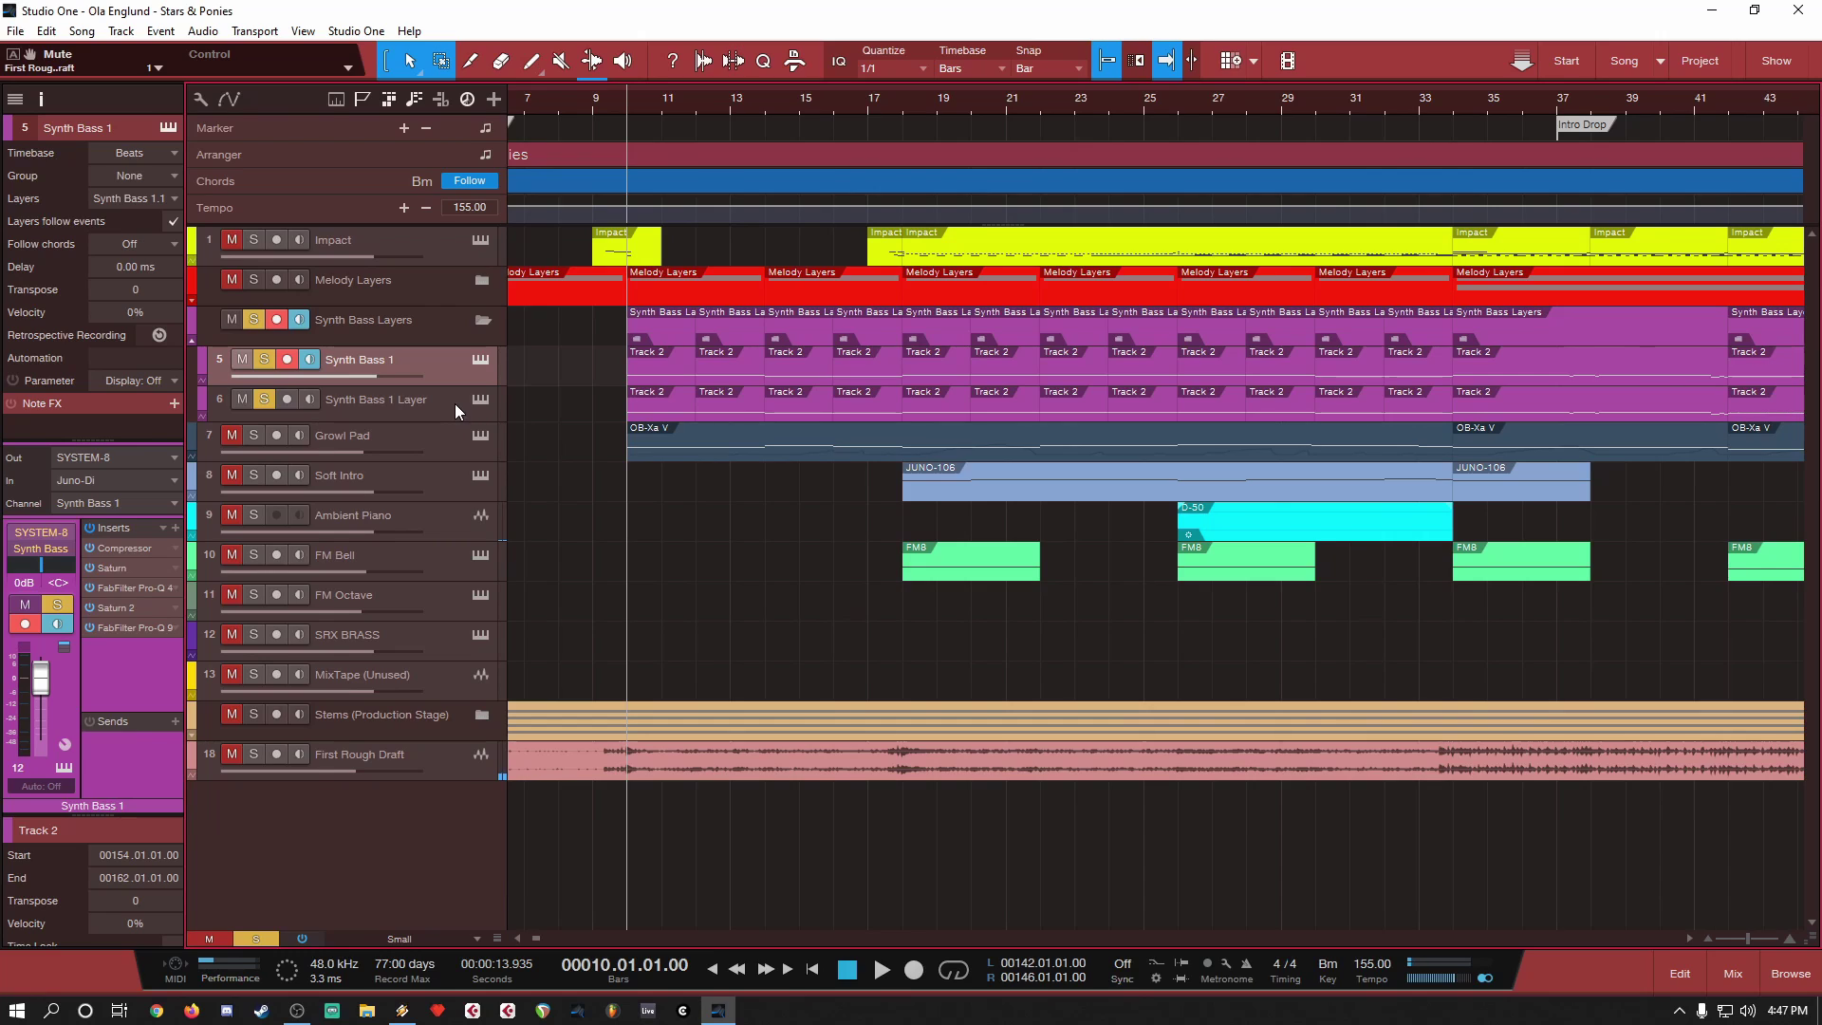
{"action": "key", "text": "space"}
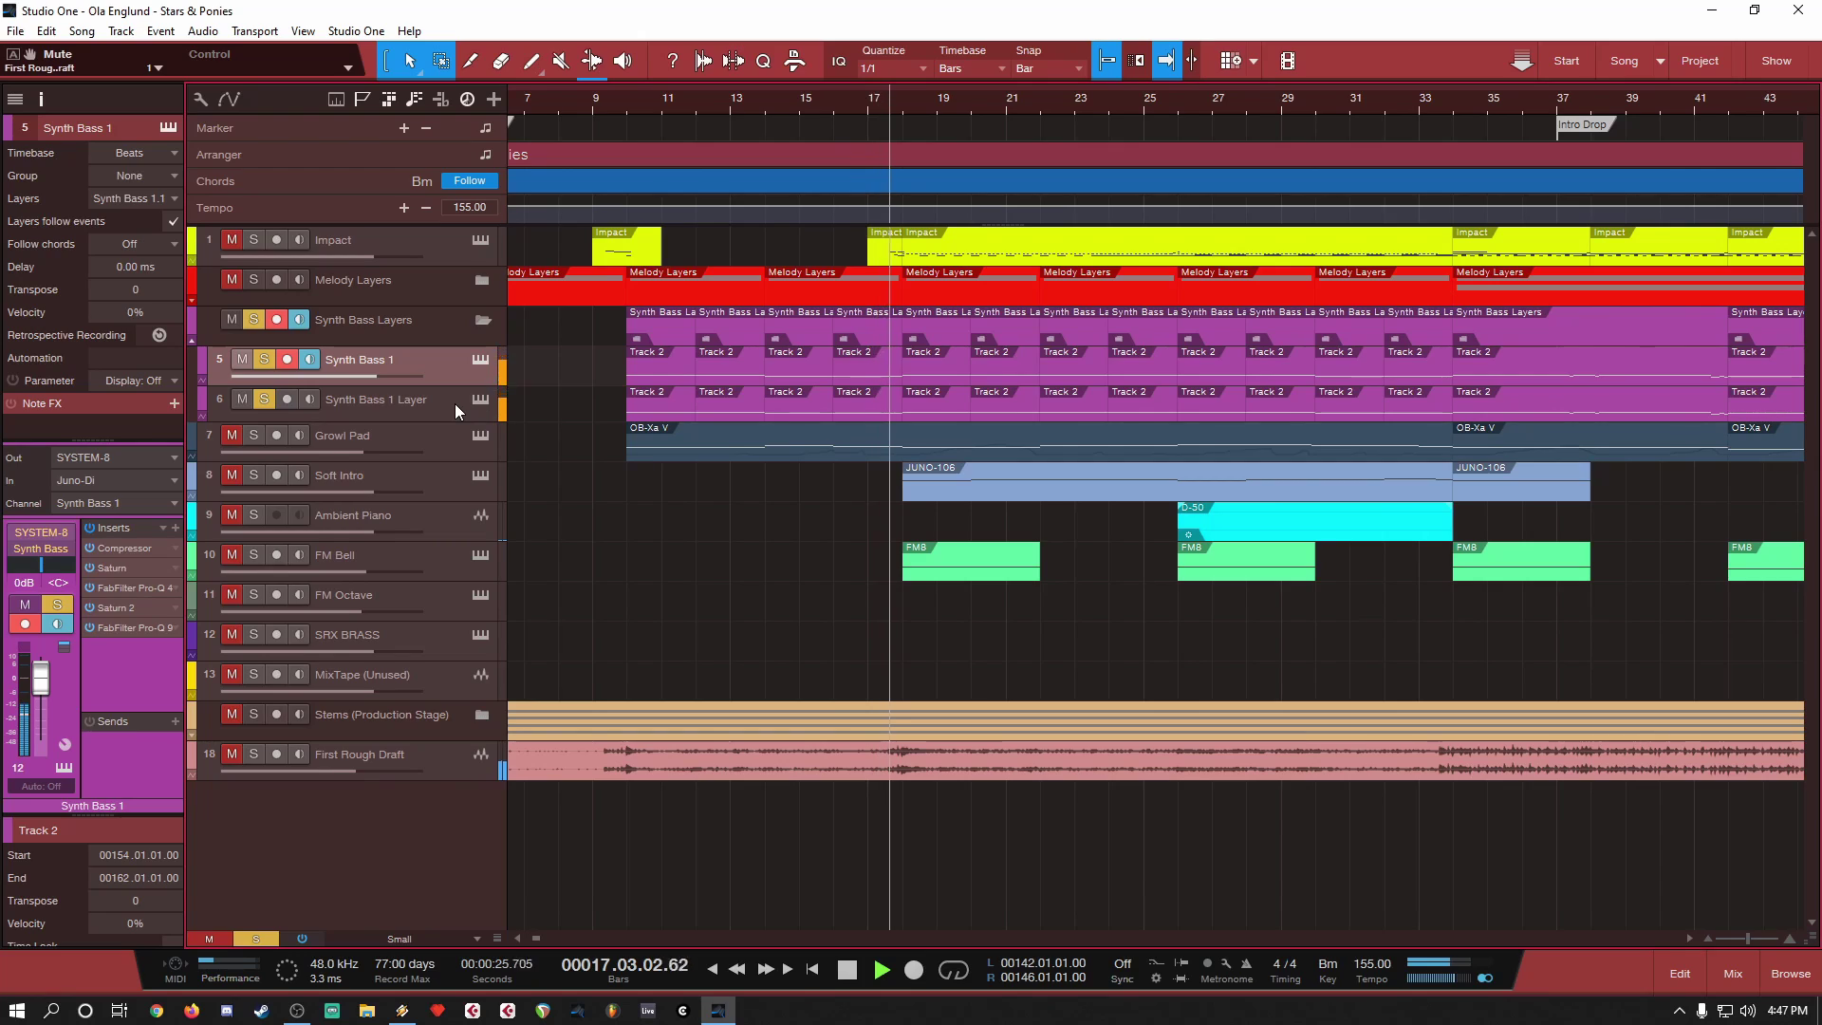
{"action": "key", "text": "space"}
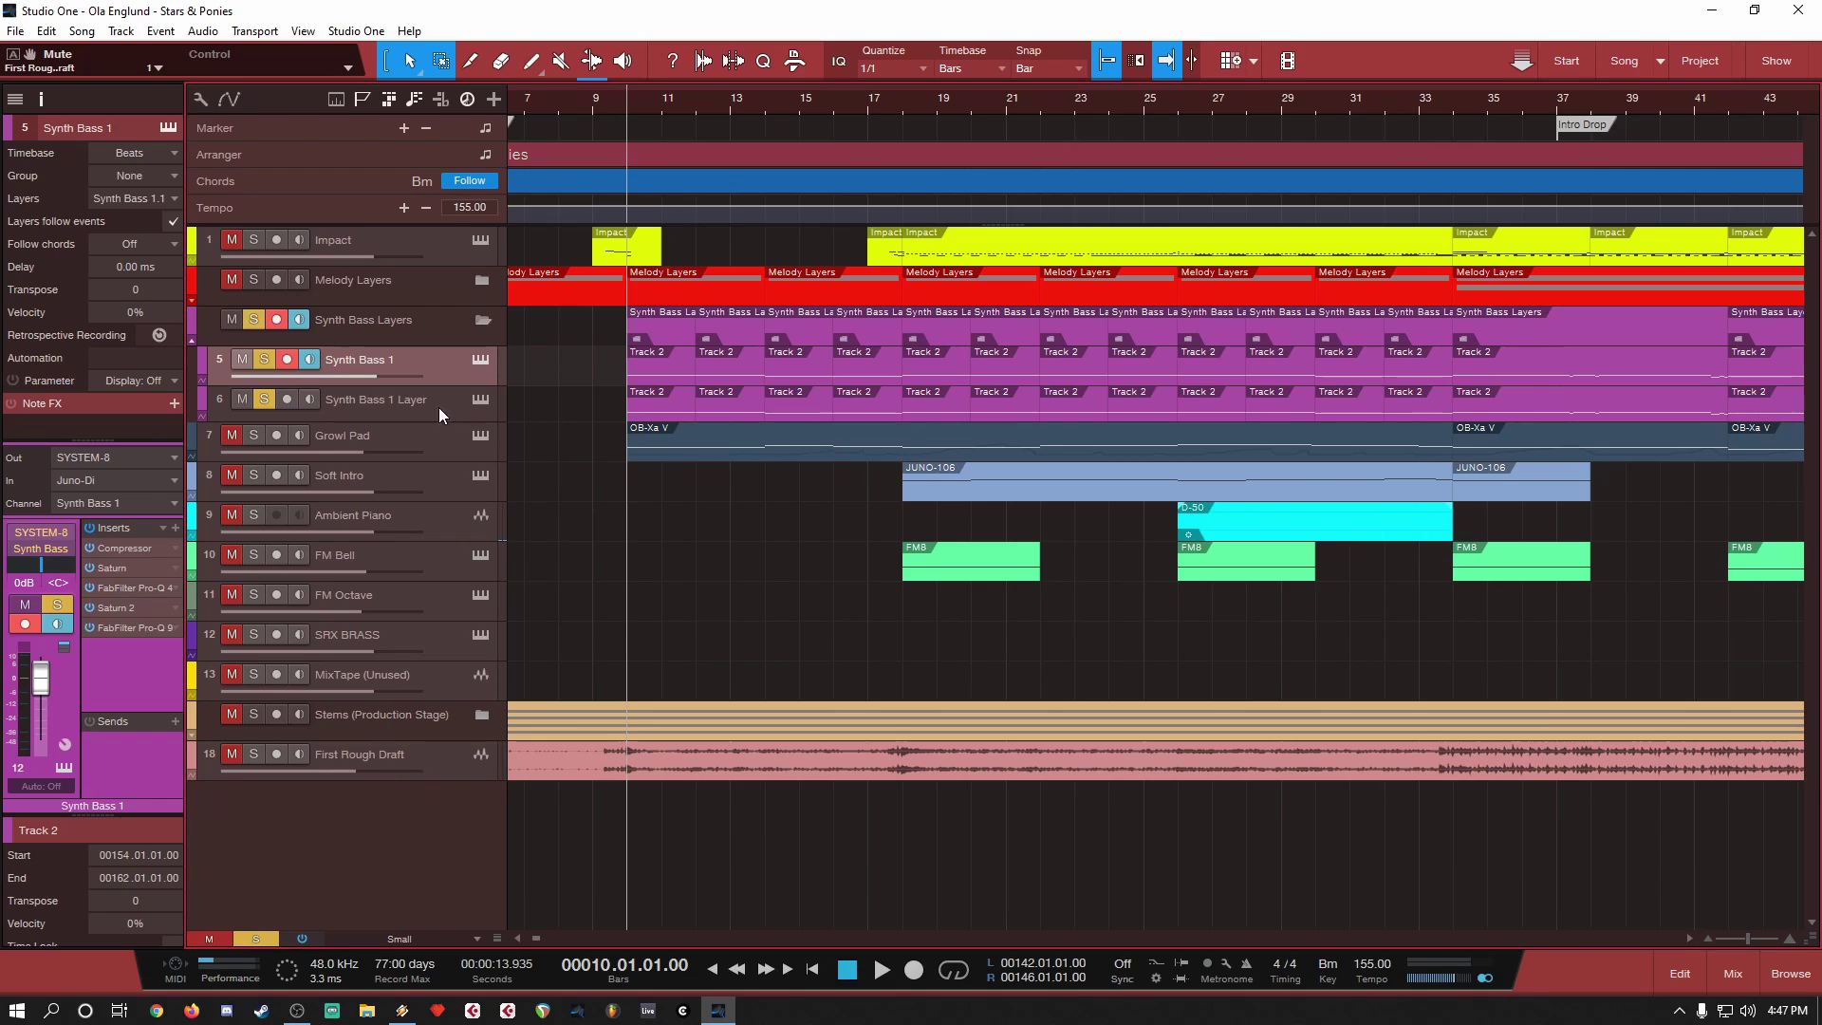
Step: Compare the two bass tracks again by playing Synth Bass 1 and Synth Bass 1 Layer soloed in turn from bar 10
{"action": "left_click", "coordinate": [264, 399]}
{"action": "key", "text": "space"}
{"action": "key", "text": "space"}
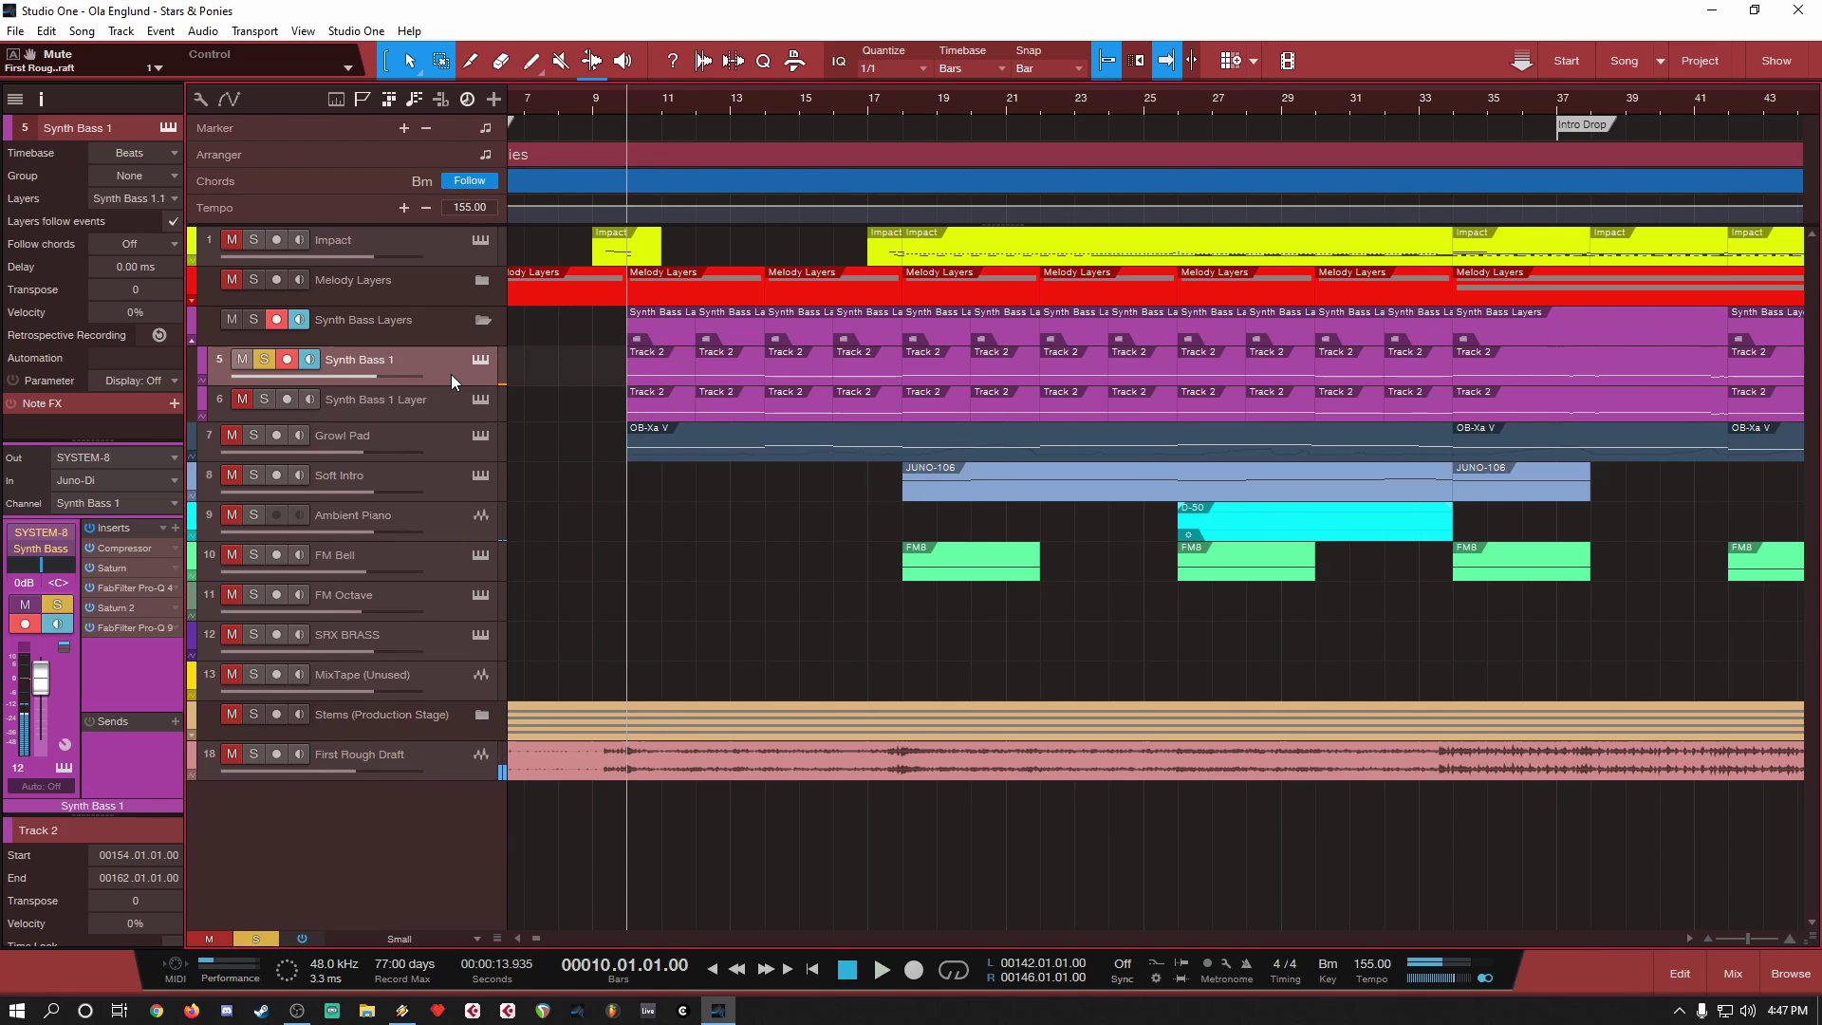
{"action": "left_click", "coordinate": [265, 397]}
{"action": "left_click", "coordinate": [264, 361]}
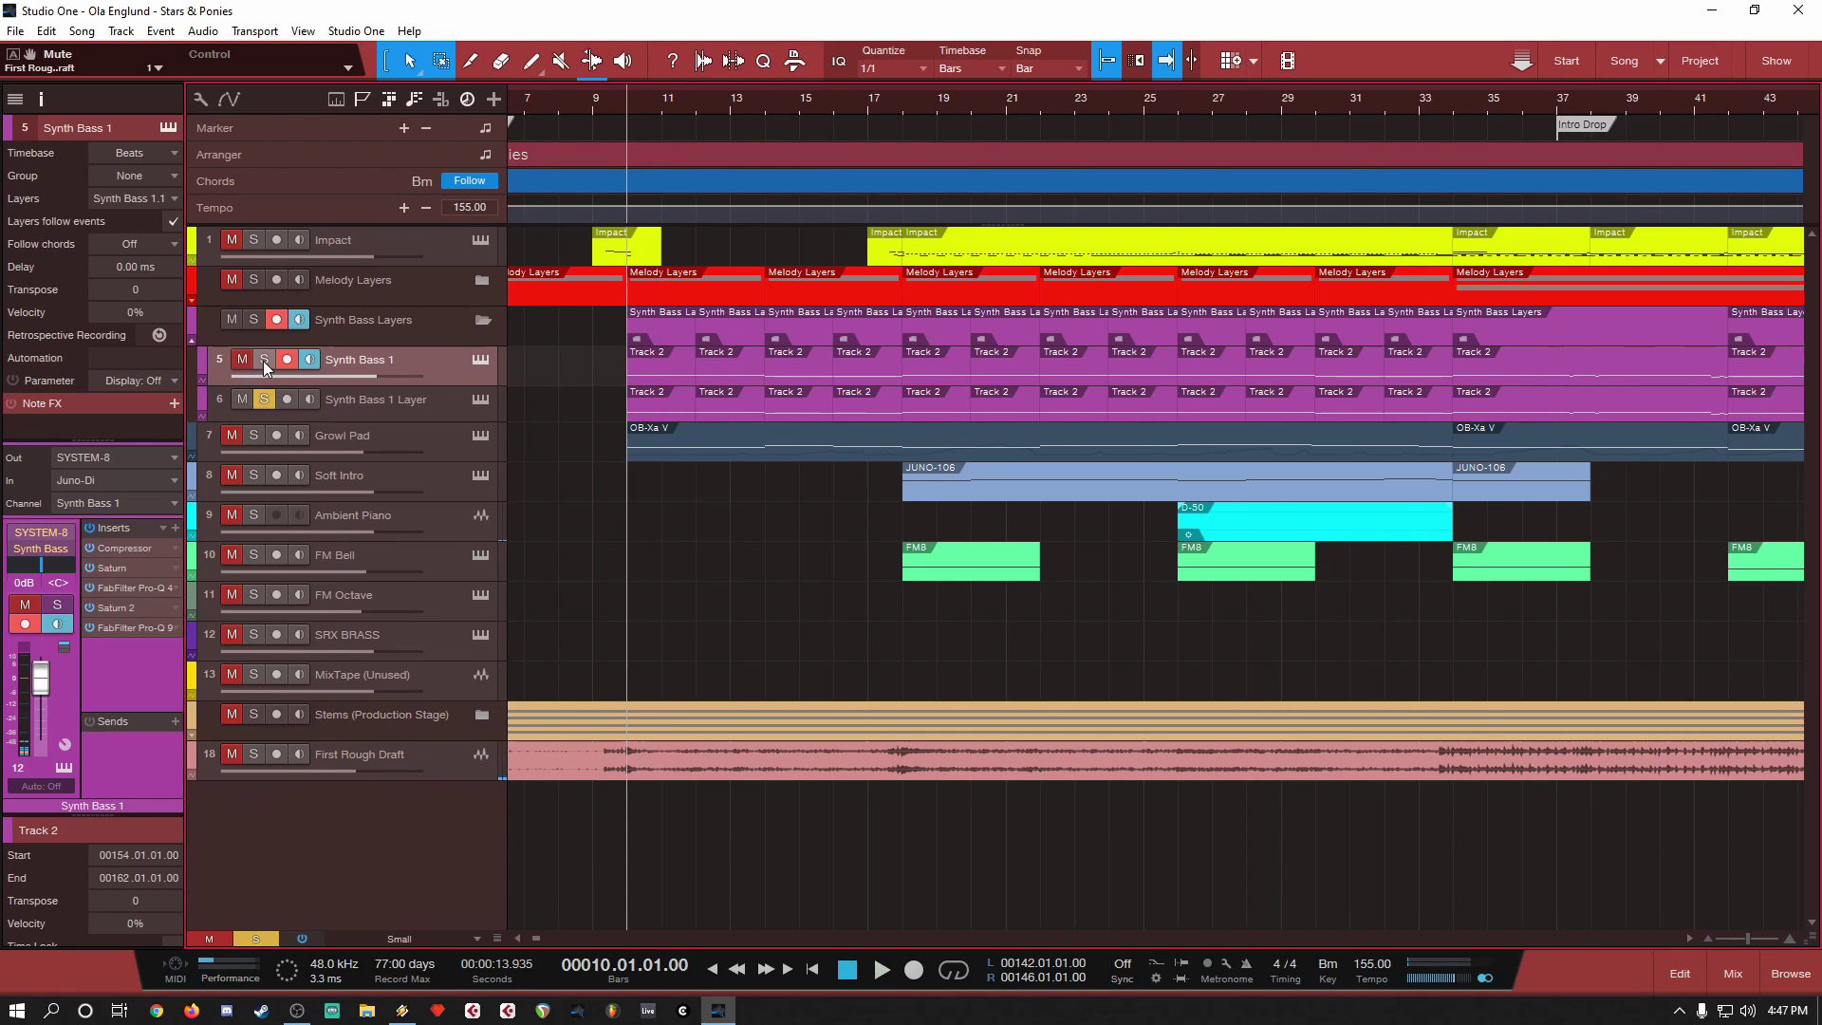
{"action": "key", "text": "space"}
{"action": "key", "text": "space"}
Step: Turn off the bass layer solo, solo Growl Pad instead and play it from bar 10
{"action": "left_click", "coordinate": [257, 397]}
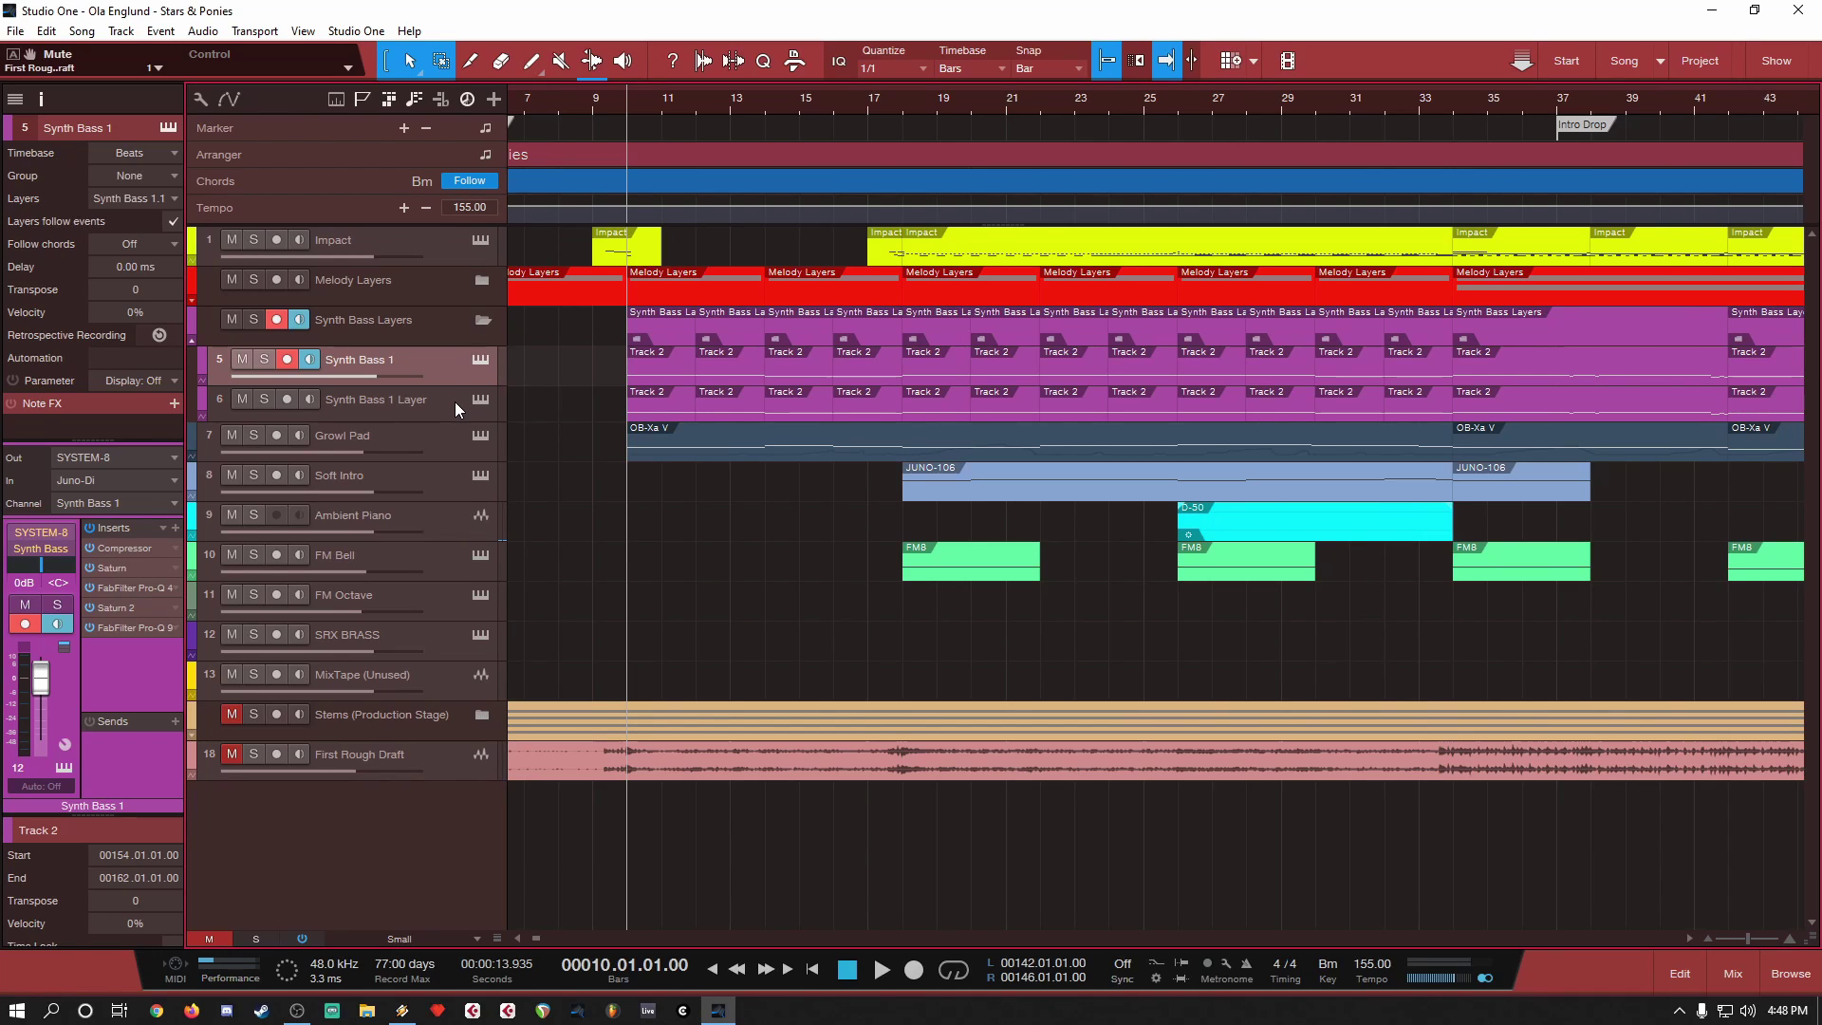
{"action": "left_click", "coordinate": [255, 436]}
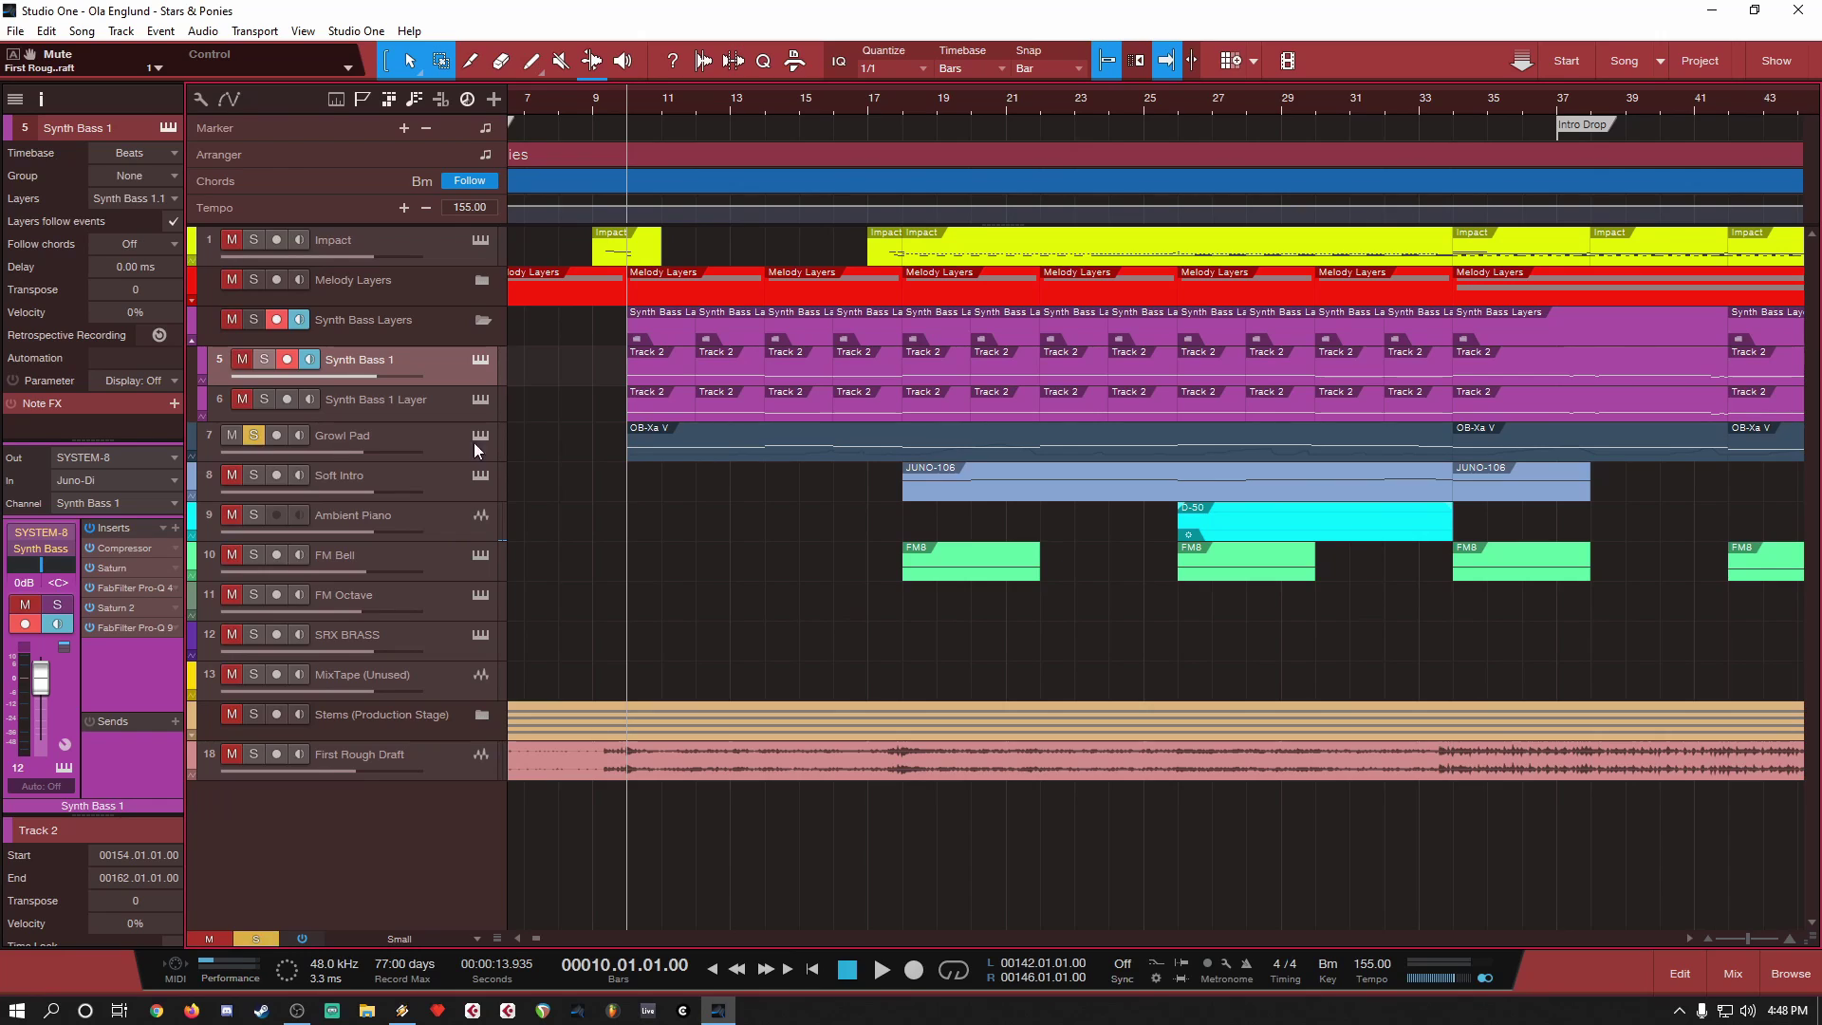
{"action": "scroll", "coordinate": [549, 441], "scroll_direction": "down", "scroll_amount": 5}
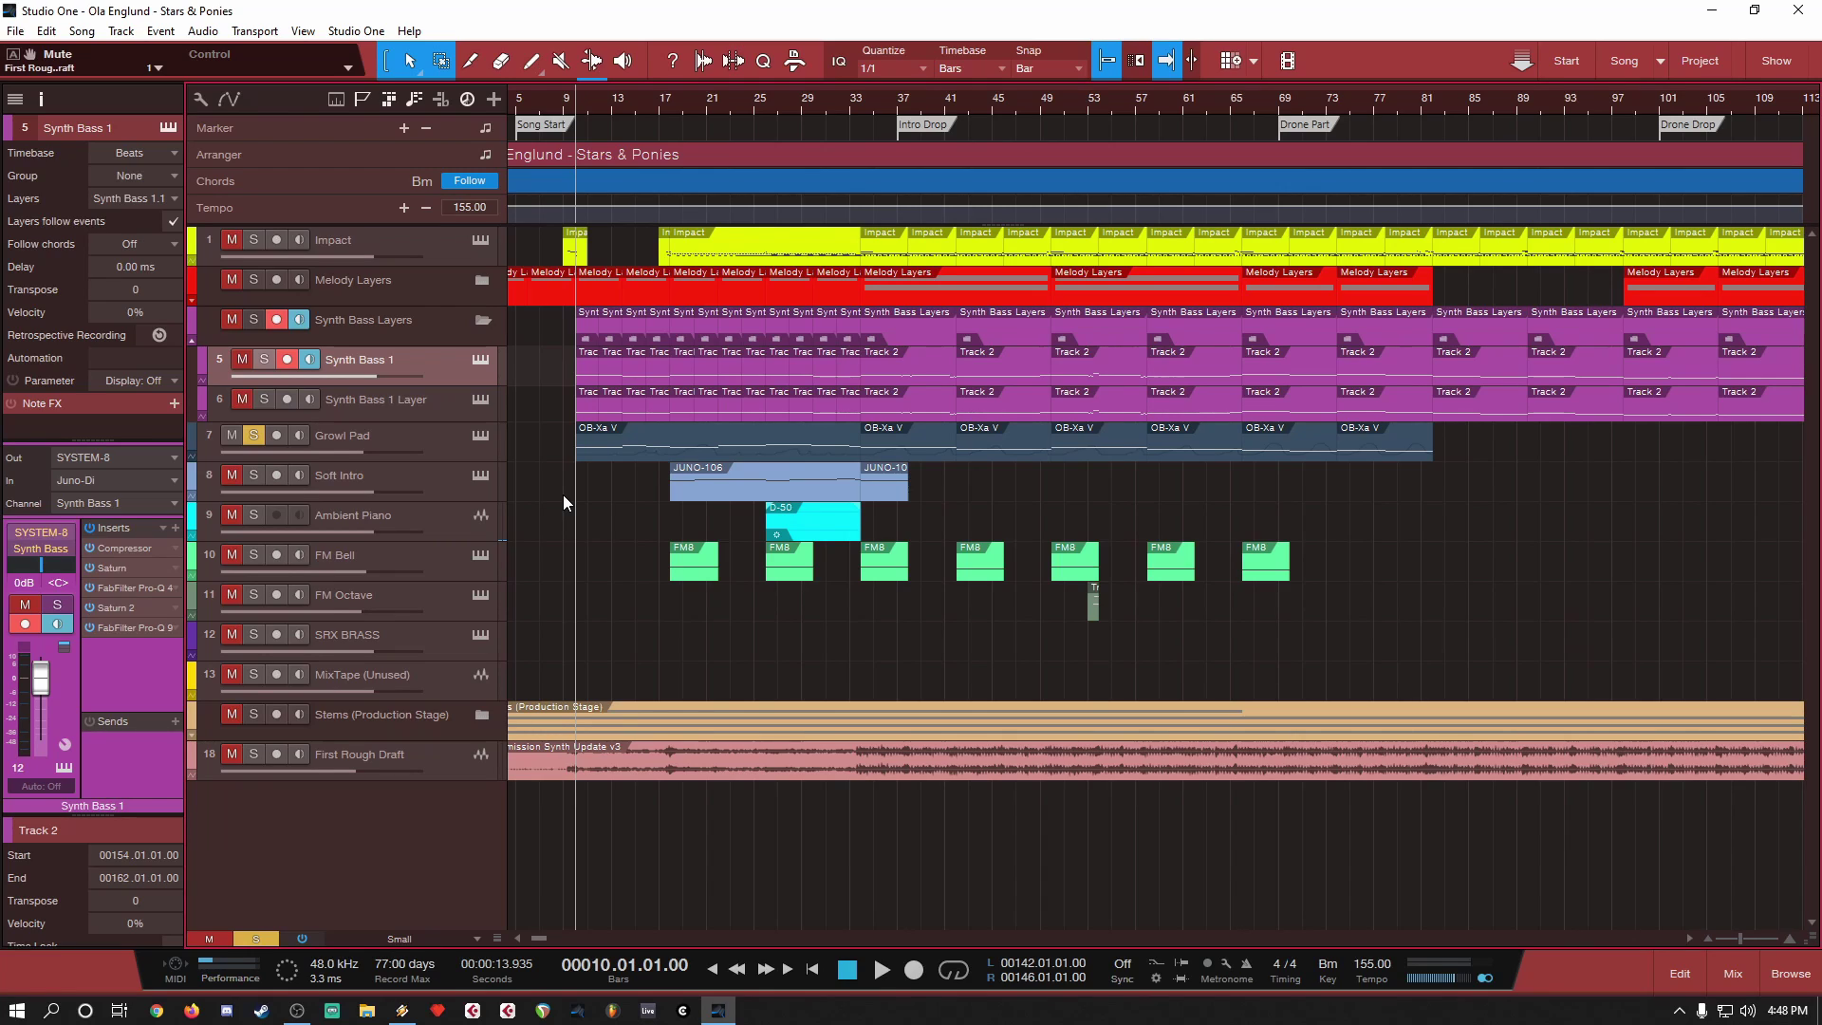
{"action": "key", "text": "space"}
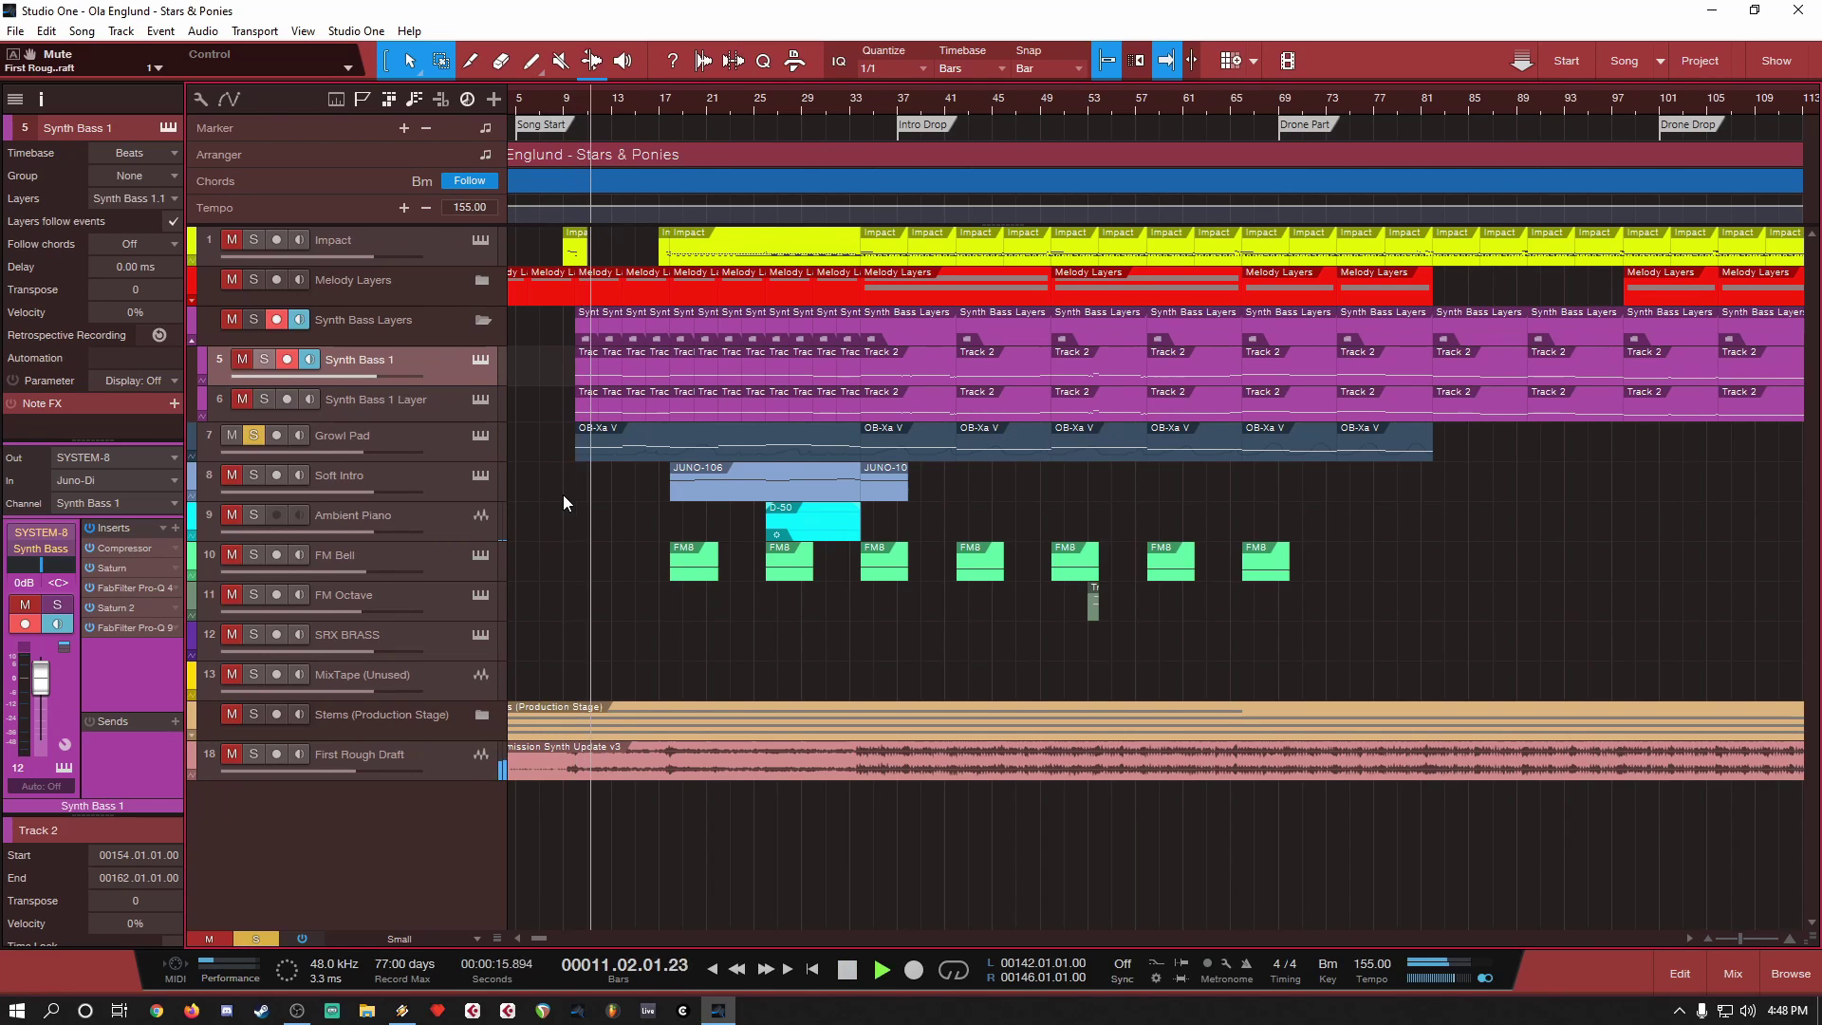
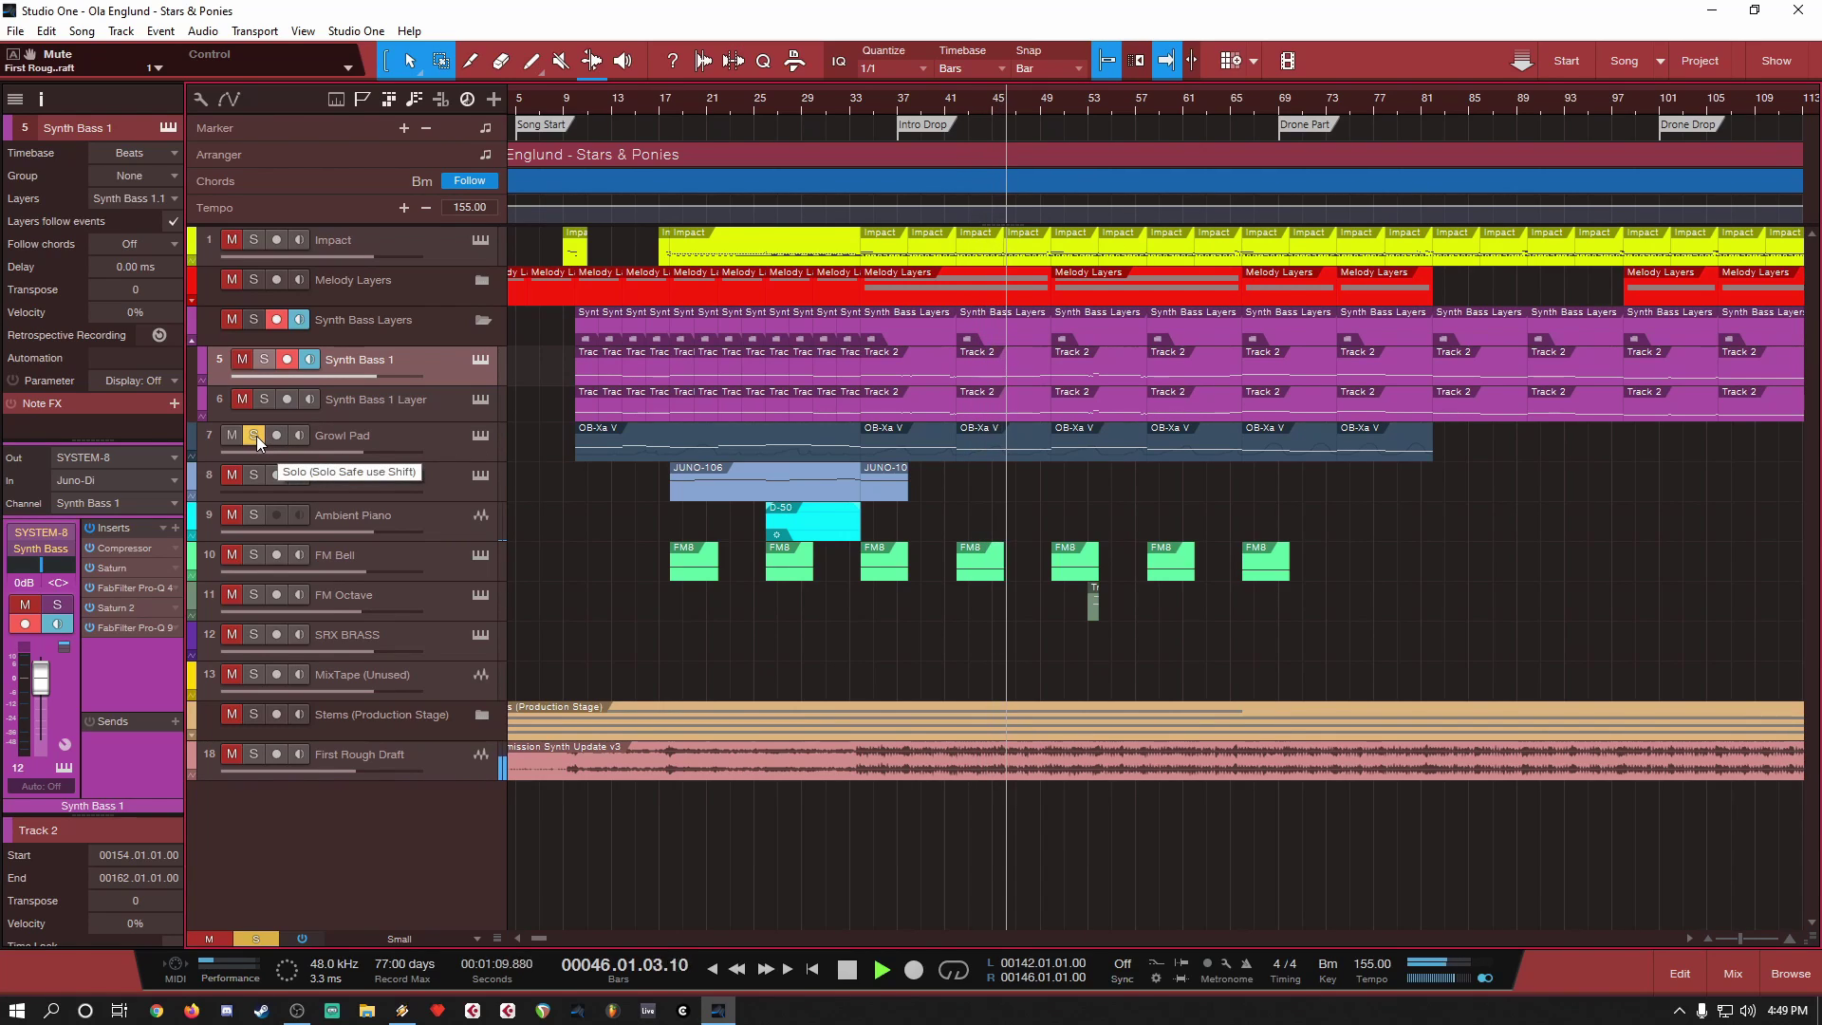
Step: Stop playback, enlarge the Growl Pad track to inspect its notes and shrink it back to its small height
{"action": "key", "text": "space"}
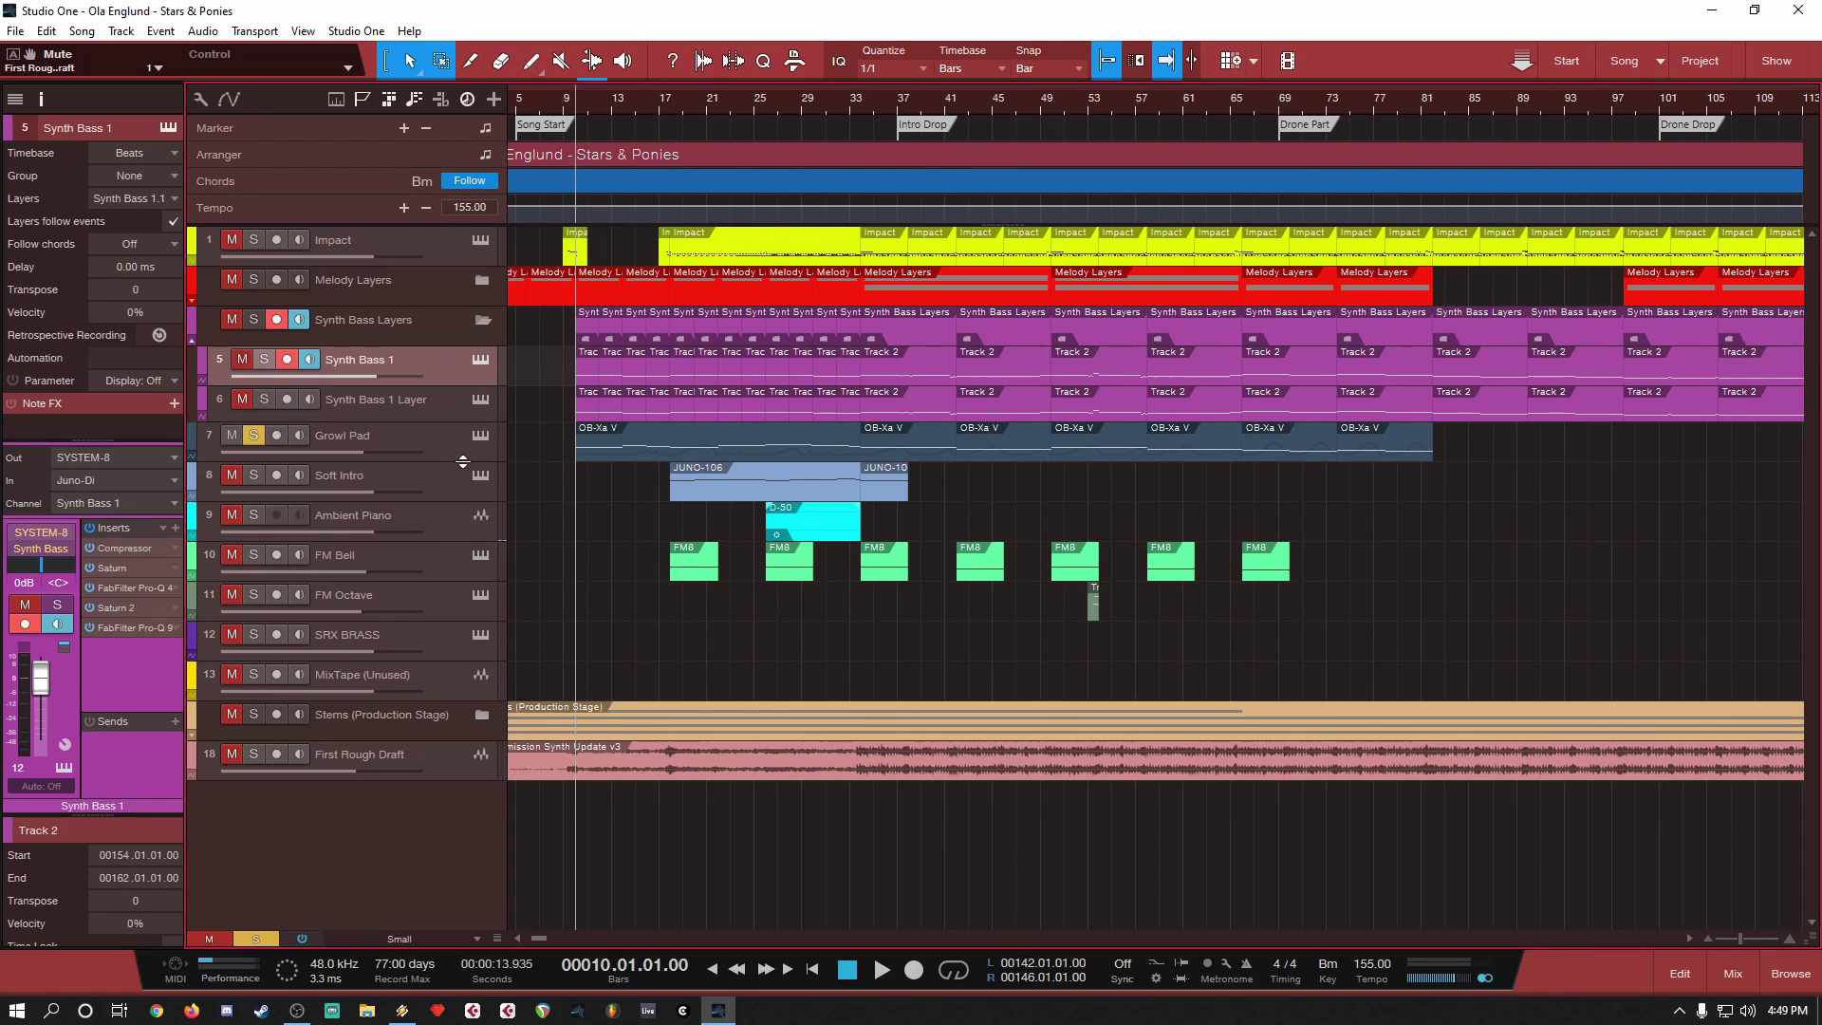
{"action": "left_click_drag", "start_coordinate": [463, 462], "coordinate": [468, 731]}
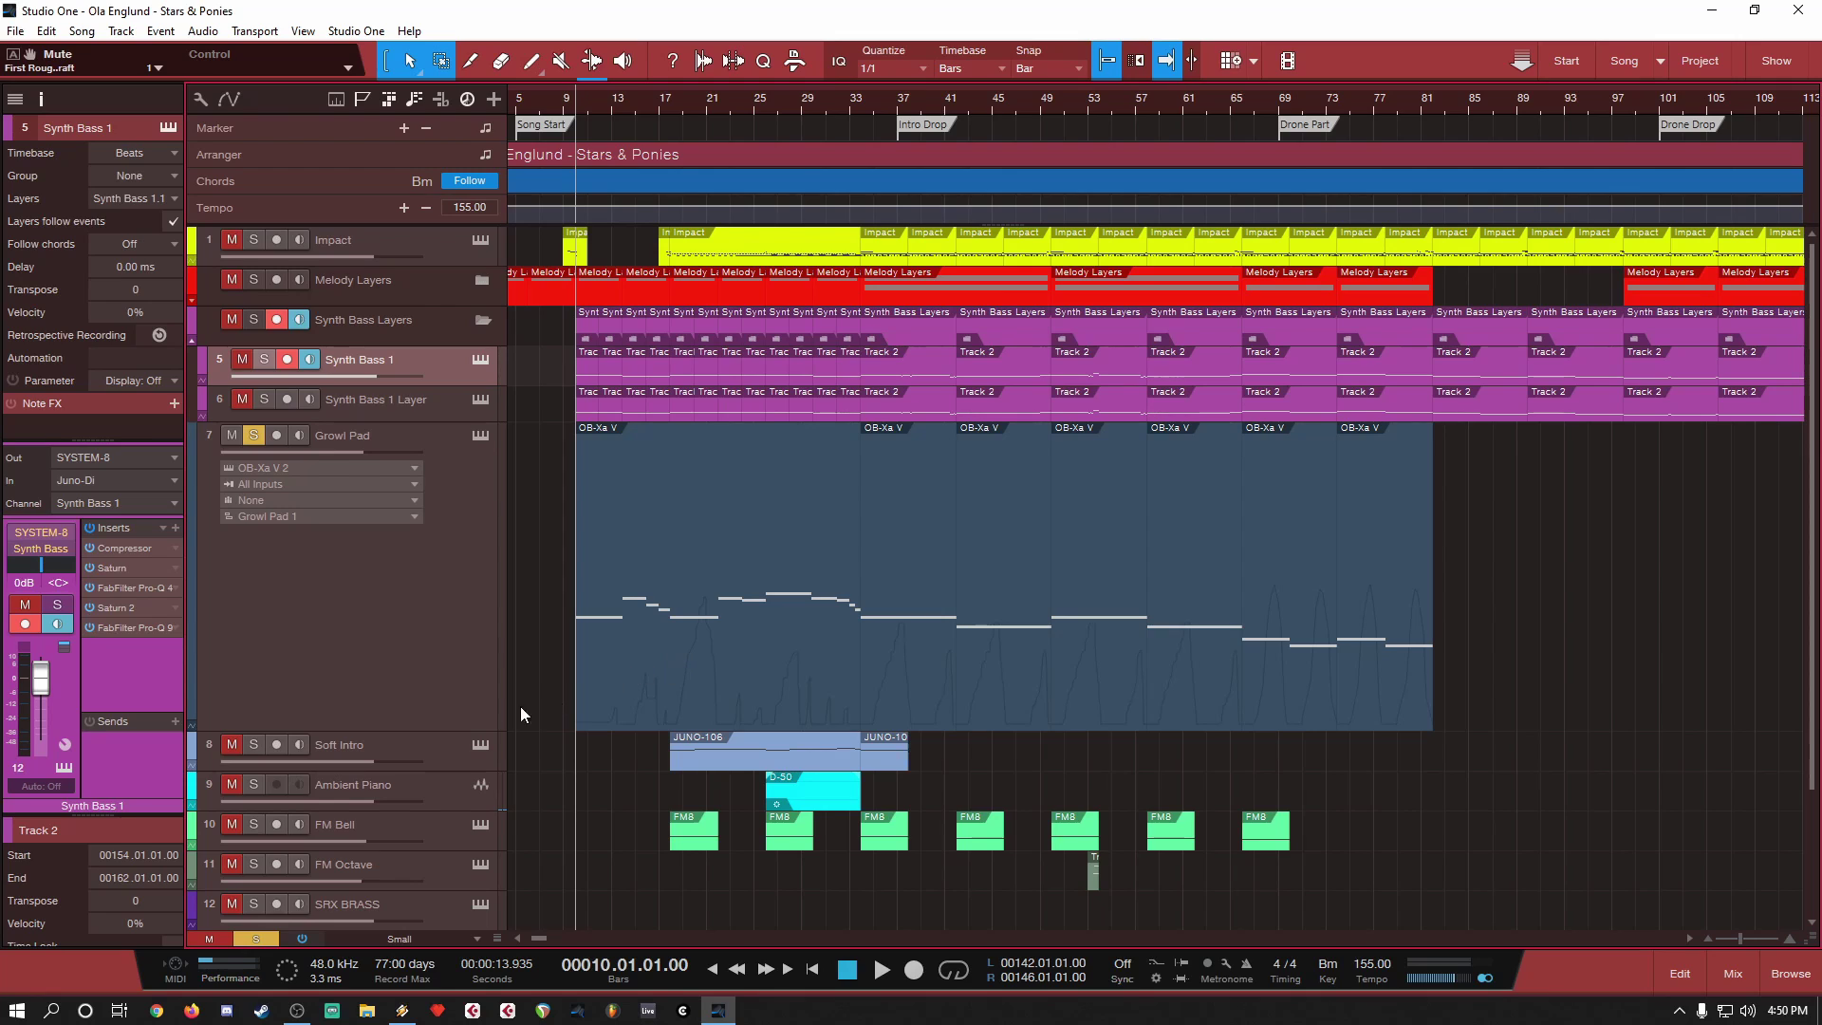
{"action": "left_click_drag", "start_coordinate": [457, 731], "coordinate": [462, 463]}
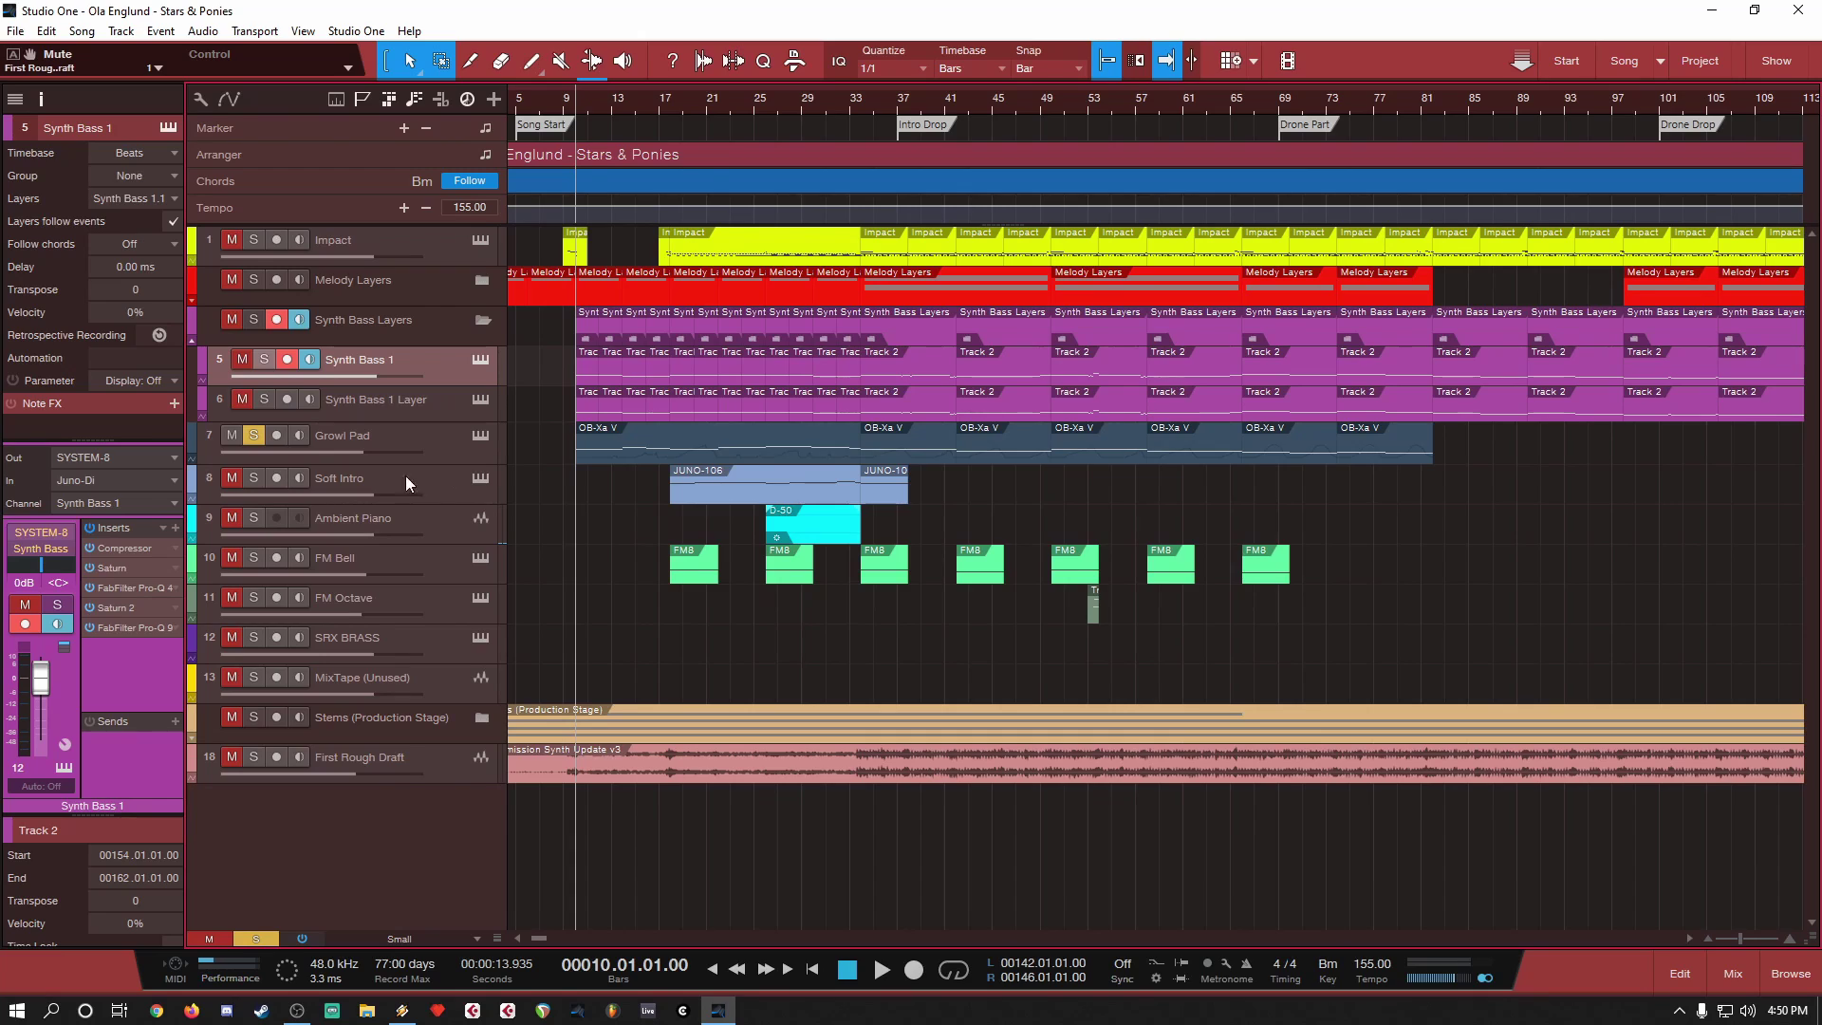
Step: Switch the solo from Growl Pad to Soft Intro and play it from bar 17
{"action": "left_click", "coordinate": [256, 475]}
{"action": "left_click", "coordinate": [254, 437]}
{"action": "left_click", "coordinate": [657, 101]}
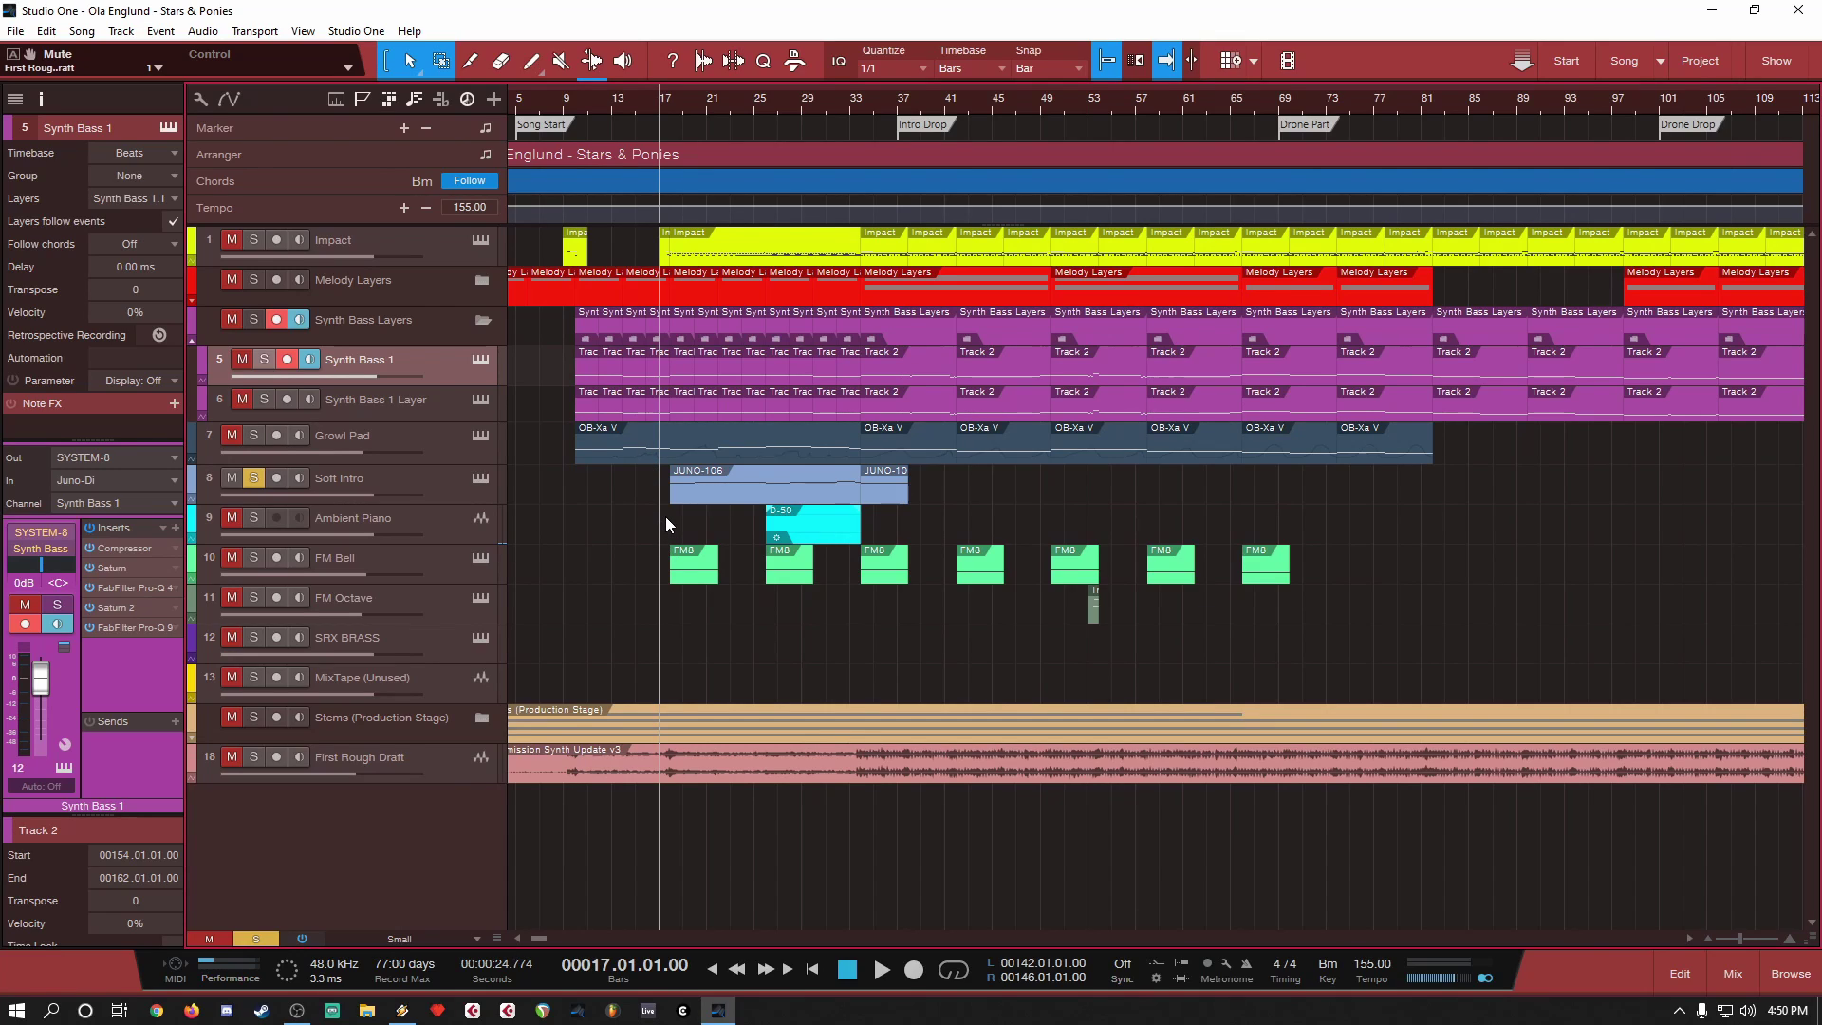
{"action": "key", "text": "space"}
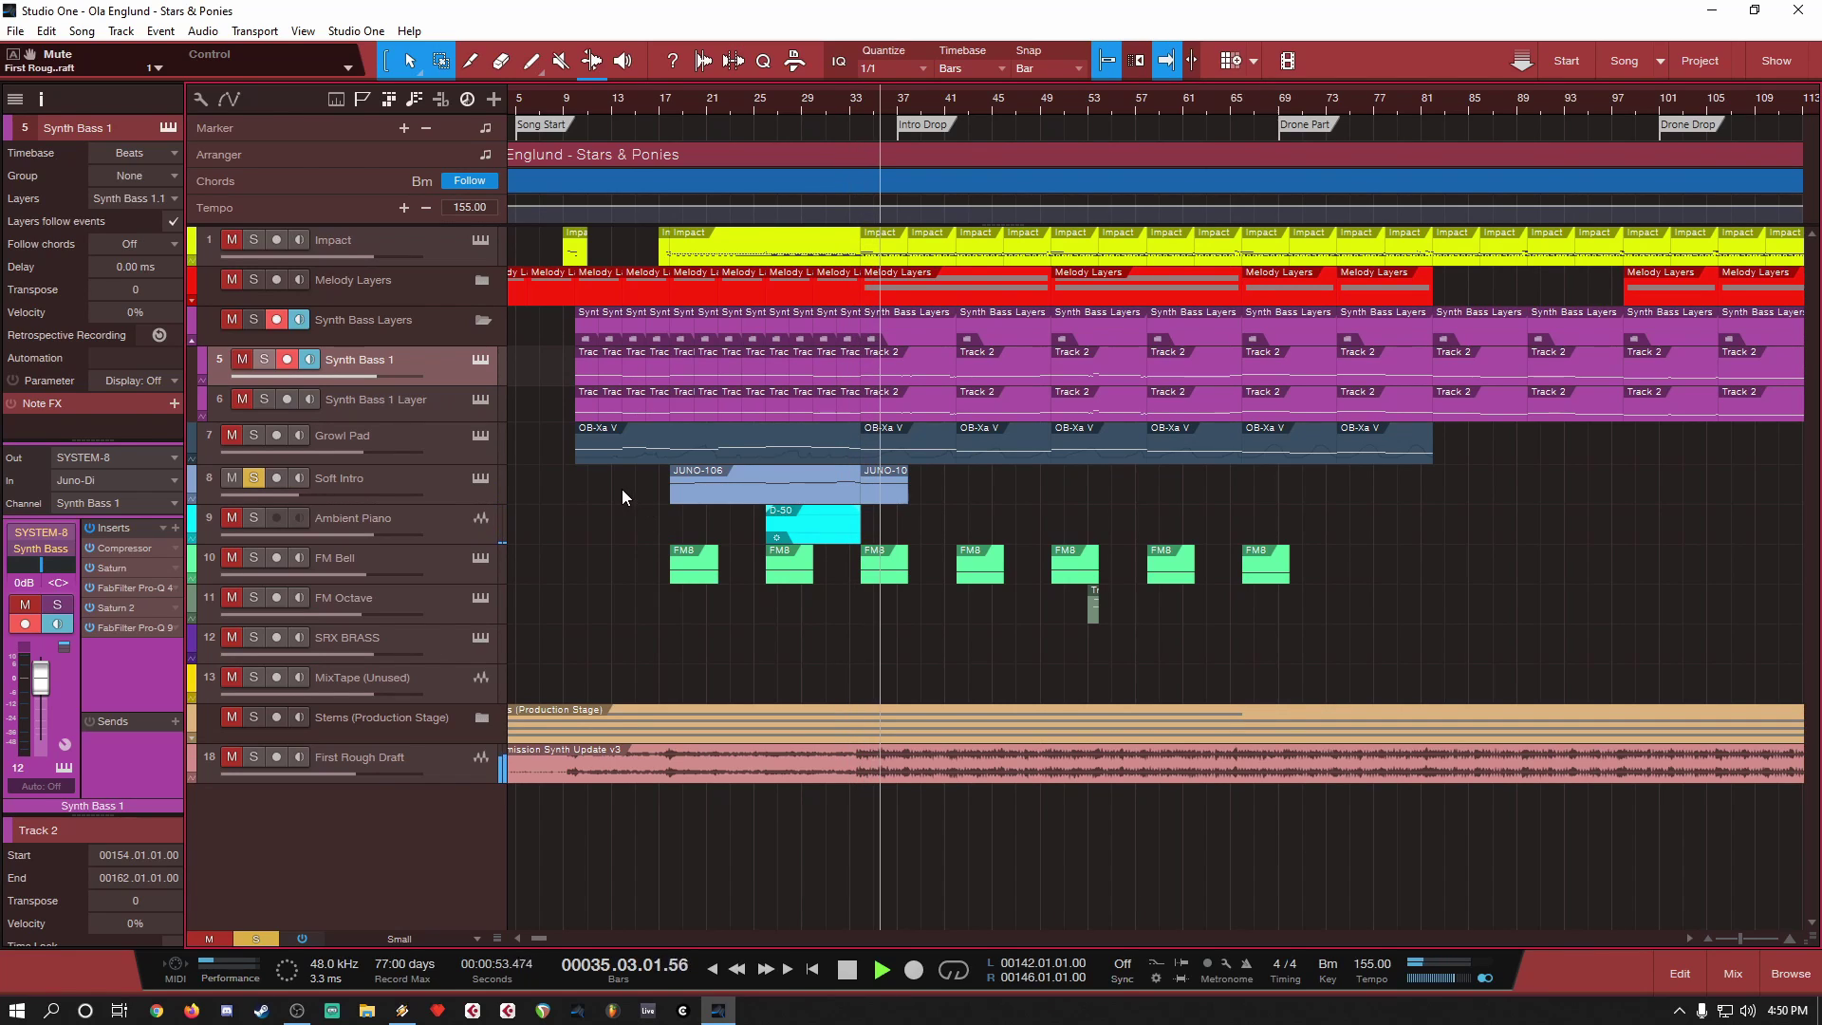
{"action": "key", "text": "space"}
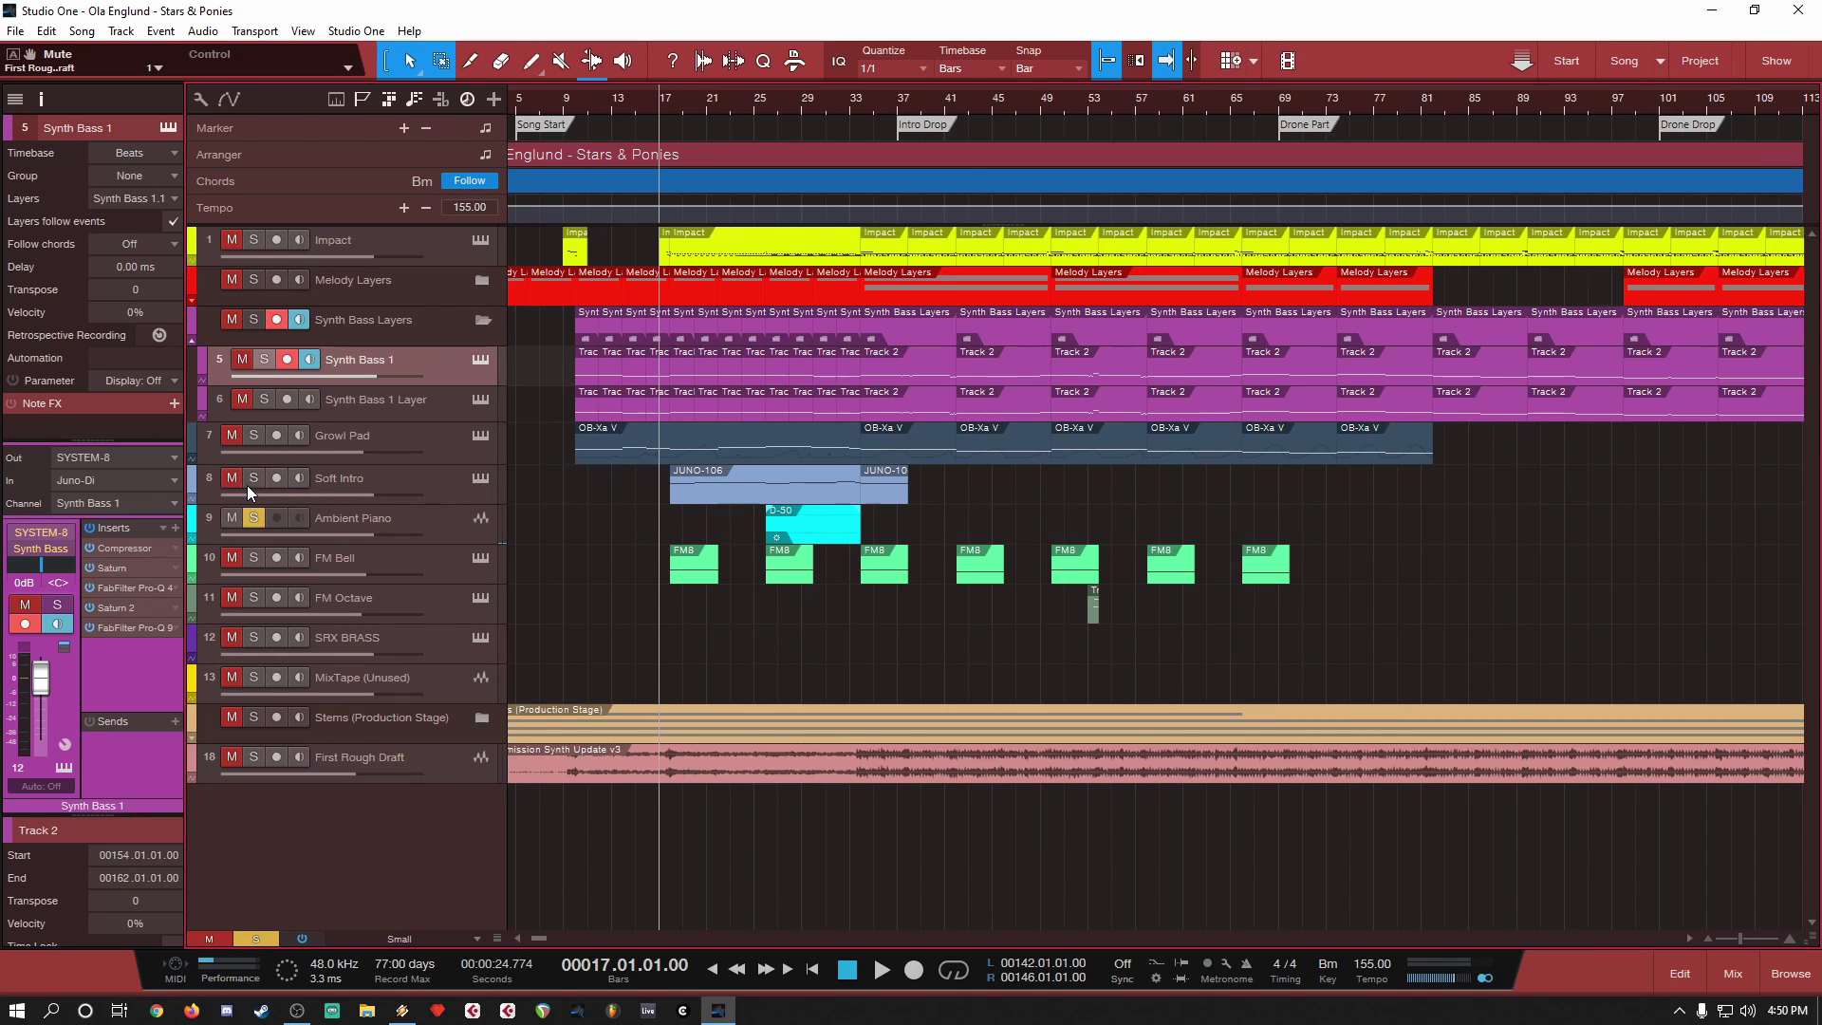
Step: Play the soloed Ambient Piano from bar 26 through the end of its clip
{"action": "left_click", "coordinate": [755, 106]}
{"action": "left_click", "coordinate": [760, 105]}
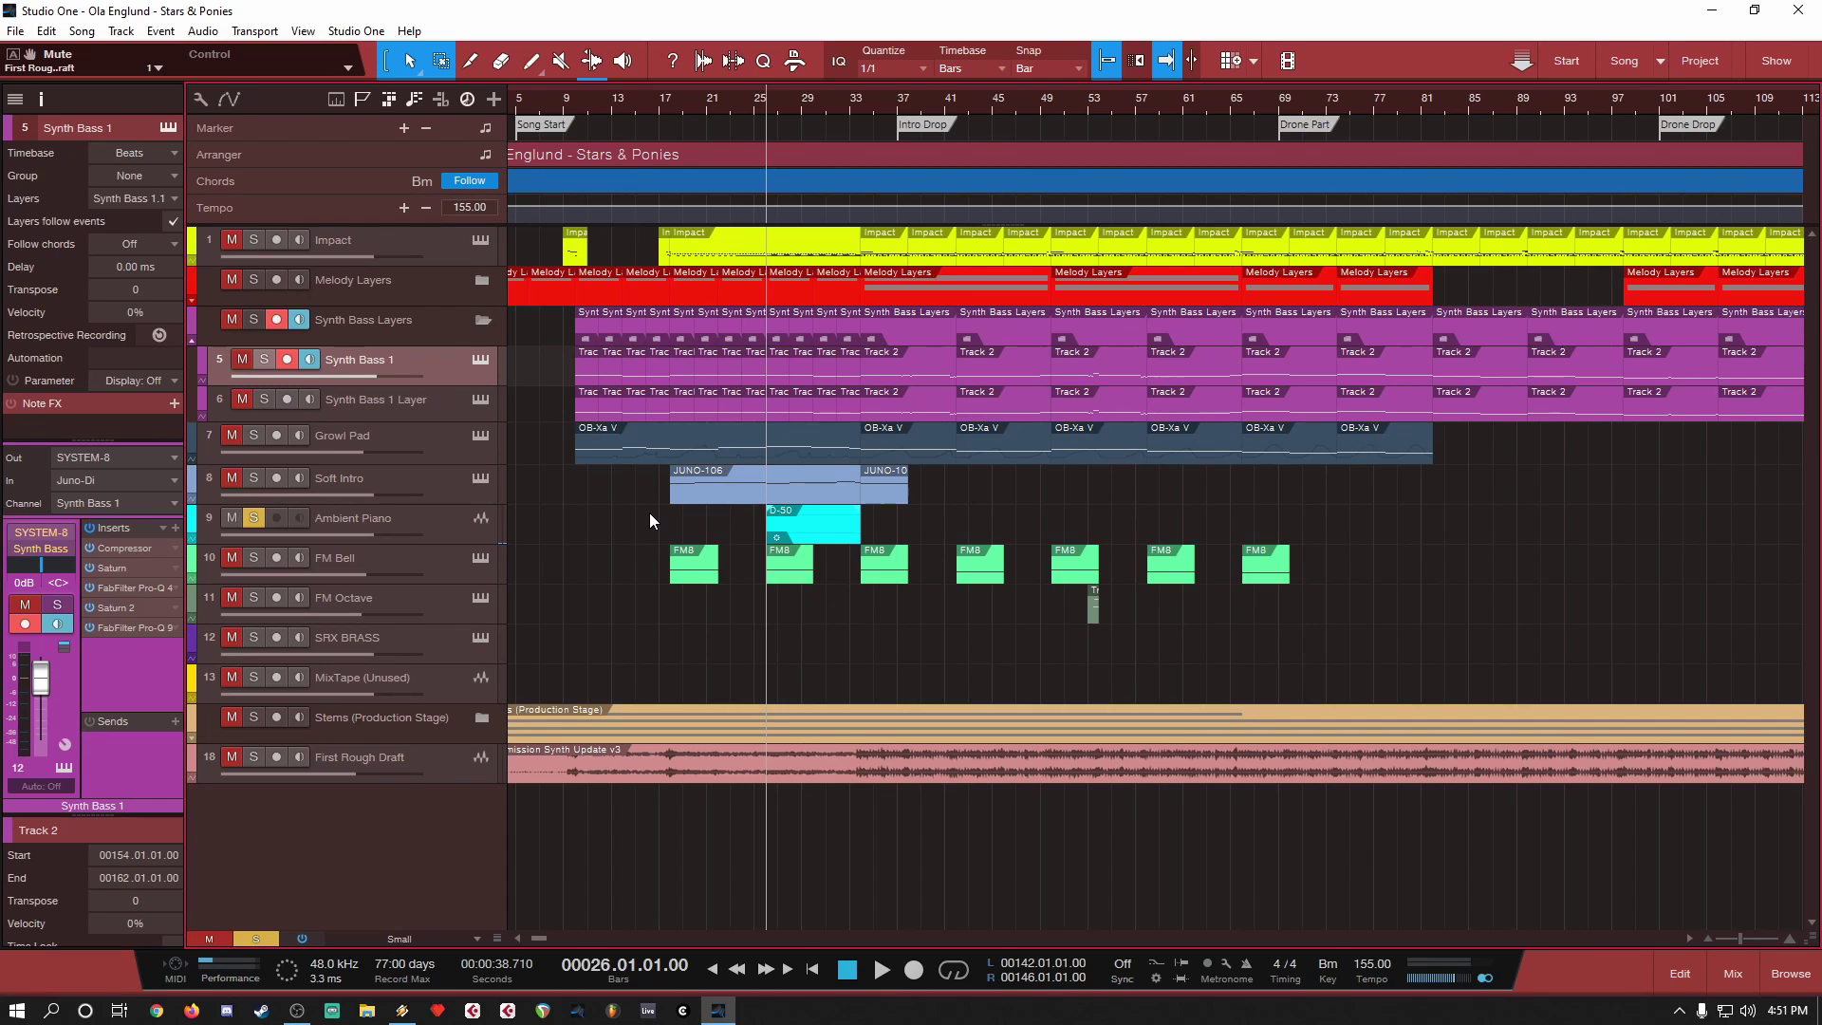
{"action": "key", "text": "space"}
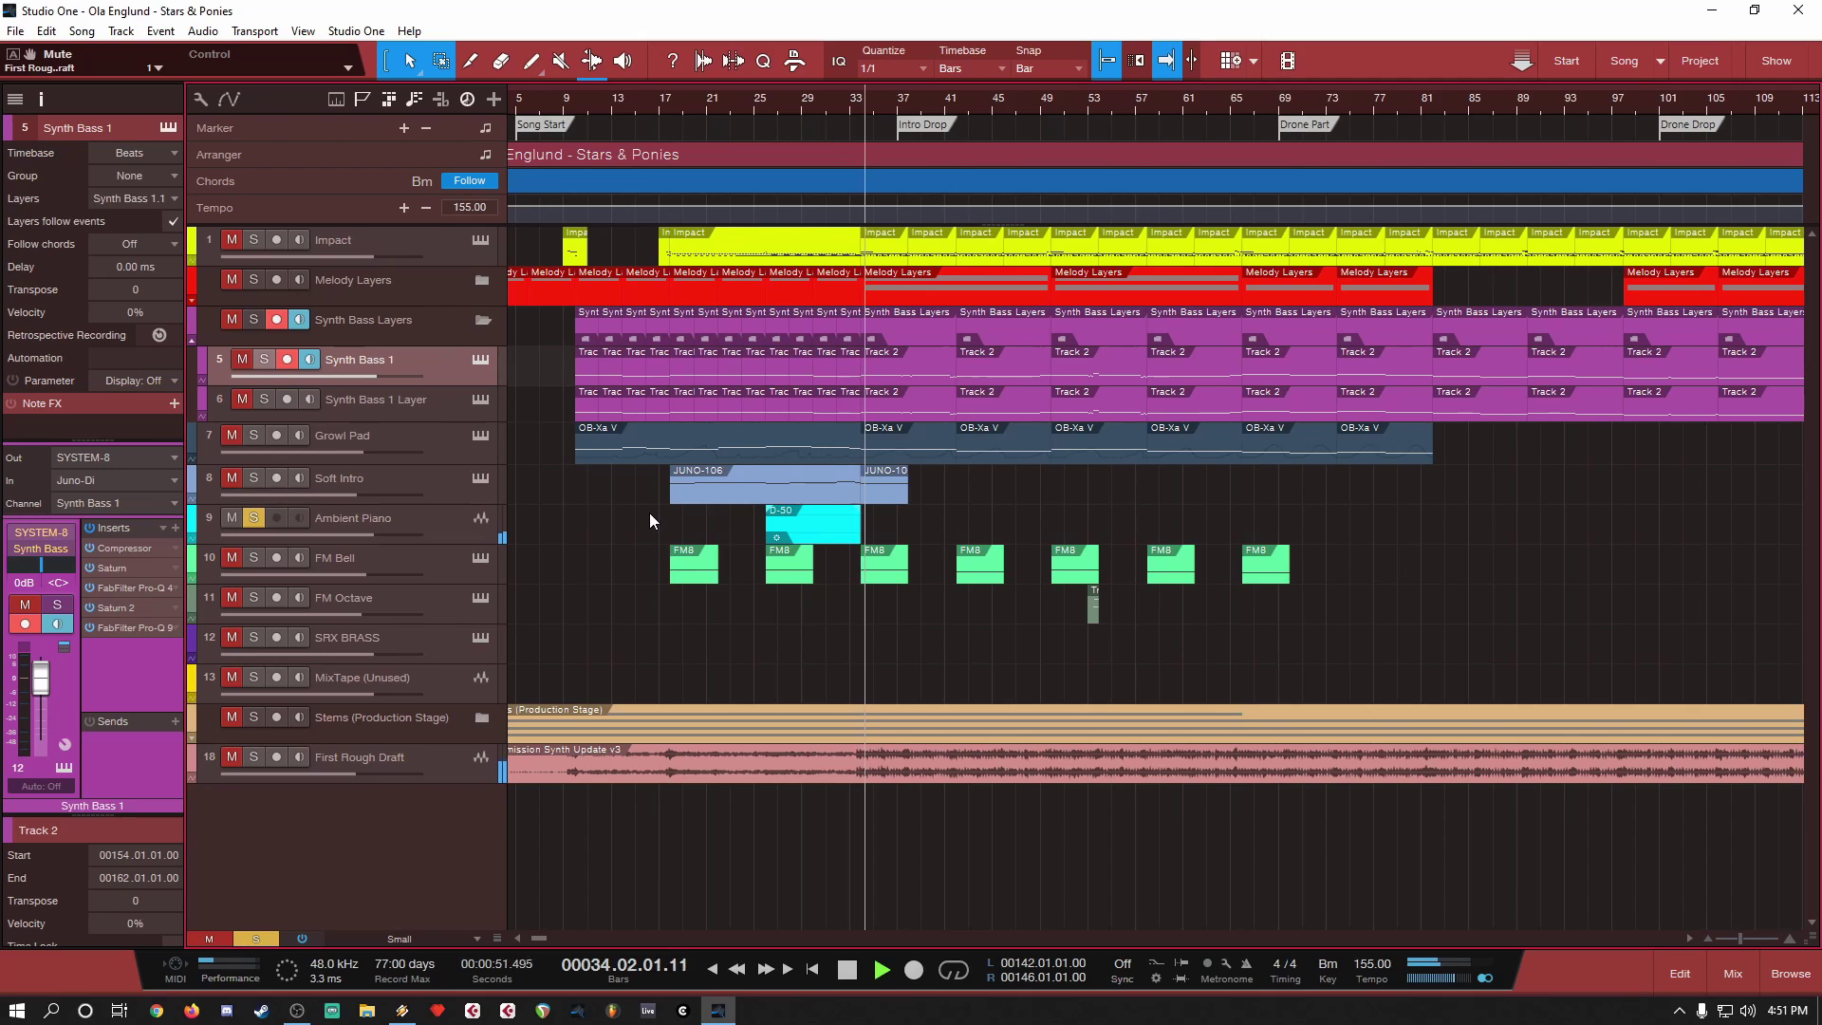
{"action": "key", "text": "space"}
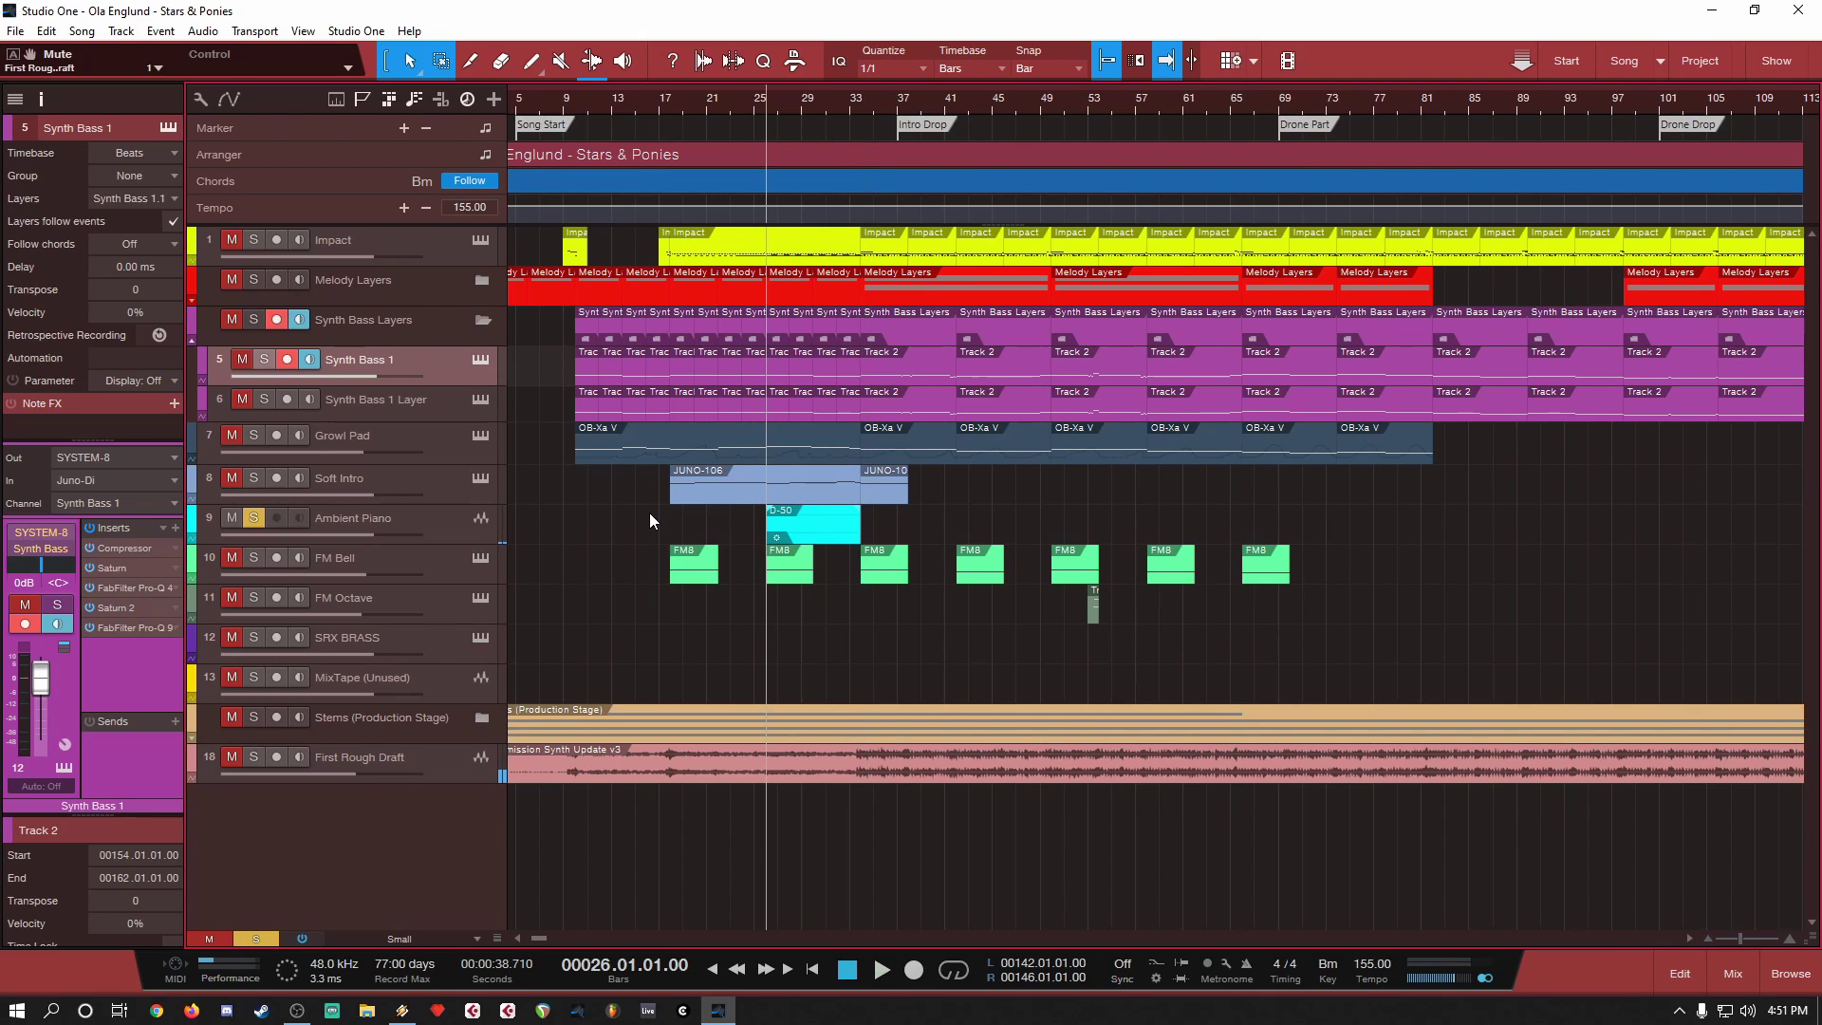
Step: Turn off the Ambient Piano solo, solo FM Bell instead and play it from bar 18
{"action": "left_click", "coordinate": [254, 517]}
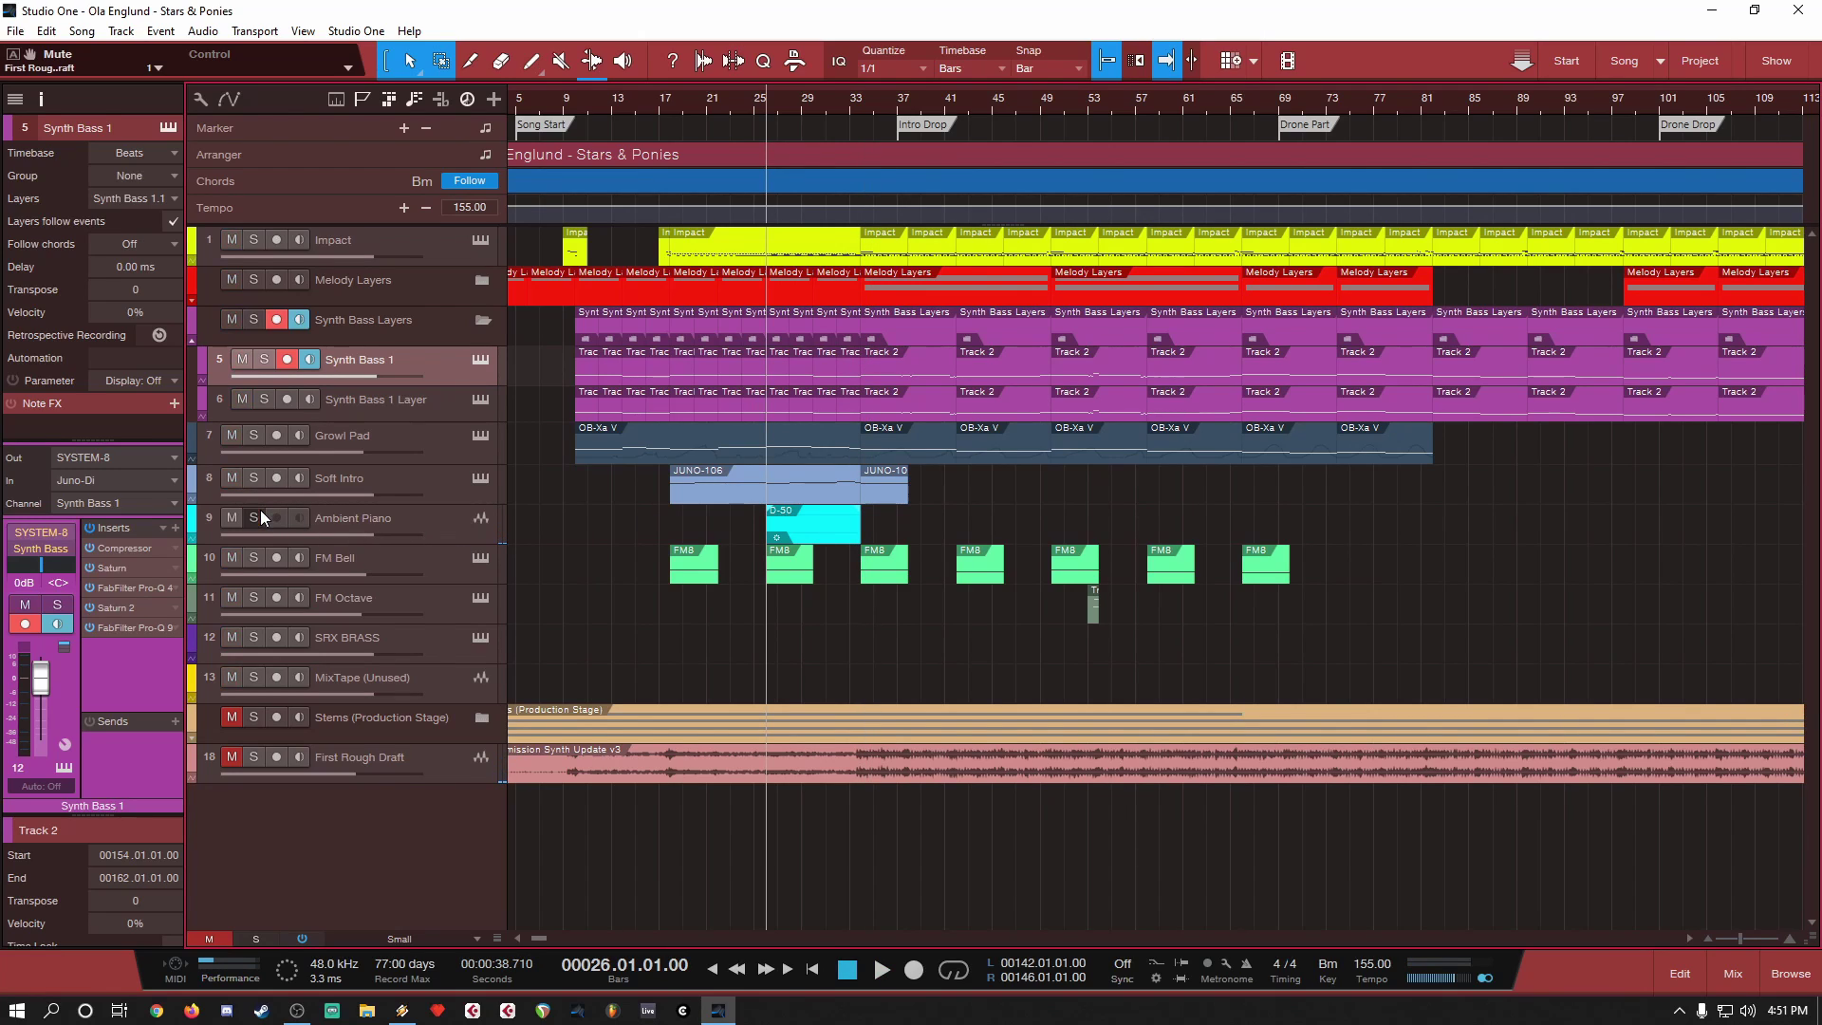
{"action": "left_click", "coordinate": [253, 558]}
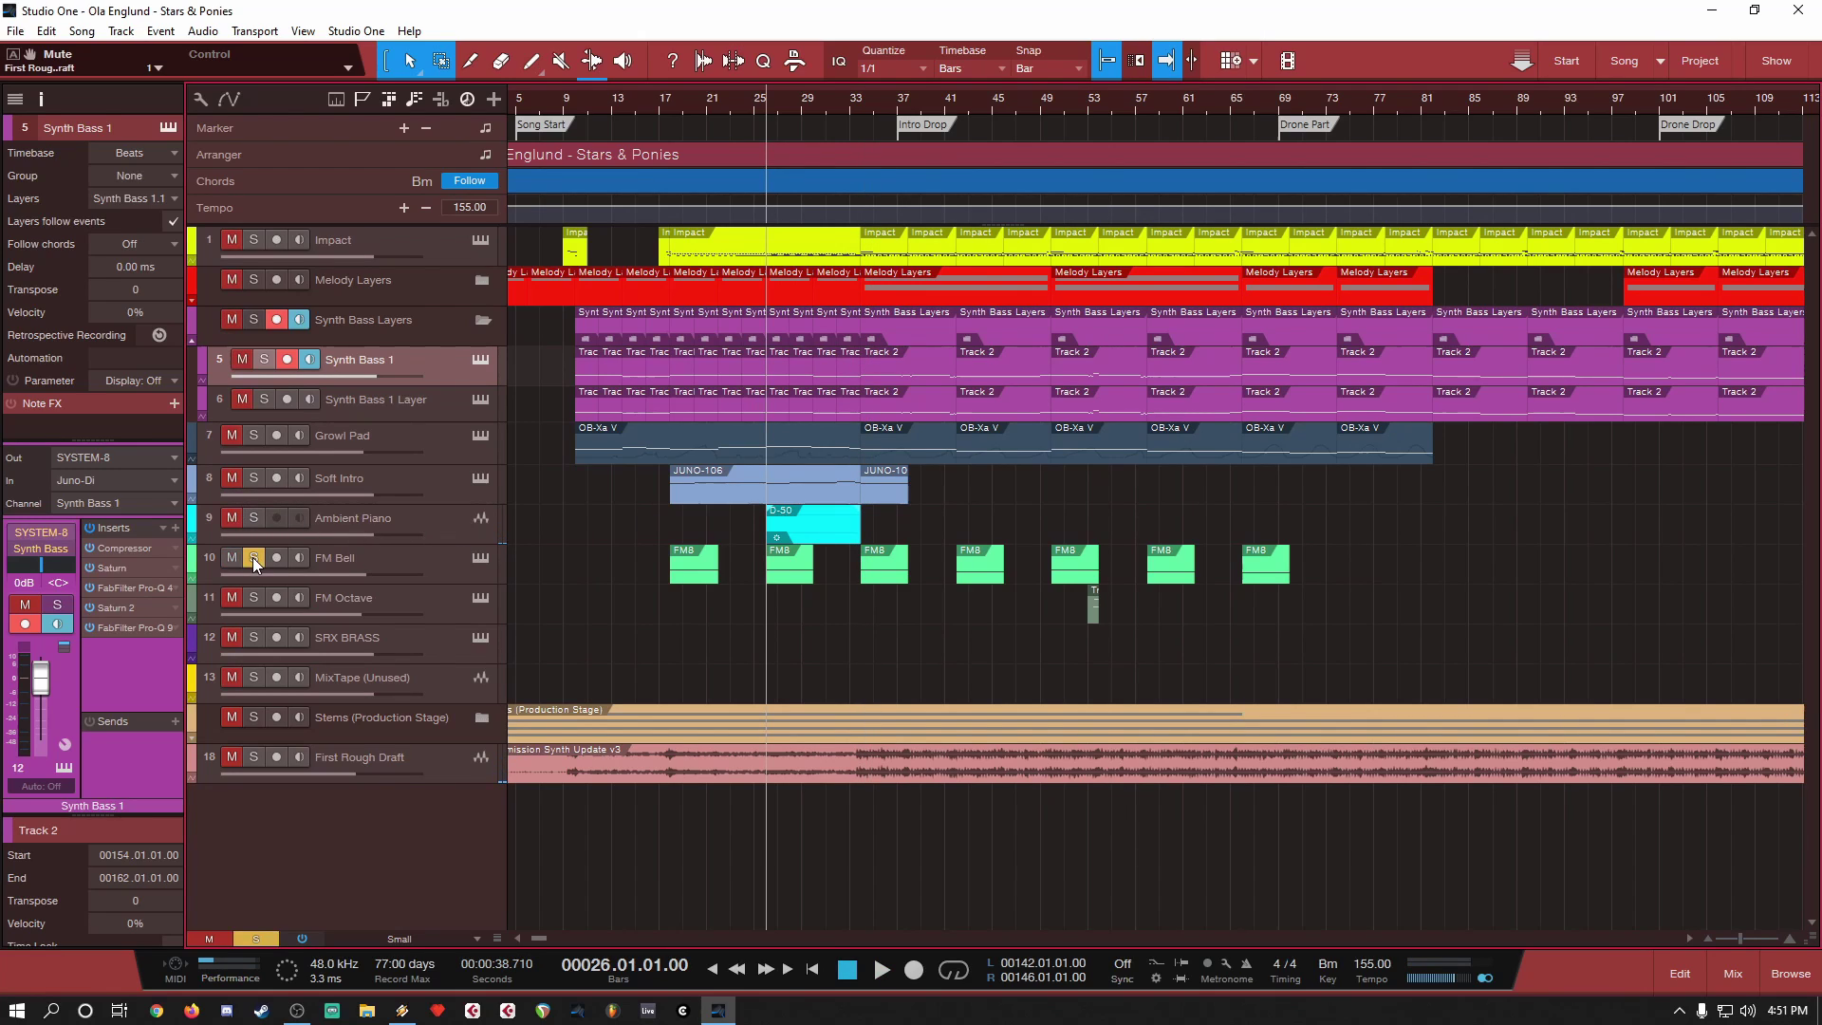
{"action": "left_click", "coordinate": [660, 110]}
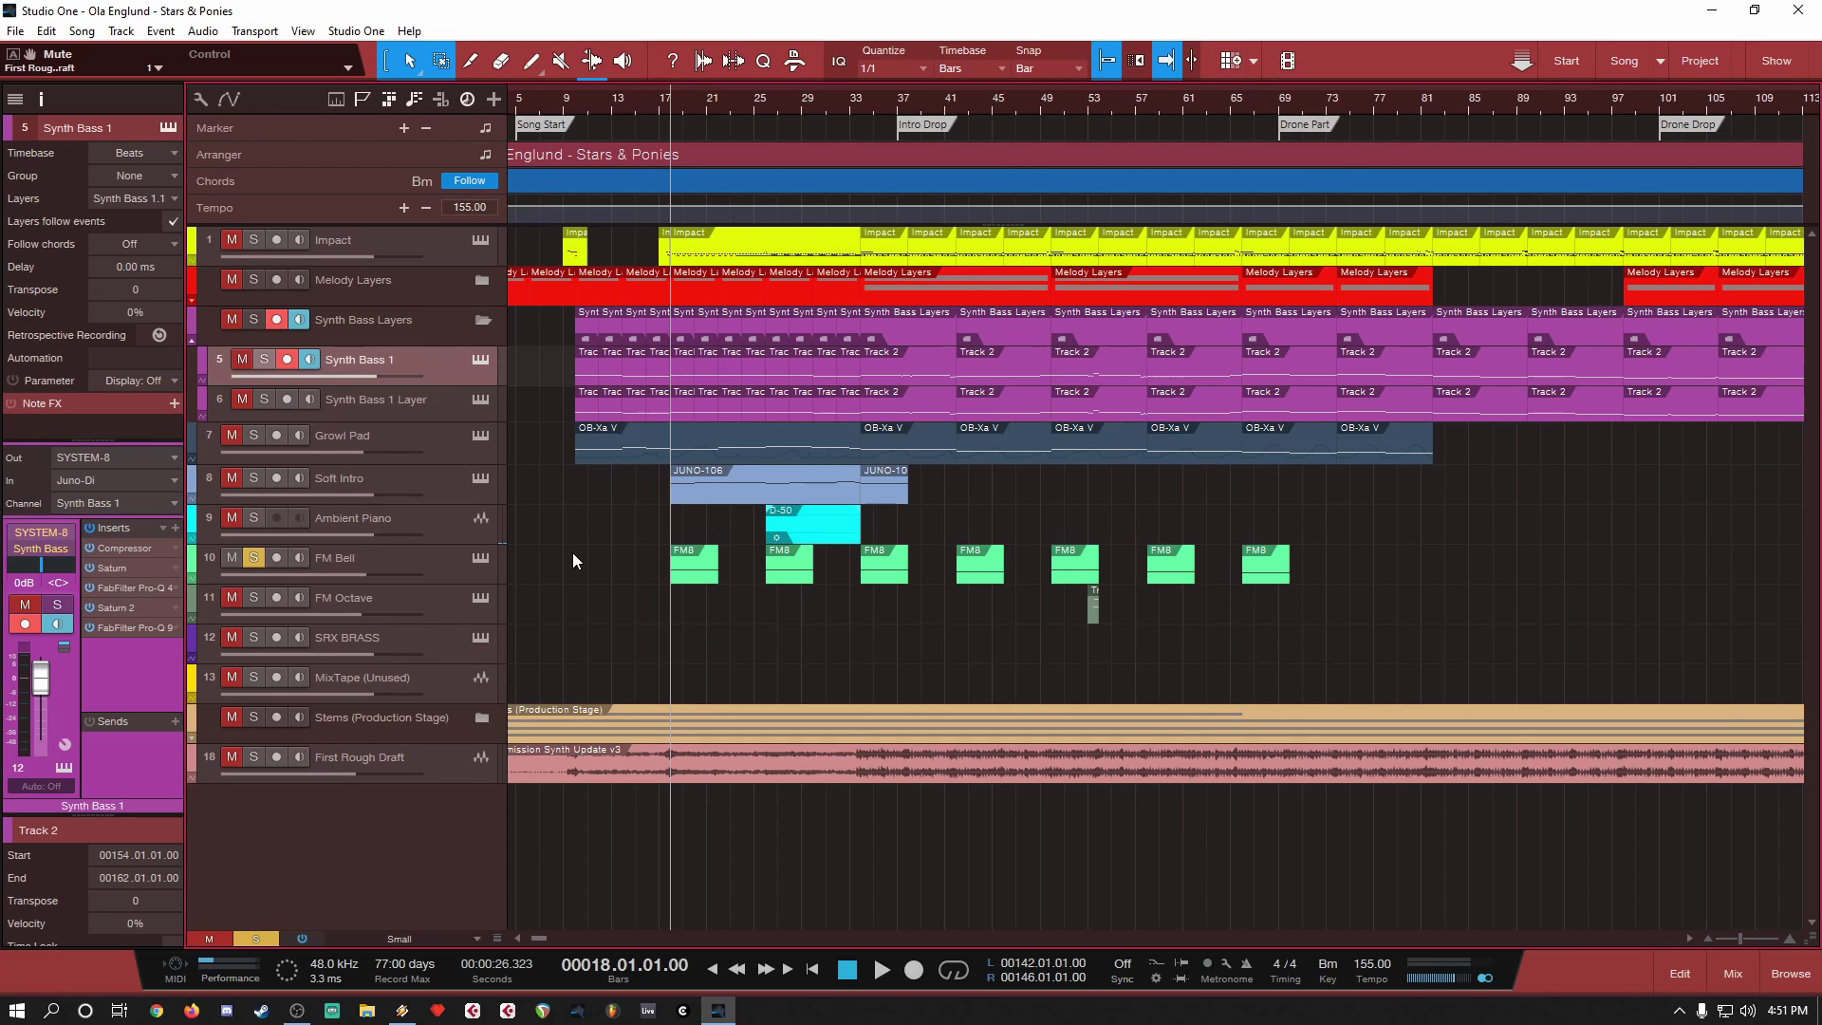
{"action": "key", "text": "space"}
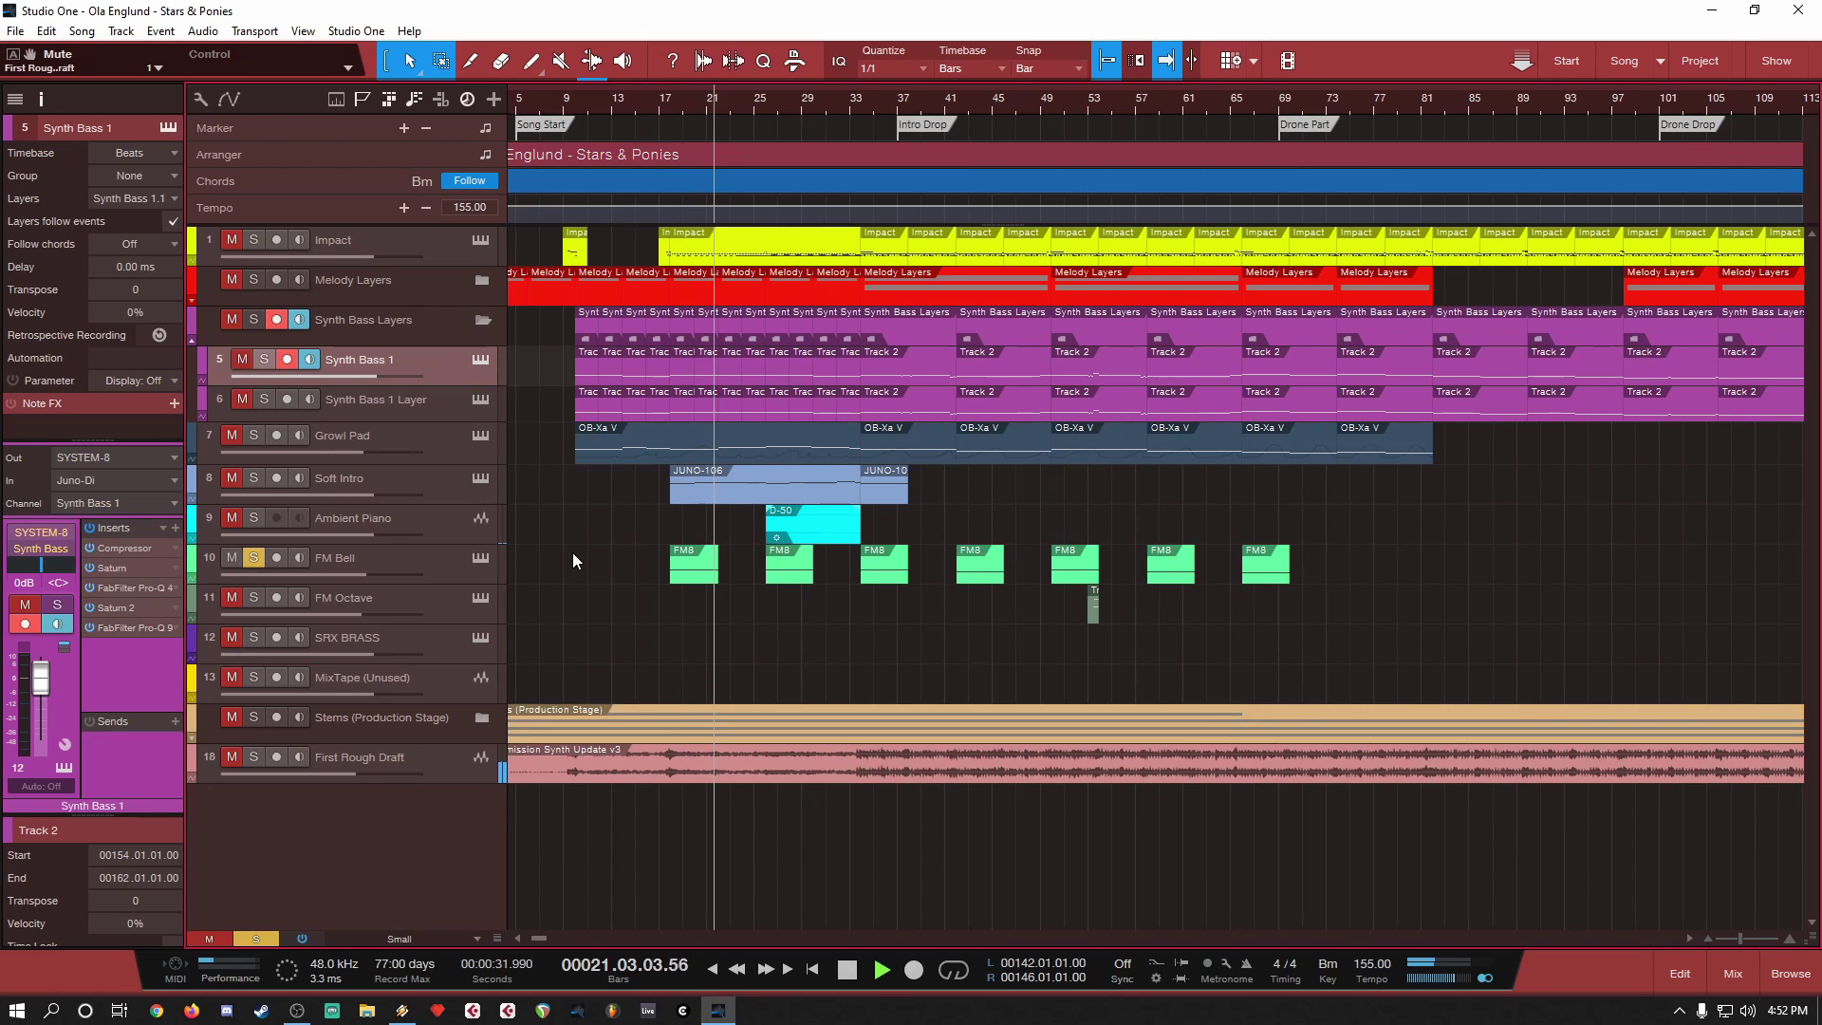
{"action": "key", "text": "space"}
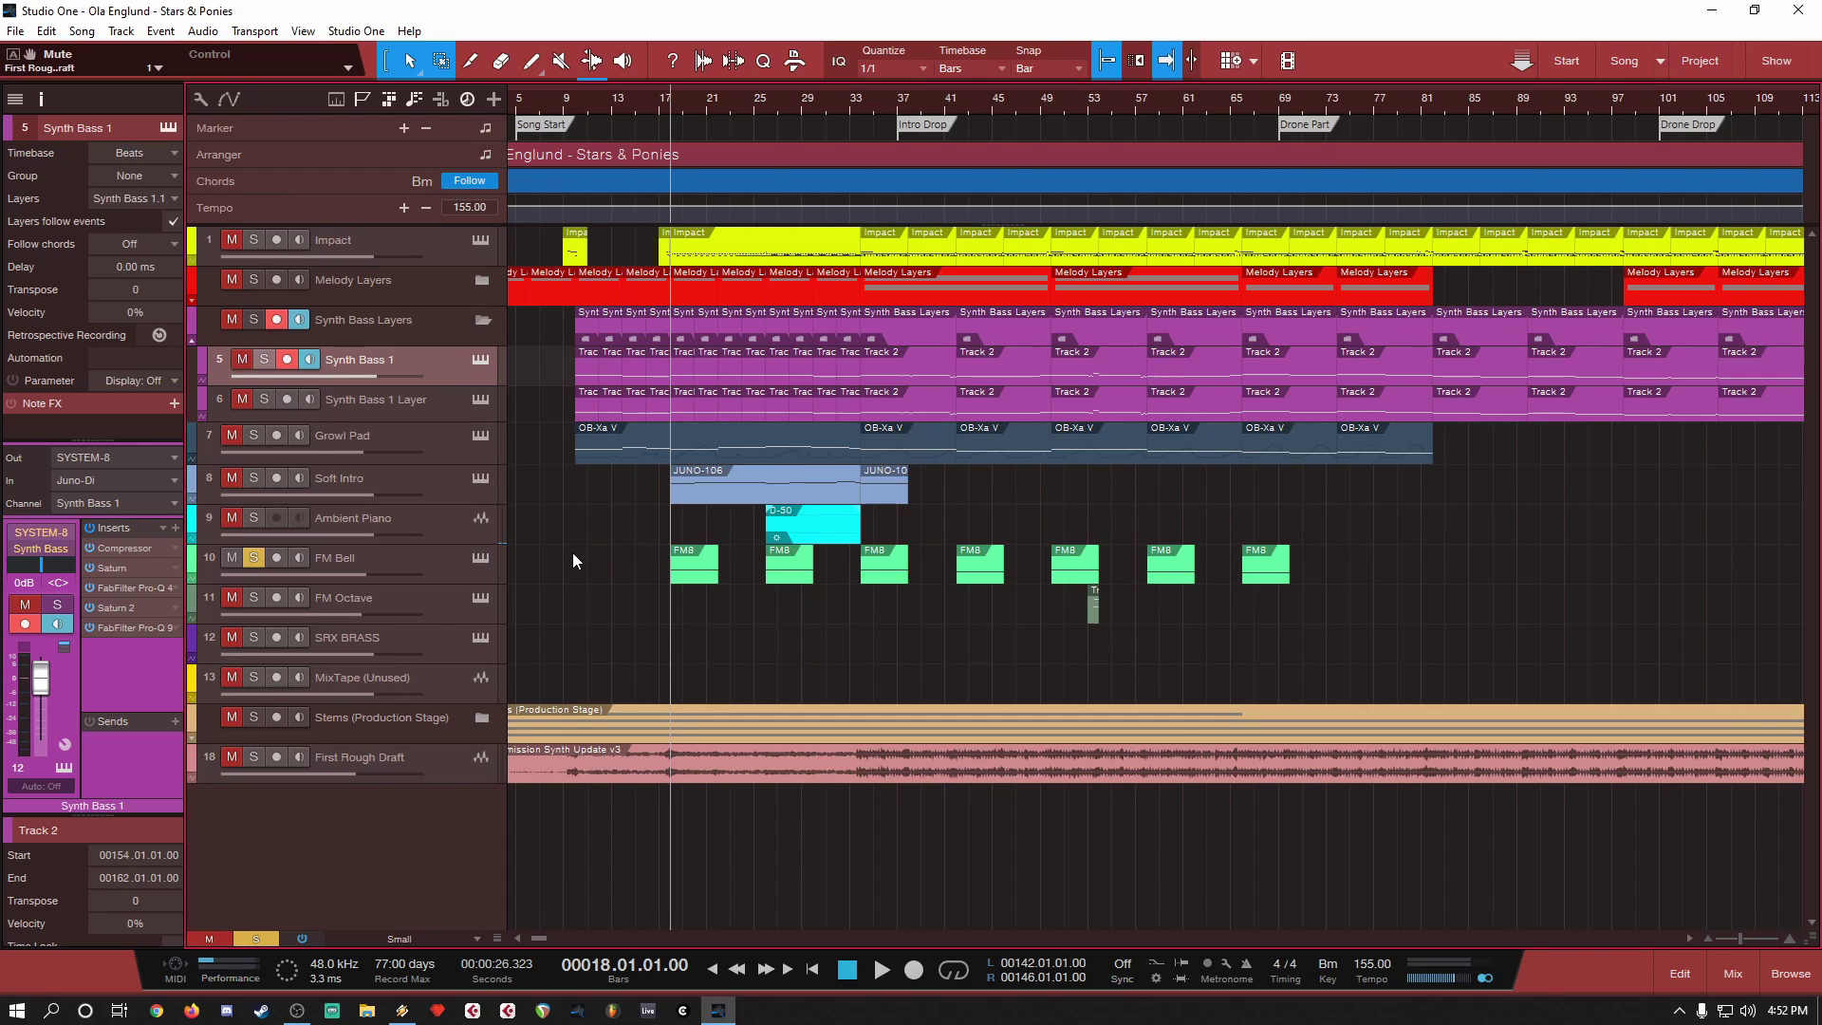
Step: Solo FM Octave in place of FM Bell and play its short clip from bar 52
{"action": "left_click", "coordinate": [254, 597]}
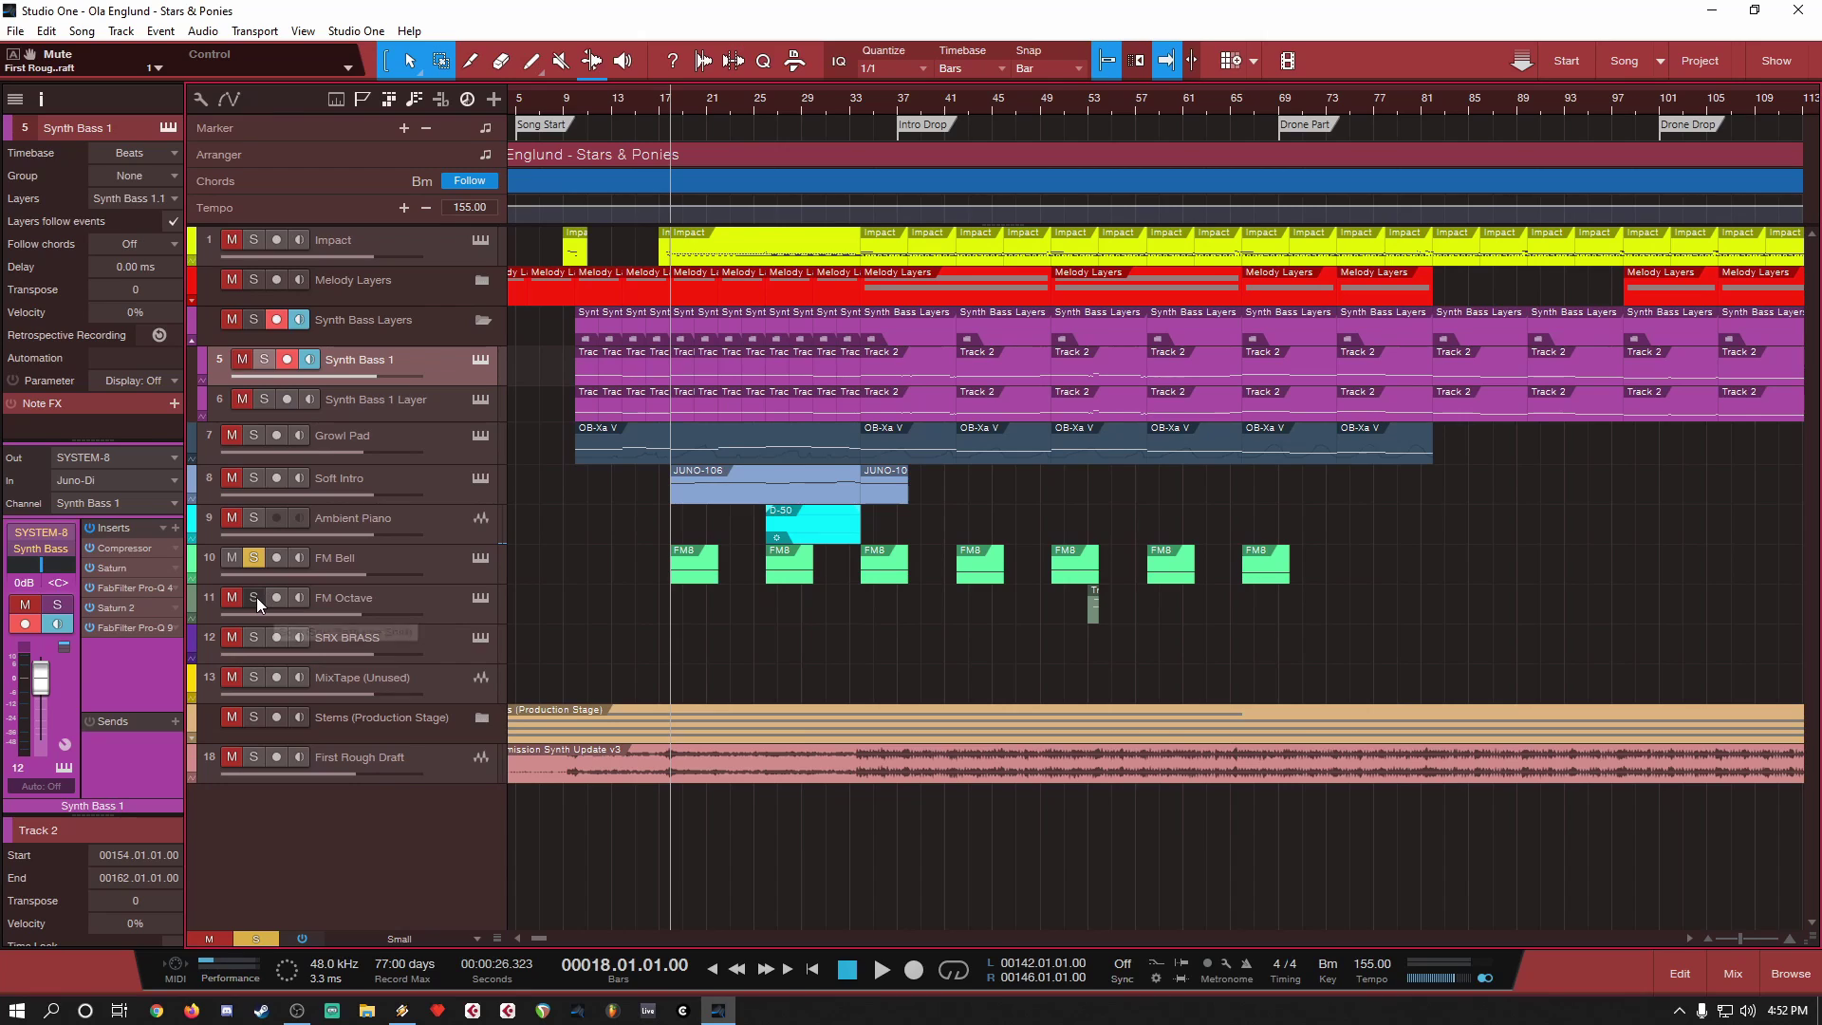
{"action": "left_click", "coordinate": [1069, 106]}
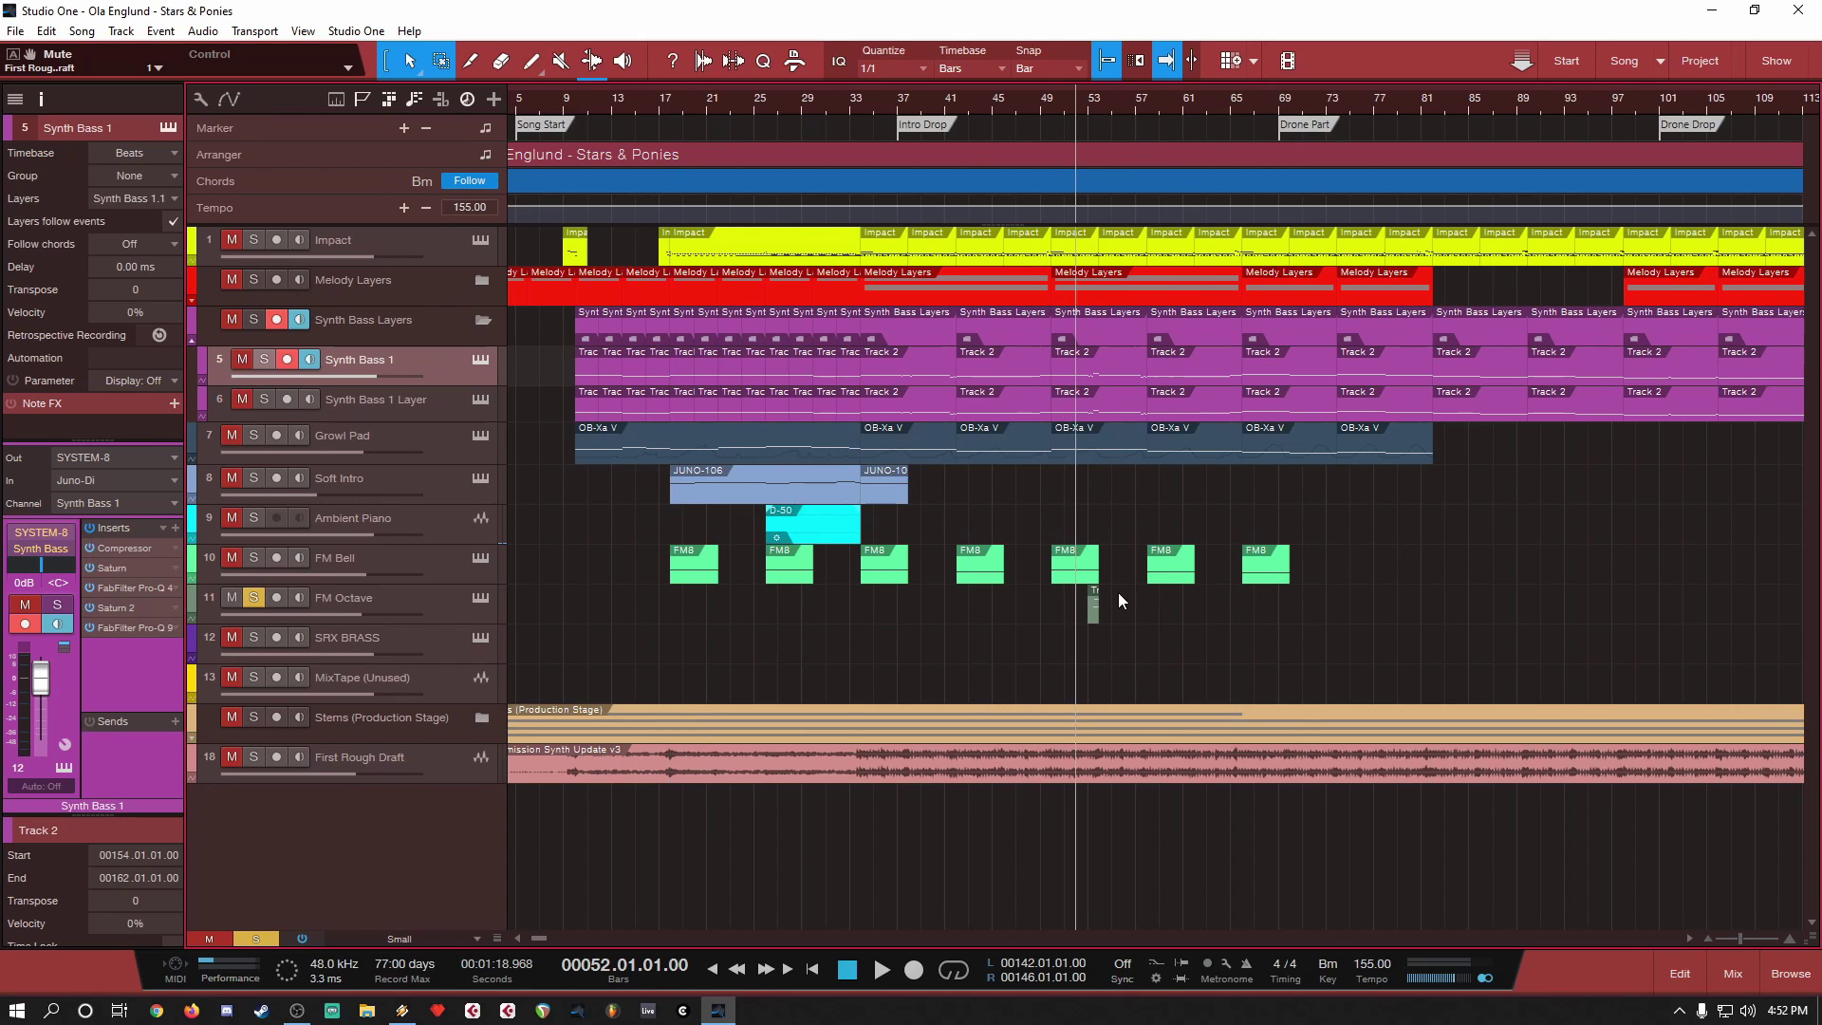
{"action": "scroll", "coordinate": [1111, 596], "scroll_direction": "up", "scroll_amount": 5}
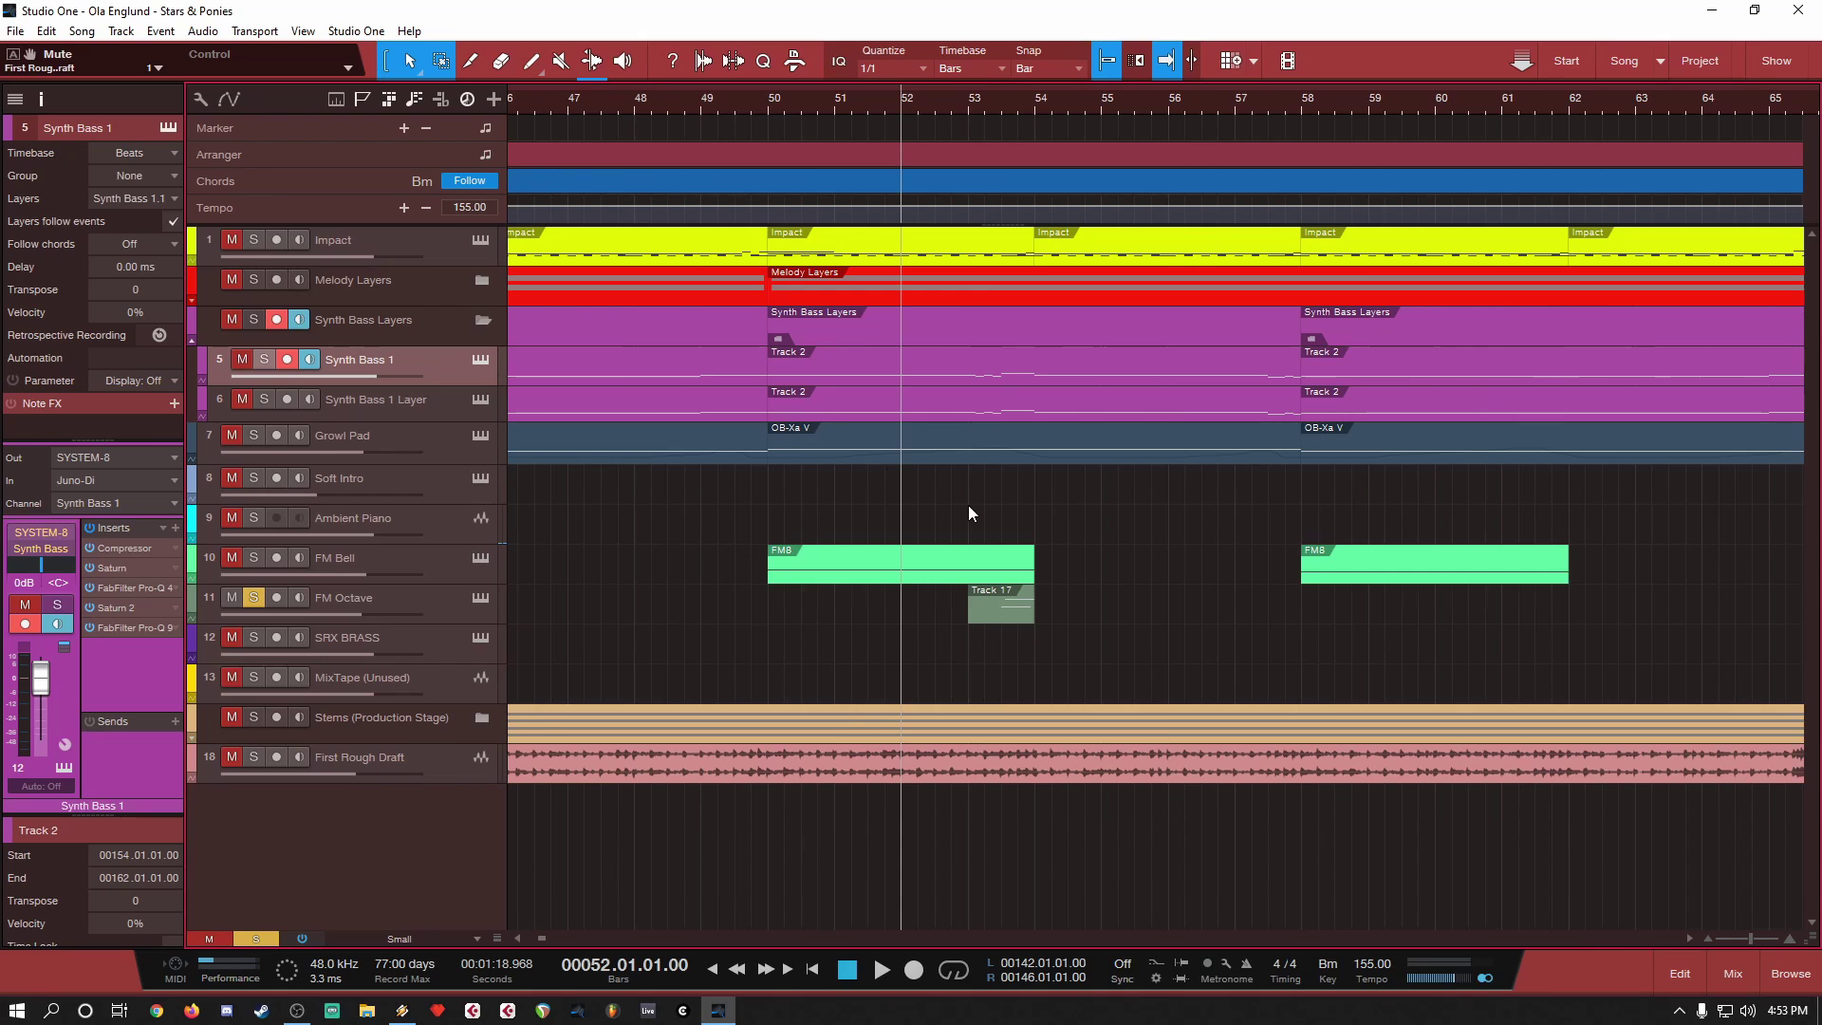
{"action": "key", "text": "space"}
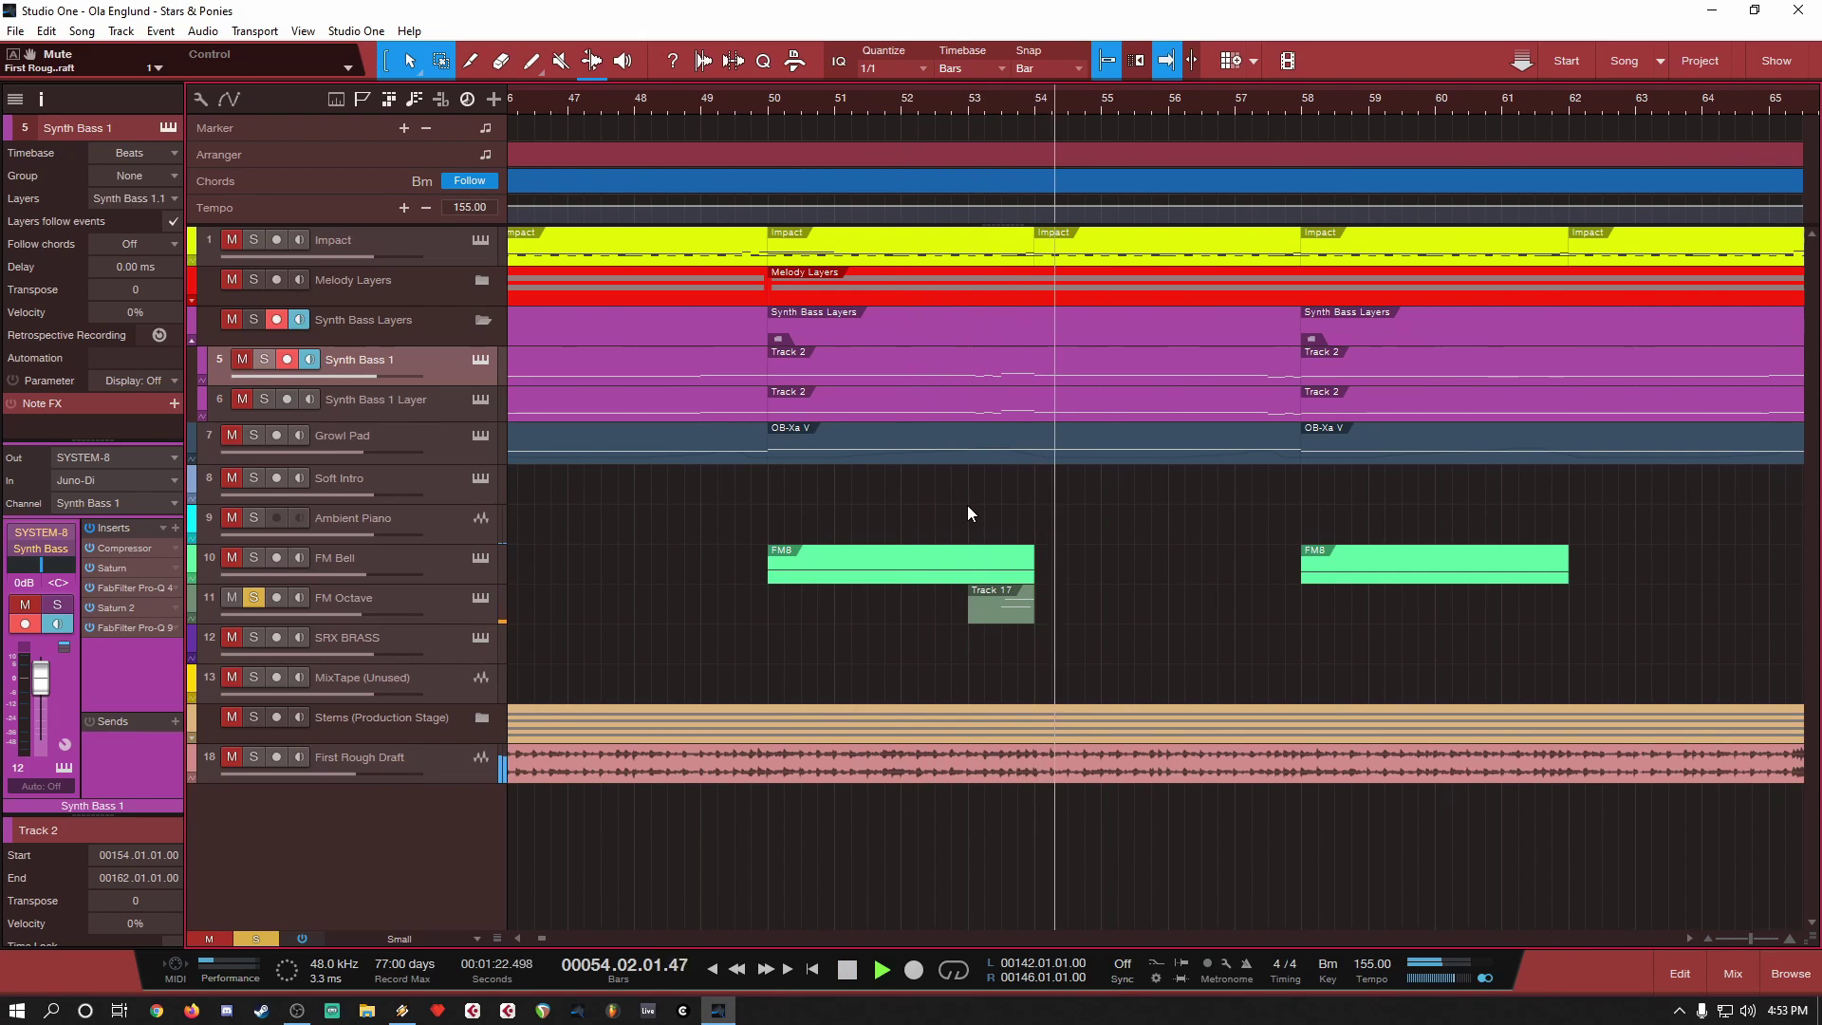
{"action": "key", "text": "space"}
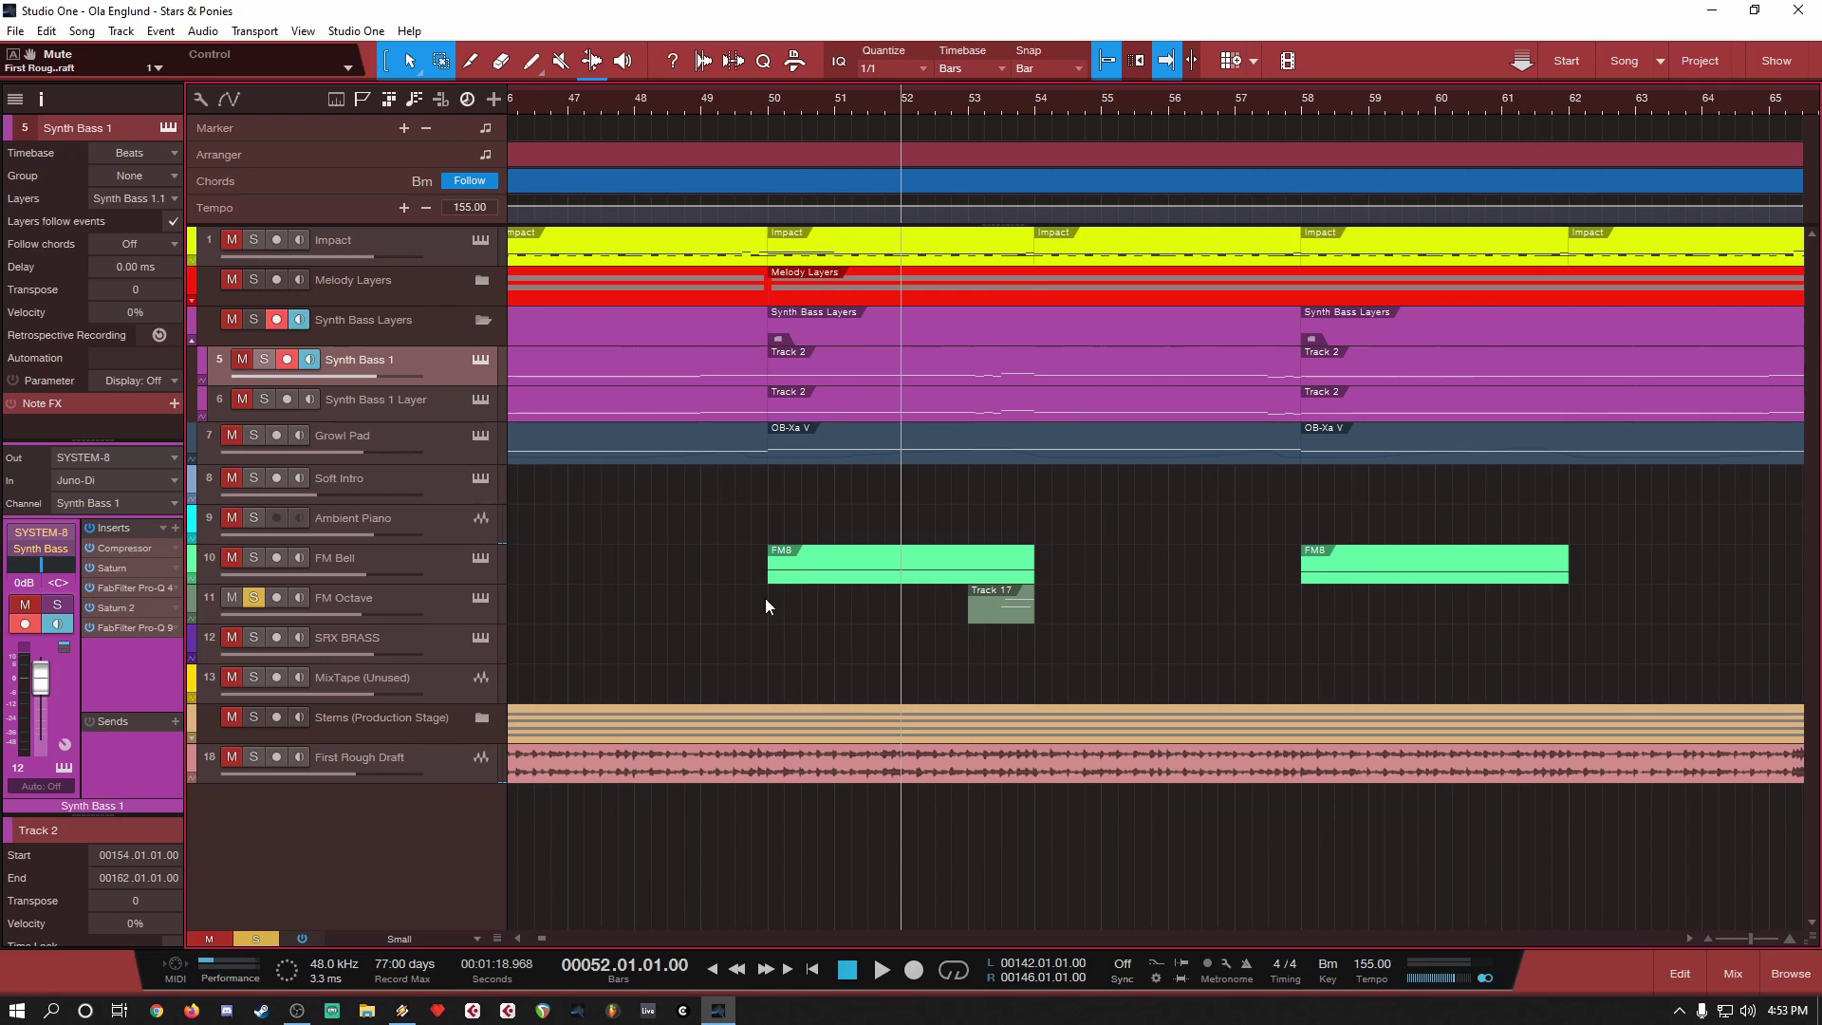
Step: Turn off the FM Octave solo and examine the whole arrangement out to the Graveyard section, returning to the song start
{"action": "left_click", "coordinate": [251, 598]}
{"action": "scroll", "coordinate": [720, 567], "scroll_direction": "down", "scroll_amount": 10}
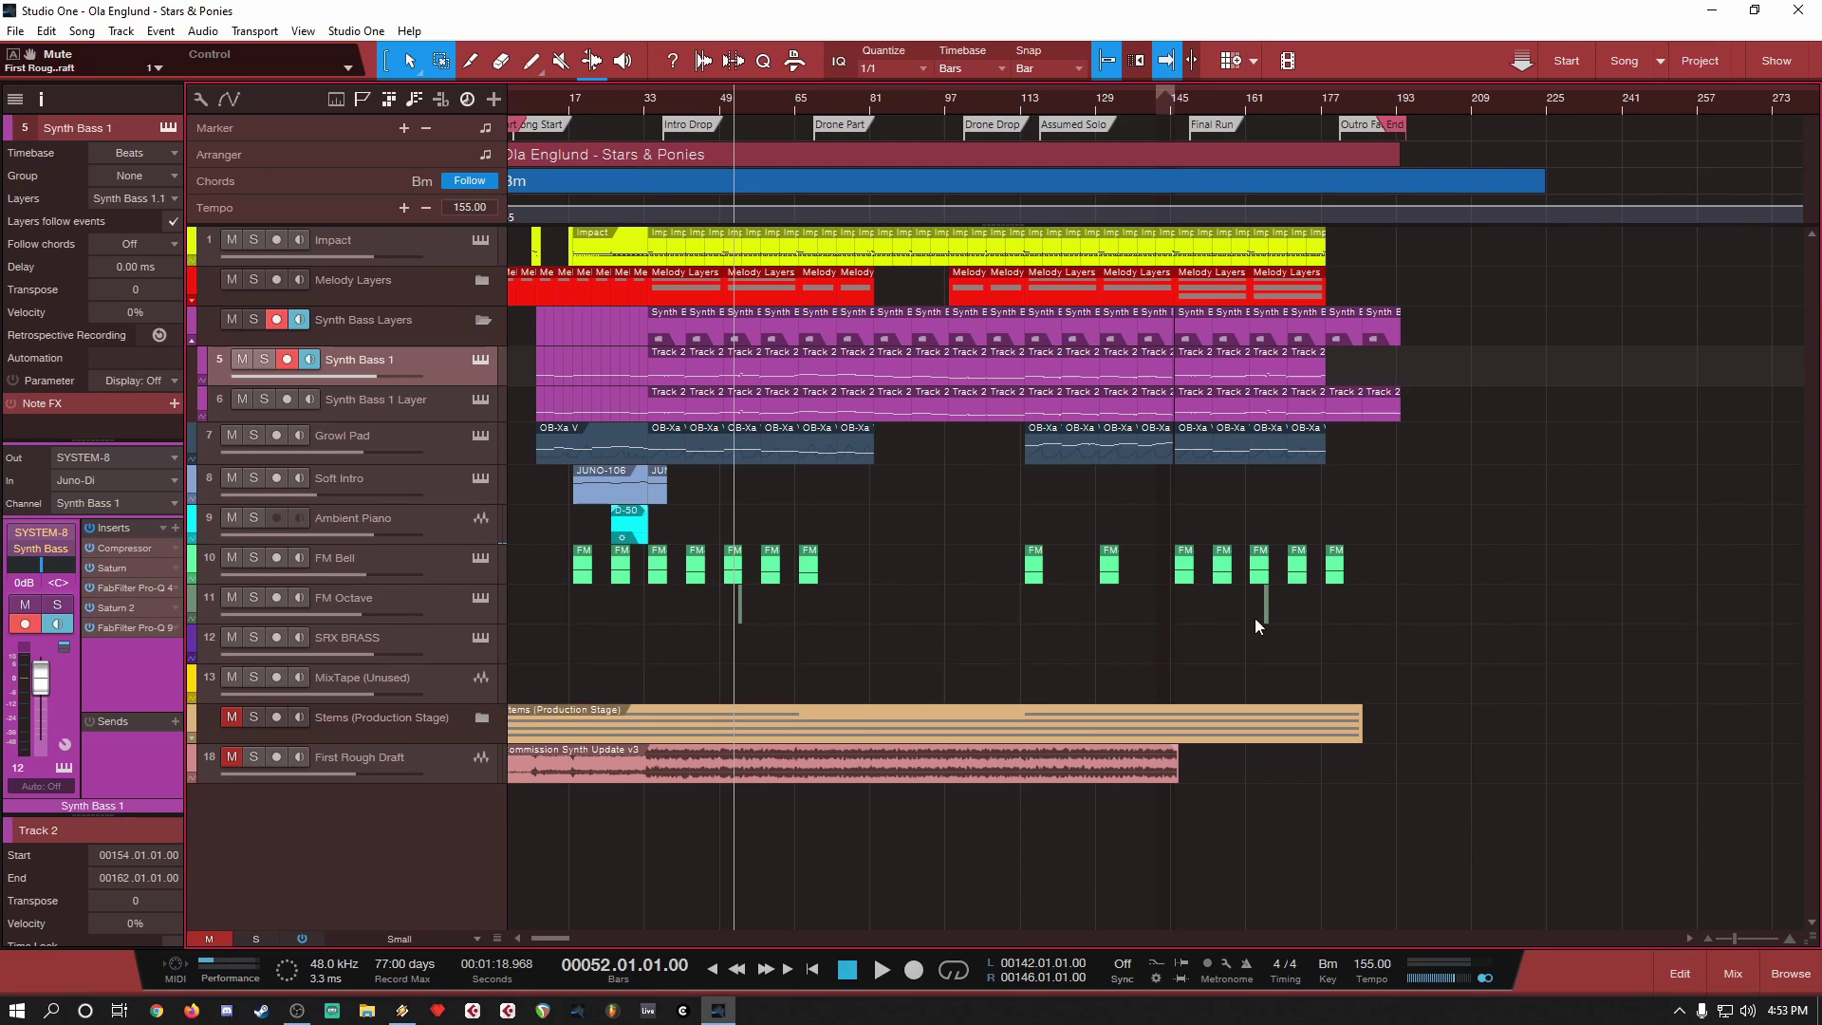
{"action": "scroll", "coordinate": [901, 603], "scroll_direction": "down", "scroll_amount": 6}
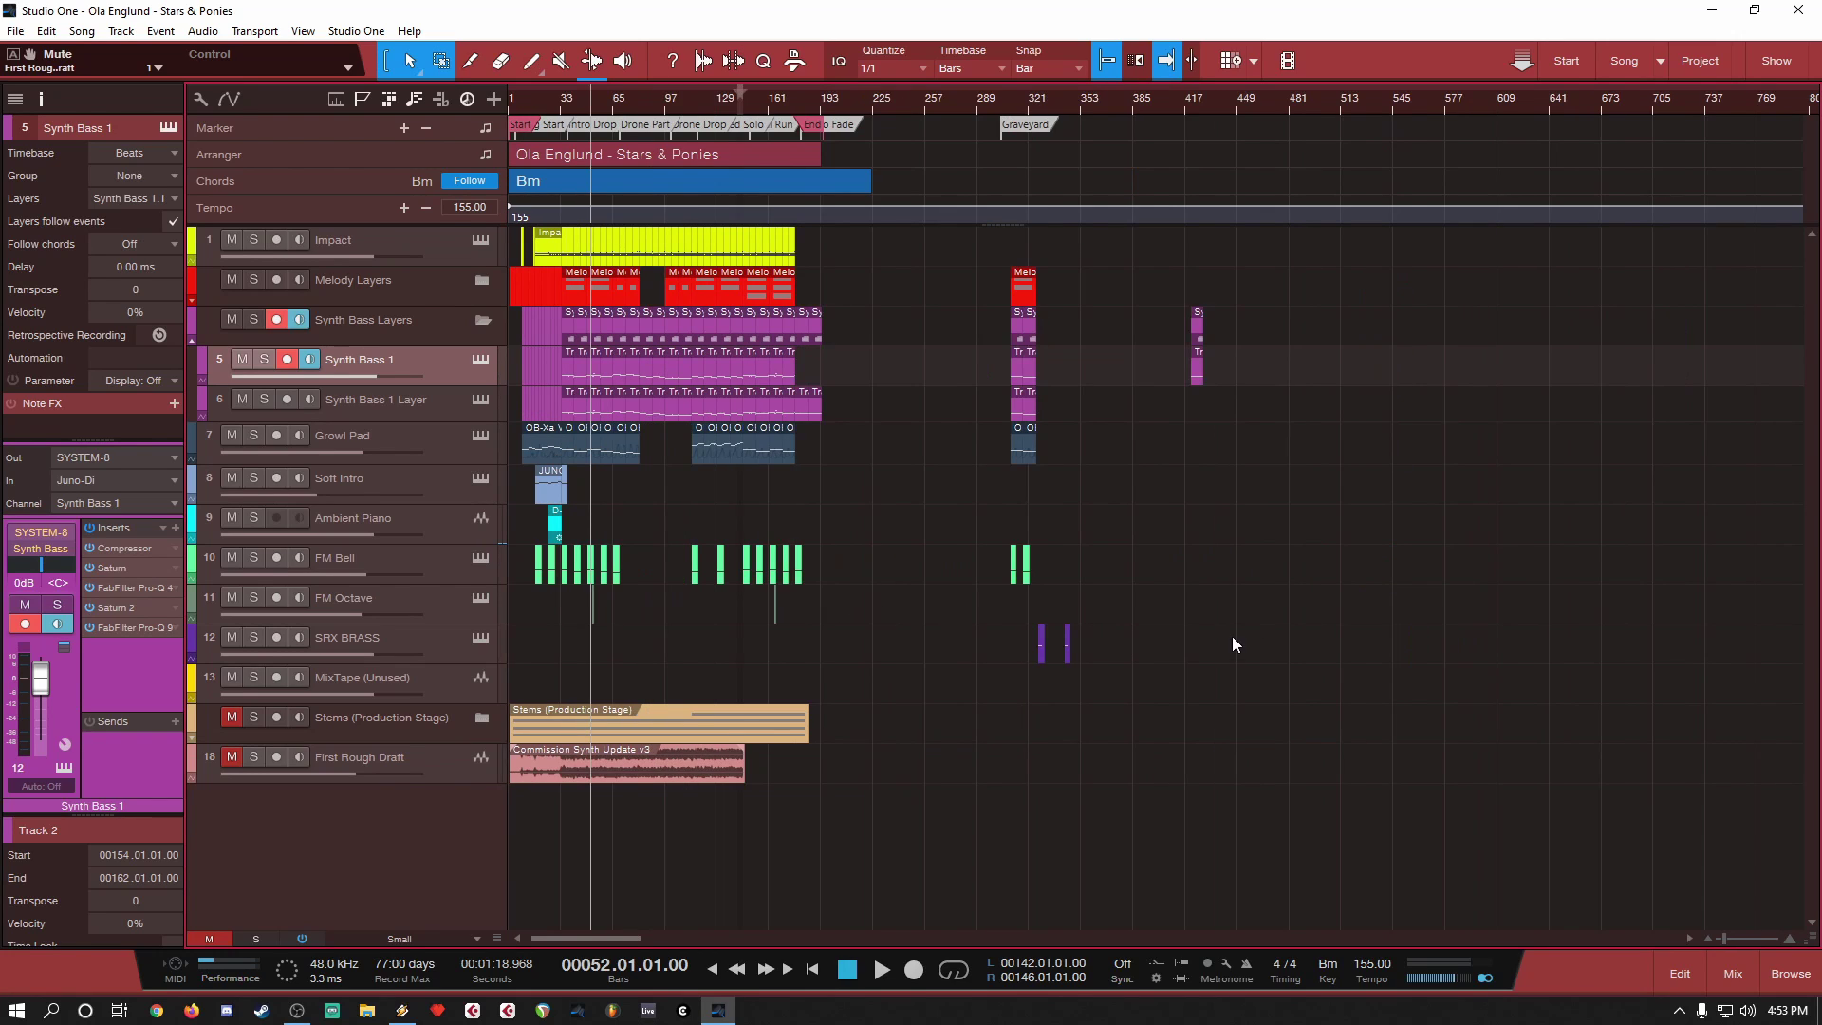
{"action": "scroll", "coordinate": [521, 632], "scroll_direction": "up", "scroll_amount": 10}
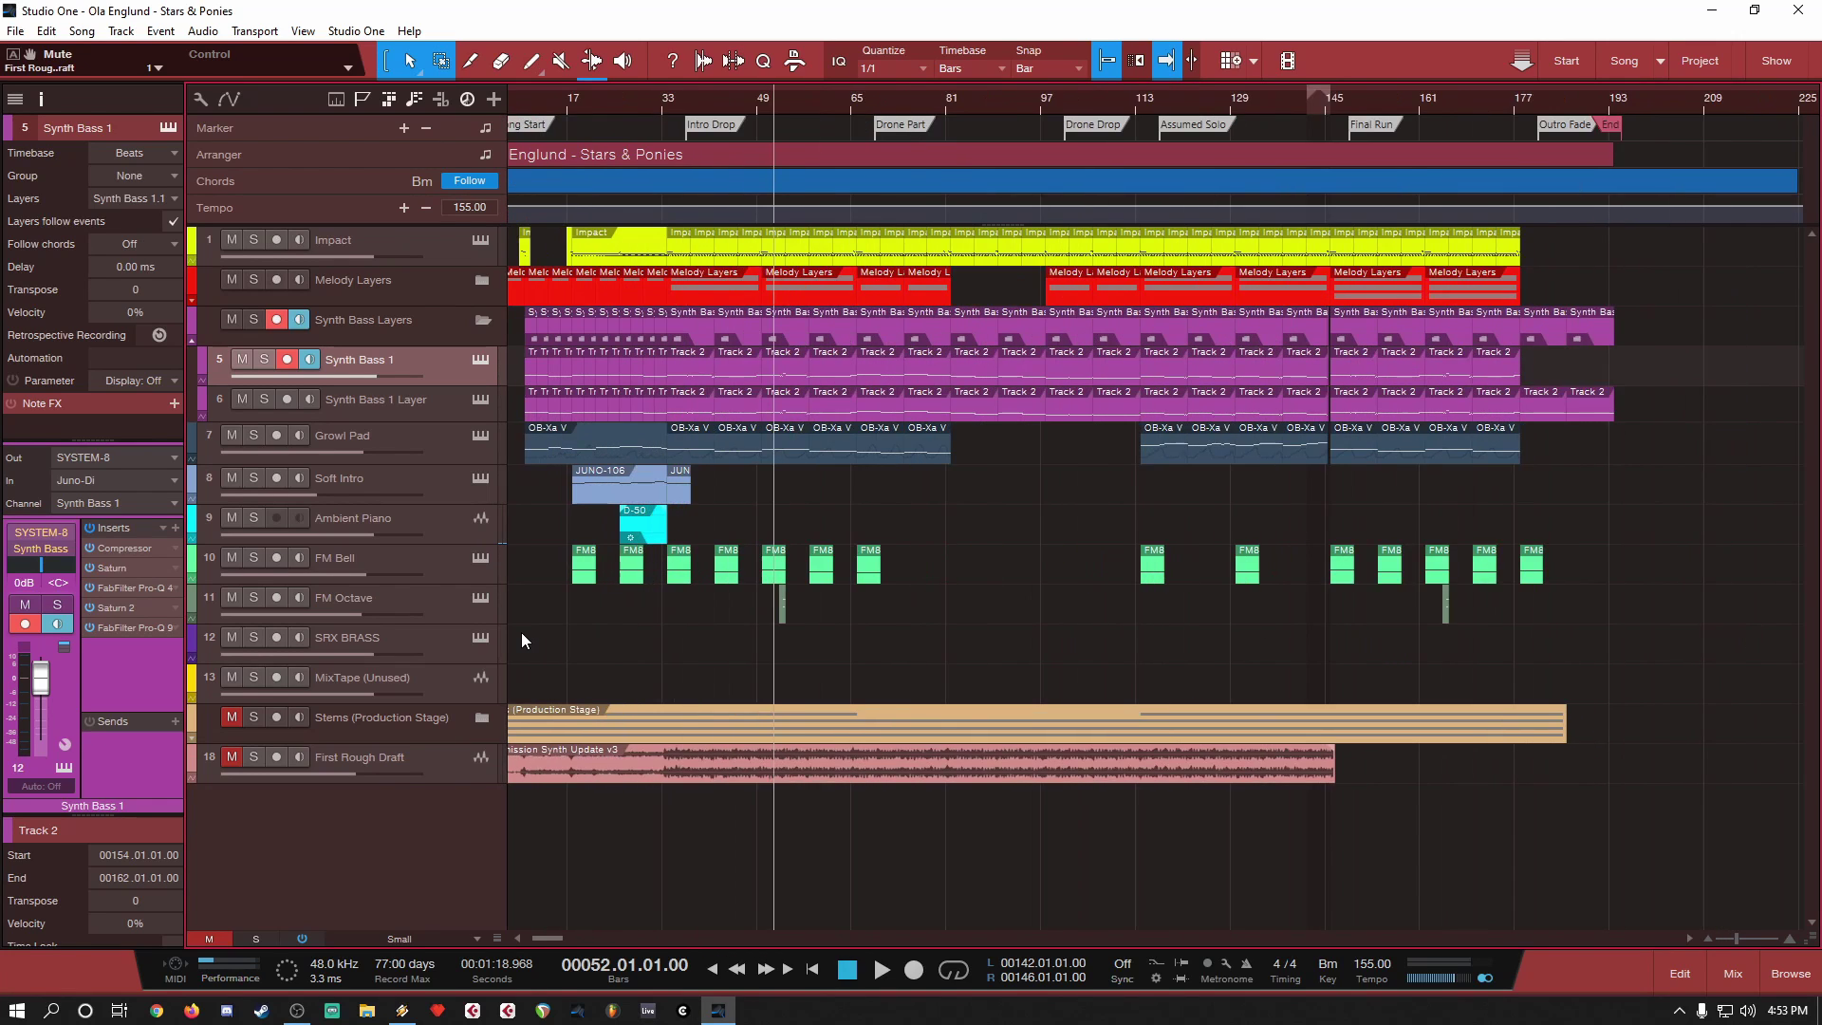
{"action": "left_click", "coordinate": [534, 940]}
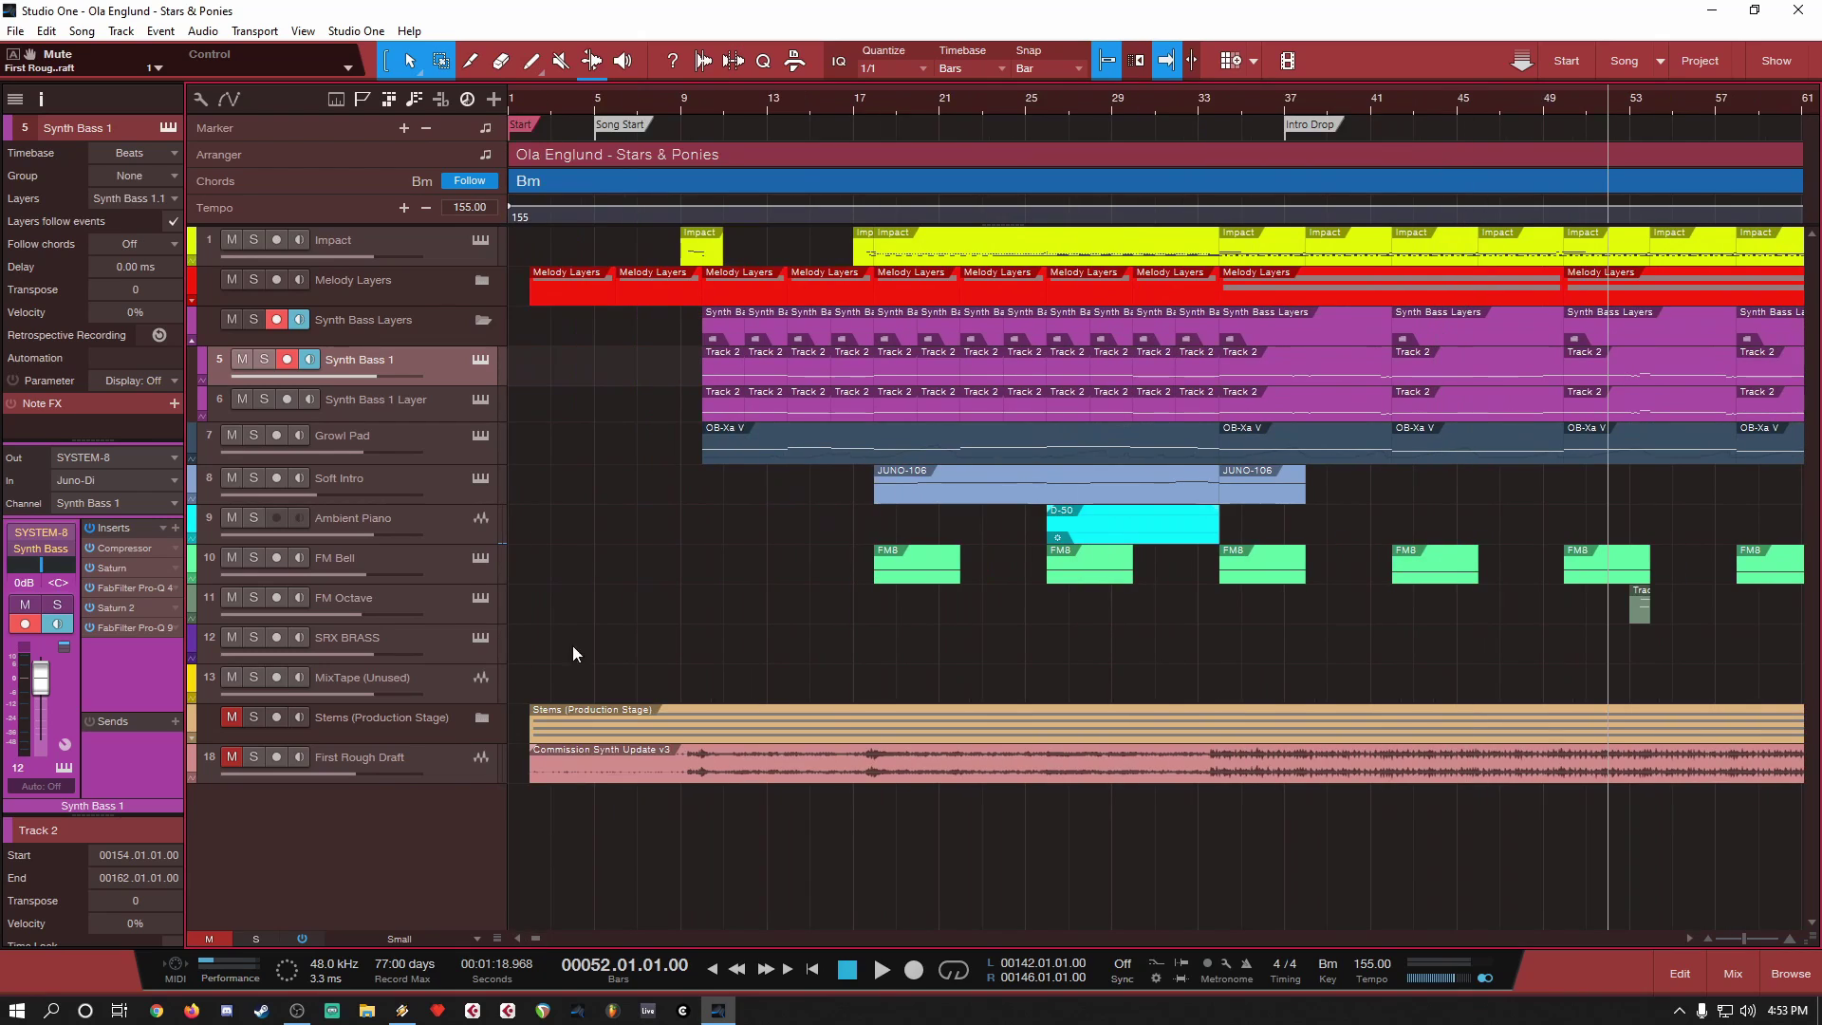
Step: Expand the Melody Layers folder, solo Melody Layer 1 and place the playhead at bar 2
{"action": "left_click", "coordinate": [192, 299]}
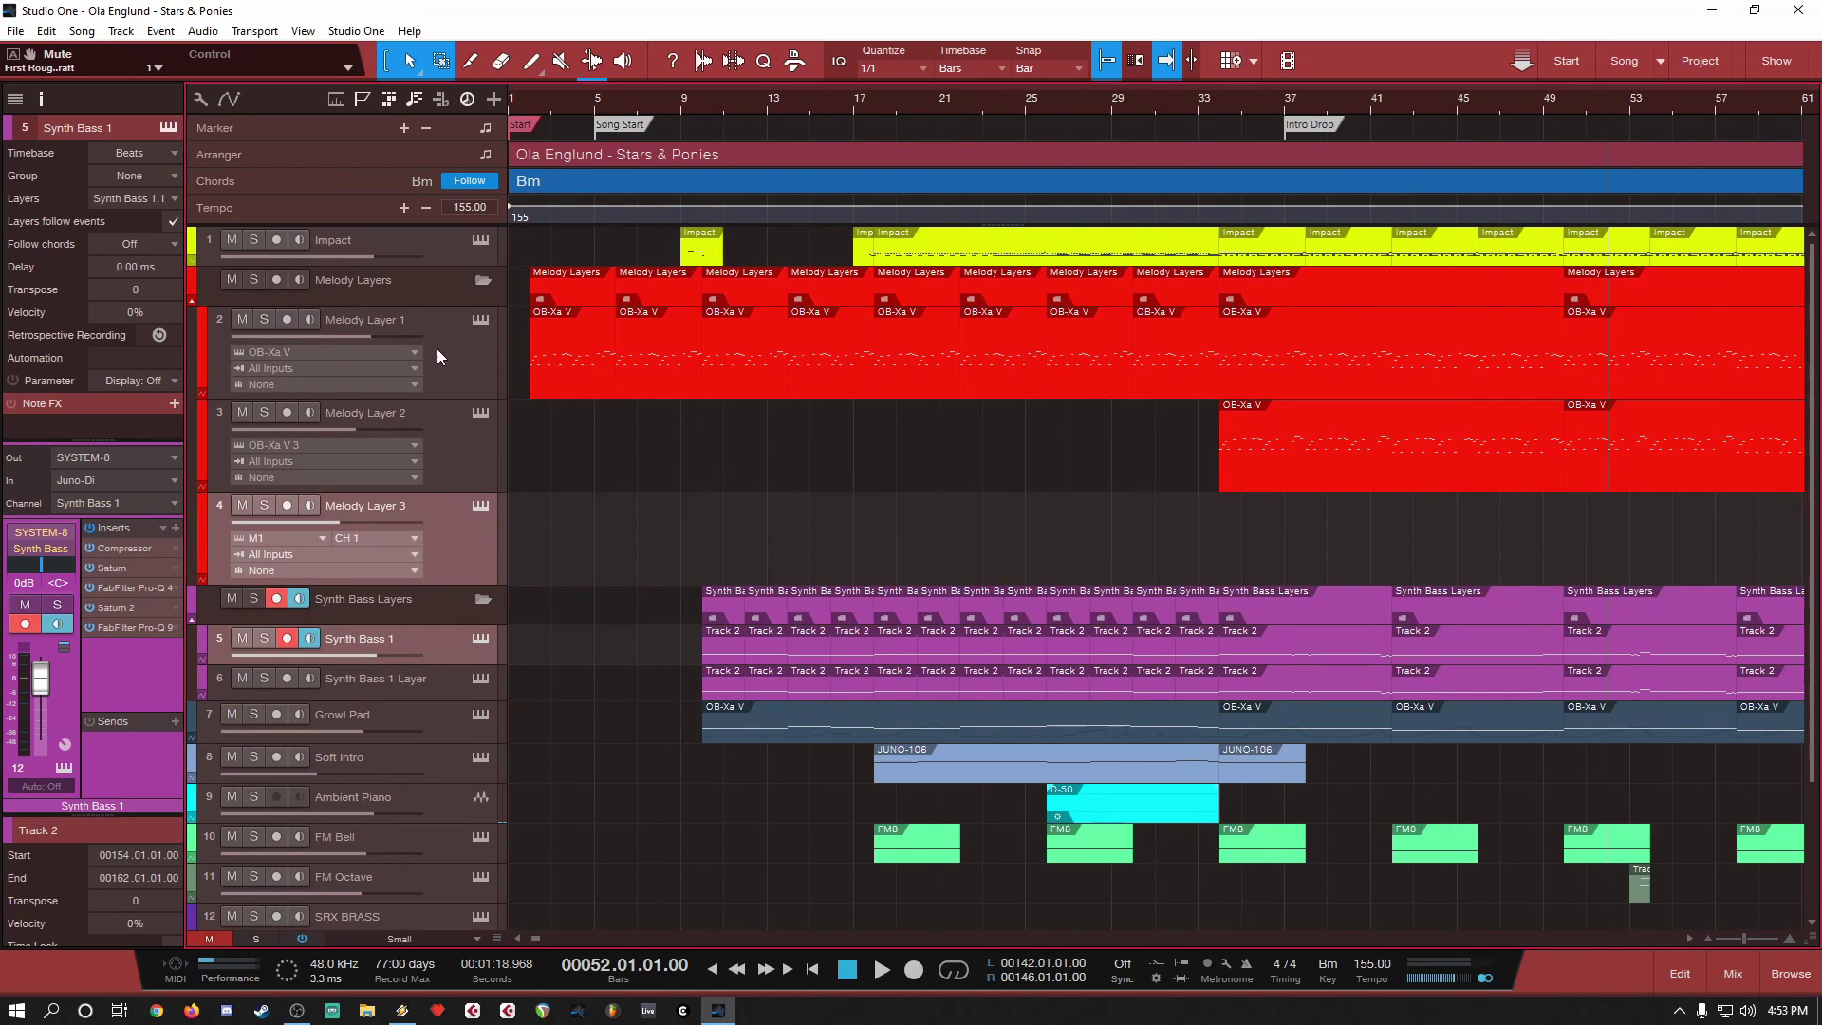
{"action": "left_click", "coordinate": [270, 317]}
{"action": "left_click", "coordinate": [538, 104]}
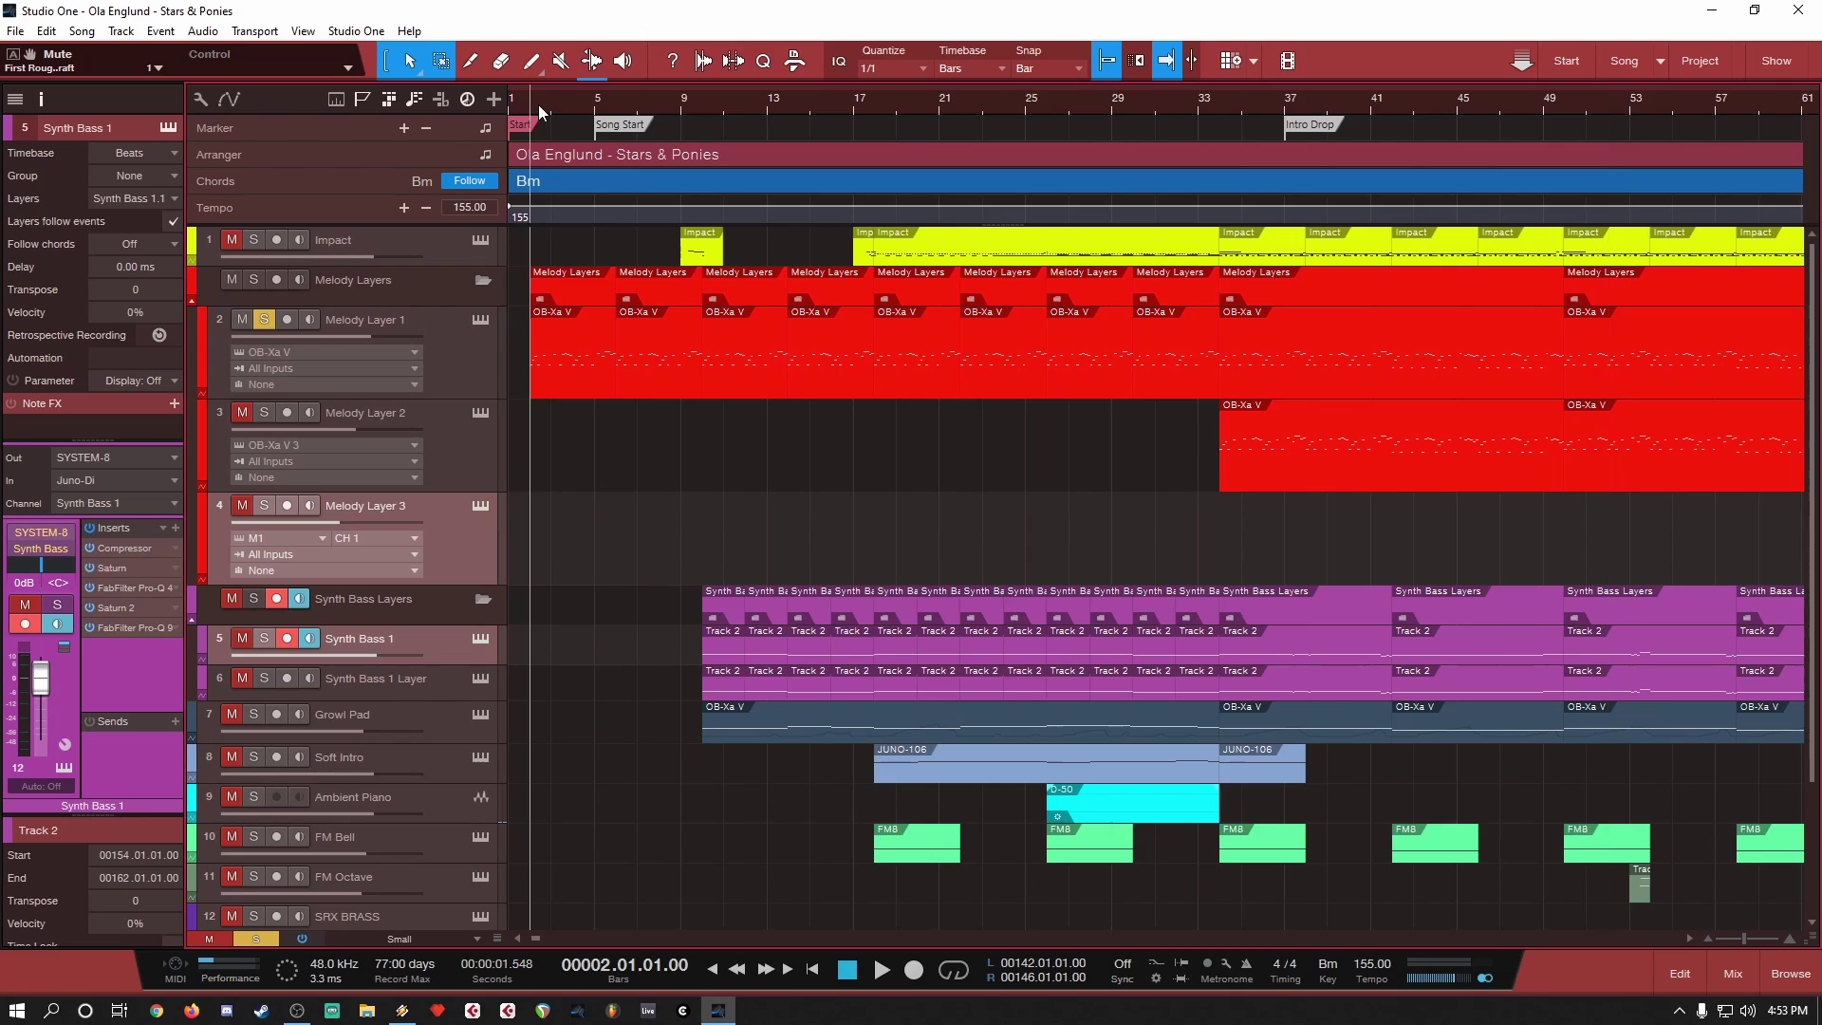
Step: Open Melody Layer 1's OB-Xa V instrument, reposition its window over the arrangement and play the soloed track from bar 2
{"action": "left_click", "coordinate": [463, 374]}
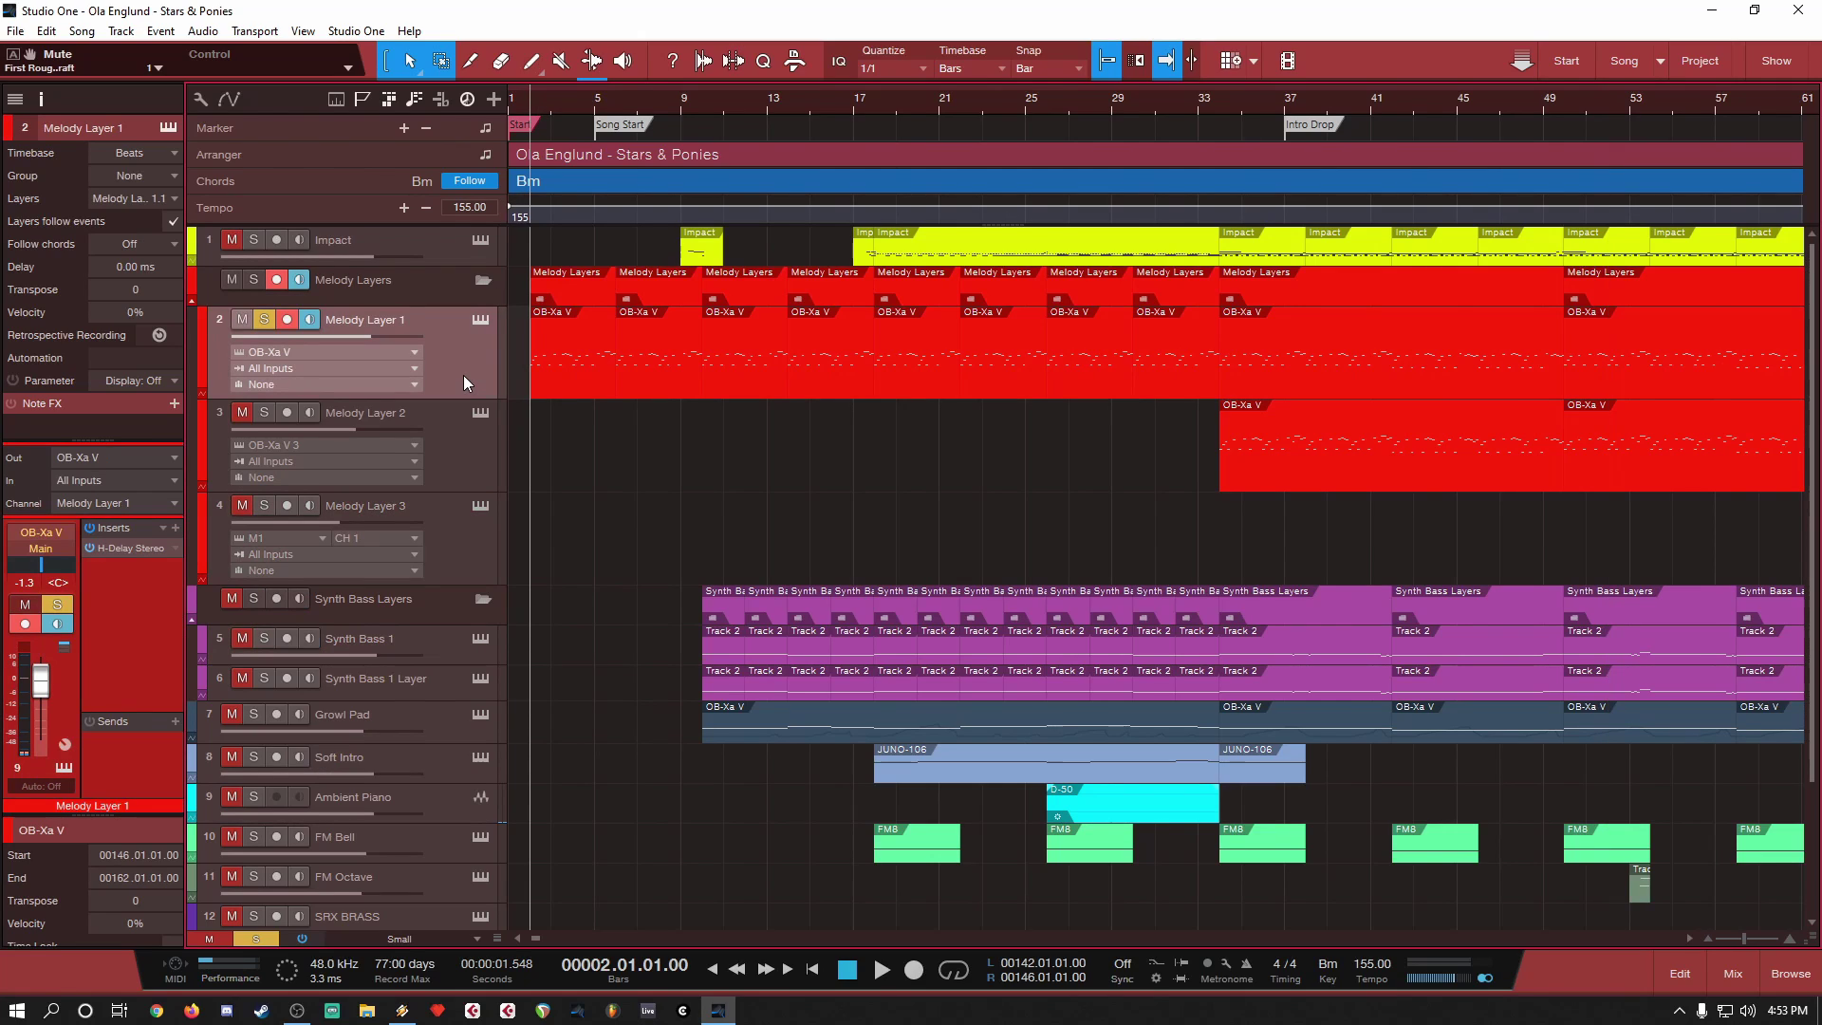
{"action": "left_click", "coordinate": [481, 320]}
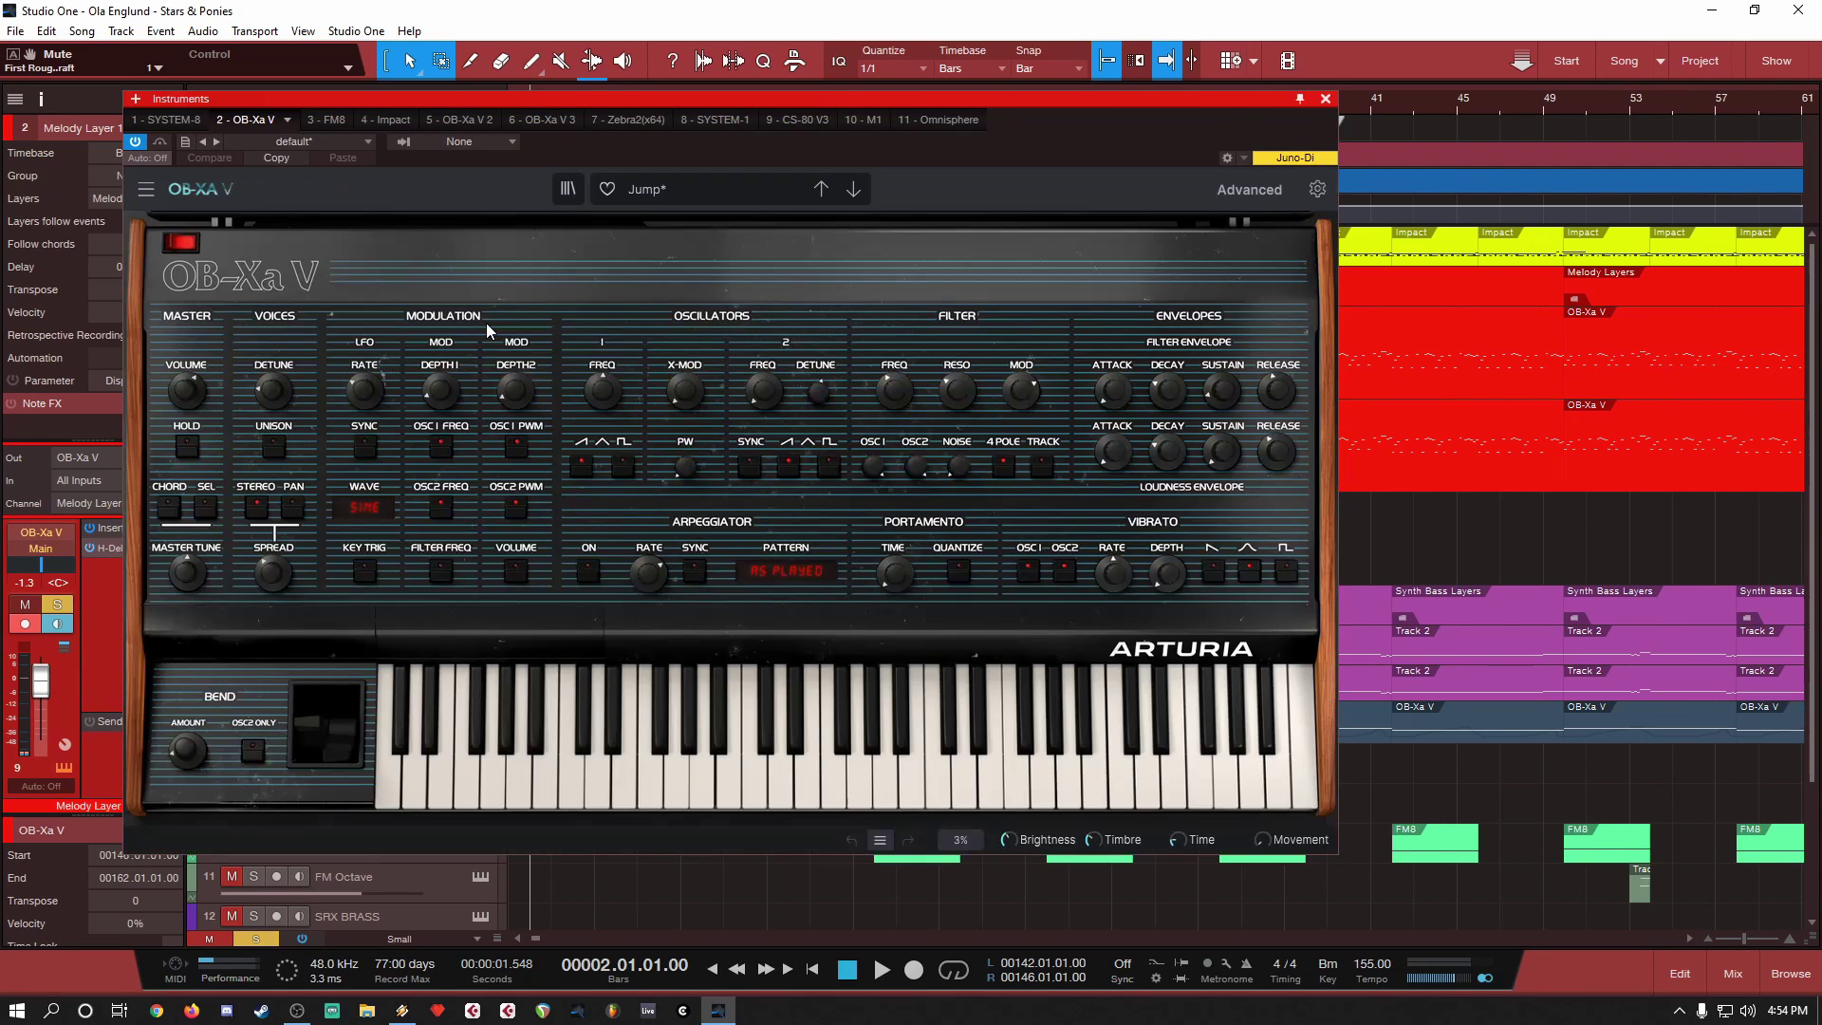
{"action": "left_click_drag", "start_coordinate": [739, 99], "coordinate": [880, 164]}
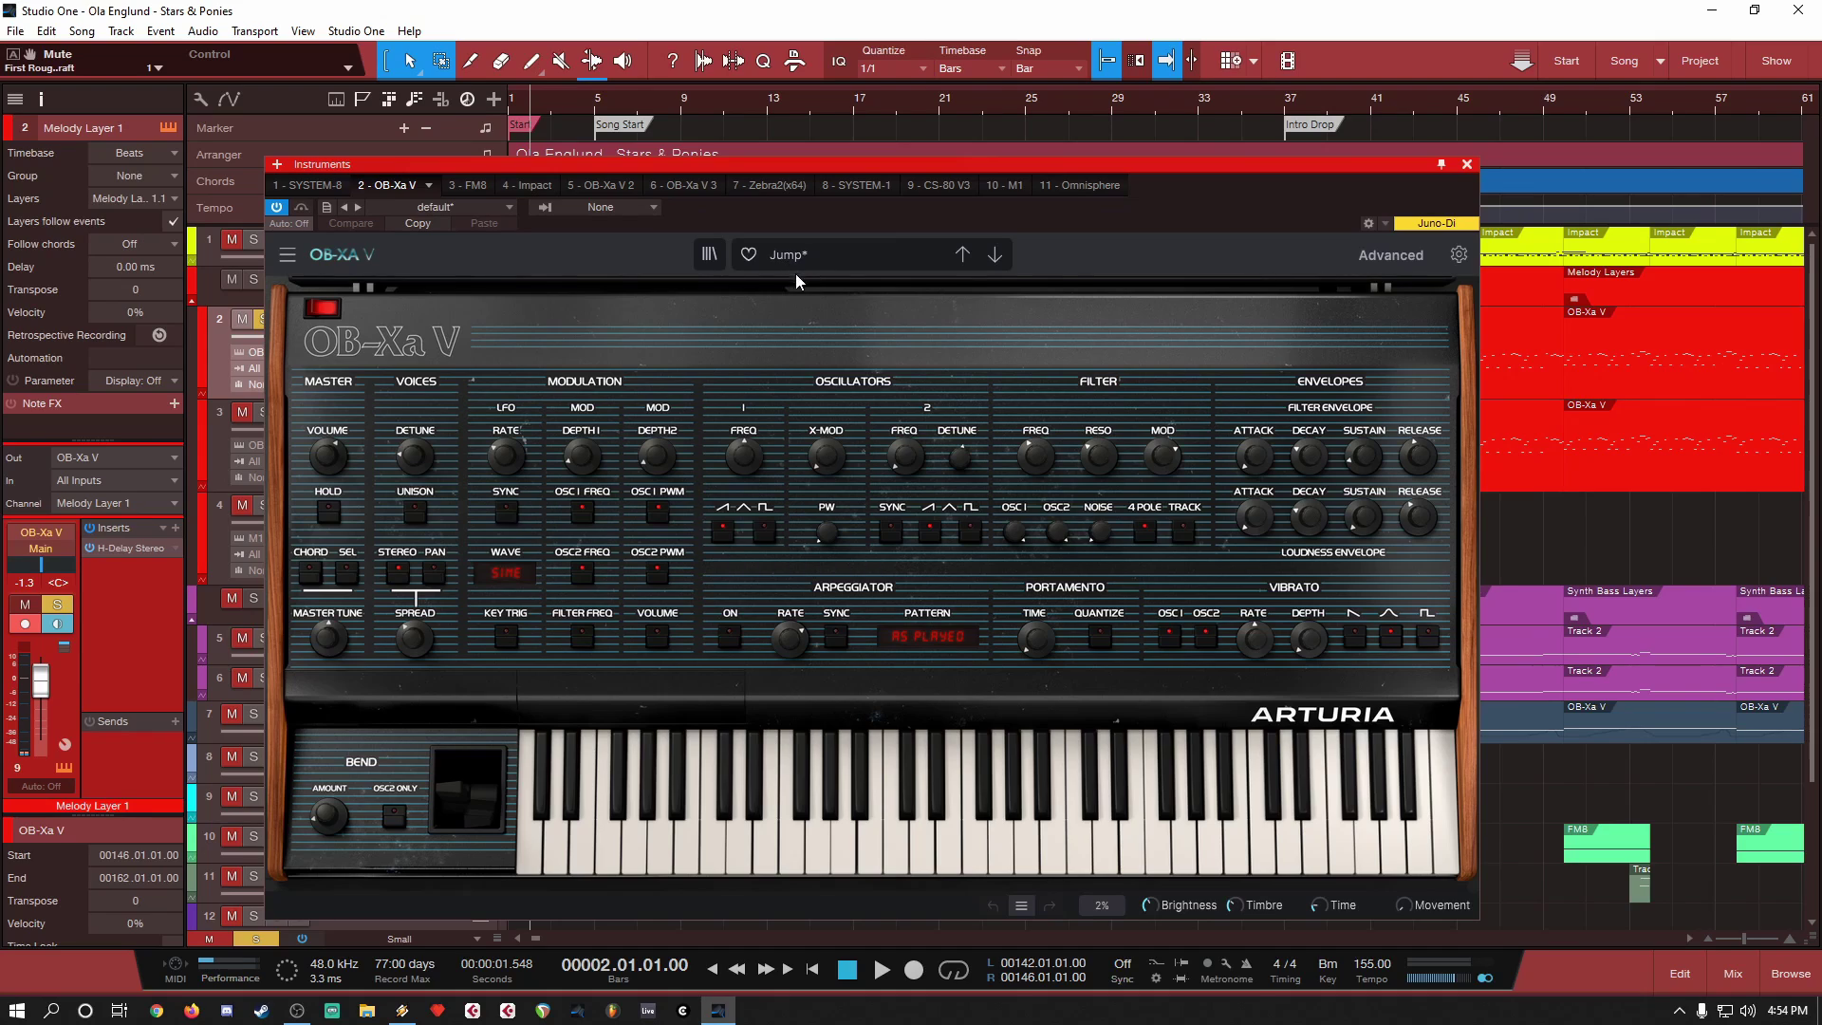
{"action": "left_click", "coordinate": [942, 818]}
{"action": "left_click_drag", "start_coordinate": [1047, 166], "coordinate": [1062, 151]}
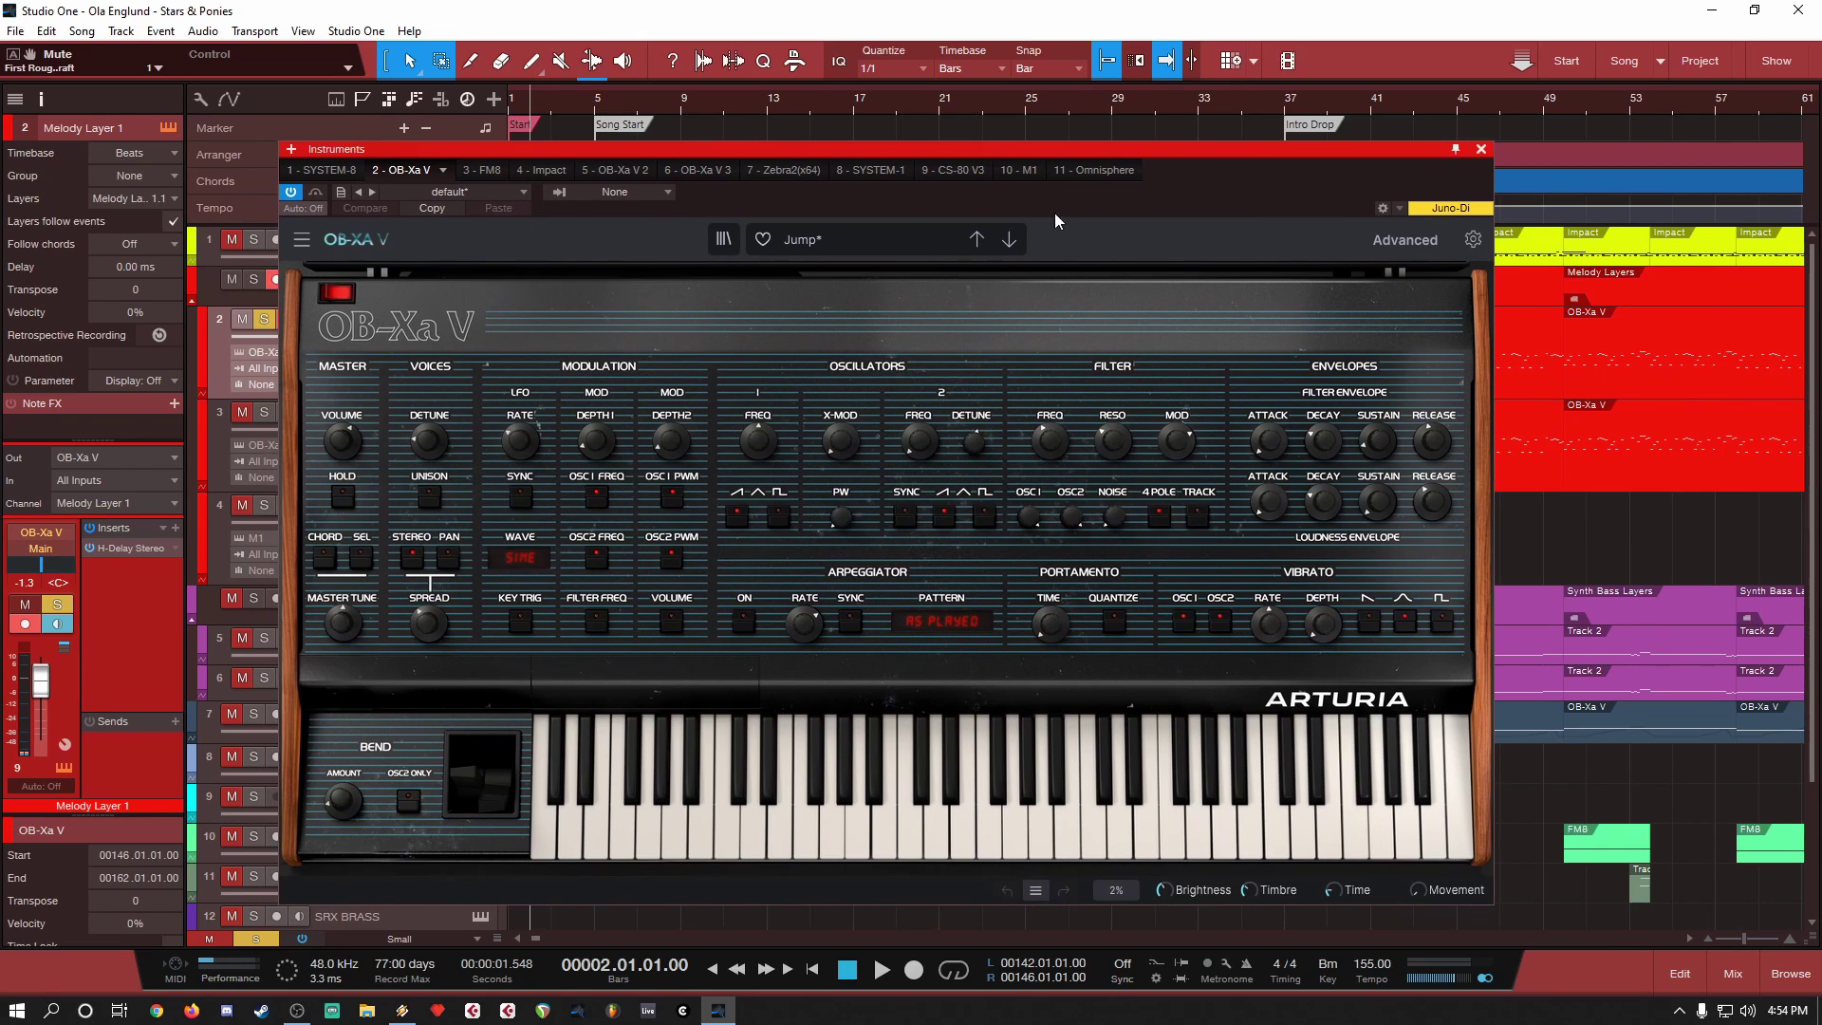
{"action": "key", "text": "space"}
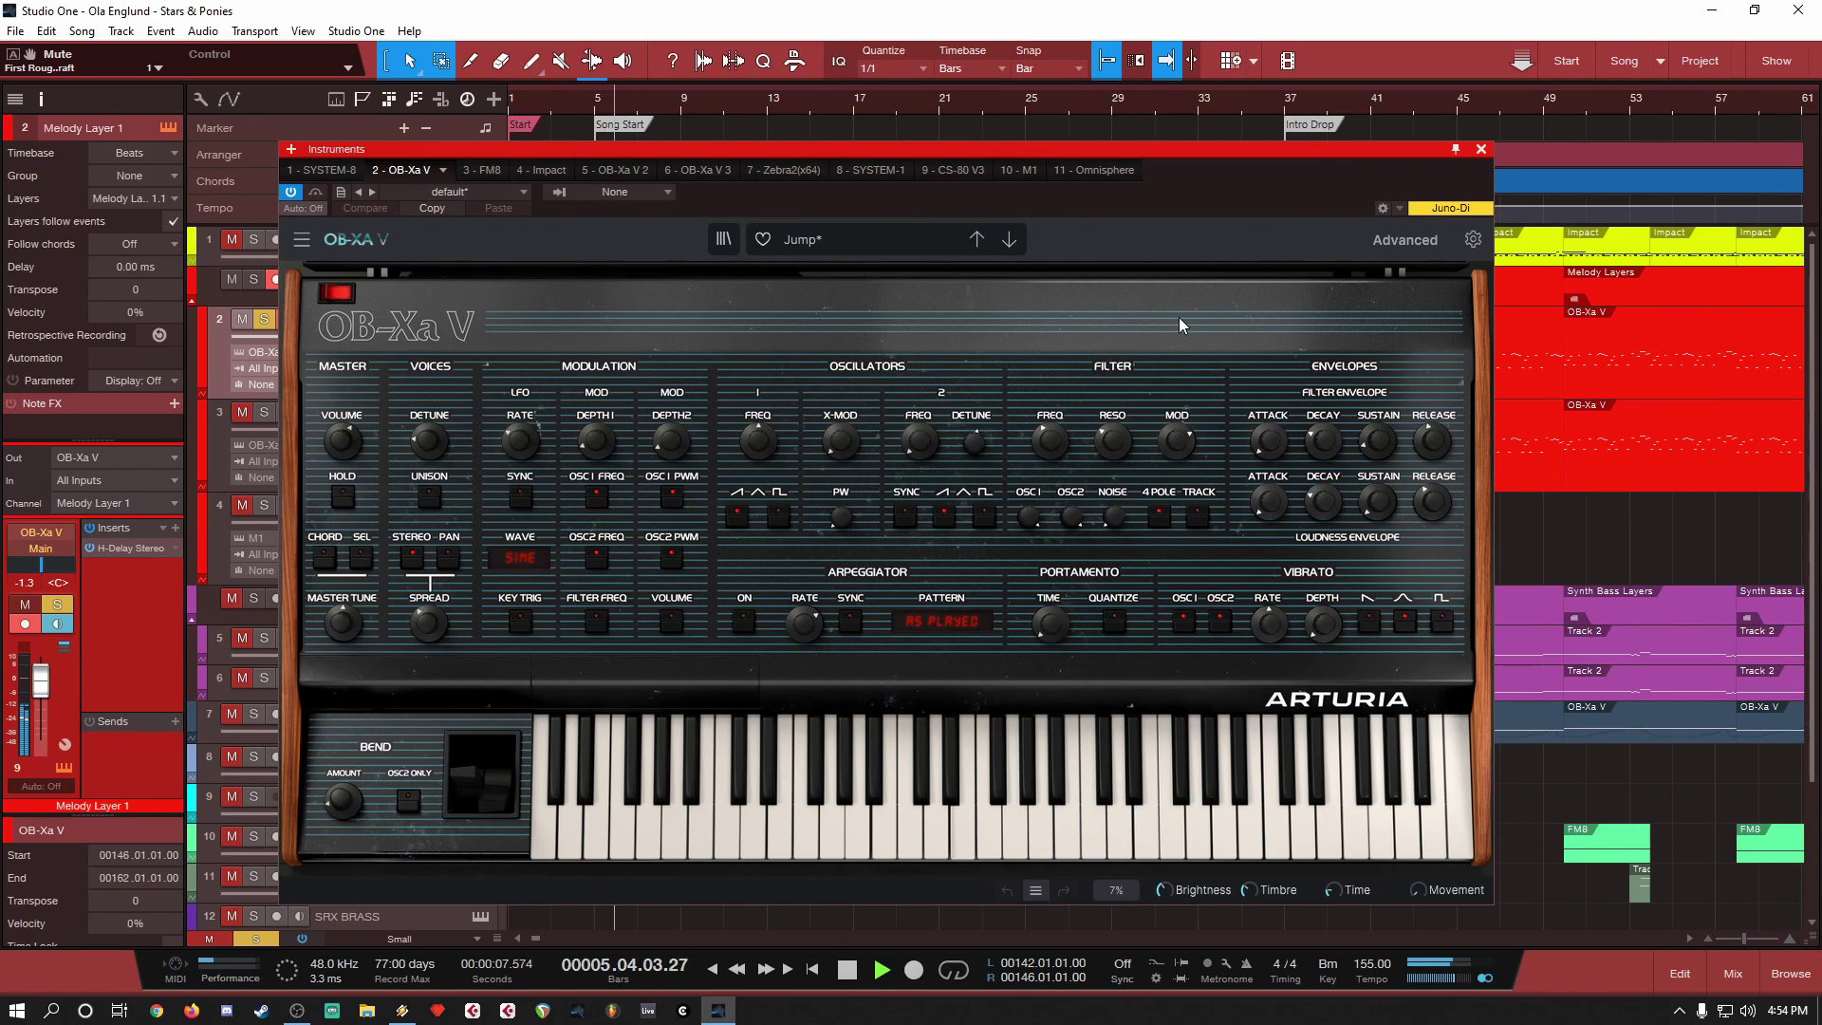
{"action": "key", "text": "space"}
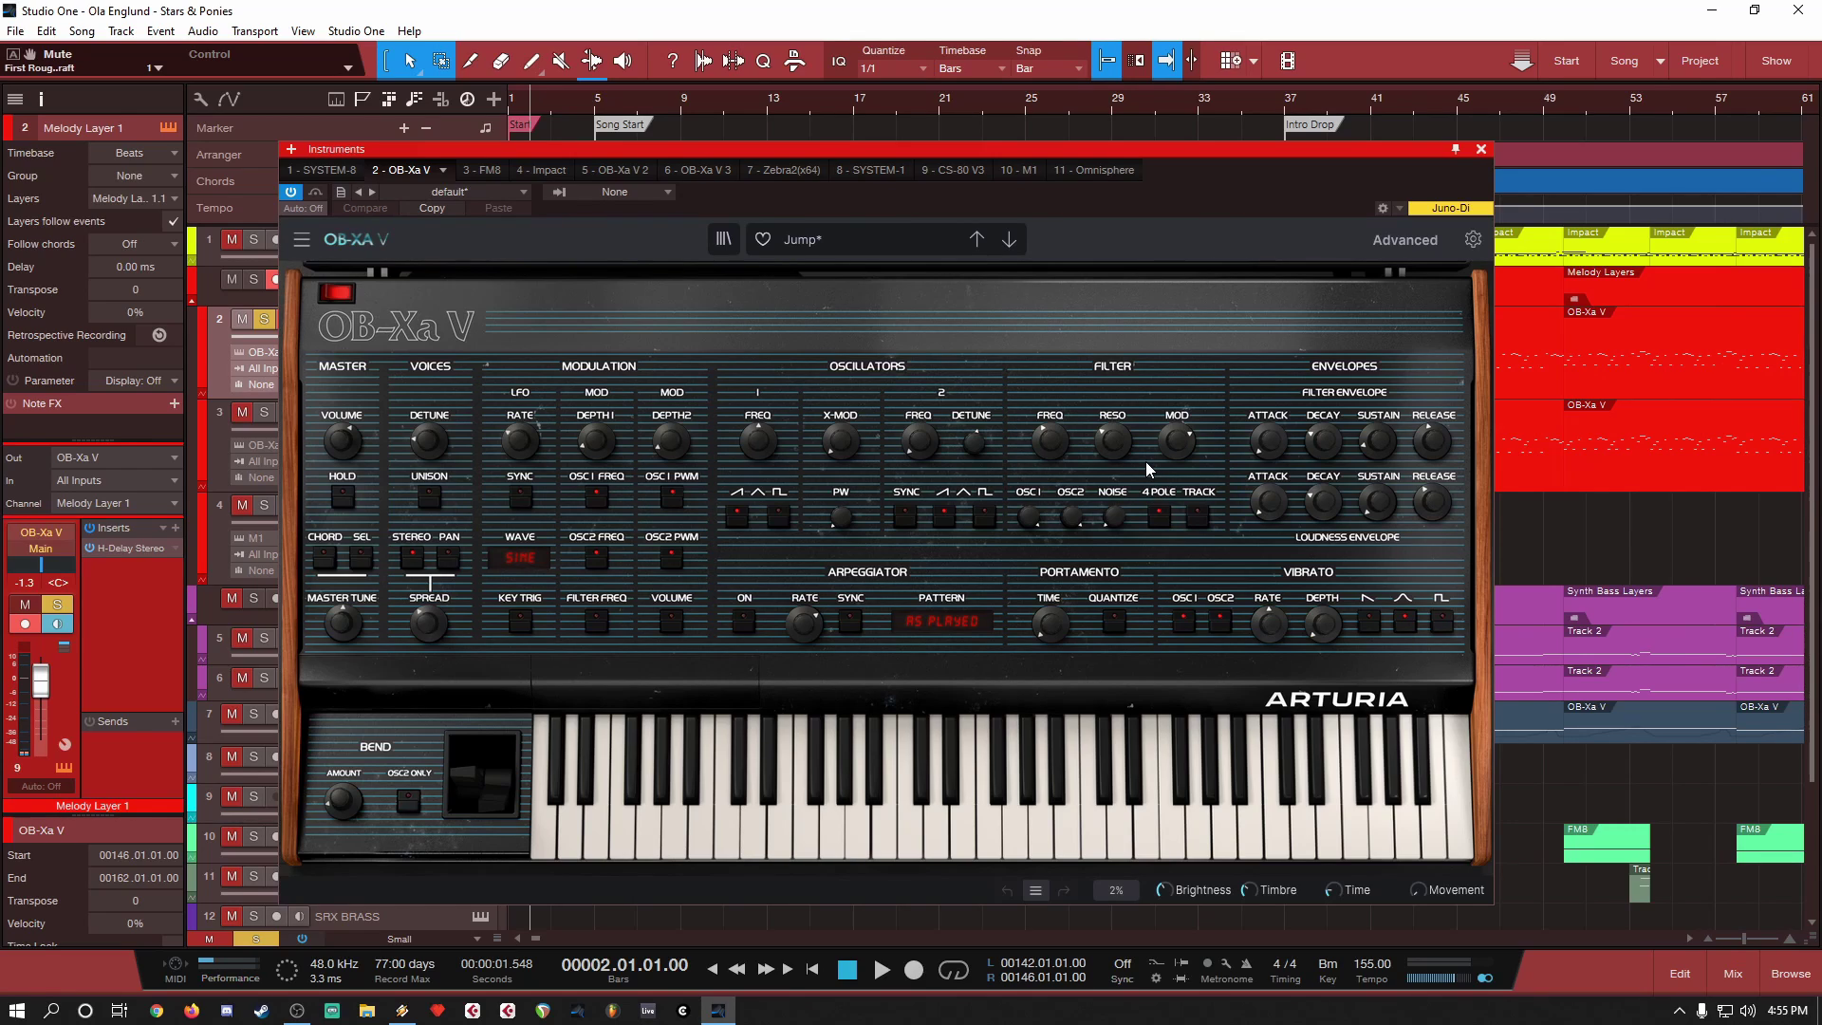
Step: Reveal the stereo spread trimmer controls on the OB-Xa V and hide them again
{"action": "mouse_move", "coordinate": [1052, 441]}
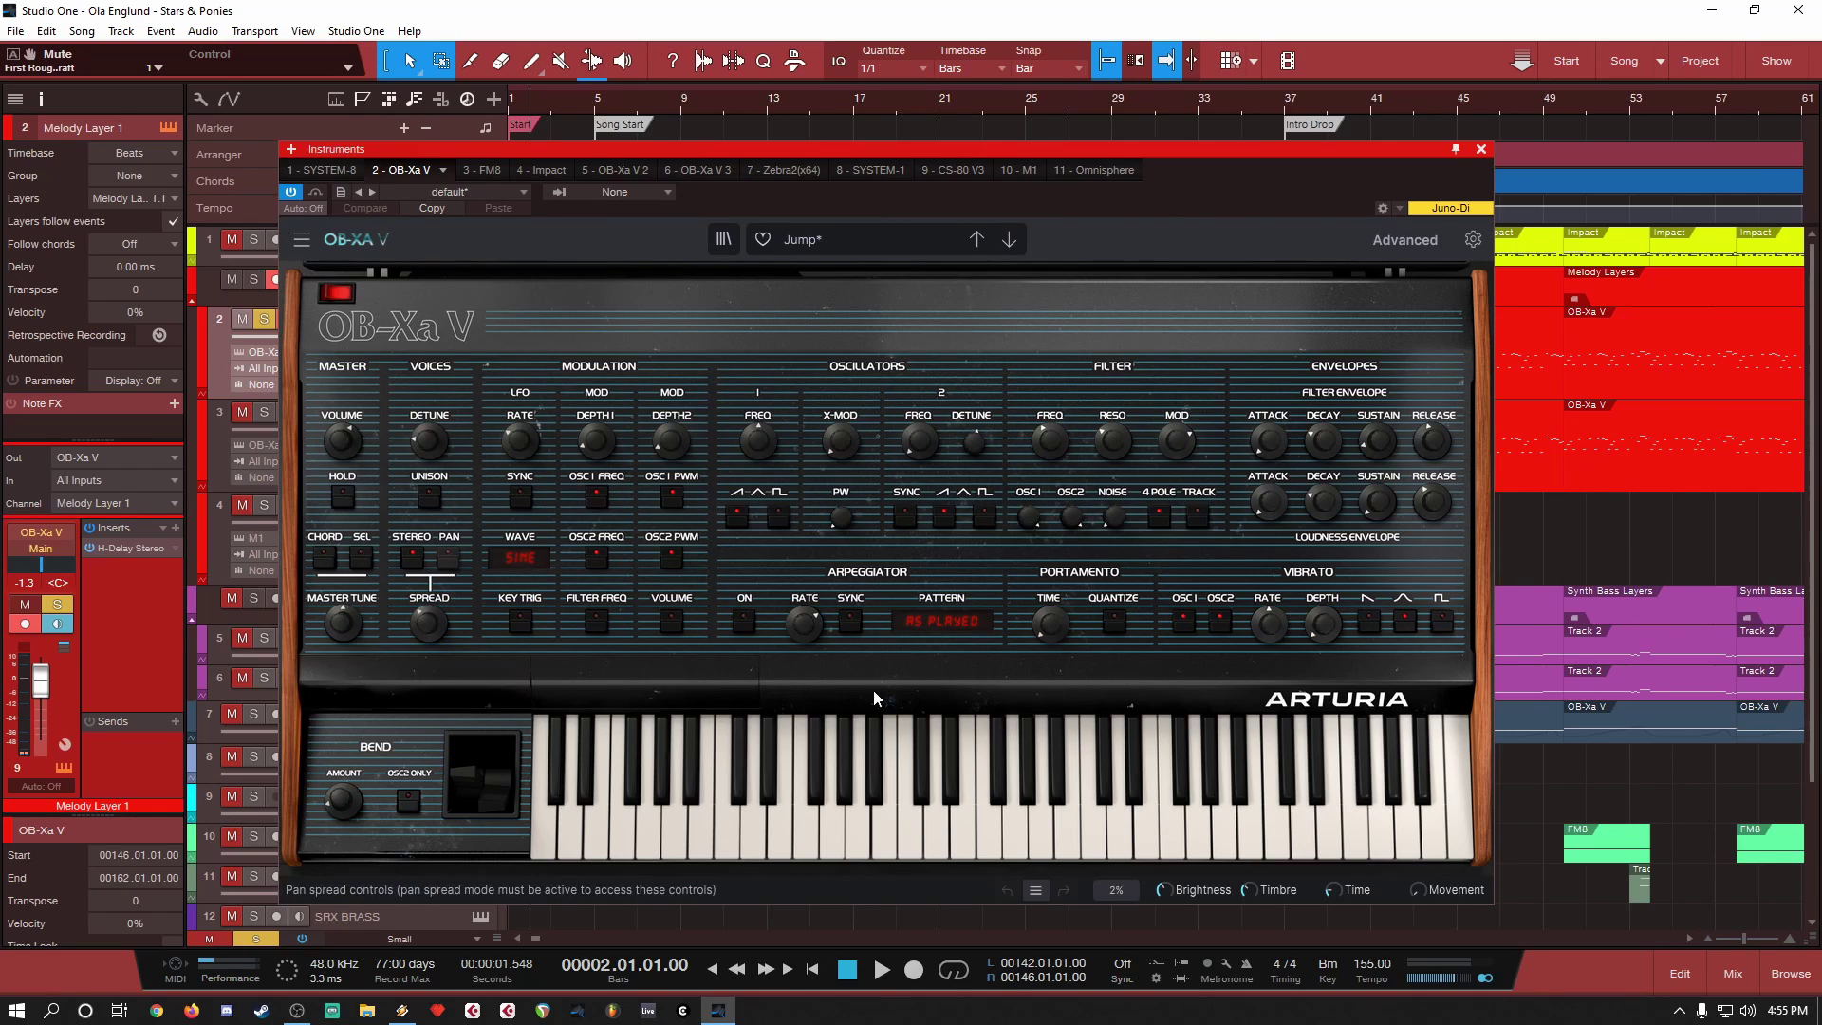
{"action": "left_click", "coordinate": [453, 682]}
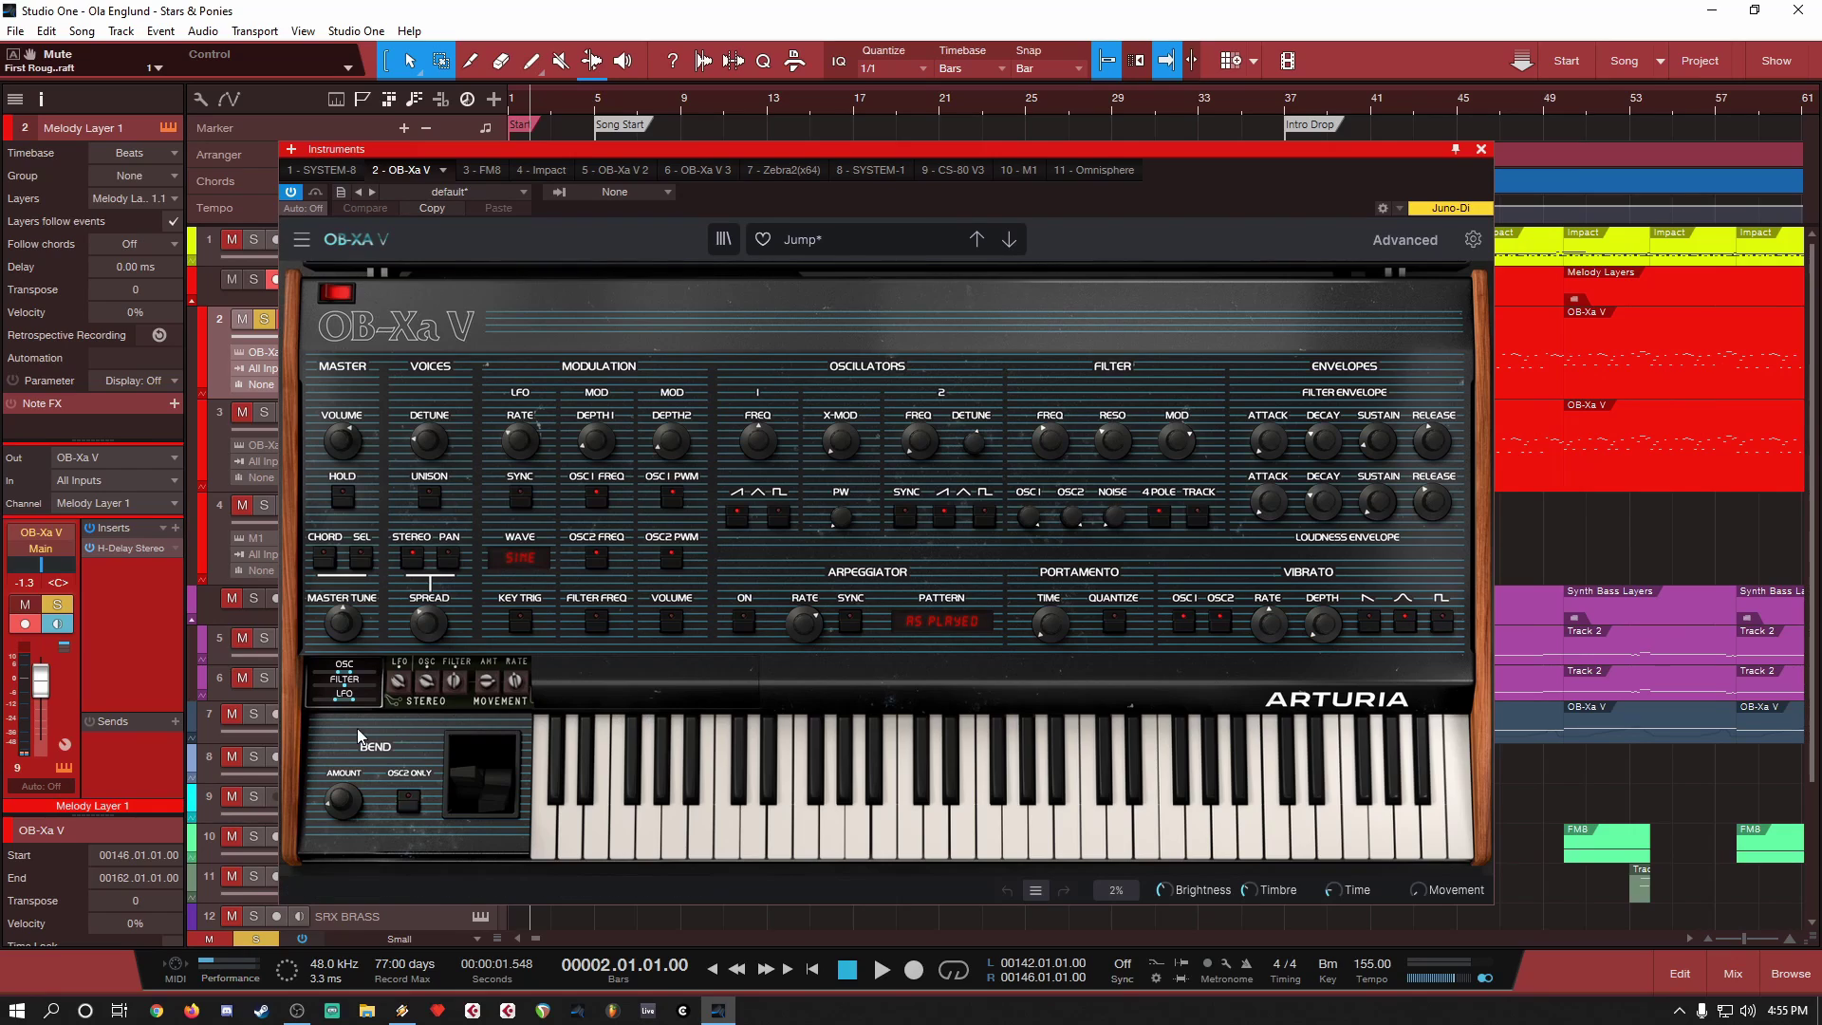
{"action": "left_click", "coordinate": [448, 701]}
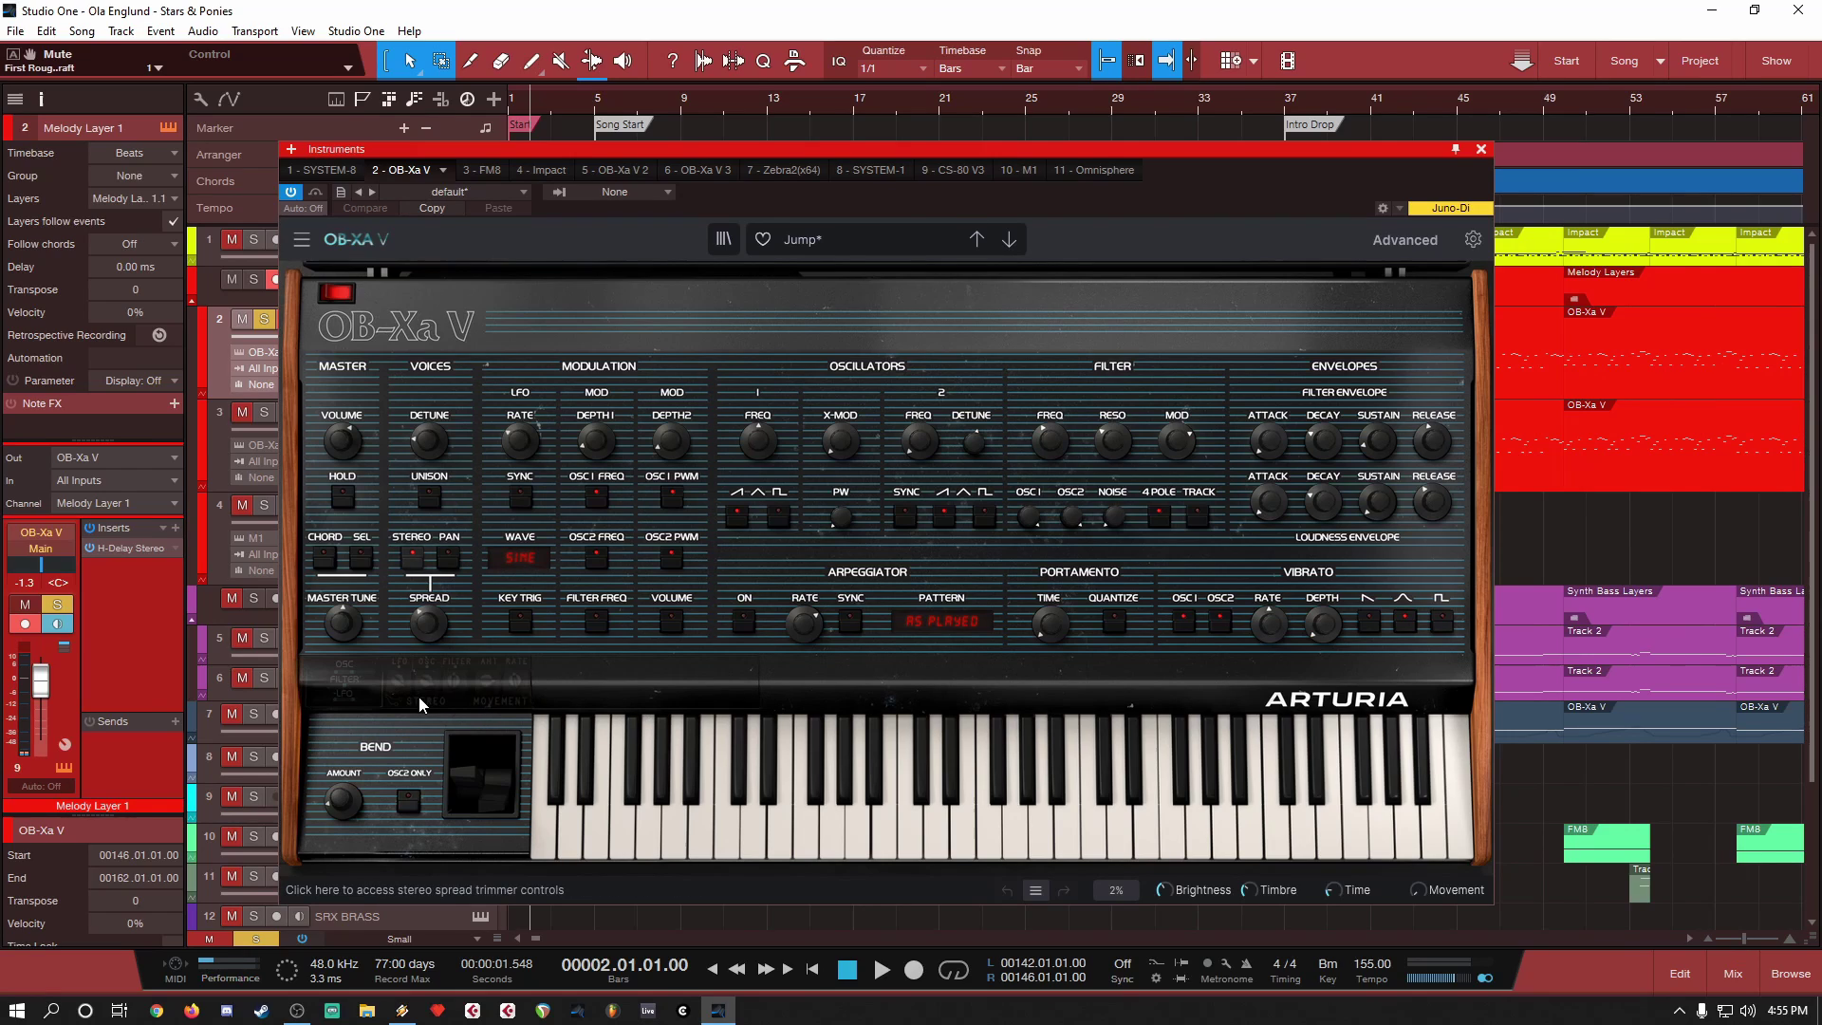
Step: Examine the modulation and effects settings of Melody Layer 1's OB-Xa V and close the instrument window
{"action": "left_click", "coordinate": [1050, 322]}
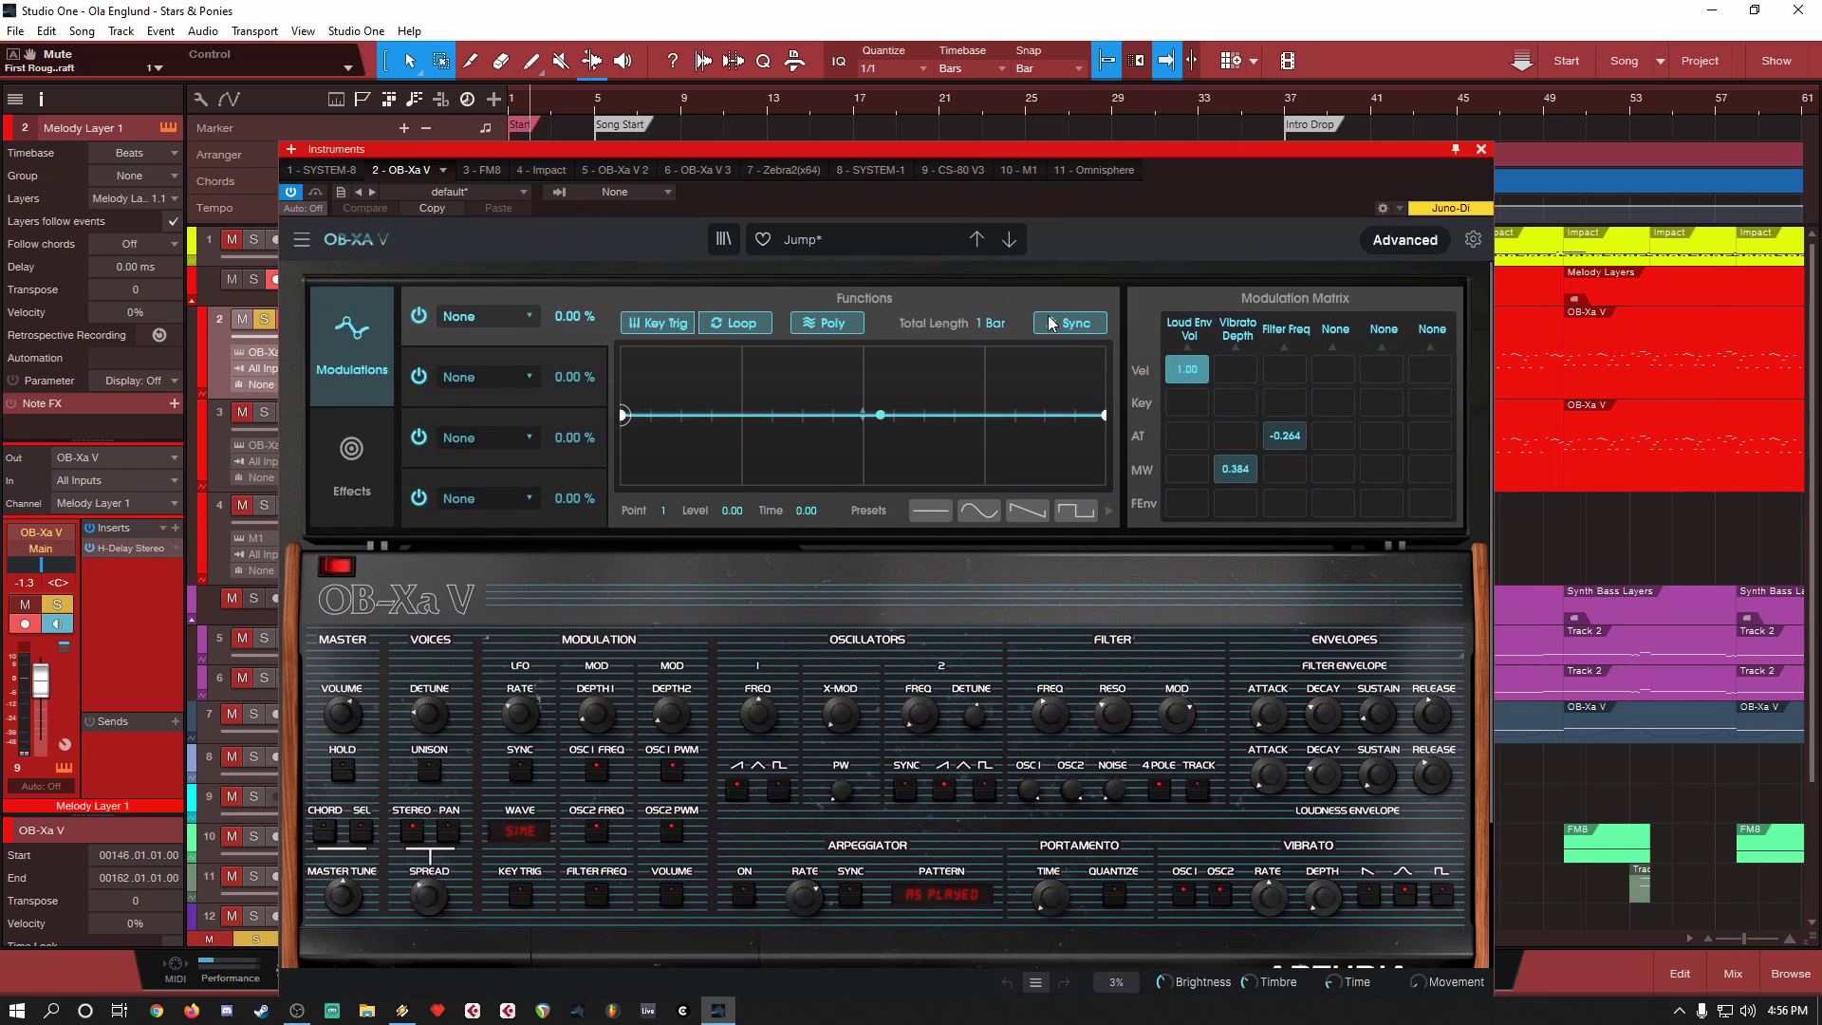
{"action": "left_click", "coordinate": [343, 452]}
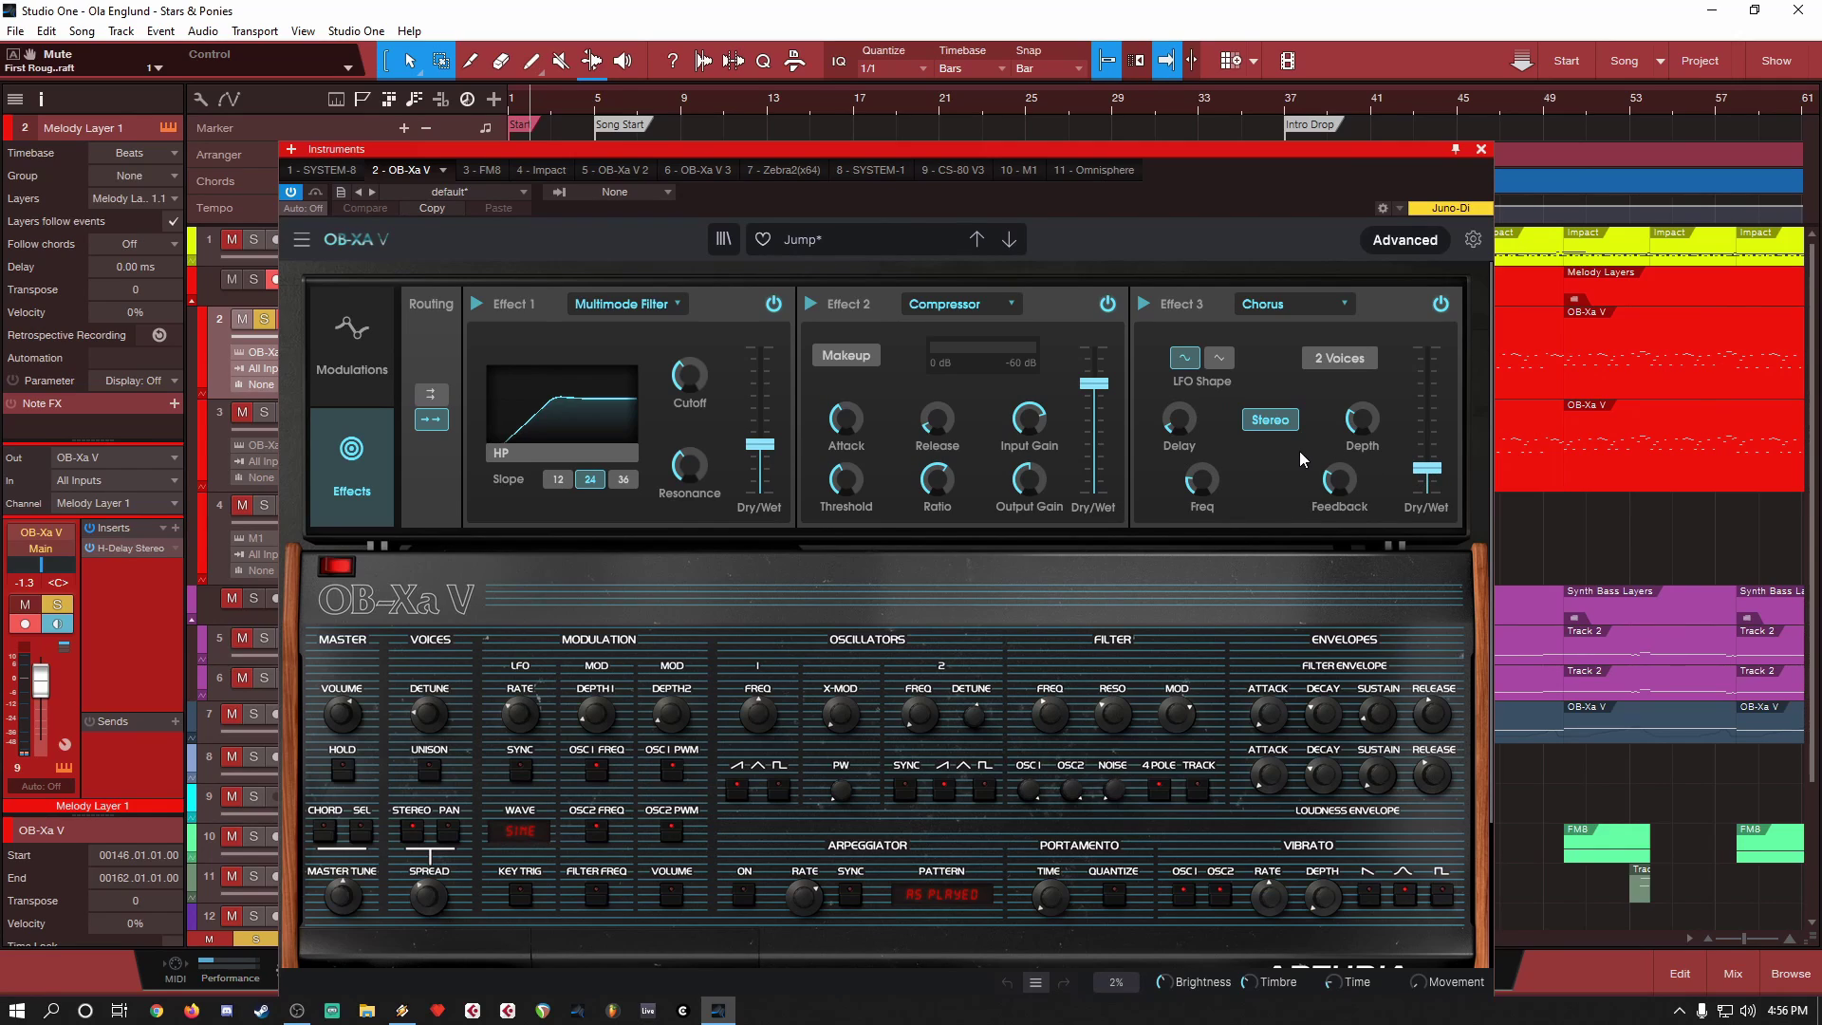
{"action": "left_click", "coordinate": [1481, 152]}
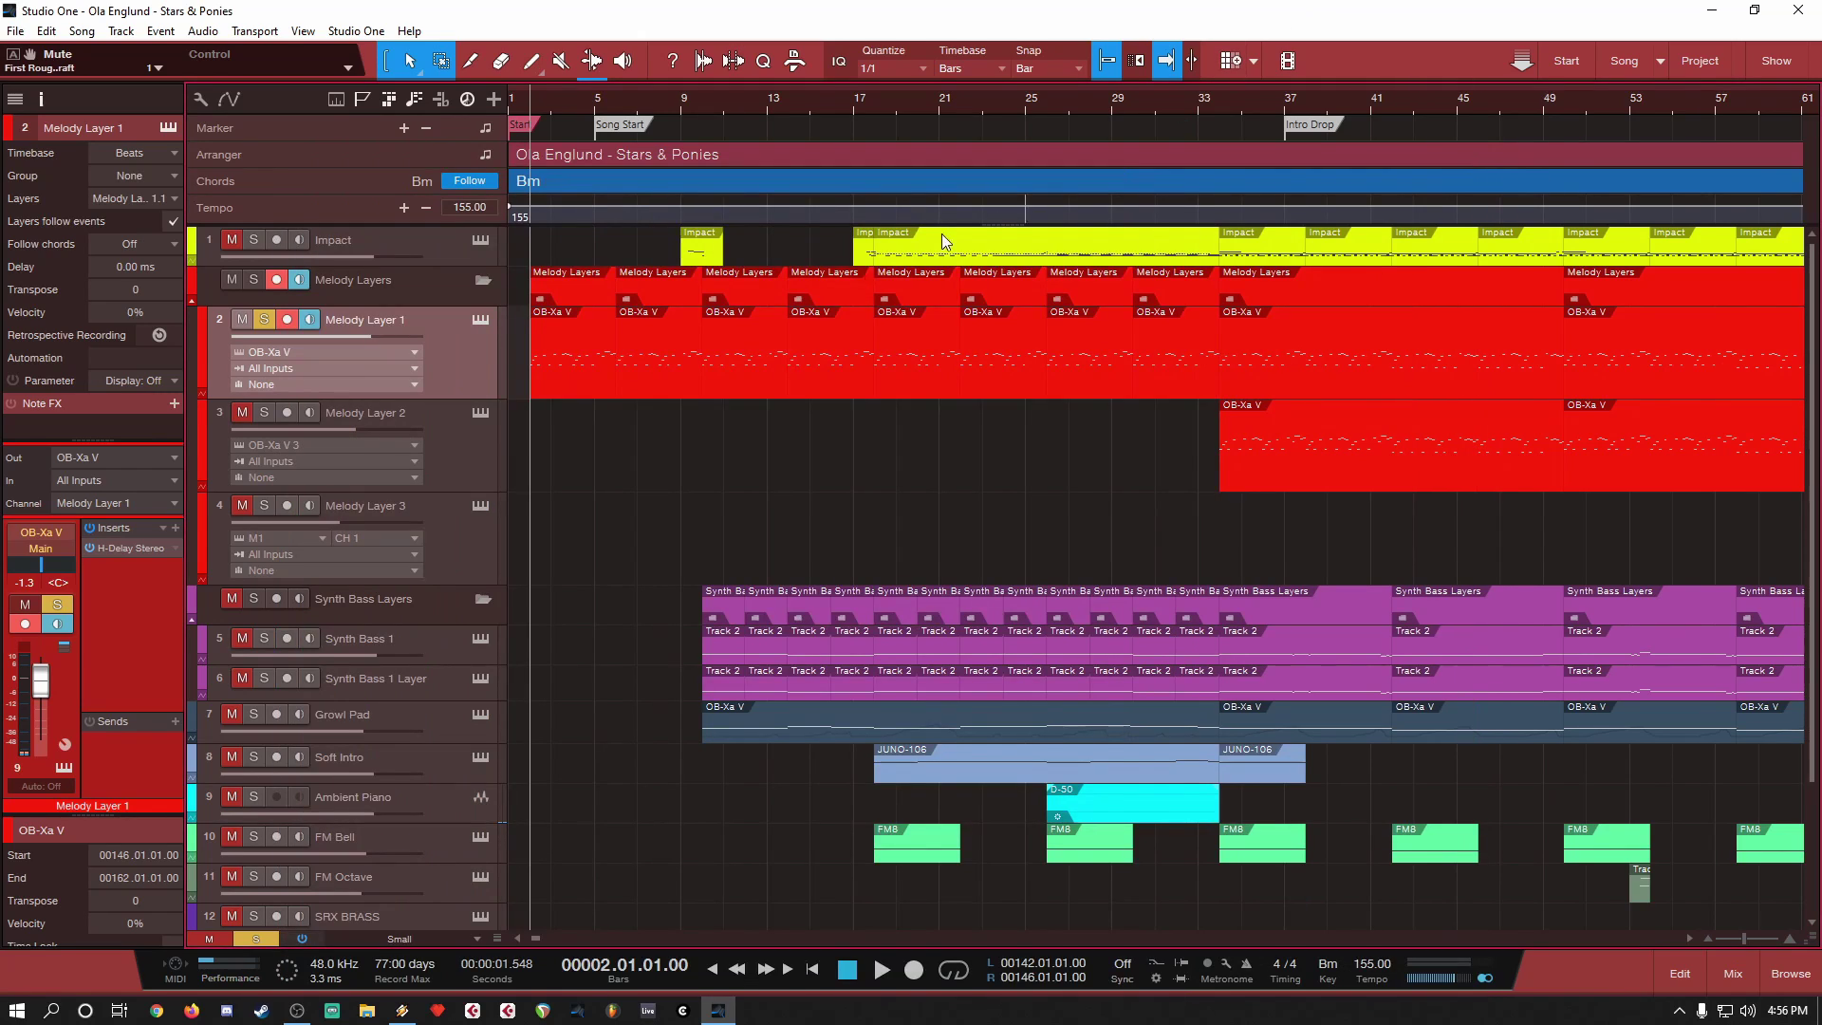
Step: Turn off the Melody Layer 1 solo, solo Melody Layer 2 and place the playhead at bar 34
{"action": "left_click", "coordinate": [265, 321]}
{"action": "left_click", "coordinate": [264, 412]}
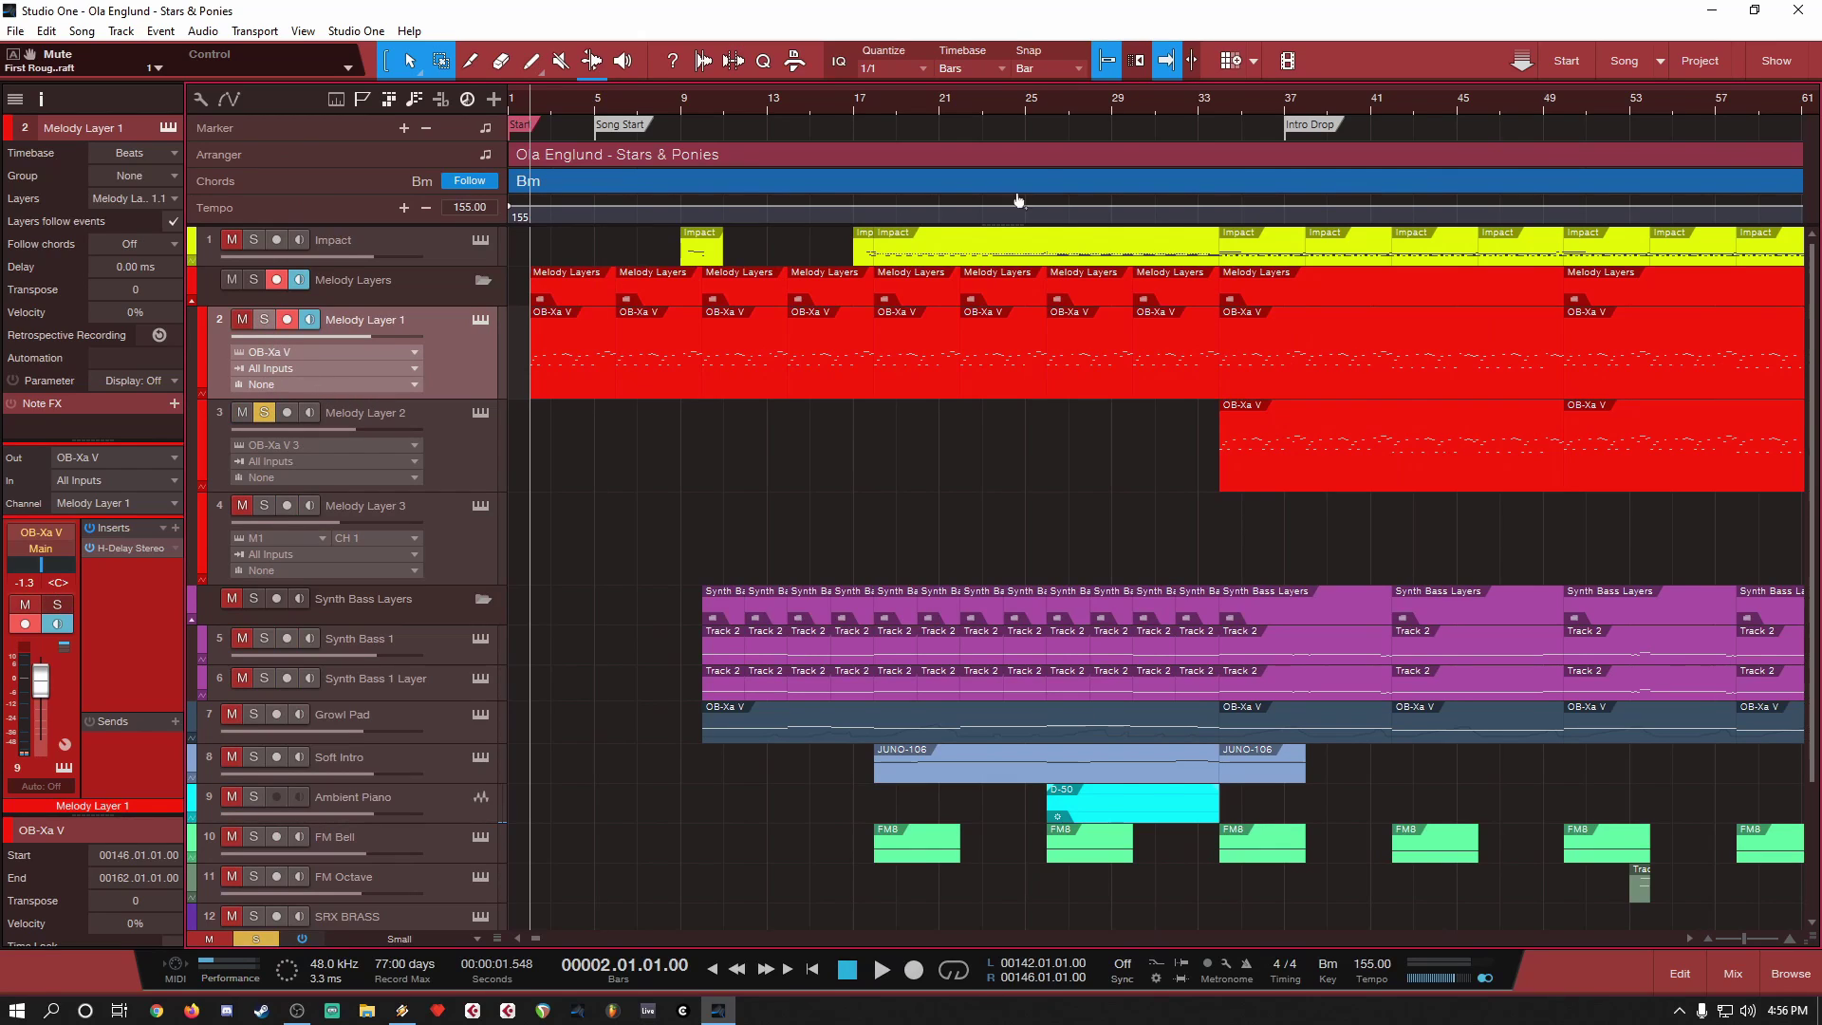
{"action": "left_click", "coordinate": [1222, 106]}
Step: Open Melody Layer 2's OB-Xa V instrument, reposition its window over the arrangement and play the soloed track from bar 34
{"action": "left_click", "coordinate": [469, 437]}
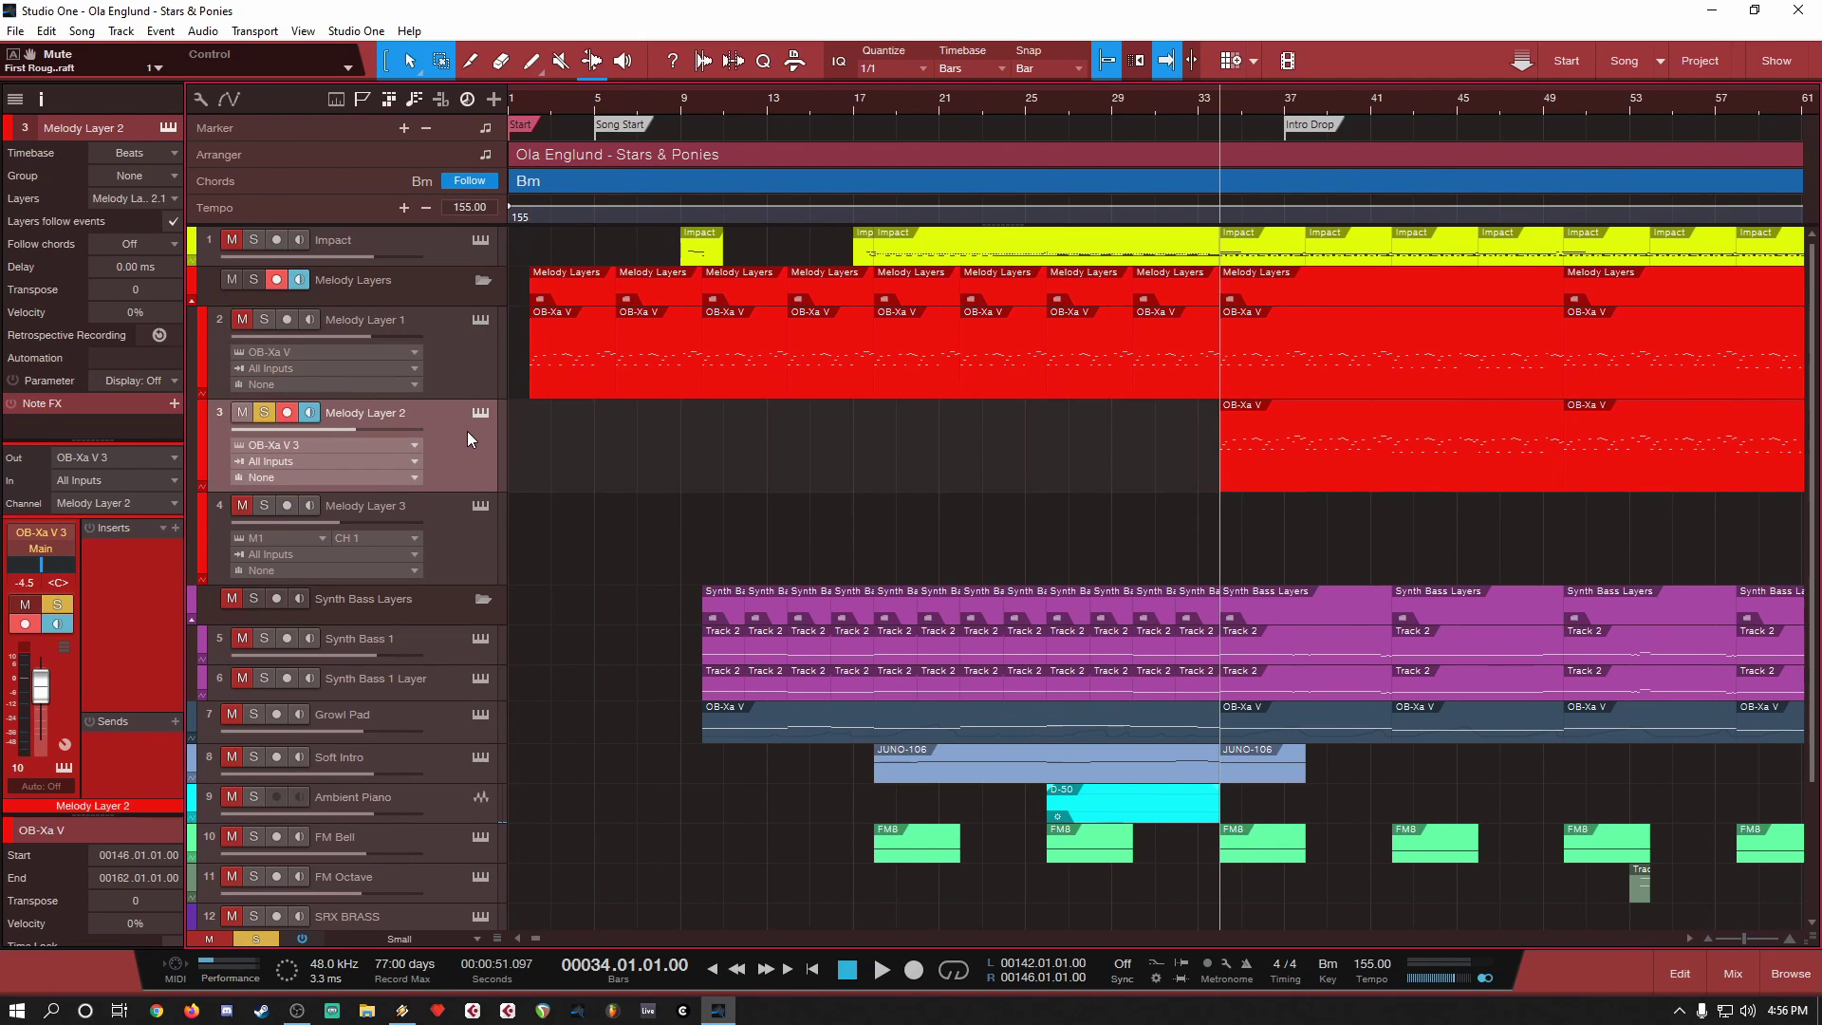
{"action": "key", "text": "F11"}
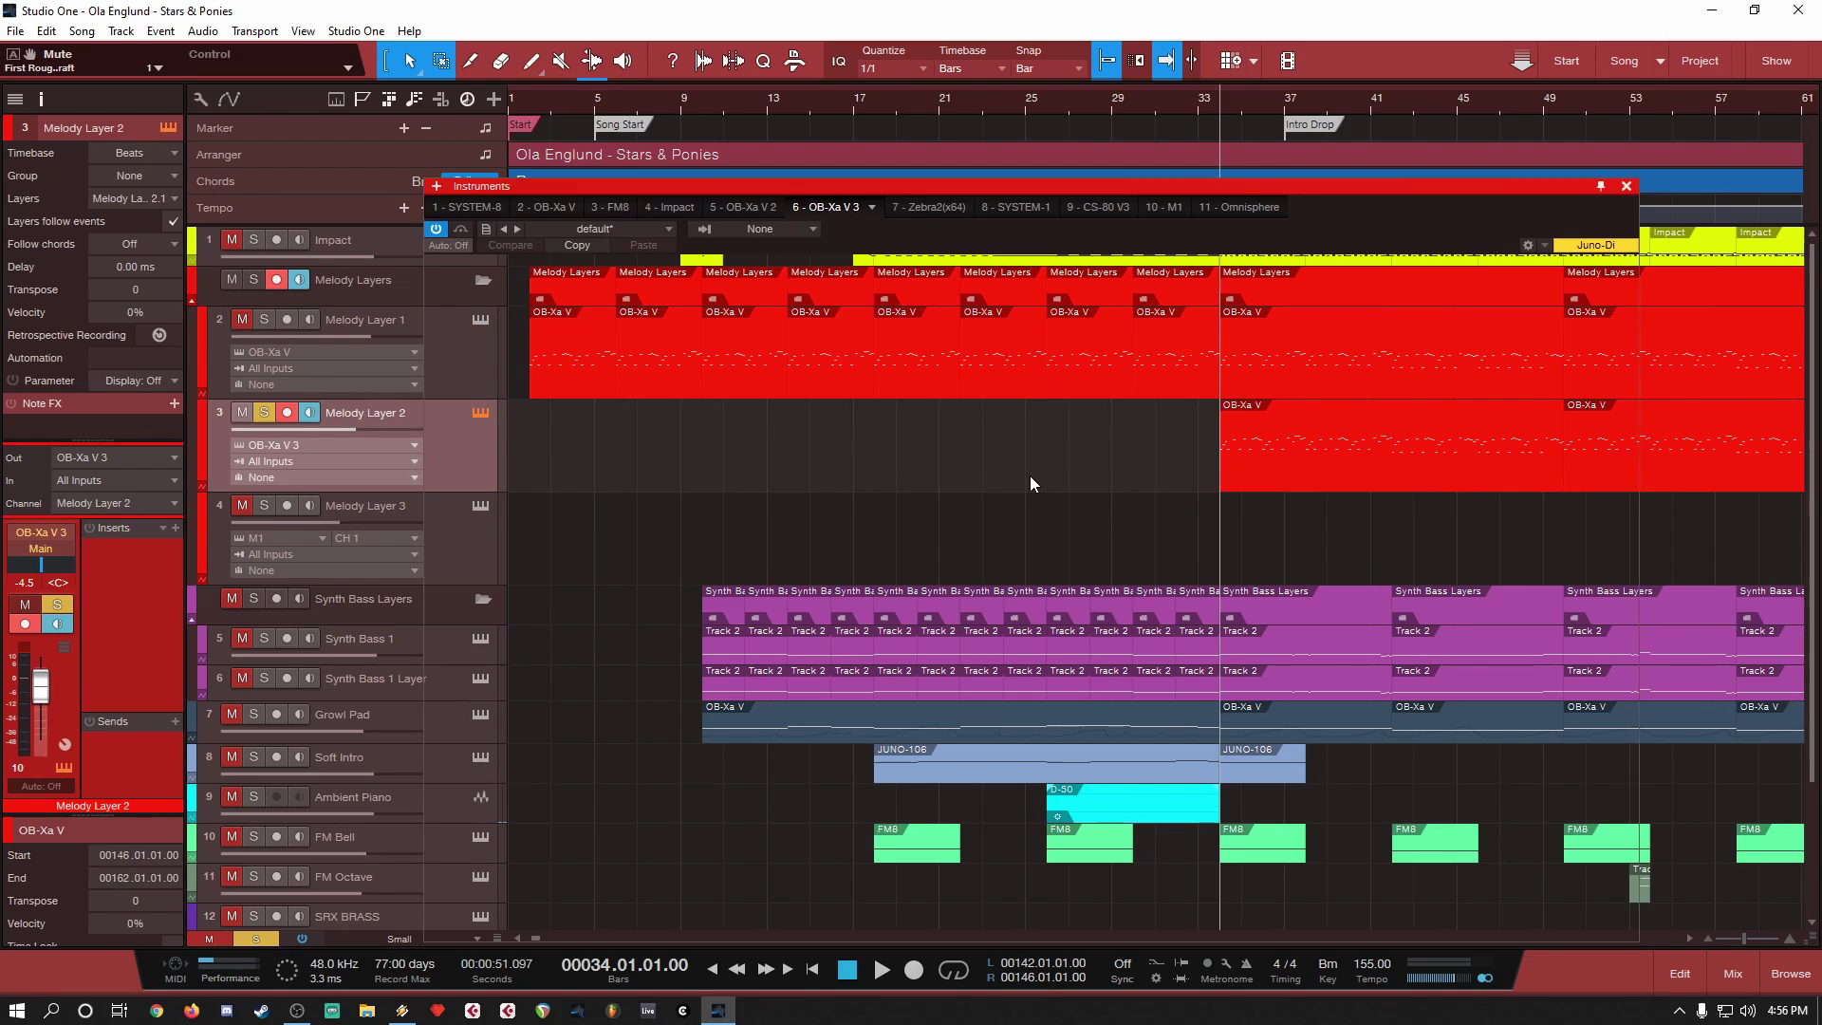
{"action": "left_click_drag", "start_coordinate": [987, 178], "coordinate": [874, 117]}
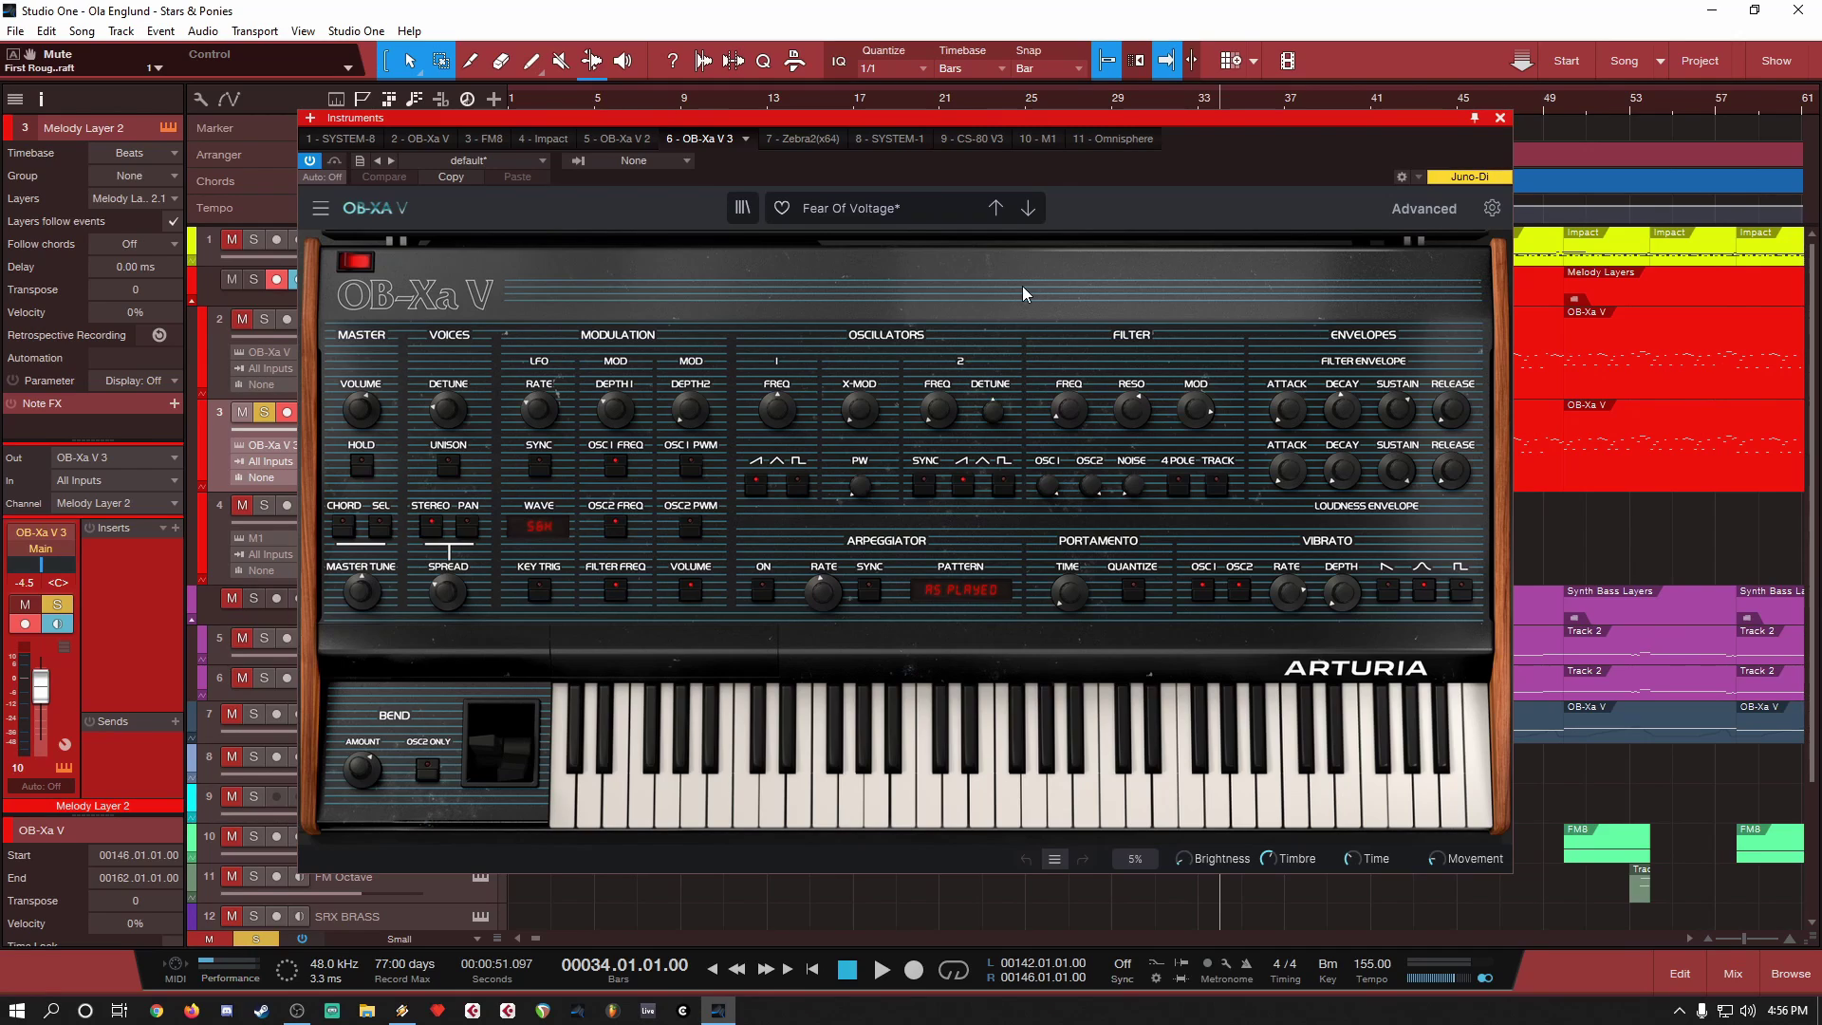
{"action": "key", "text": "space"}
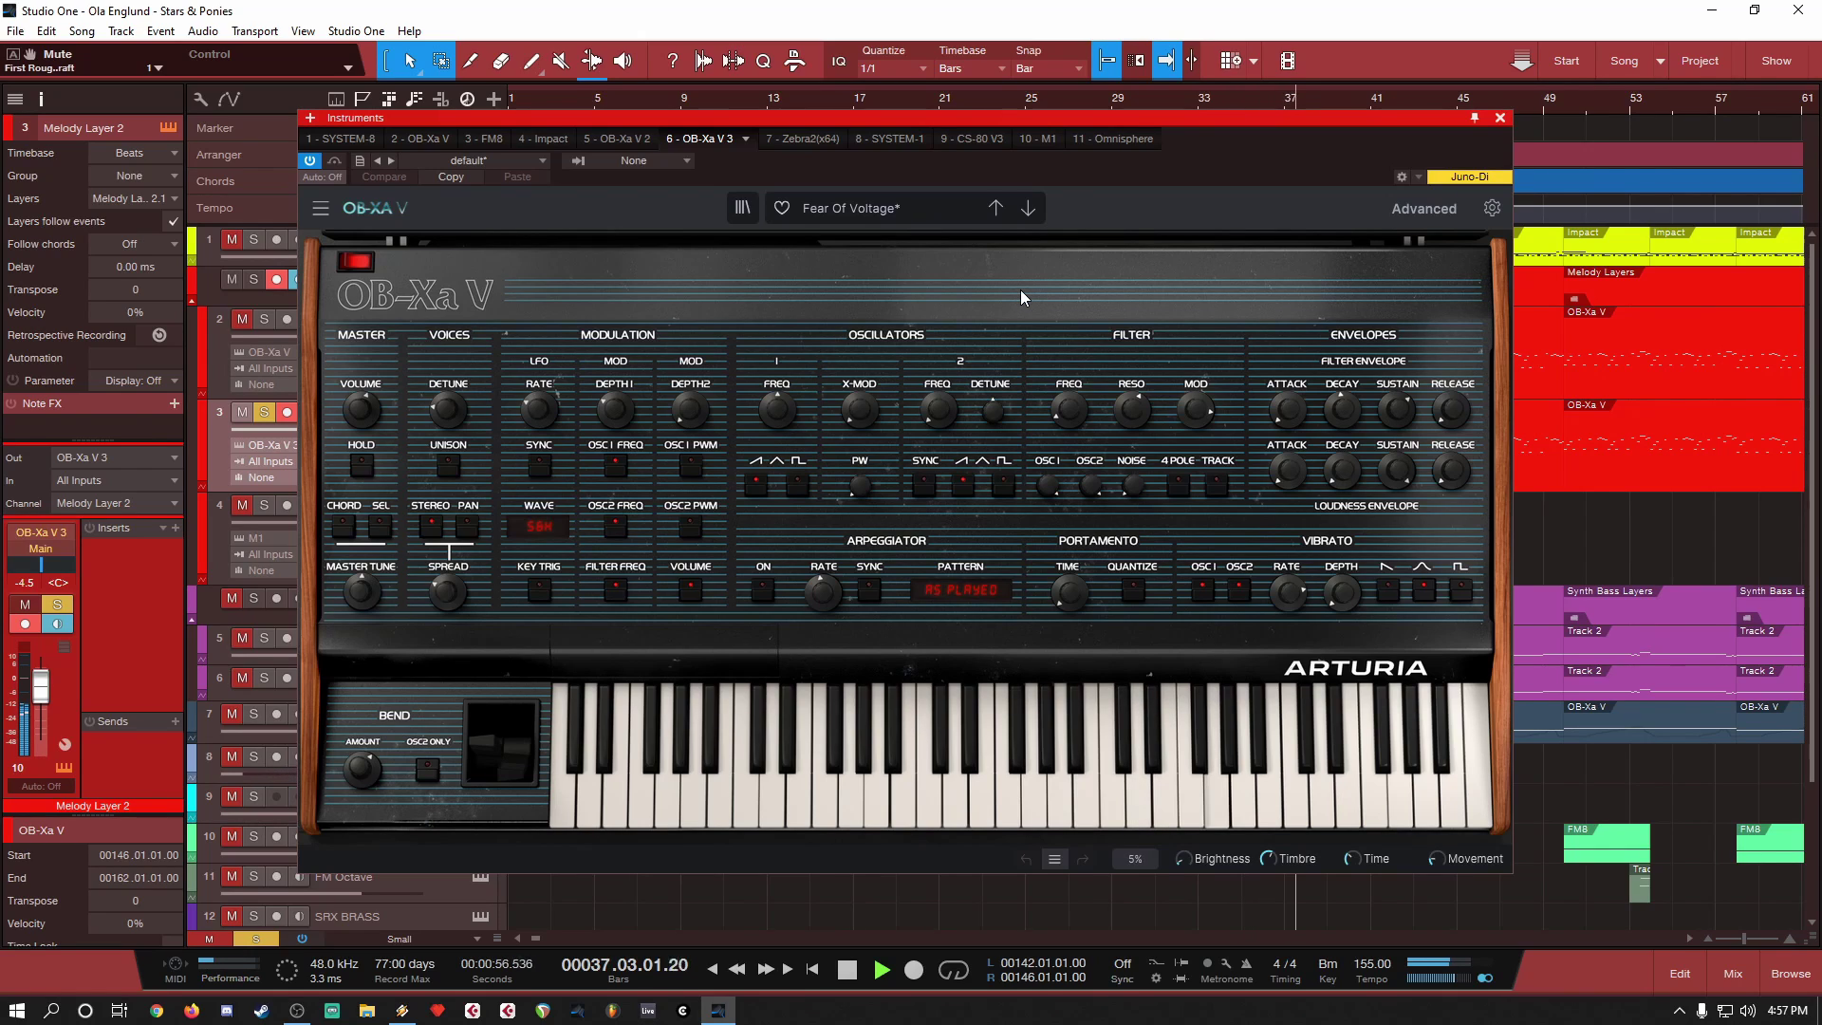
{"action": "key", "text": "space"}
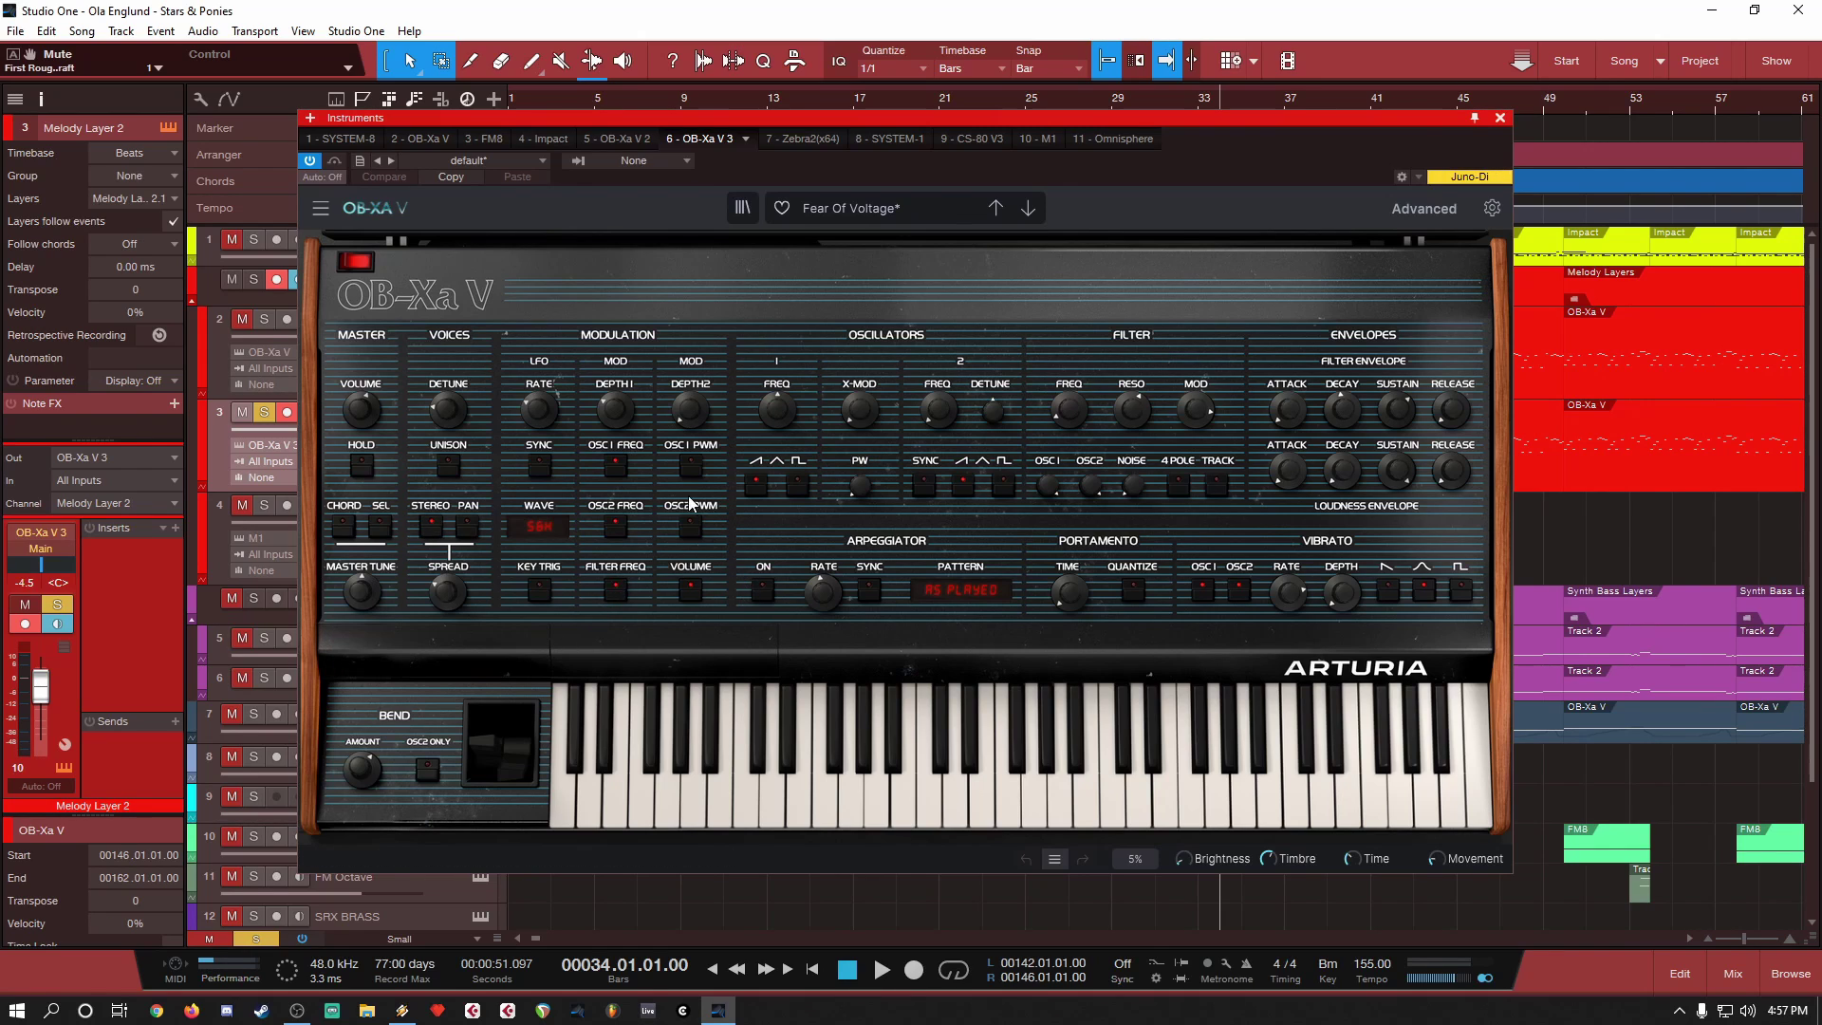
Step: Examine the advanced modulations and effects of Melody Layer 2's Fear Of Voltage preset and close the instrument
{"action": "left_click", "coordinate": [1423, 208]}
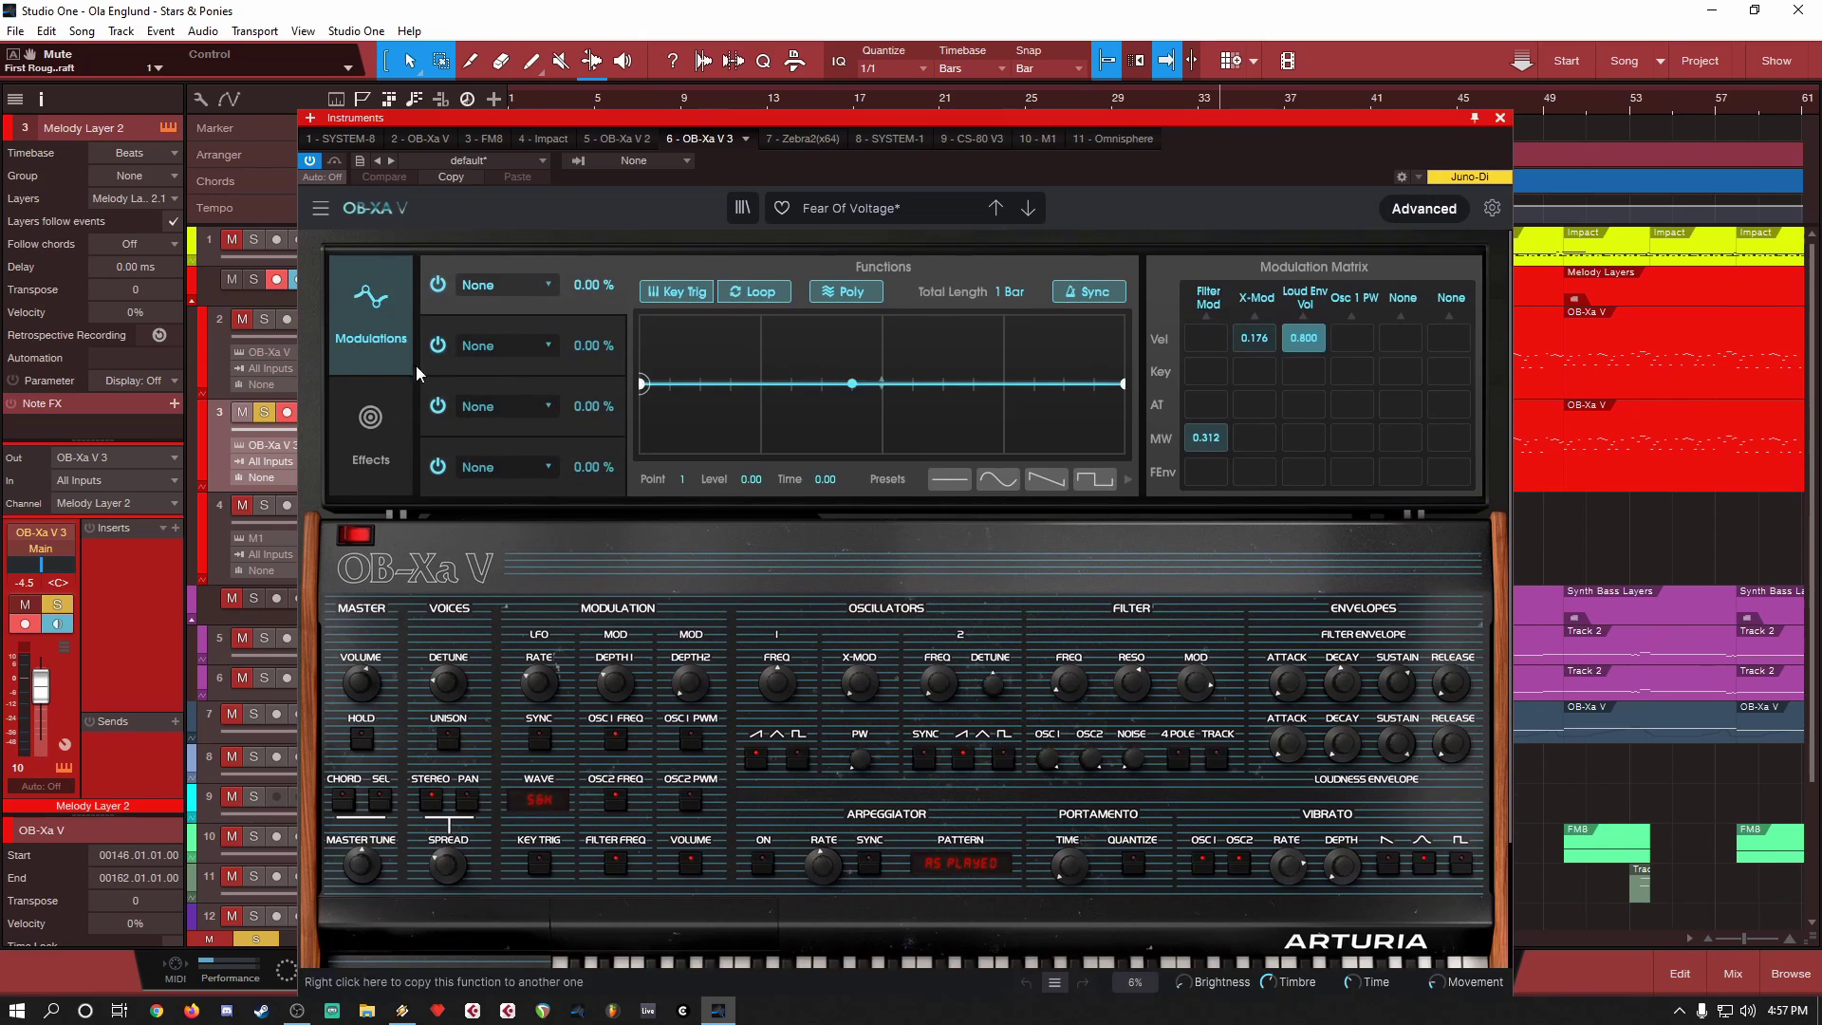
{"action": "left_click", "coordinate": [371, 423]}
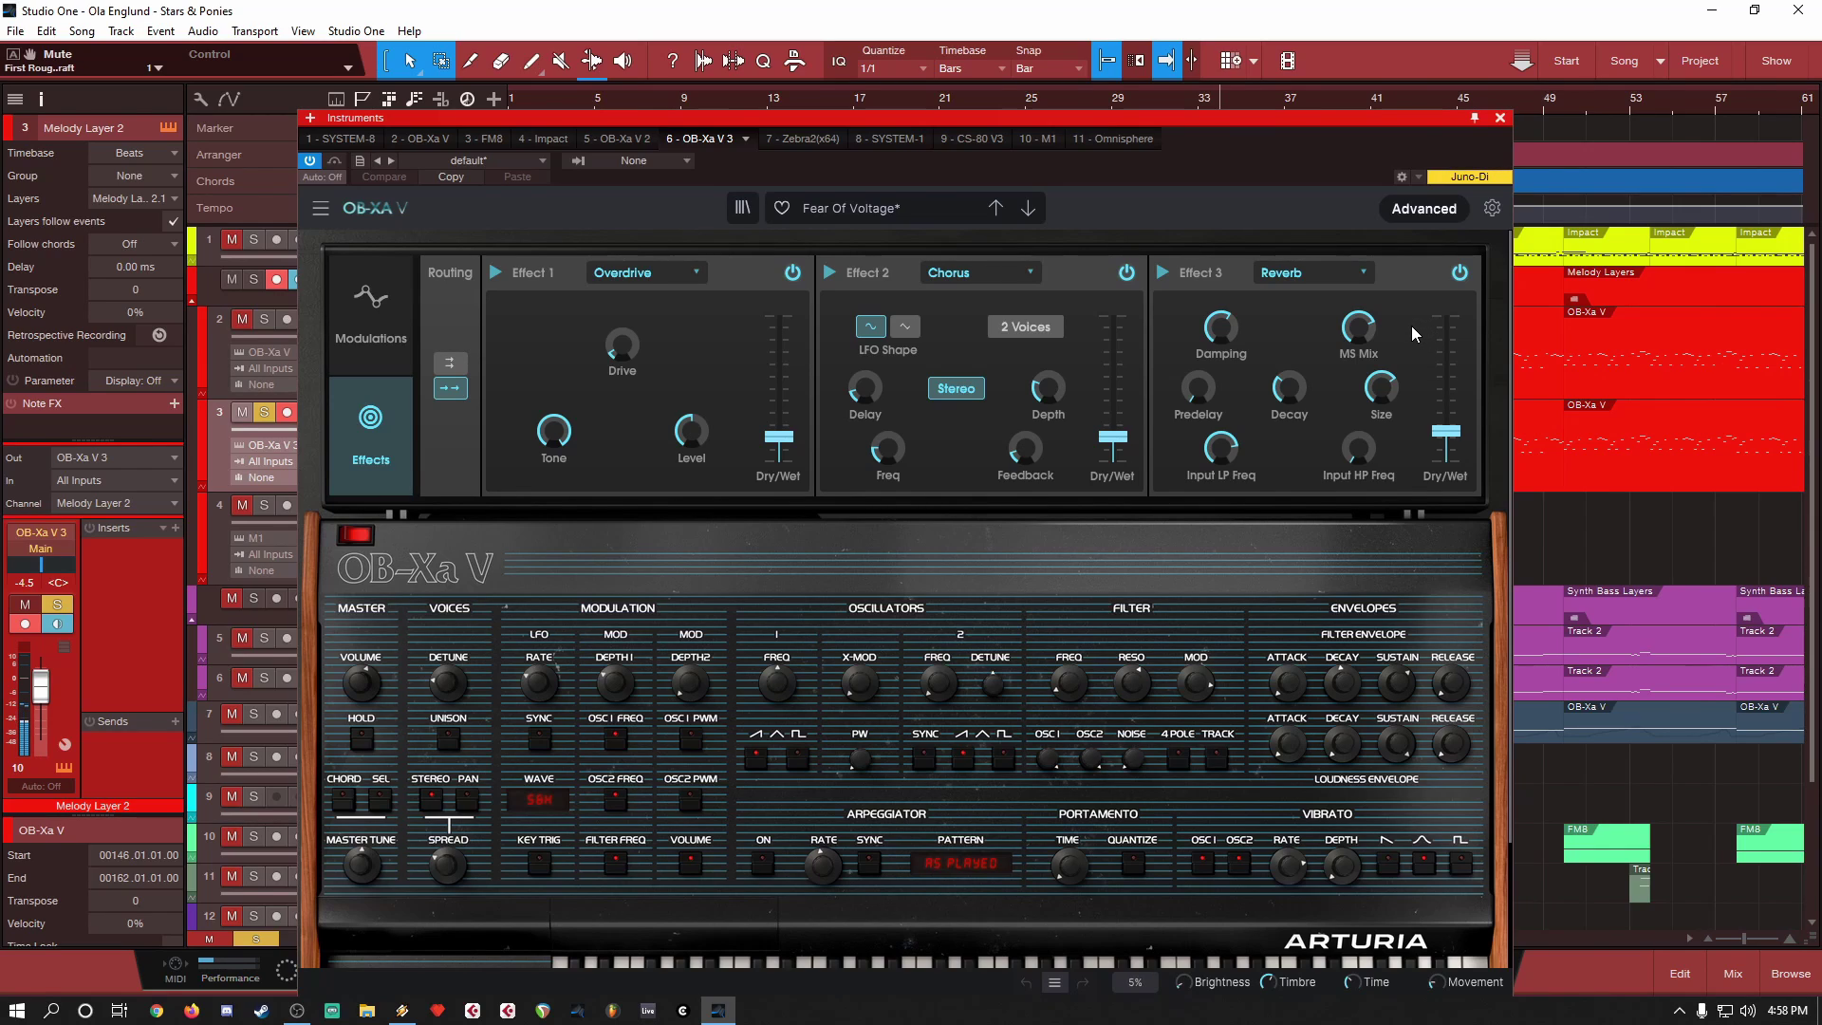
{"action": "left_click", "coordinate": [1501, 118]}
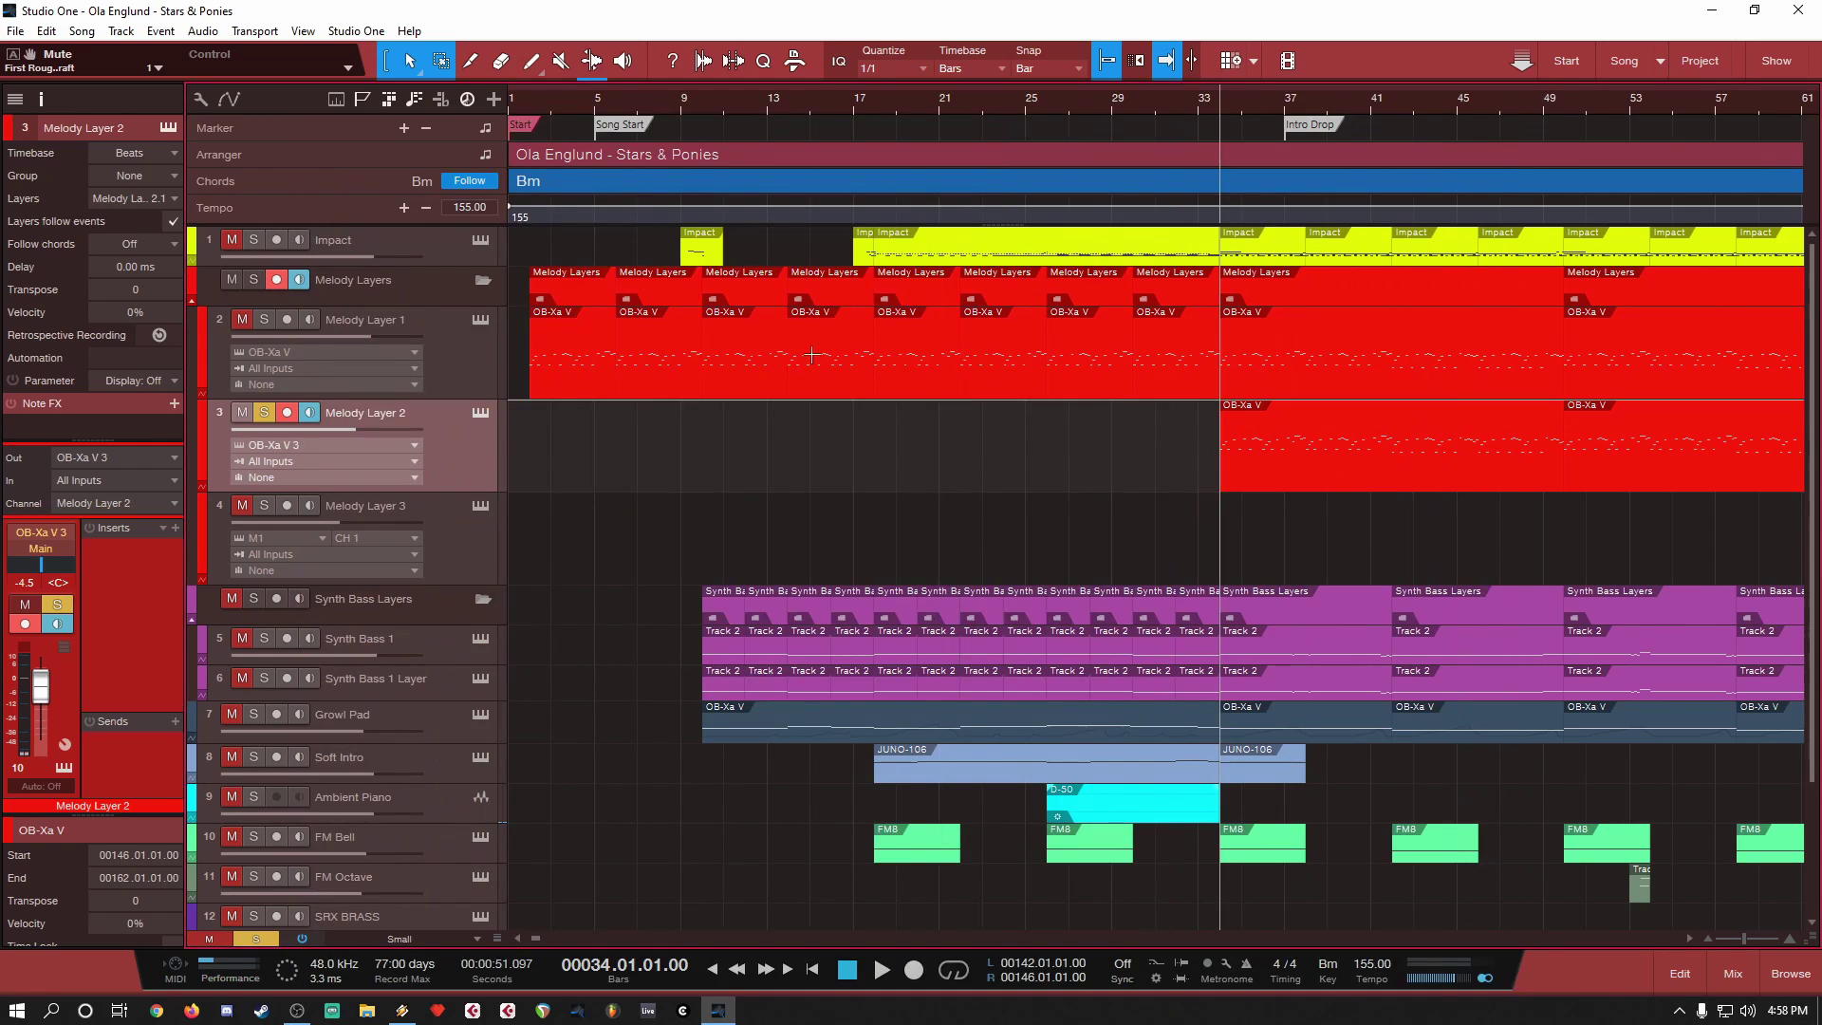
Step: Turn off the Melody Layer 2 solo and place the playhead at bar 146, where Melody Layer 3 begins
{"action": "left_click", "coordinate": [265, 412]}
{"action": "key", "text": "shift+w"}
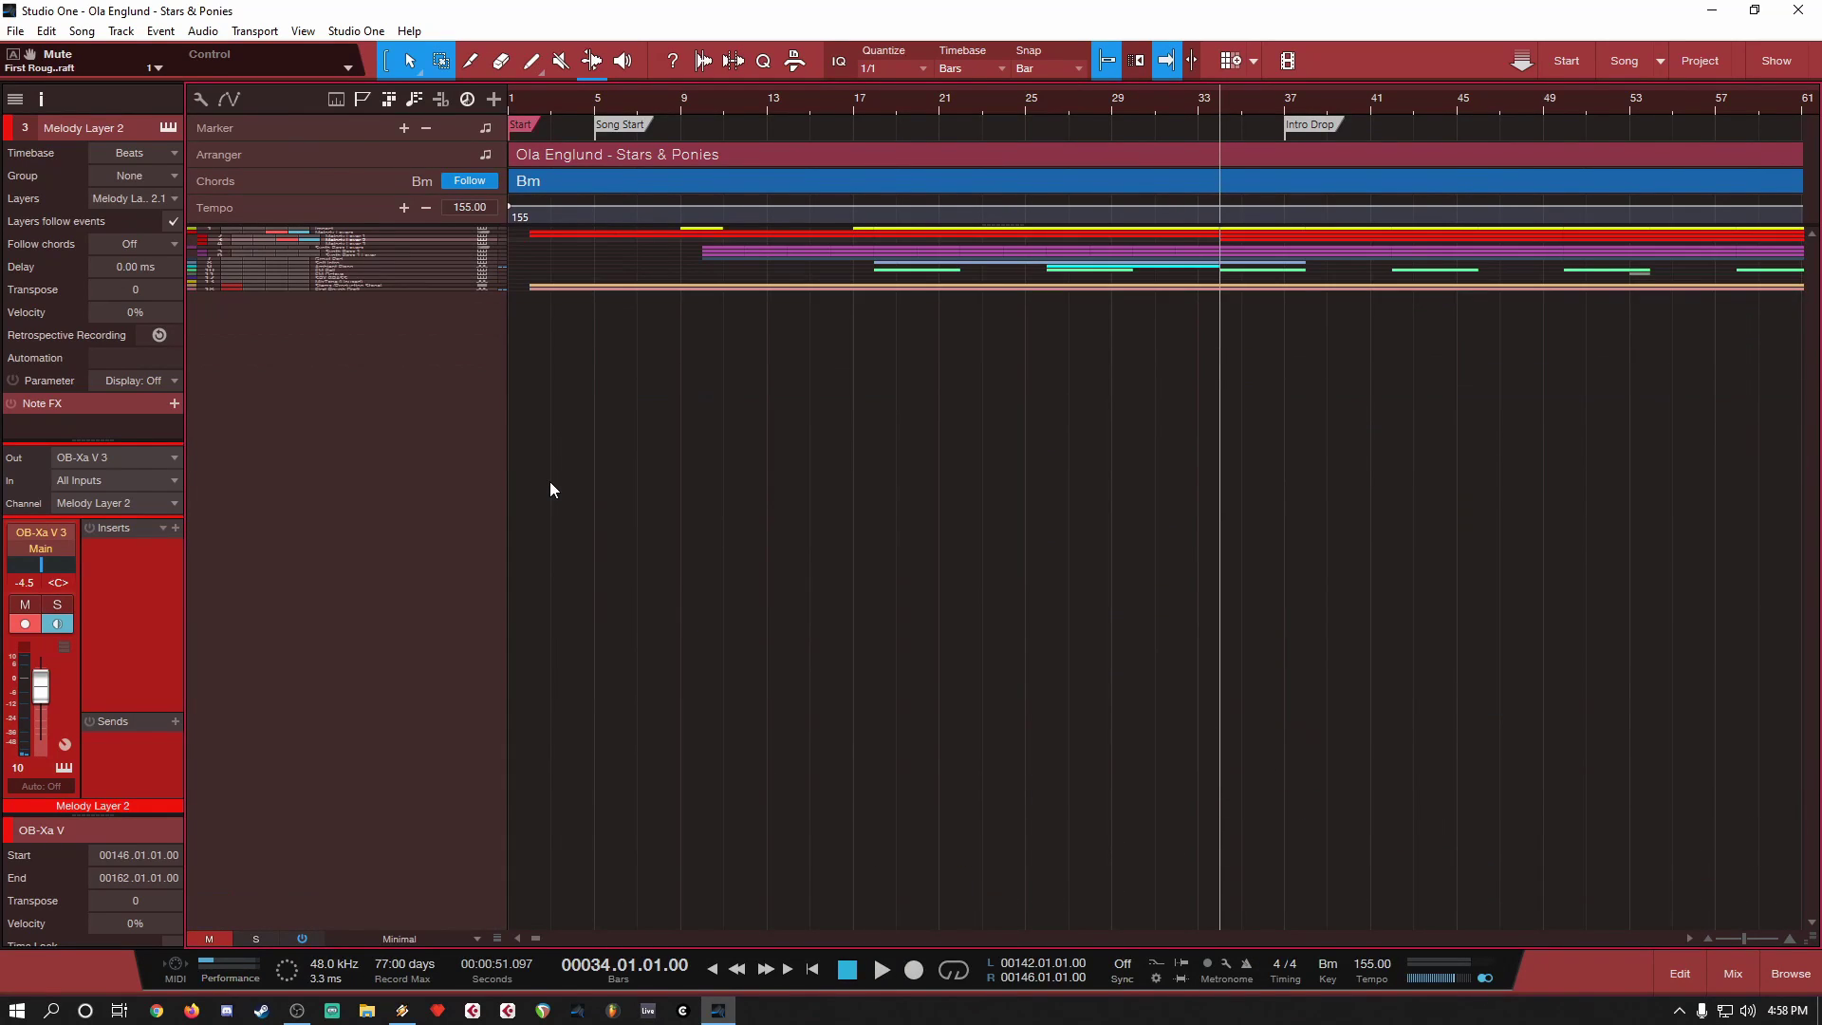
{"action": "key", "text": "shift+w"}
{"action": "scroll", "coordinate": [558, 482], "scroll_direction": "down", "scroll_amount": 3}
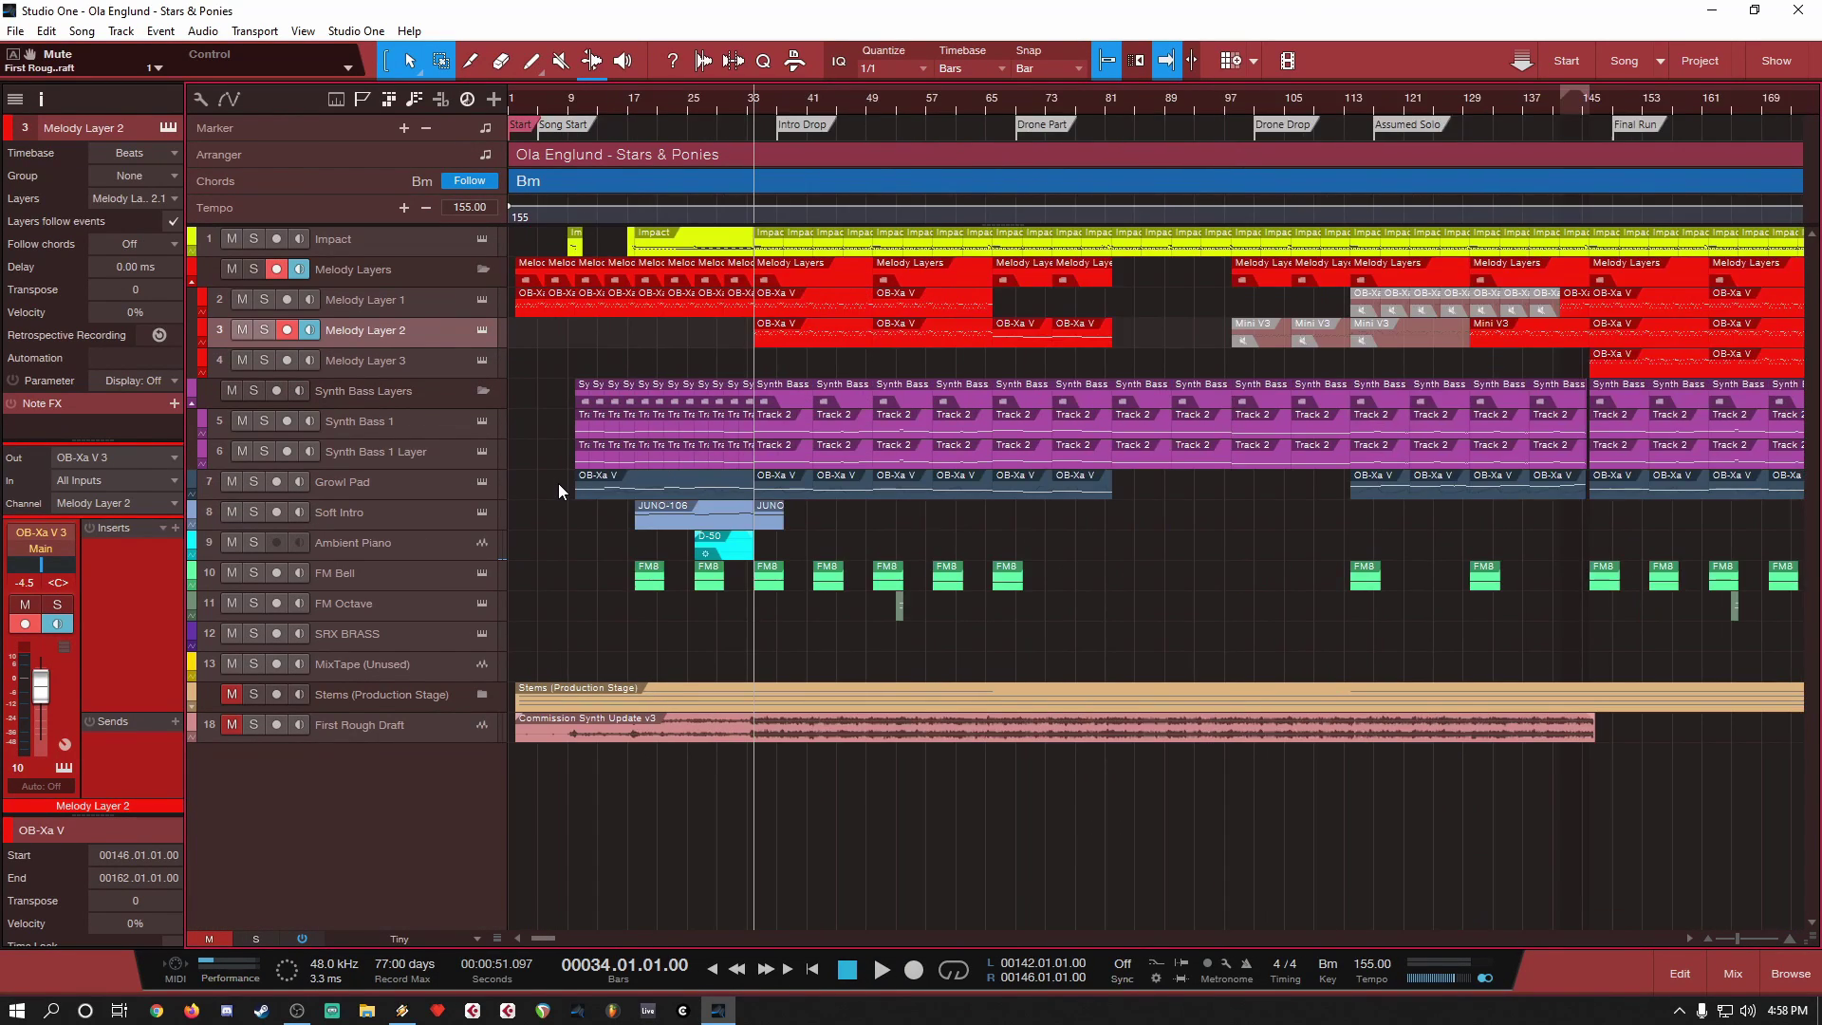
{"action": "scroll", "coordinate": [1182, 361], "scroll_direction": "up", "scroll_amount": 3}
{"action": "scroll", "coordinate": [1183, 361], "scroll_direction": "up", "scroll_amount": 5}
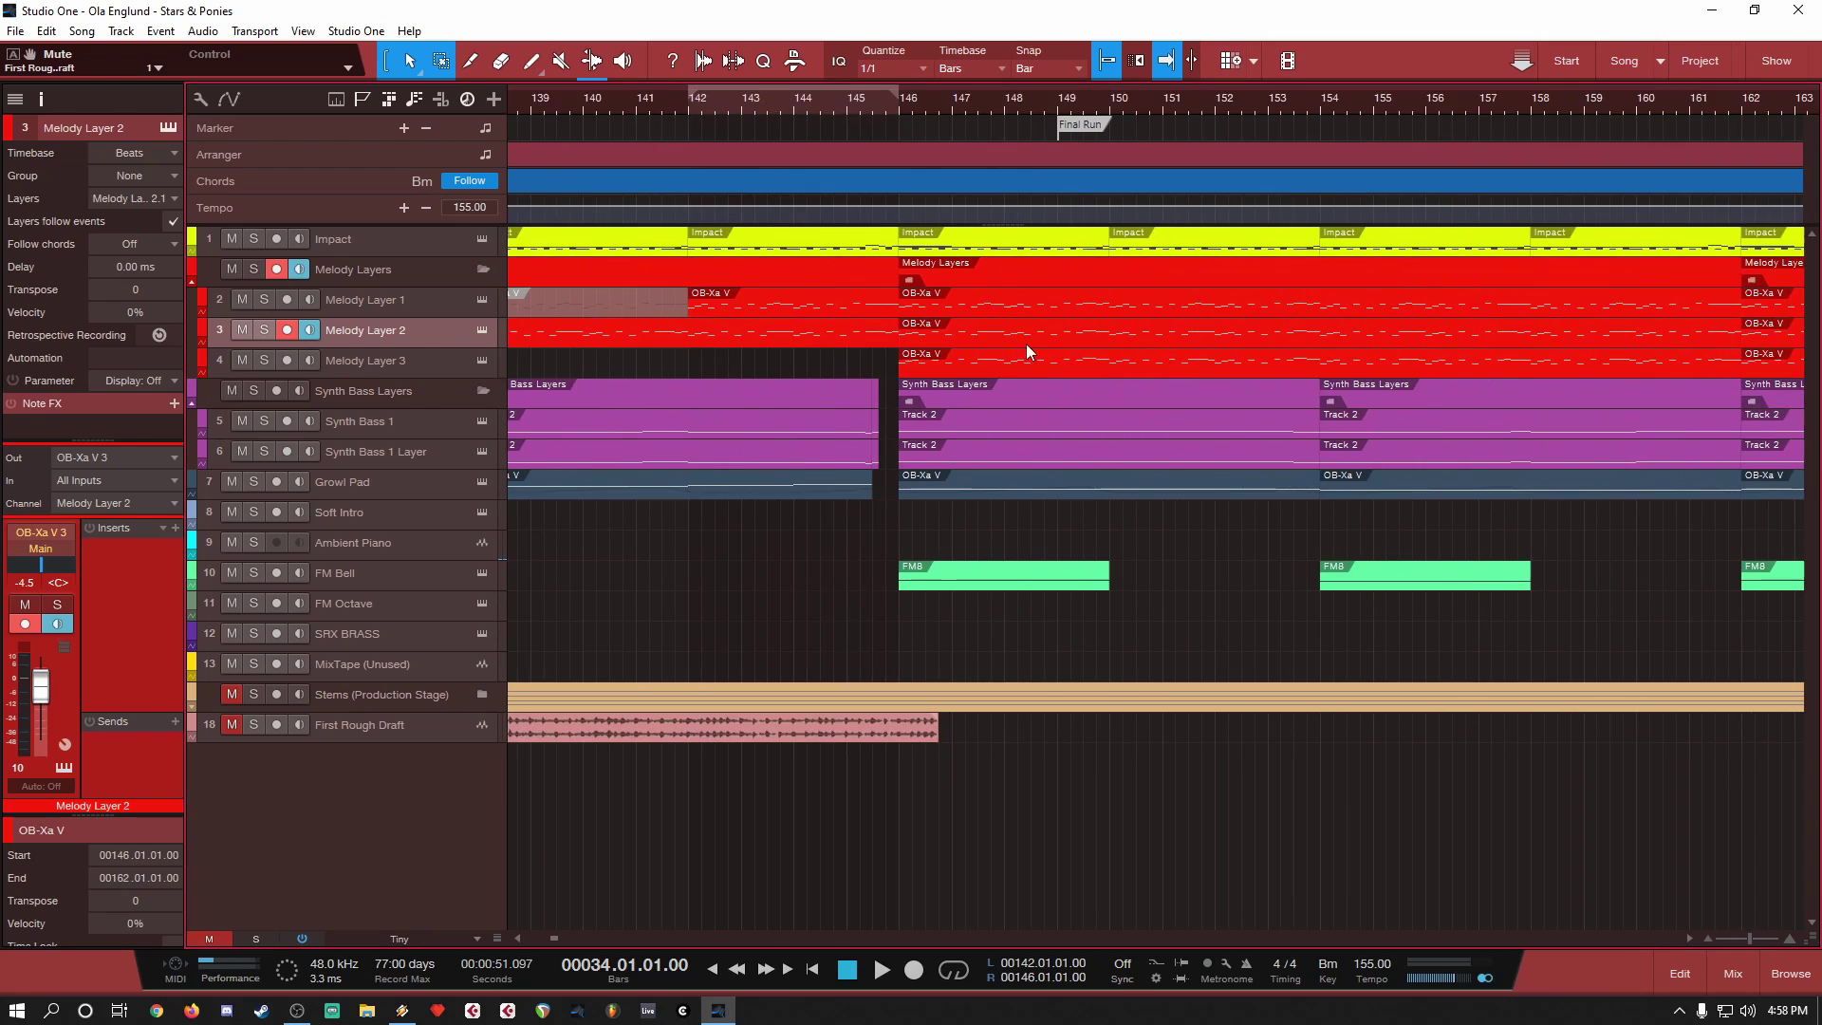
{"action": "left_click", "coordinate": [833, 107]}
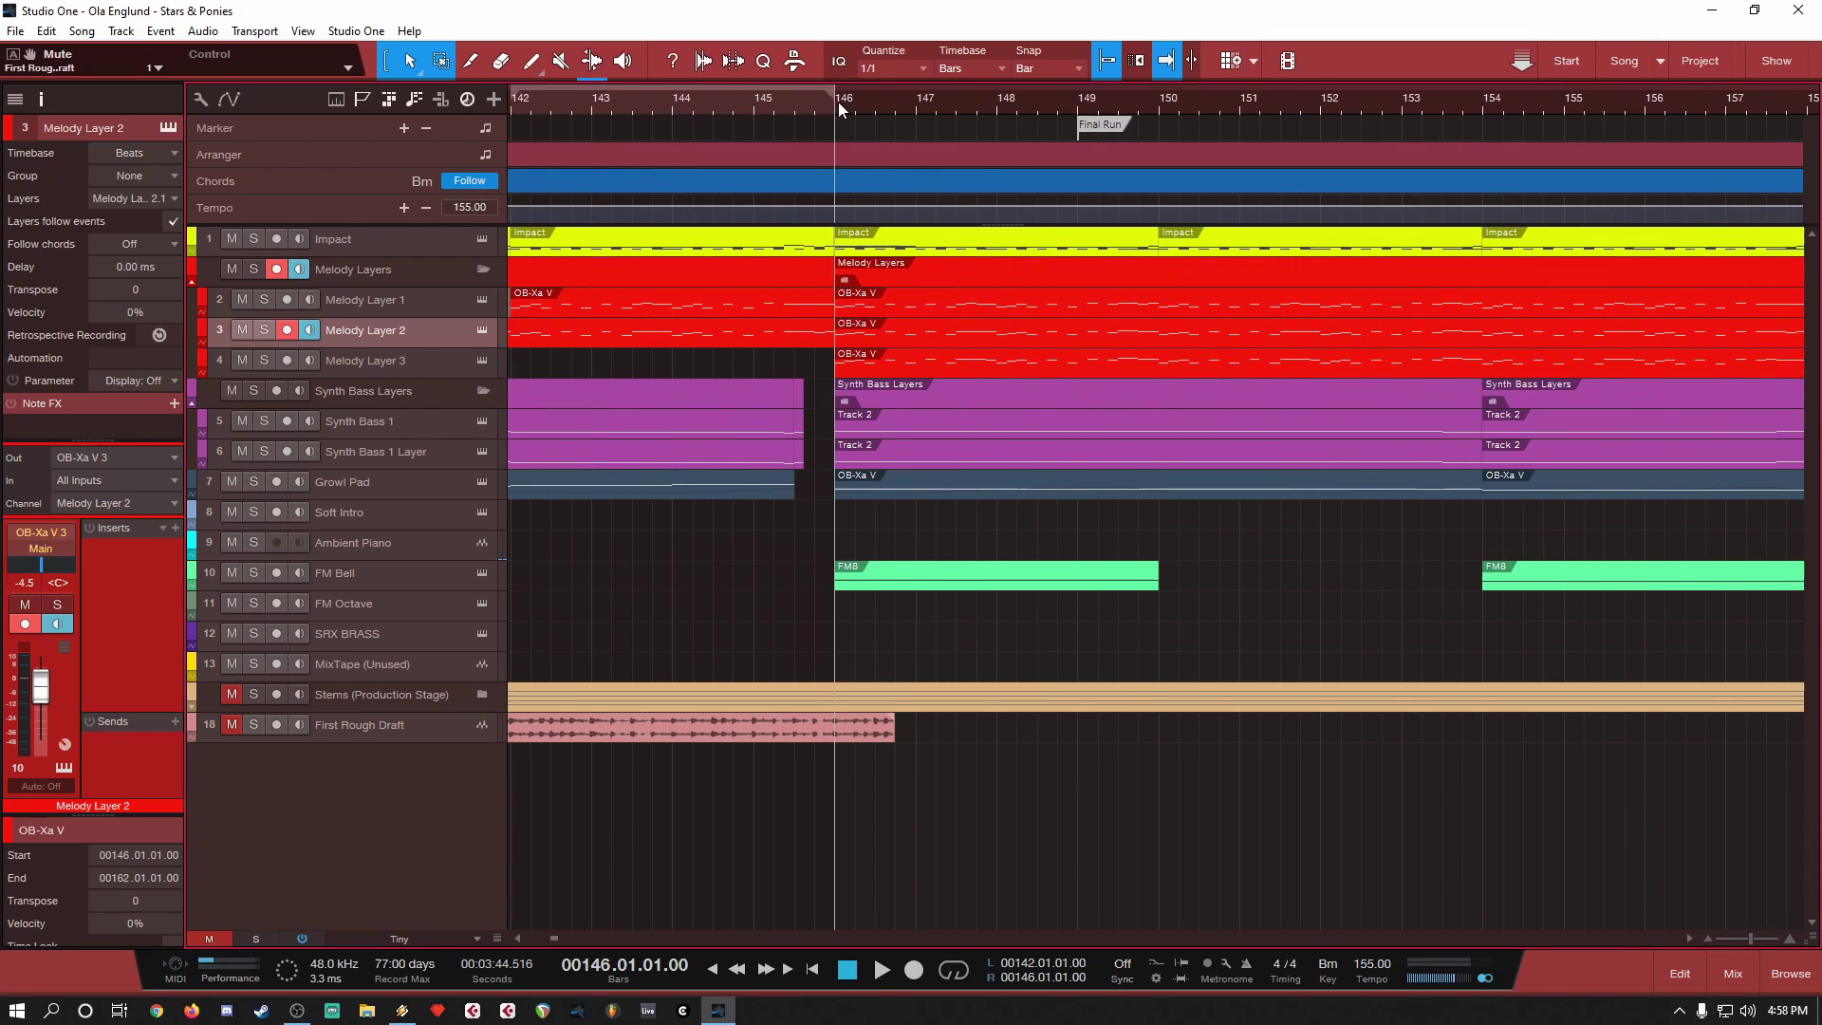
Step: Select the Melody Layer 3 track and open its M1 instrument
{"action": "left_click", "coordinate": [440, 371]}
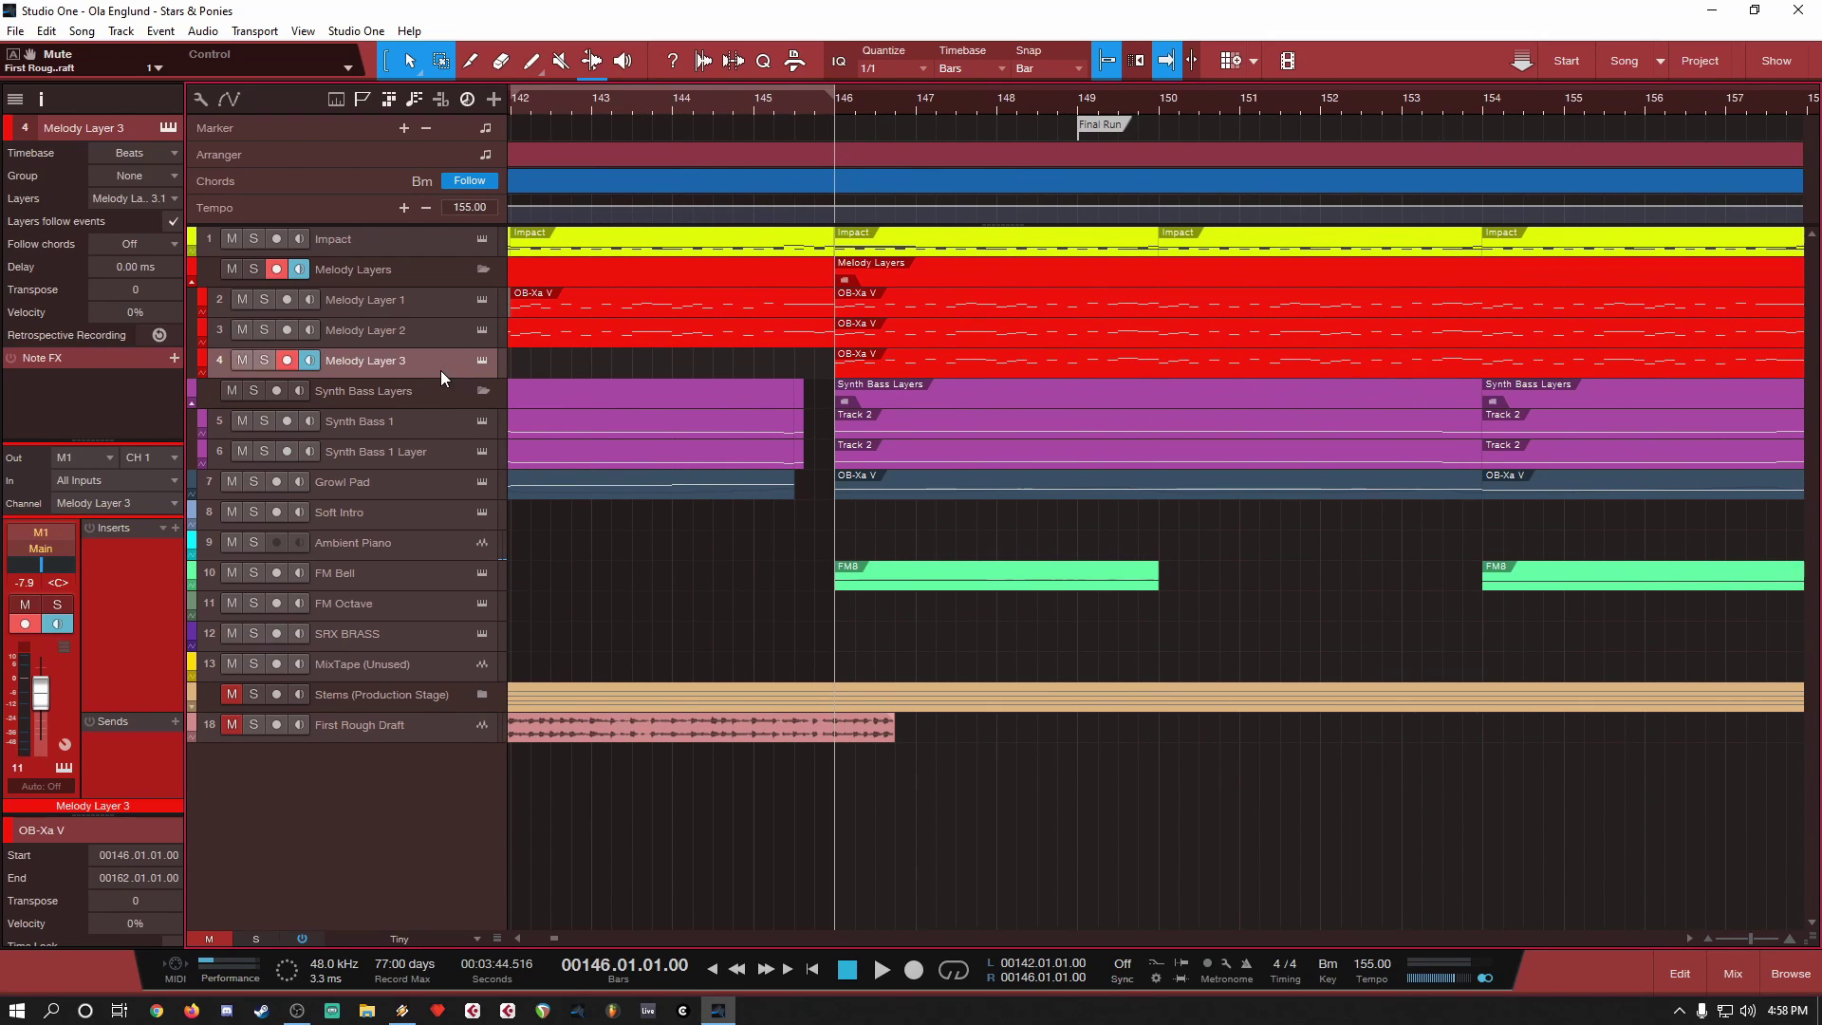
{"action": "scroll", "coordinate": [689, 433], "scroll_direction": "up", "scroll_amount": 3}
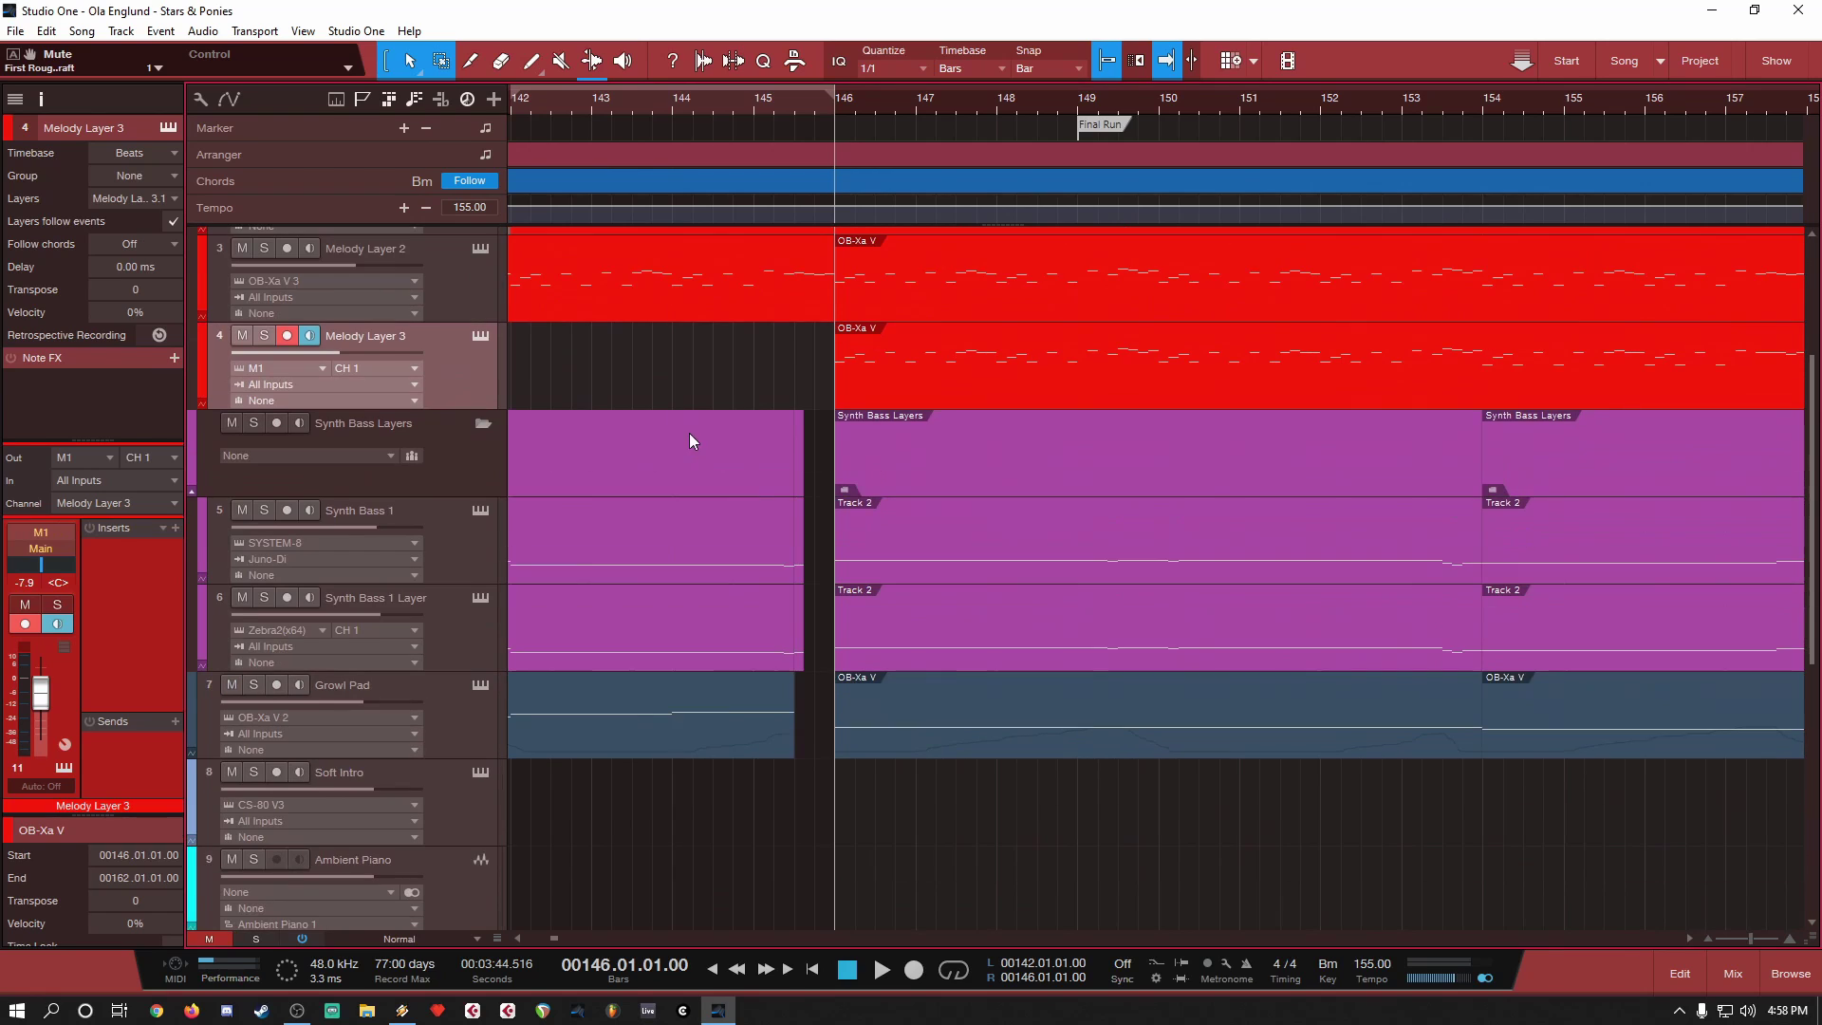
{"action": "scroll", "coordinate": [467, 458], "scroll_direction": "up", "scroll_amount": 2}
{"action": "scroll", "coordinate": [465, 459], "scroll_direction": "up", "scroll_amount": 3}
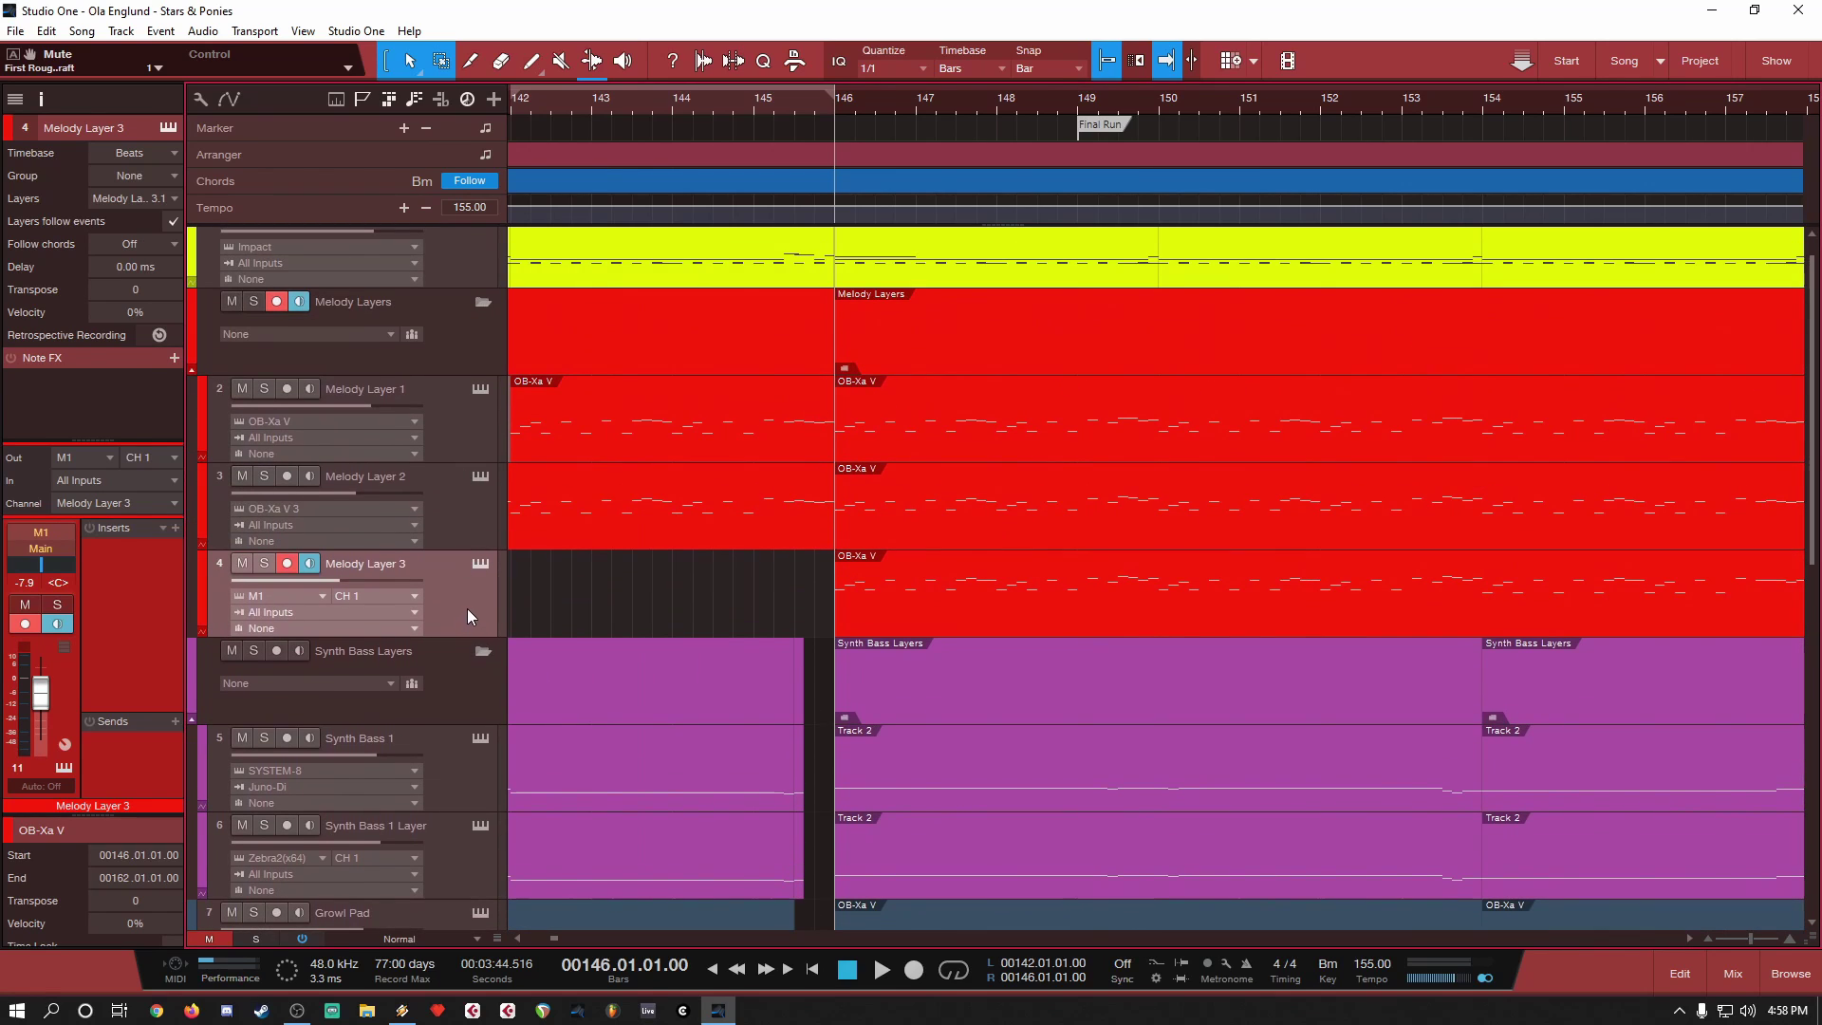
{"action": "left_click", "coordinate": [480, 565]}
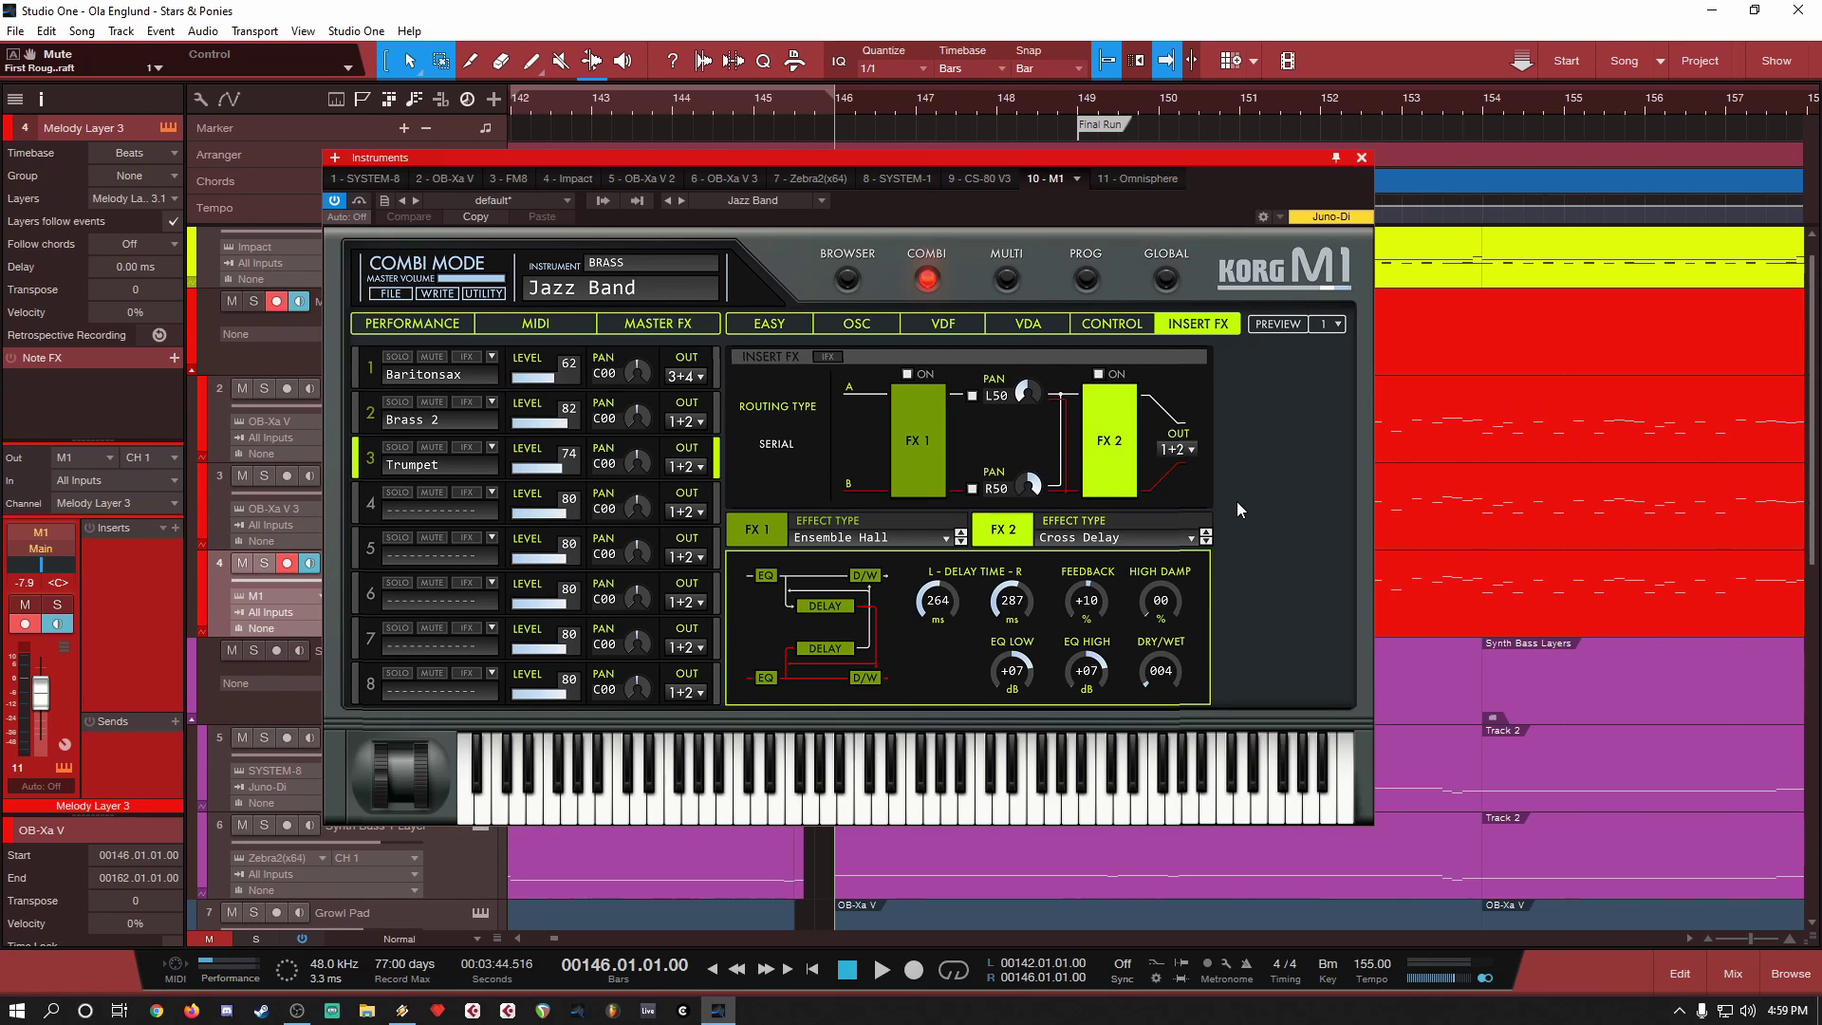
Step: Try other dry/wet amounts on the M1's Cross Delay insert effect and set it back to 4
{"action": "left_click_drag", "start_coordinate": [1170, 678], "coordinate": [1173, 485]}
{"action": "left_click_drag", "start_coordinate": [1168, 675], "coordinate": [1163, 746]}
{"action": "double_click", "coordinate": [1161, 671]}
{"action": "type", "text": "4"}
{"action": "key", "text": "Return"}
Step: Examine the M1's Easy, OSC, VDF and VDA pages and its sound browser, and close the instrument
{"action": "left_click", "coordinate": [801, 326]}
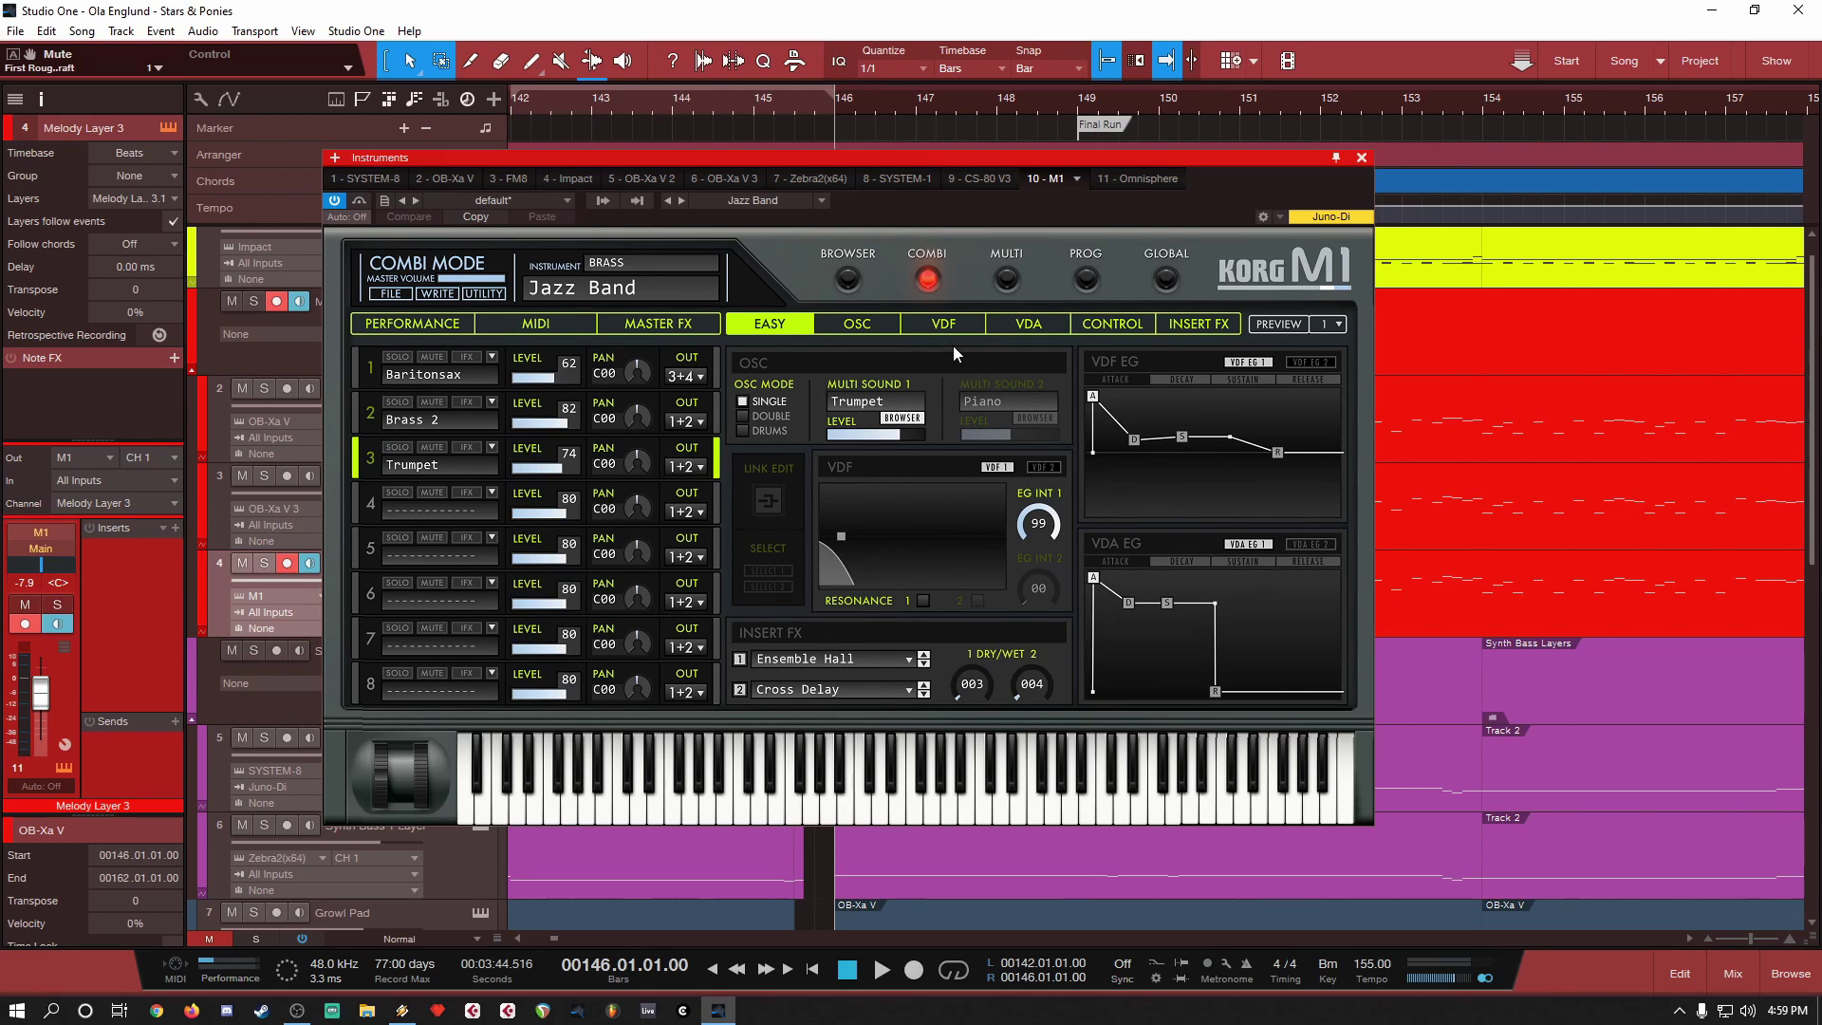
{"action": "left_click", "coordinate": [858, 326]}
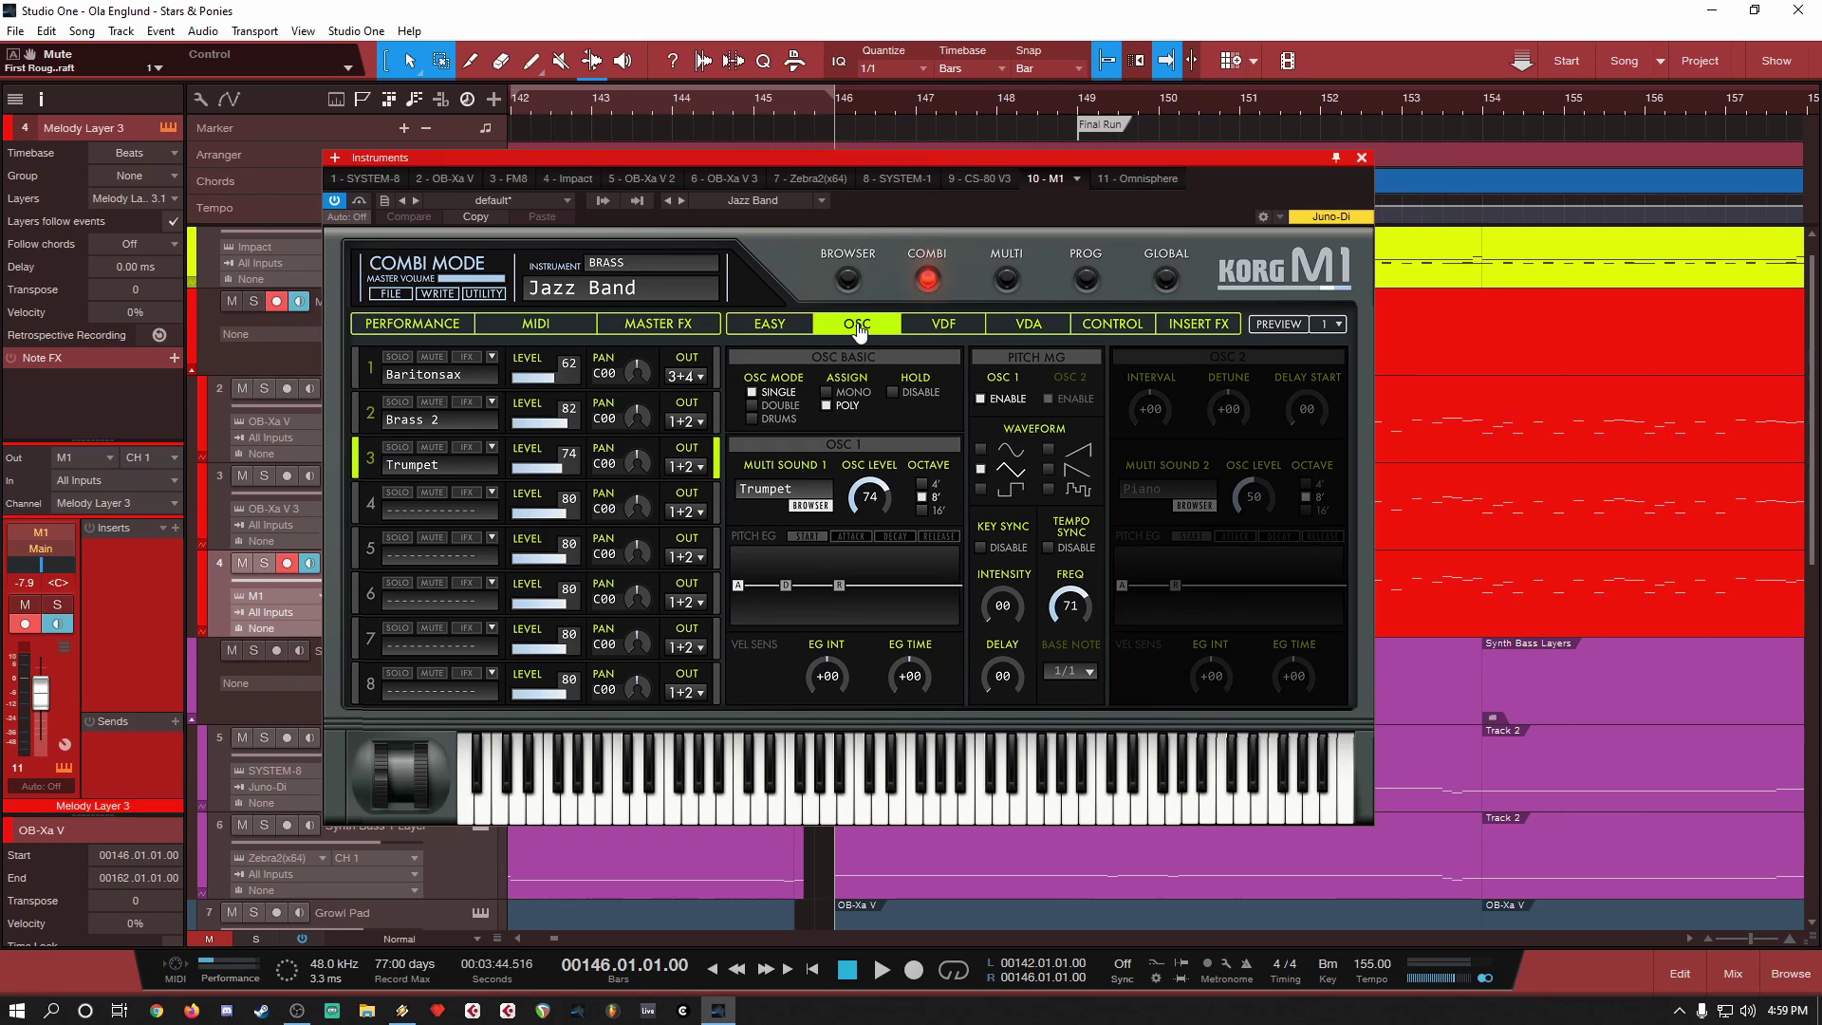
{"action": "left_click", "coordinate": [944, 327]}
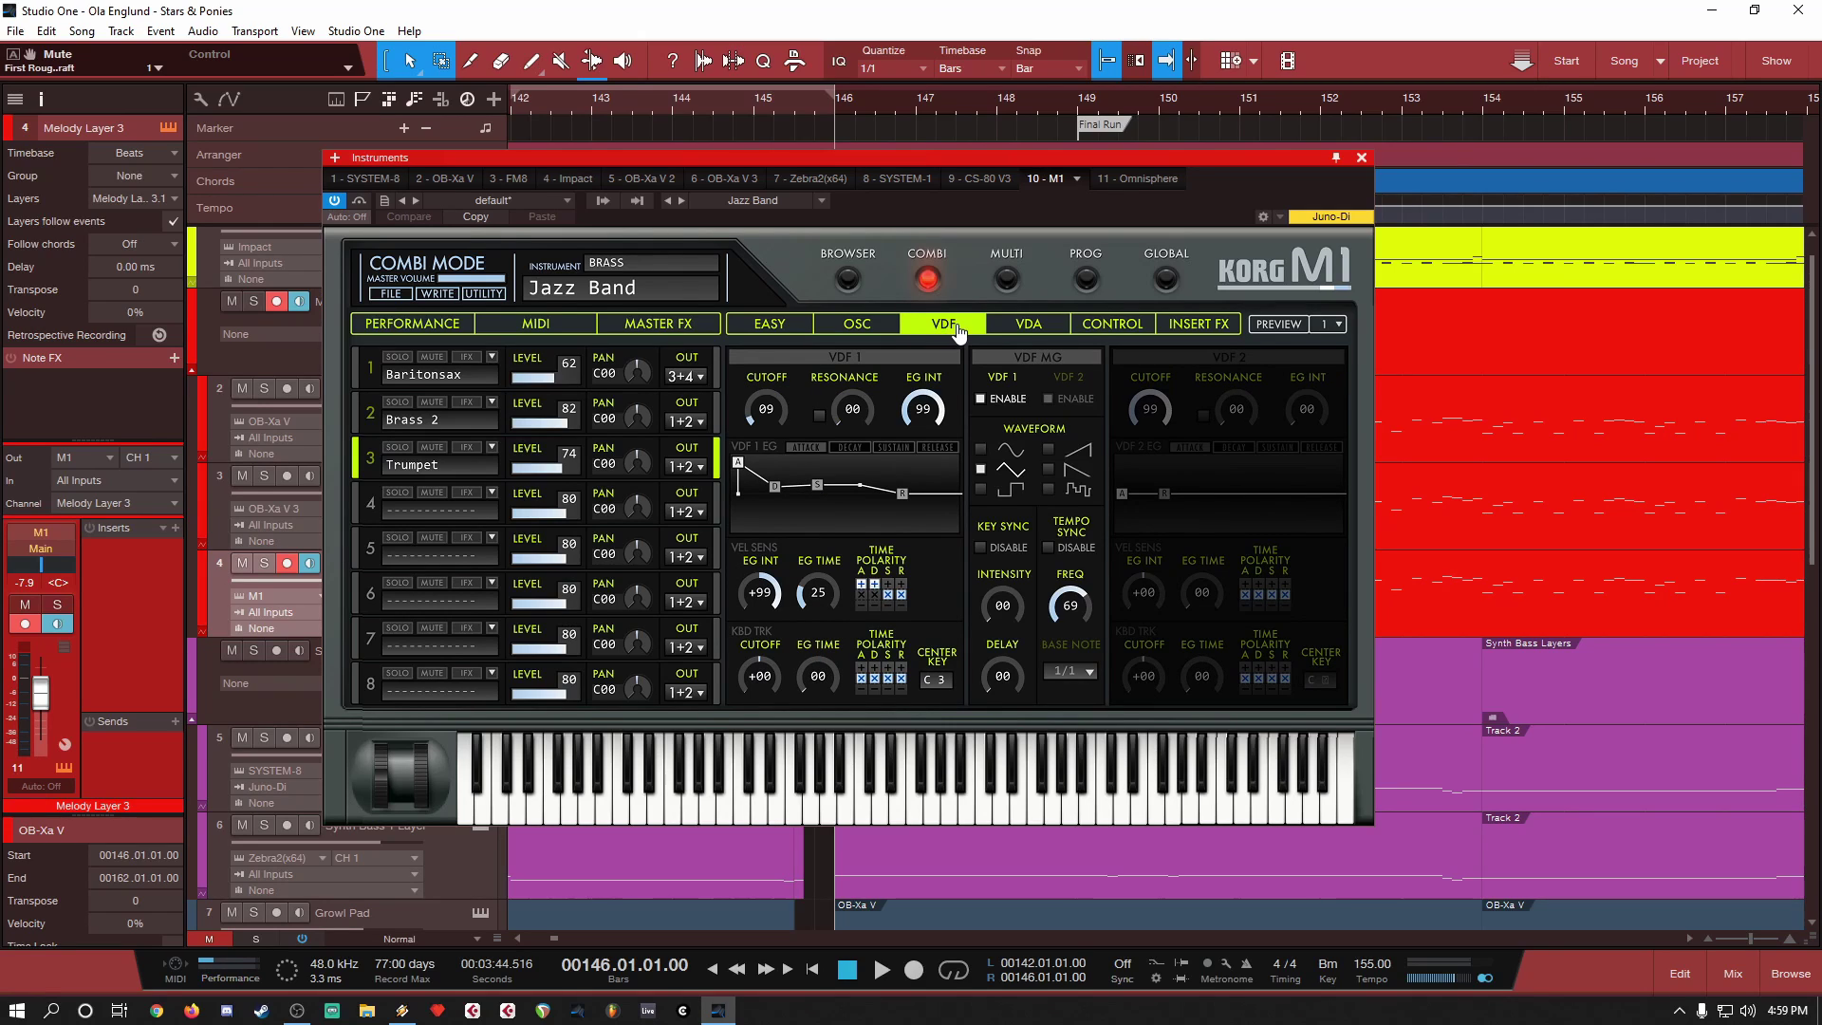
{"action": "left_click", "coordinate": [1032, 328]}
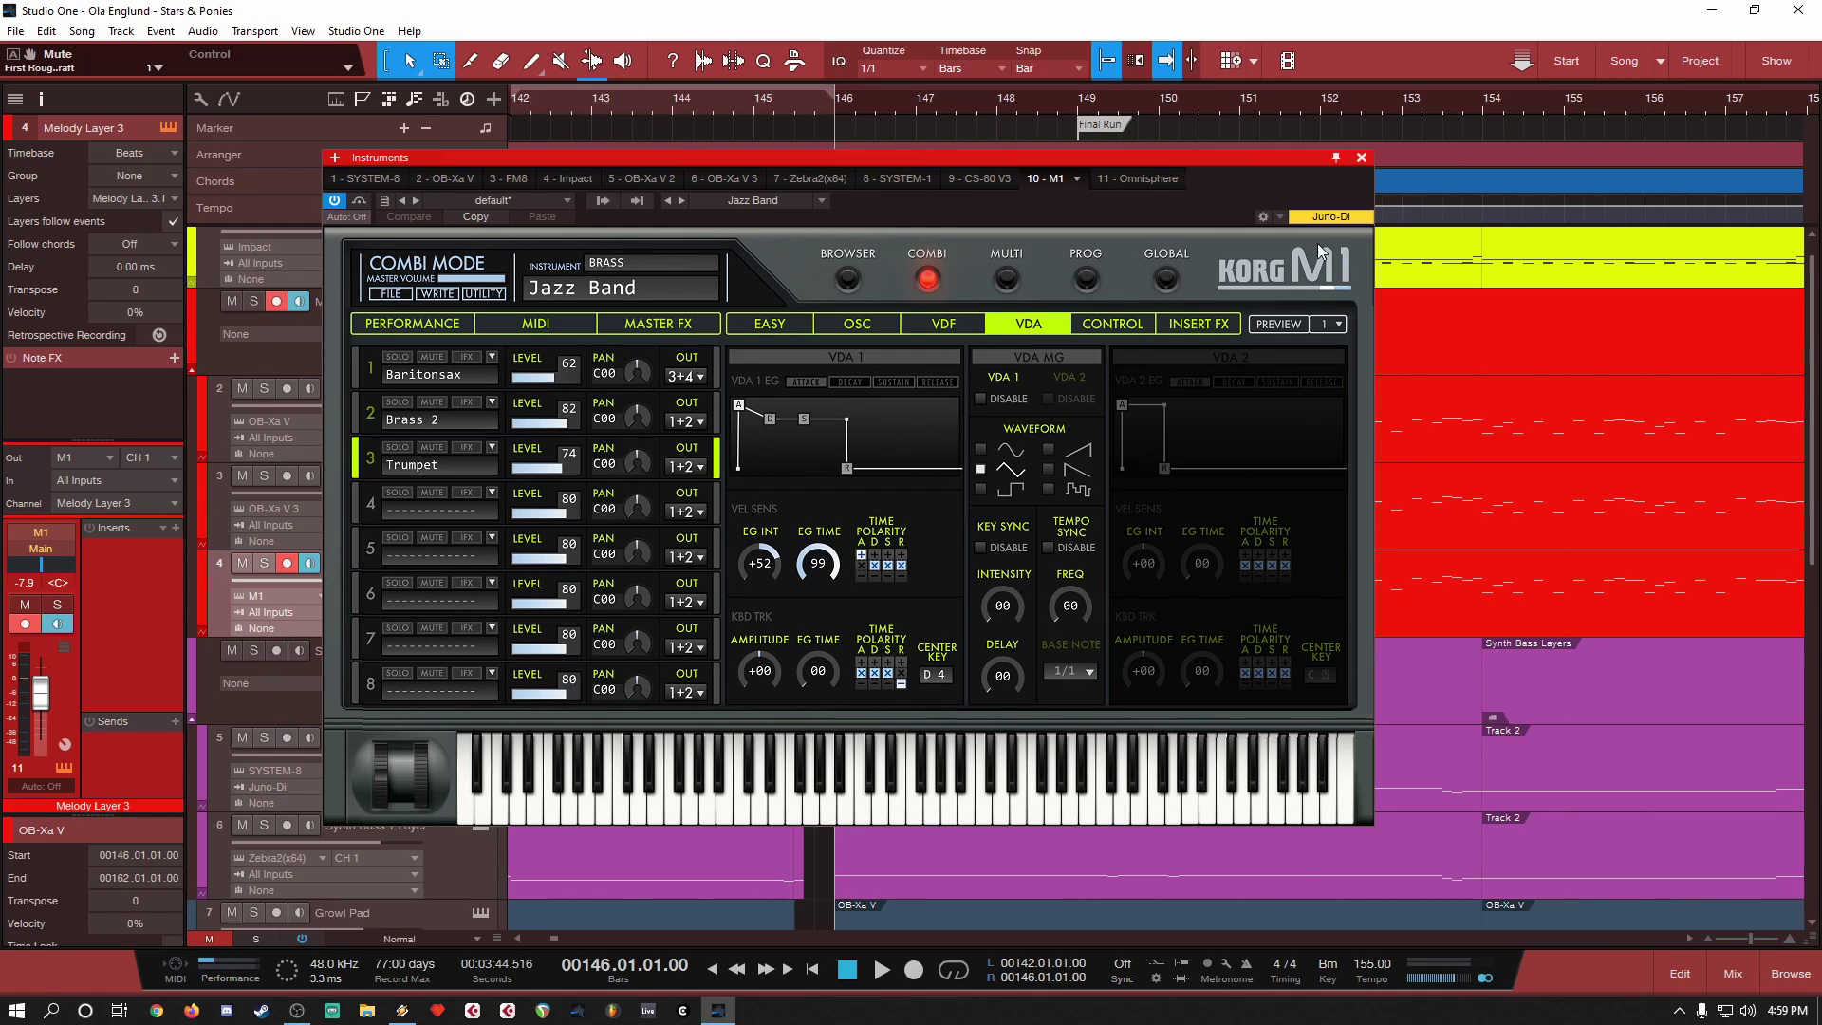
{"action": "left_click", "coordinate": [795, 326]}
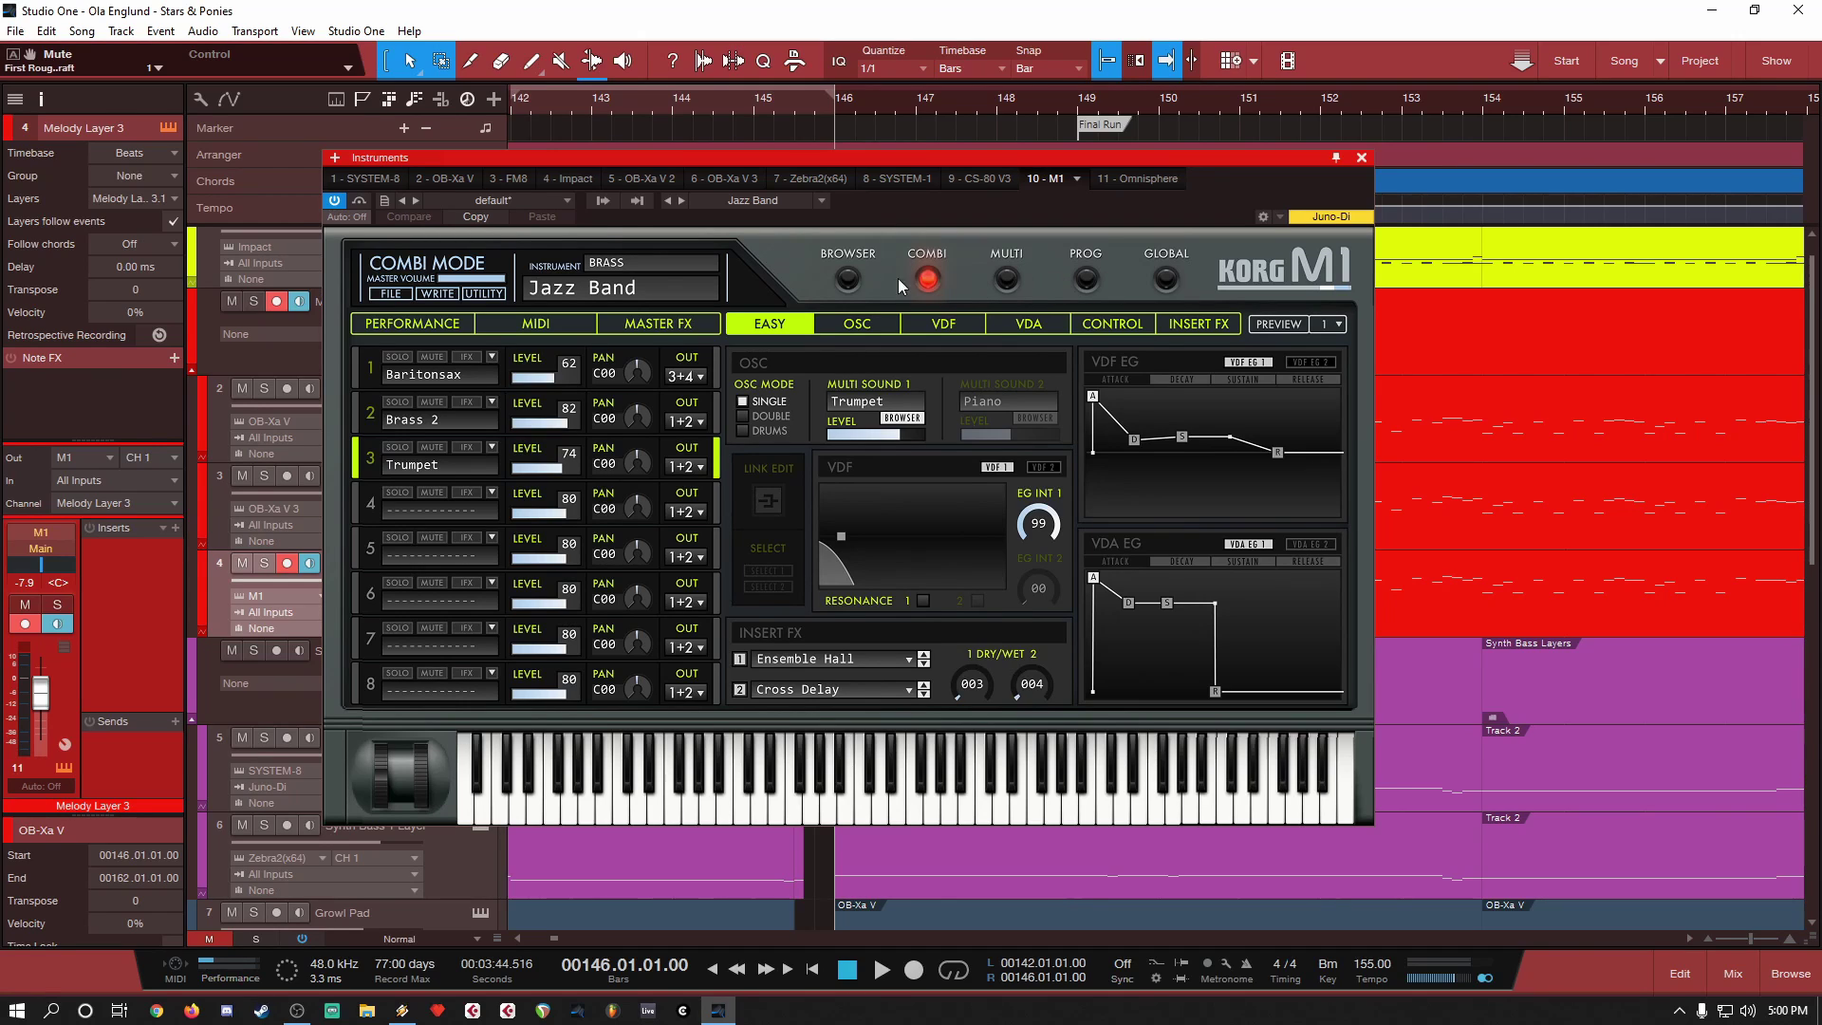
{"action": "left_click", "coordinate": [848, 279]}
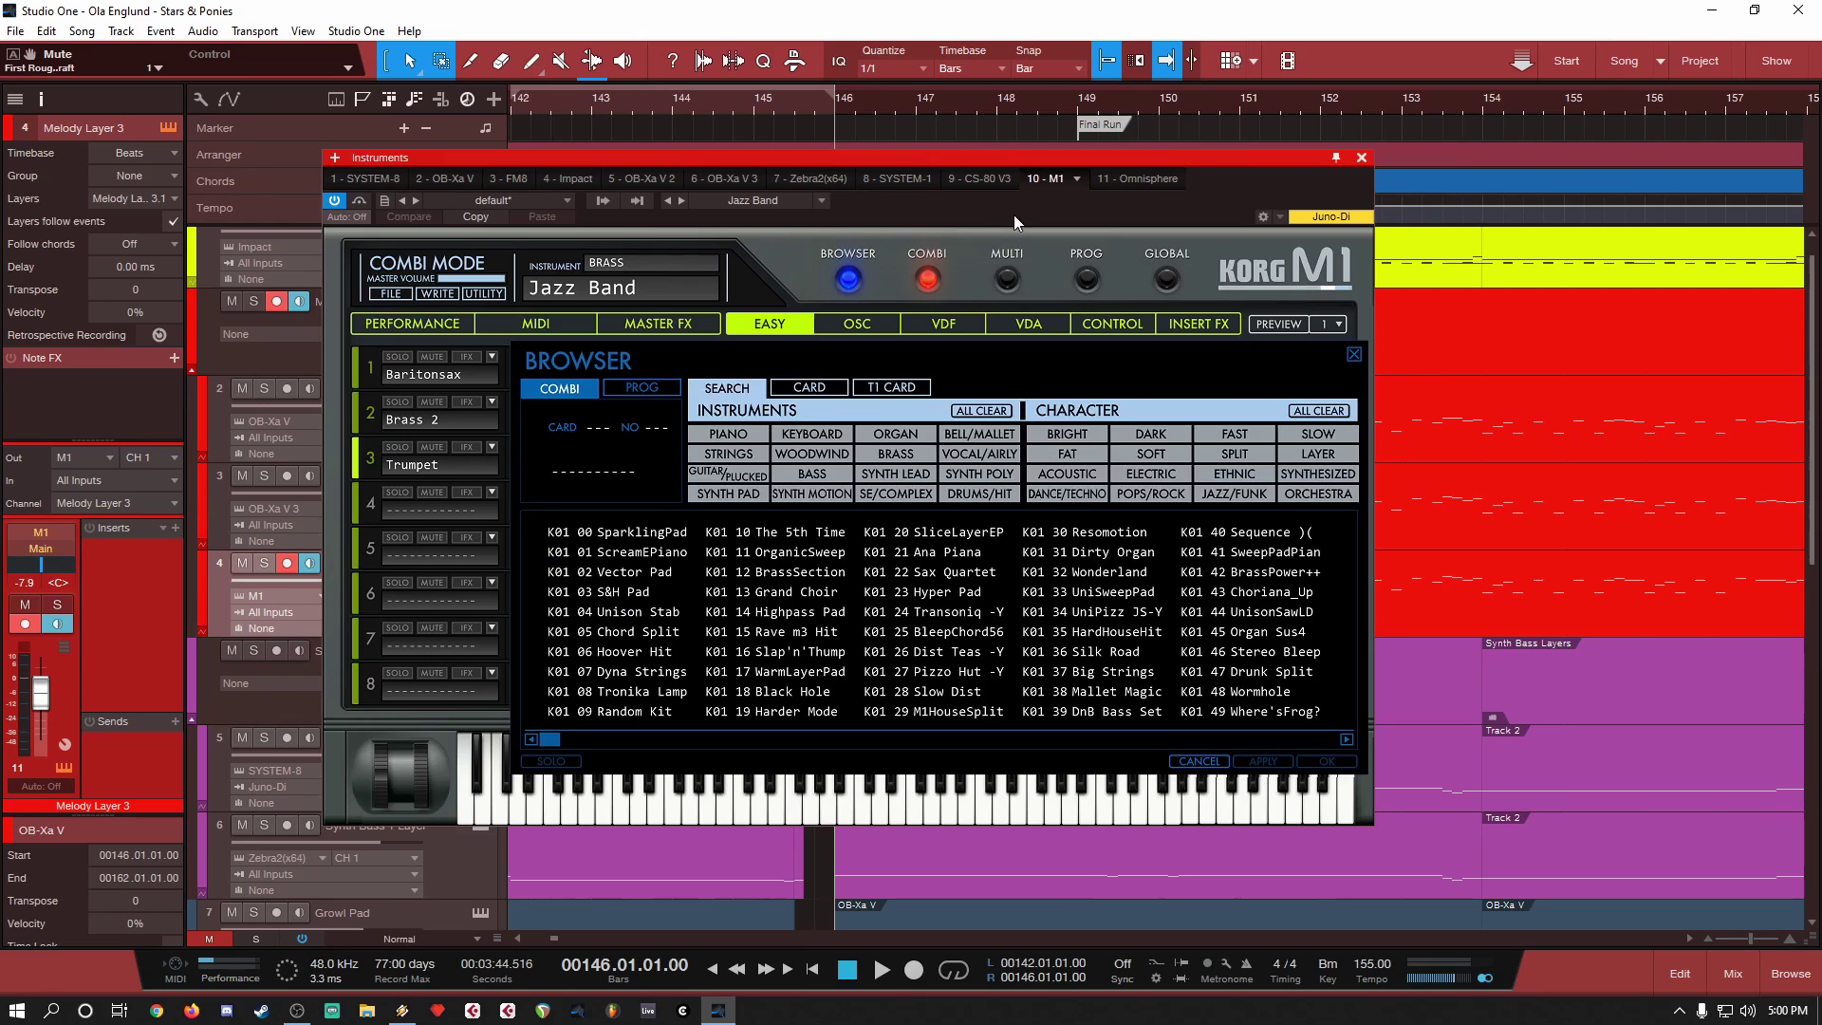
{"action": "left_click", "coordinate": [843, 281]}
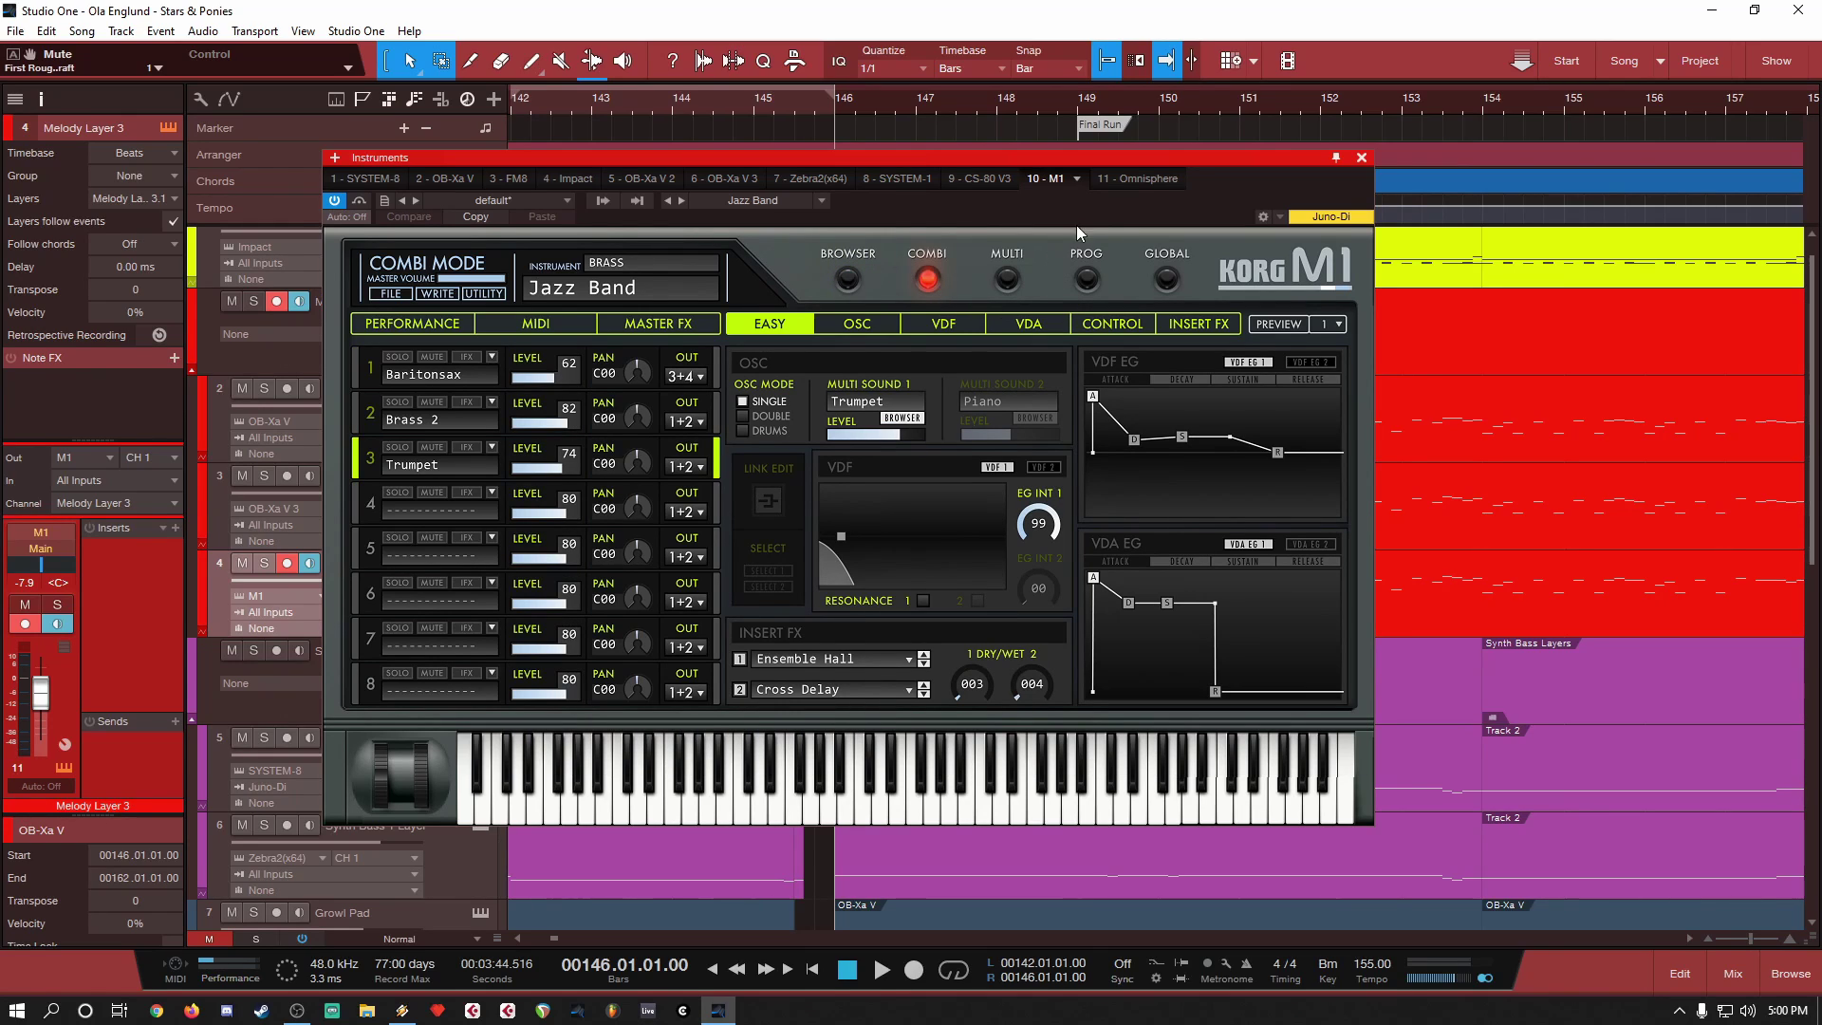
{"action": "left_click", "coordinate": [1362, 159]}
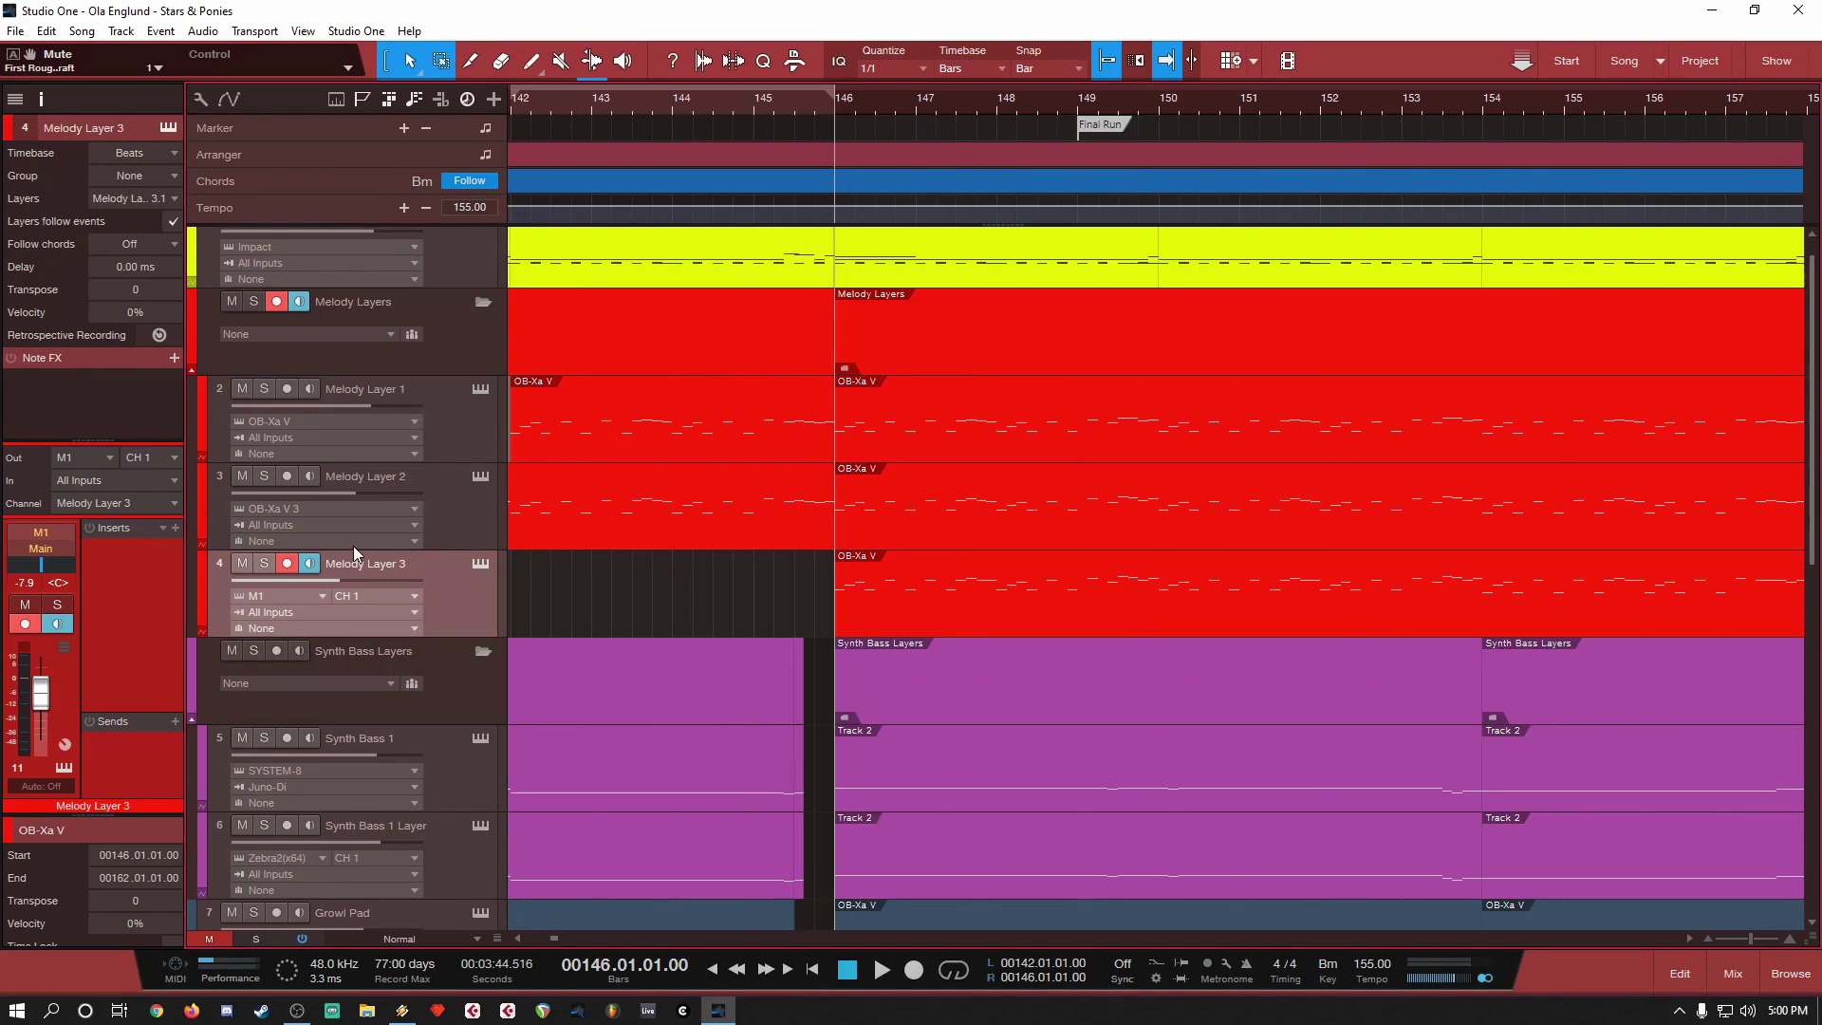
Step: Solo Melody Layer 3 and play it alone from bar 146
{"action": "left_click", "coordinate": [265, 563]}
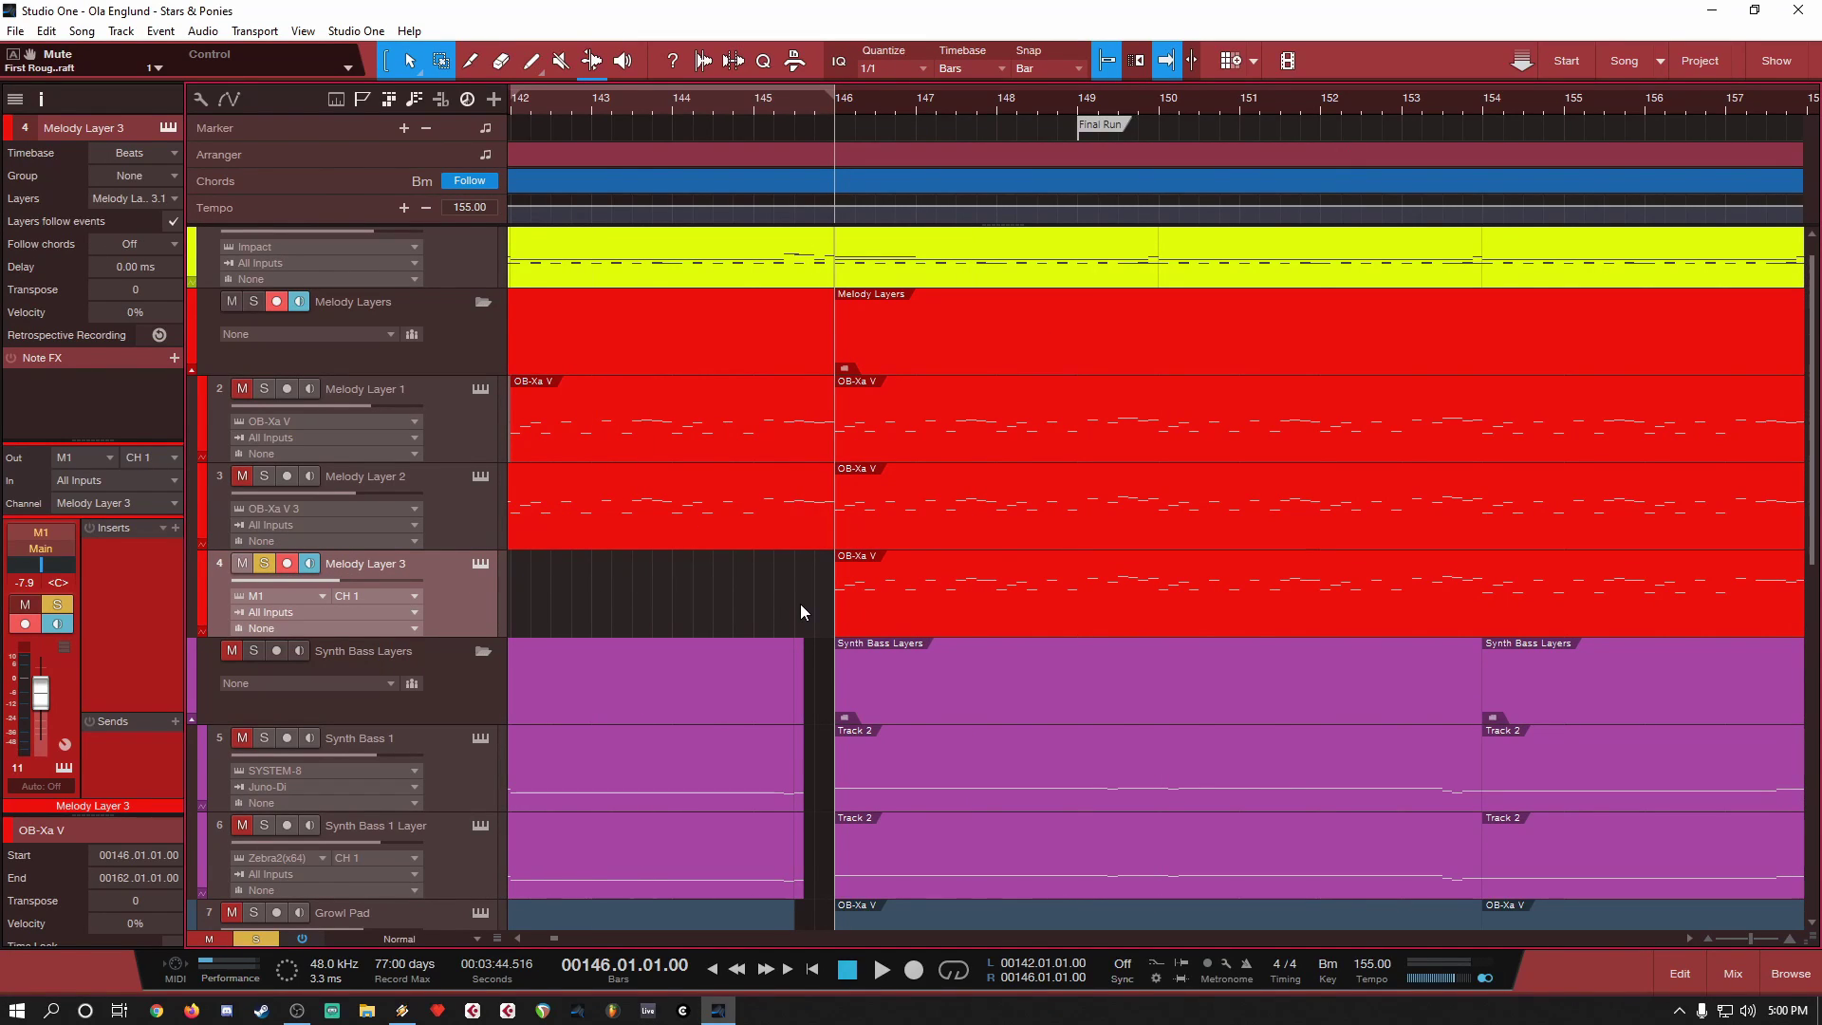
{"action": "key", "text": "space"}
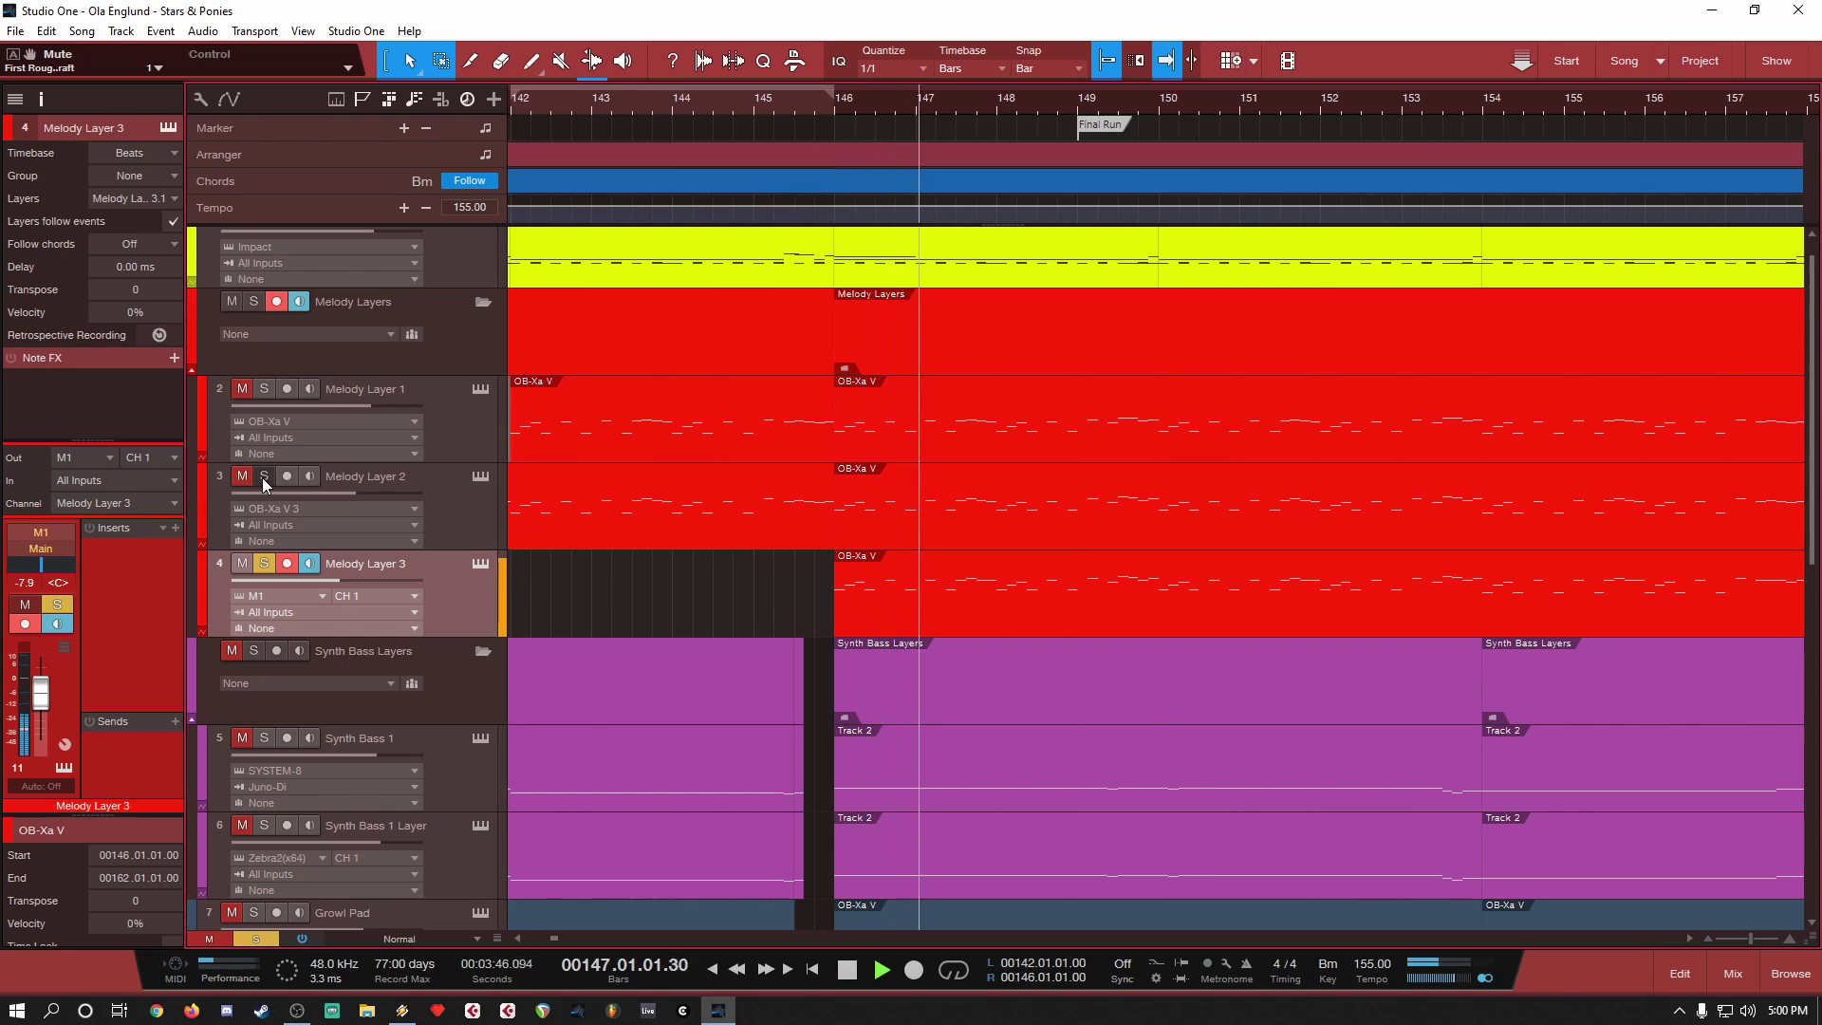
{"action": "key", "text": "space"}
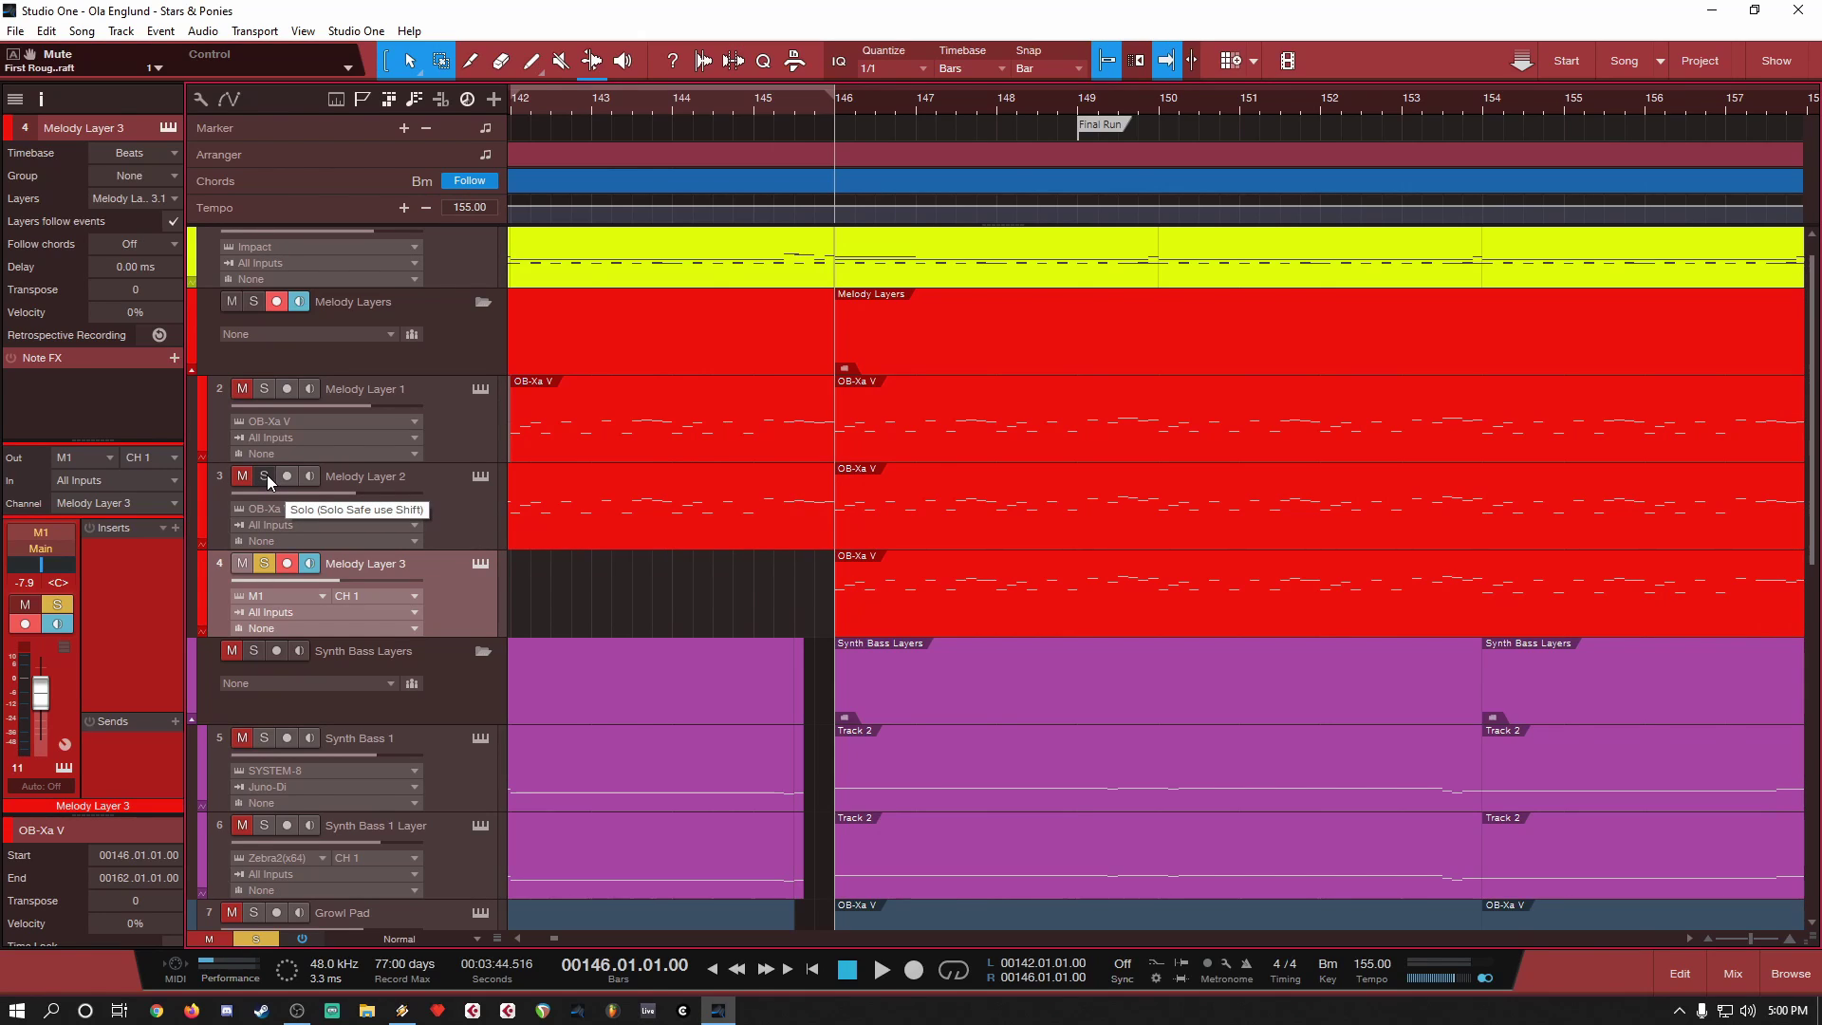
Step: Play from bar 146 with Melody Layers 2 and 1 added to the solo, and drop Melody Layer 3 from it
{"action": "left_click", "coordinate": [266, 475]}
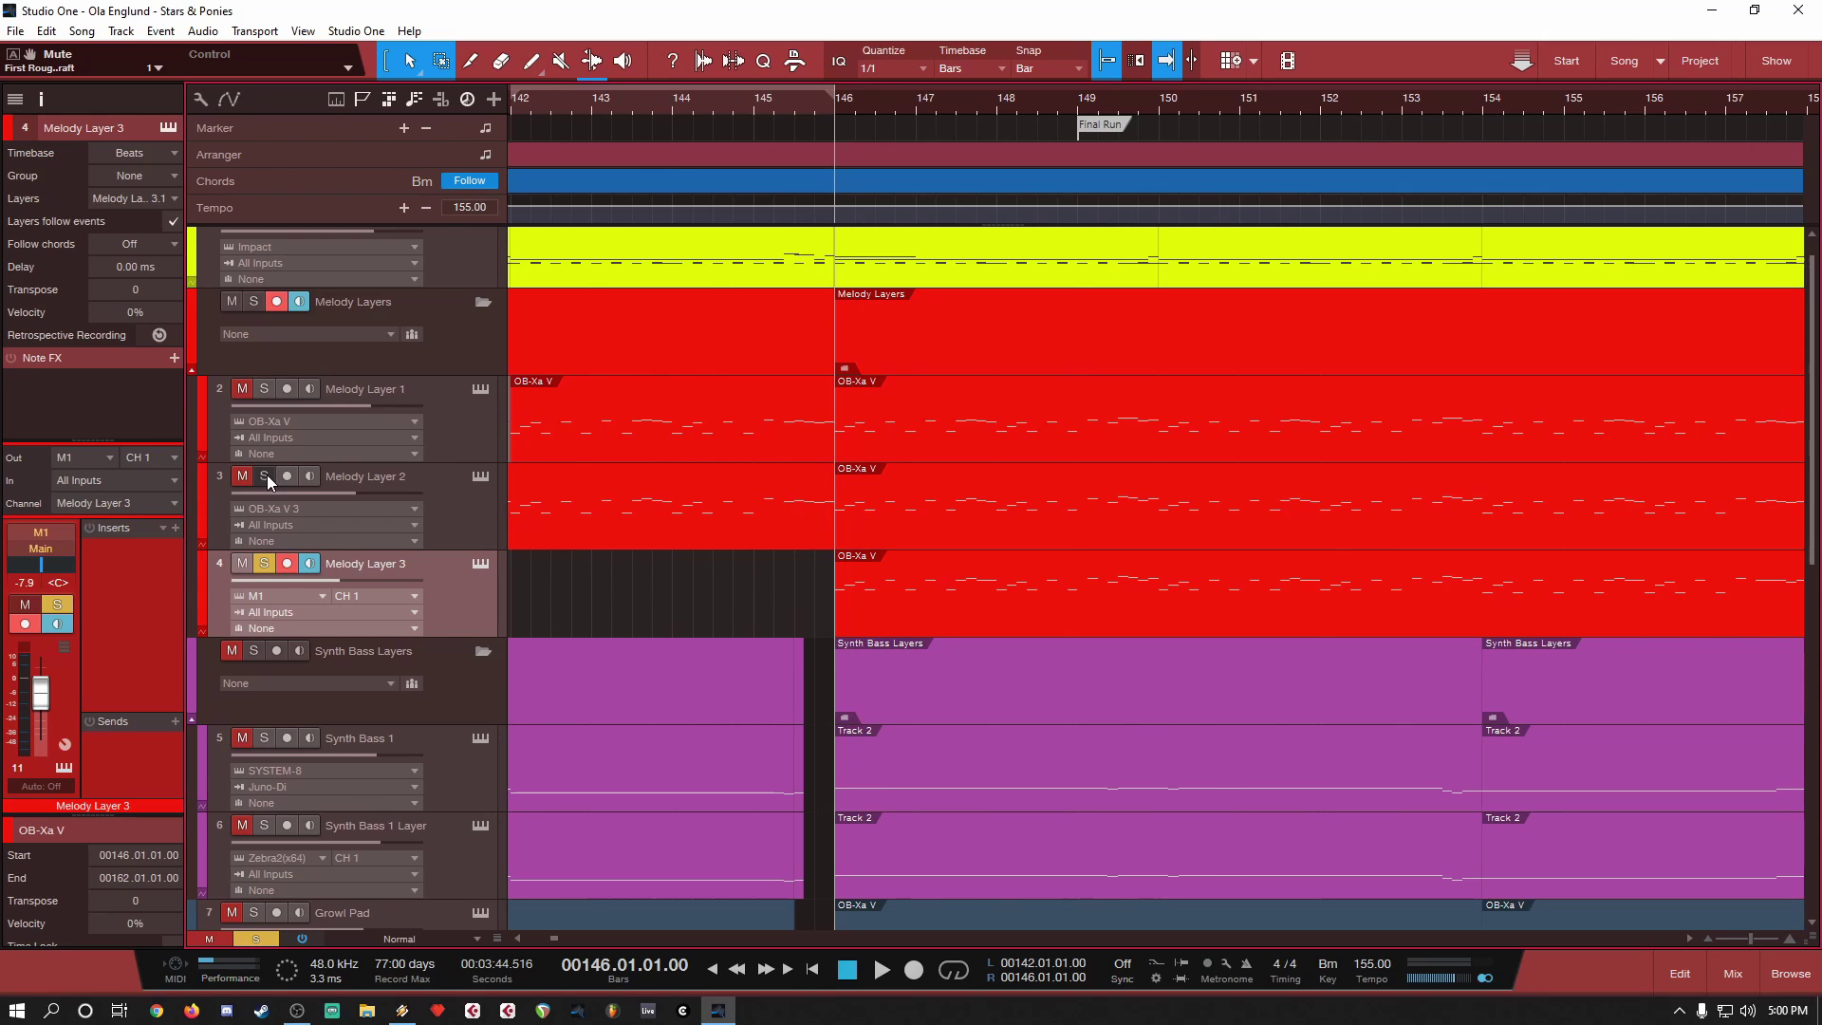
{"action": "key", "text": "space"}
{"action": "left_click", "coordinate": [265, 388]}
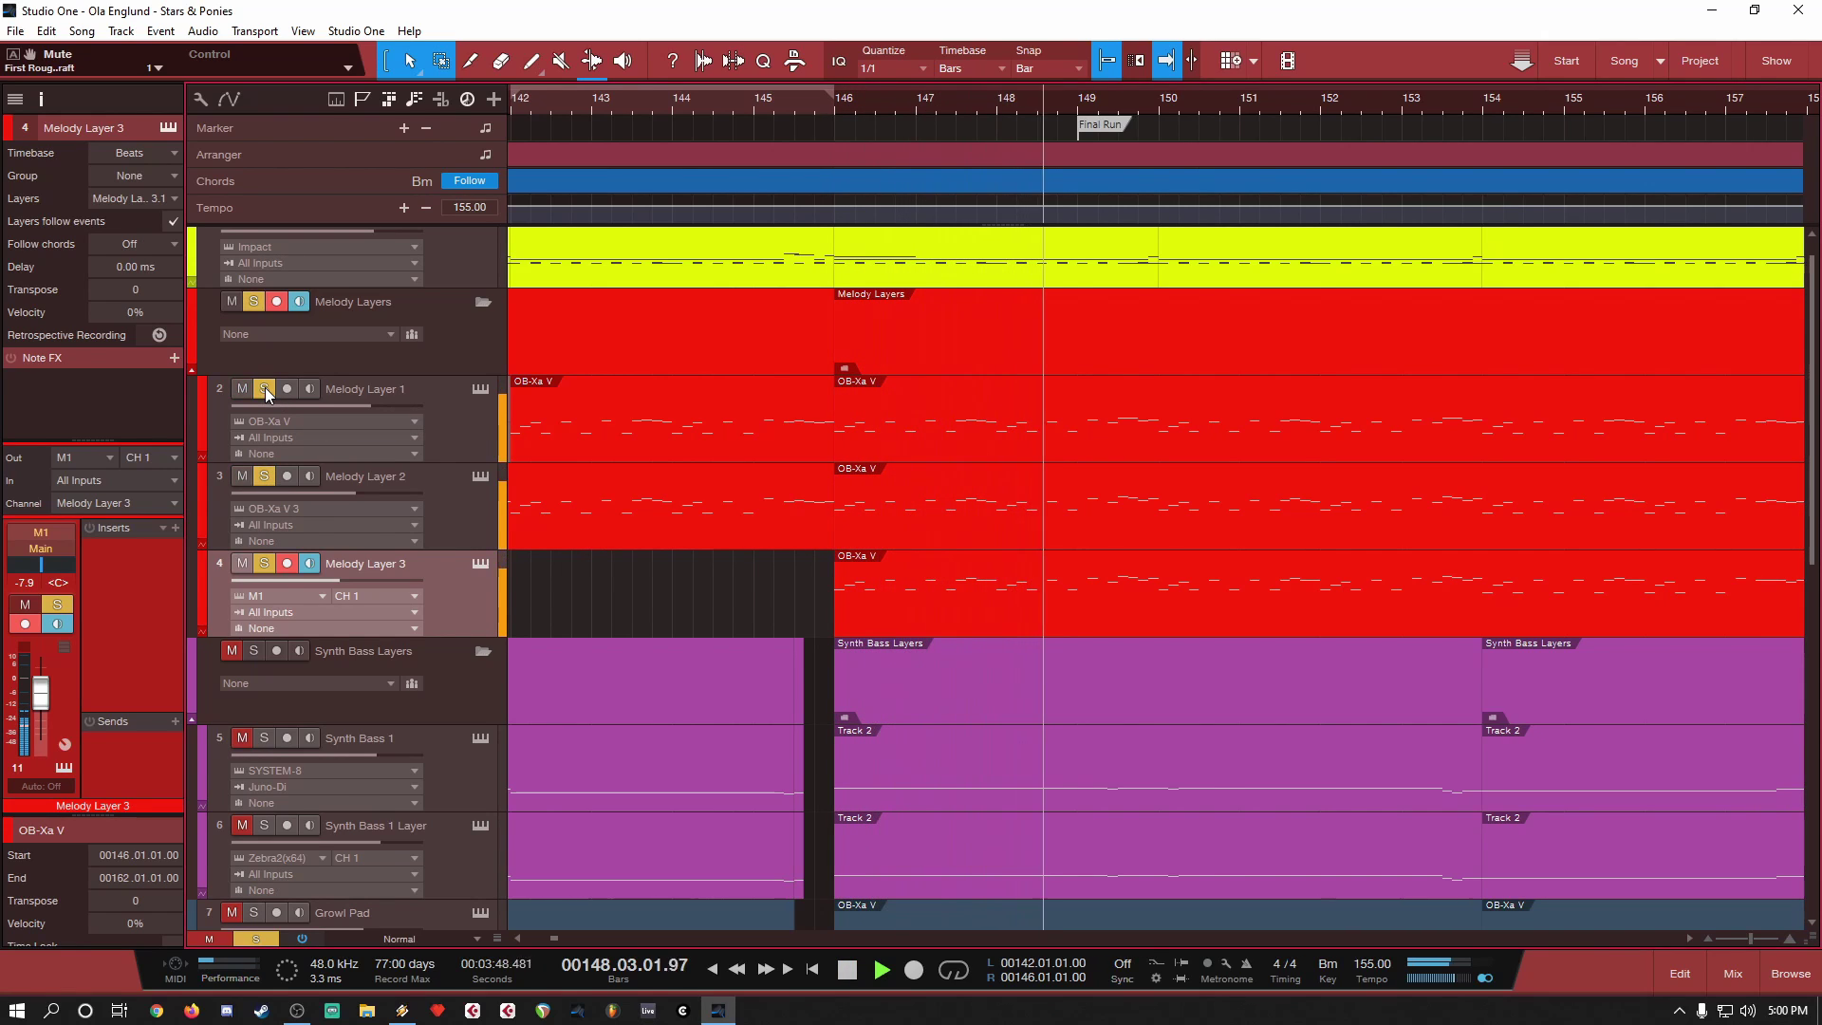
{"action": "left_click", "coordinate": [264, 563]}
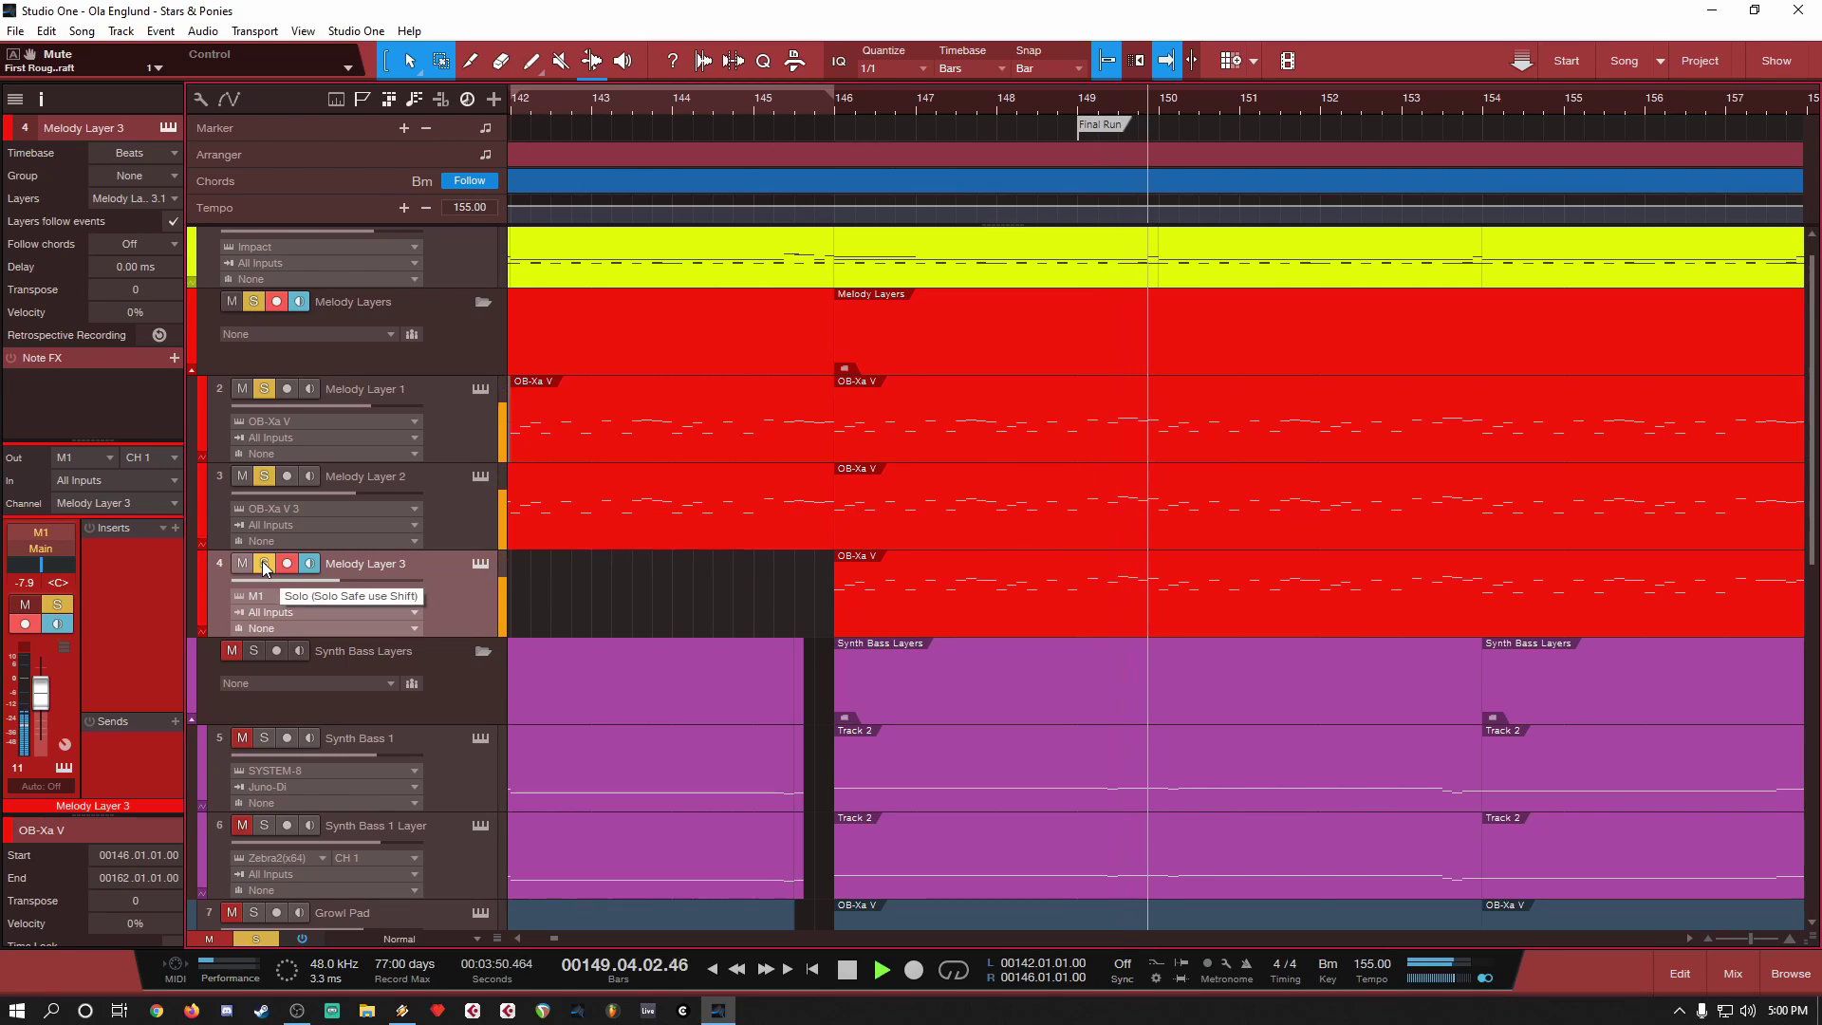
{"action": "key", "text": "space"}
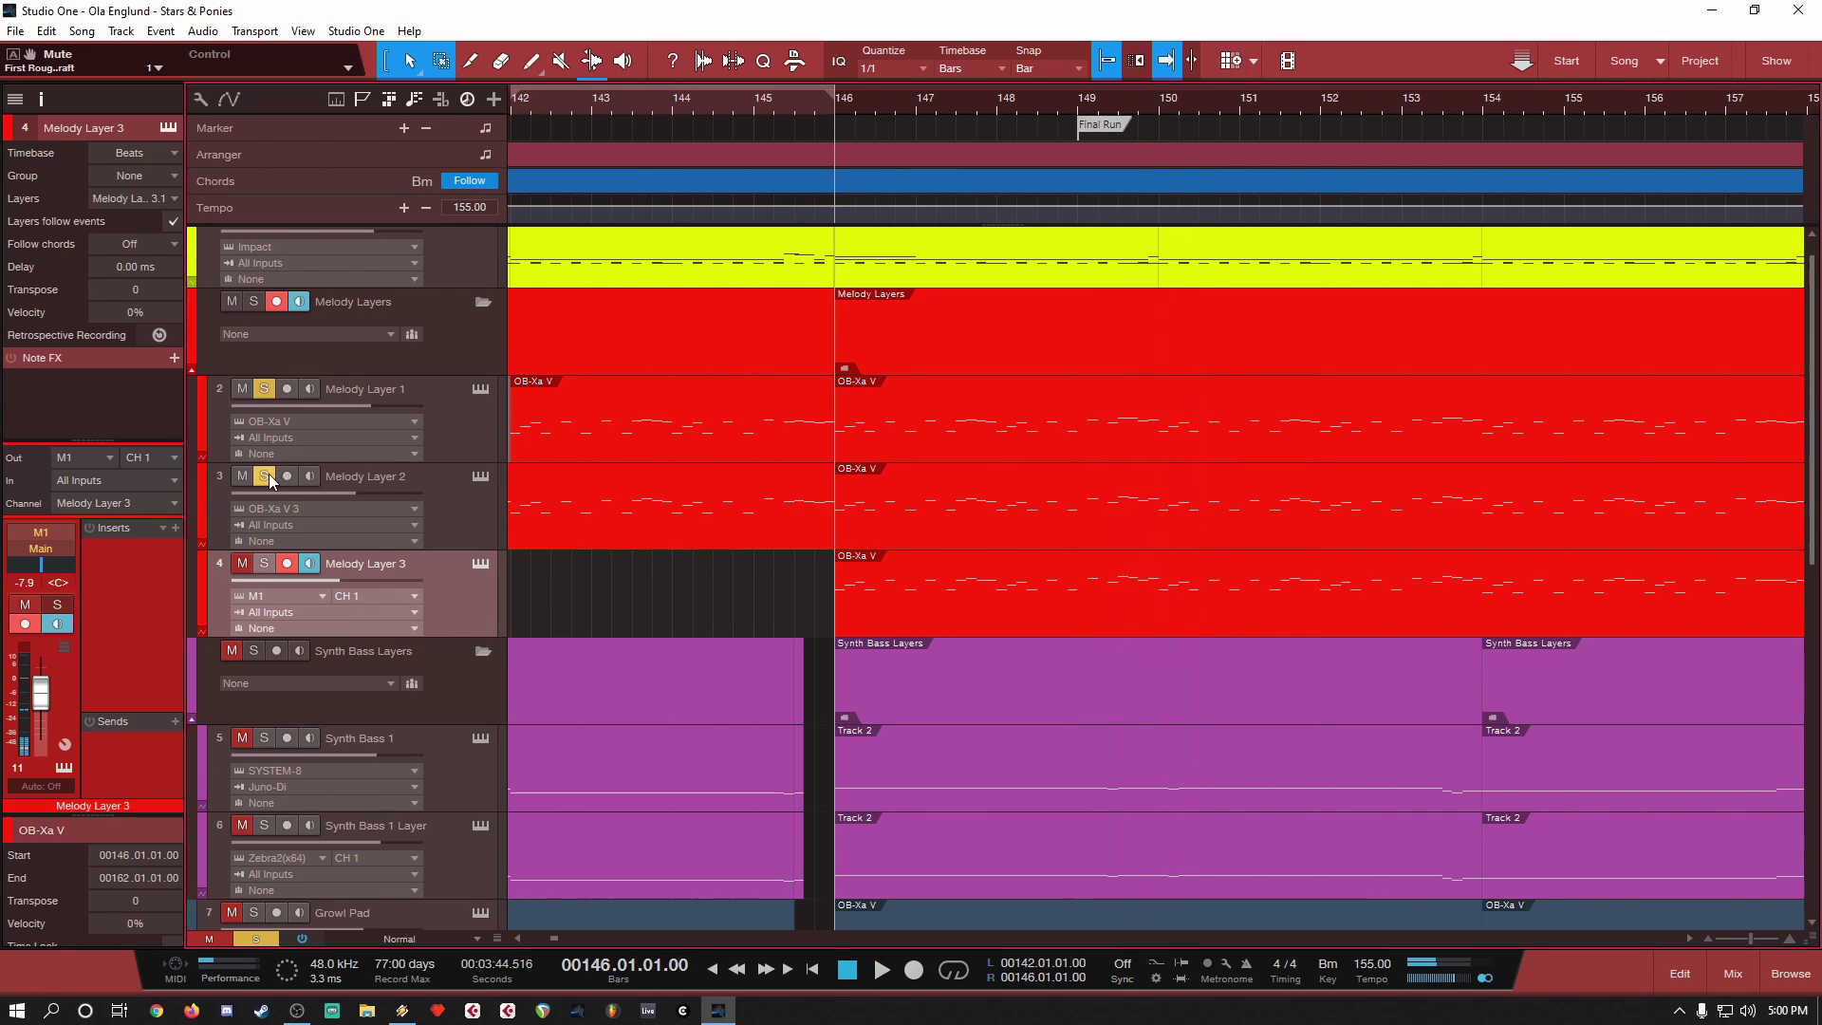
Step: Clear the solo from Melody Layers 1 and 2 and collapse the Melody Layers folder track
{"action": "left_click", "coordinate": [263, 394]}
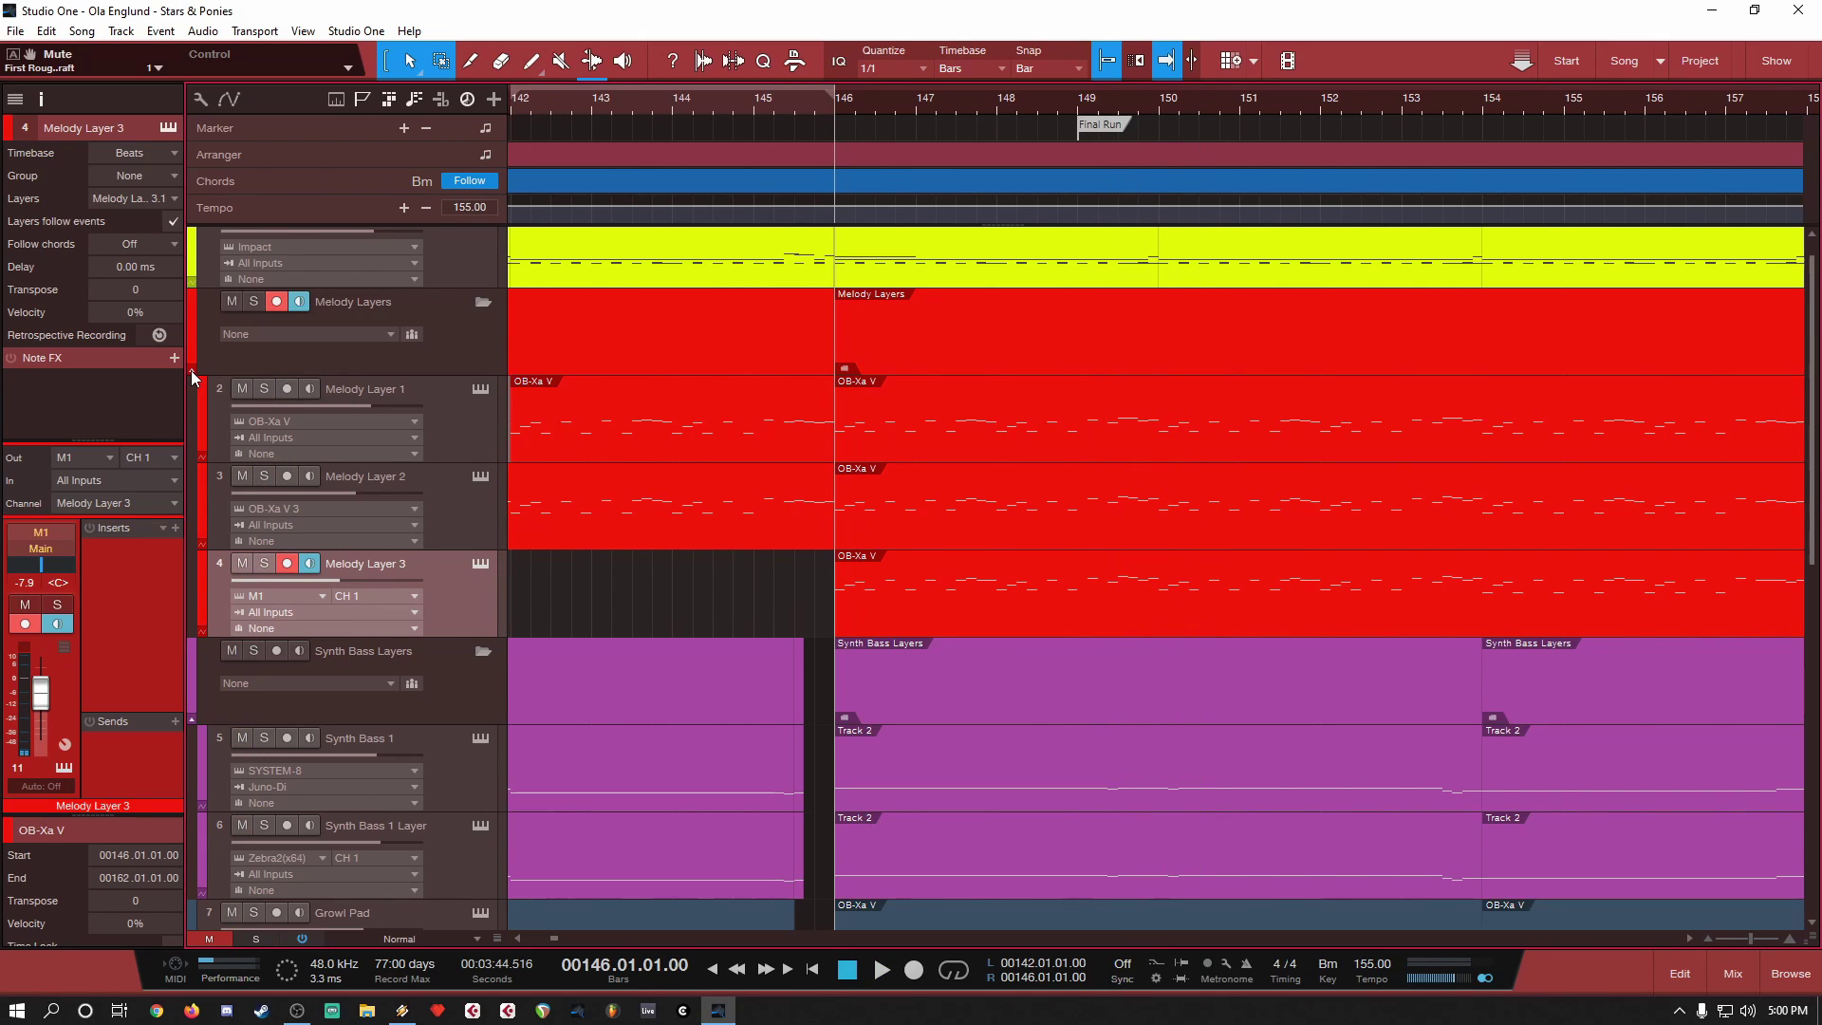
{"action": "left_click", "coordinate": [190, 370]}
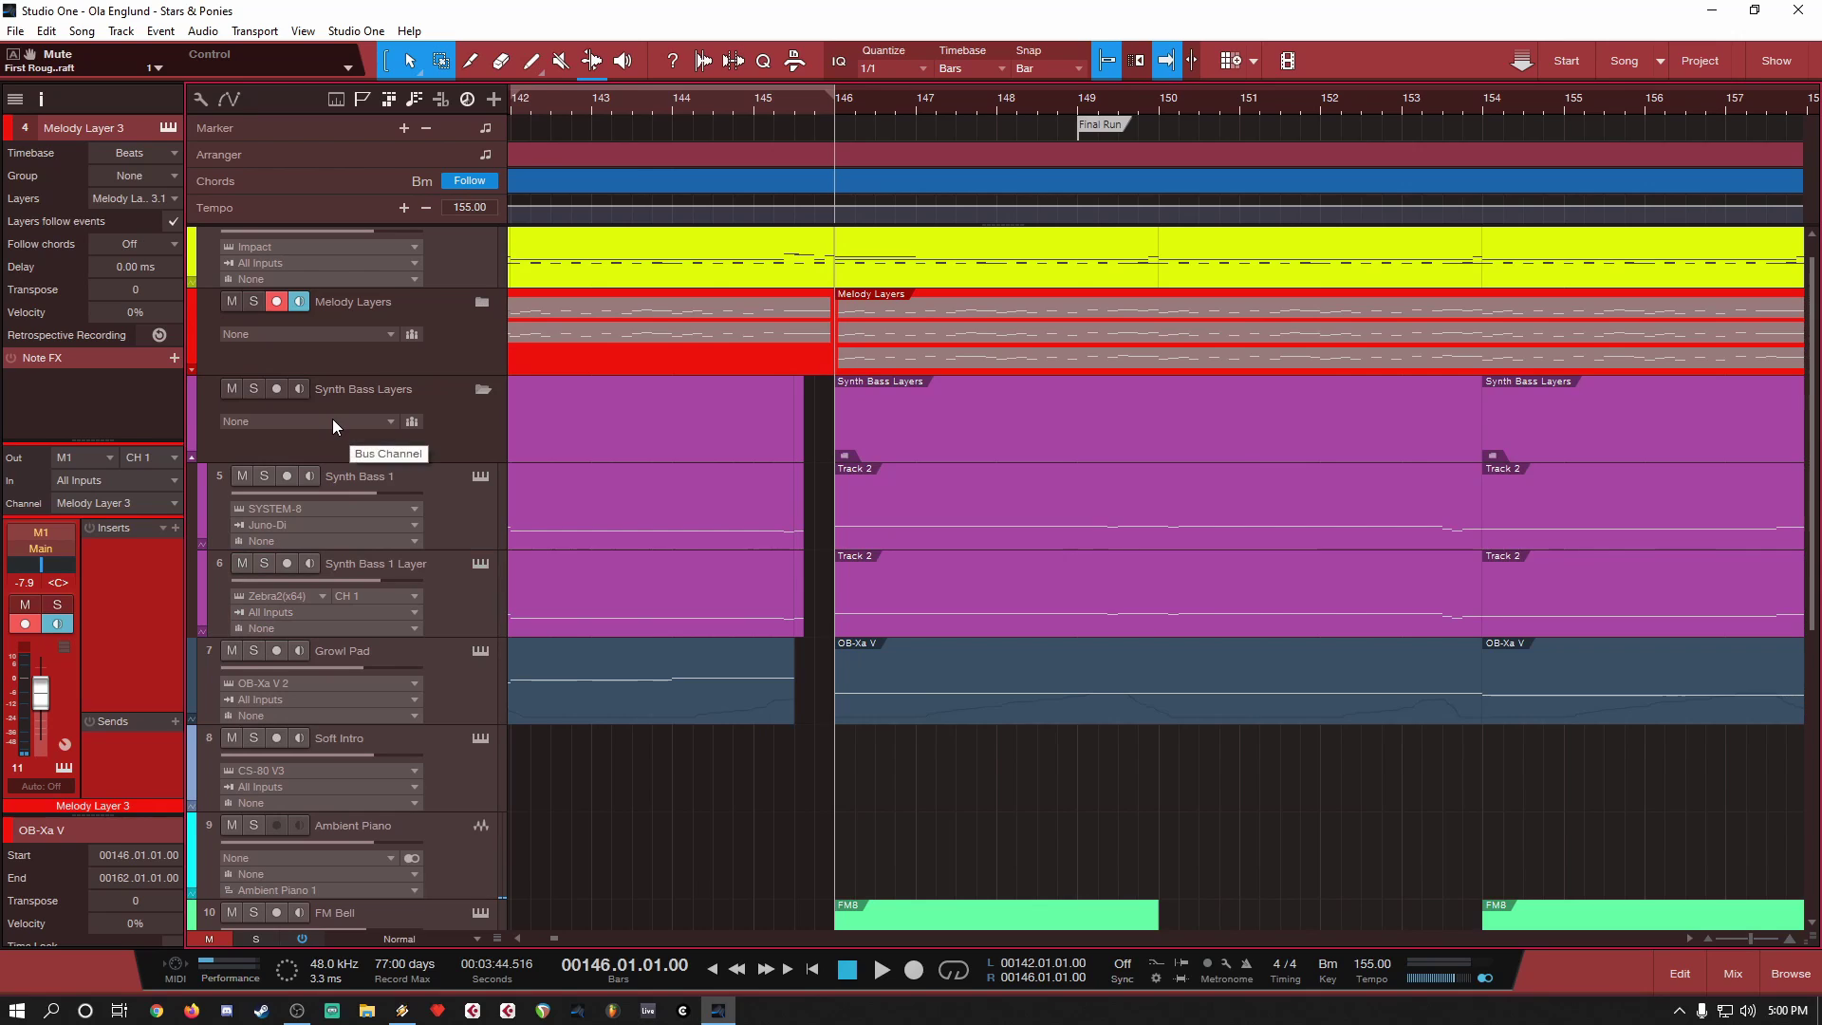
Step: Open Synth Bass 1's SYSTEM-8, audition low notes with the filter's HPF cutoff at 0 and 85, and close the instrument
{"action": "left_click", "coordinate": [461, 516]}
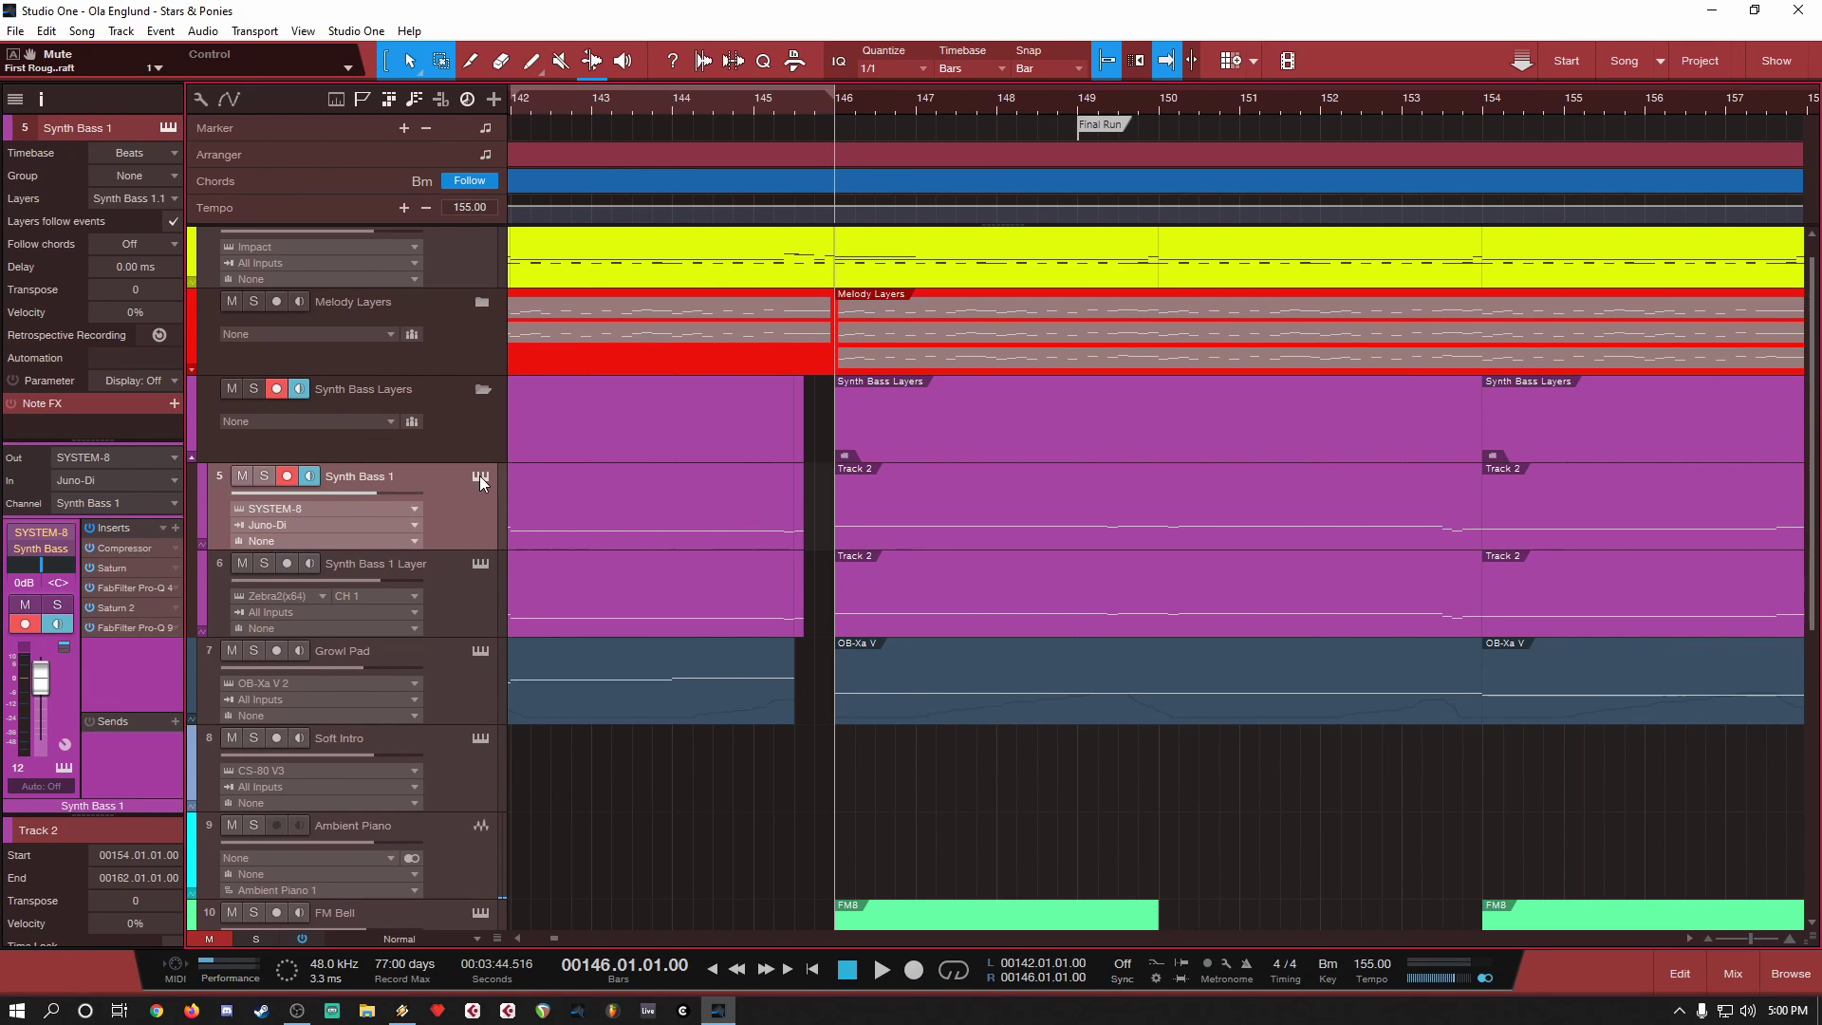
{"action": "left_click", "coordinate": [480, 475]}
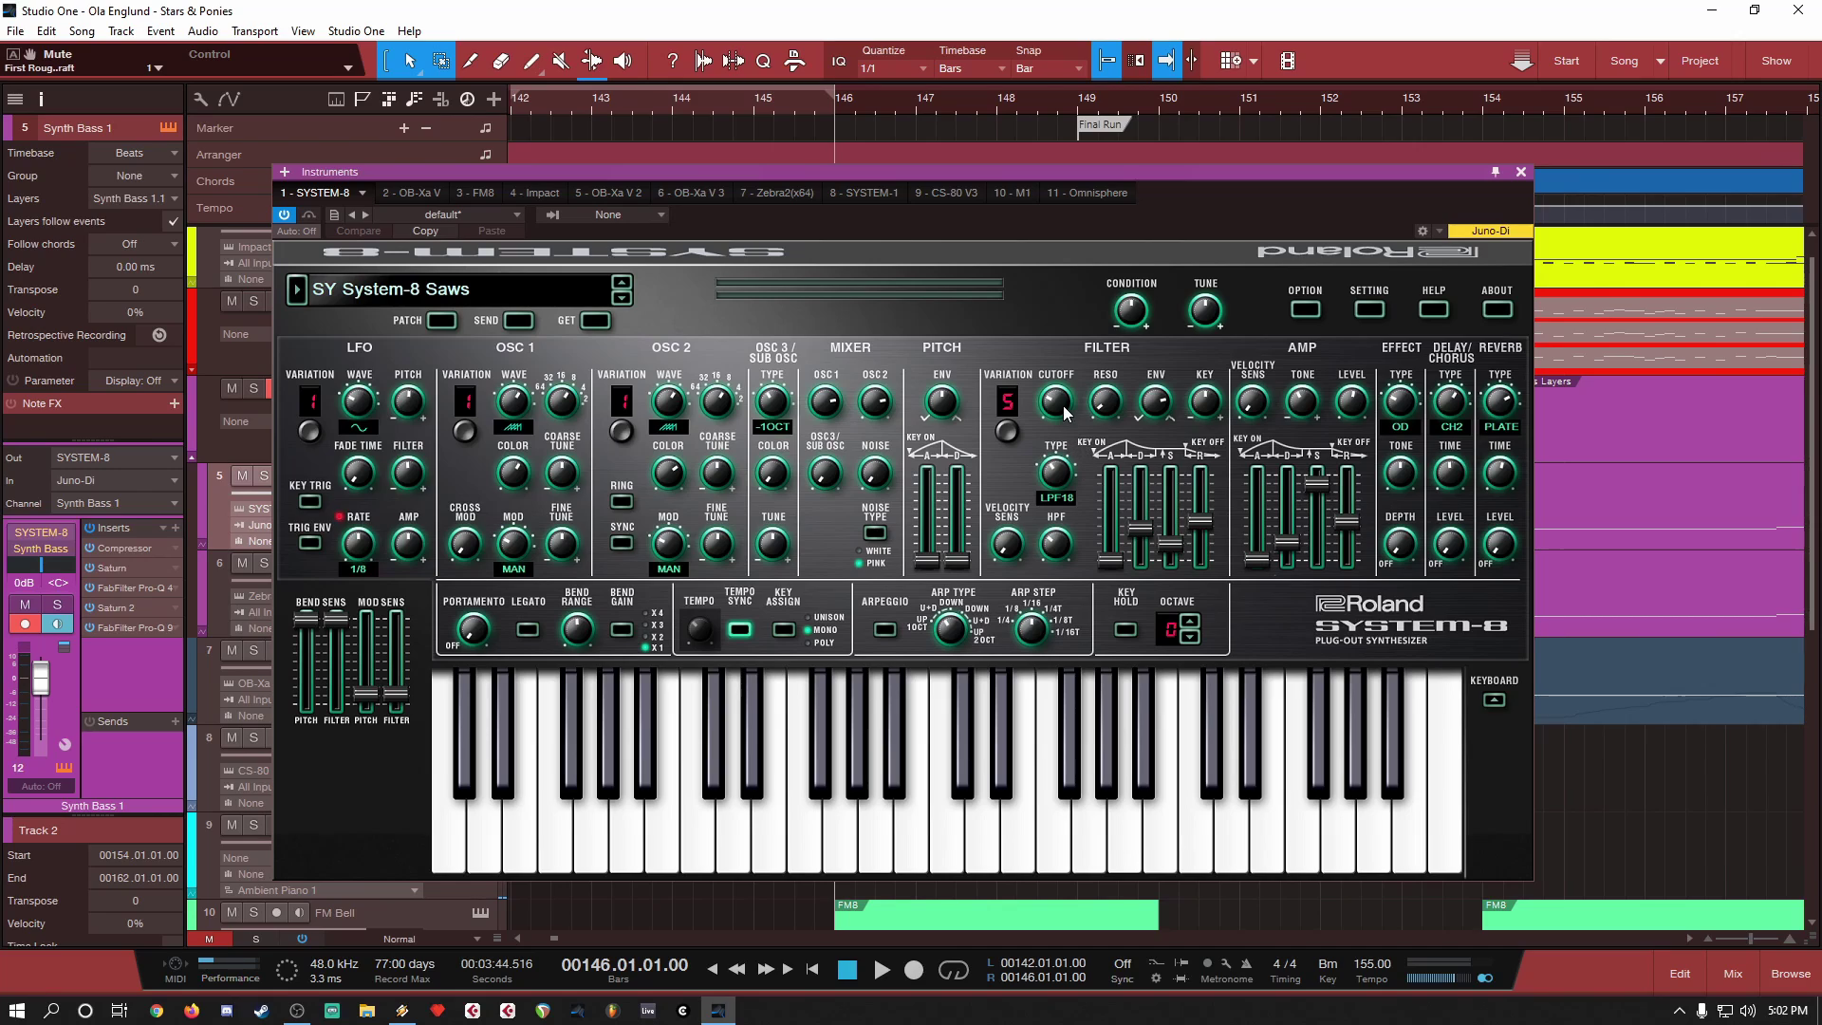
{"action": "left_click", "coordinate": [611, 777]}
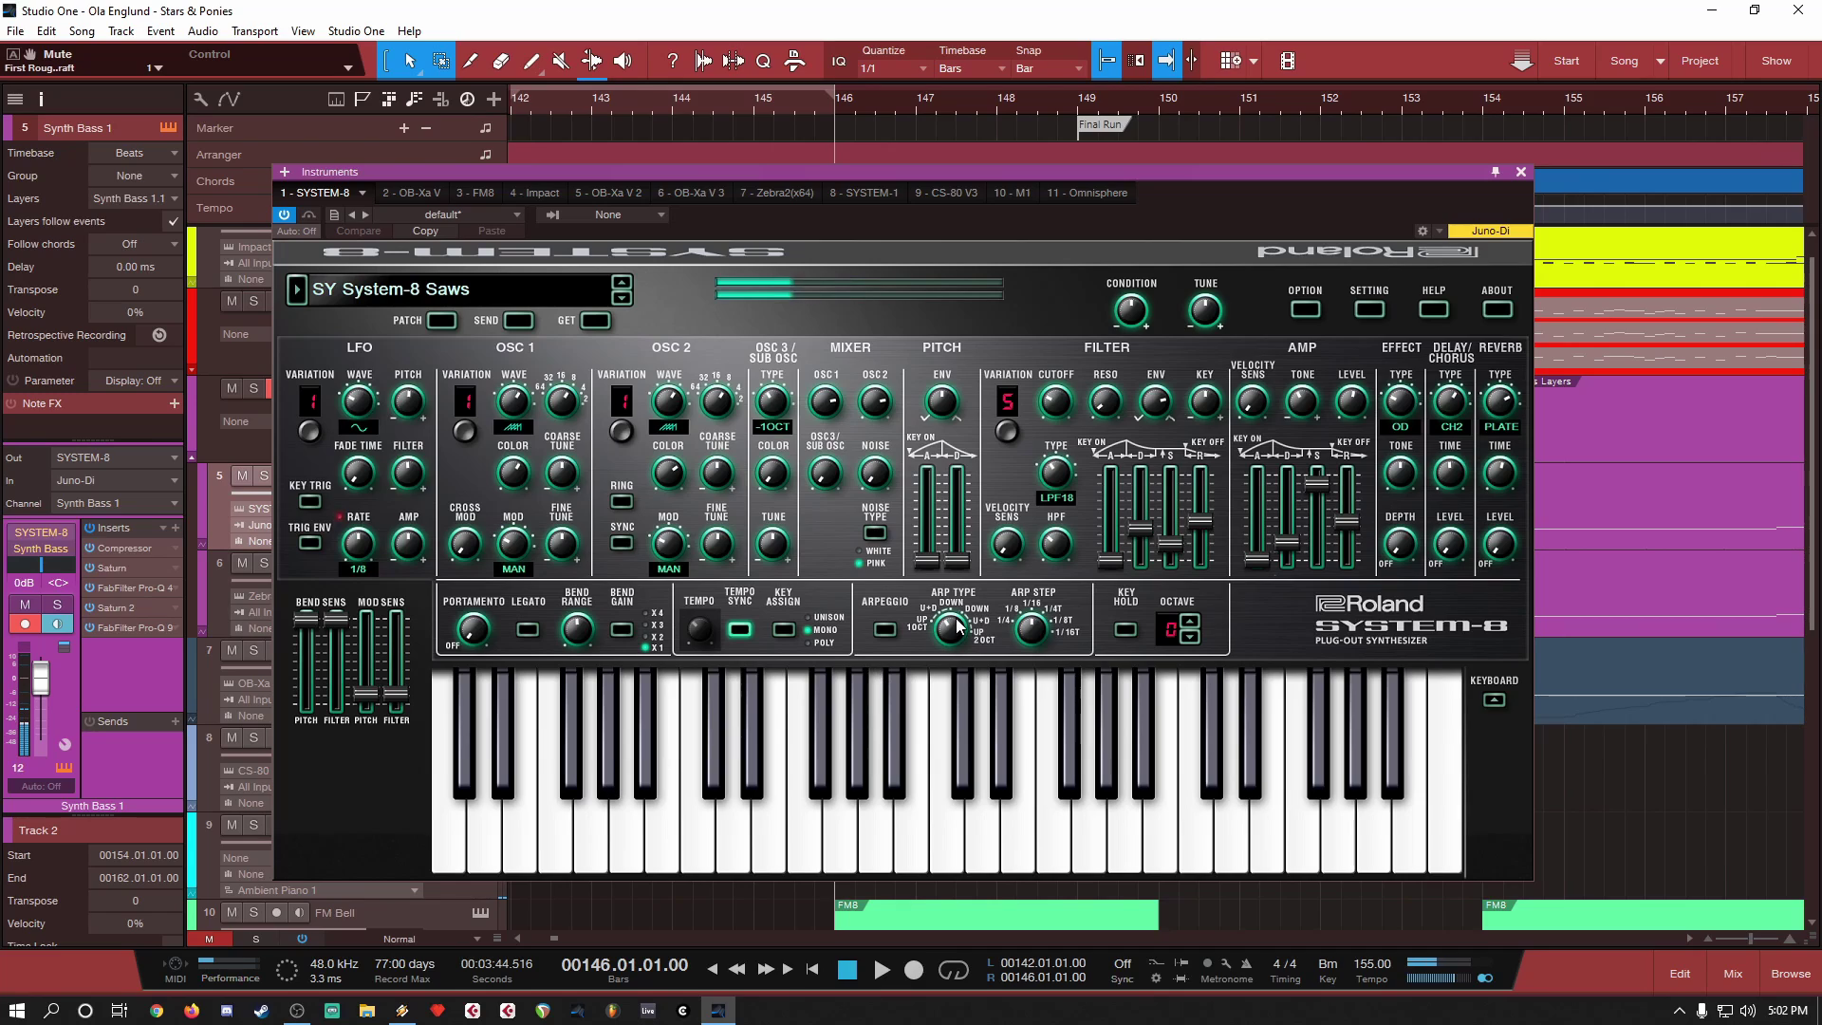
{"action": "left_click", "coordinate": [1057, 549]}
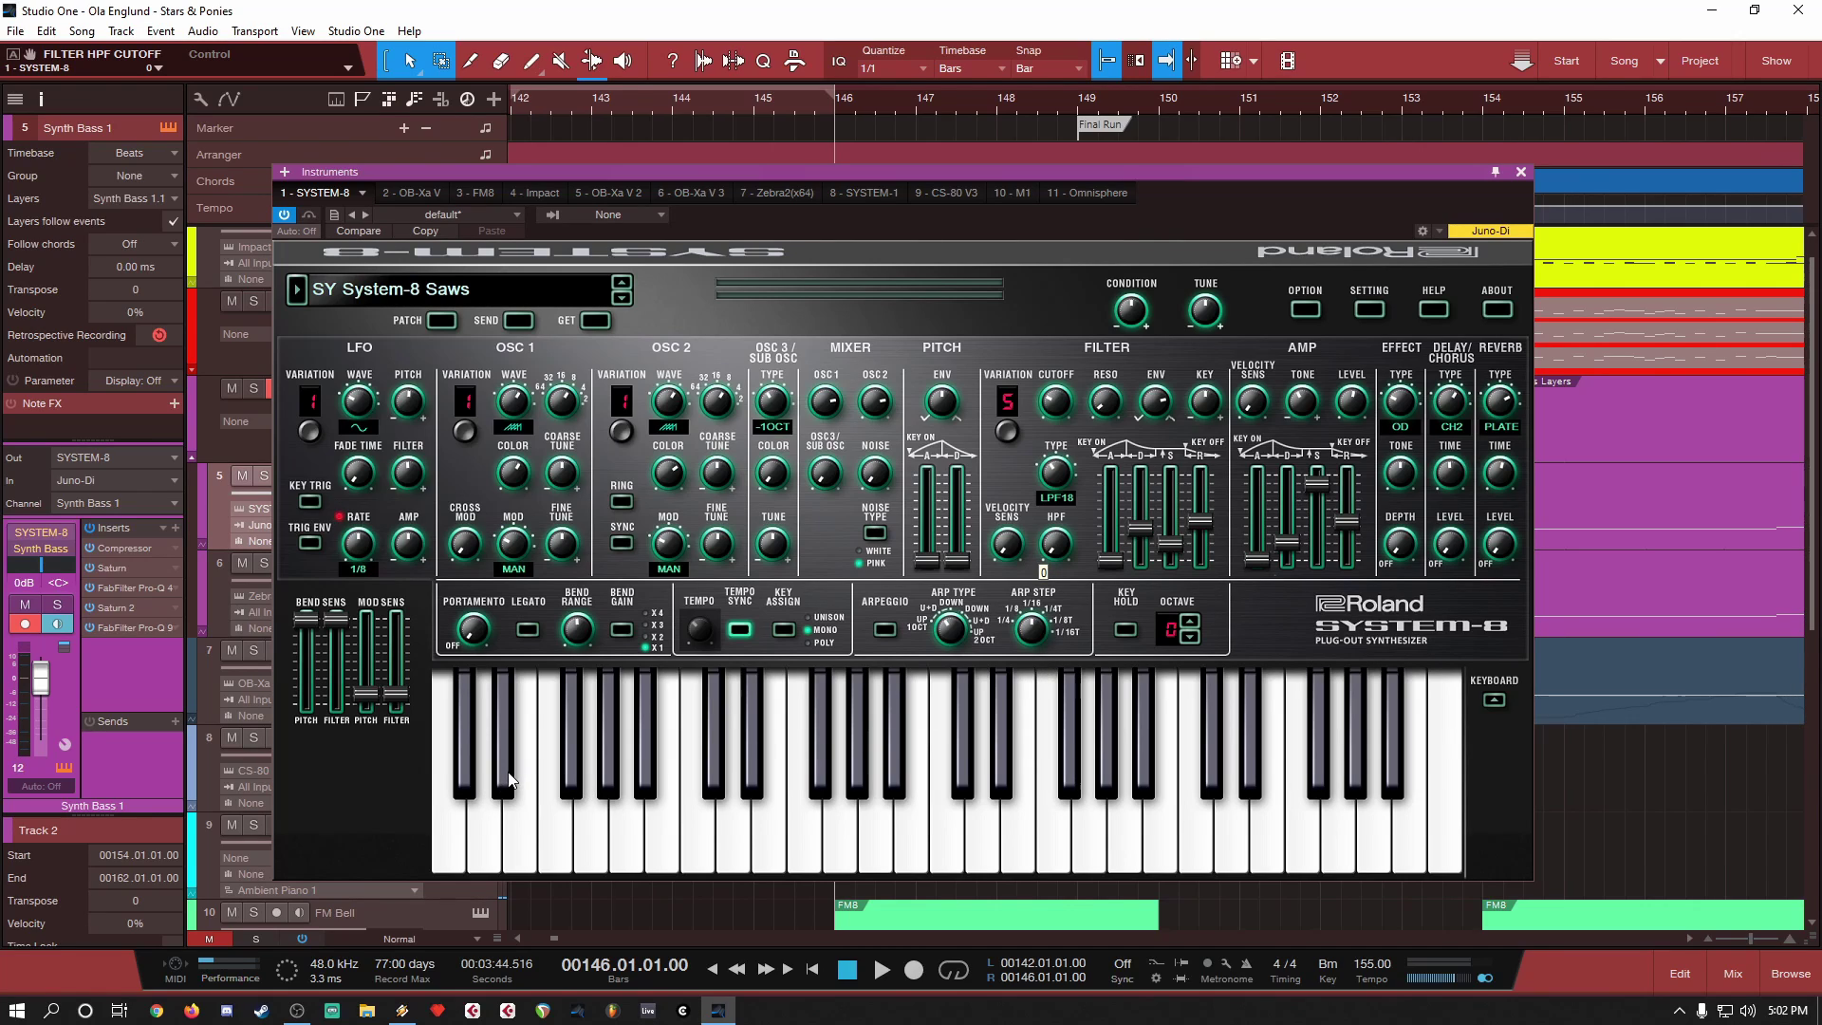
{"action": "left_click", "coordinate": [510, 780]}
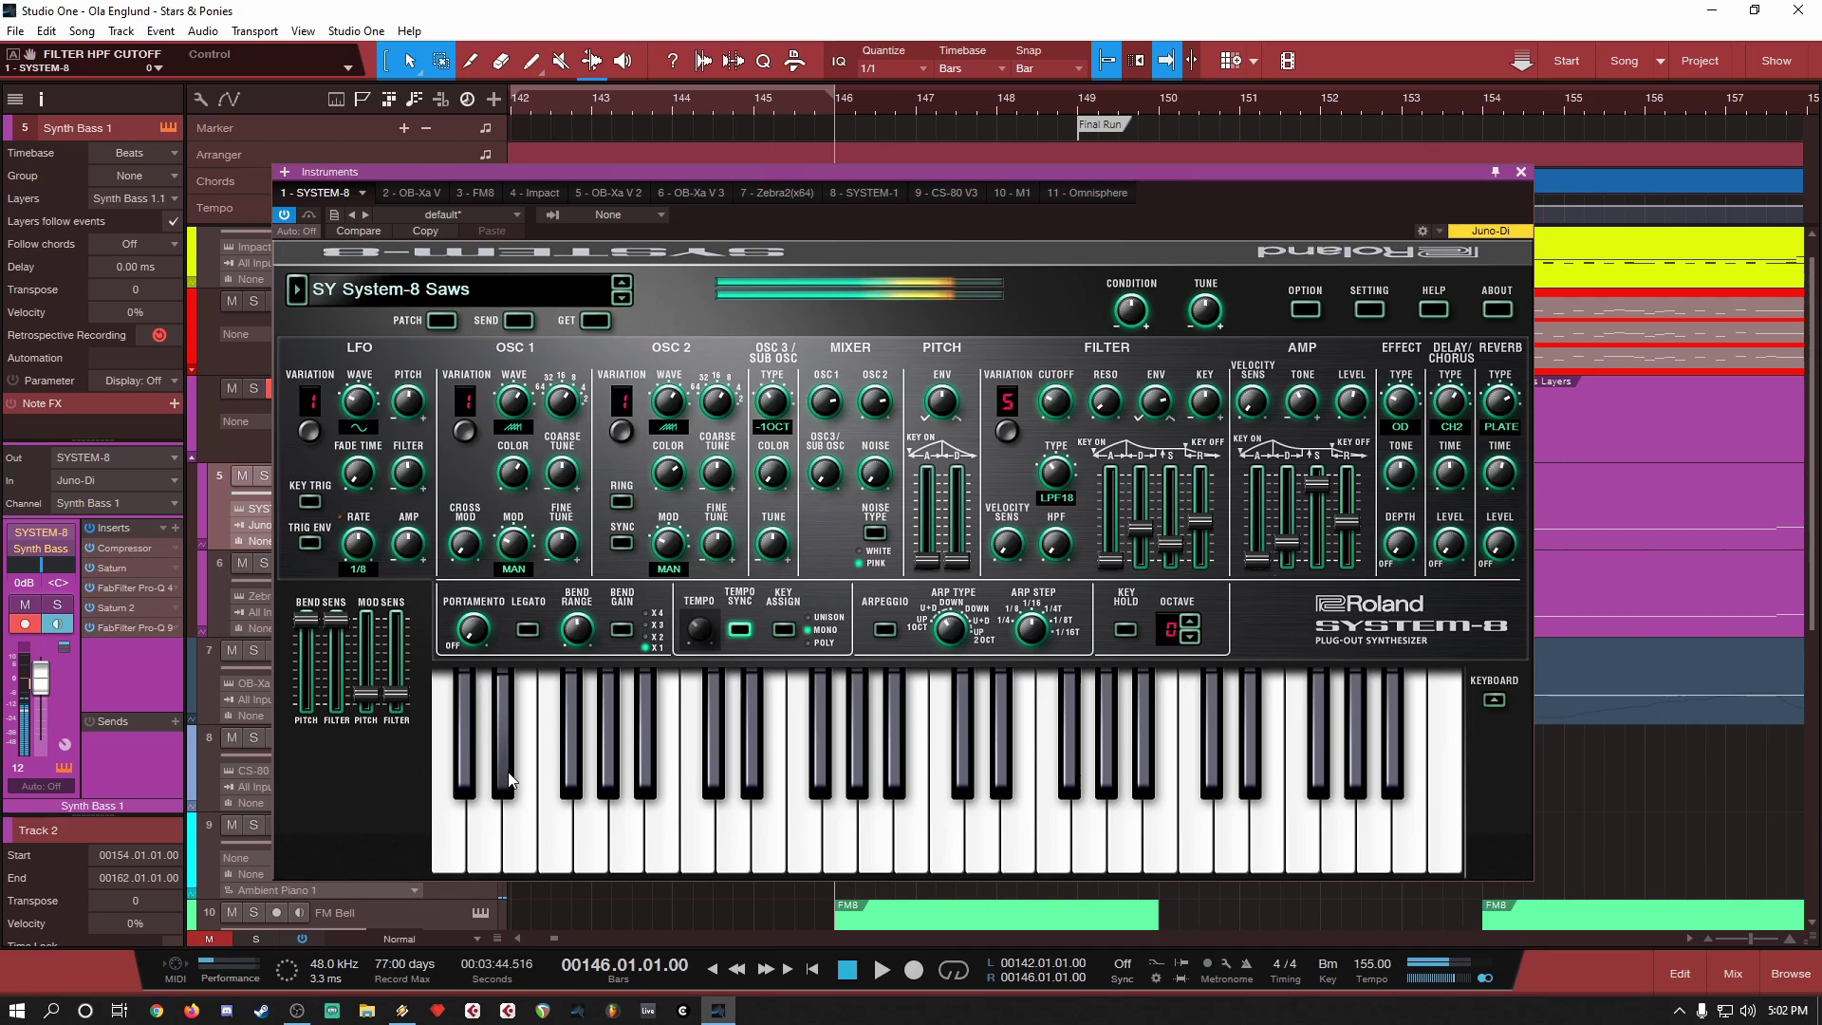
{"action": "left_click", "coordinate": [509, 780]}
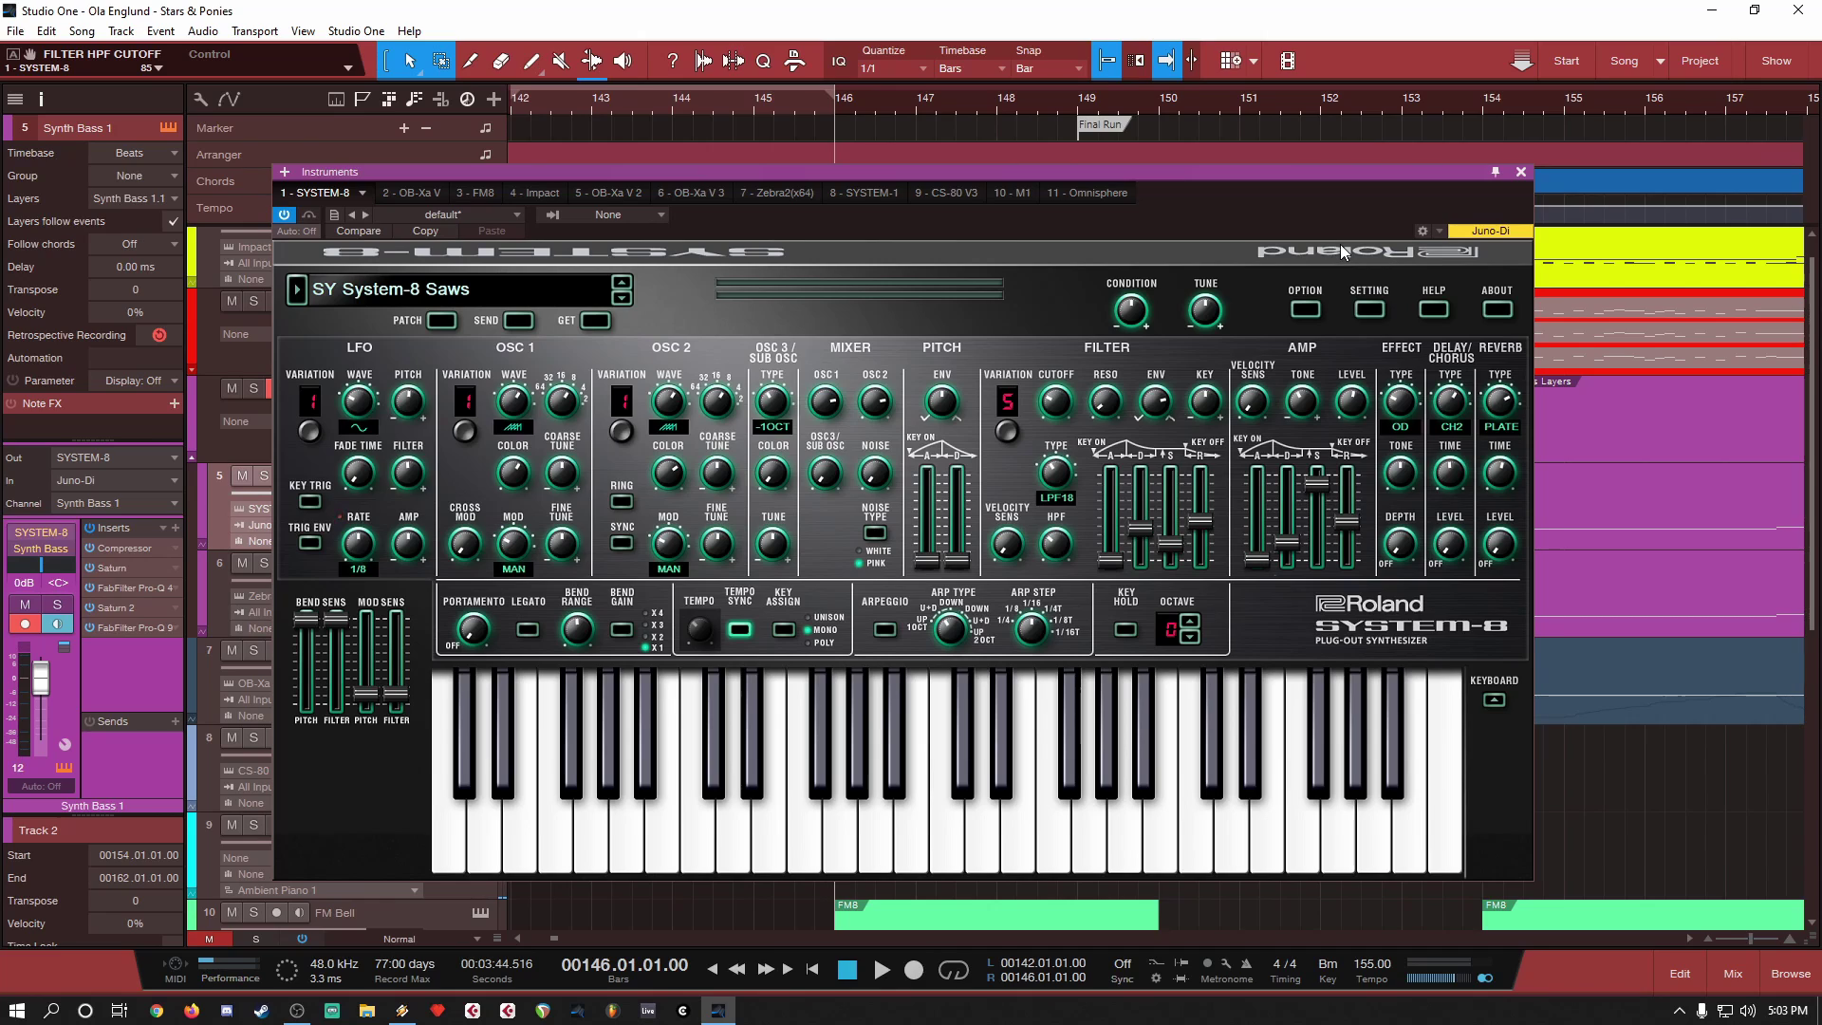
{"action": "left_click", "coordinate": [1521, 173]}
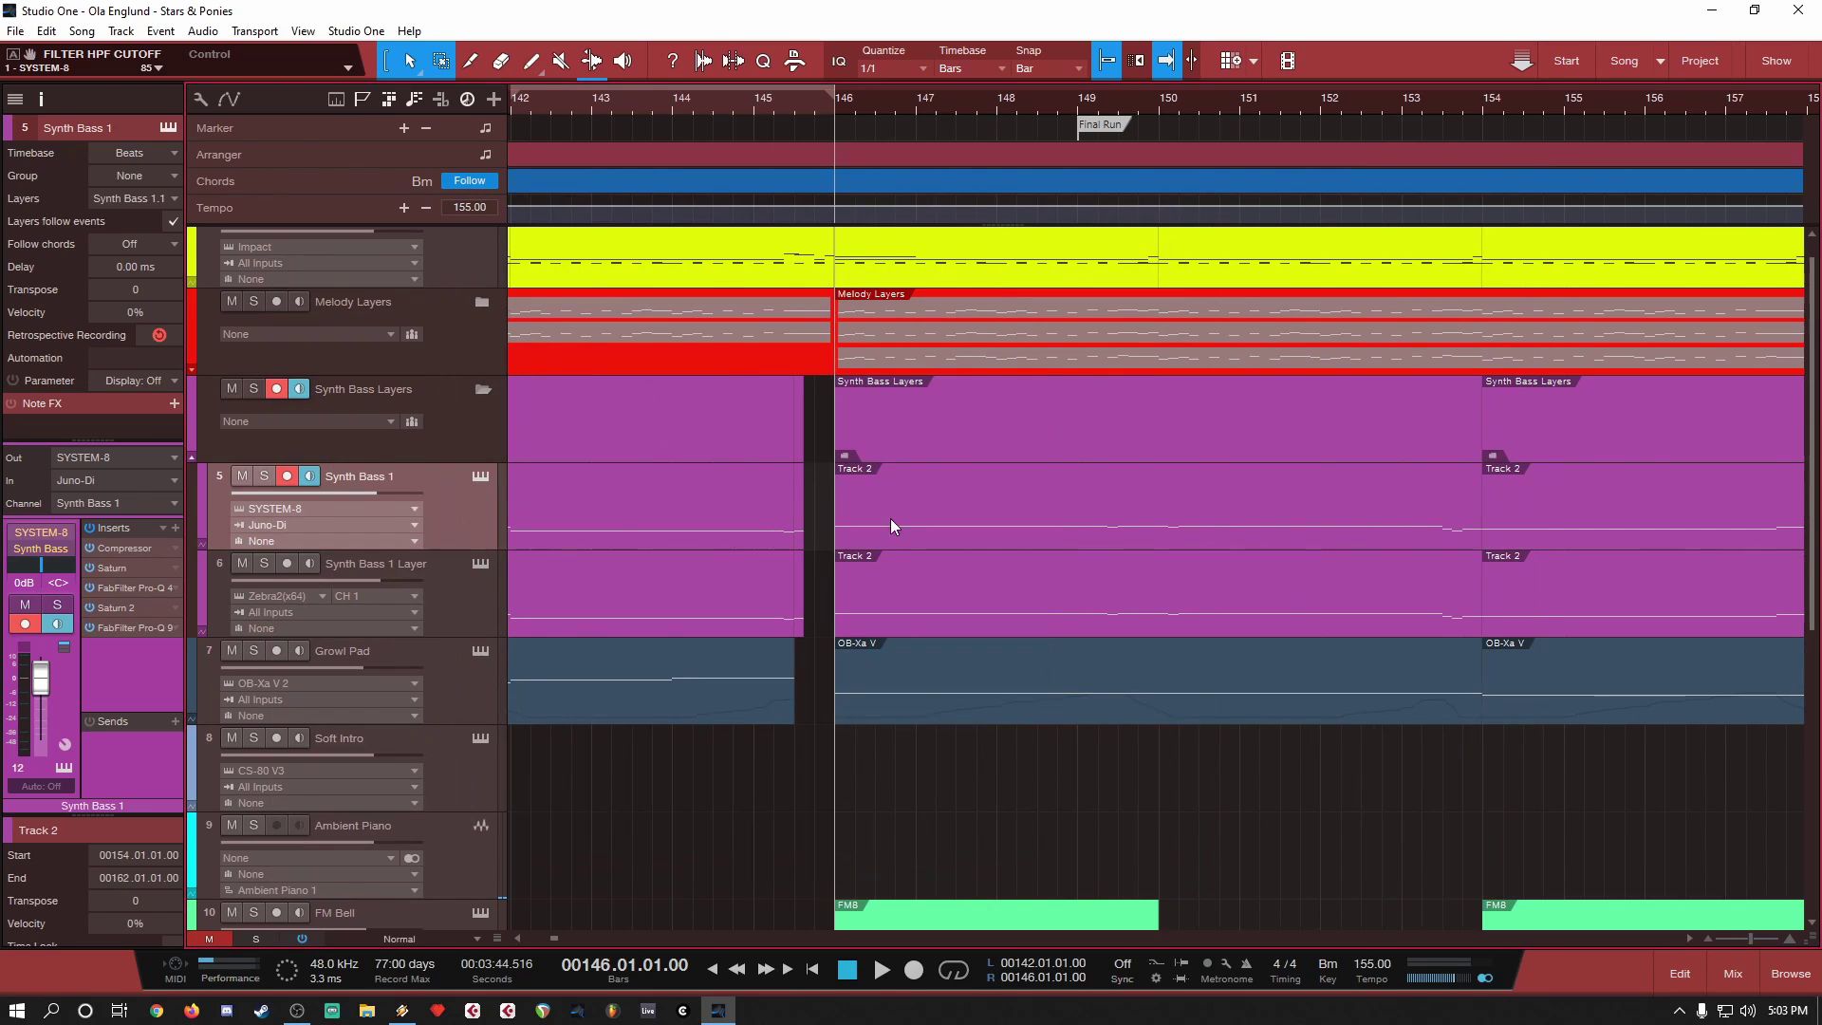
Step: Solo the Synth Bass 1 Layer track and open its Zebra2 instrument, placing the window fully in view
{"action": "left_click", "coordinate": [256, 574]}
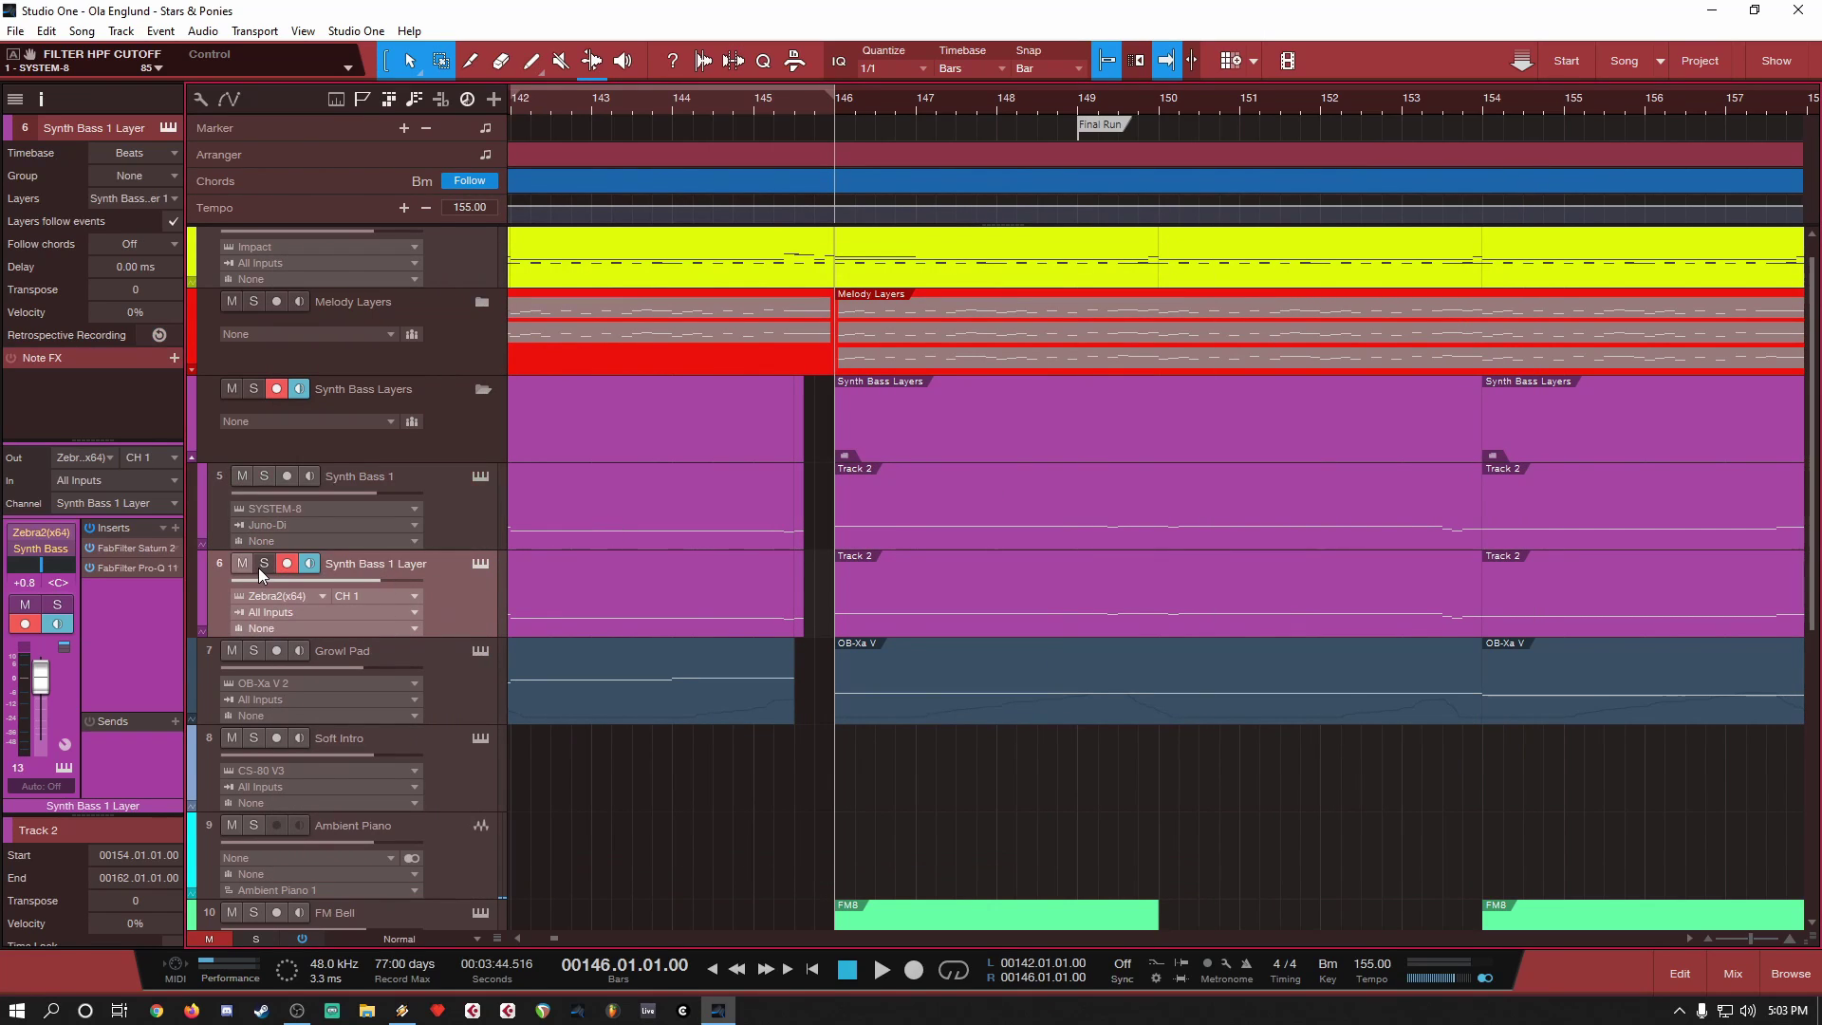
{"action": "left_click", "coordinate": [260, 566]}
{"action": "left_click", "coordinate": [481, 566]}
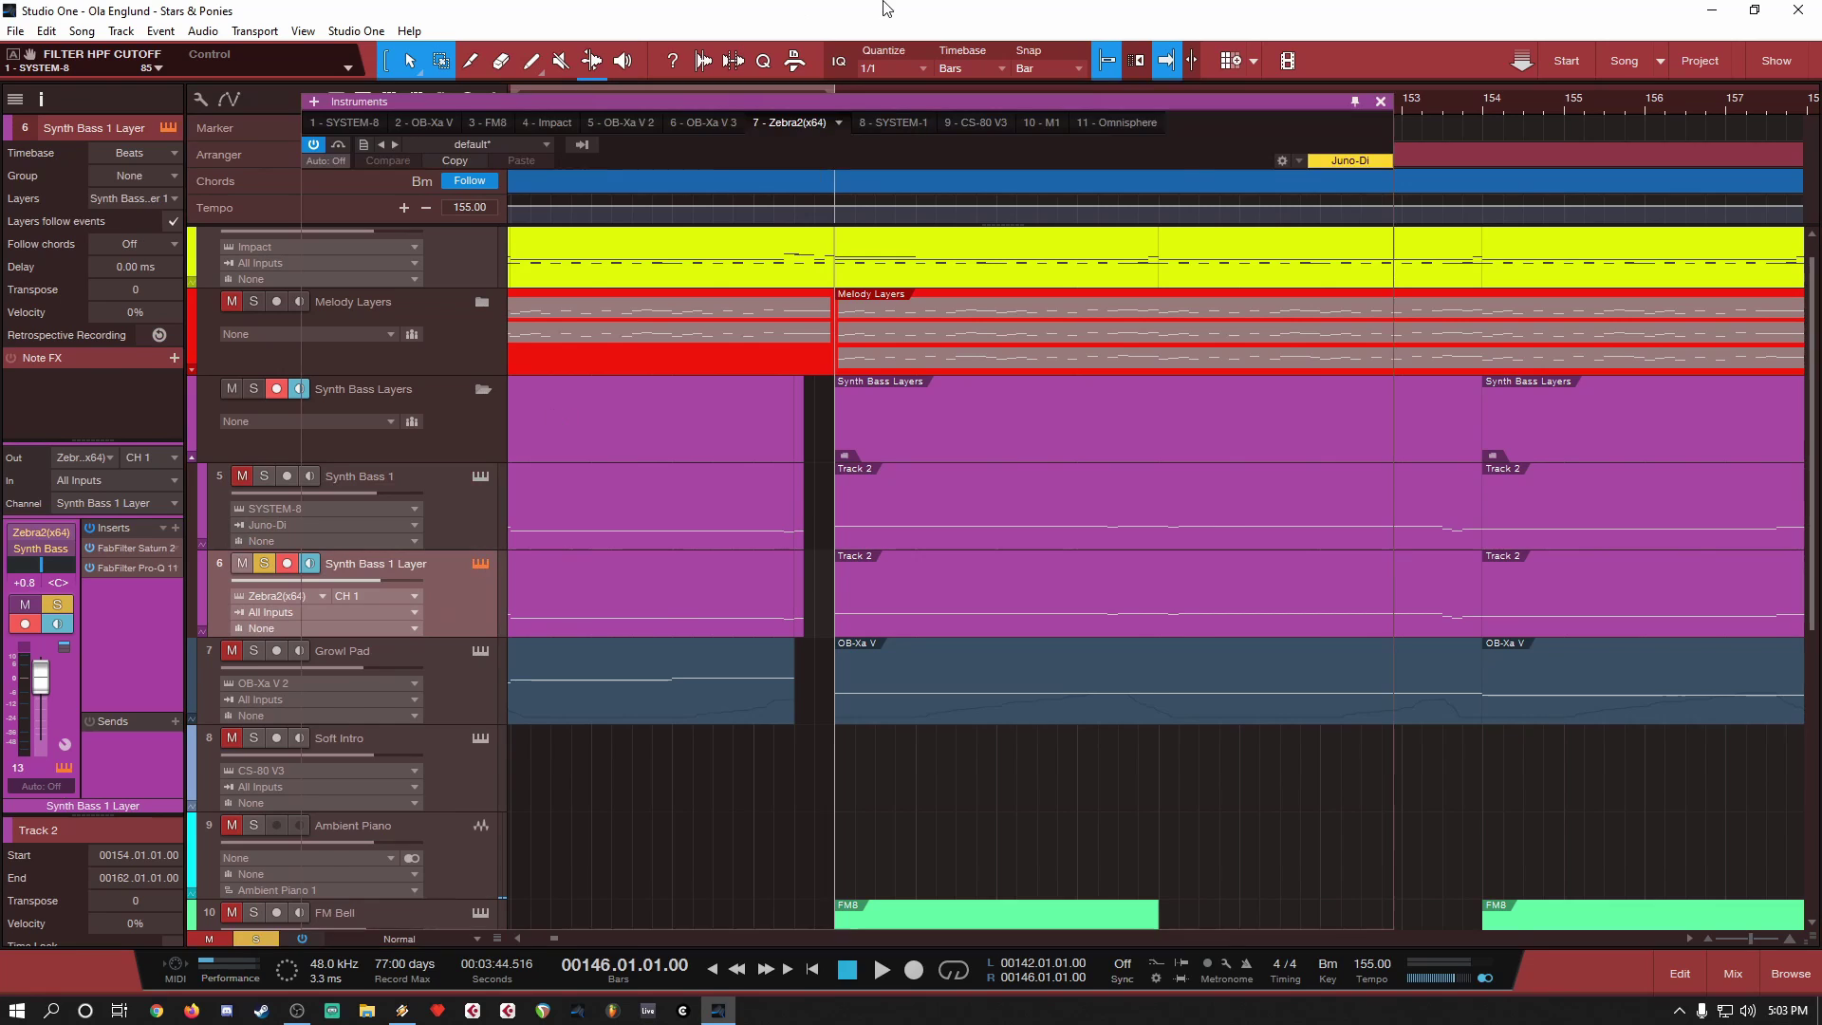
{"action": "left_click_drag", "start_coordinate": [866, 105], "coordinate": [955, 95]}
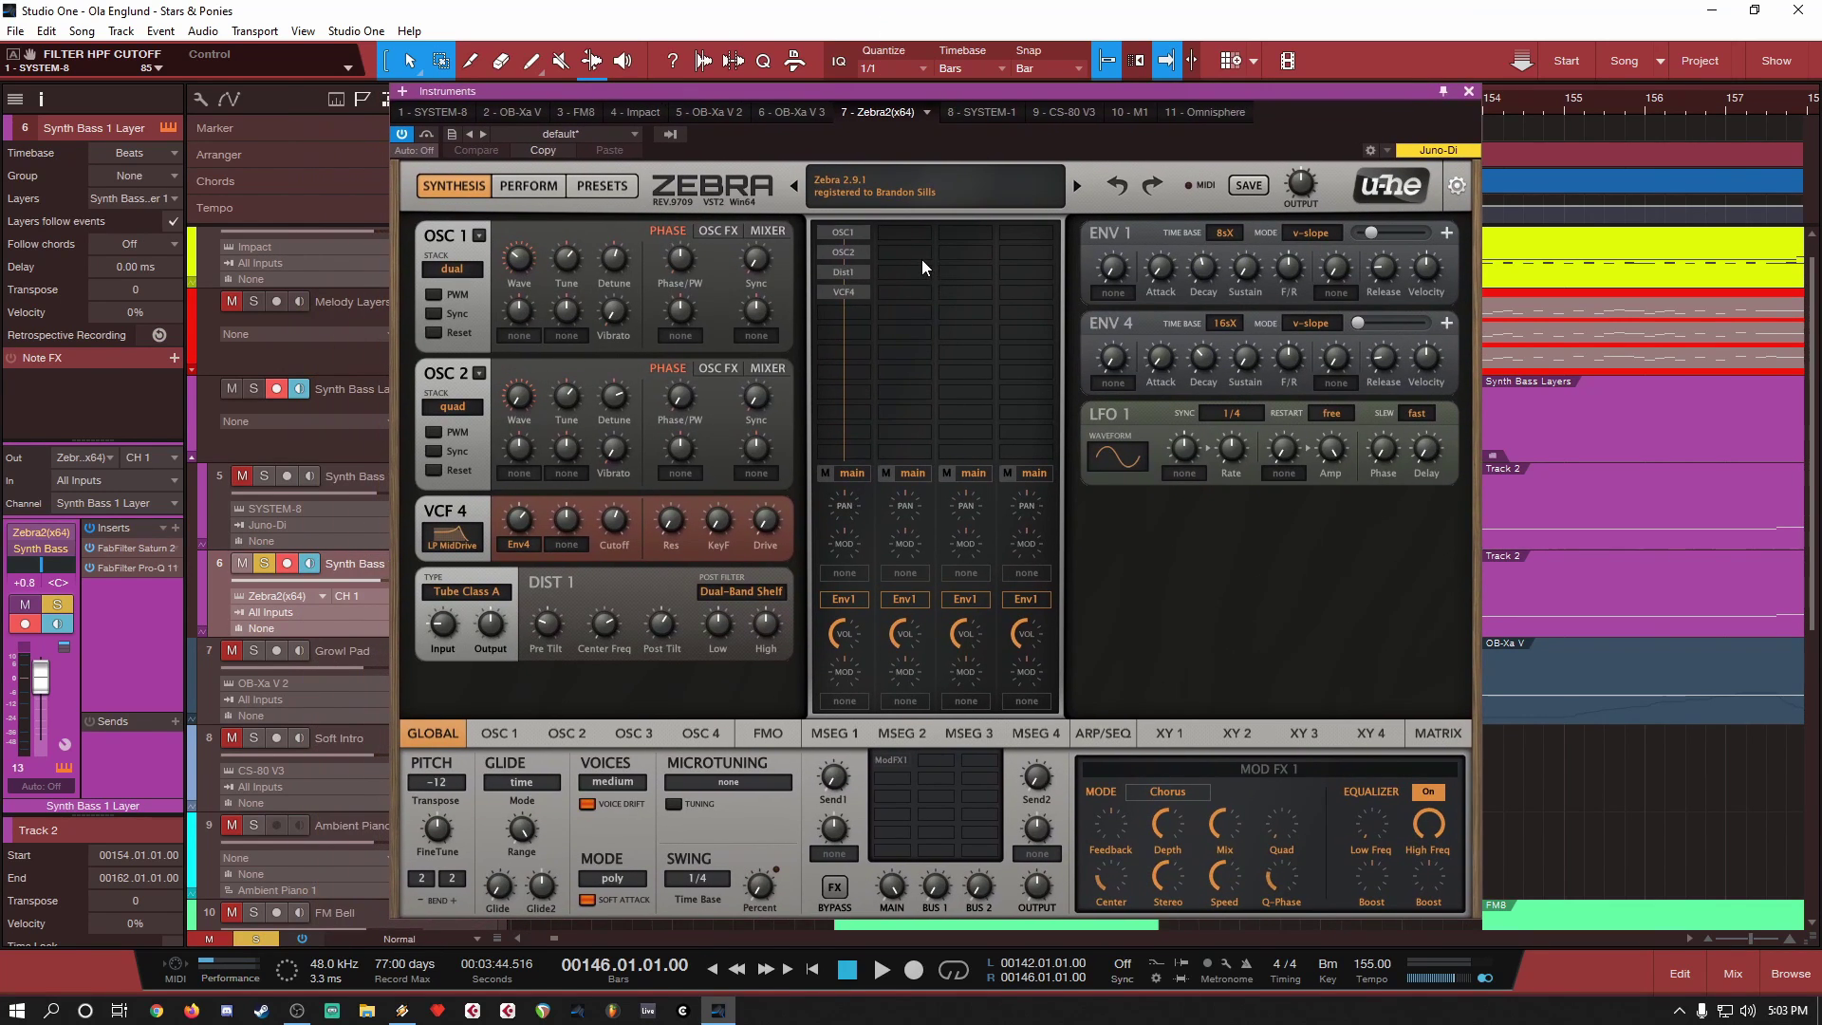
Step: Examine the OSC FX settings and wave editors of Zebra2's OSC 1 and OSC 2
{"action": "left_click", "coordinate": [718, 231]}
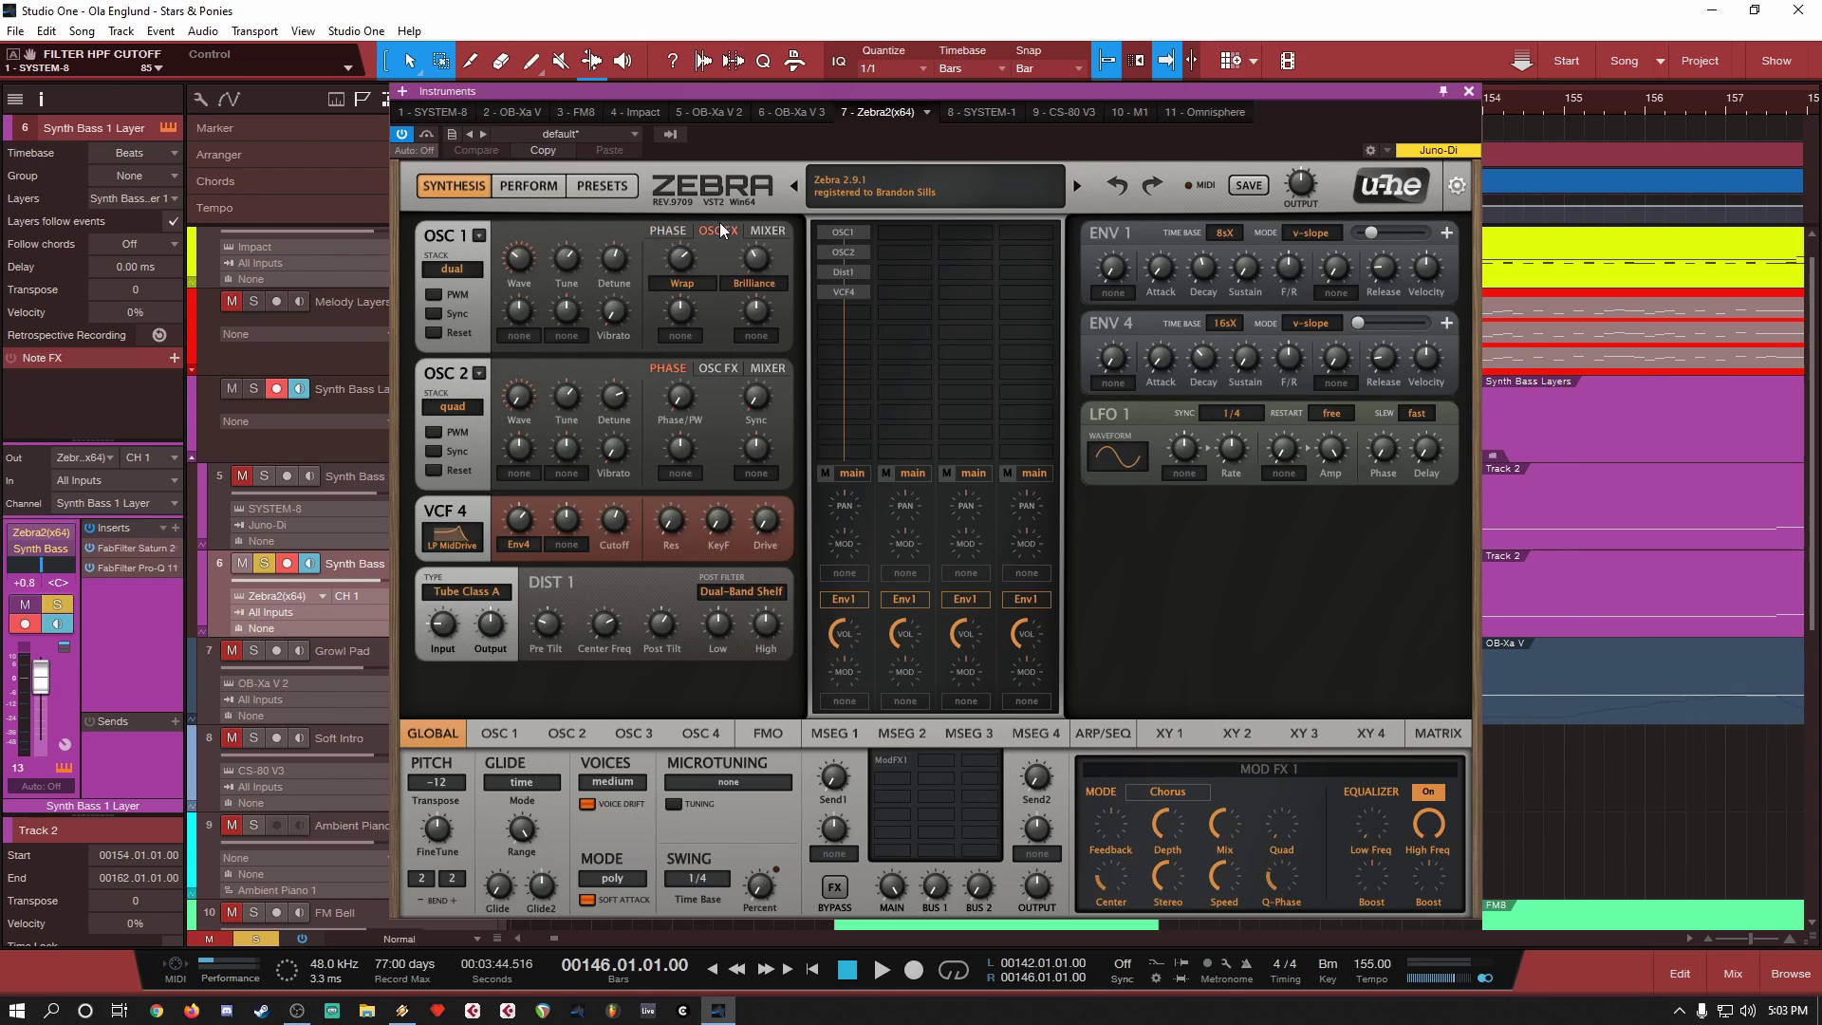
{"action": "left_click", "coordinate": [720, 370]}
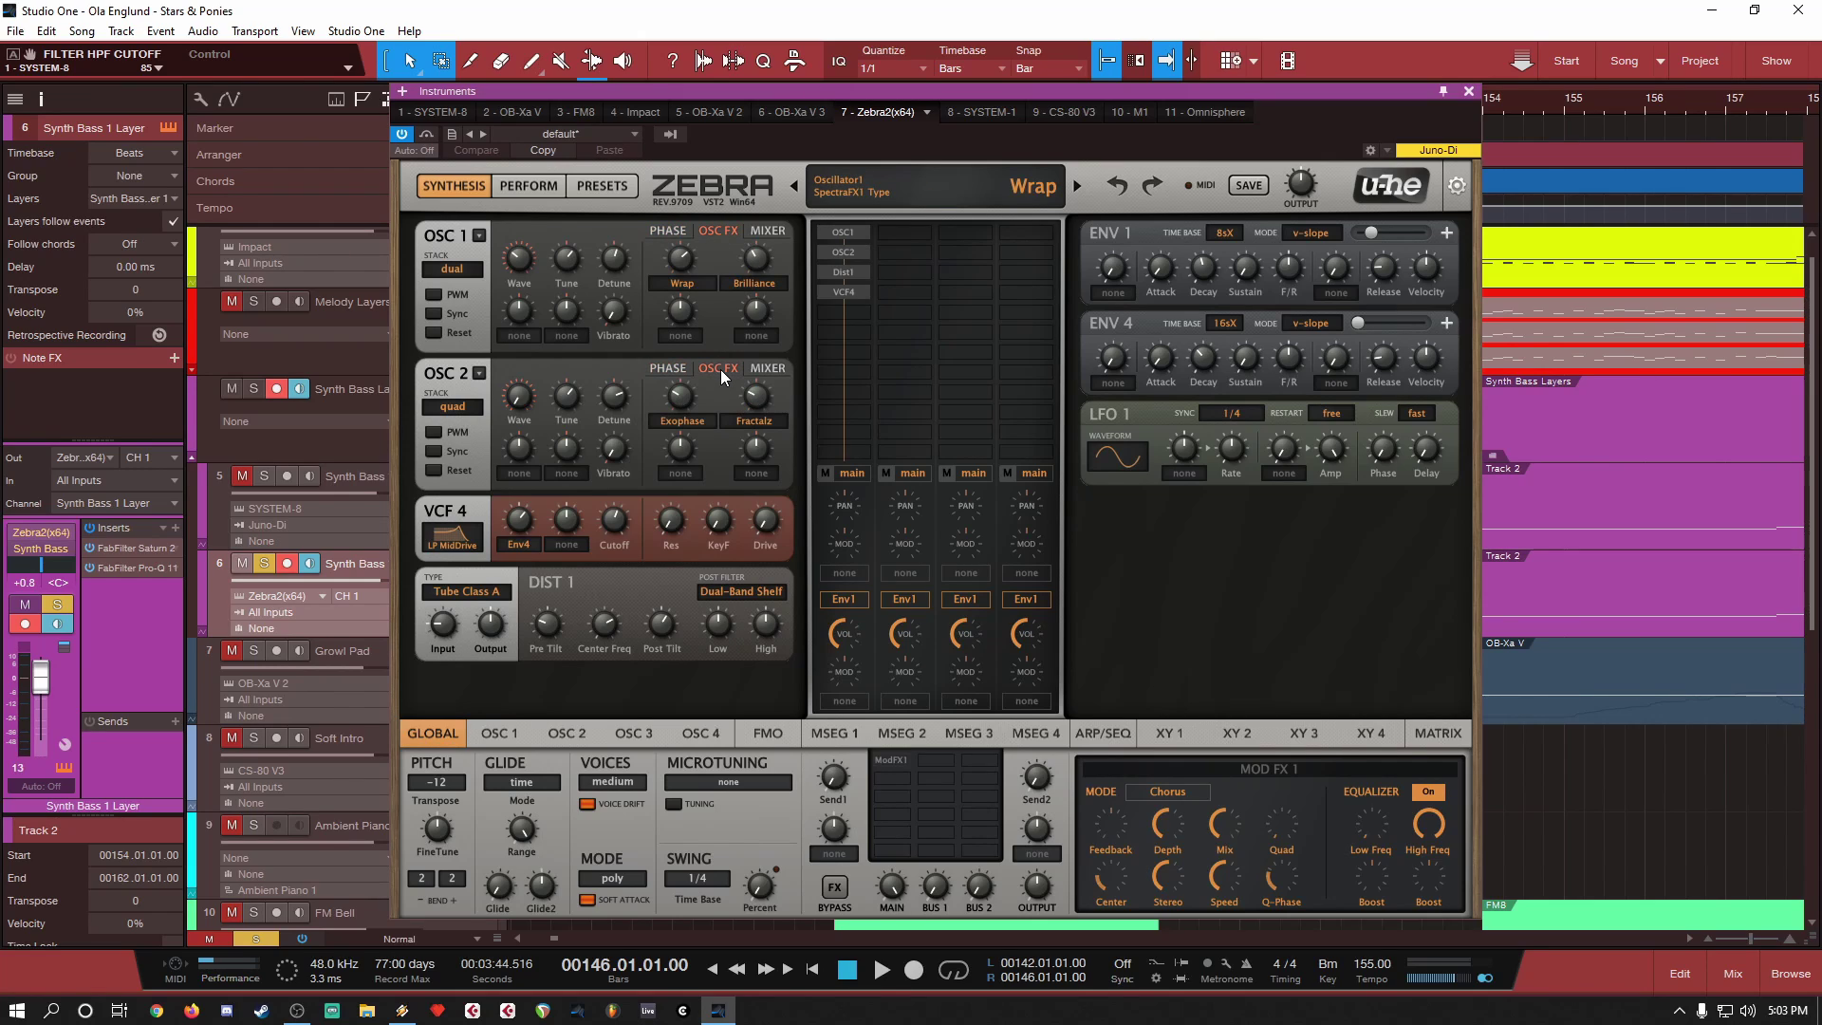
{"action": "left_click", "coordinate": [491, 733]}
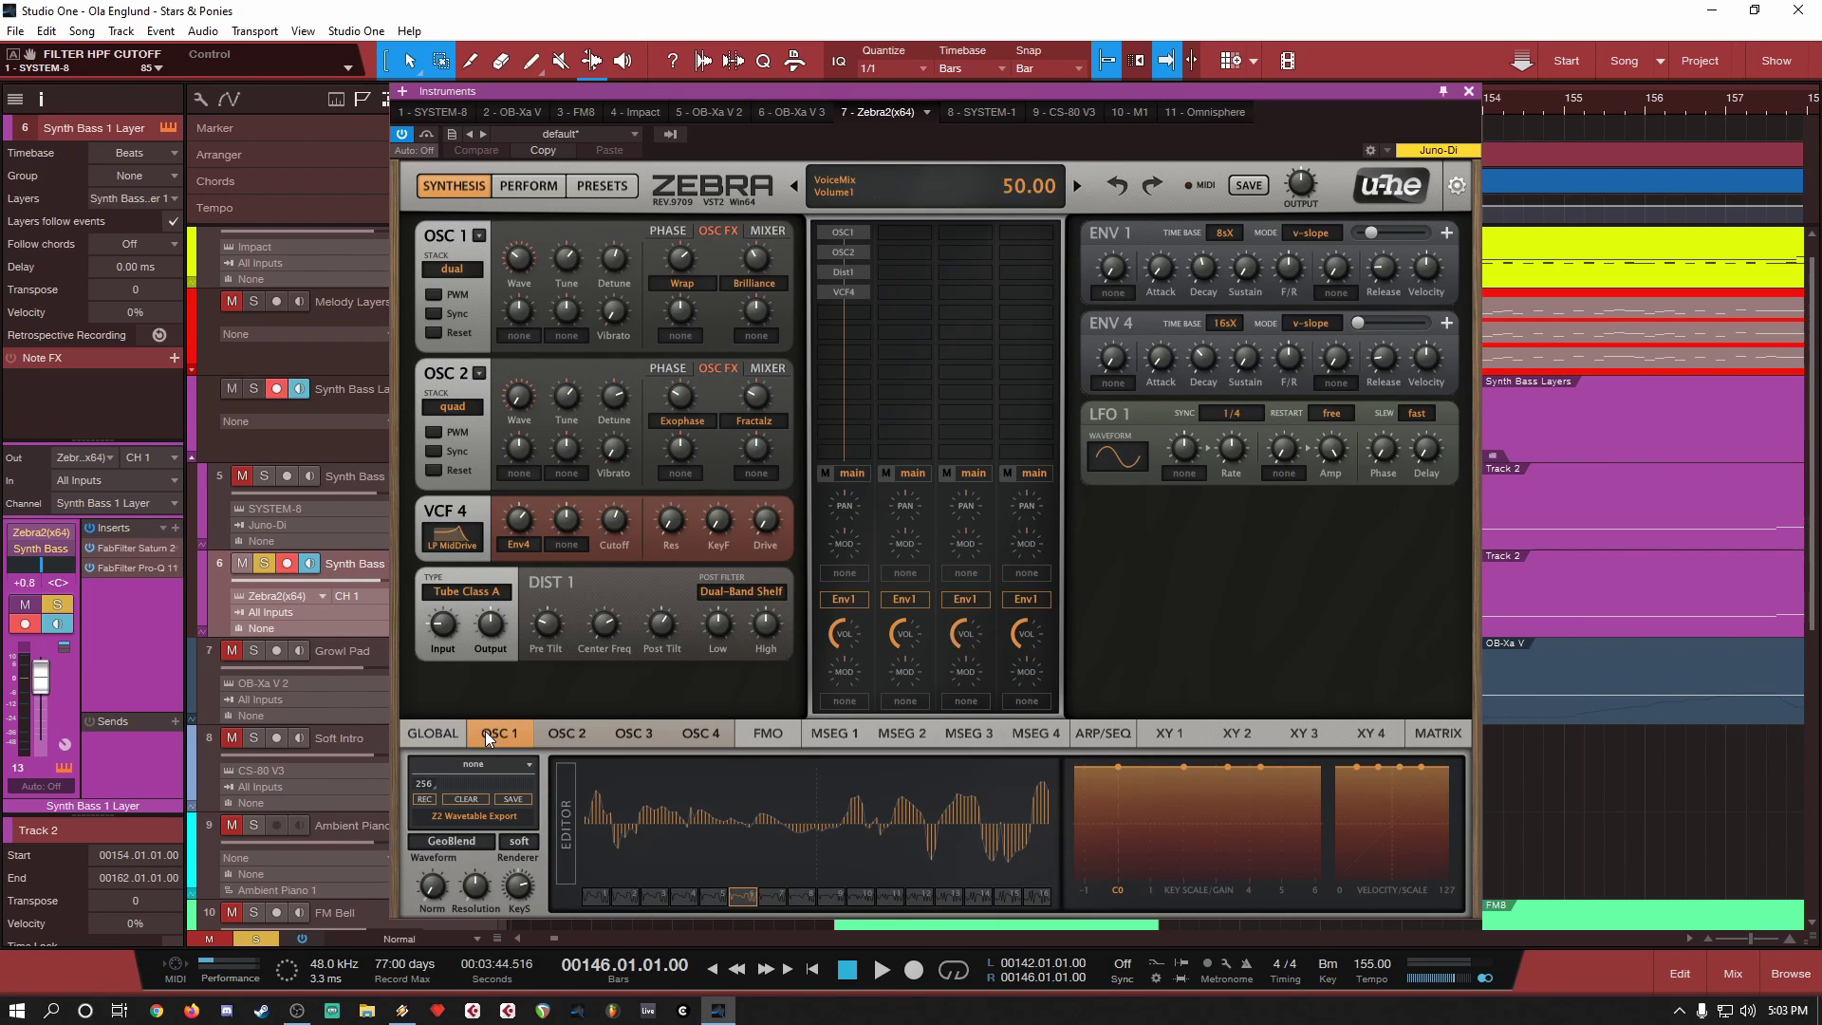
{"action": "left_click", "coordinate": [568, 735]}
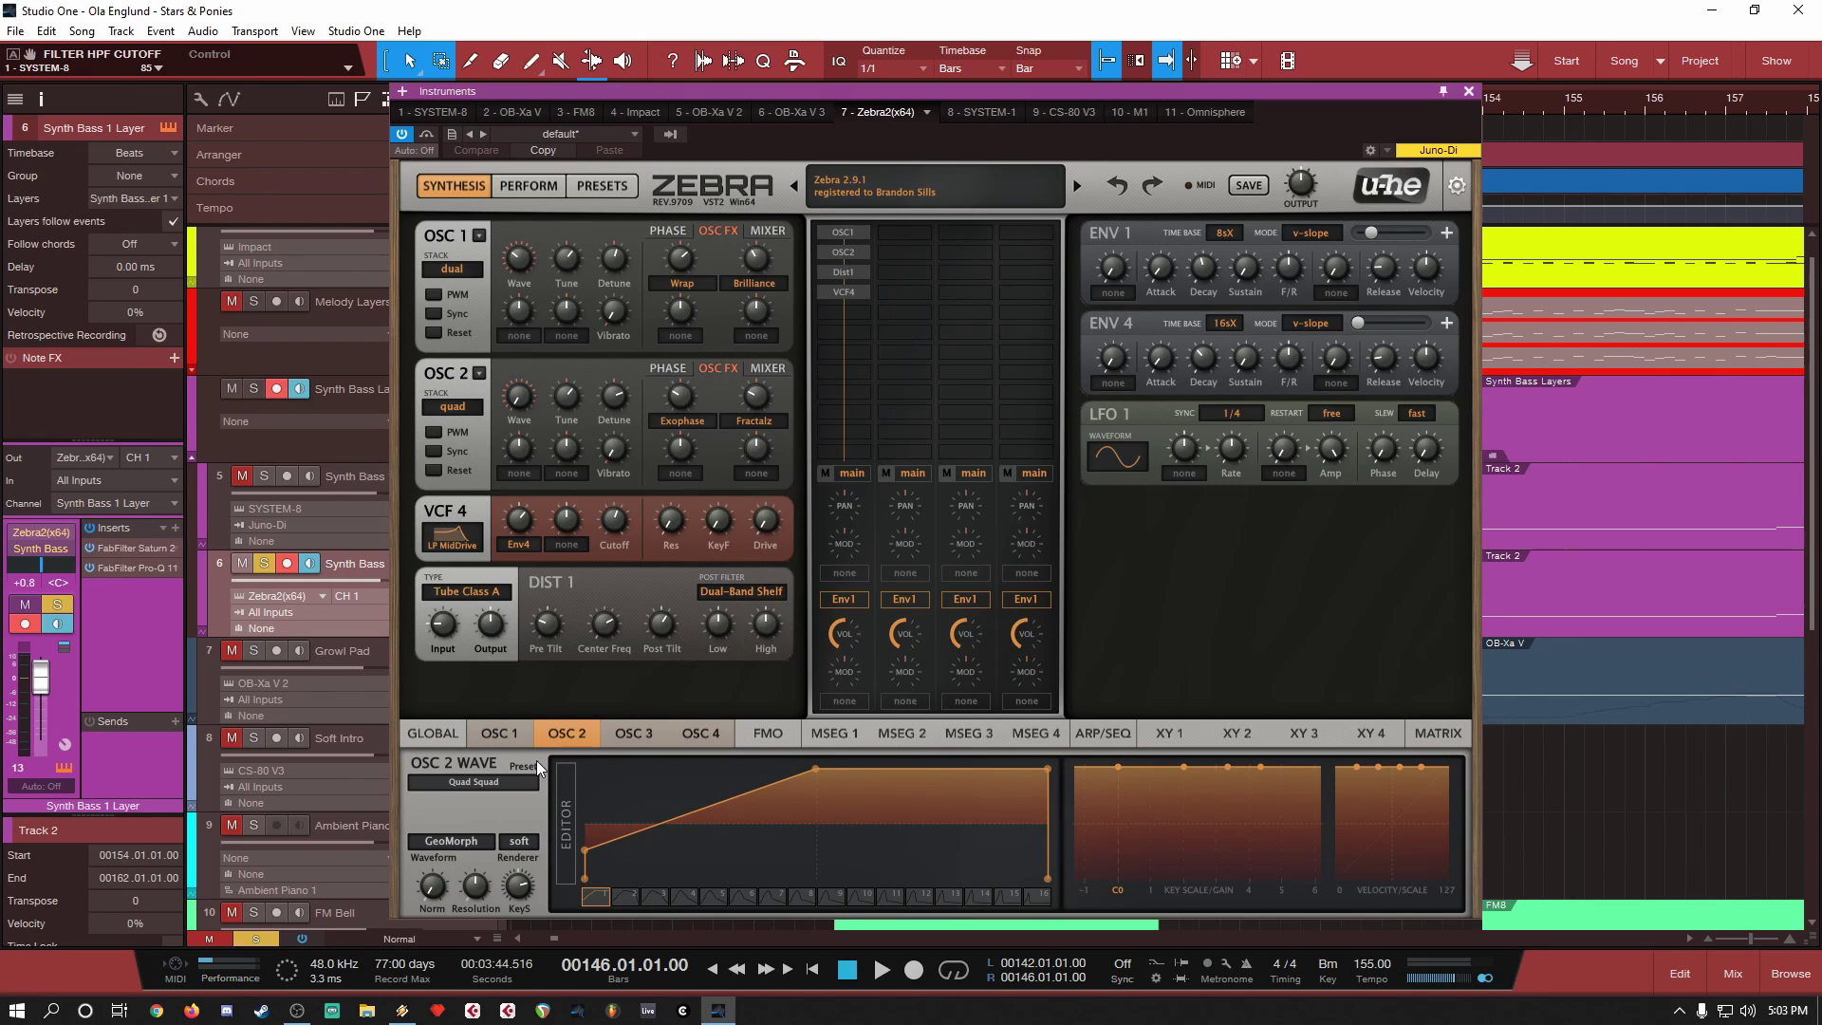
{"action": "left_click", "coordinate": [499, 736]}
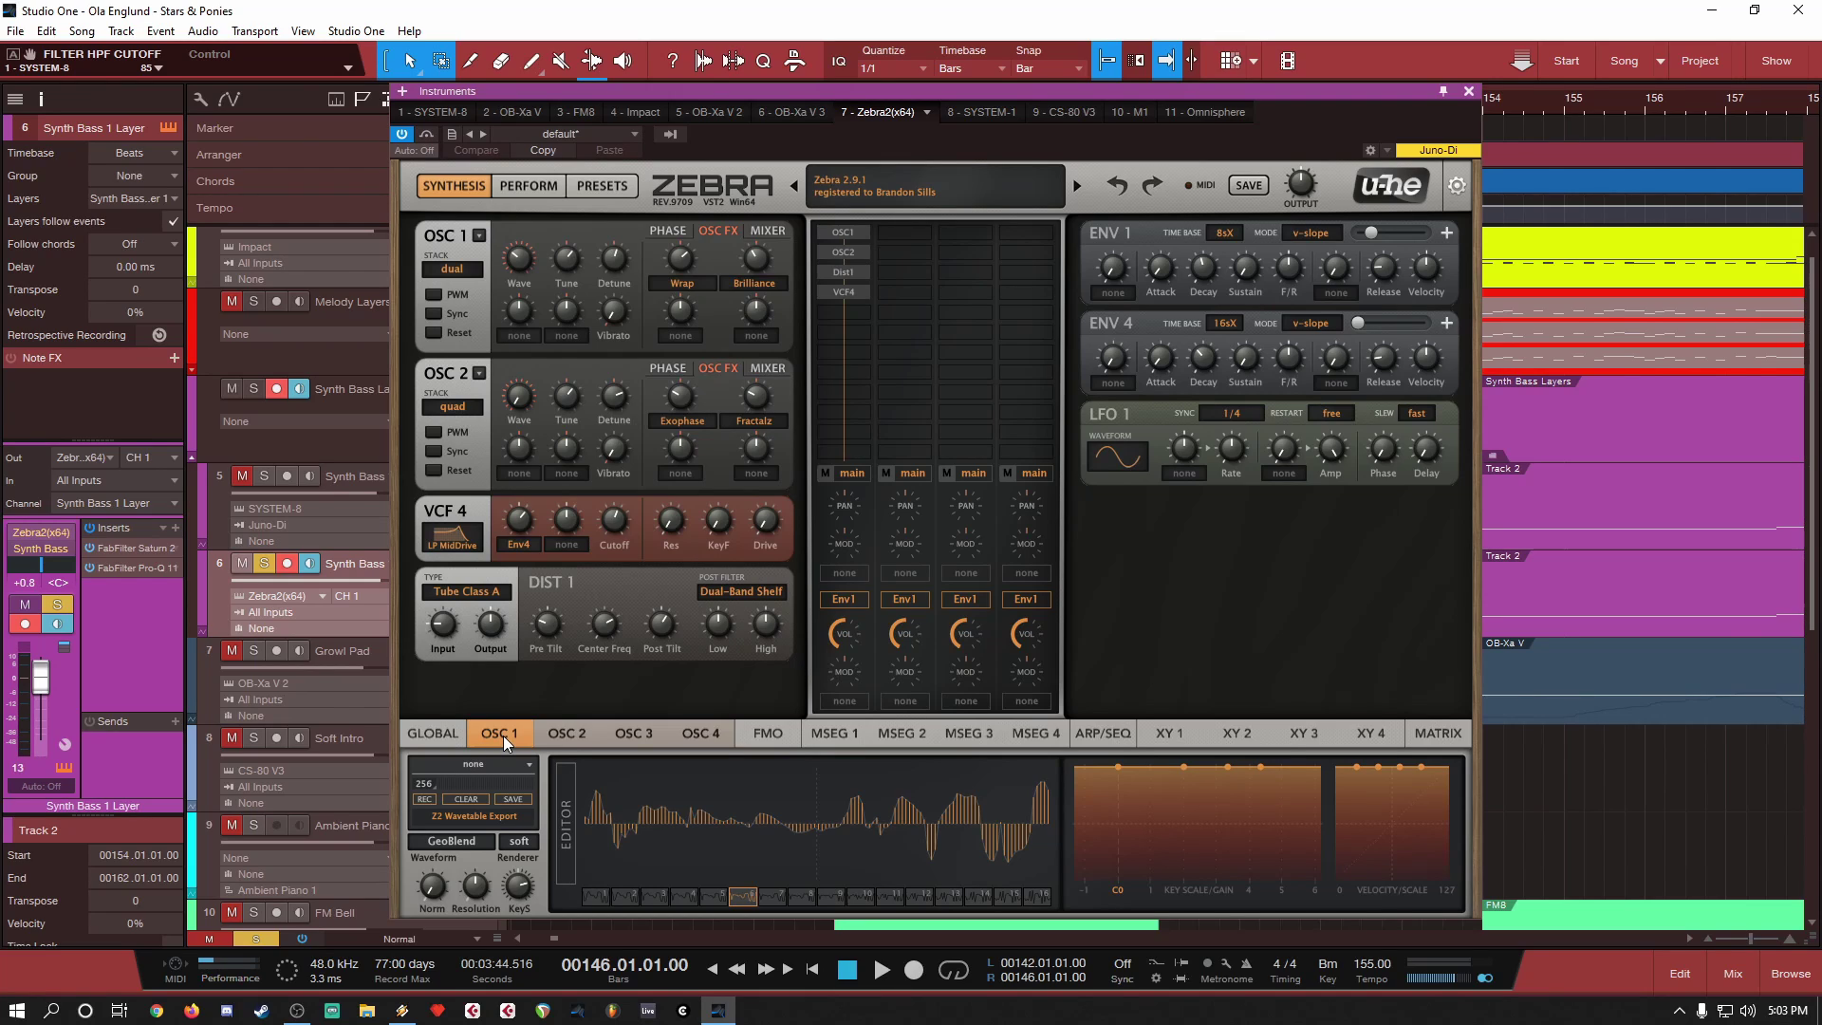
{"action": "left_click", "coordinate": [571, 738]}
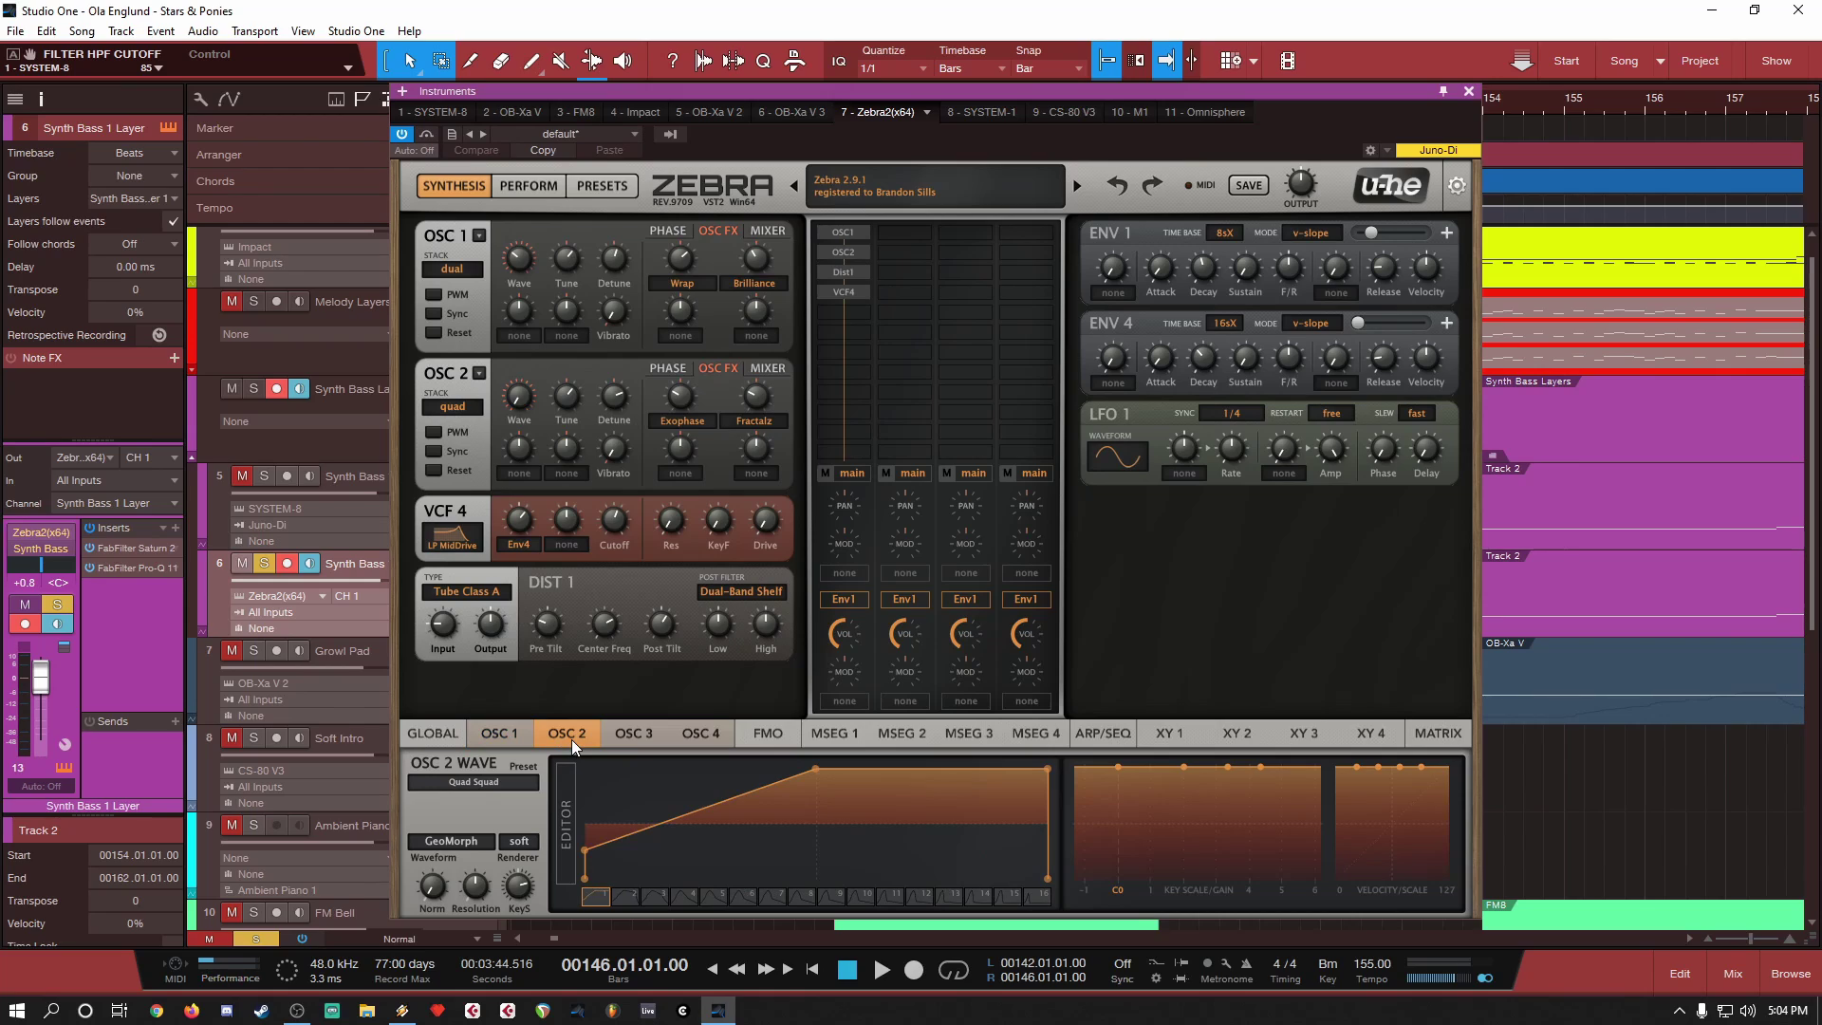
Step: Look over the waveform type options for OSC 2 and compare them with OSC 1's GeoBlend wavetable
{"action": "left_click", "coordinate": [461, 843]}
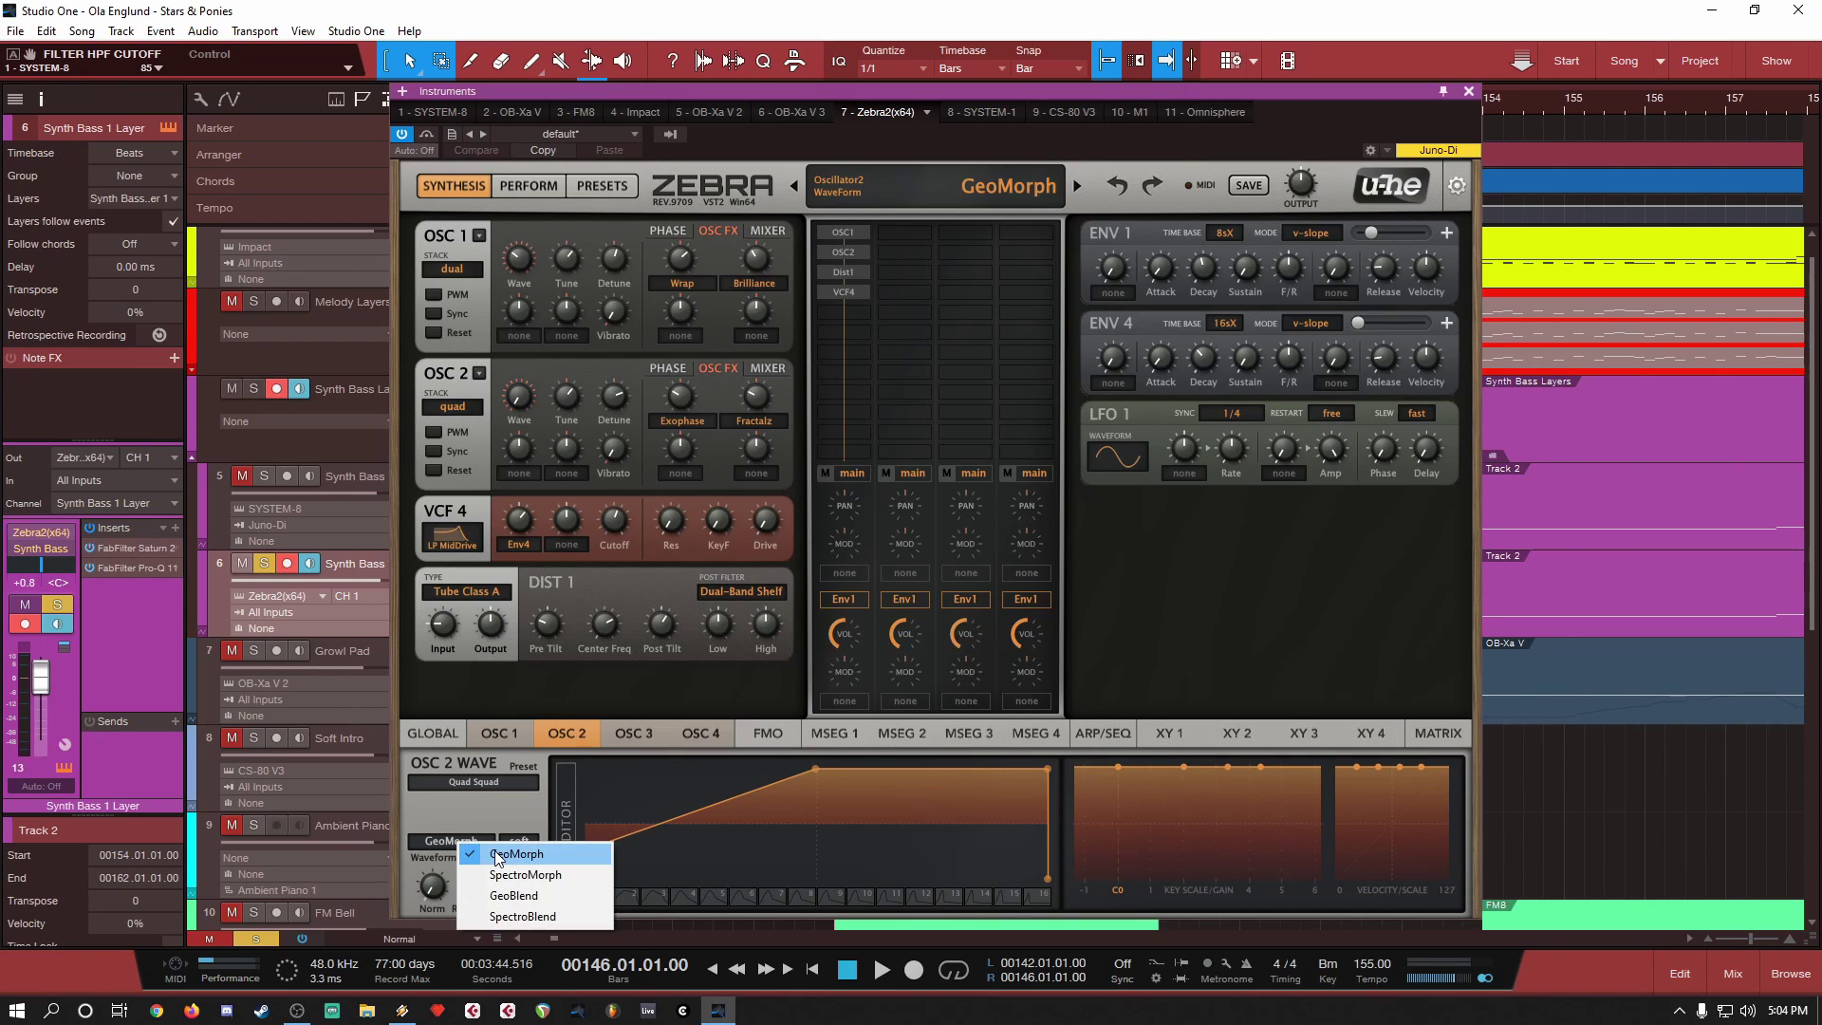
{"action": "left_click", "coordinate": [484, 810]}
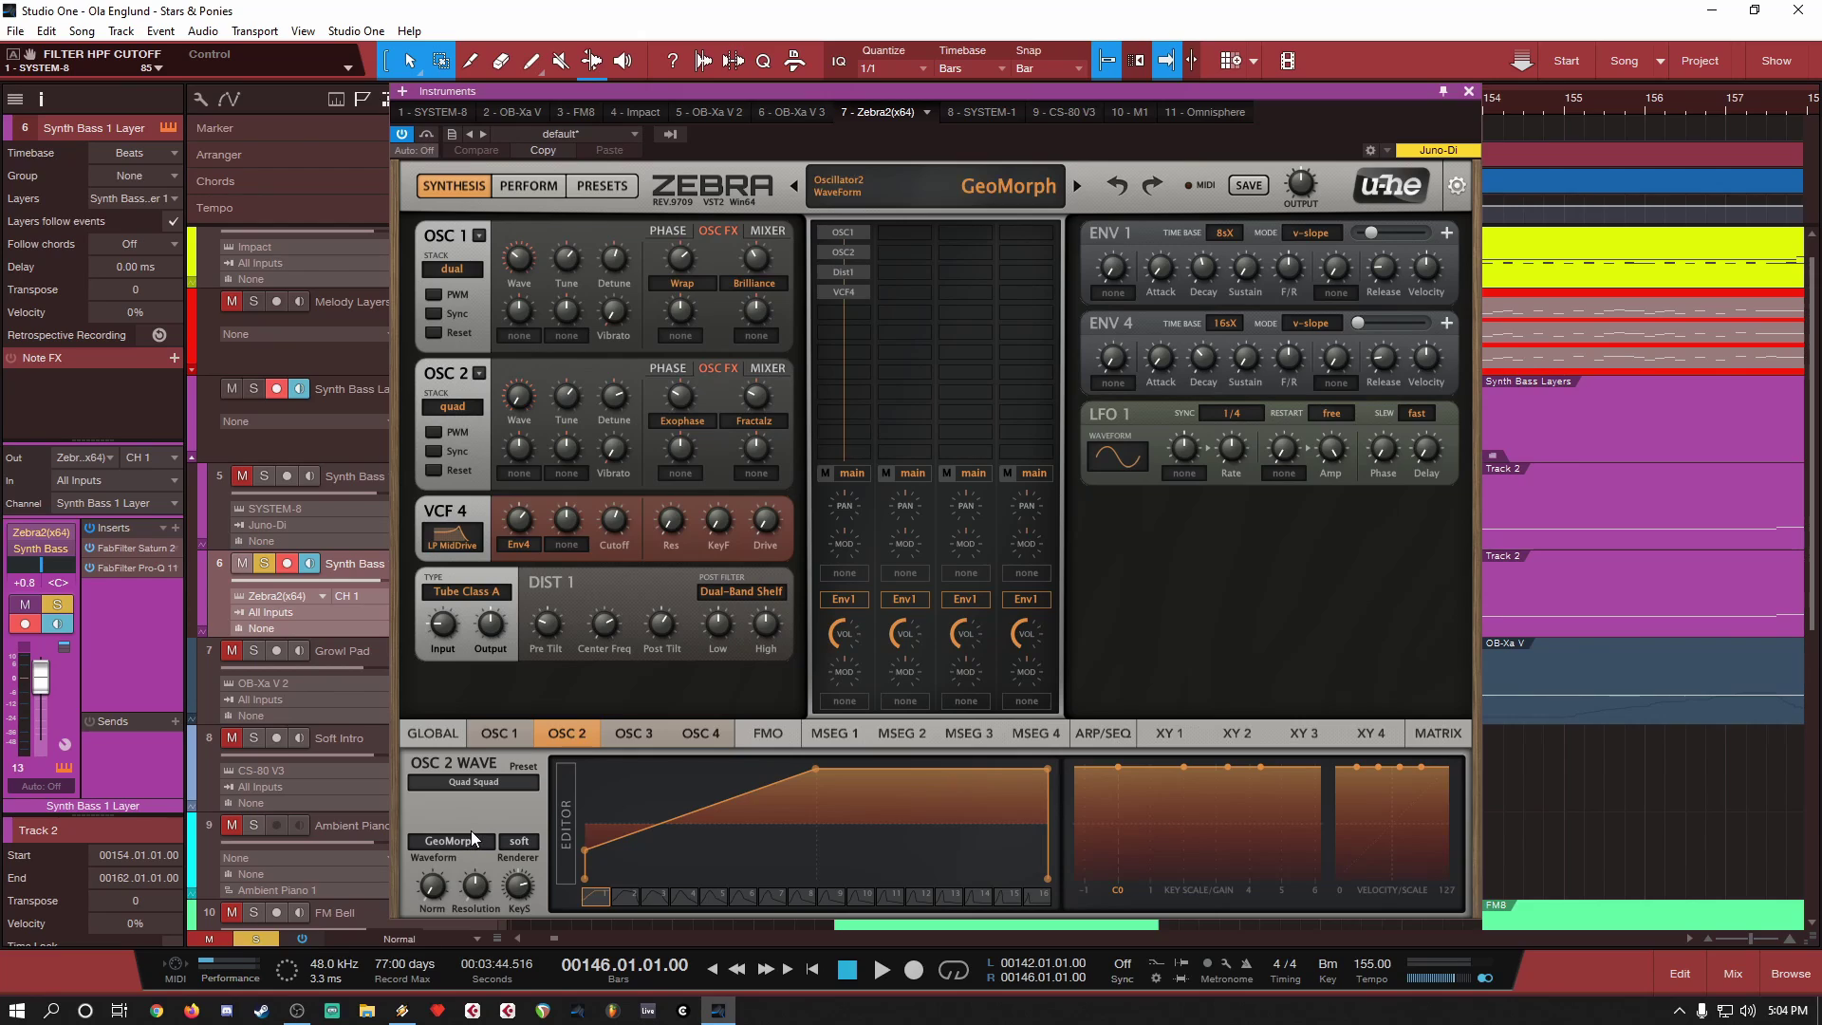
{"action": "left_click", "coordinate": [469, 842]}
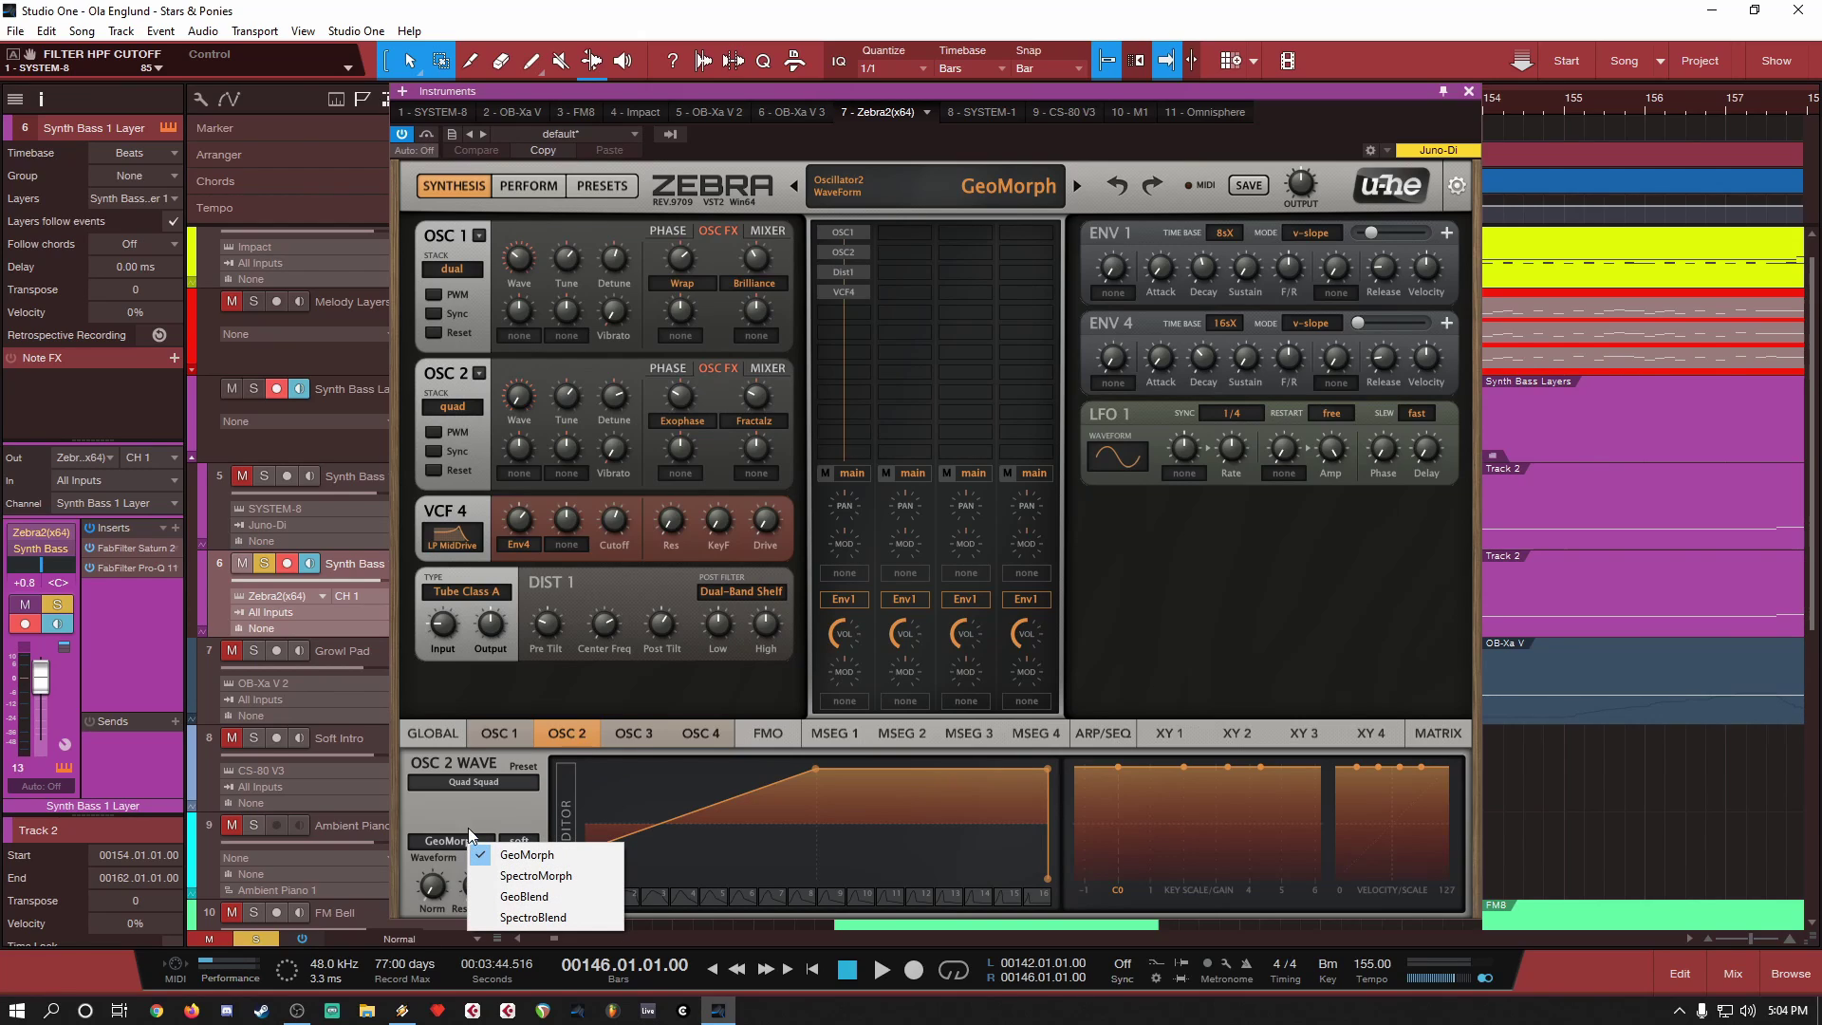
{"action": "left_click", "coordinate": [524, 895]}
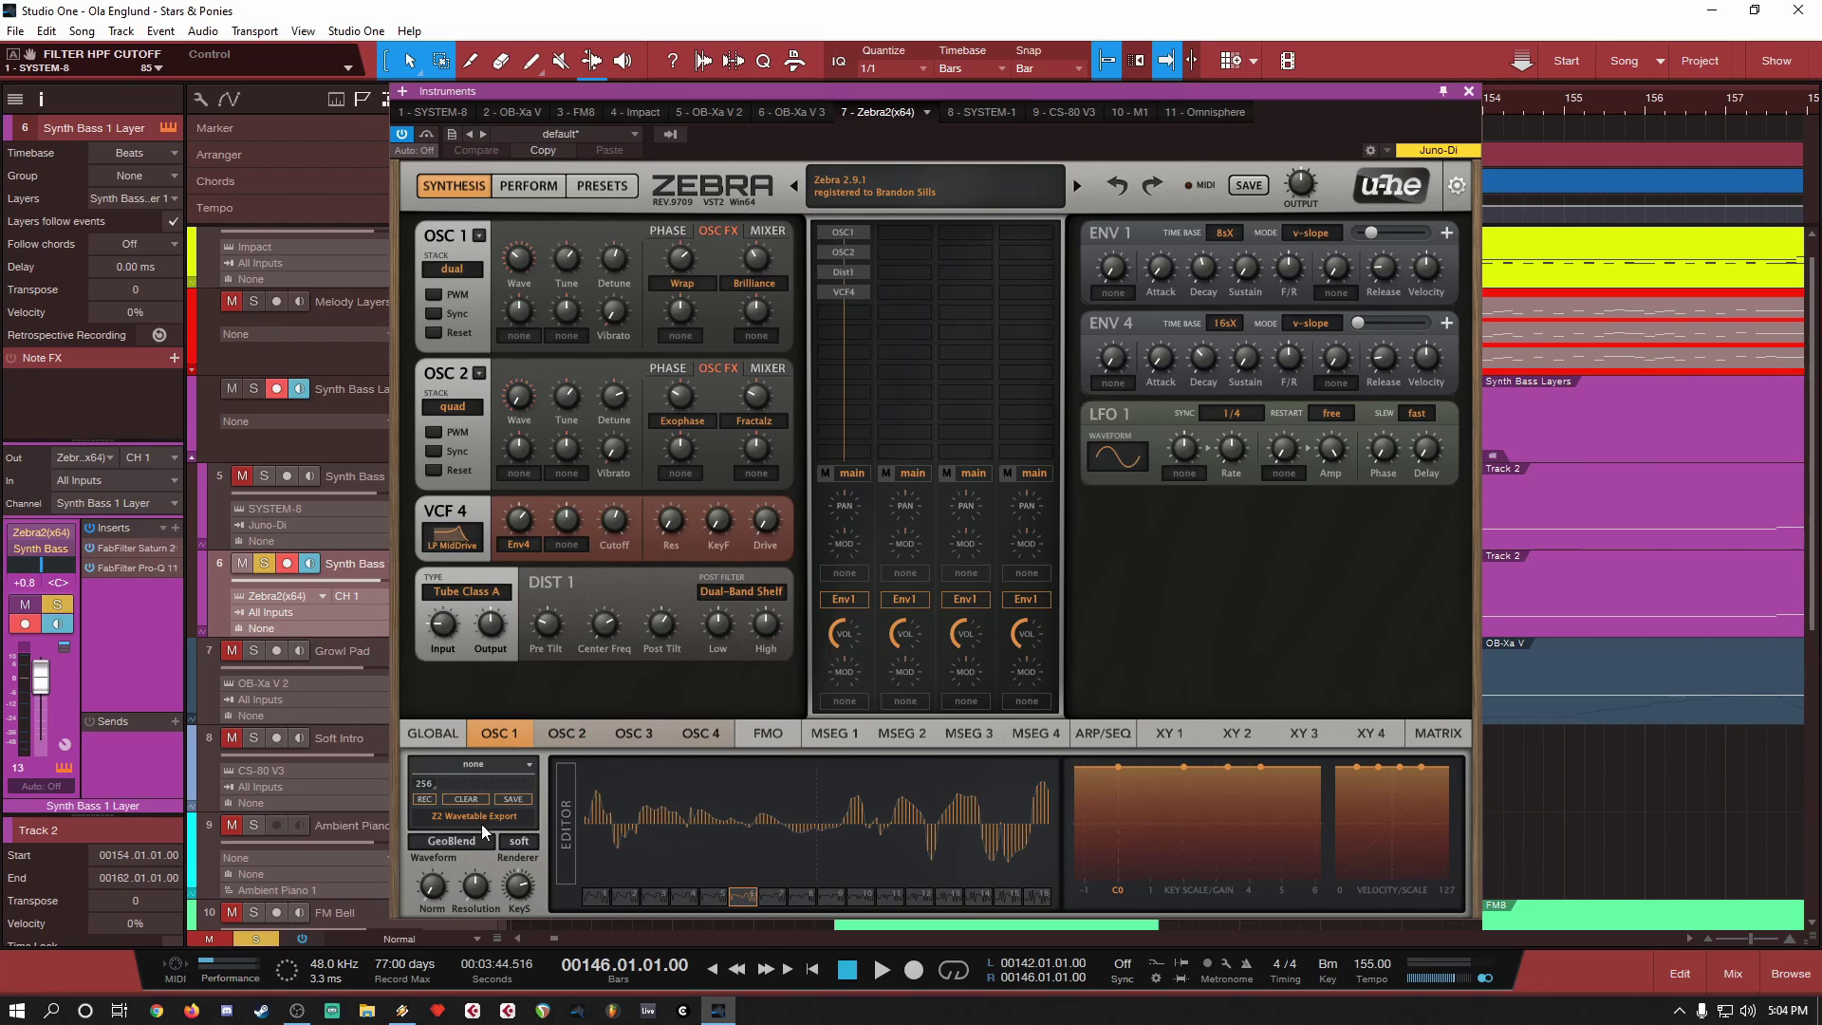
Step: Compare waves 1, 6 and 16 and those just above 6 in OSC 1's wavetable, and return the wave position to 6
{"action": "left_click", "coordinate": [596, 896]}
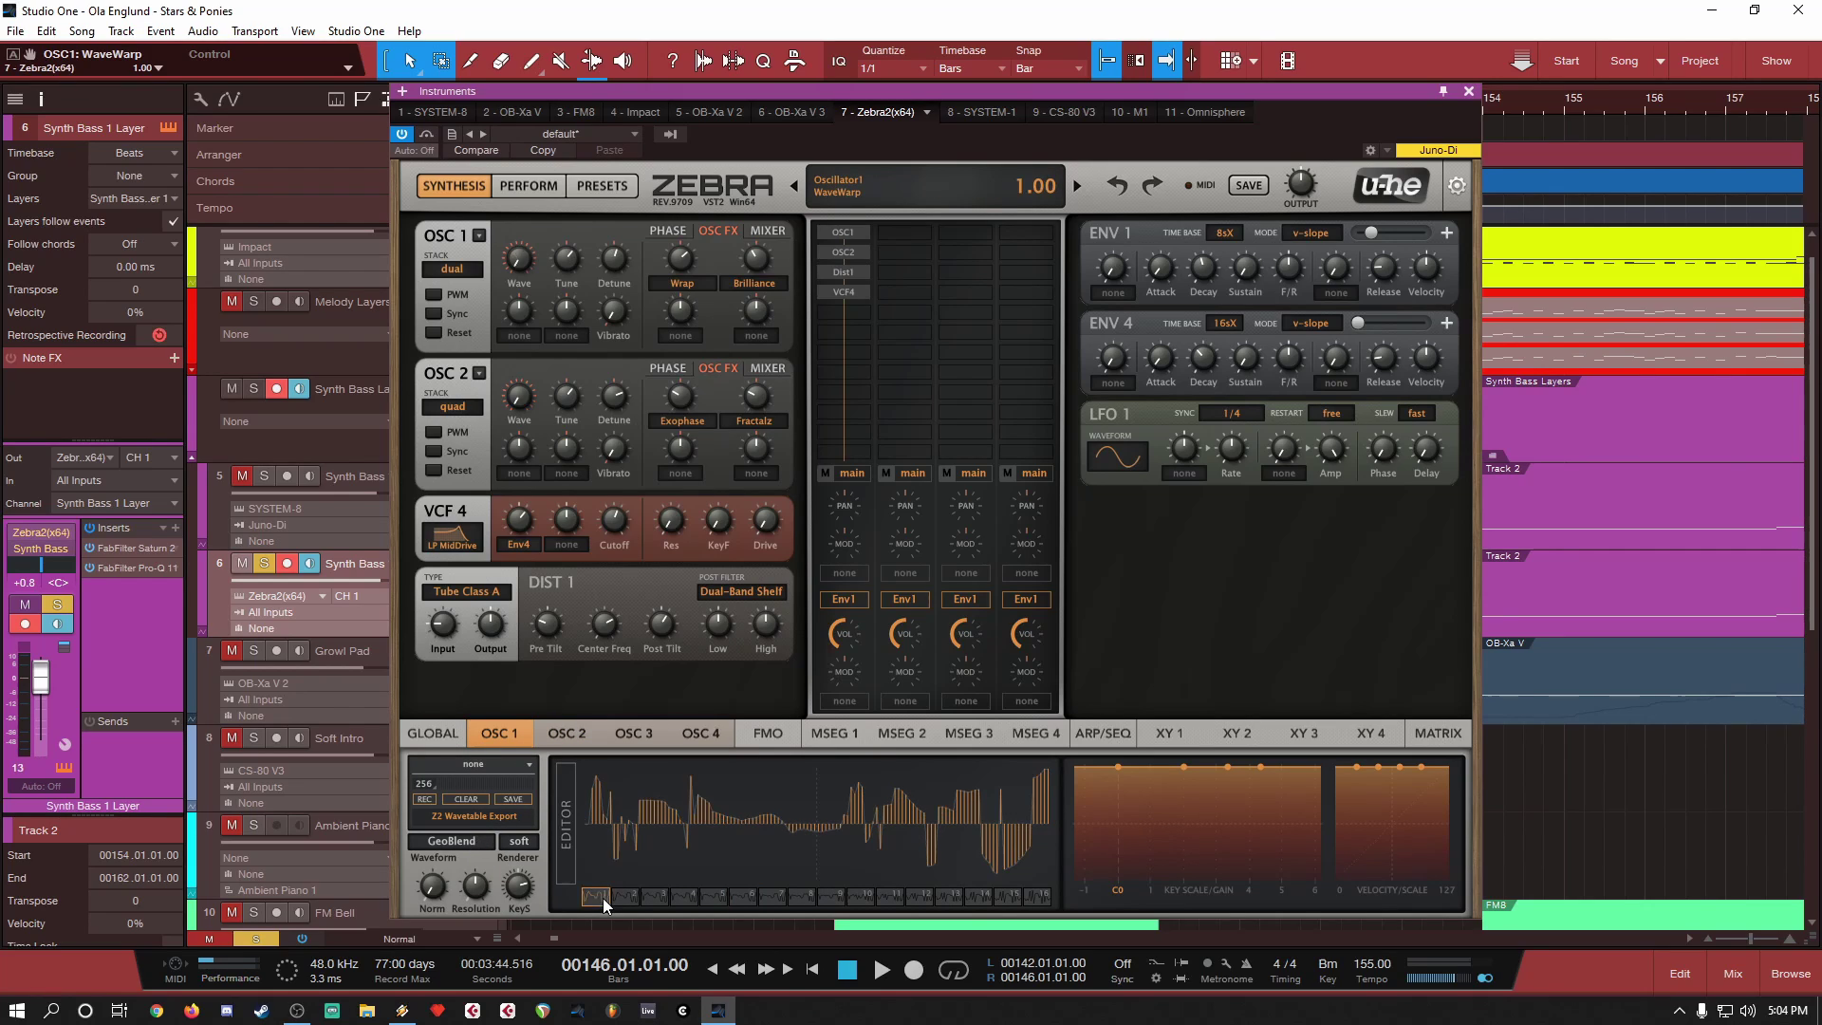
{"action": "left_click", "coordinate": [740, 897]}
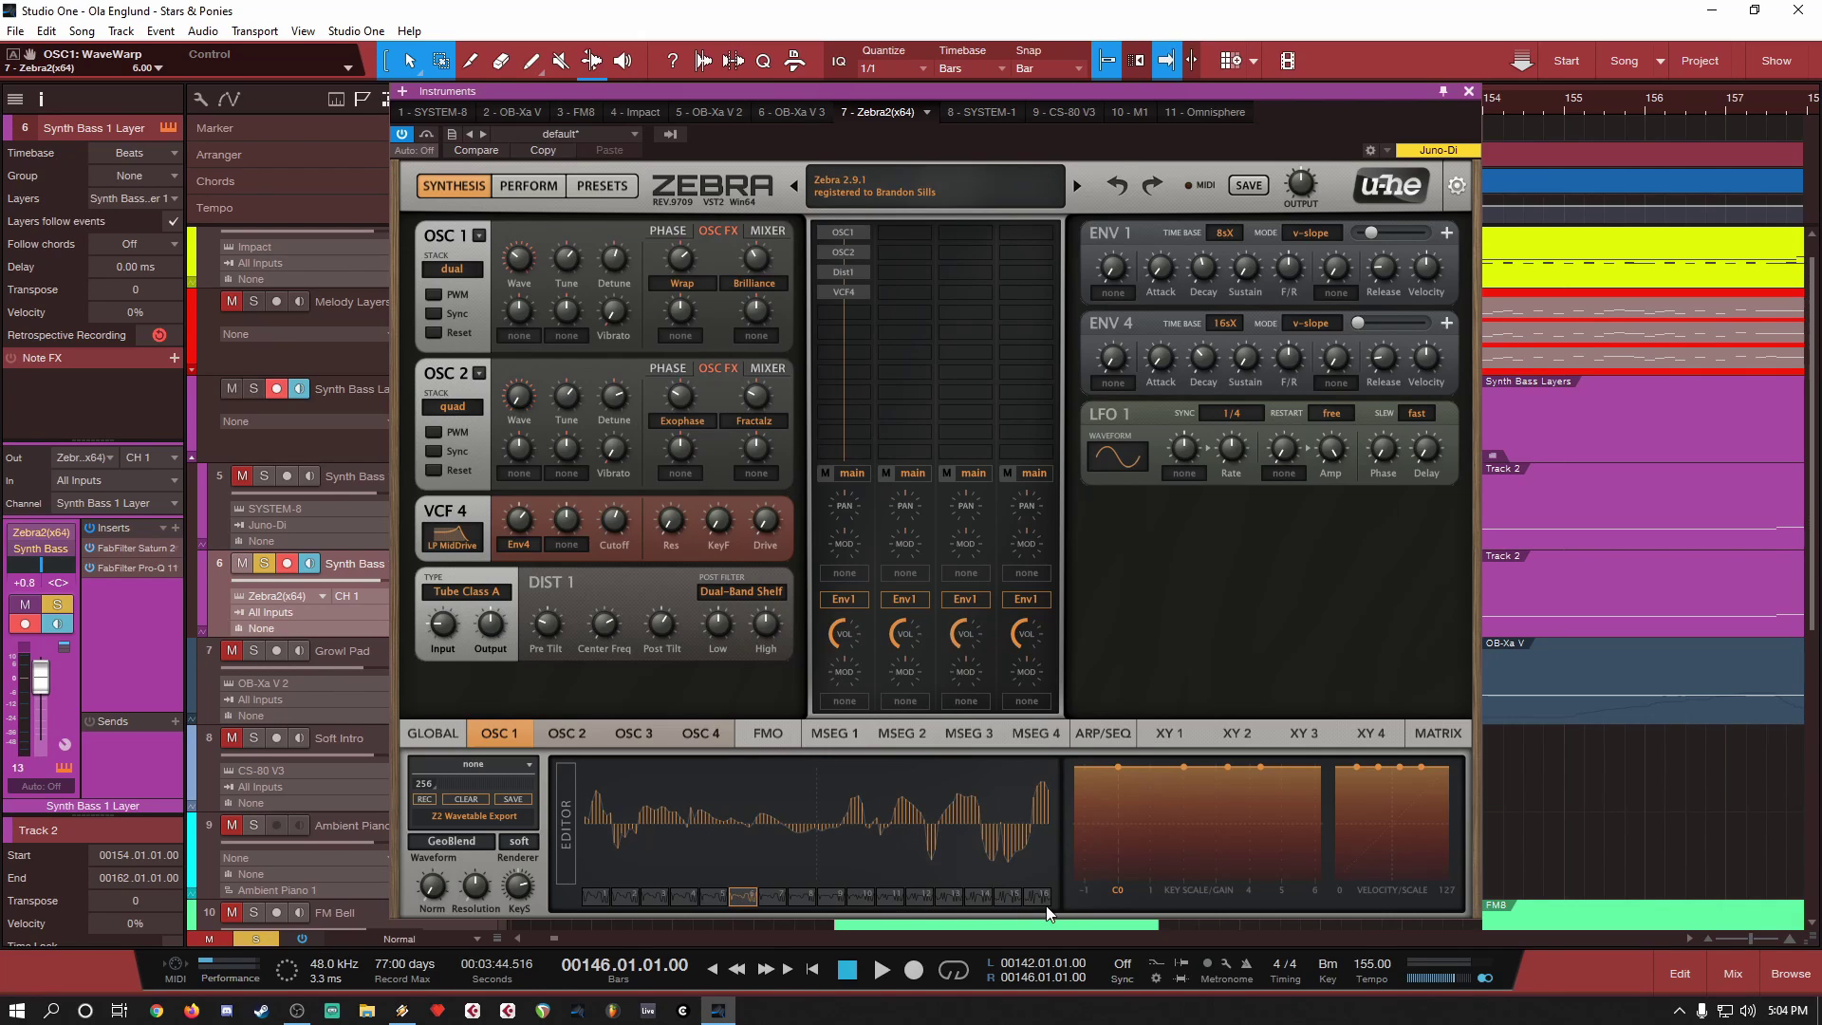
{"action": "left_click", "coordinate": [589, 897]}
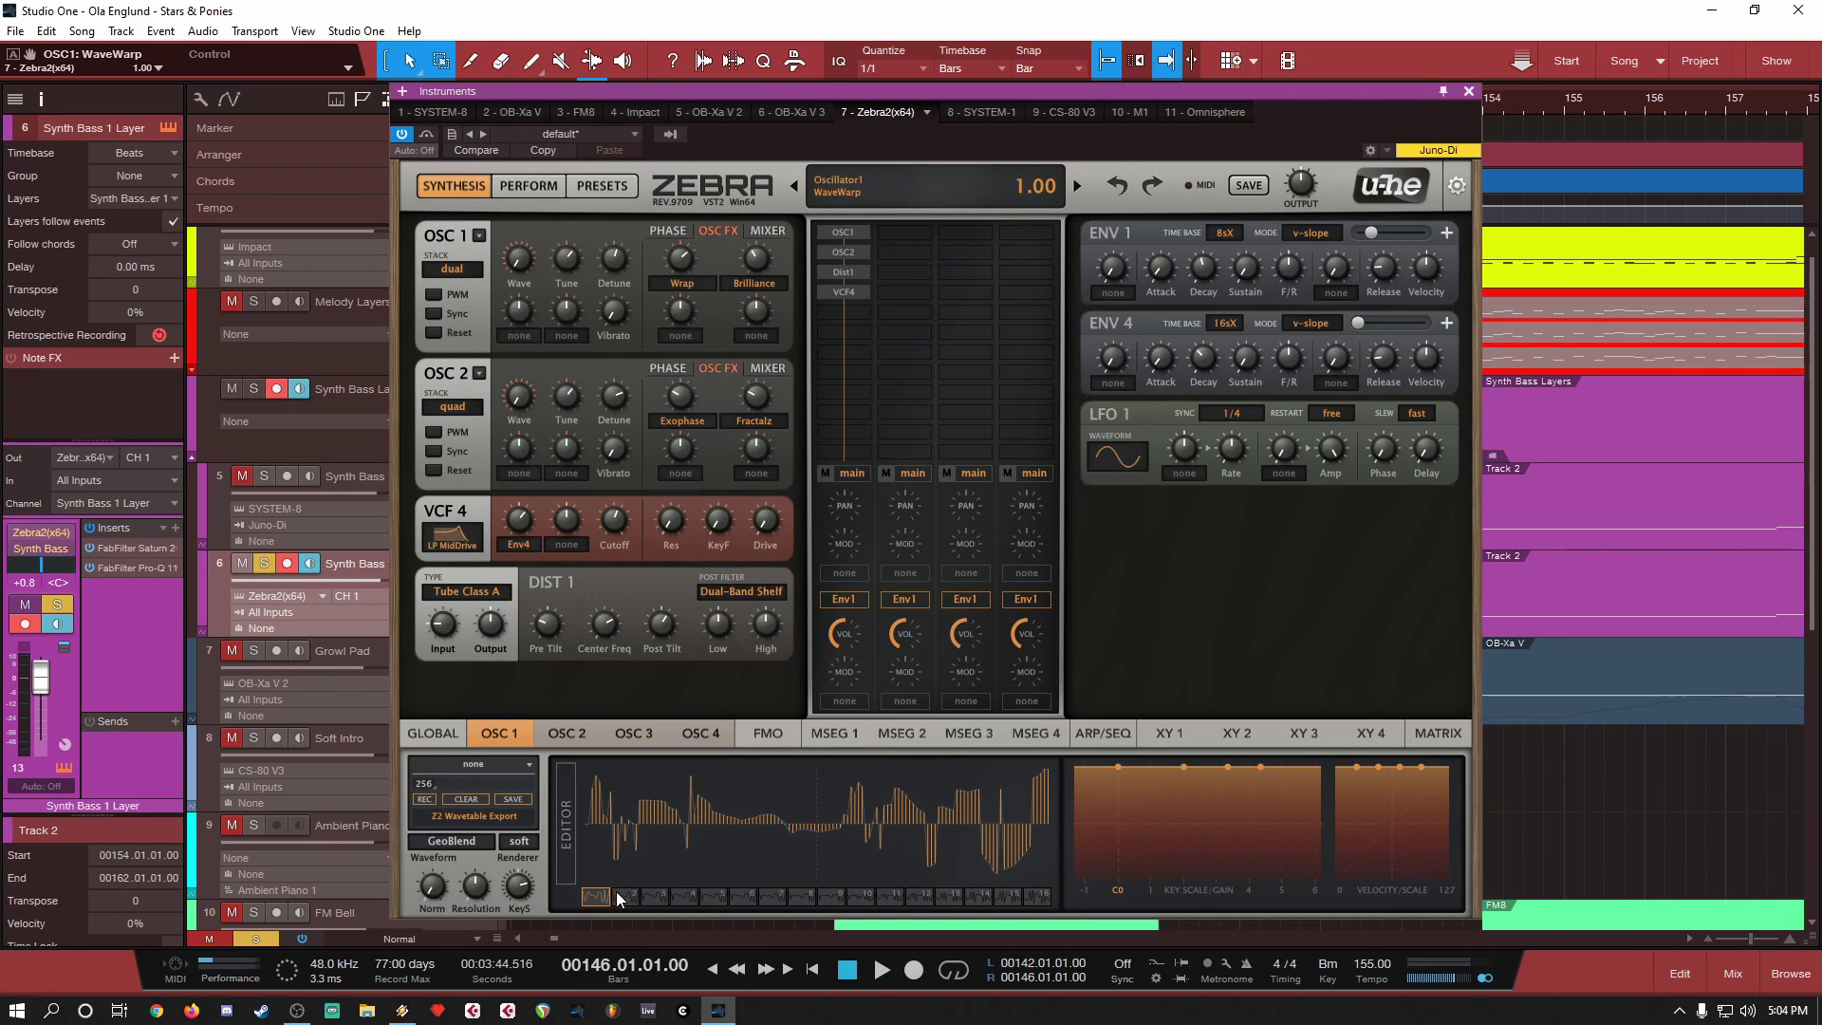
{"action": "left_click", "coordinate": [1039, 896]}
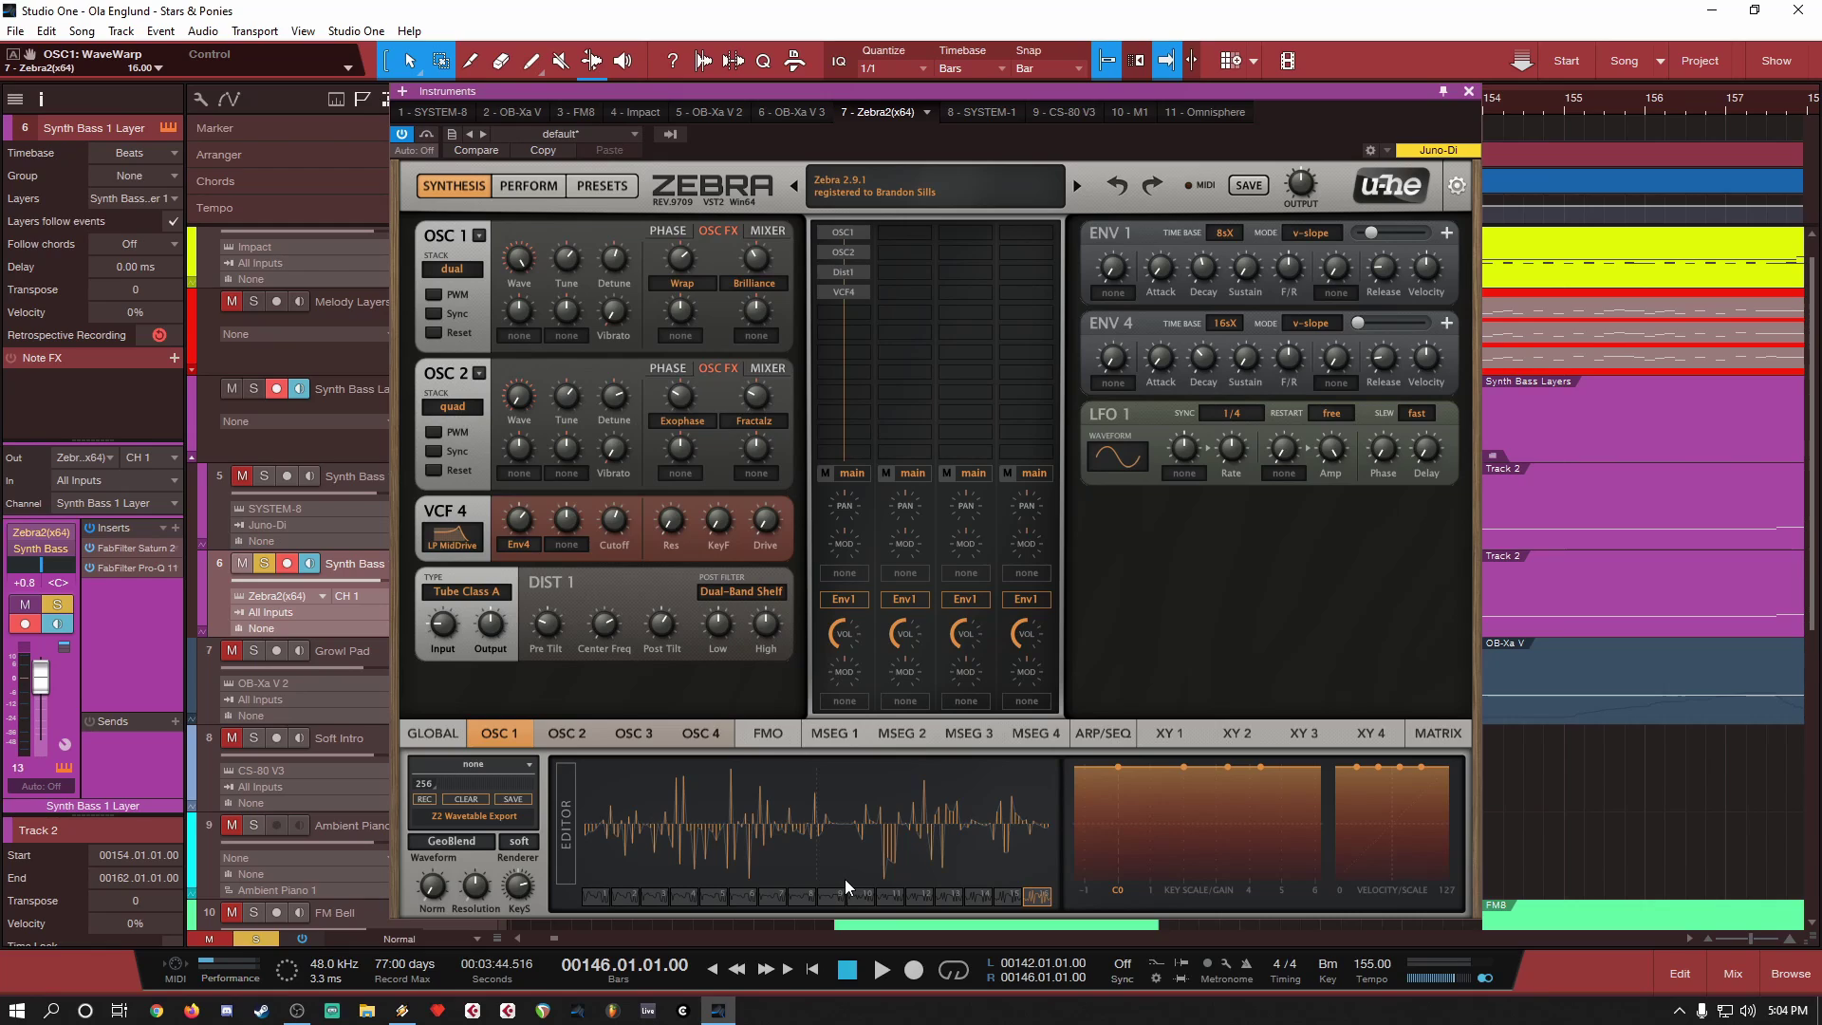
{"action": "left_click", "coordinate": [589, 893]}
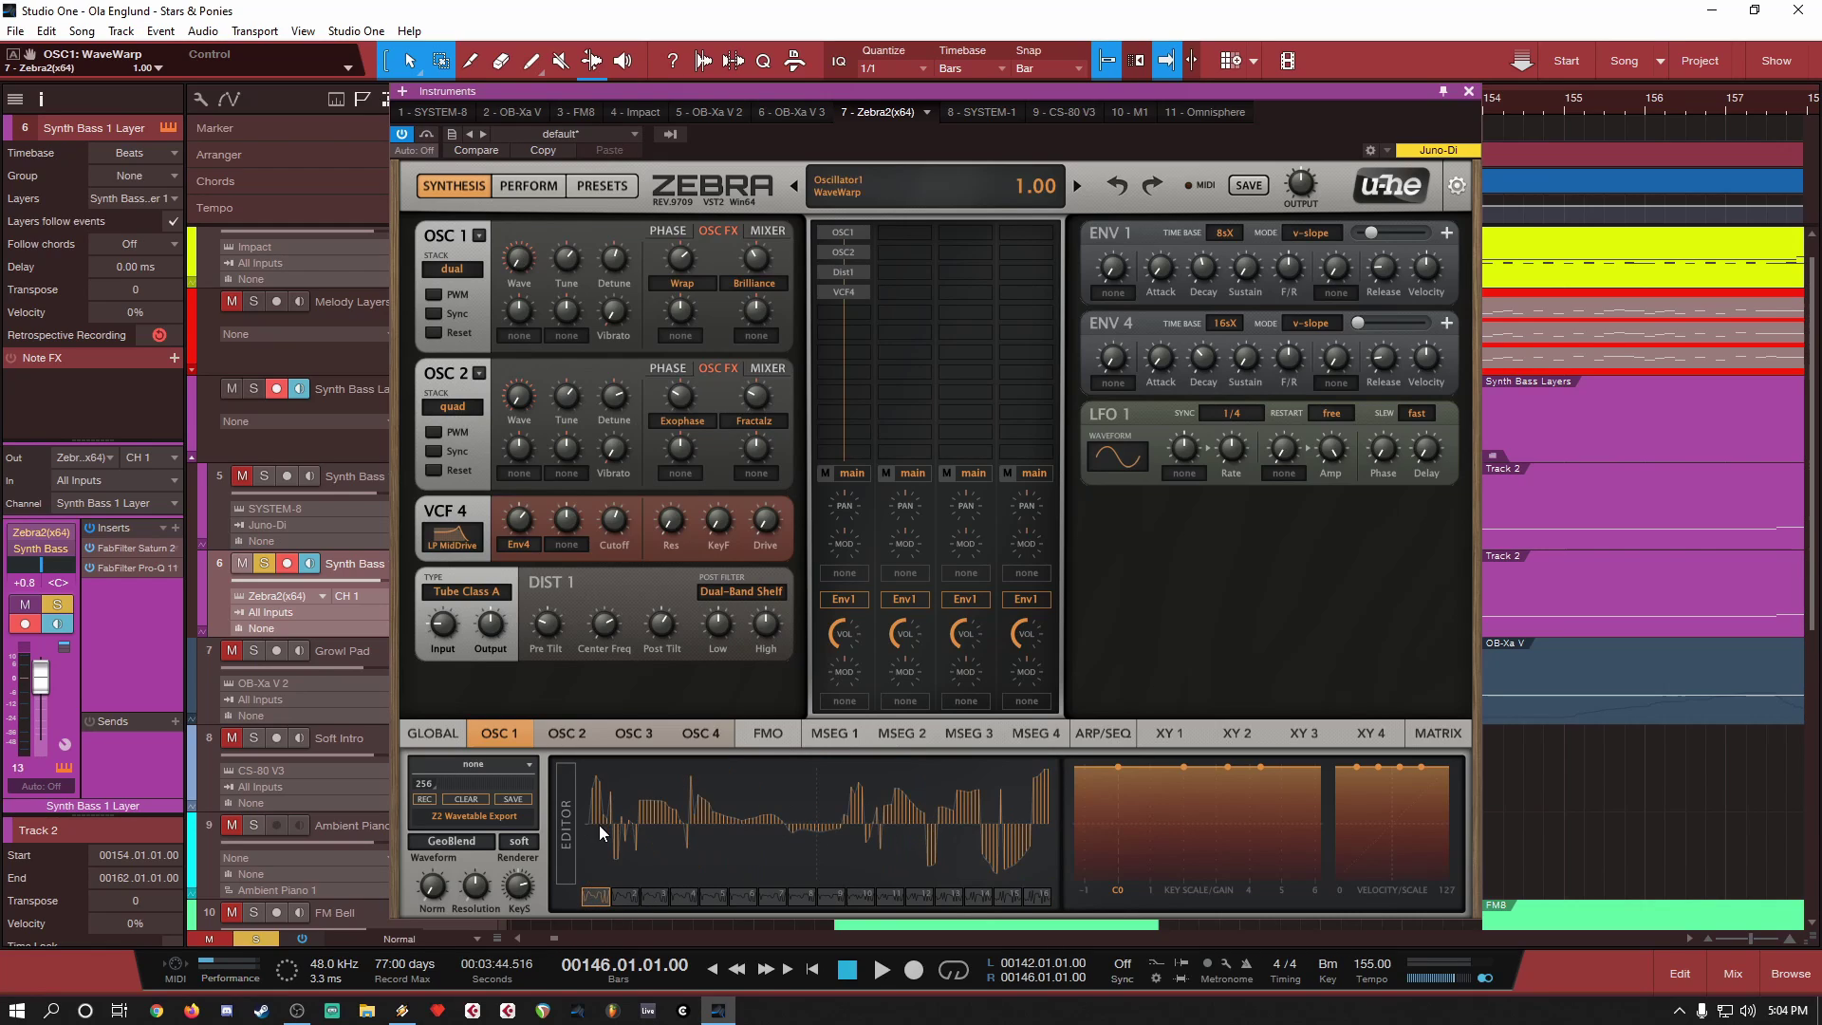
{"action": "left_click", "coordinate": [739, 896]}
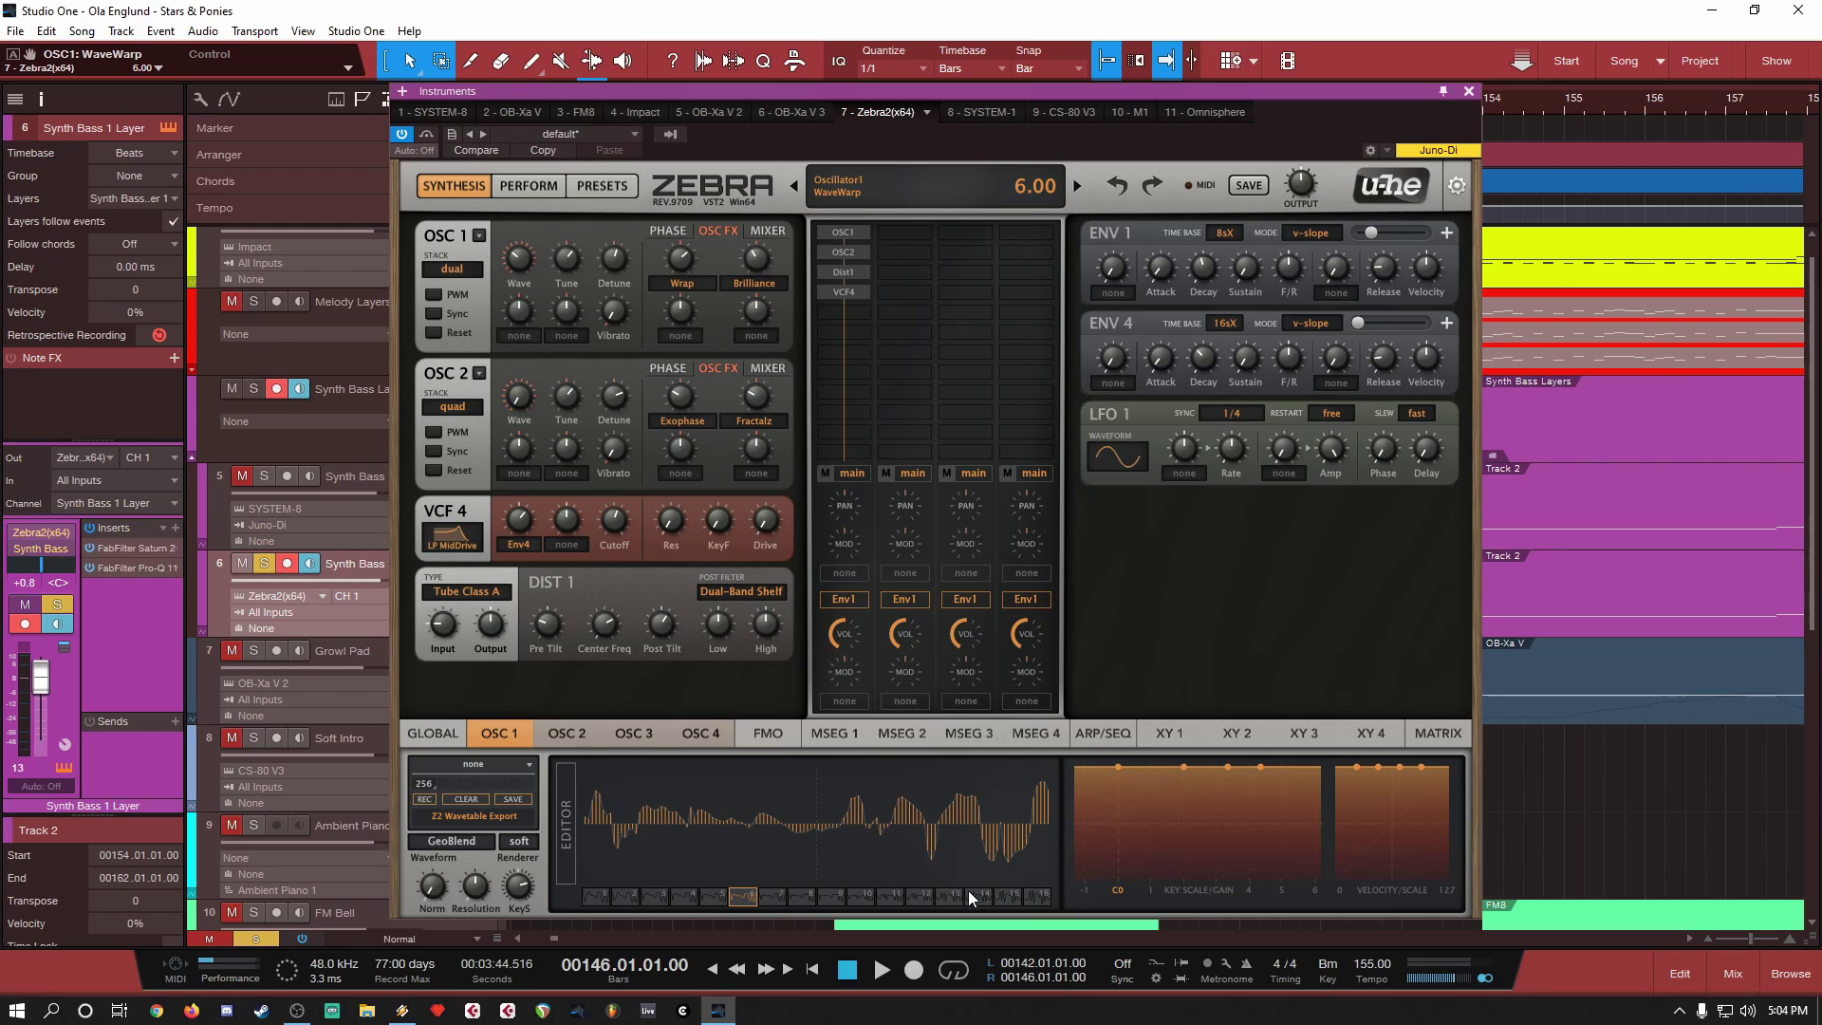
{"action": "left_click", "coordinate": [1035, 897]}
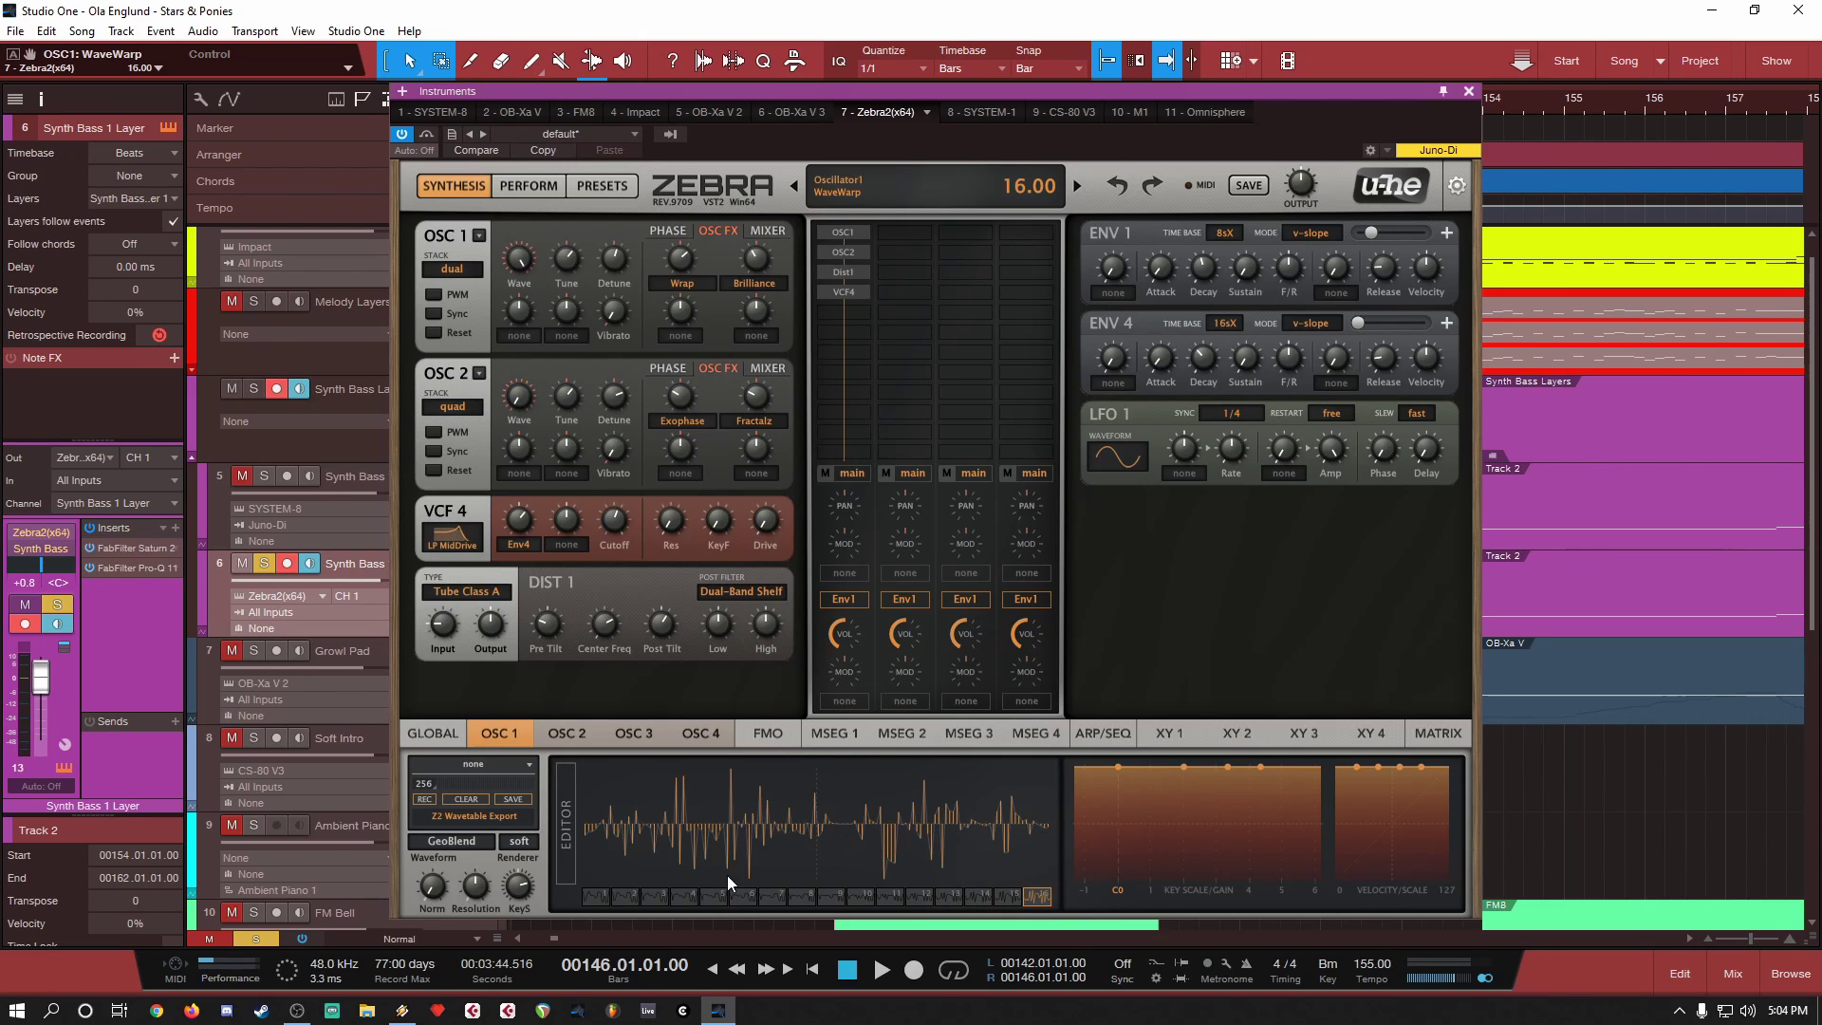
{"action": "left_click", "coordinate": [592, 896]}
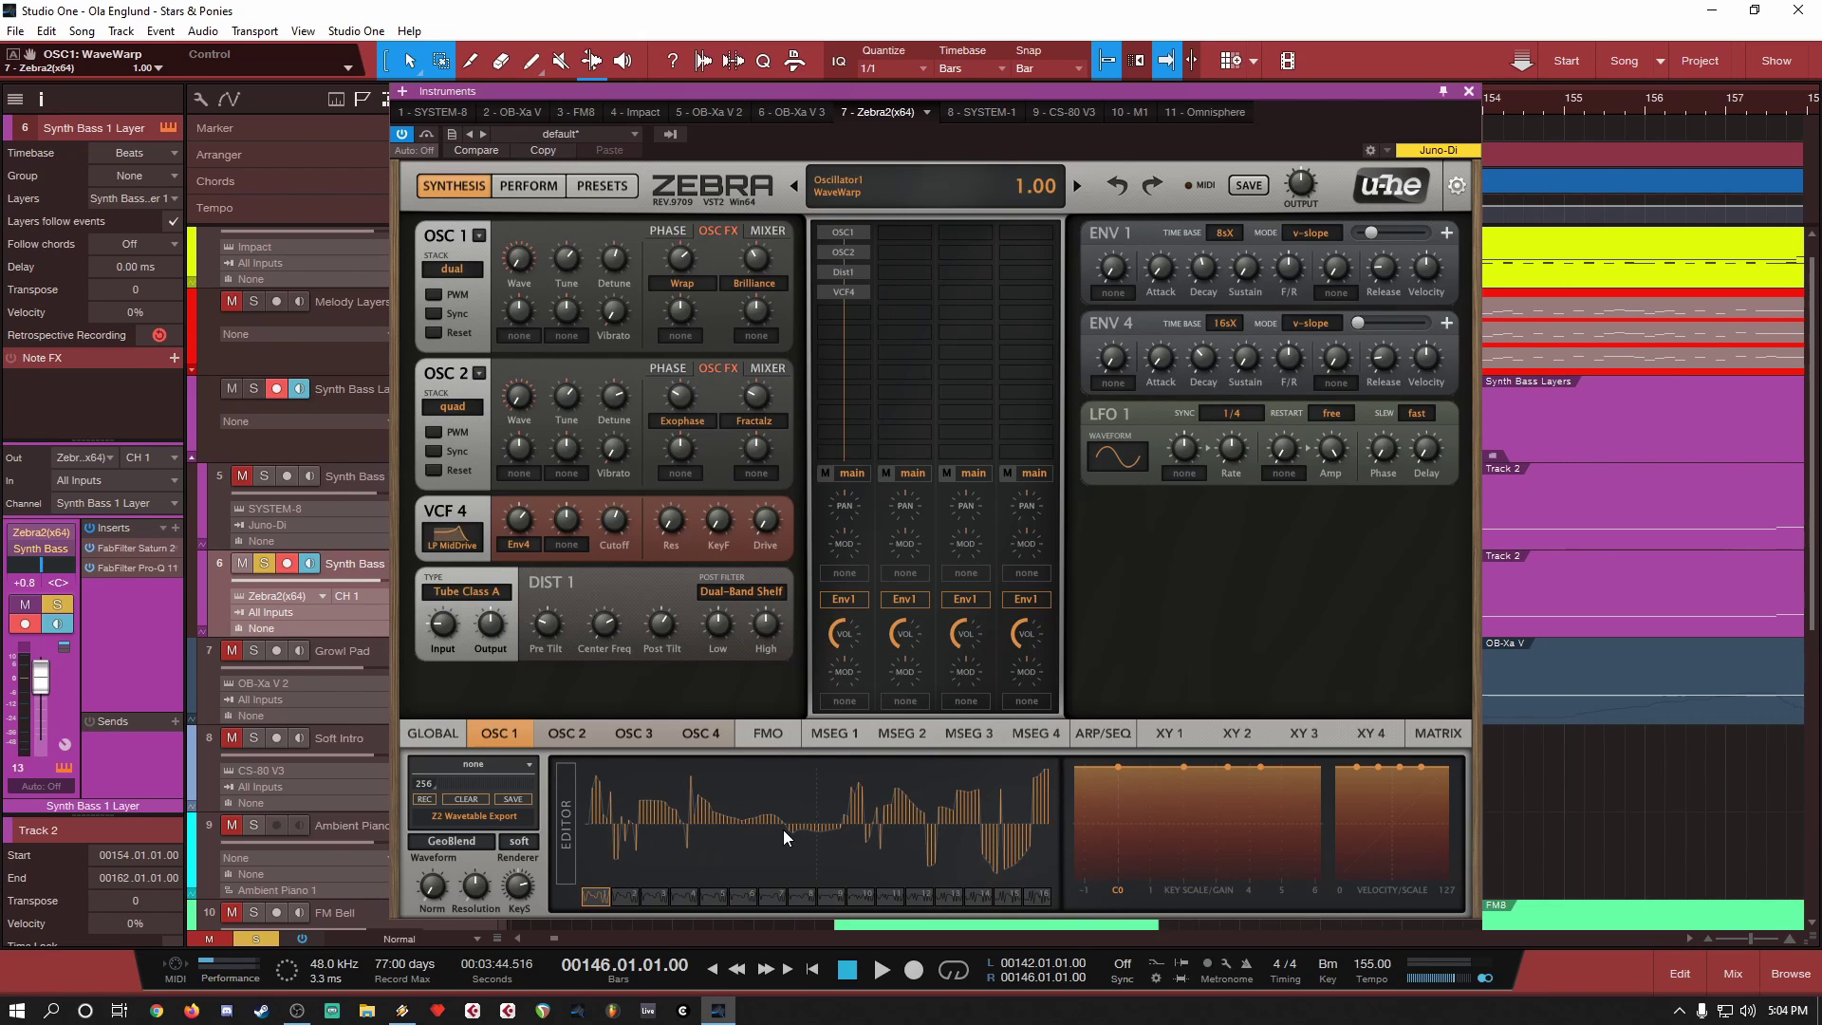
{"action": "left_click", "coordinate": [740, 896]}
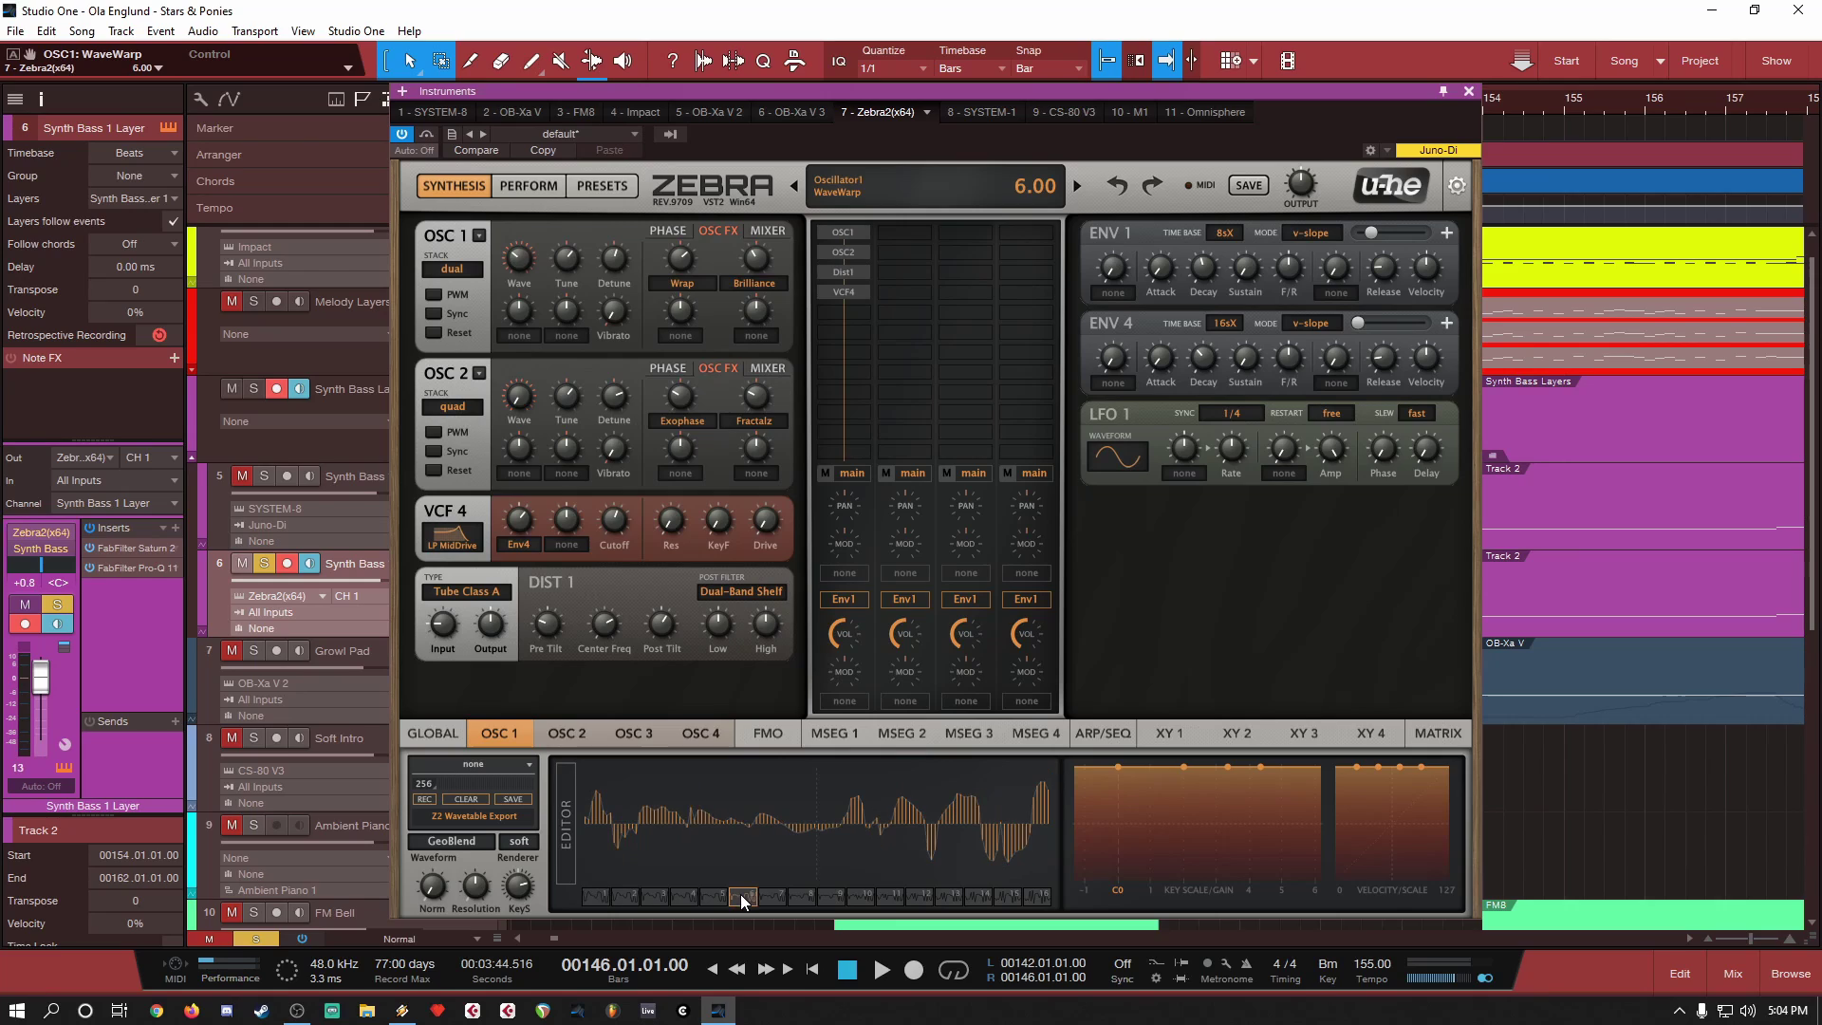
{"action": "left_click", "coordinate": [822, 897]}
{"action": "left_click", "coordinate": [802, 896]}
{"action": "left_click", "coordinate": [772, 896]}
{"action": "left_click", "coordinate": [744, 896]}
Step: Mute OSC 2 in Zebra2's module grid and play OSC 1 alone from bar 146
{"action": "left_click", "coordinate": [845, 253]}
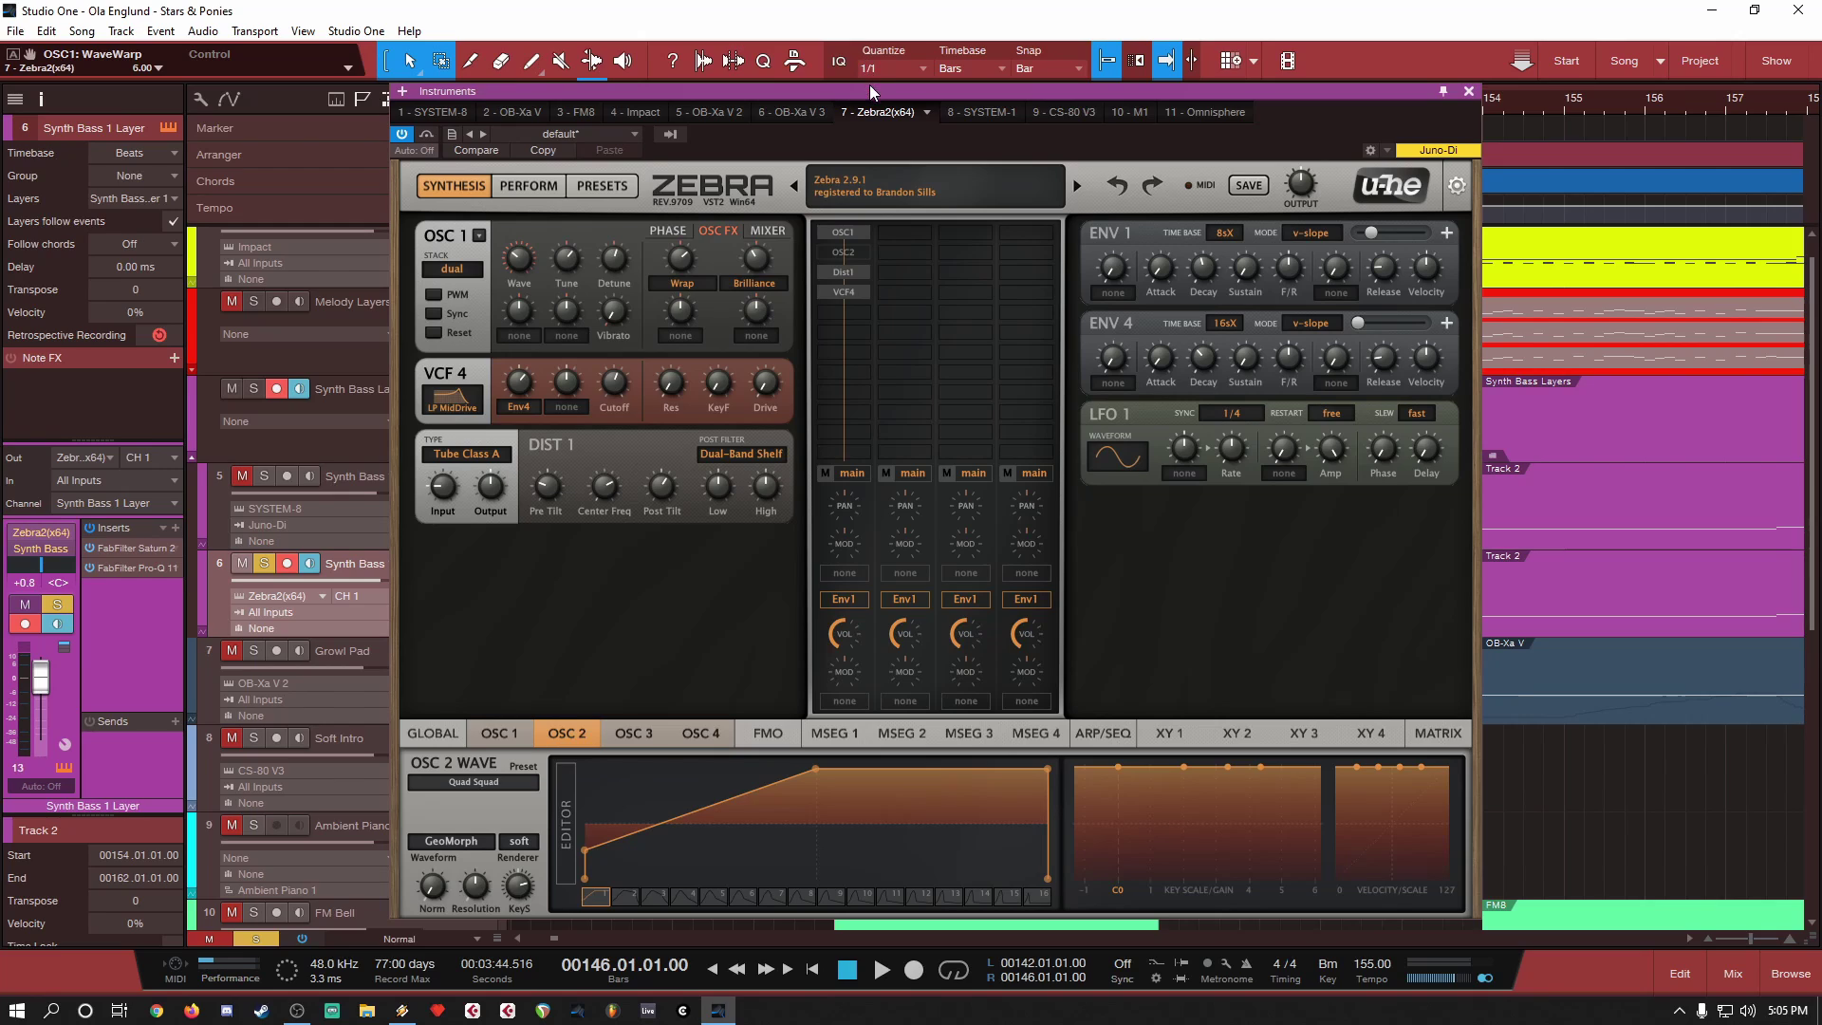
{"action": "key", "text": "space"}
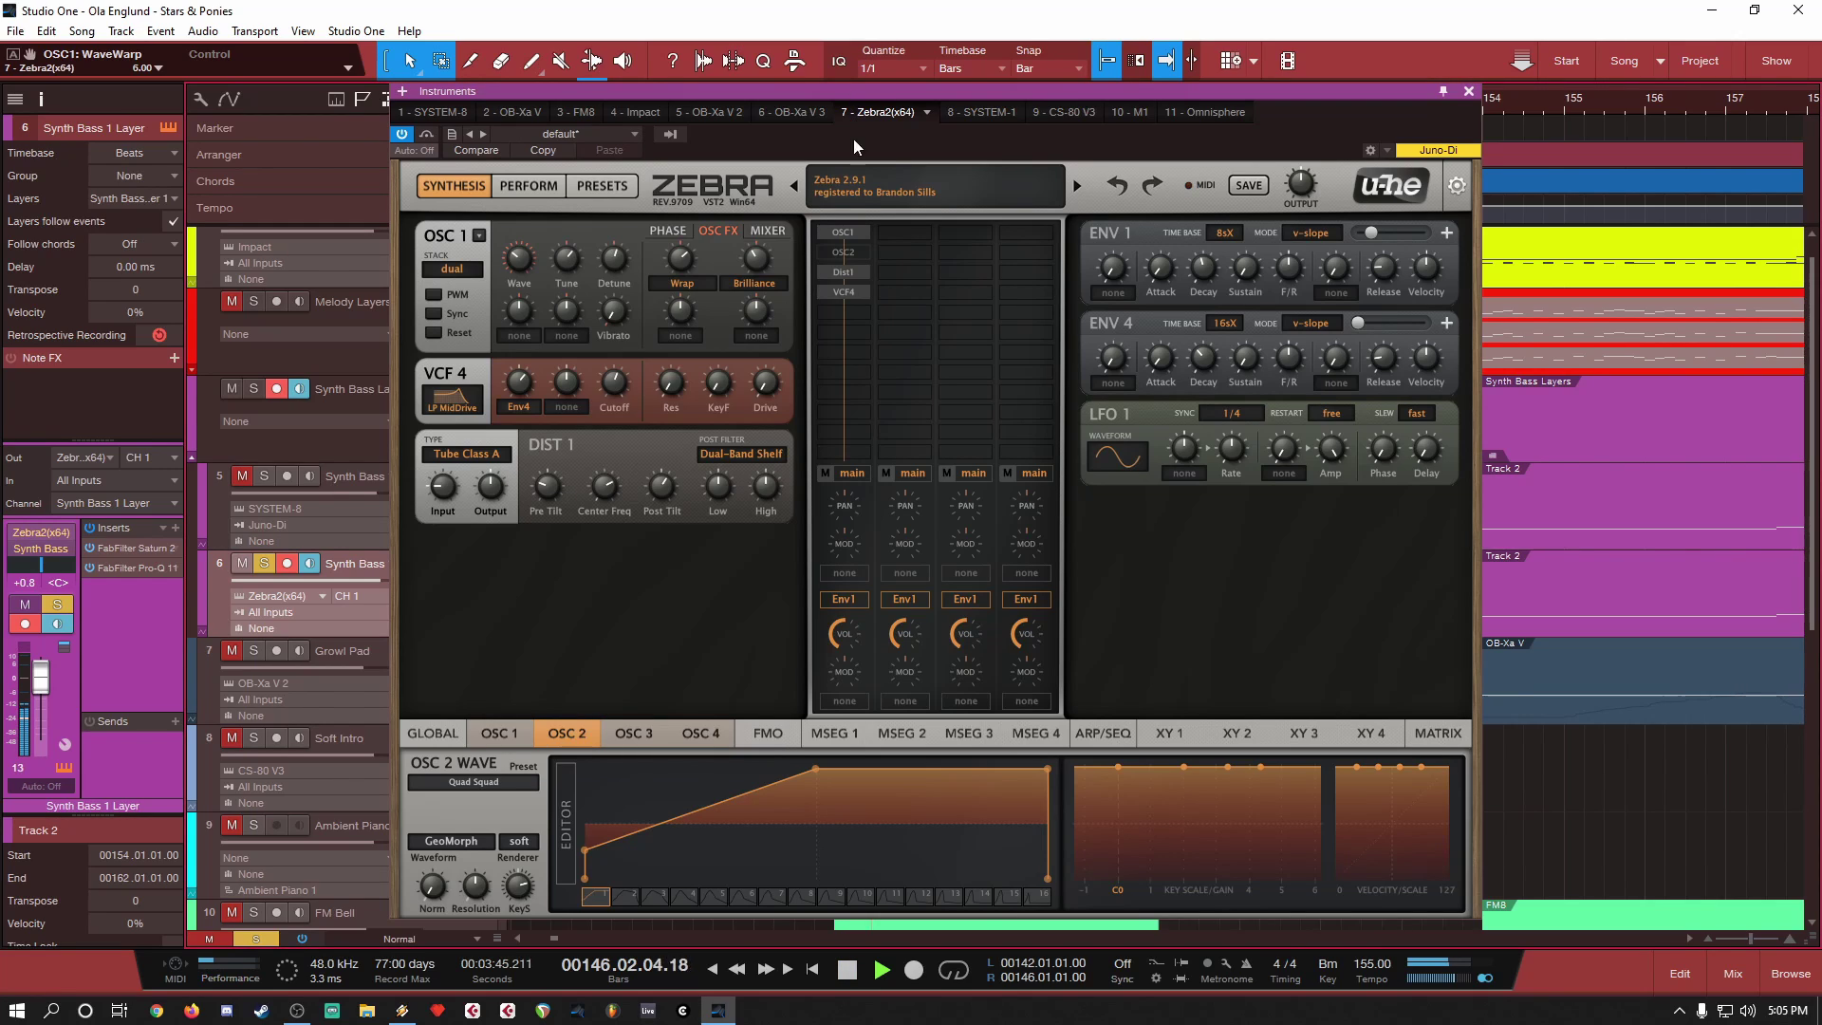
{"action": "key", "text": "space"}
Step: Unmute OSC 2 and mute OSC 1 in Zebra2's module grid, and play OSC 2 alone from bar 146
{"action": "left_click", "coordinate": [864, 251]}
{"action": "double_click", "coordinate": [862, 233]}
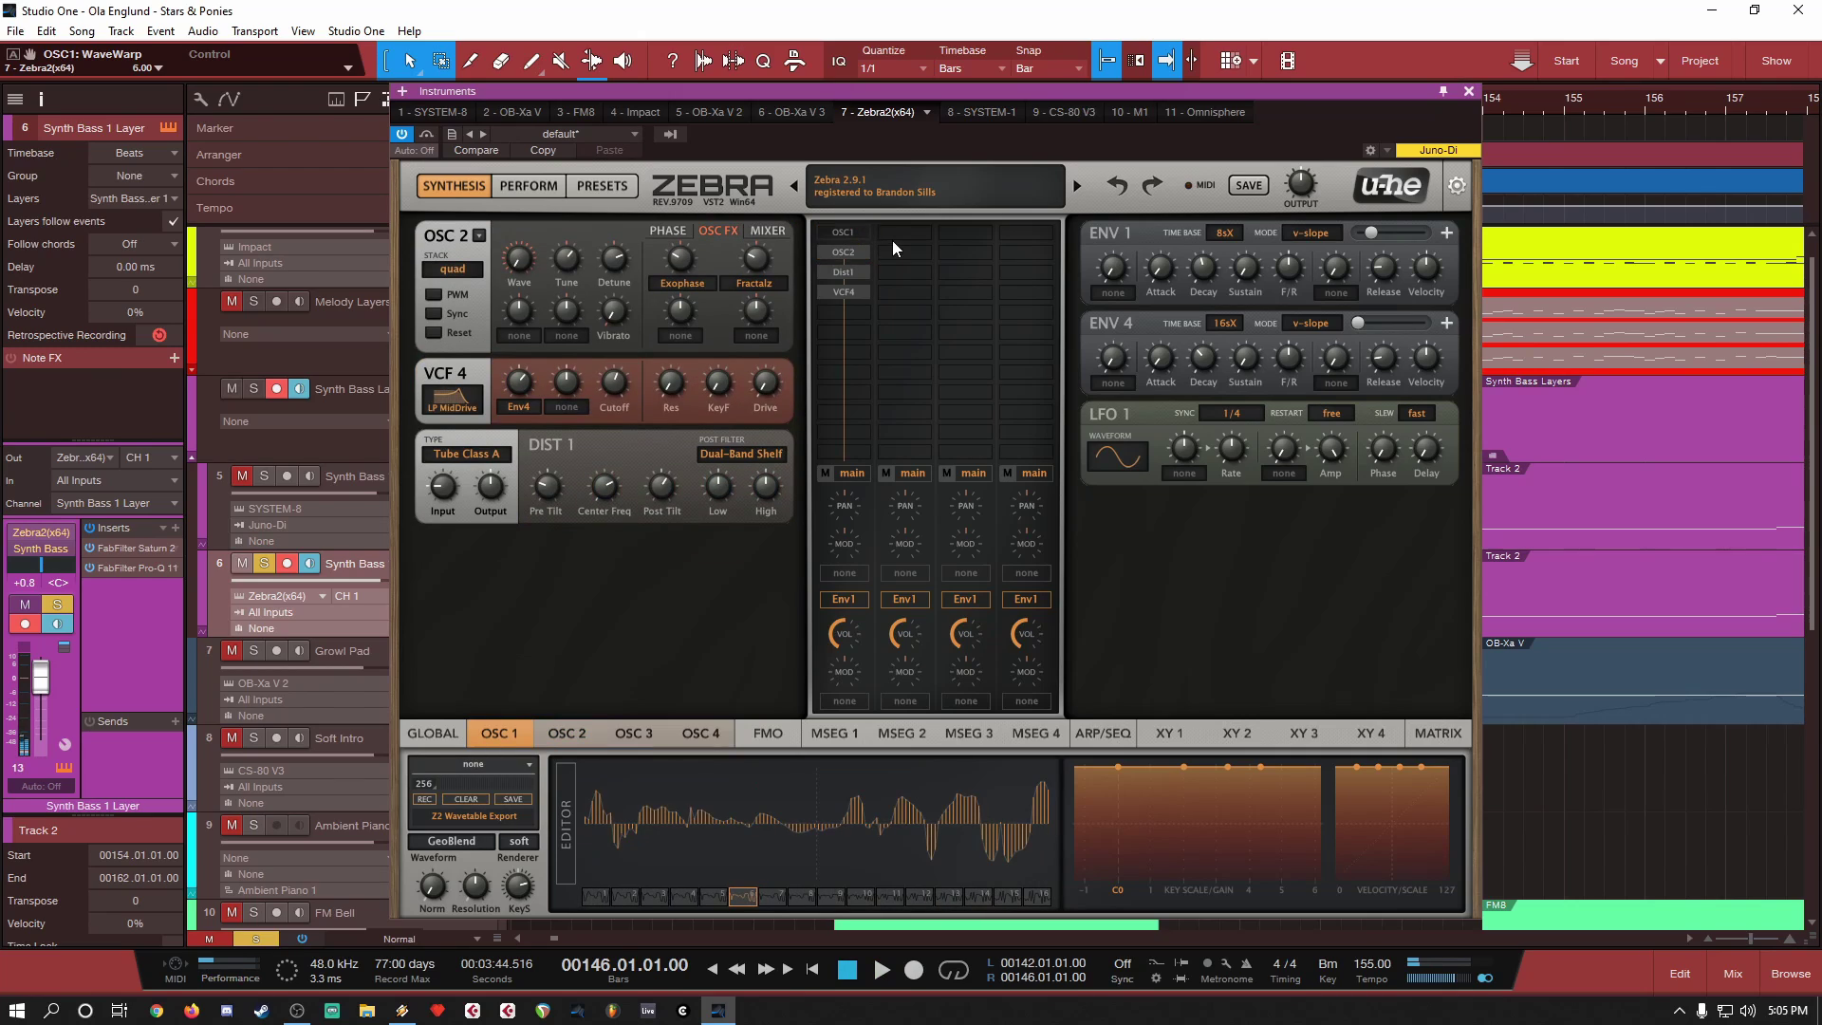
{"action": "left_click", "coordinate": [868, 11]}
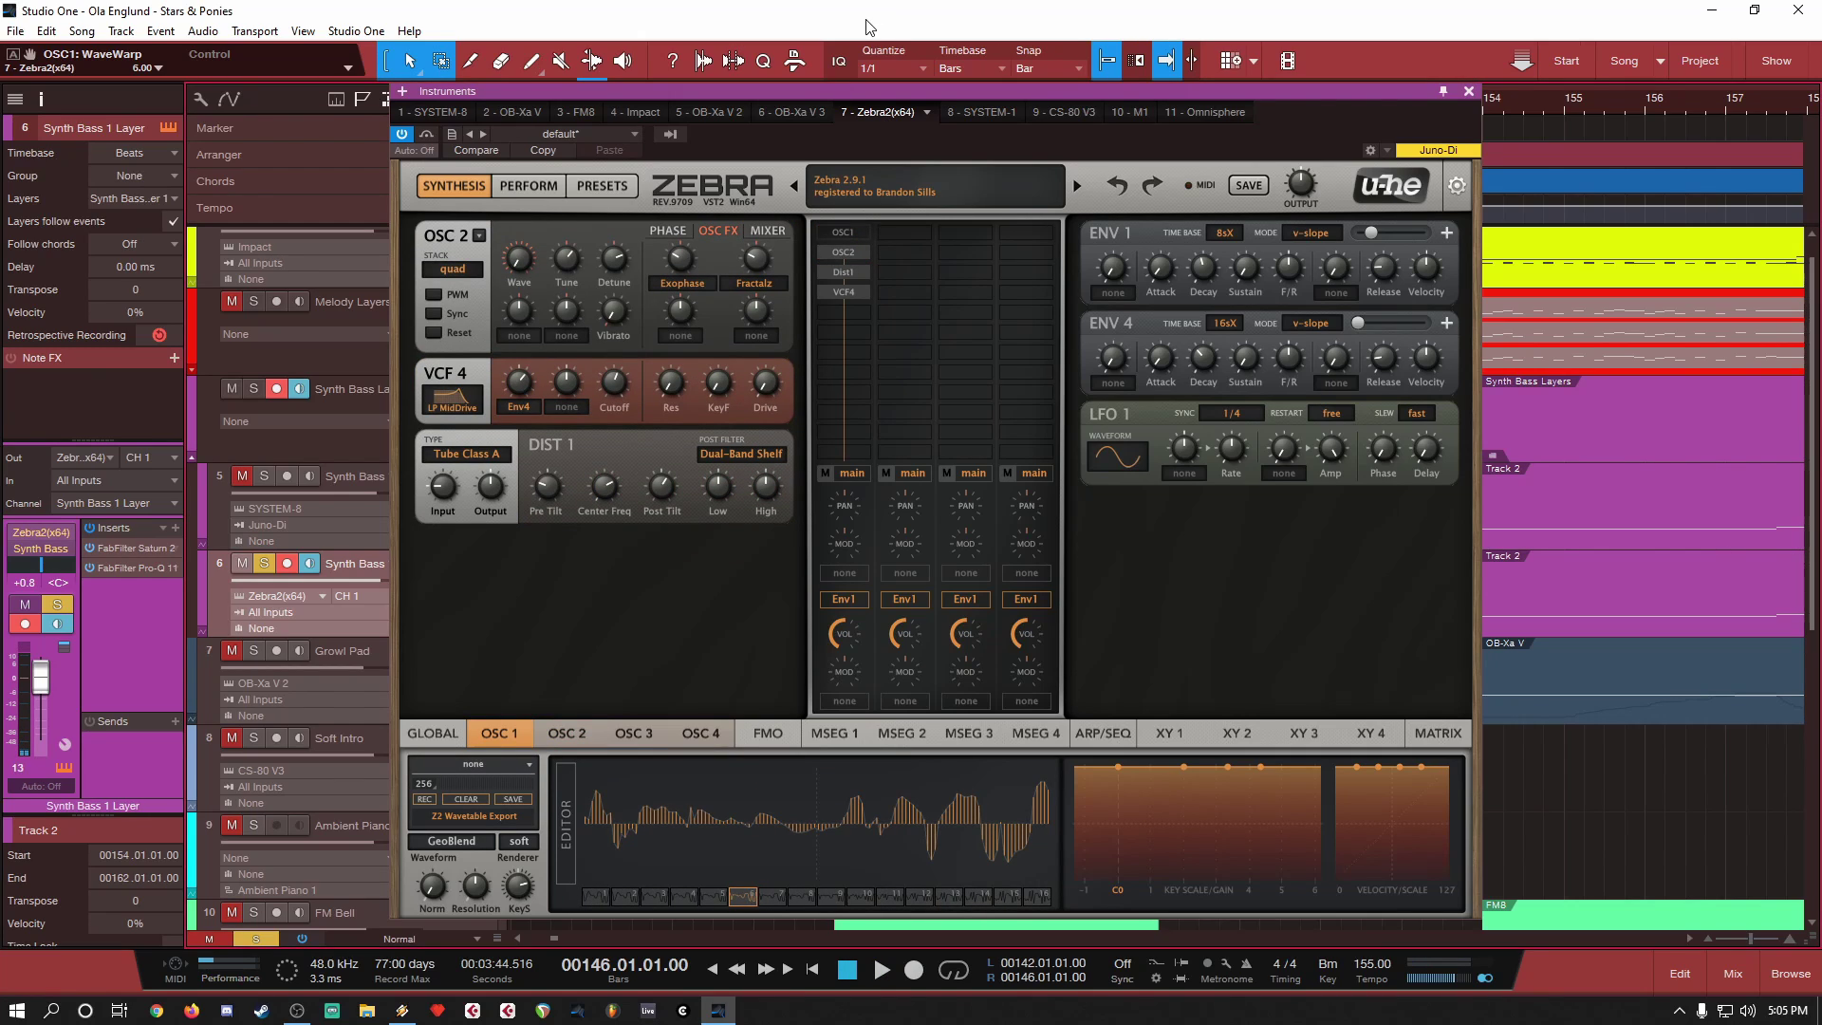
{"action": "key", "text": "space"}
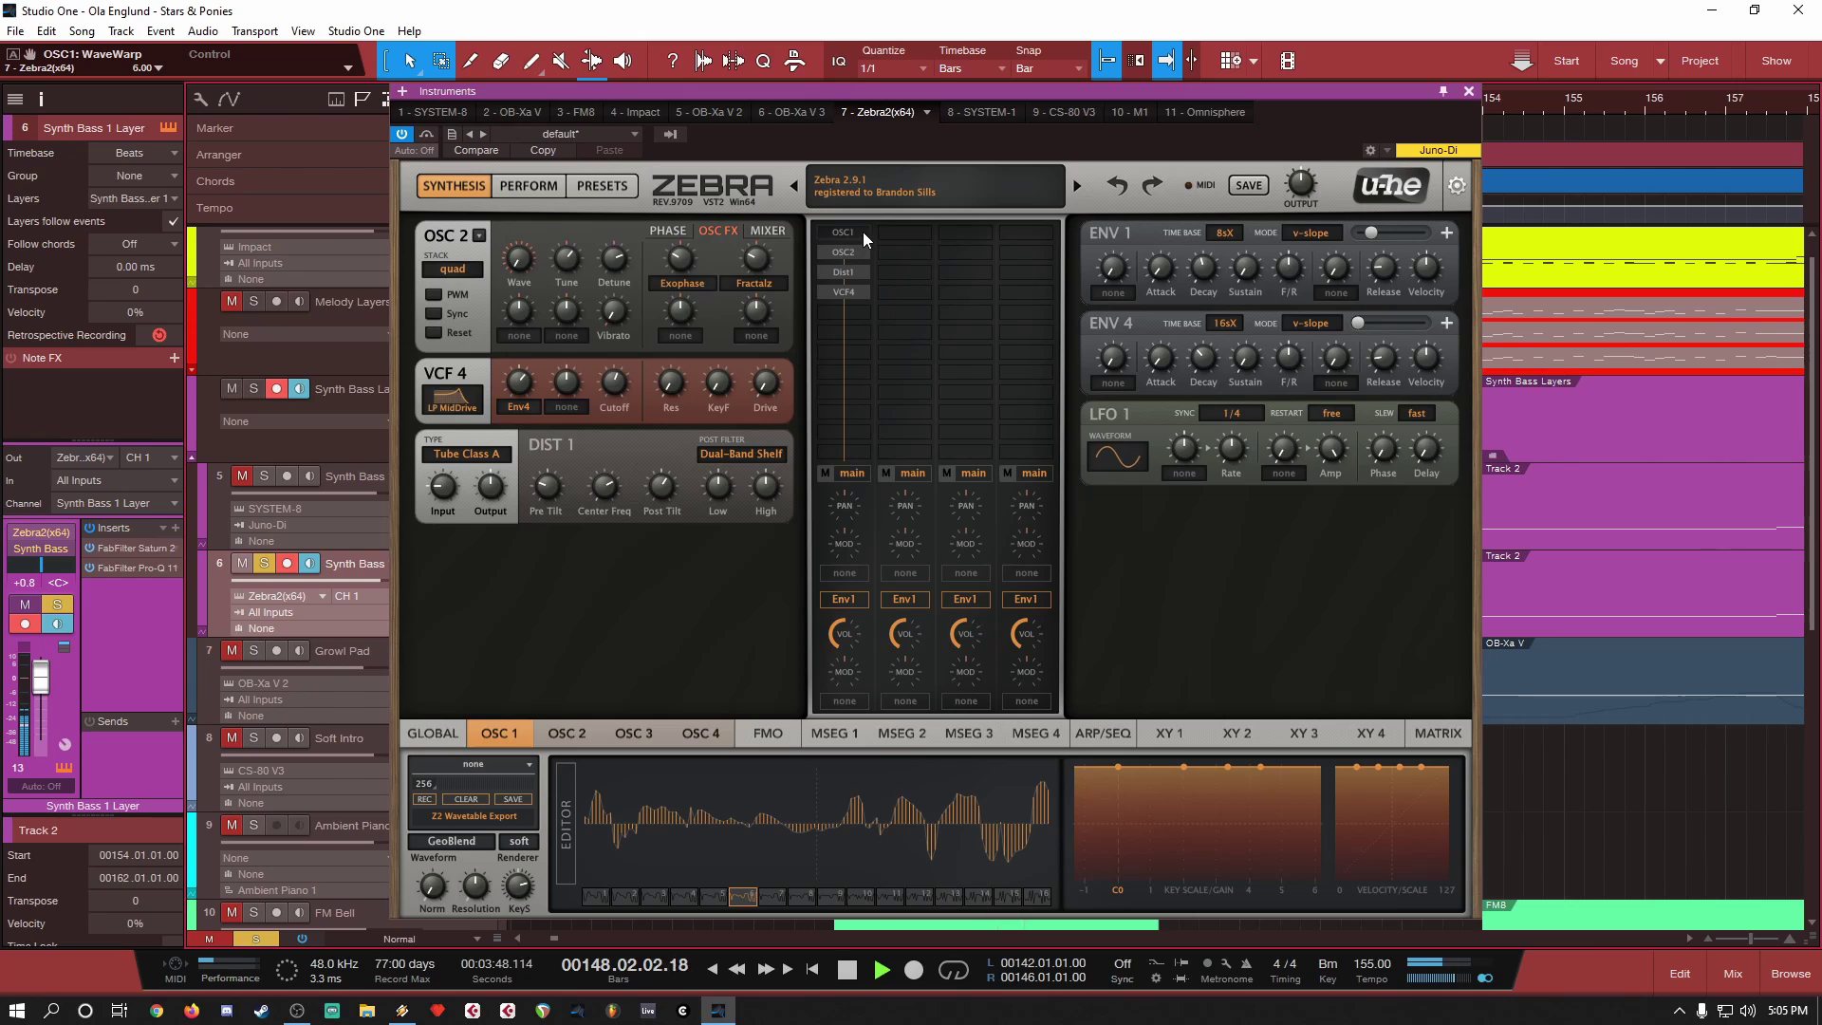
{"action": "key", "text": "space"}
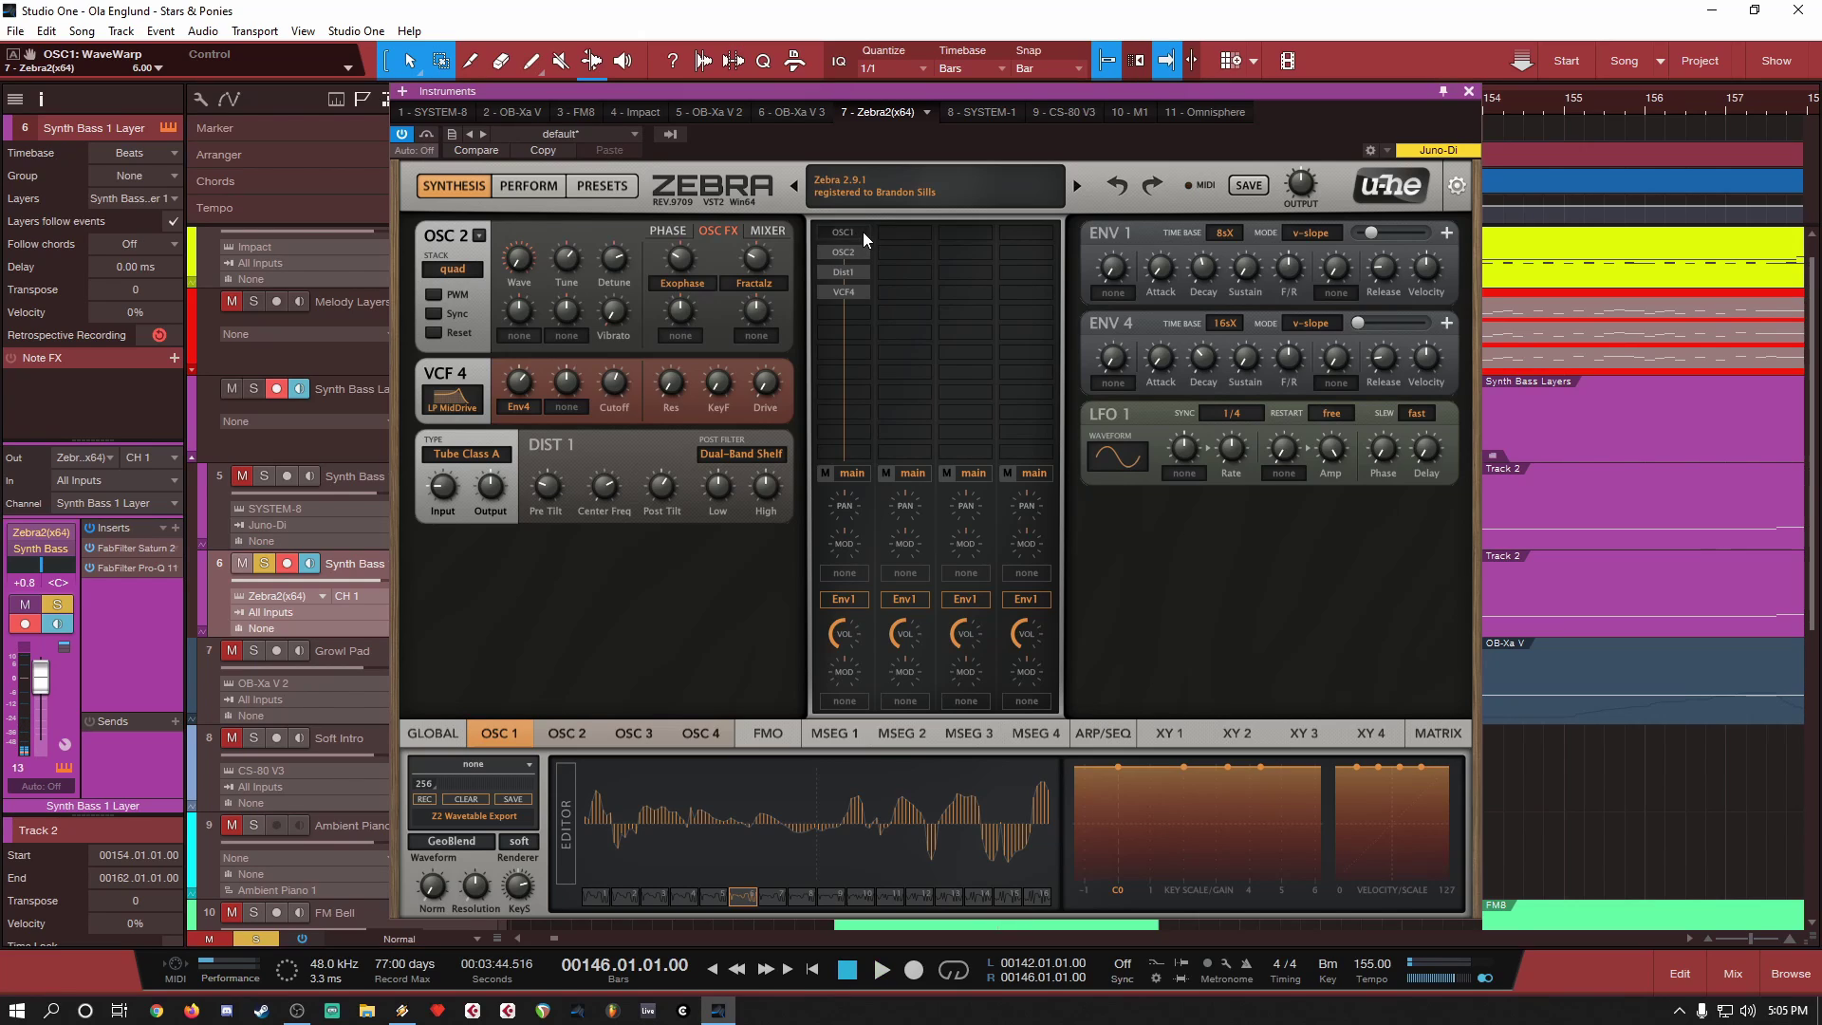
Step: Unmute OSC 1 in Zebra2's module grid and play both oscillators together from bar 146
{"action": "left_click", "coordinate": [863, 232]}
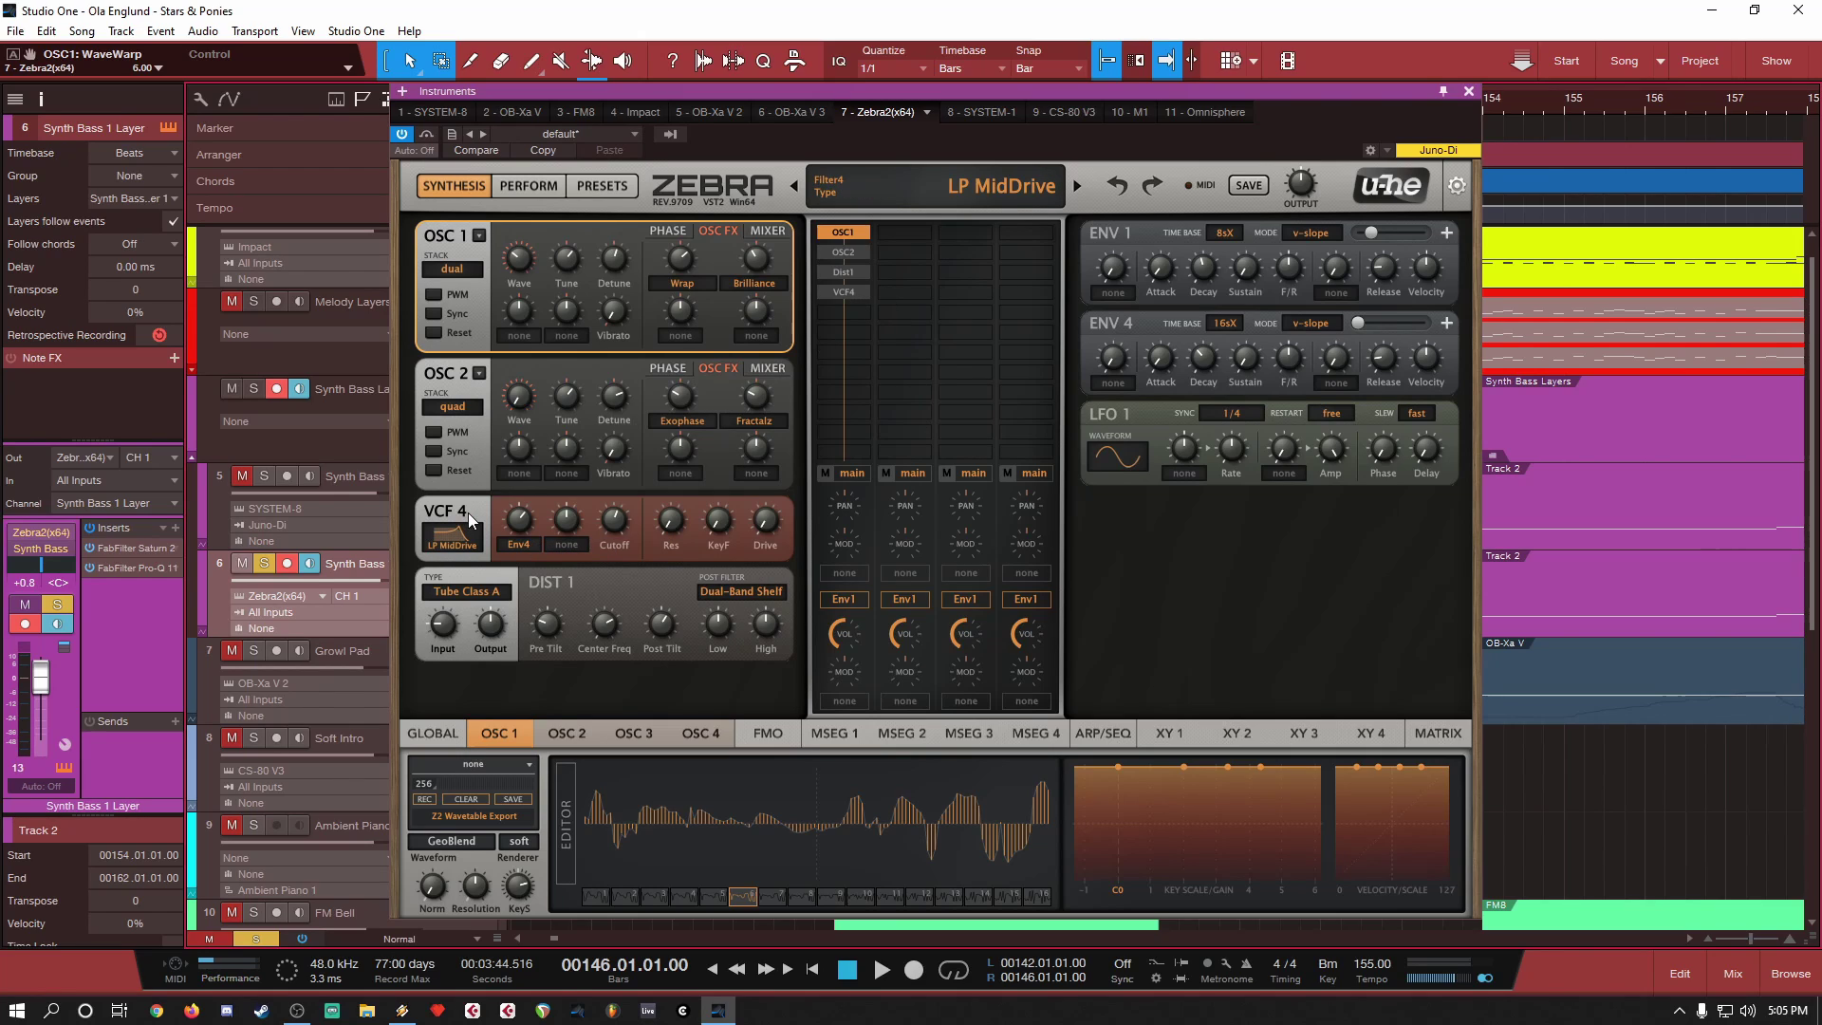
{"action": "left_click", "coordinate": [911, 294]}
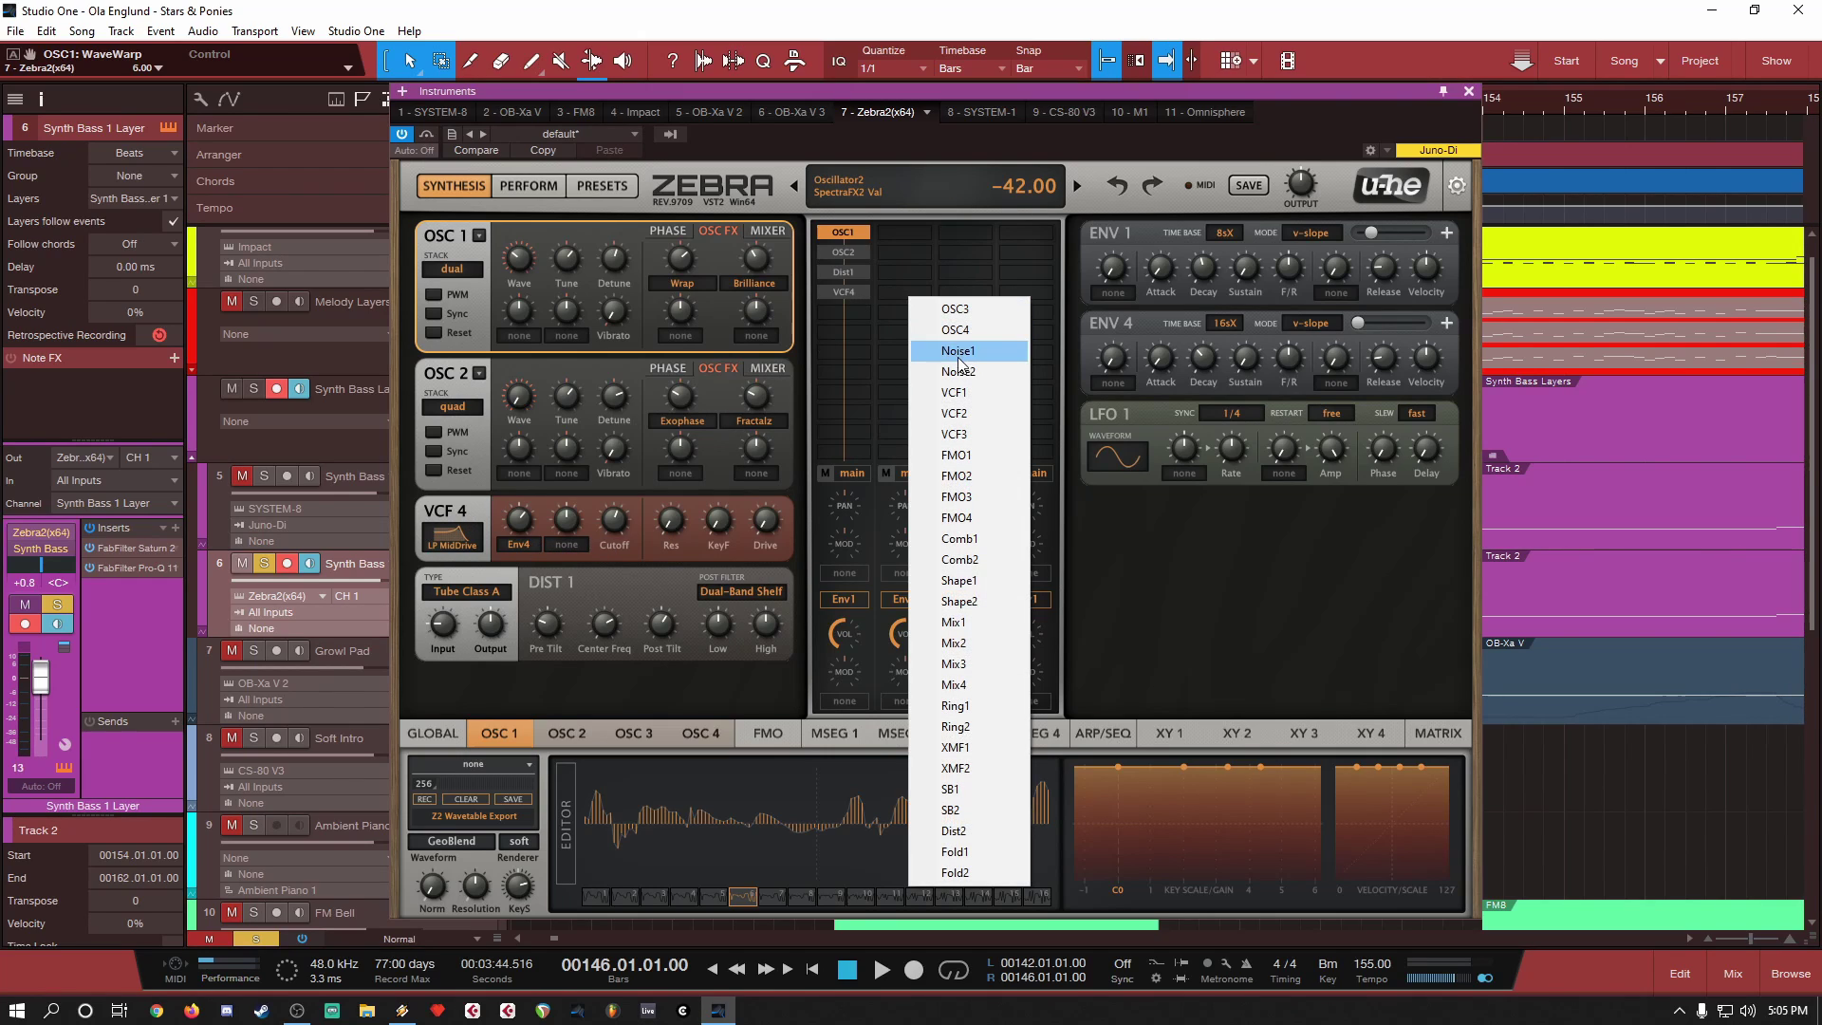
{"action": "left_click", "coordinate": [921, 93]}
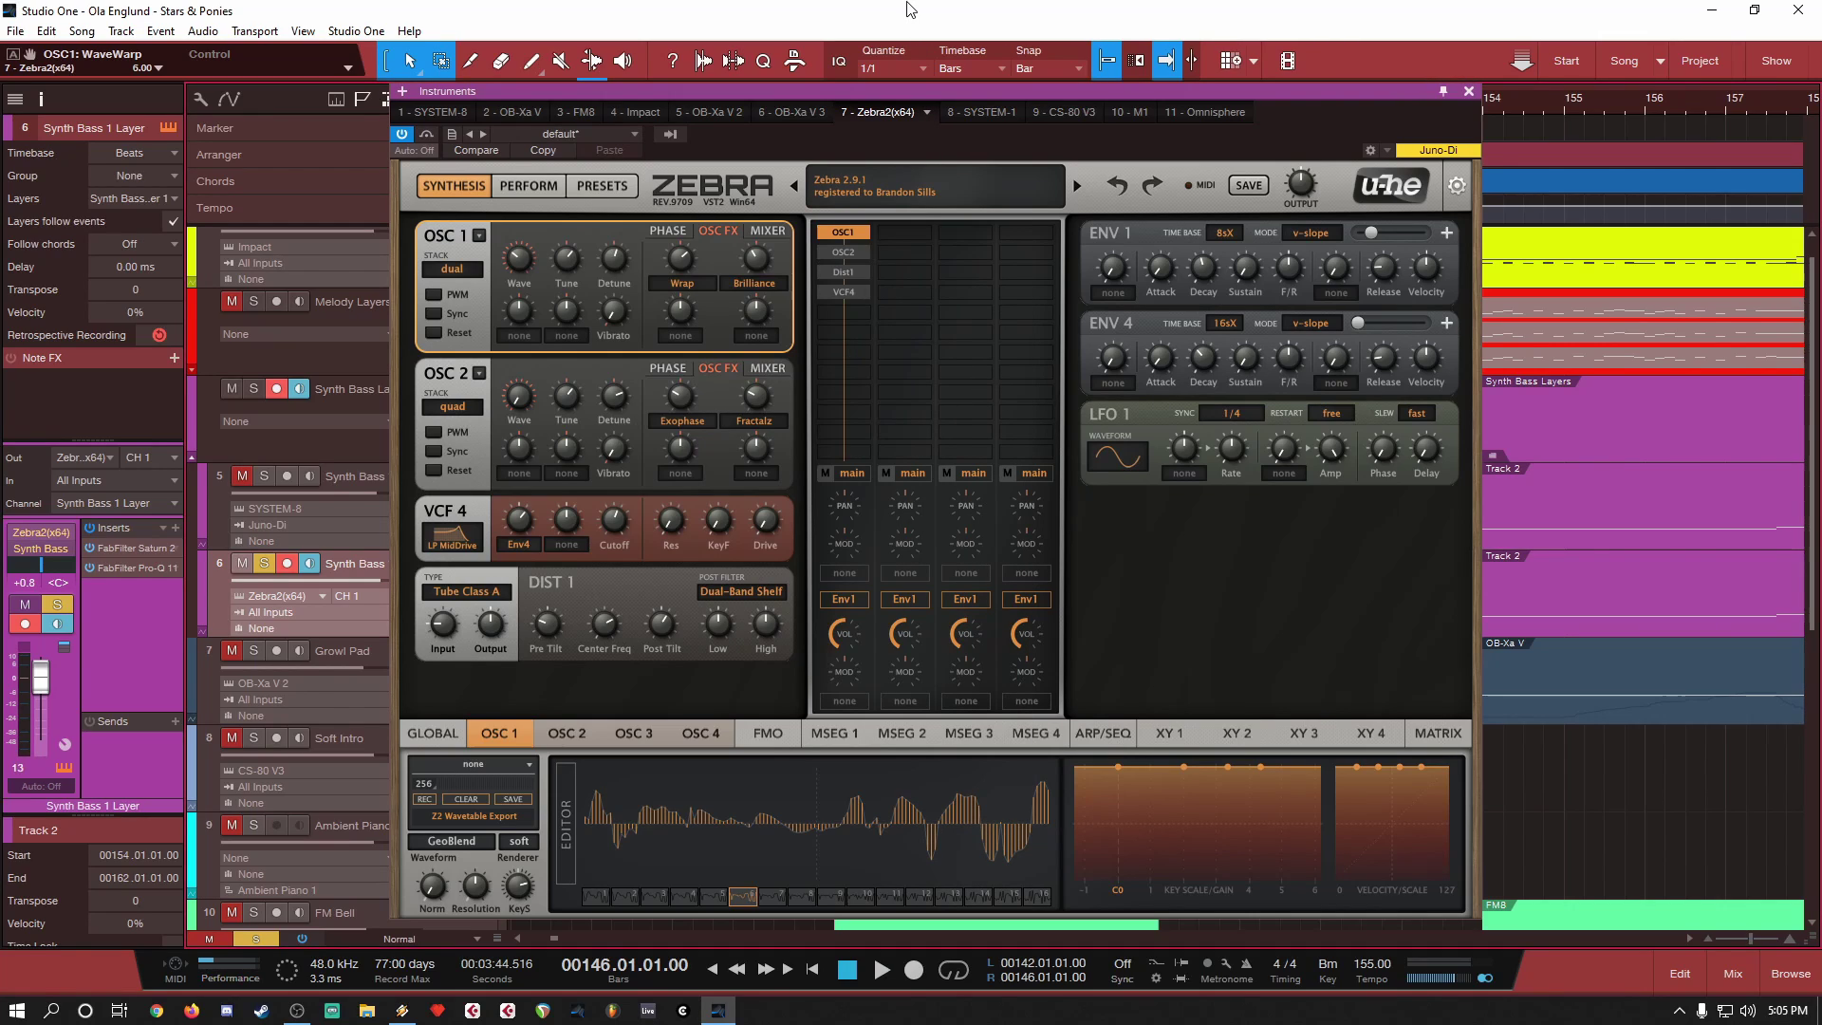
{"action": "key", "text": "space"}
{"action": "key", "text": "space"}
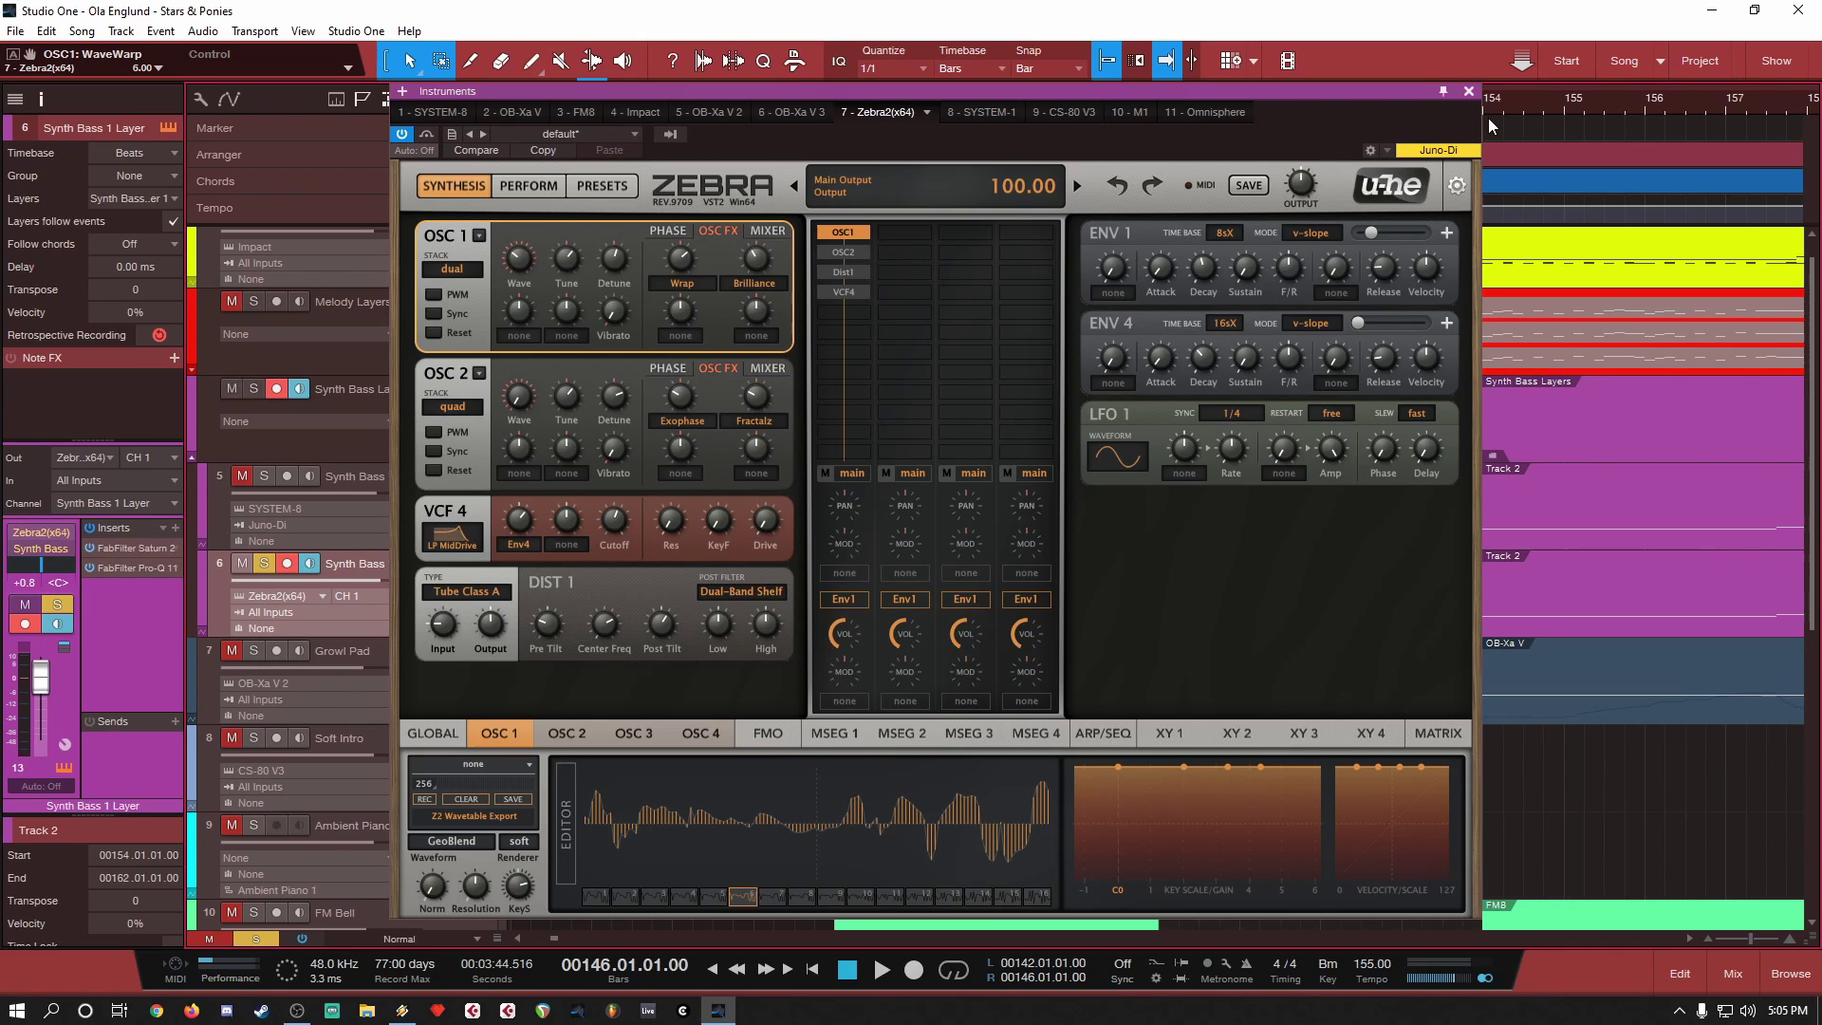
Step: Close the Zebra2 editor, unsolo the Synth Bass 1 Layer track and collapse the Synth Bass Layers folder
{"action": "left_click", "coordinate": [1468, 91]}
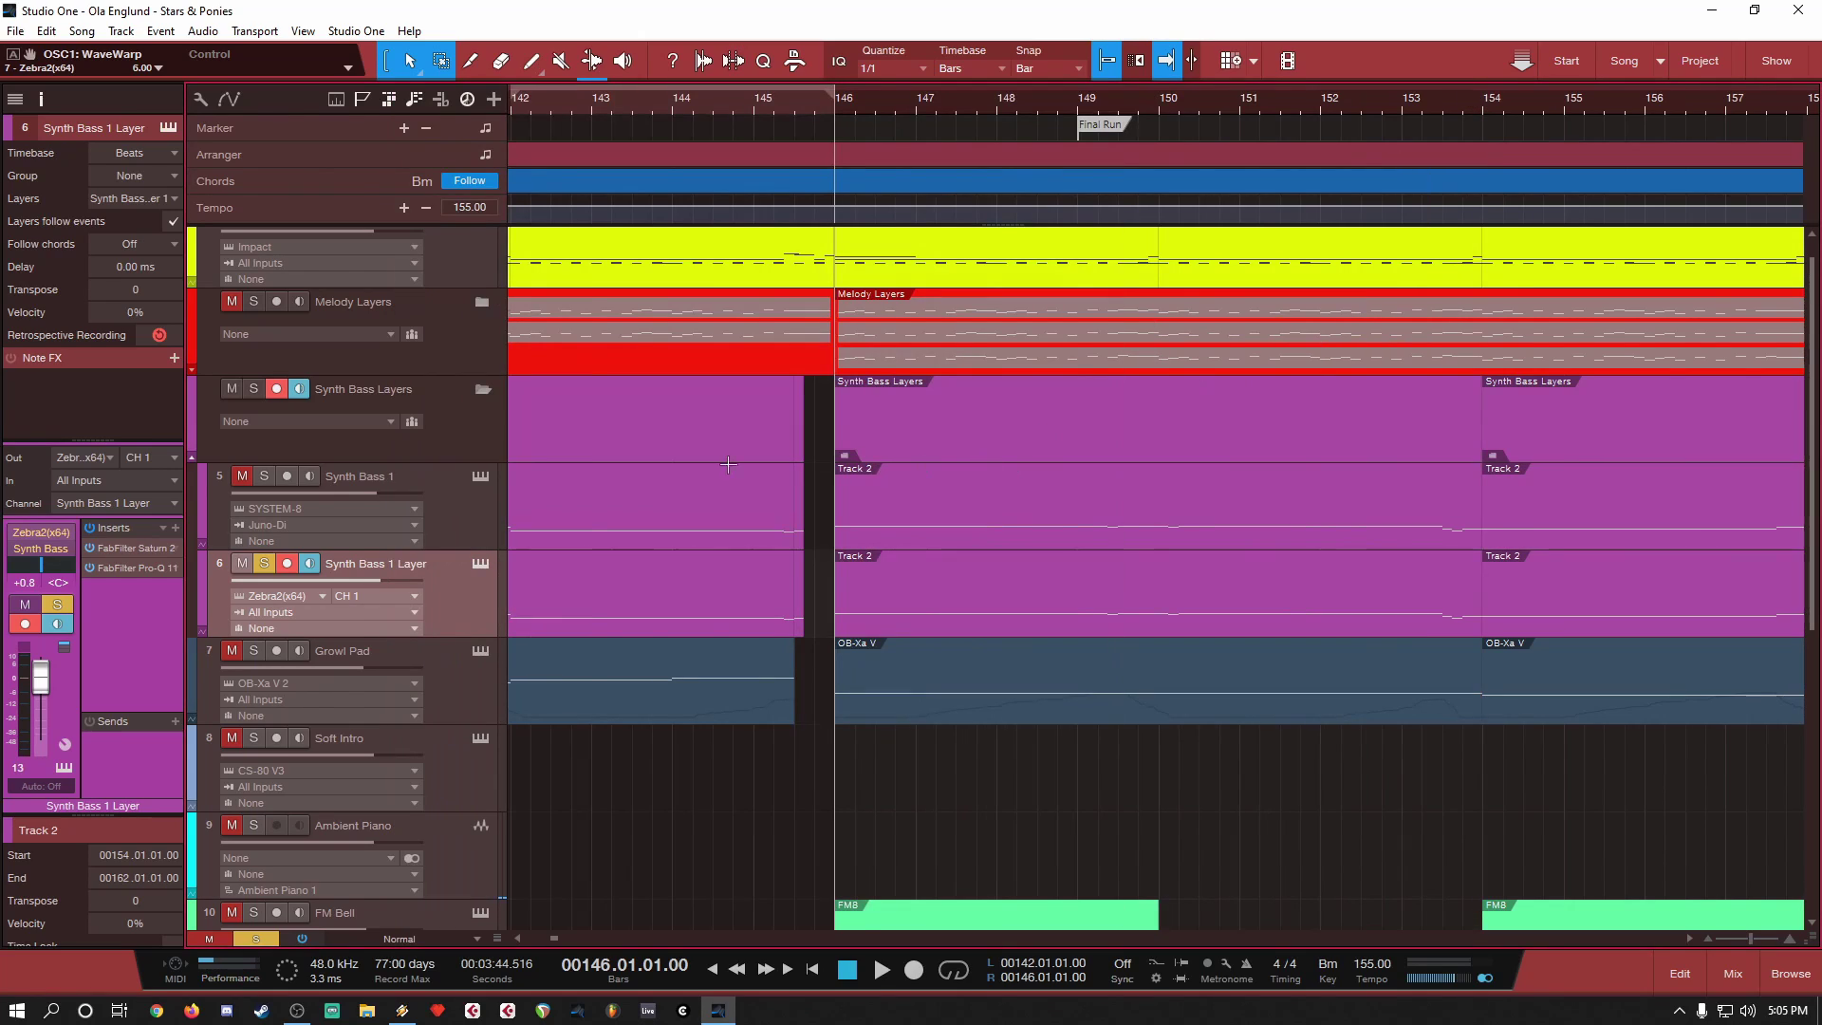
{"action": "left_click", "coordinate": [265, 564]}
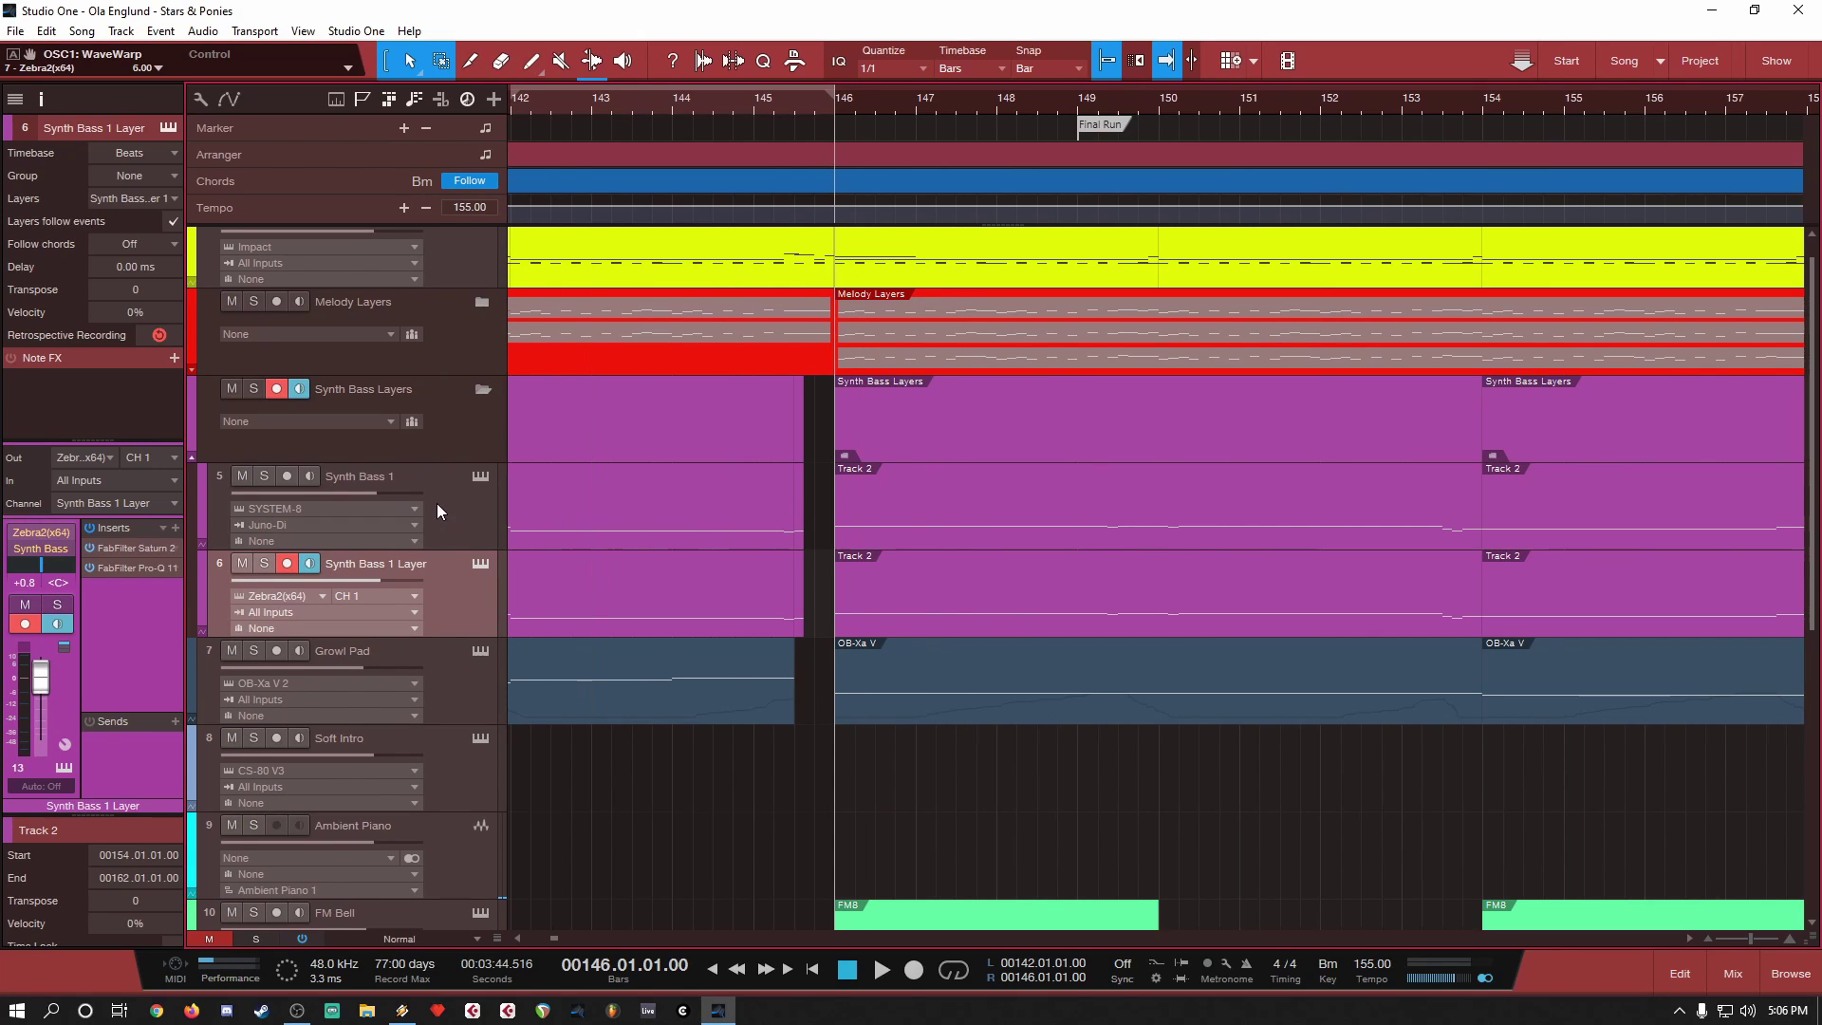
{"action": "left_click", "coordinate": [192, 455]}
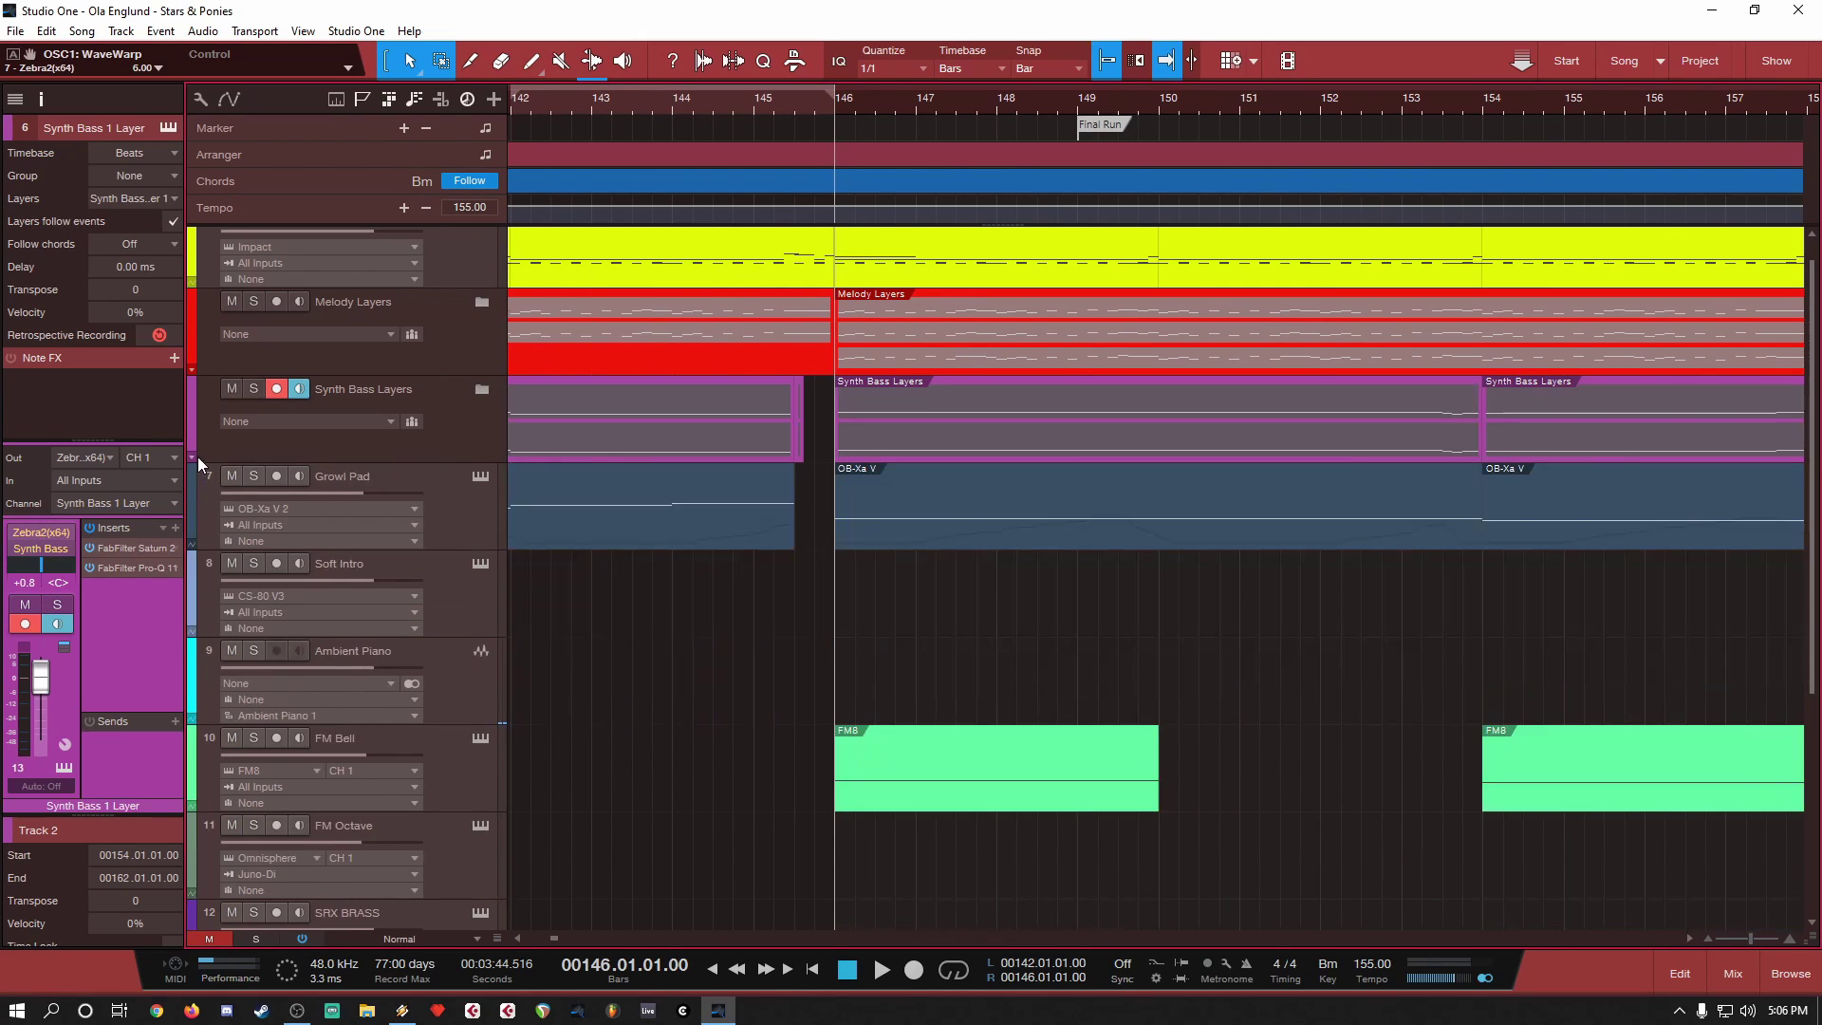
Step: Shrink the track heights to Small and solo the Soft Intro, Ambient Piano and FM Bell tracks
{"action": "key", "text": "w"}
{"action": "key", "text": "w"}
{"action": "key", "text": "w"}
{"action": "key", "text": "w"}
{"action": "key", "text": "w"}
{"action": "key", "text": "w"}
{"action": "key", "text": "w"}
{"action": "key", "text": "w"}
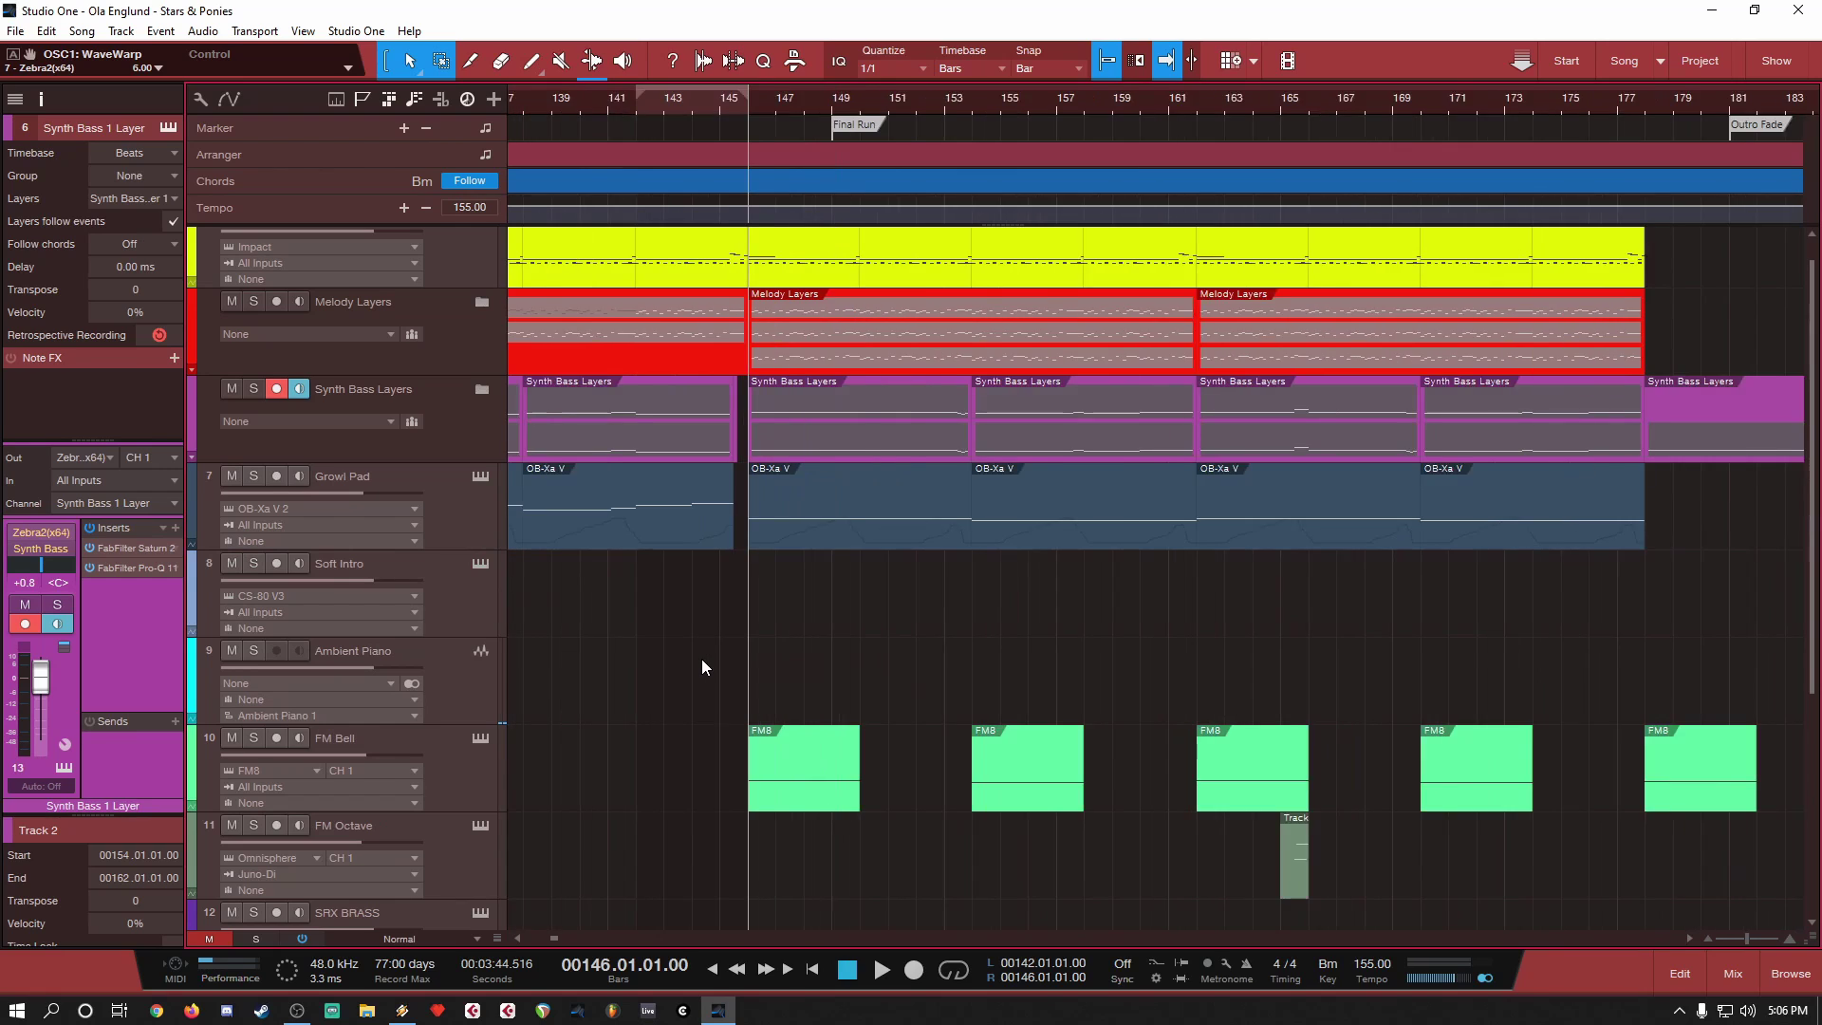
{"action": "key", "text": "w"}
{"action": "key", "text": "w"}
{"action": "key", "text": "w"}
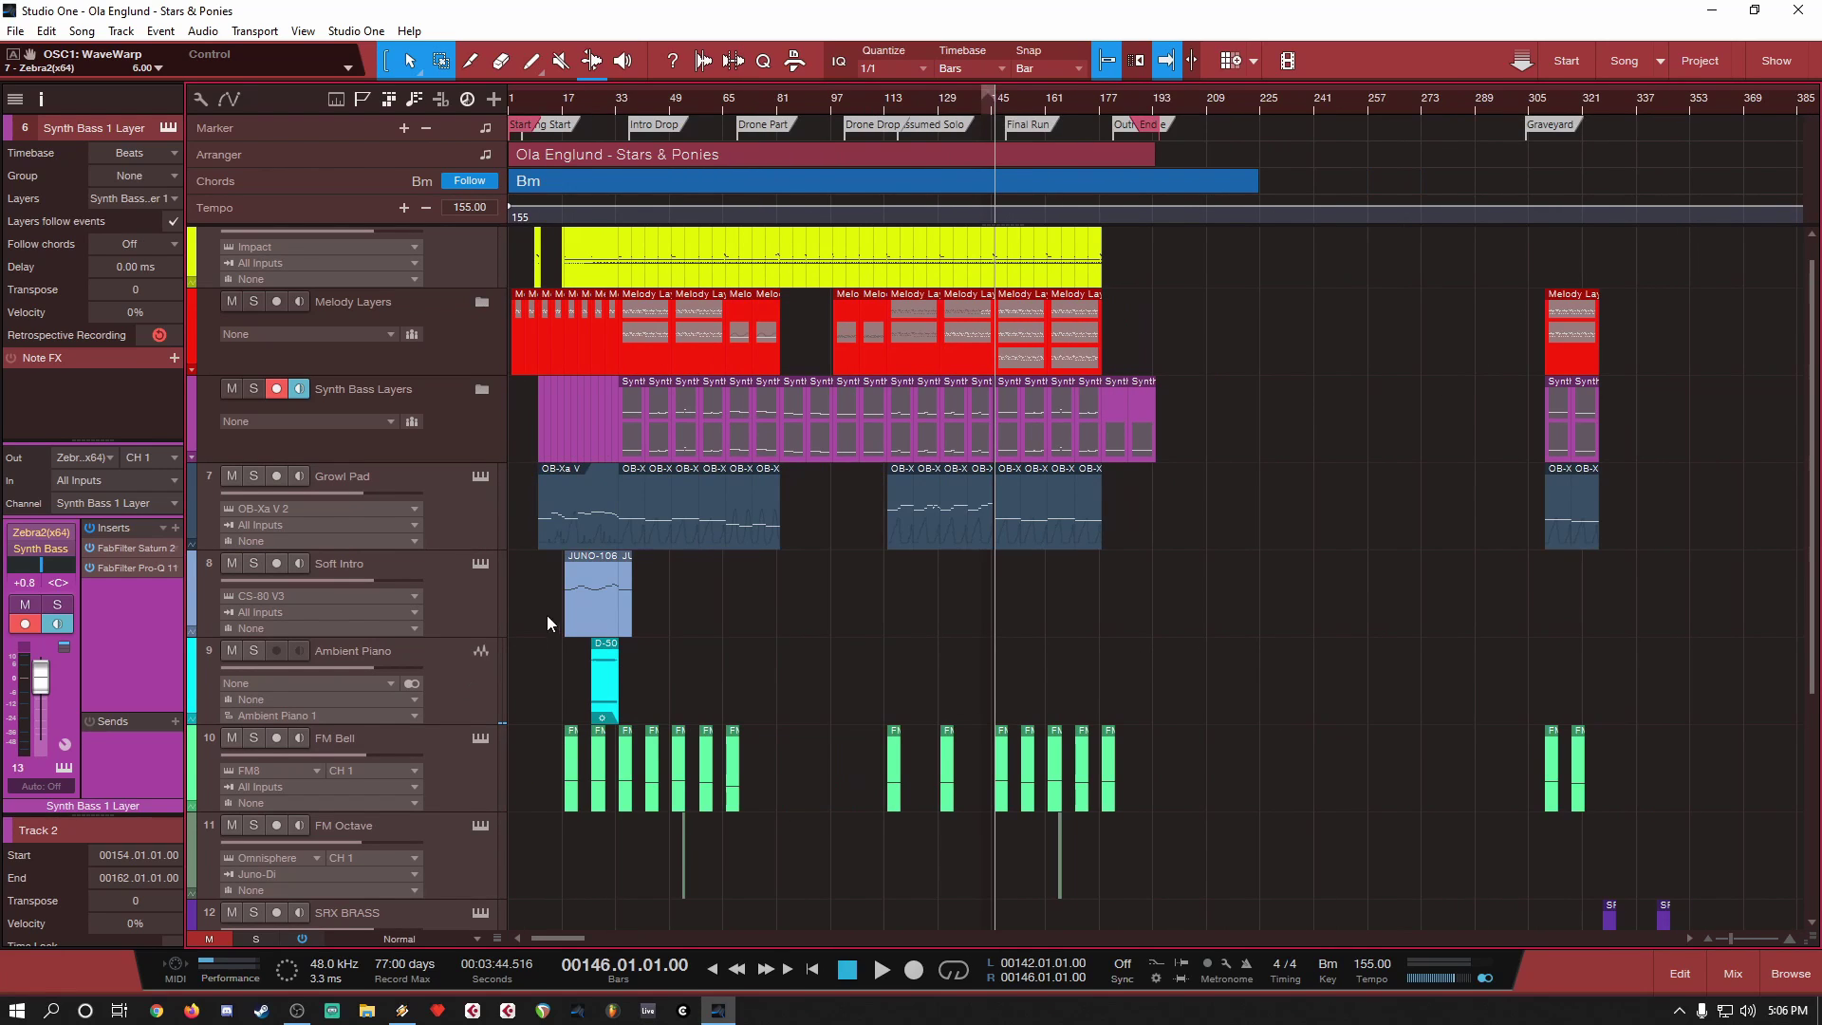
{"action": "key", "text": "shift+w"}
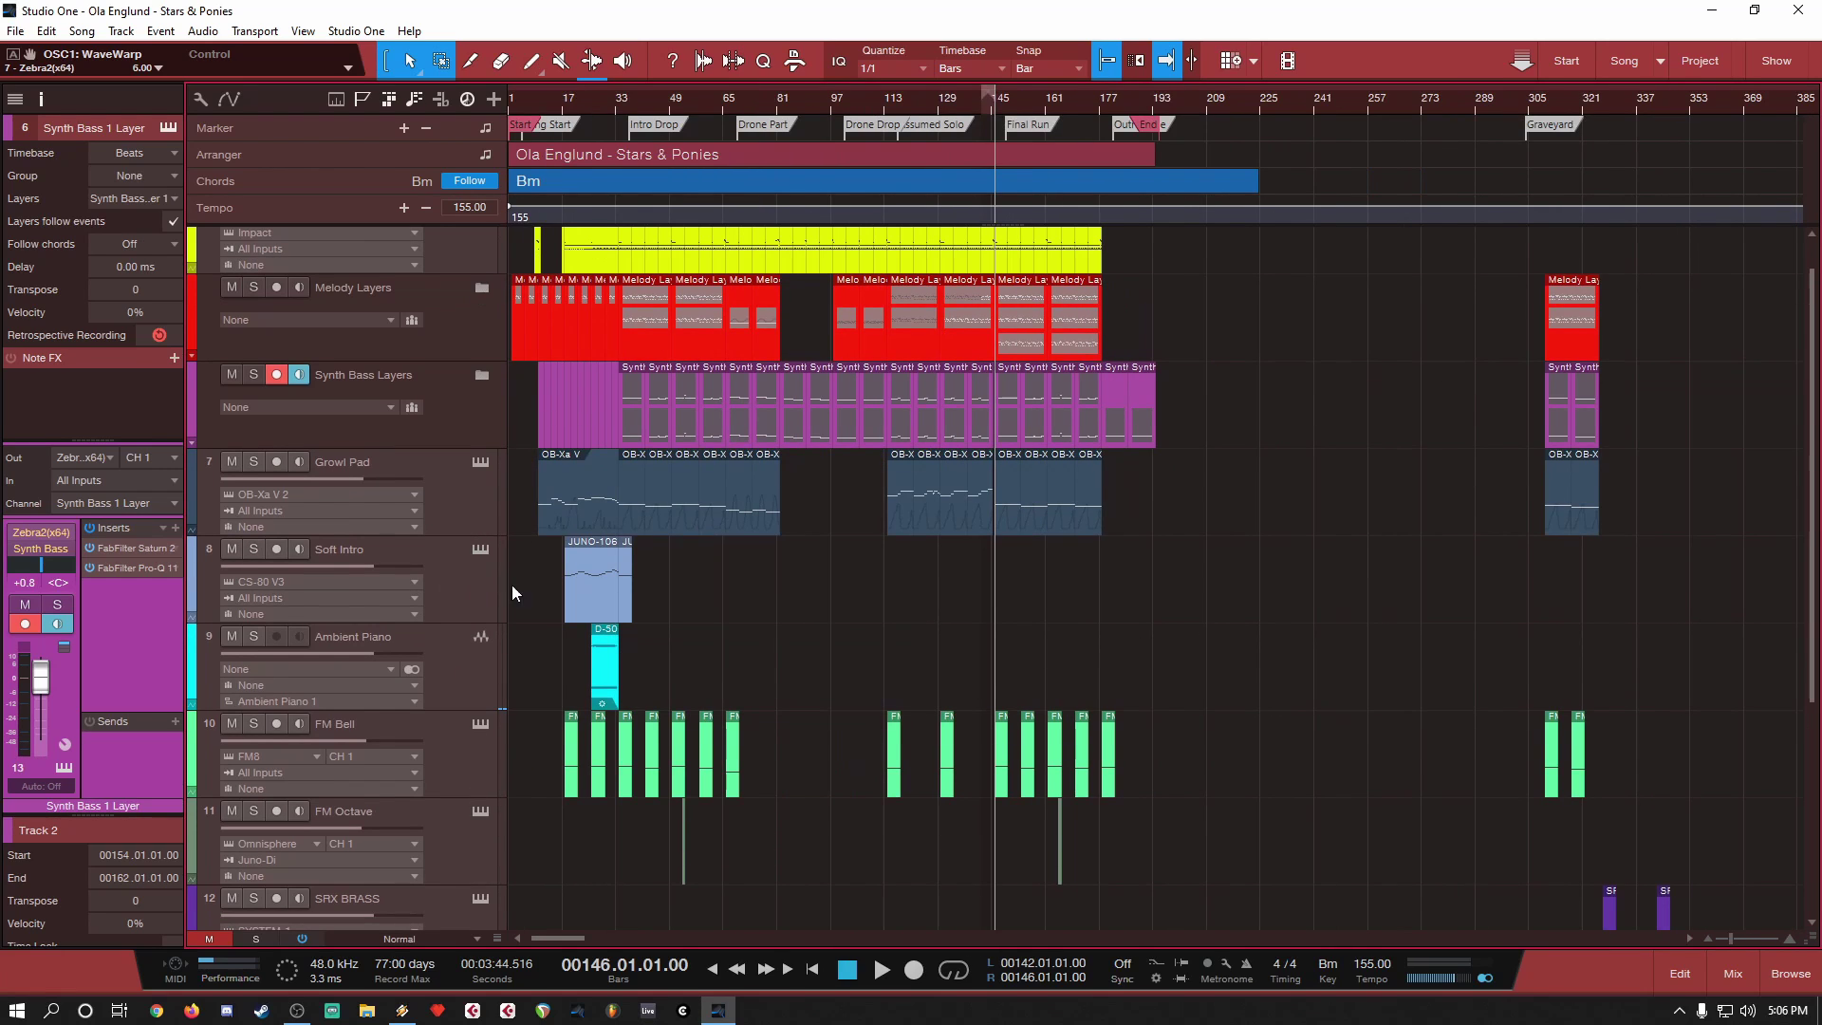
{"action": "left_click", "coordinate": [459, 452]}
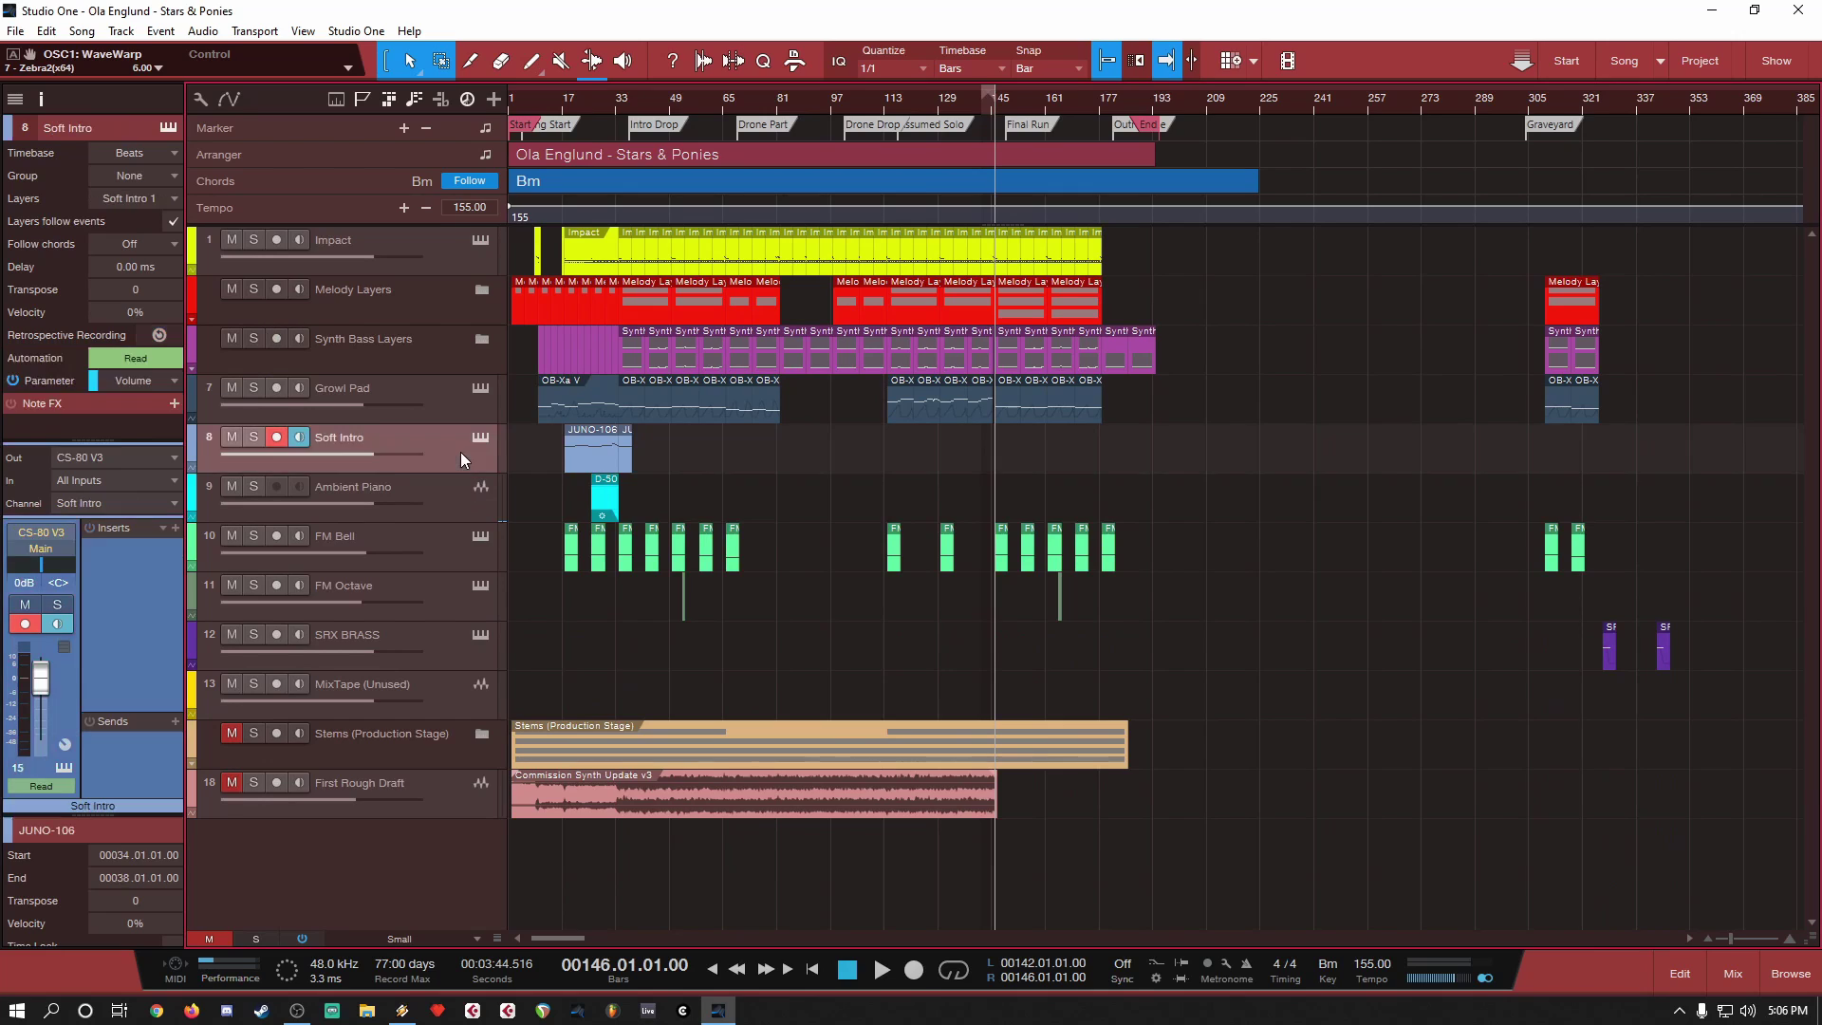
{"action": "left_click", "coordinate": [442, 495]}
{"action": "left_click", "coordinate": [440, 543]}
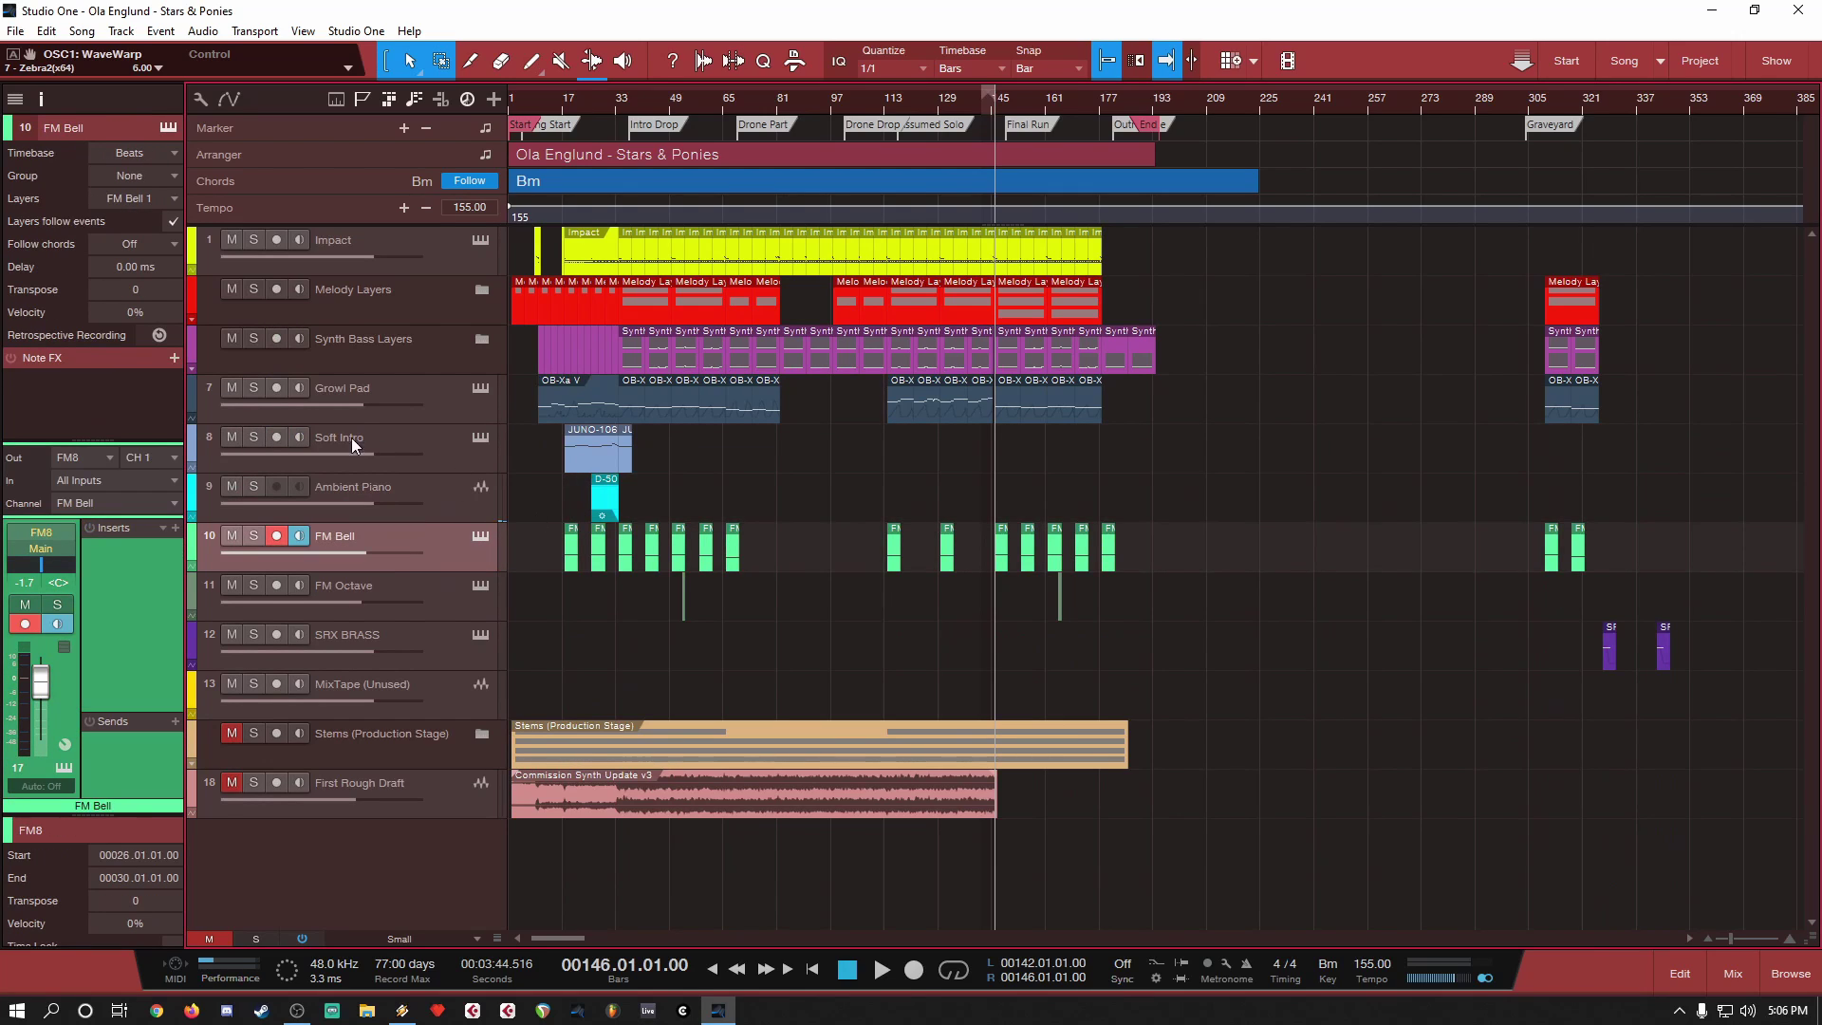
{"action": "left_click", "coordinate": [255, 436]}
{"action": "left_click", "coordinate": [256, 486]}
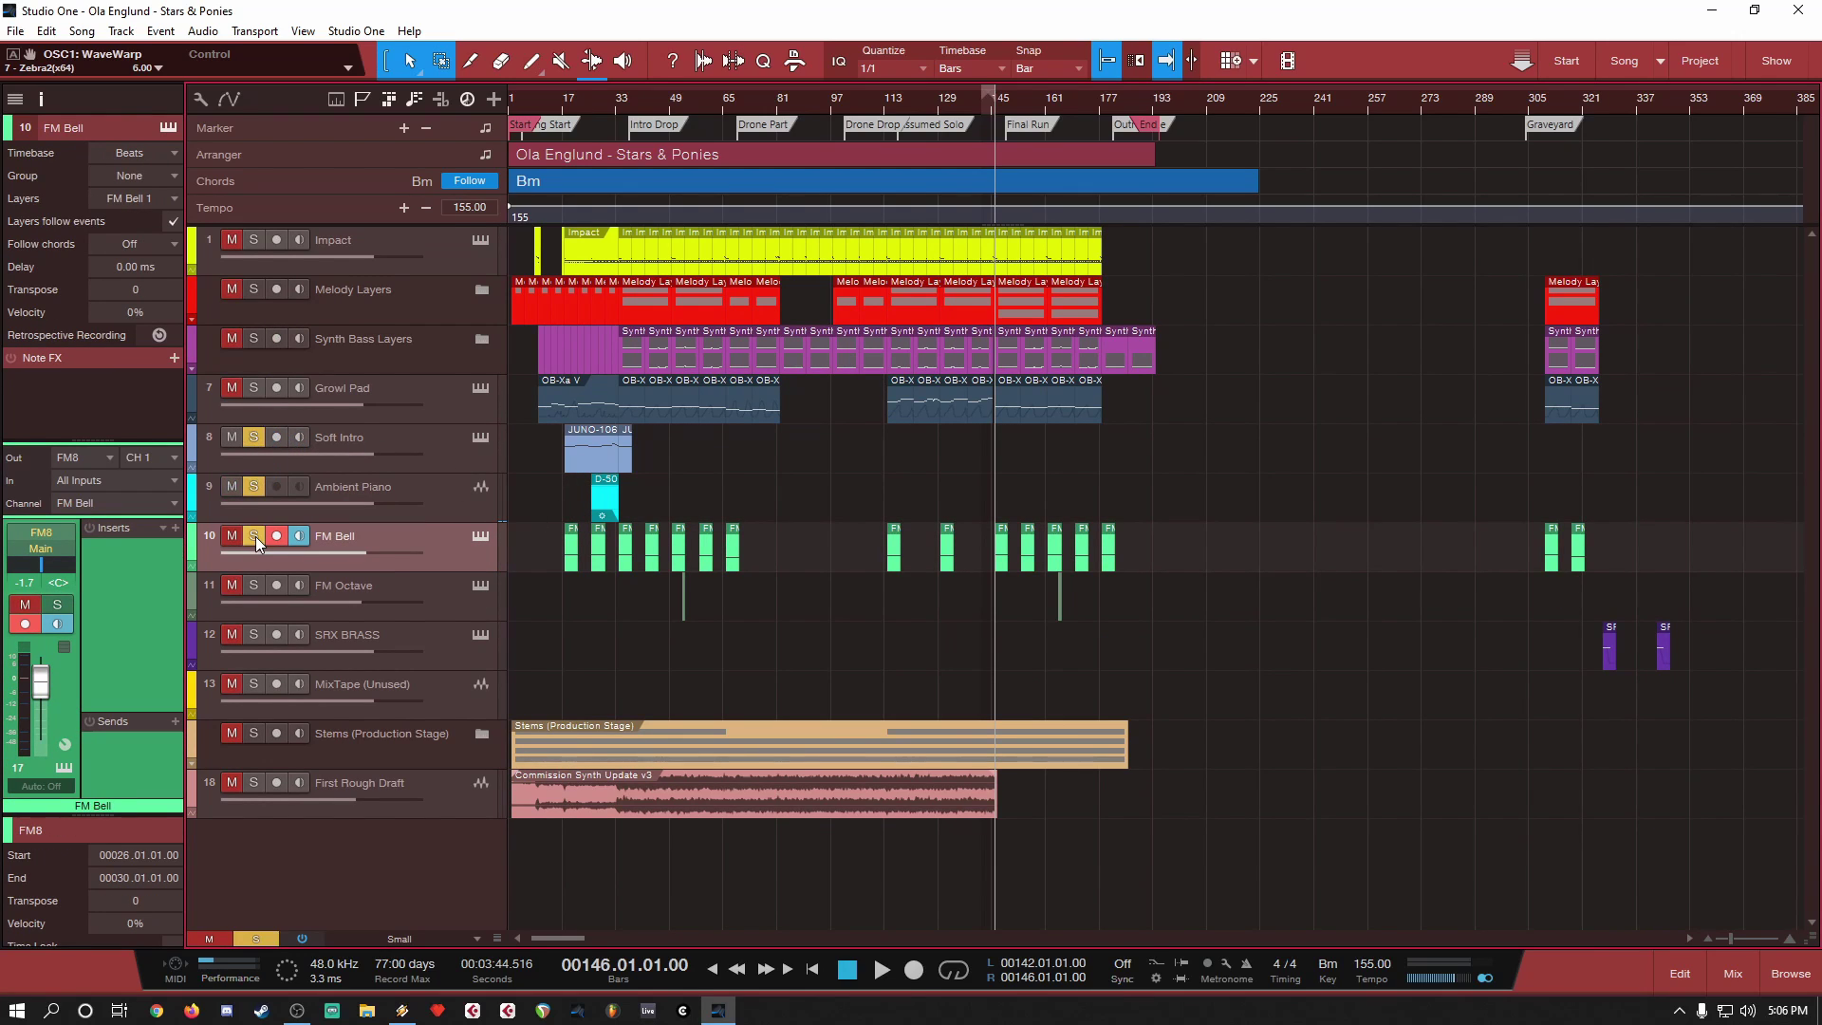
{"action": "left_click", "coordinate": [254, 535]}
Step: Place the playhead at bar 18, where the Soft Intro part begins
{"action": "key", "text": "e"}
{"action": "key", "text": "e"}
{"action": "key", "text": "e"}
{"action": "key", "text": "e"}
{"action": "key", "text": "e"}
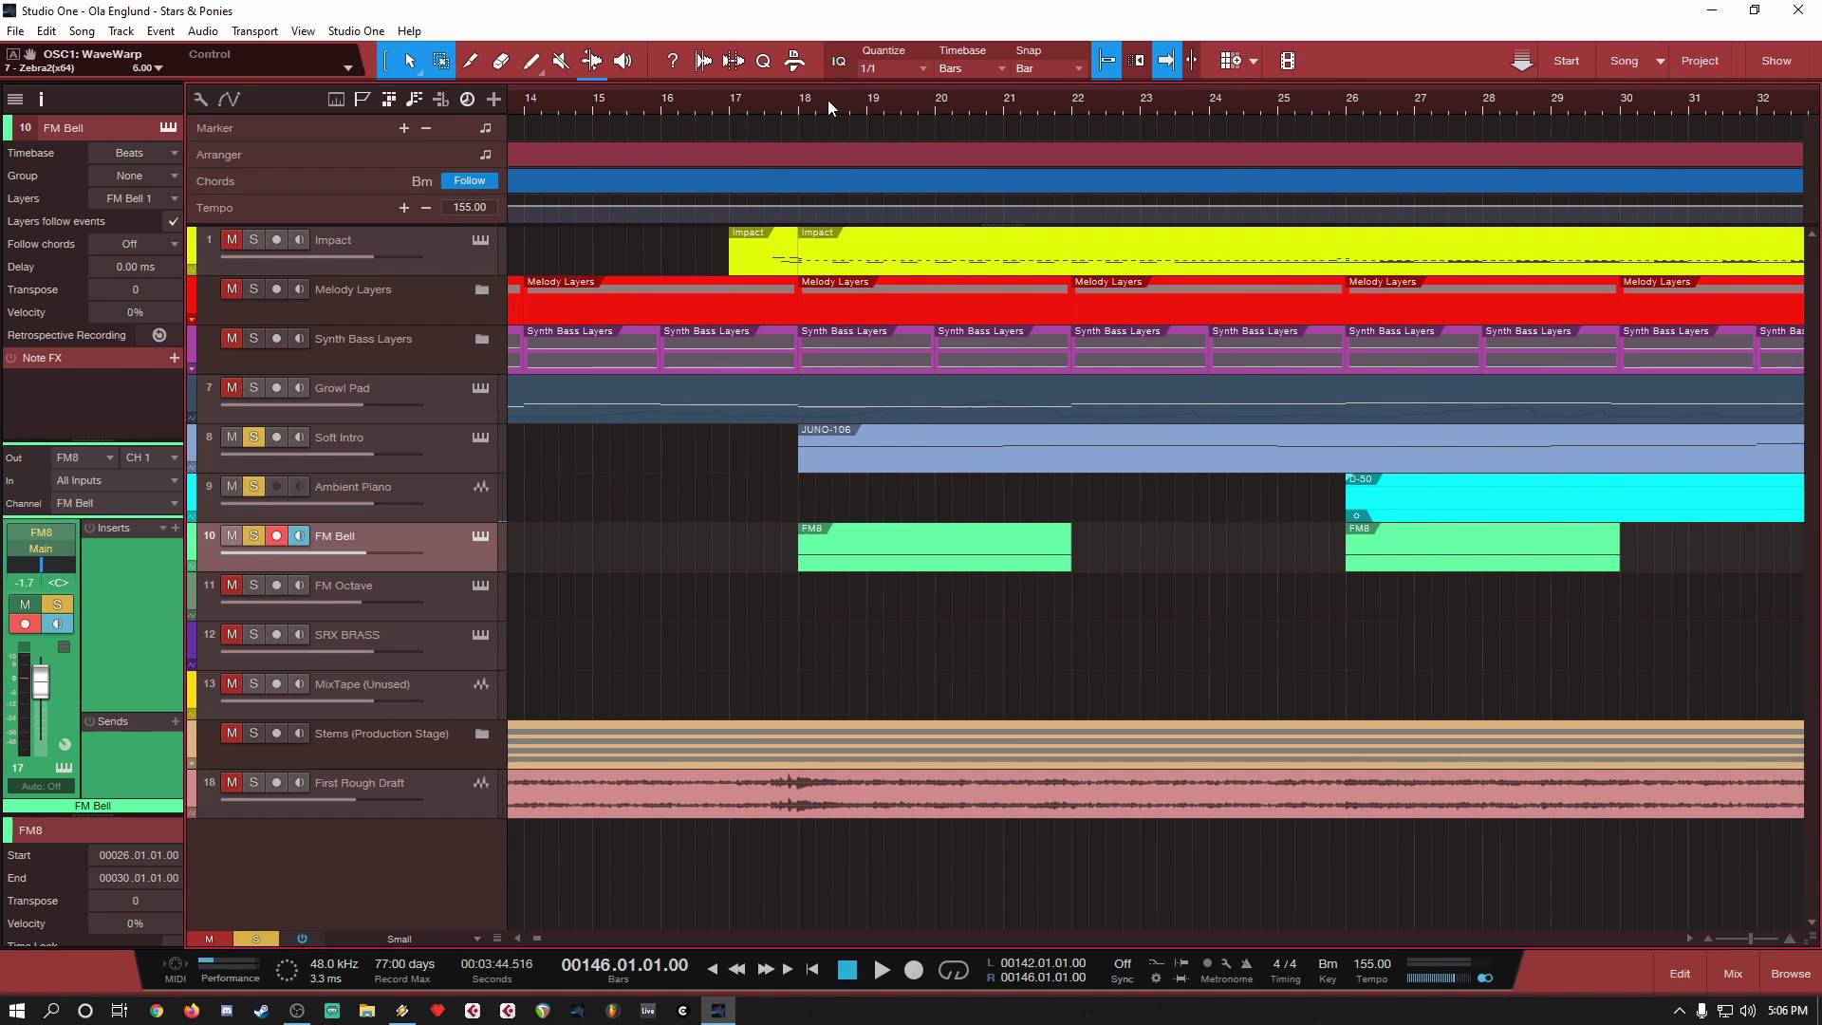
{"action": "left_click", "coordinate": [799, 106]}
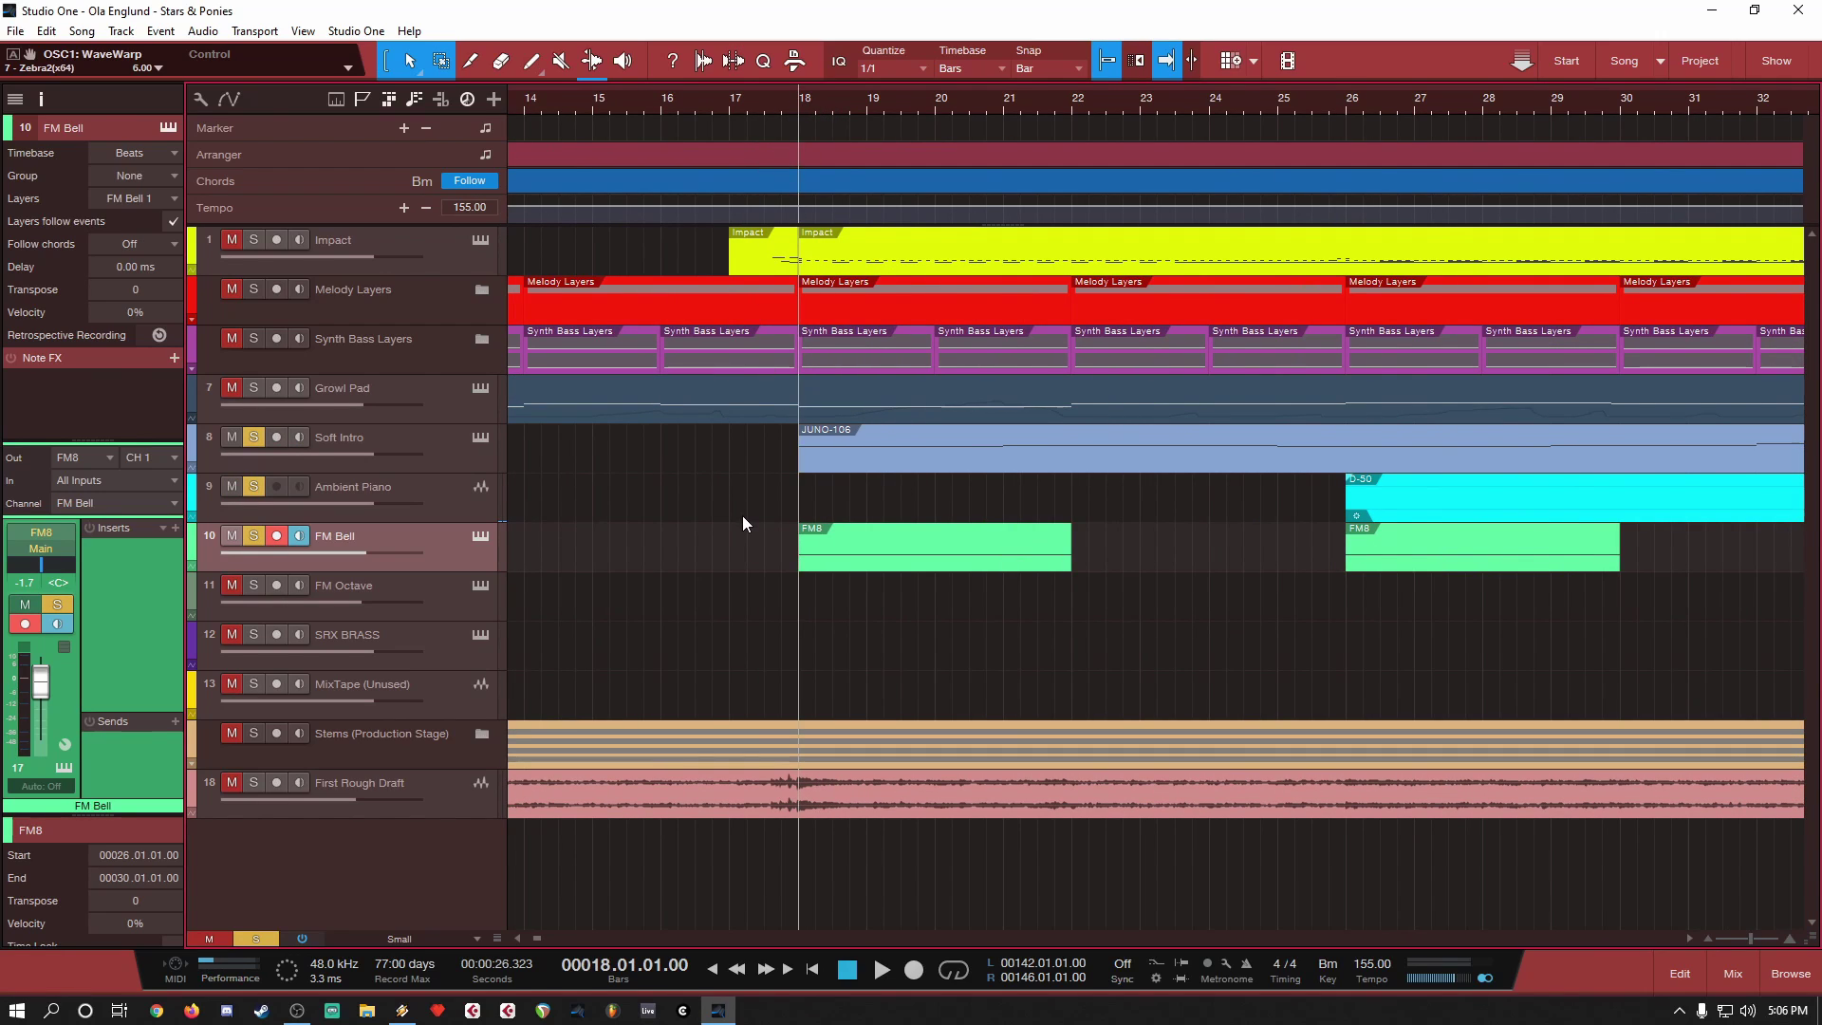
Step: Solo the Growl Pad track, open its OB-Xa V instrument and try out the modulation wheel
{"action": "left_click", "coordinate": [451, 465]}
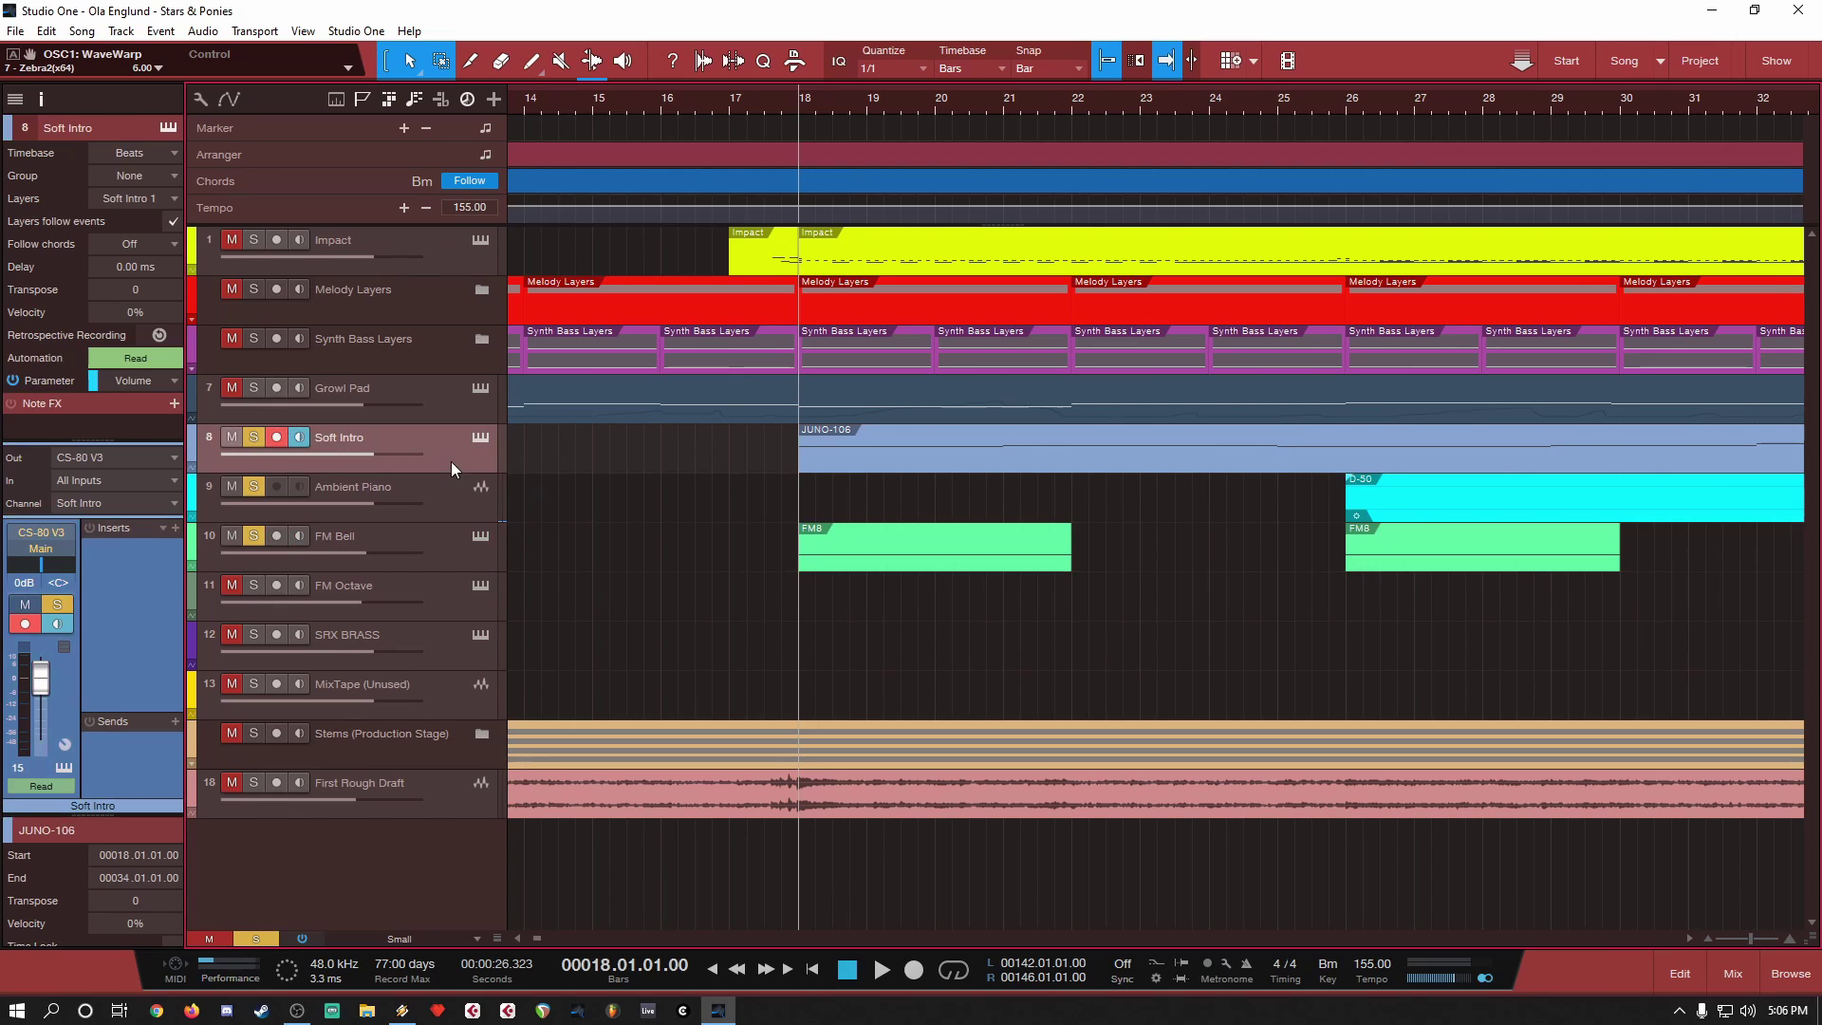
{"action": "left_click", "coordinate": [447, 401]}
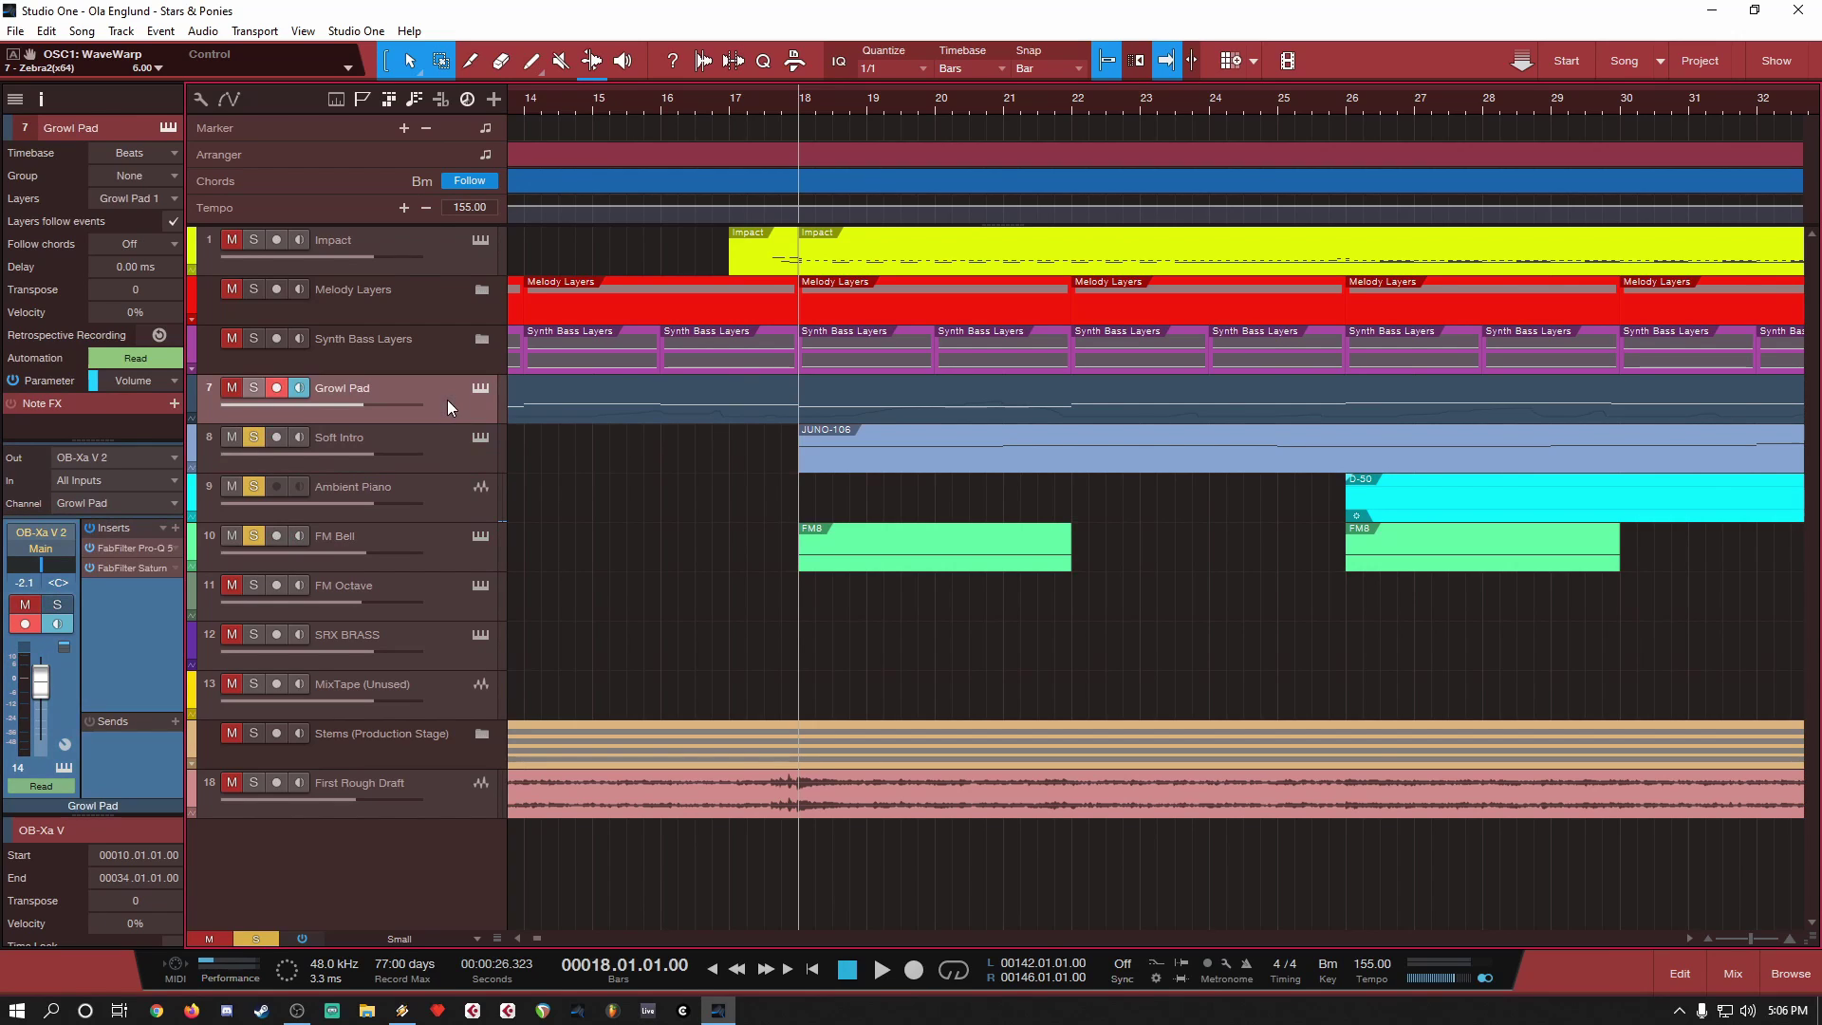
{"action": "left_click", "coordinate": [252, 388]}
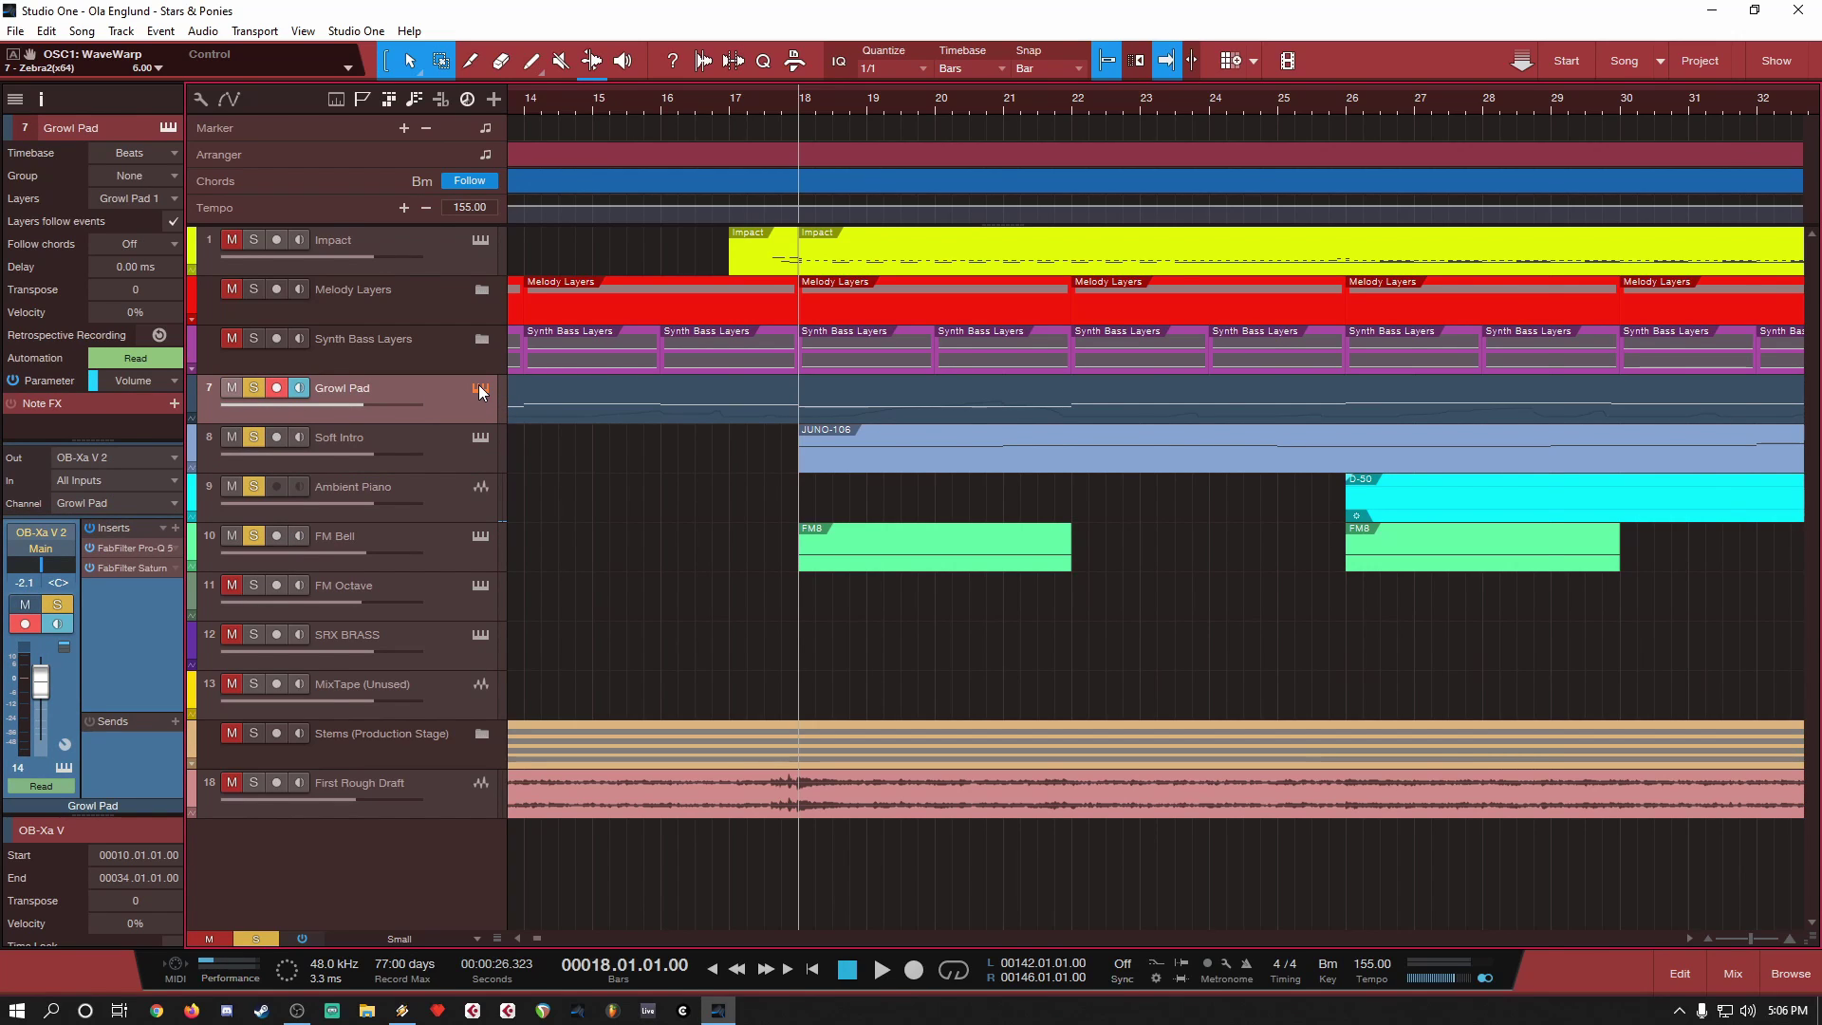
{"action": "left_click", "coordinate": [480, 388]}
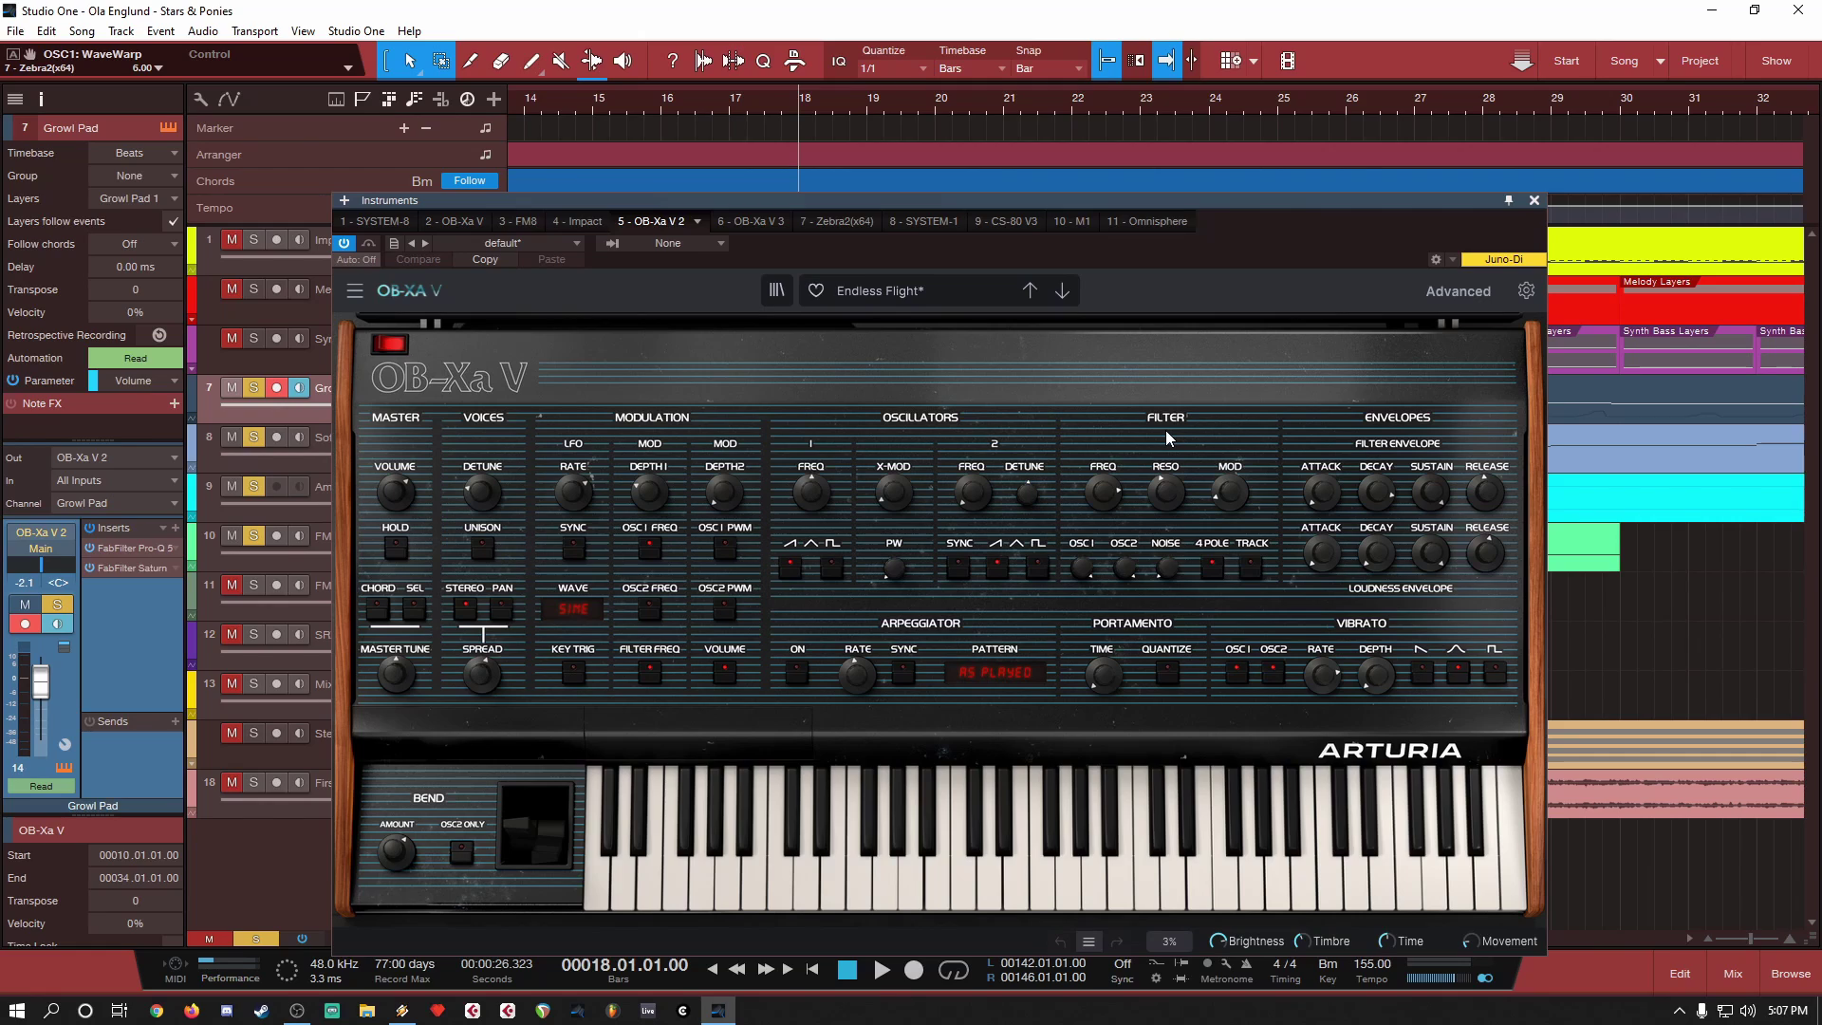
{"action": "left_click_drag", "start_coordinate": [516, 853], "coordinate": [554, 801]}
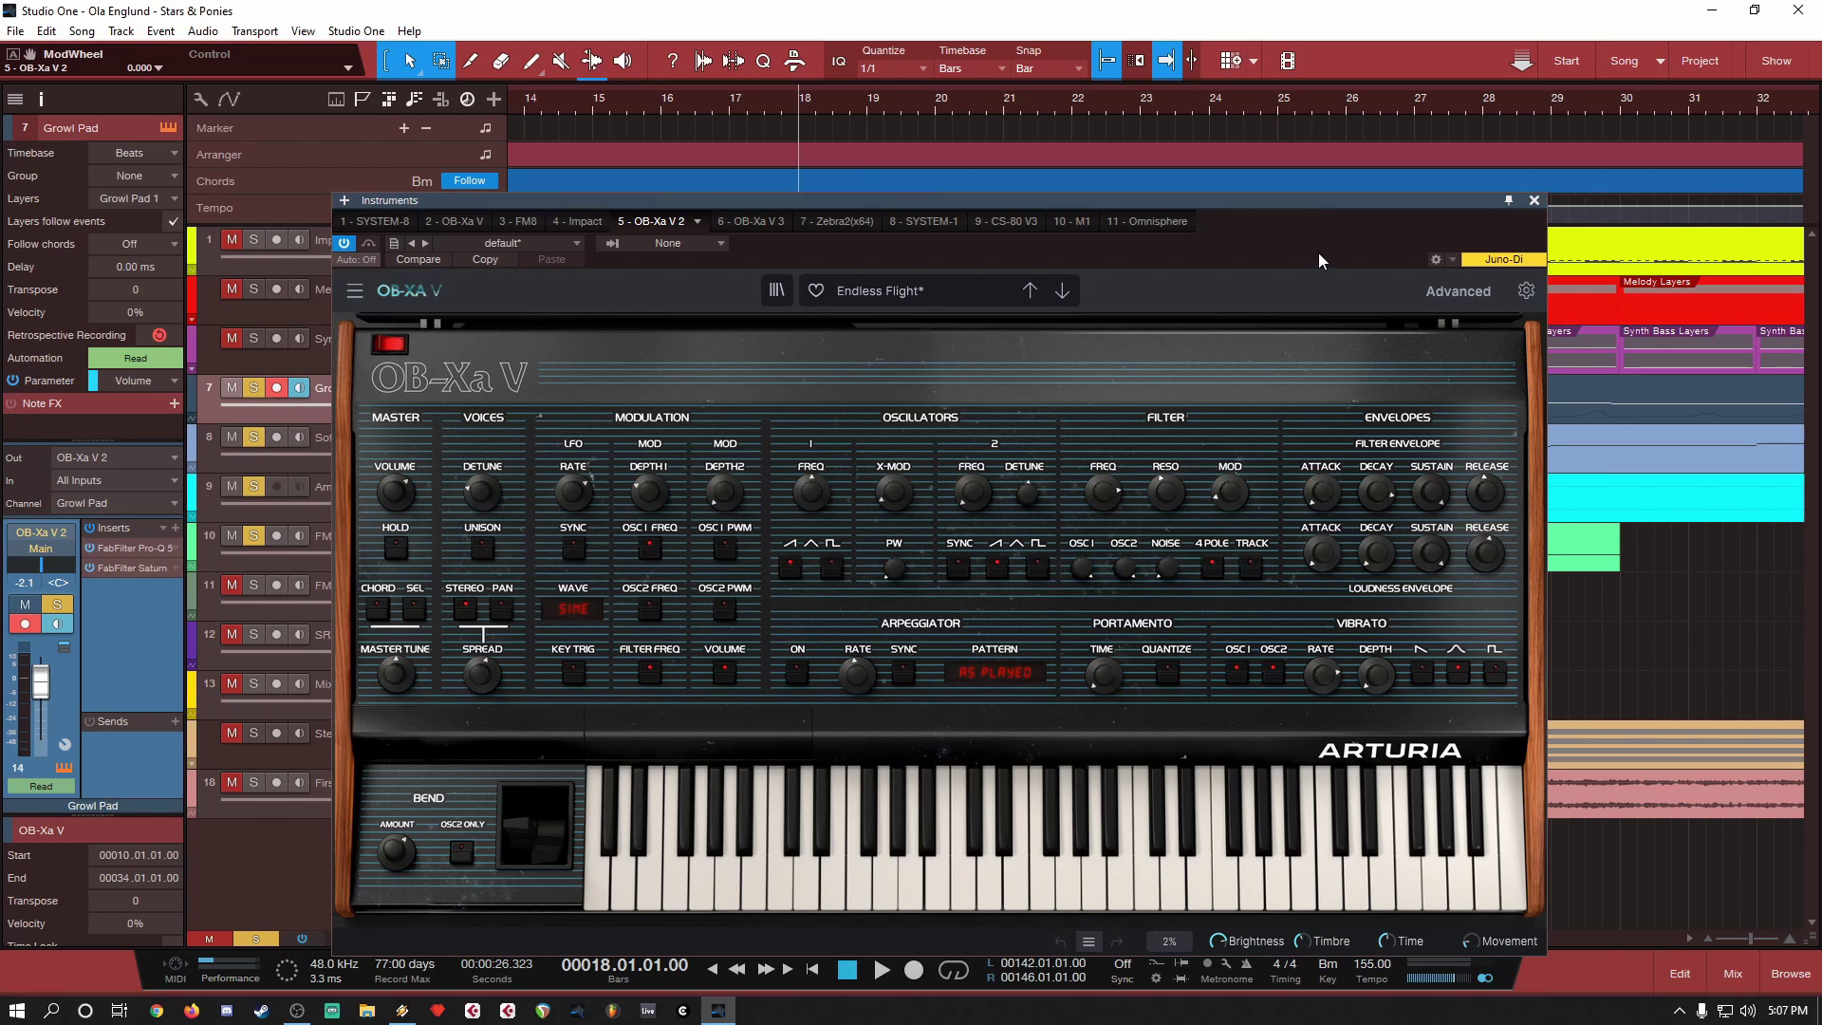
Step: Move the OB-Xa V window clear of the solo controls and play the Growl Pad alone from bar 18
{"action": "left_click_drag", "start_coordinate": [1313, 201], "coordinate": [1355, 170]}
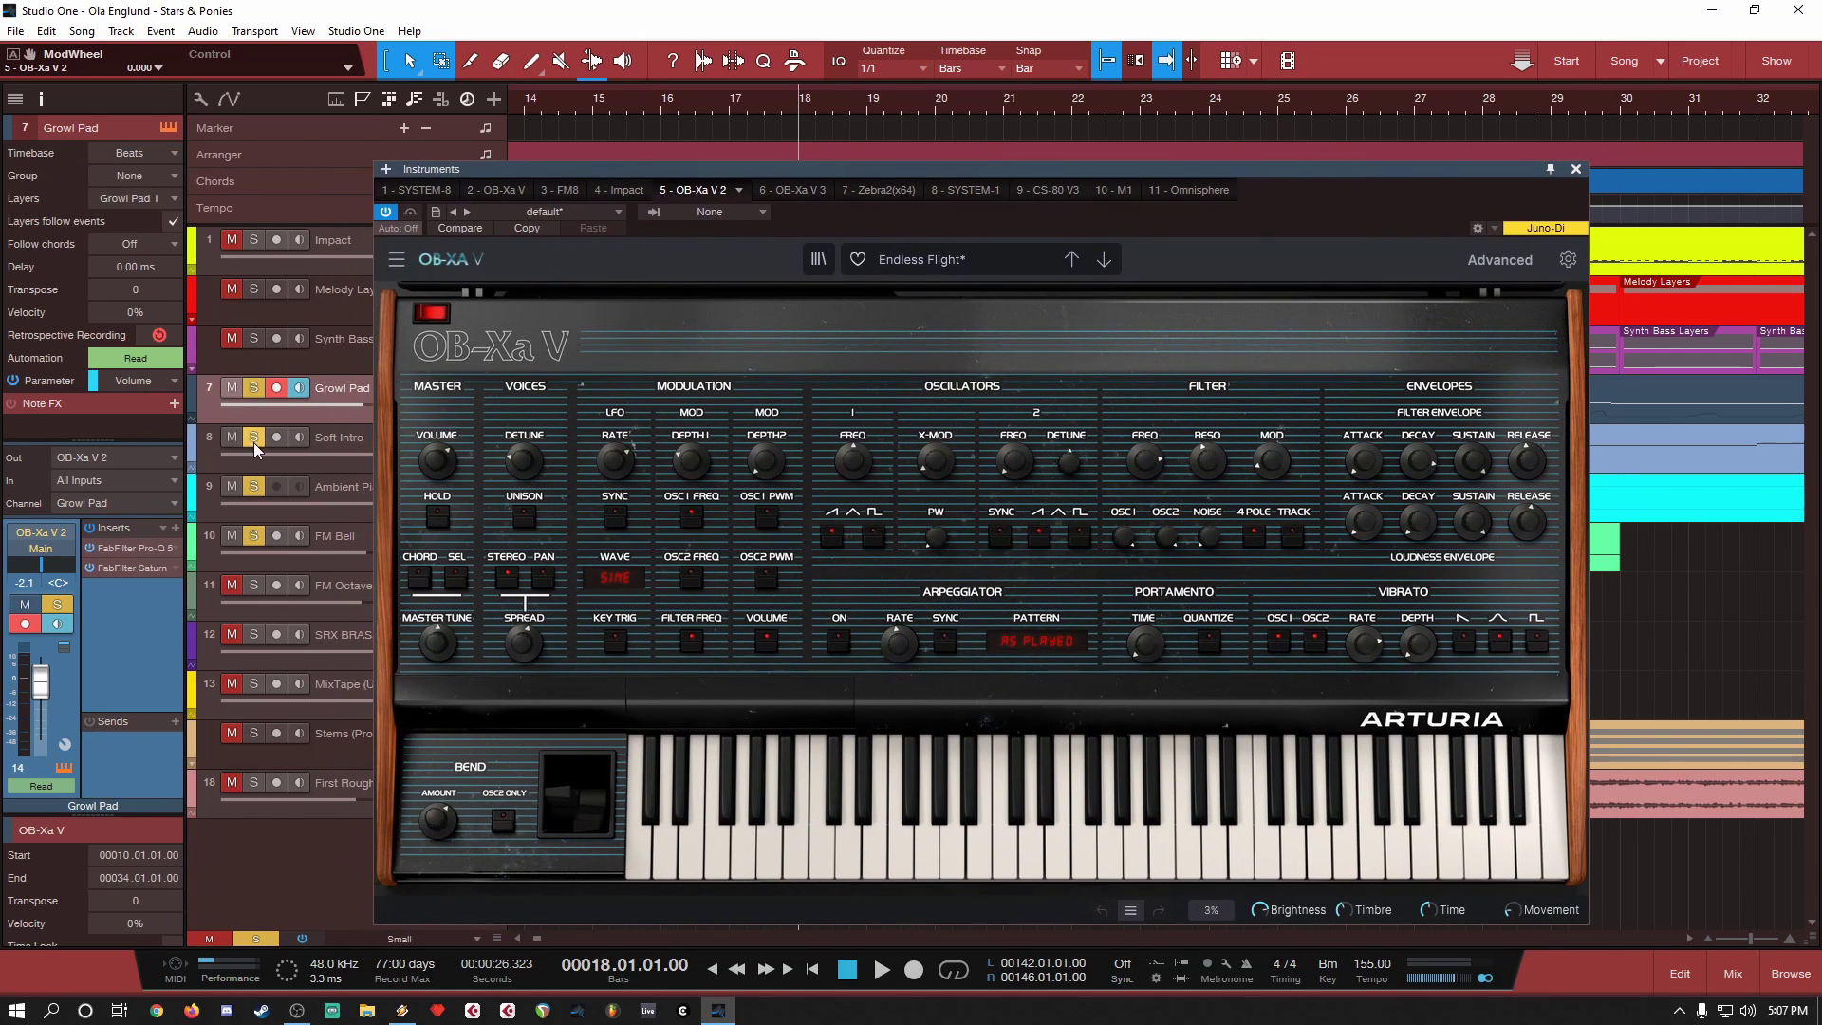
{"action": "left_click_drag", "start_coordinate": [874, 167], "coordinate": [863, 165]}
{"action": "key", "text": "space"}
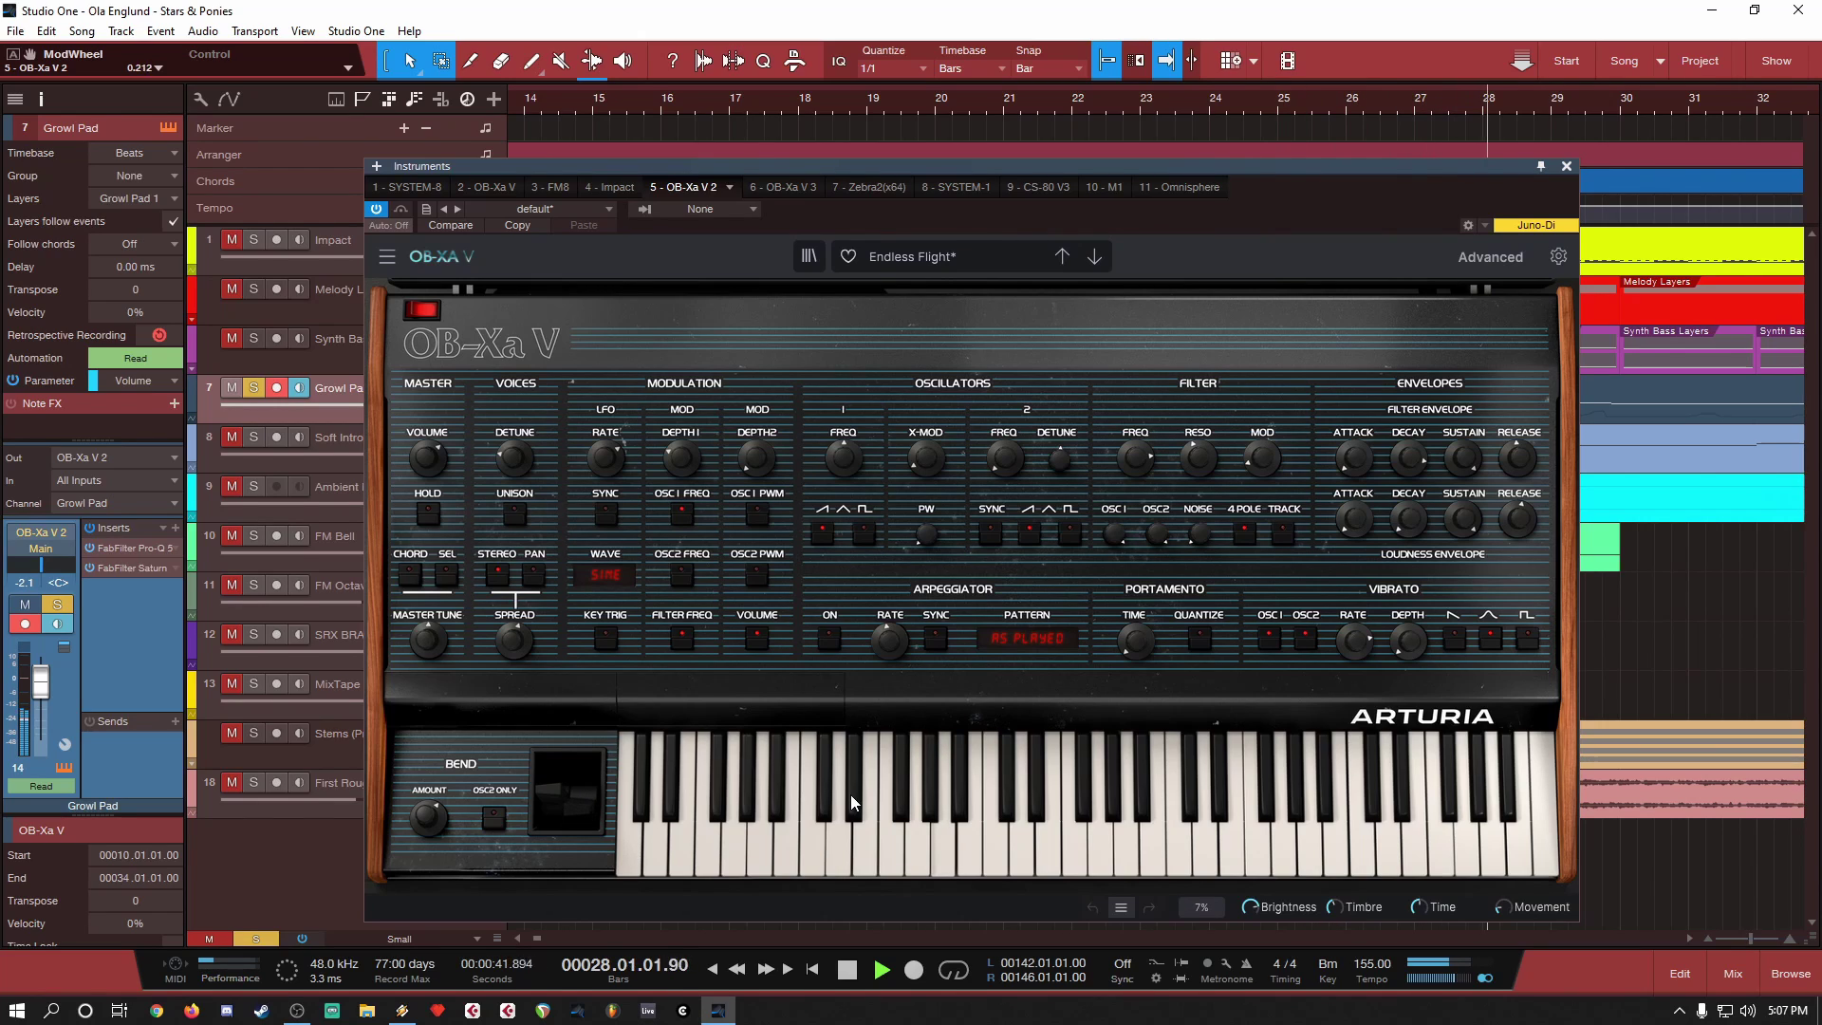
{"action": "key", "text": "space"}
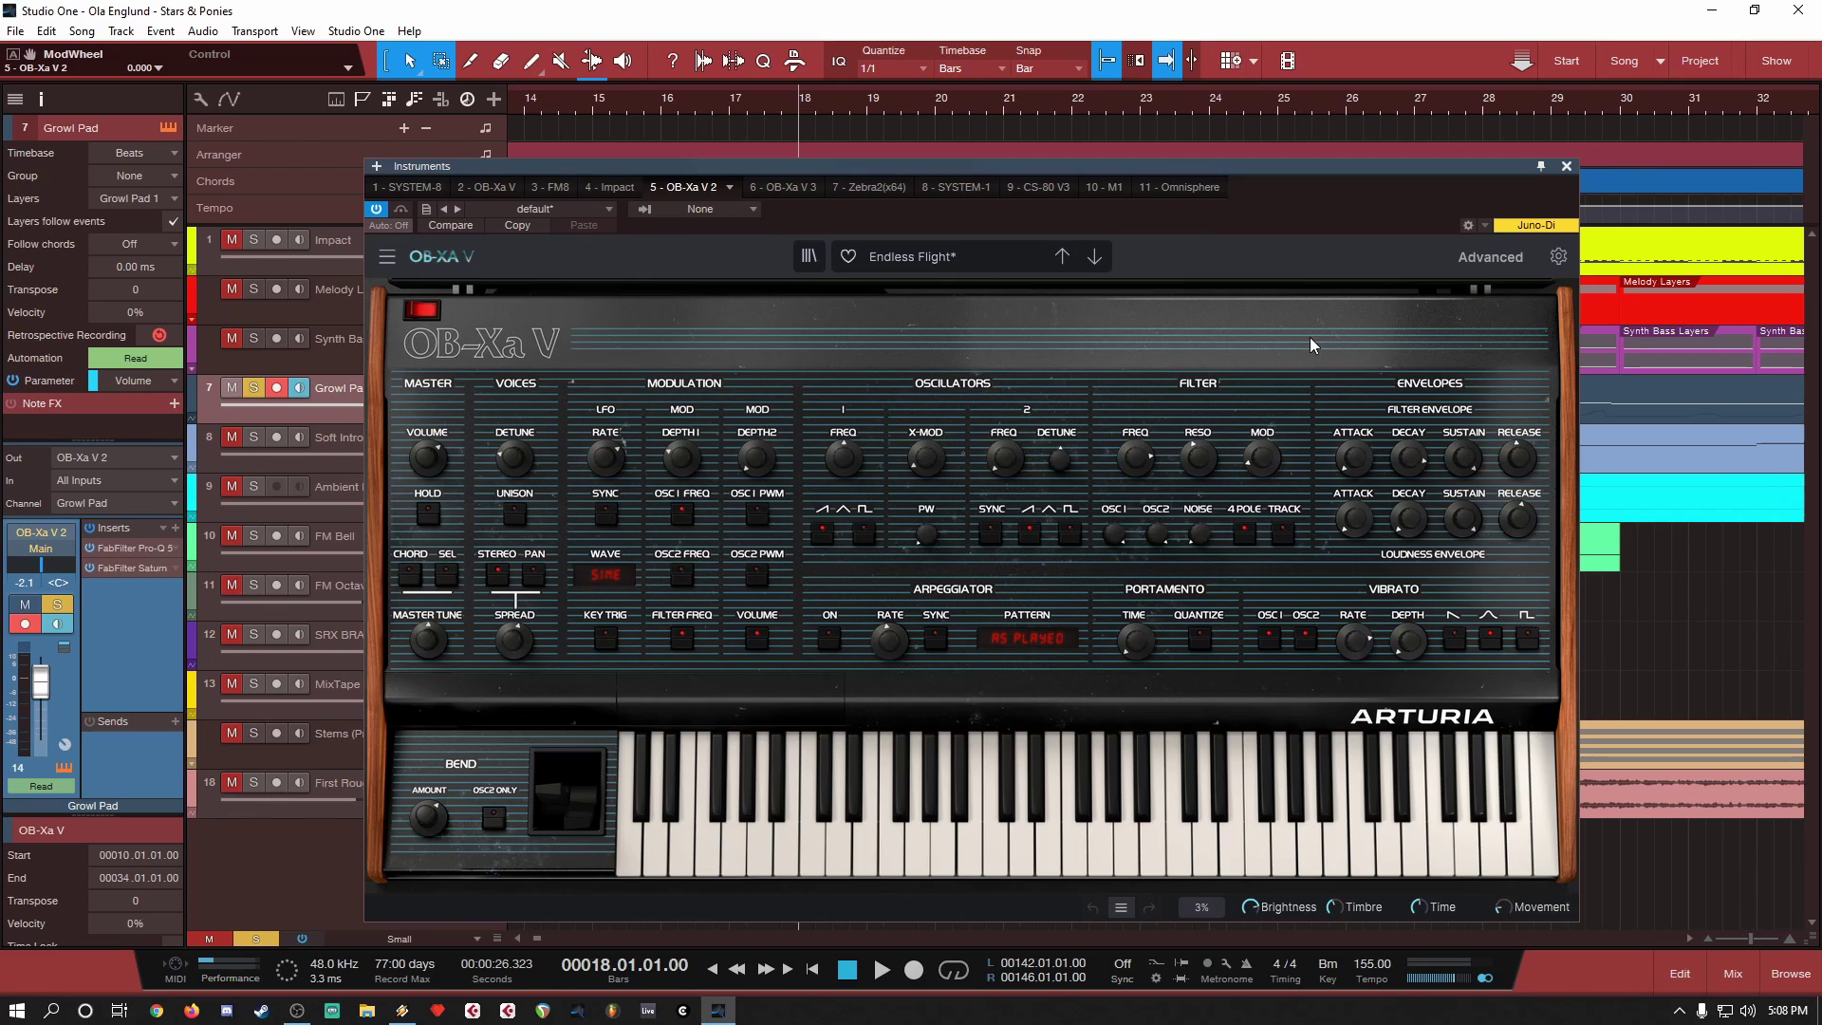
Step: Close the OB-Xa V editor, switch the solo from Growl Pad to Soft Intro, and open Soft Intro's CS-80 V instrument
{"action": "left_click", "coordinate": [1567, 167]}
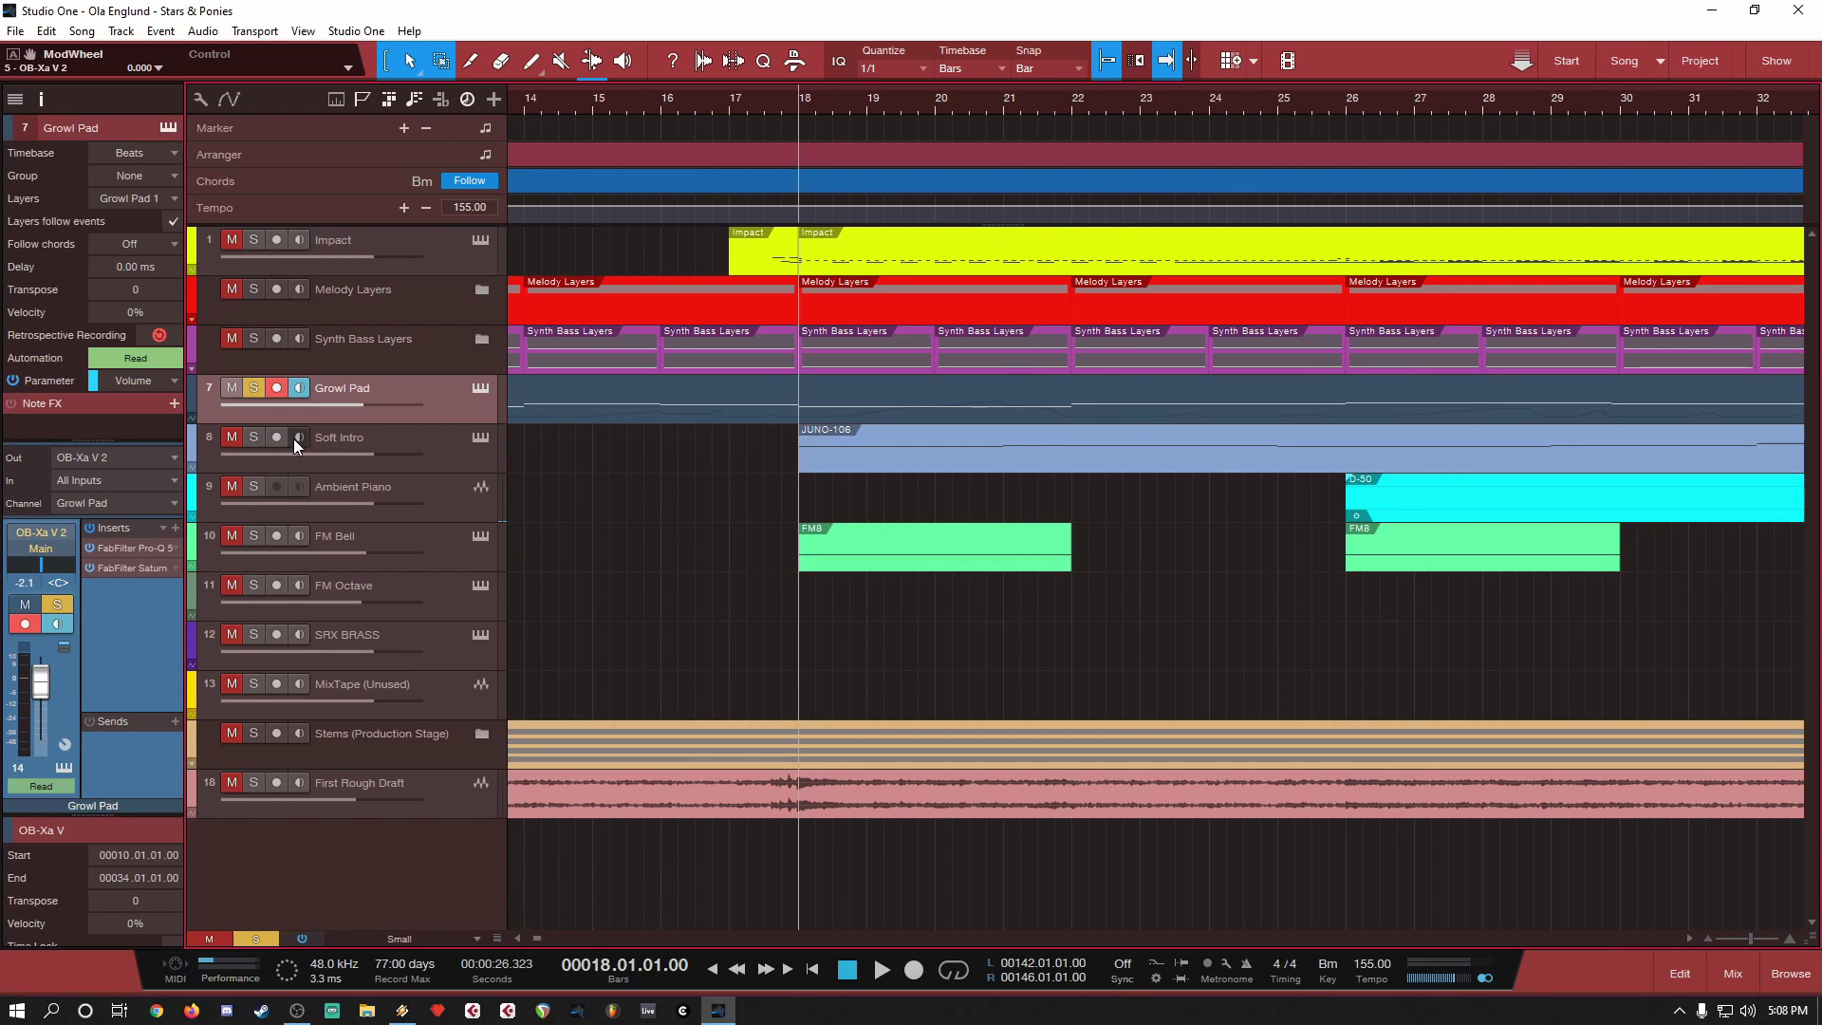
{"action": "left_click", "coordinate": [253, 389]}
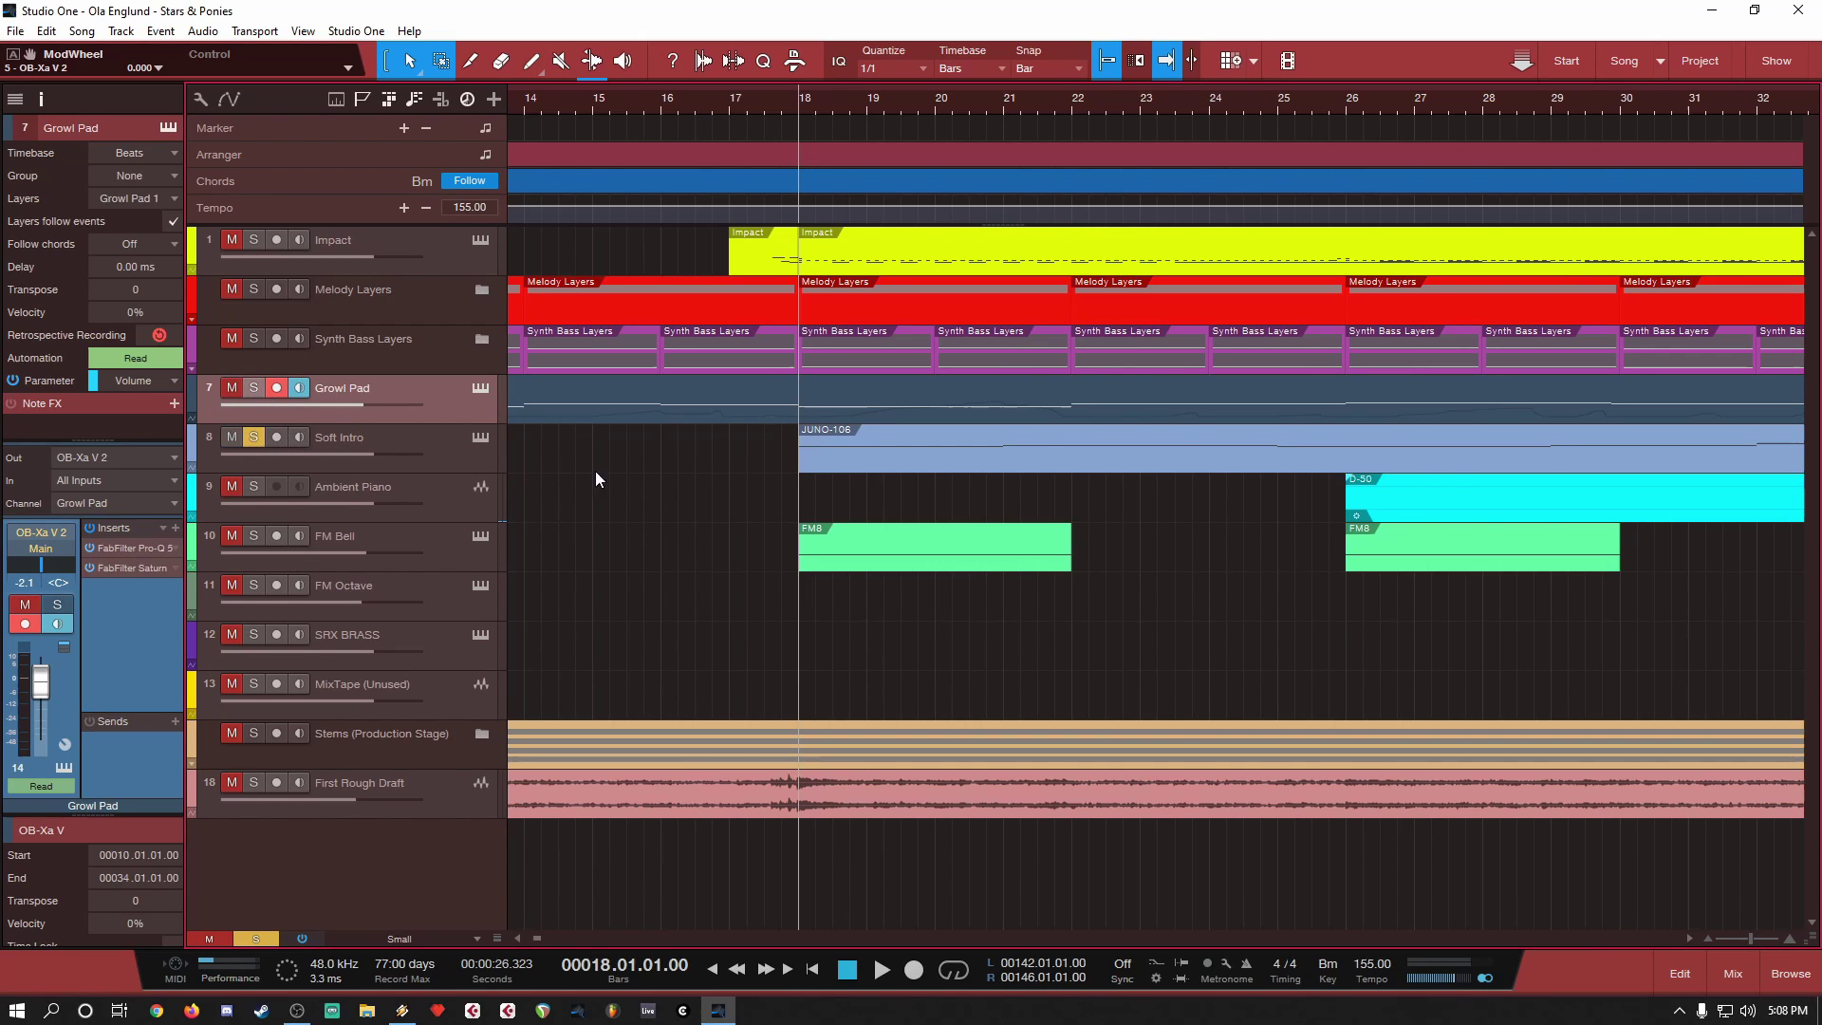
{"action": "left_click", "coordinate": [484, 454]}
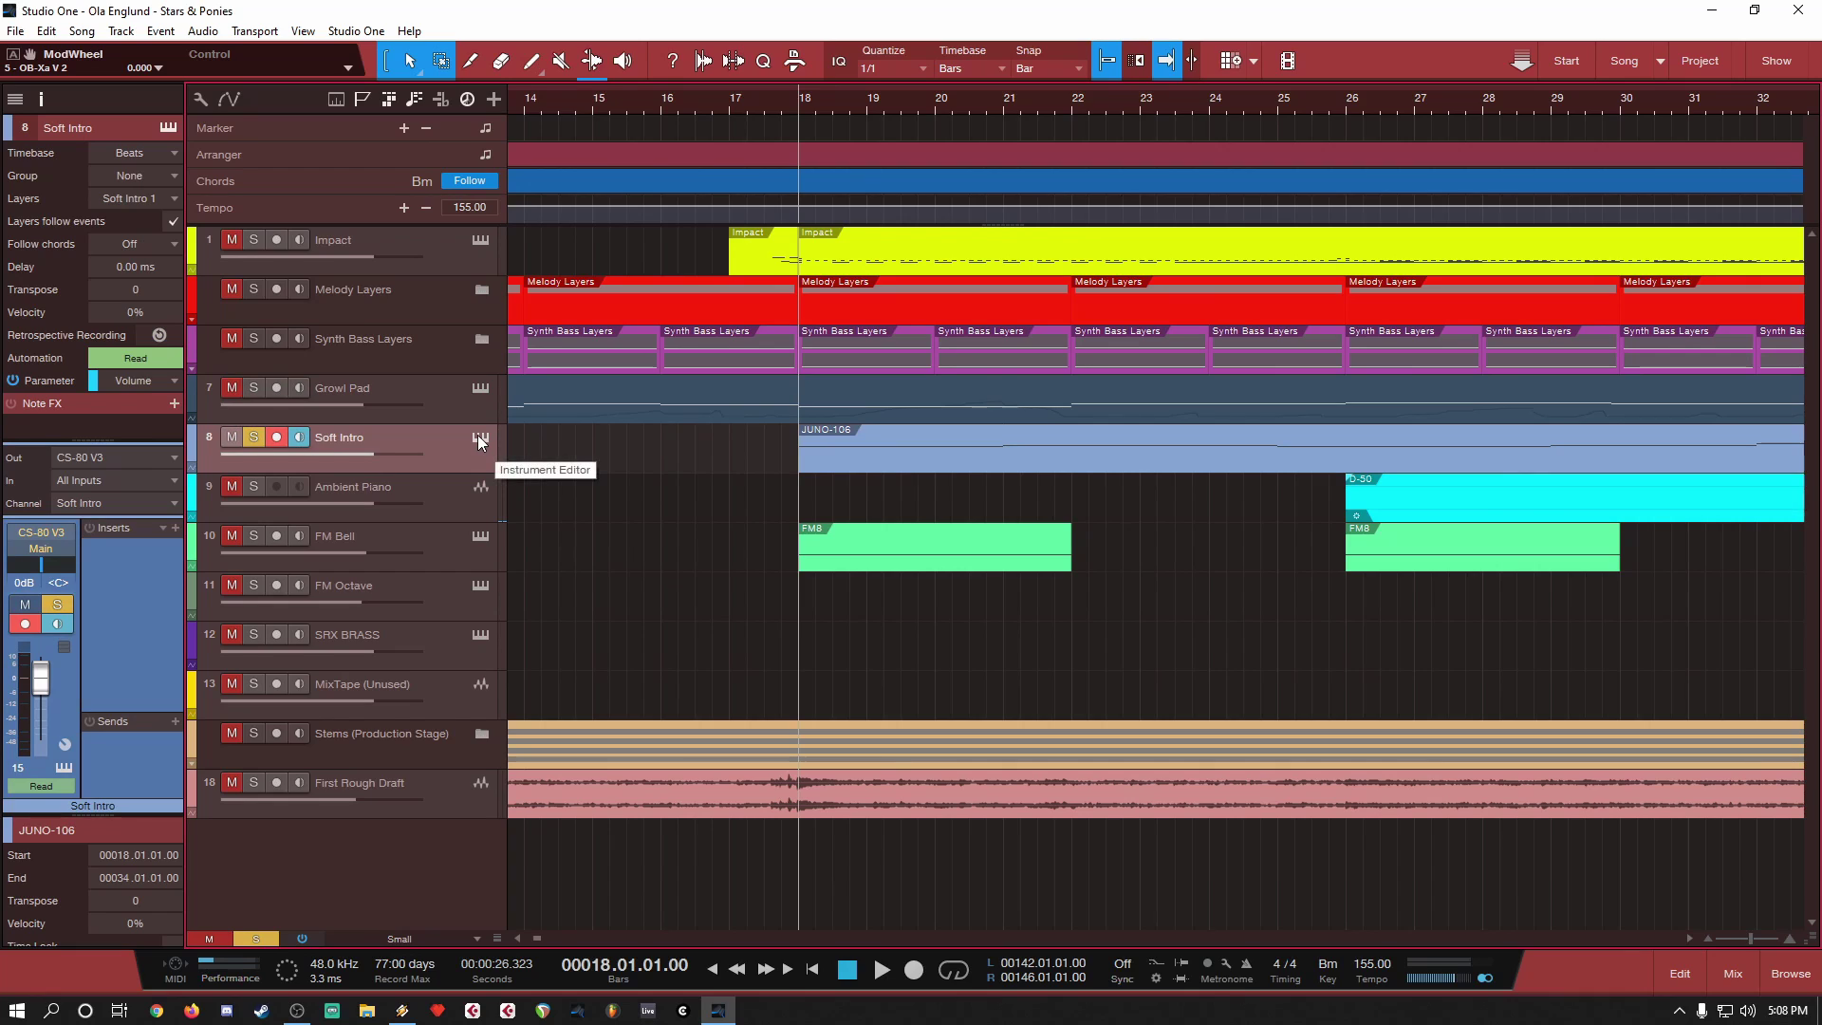
{"action": "left_click", "coordinate": [481, 439]}
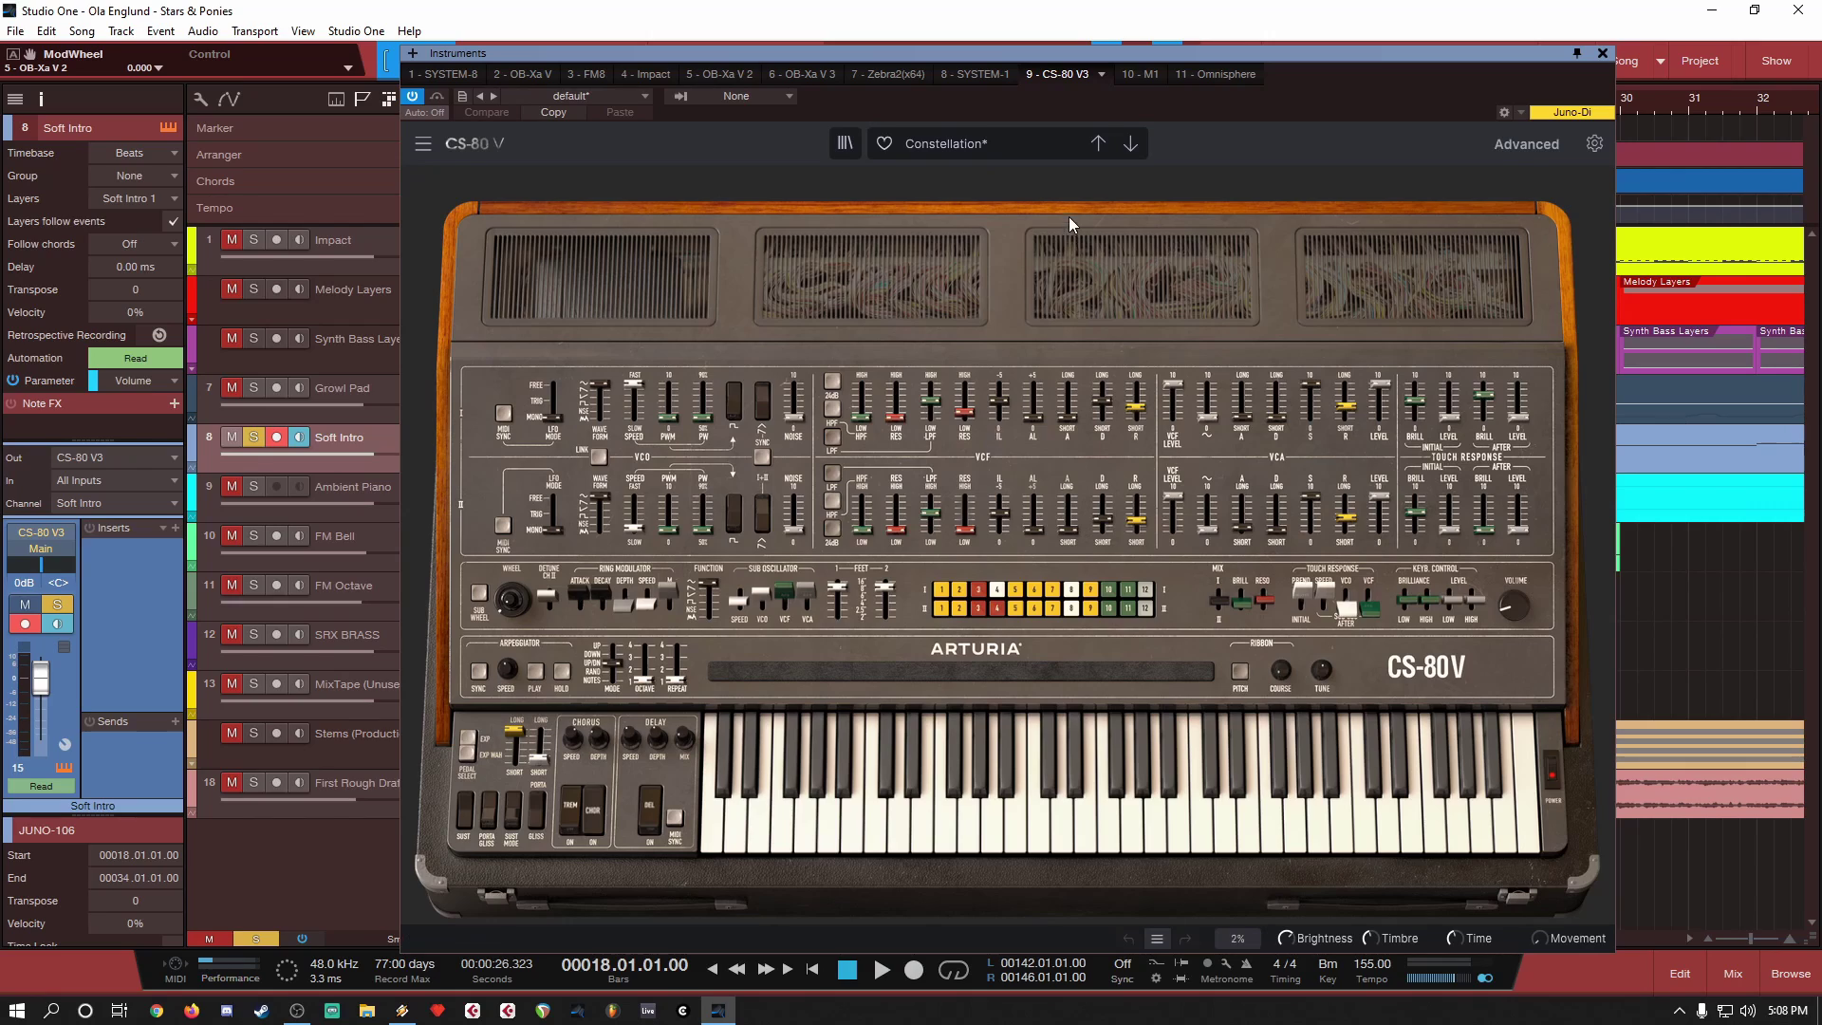
Step: Audition the CS-80 V's Constellation patch by playing several ascending notes on its on-screen keyboard
{"action": "left_click", "coordinate": [1129, 798]}
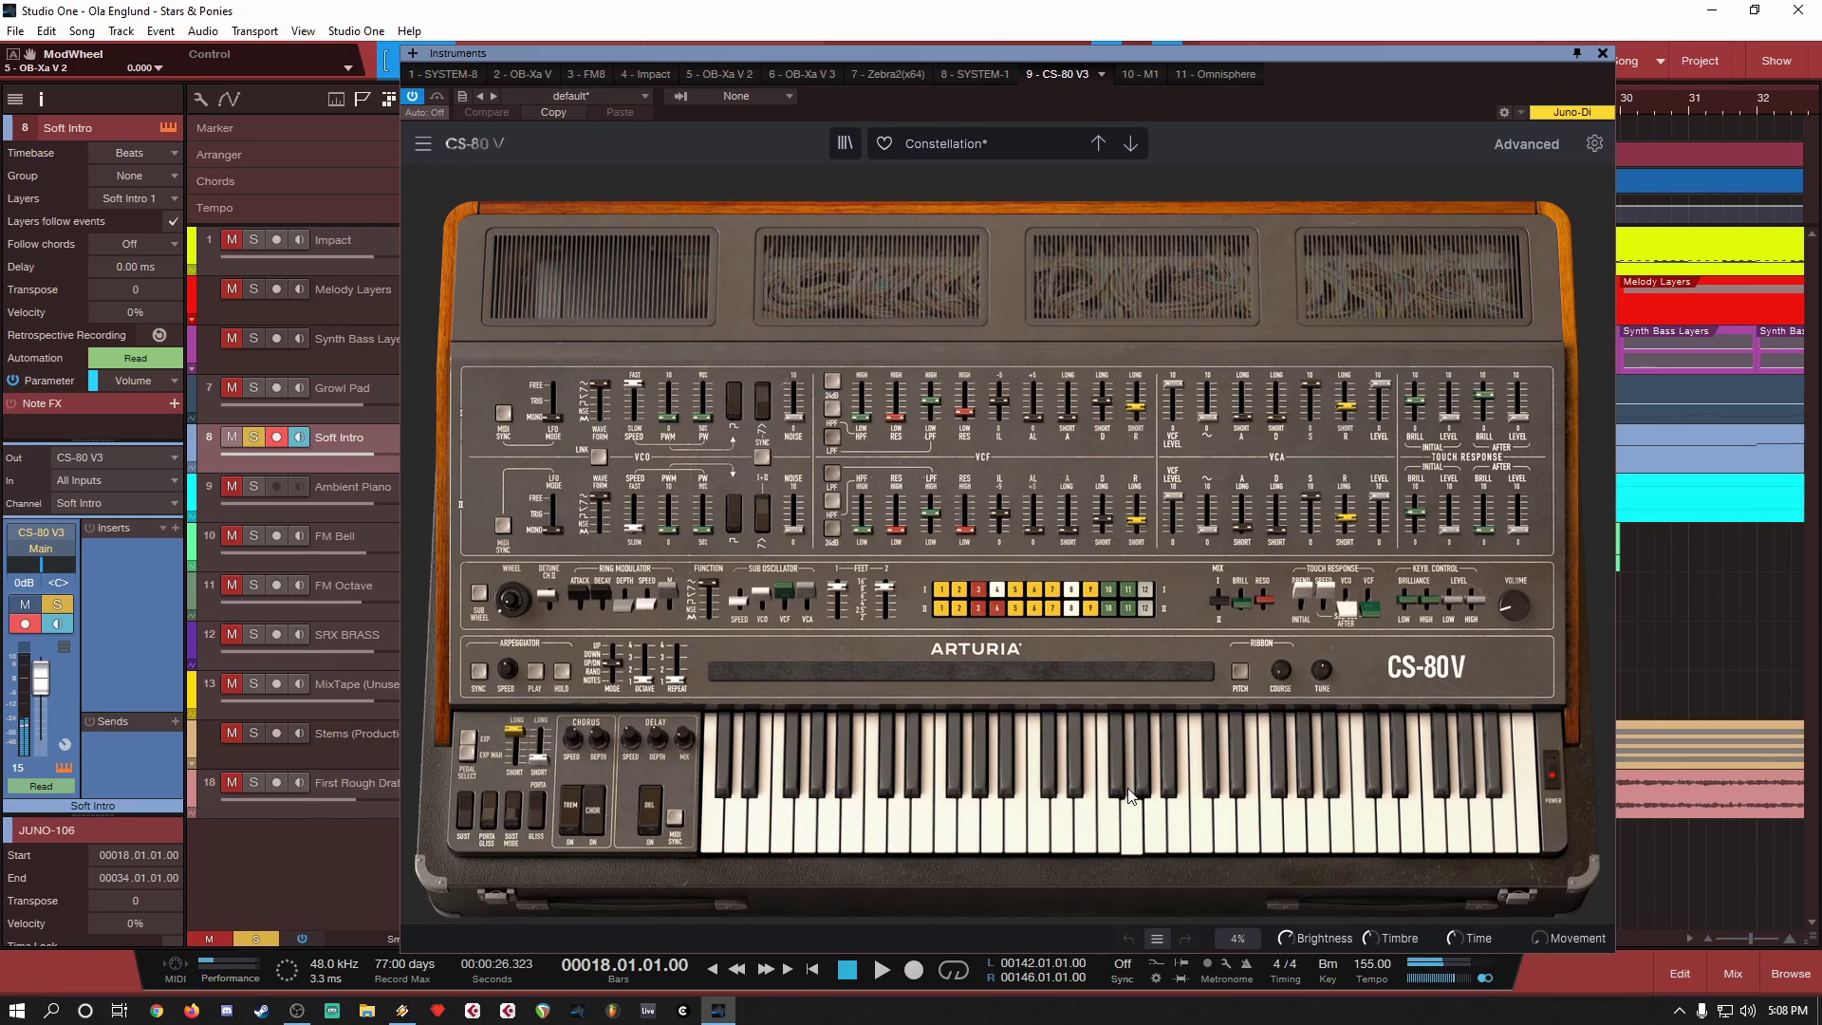
{"action": "left_click", "coordinate": [1200, 808]}
{"action": "left_click", "coordinate": [1299, 811]}
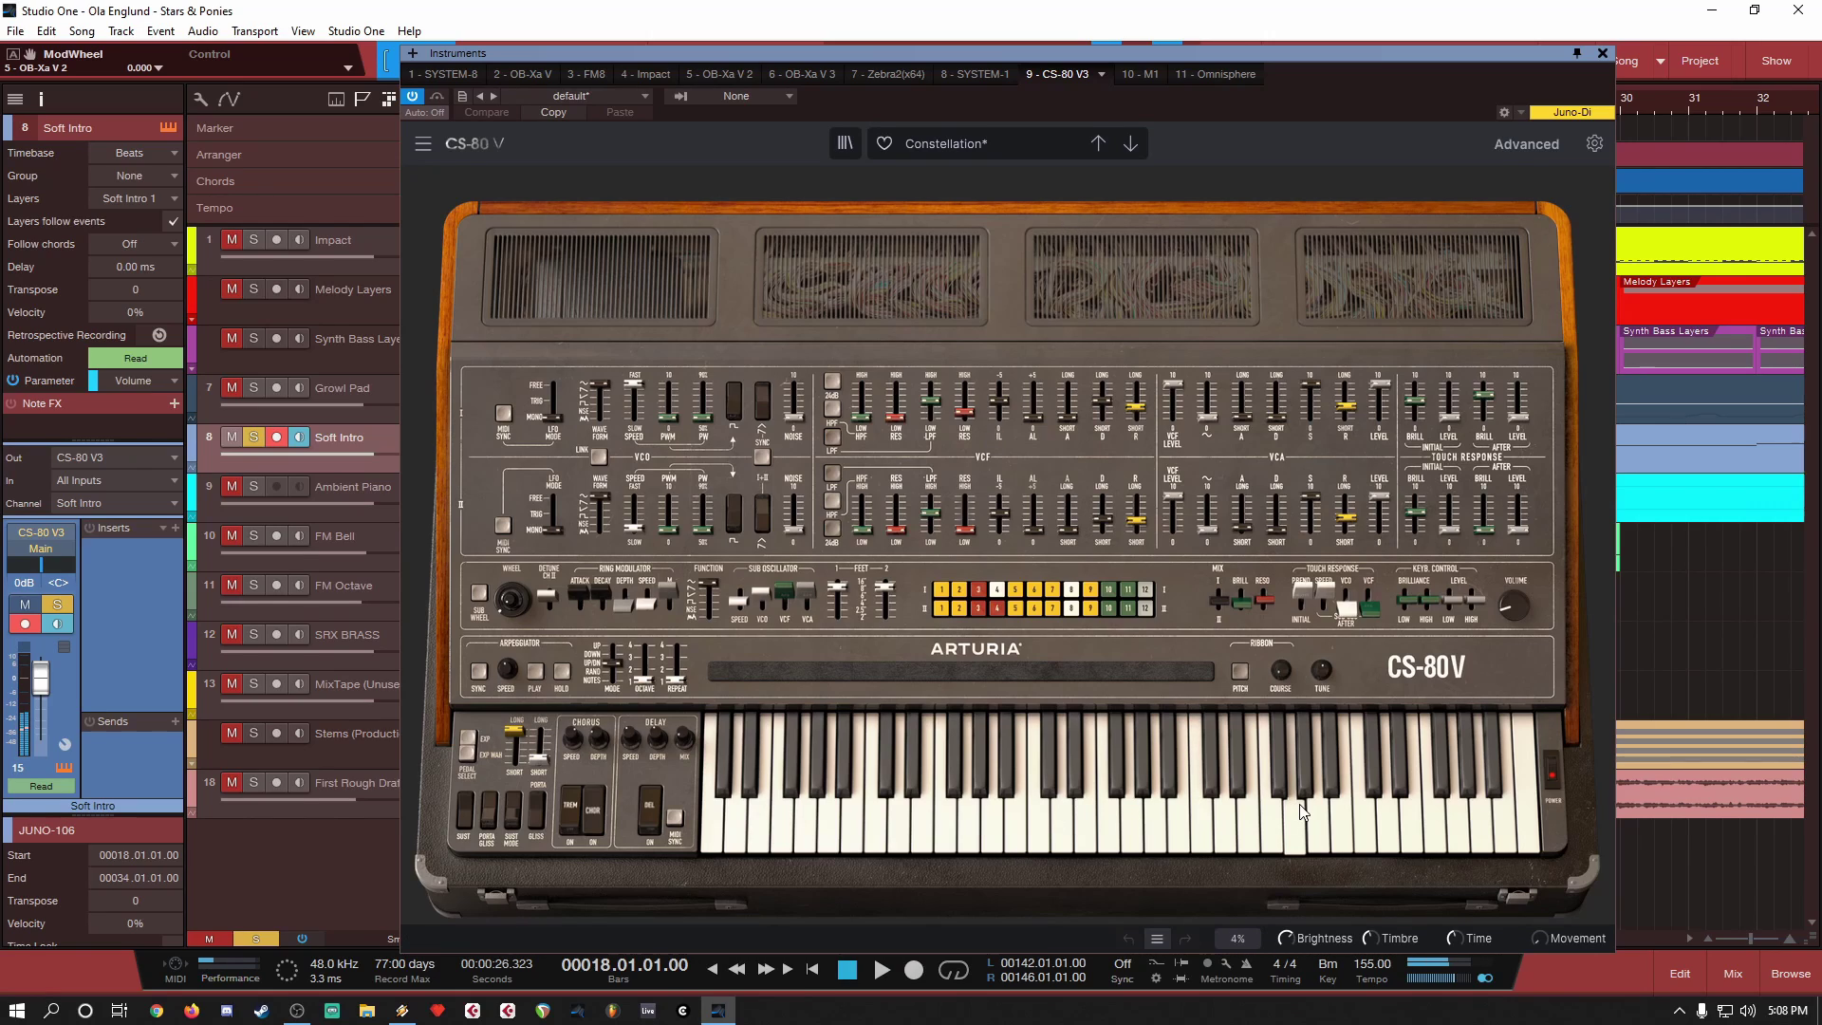
{"action": "left_click", "coordinate": [1346, 814]}
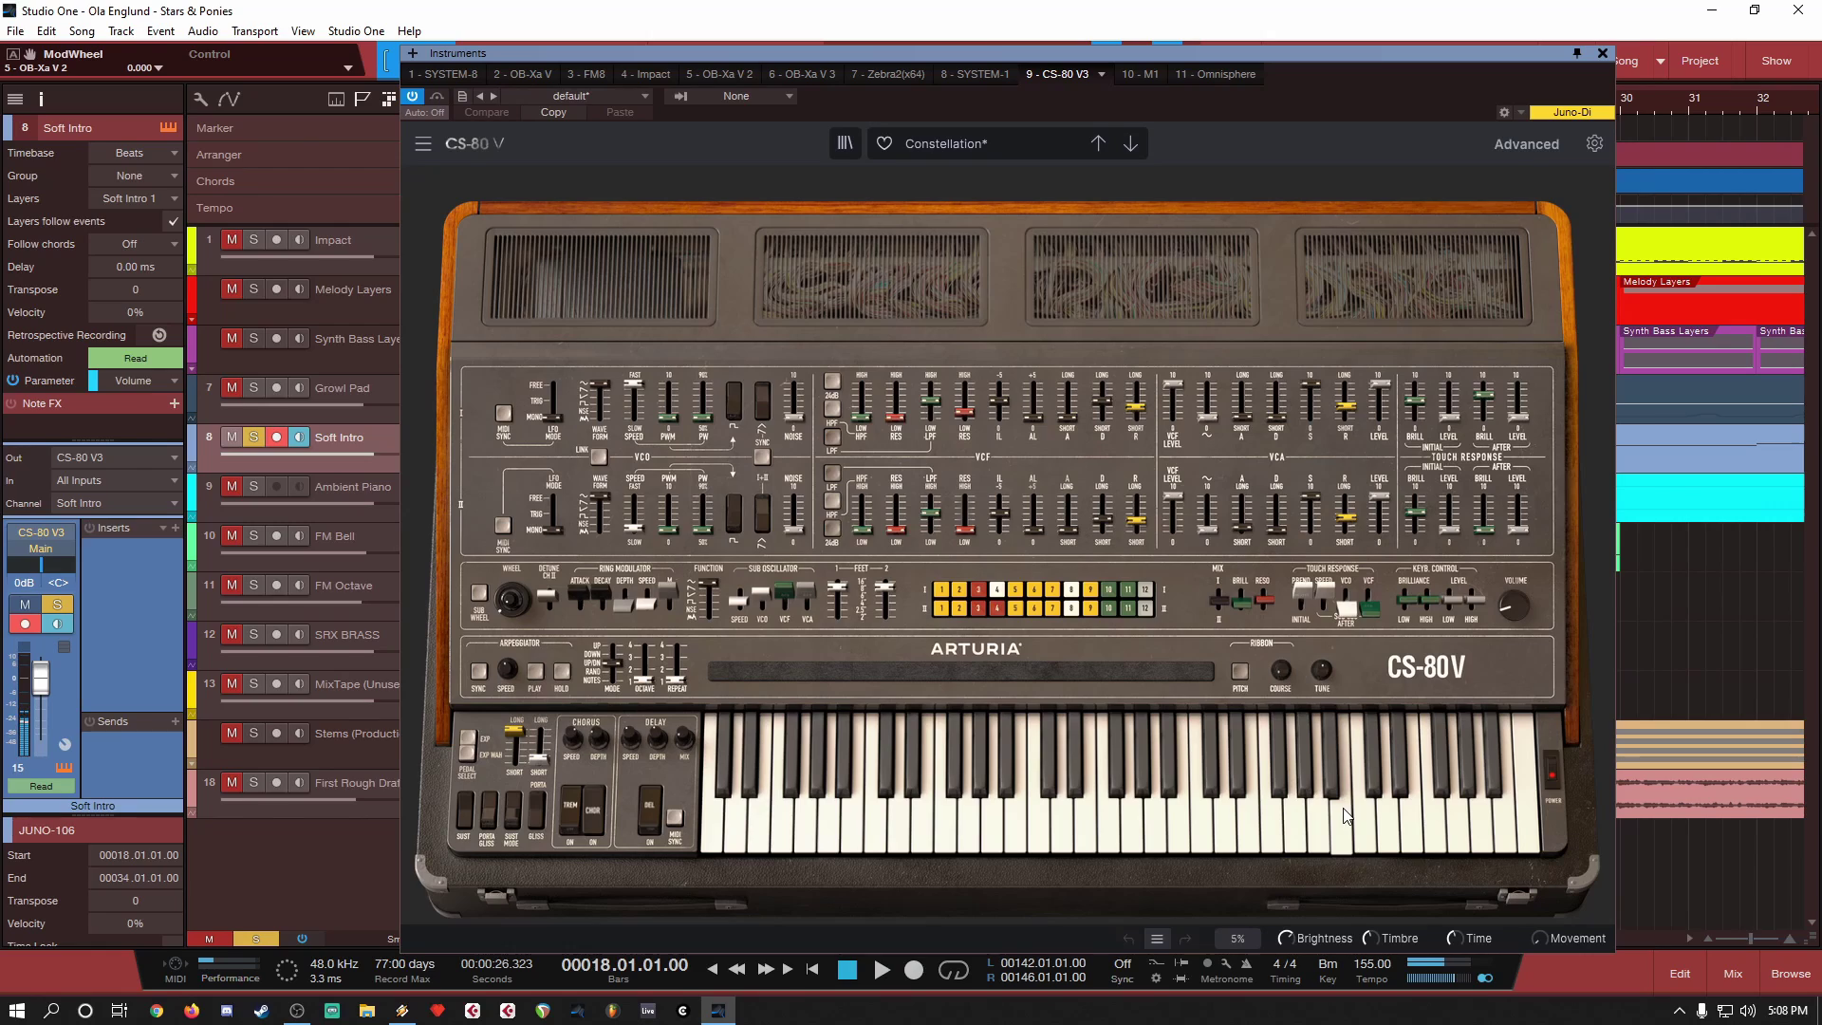
{"action": "left_click", "coordinate": [1433, 822]}
{"action": "left_click", "coordinate": [1403, 790]}
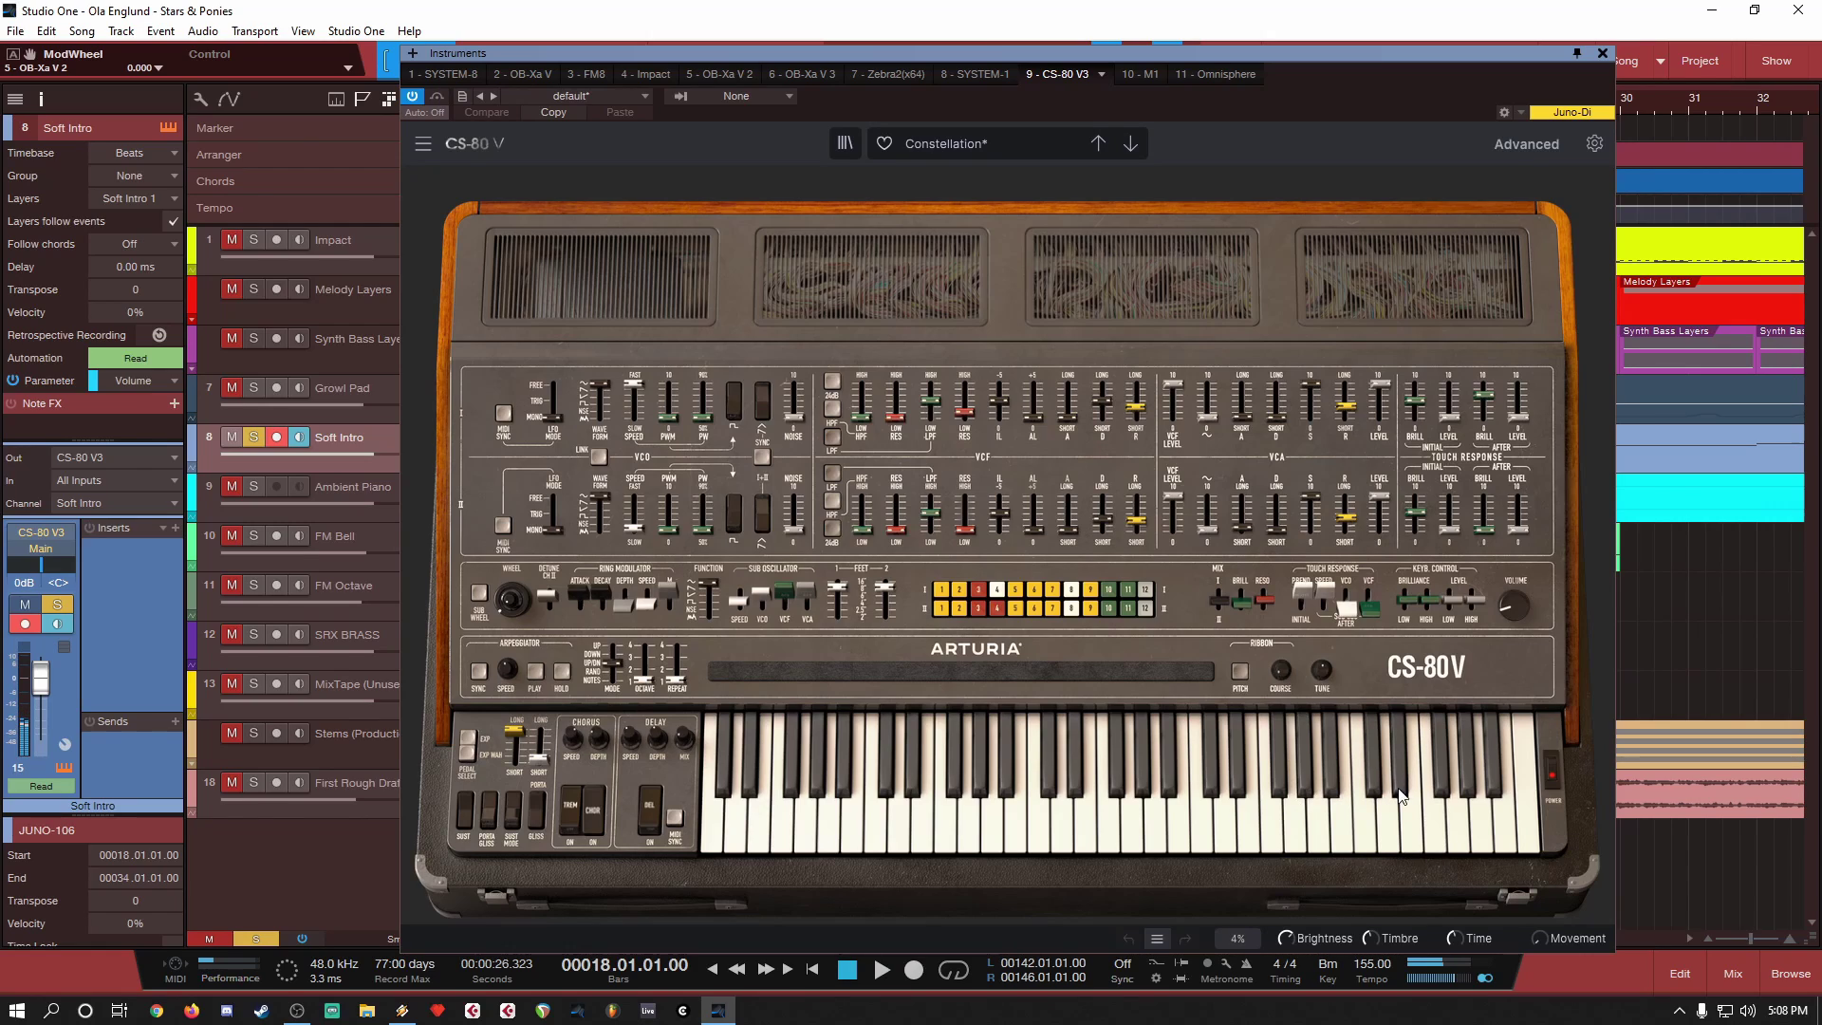
Step: Compare a high note with two low notes of the Constellation patch on the CS-80 V's on-screen keyboard
{"action": "left_click", "coordinate": [1403, 795]}
{"action": "left_click", "coordinate": [811, 835]}
{"action": "left_click", "coordinate": [714, 832]}
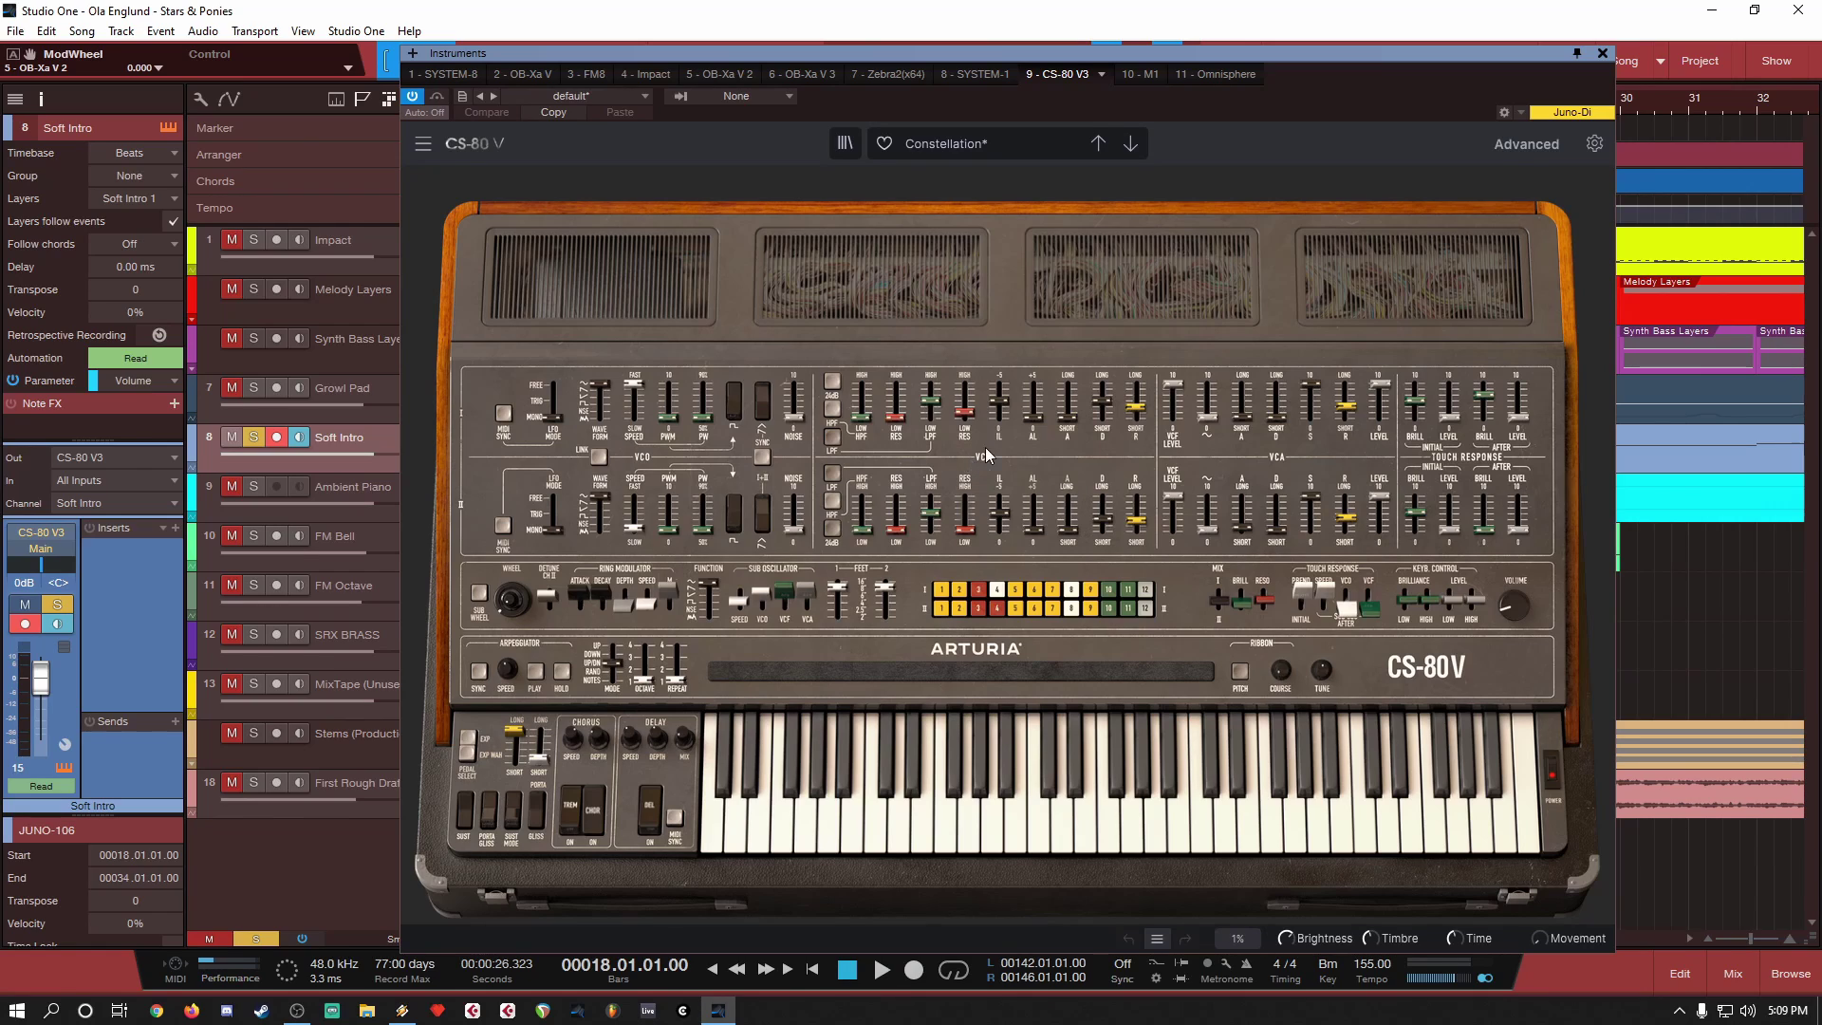
Step: Close the CS-80 V editor, select the FM Bell track and open its FM8 instrument
{"action": "left_click", "coordinate": [1603, 54]}
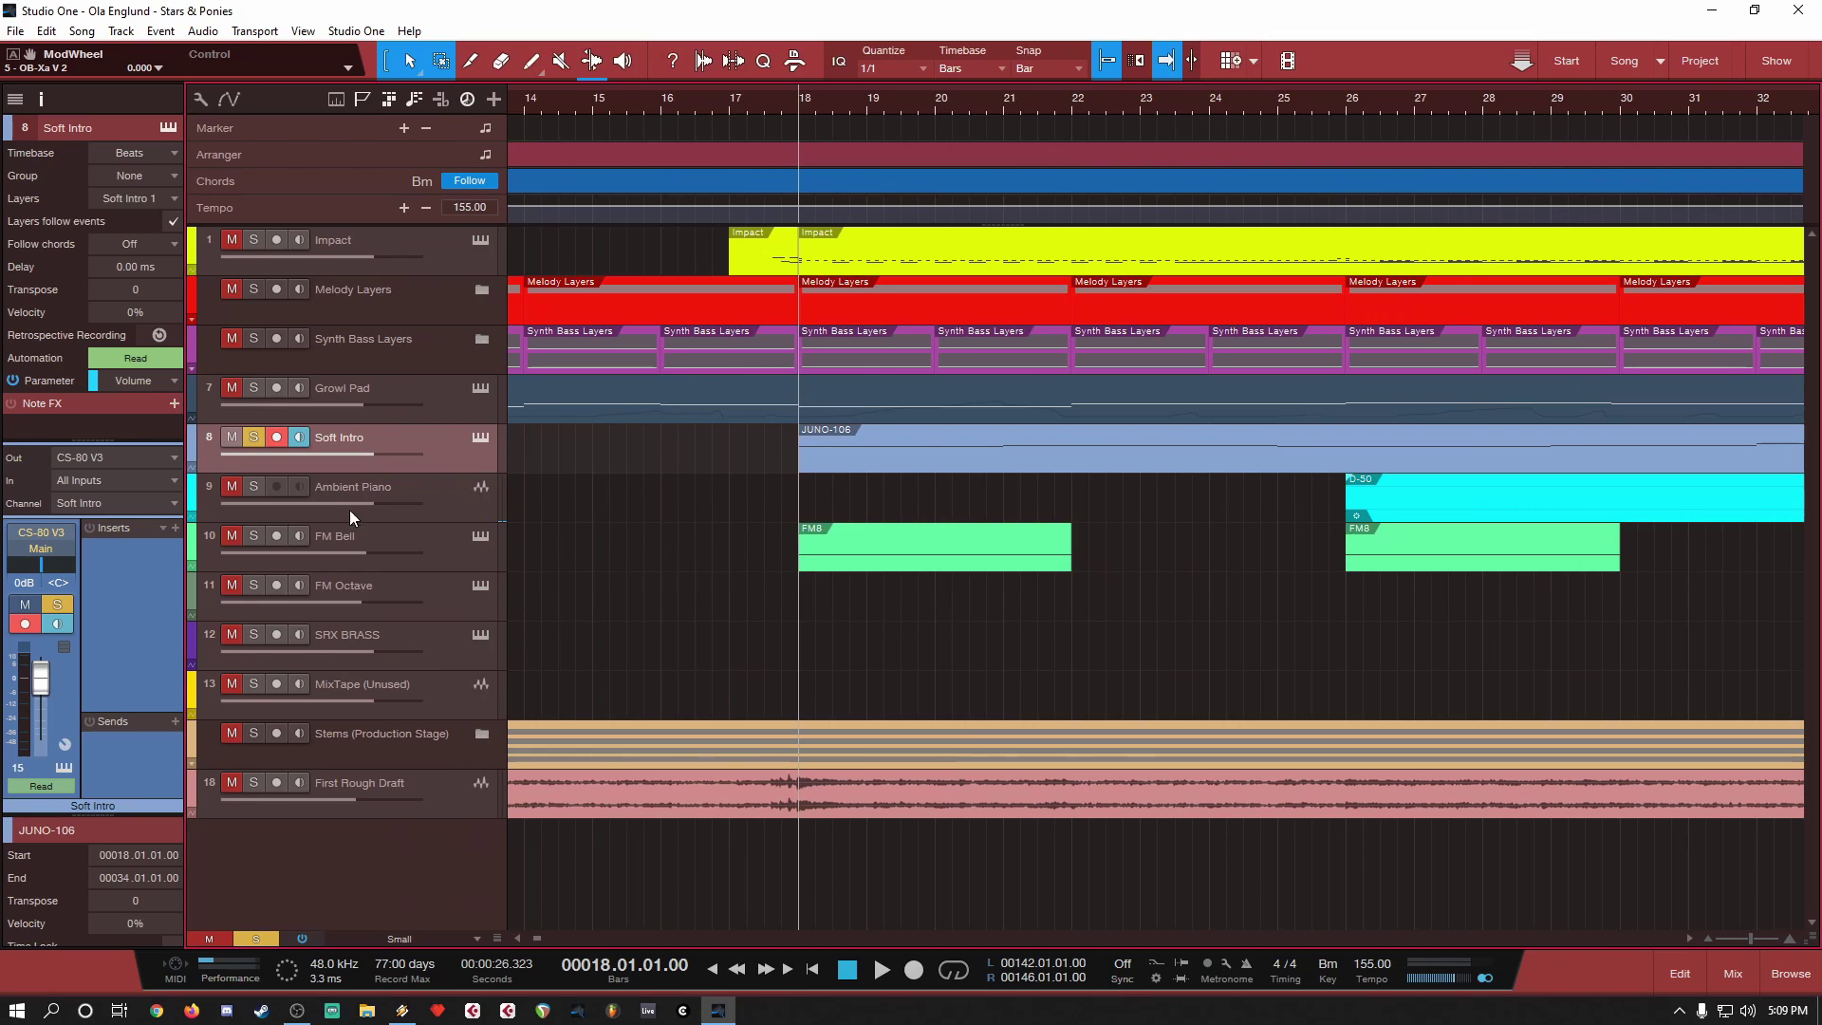
{"action": "left_click", "coordinate": [435, 555]}
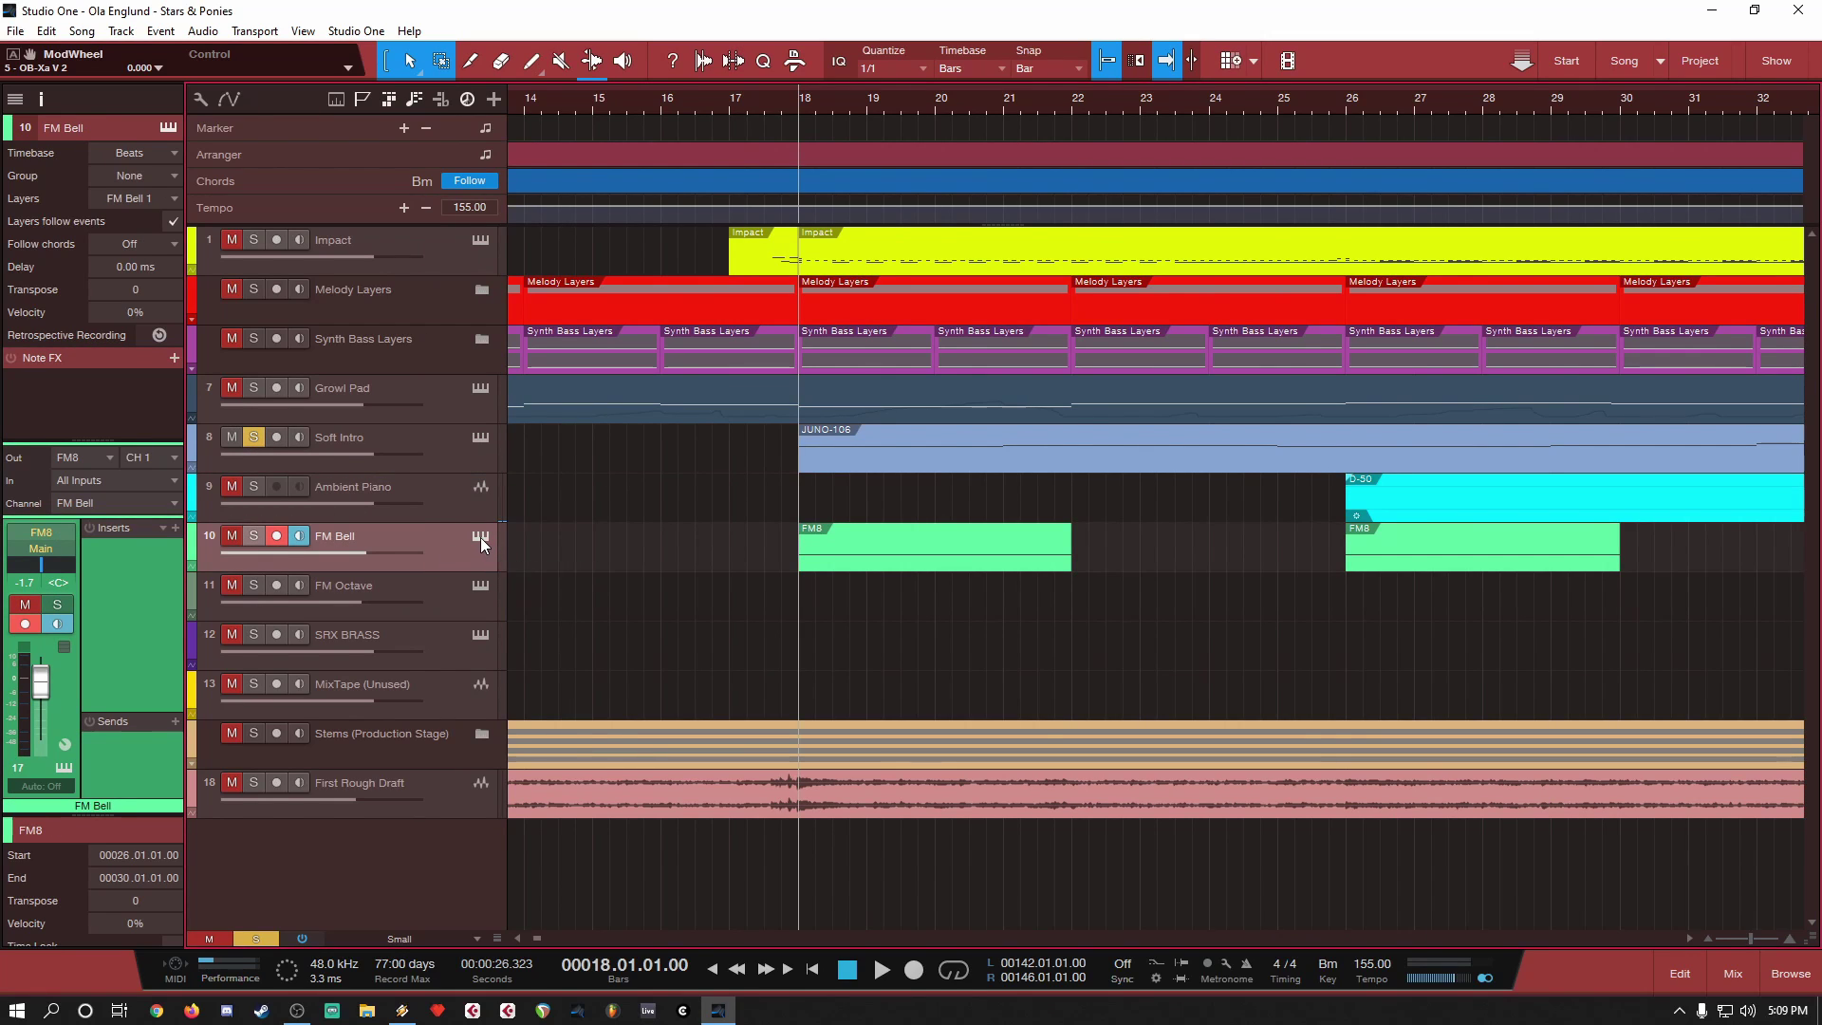
{"action": "left_click", "coordinate": [480, 537]}
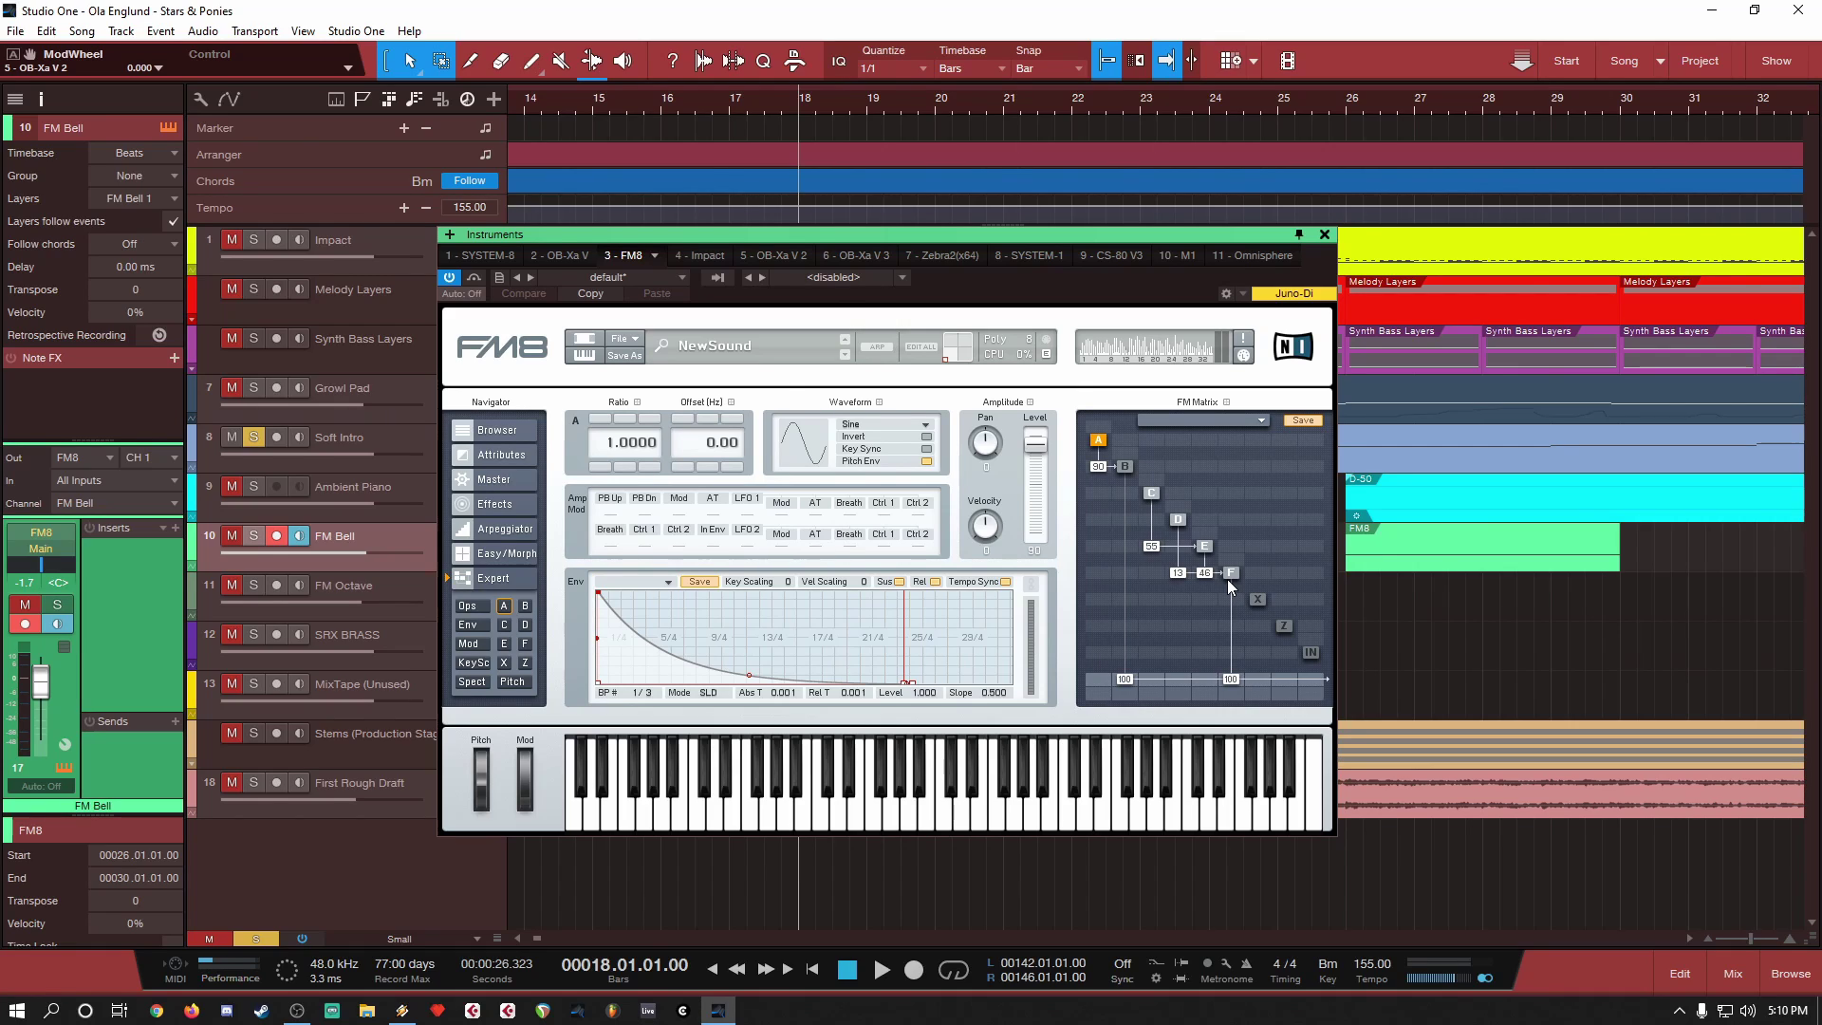
Step: Select operator B and switch off operator F in the FM8 matrix, and move the solo from Soft Intro to FM Bell
{"action": "left_click", "coordinate": [1125, 466]}
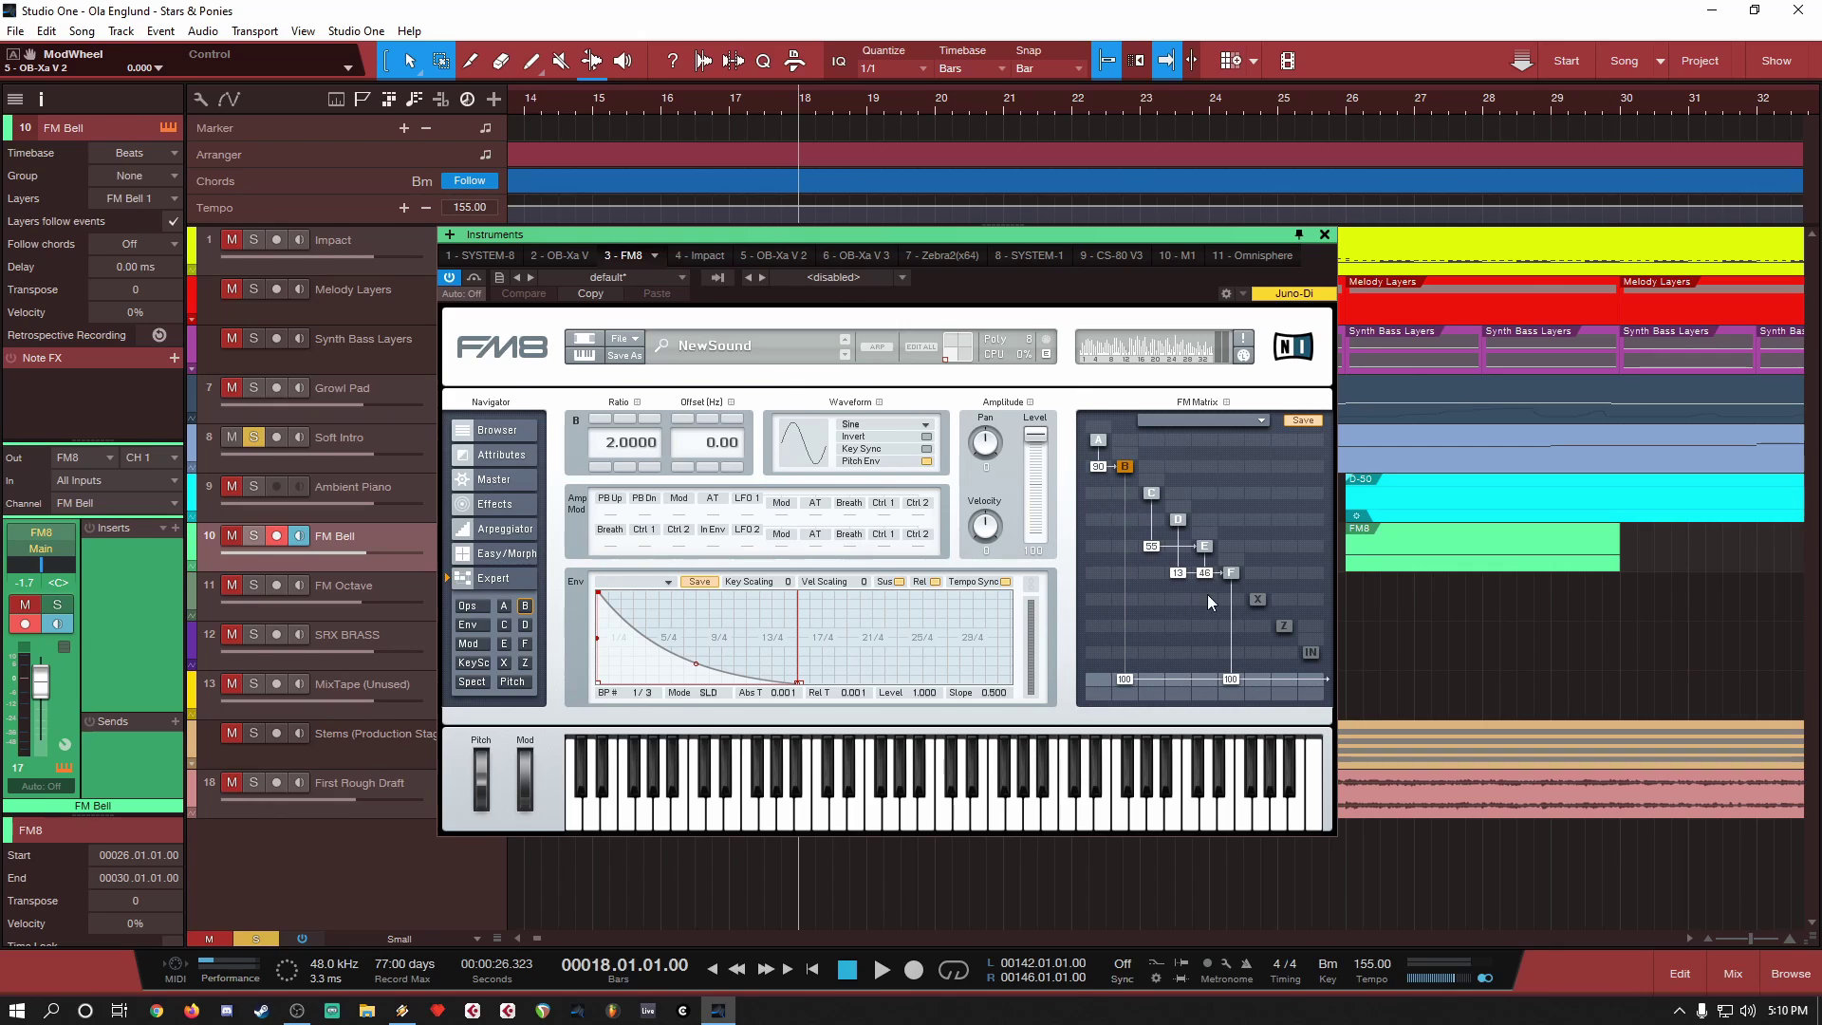
{"action": "left_click", "coordinate": [1232, 573]}
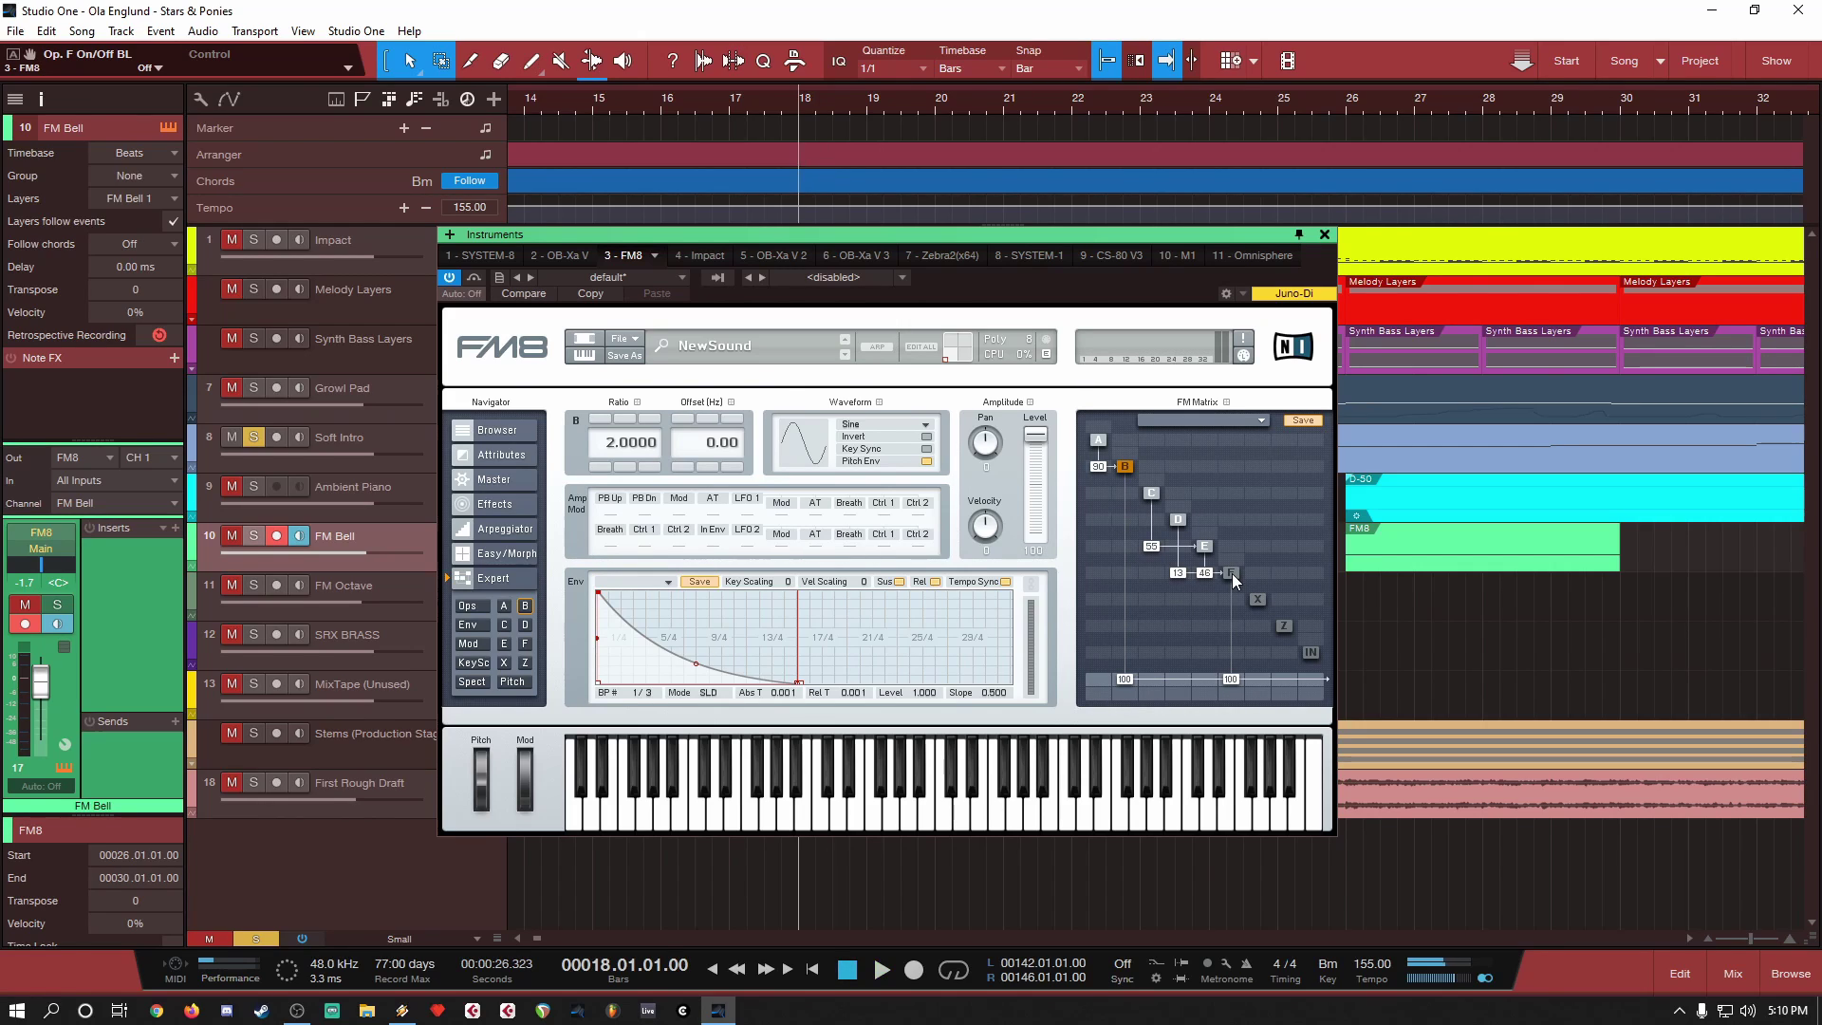
{"action": "left_click", "coordinate": [254, 437]}
{"action": "left_click", "coordinate": [255, 536]}
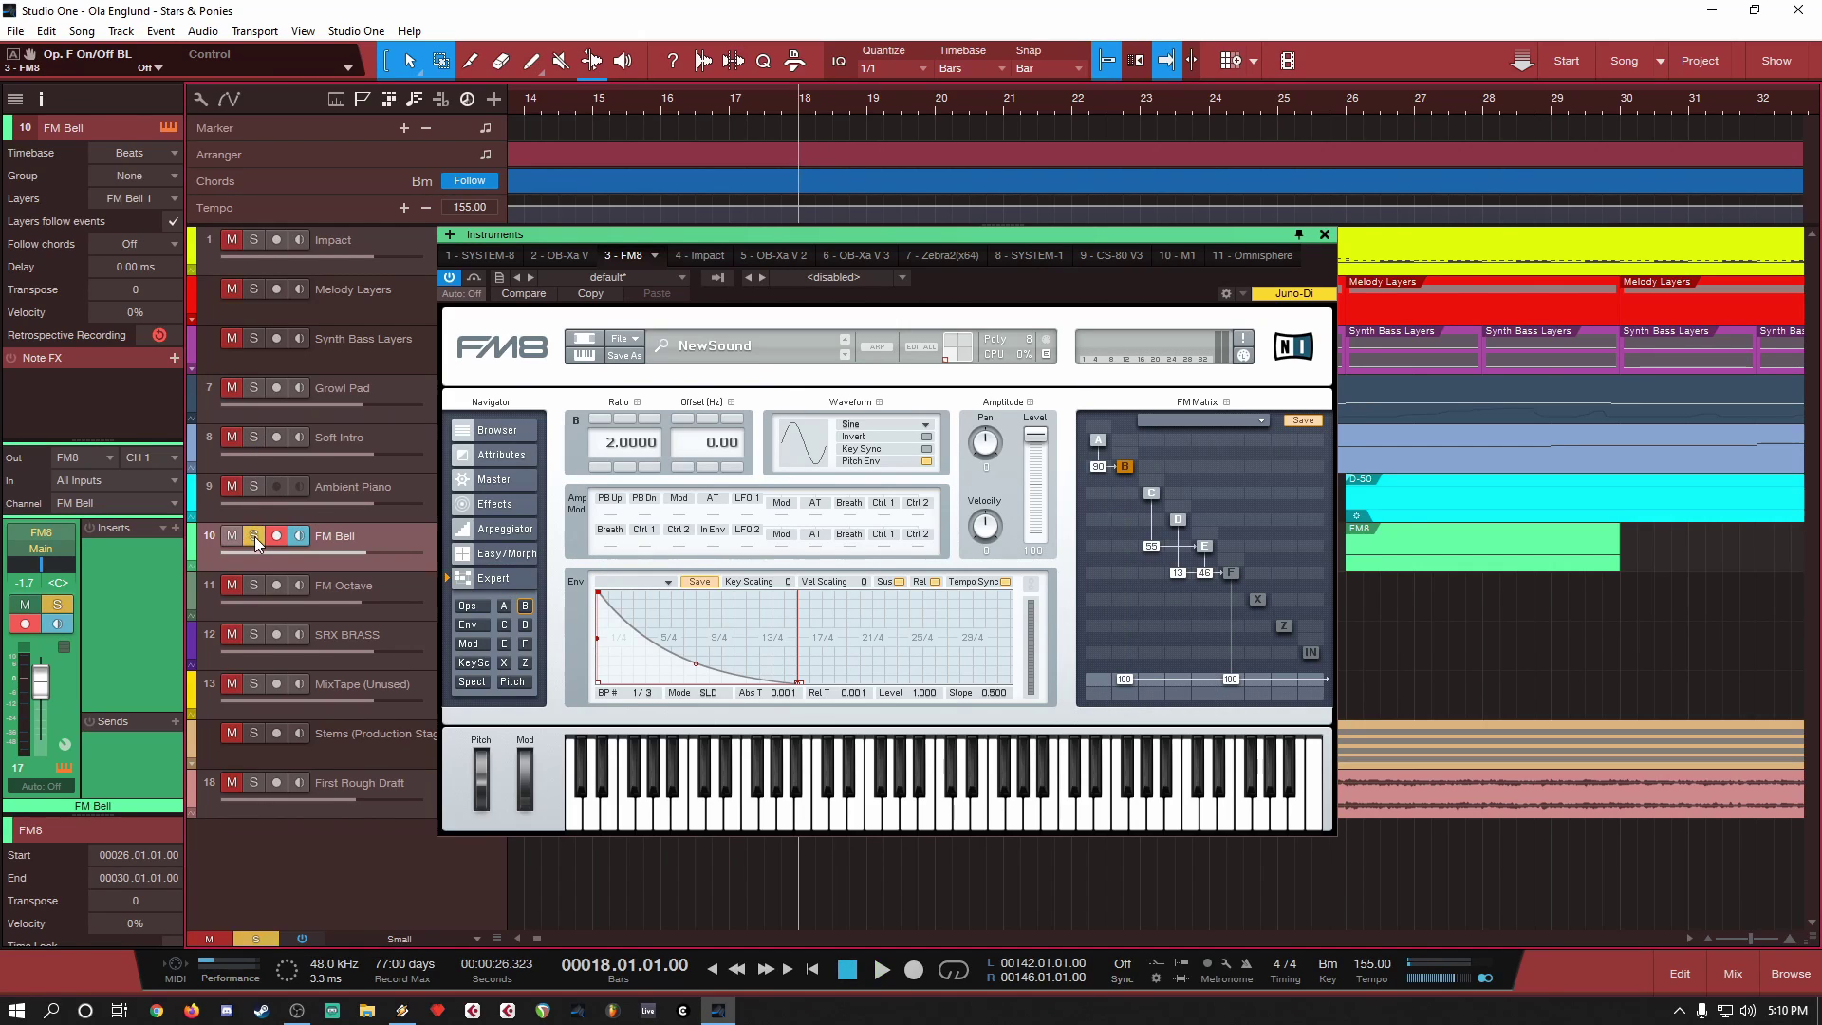
Step: Audition the FM Bell part from bar 18 with FM8 operator B switched off and on for comparison
{"action": "key", "text": "space"}
{"action": "key", "text": "space"}
{"action": "left_click", "coordinate": [1124, 467]}
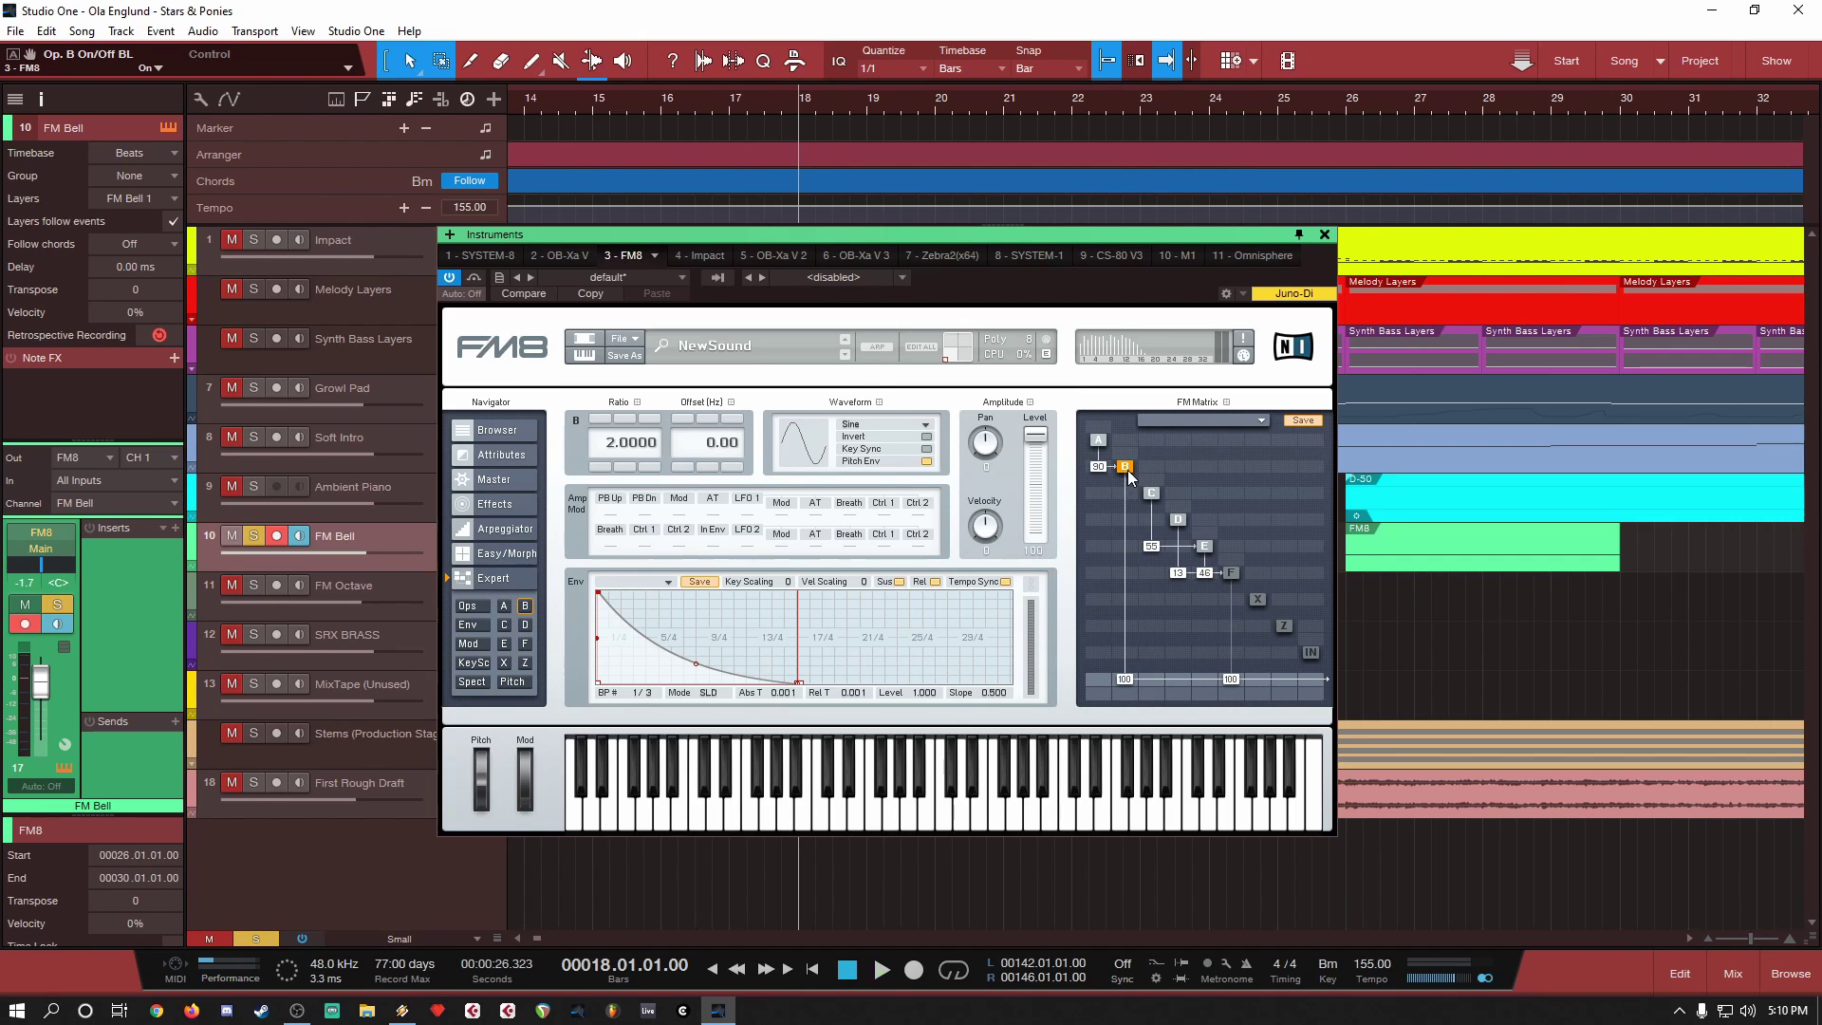
{"action": "key", "text": "space"}
{"action": "key", "text": "space"}
{"action": "left_click", "coordinate": [1125, 467]}
{"action": "left_click", "coordinate": [1126, 468]}
{"action": "key", "text": "space"}
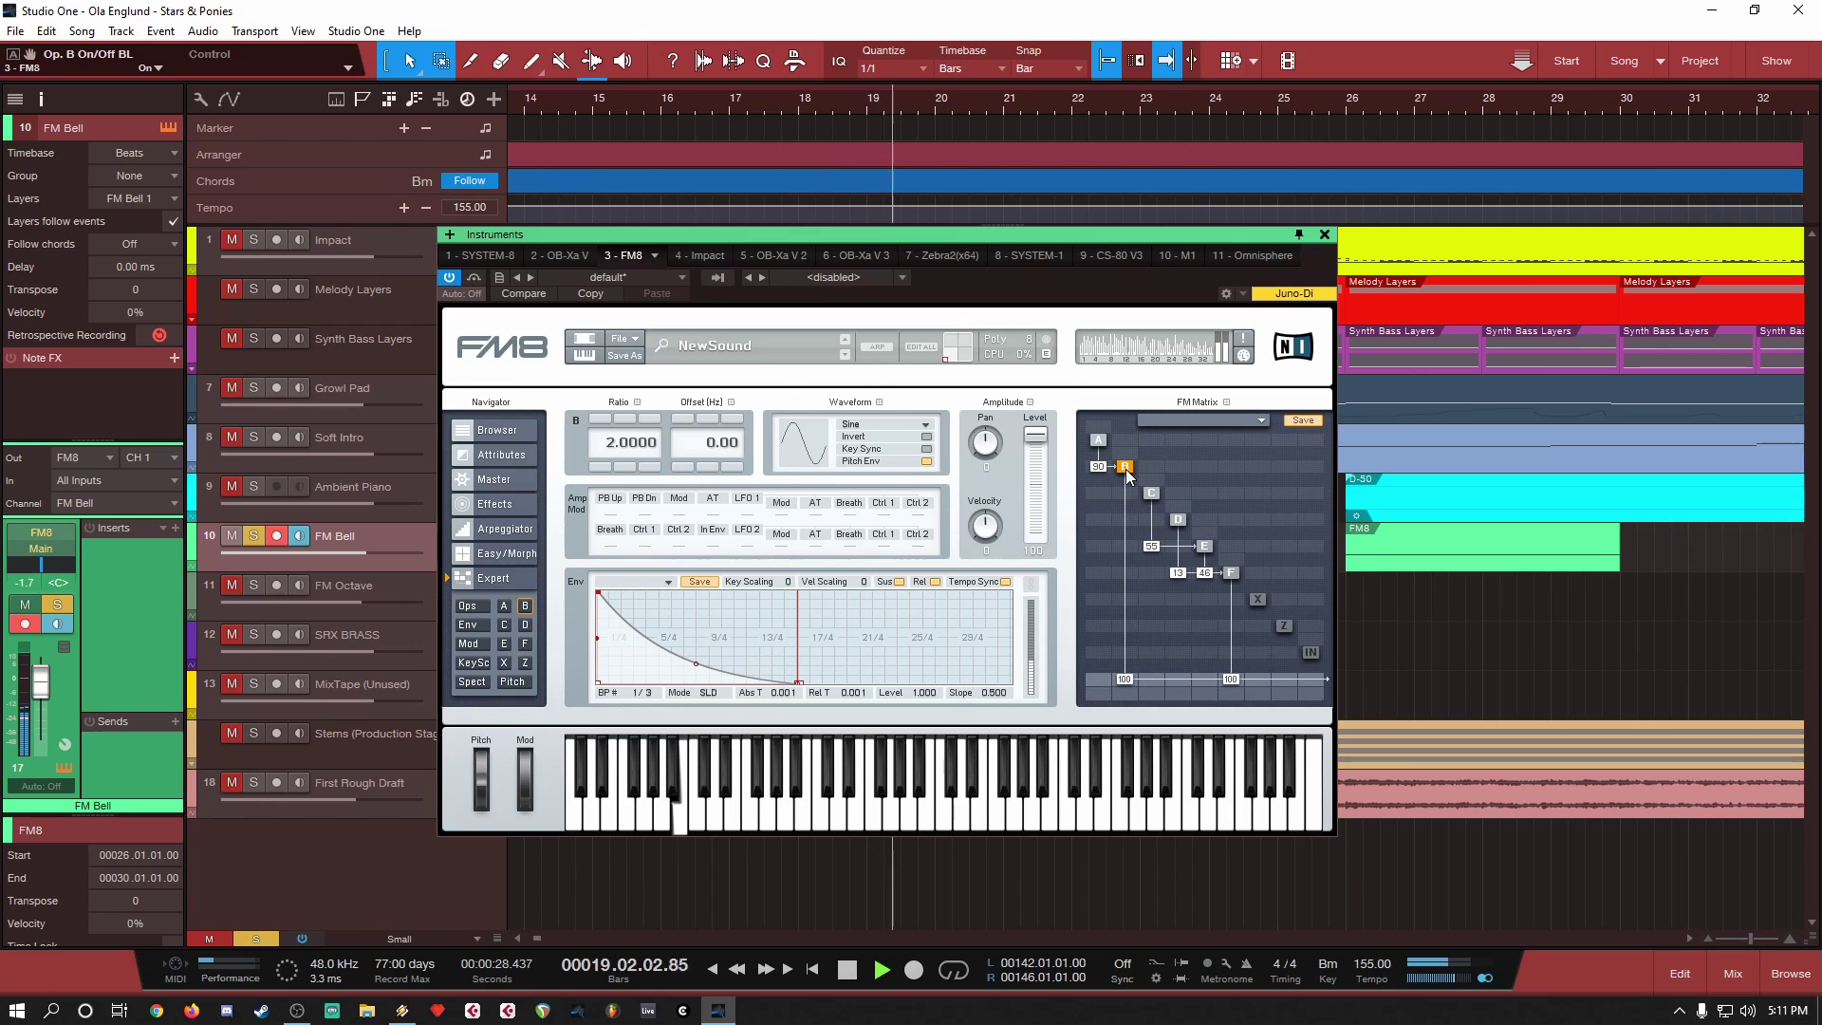
{"action": "key", "text": "space"}
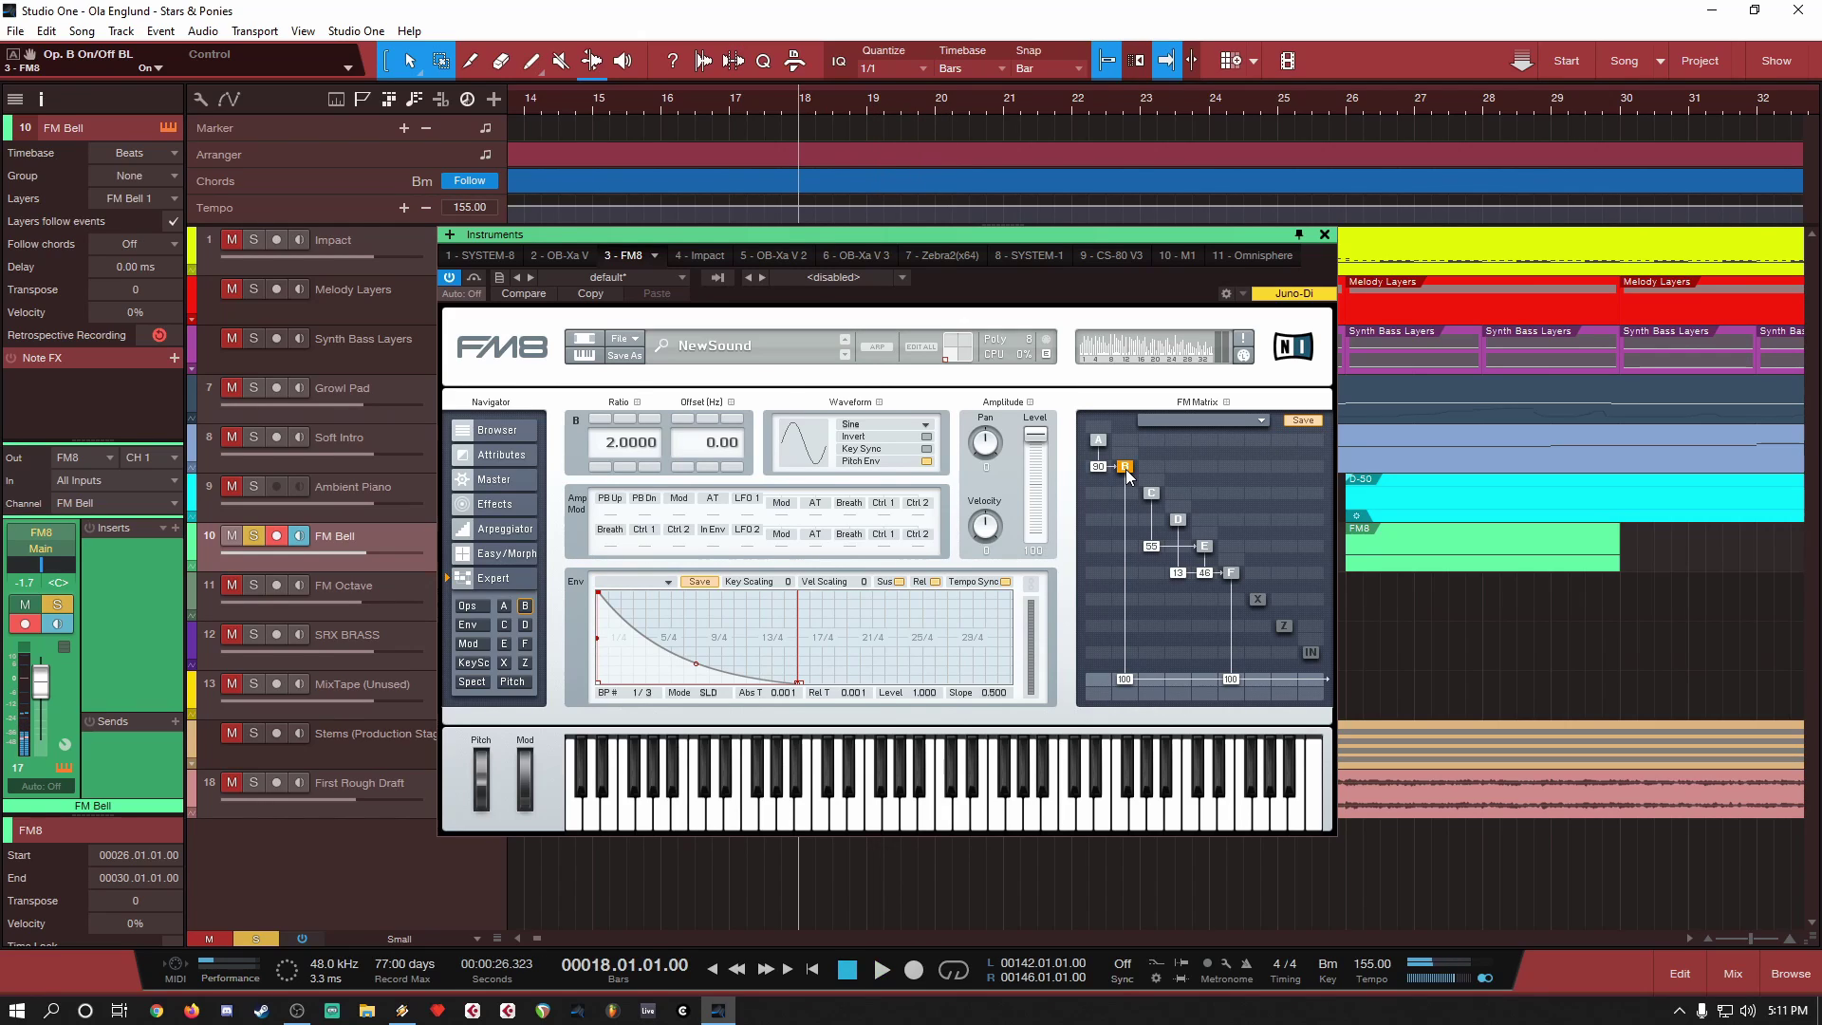
Step: Switch off operator B in FM8, audition the FM Bell from bar 18, and close the instrument window
{"action": "left_click", "coordinate": [1126, 467]}
{"action": "key", "text": "space"}
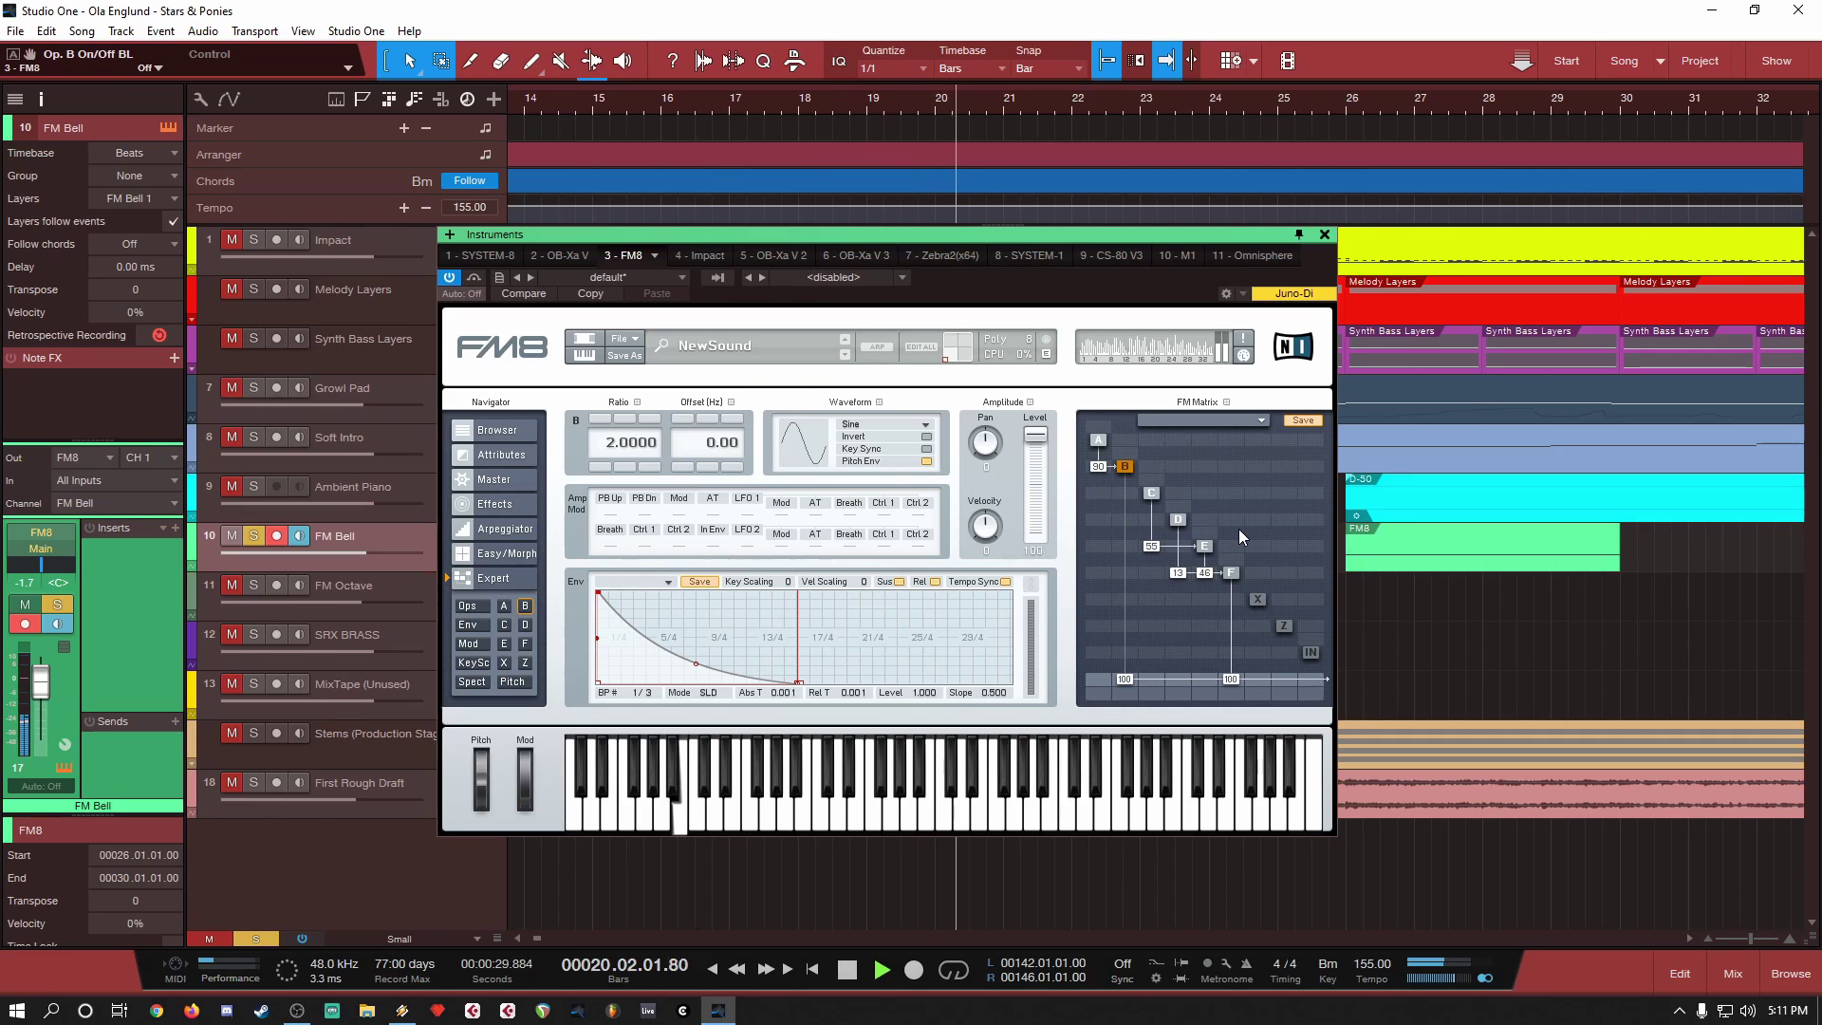
{"action": "key", "text": "space"}
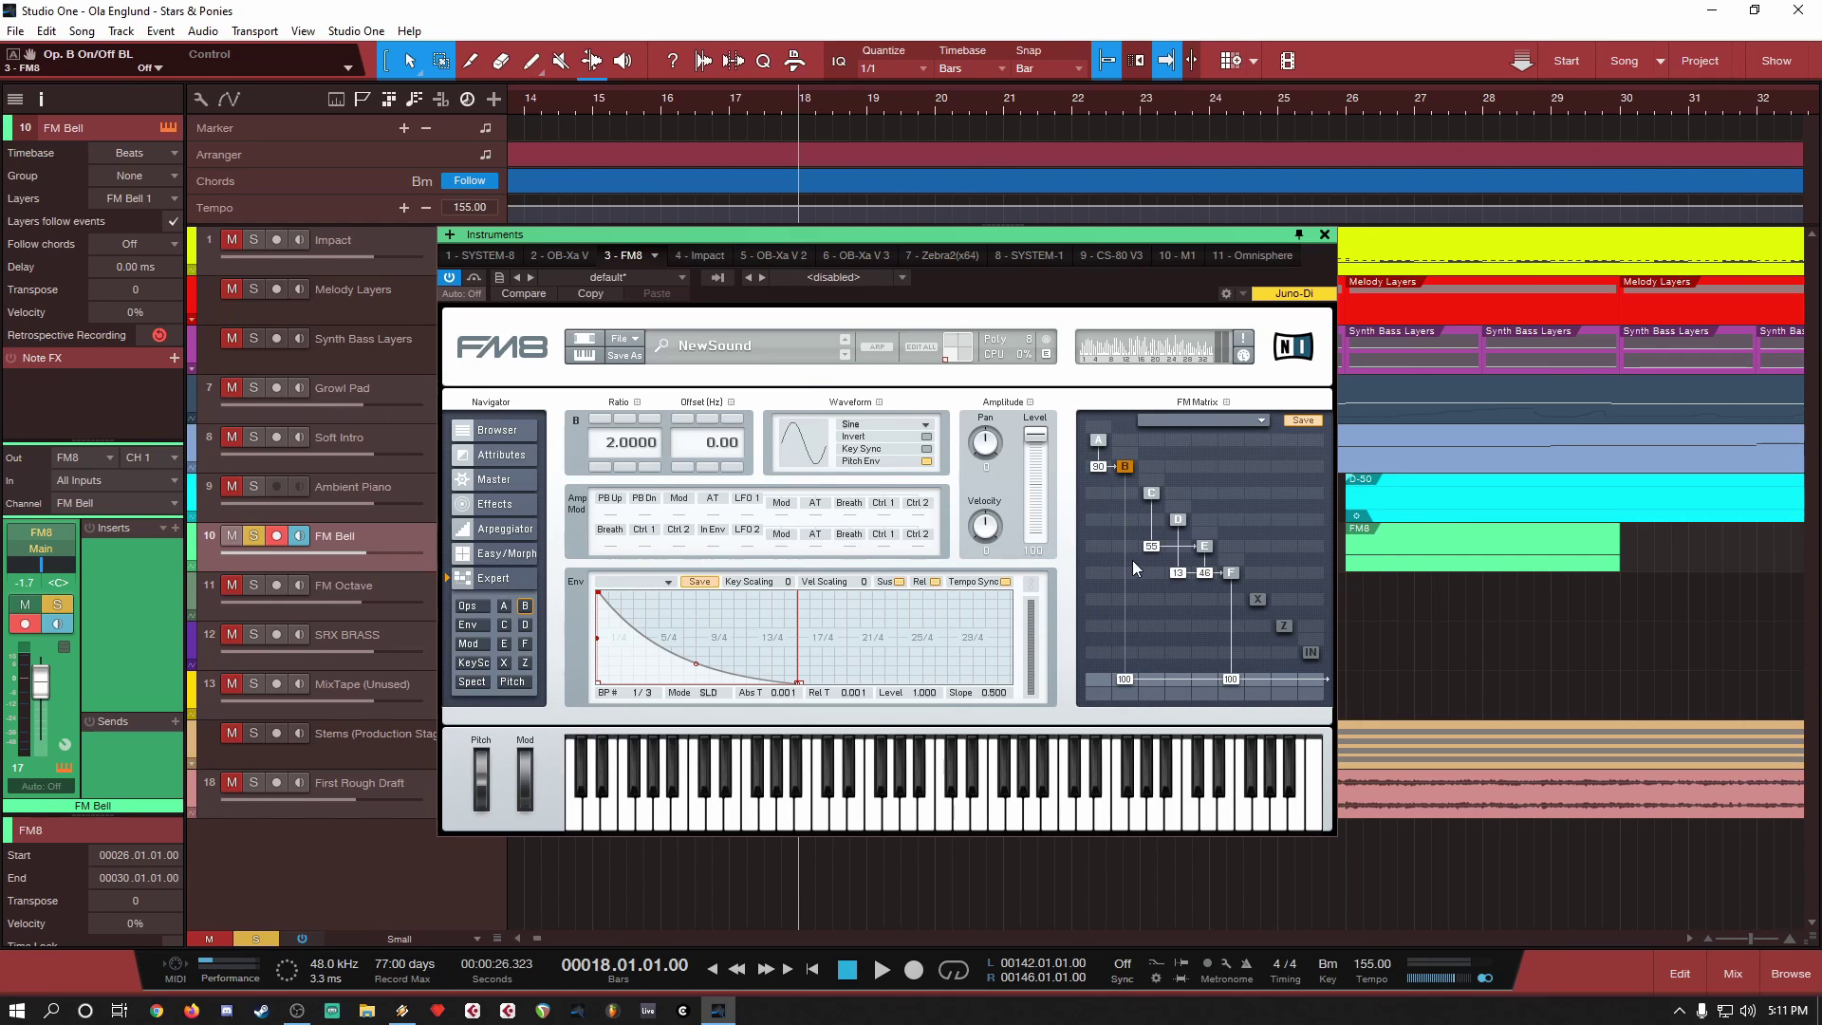
{"action": "left_click", "coordinate": [679, 807]}
{"action": "left_click", "coordinate": [644, 824]}
{"action": "left_click", "coordinate": [1325, 233]}
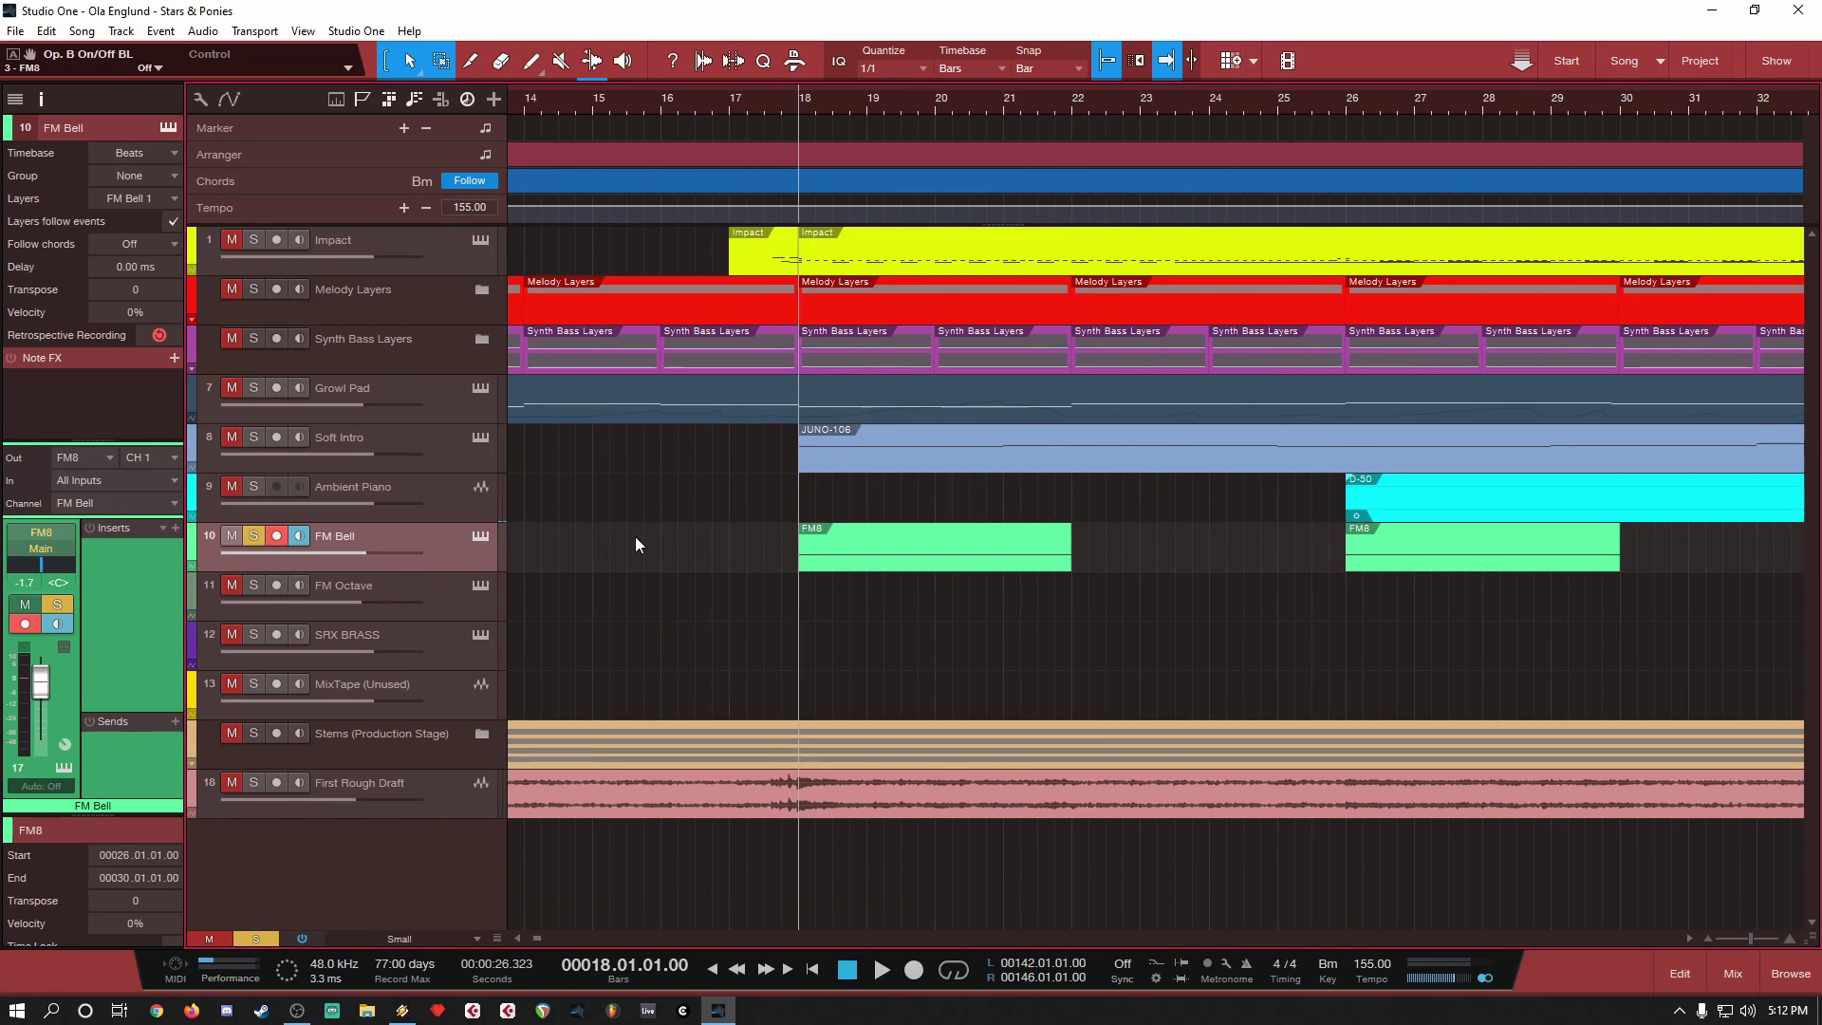
Step: Take FM Bell out of solo and audition the Ambient Piano track alone from bar 26, clearing its solo when finished
{"action": "scroll", "coordinate": [611, 528], "scroll_direction": "down", "scroll_amount": 4}
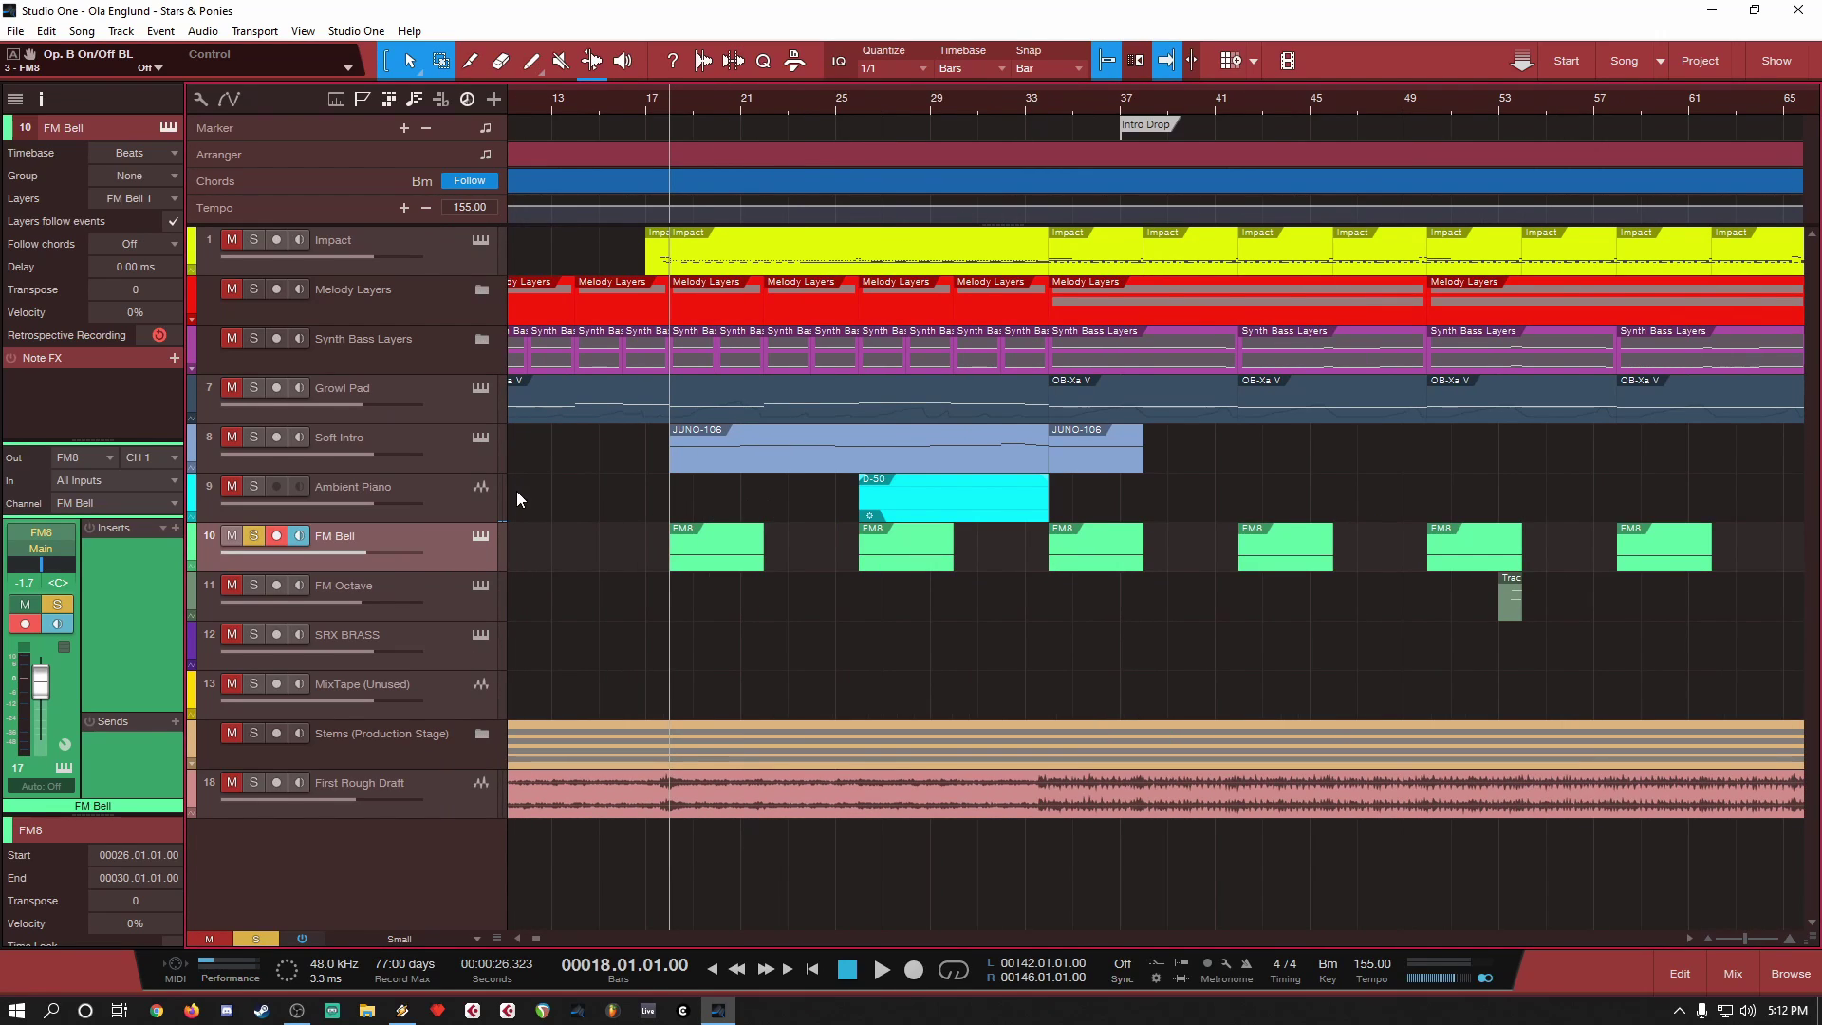
{"action": "left_click", "coordinate": [458, 493]}
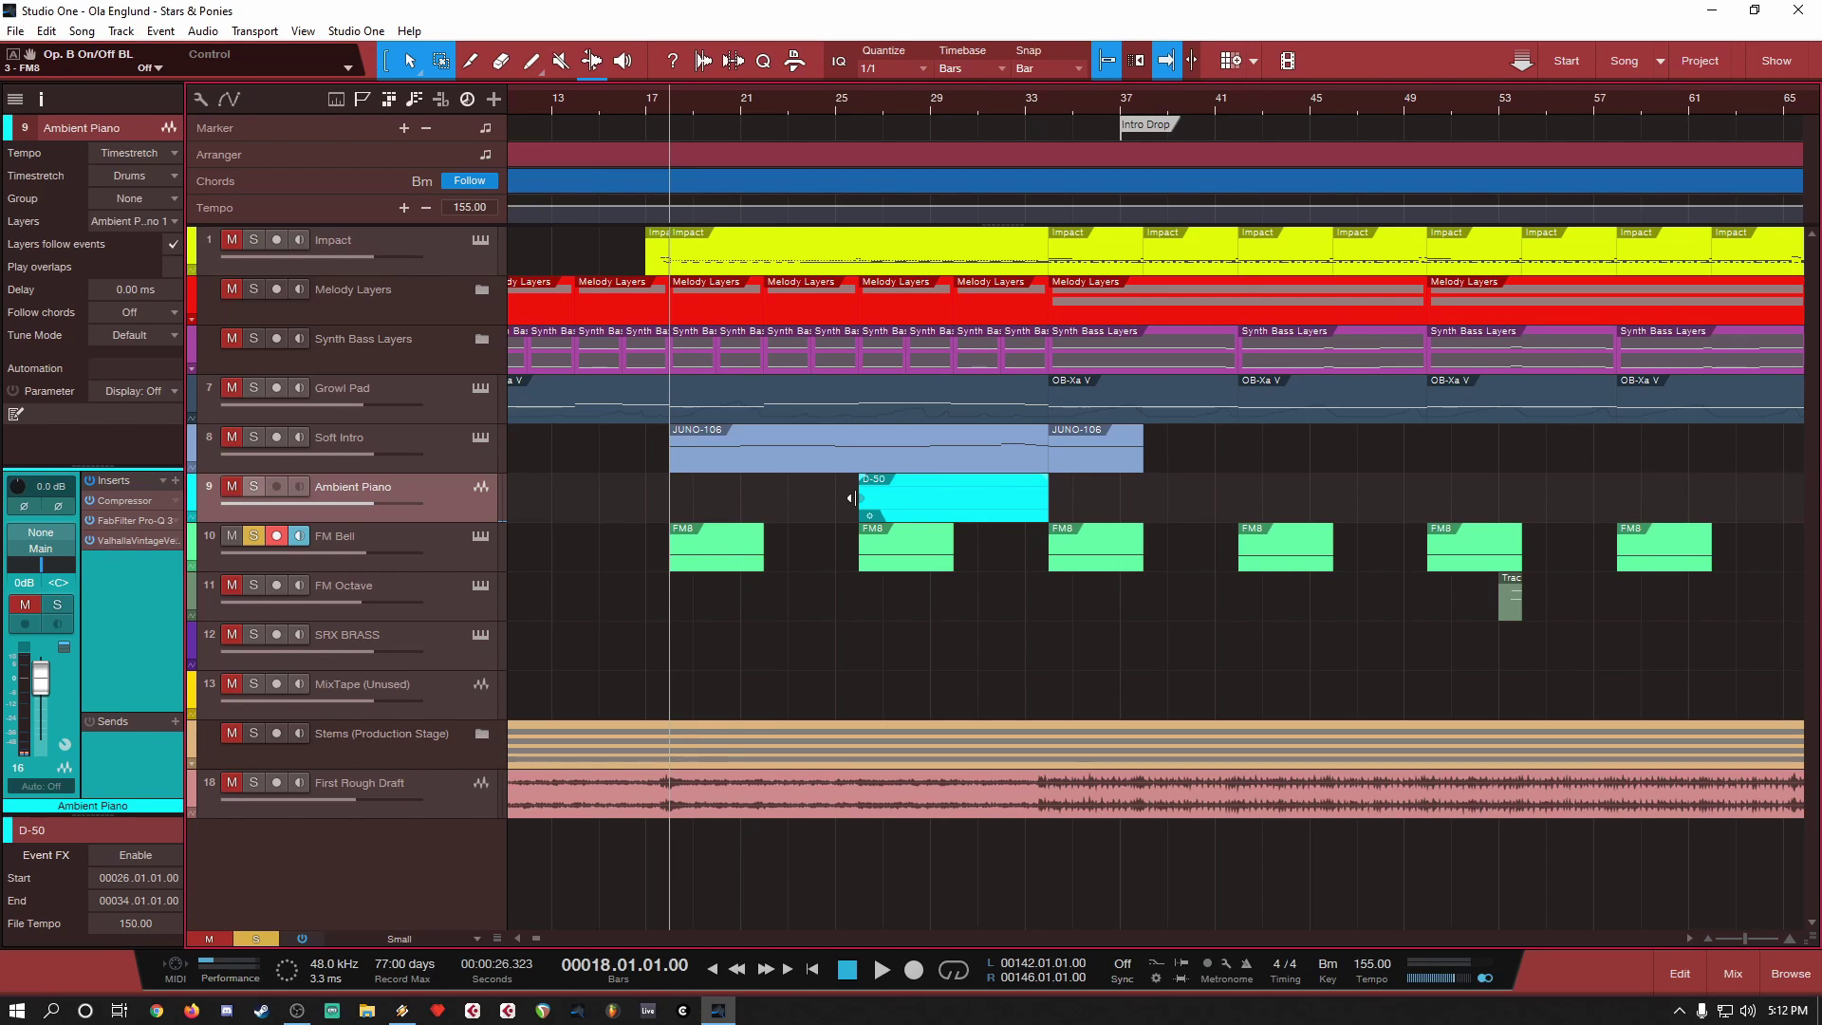
{"action": "left_click", "coordinate": [254, 487]}
{"action": "left_click", "coordinate": [861, 106]}
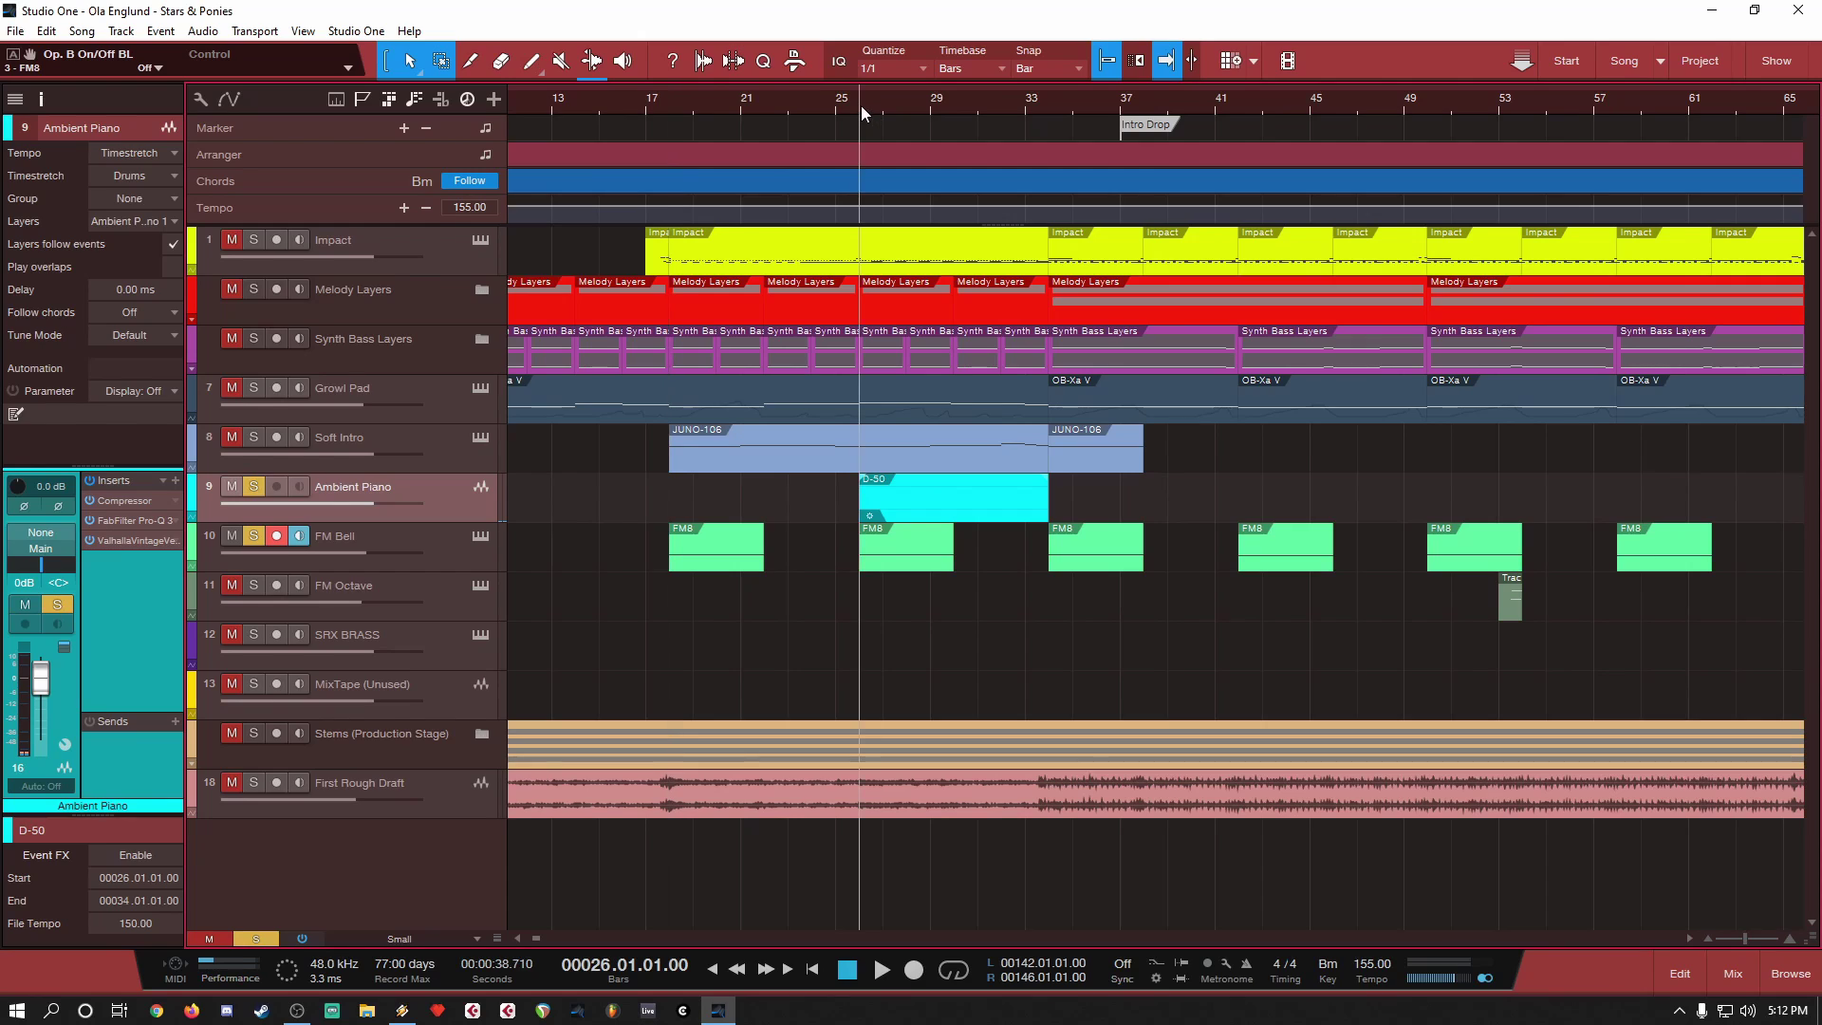
{"action": "key", "text": "space"}
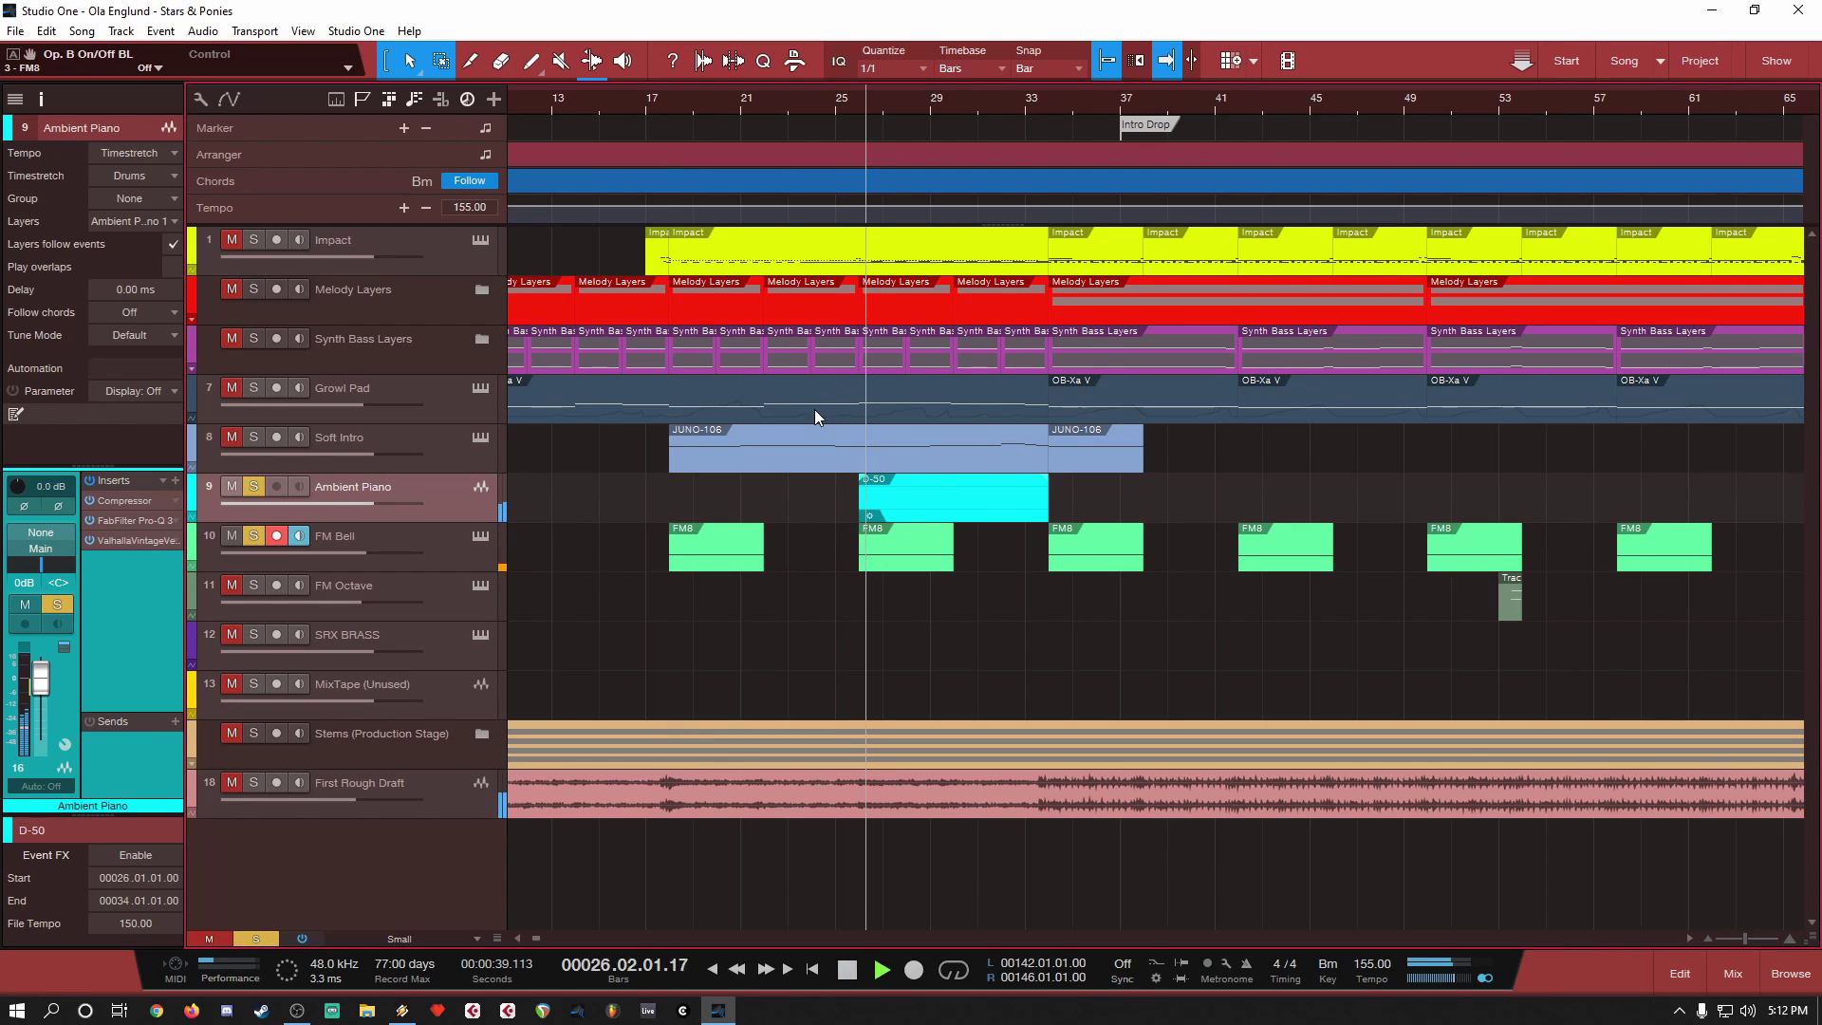
{"action": "left_click", "coordinate": [253, 536]}
{"action": "key", "text": "space"}
{"action": "key", "text": "space"}
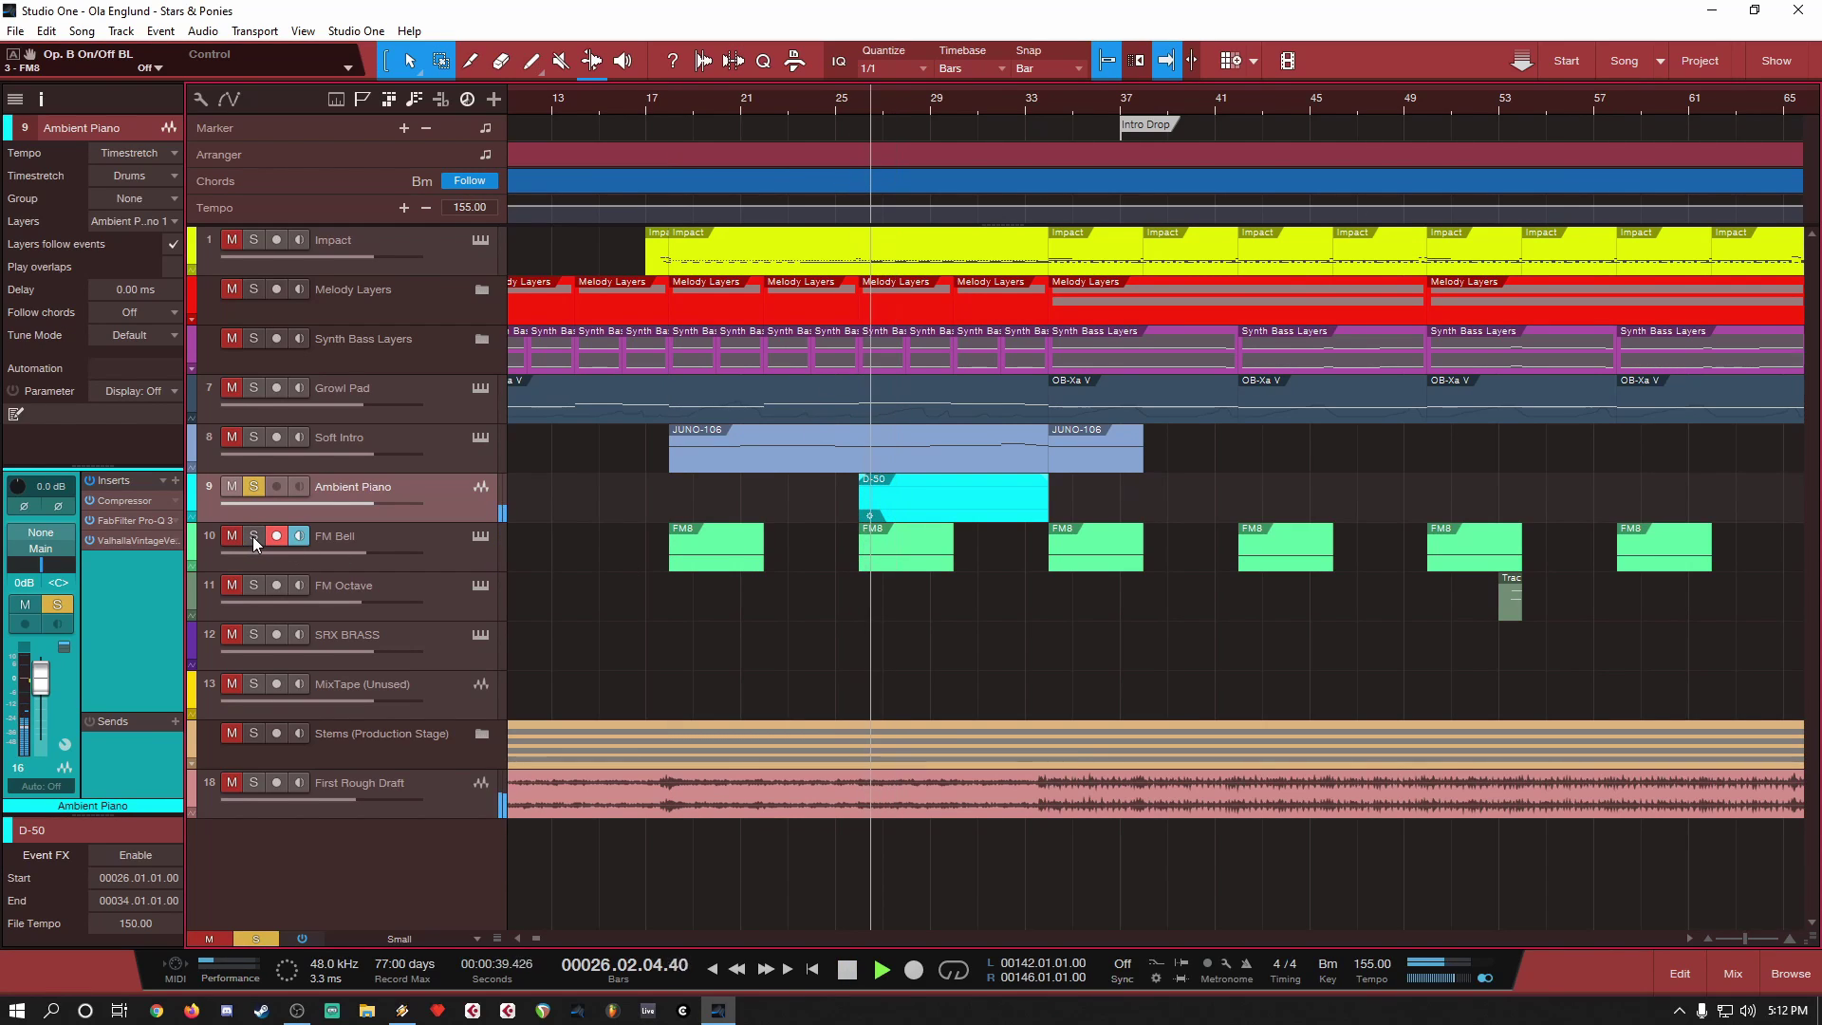
{"action": "key", "text": "space"}
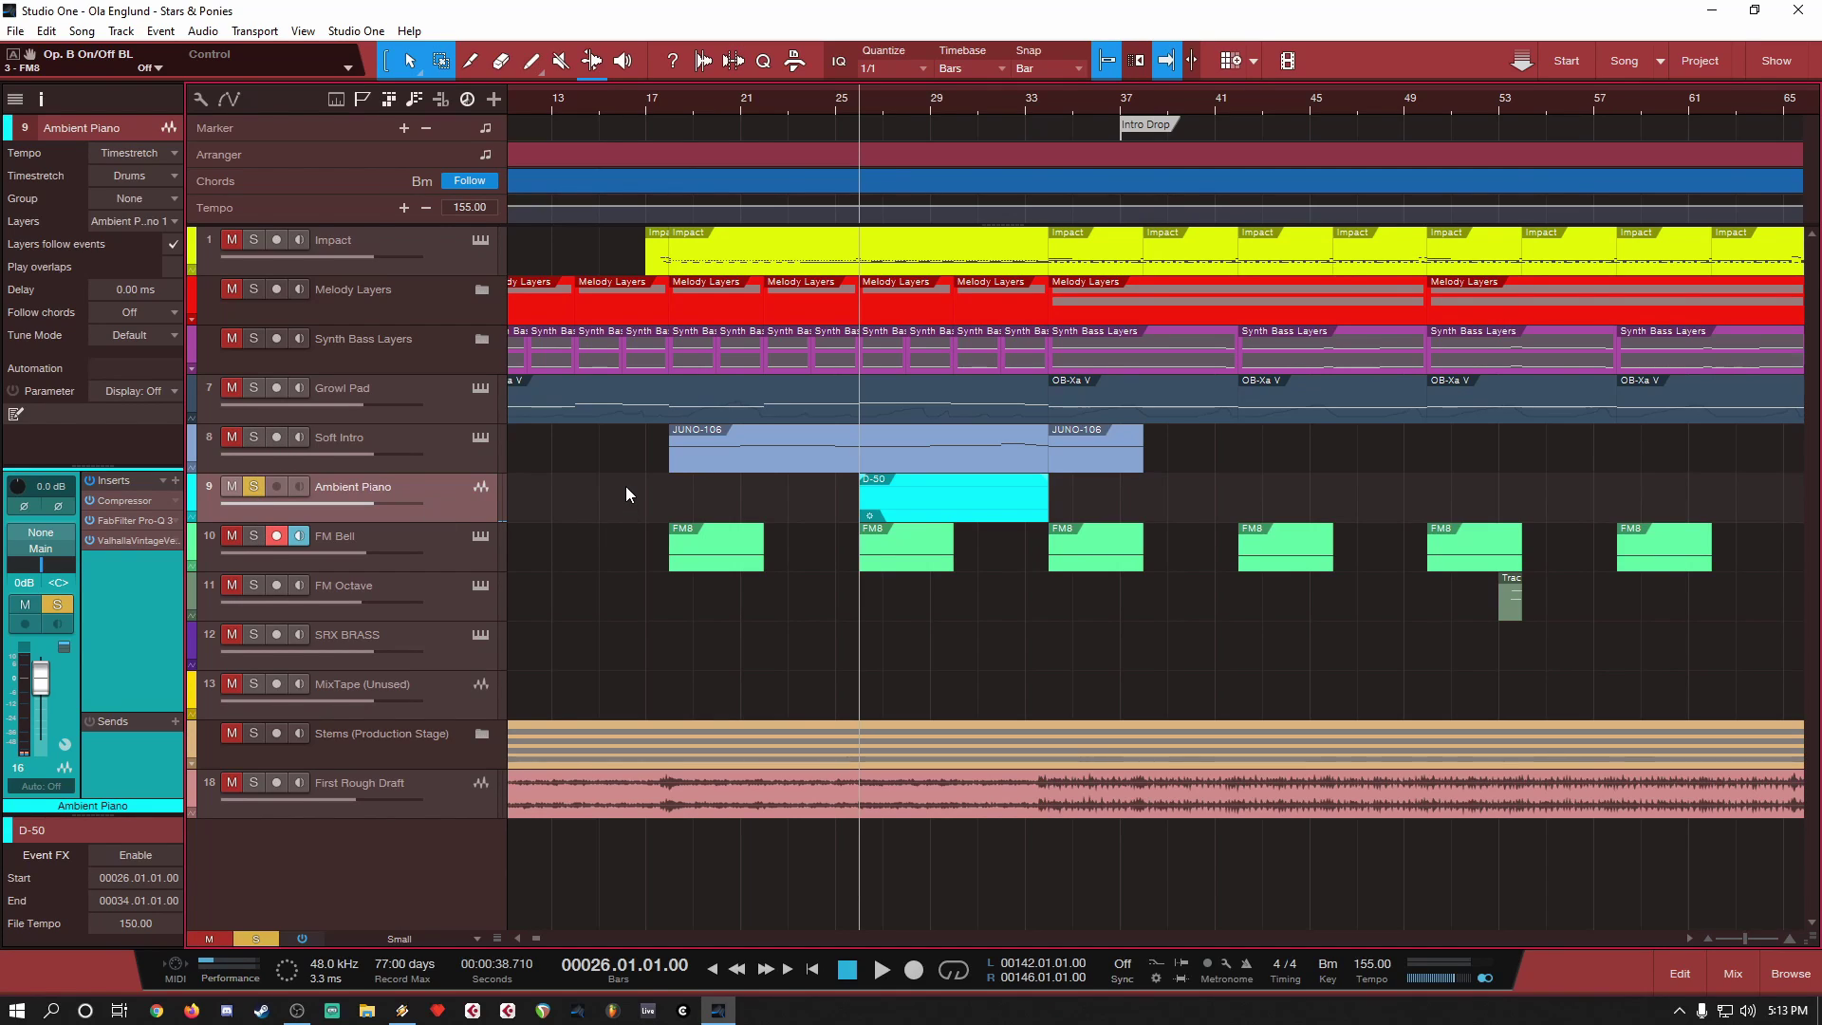
{"action": "left_click", "coordinate": [252, 492]}
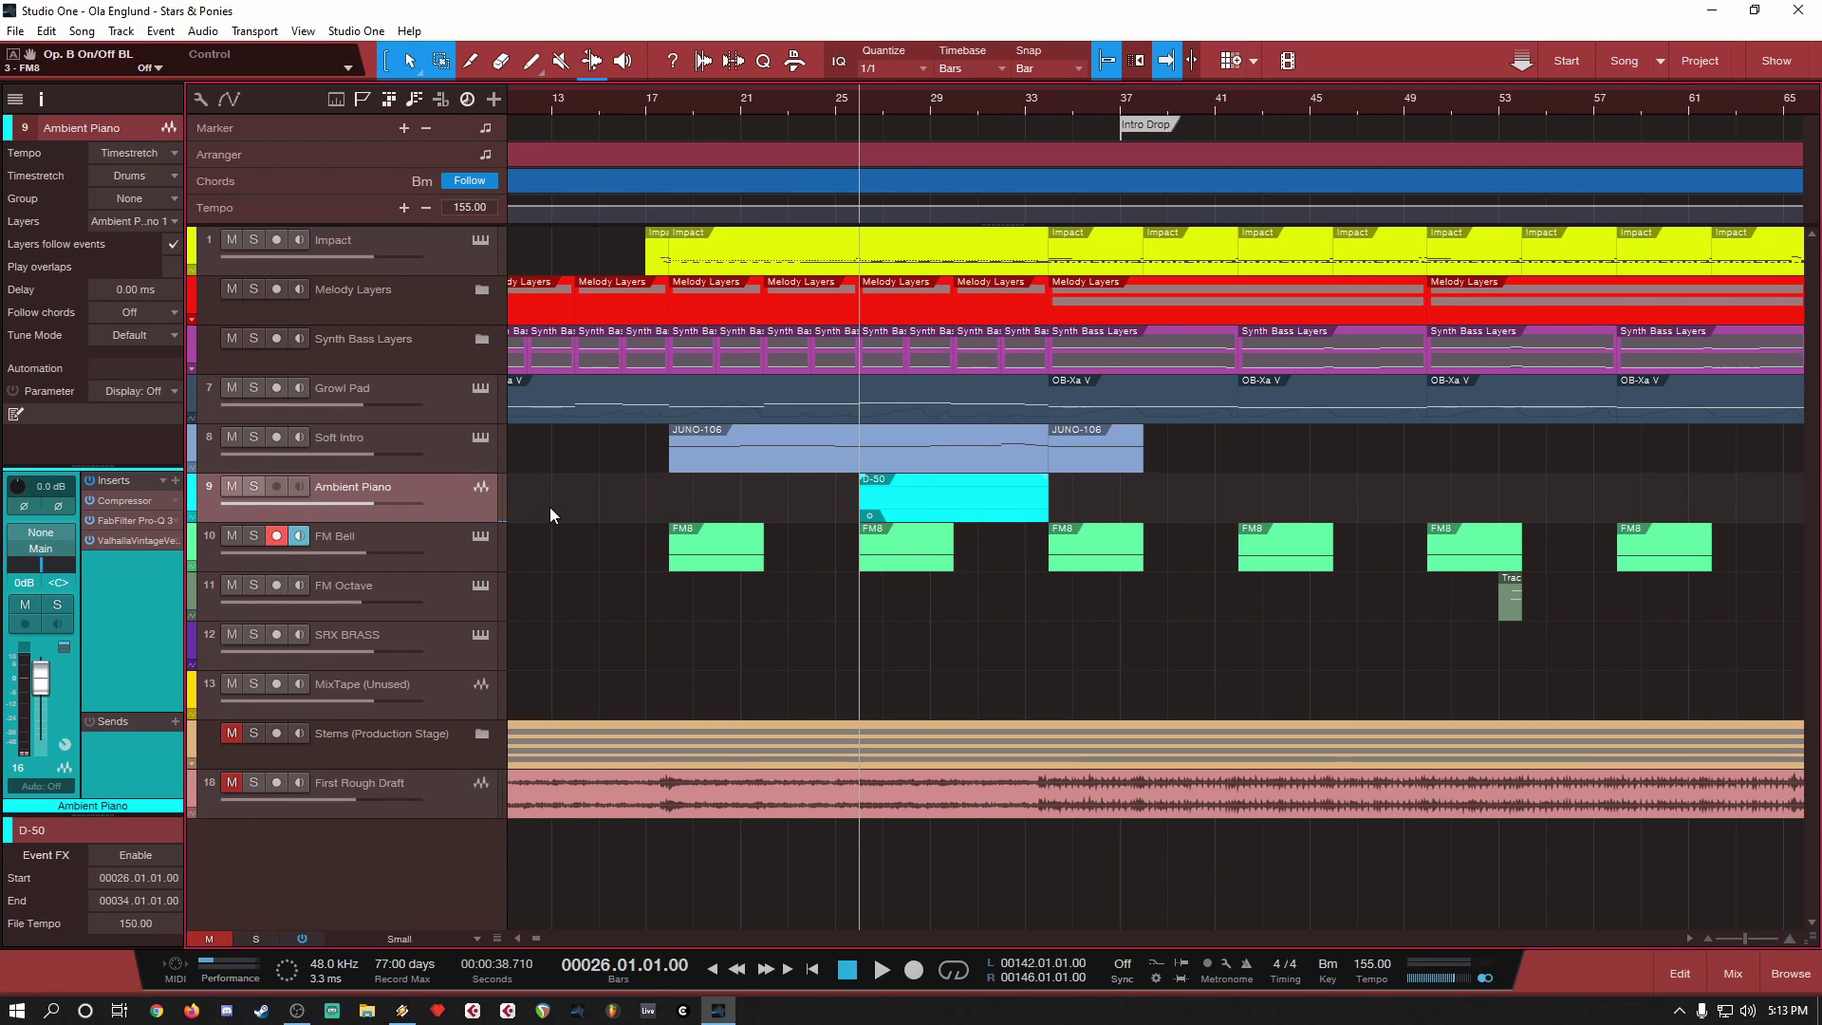
Step: Zoom in on the FM Octave track's Track 17 clip and place the playhead at bar 53
{"action": "left_click", "coordinate": [474, 613]}
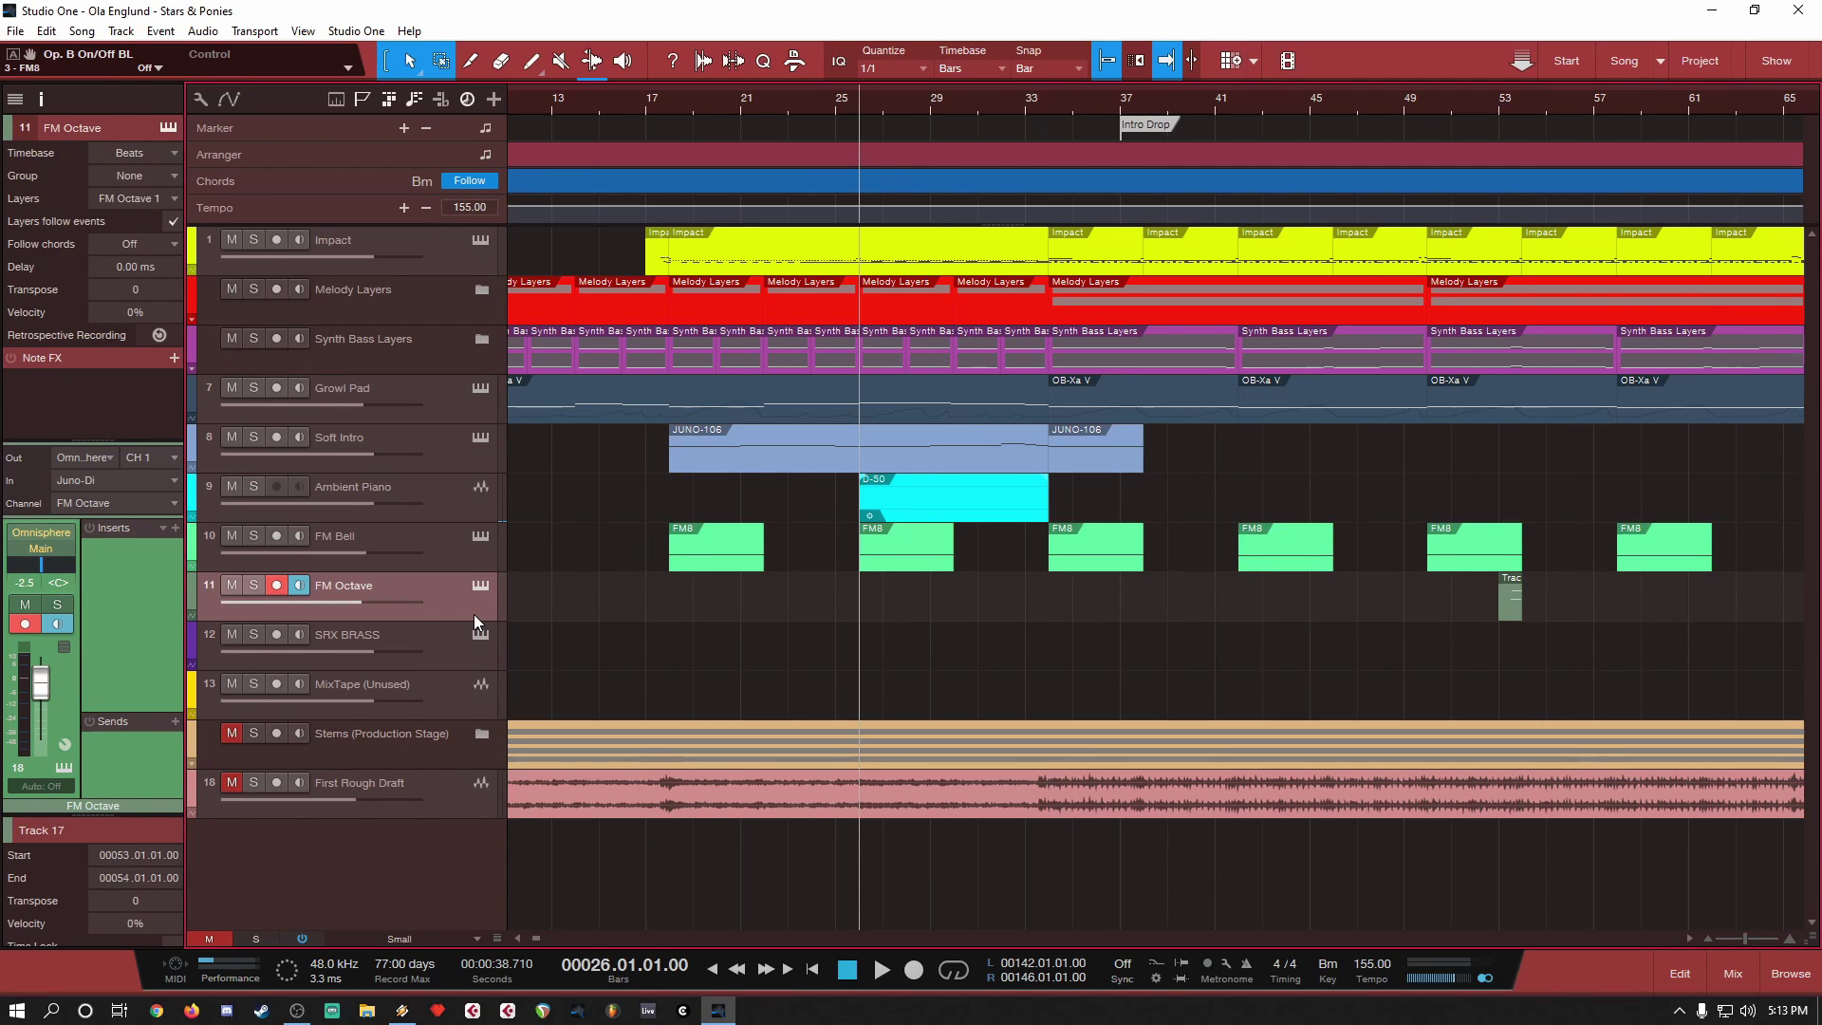
{"action": "key", "text": "z"}
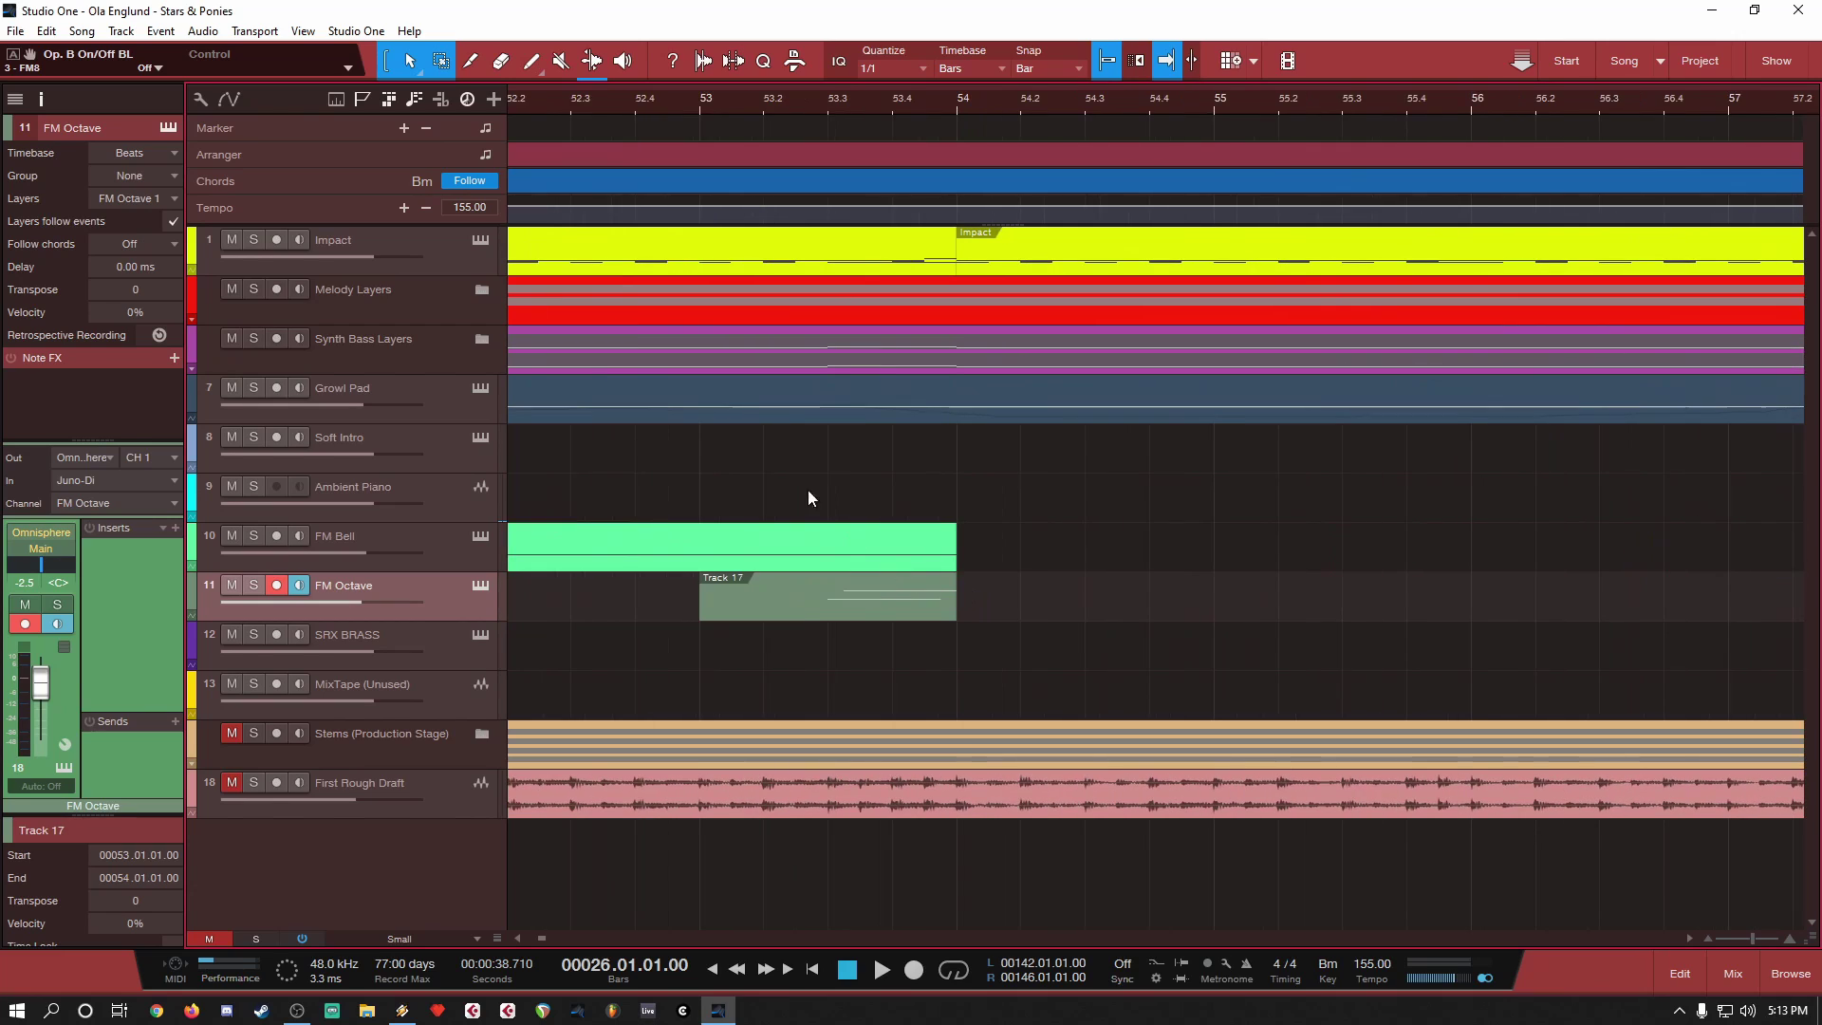
{"action": "left_click", "coordinate": [701, 106]}
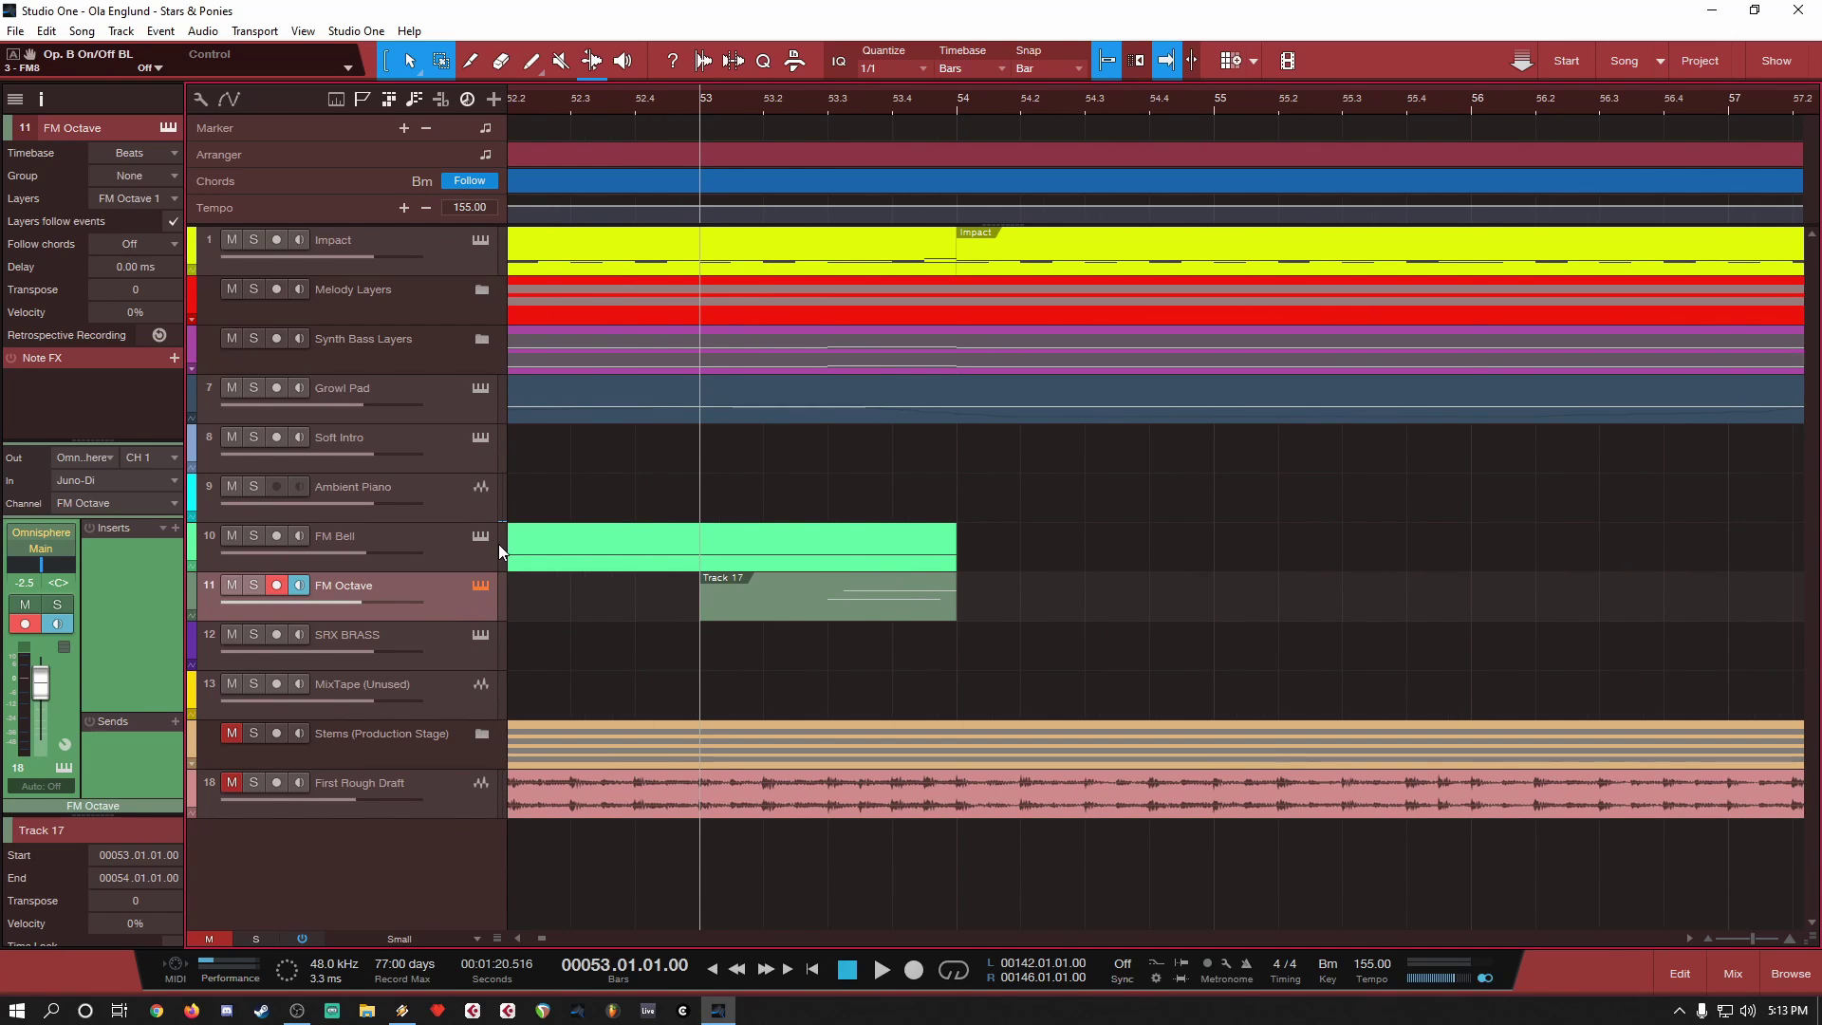
Step: Open the FM Octave track's Omnisphere instrument, examine the oscillators of patch layers A and B, and close it
{"action": "key", "text": "F11"}
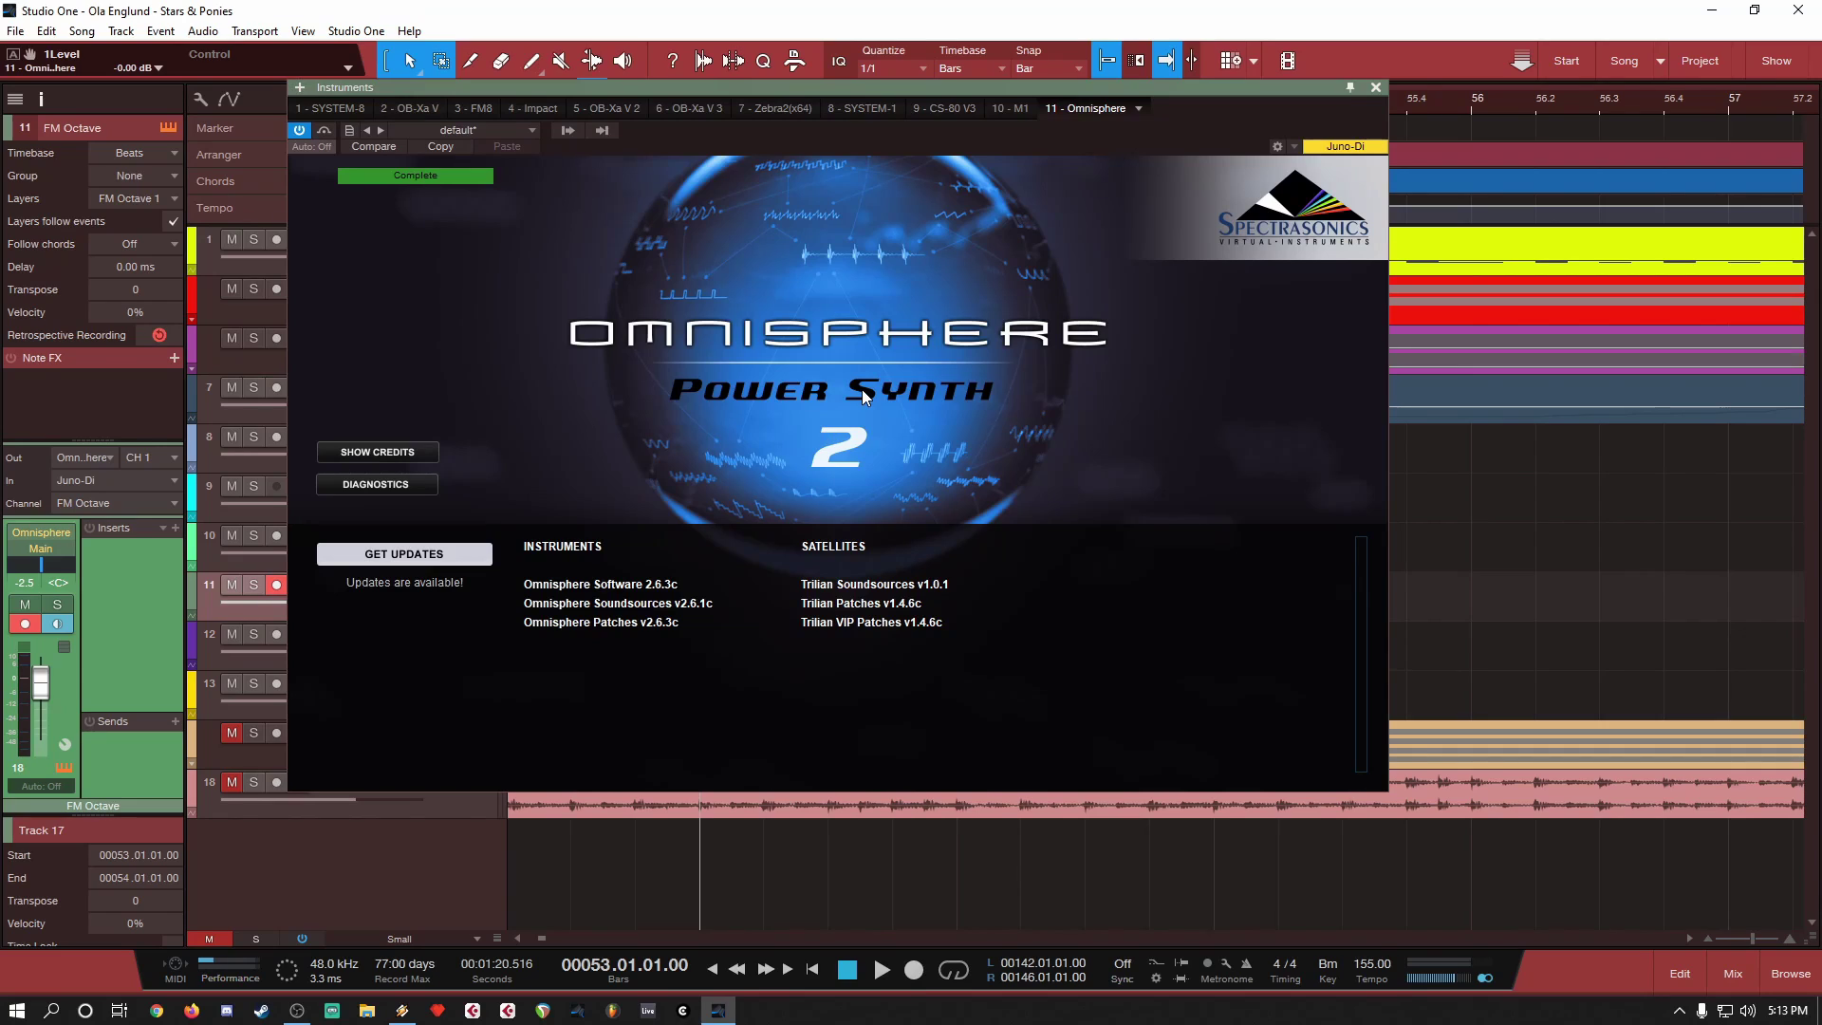
{"action": "left_click", "coordinate": [862, 389]}
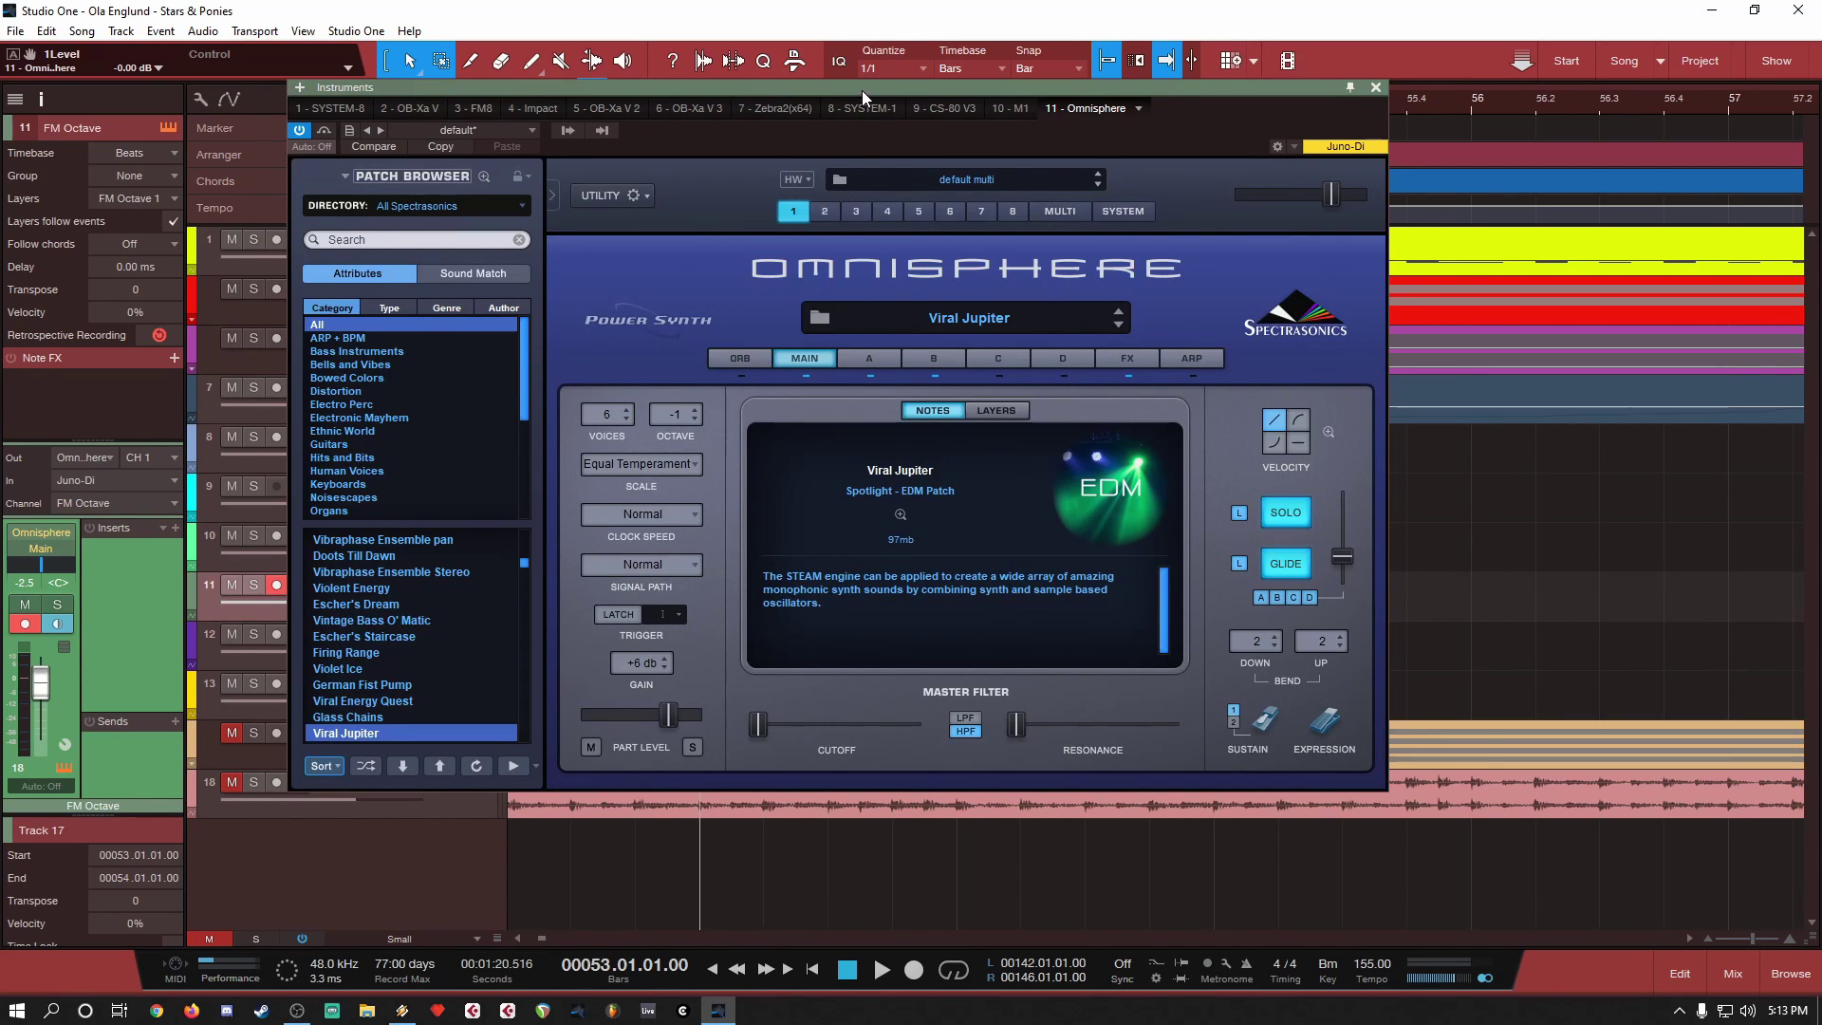
{"action": "left_click_drag", "start_coordinate": [861, 89], "coordinate": [930, 143]}
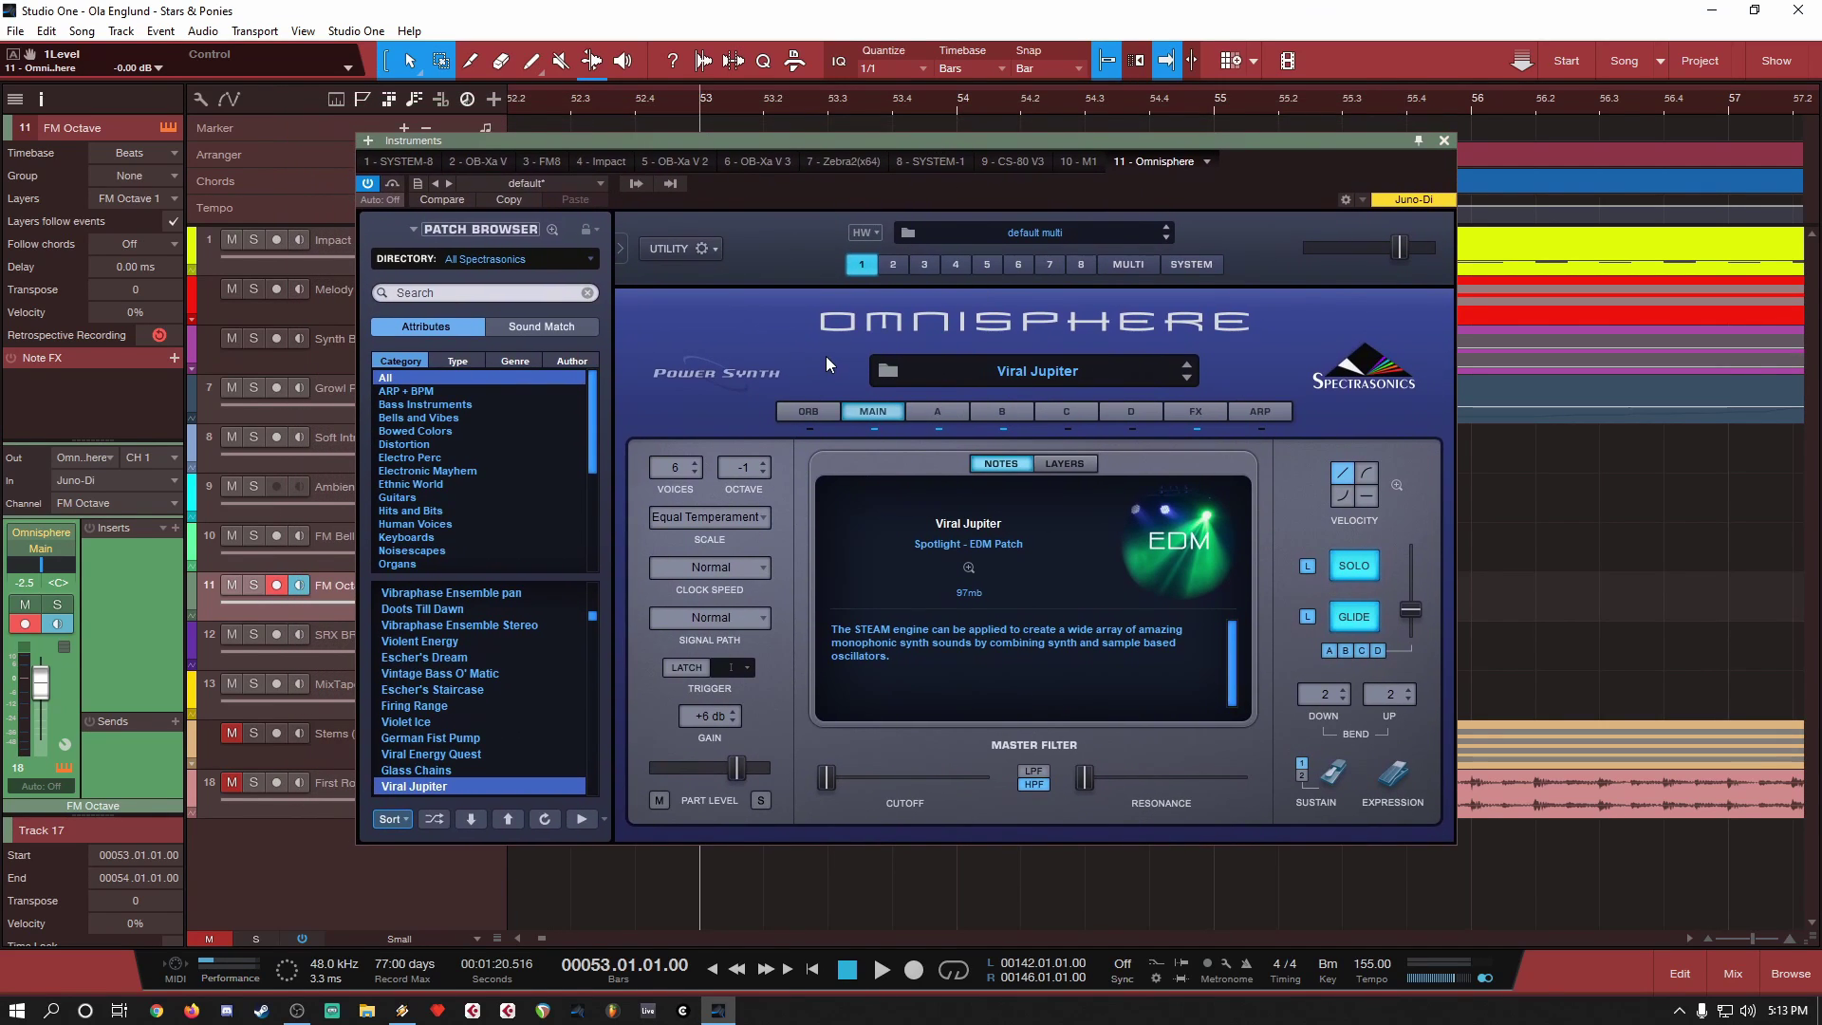
{"action": "left_click", "coordinate": [939, 412]}
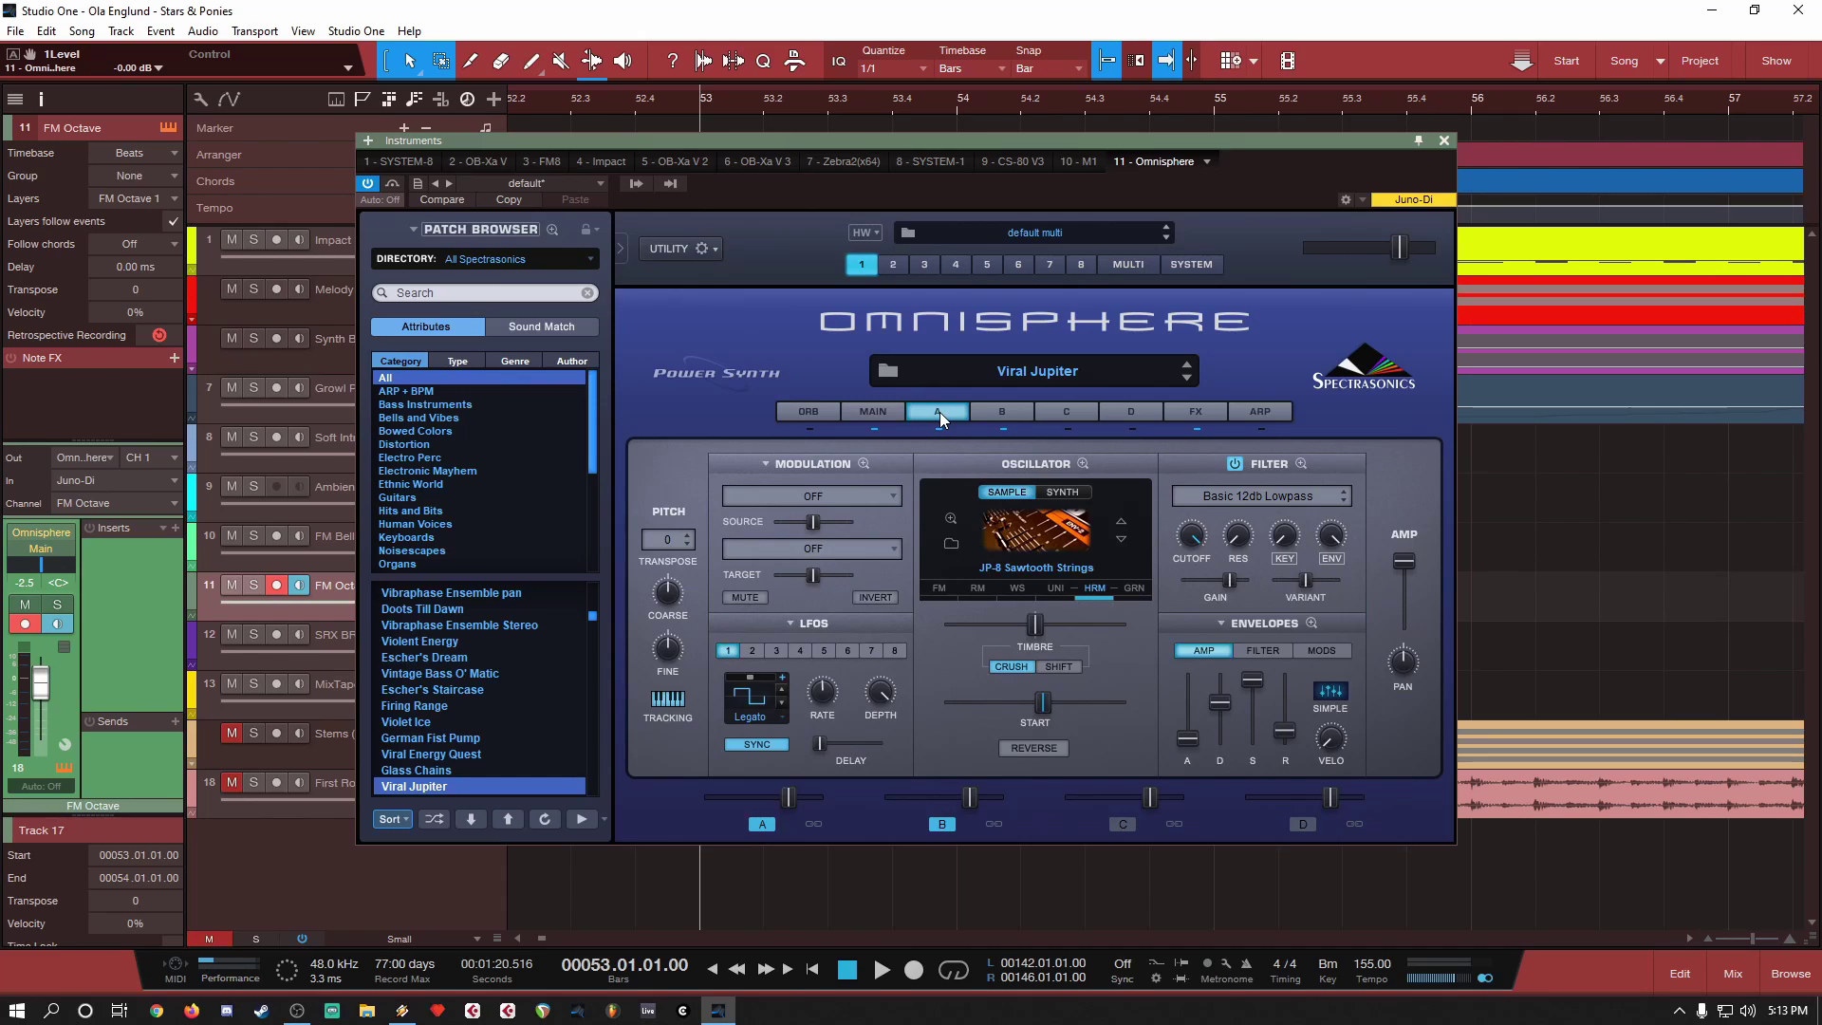
{"action": "left_click", "coordinate": [1015, 420]}
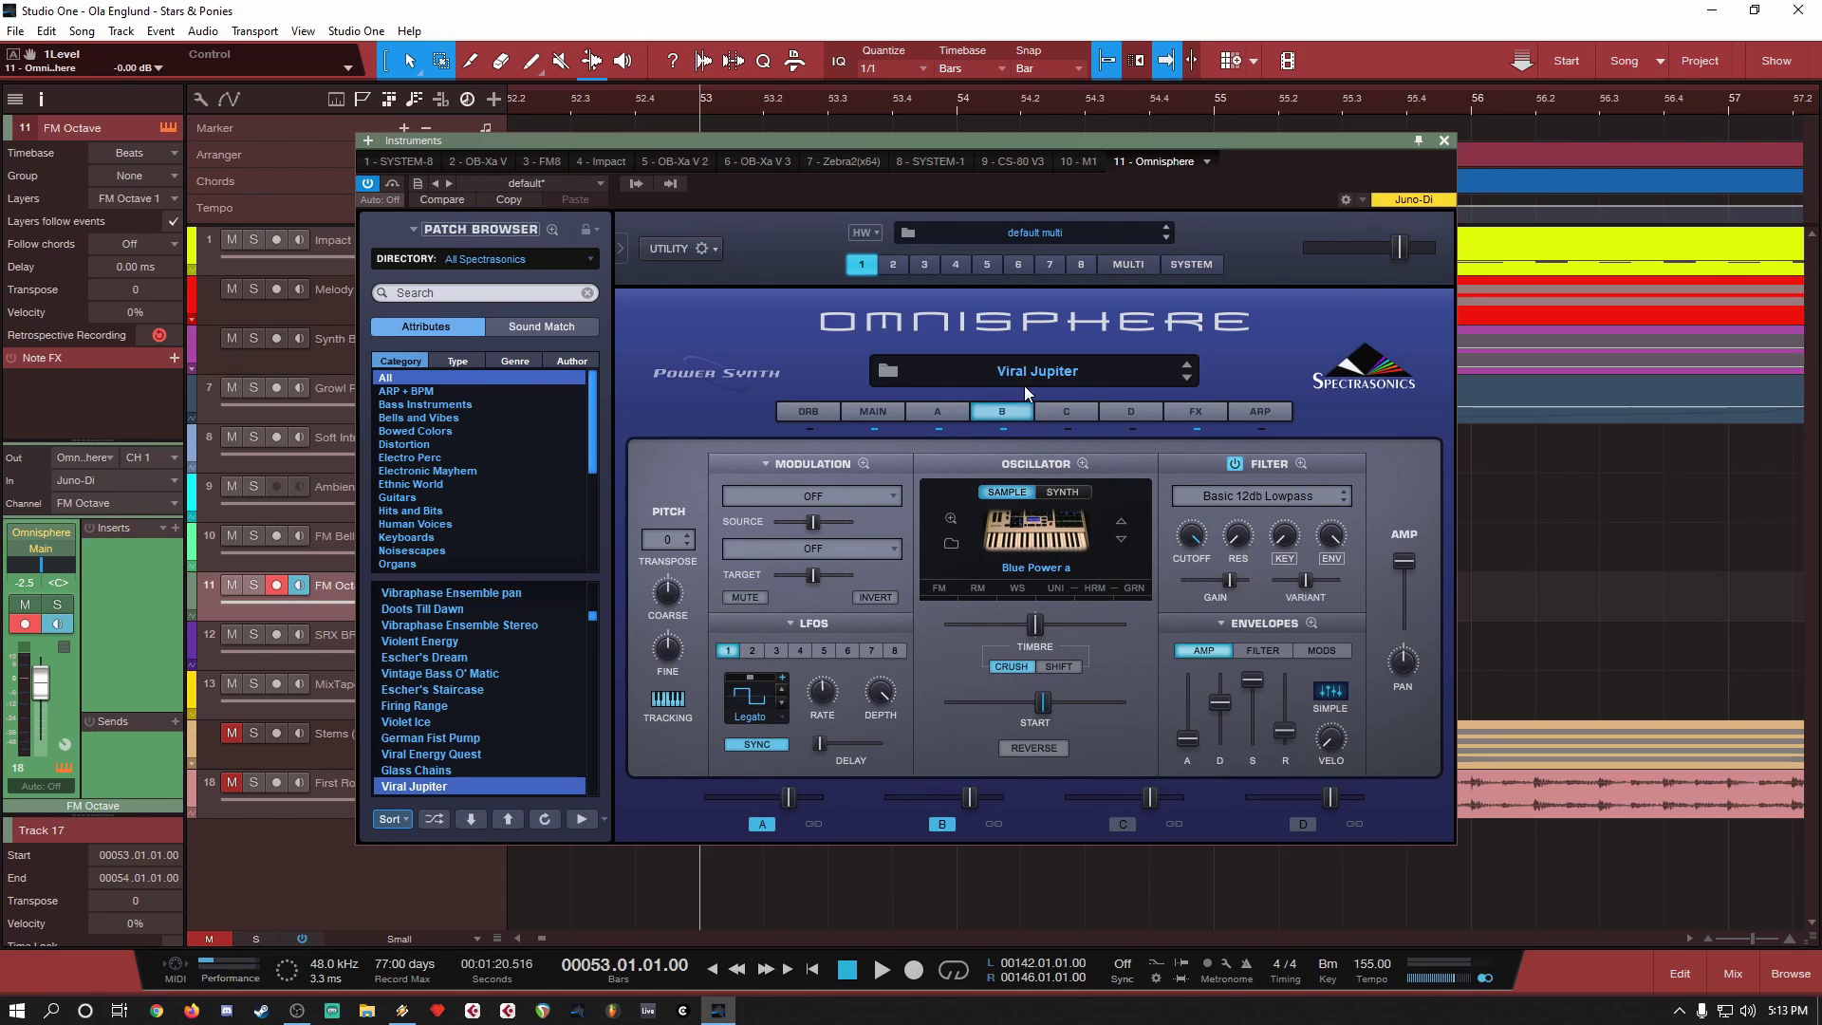
{"action": "left_click", "coordinate": [1444, 140]}
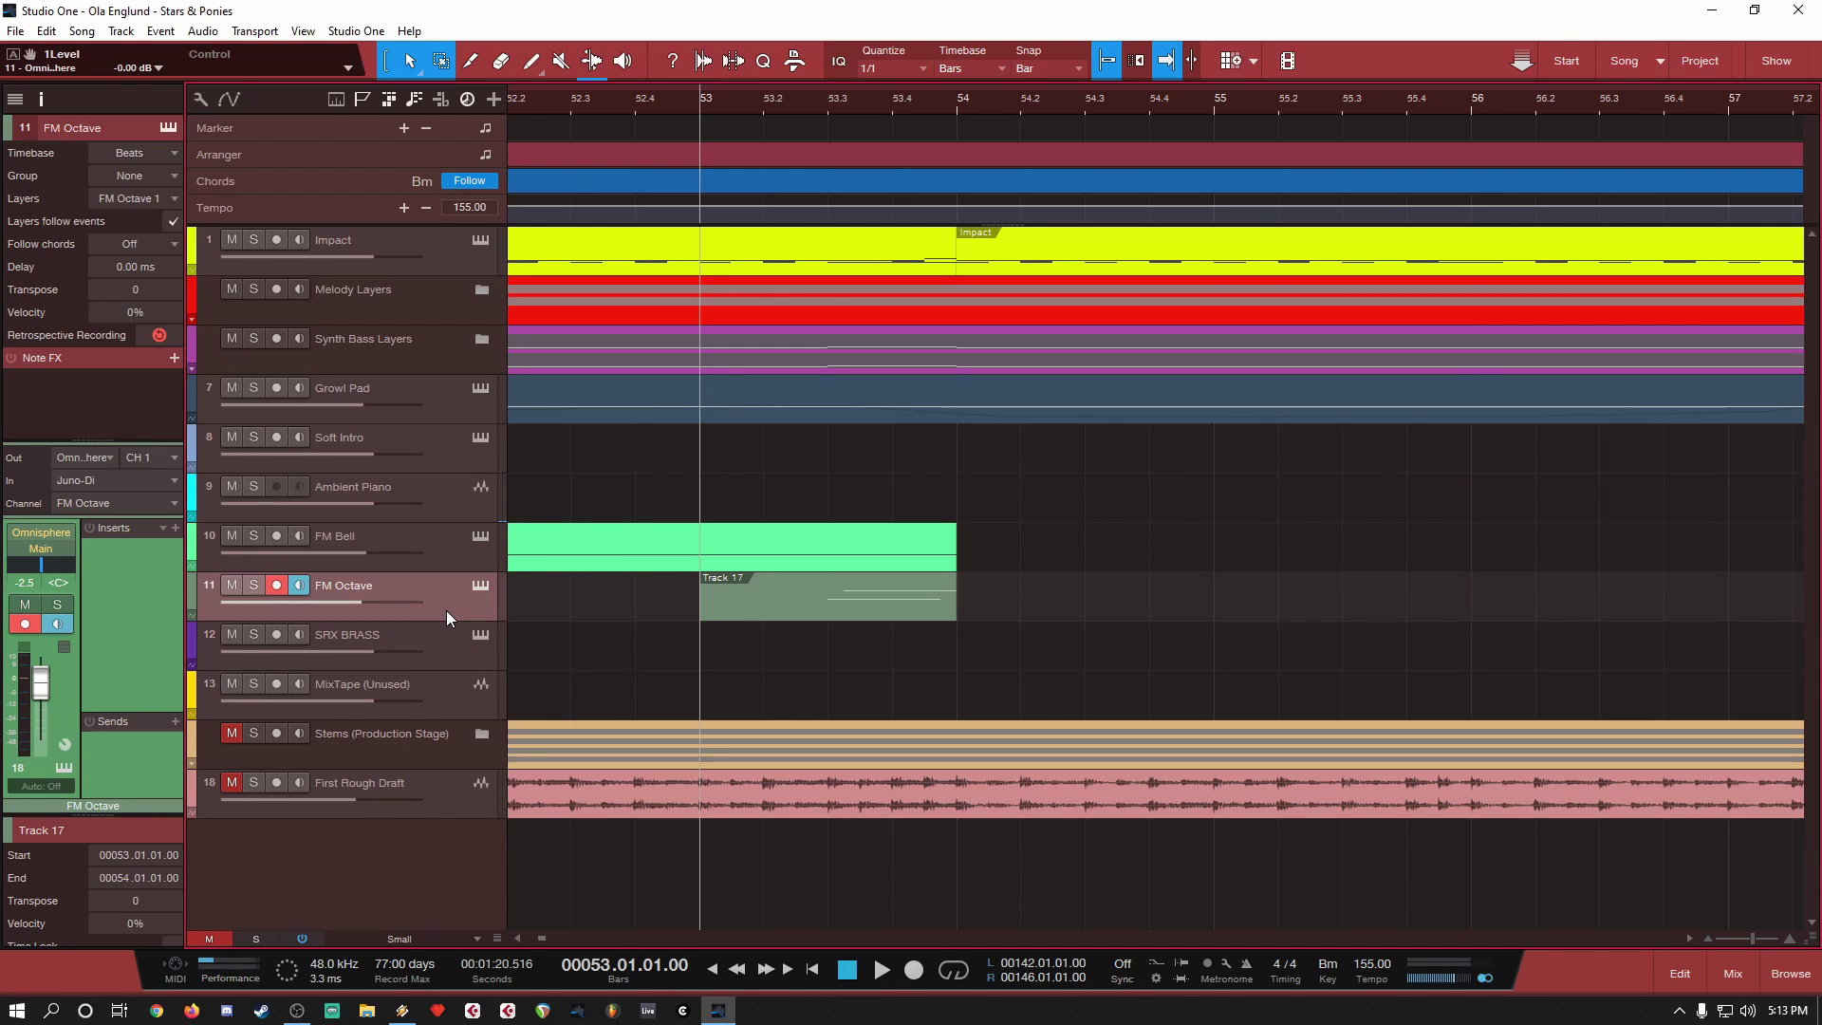
Step: Enlarge and solo the Impact track, and play its first clip from bar 9
{"action": "scroll", "coordinate": [618, 617], "scroll_direction": "down", "scroll_amount": 10}
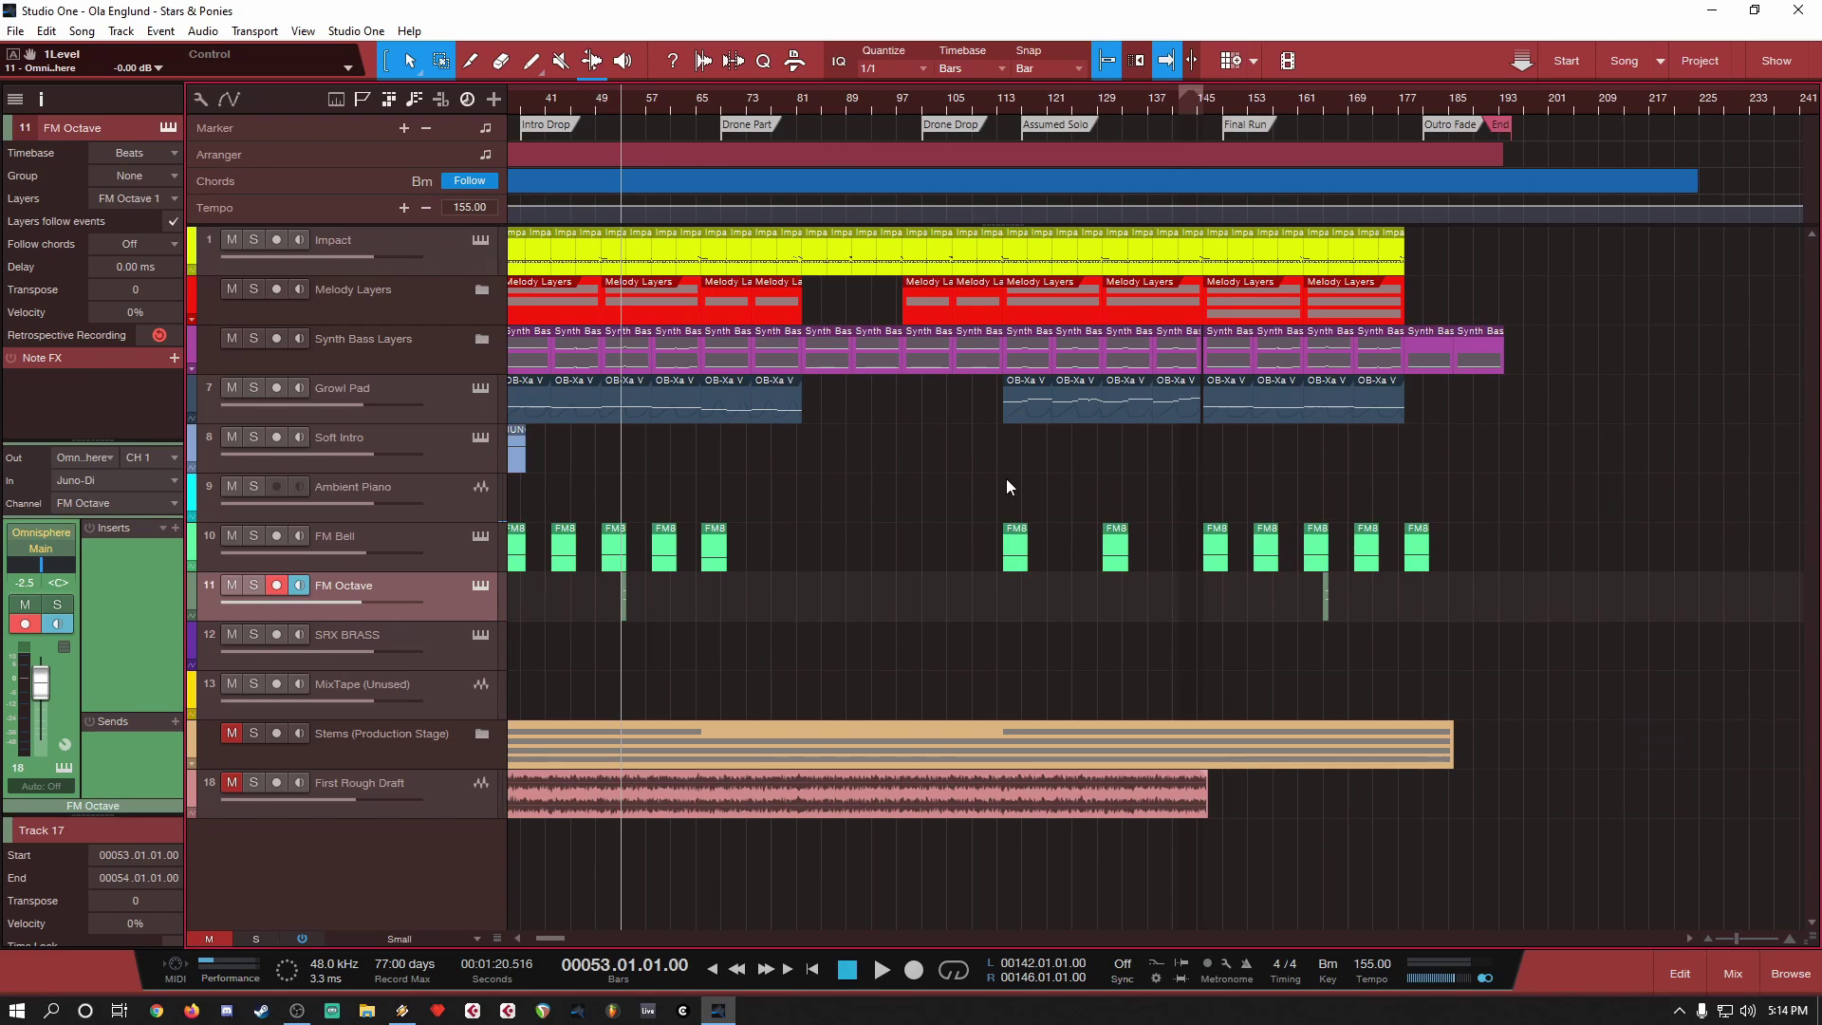
{"action": "scroll", "coordinate": [1493, 525], "scroll_direction": "down", "scroll_amount": 5}
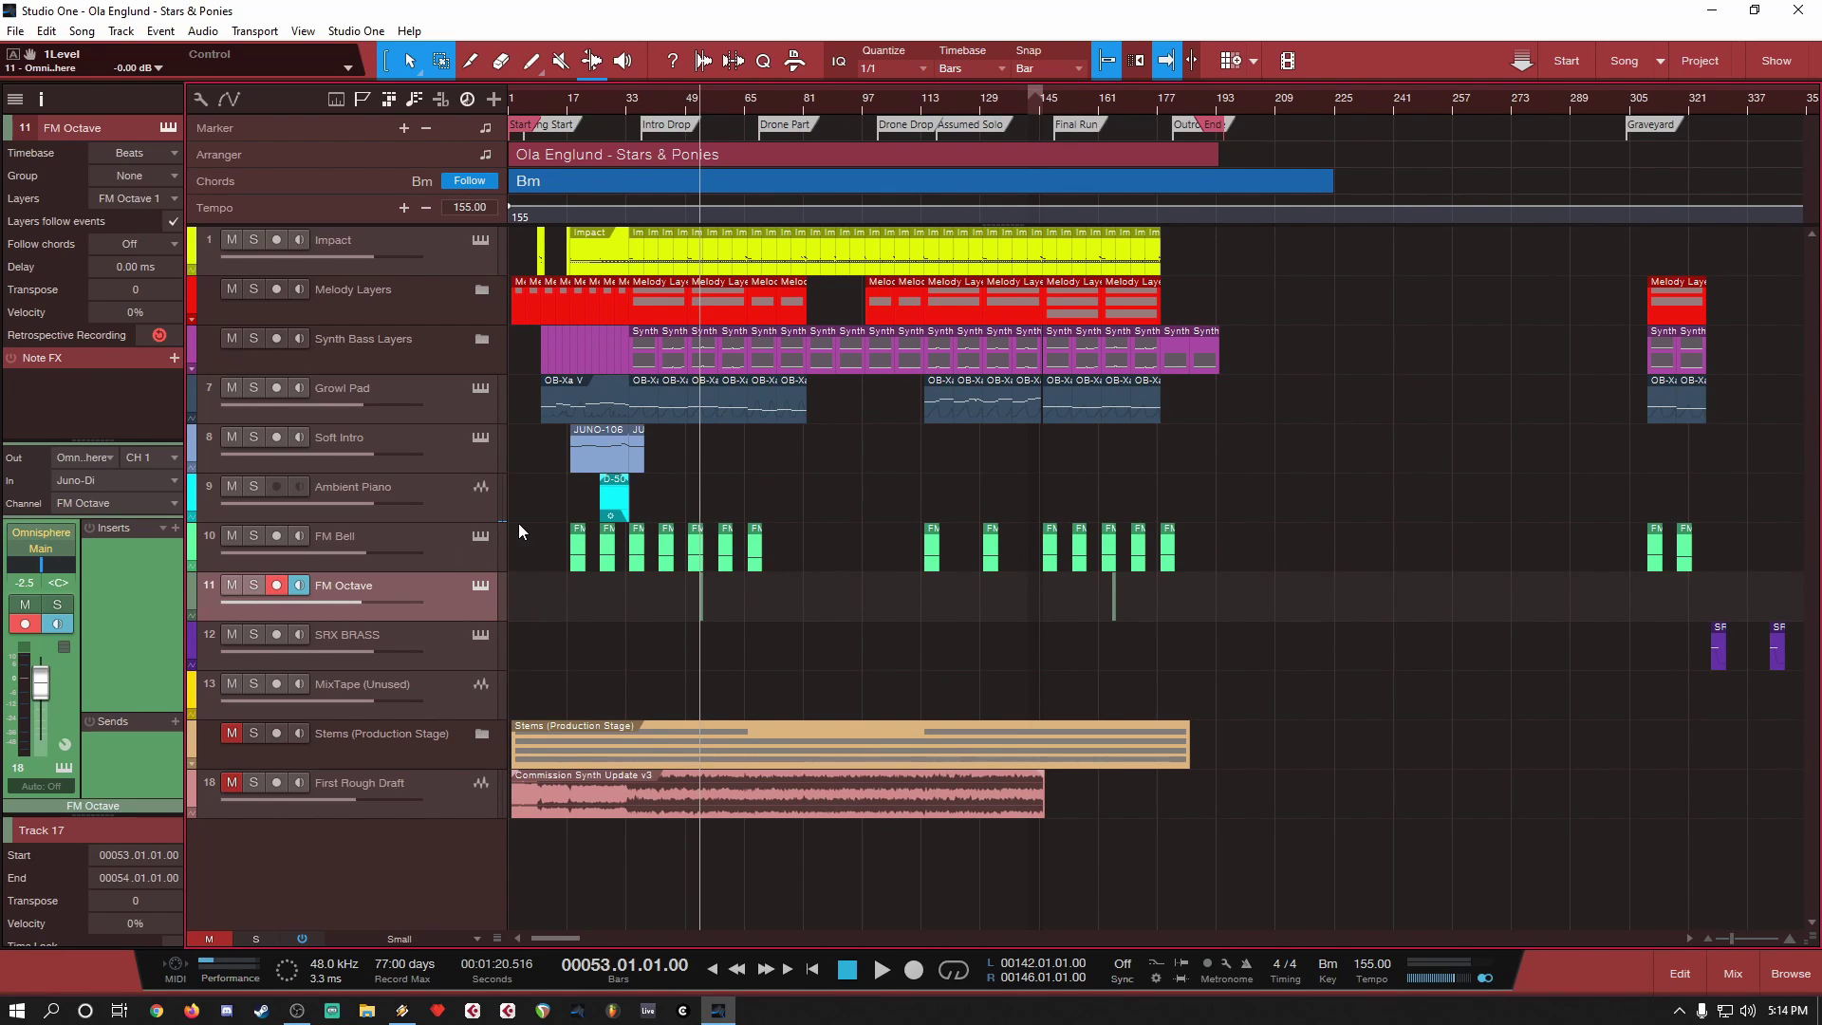
{"action": "scroll", "coordinate": [519, 522], "scroll_direction": "up", "scroll_amount": 10}
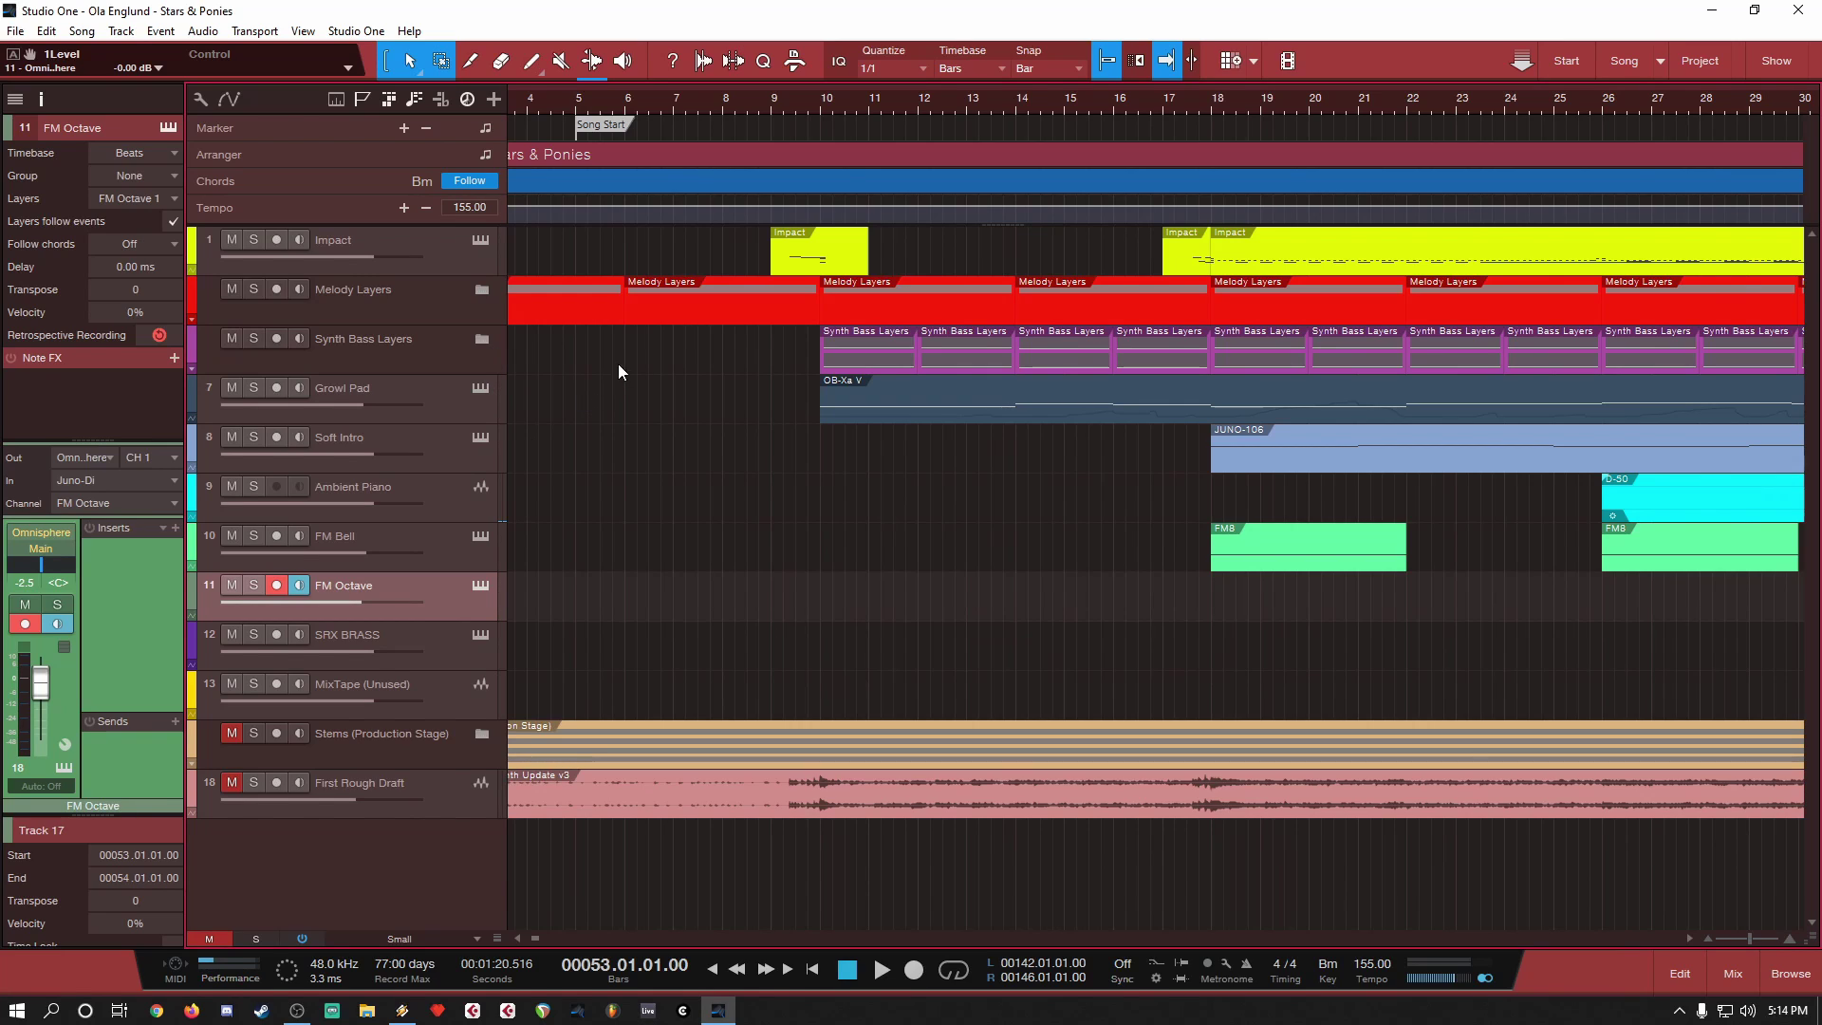
{"action": "left_click_drag", "start_coordinate": [418, 274], "coordinate": [414, 304]}
{"action": "left_click", "coordinate": [253, 239]}
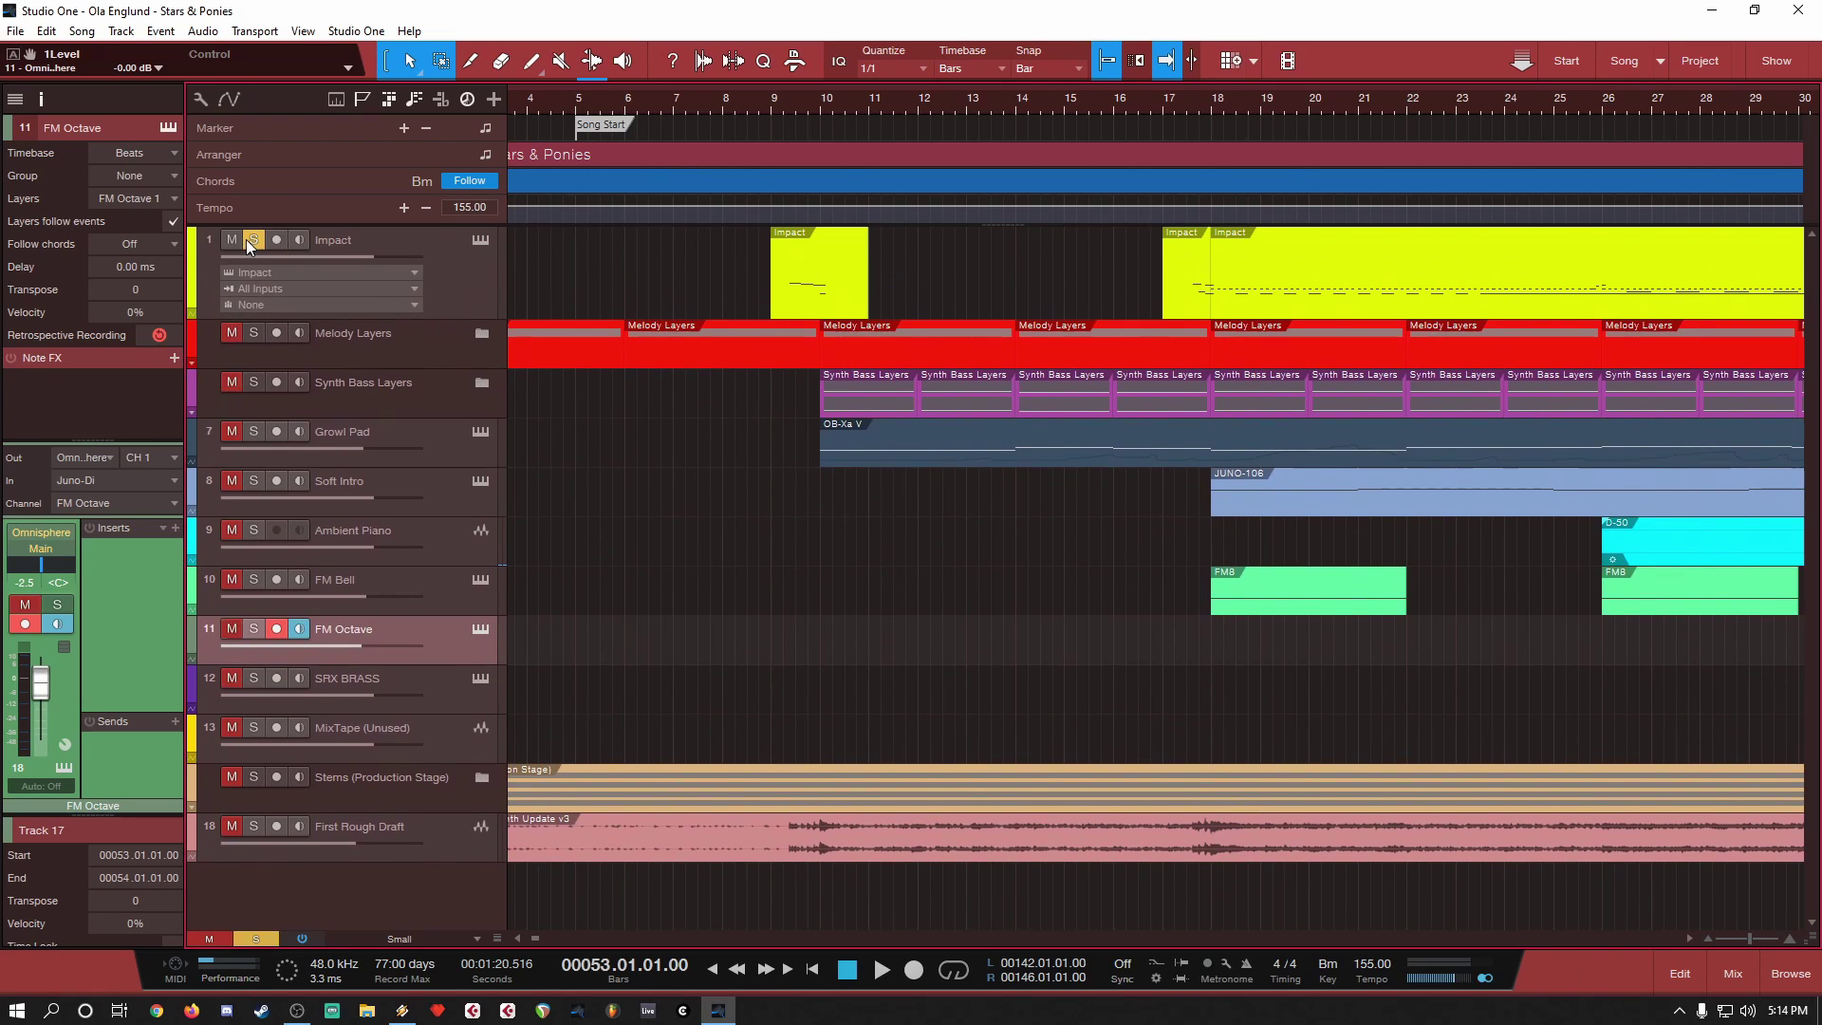
{"action": "left_click", "coordinate": [769, 106]}
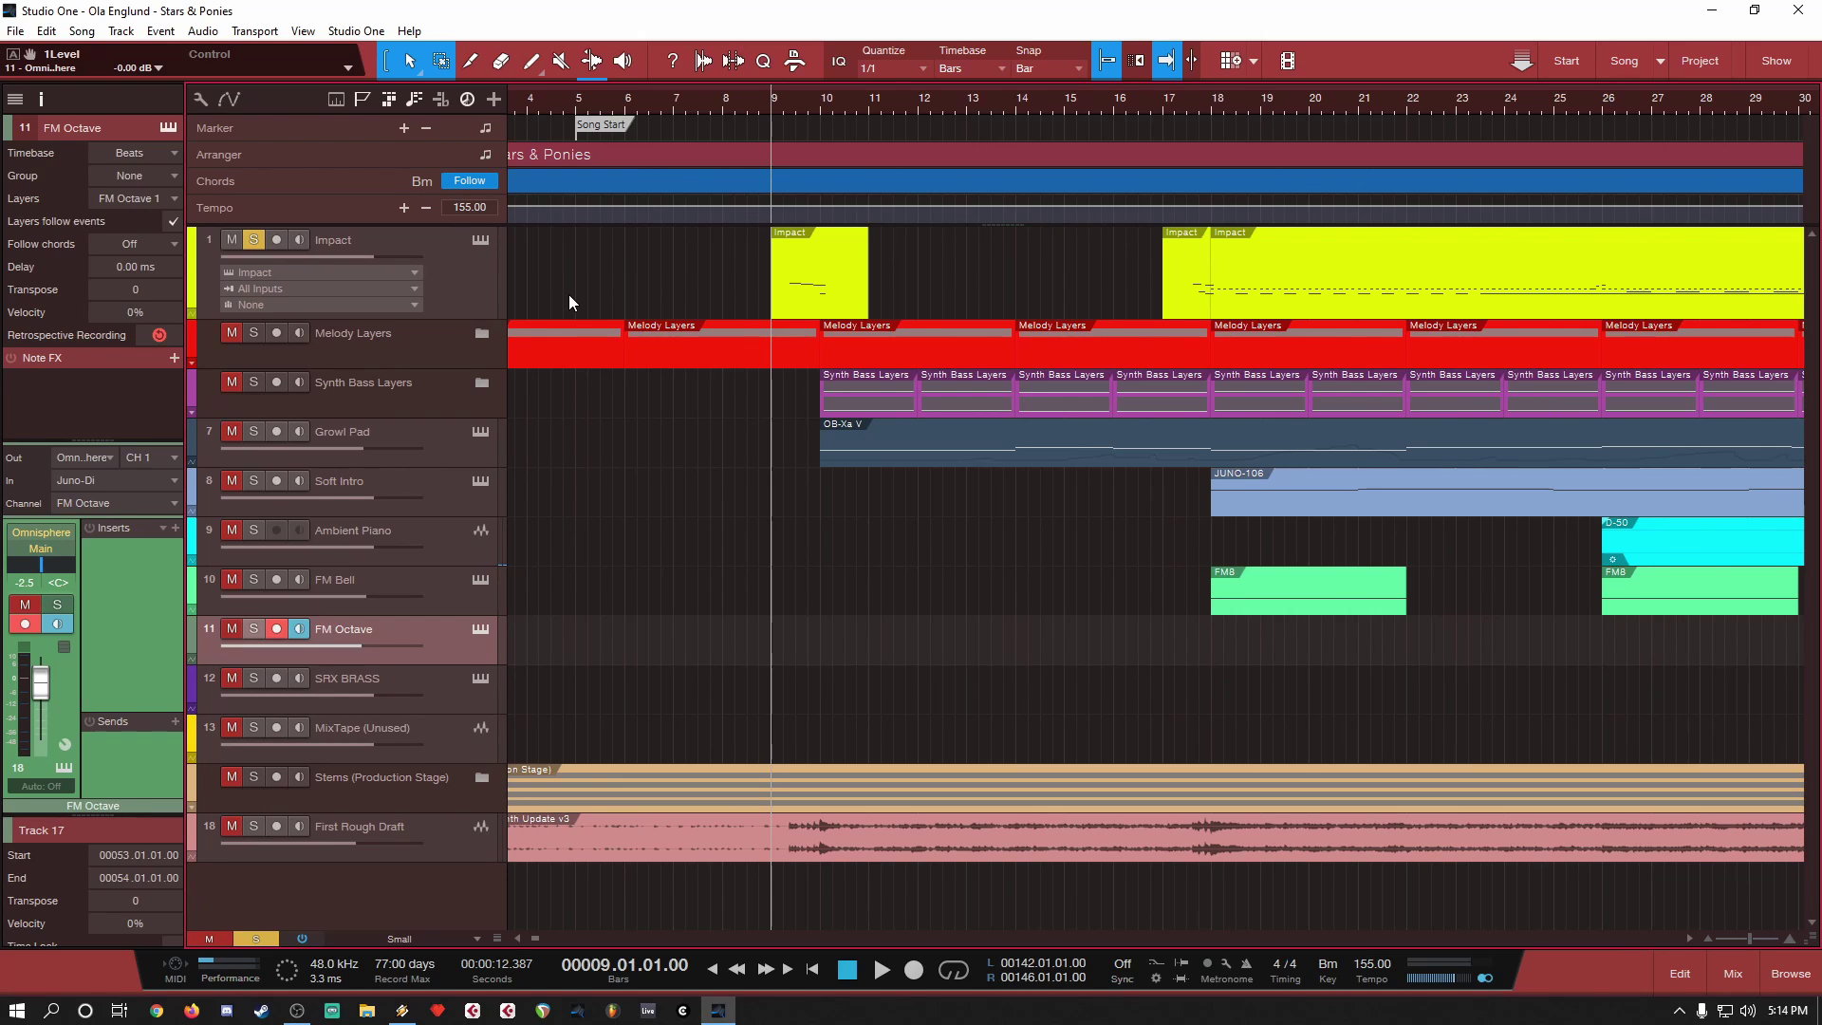
{"action": "key", "text": "space"}
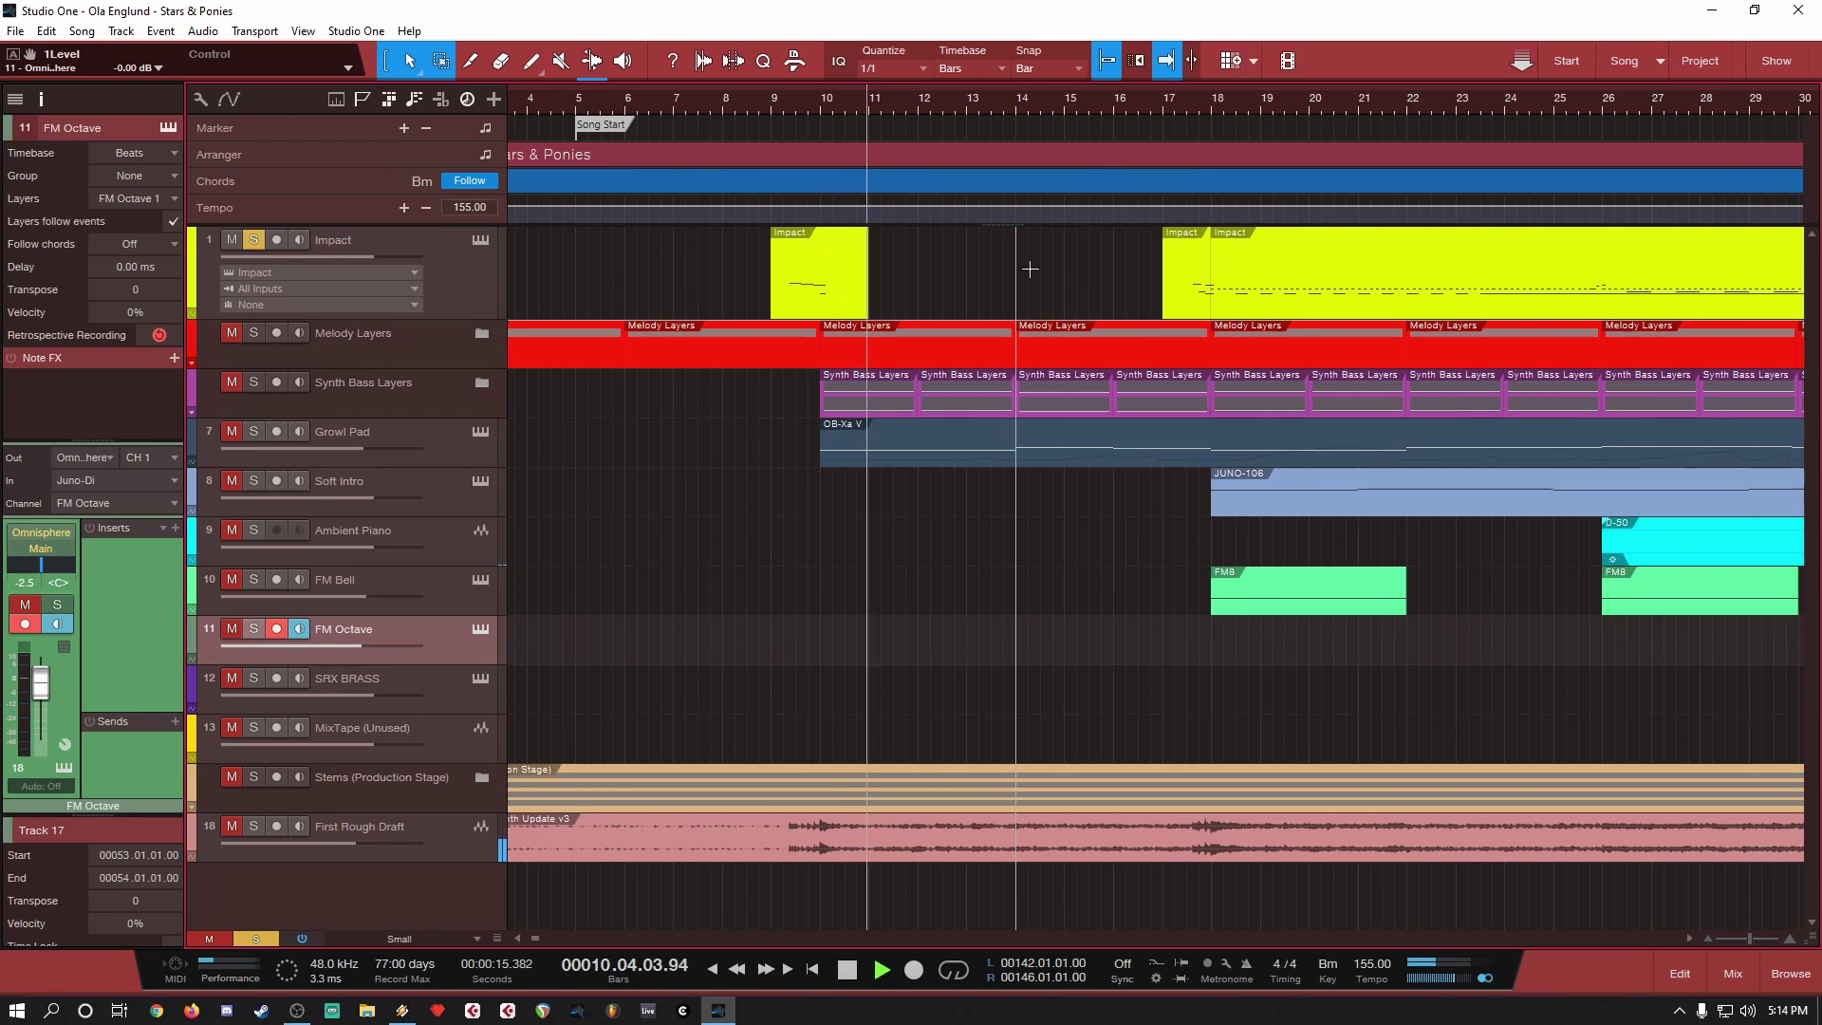
{"action": "key", "text": "space"}
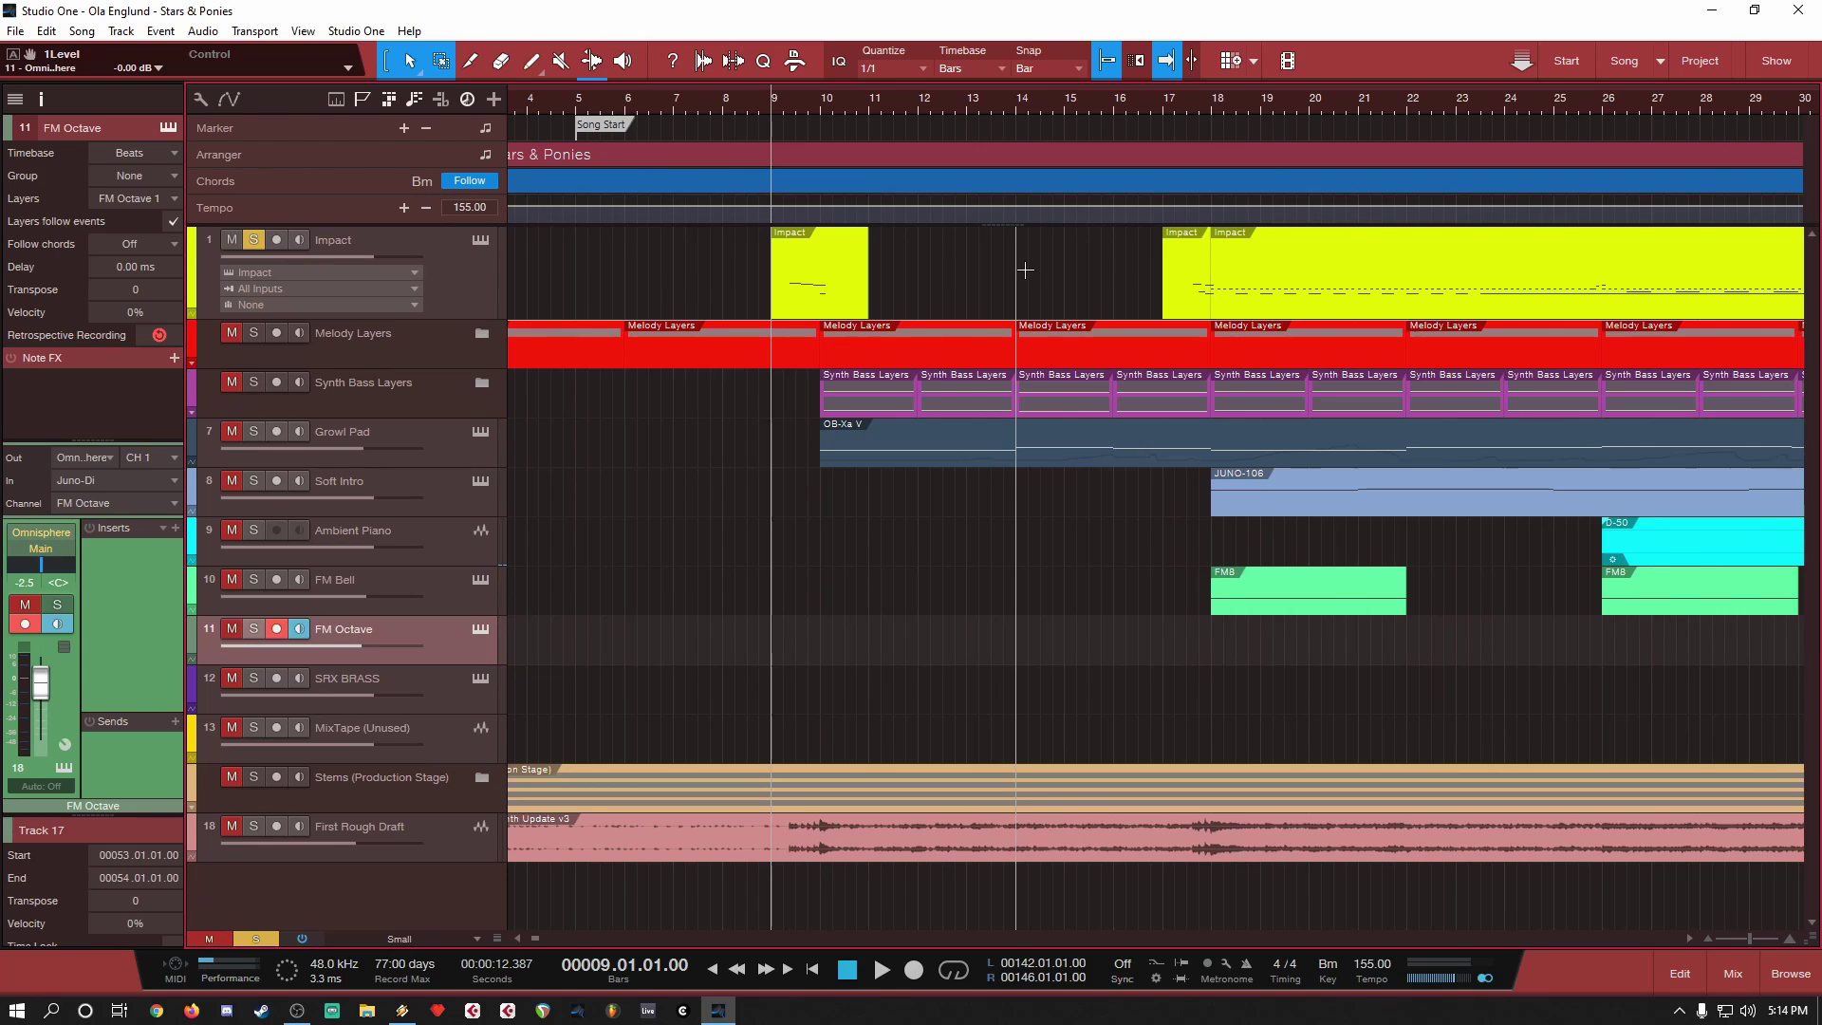
Step: Audition the soloed Impact track from bar 17 and move the playhead to bar 18 when finished
{"action": "left_click", "coordinate": [1163, 104]}
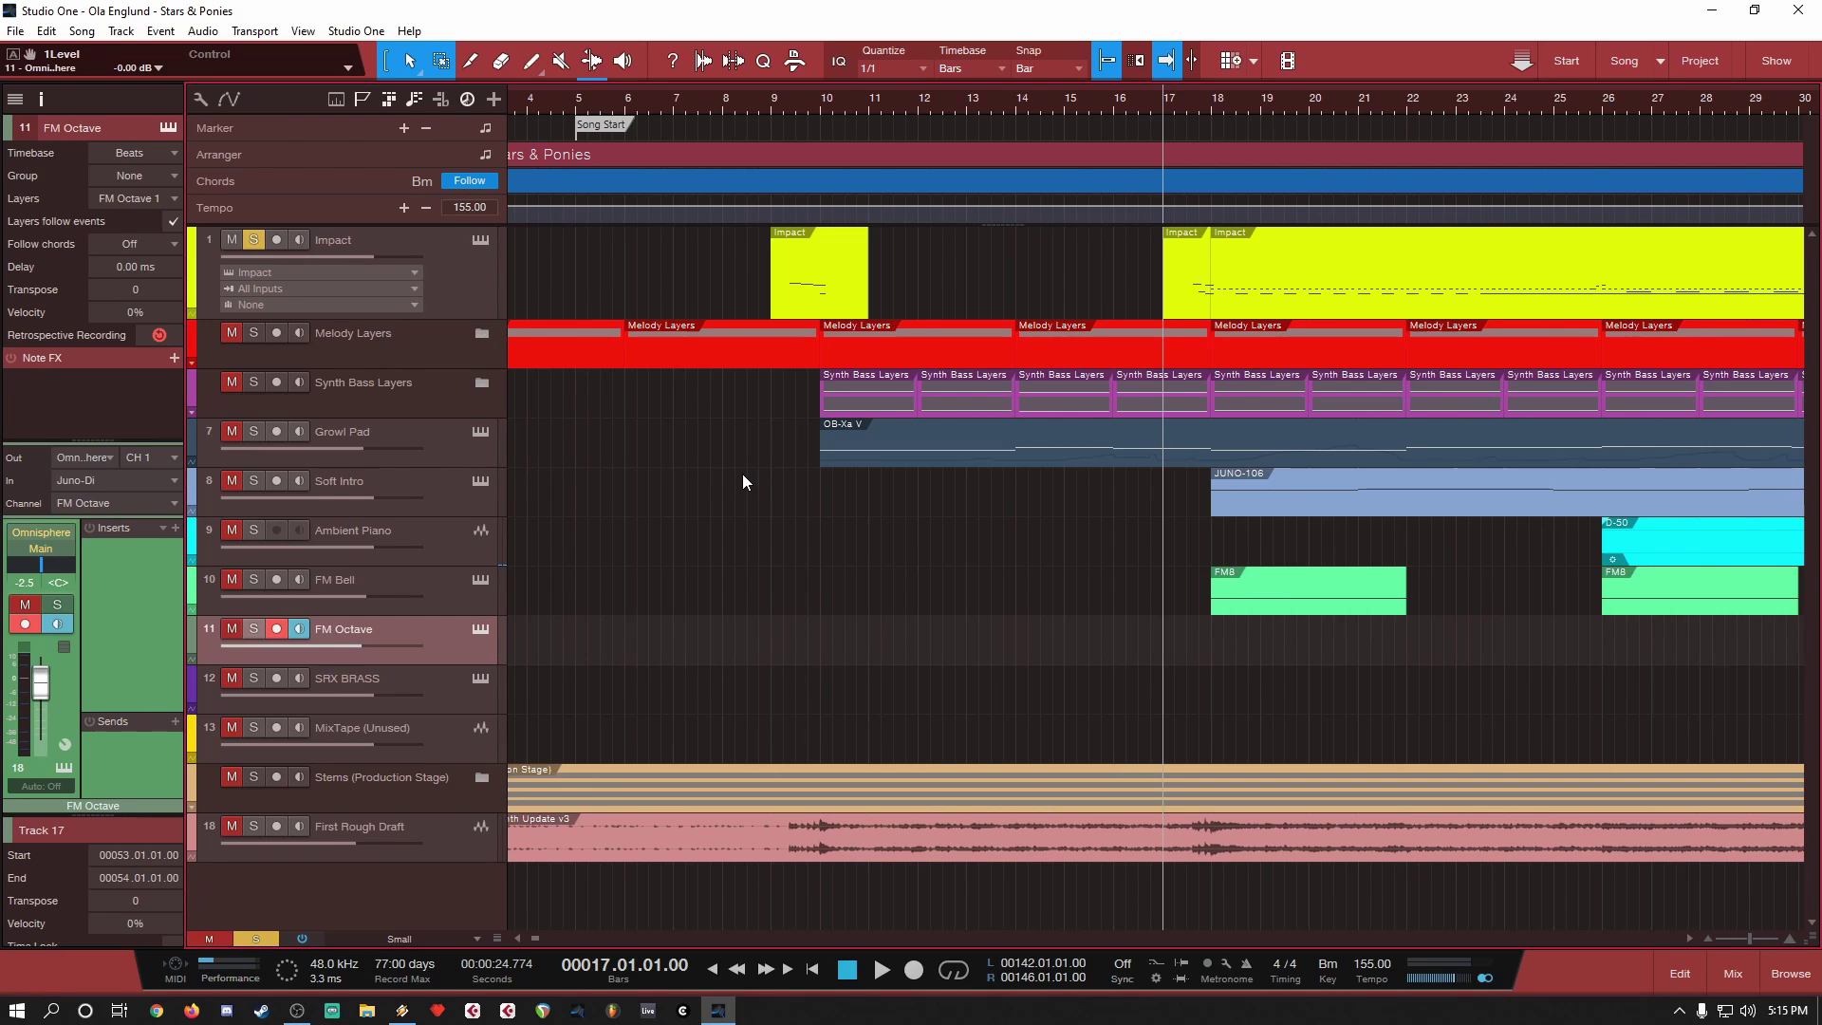
{"action": "scroll", "coordinate": [742, 475], "scroll_direction": "down", "scroll_amount": 5}
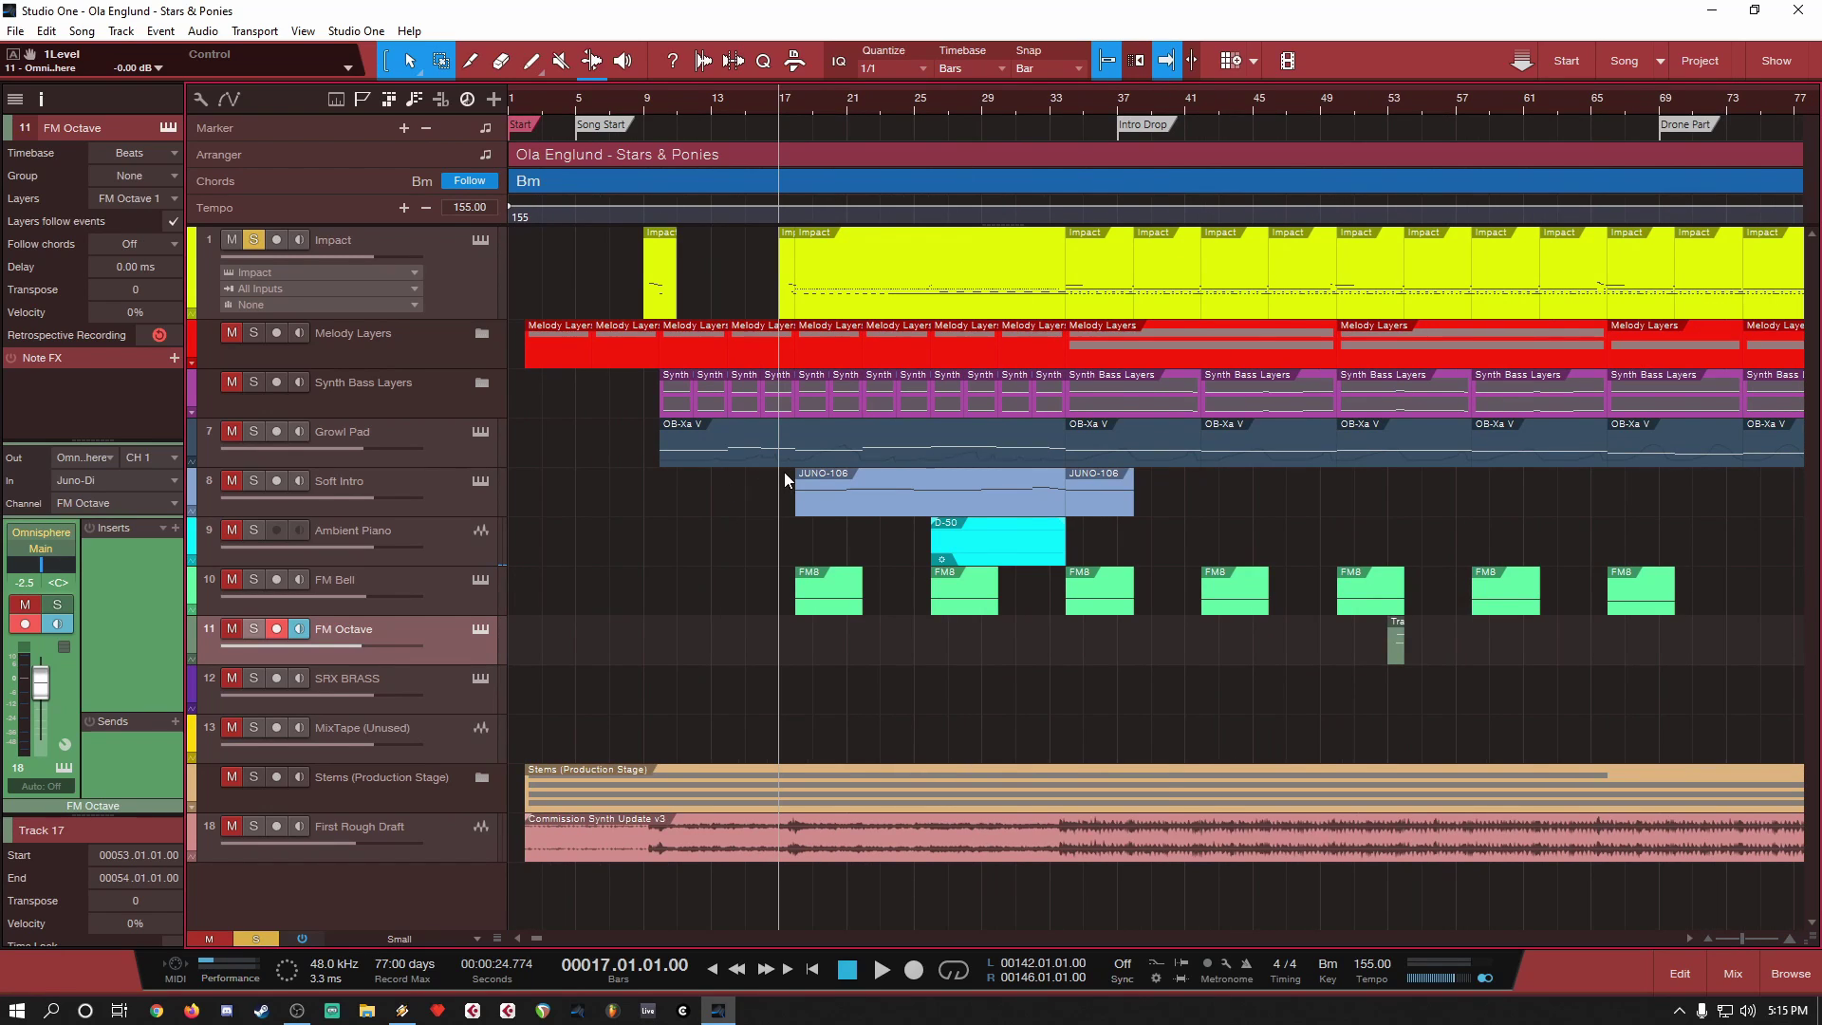
{"action": "scroll", "coordinate": [784, 471], "scroll_direction": "up", "scroll_amount": 4}
{"action": "scroll", "coordinate": [812, 493], "scroll_direction": "up", "scroll_amount": 2}
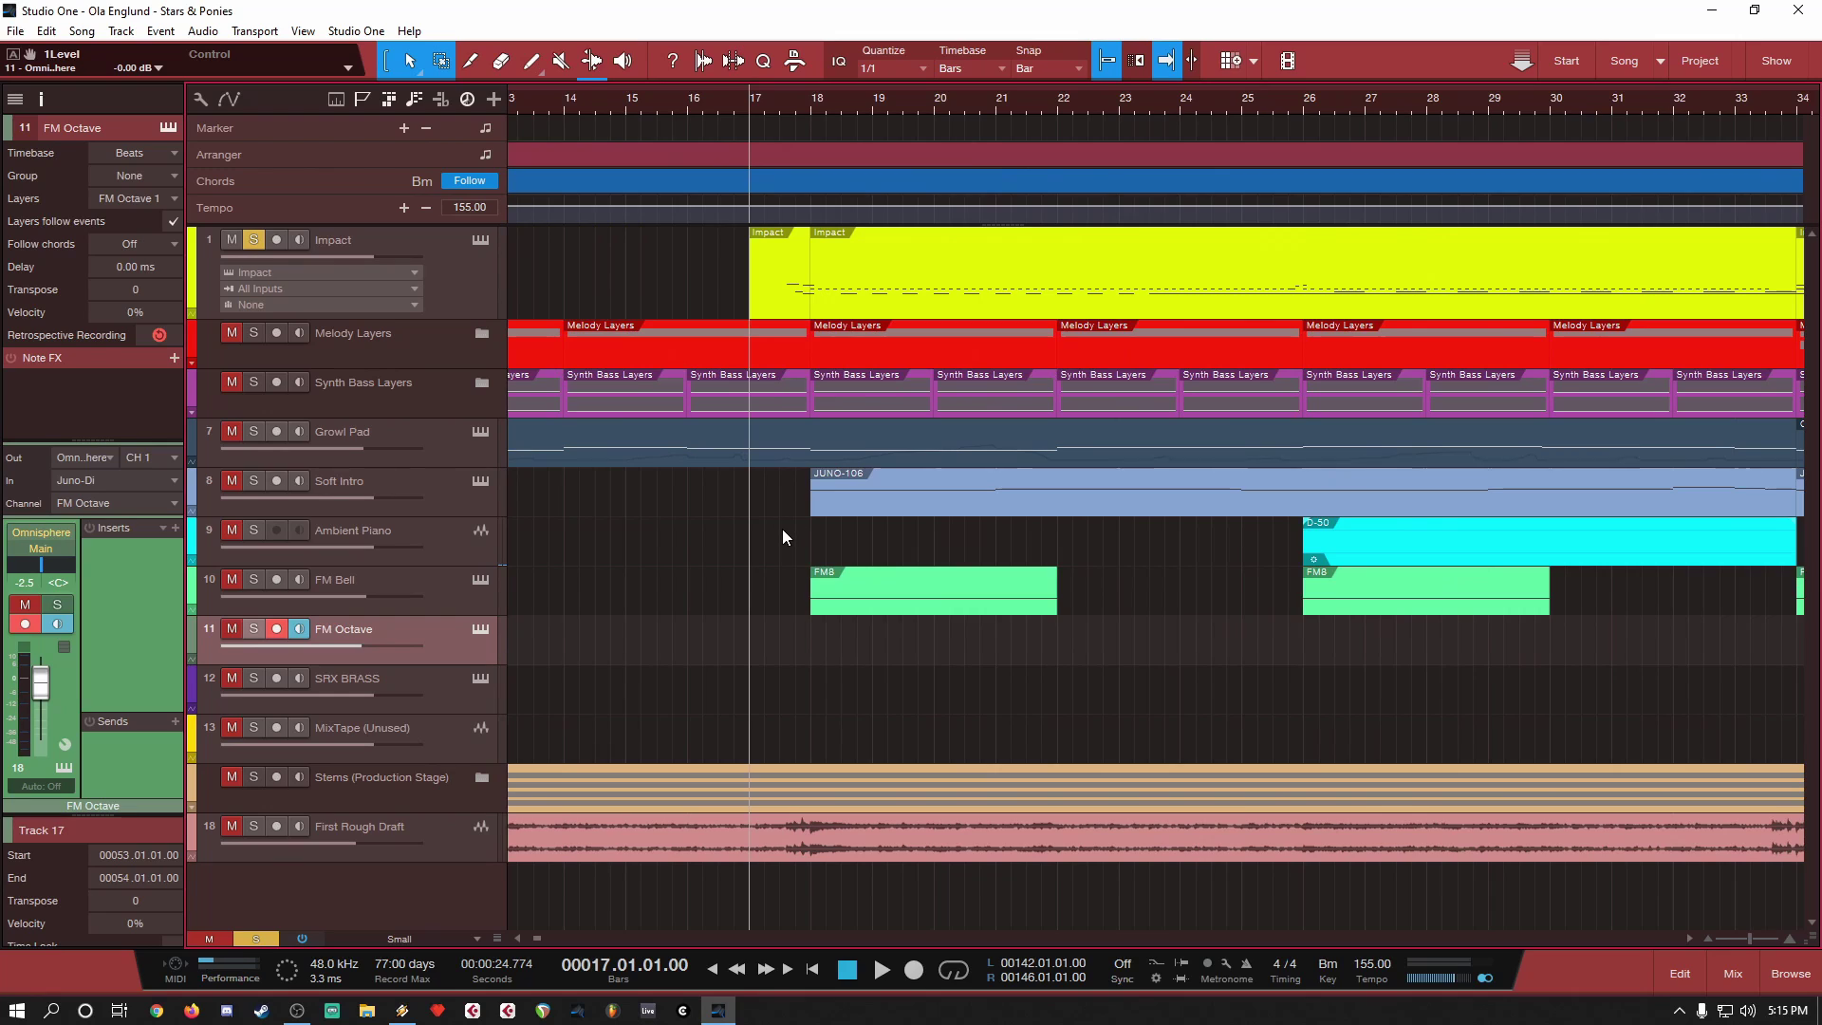
{"action": "key", "text": "space"}
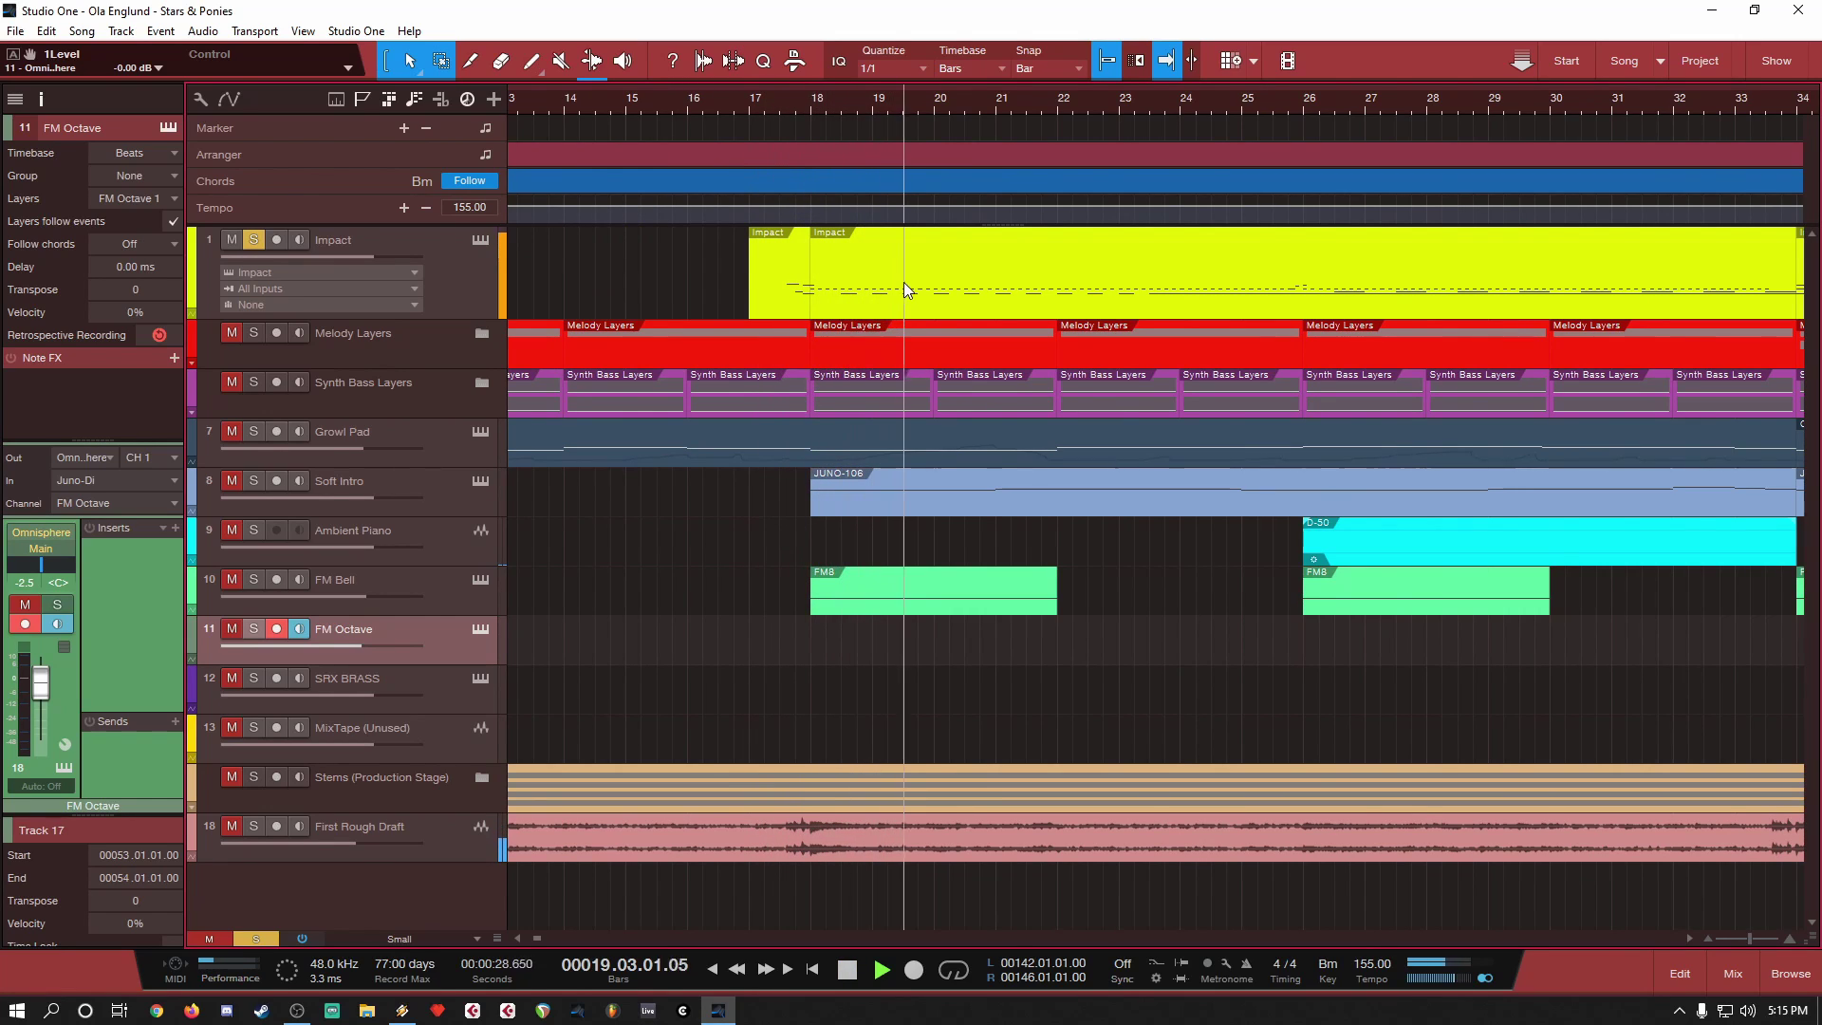
{"action": "key", "text": "space"}
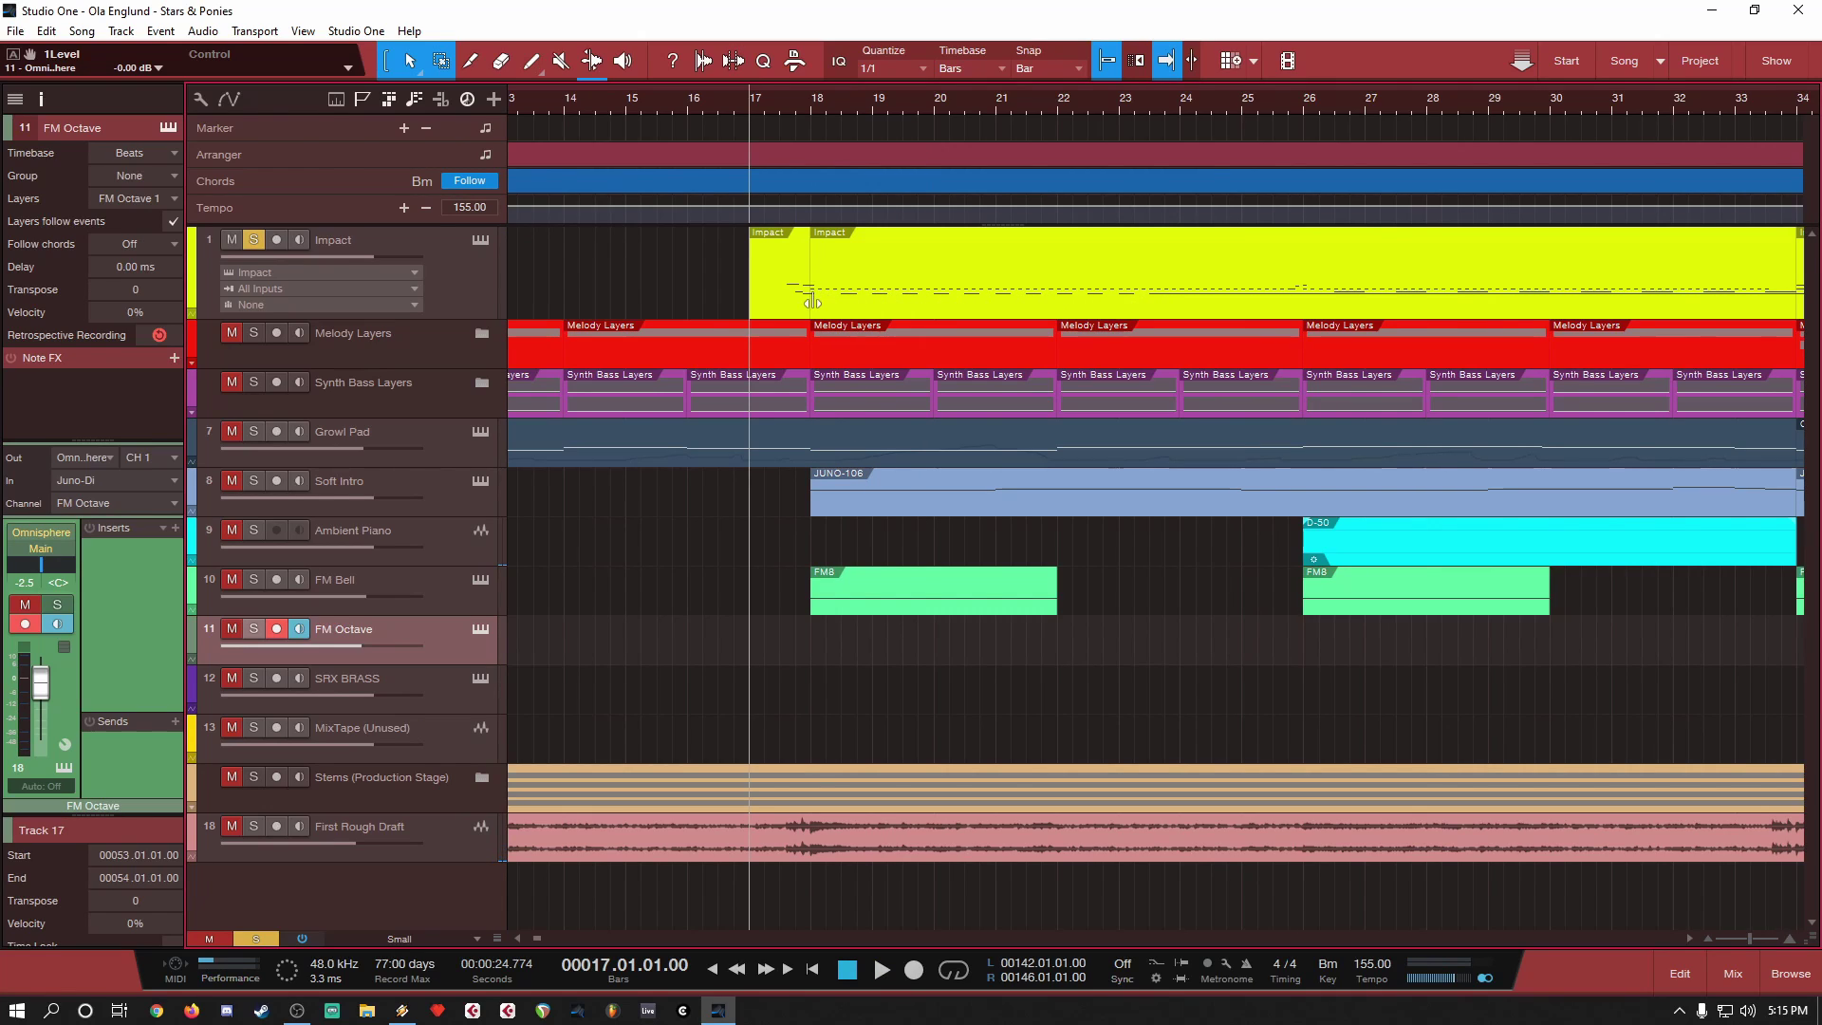
{"action": "left_click", "coordinate": [810, 104]}
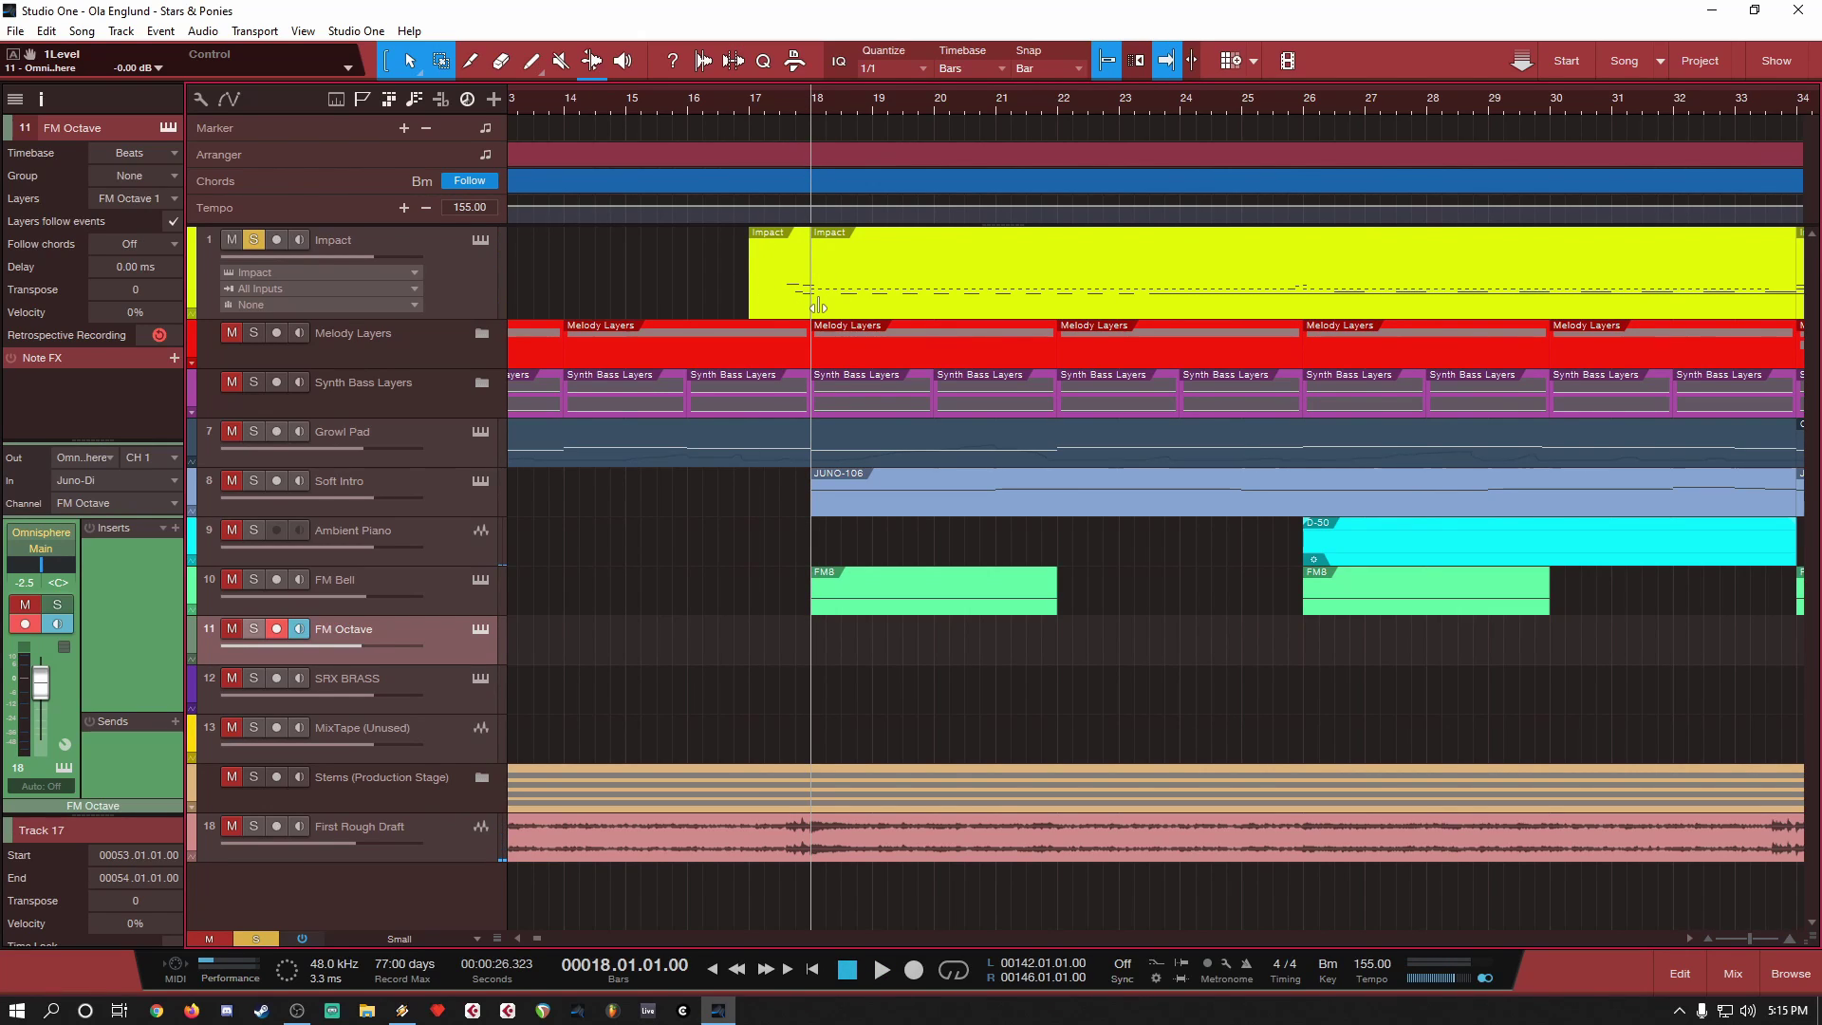
Step: Play the soloed Impact track from bar 17 into bar 18, and stop playback
{"action": "left_click", "coordinate": [748, 99]}
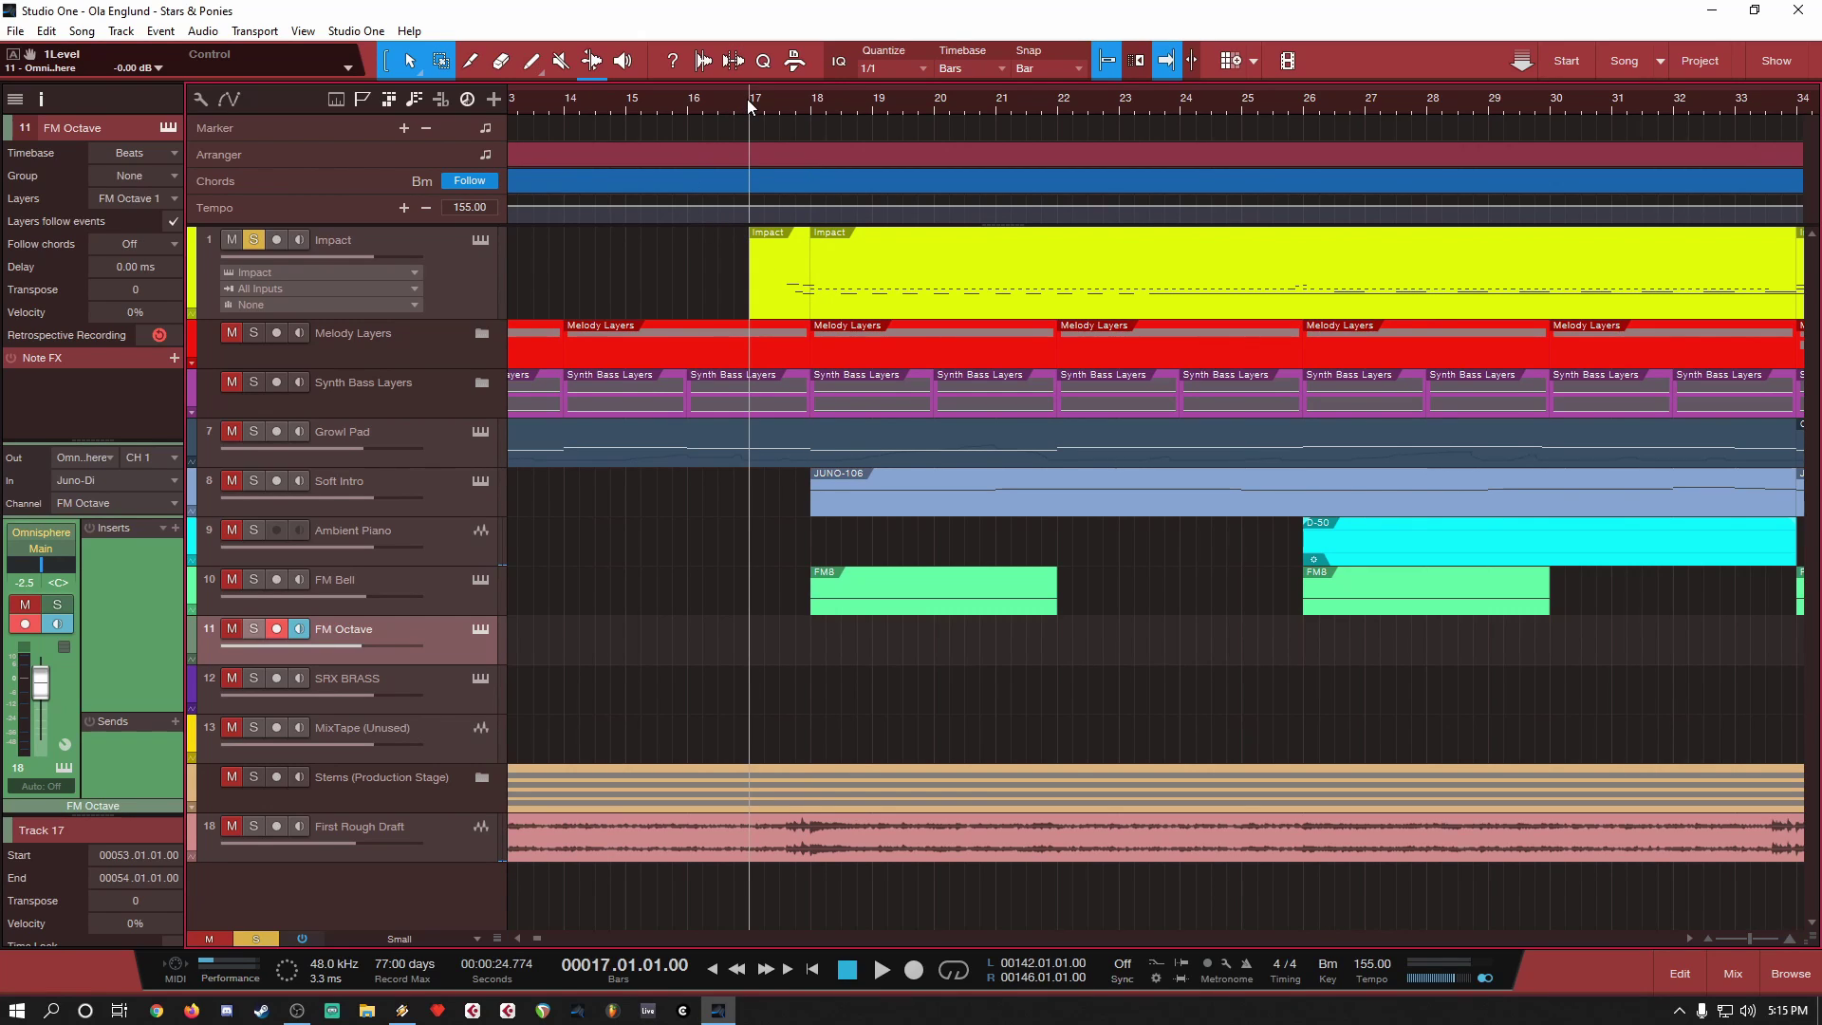
{"action": "key", "text": "space"}
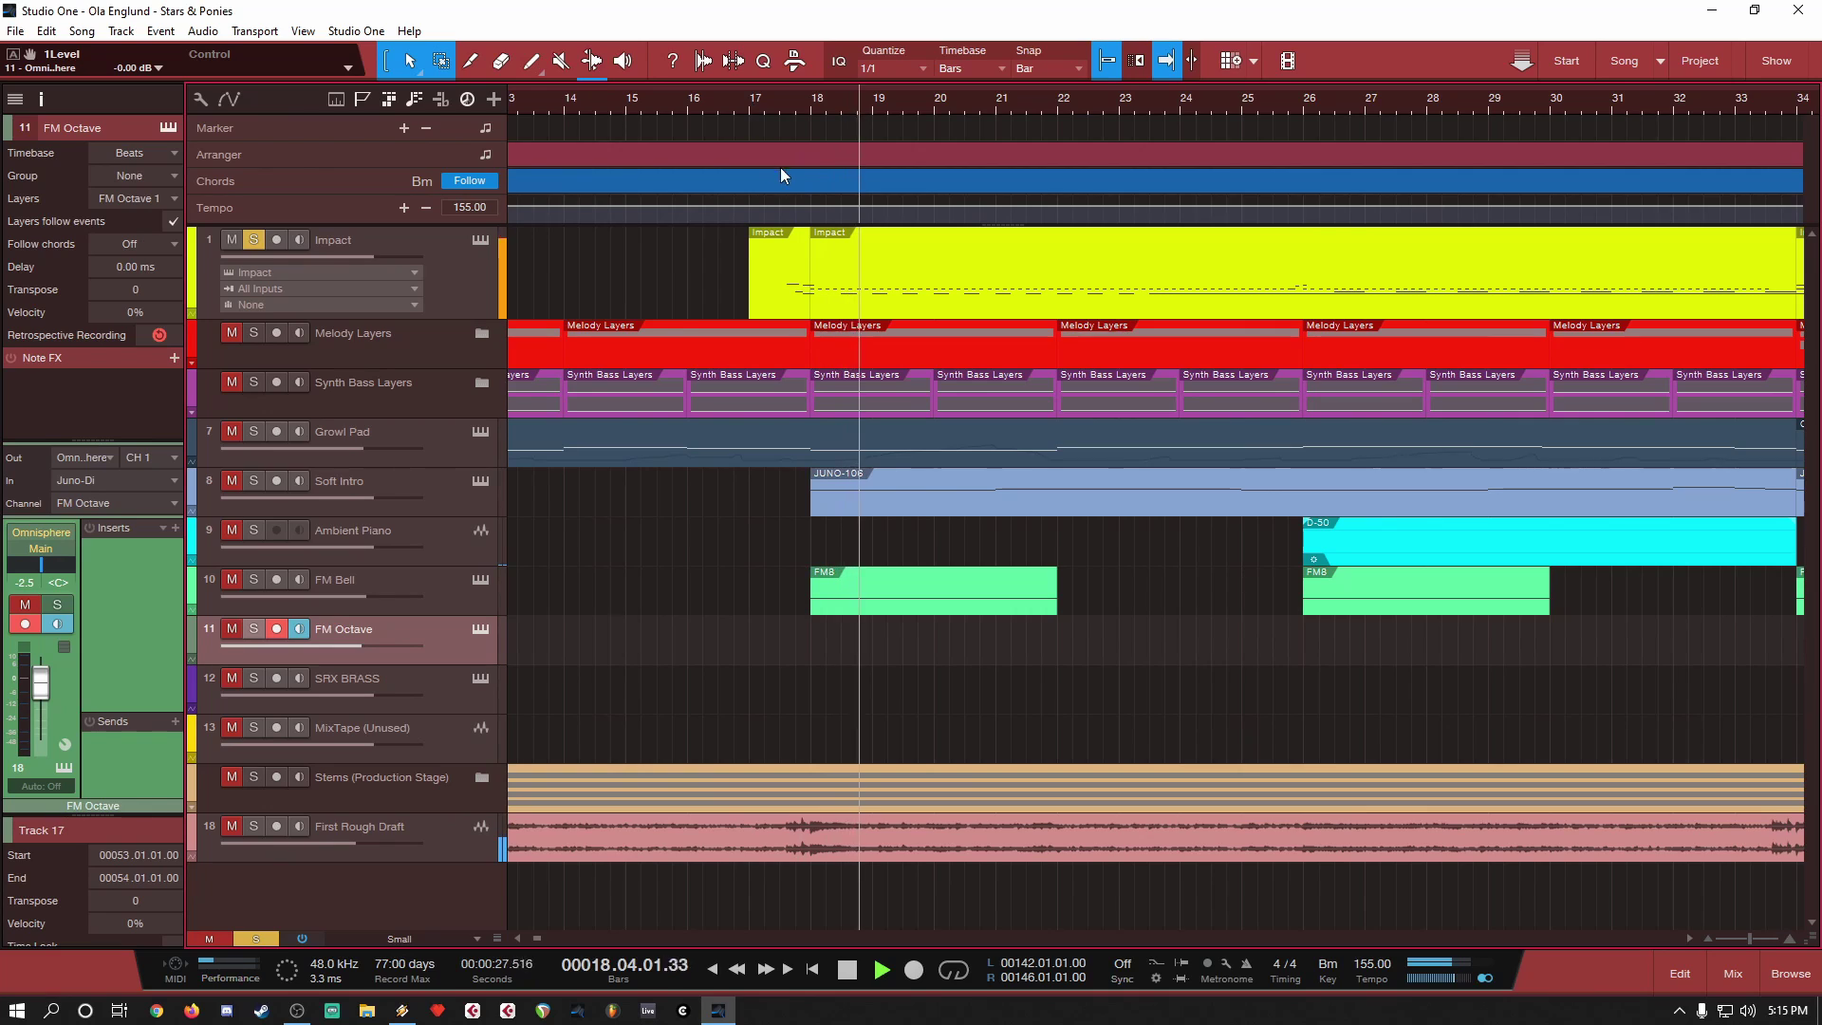
{"action": "key", "text": "space"}
{"action": "scroll", "coordinate": [1033, 277], "scroll_direction": "up", "scroll_amount": 3}
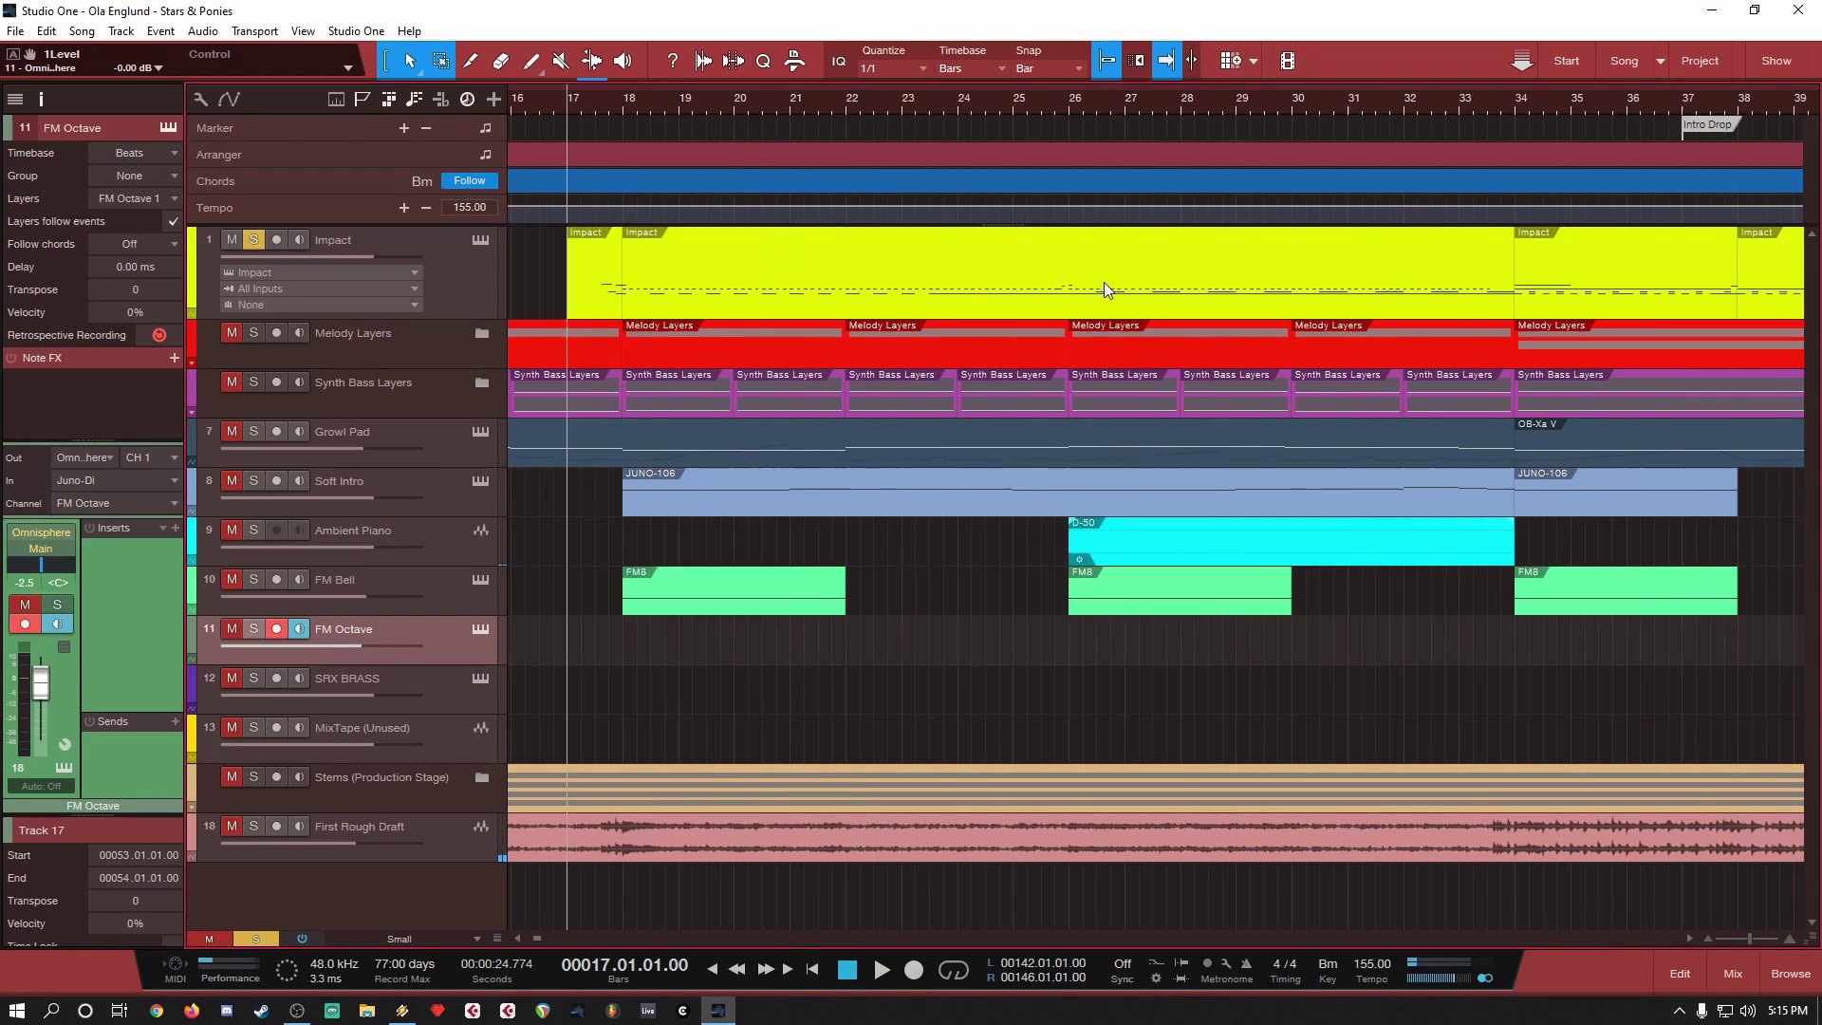
Step: Audition the soloed Impact track from bar 23 and stop playback
{"action": "left_click", "coordinate": [874, 106]}
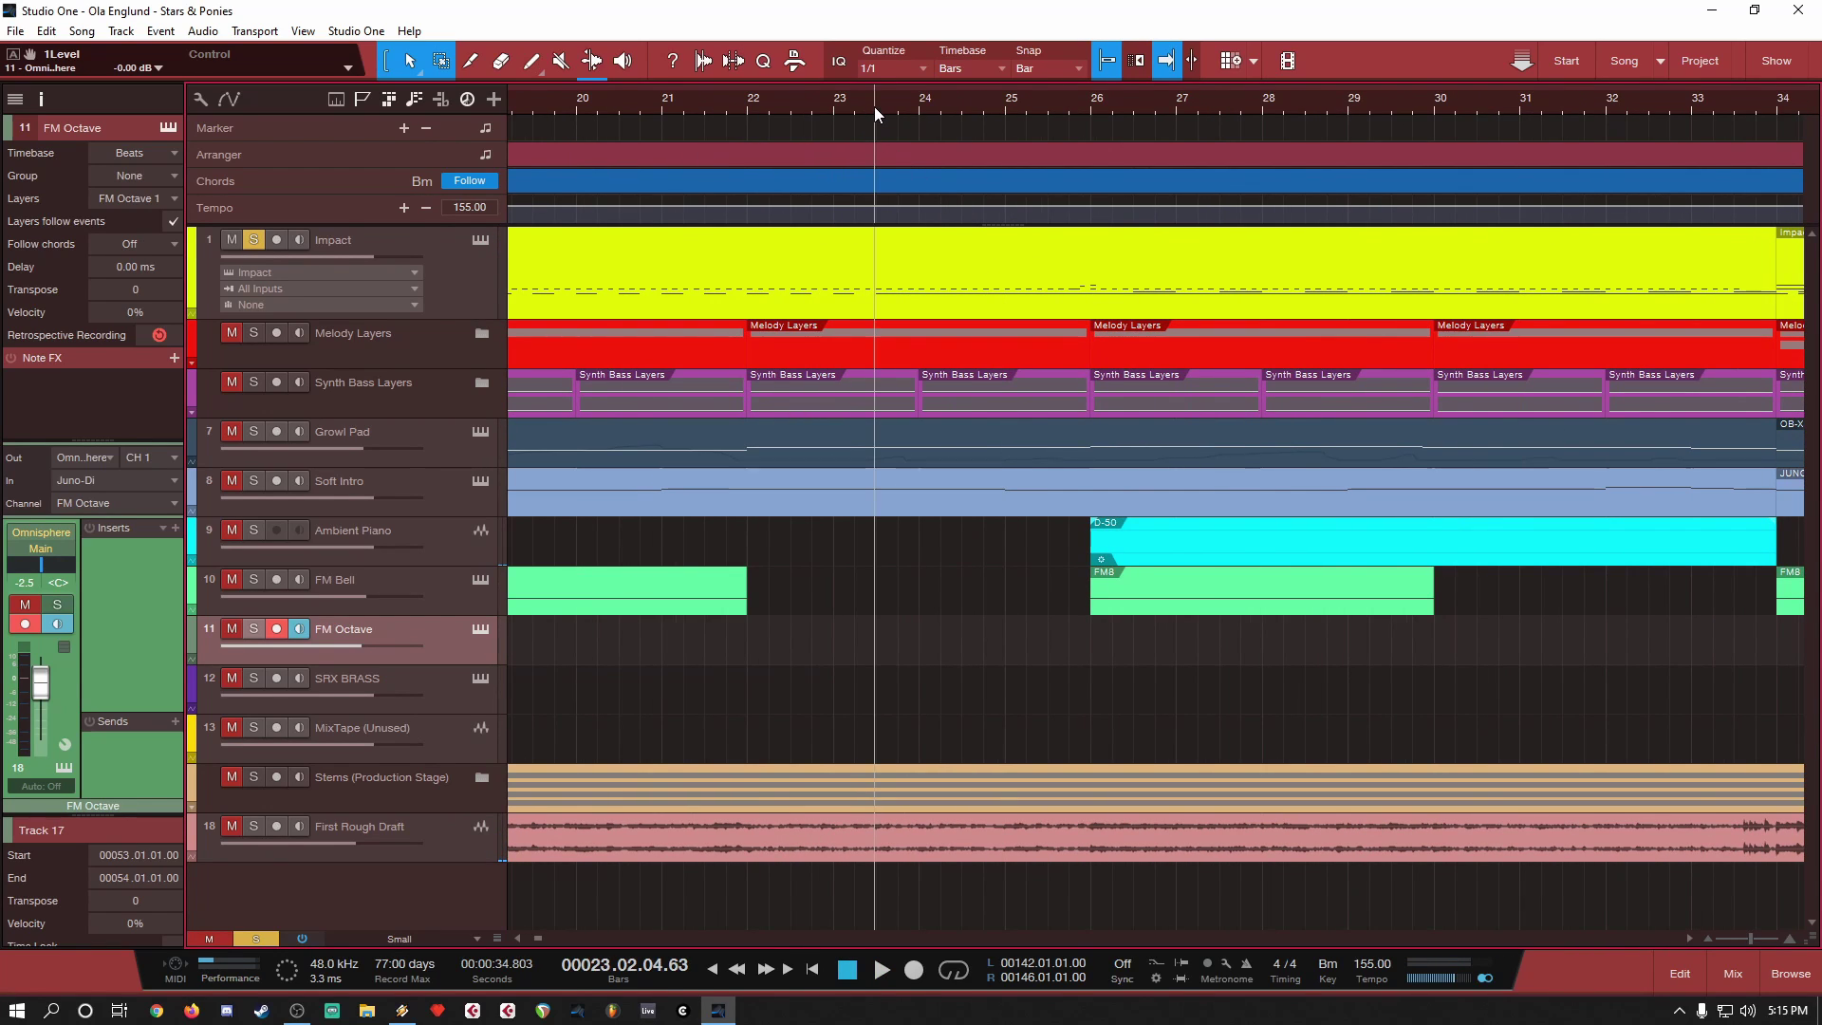
{"action": "scroll", "coordinate": [782, 232], "scroll_direction": "down", "scroll_amount": 3}
{"action": "scroll", "coordinate": [783, 231], "scroll_direction": "down", "scroll_amount": 3}
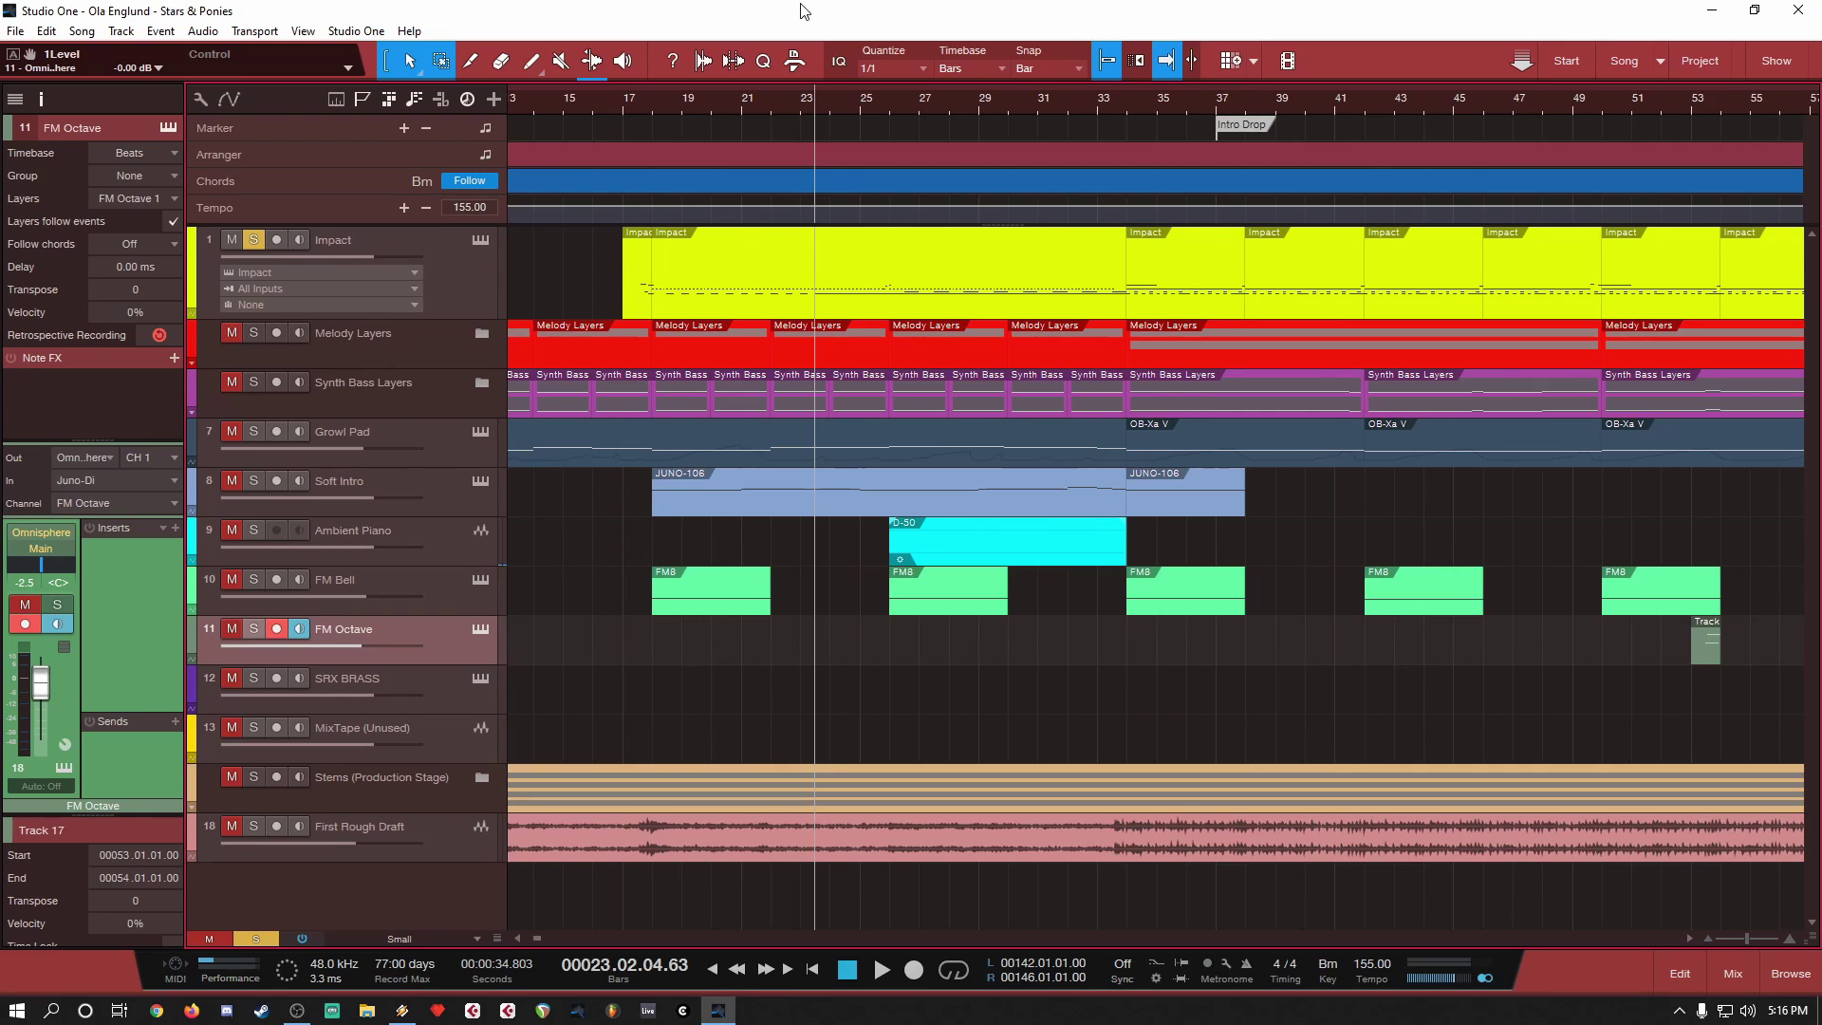
{"action": "key", "text": "space"}
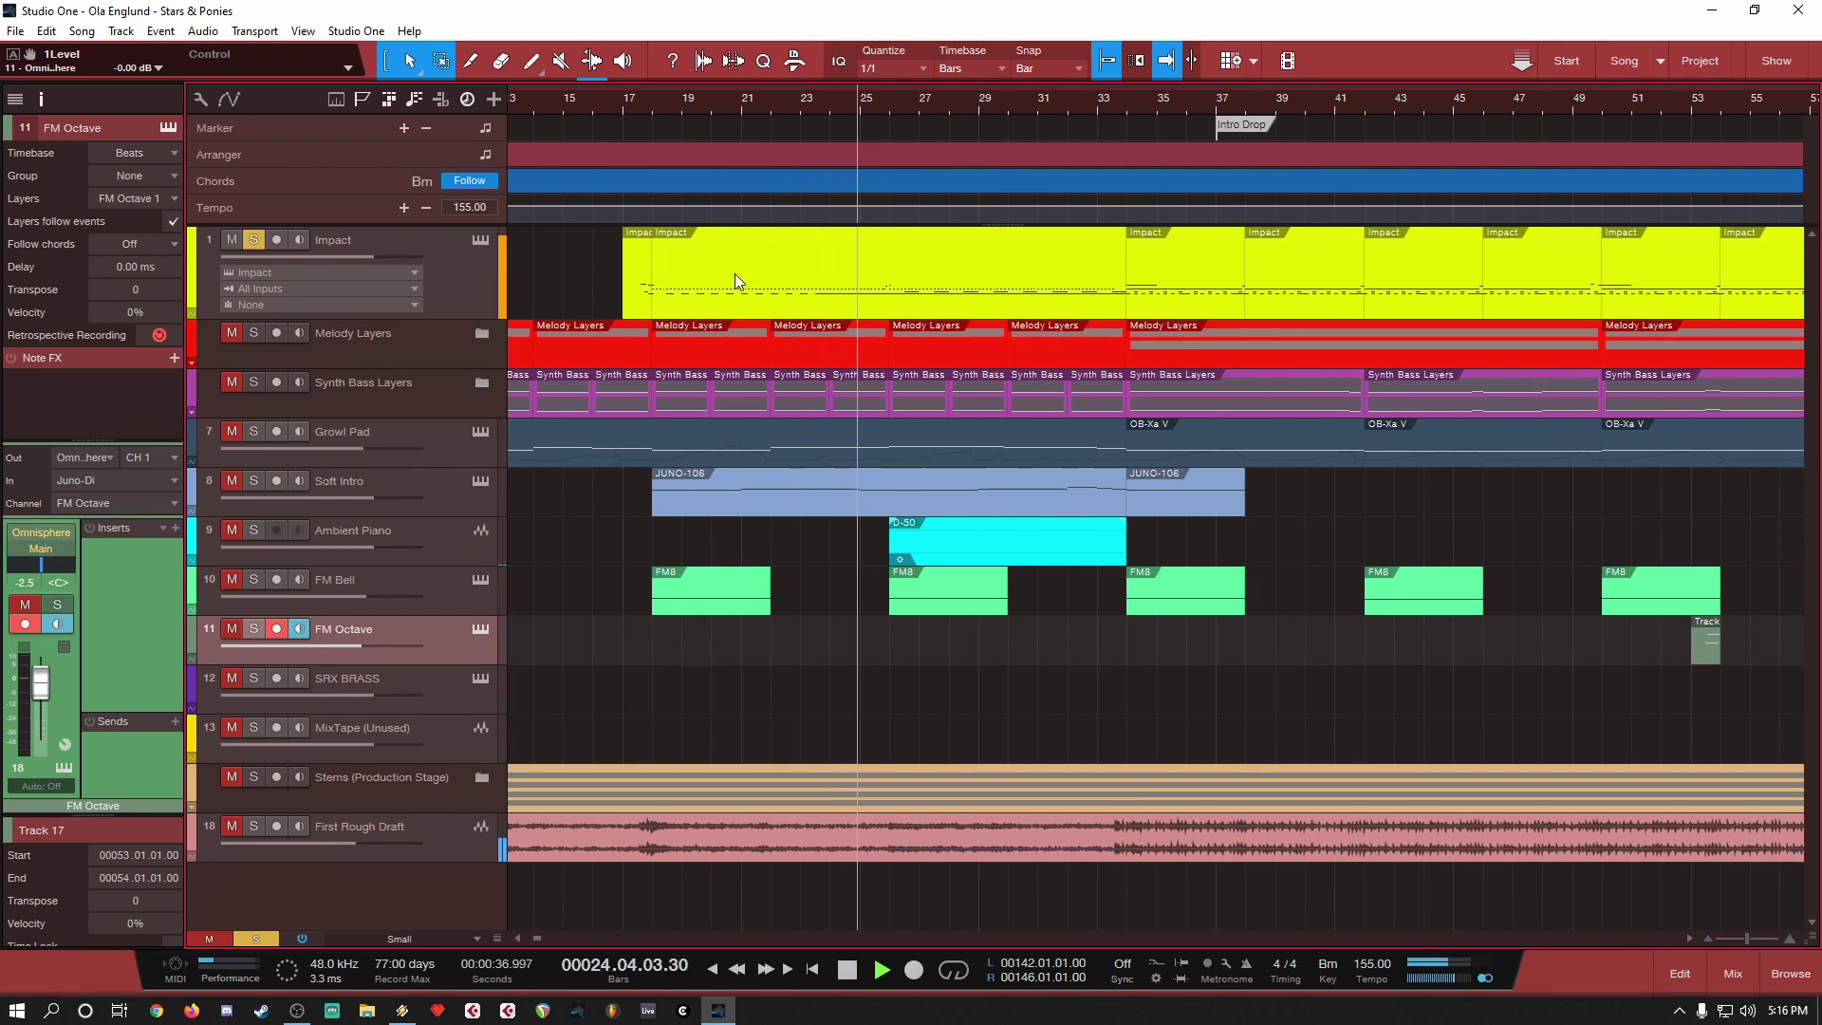
{"action": "key", "text": "w"}
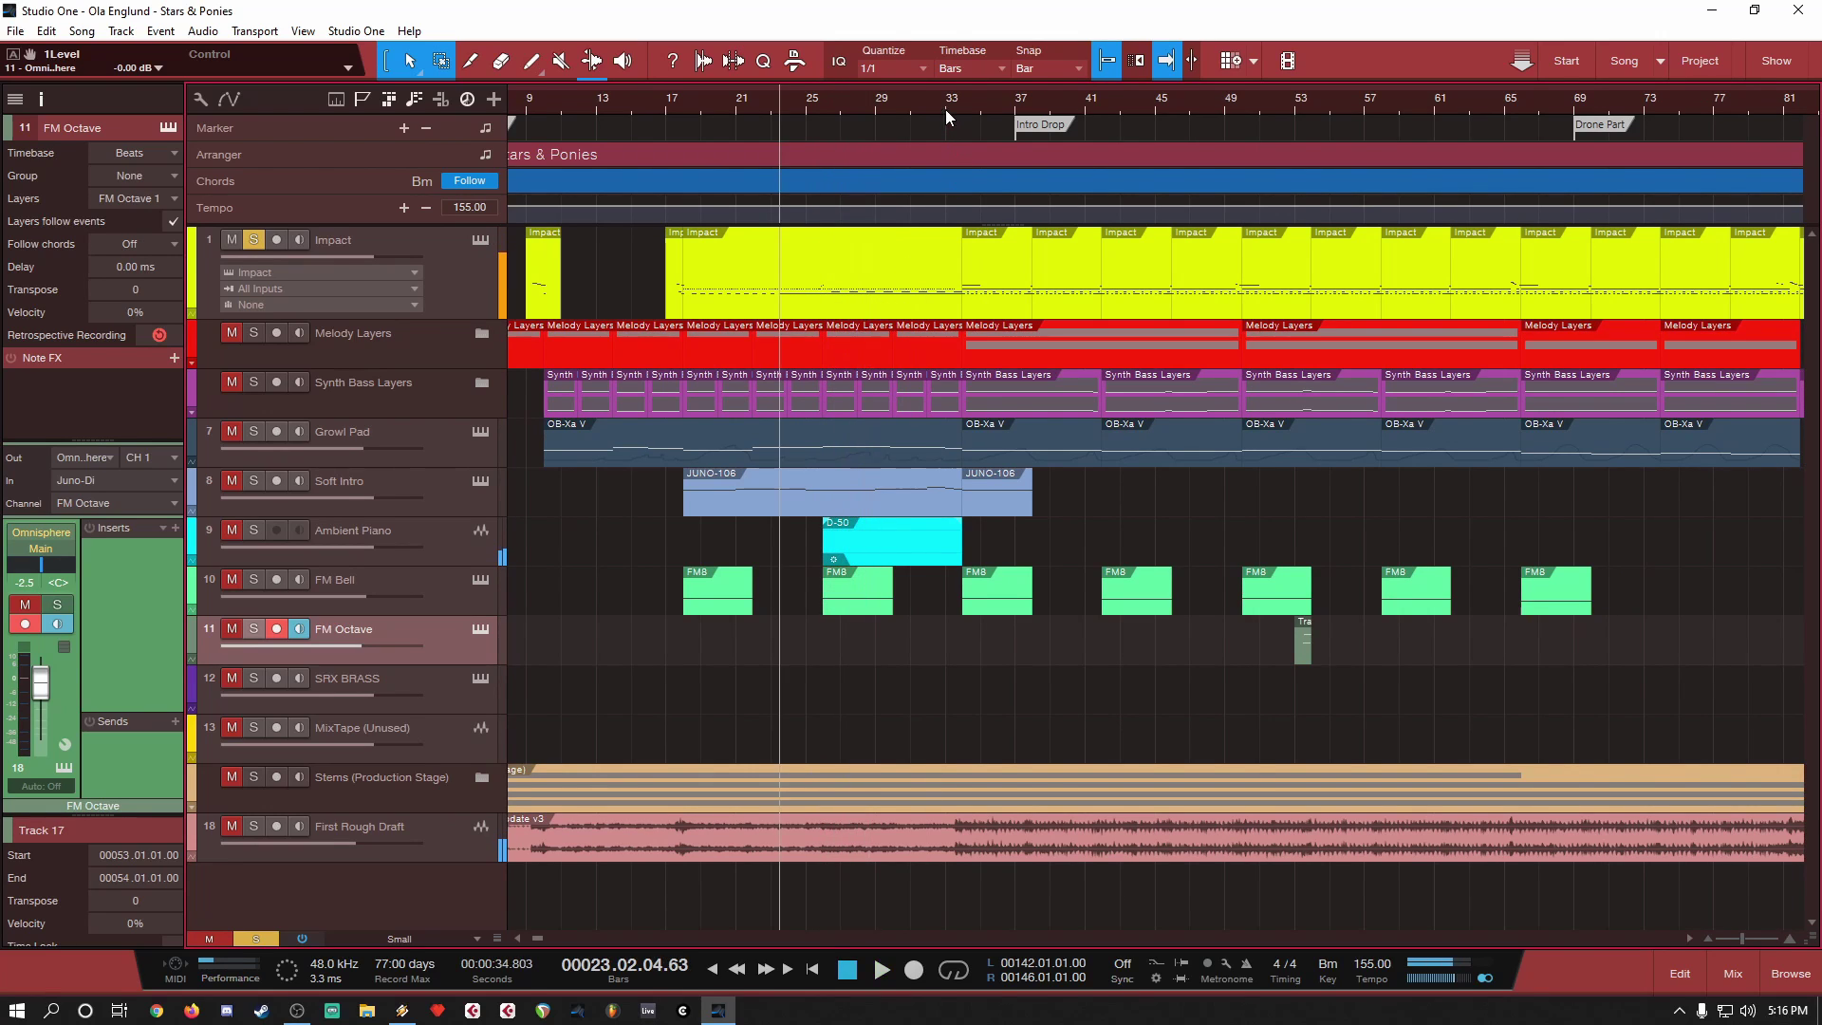
Step: Play the Impact track from bar 33 through the Intro Drop marker and stop playback
{"action": "key", "text": "e"}
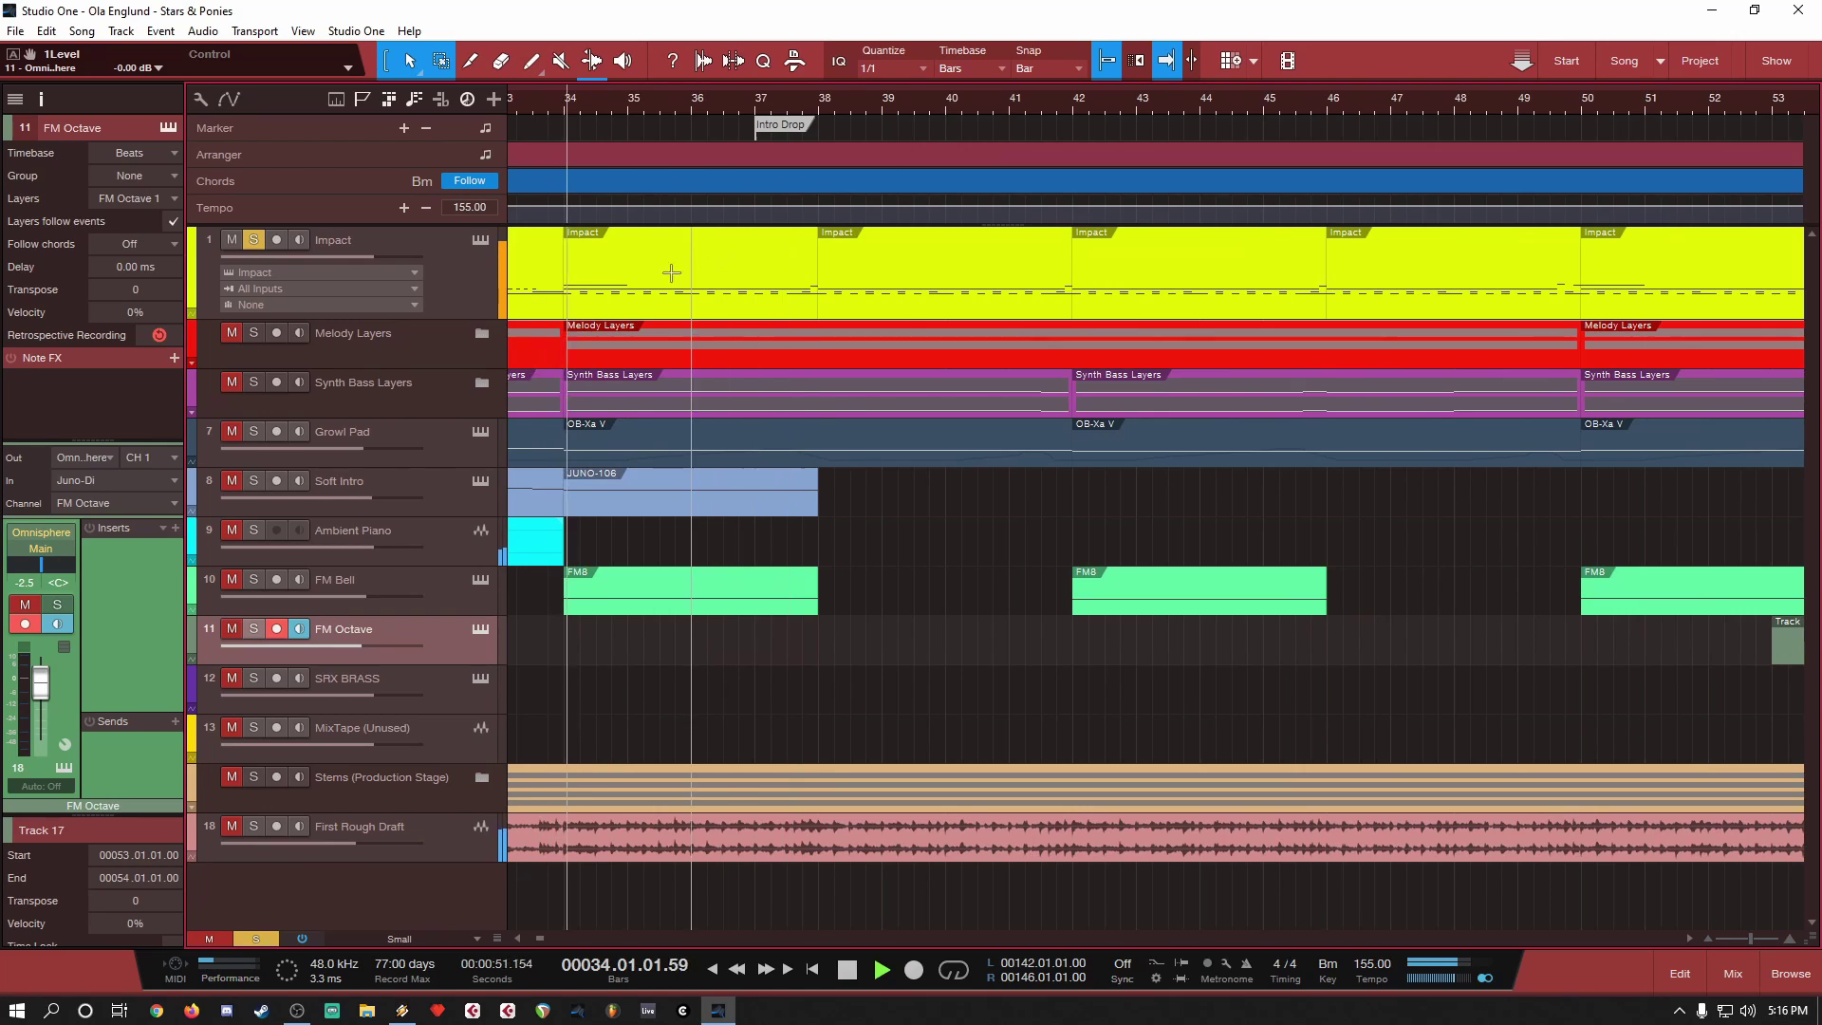
{"action": "key", "text": "w"}
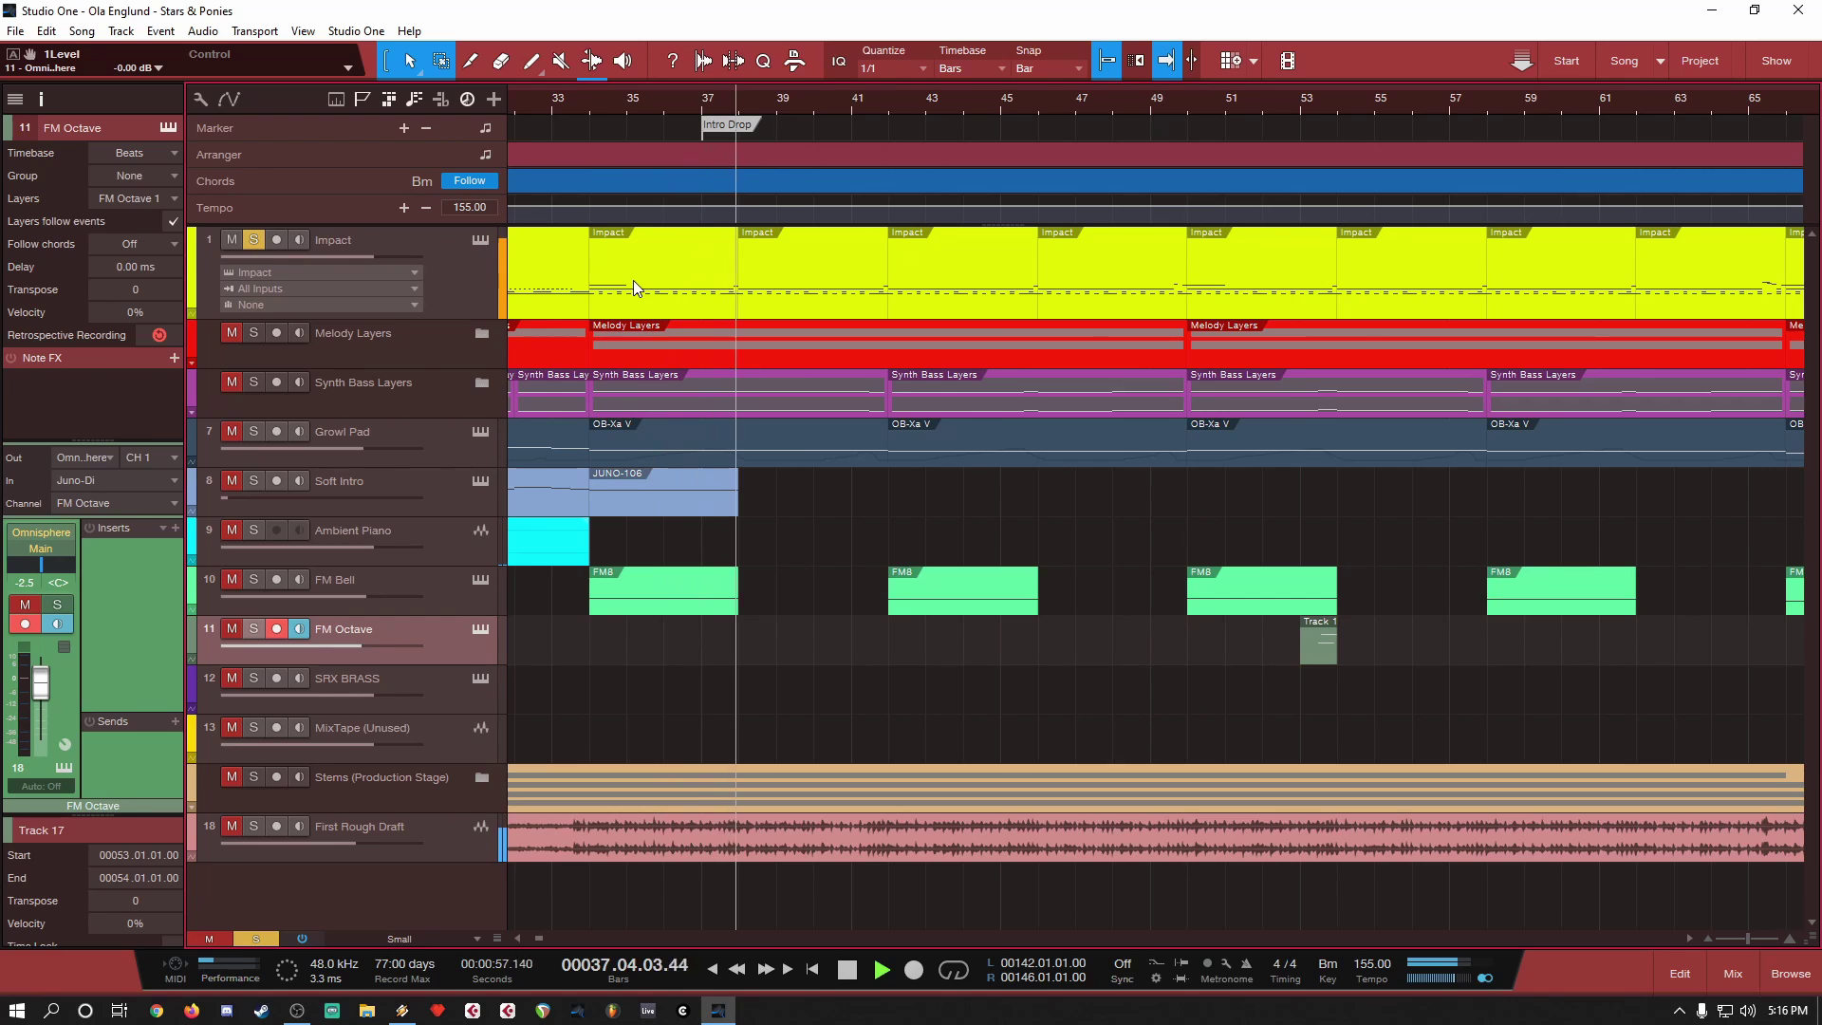
{"action": "key", "text": "space"}
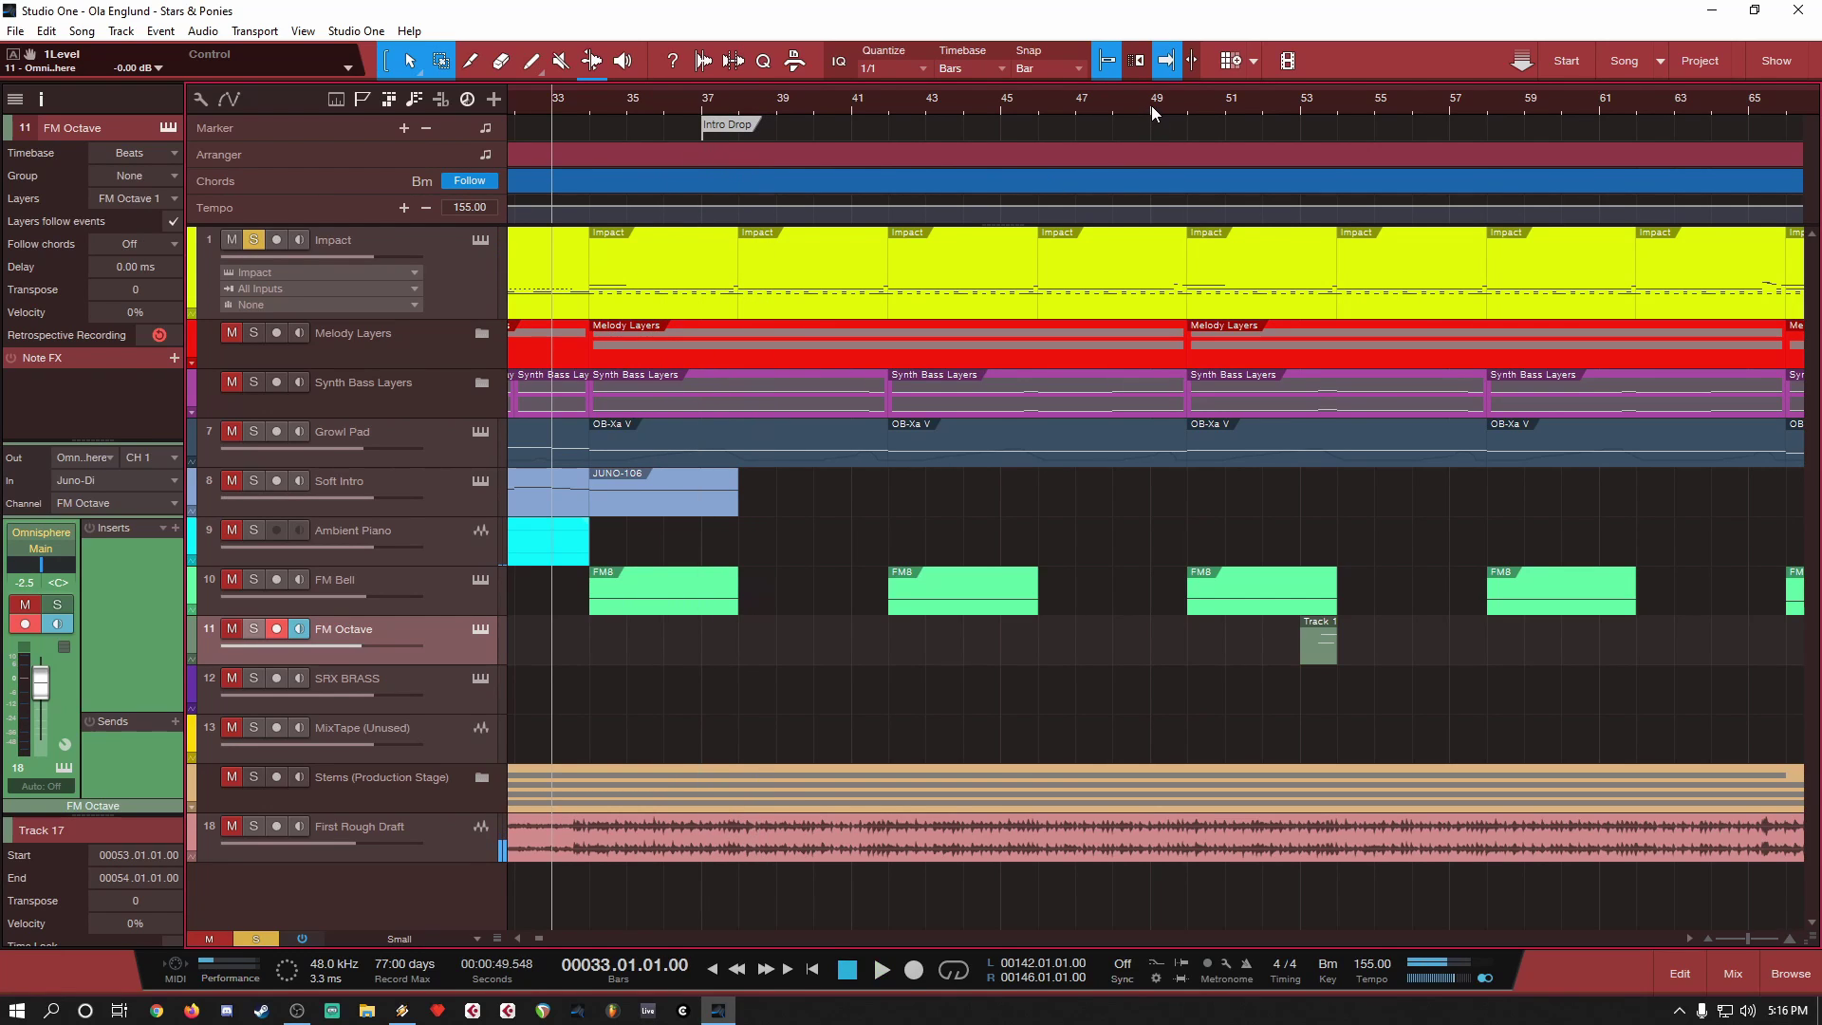
Step: Start playback at bar 49 to audition the Impact fill leading into bar 50
{"action": "left_click", "coordinate": [1152, 104]}
{"action": "key", "text": "space"}
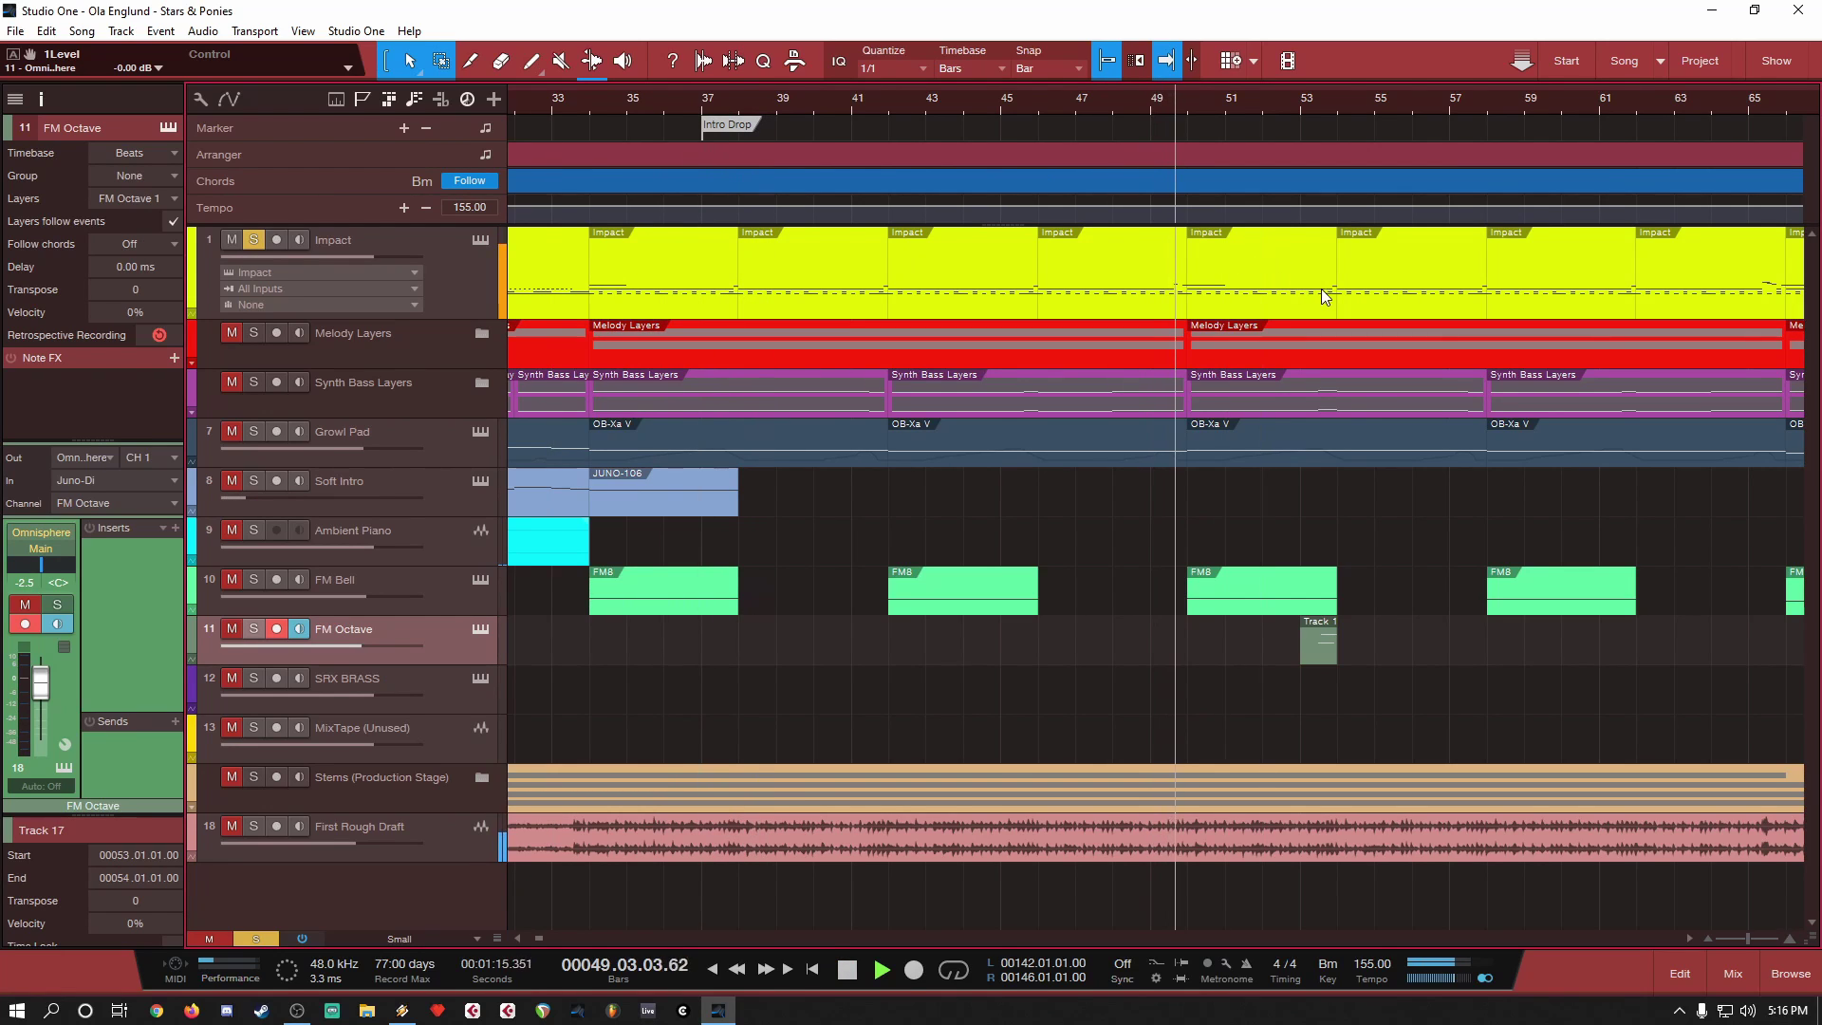
{"action": "key", "text": "e"}
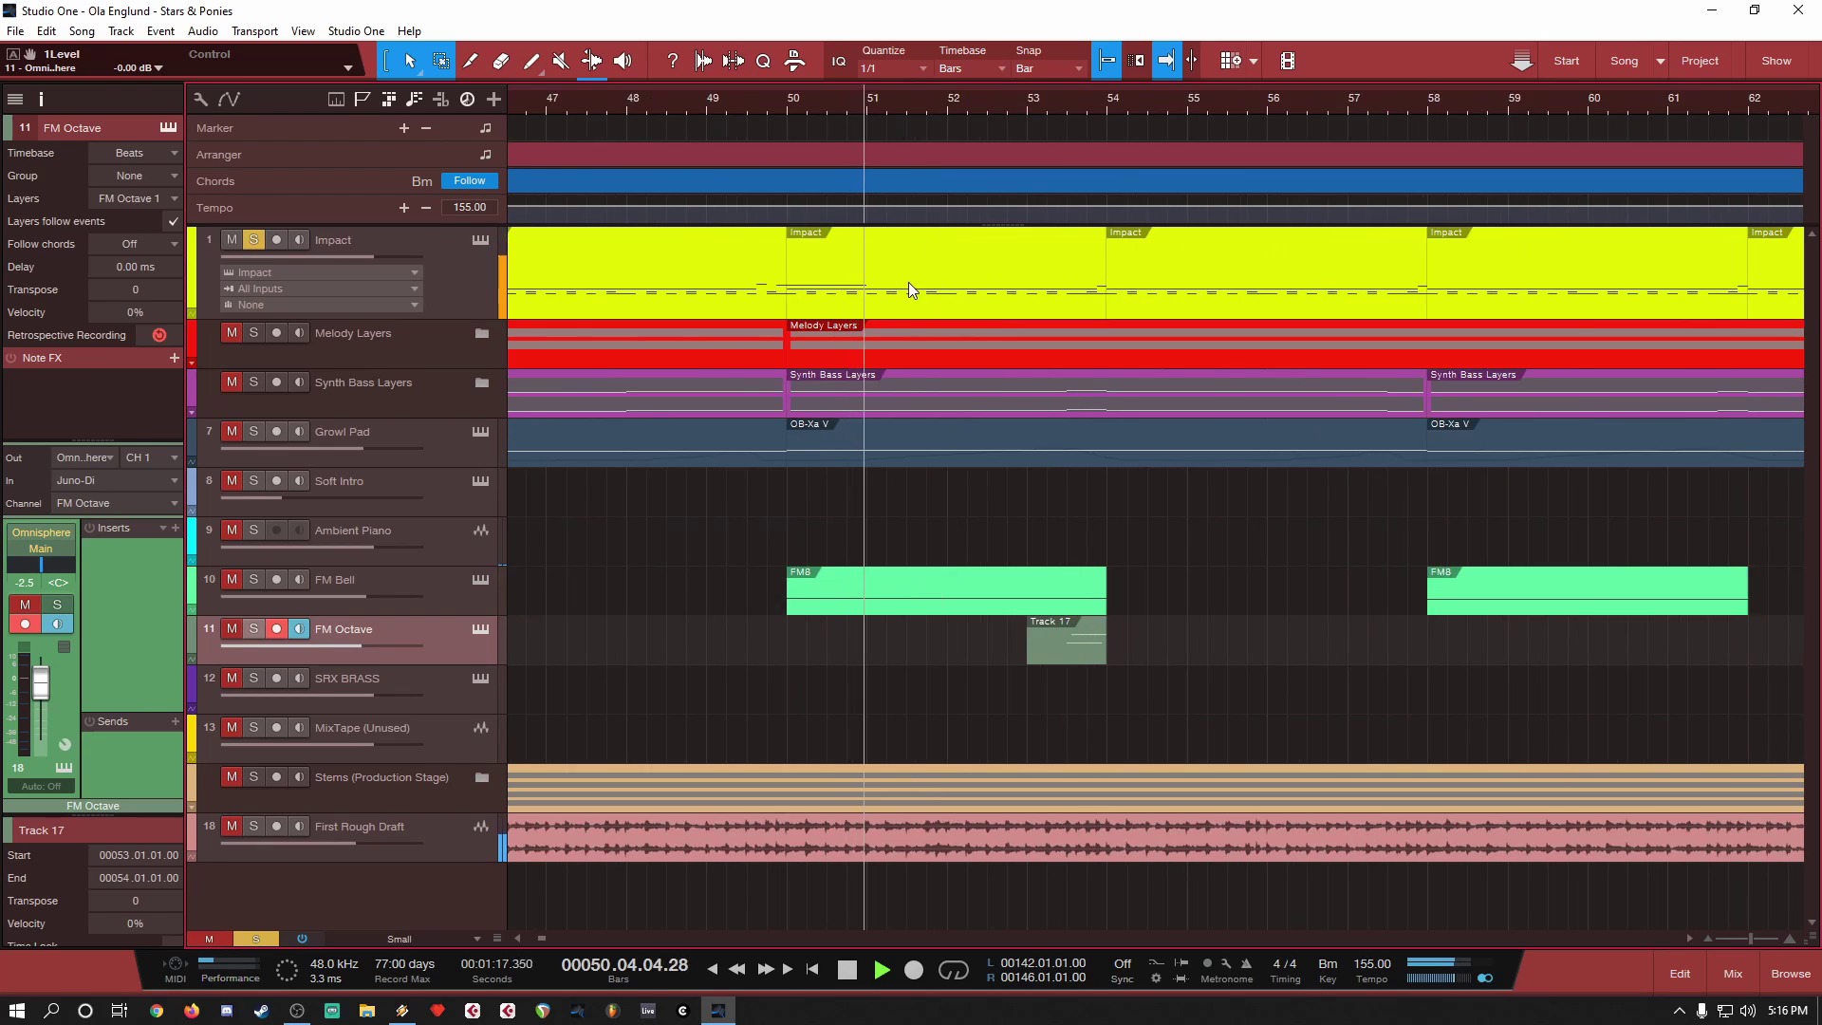
{"action": "key", "text": "w"}
Step: Skip playback ahead to around bar 64 and listen to the Impact fill into bar 66
{"action": "left_click", "coordinate": [1247, 120]}
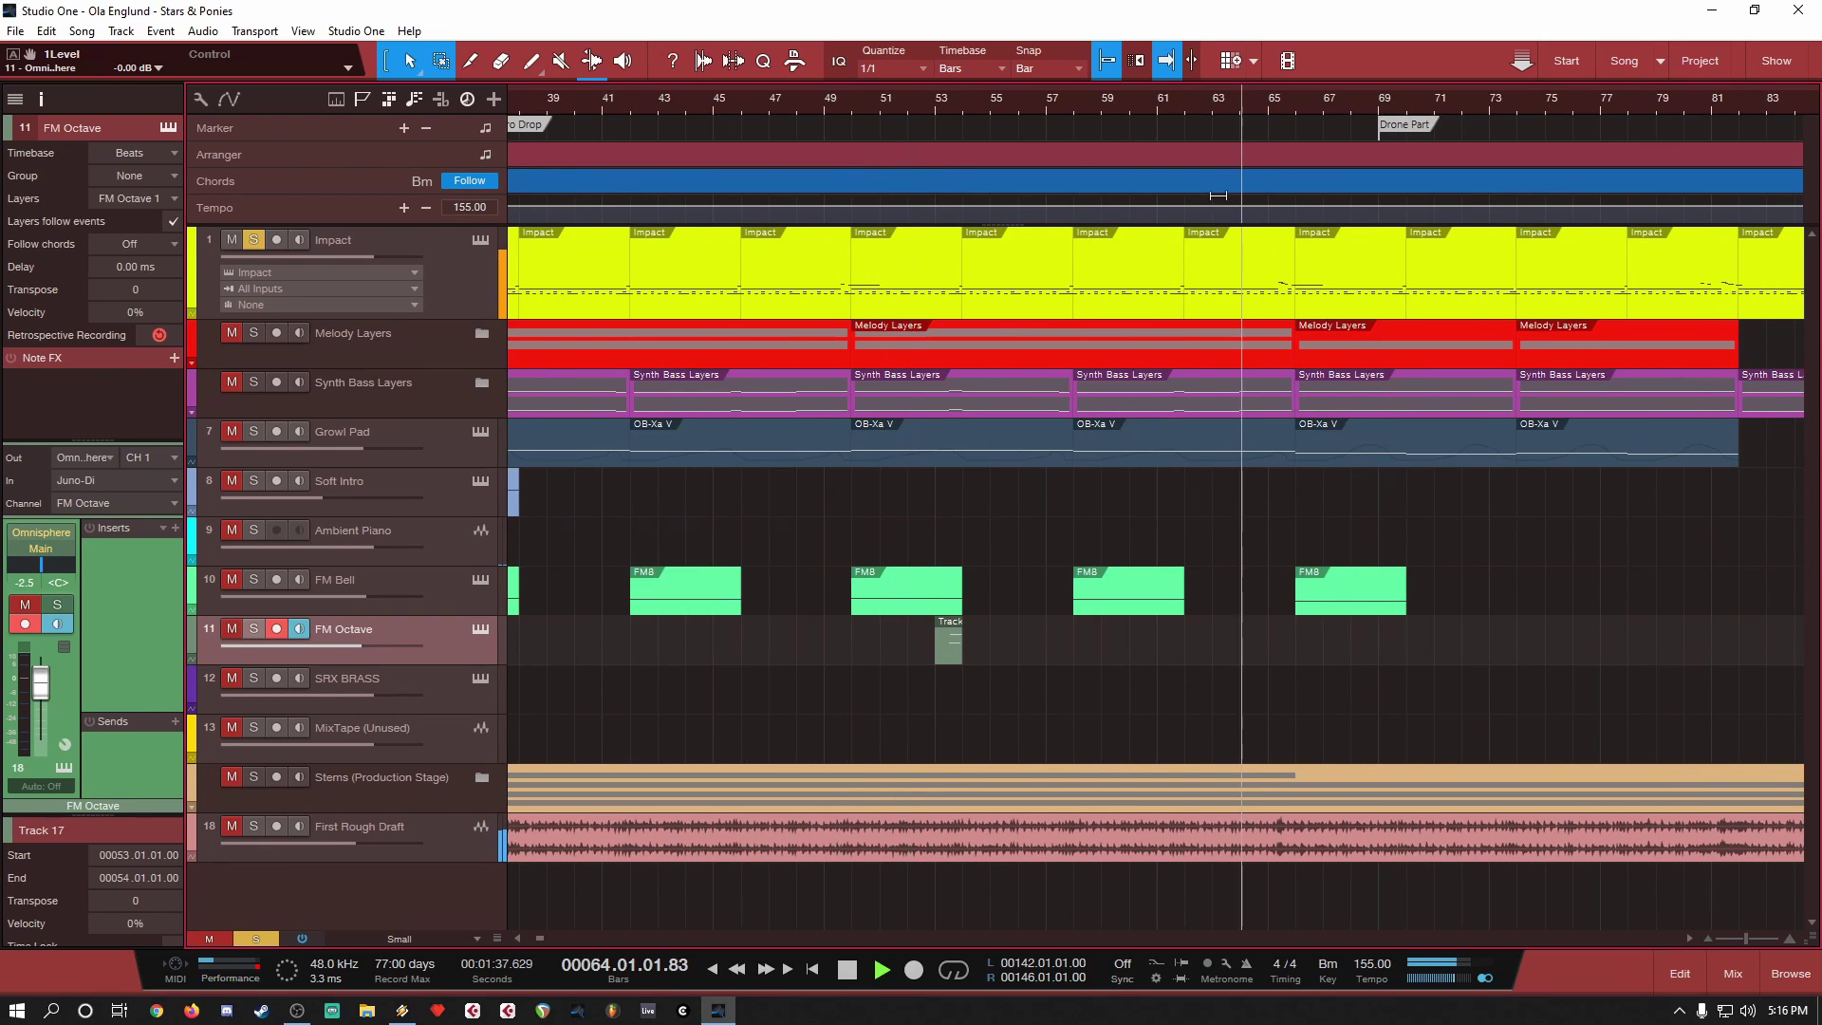
{"action": "key", "text": "e"}
{"action": "key", "text": "e"}
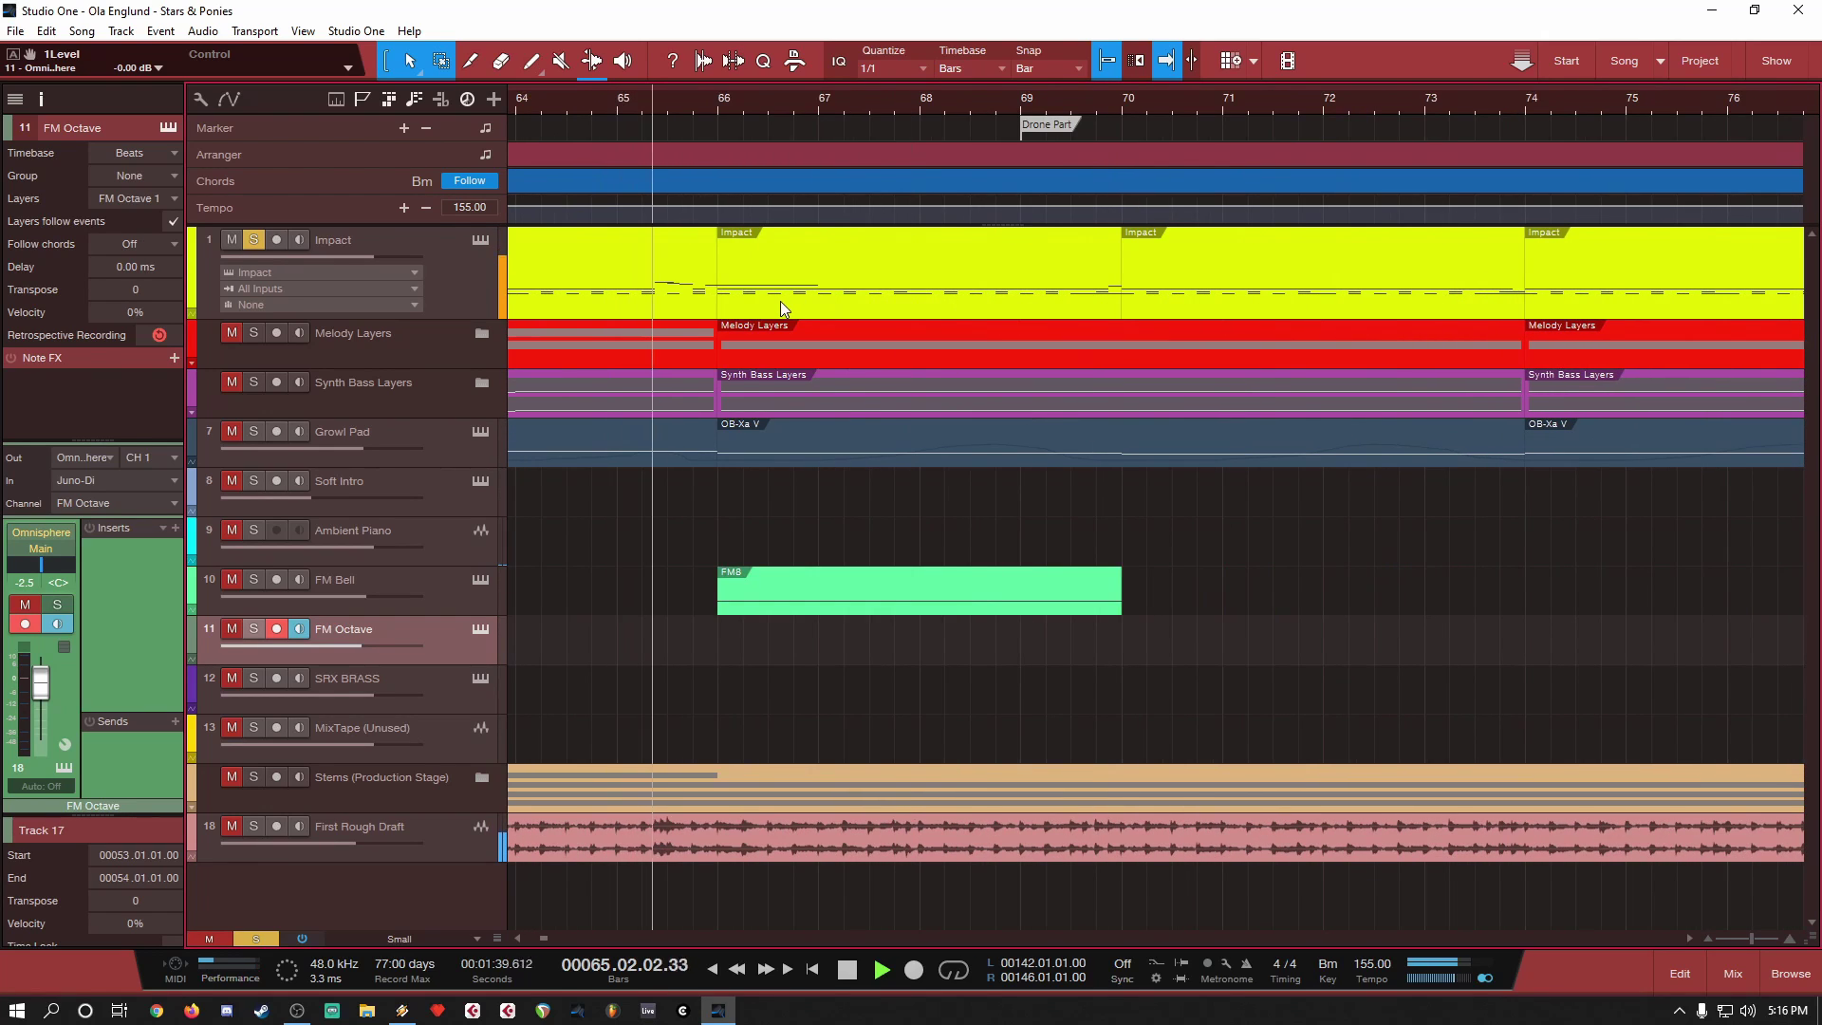
{"action": "key", "text": "w"}
{"action": "key", "text": "w"}
{"action": "key", "text": "w"}
{"action": "key", "text": "w"}
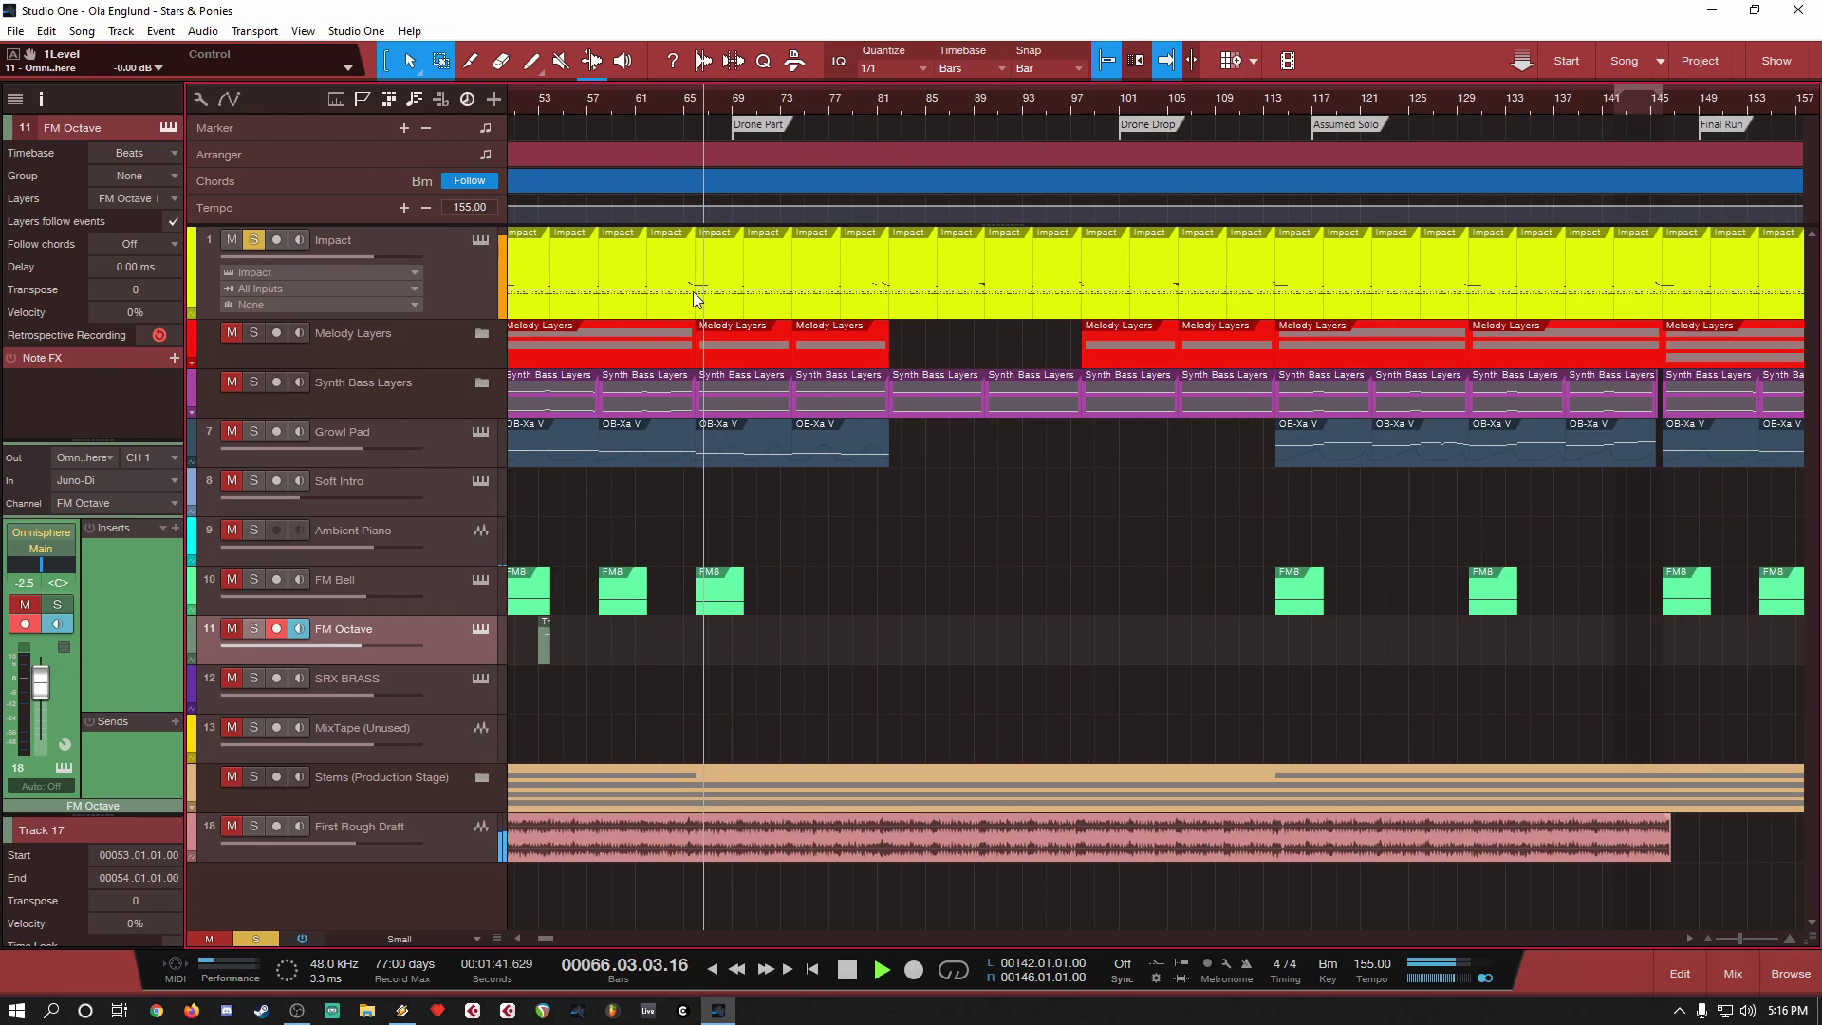
Step: Jump playback to around bar 79 and on to bar 88 to hear the Impact fills of the Drone Part
{"action": "left_click", "coordinate": [852, 105]}
{"action": "key", "text": "e"}
{"action": "key", "text": "e"}
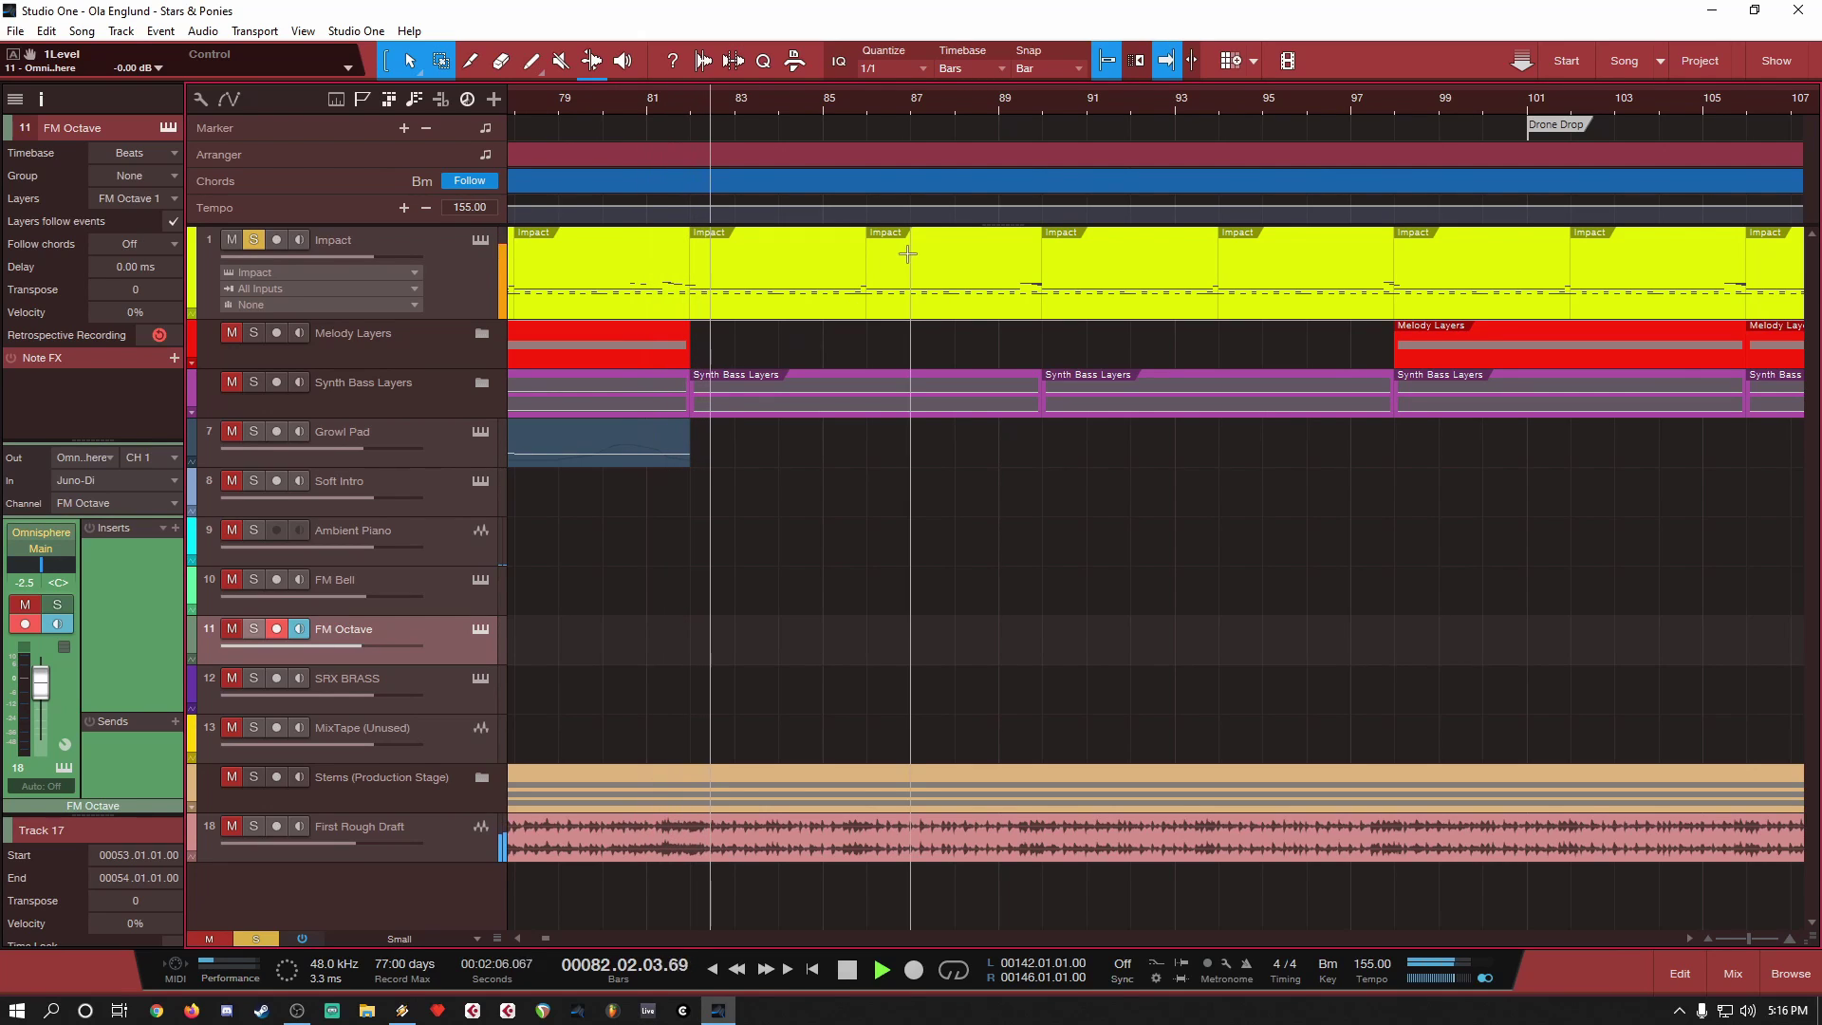
{"action": "left_click", "coordinate": [955, 102]}
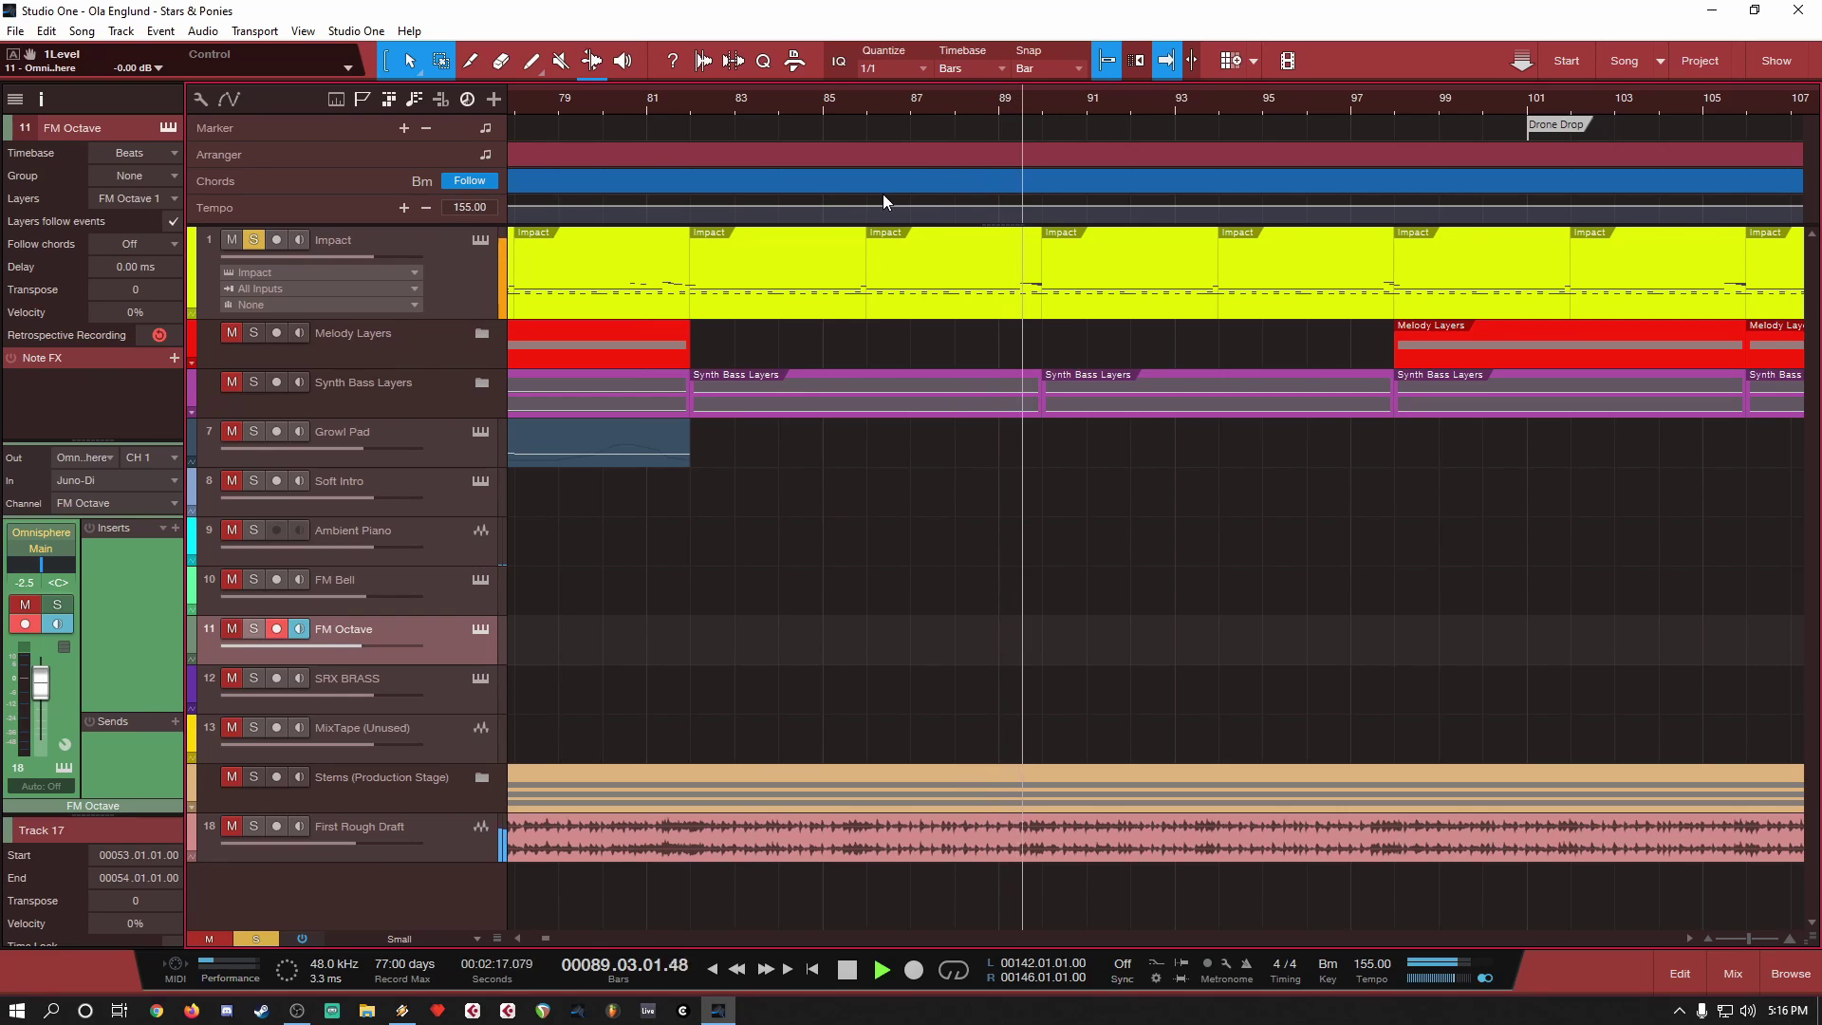
Step: Continue auditioning the Impact fills from bar 97, around bar 104 and around bar 113
{"action": "scroll", "coordinate": [757, 333], "scroll_direction": "down", "scroll_amount": 3}
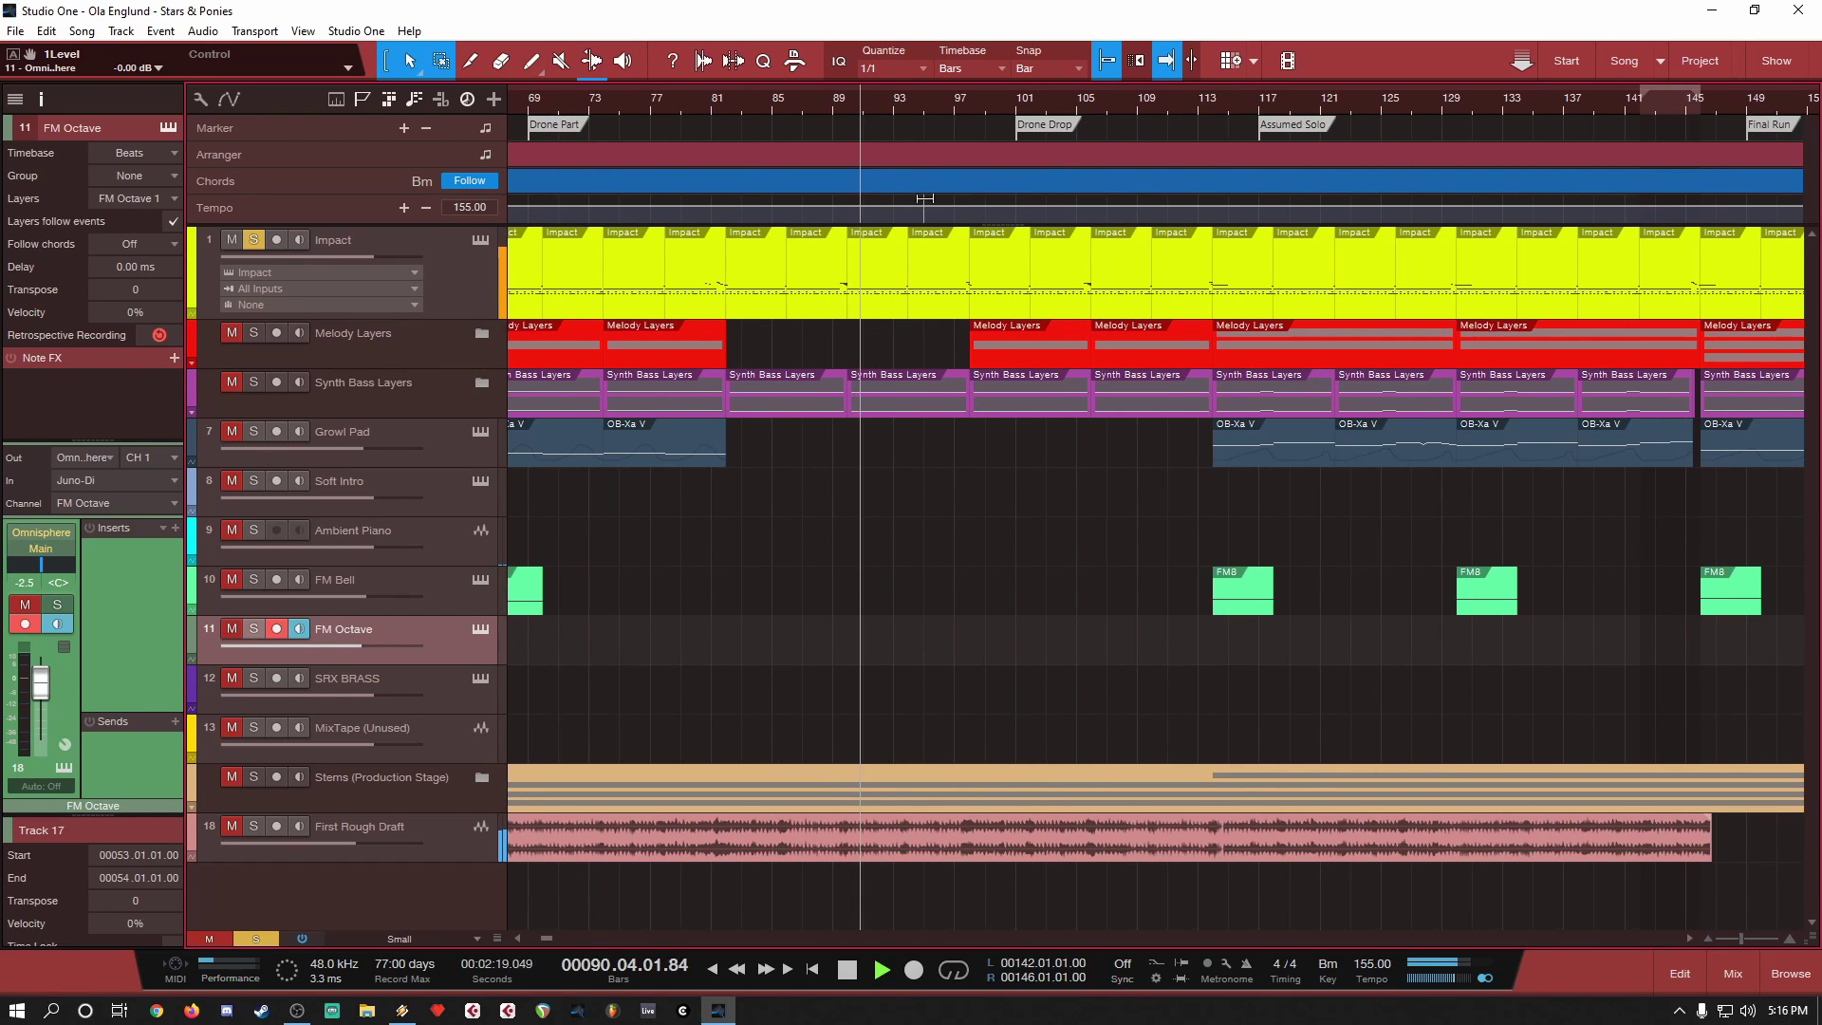
{"action": "scroll", "coordinate": [987, 183], "scroll_direction": "up", "scroll_amount": 5}
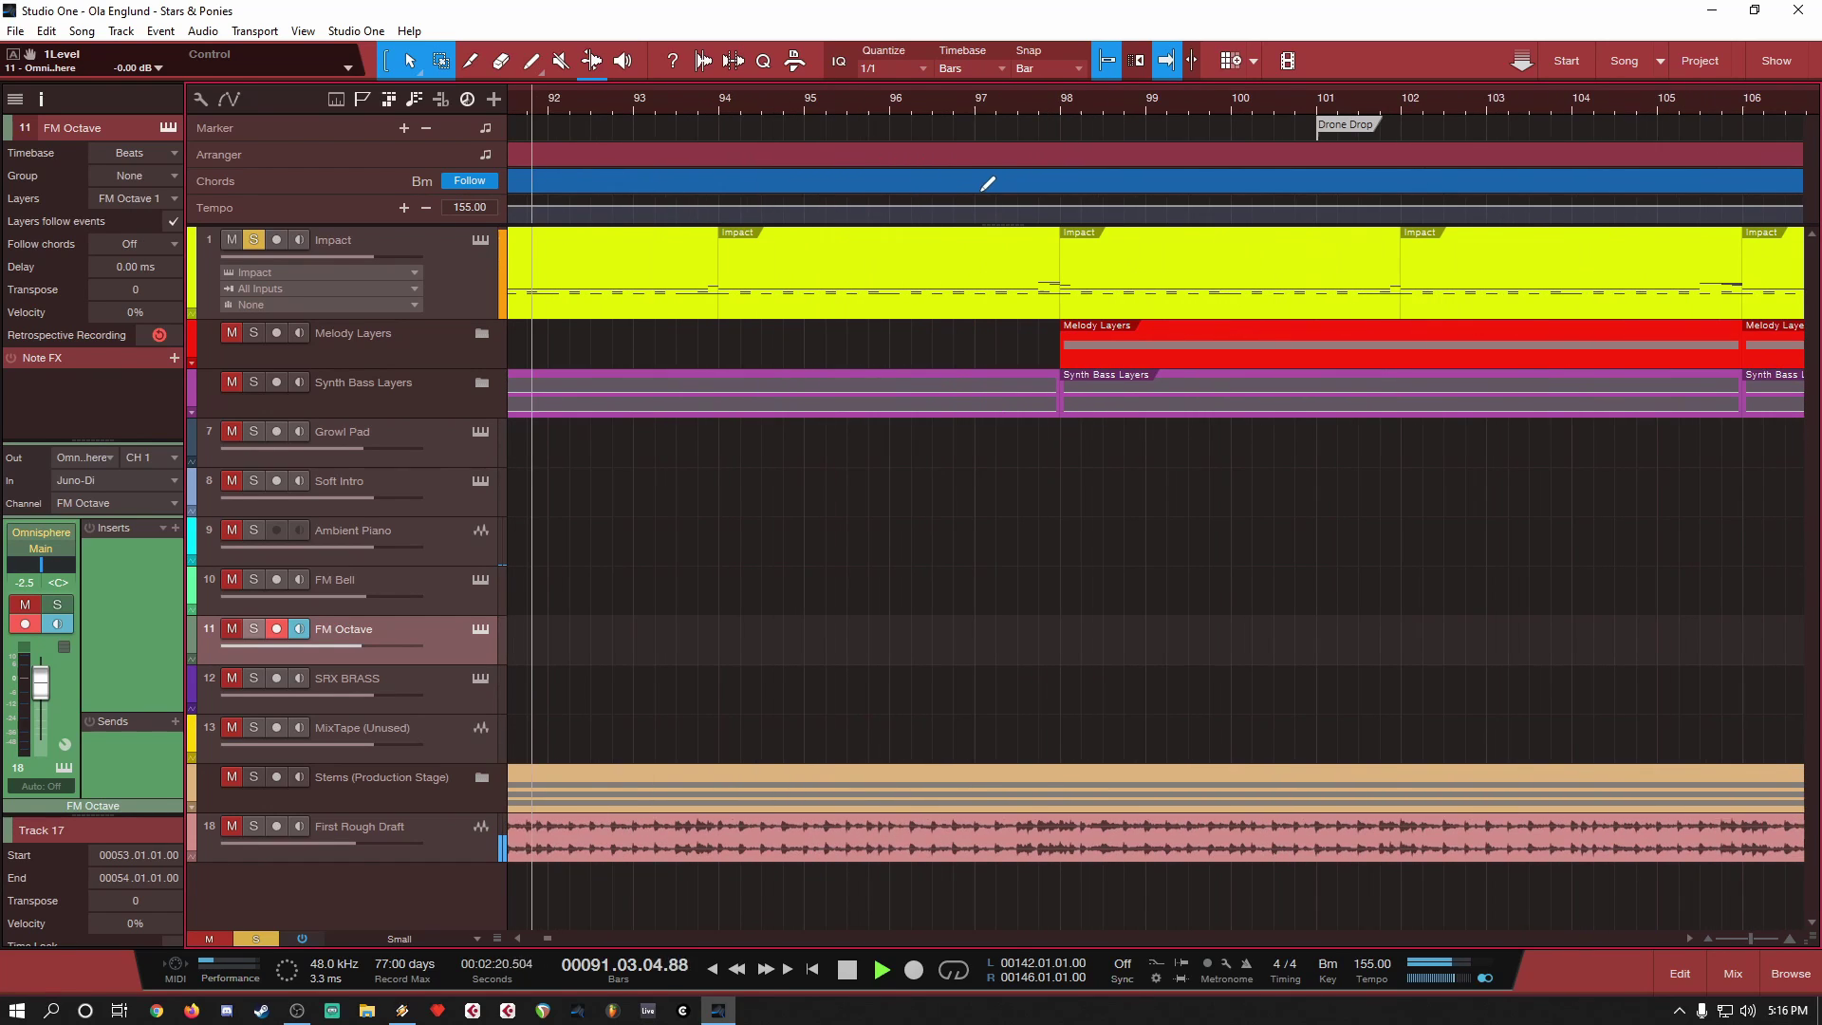
{"action": "left_click", "coordinate": [974, 102]}
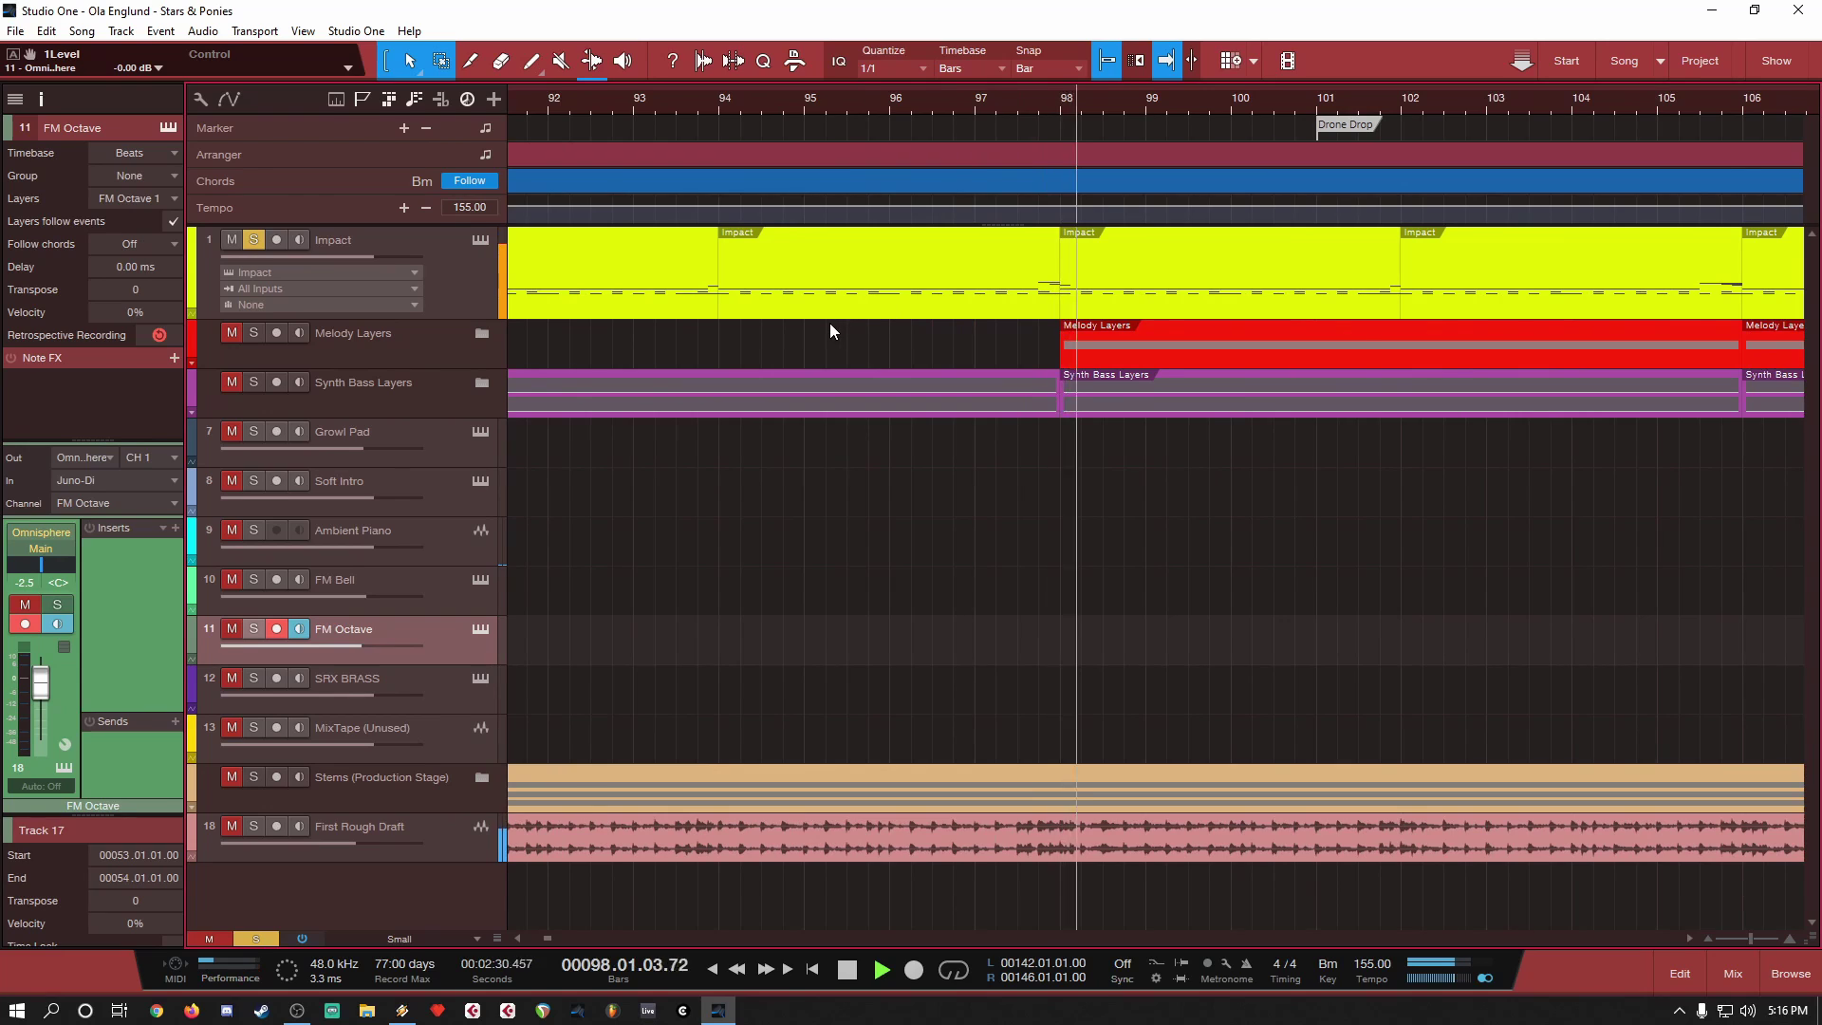
{"action": "scroll", "coordinate": [829, 322], "scroll_direction": "down", "scroll_amount": 3}
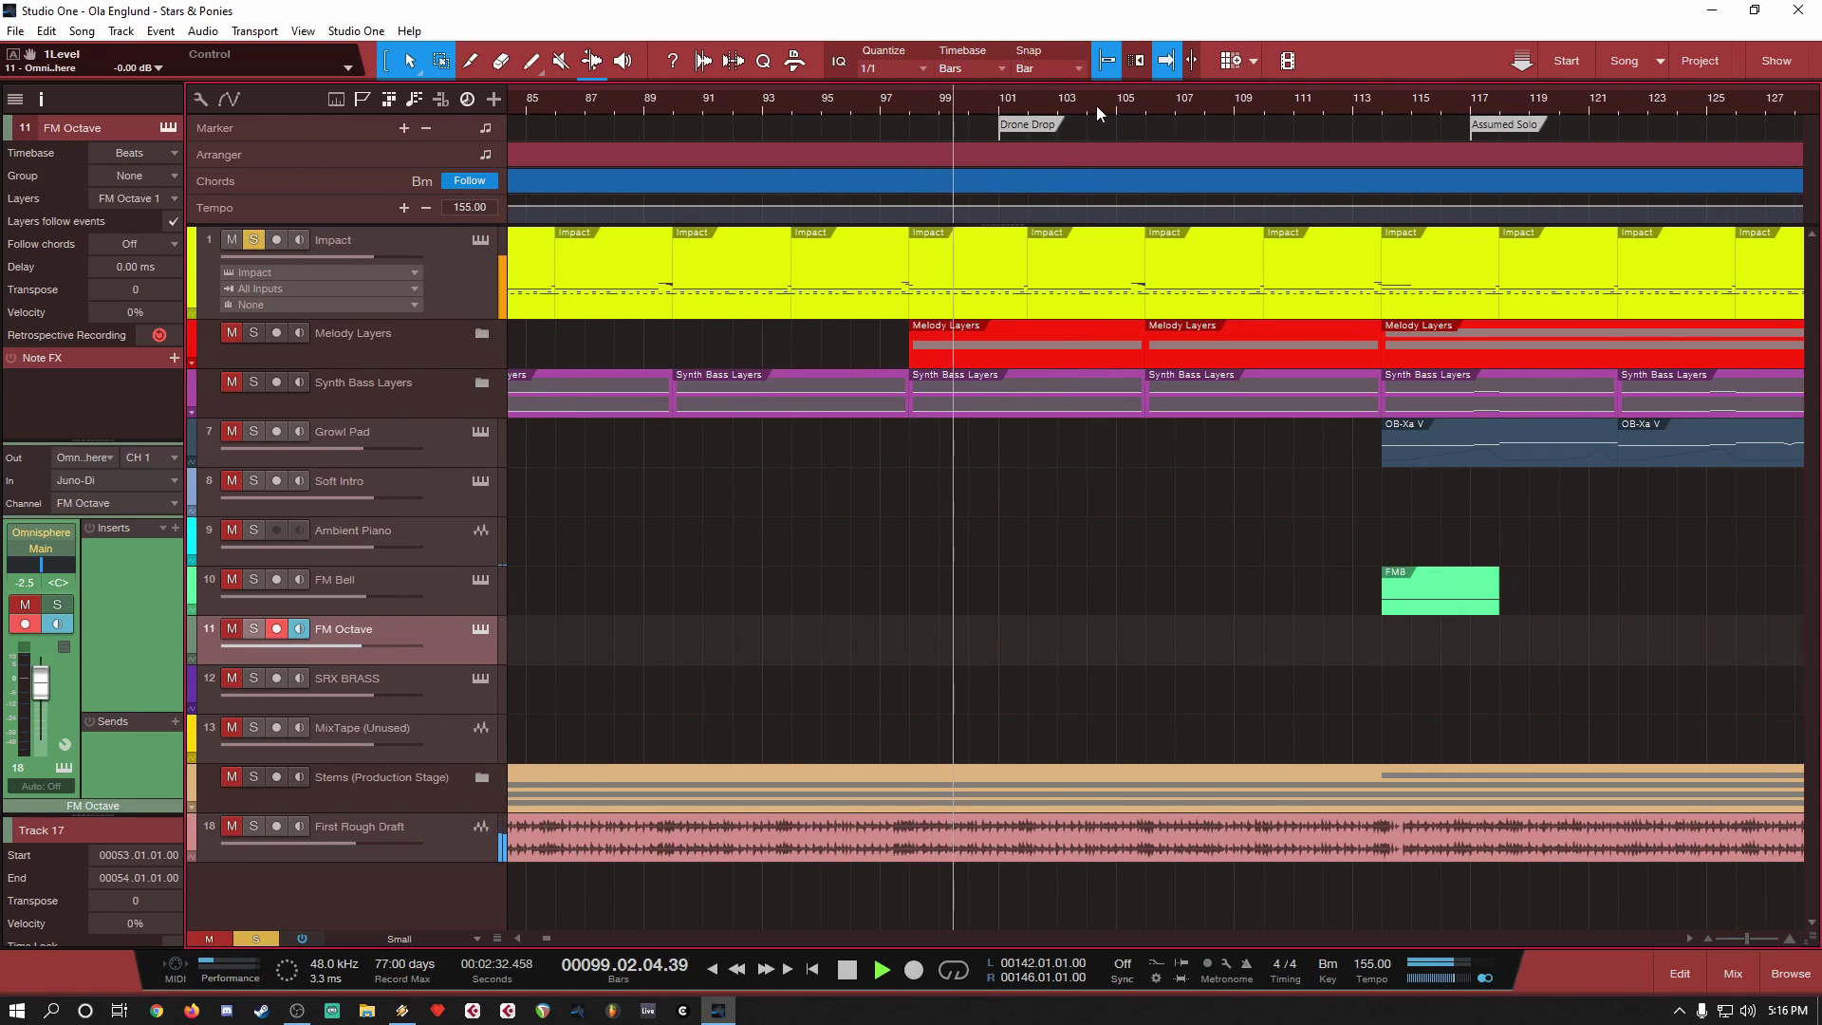
{"action": "scroll", "coordinate": [817, 281], "scroll_direction": "down", "scroll_amount": 2}
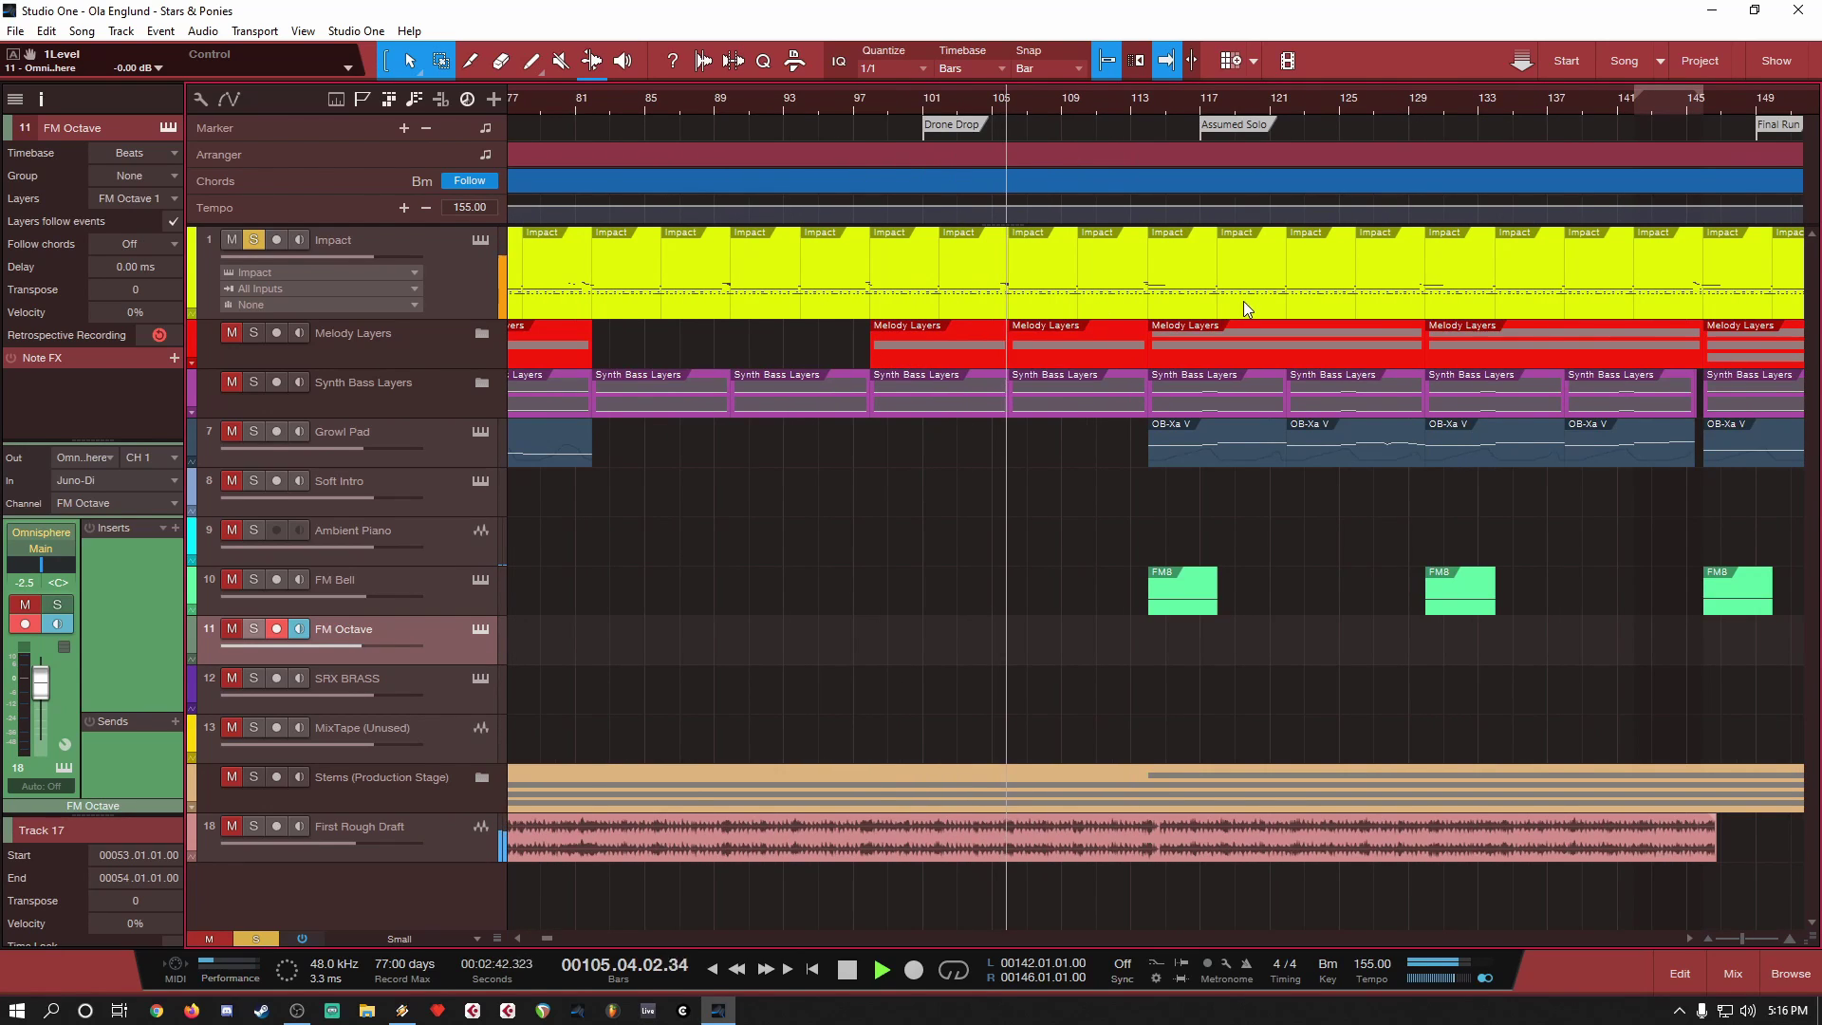
{"action": "scroll", "coordinate": [1243, 300], "scroll_direction": "up", "scroll_amount": 3}
{"action": "scroll", "coordinate": [793, 290], "scroll_direction": "down", "scroll_amount": 3}
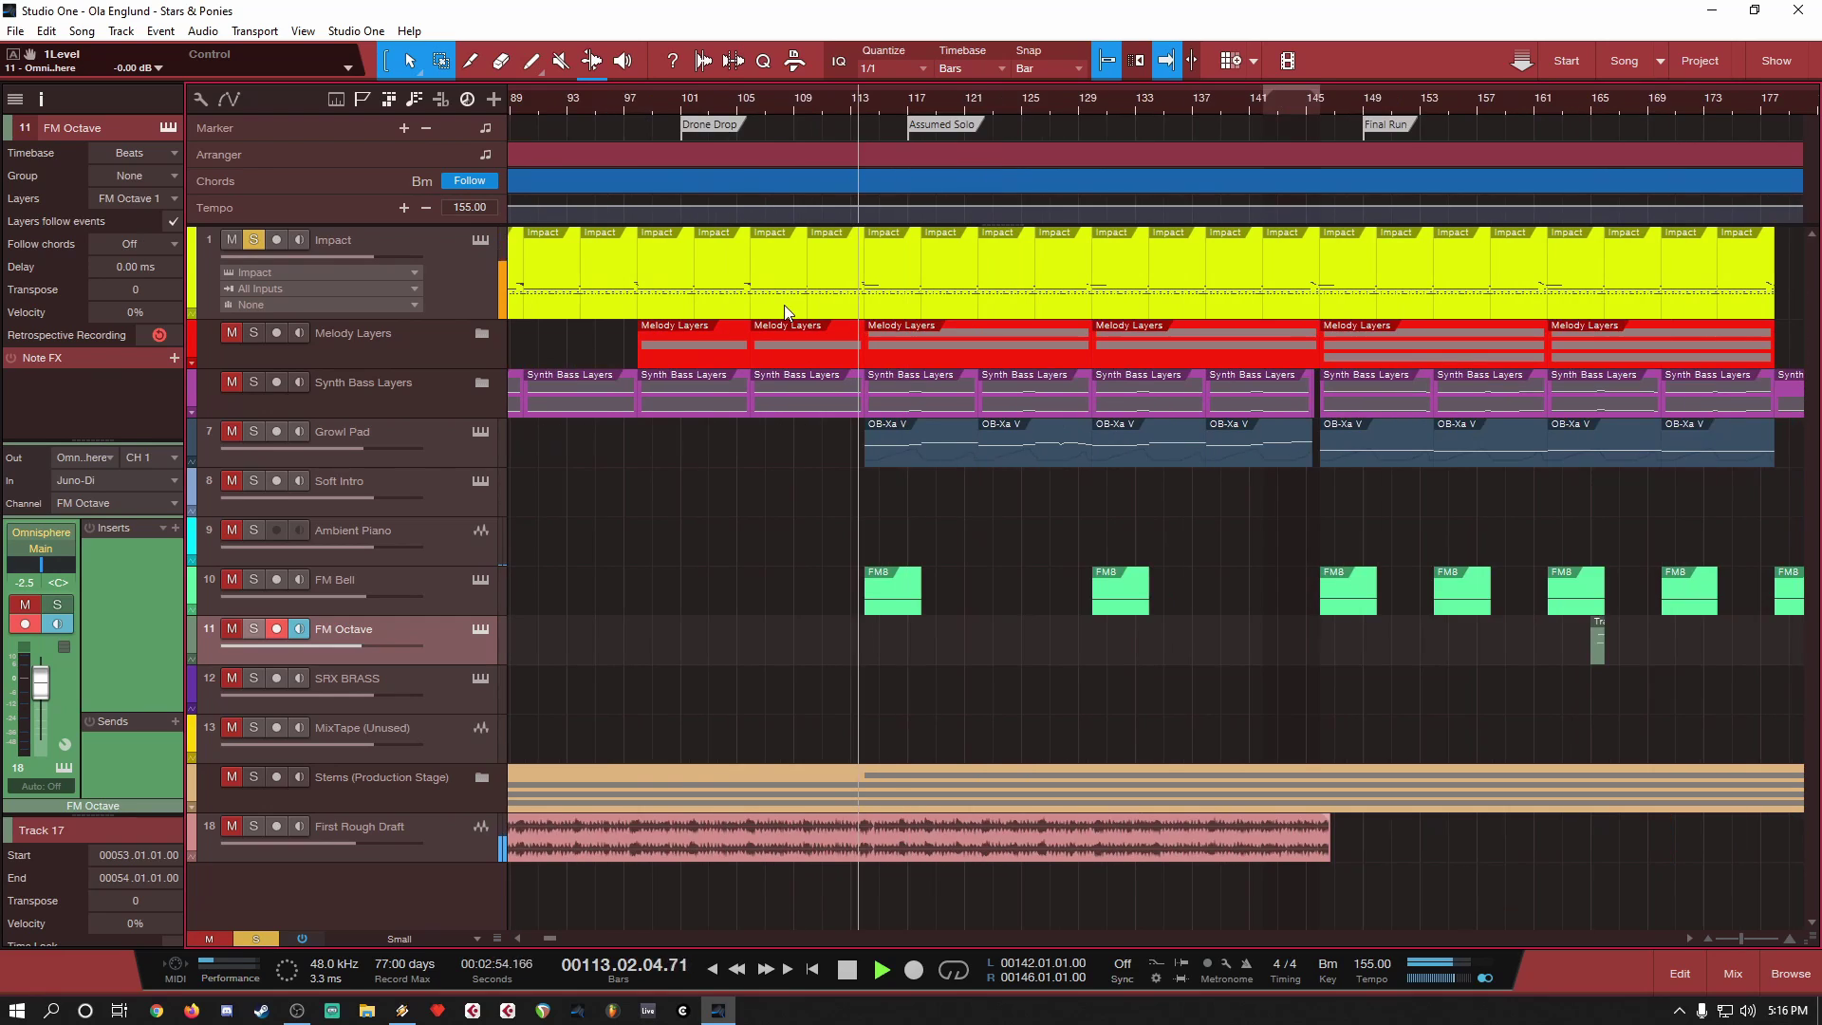
Step: Skip playback to around bar 129 and bar 144 to audition the Impact fills before the Final Run
{"action": "left_click", "coordinate": [1079, 105]}
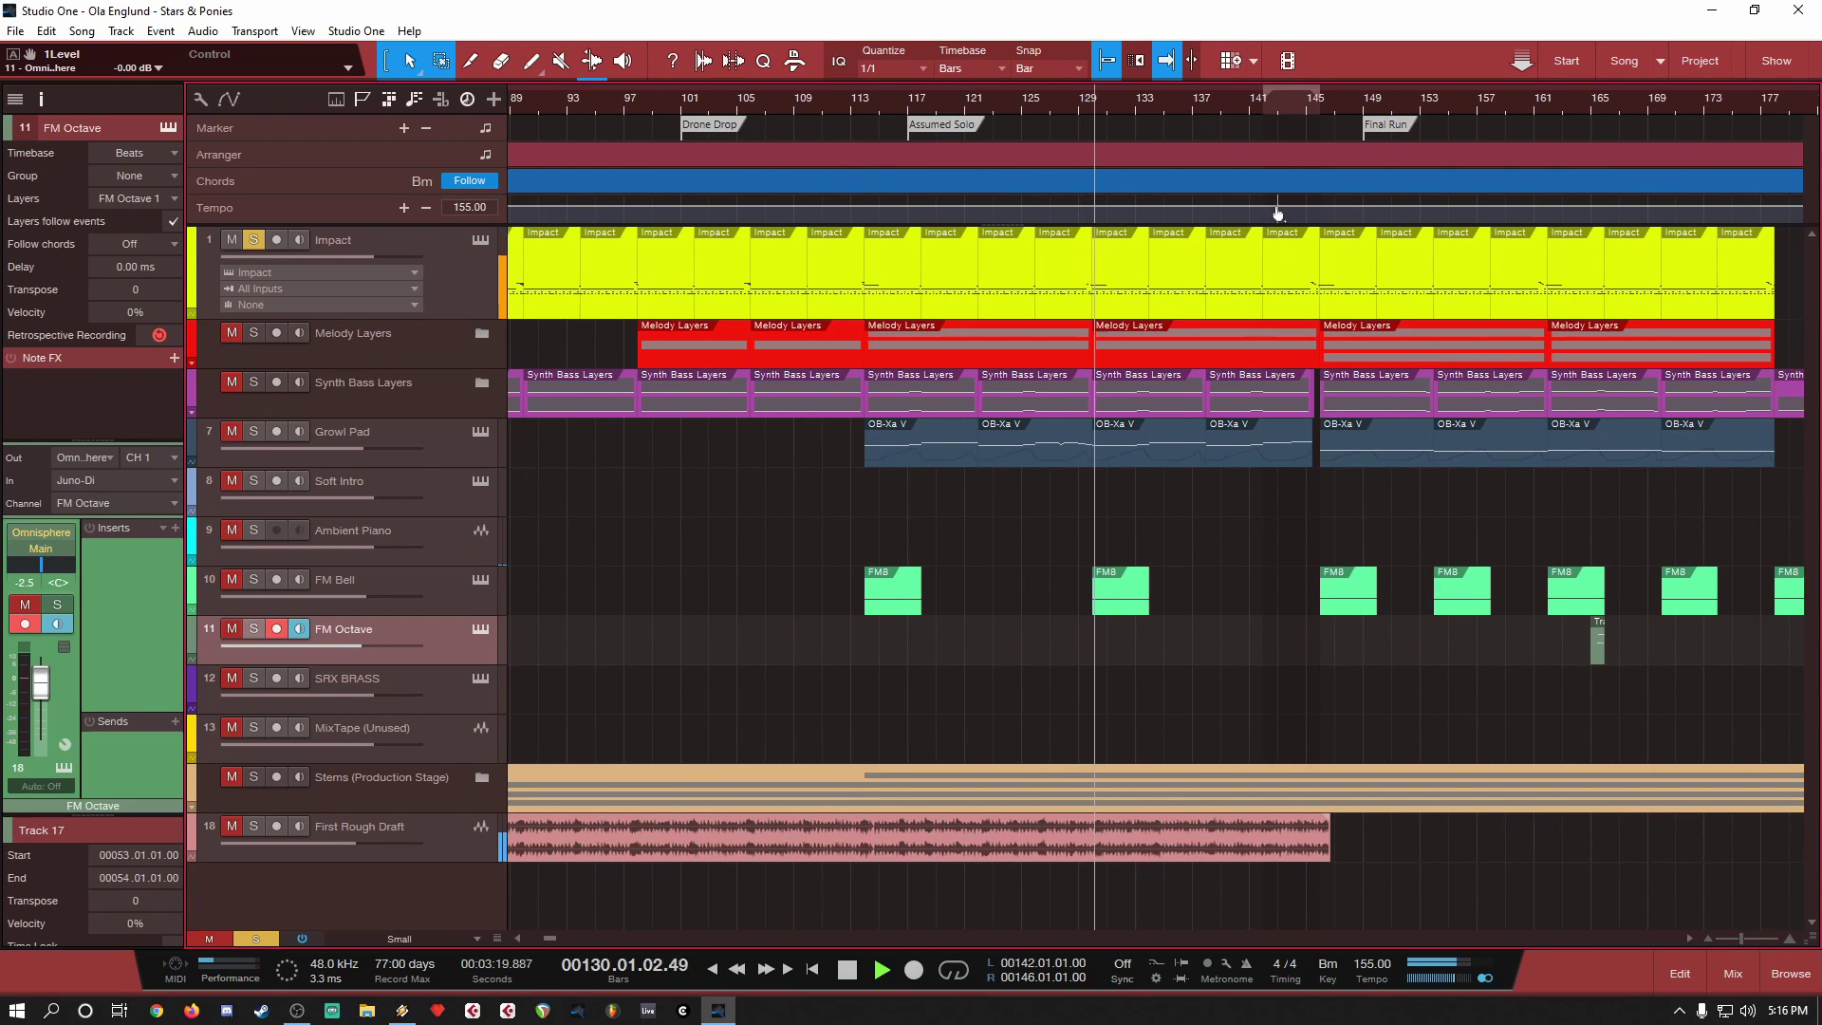
{"action": "left_click", "coordinate": [1291, 106]}
{"action": "scroll", "coordinate": [1393, 283], "scroll_direction": "up", "scroll_amount": 2}
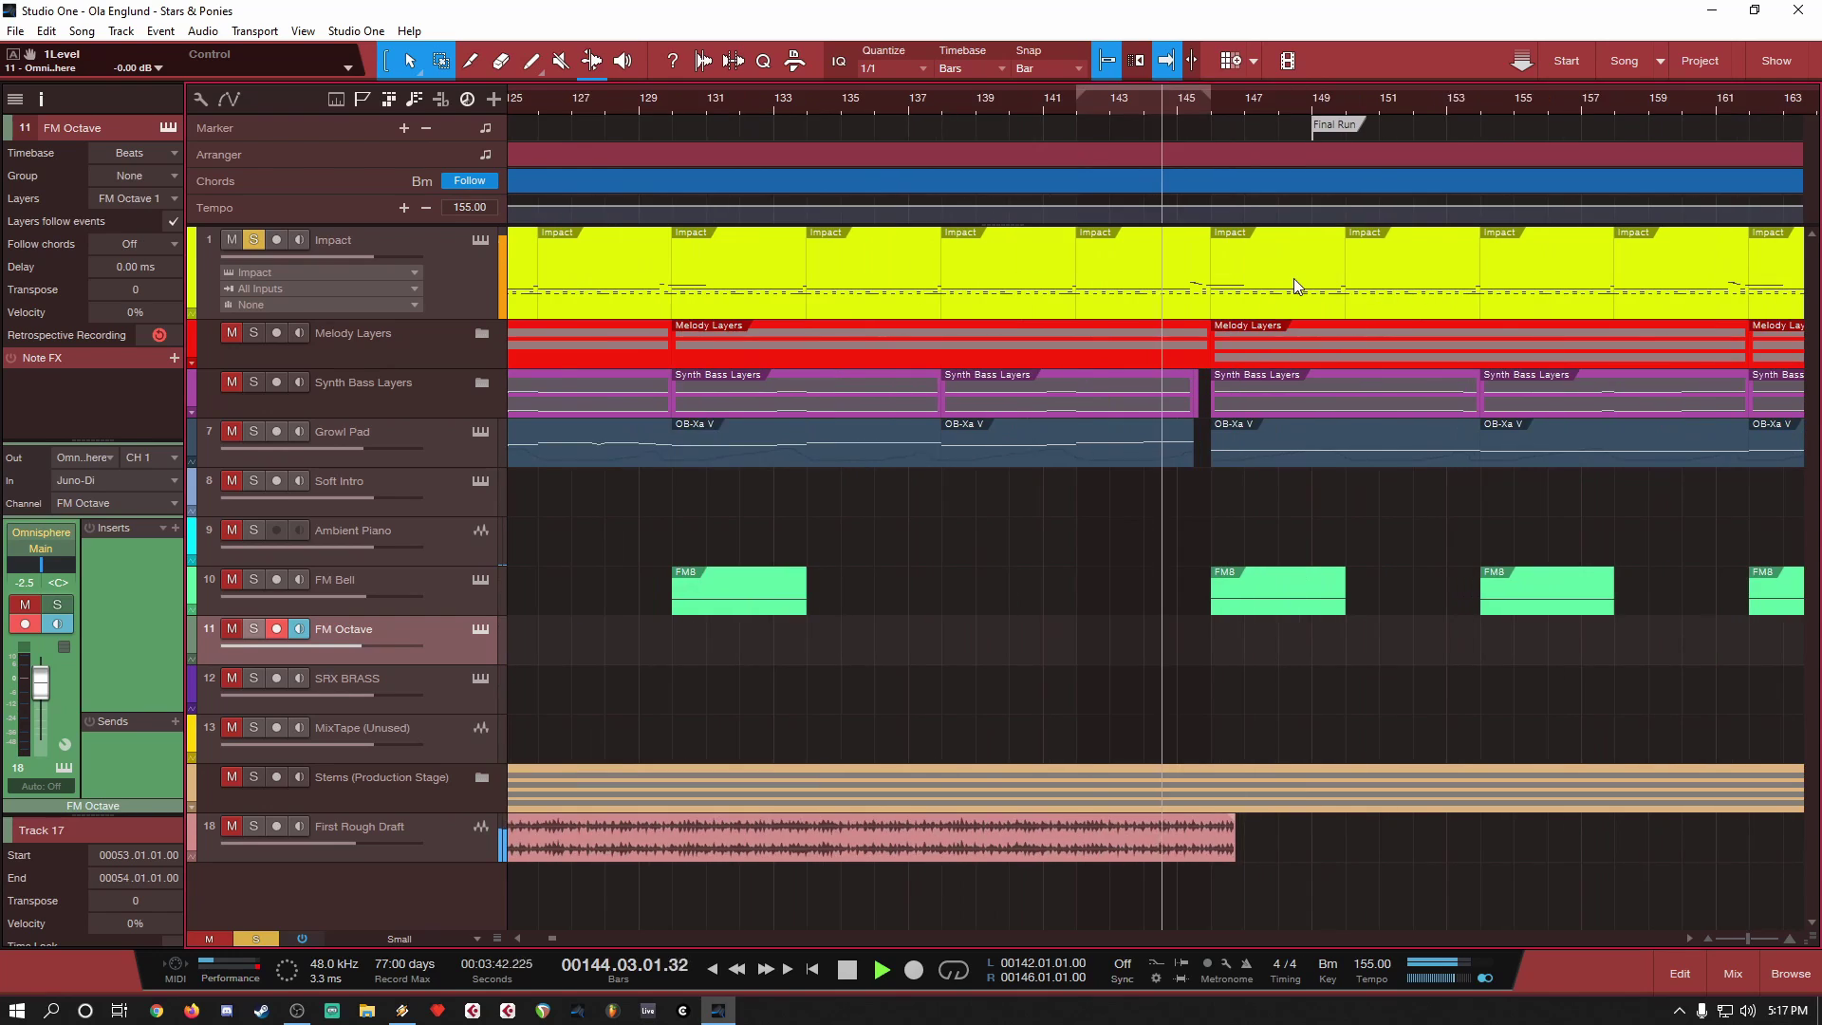
{"action": "scroll", "coordinate": [1294, 277], "scroll_direction": "up", "scroll_amount": 3}
{"action": "scroll", "coordinate": [900, 293], "scroll_direction": "down", "scroll_amount": 4}
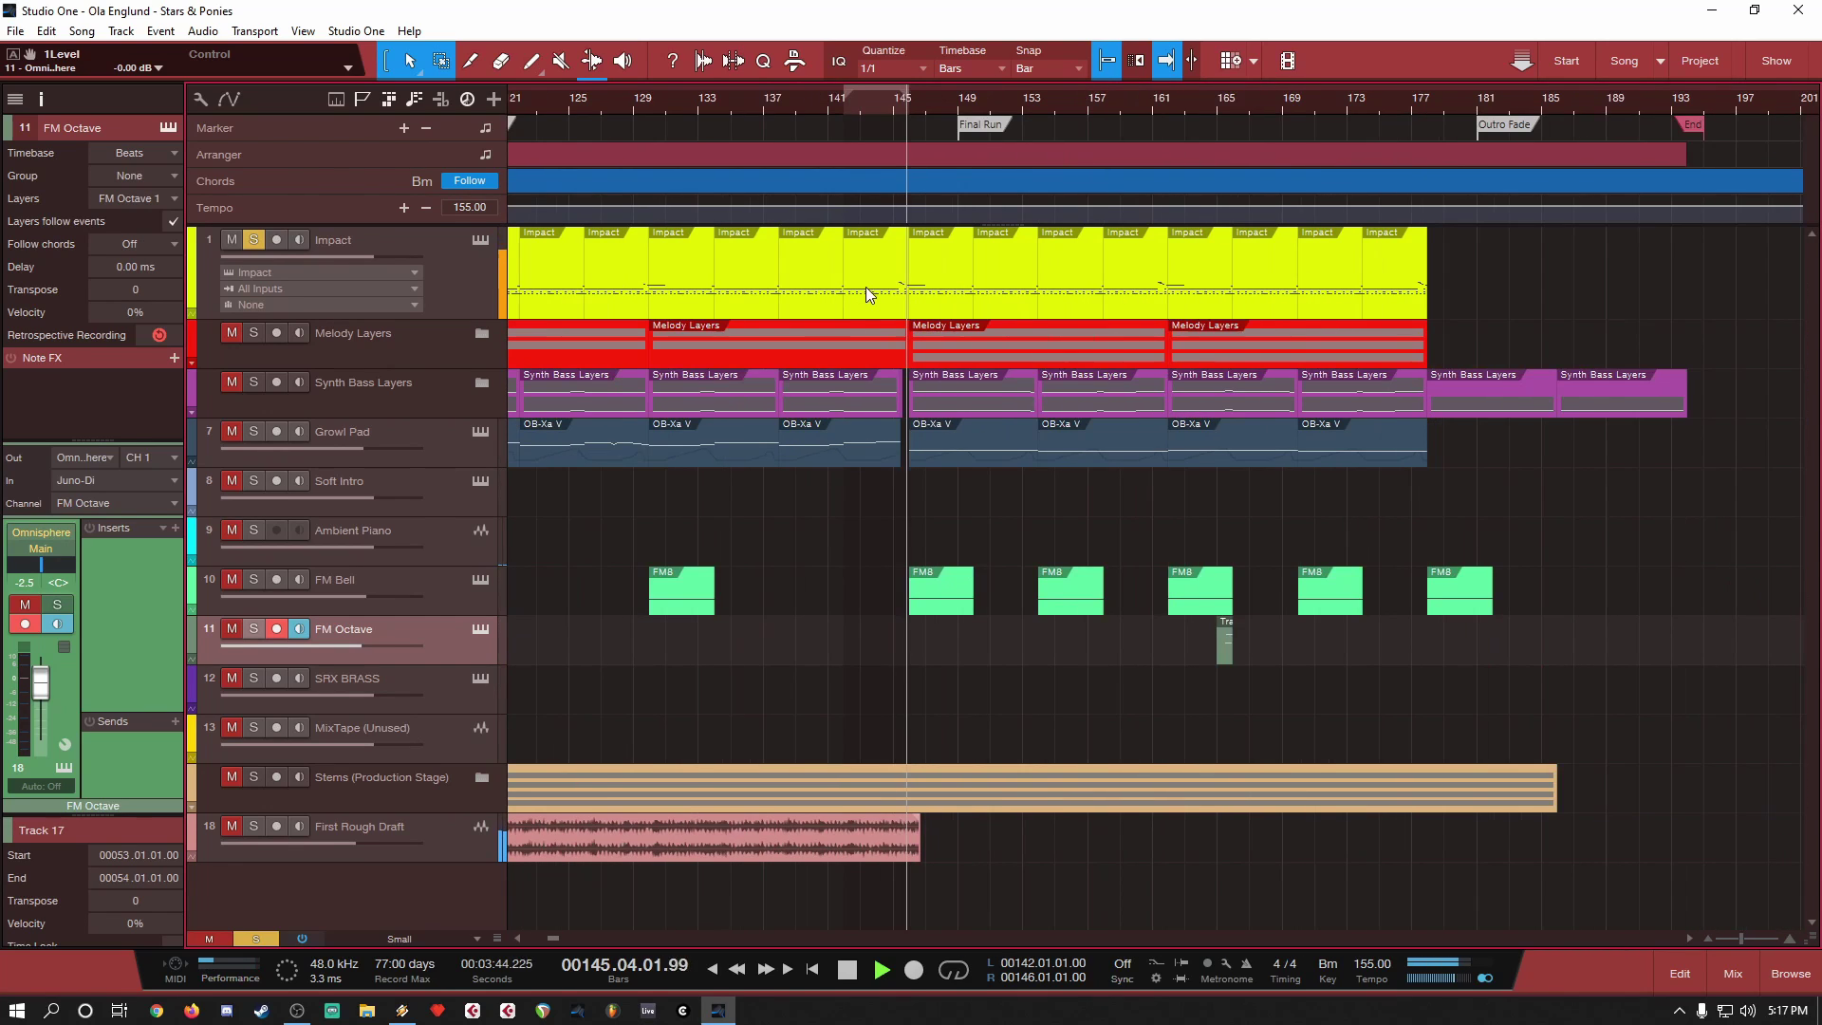
Step: Audition the last Impact fills from around bar 161 and bar 177, and stop playback
{"action": "left_click", "coordinate": [1152, 106]}
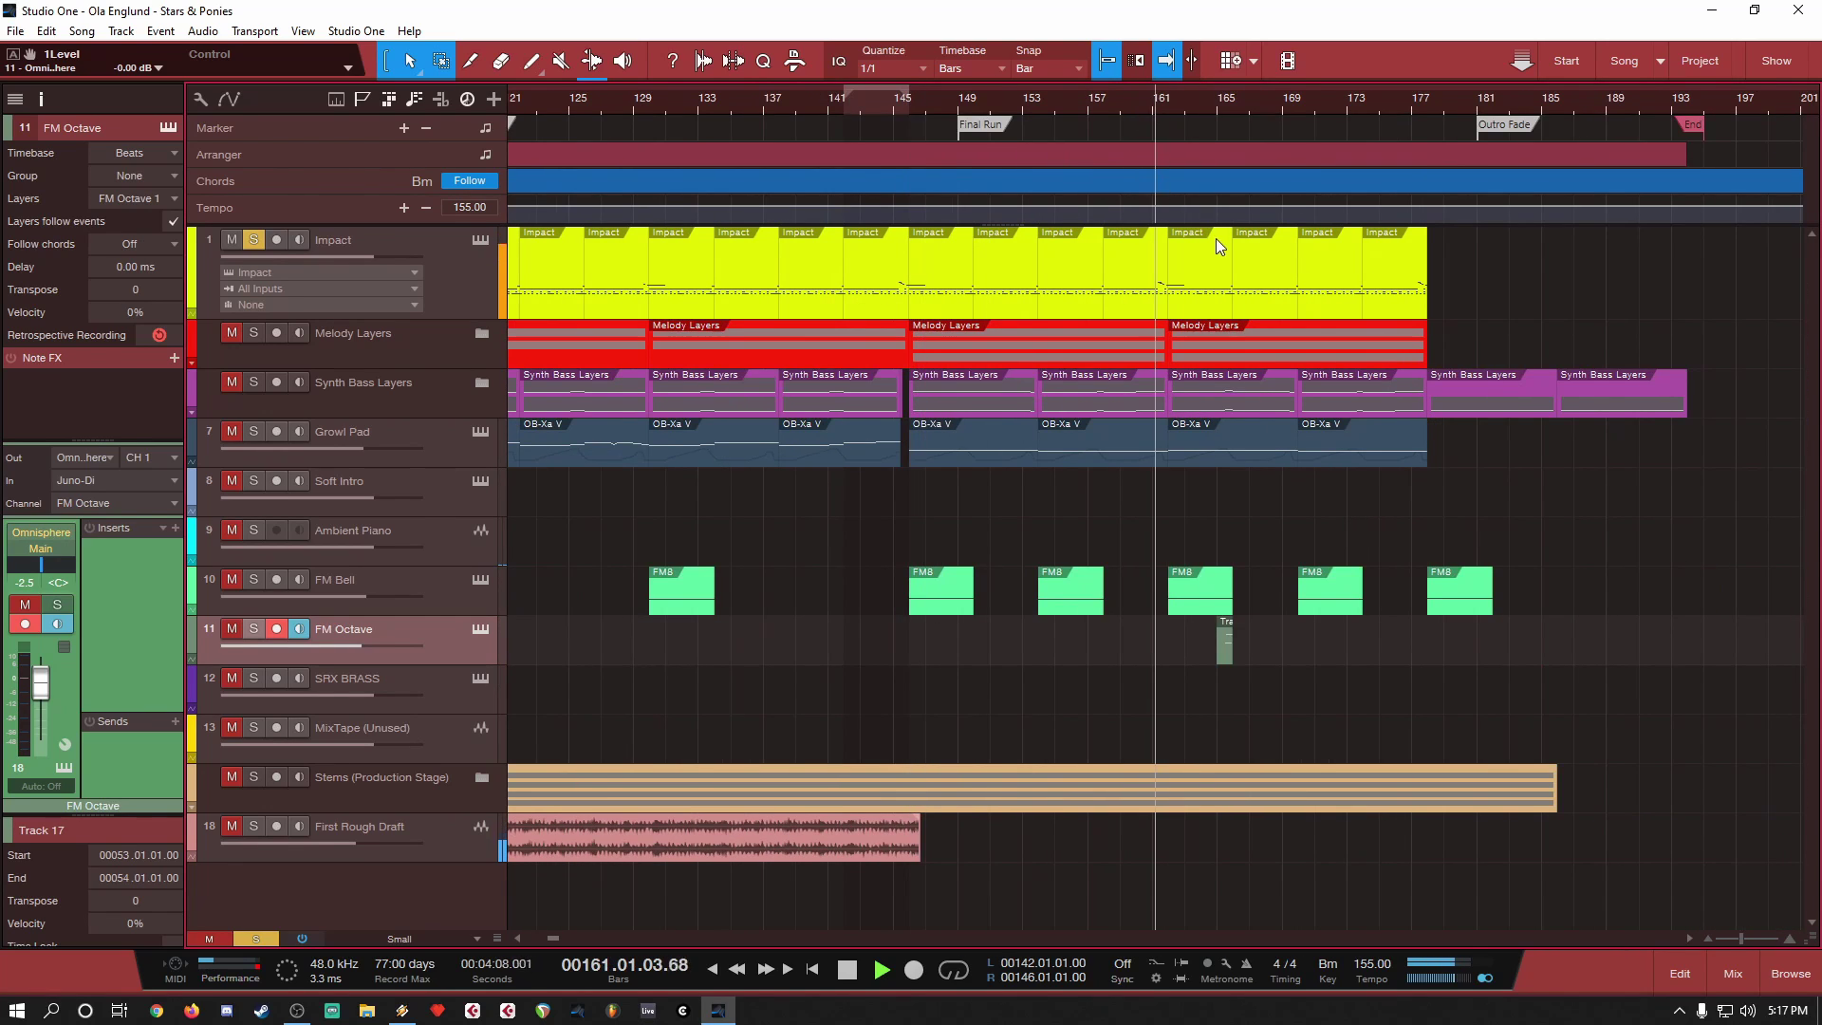
{"action": "scroll", "coordinate": [1175, 274], "scroll_direction": "up", "scroll_amount": 3}
{"action": "scroll", "coordinate": [1155, 260], "scroll_direction": "down", "scroll_amount": 1}
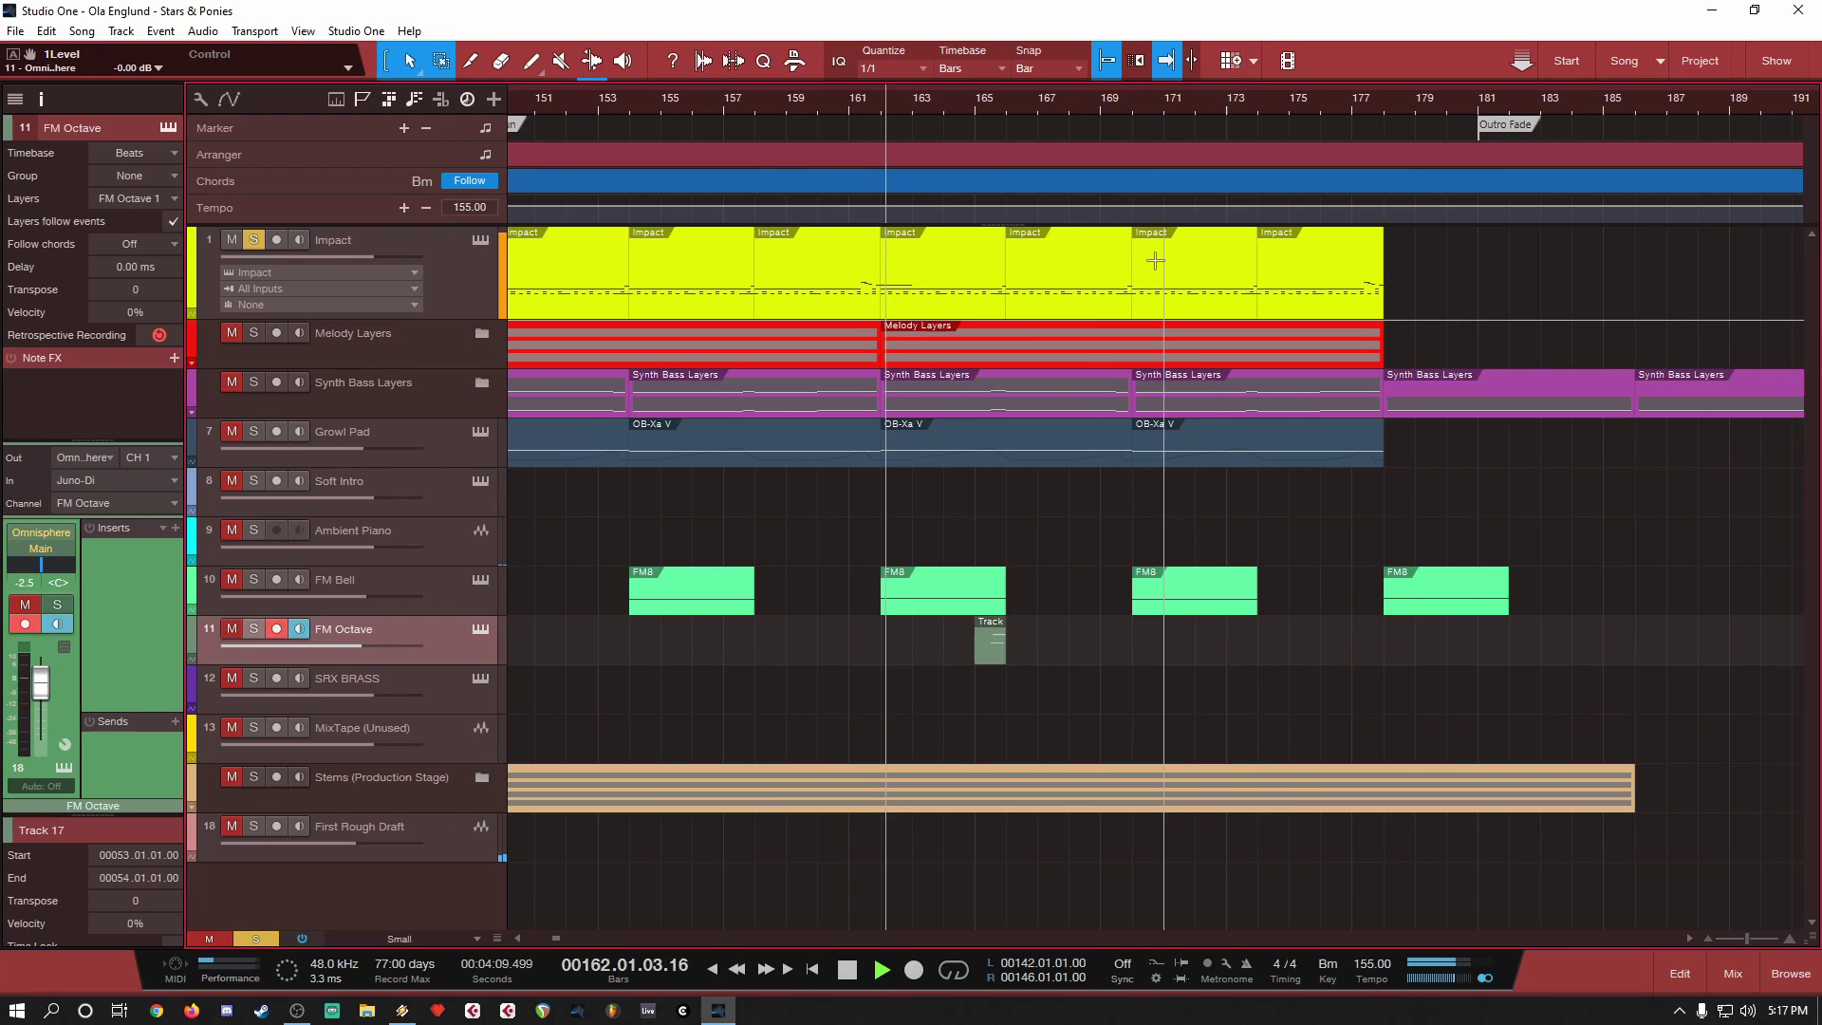
{"action": "left_click", "coordinate": [1338, 118]}
{"action": "scroll", "coordinate": [1403, 279], "scroll_direction": "up", "scroll_amount": 3}
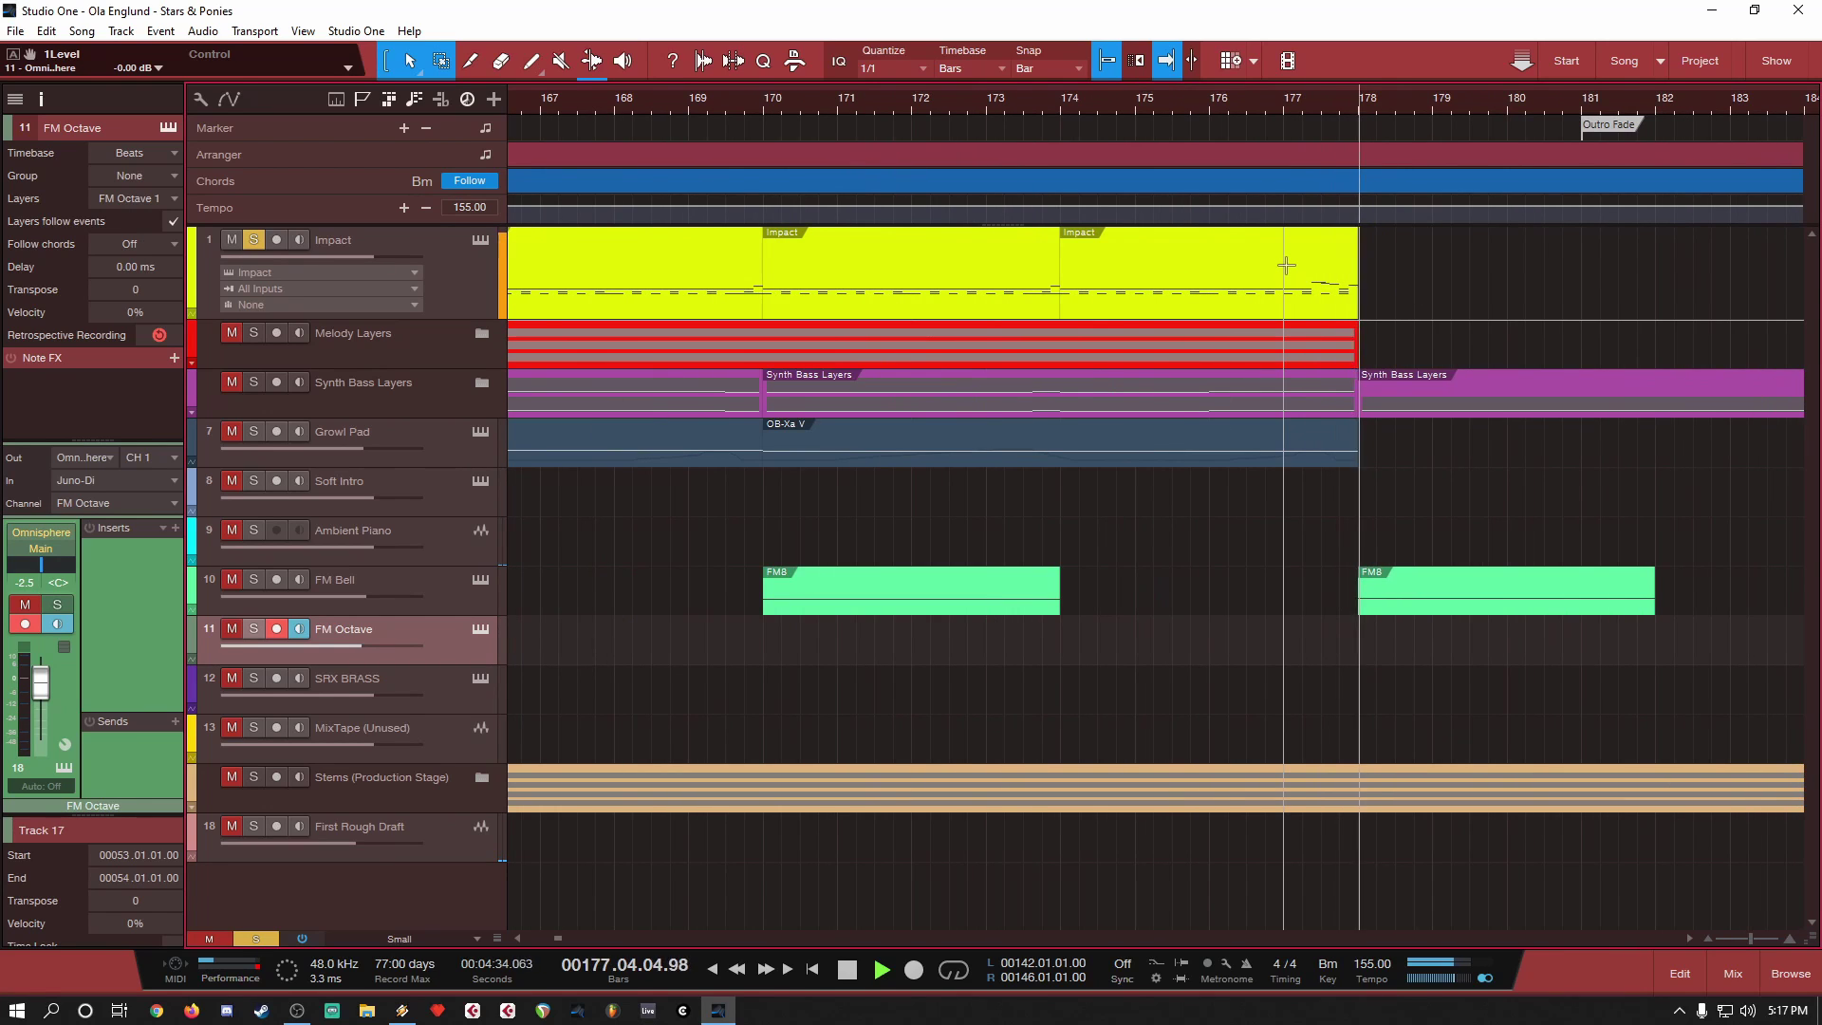
{"action": "key", "text": "space"}
Step: Look over the Impact clips across the whole song and return to the song's opening section
{"action": "scroll", "coordinate": [1398, 272], "scroll_direction": "down", "scroll_amount": 6}
{"action": "scroll", "coordinate": [1398, 271], "scroll_direction": "down", "scroll_amount": 2}
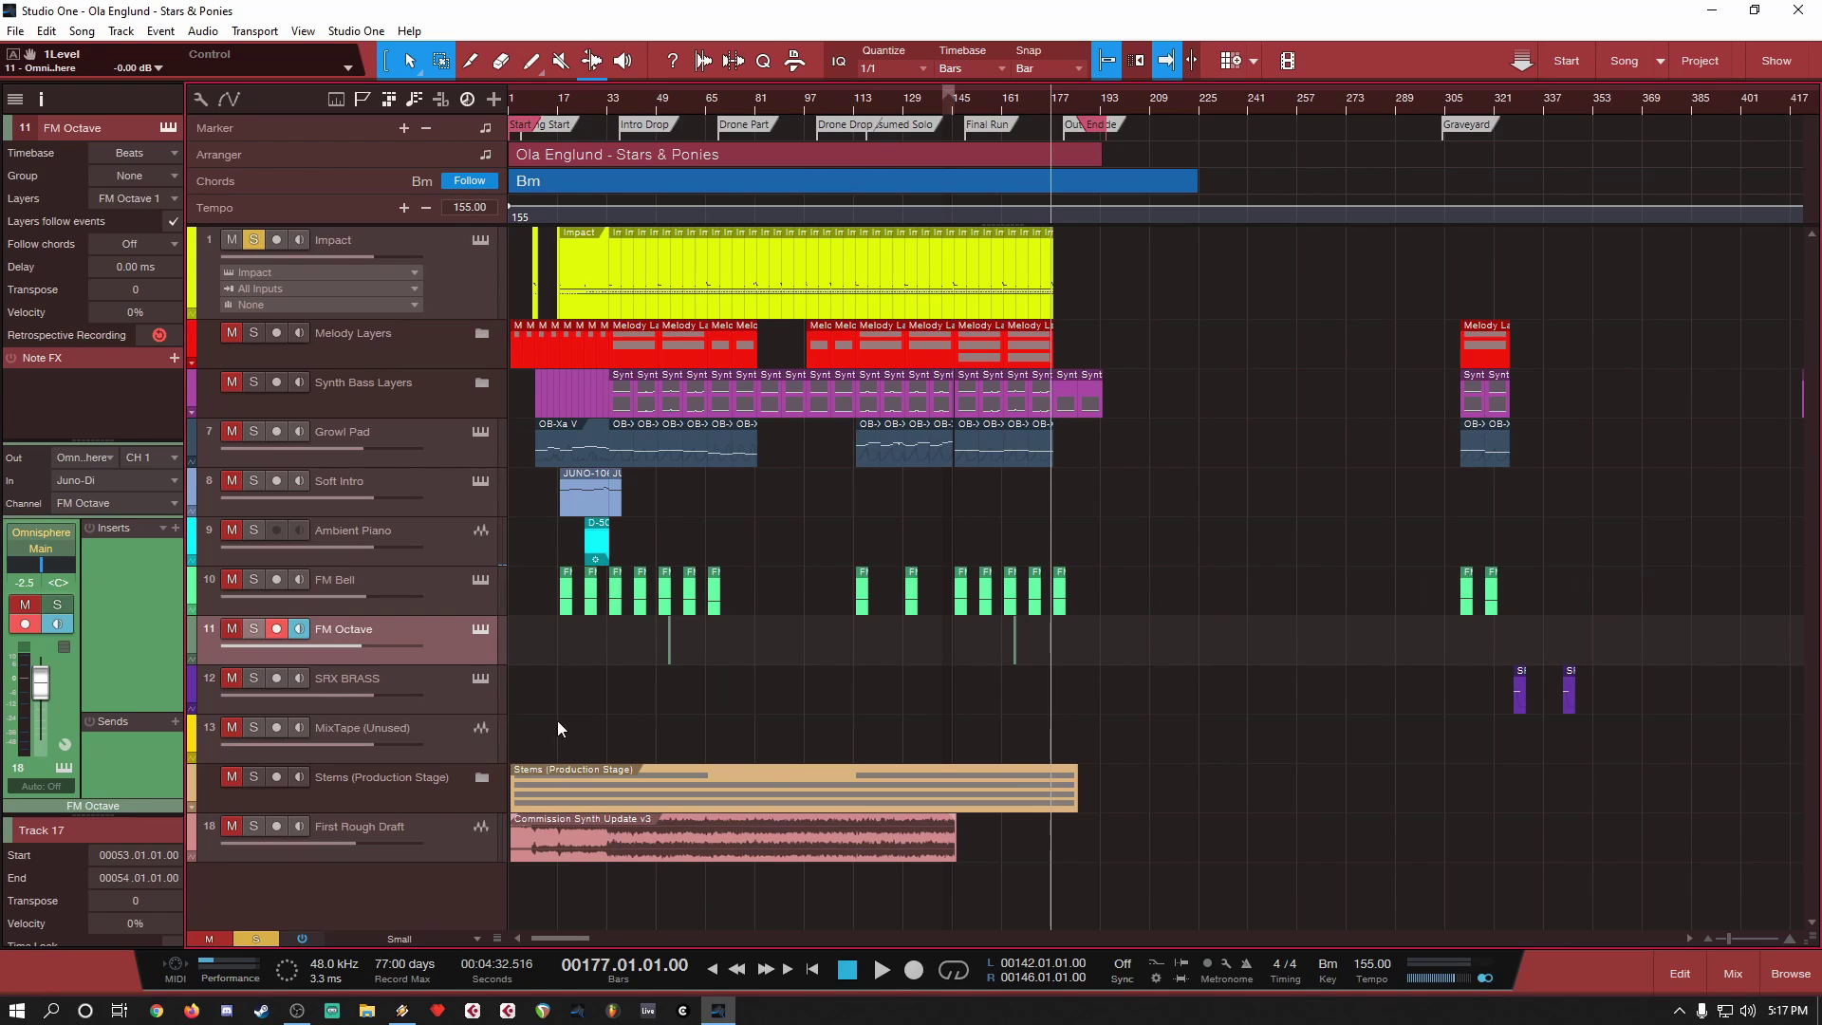
{"action": "scroll", "coordinate": [583, 697], "scroll_direction": "up", "scroll_amount": 4}
{"action": "left_click_drag", "start_coordinate": [543, 940], "coordinate": [537, 938]}
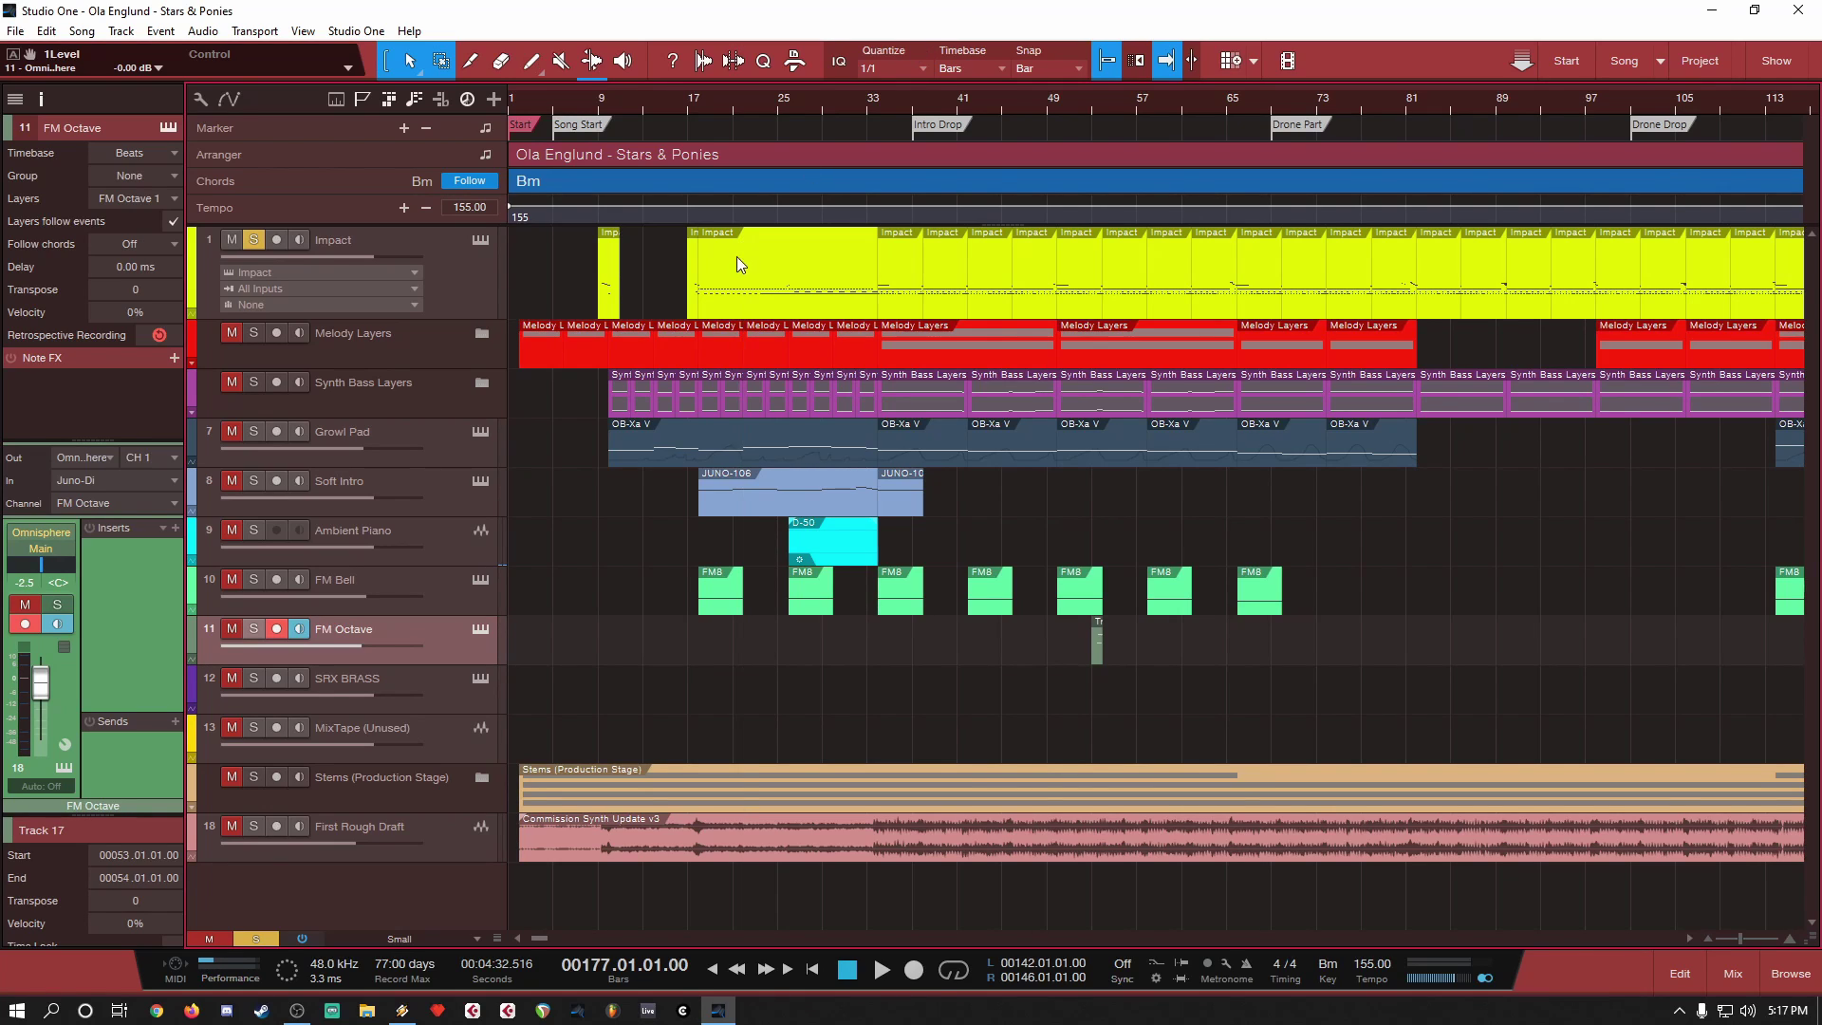
{"action": "scroll", "coordinate": [739, 268], "scroll_direction": "down", "scroll_amount": 4}
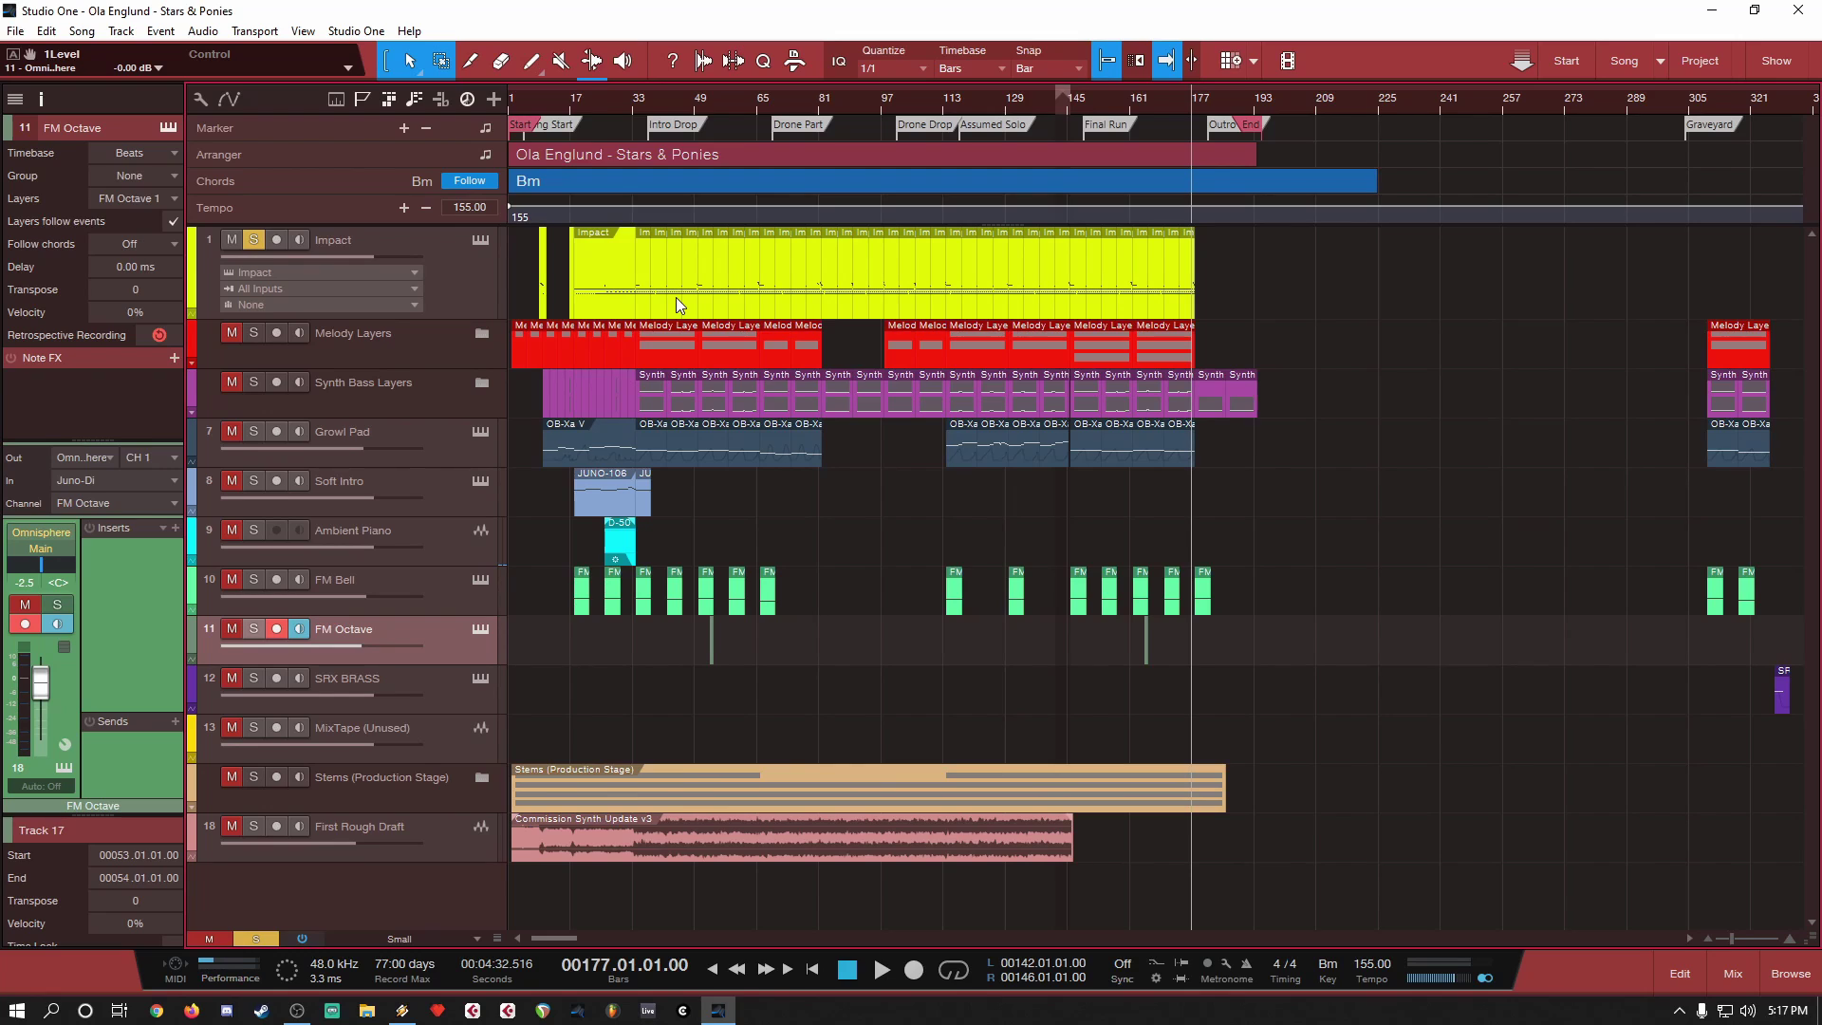
{"action": "scroll", "coordinate": [520, 474], "scroll_direction": "up", "scroll_amount": 6}
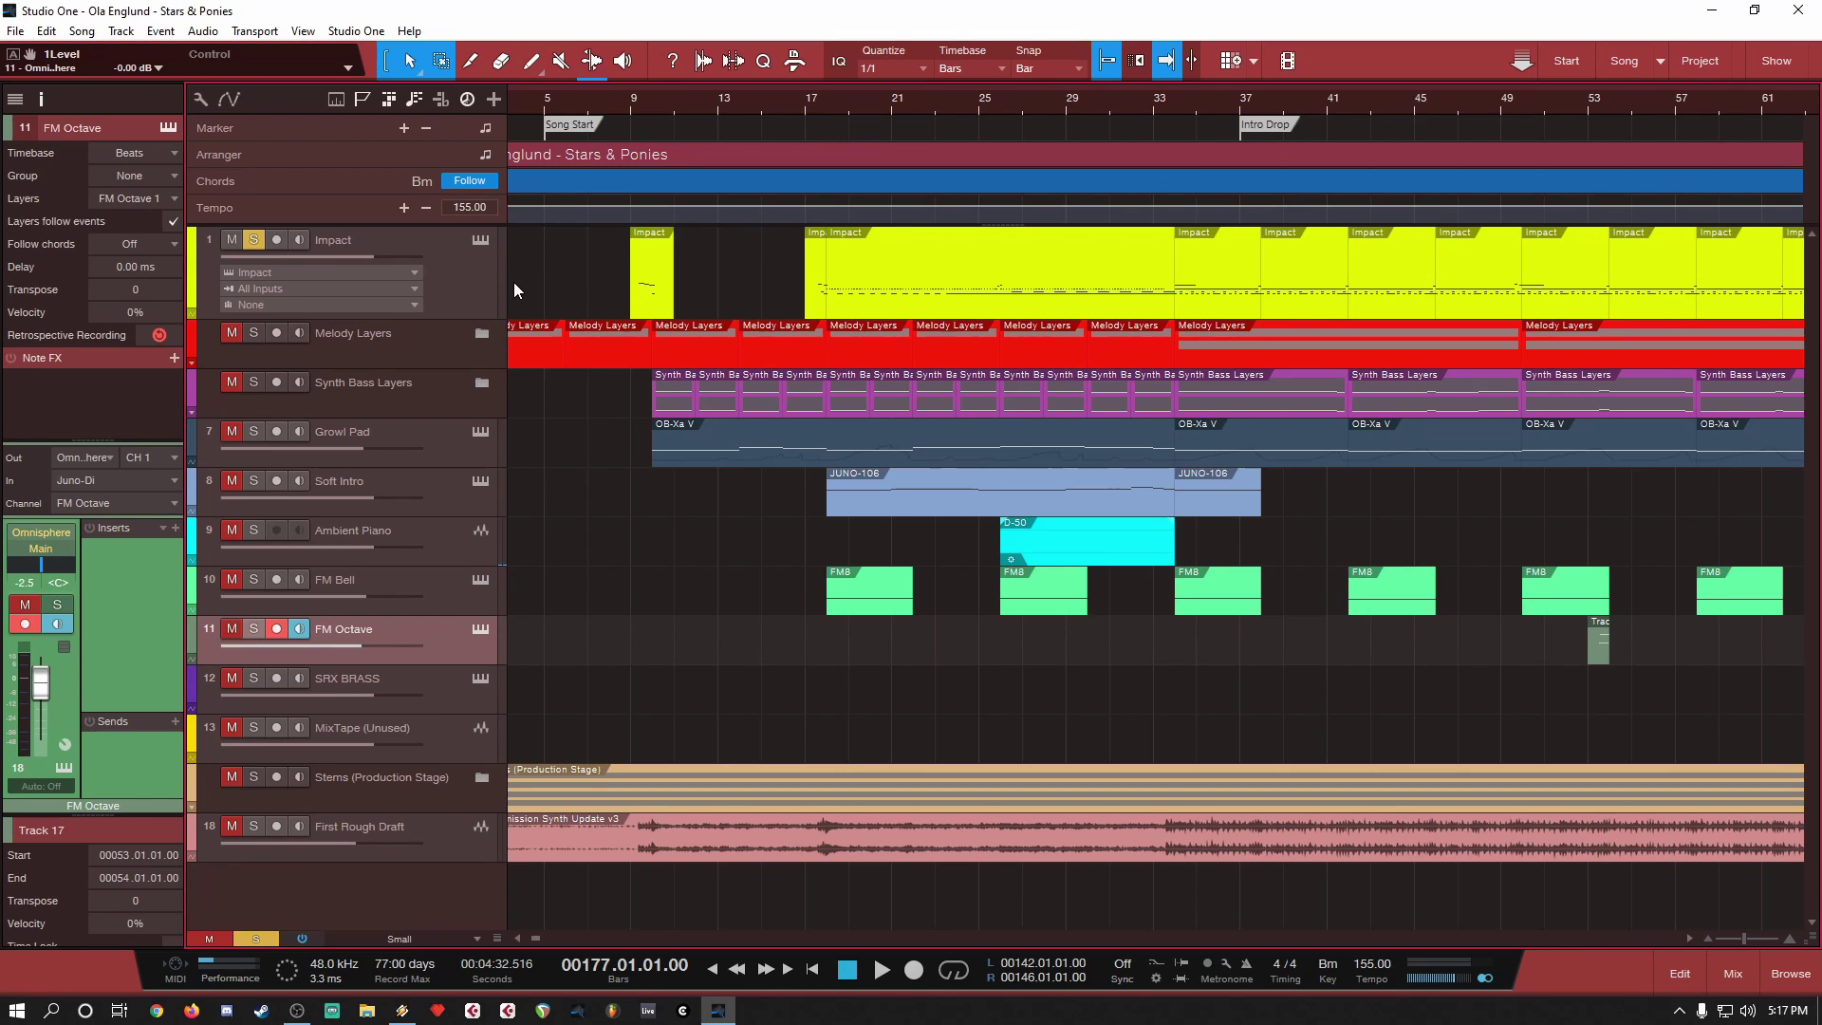
Step: Select the Impact track, open its Impact XT drum instrument and reposition the instrument window
{"action": "left_click", "coordinate": [501, 247]}
{"action": "left_click", "coordinate": [479, 241]}
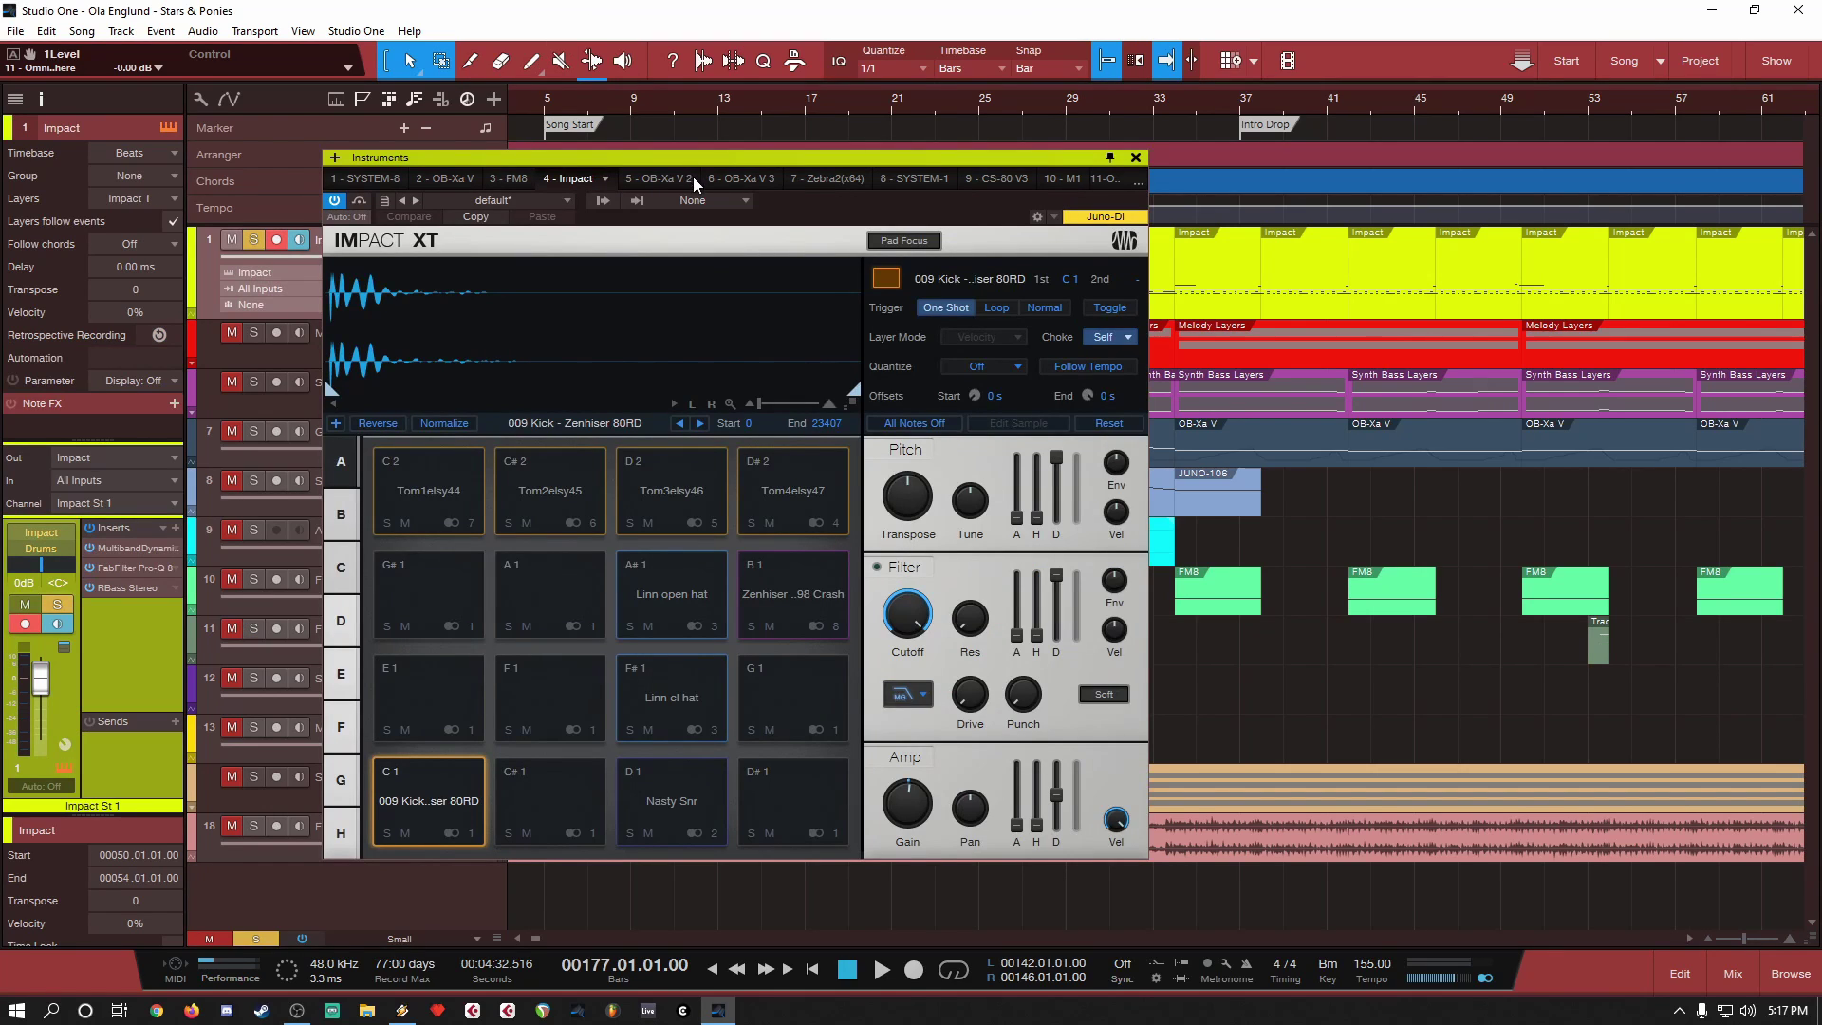
{"action": "left_click_drag", "start_coordinate": [699, 161], "coordinate": [722, 152]}
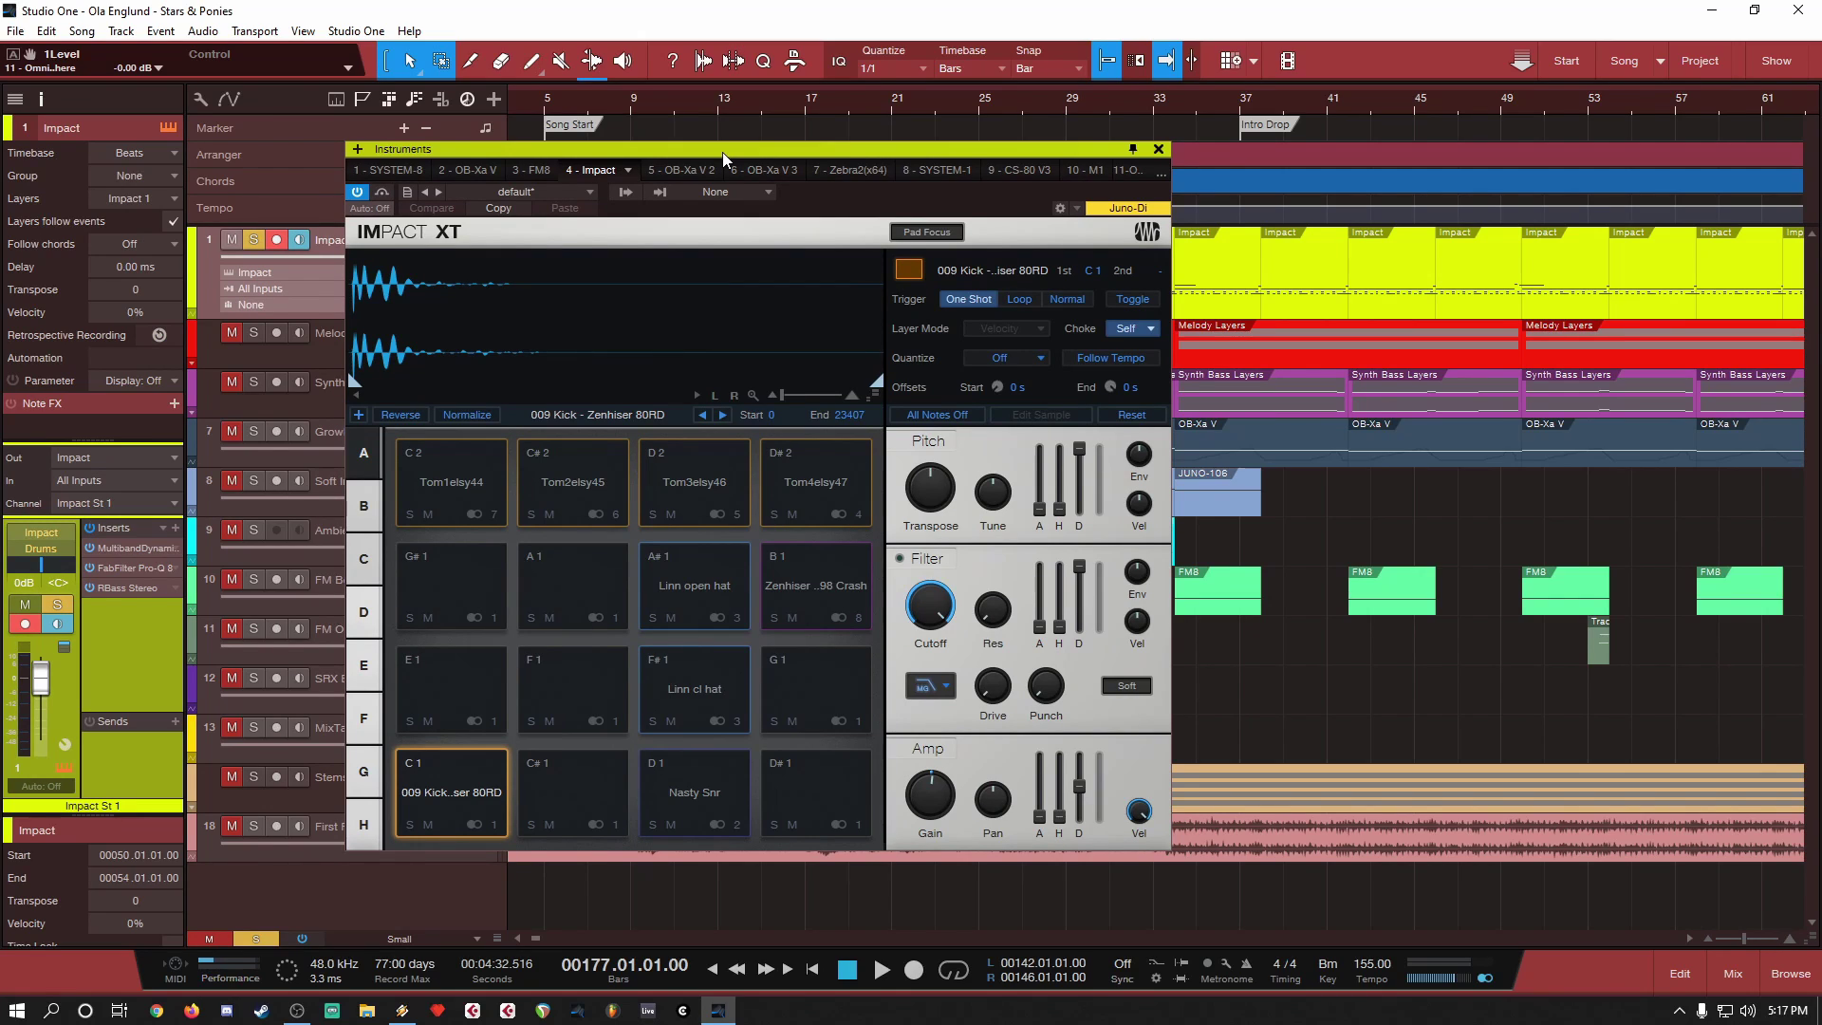
Step: Audition the Nasty Snr, Linn cl hat, Linn open hat and Zenhiser crash pads in Impact XT
{"action": "left_click_drag", "start_coordinate": [721, 152], "coordinate": [738, 150]}
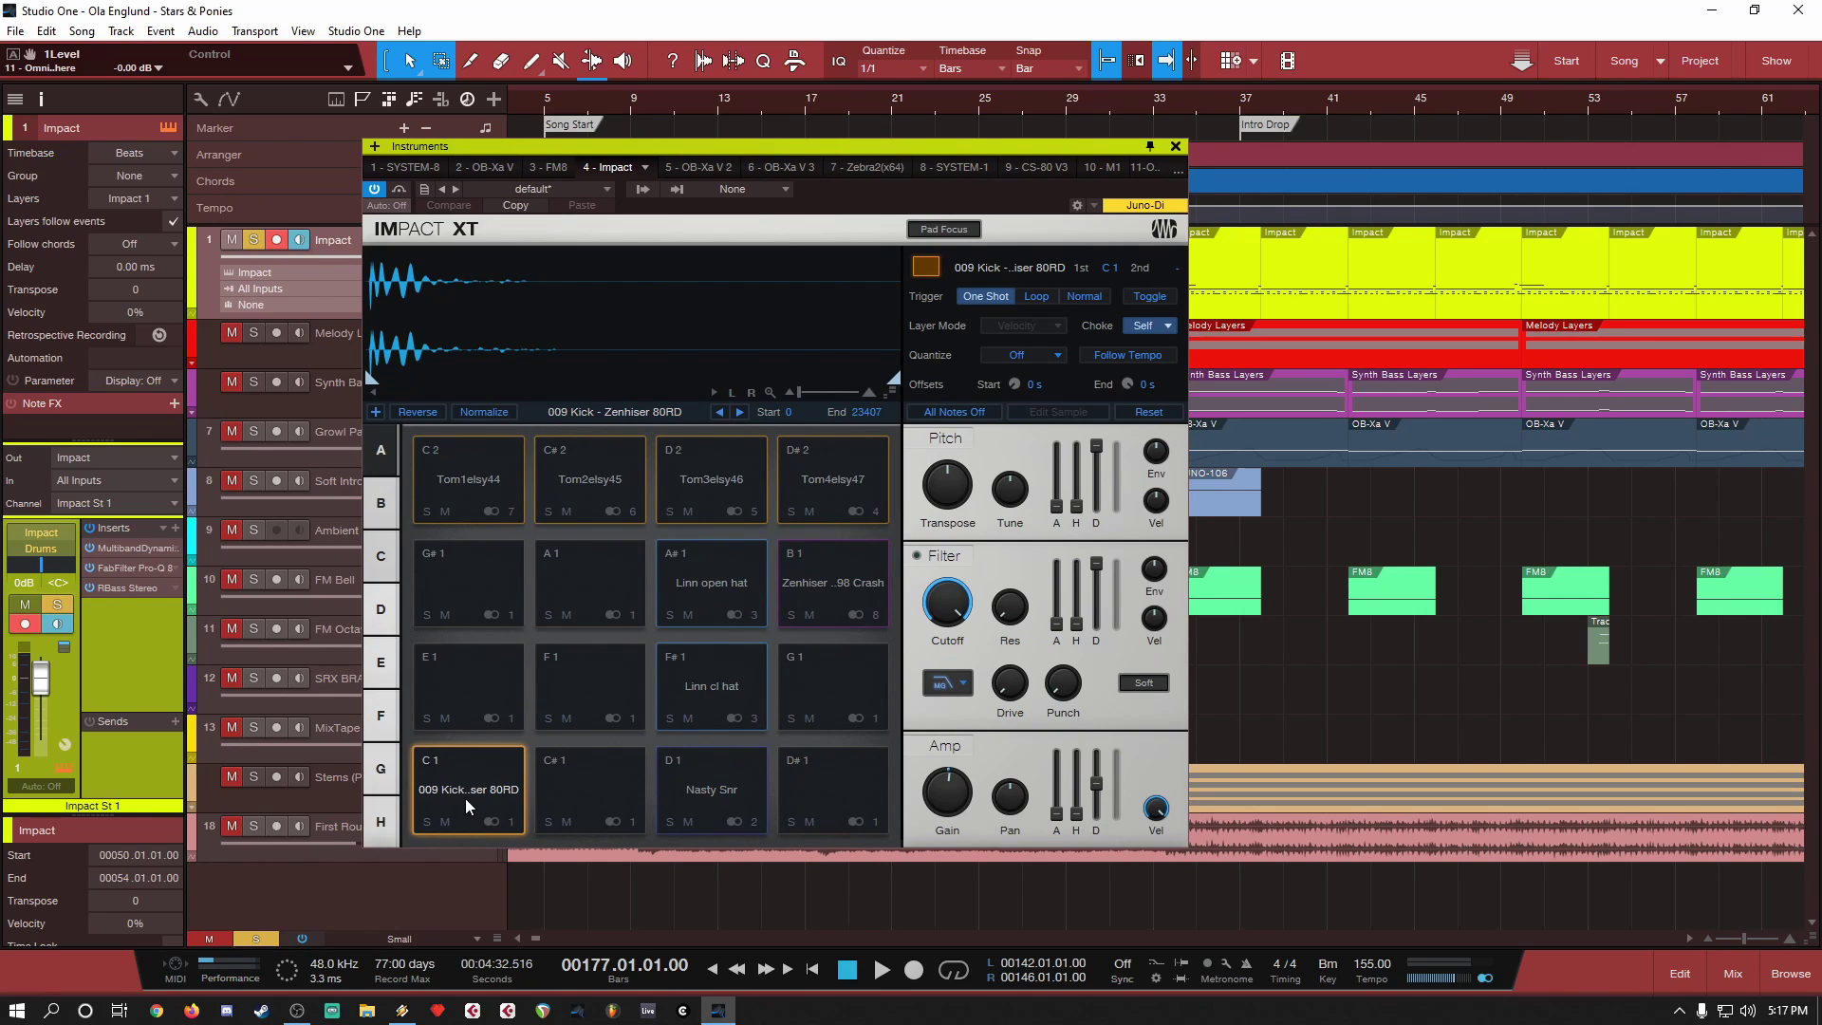
{"action": "left_click", "coordinate": [742, 789]}
{"action": "left_click", "coordinate": [719, 784]}
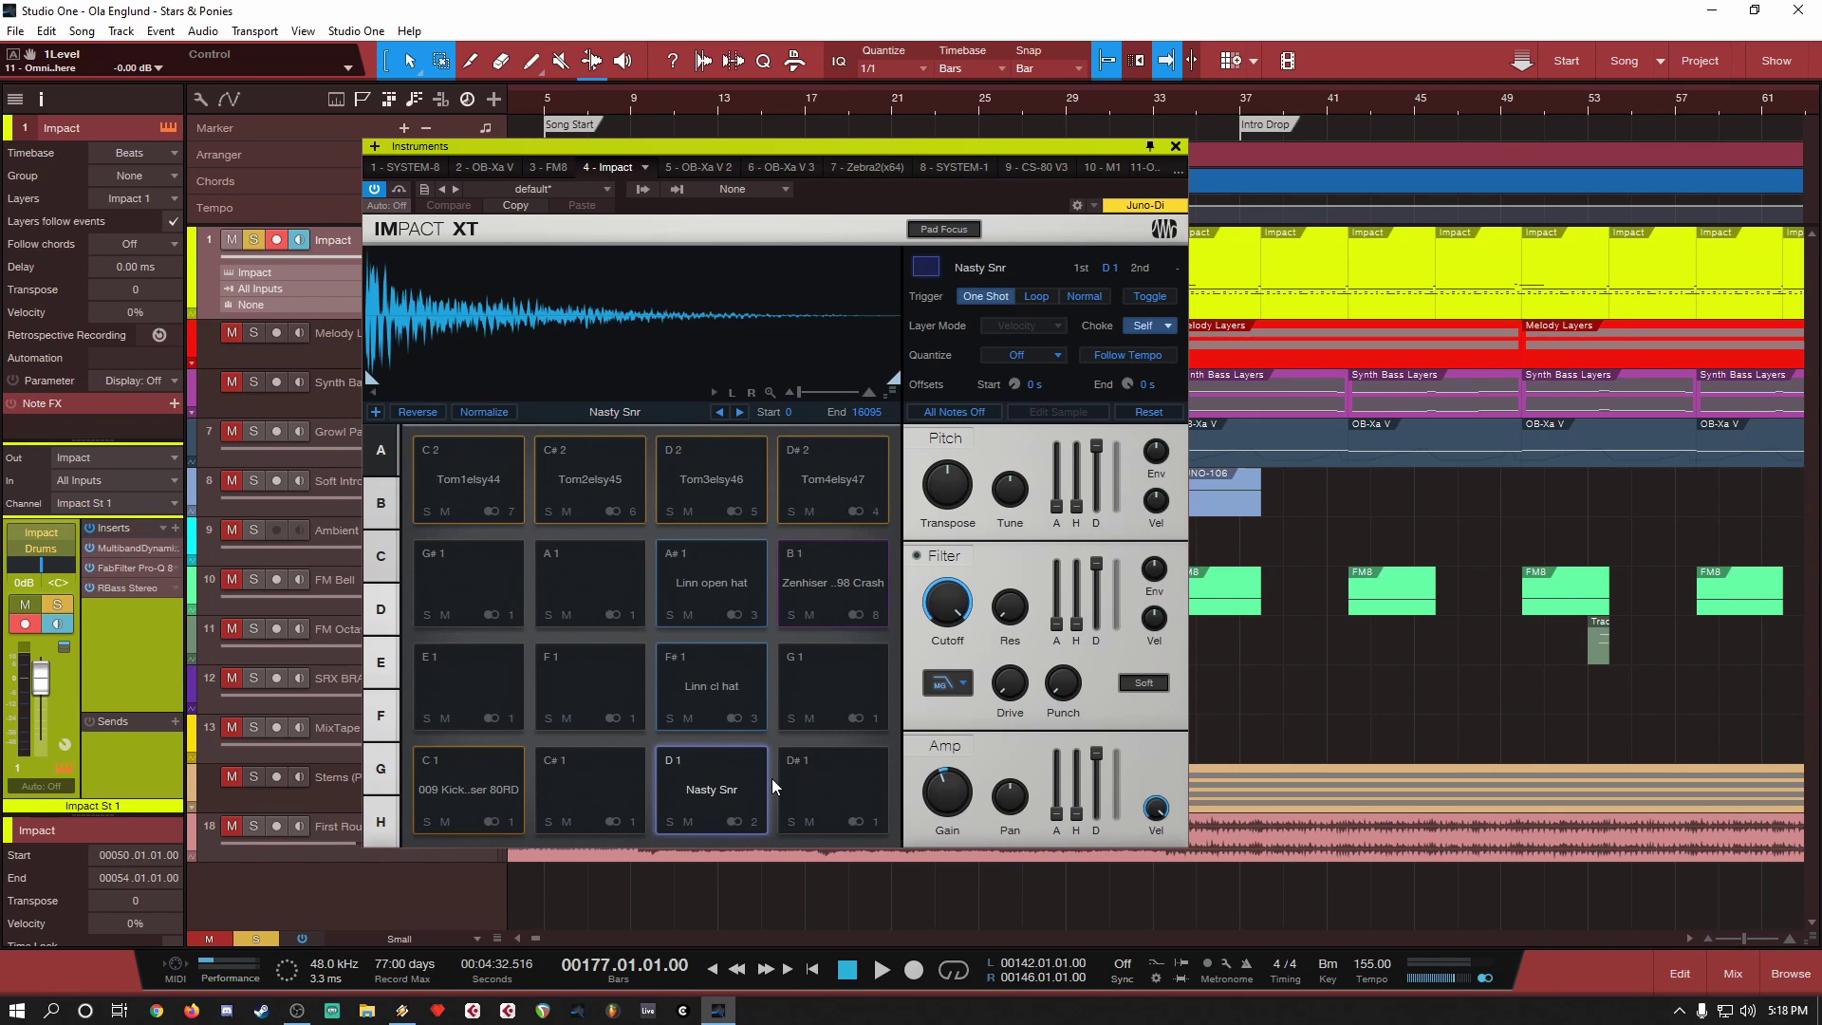
{"action": "left_click", "coordinate": [721, 685]}
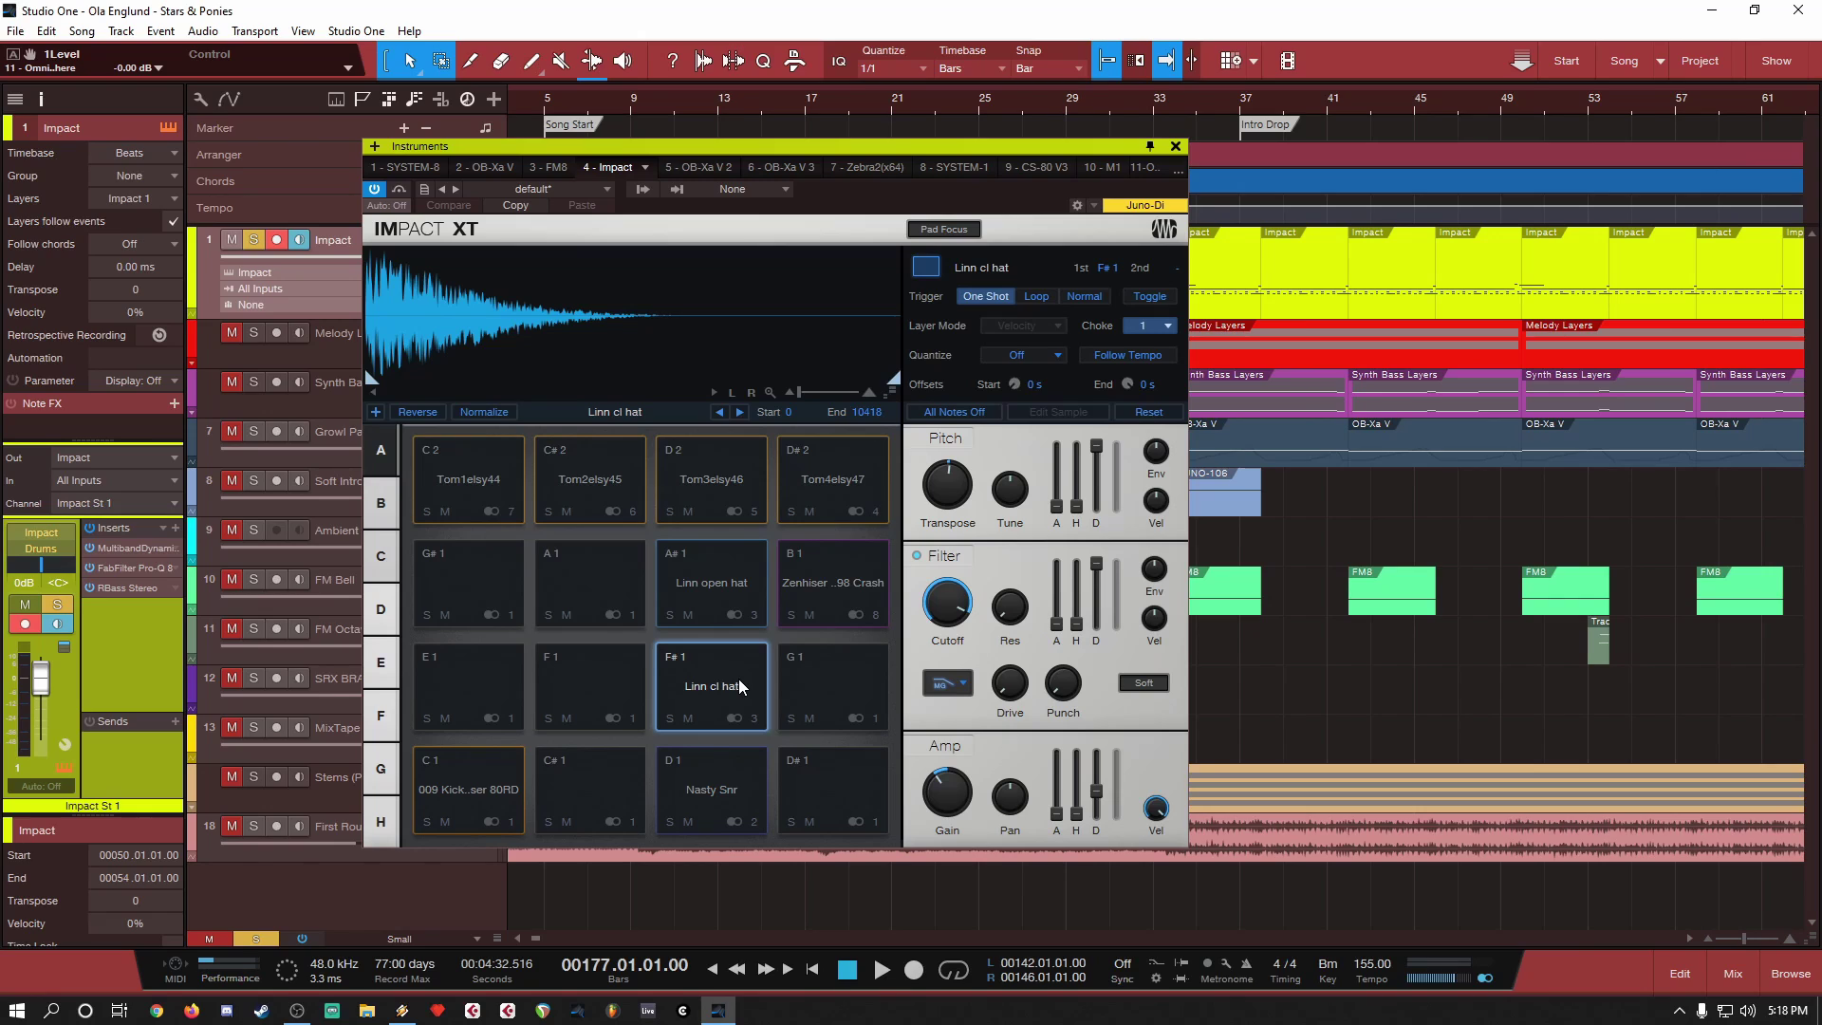
{"action": "left_click", "coordinate": [725, 571]}
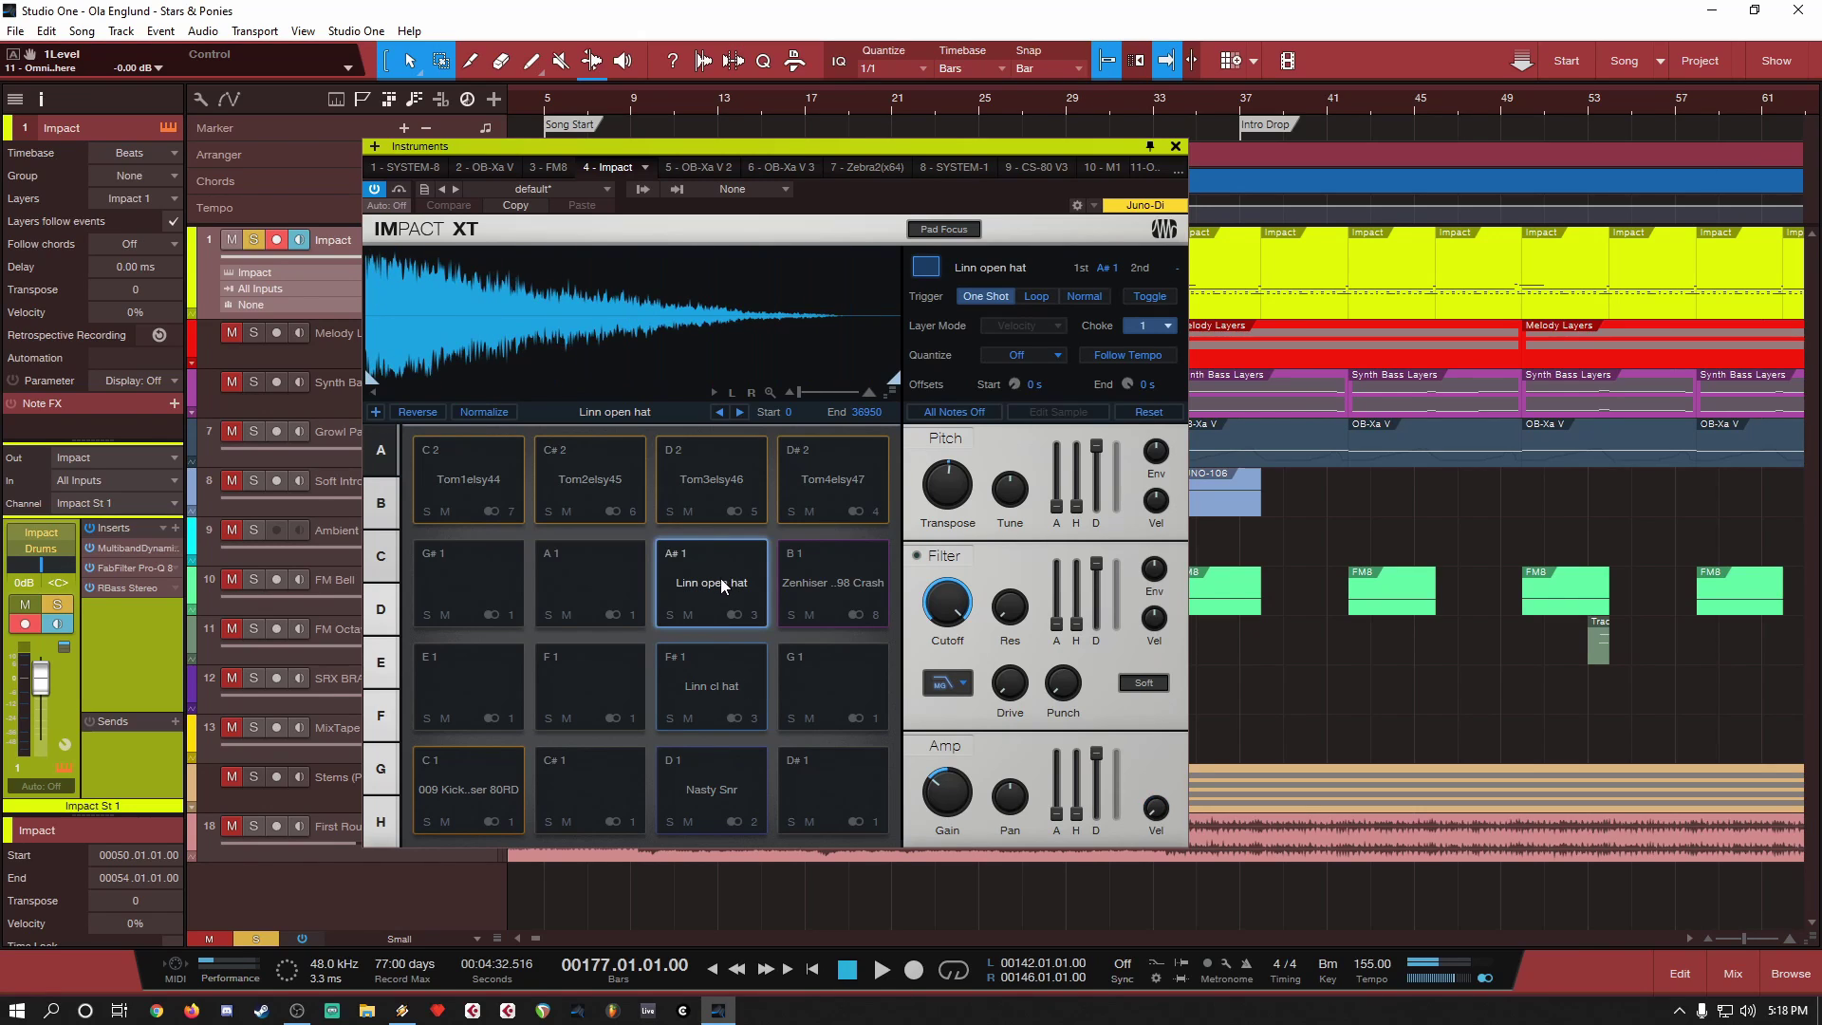
{"action": "left_click", "coordinate": [834, 579]}
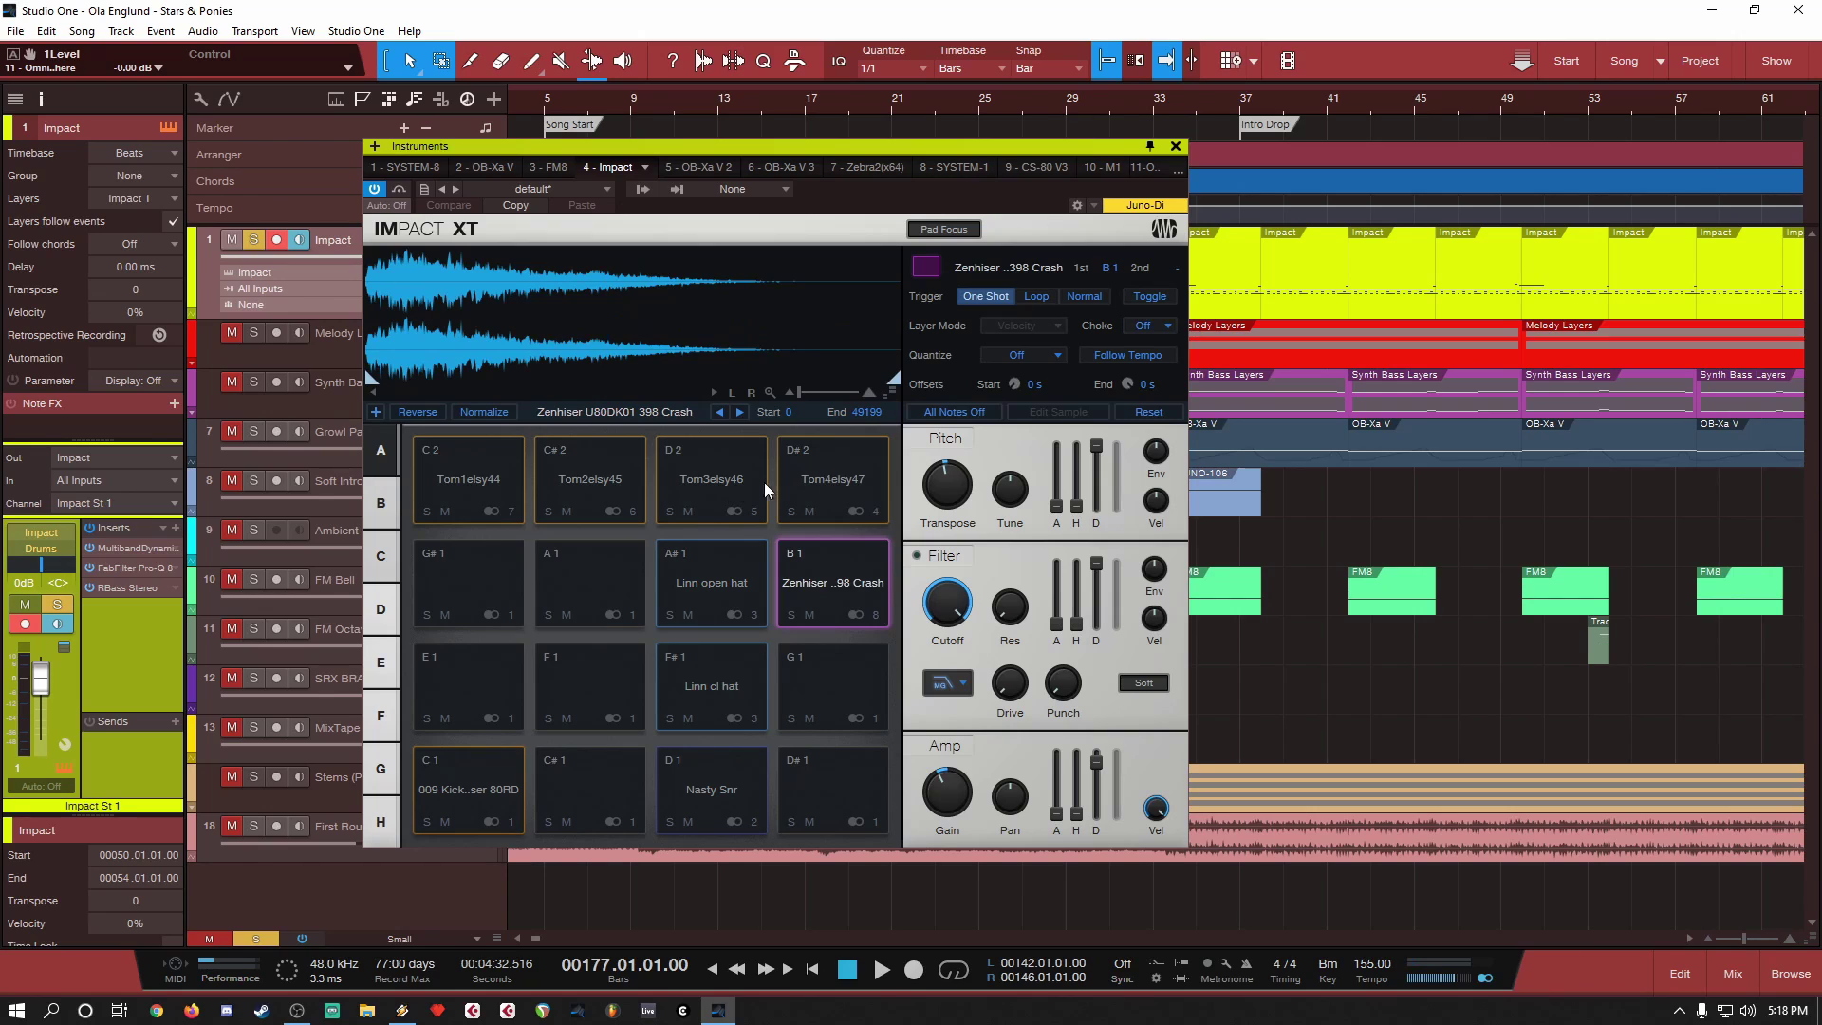
Step: Audition the four tom pads in order from Tom4elsy47 on D#2 down to Tom1elsy44 on C2
{"action": "left_click", "coordinate": [841, 477]}
{"action": "left_click", "coordinate": [732, 481]}
{"action": "left_click", "coordinate": [598, 474]}
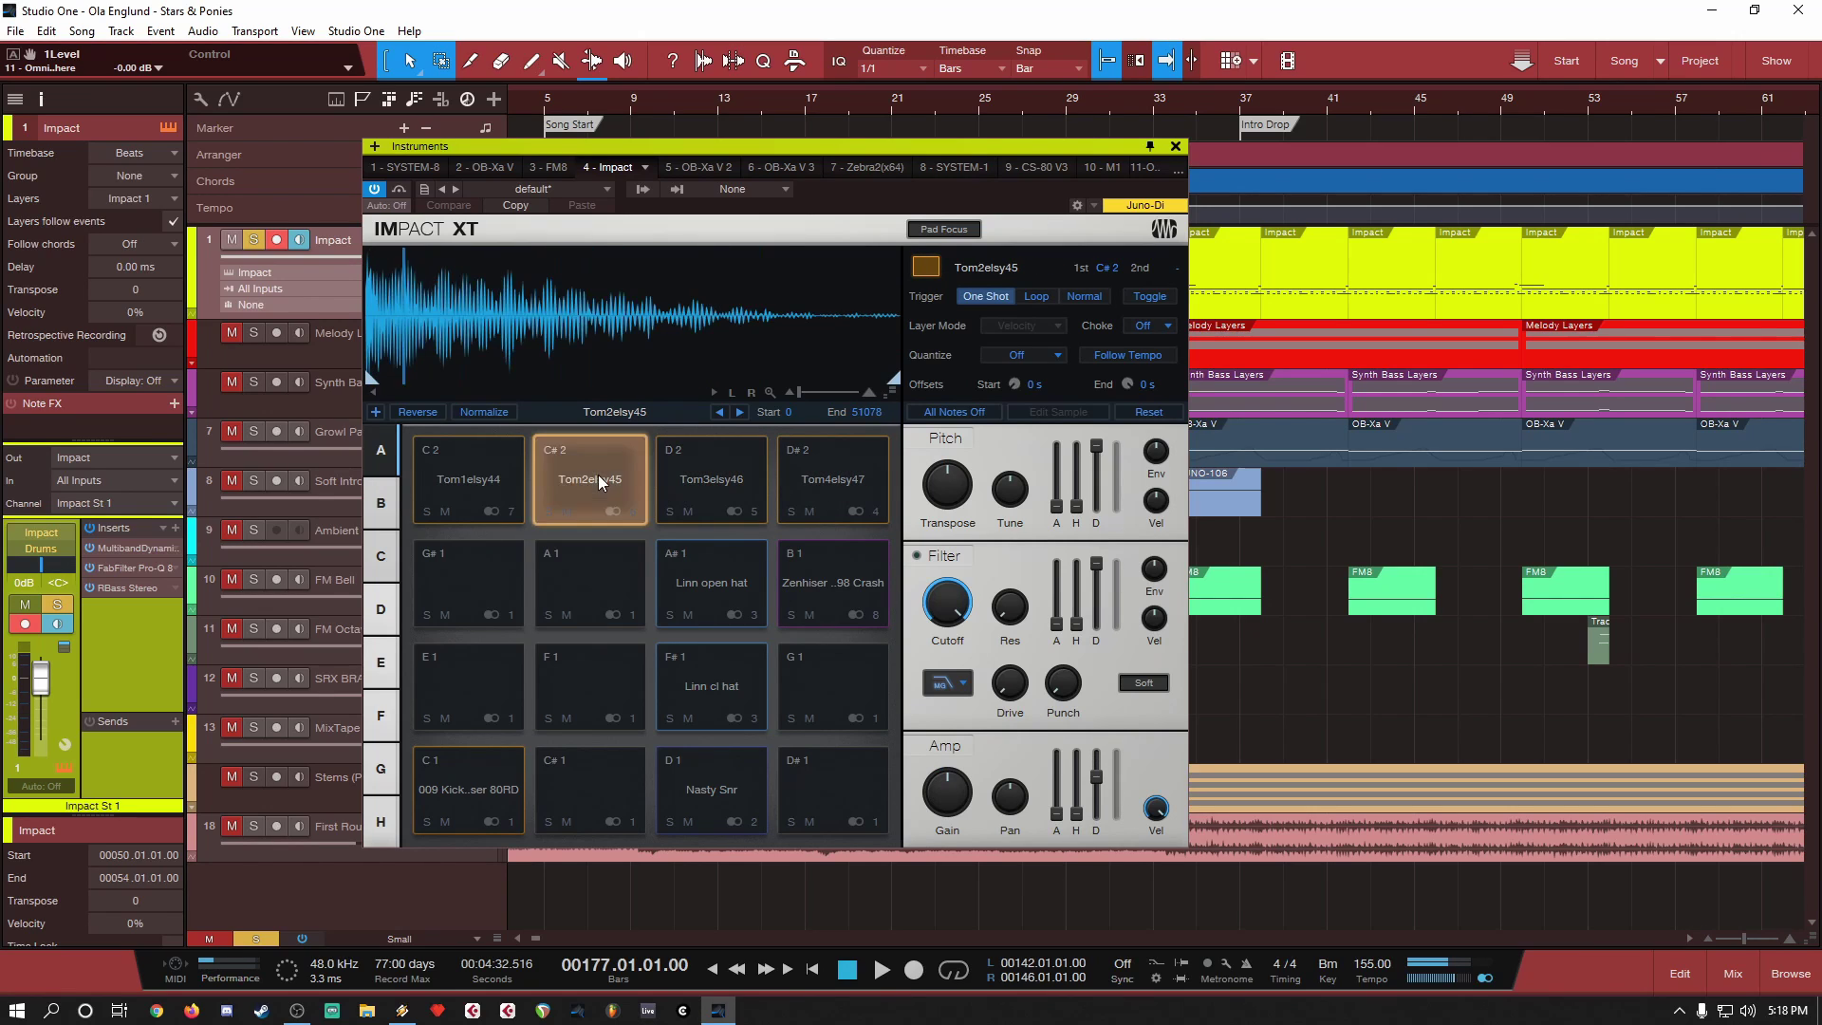
{"action": "left_click", "coordinate": [465, 475]}
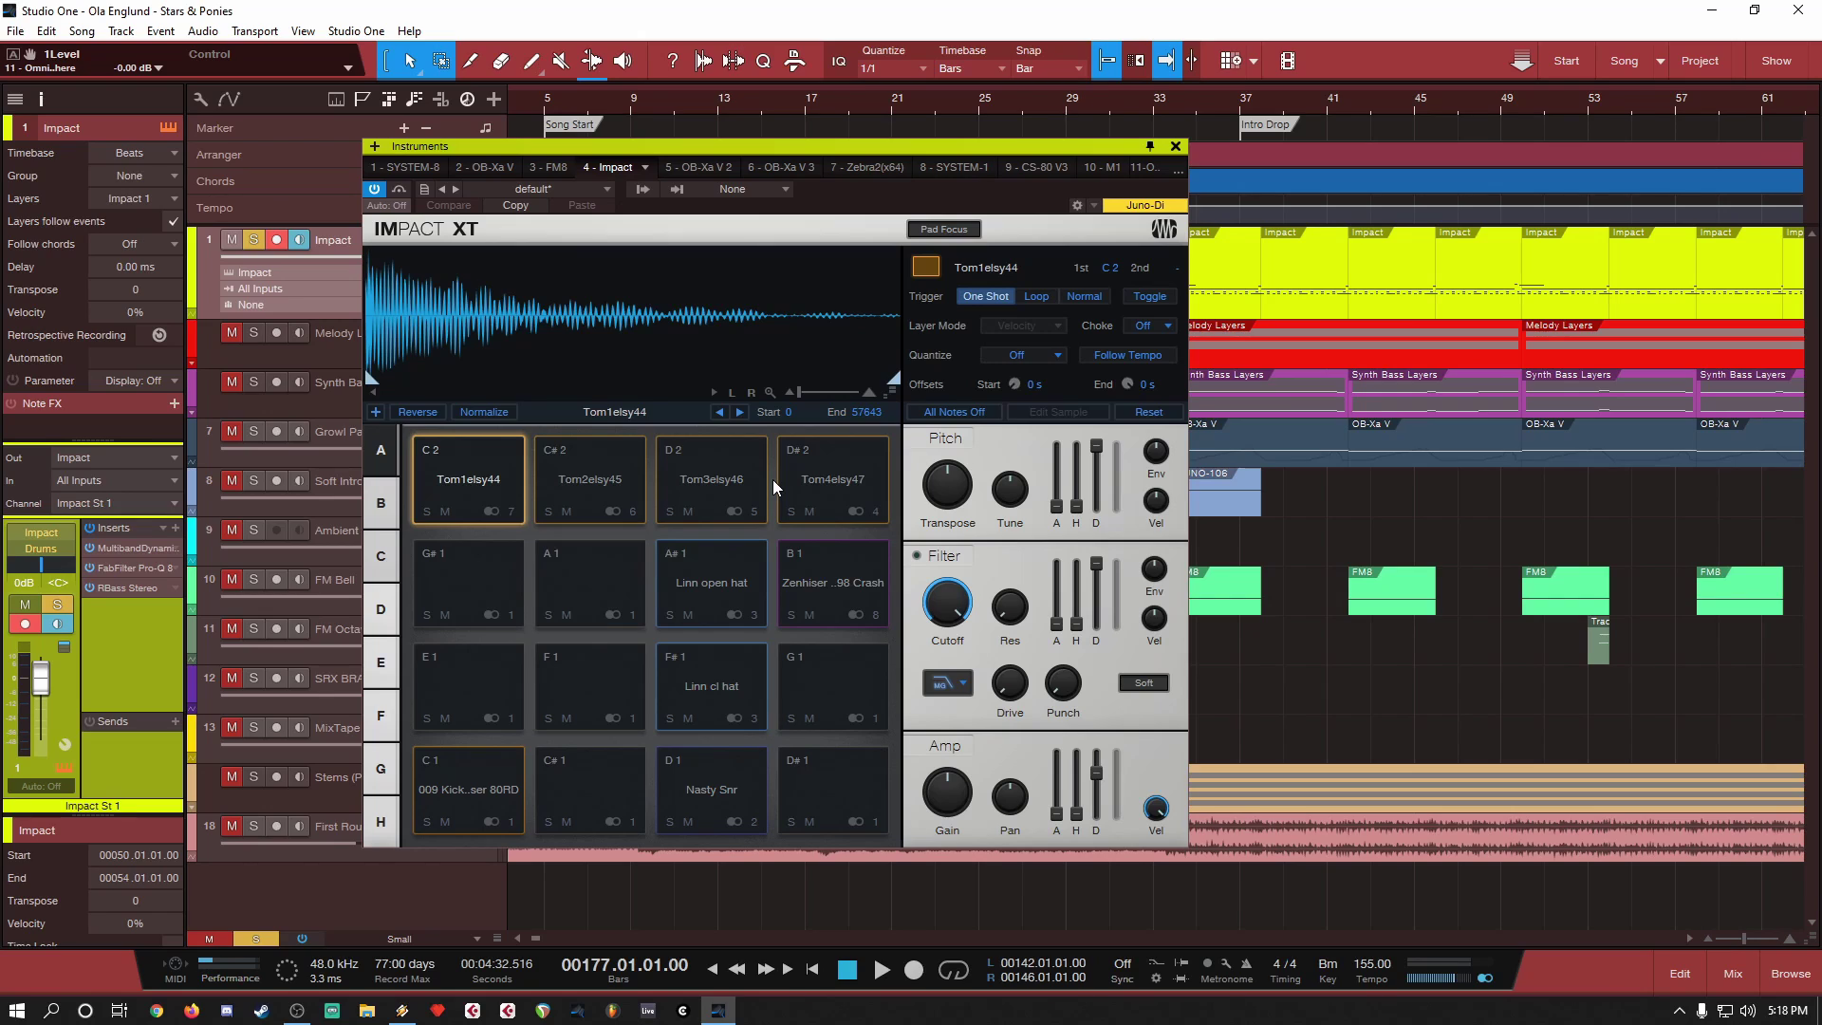
Step: Look through pad banks B to H for samples, recheck bank B and return to bank A
{"action": "left_click", "coordinate": [389, 487]}
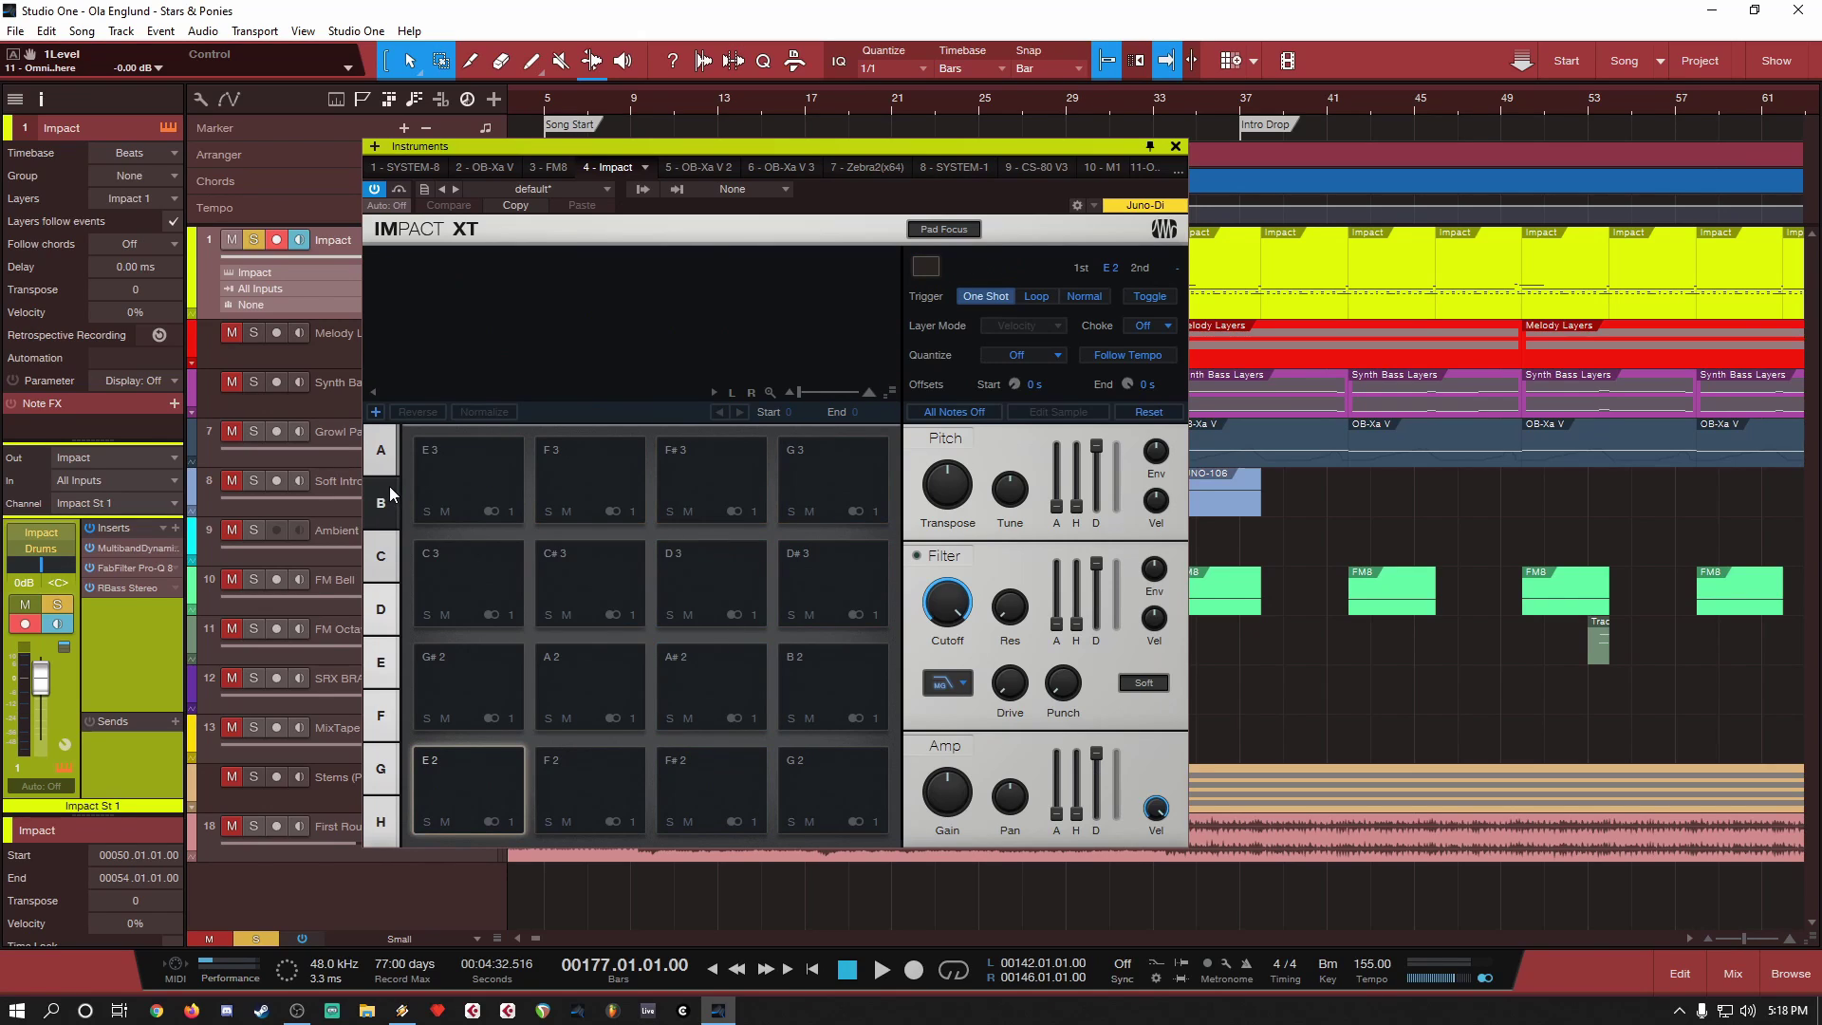
{"action": "left_click", "coordinate": [381, 557]}
{"action": "left_click", "coordinate": [381, 610]}
{"action": "left_click", "coordinate": [381, 663]}
{"action": "left_click", "coordinate": [380, 715]}
{"action": "left_click", "coordinate": [381, 769]}
{"action": "left_click", "coordinate": [380, 809]}
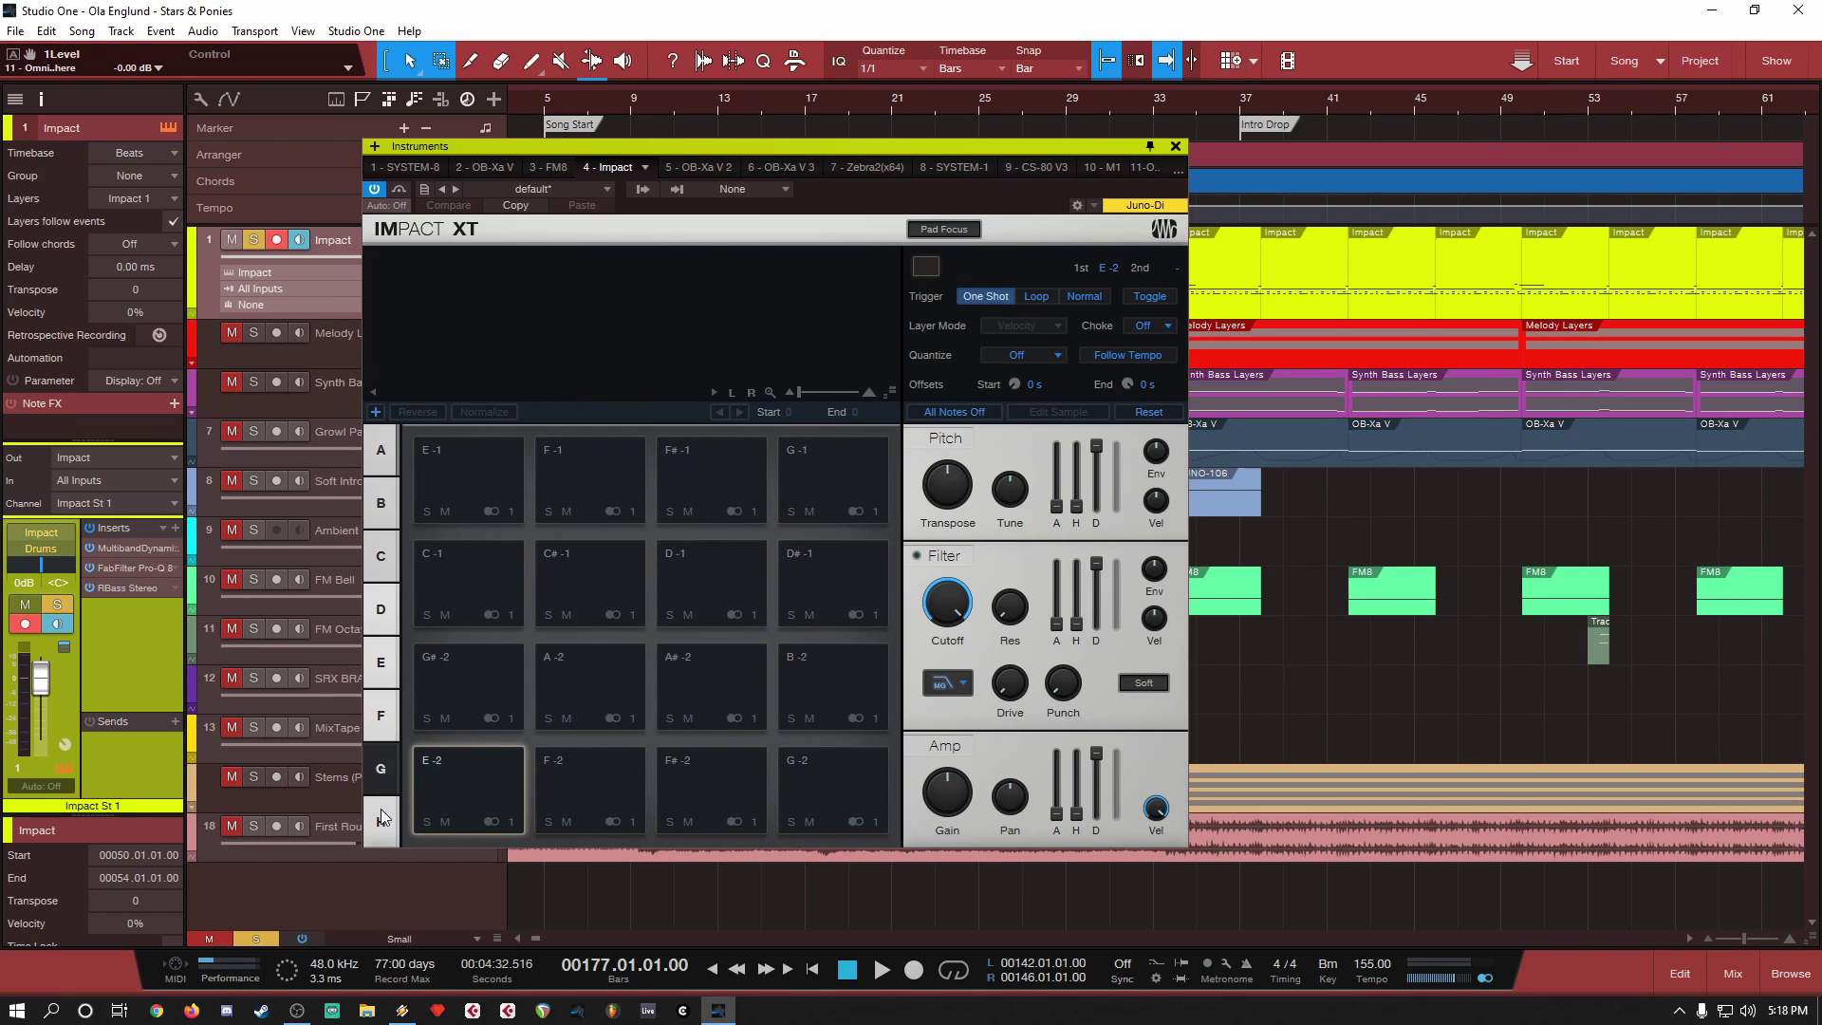
{"action": "left_click", "coordinate": [390, 453]}
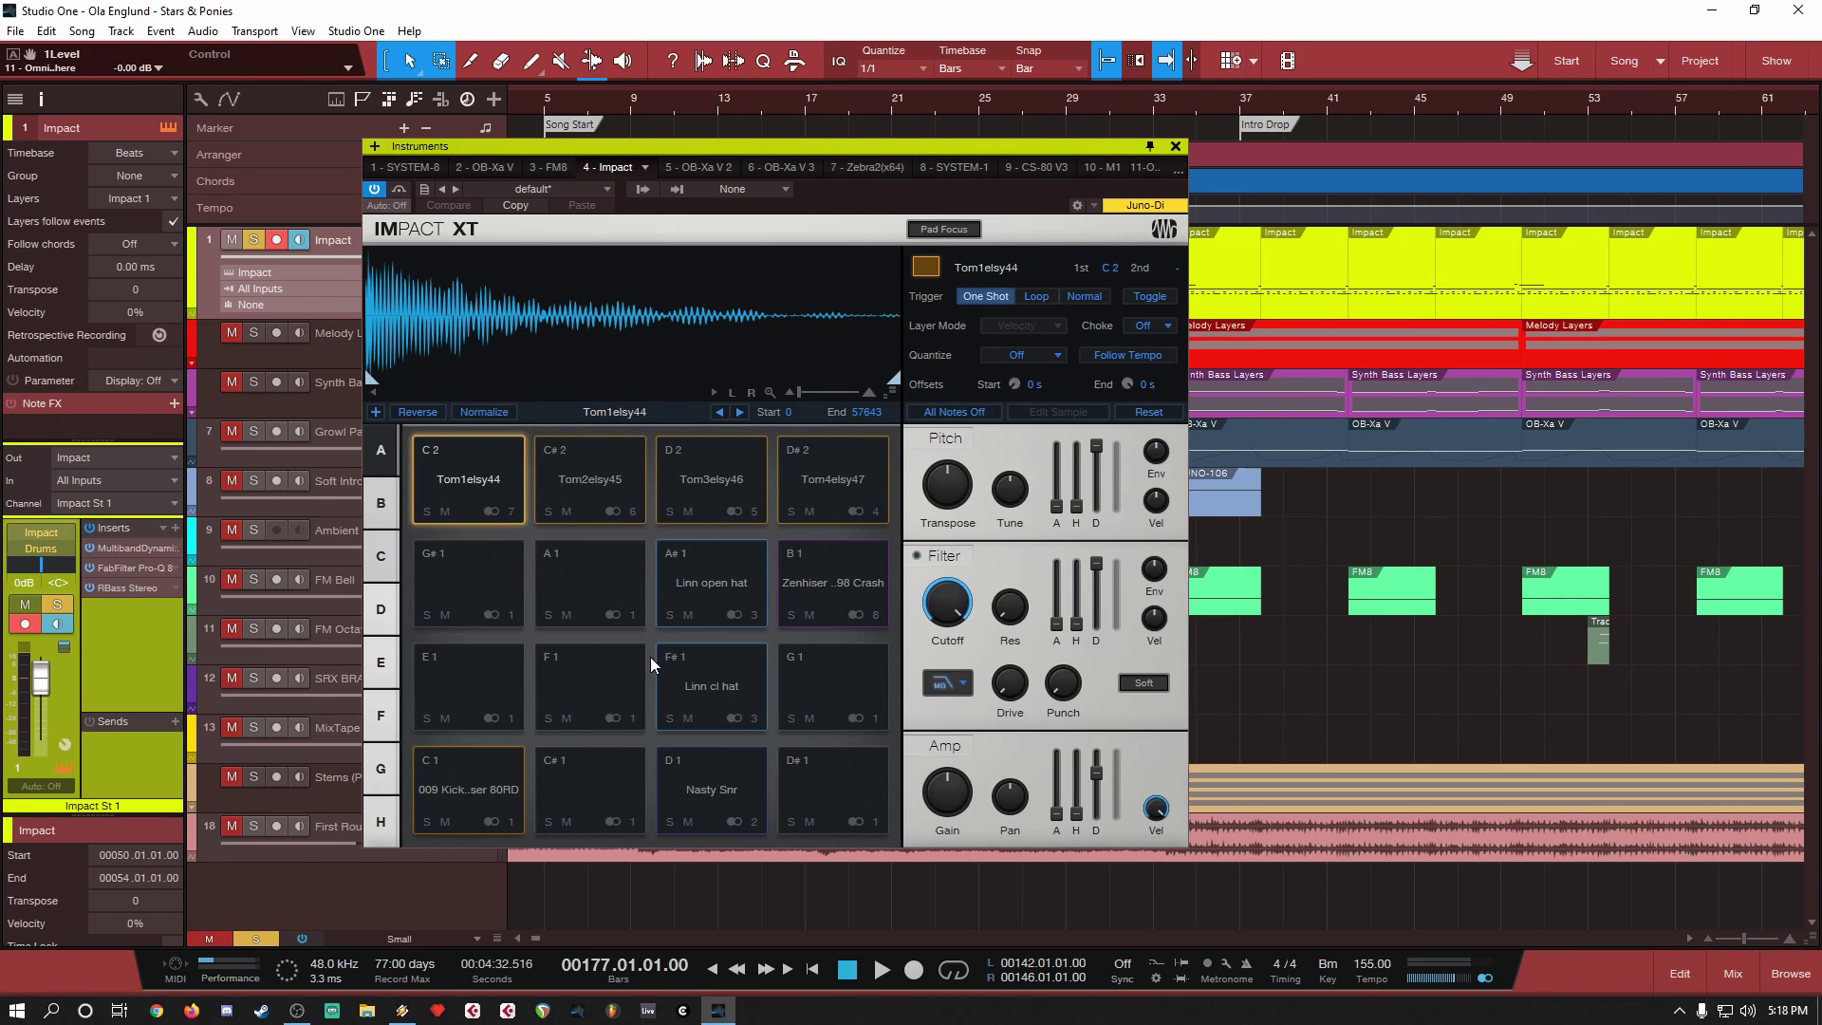
{"action": "left_click", "coordinate": [384, 503]}
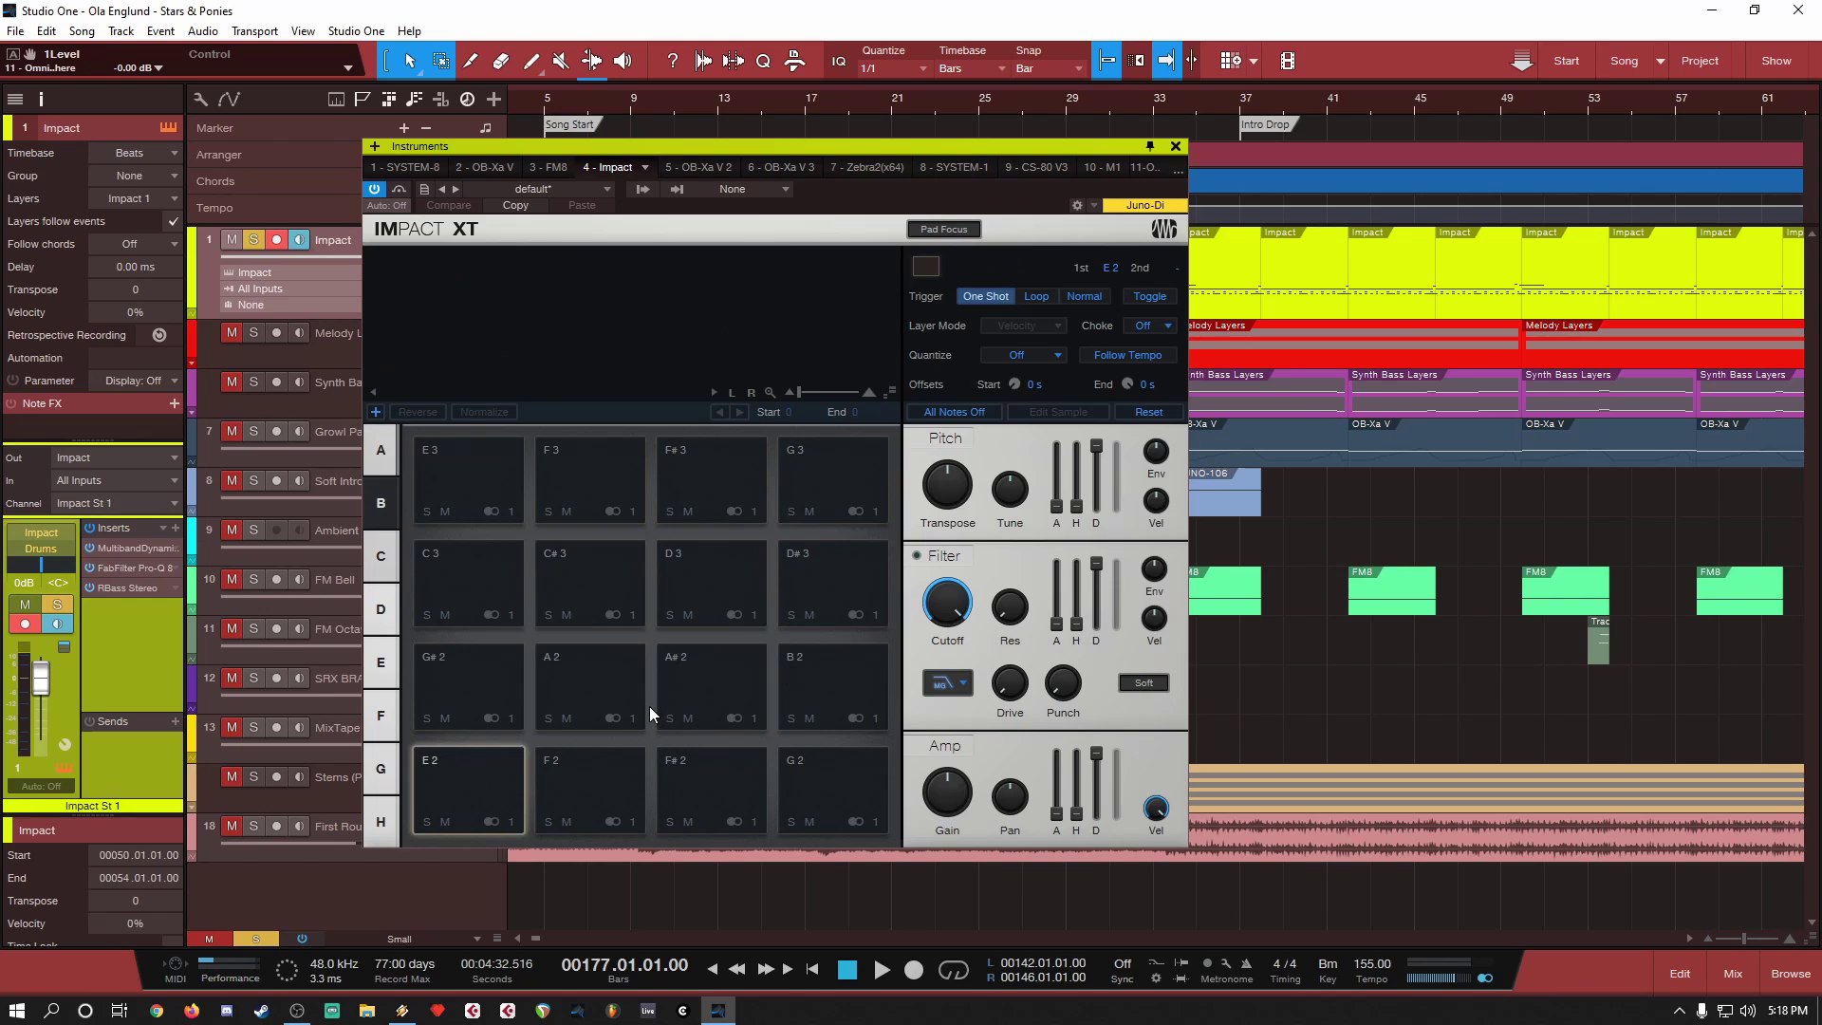
{"action": "left_click", "coordinate": [379, 452]}
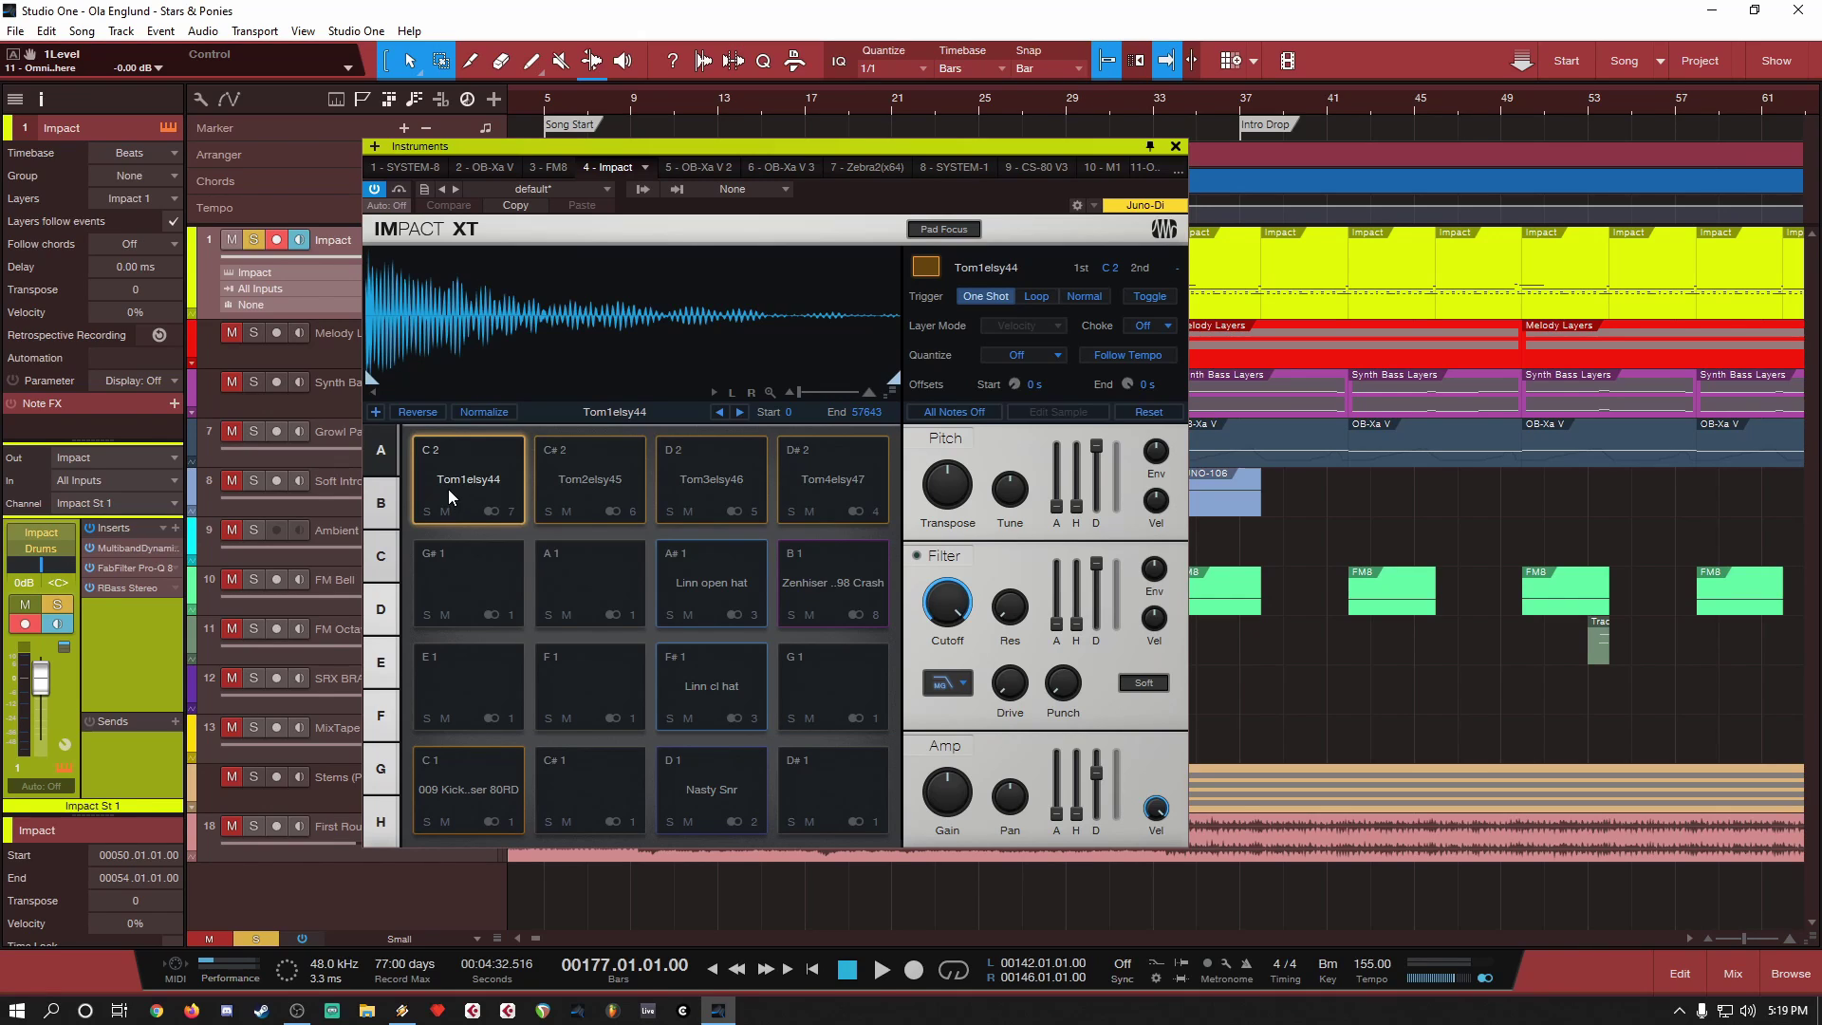
Step: Play the Tom4, Tom3, Tom2 and Tom1 pads once more and look at pad bank B
{"action": "left_click", "coordinate": [869, 480]}
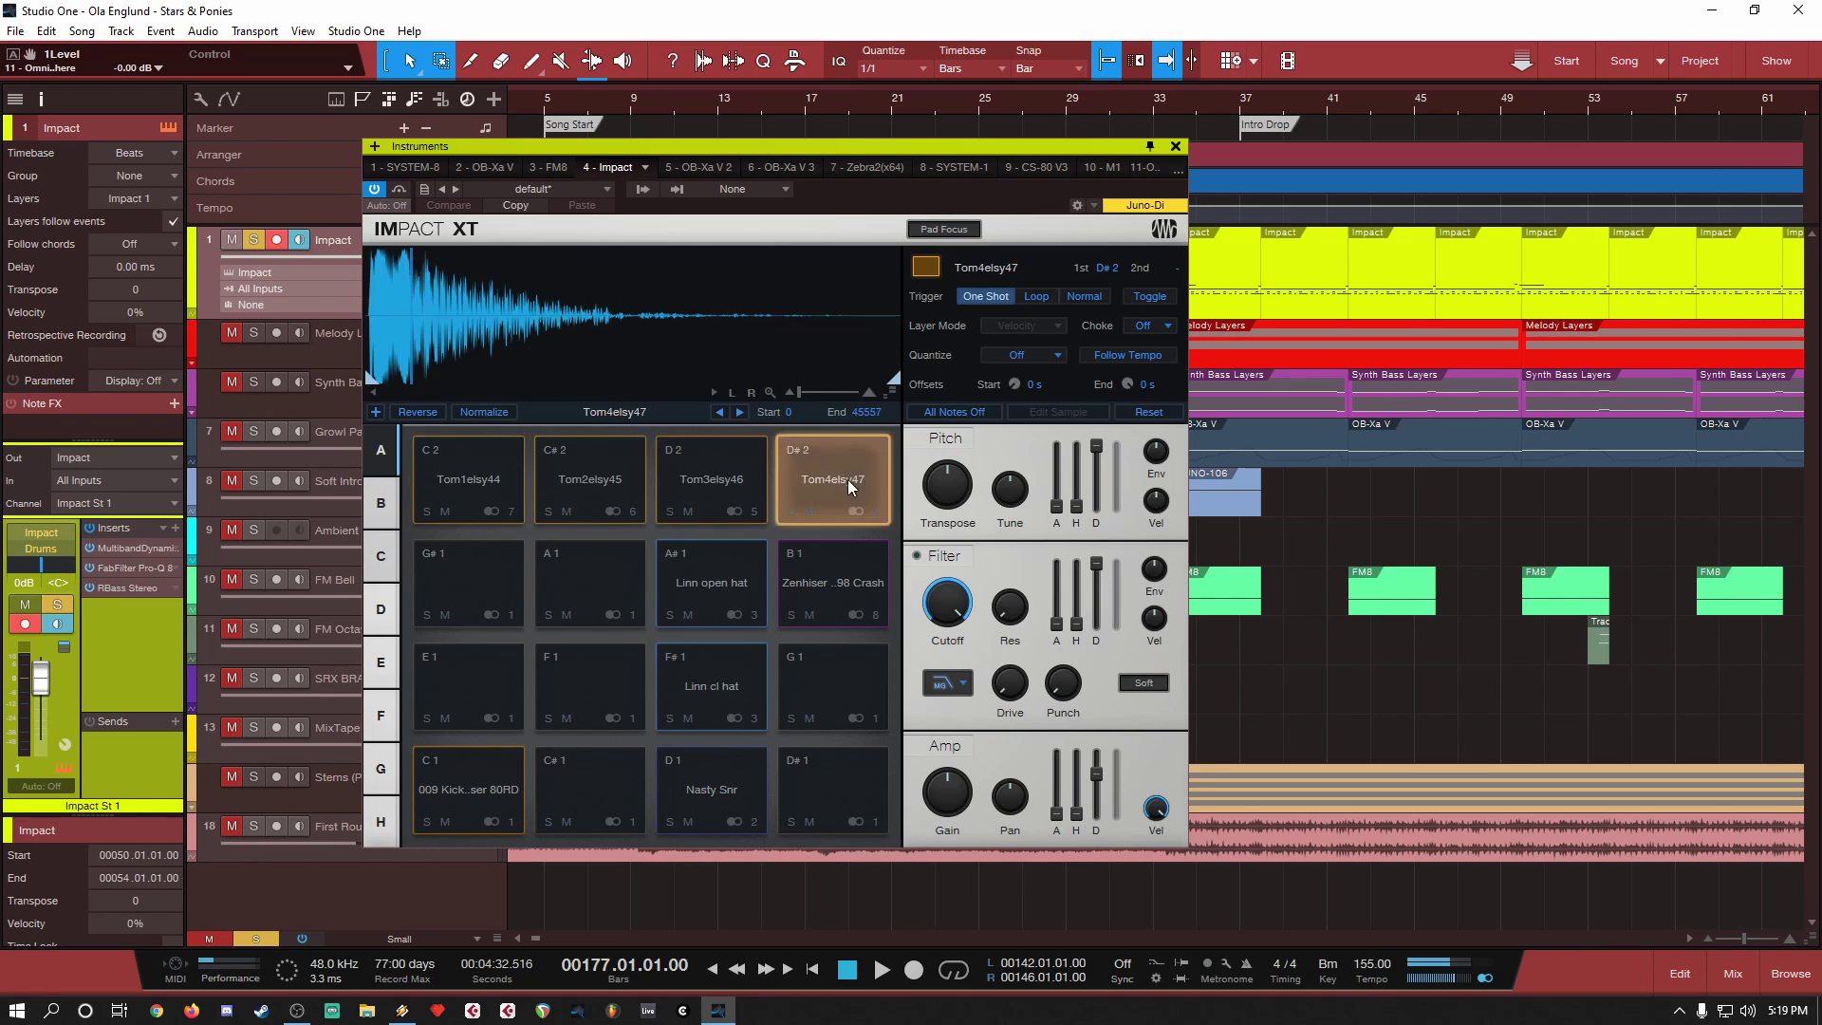
{"action": "left_click", "coordinate": [732, 476]}
{"action": "left_click", "coordinate": [595, 480]}
{"action": "left_click", "coordinate": [490, 470]}
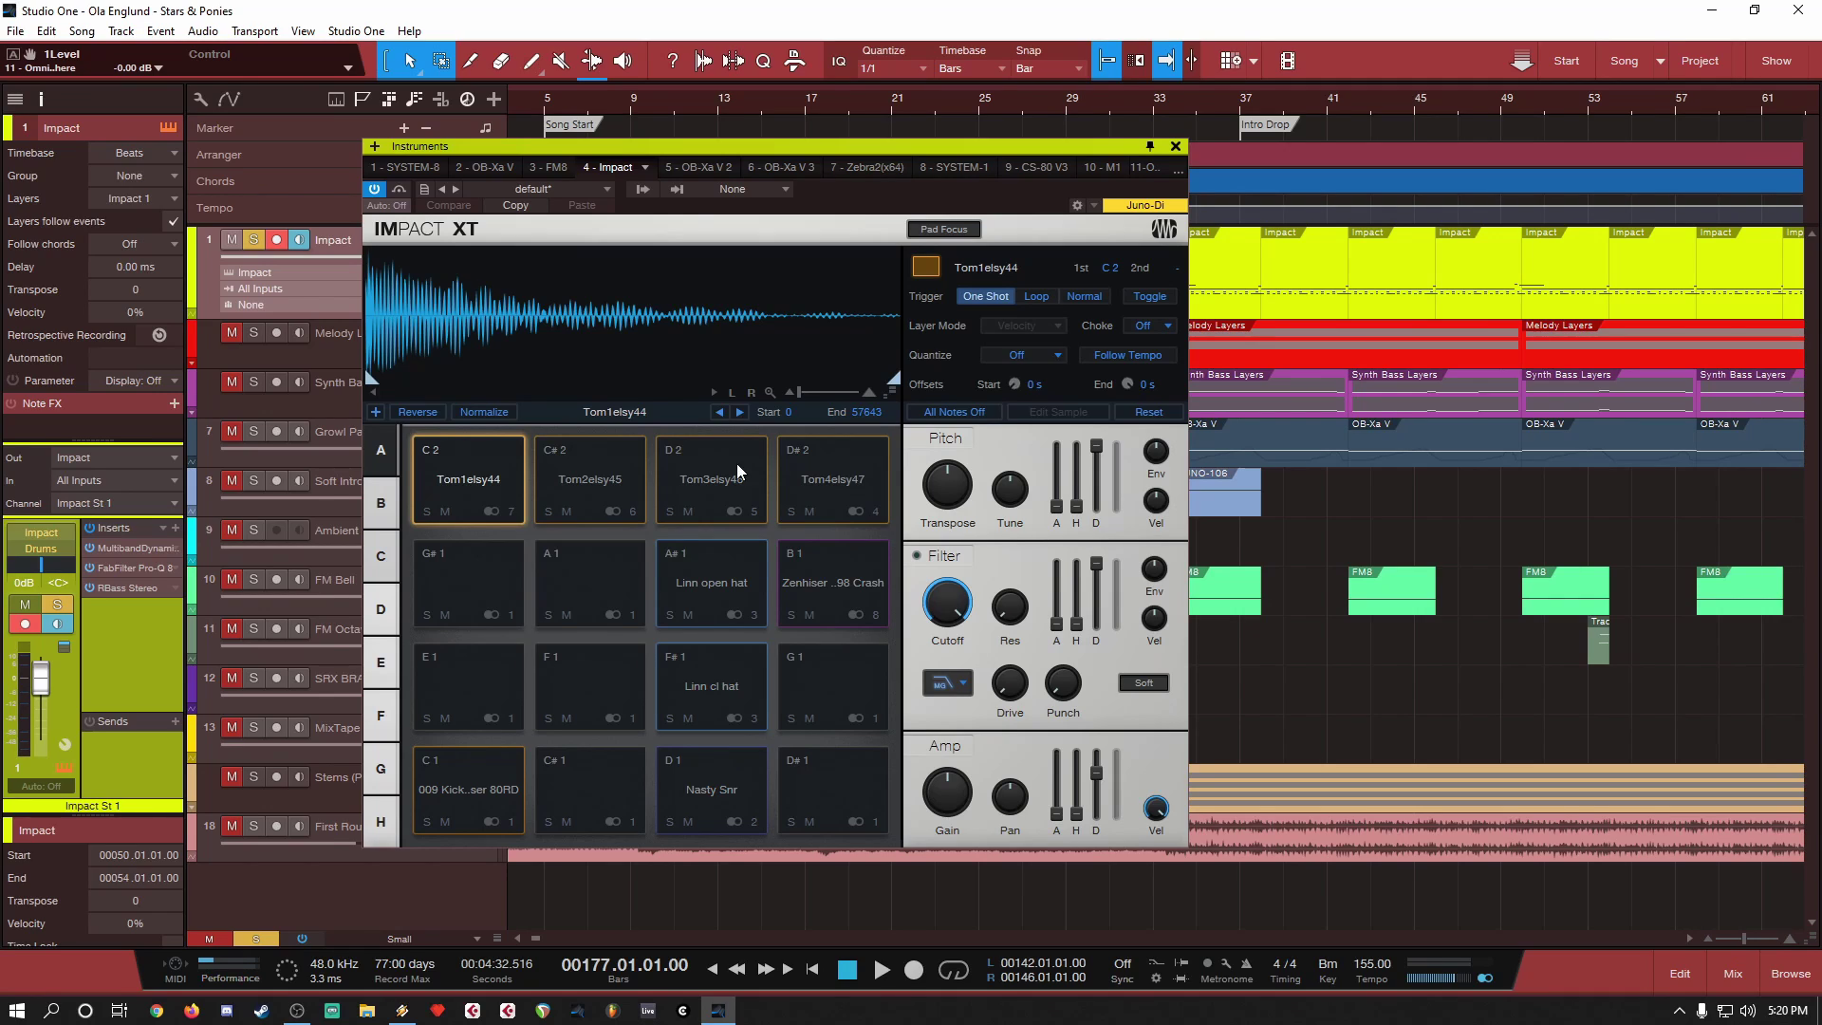
{"action": "left_click", "coordinate": [380, 502]}
Step: Play the Nasty Snr and Zenhiser kick pads alternately in bank A, and close the instrument window
{"action": "left_click", "coordinate": [706, 786]}
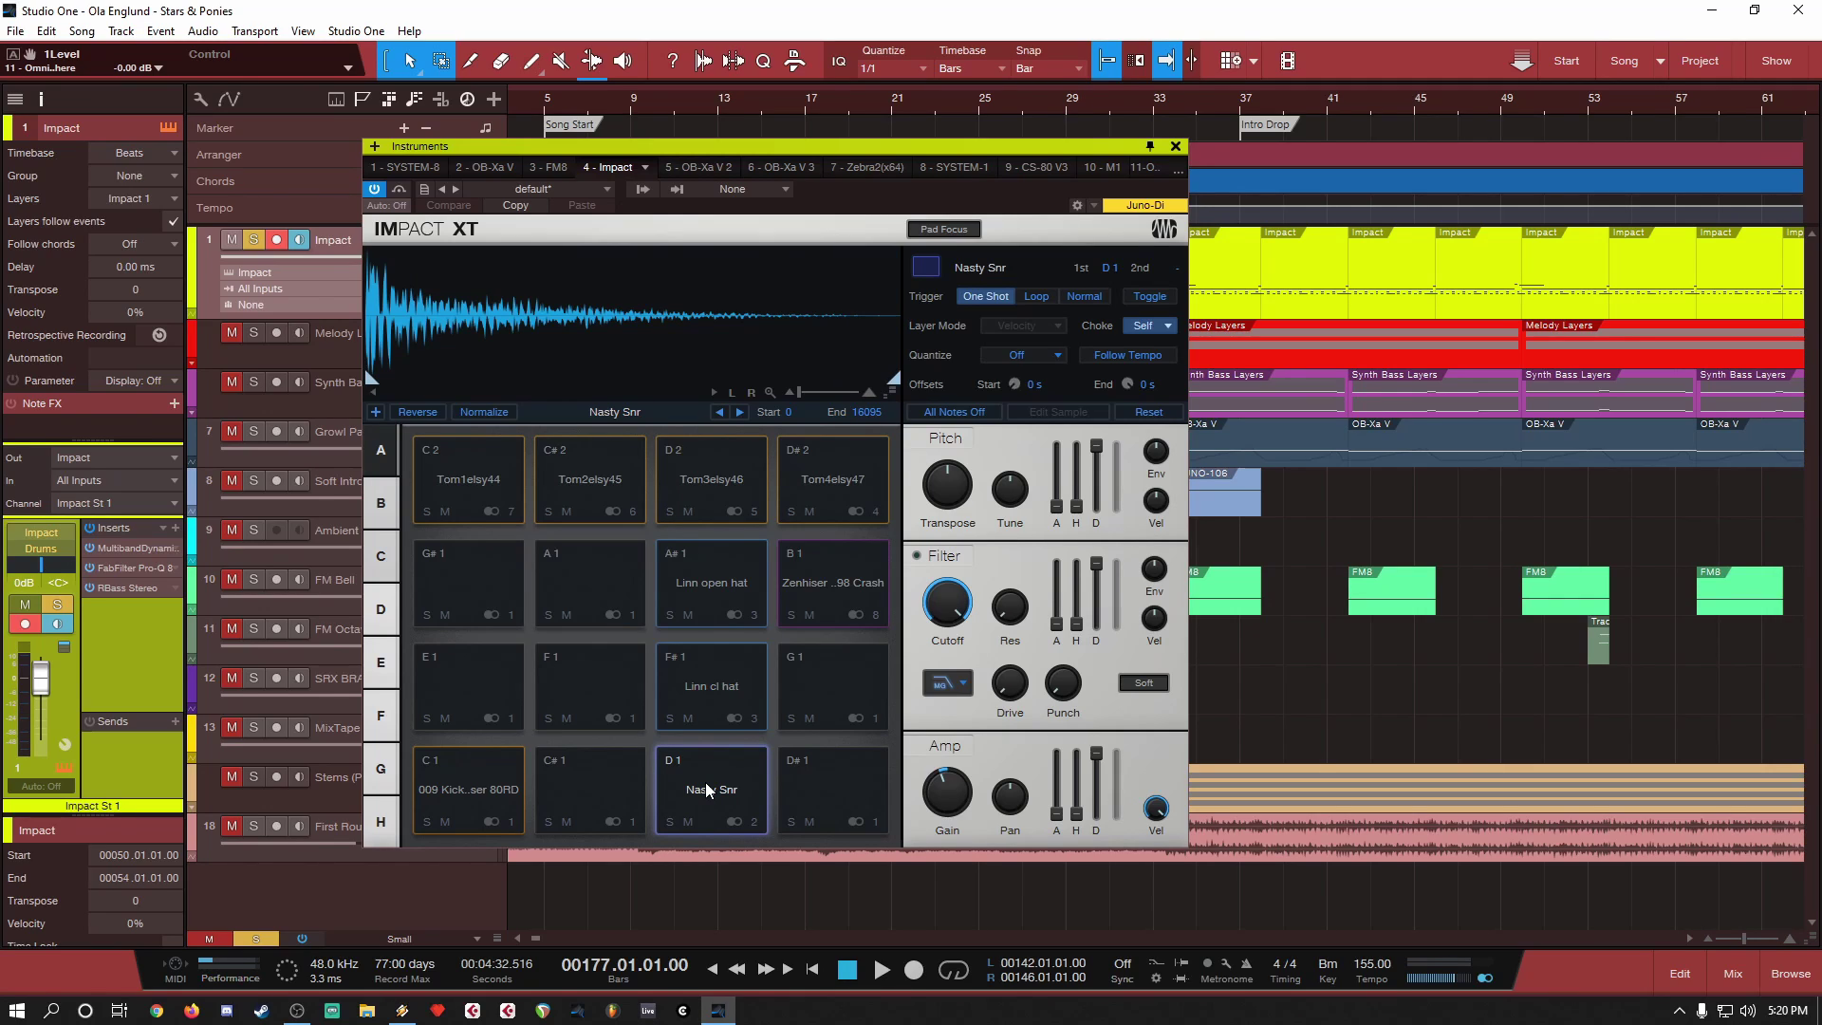
{"action": "left_click", "coordinate": [489, 786]}
{"action": "left_click", "coordinate": [676, 770]}
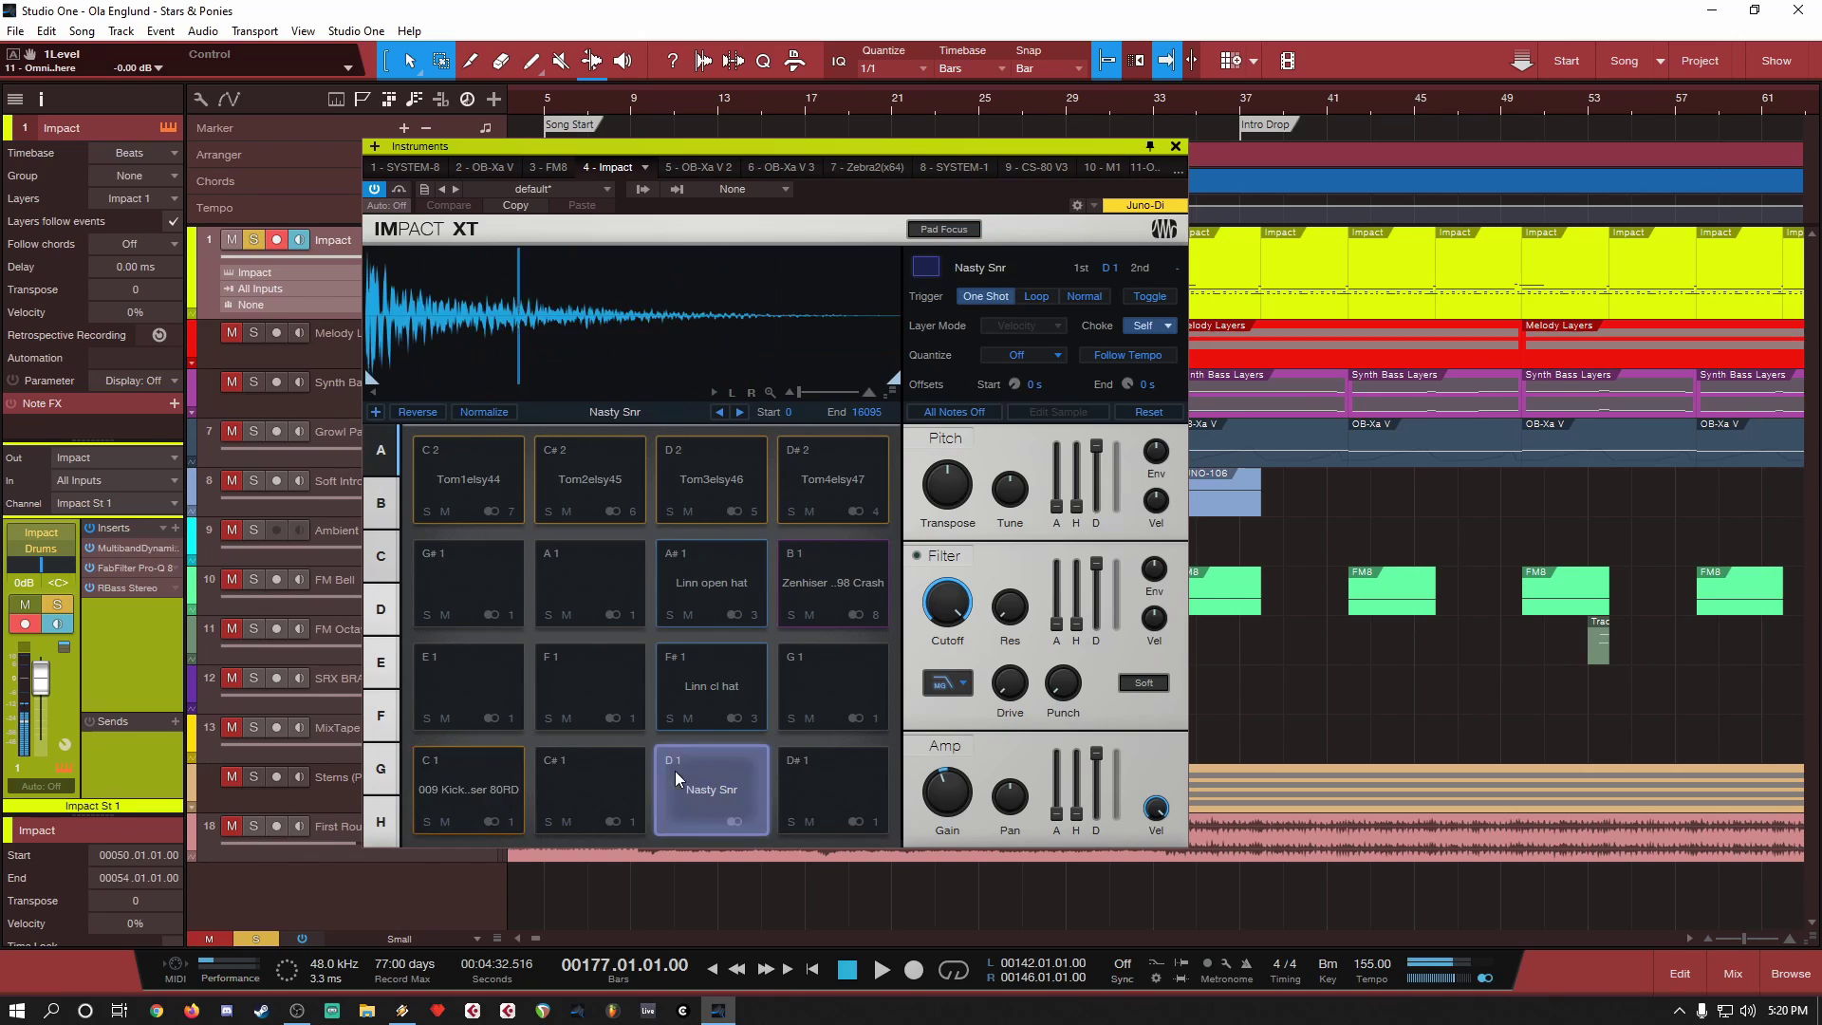
{"action": "left_click", "coordinate": [470, 787]}
{"action": "left_click", "coordinate": [669, 782]}
{"action": "left_click", "coordinate": [438, 772]}
{"action": "left_click", "coordinate": [702, 782]}
{"action": "left_click", "coordinate": [454, 790]}
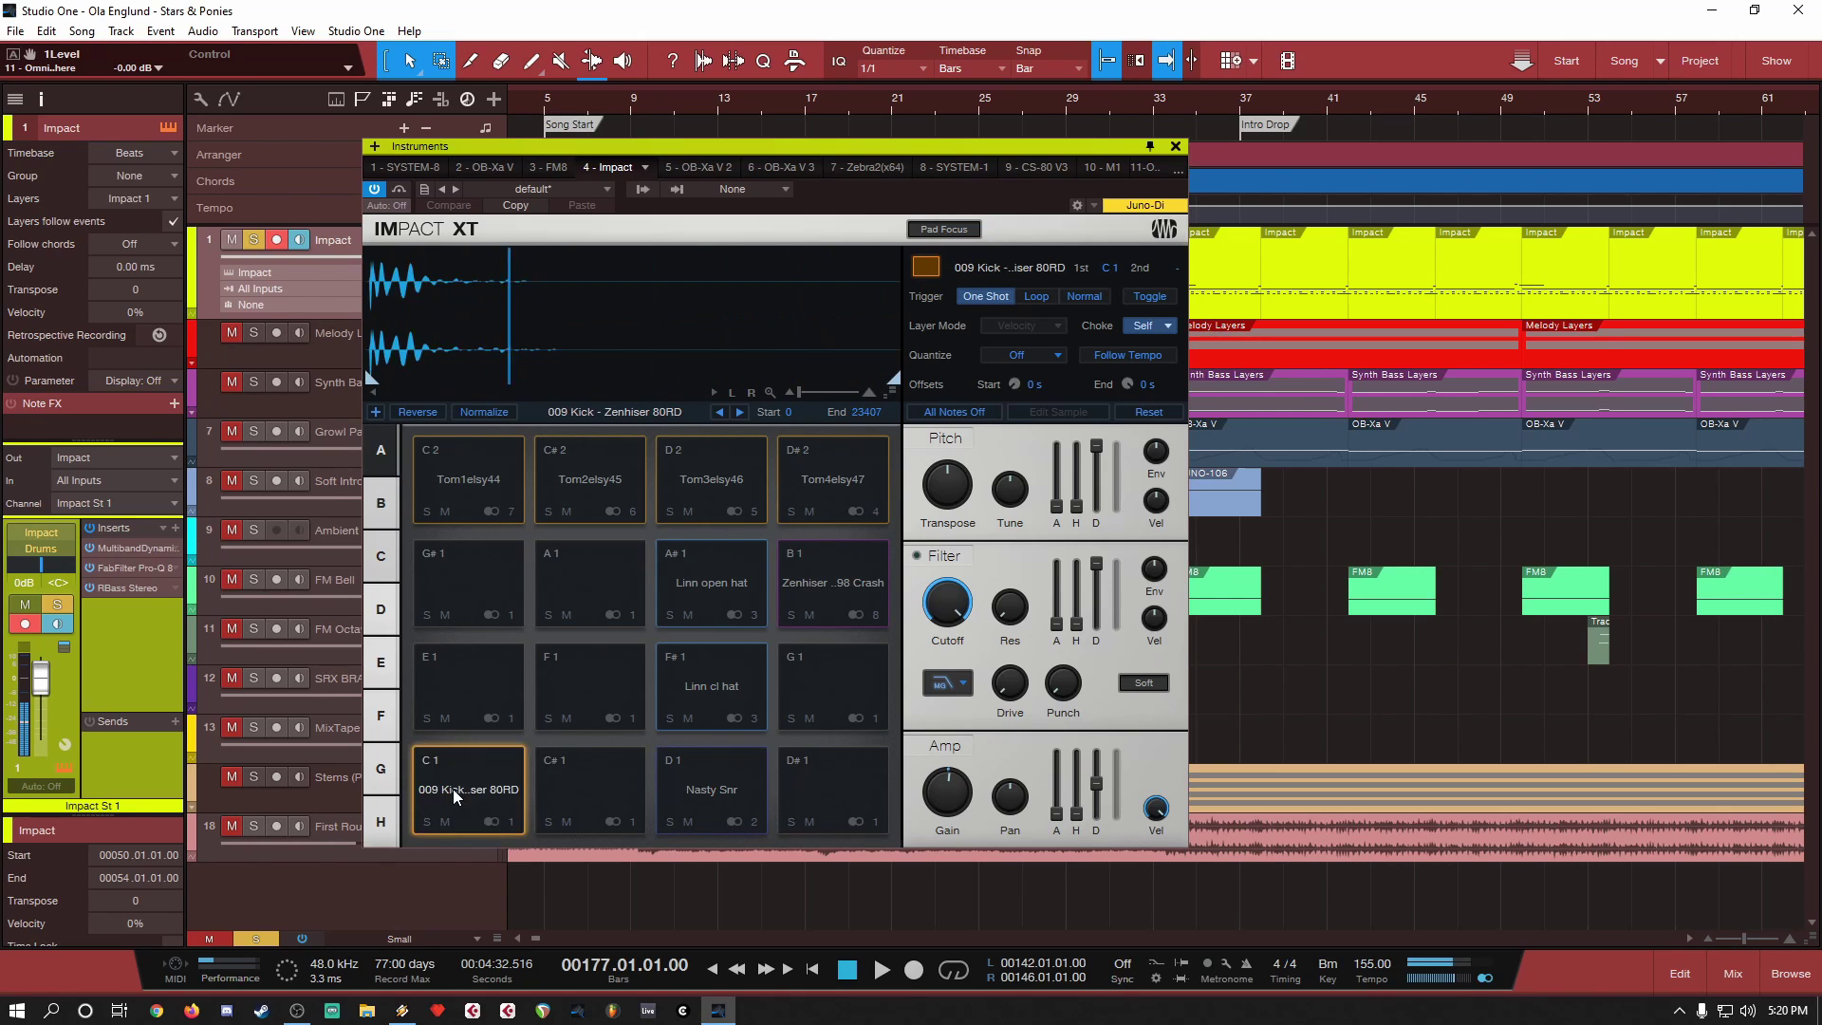
{"action": "left_click", "coordinate": [721, 794]}
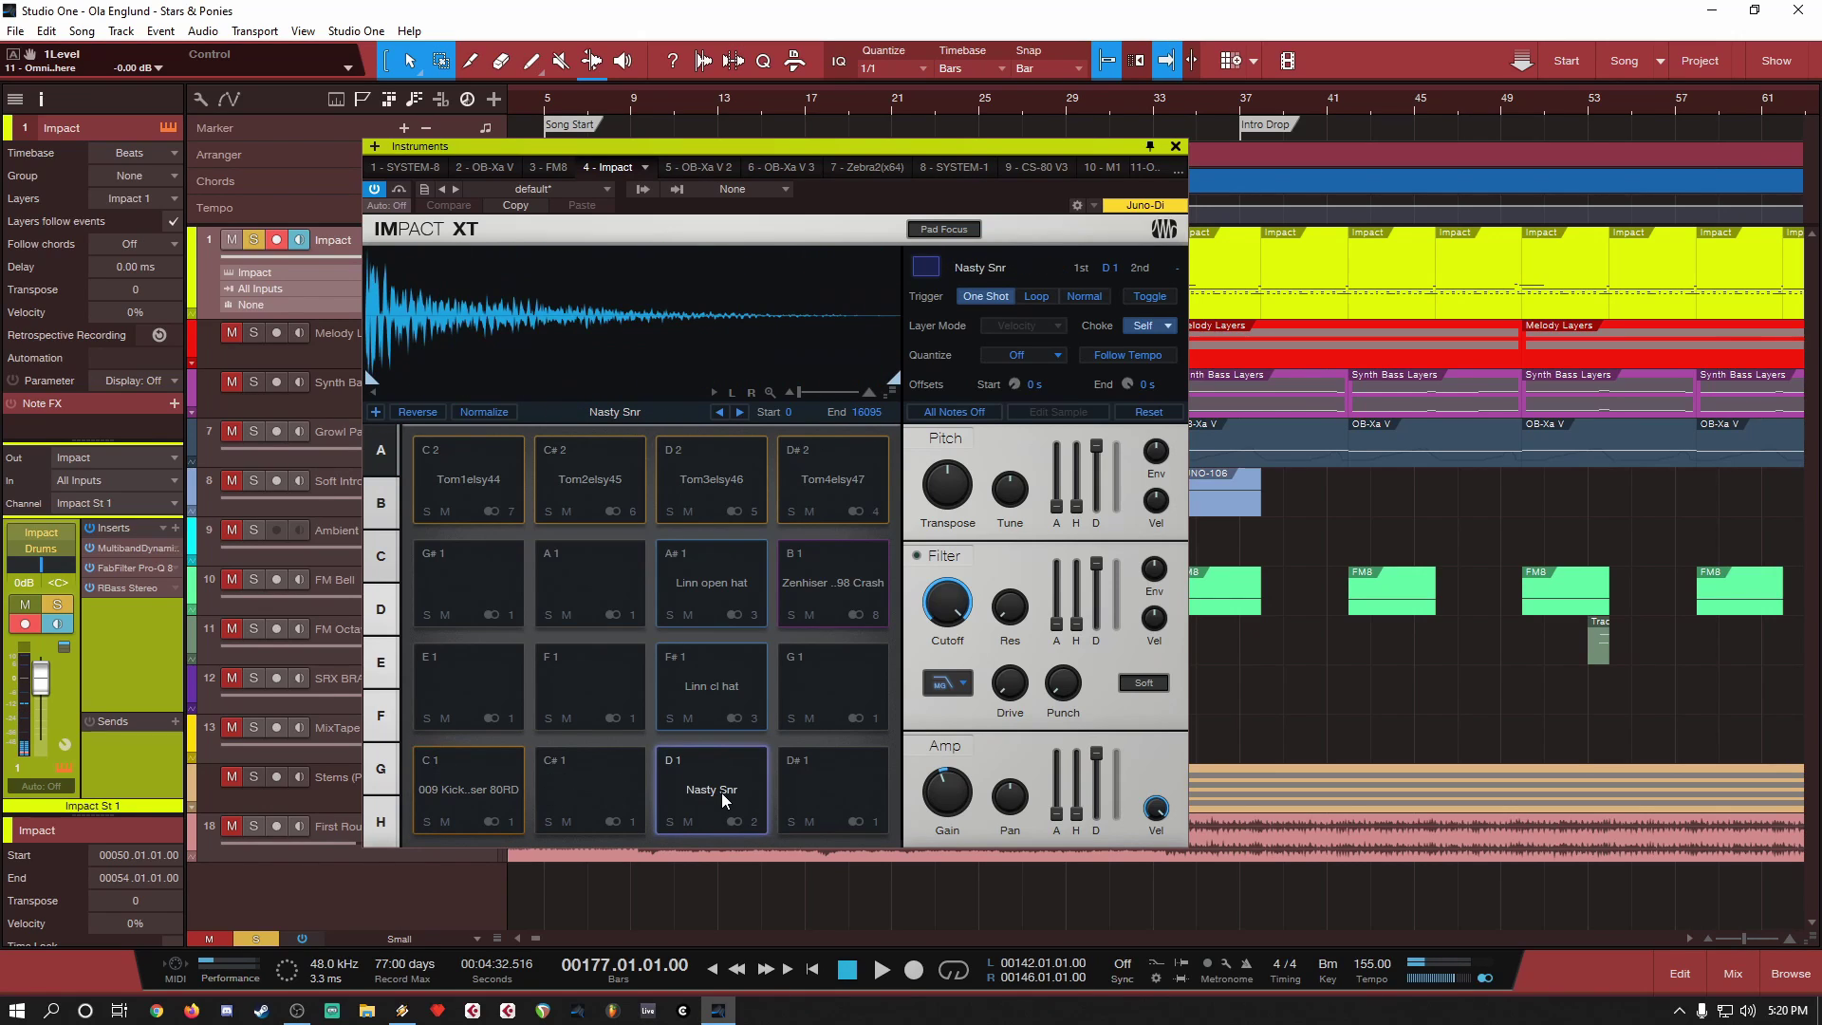
{"action": "left_click", "coordinate": [1177, 147]}
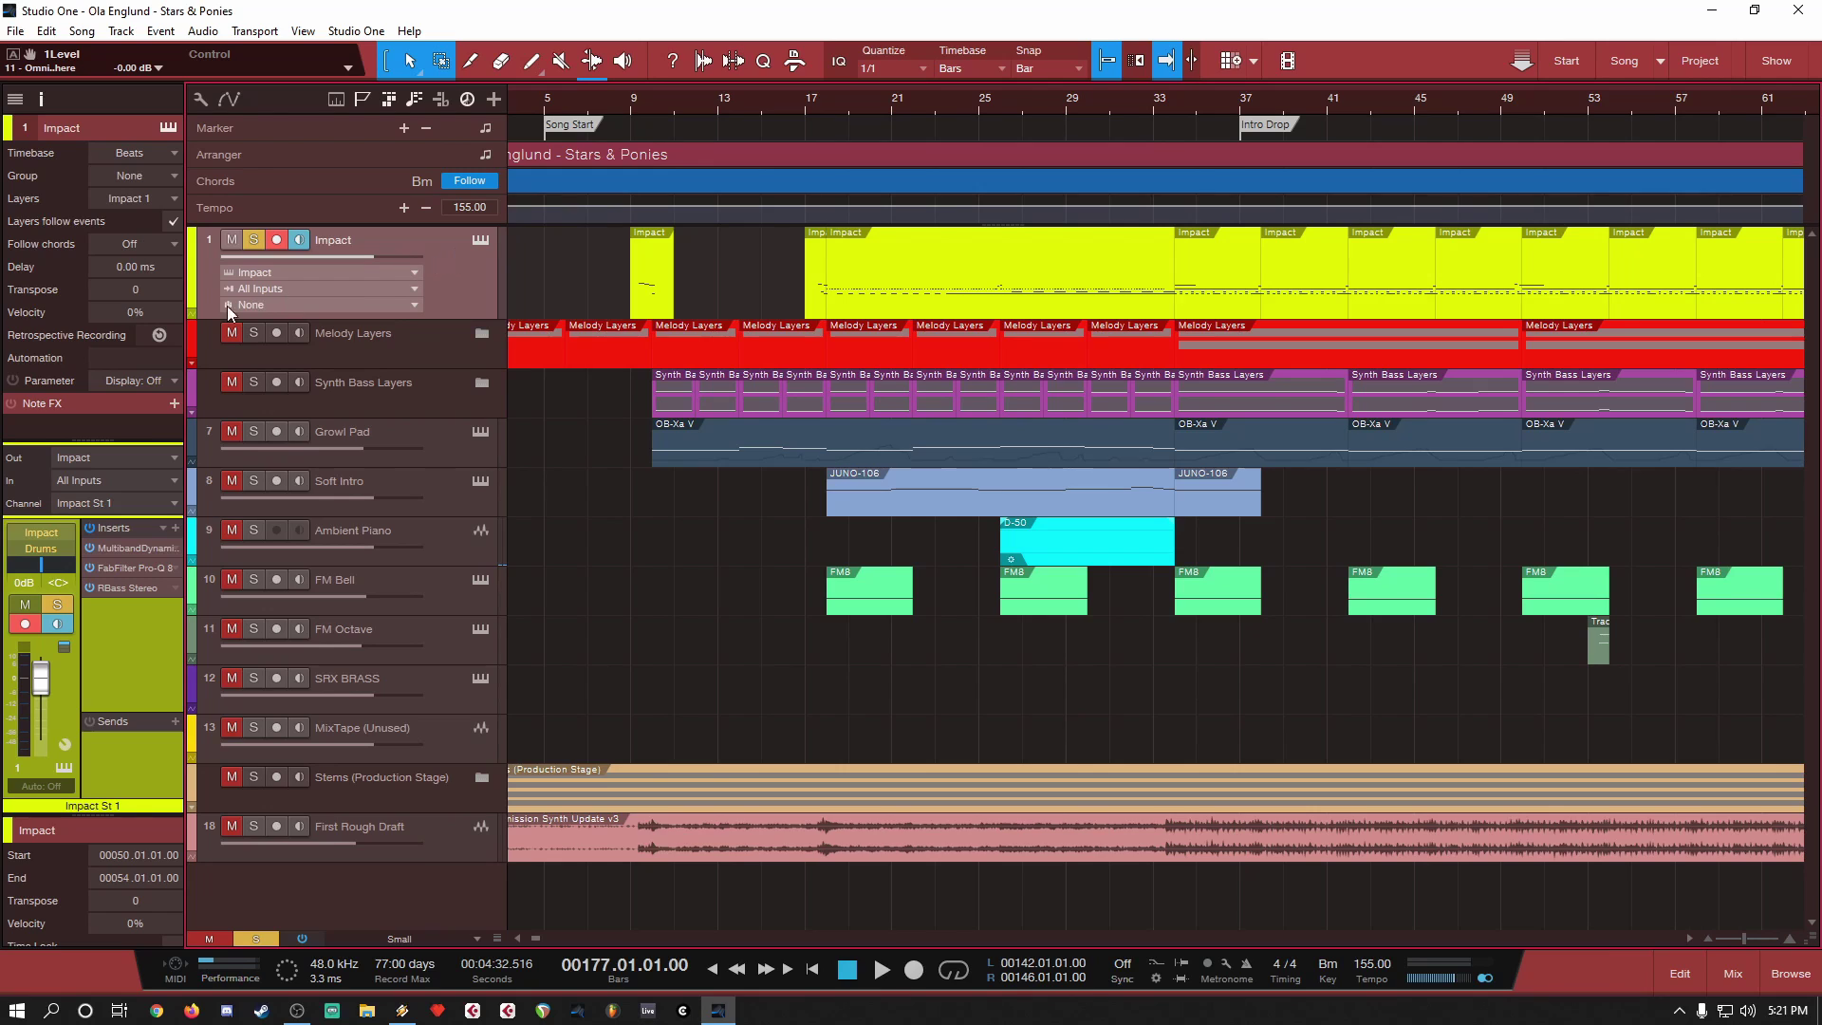
Step: Reduce the Impact track's height and fit the whole song in the arrangement view
{"action": "left_click_drag", "start_coordinate": [194, 314], "coordinate": [193, 251]}
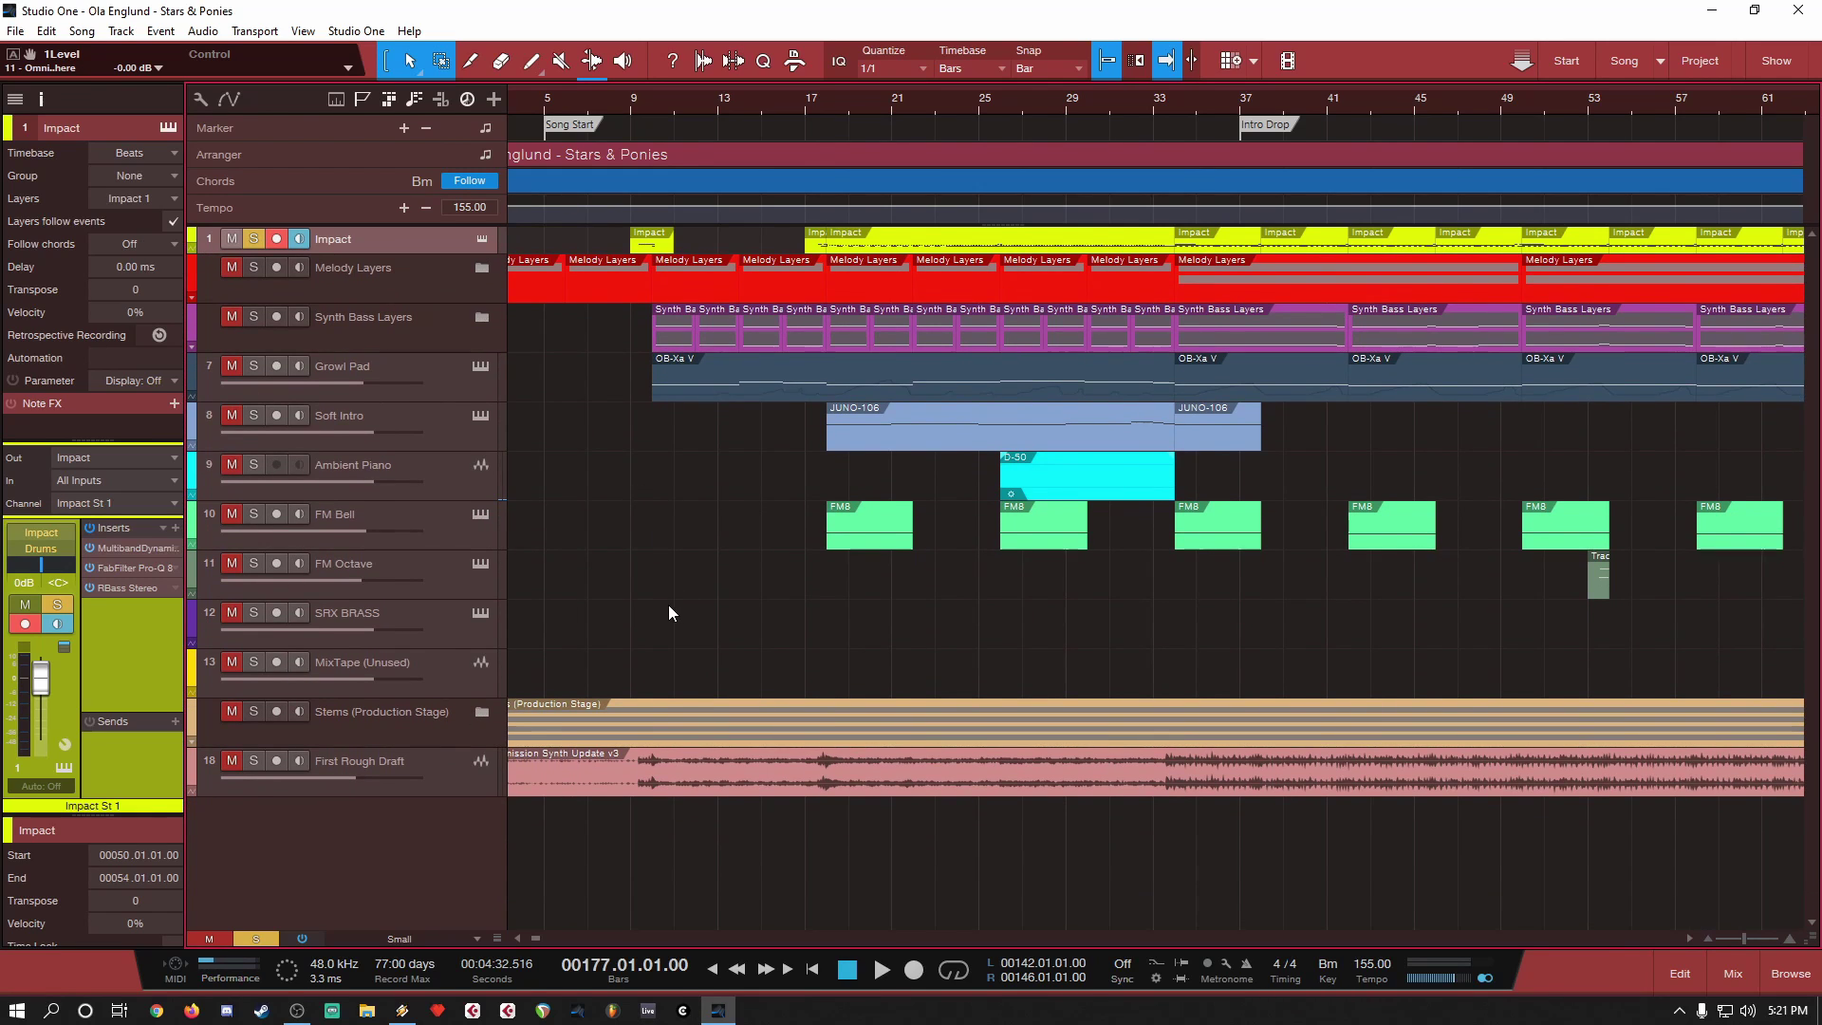
{"action": "key", "text": "shift+z"}
{"action": "key", "text": "e"}
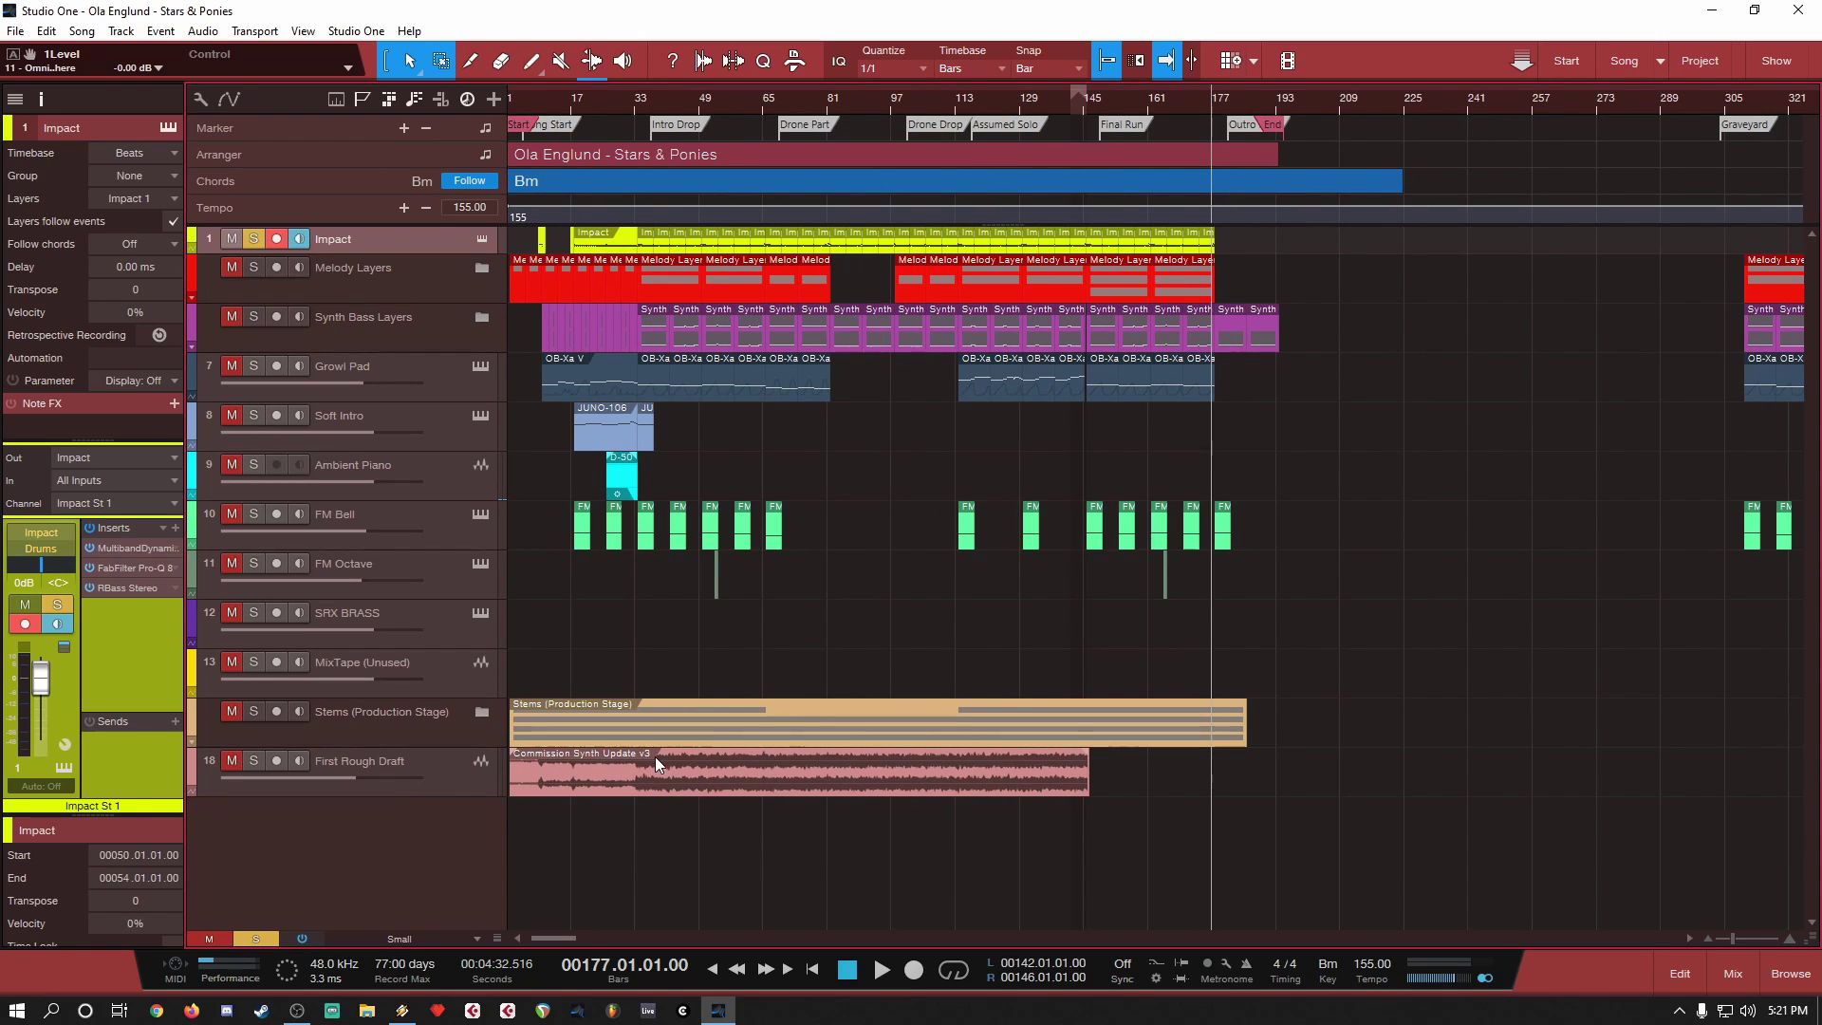
Step: Look over the First Rough Draft clip and the tracks inside the Stems (Production Stage) folder, and collapse the folder
{"action": "left_click", "coordinate": [705, 779]}
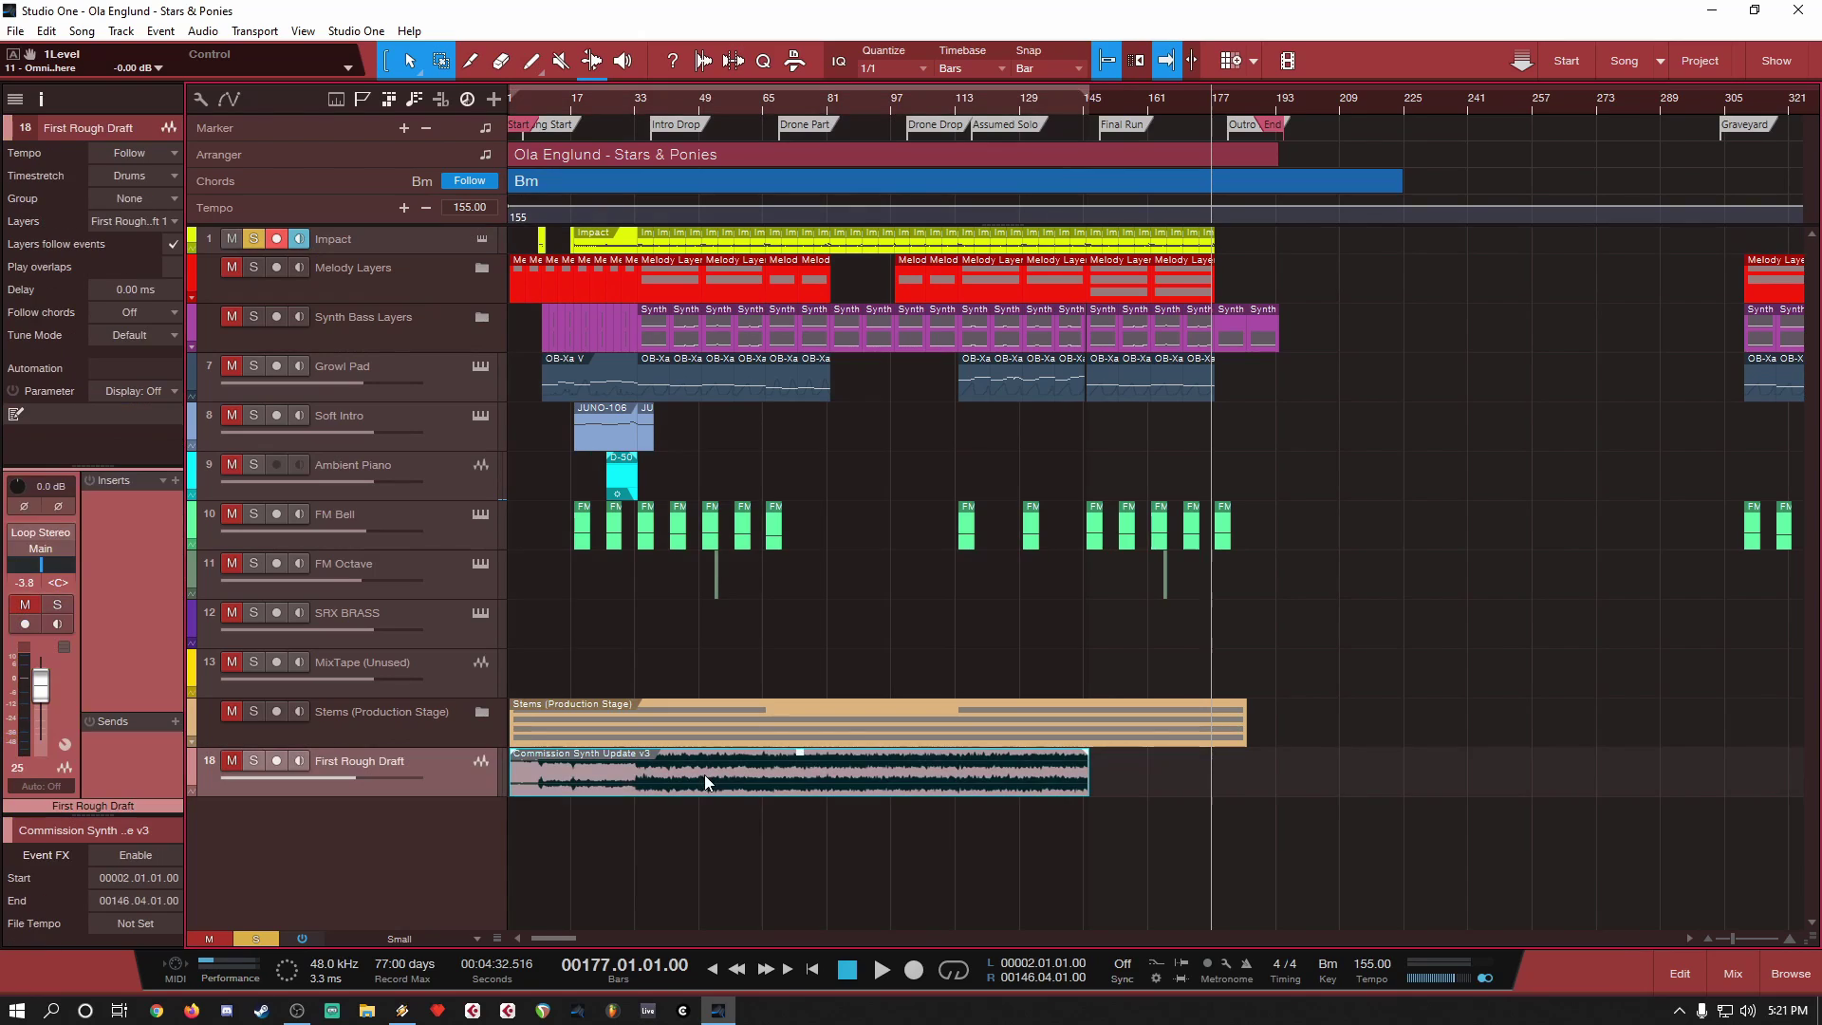
{"action": "left_click", "coordinate": [194, 738]}
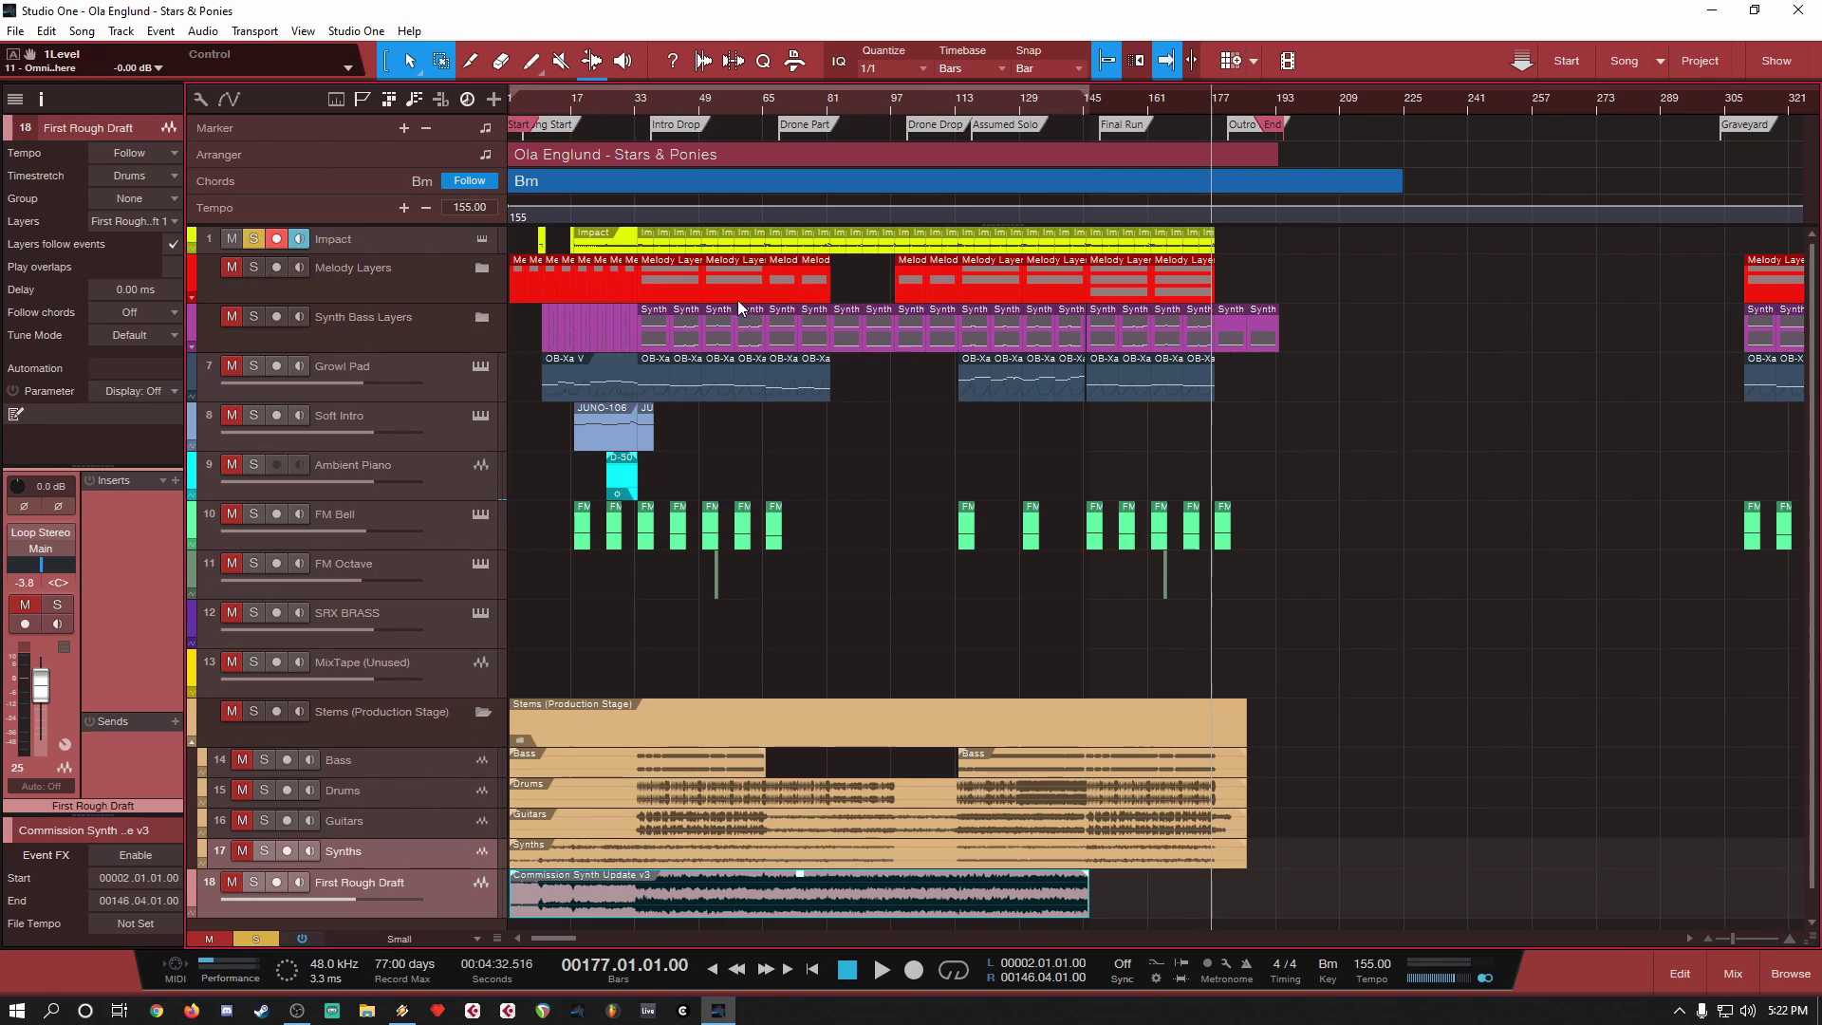
{"action": "left_click", "coordinate": [420, 332]}
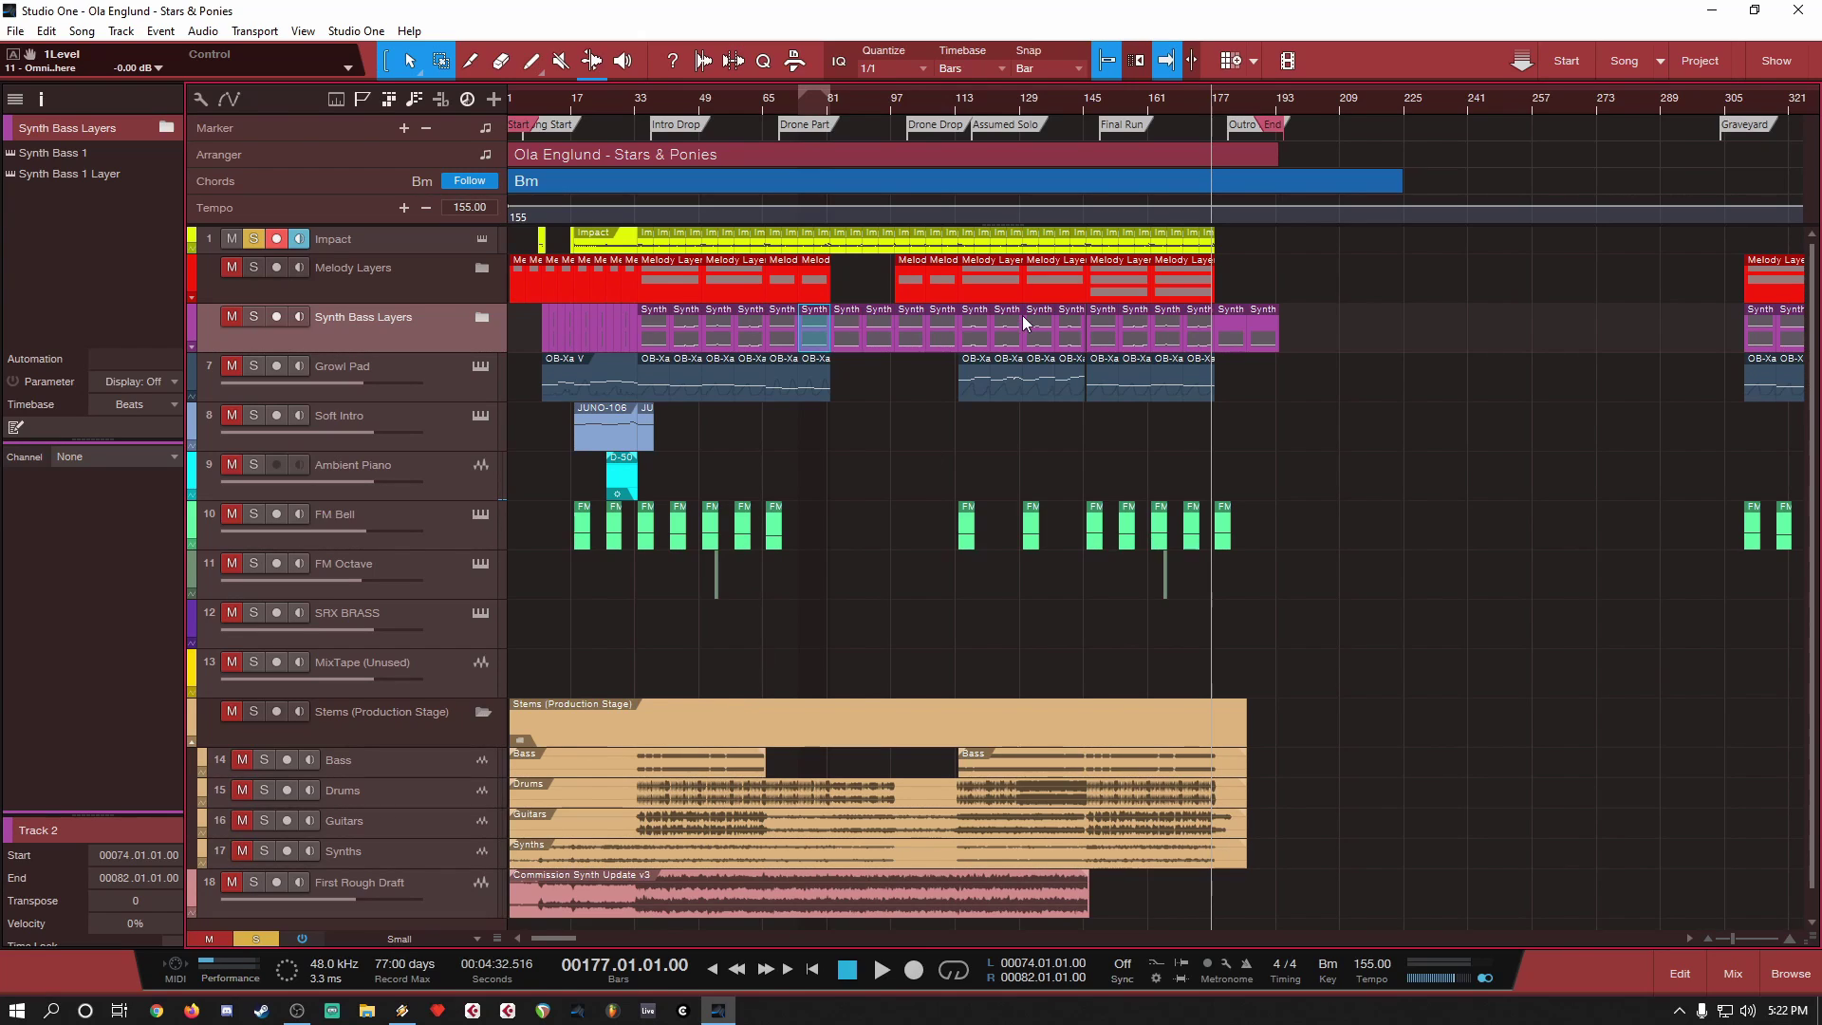
{"action": "left_click", "coordinate": [194, 739]}
Step: Place the playhead at bar 178 before the Outro Fade and select the Synth Bass Layers clip that starts there
{"action": "scroll", "coordinate": [1272, 497], "scroll_direction": "up", "scroll_amount": 5}
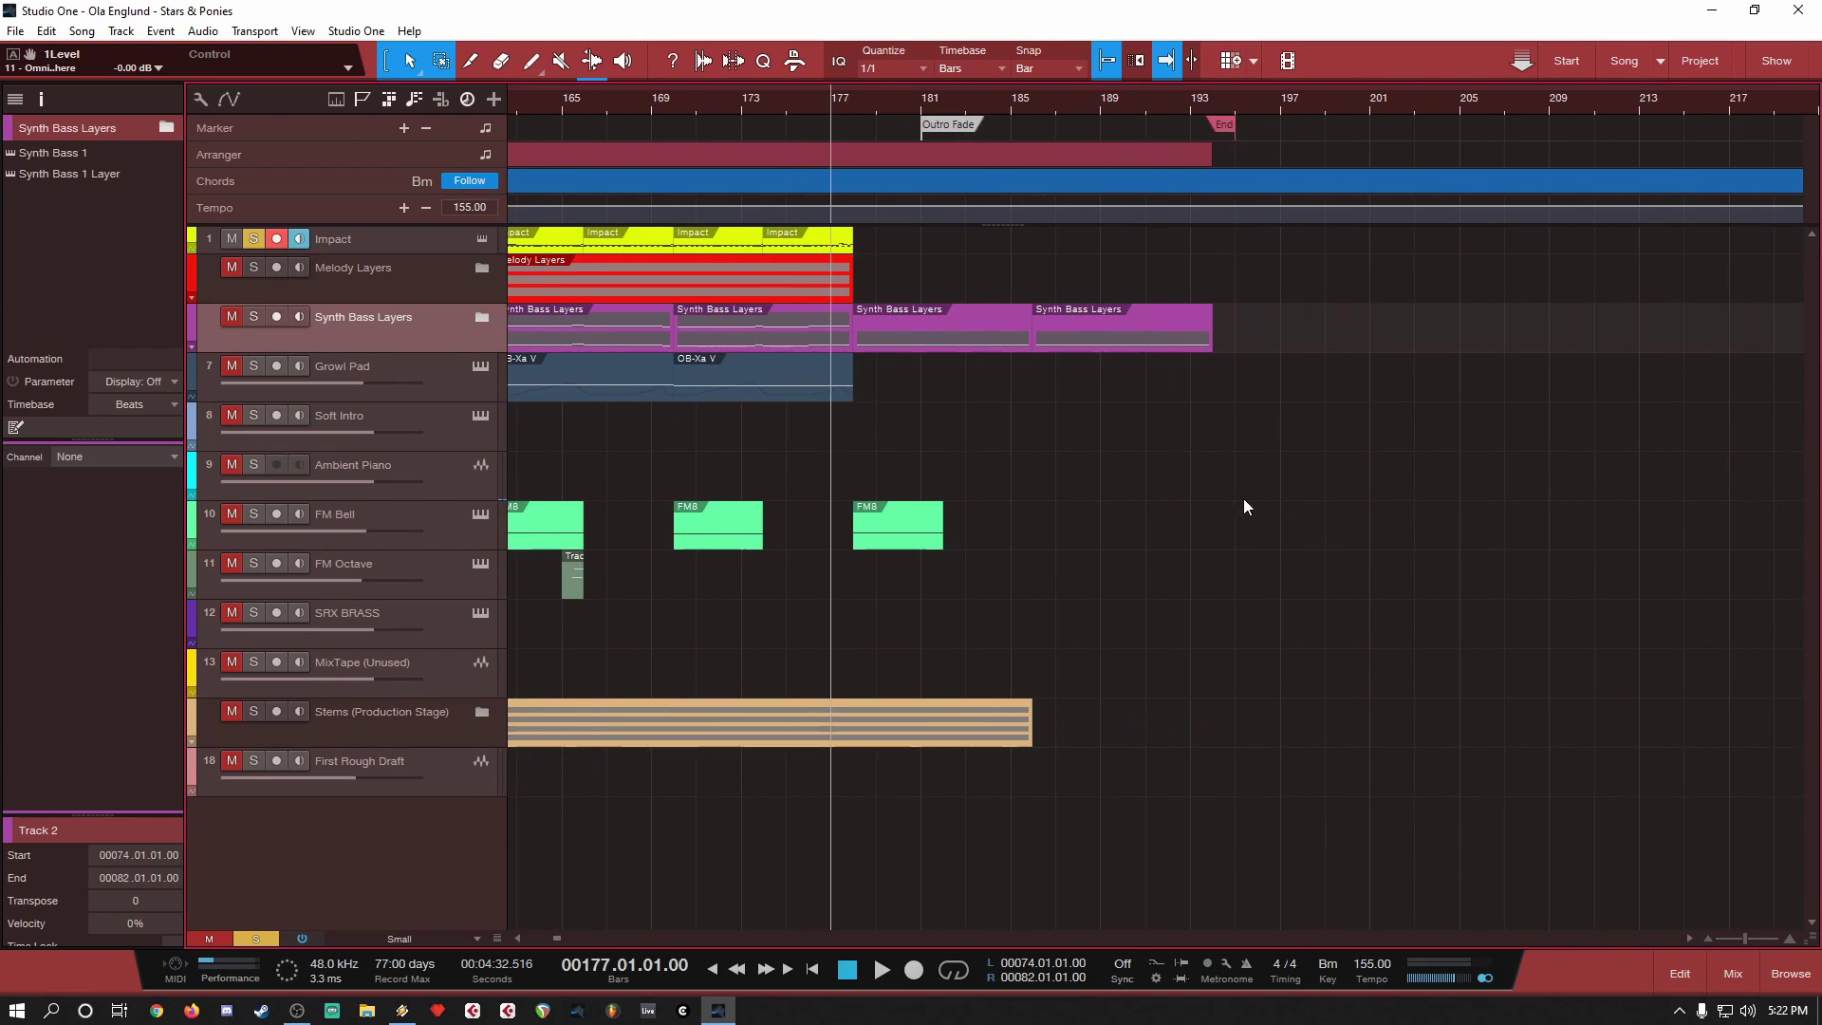
{"action": "scroll", "coordinate": [908, 453], "scroll_direction": "up", "scroll_amount": 2}
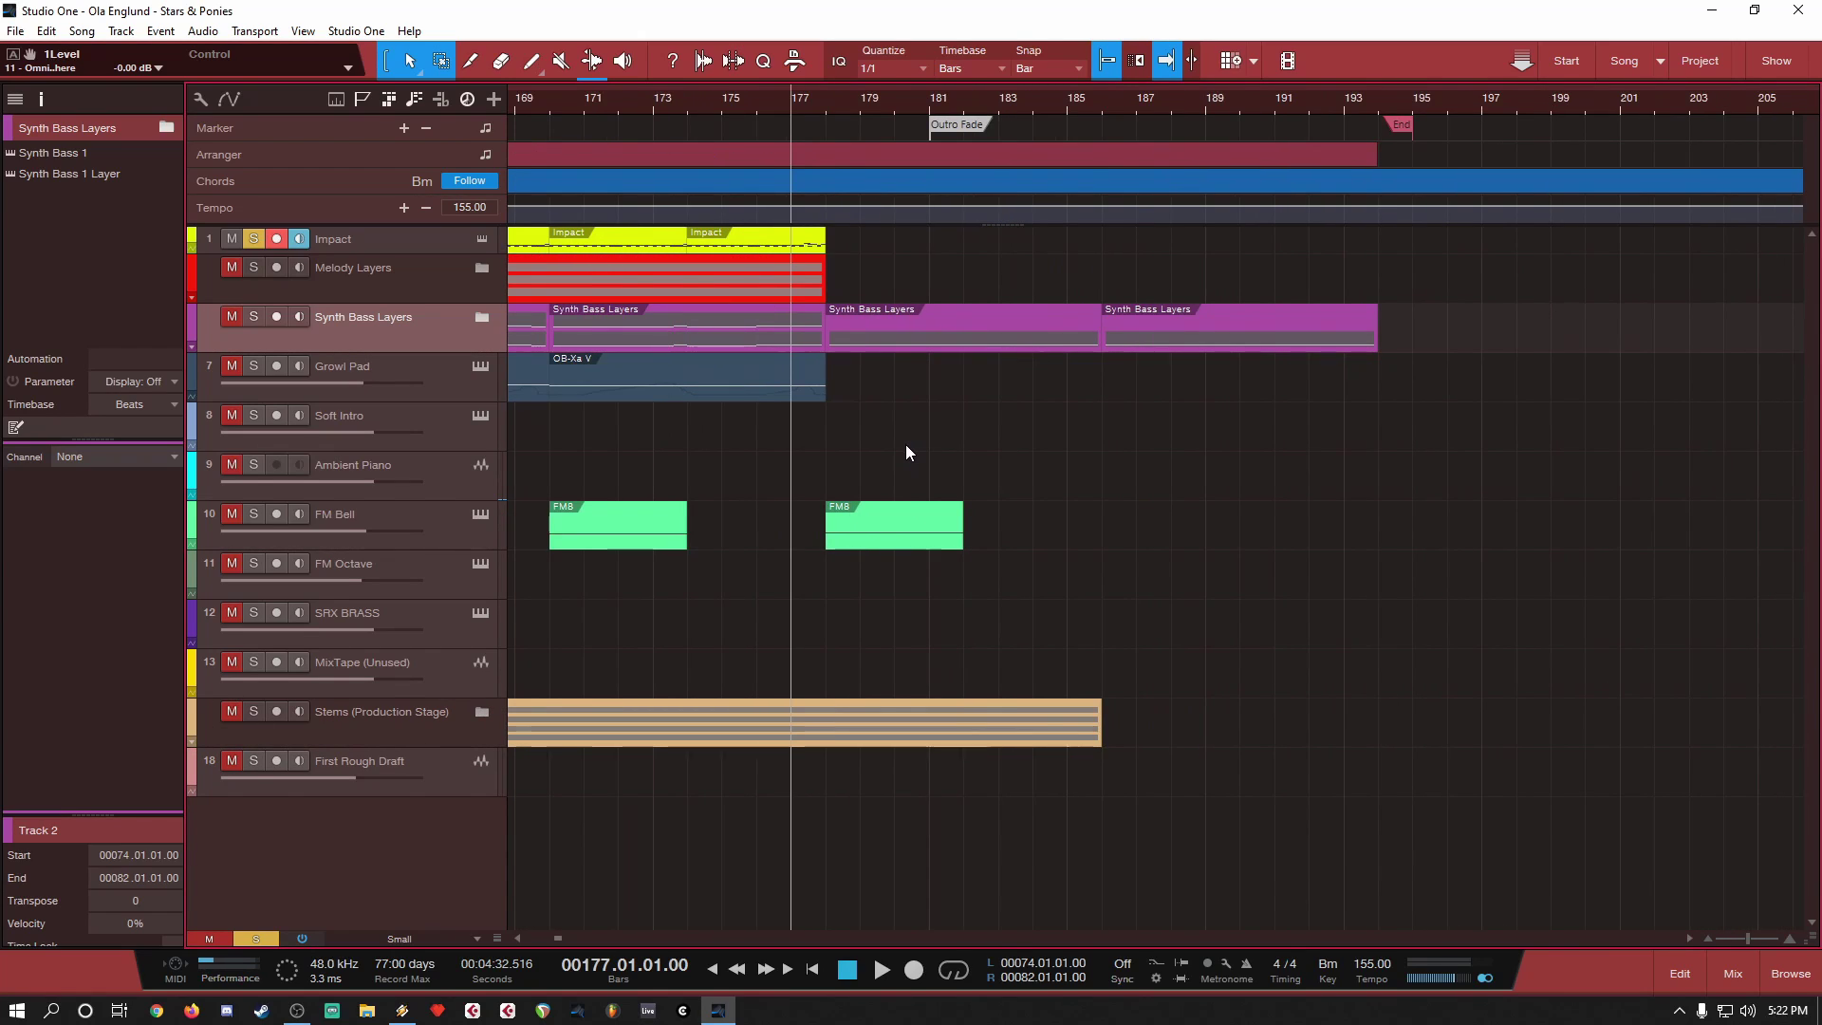
{"action": "left_click", "coordinate": [828, 96]}
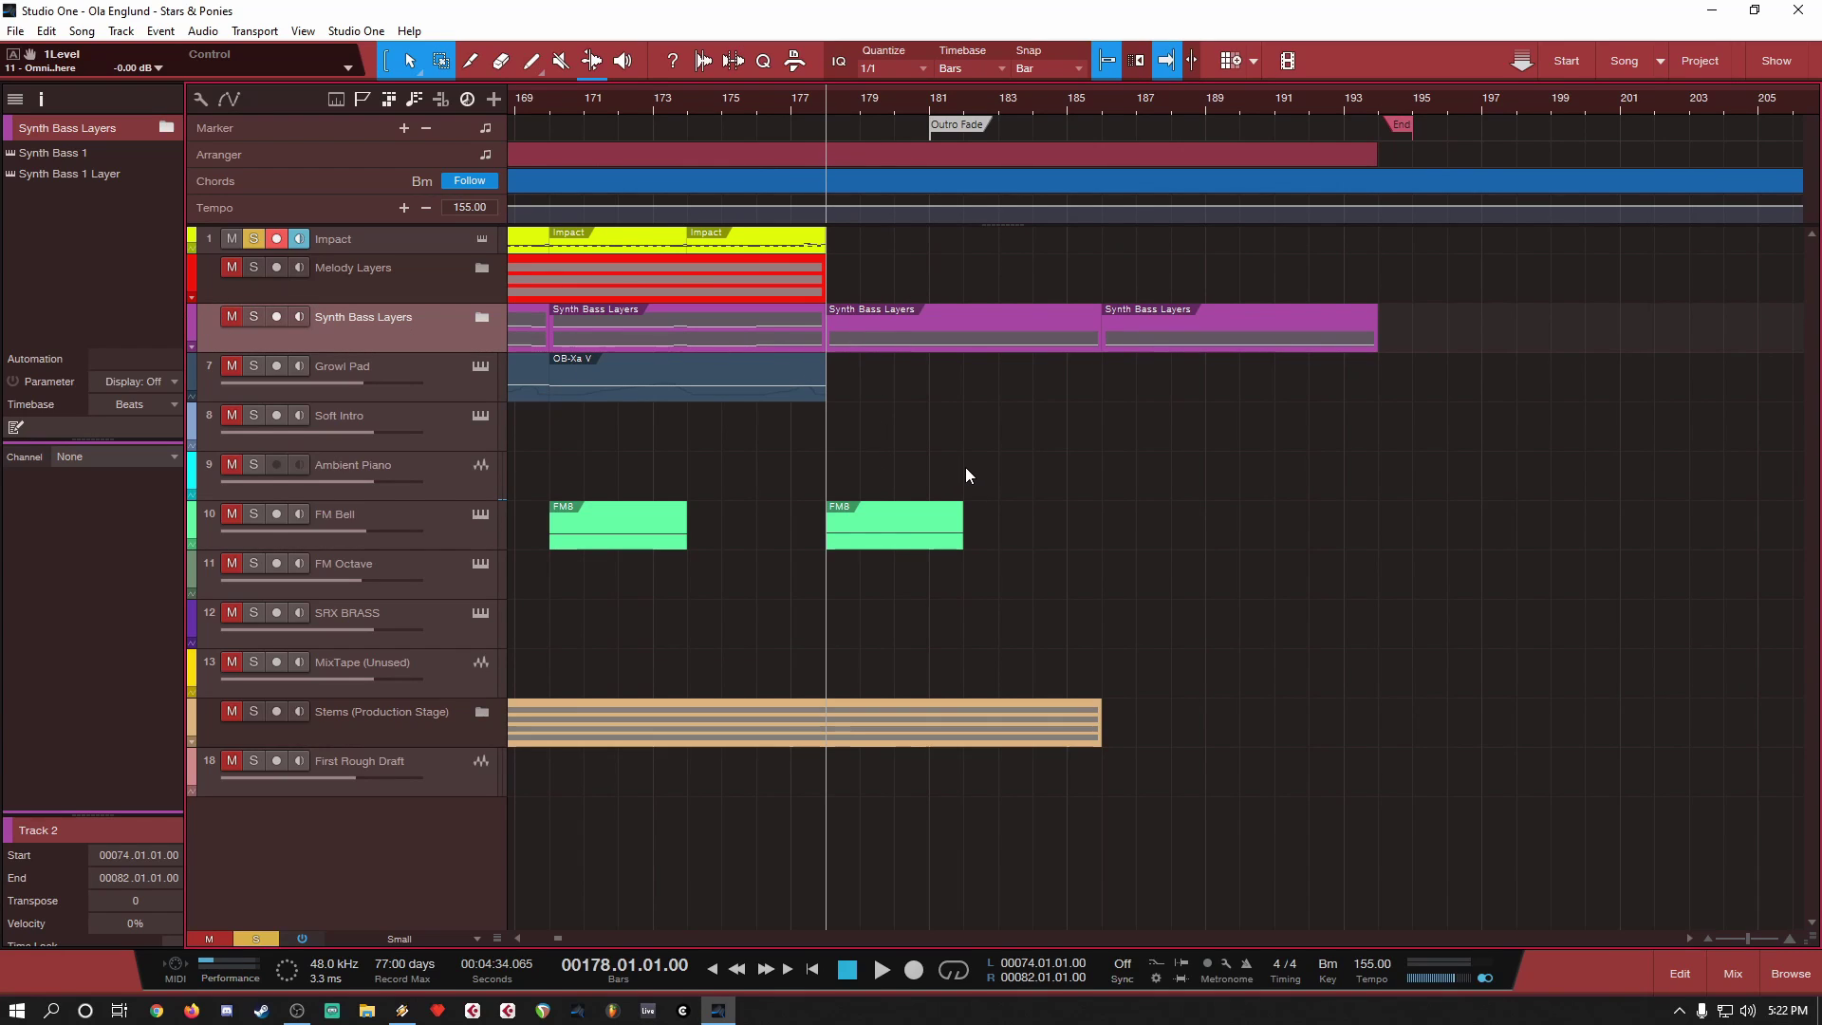
{"action": "left_click", "coordinate": [950, 323]}
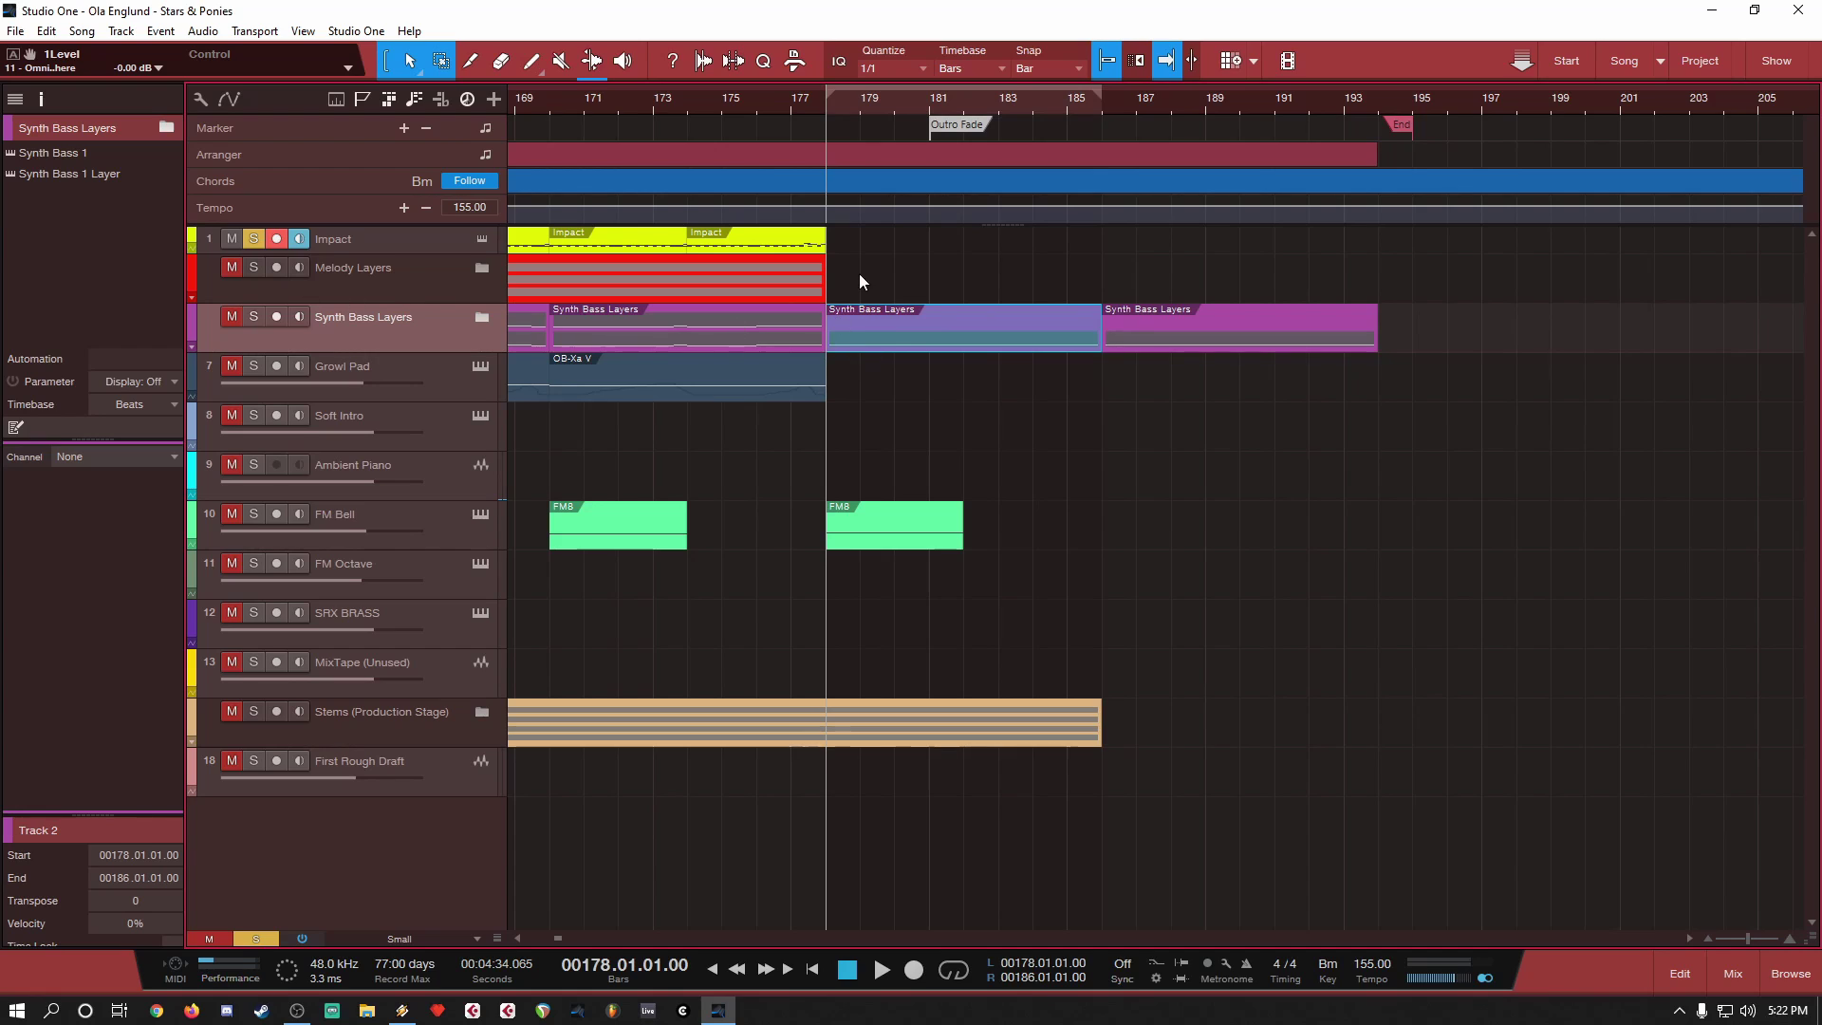
Step: Expand the Synth Bass Layers folder, solo the Synth Bass 1 Layer track and briefly audition it from bar 178
{"action": "scroll", "coordinate": [732, 447], "scroll_direction": "down", "scroll_amount": 3}
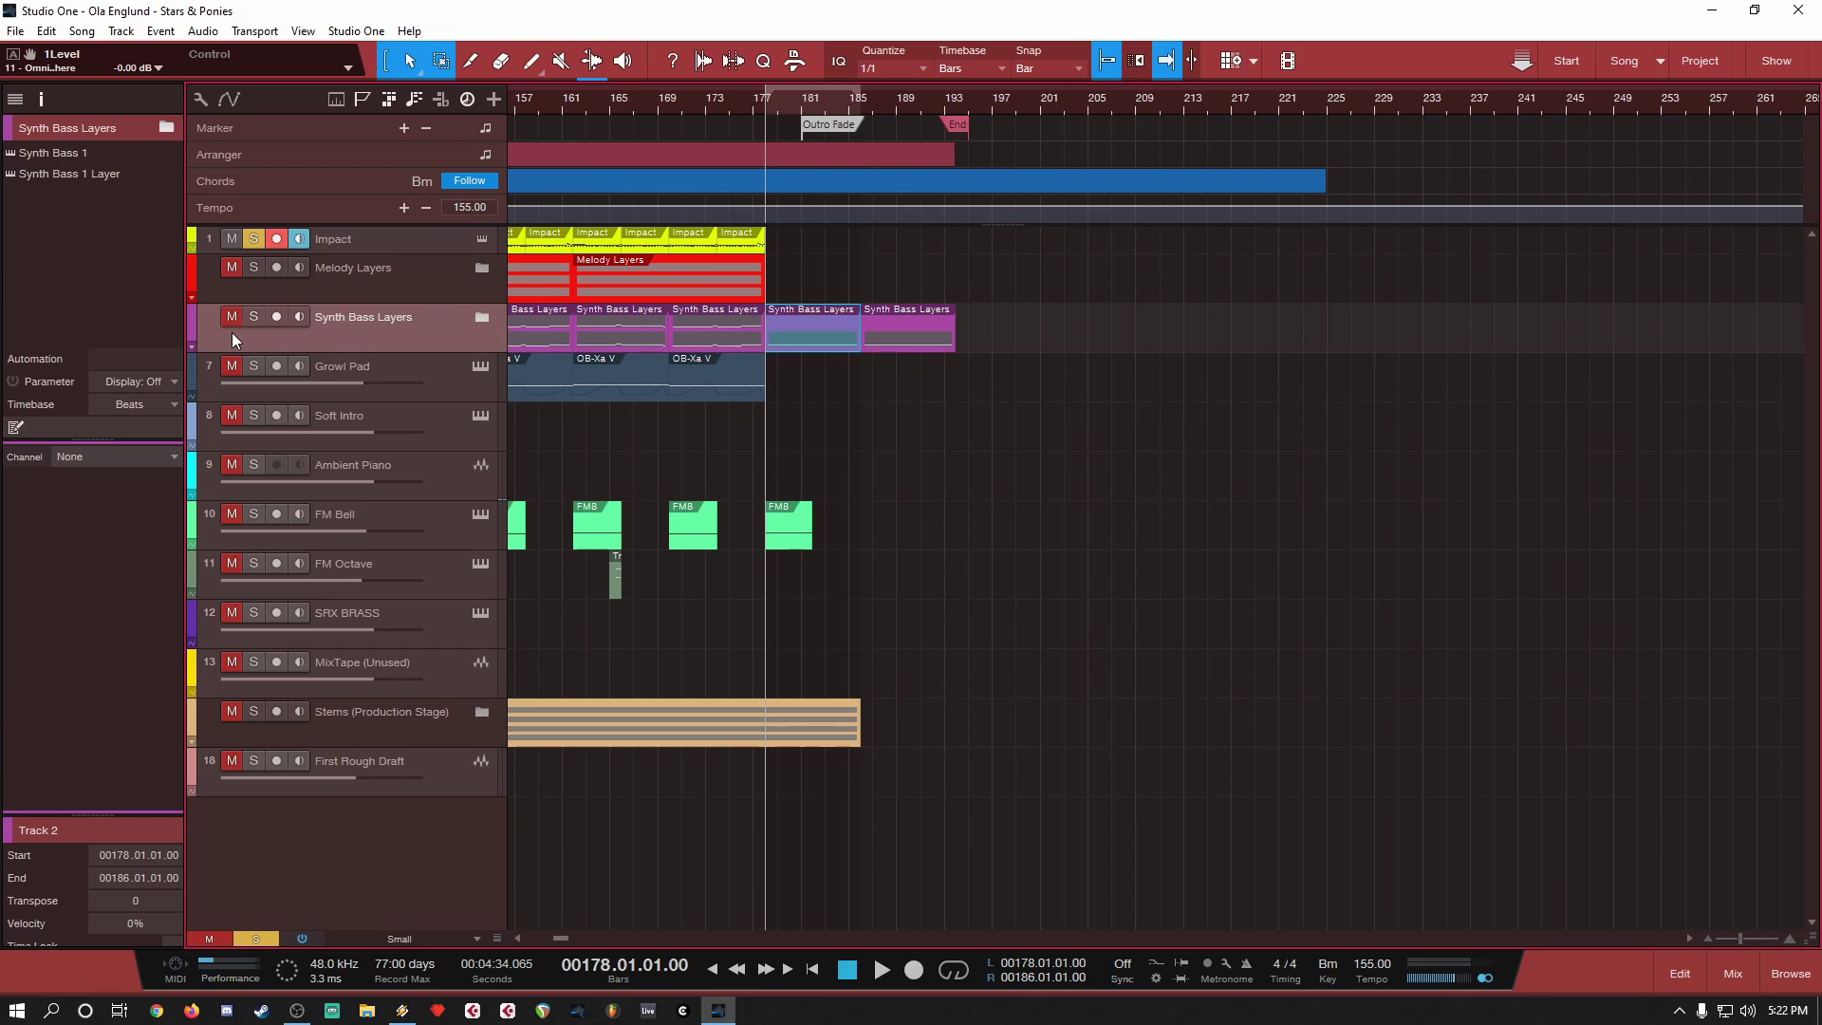
{"action": "left_click", "coordinate": [194, 345]}
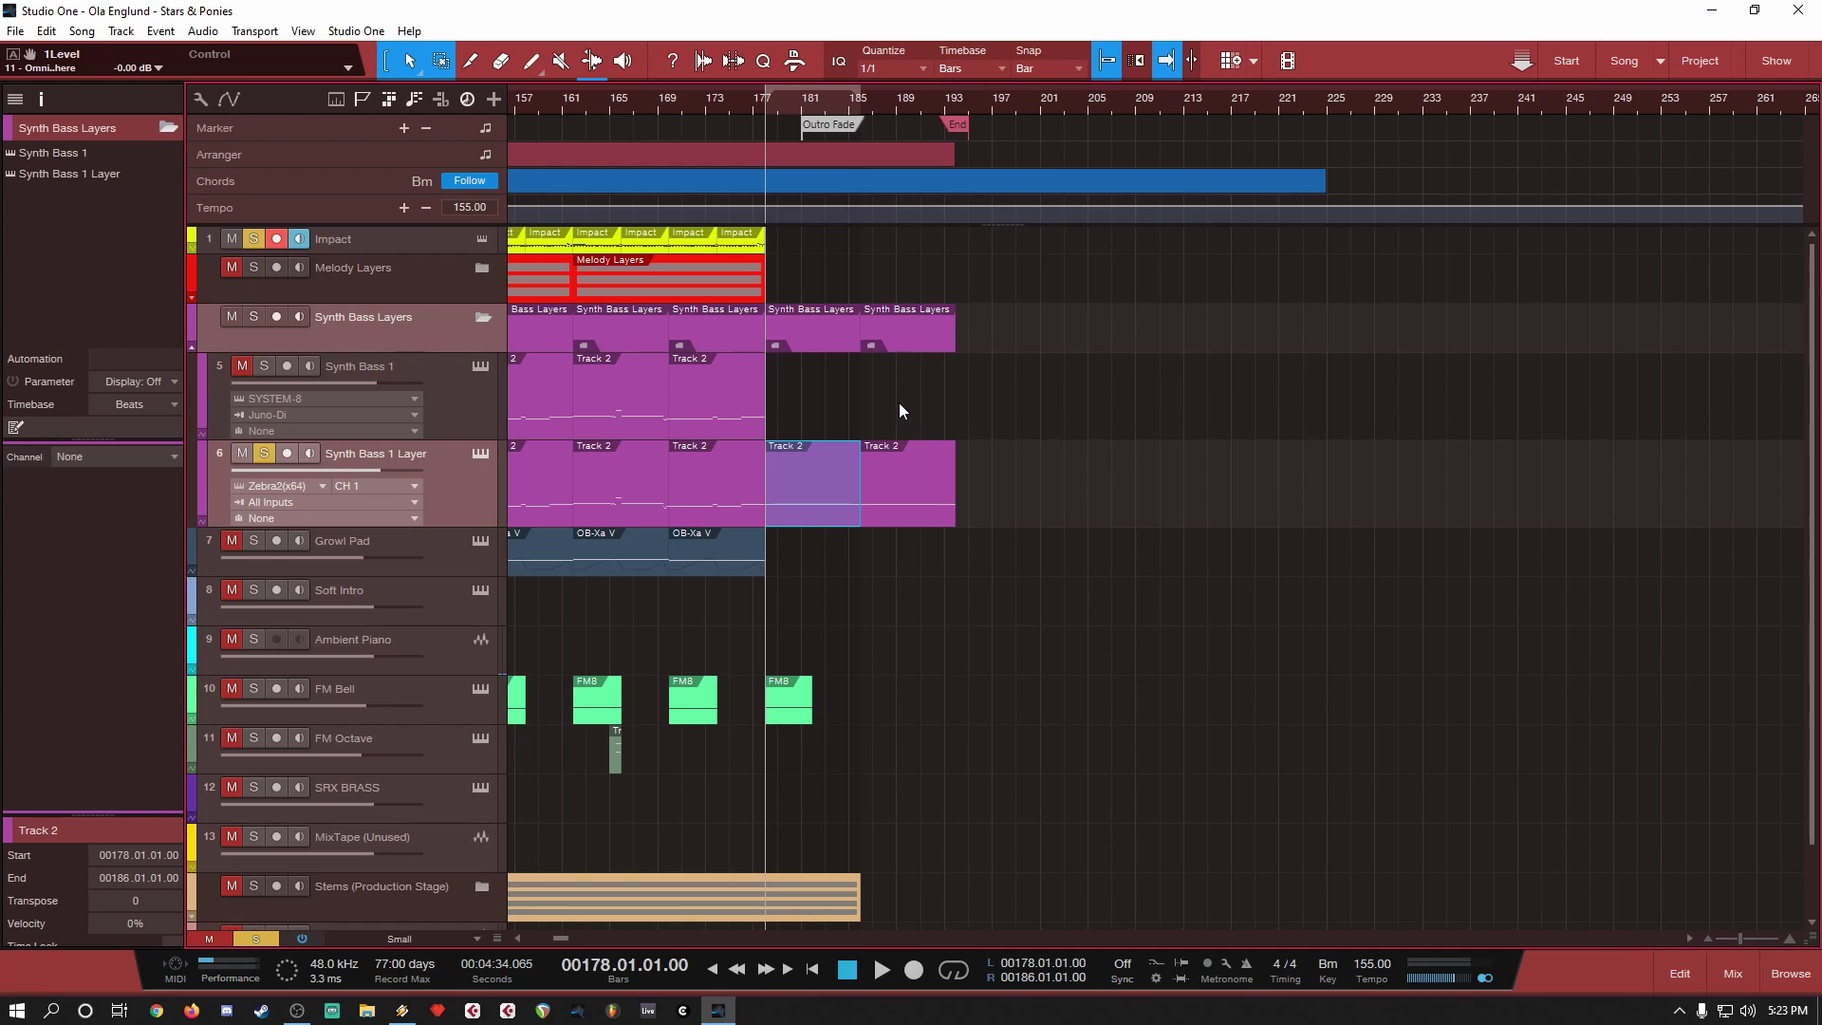
{"action": "key", "text": "space"}
{"action": "key", "text": "space"}
Step: Look over the synth bass clips from the song's start to the outro, return to the start and solo FM Bell
{"action": "left_click_drag", "start_coordinate": [557, 938], "coordinate": [539, 939]}
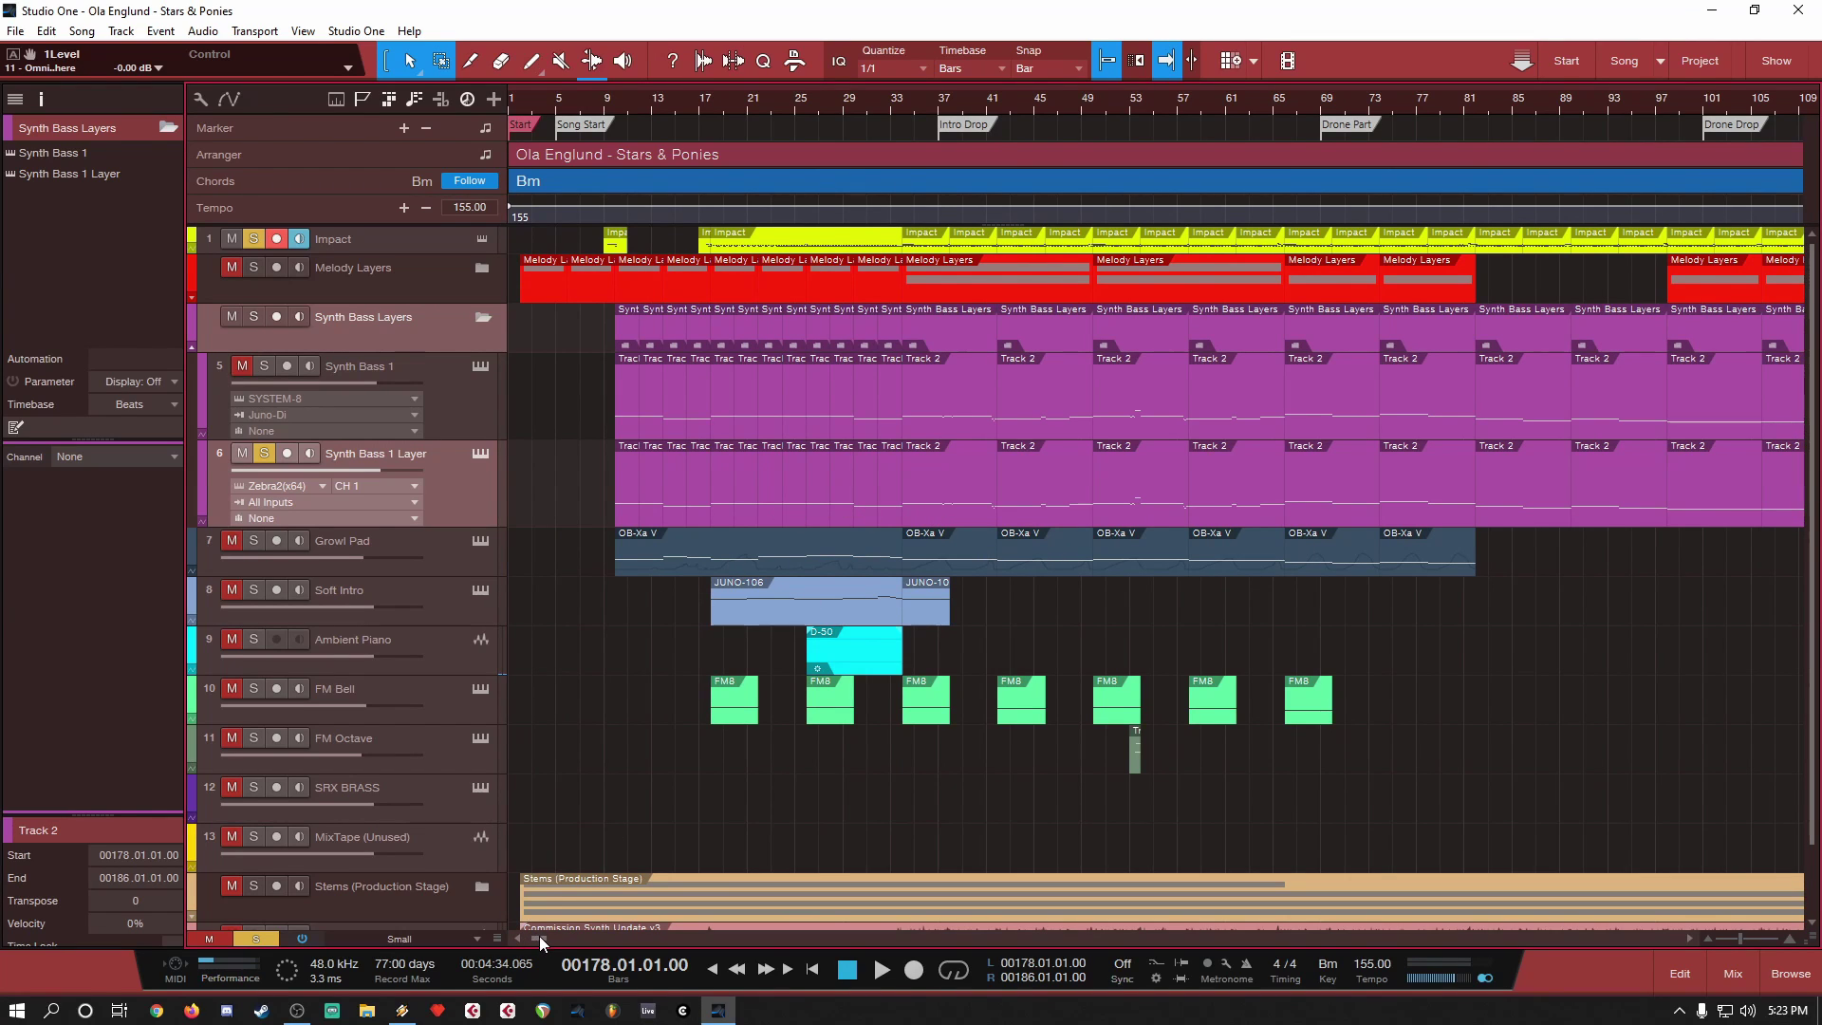
{"action": "left_click_drag", "start_coordinate": [540, 935], "coordinate": [553, 938]}
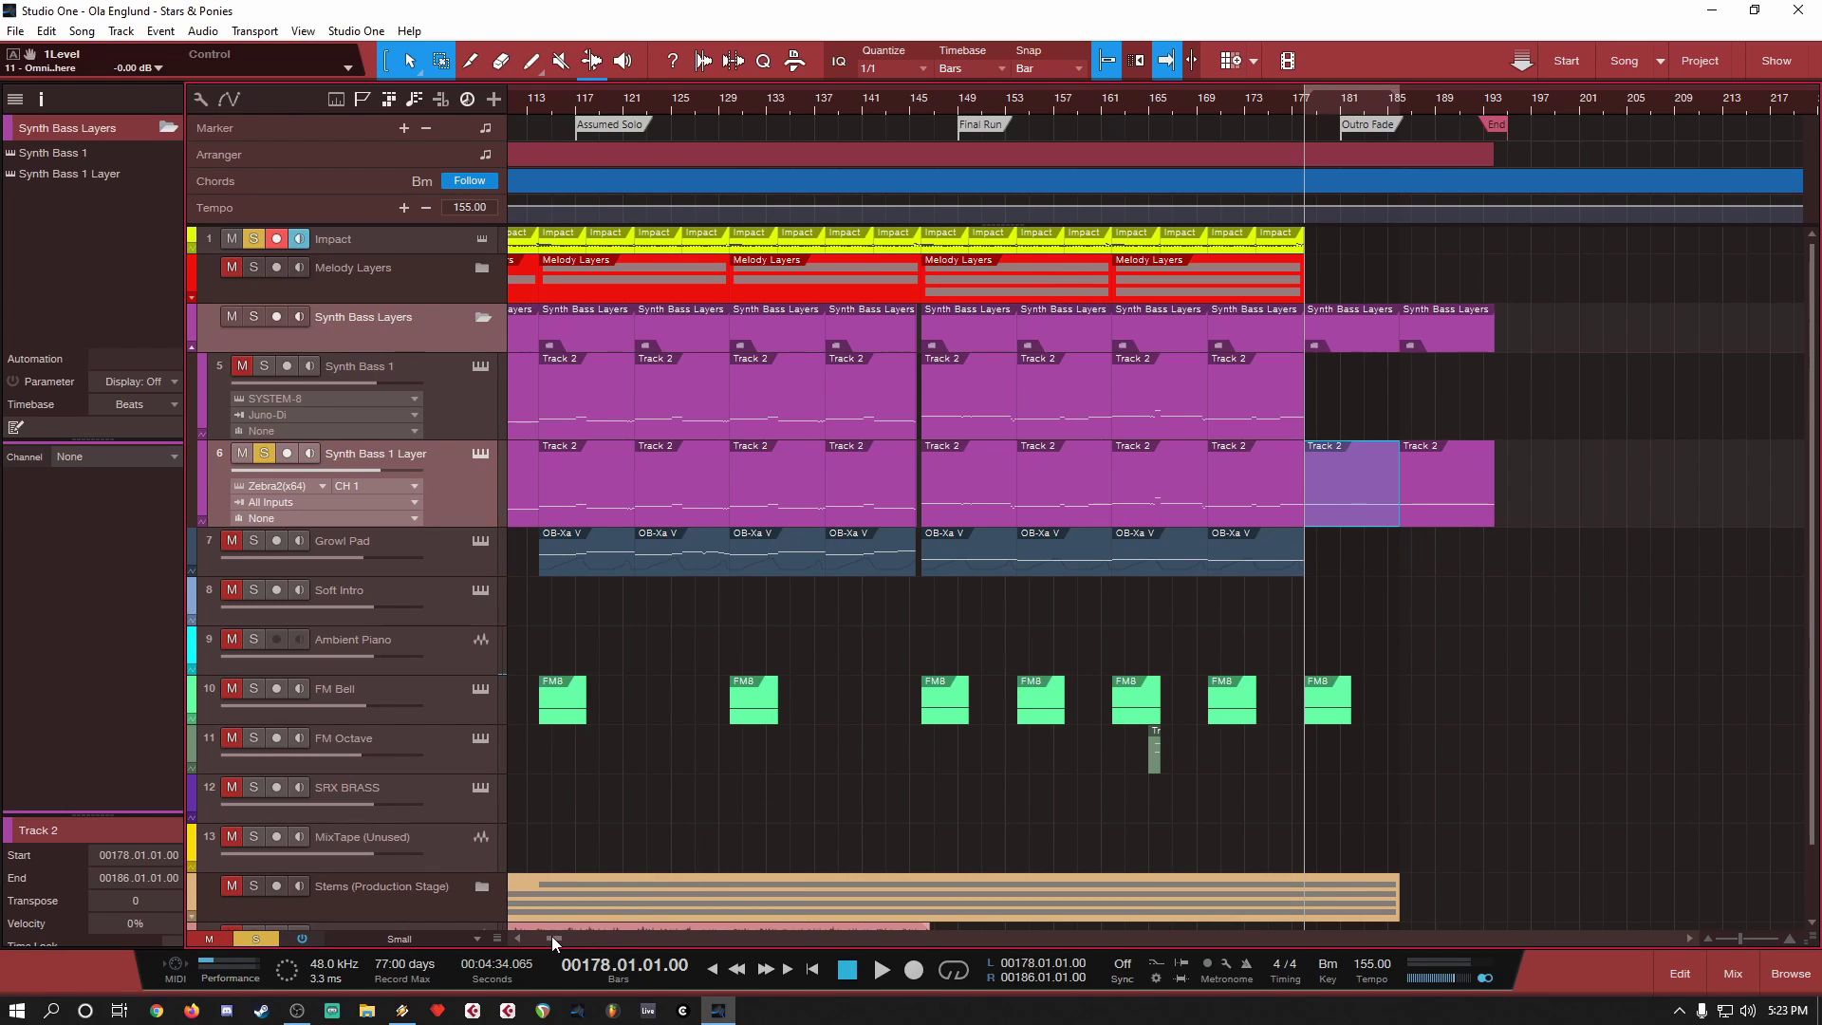
{"action": "left_click_drag", "start_coordinate": [550, 936], "coordinate": [557, 939]}
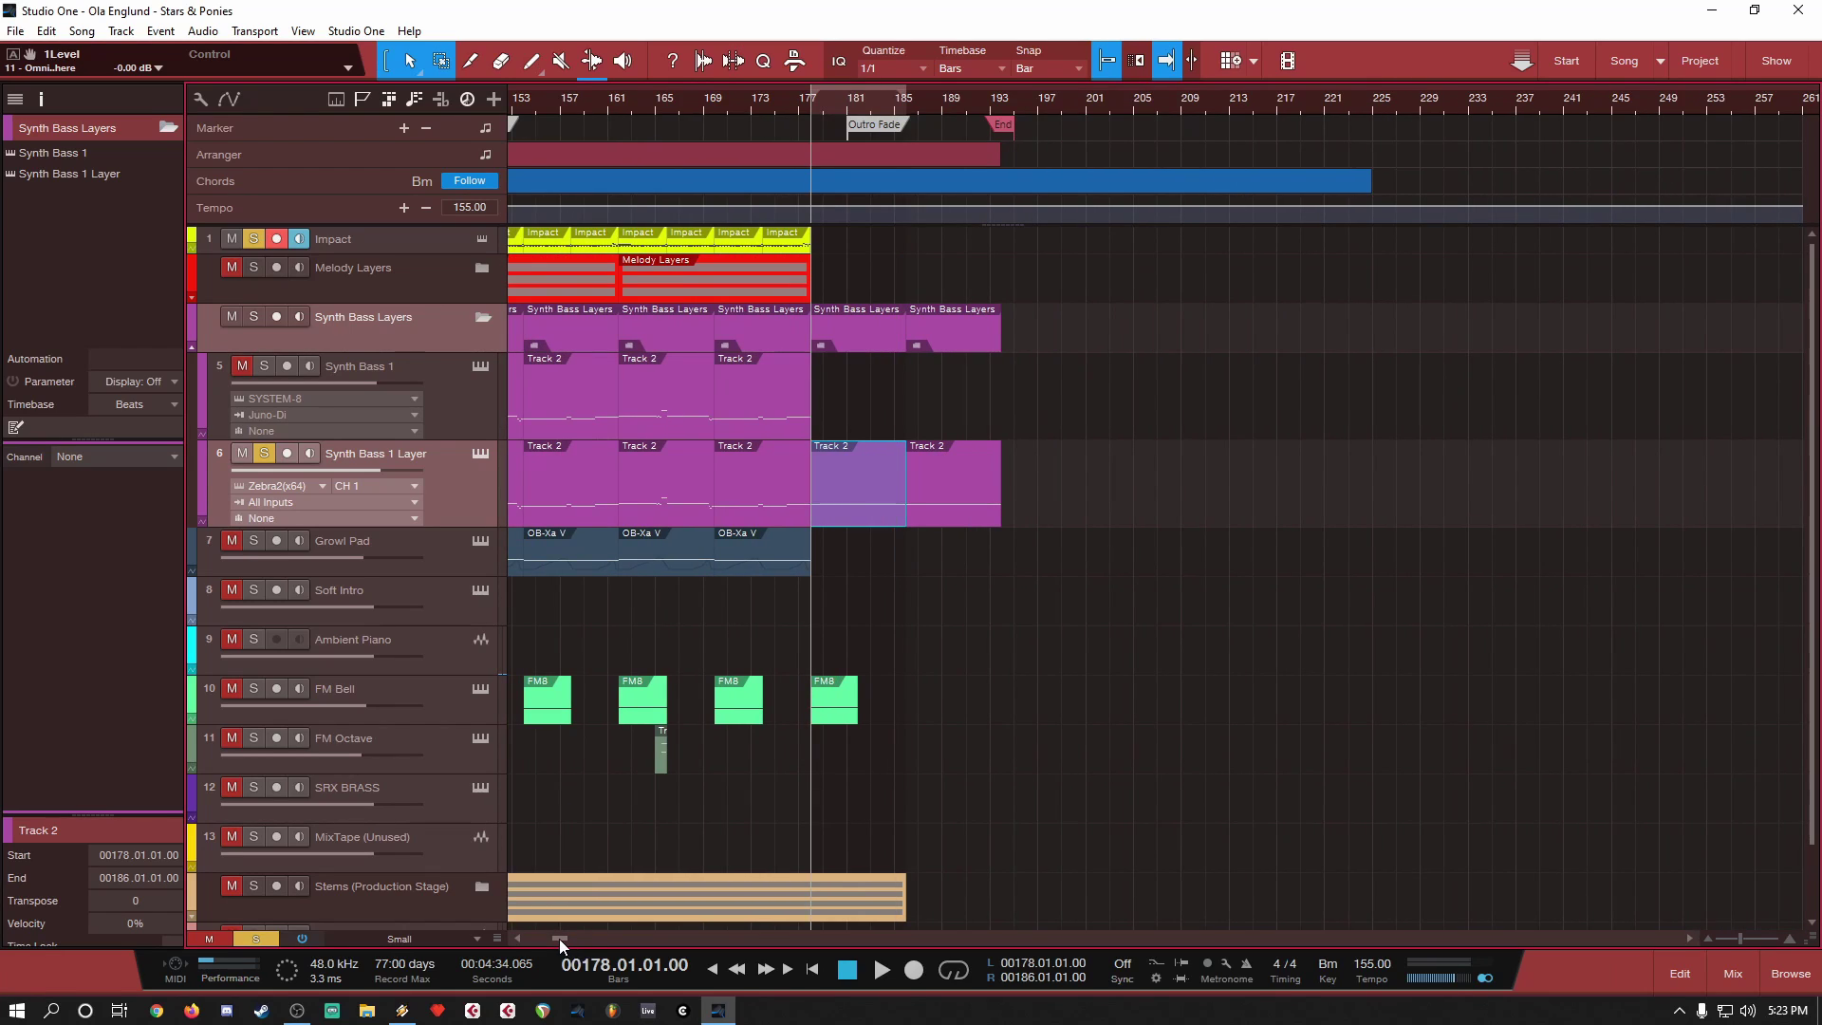
{"action": "left_click_drag", "start_coordinate": [559, 938], "coordinate": [500, 939]}
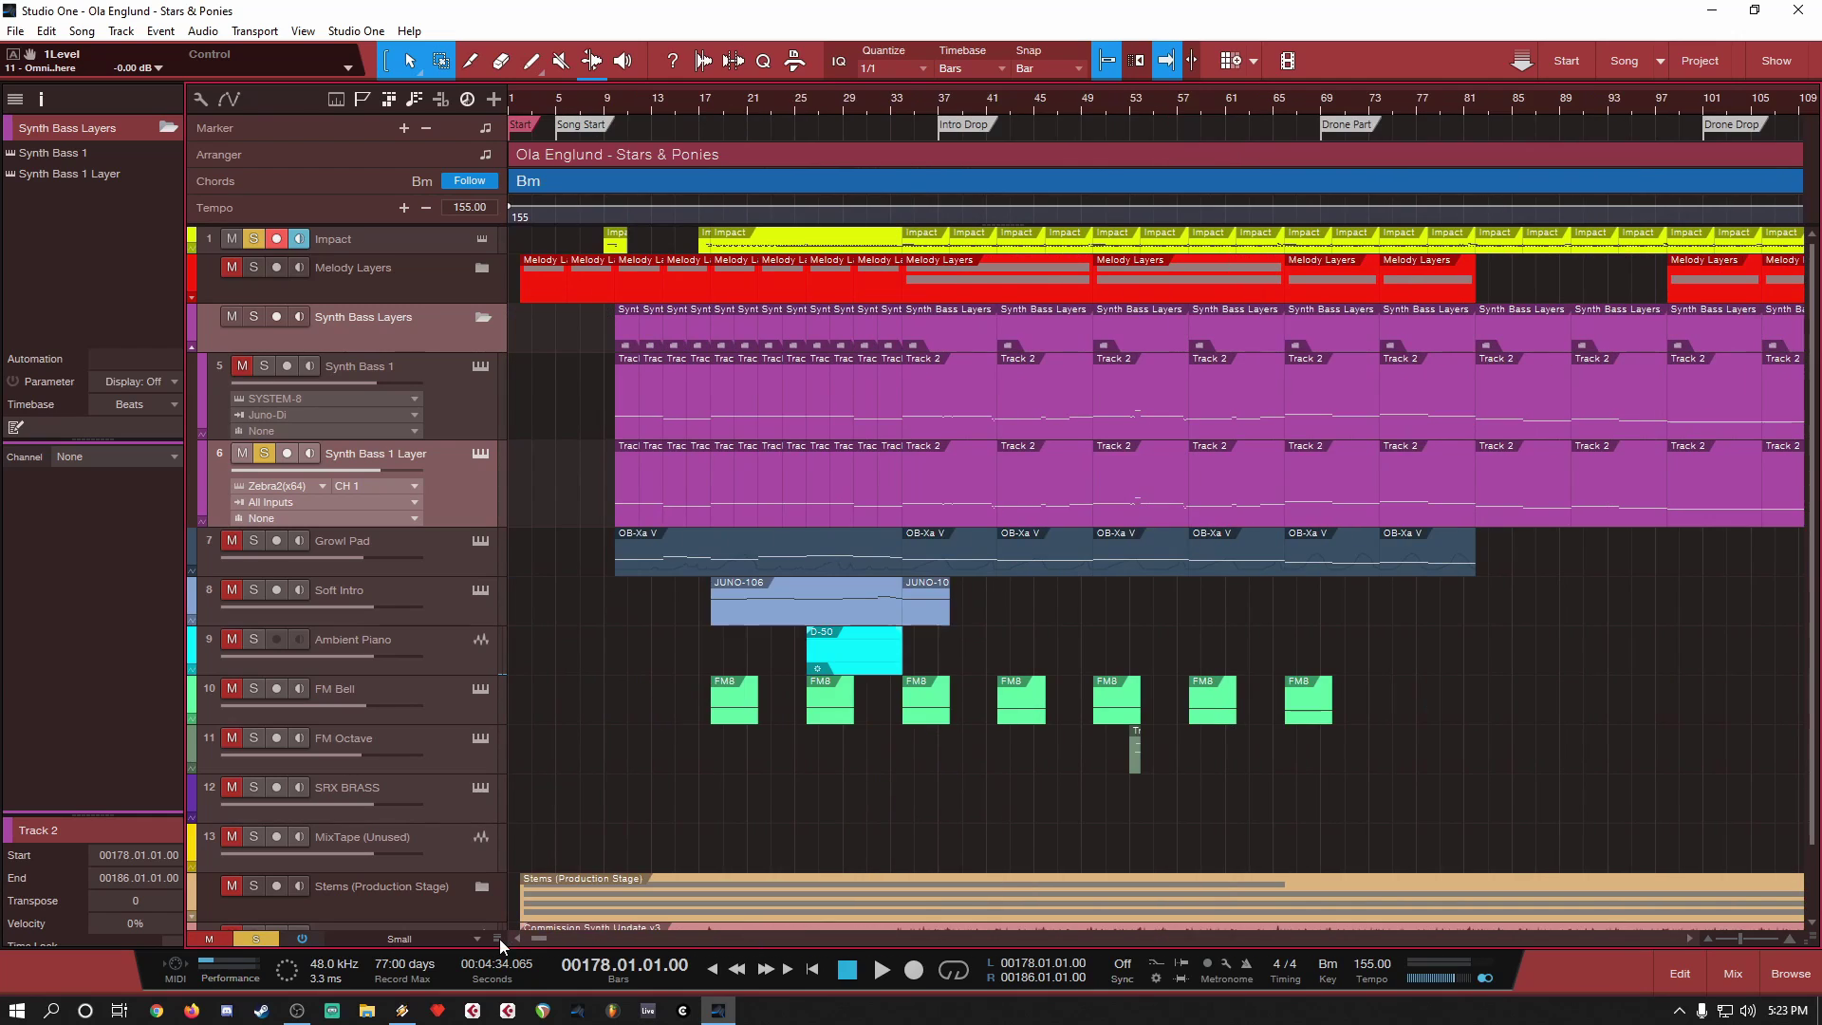
{"action": "left_click", "coordinate": [262, 697]}
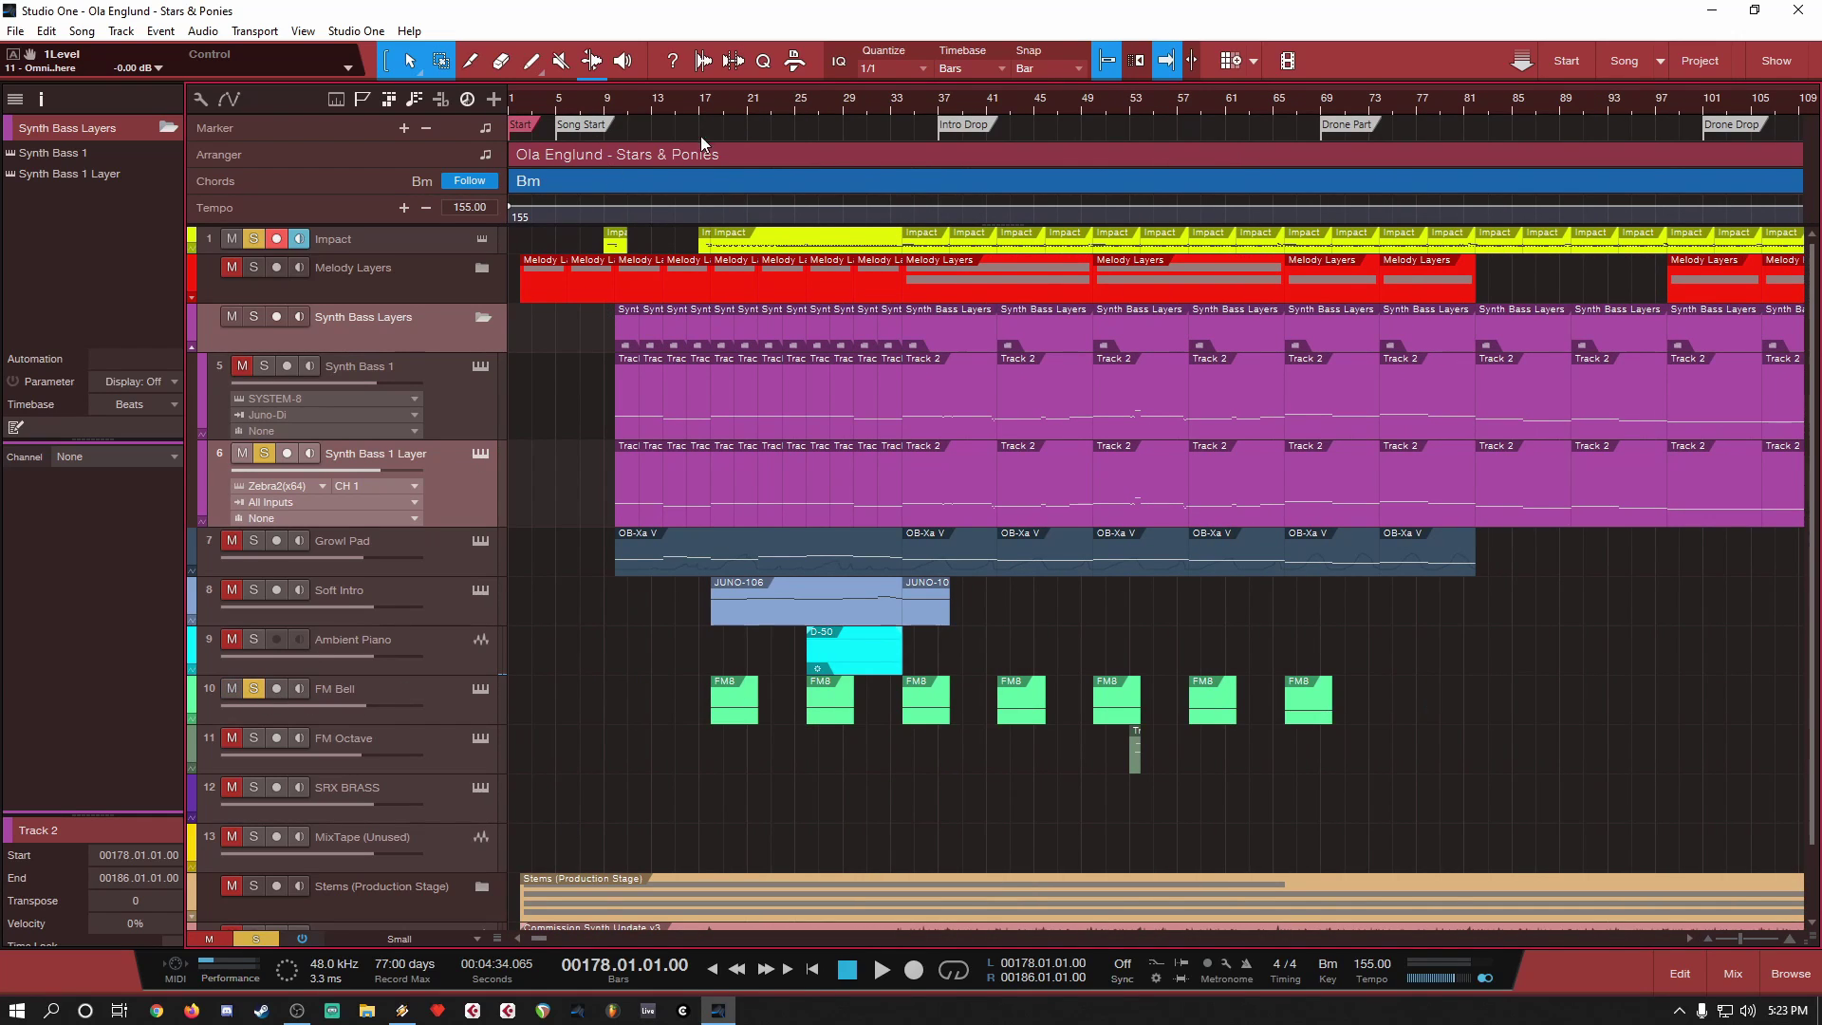
Step: Place the playhead at bar 17 and take FM Bell off solo
{"action": "left_click", "coordinate": [700, 104]}
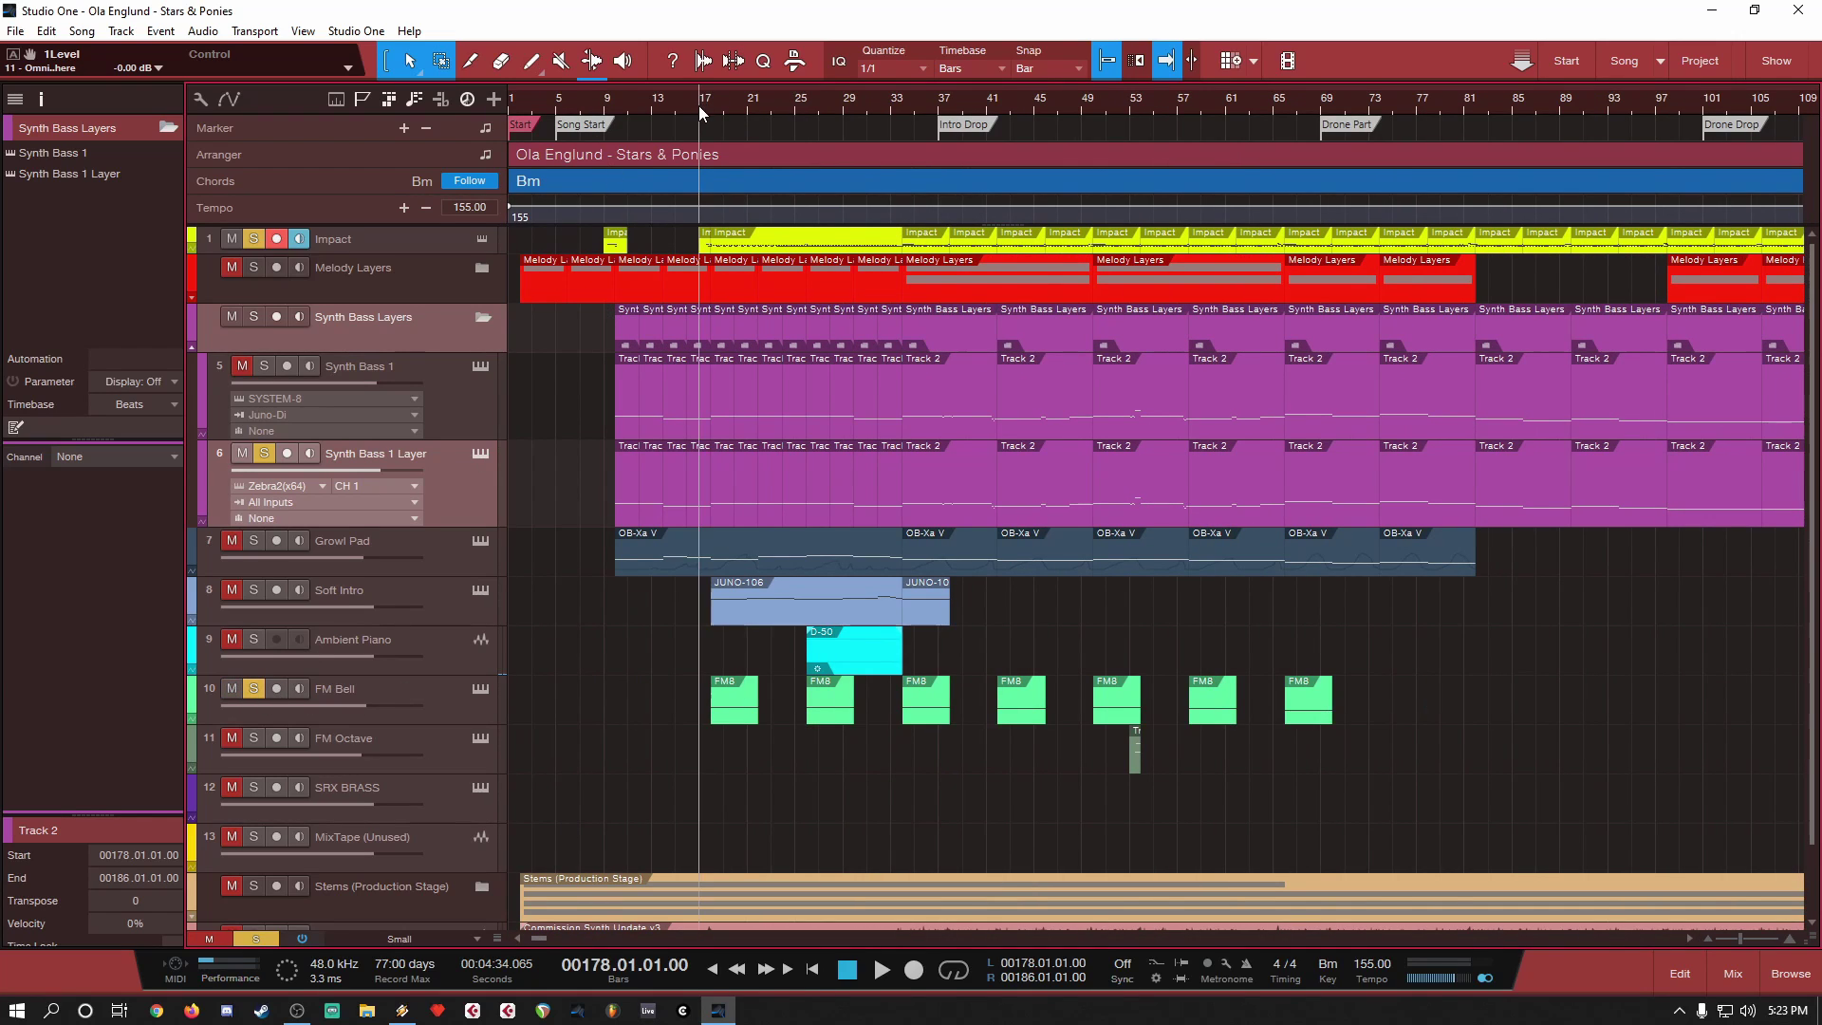
{"action": "left_click", "coordinate": [255, 690]}
Step: Shrink the Stems (Production Stage) and First Rough Draft tracks to minimal height and collapse the Synth Bass Layers folder
{"action": "scroll", "coordinate": [417, 718], "scroll_direction": "down", "scroll_amount": 3}
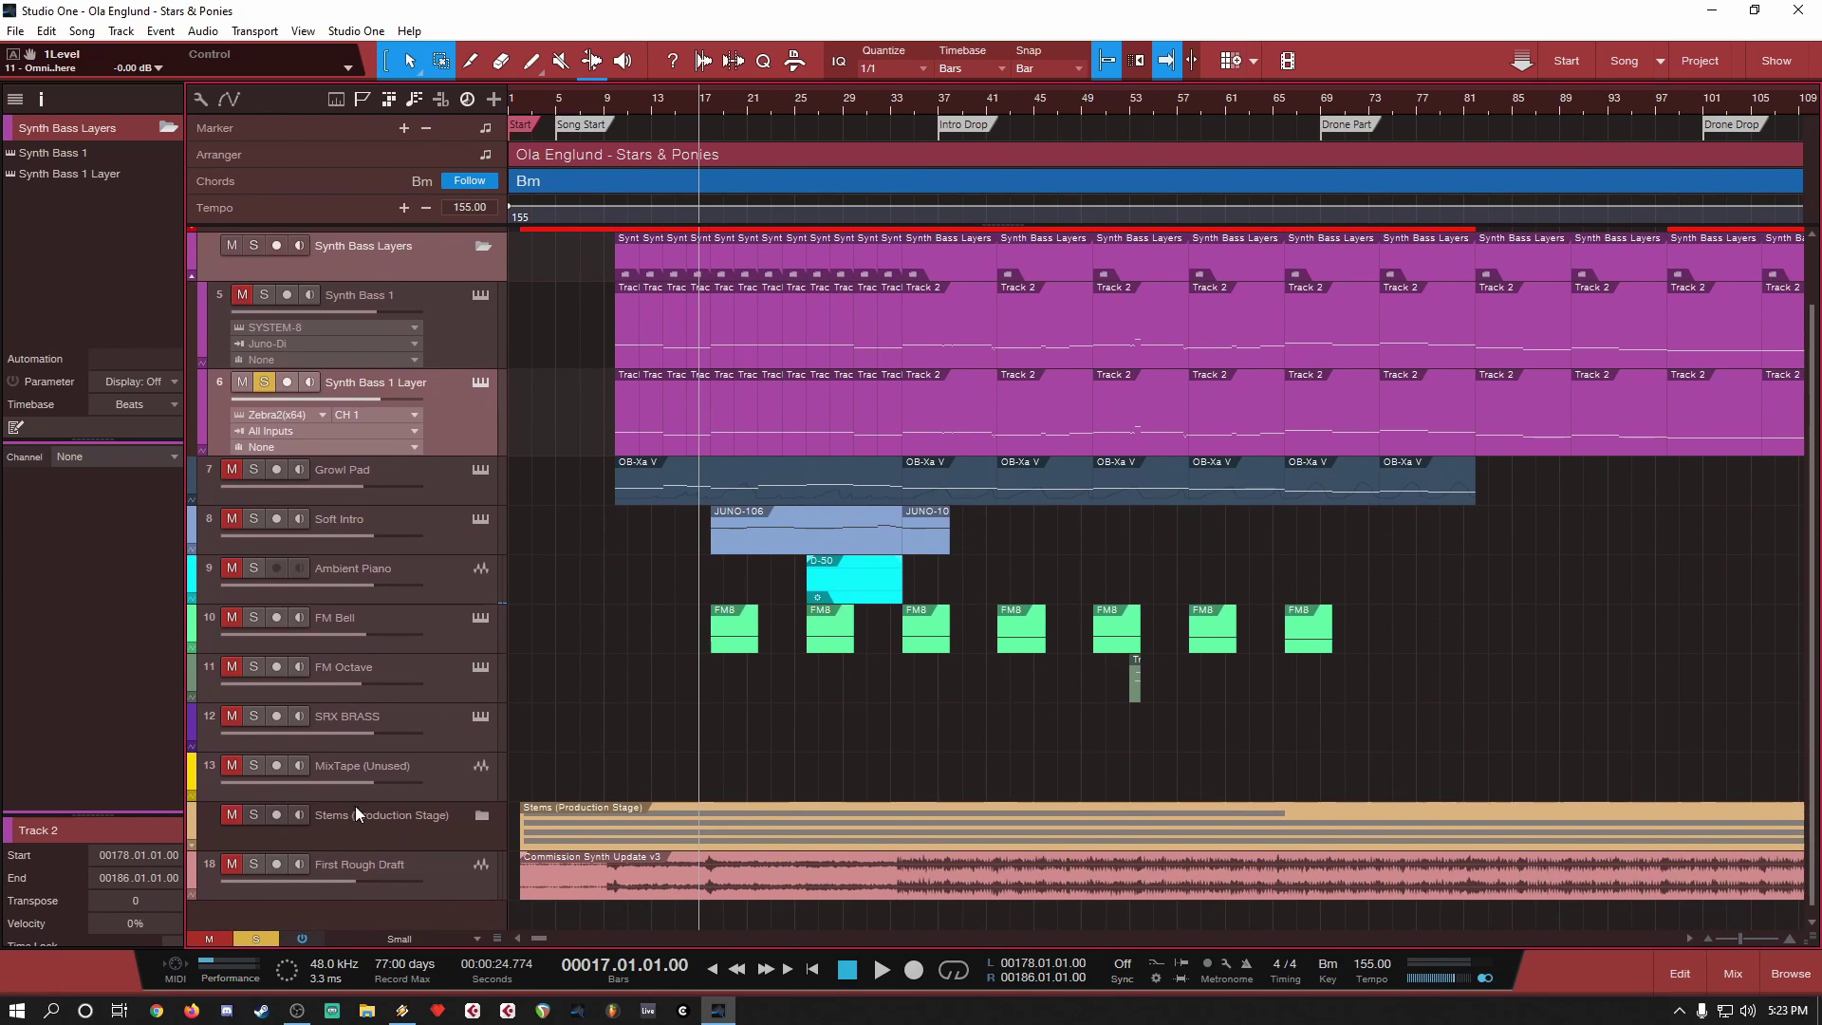
{"action": "left_click", "coordinate": [440, 859]}
{"action": "left_click", "coordinate": [439, 840]}
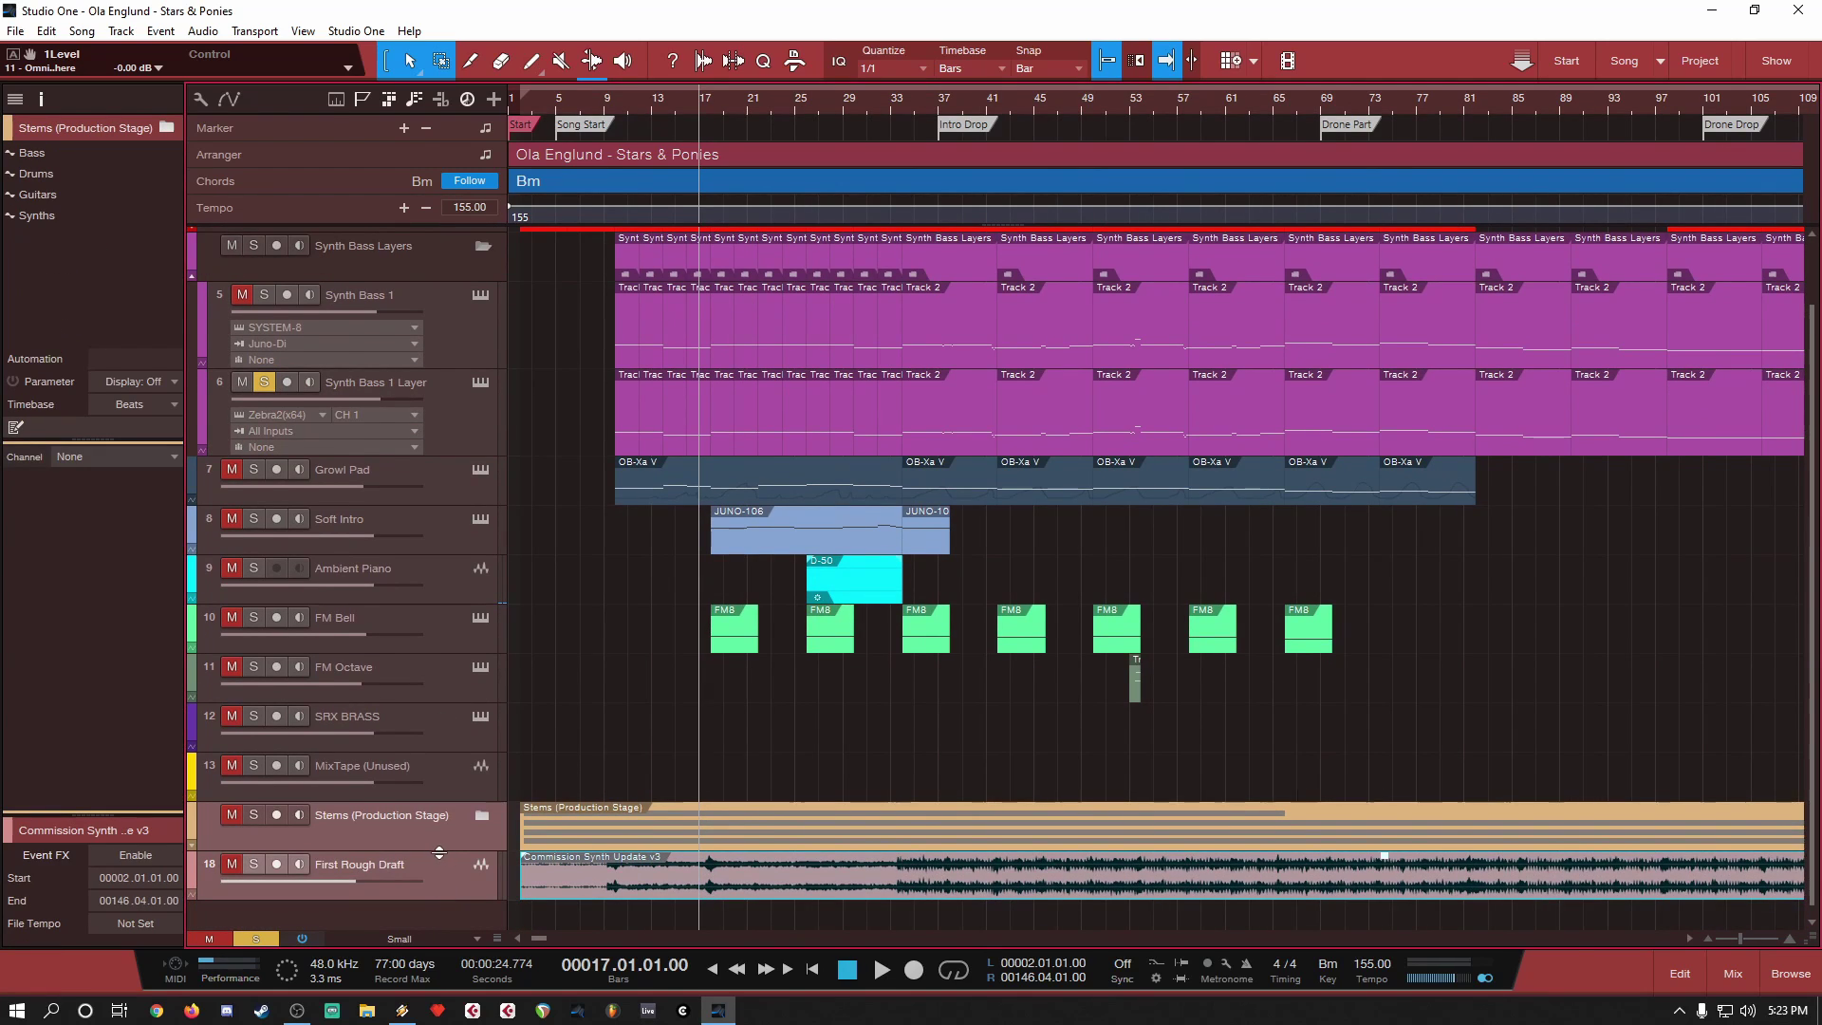
{"action": "scroll", "coordinate": [439, 840], "scroll_direction": "up", "scroll_amount": 3}
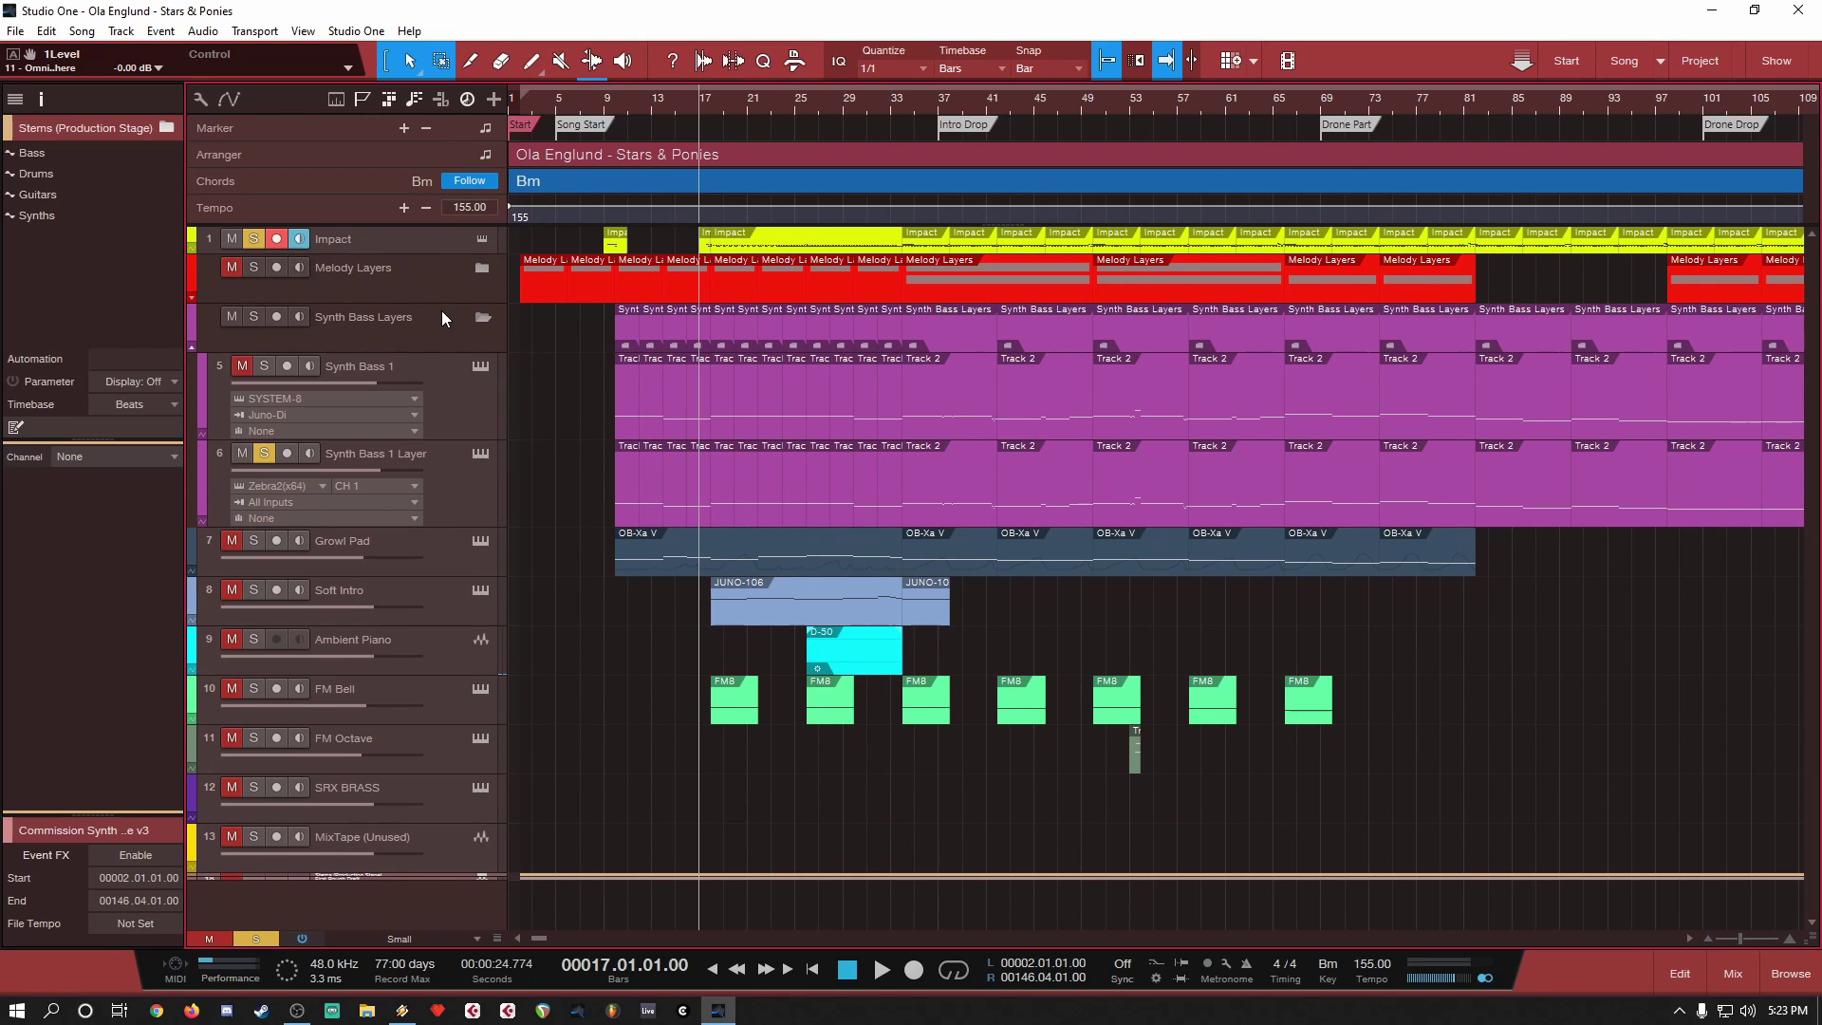
{"action": "left_click", "coordinate": [192, 343]}
Step: Unsolo and mute Impact, and unmute and solo the tracks from MixTape (Unused) up to Melody Layers
{"action": "key", "text": "w"}
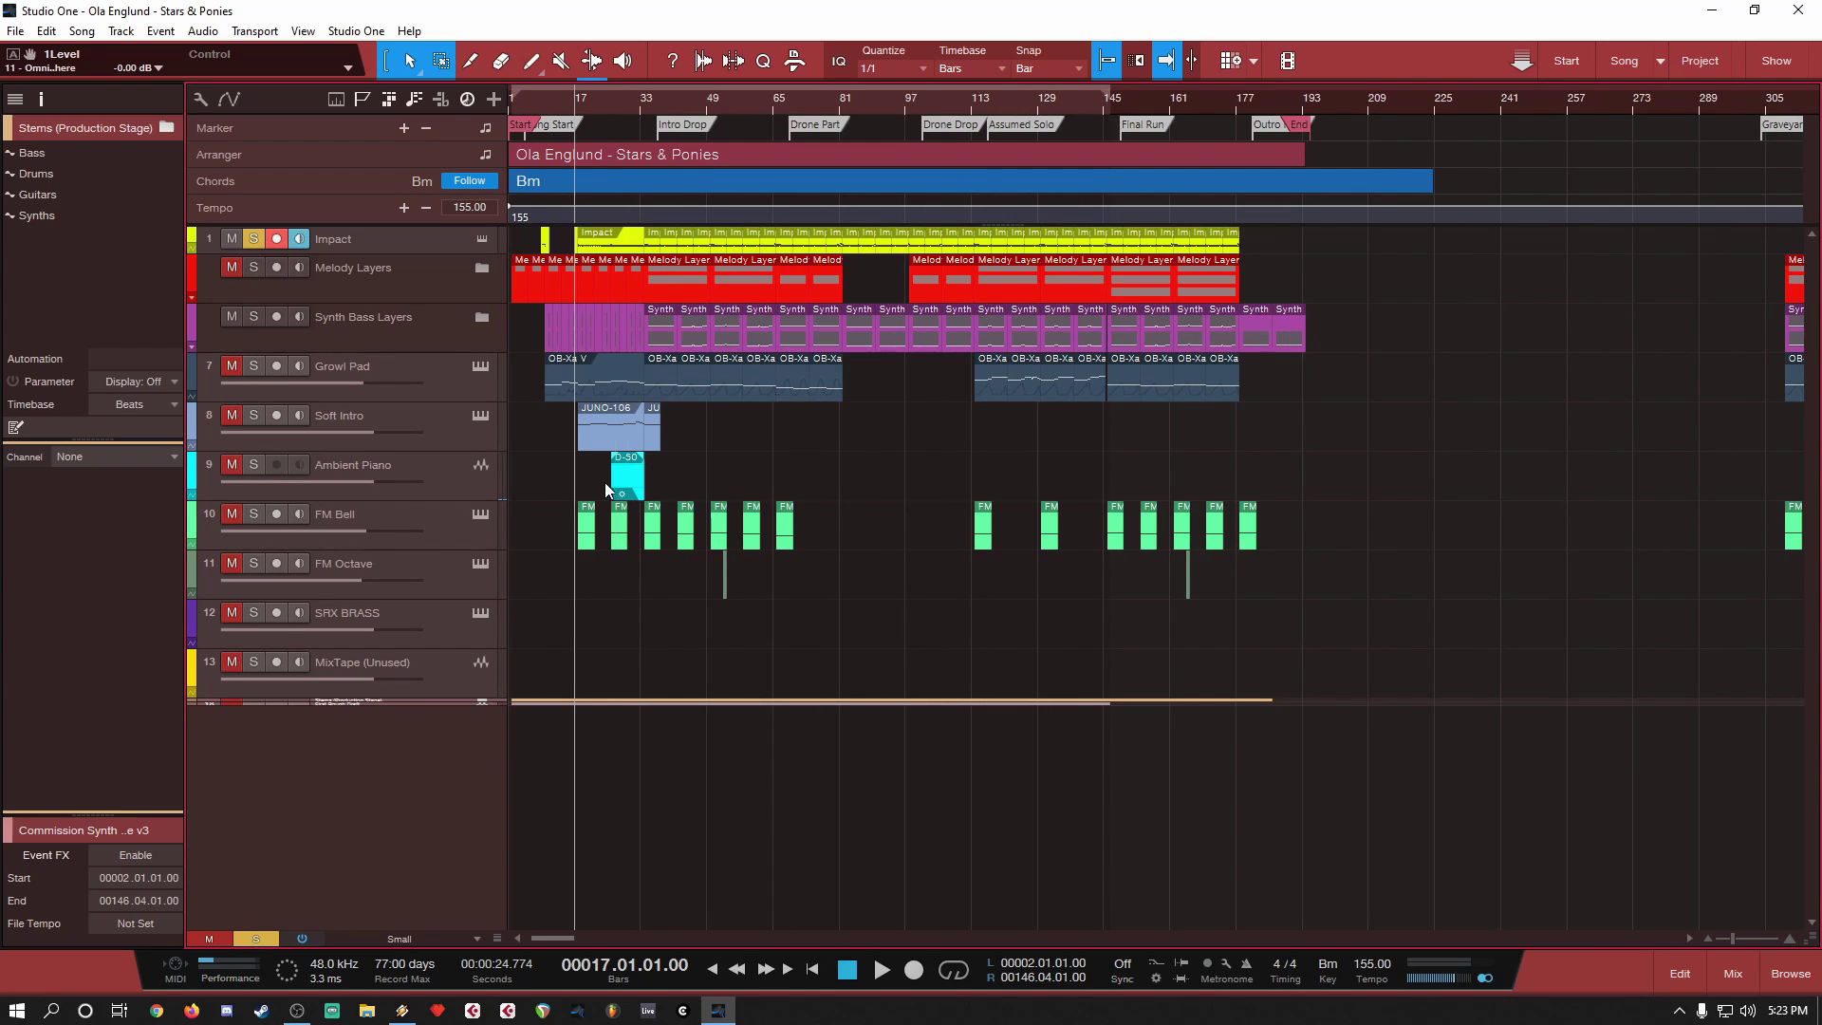
{"action": "key", "text": "e"}
{"action": "key", "text": "e"}
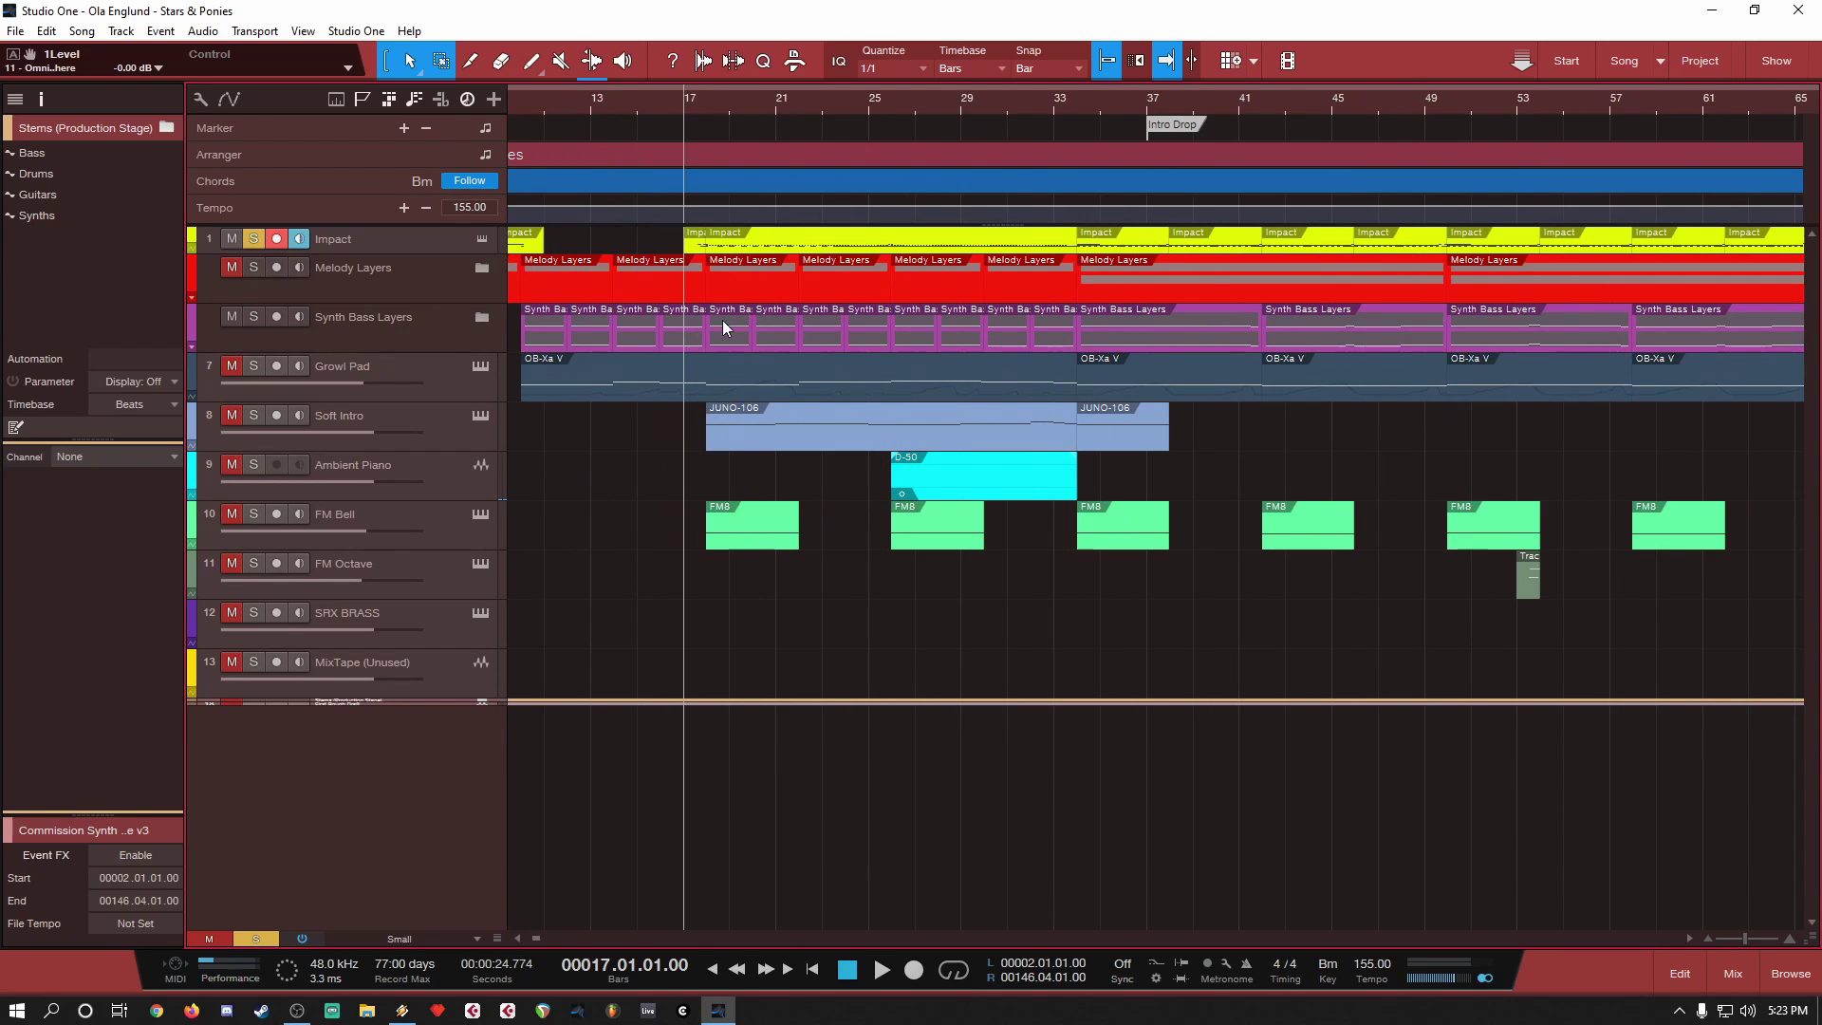
{"action": "left_click", "coordinate": [247, 239]}
{"action": "left_click", "coordinate": [233, 239]}
{"action": "left_click_drag", "start_coordinate": [232, 662], "coordinate": [224, 265]}
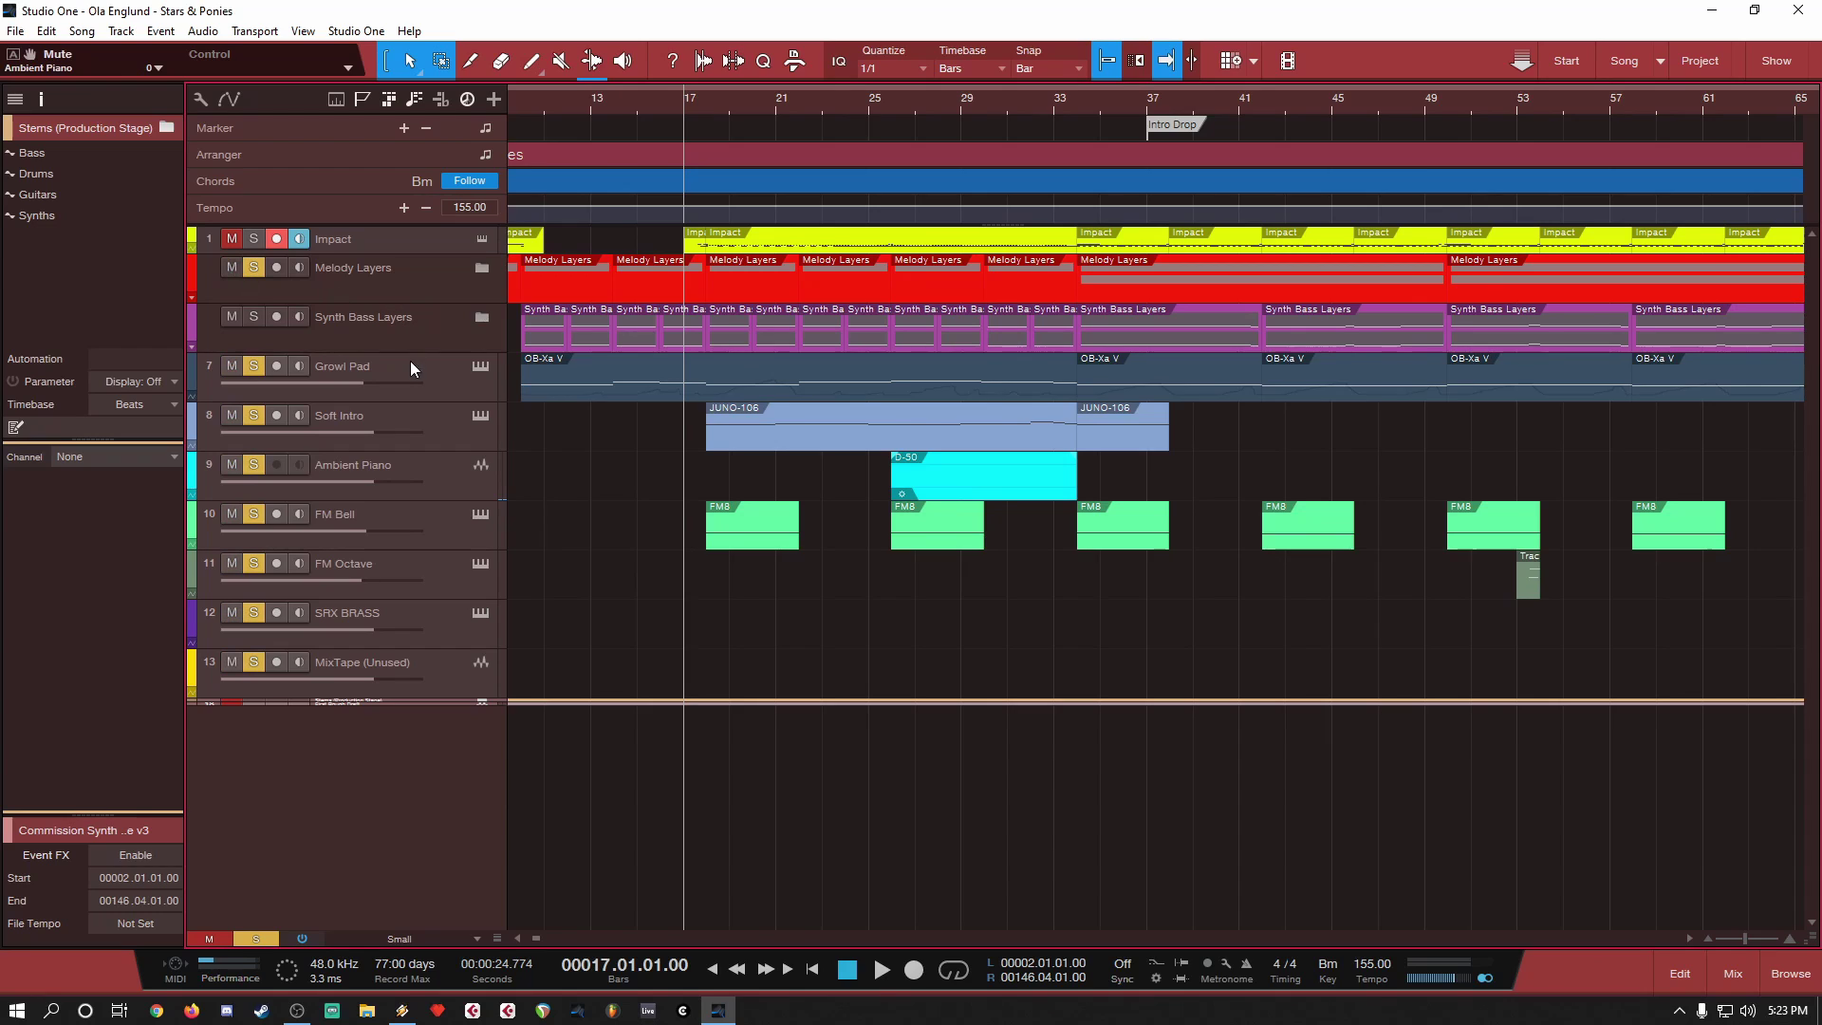
Step: Solo the Synth Bass Layers folder, check the two tracks inside it and collapse it again
{"action": "left_click", "coordinate": [234, 340]}
{"action": "left_click", "coordinate": [193, 347]}
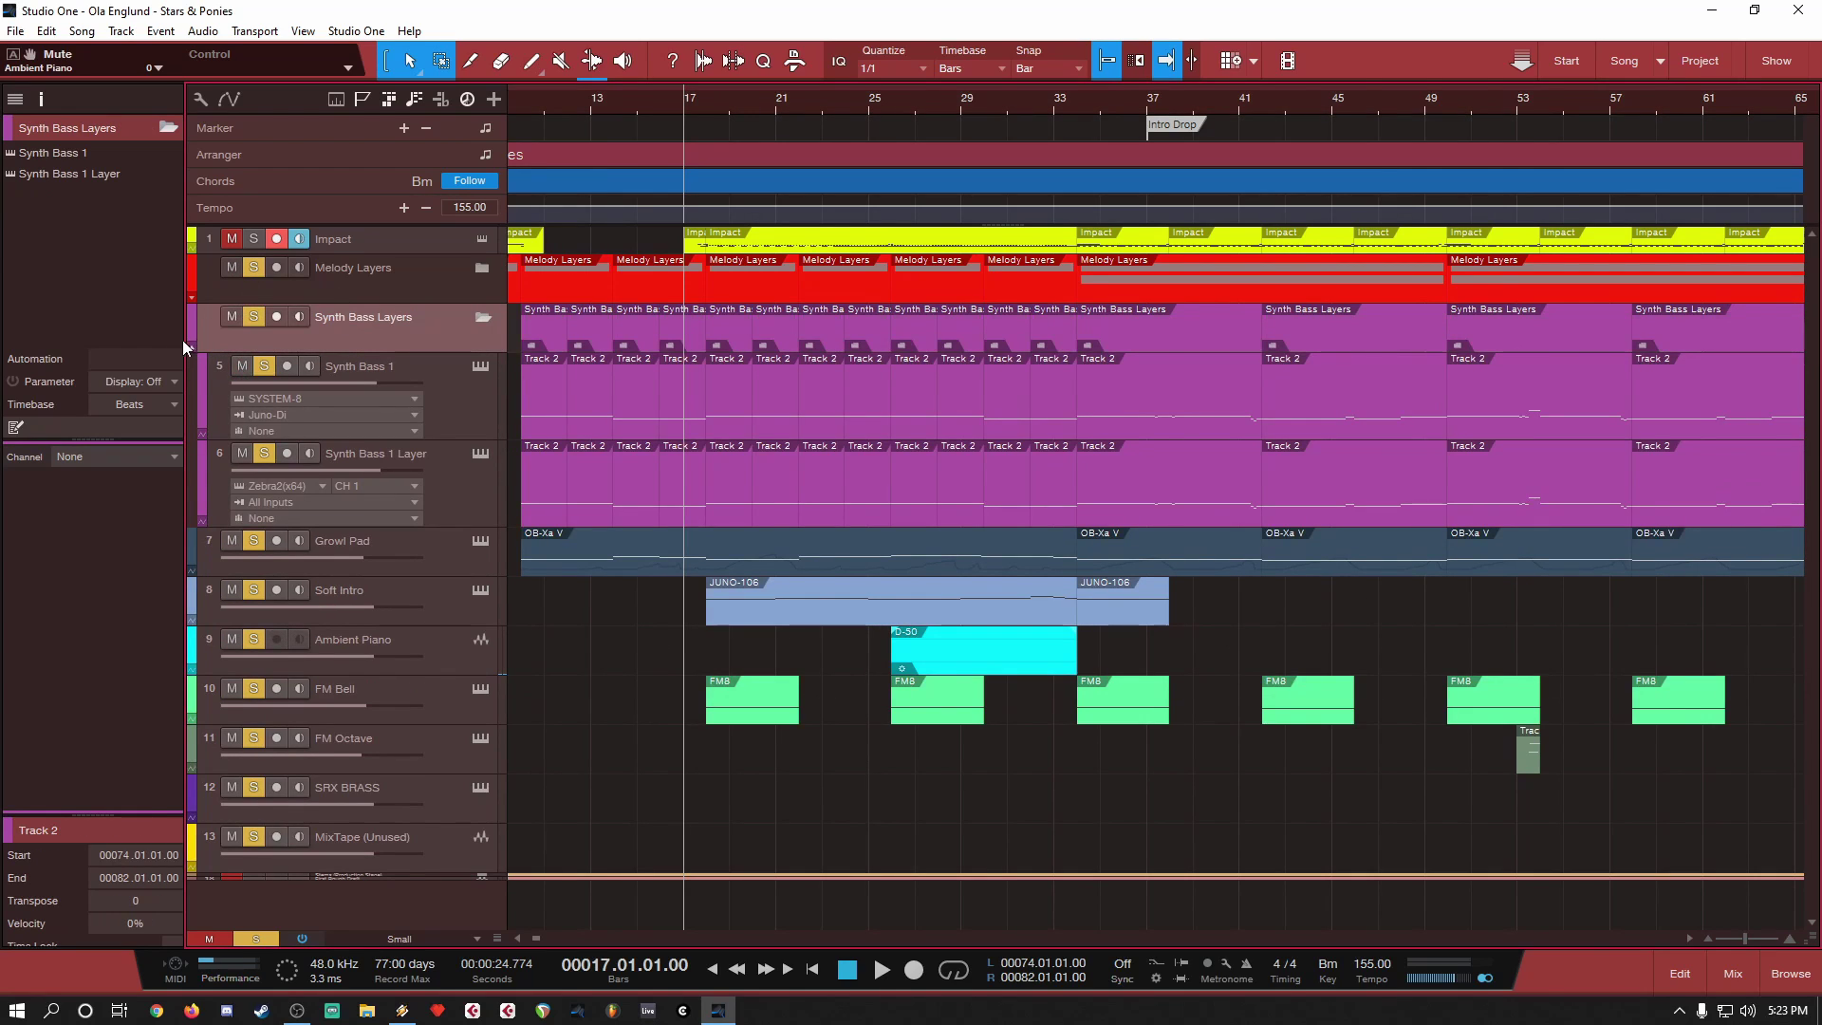
{"action": "left_click", "coordinate": [189, 344]}
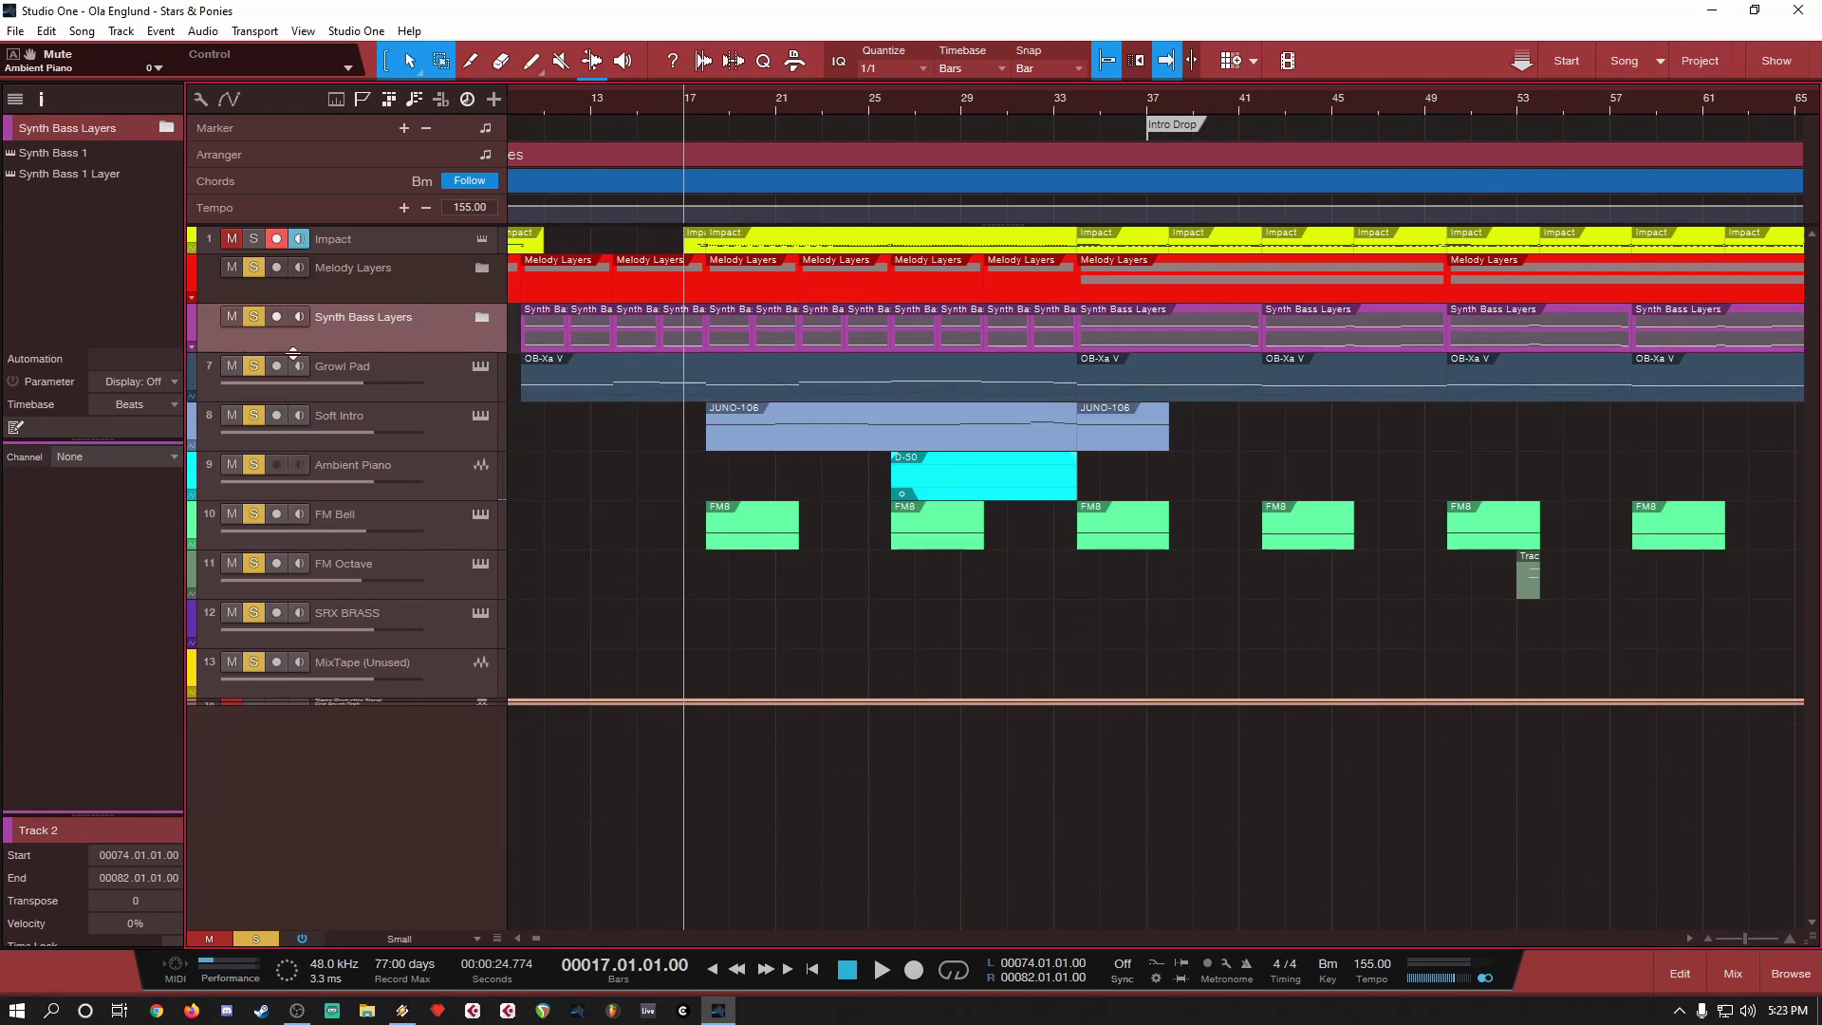
Step: Adjust the heights of the Stems (Production Stage) and First Rough Draft tracks so both show as thin, readable rows
{"action": "left_click", "coordinate": [425, 704]}
{"action": "left_click_drag", "start_coordinate": [428, 704], "coordinate": [431, 767]}
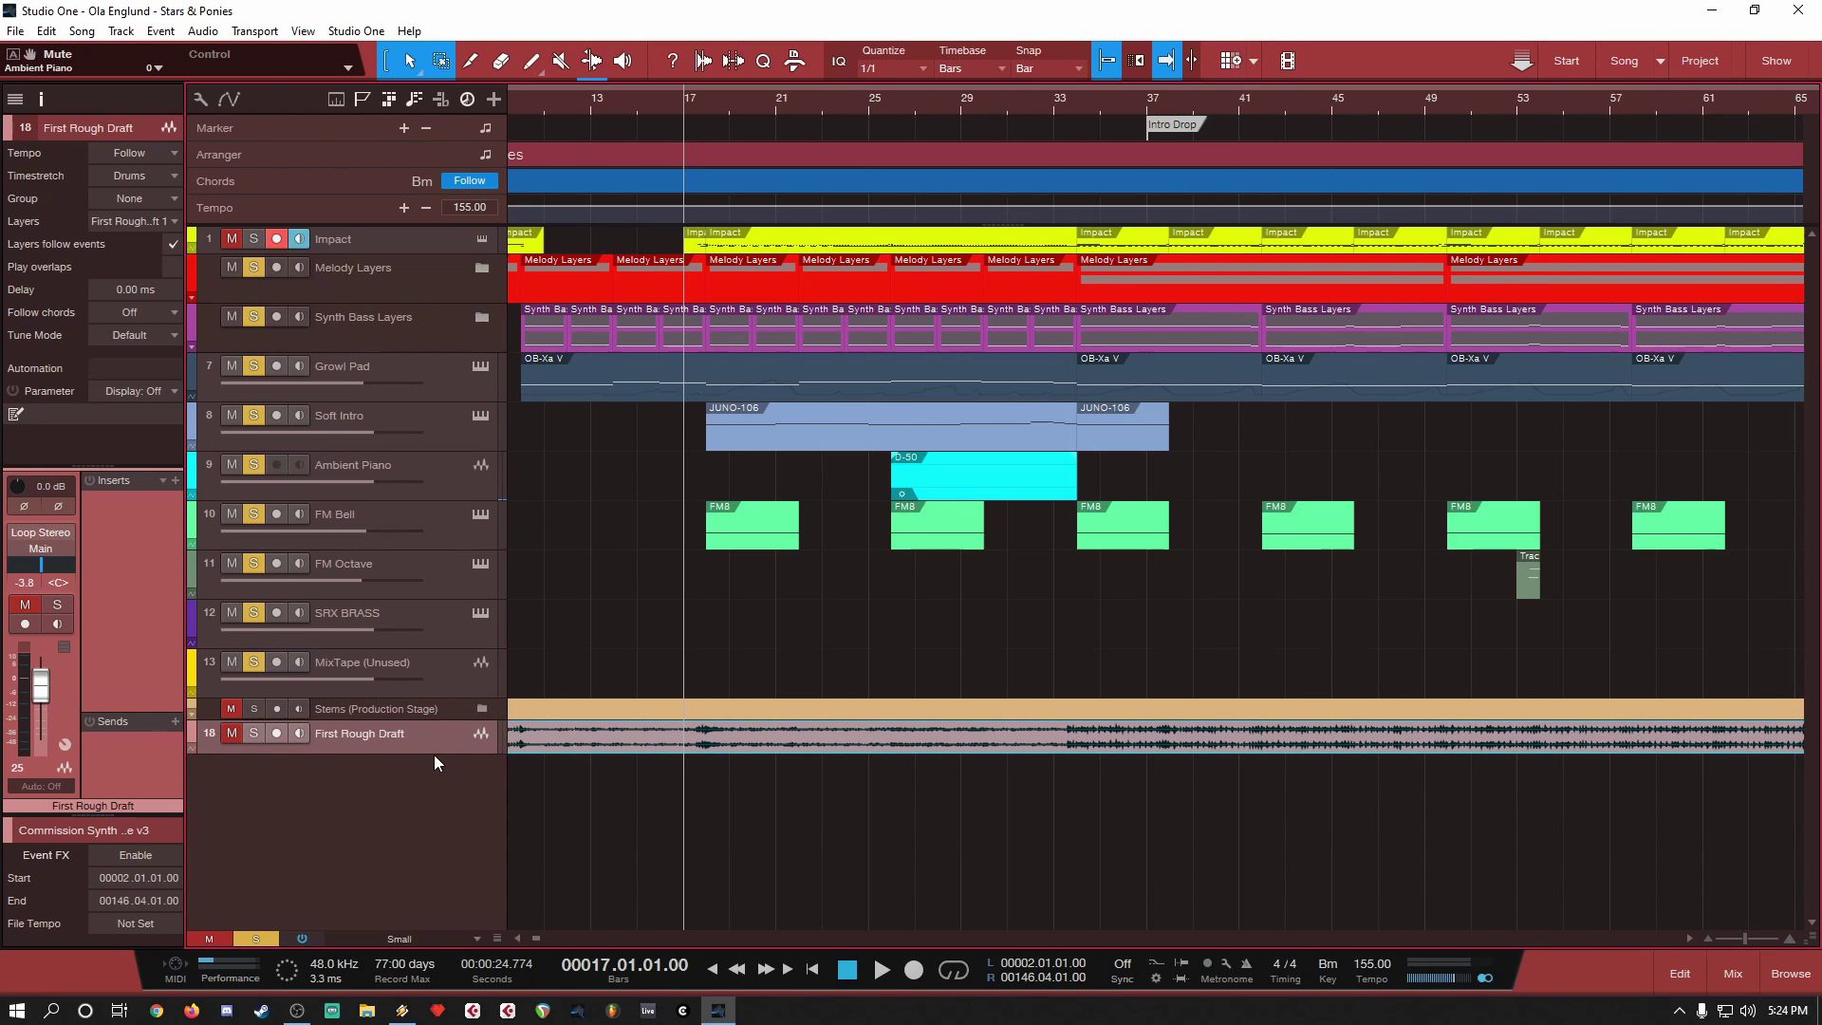
{"action": "left_click_drag", "start_coordinate": [433, 756], "coordinate": [451, 739]}
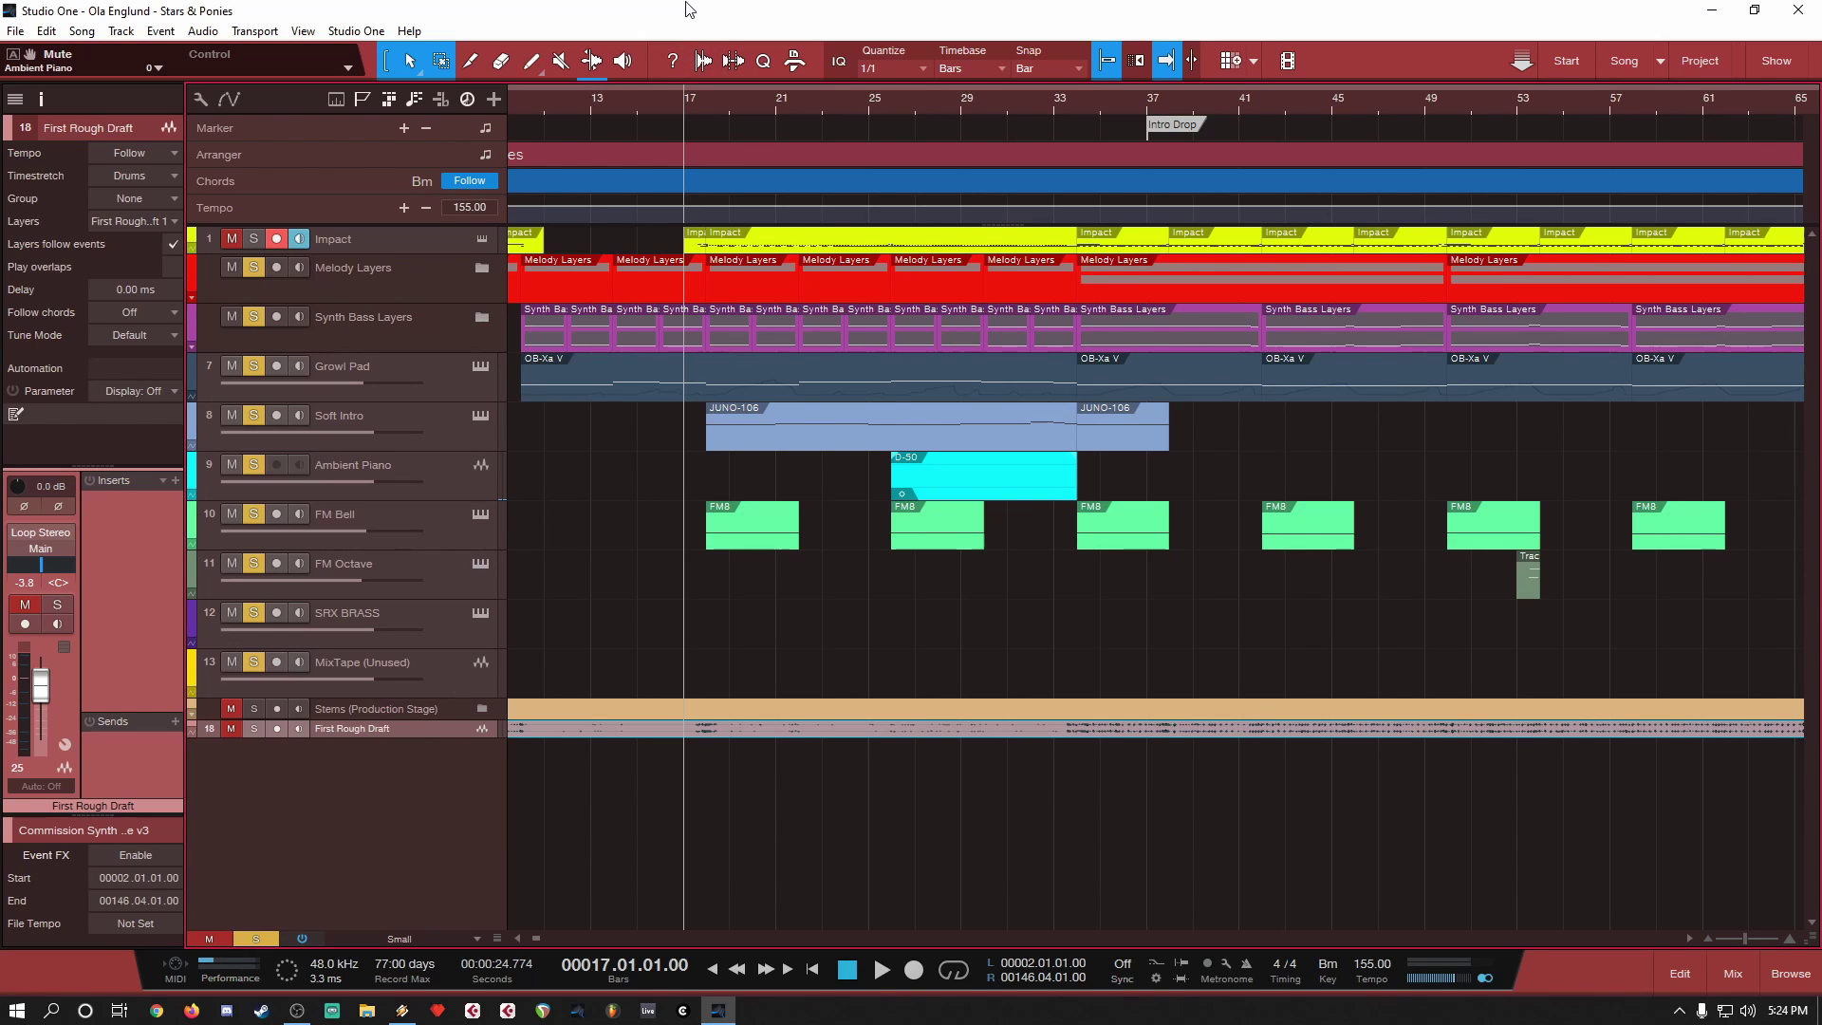
Step: Audition the soloed synth tracks from bar 17, and again from bar 10
{"action": "key", "text": "space"}
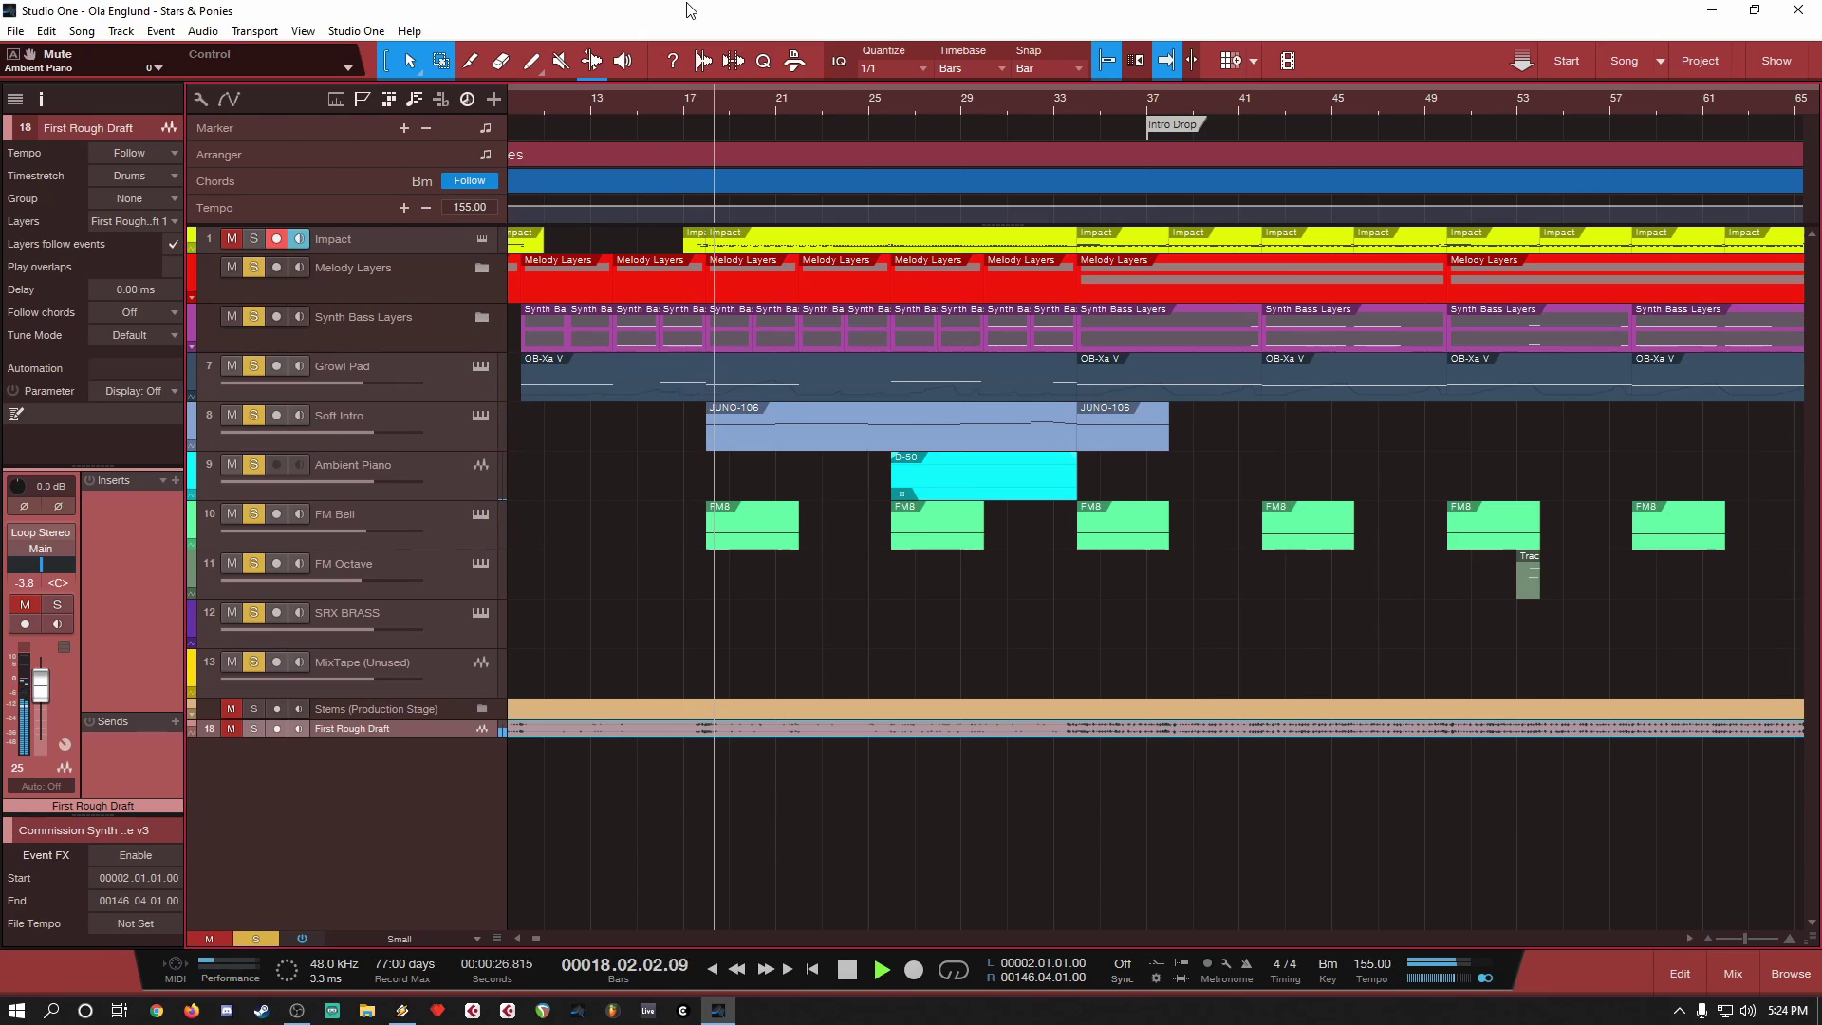
{"action": "key", "text": "space"}
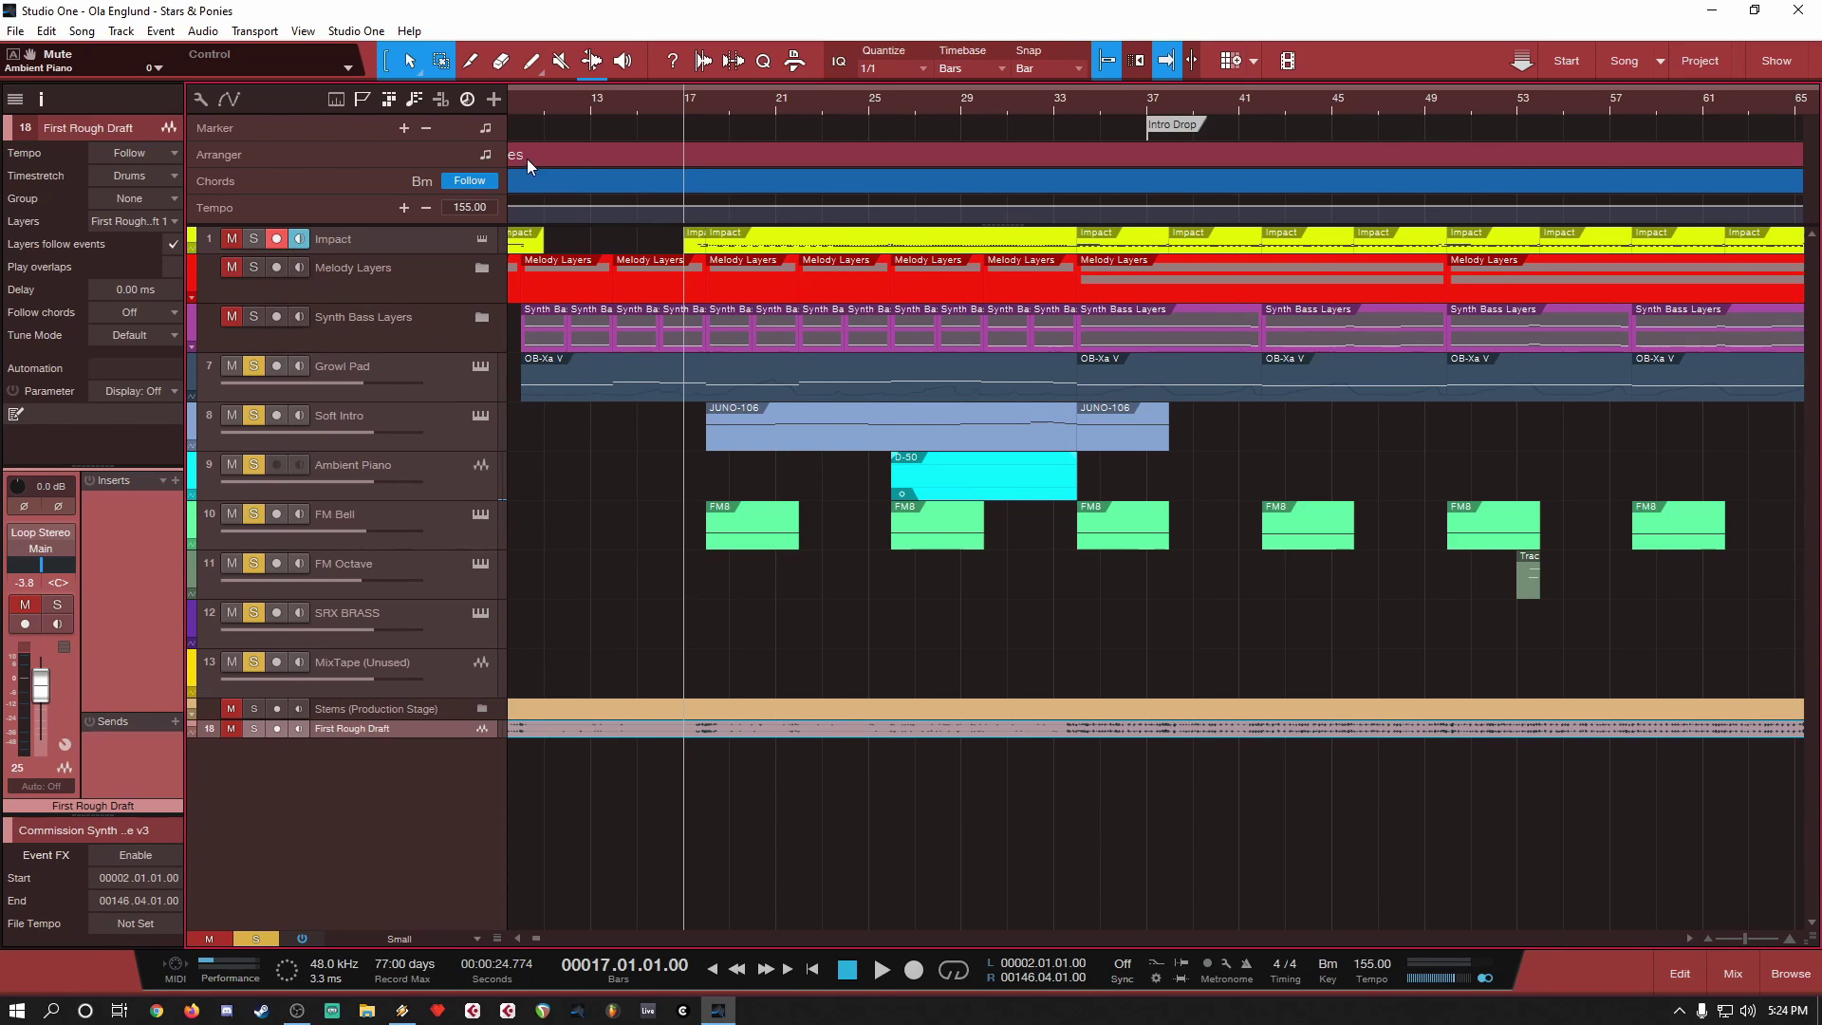
{"action": "left_click", "coordinate": [520, 106]}
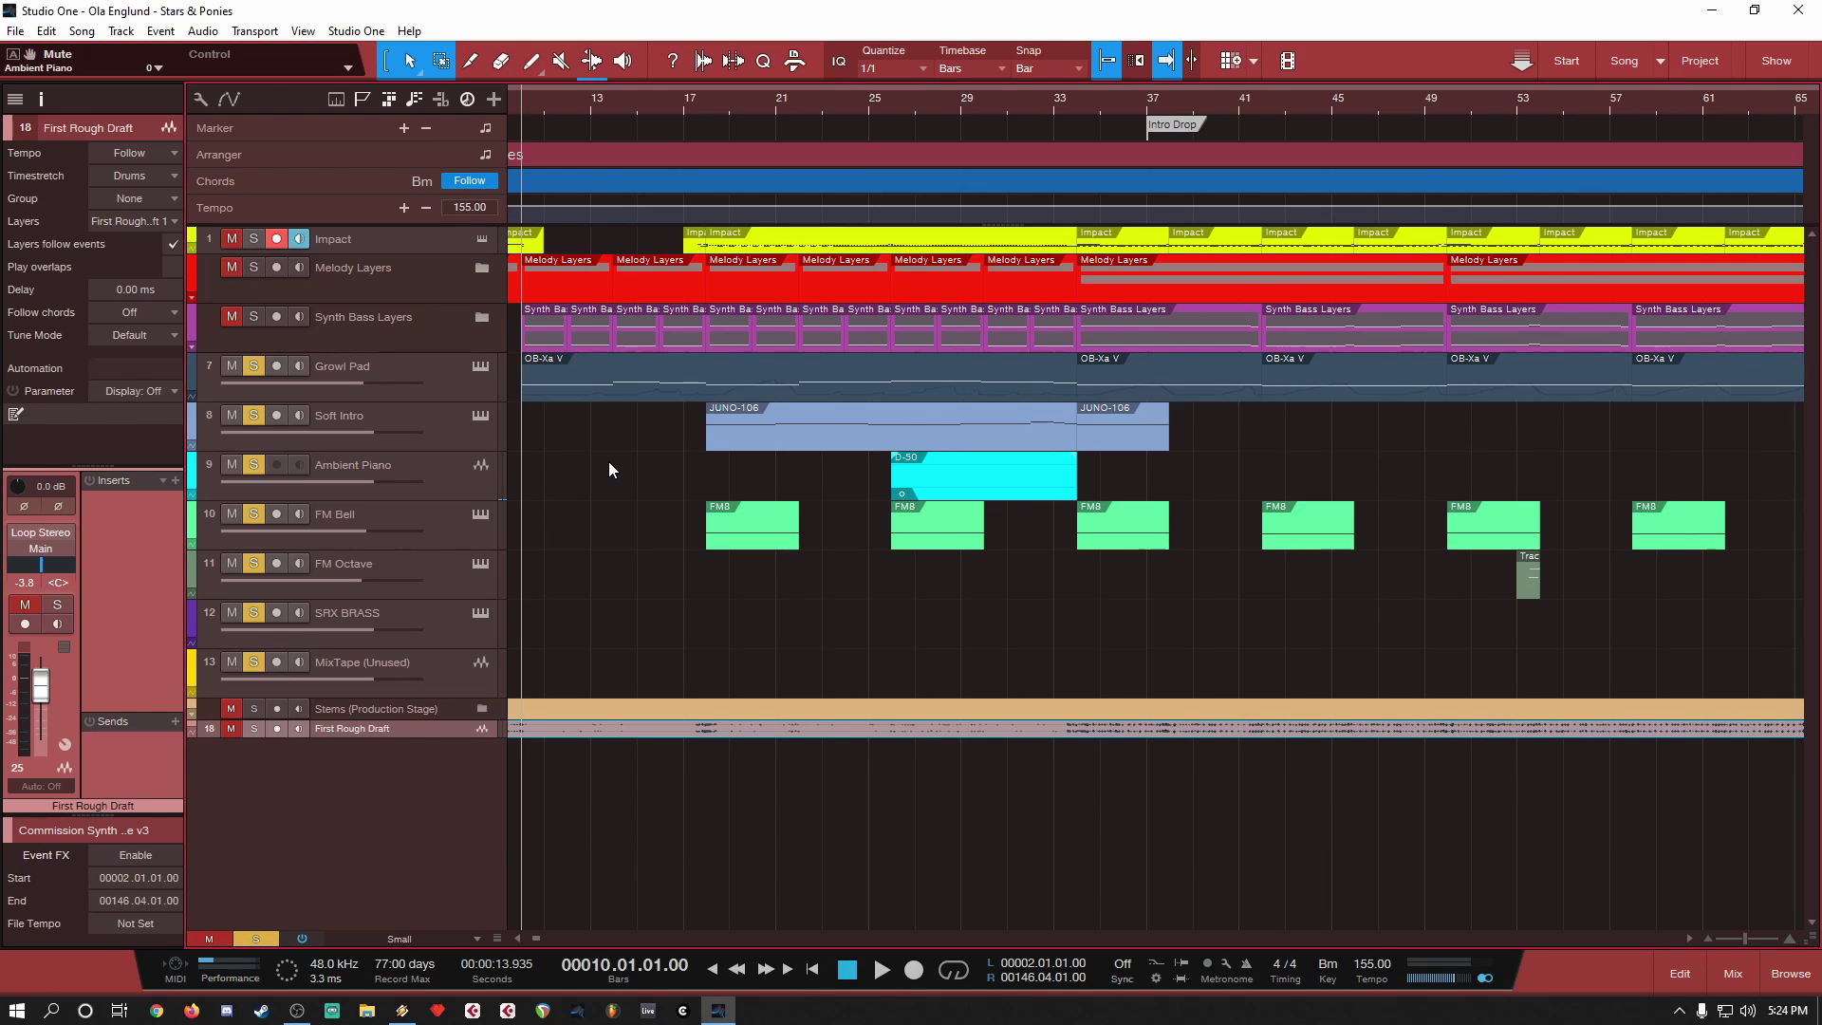
{"action": "key", "text": "space"}
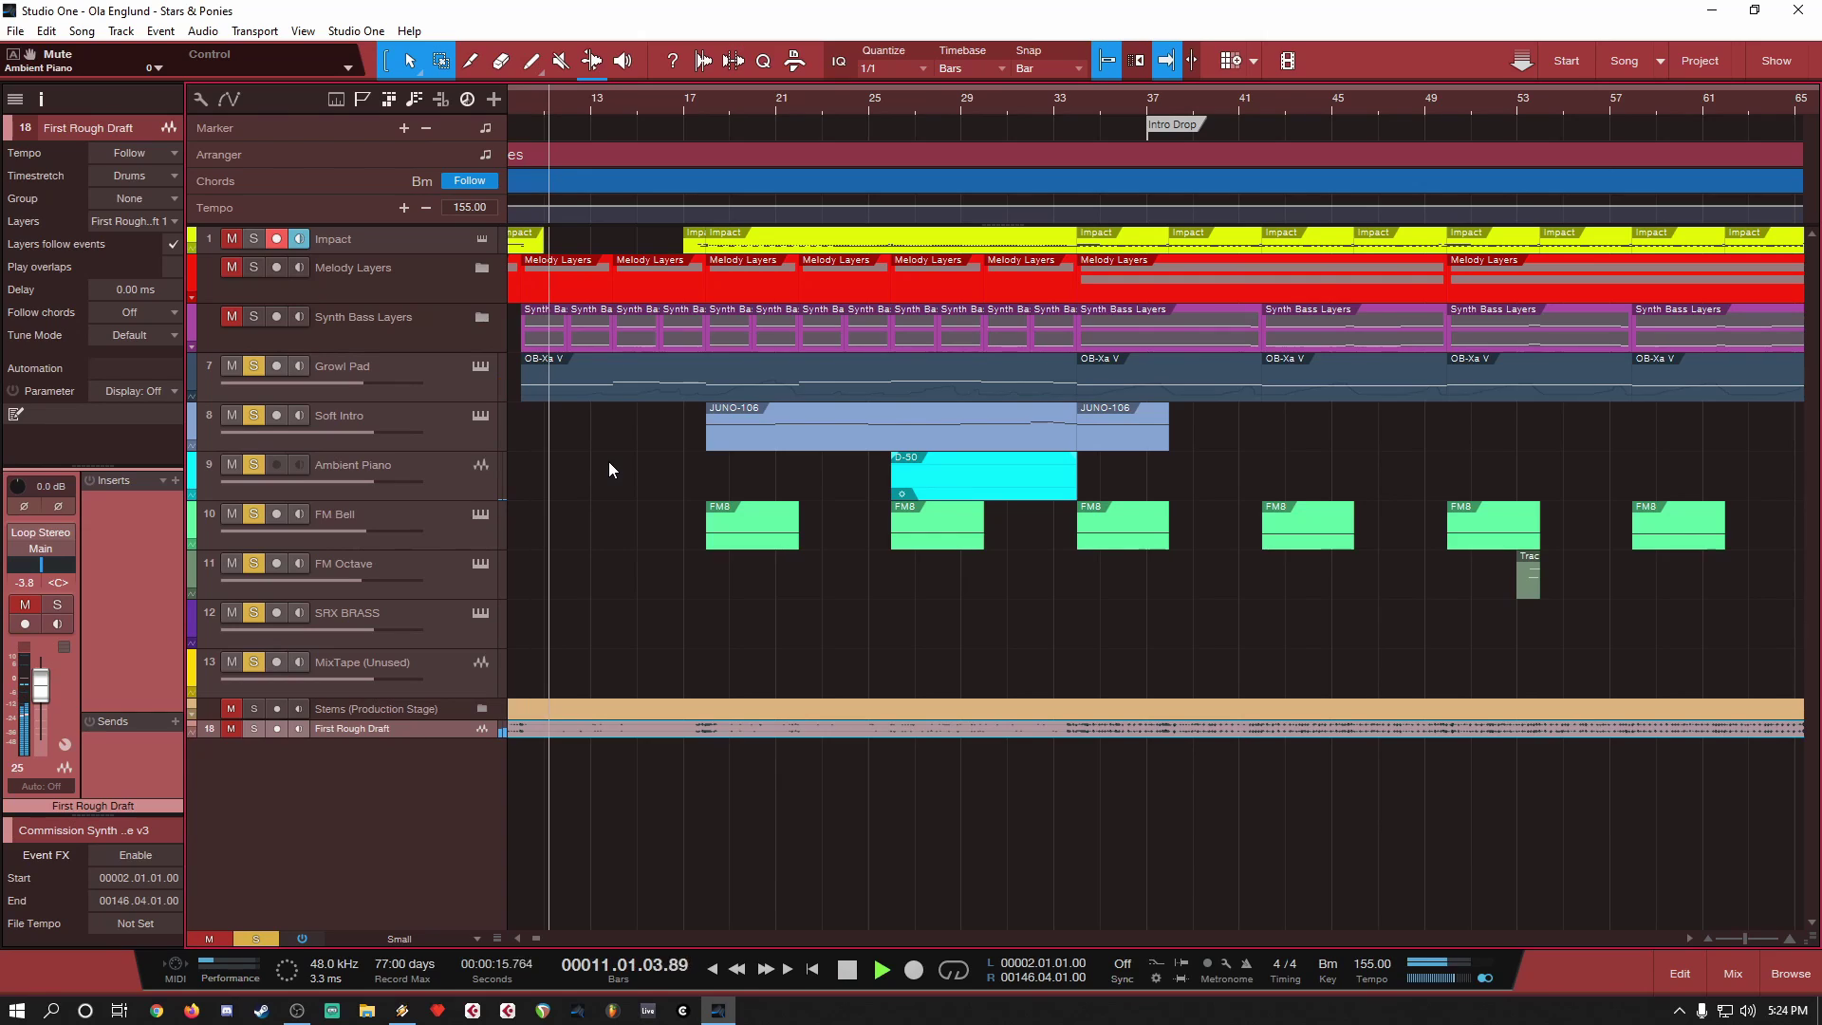
{"action": "key", "text": "space"}
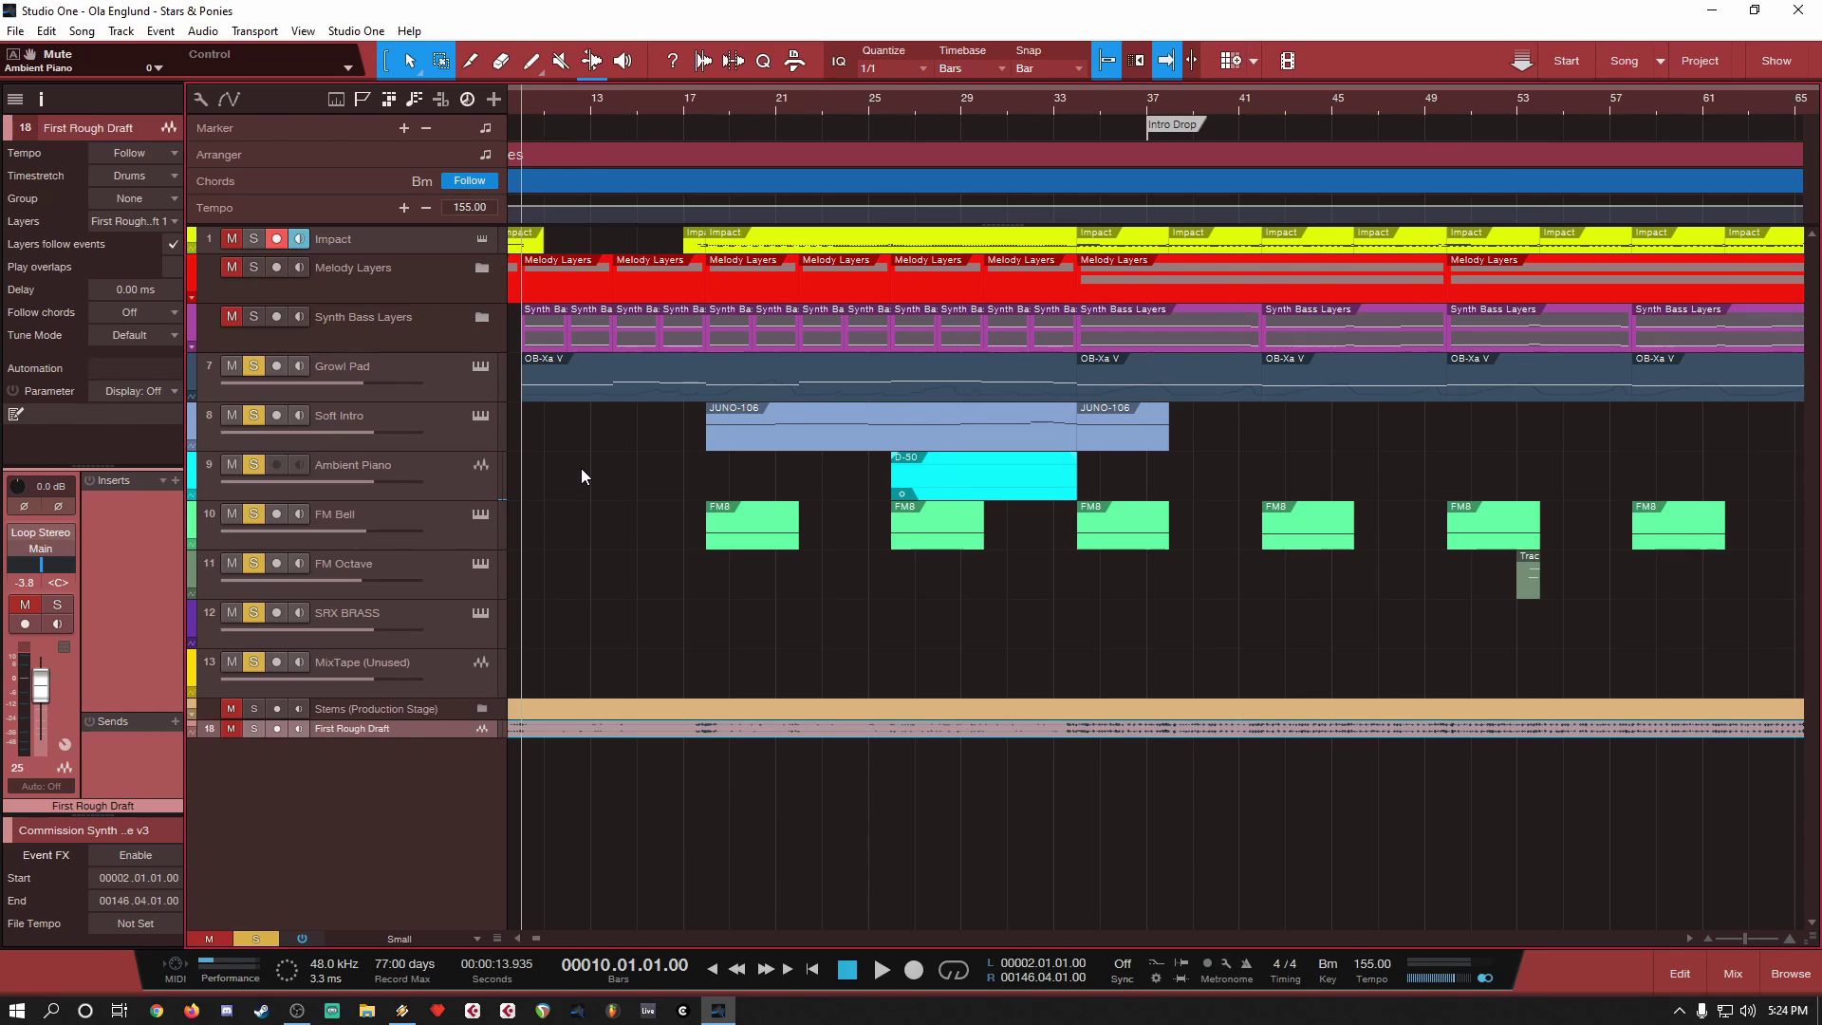
Step: Return the playhead to bar 17 and play the soloed synth tracks up to the Intro Drop
{"action": "scroll", "coordinate": [581, 469], "scroll_direction": "down", "scroll_amount": 2}
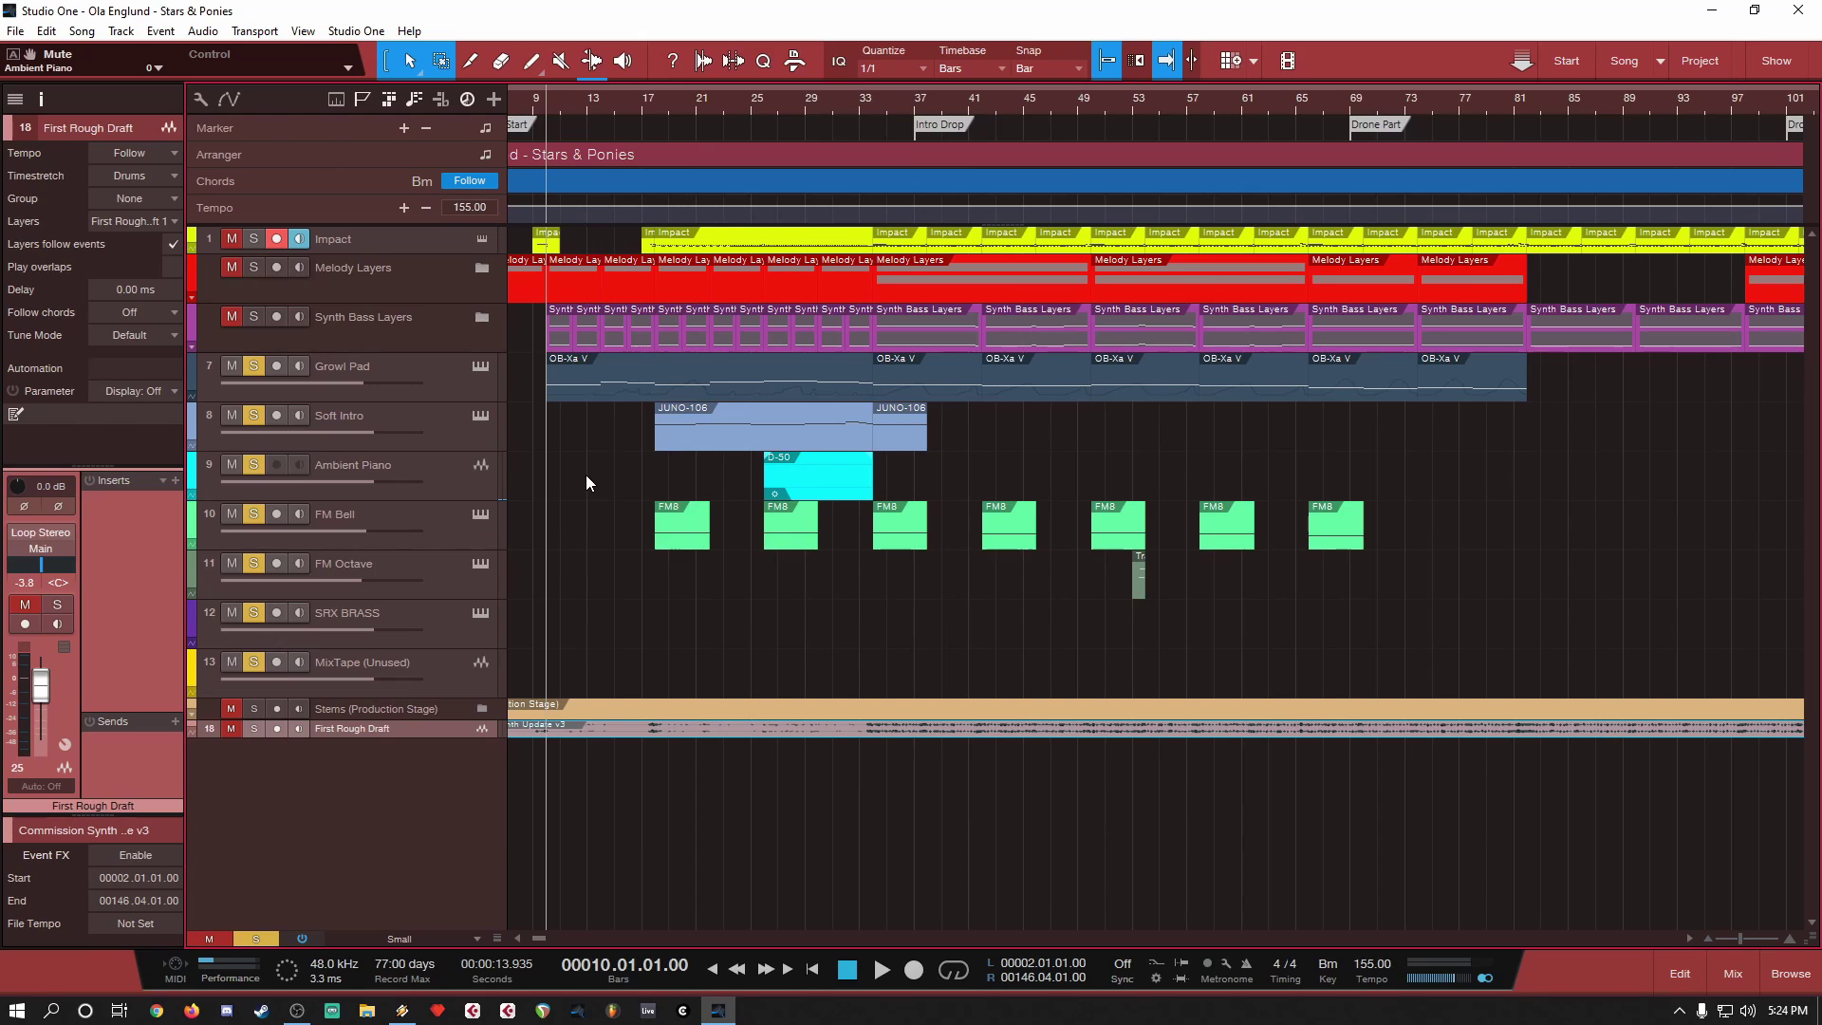
{"action": "left_click", "coordinate": [643, 100]}
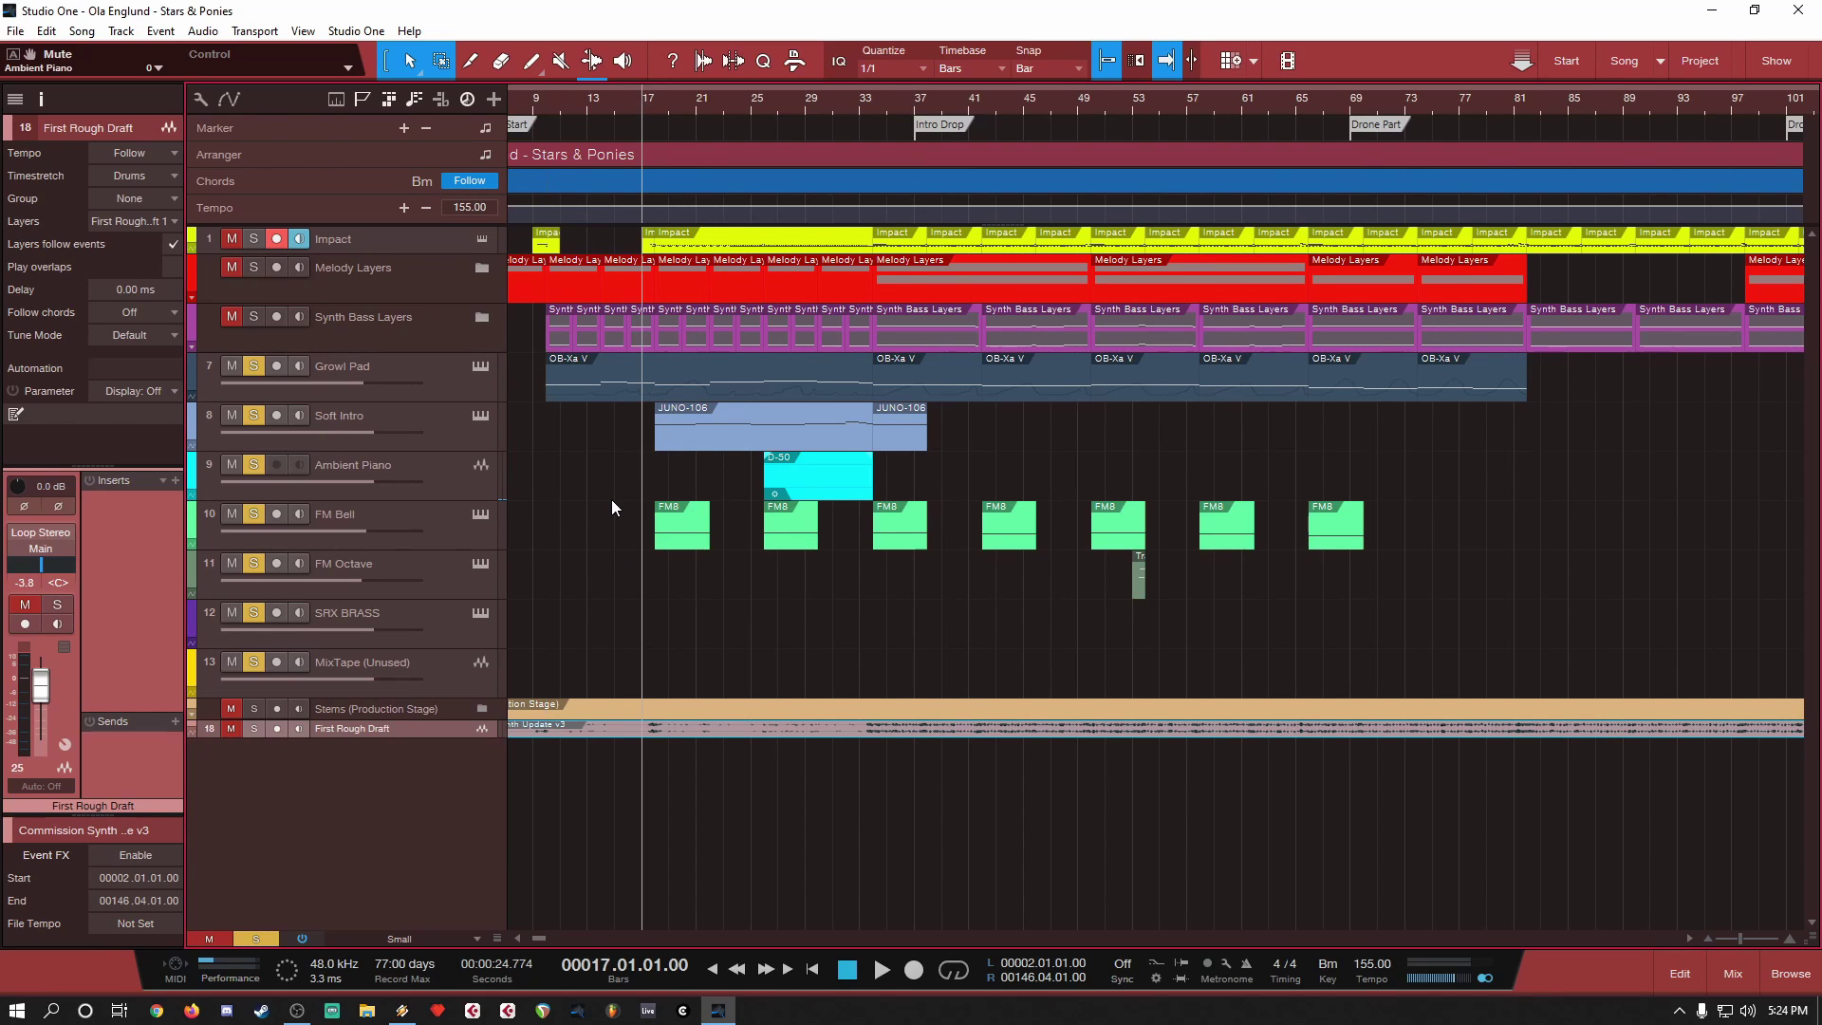
{"action": "key", "text": "space"}
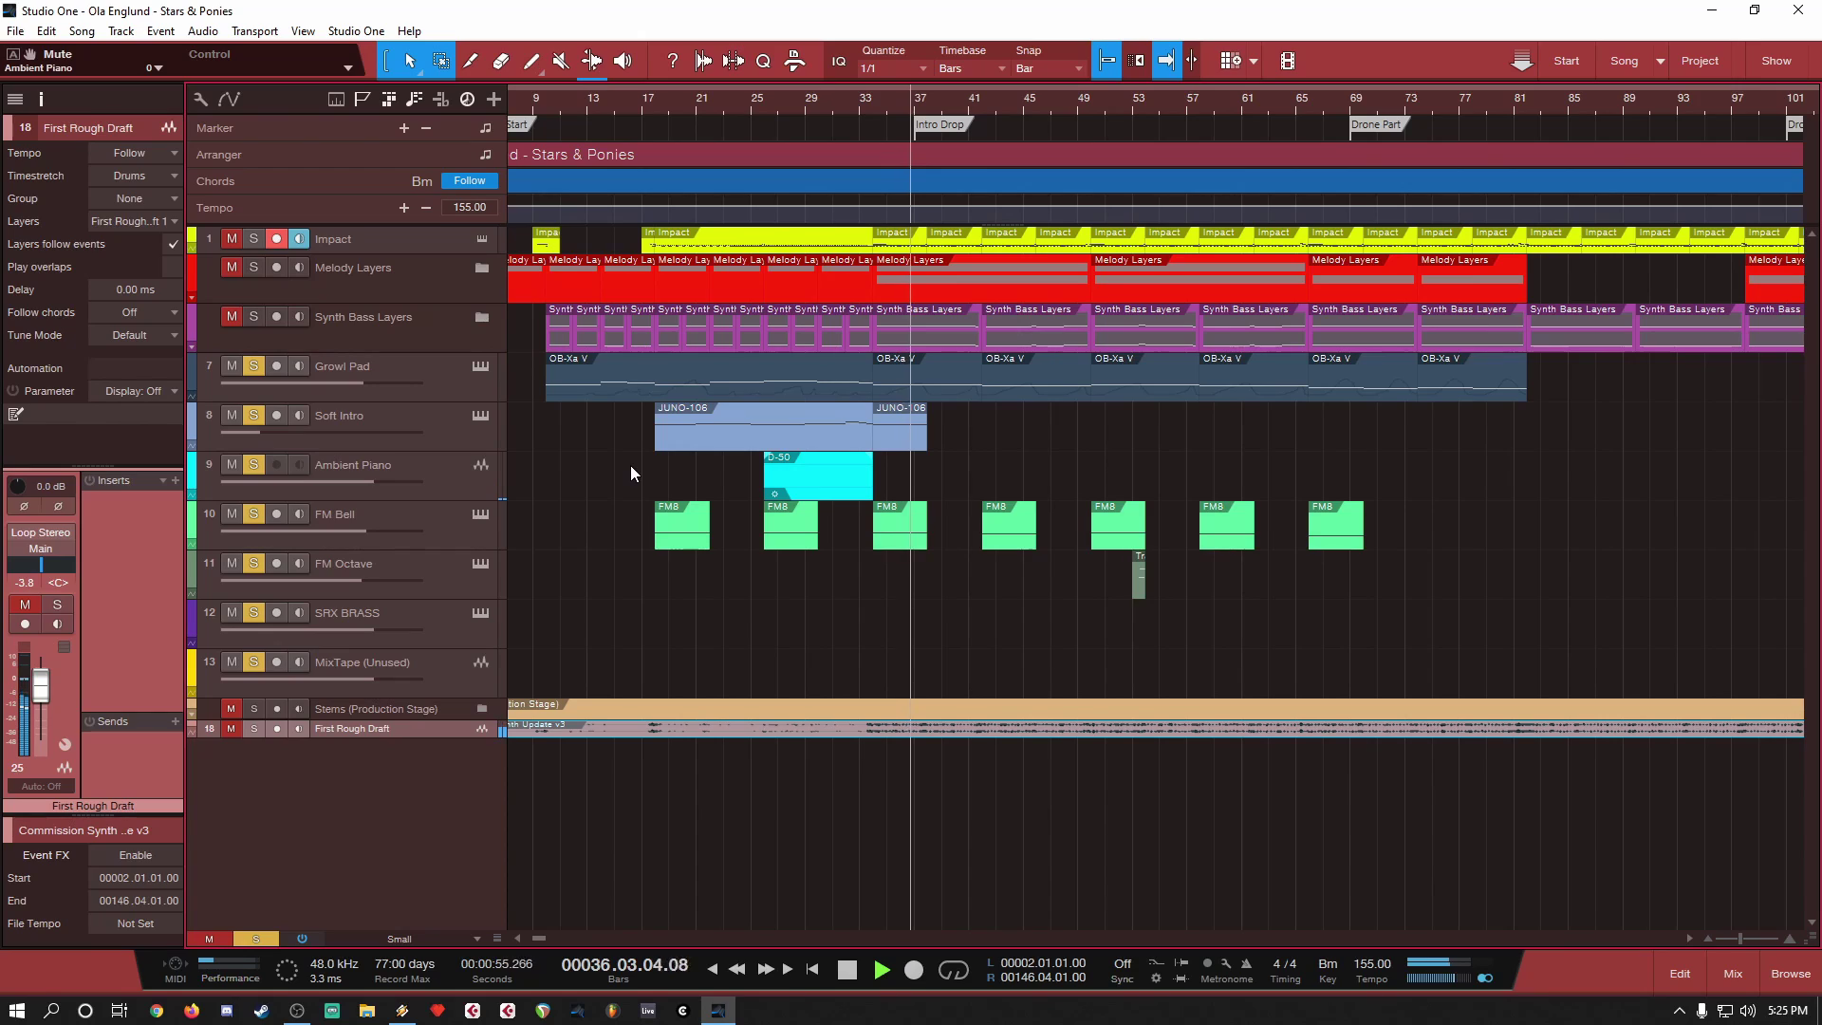
{"action": "key", "text": "space"}
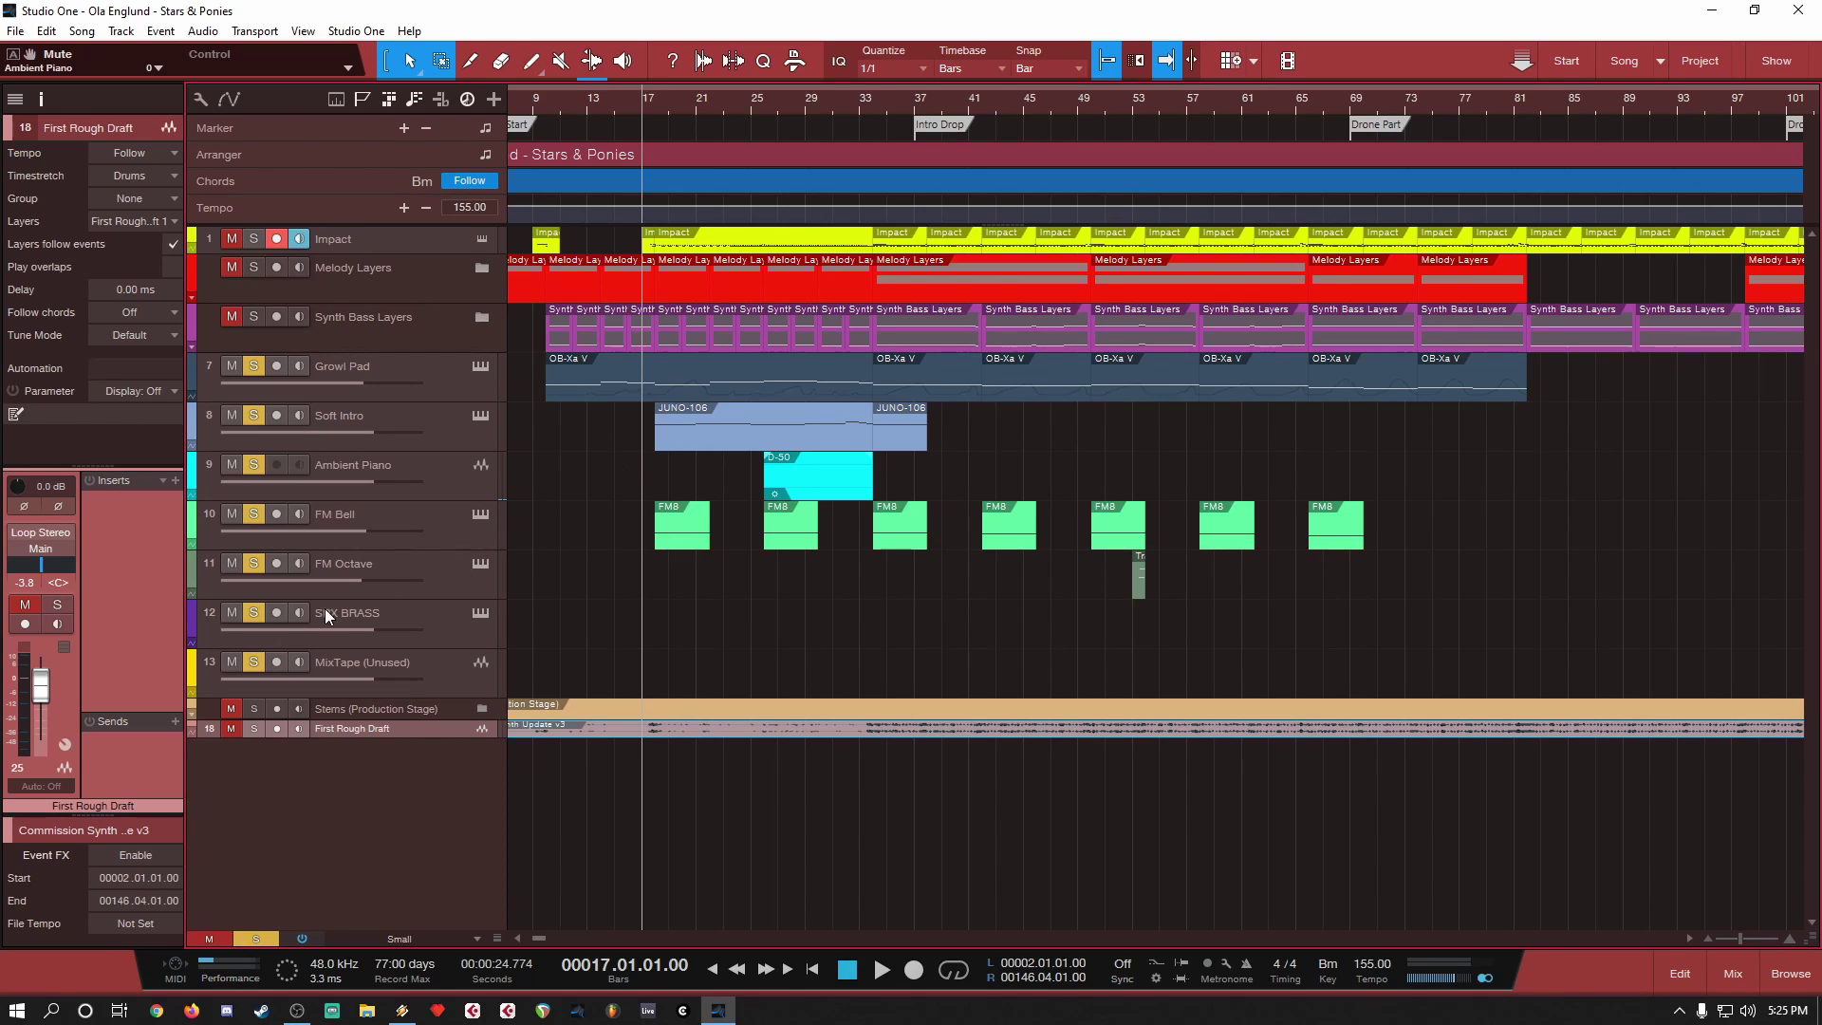
Step: Clear the solo from all tracks and expand the Melody Layers folder
{"action": "left_click", "coordinate": [254, 366], "text": "alt"}
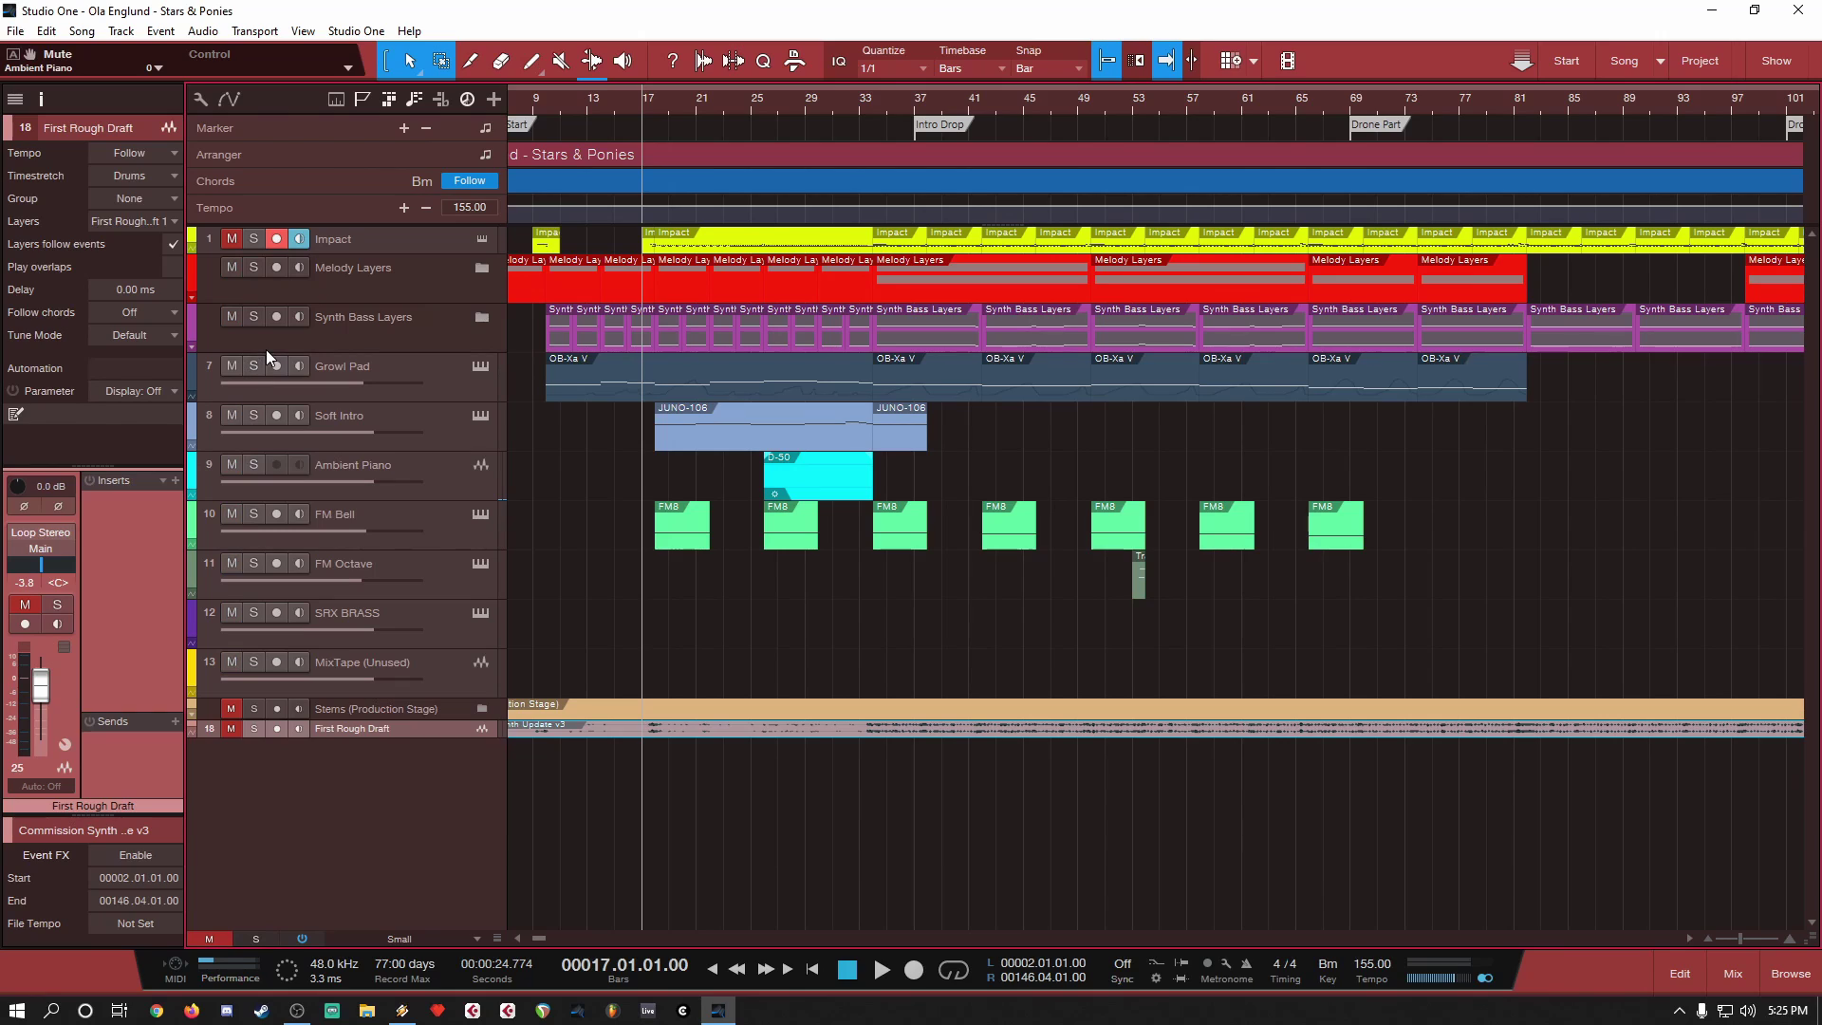
{"action": "left_click", "coordinate": [192, 291]}
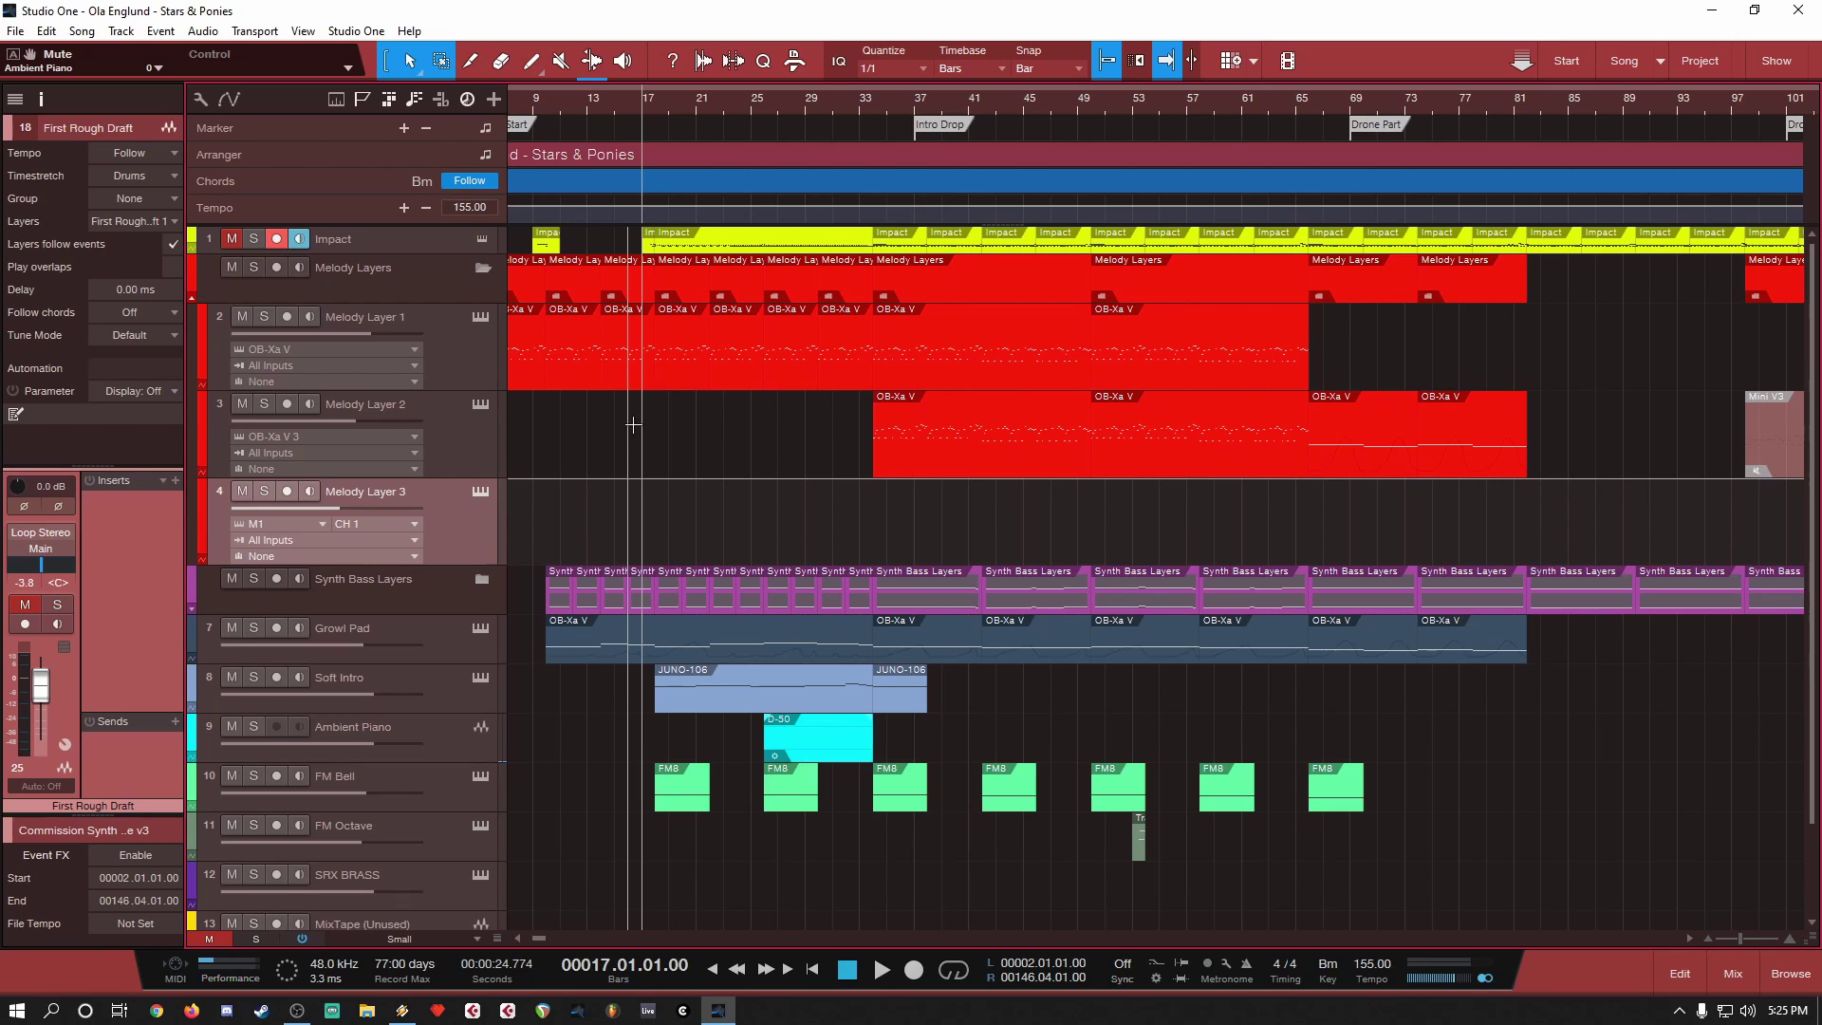
Step: Look over the melody clips from the song's start and select the Chords track to inspect its Bm key signature
{"action": "key", "text": "w"}
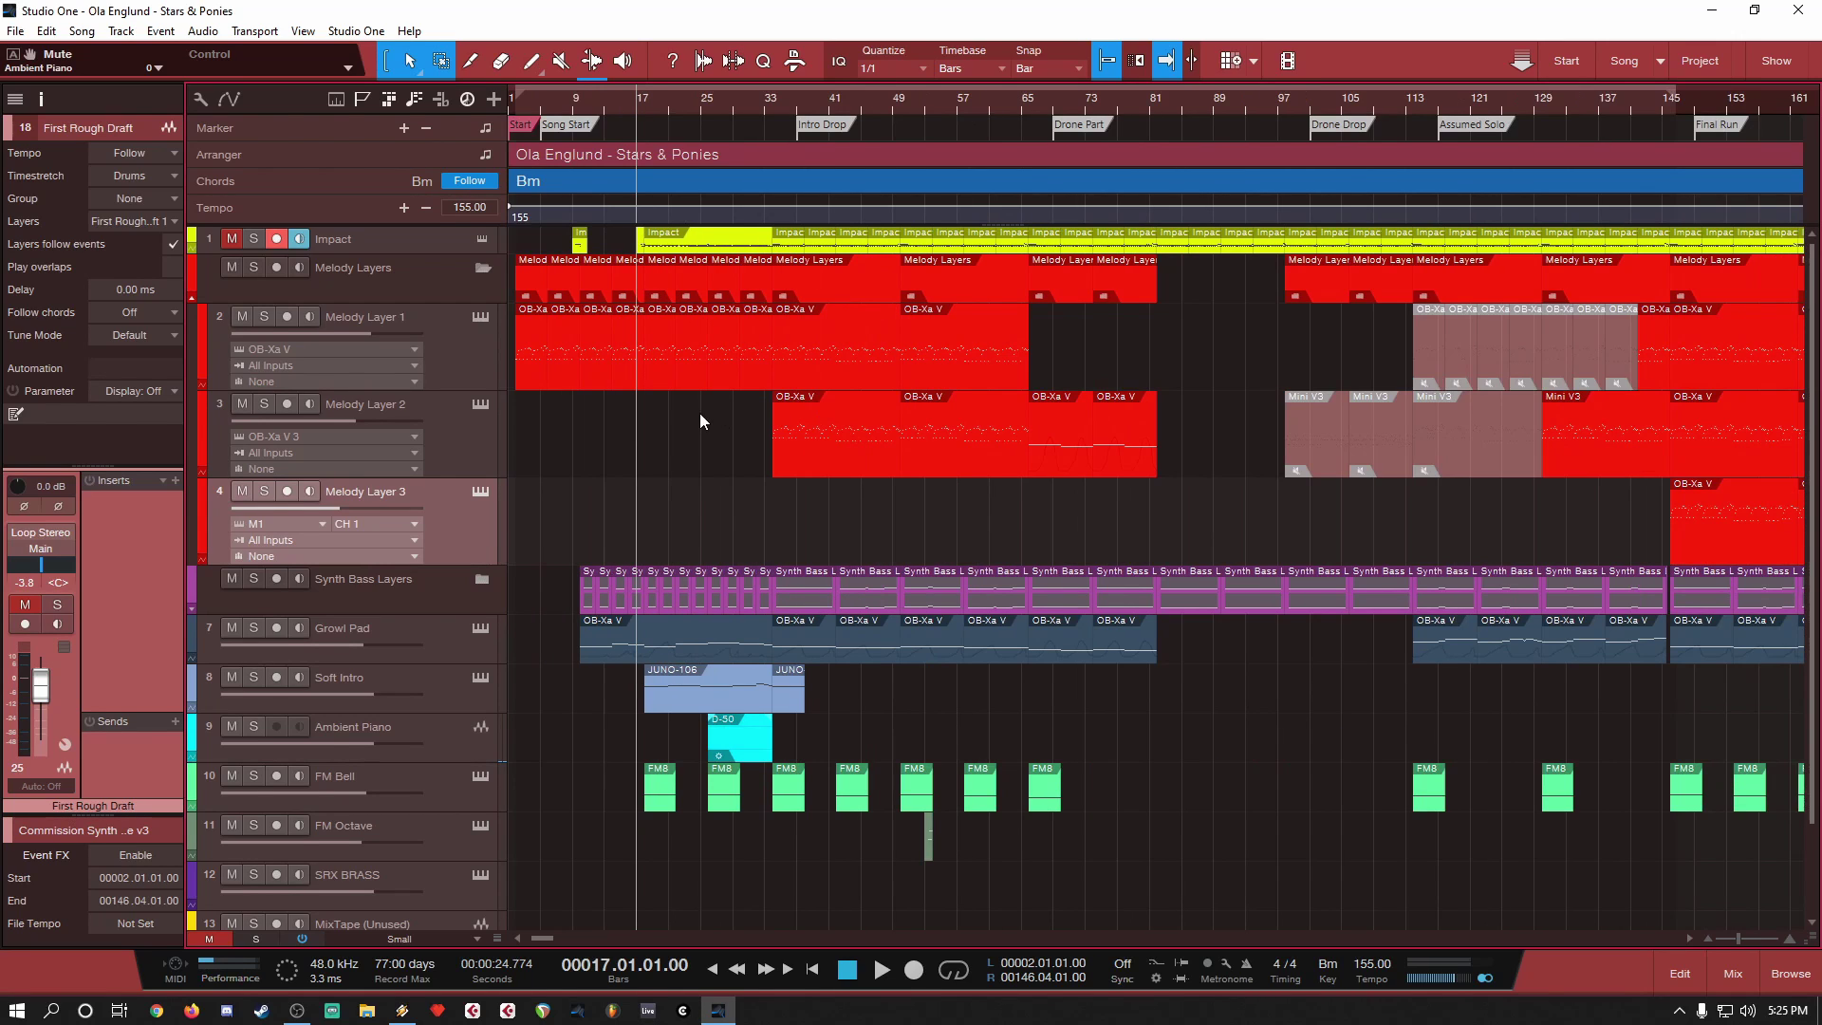
{"action": "key", "text": "e"}
{"action": "key", "text": "e"}
{"action": "key", "text": "w"}
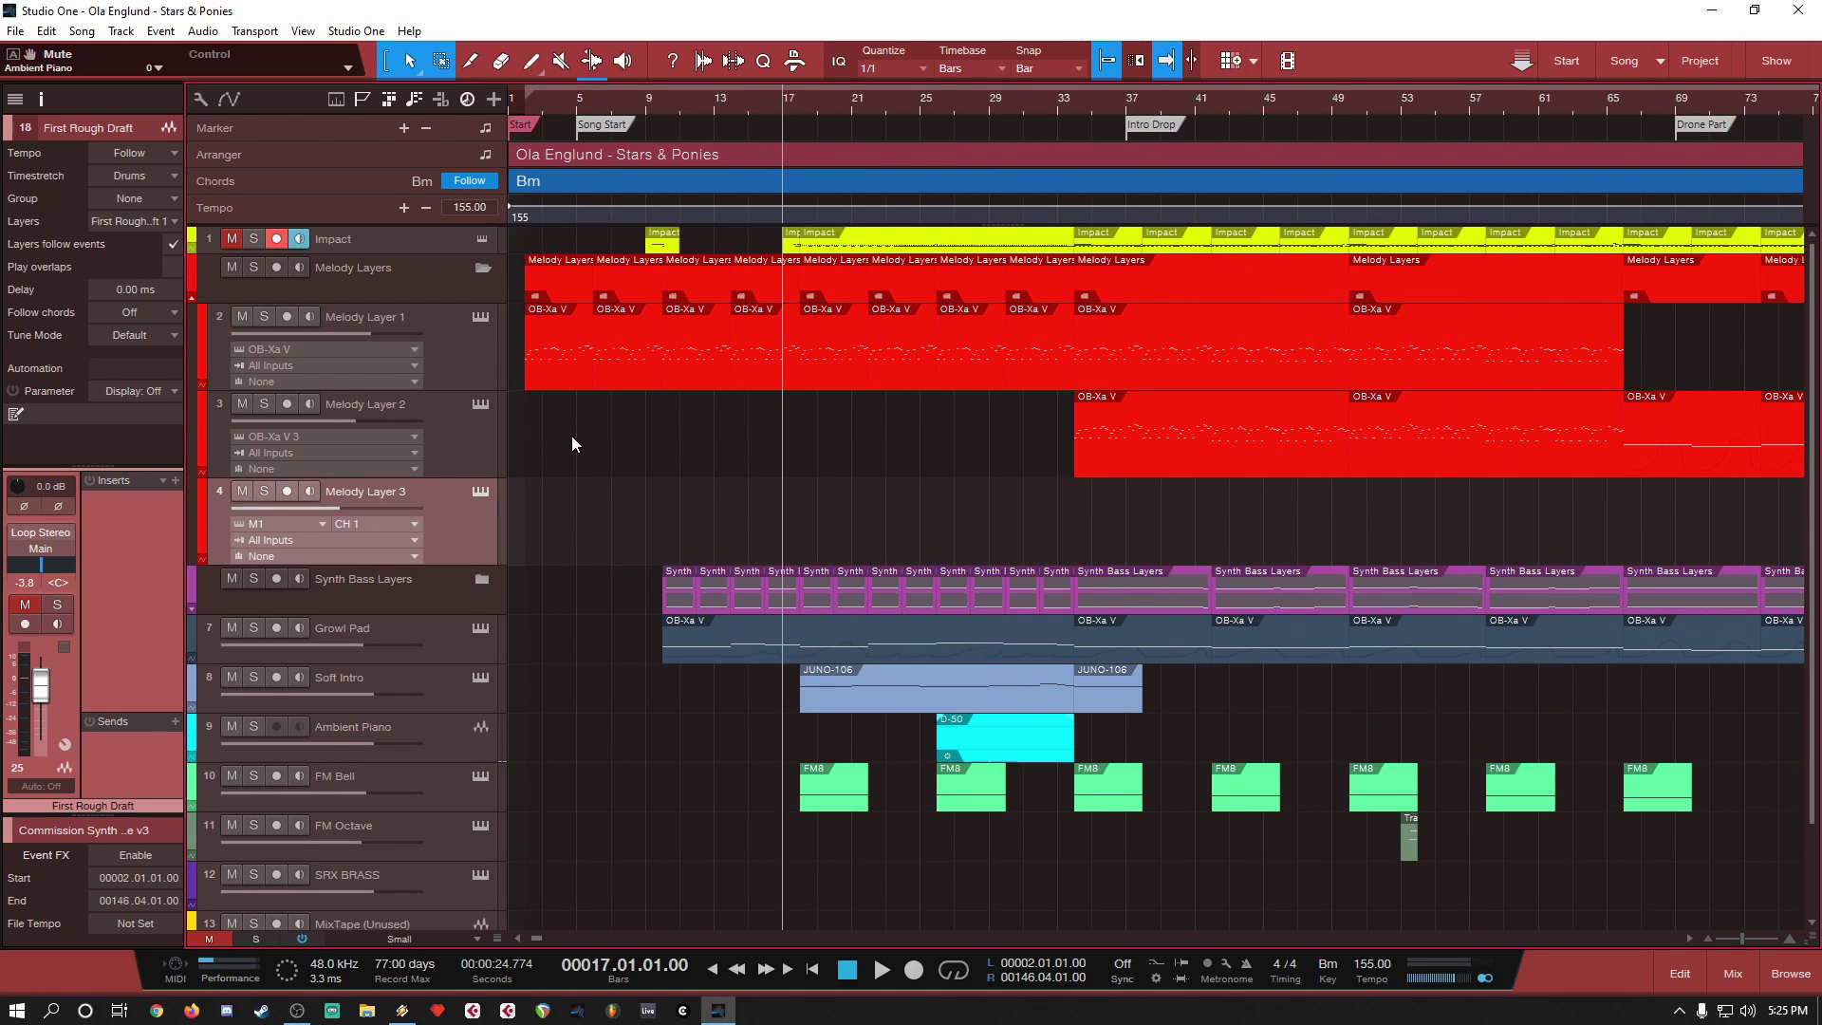
{"action": "key", "text": "e"}
{"action": "key", "text": "e"}
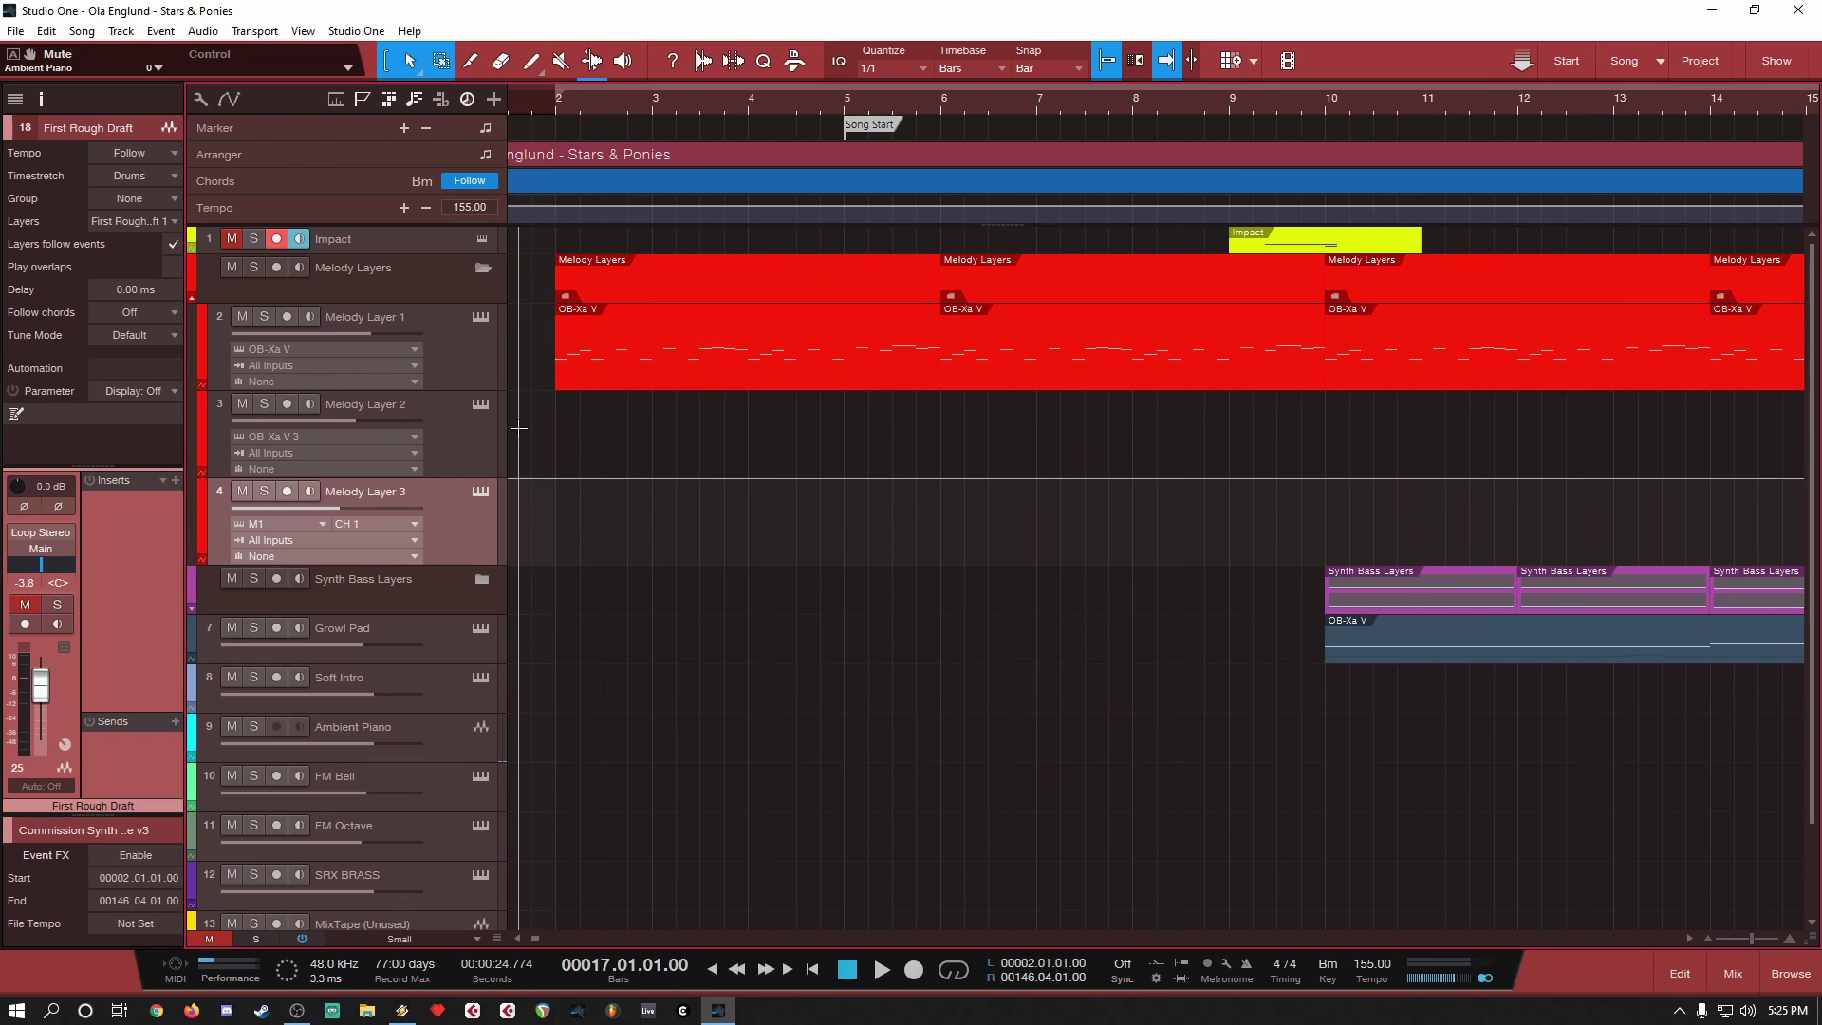
{"action": "scroll", "coordinate": [538, 939], "scroll_direction": "left", "scroll_amount": 1}
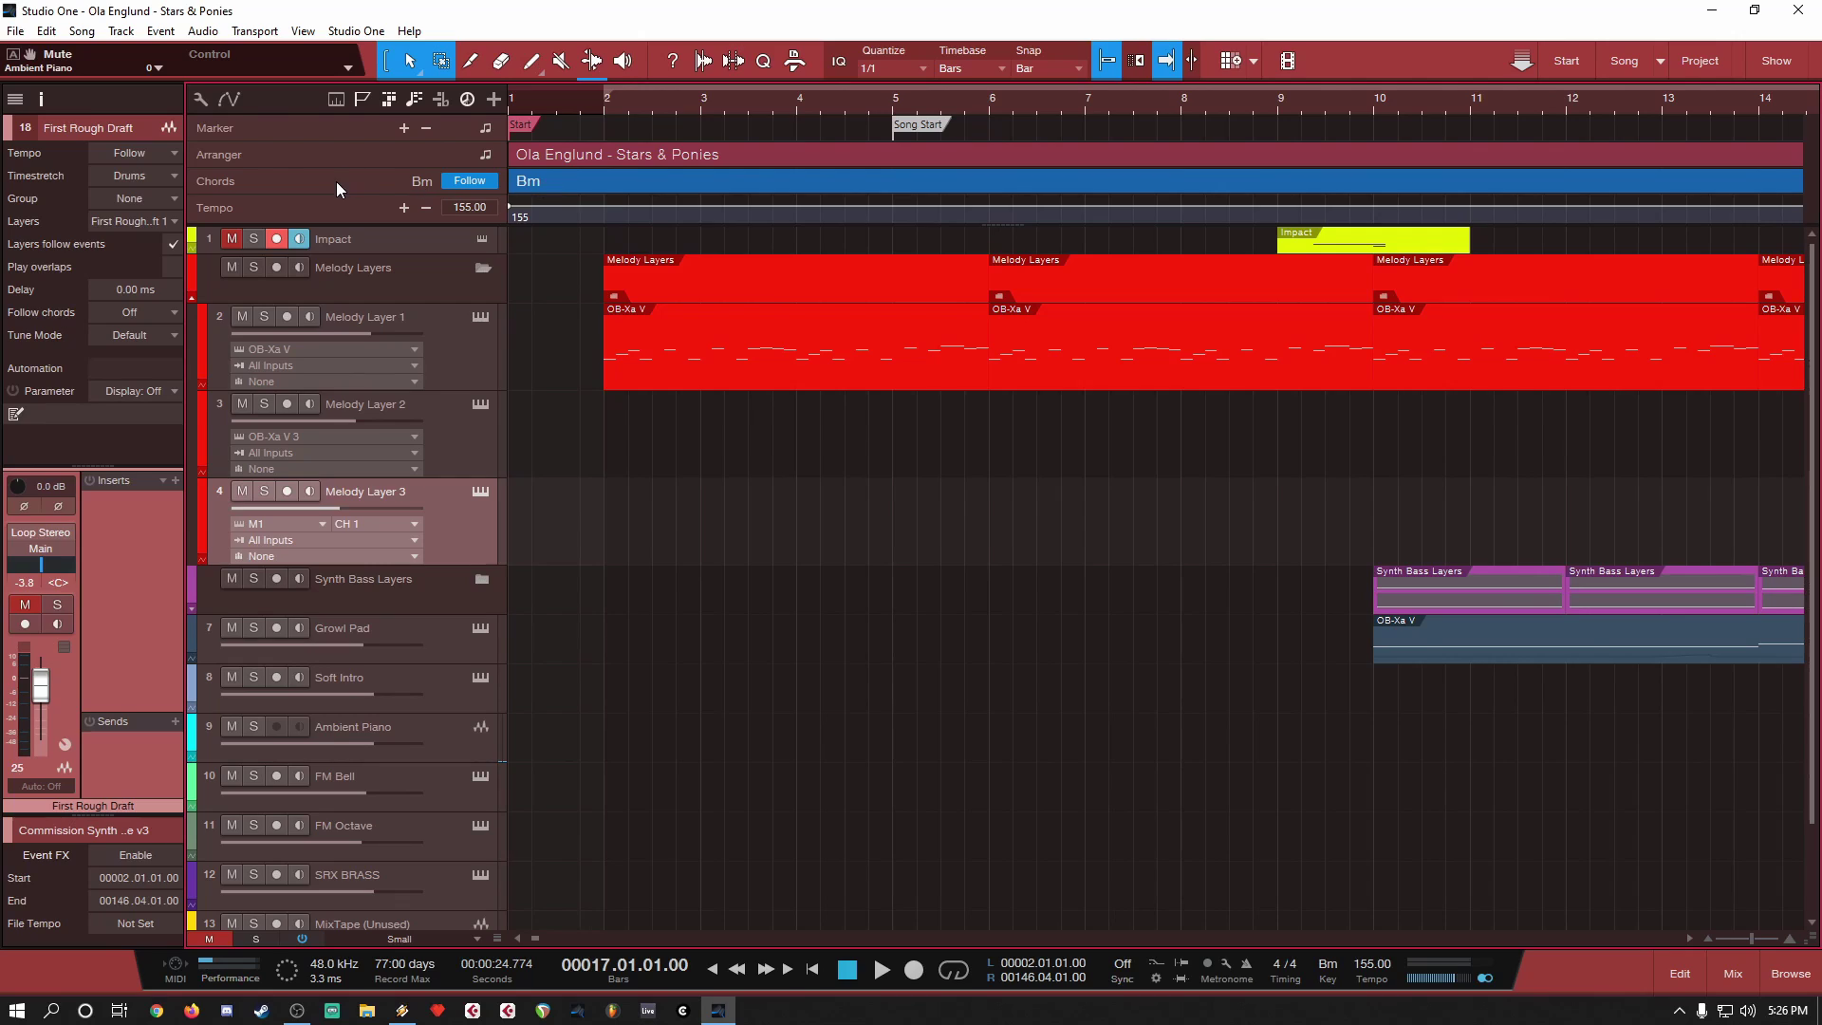
{"action": "left_click", "coordinate": [405, 187]}
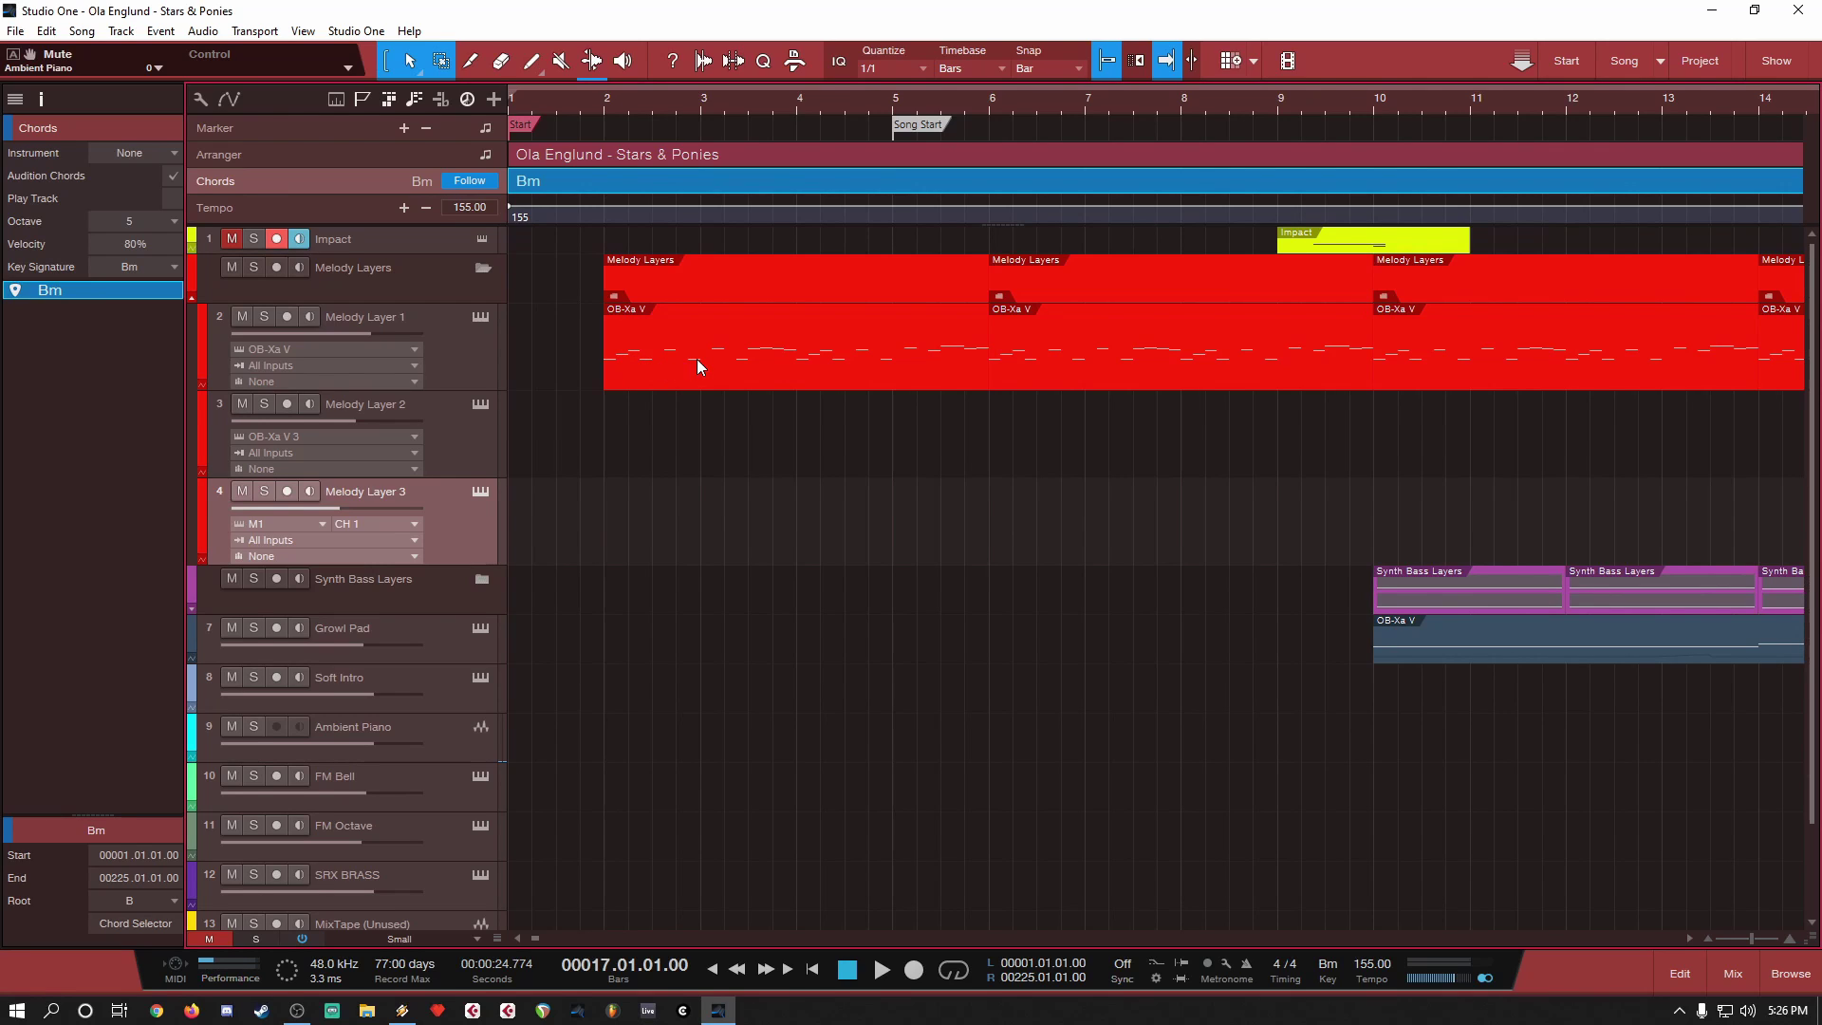
Step: Open the first Melody Layer 1 clip, at bar 2, in the note editor for a close view of its notes
{"action": "key", "text": "w"}
{"action": "key", "text": "w"}
{"action": "key", "text": "w"}
{"action": "left_click", "coordinate": [612, 359]}
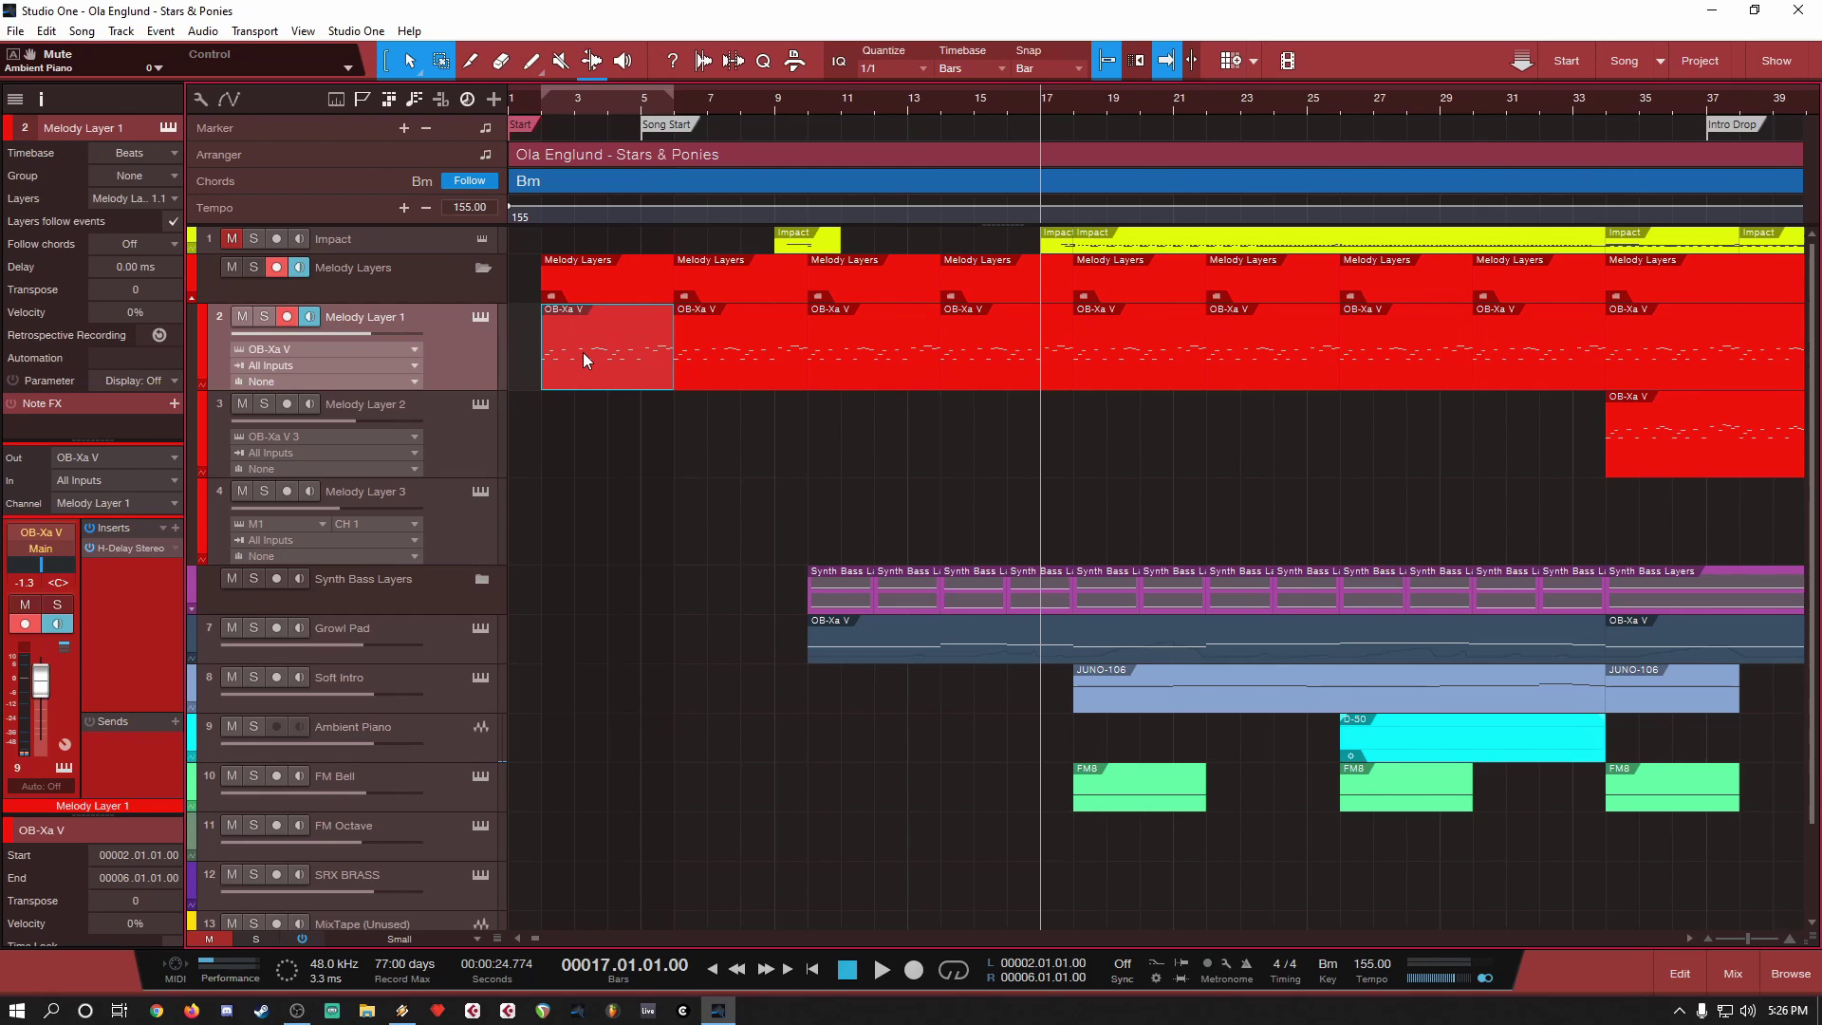
{"action": "double_click", "coordinate": [583, 359]}
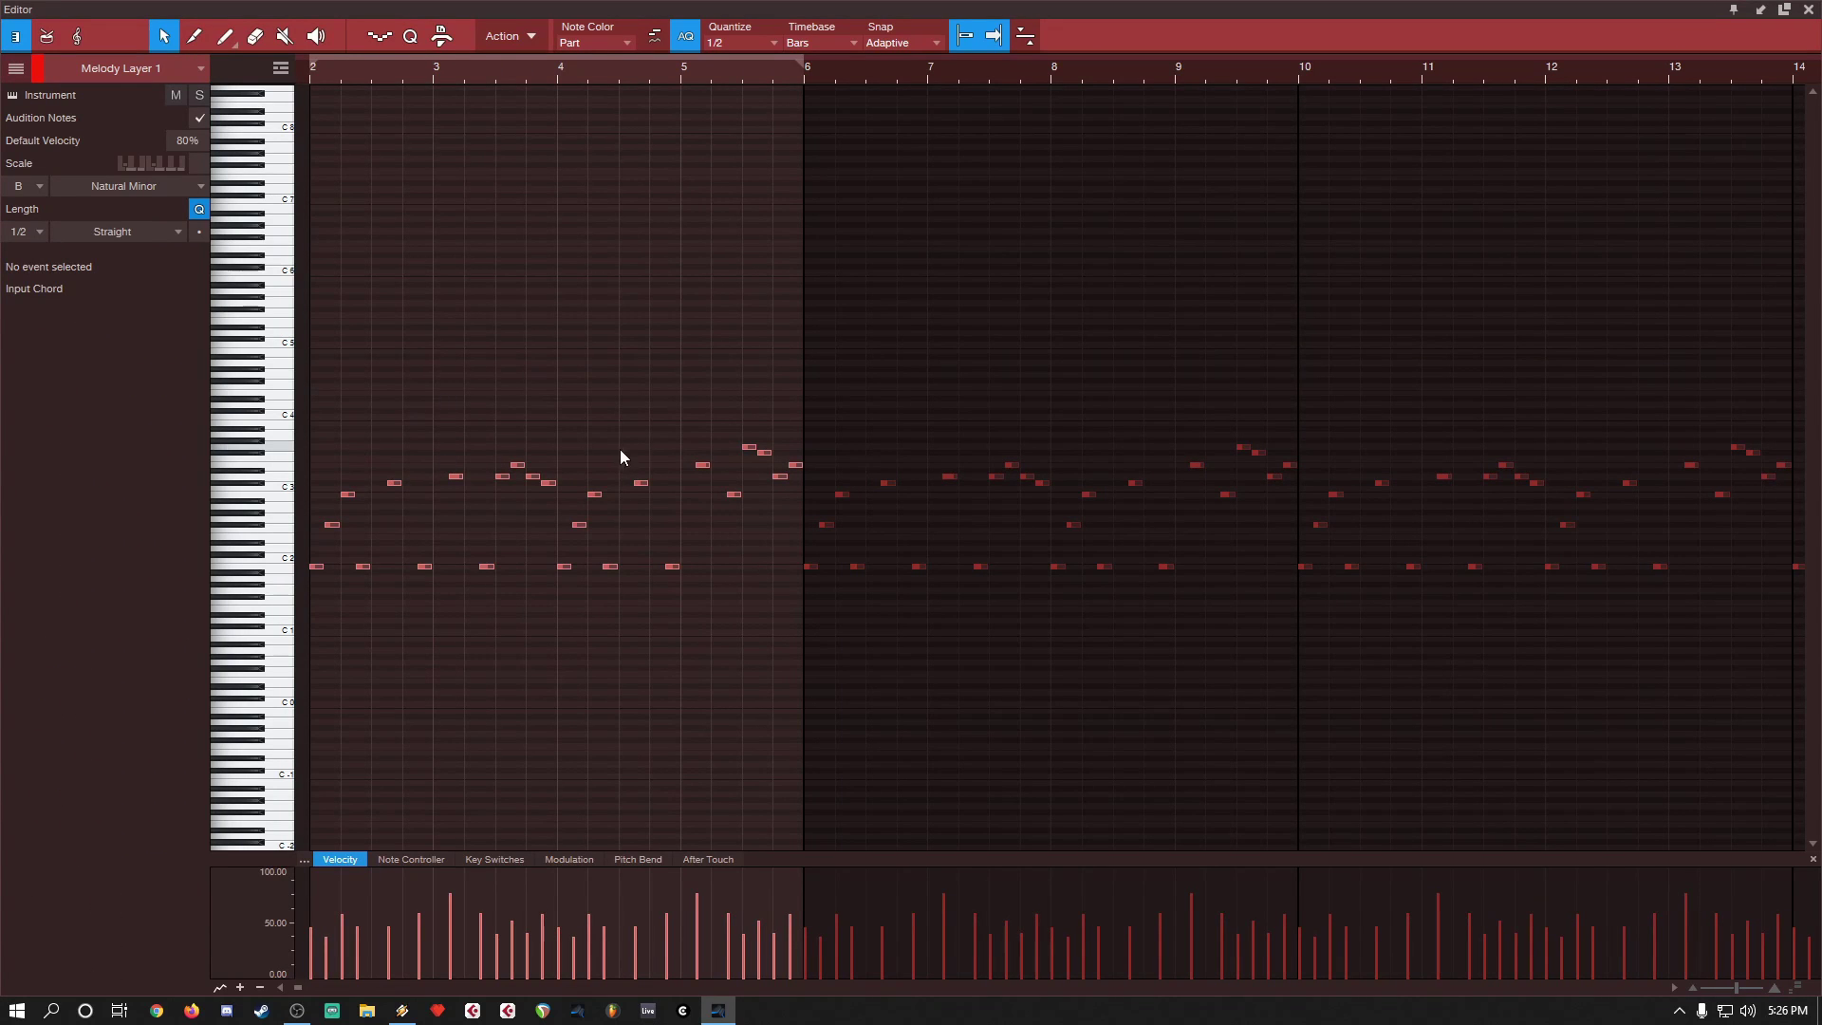
{"action": "scroll", "coordinate": [370, 513], "scroll_direction": "up", "scroll_amount": 5}
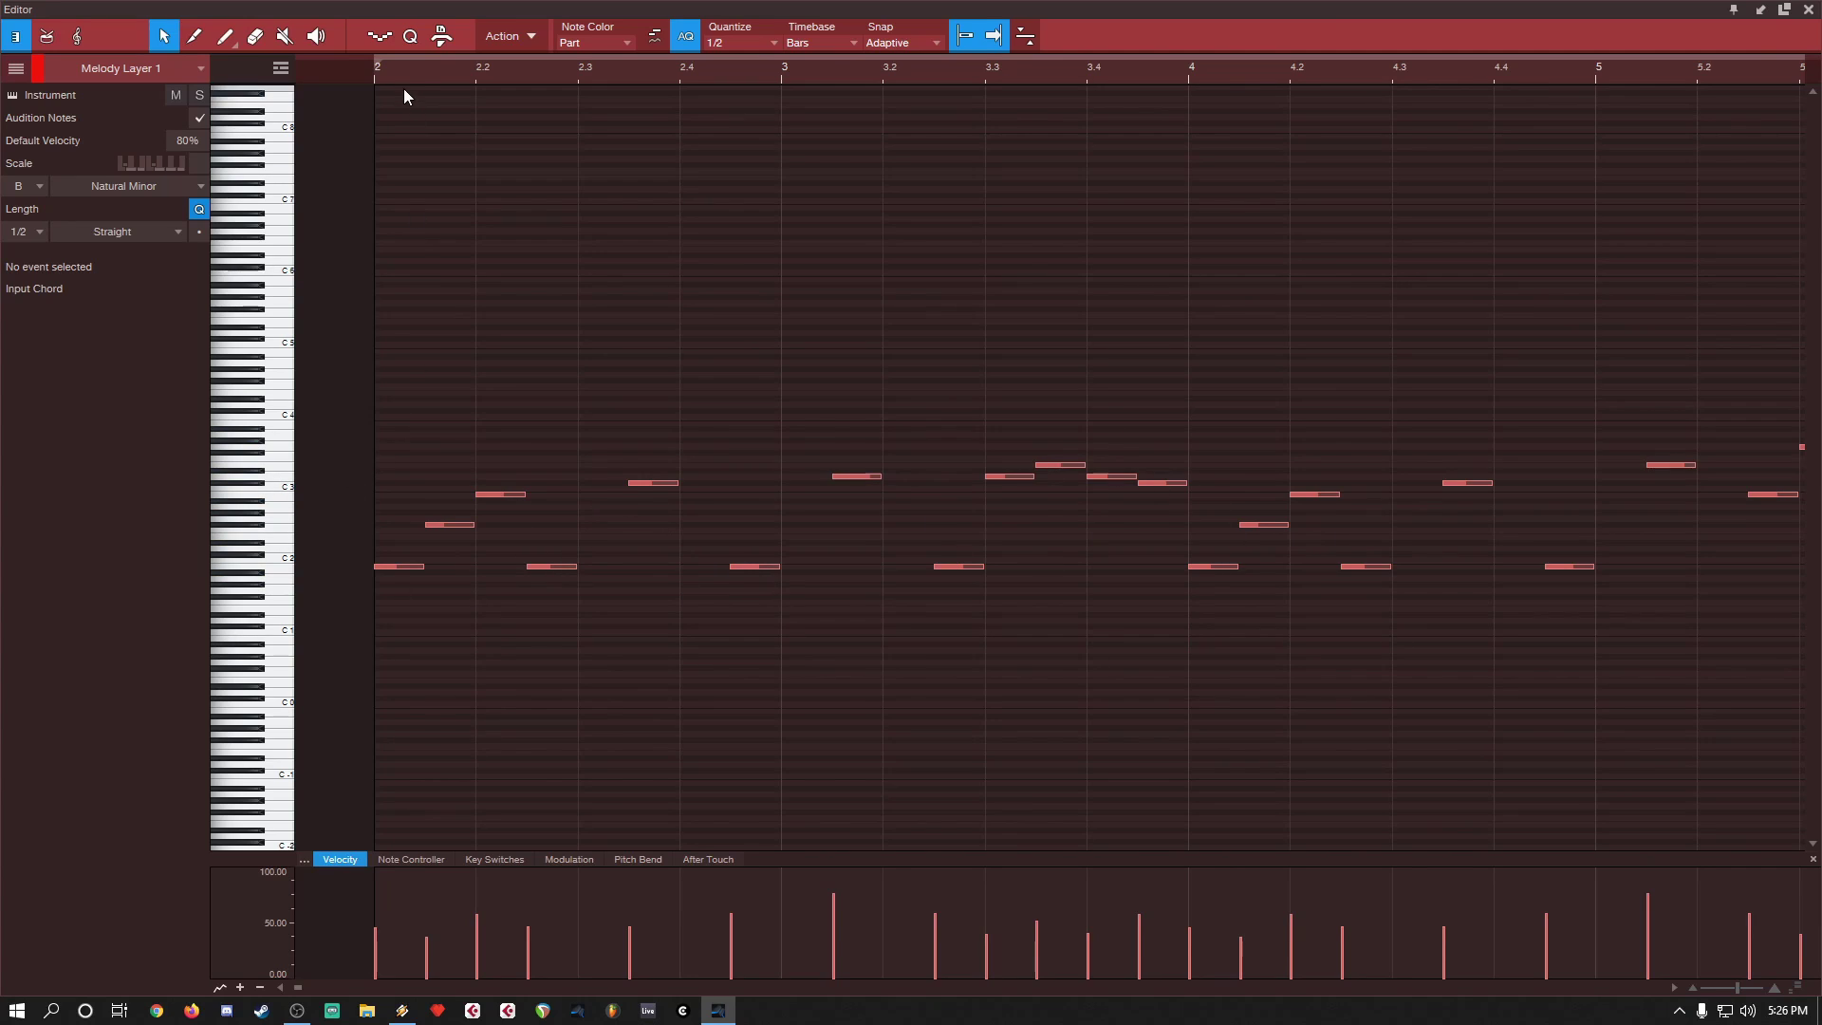
Step: Audition the Melody Layer 1 notes from bar 2 and examine the repeating pattern through bar 65
{"action": "left_click", "coordinate": [378, 78]}
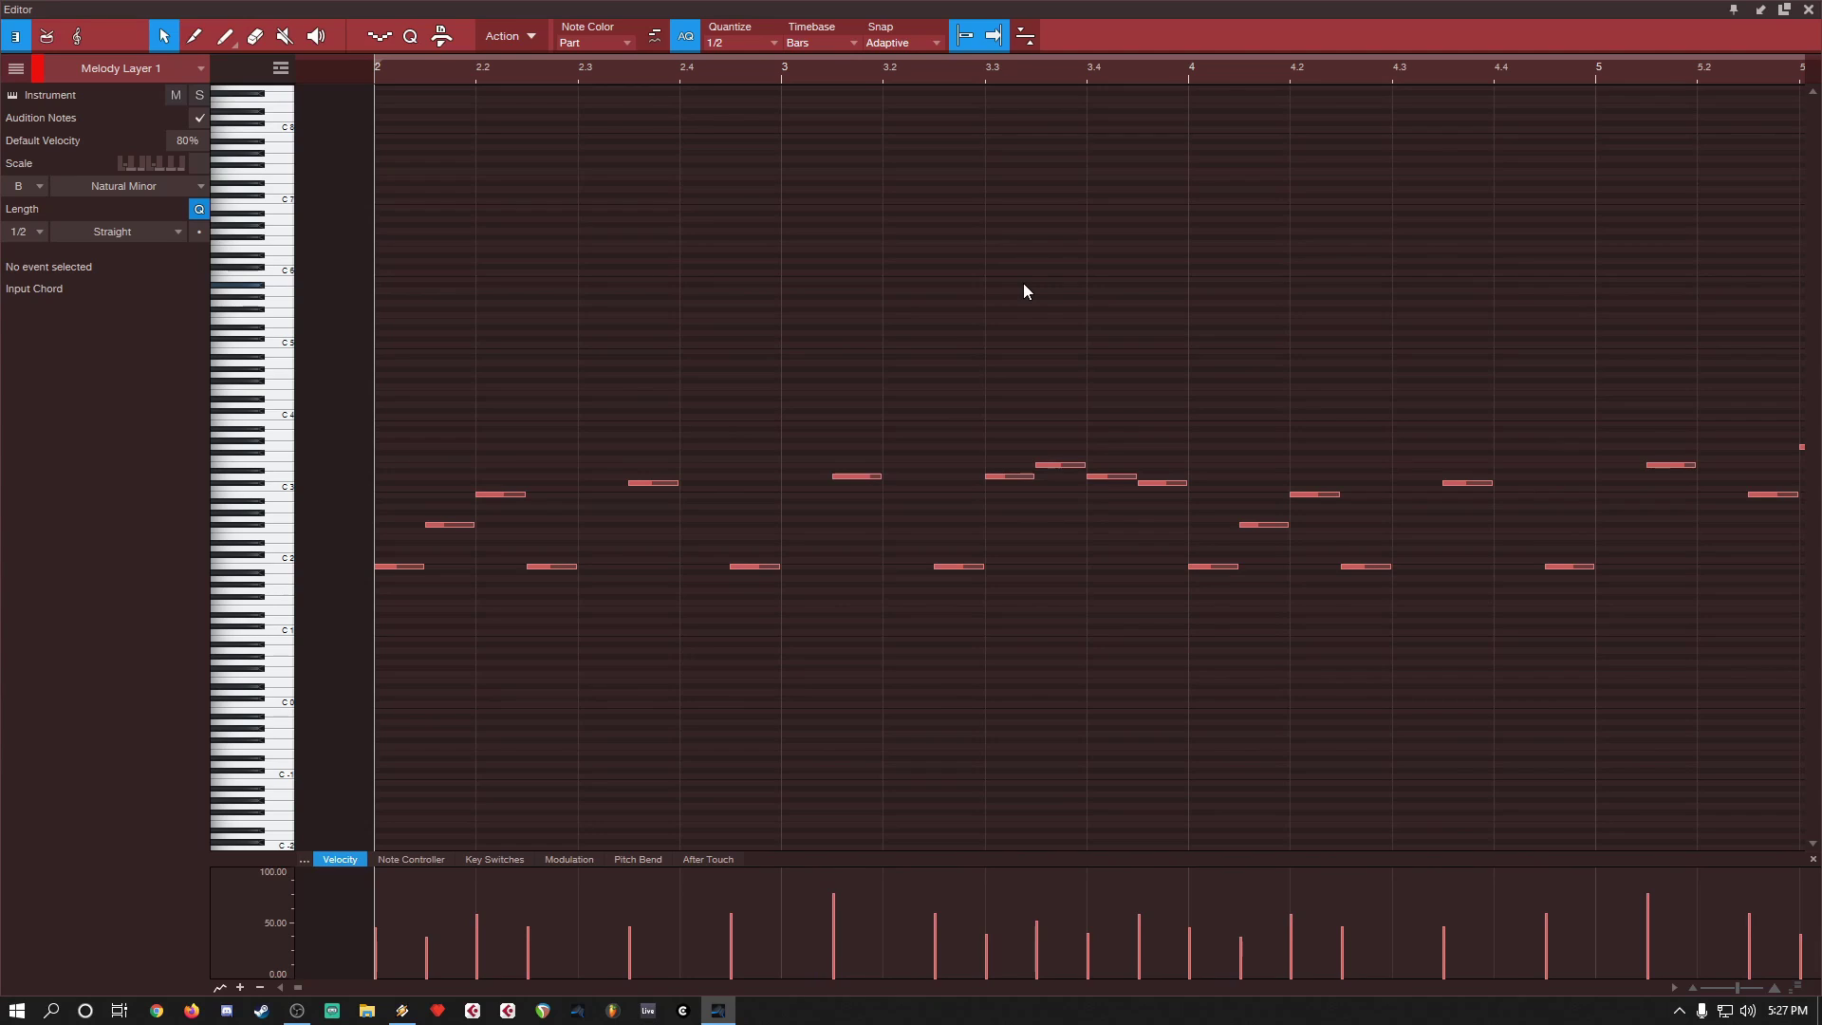
{"action": "key", "text": "space"}
{"action": "key", "text": "space"}
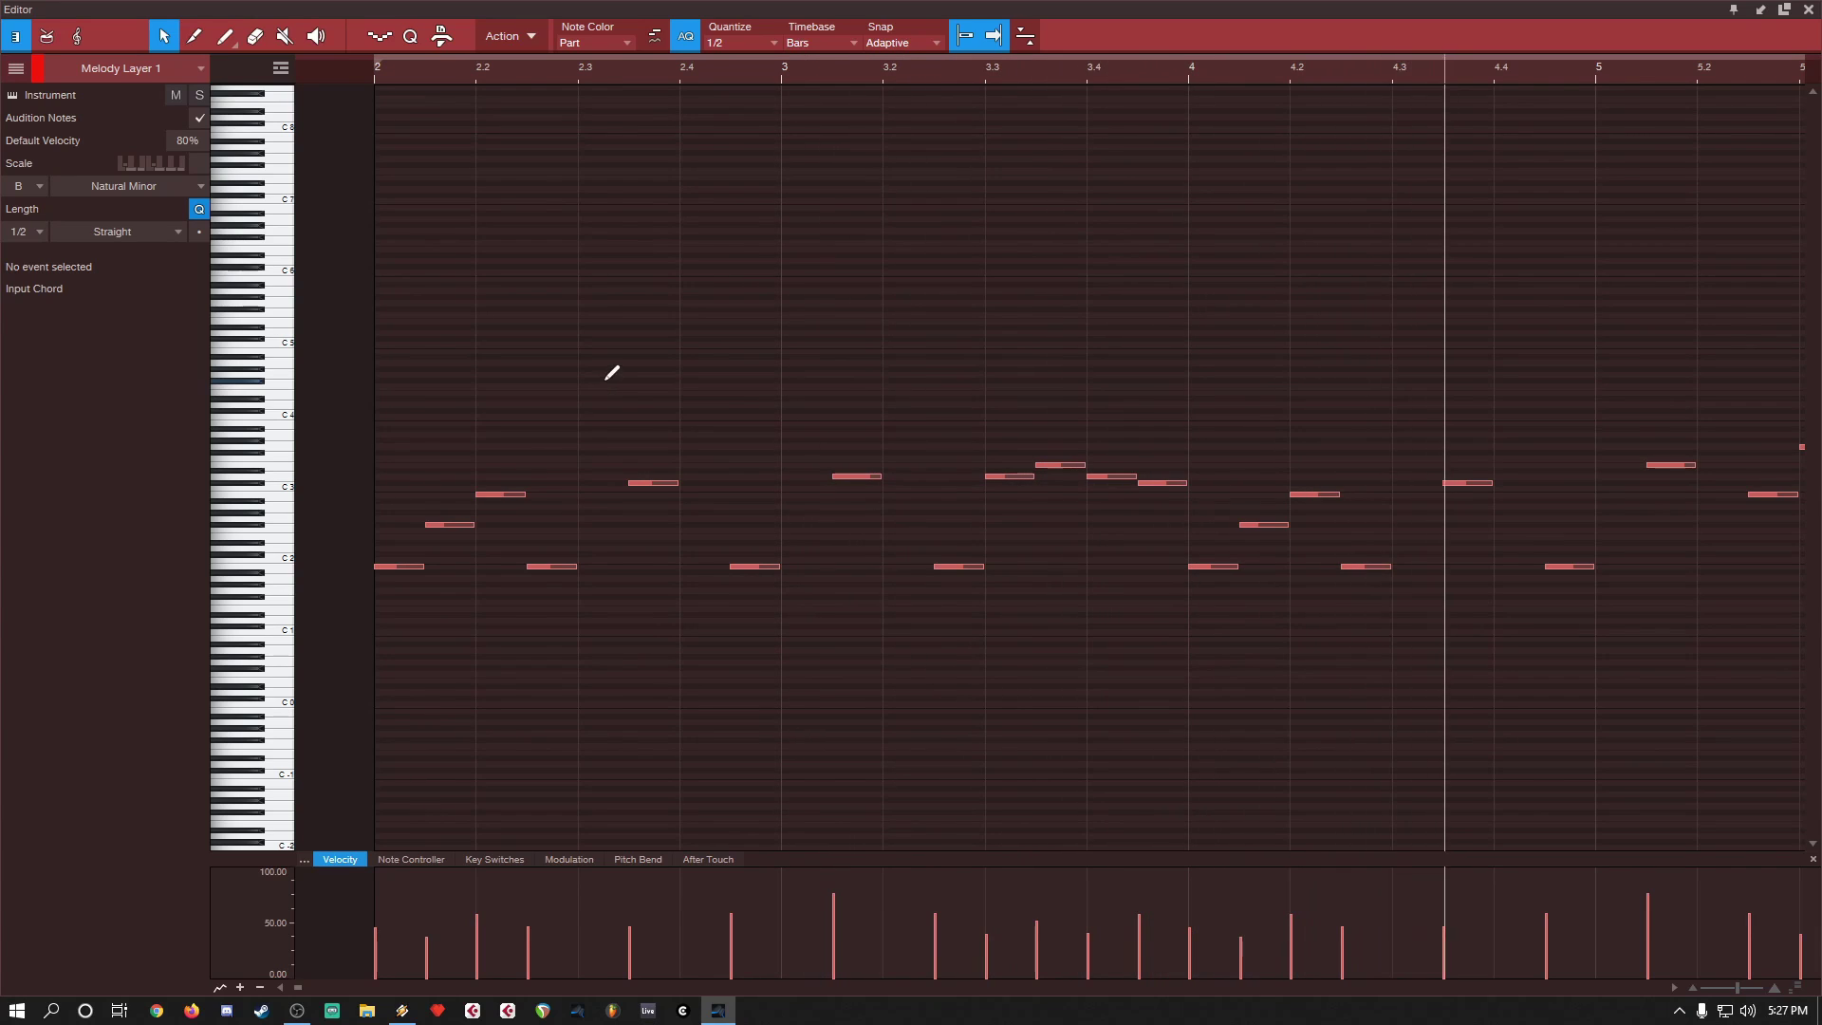
{"action": "scroll", "coordinate": [611, 384], "scroll_direction": "down", "scroll_amount": 2}
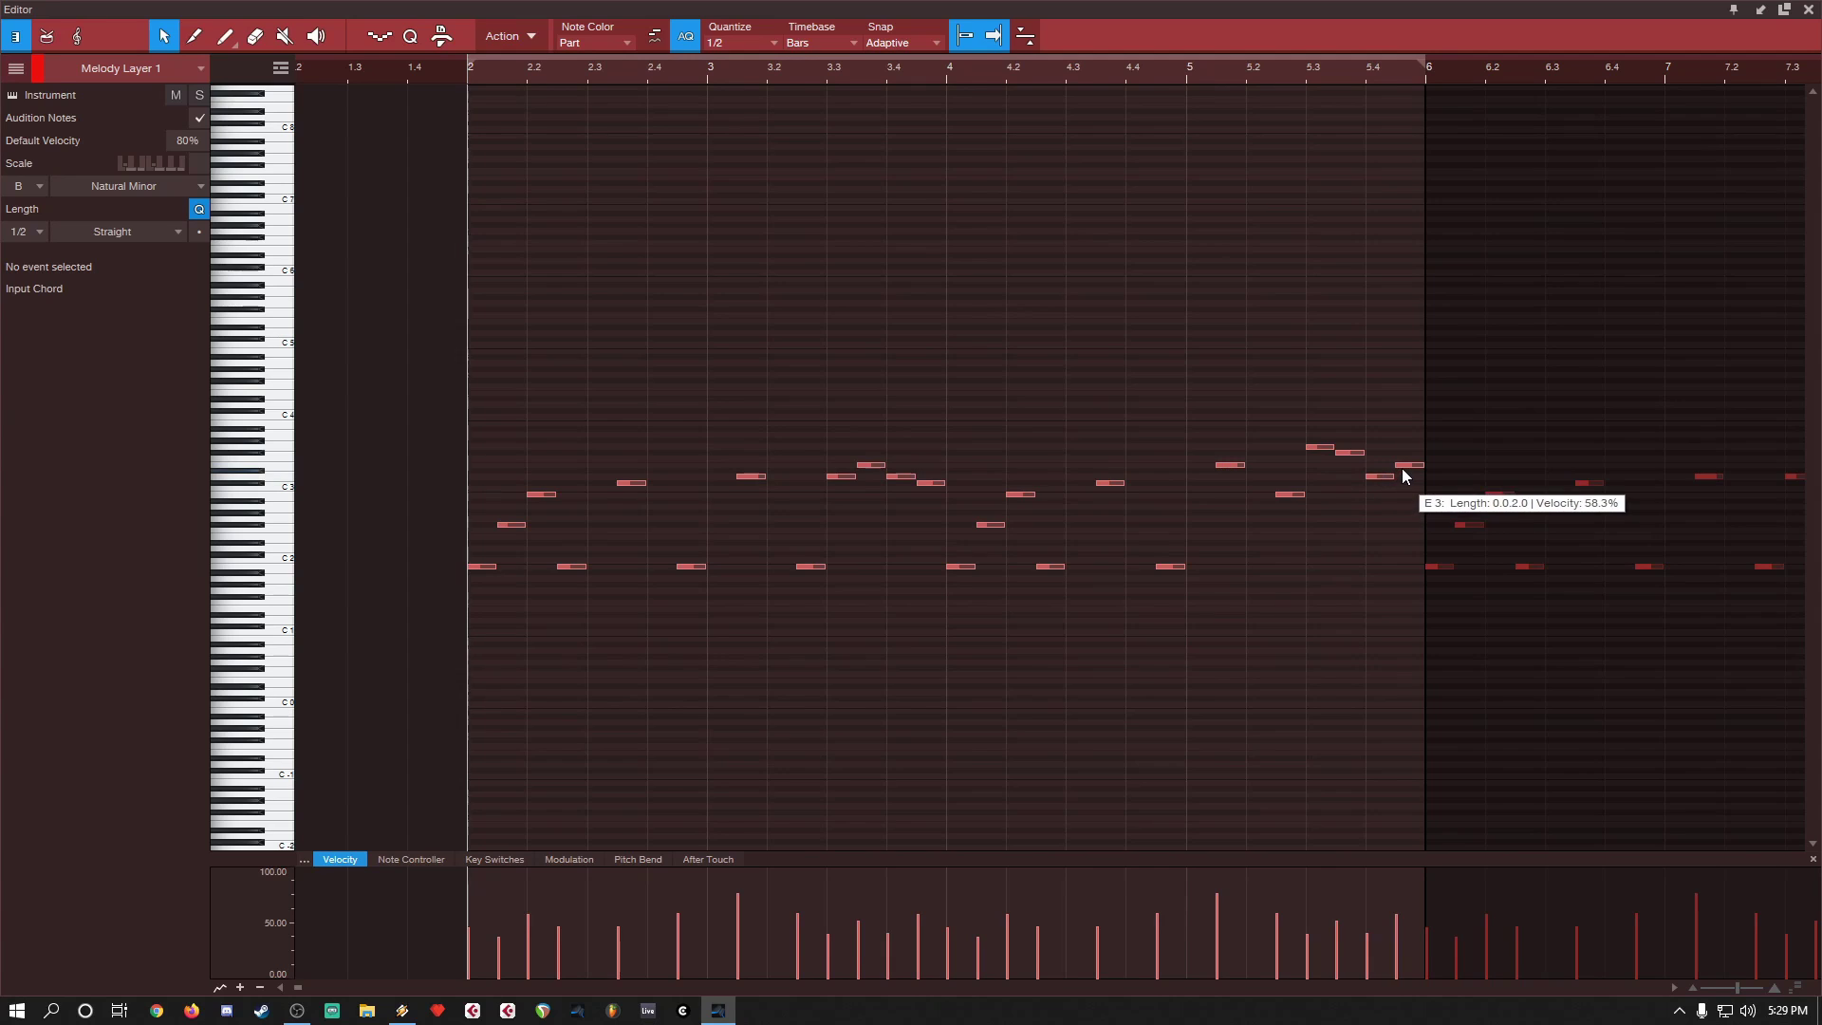
{"action": "scroll", "coordinate": [663, 490], "scroll_direction": "down", "scroll_amount": 8}
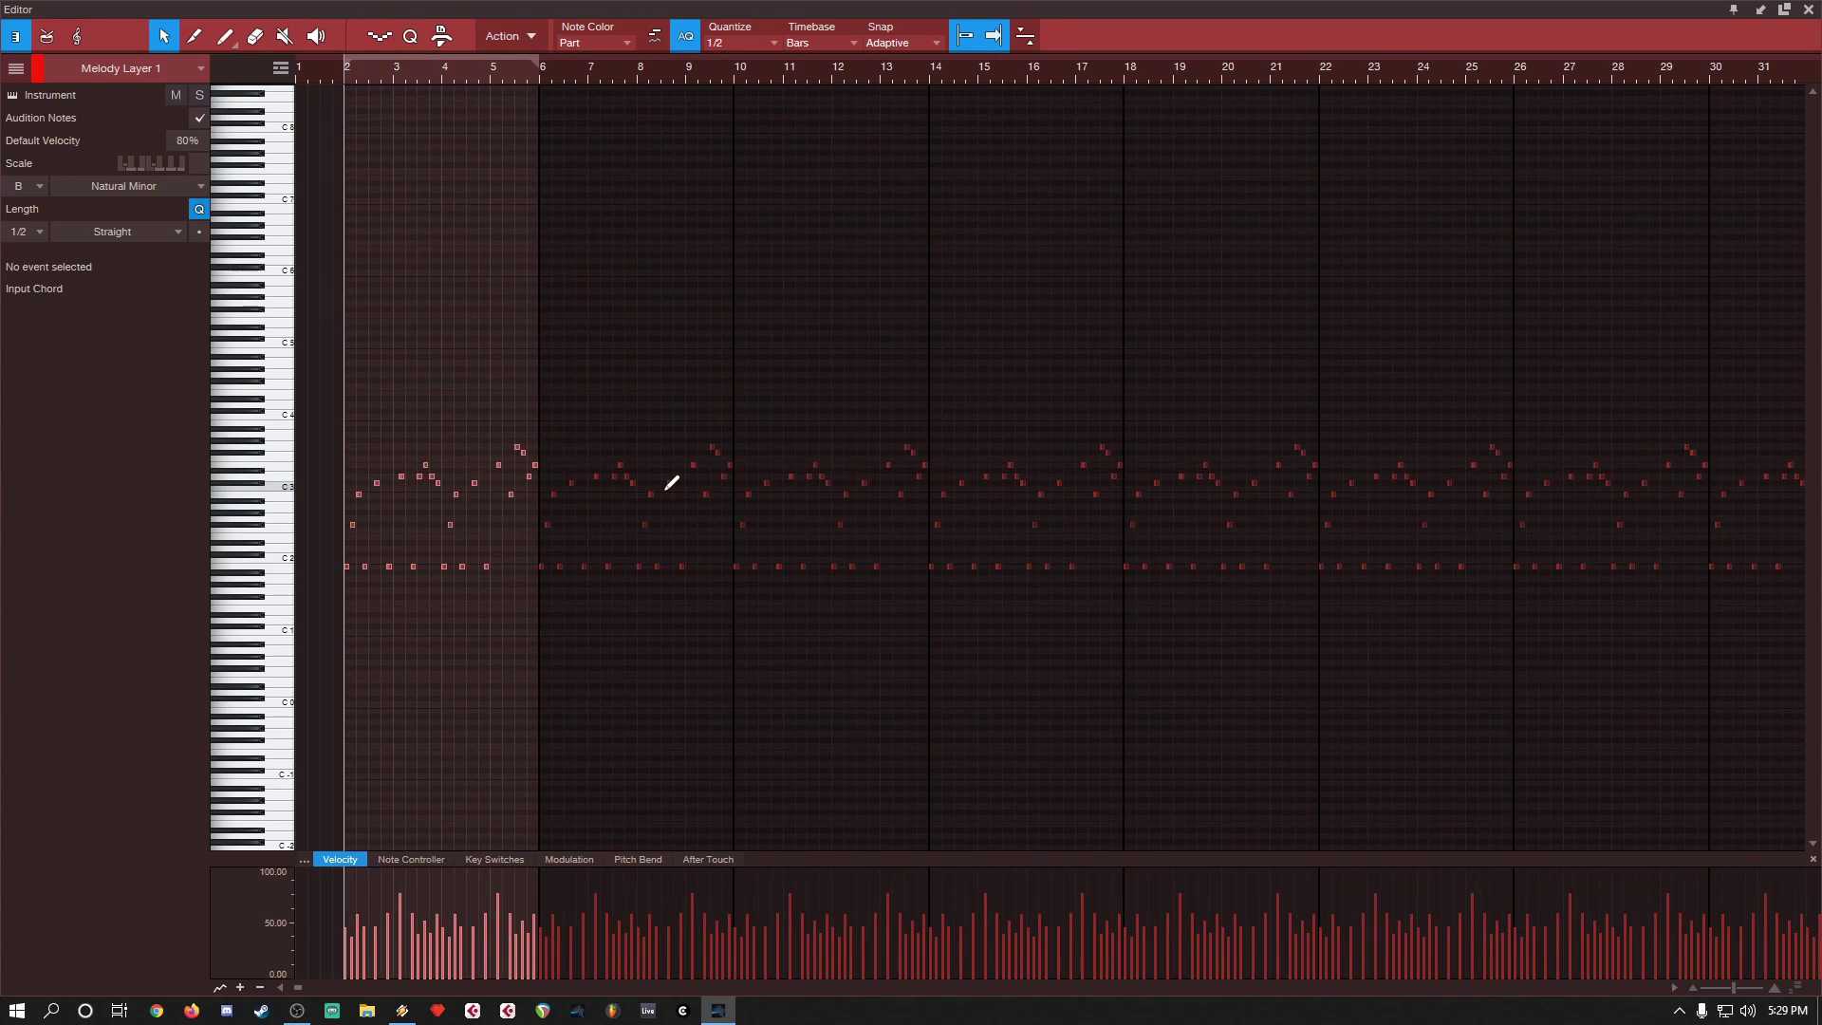
{"action": "scroll", "coordinate": [795, 491], "scroll_direction": "down", "scroll_amount": 3}
{"action": "scroll", "coordinate": [1329, 494], "scroll_direction": "down", "scroll_amount": 3}
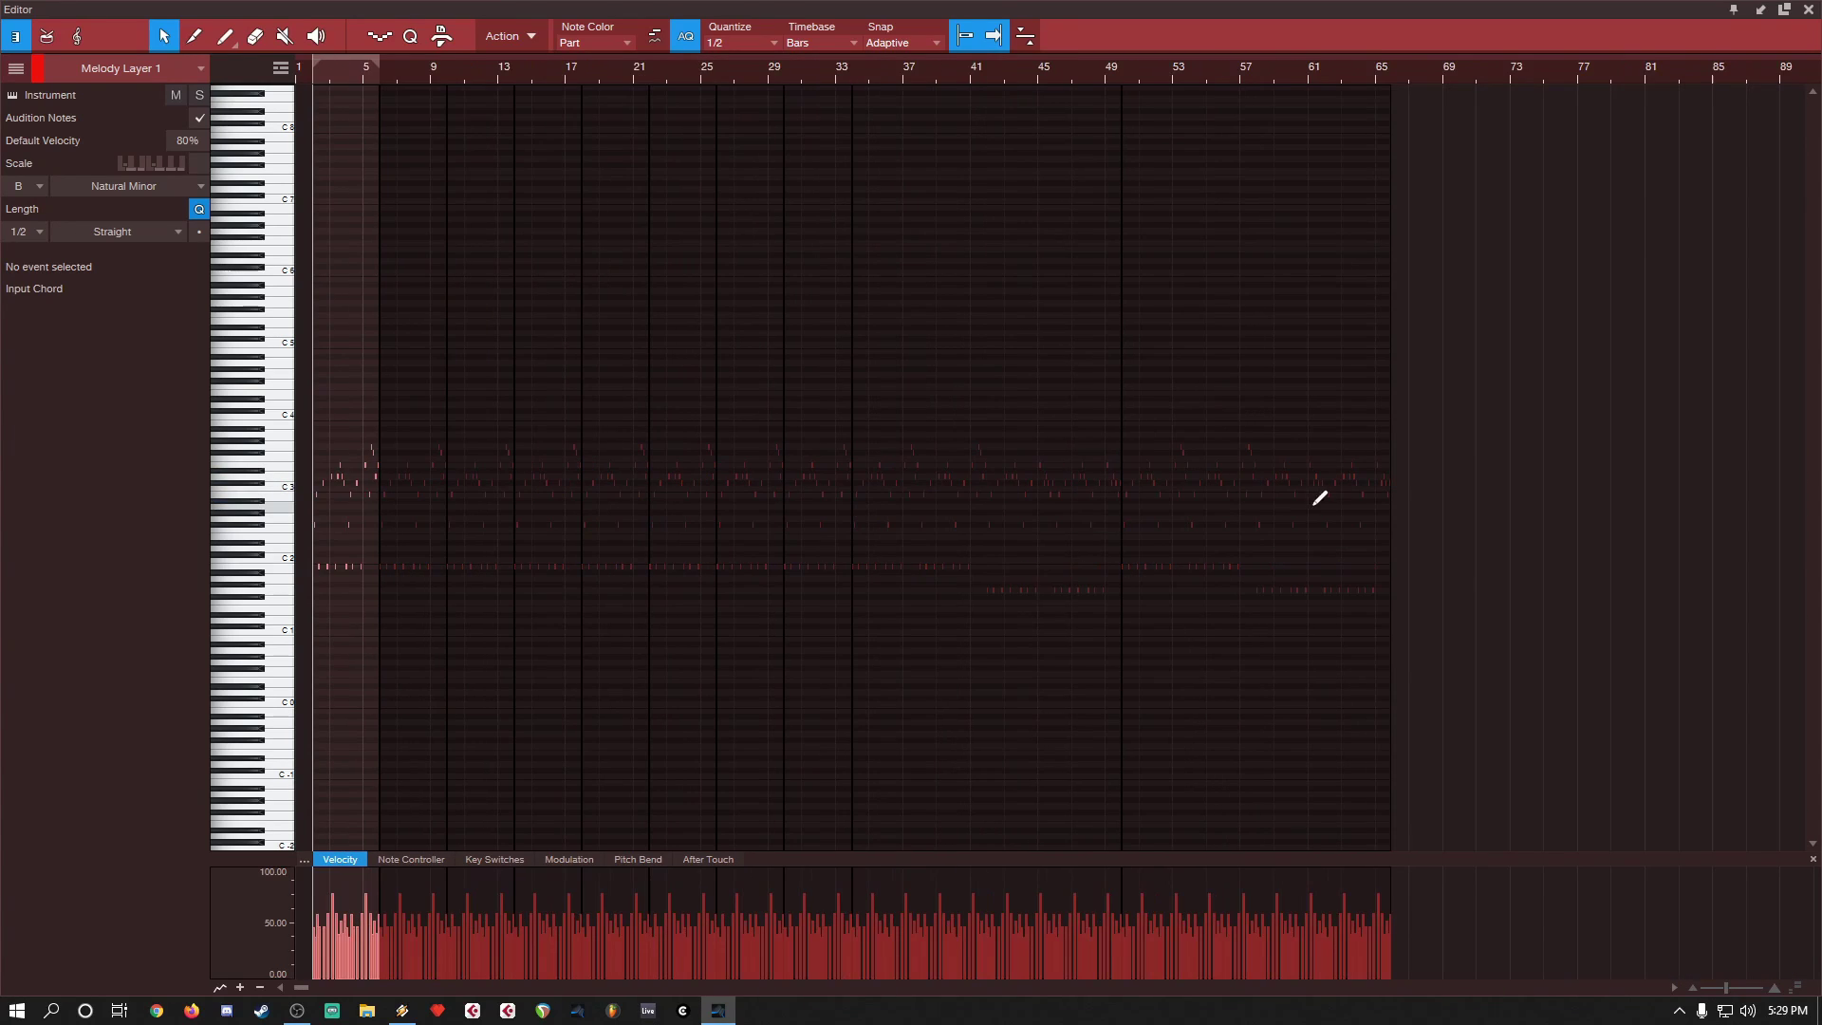
Step: Audition the Melody Layer 1 notes from bar 46 up to the clip boundary at bar 50
{"action": "scroll", "coordinate": [1225, 534], "scroll_direction": "up", "scroll_amount": 6}
{"action": "scroll", "coordinate": [598, 485], "scroll_direction": "up", "scroll_amount": 3}
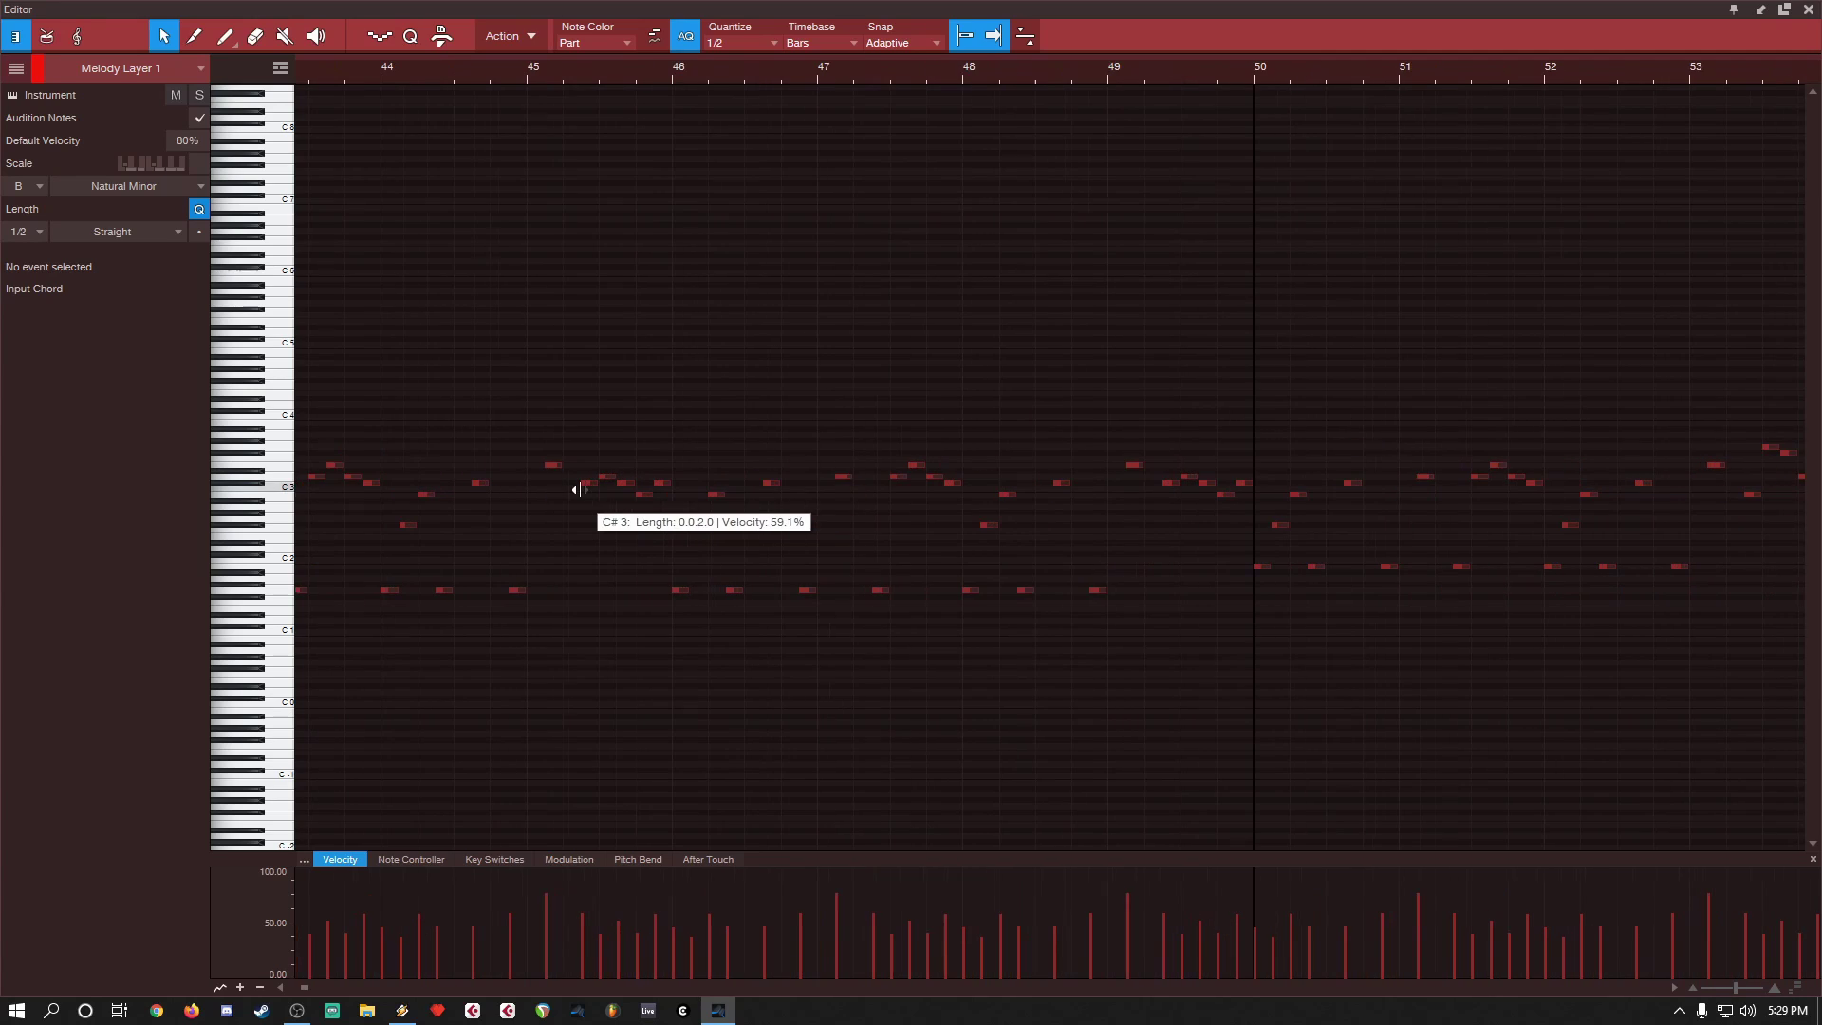
{"action": "left_click", "coordinate": [671, 78]}
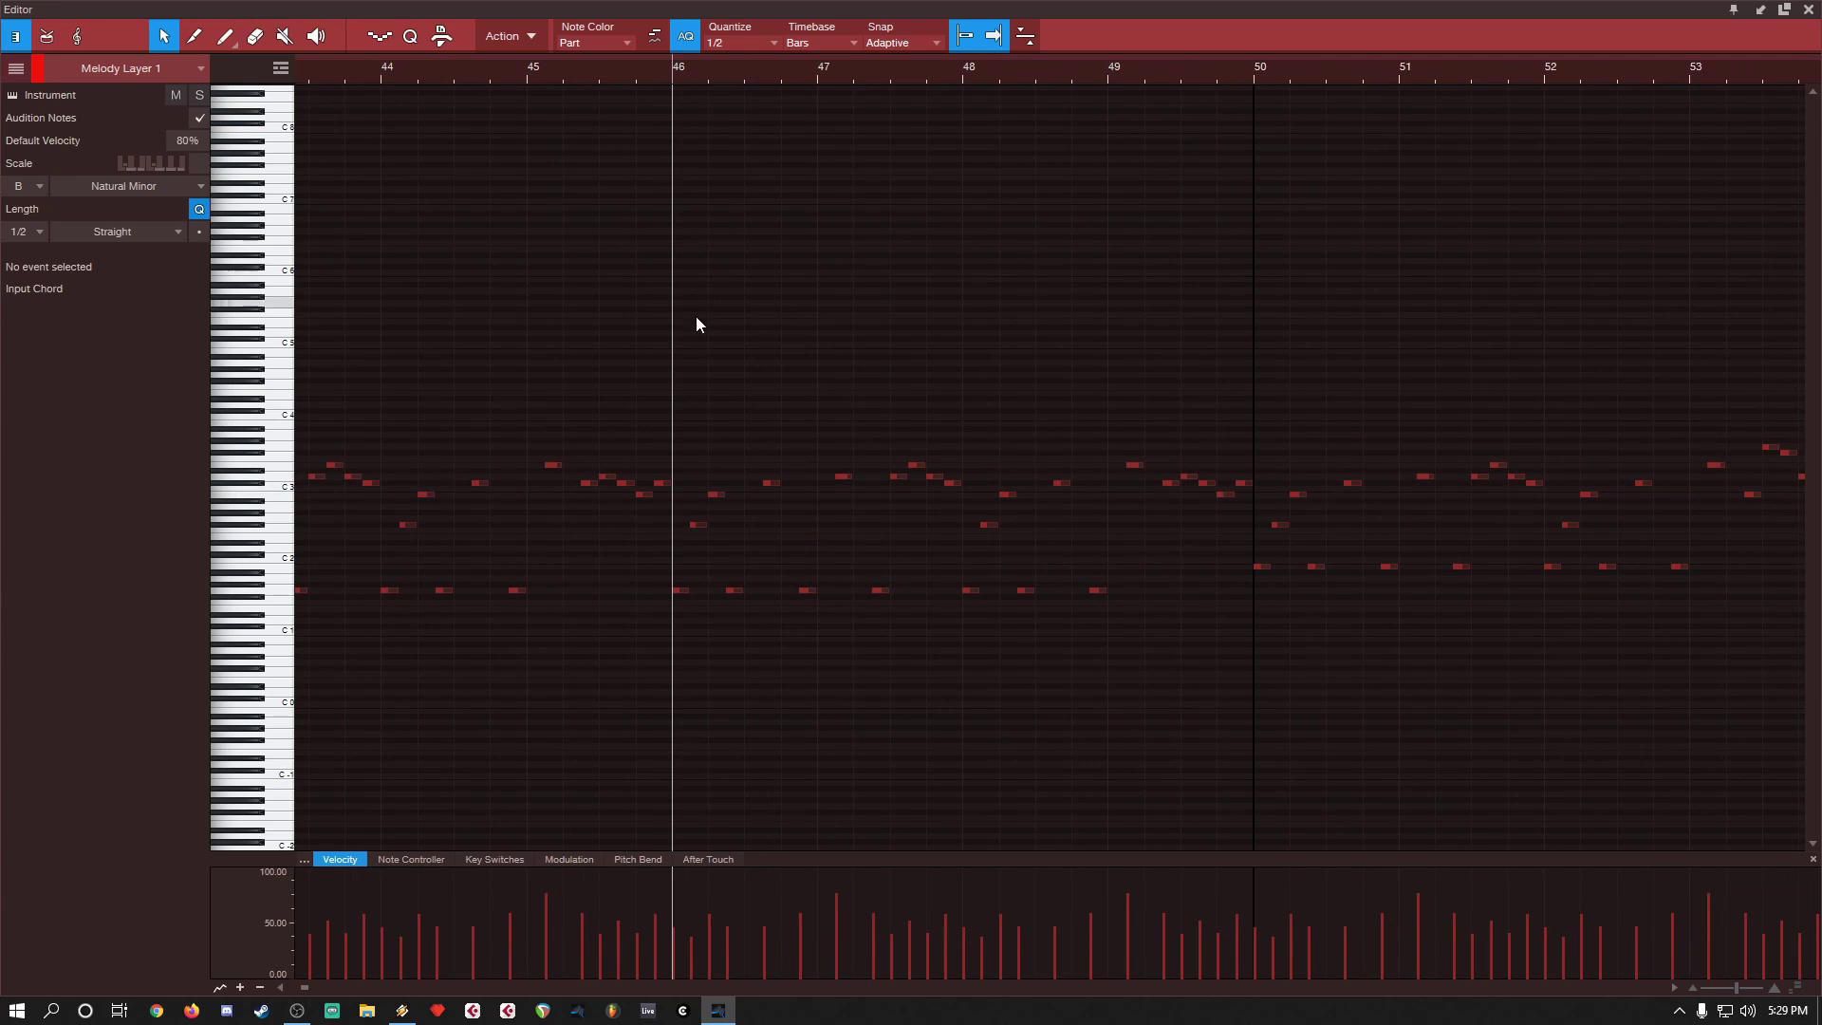
{"action": "key", "text": "space"}
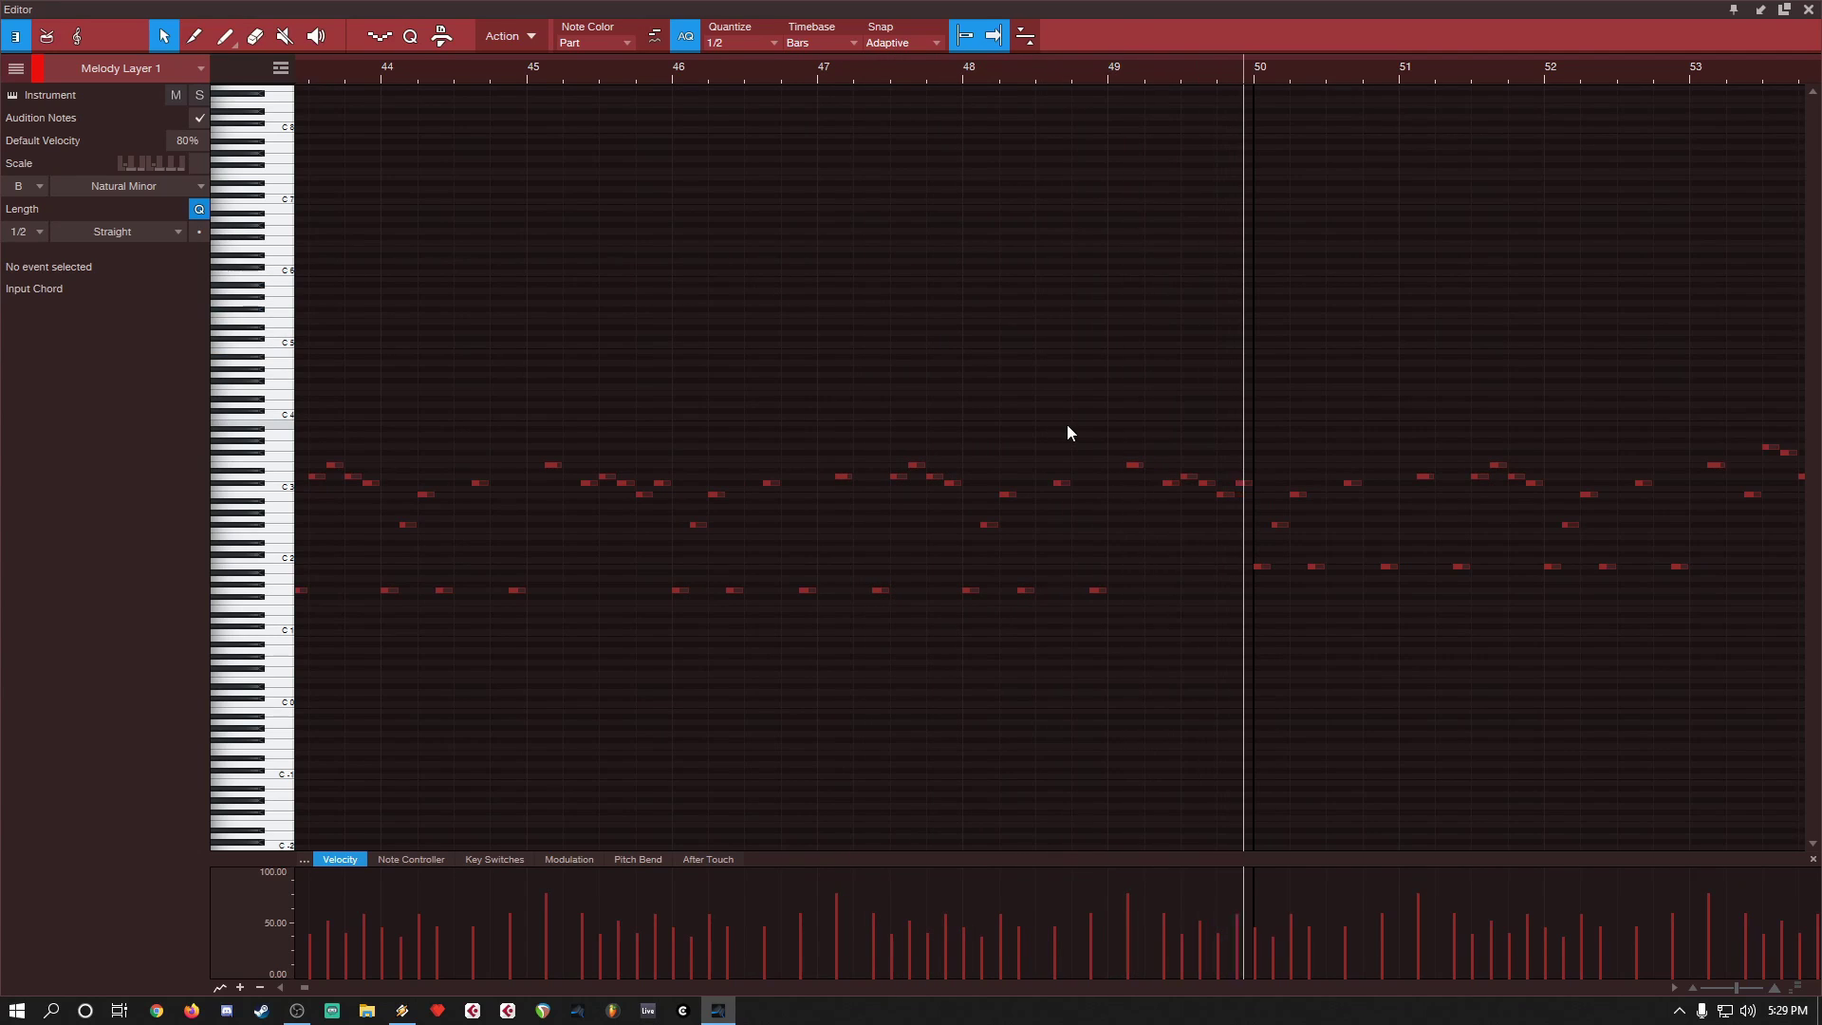
Step: Audition the closing Melody Layer 1 phrase from bar 61 towards the end of the part at bar 66
{"action": "scroll", "coordinate": [1063, 428], "scroll_direction": "down", "scroll_amount": 4}
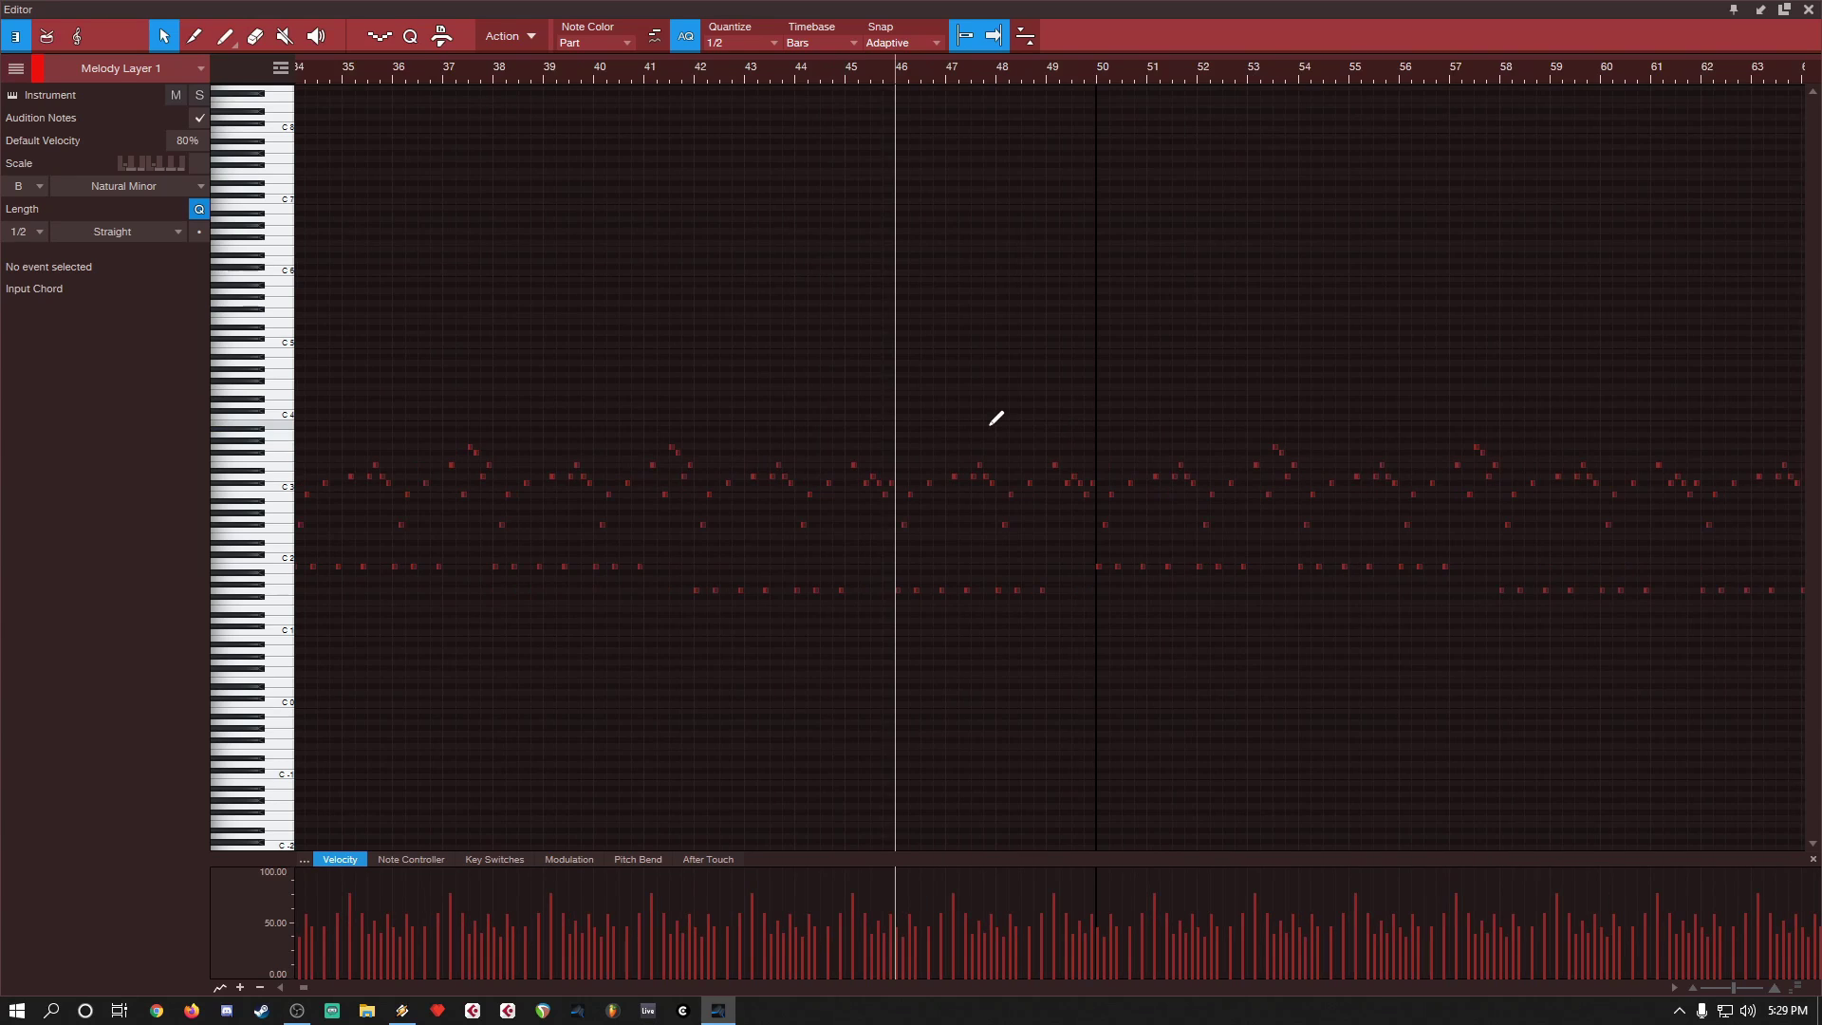
{"action": "scroll", "coordinate": [1434, 422], "scroll_direction": "up", "scroll_amount": 3}
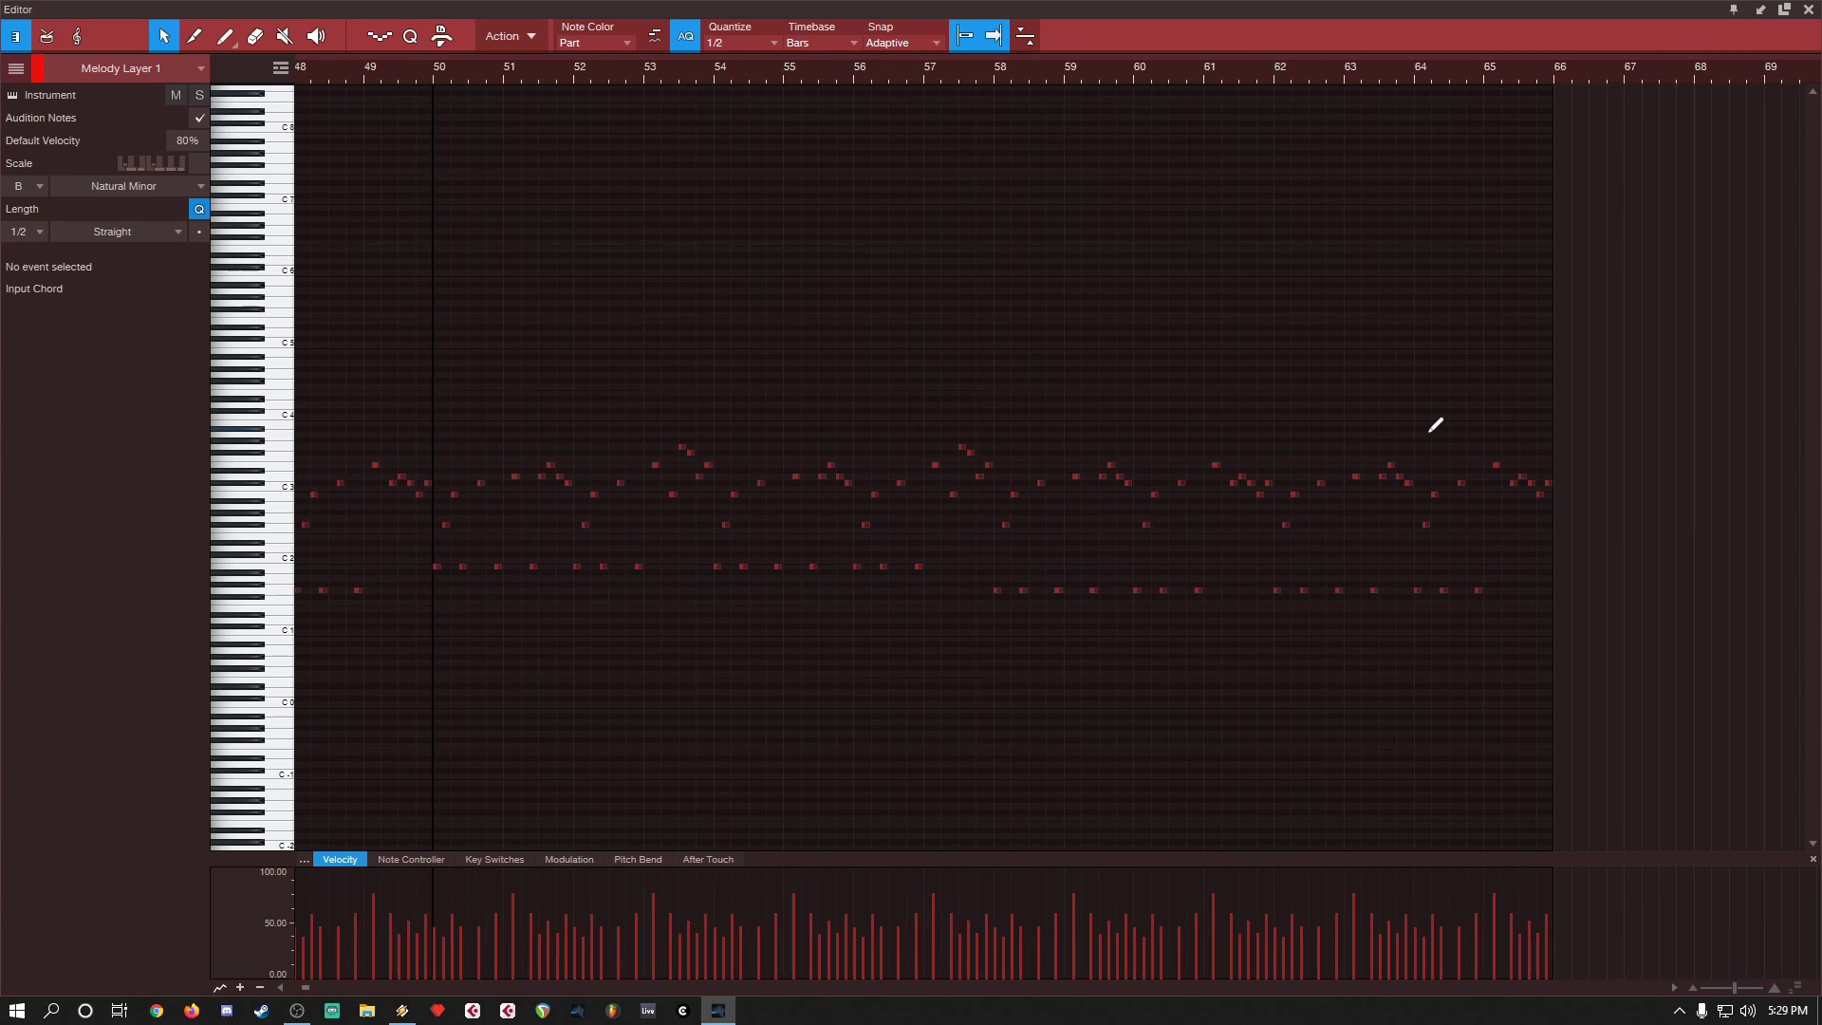
{"action": "scroll", "coordinate": [1469, 414], "scroll_direction": "up", "scroll_amount": 2}
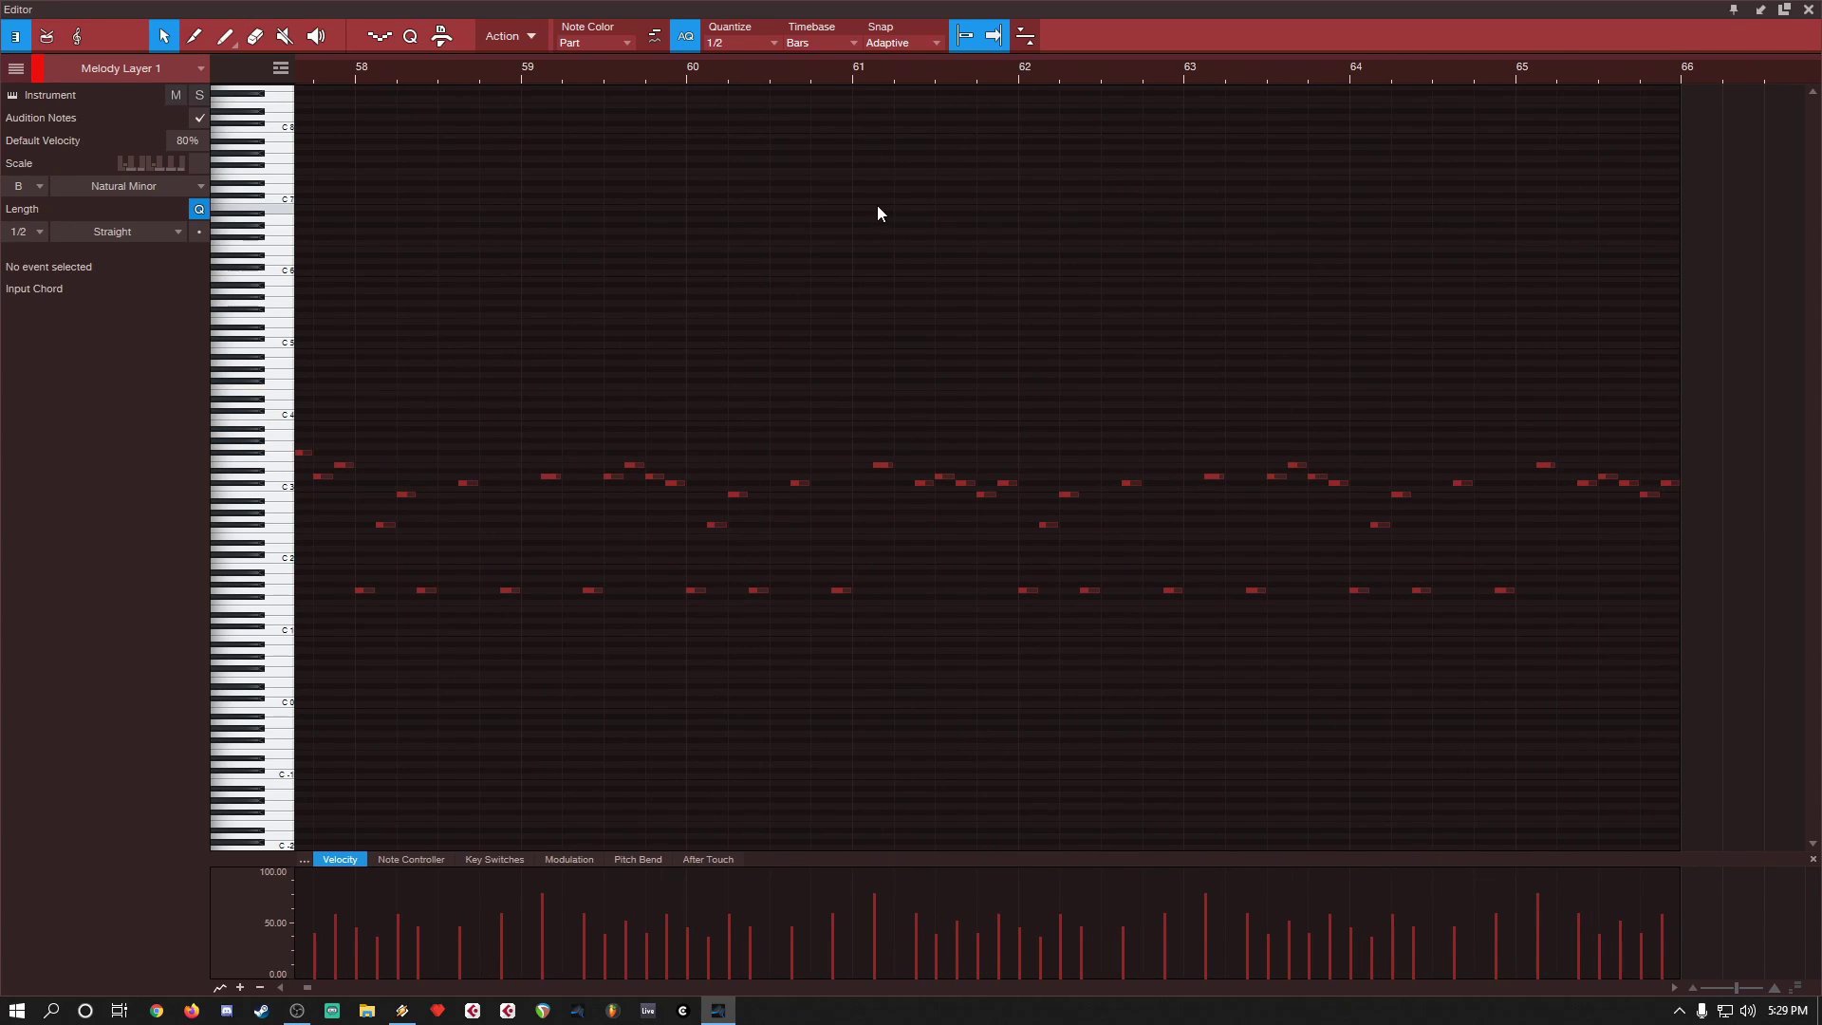
{"action": "left_click", "coordinate": [855, 79]}
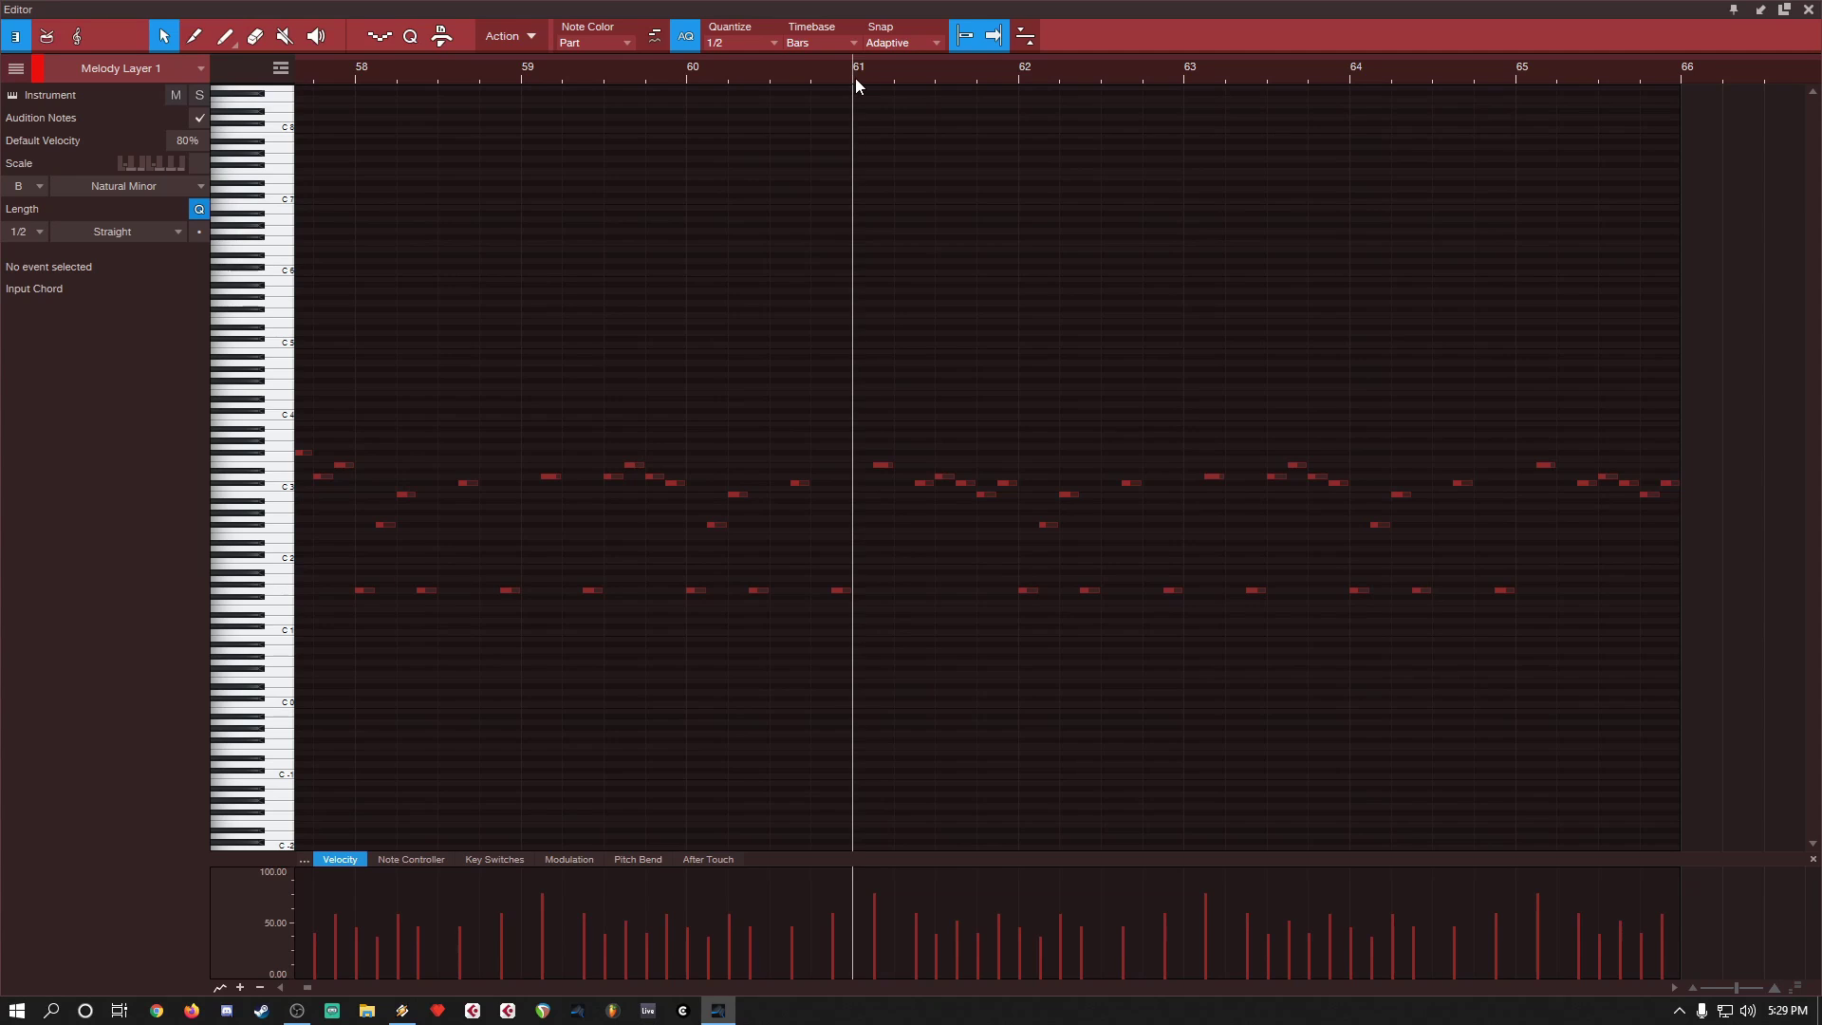
{"action": "key", "text": "space"}
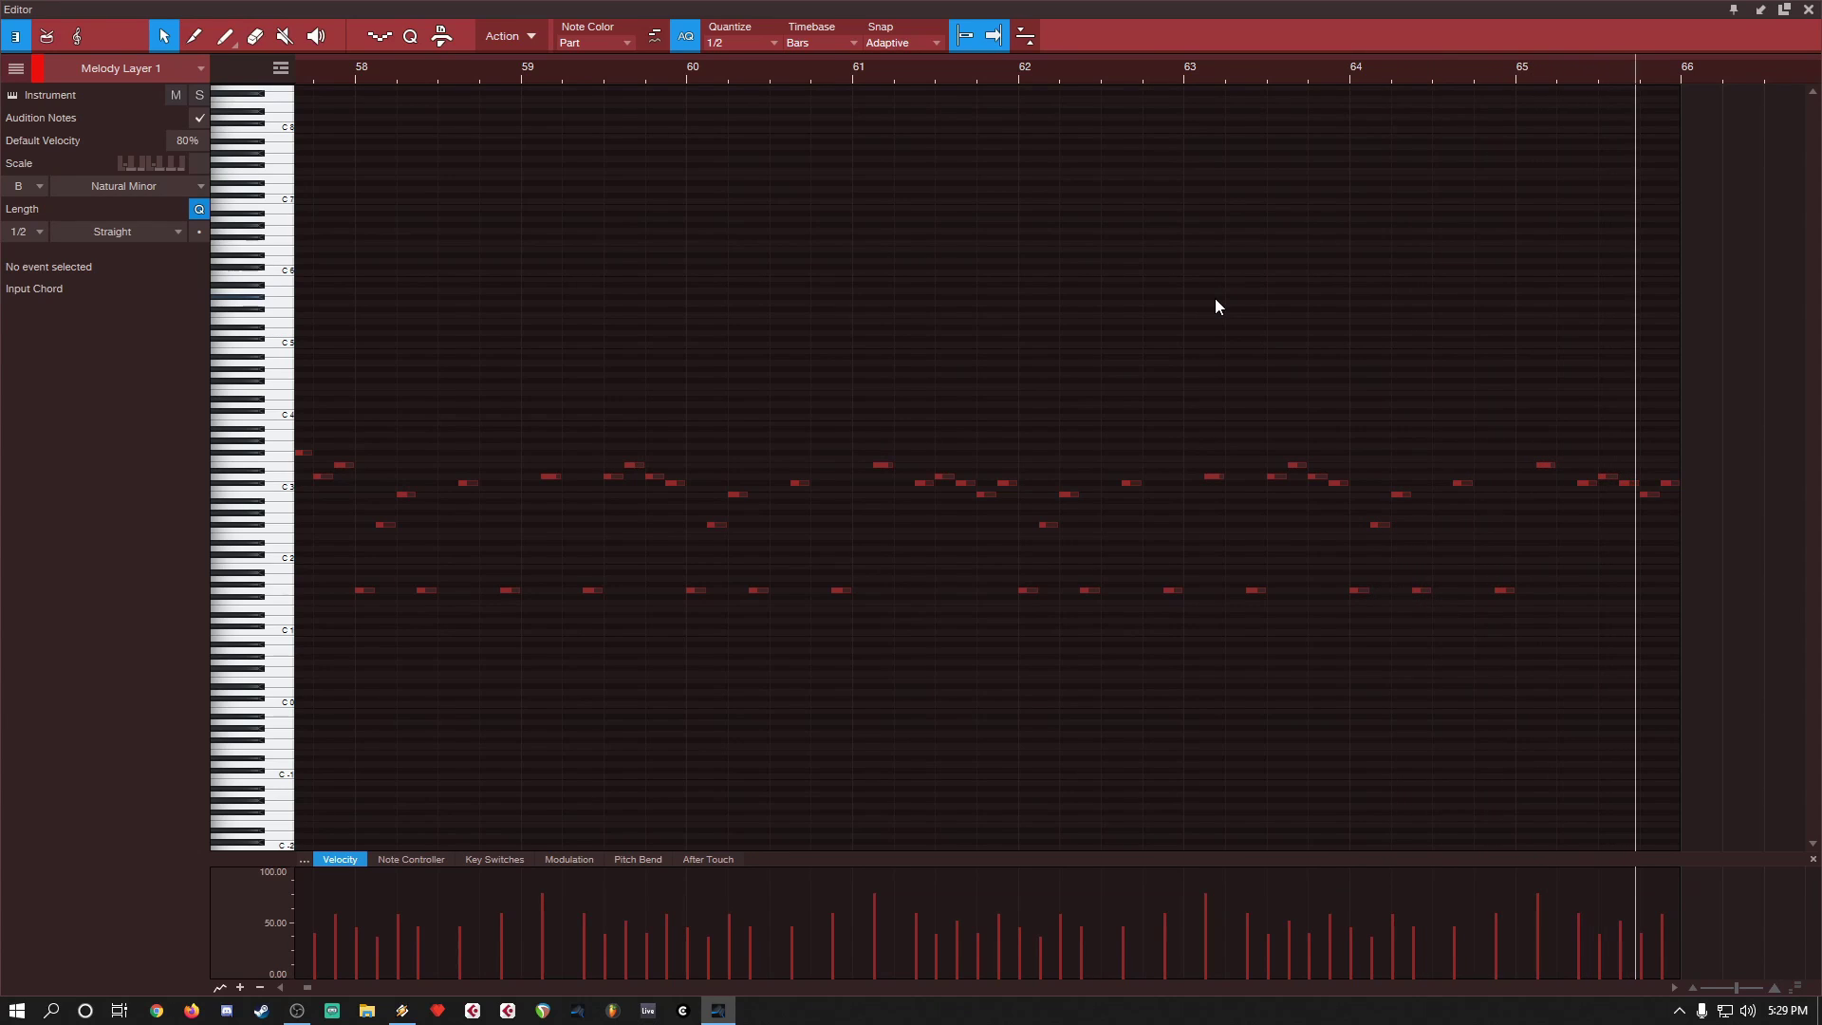
Step: Close the note editor and look over the melody layer clips around the Assumed Solo section
{"action": "left_click", "coordinate": [1808, 10]}
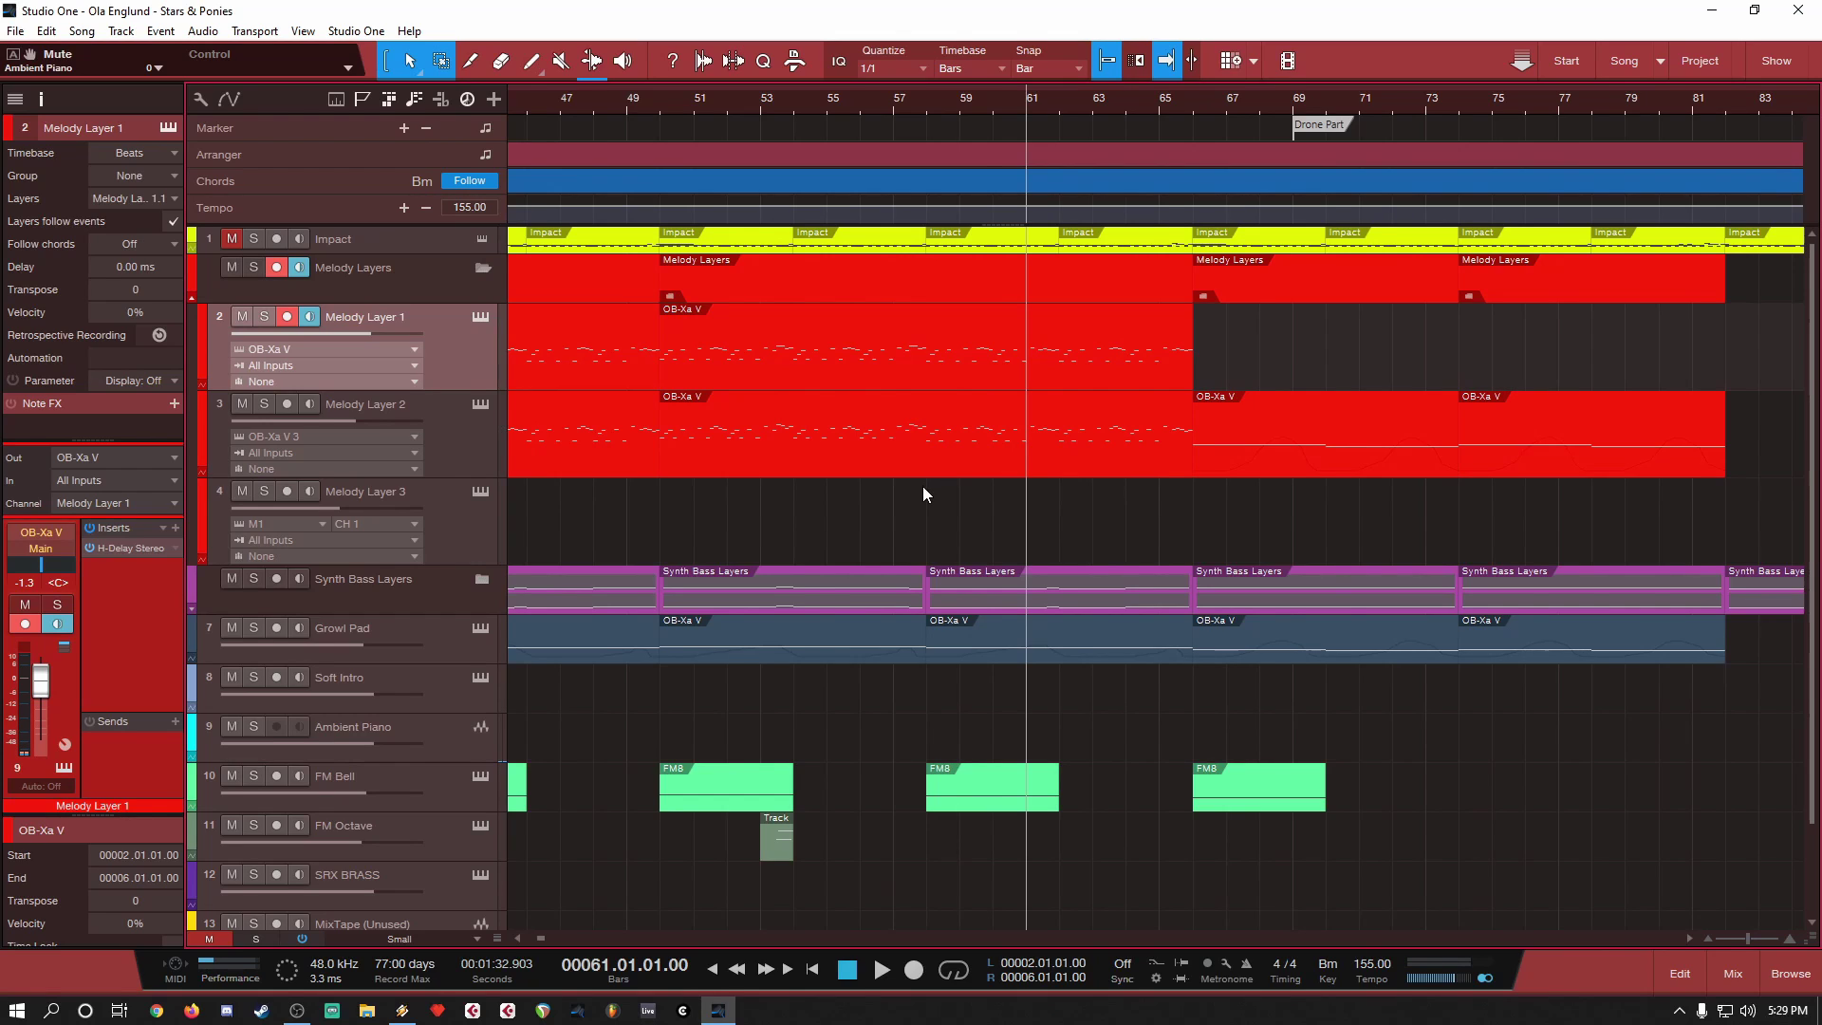
{"action": "scroll", "coordinate": [922, 486], "scroll_direction": "down", "scroll_amount": 5}
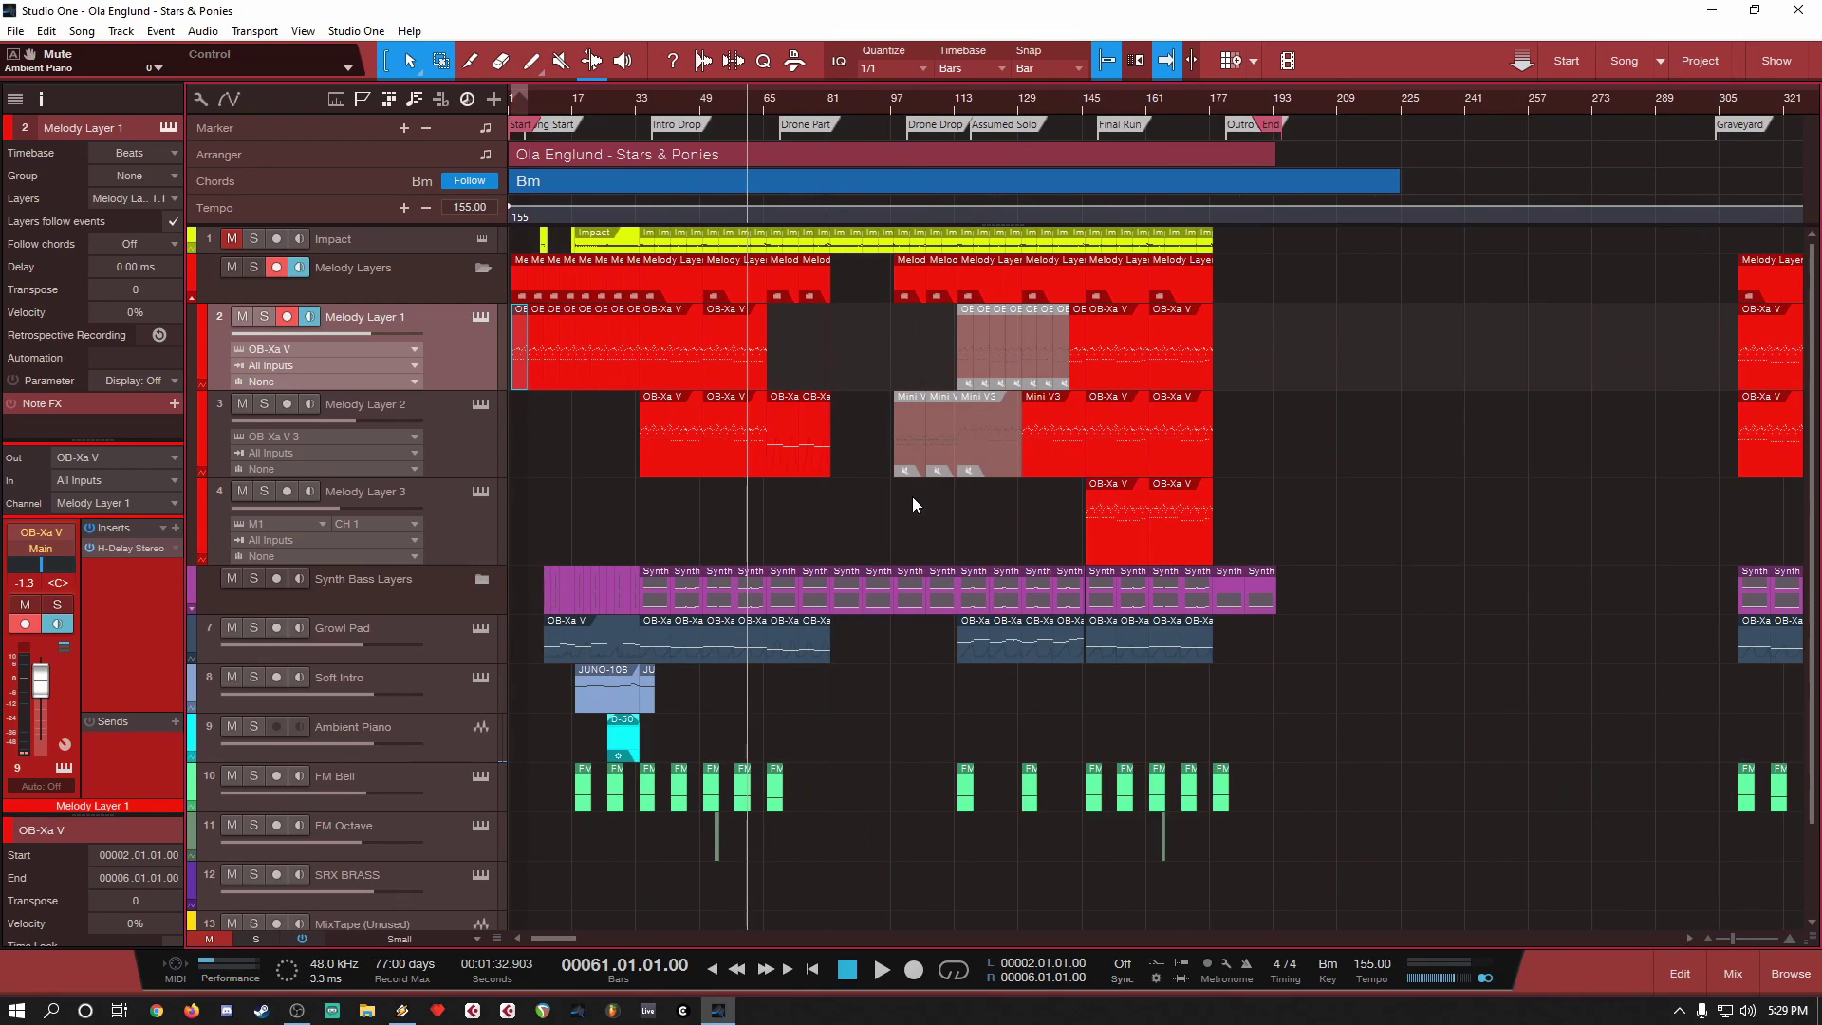
{"action": "scroll", "coordinate": [1066, 506], "scroll_direction": "up", "scroll_amount": 3}
{"action": "scroll", "coordinate": [1067, 506], "scroll_direction": "up", "scroll_amount": 2}
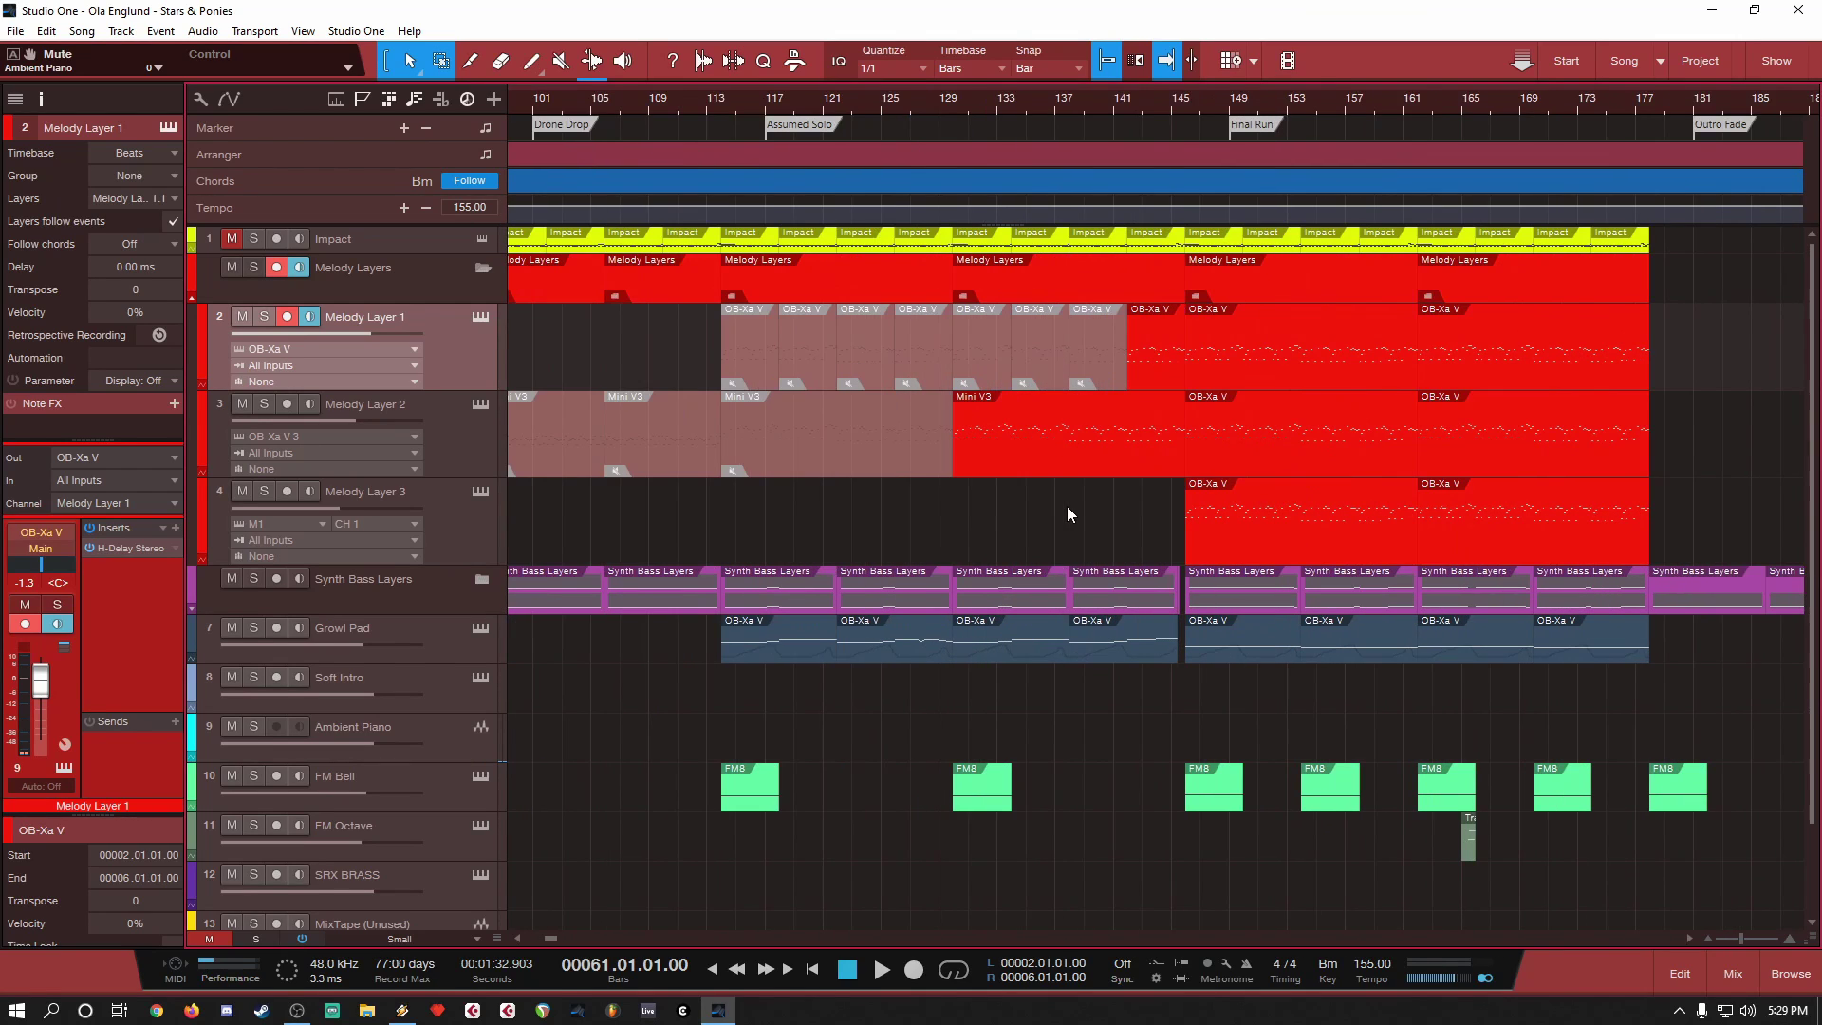
{"action": "right_click", "coordinate": [1016, 524]}
{"action": "left_click", "coordinate": [1090, 648]}
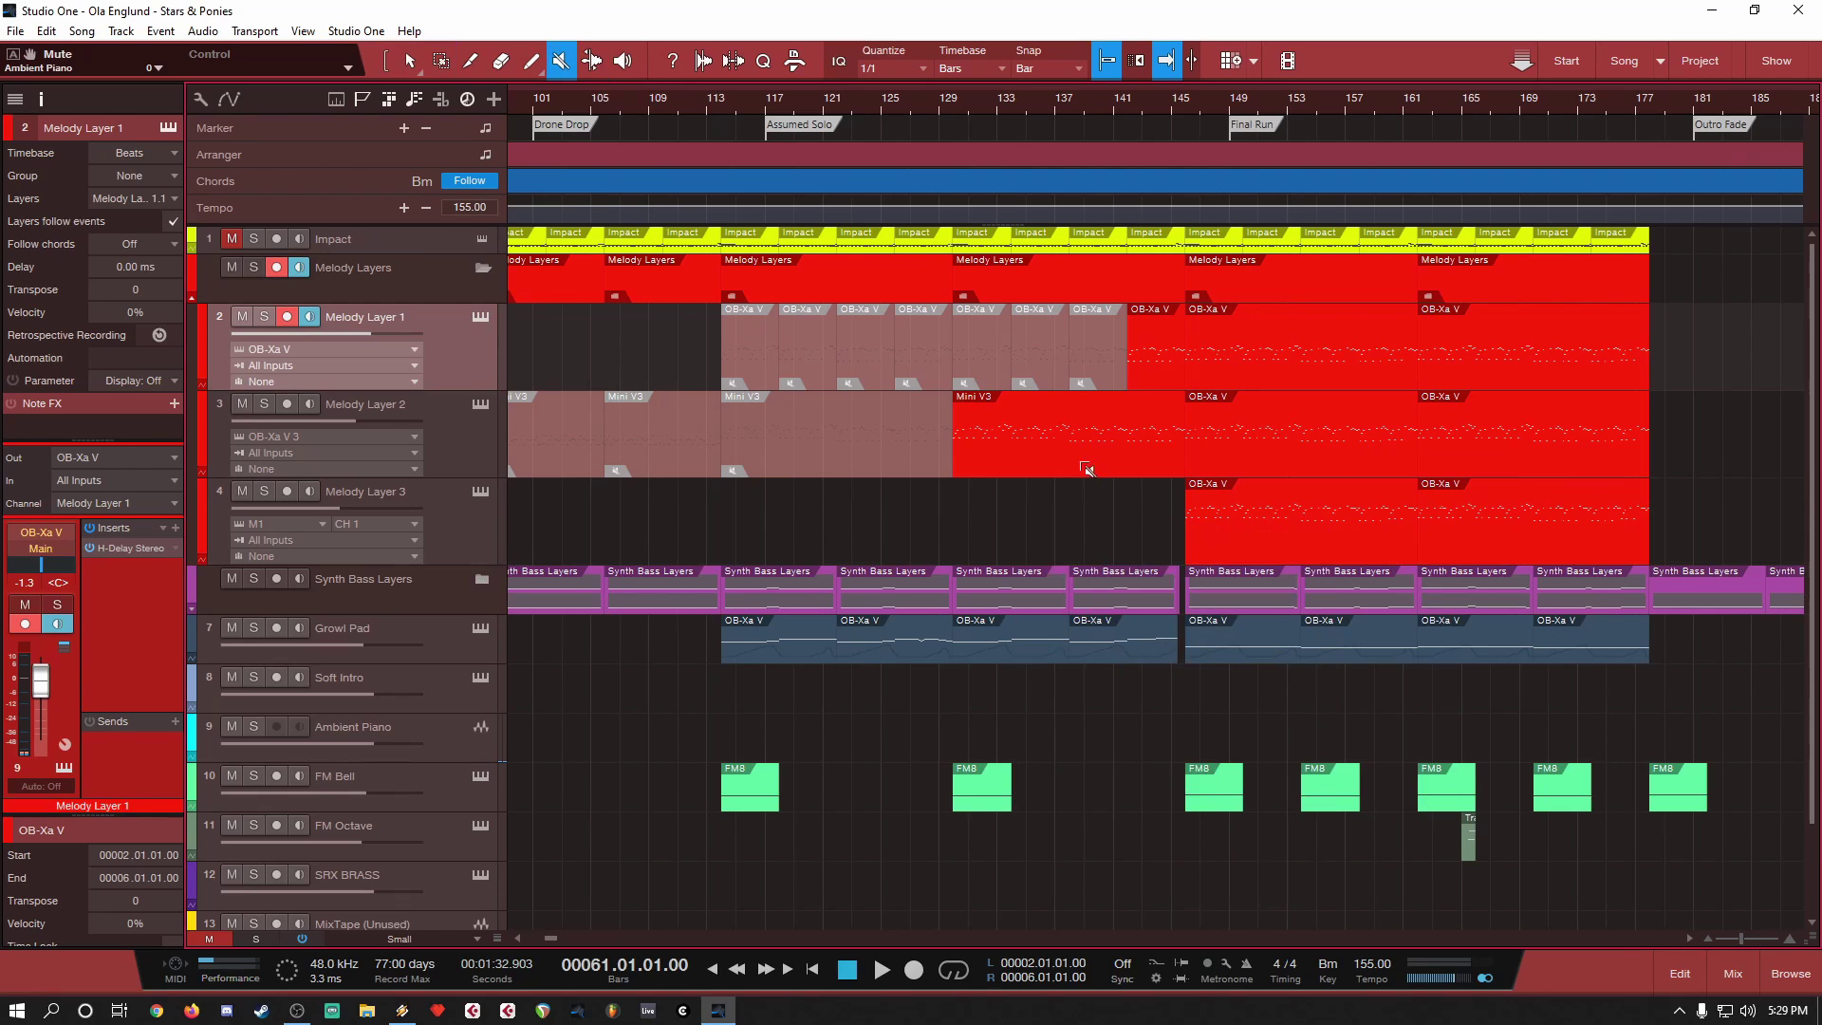
{"action": "left_click", "coordinate": [1083, 438]}
{"action": "key", "text": "1"}
Step: Look over the melody layer clips in the arrangement between the song's start and the Intro Drop
{"action": "scroll", "coordinate": [1222, 523], "scroll_direction": "down", "scroll_amount": 6}
{"action": "scroll", "coordinate": [600, 512], "scroll_direction": "up", "scroll_amount": 8}
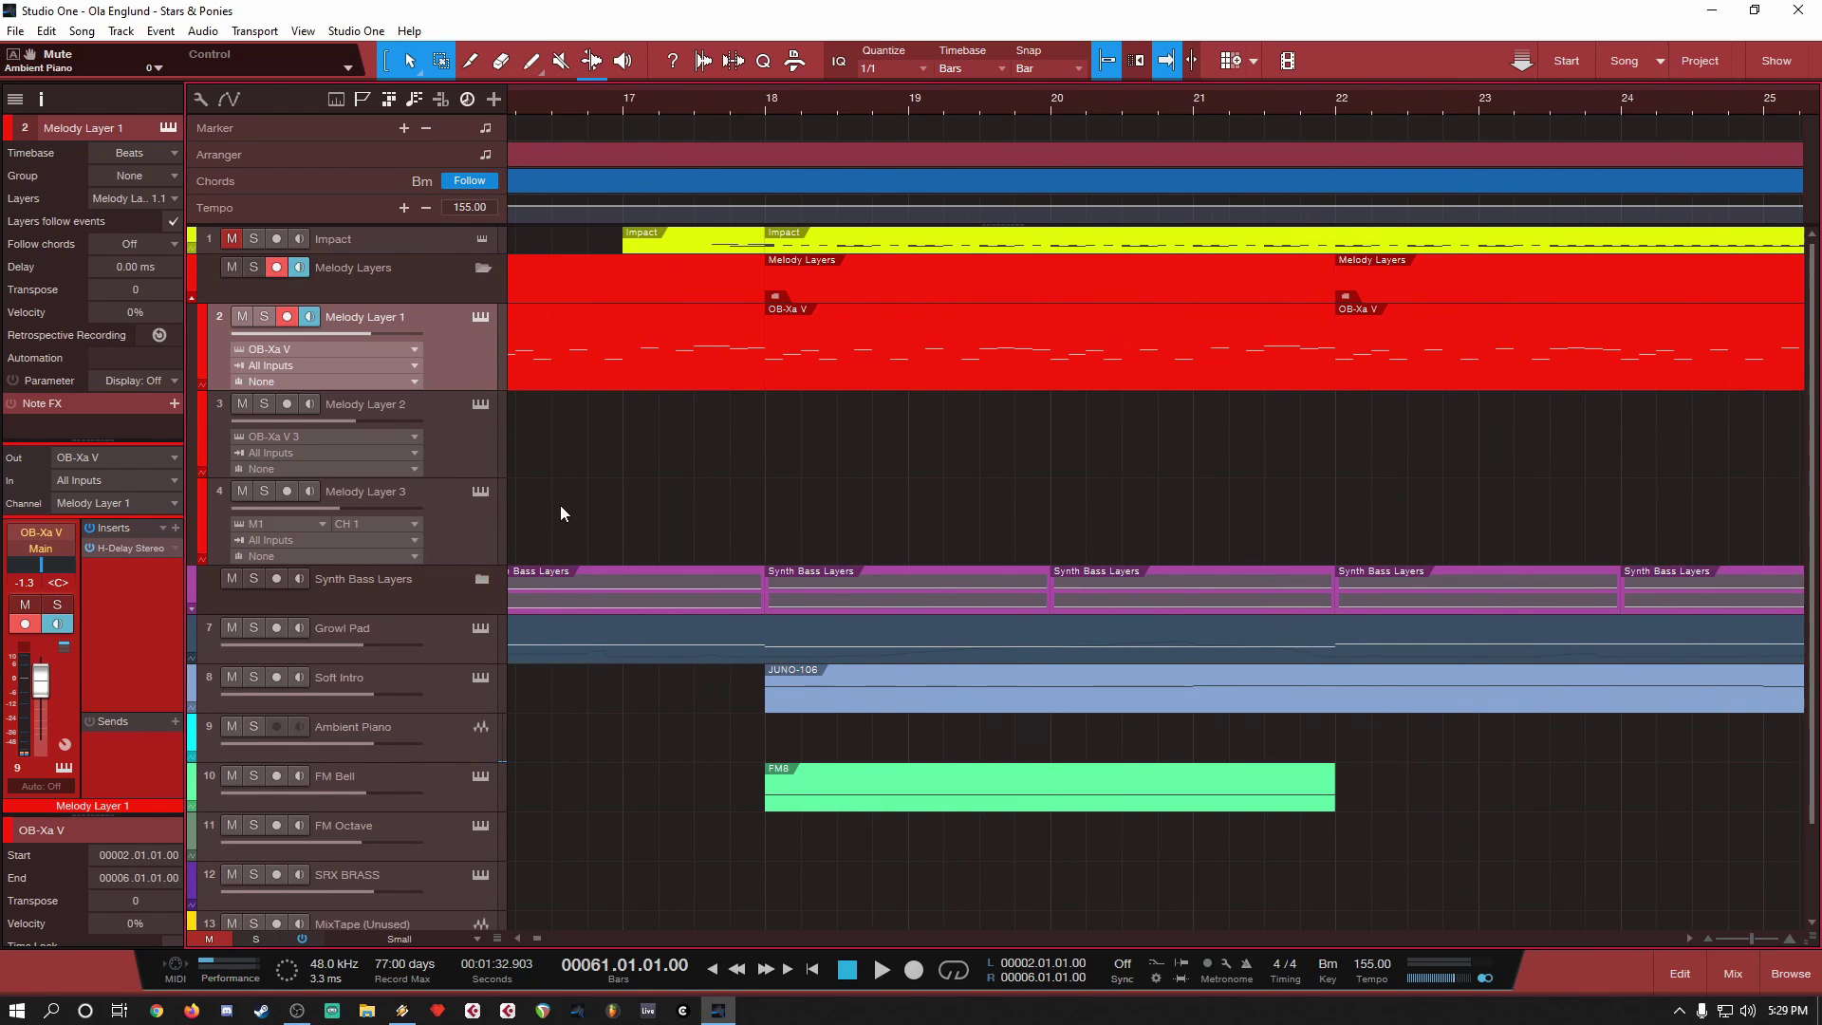
{"action": "scroll", "coordinate": [560, 505], "scroll_direction": "down", "scroll_amount": 2}
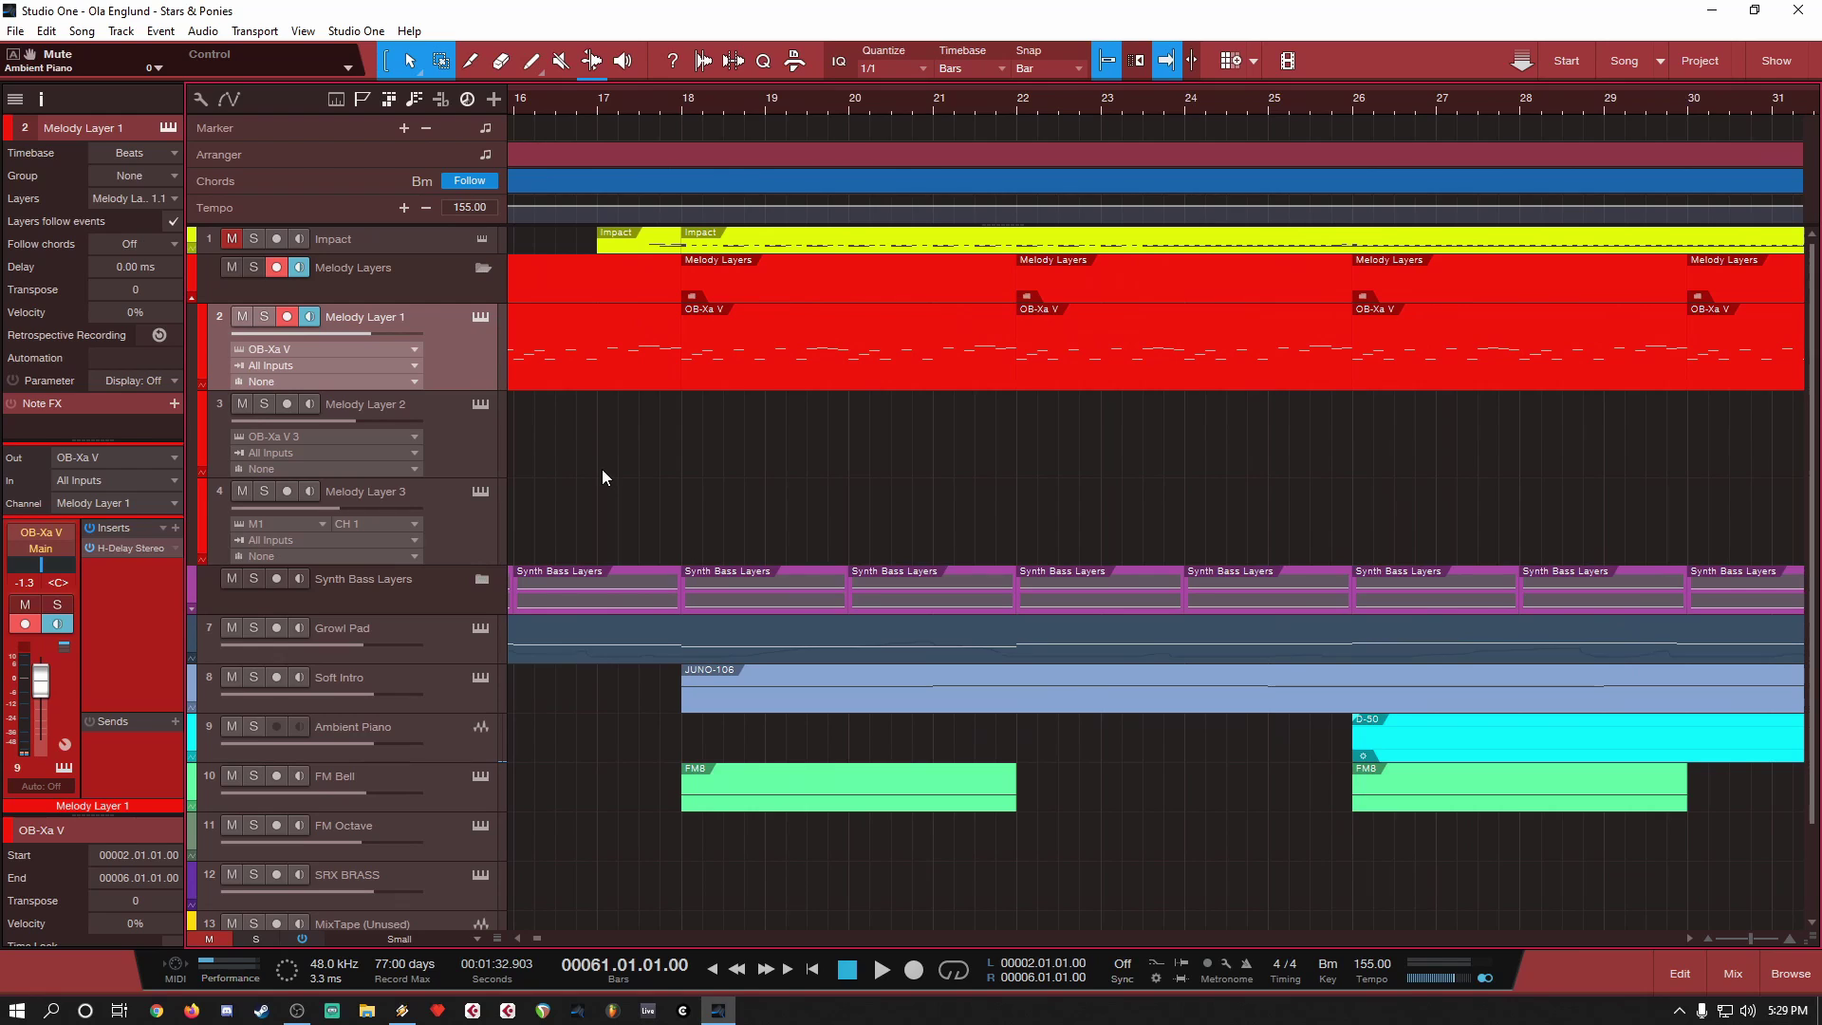
{"action": "scroll", "coordinate": [1033, 518], "scroll_direction": "down", "scroll_amount": 4}
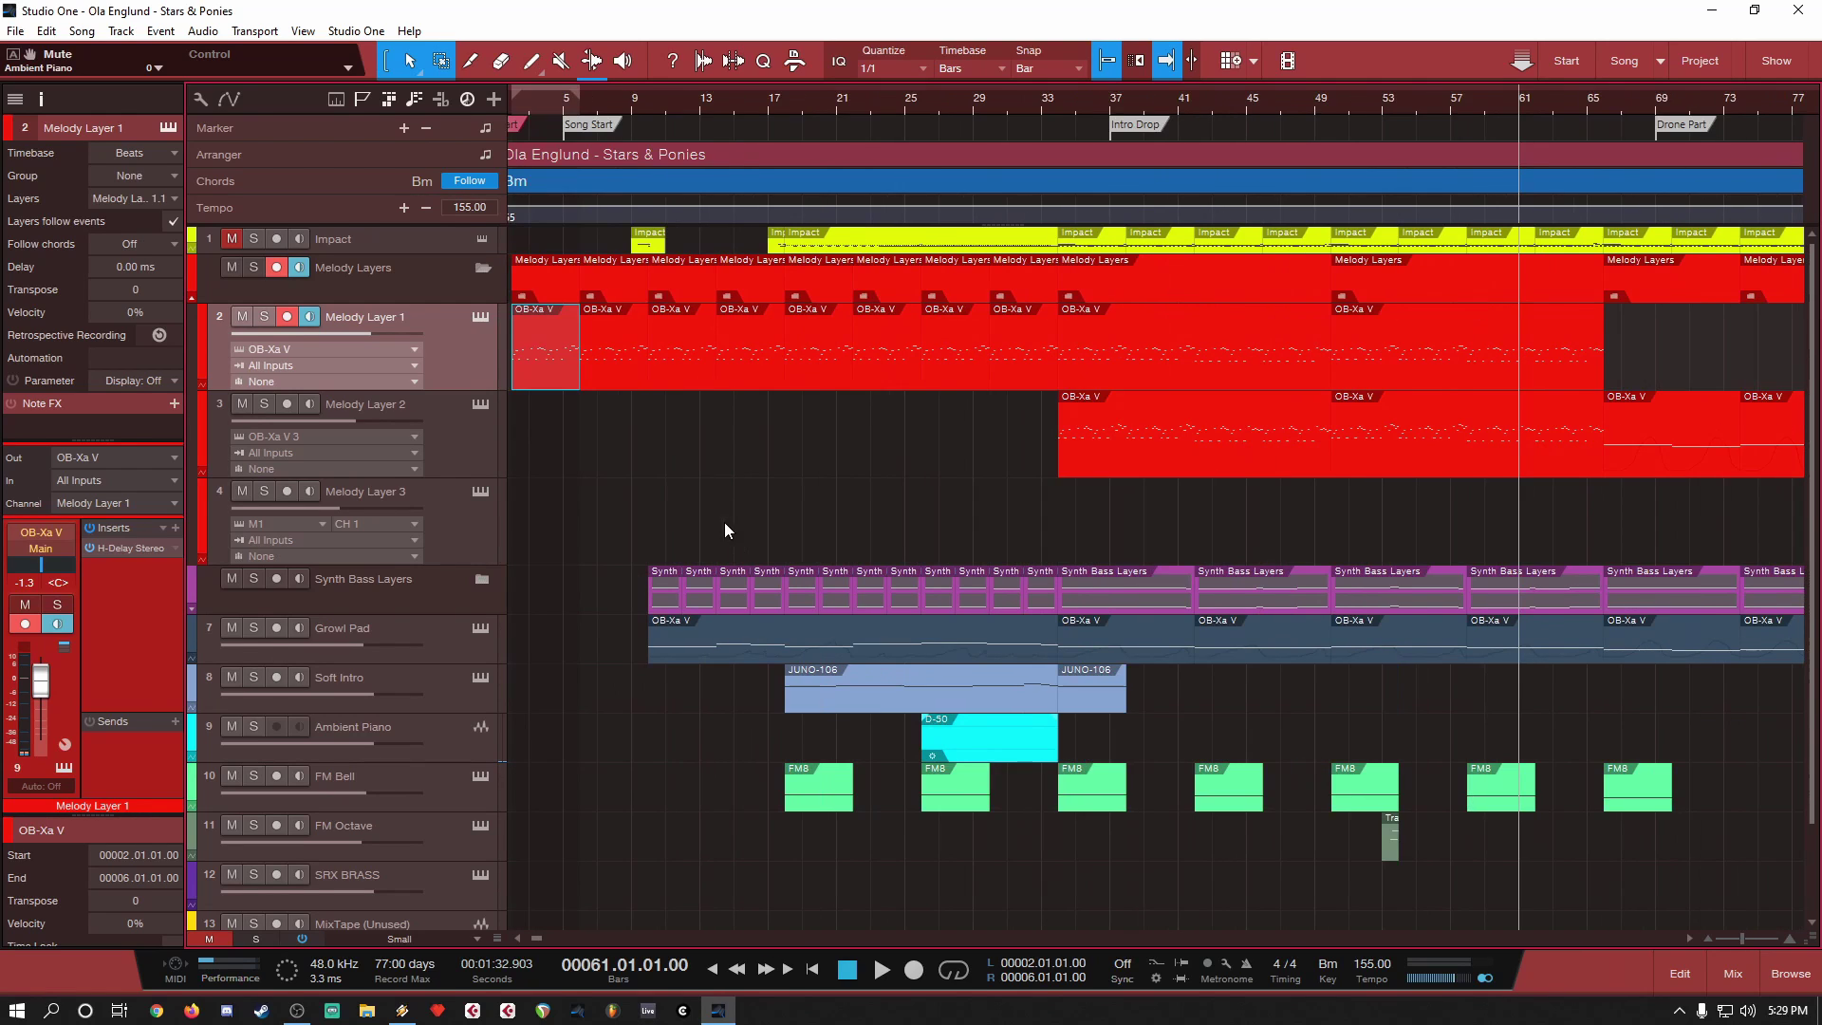
{"action": "scroll", "coordinate": [559, 480], "scroll_direction": "up", "scroll_amount": 4}
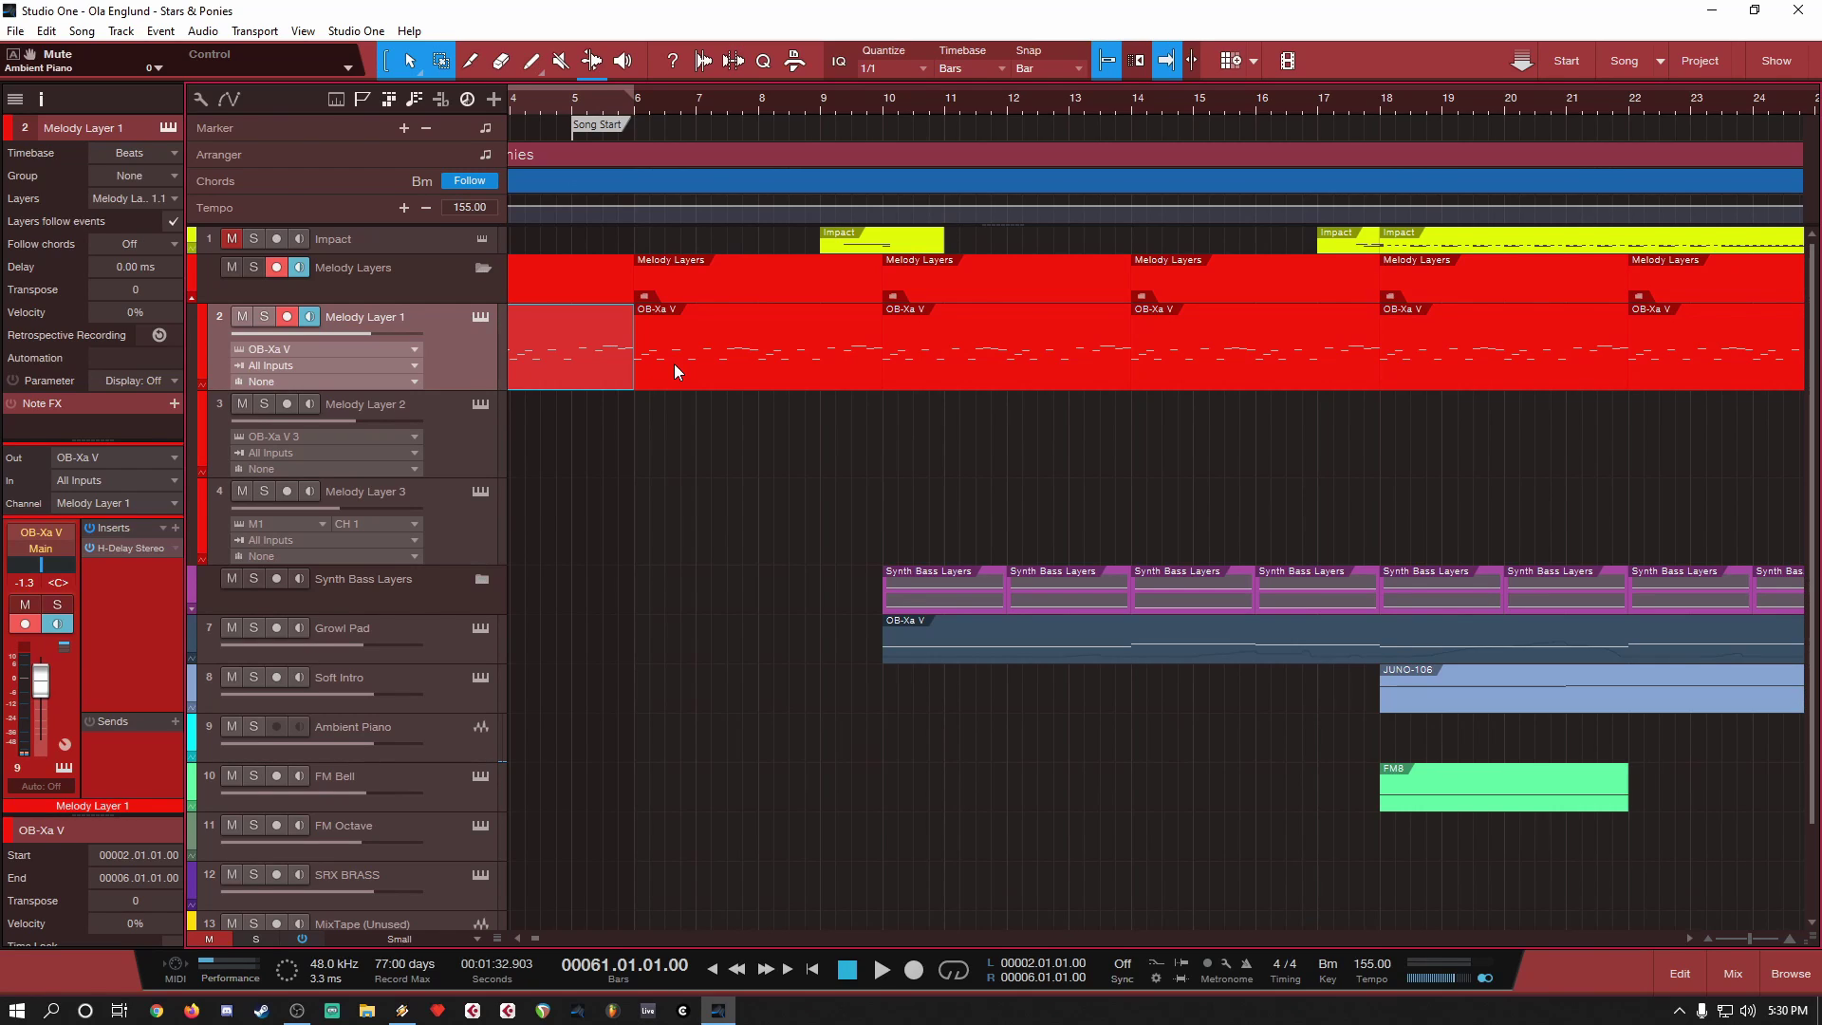
{"action": "key", "text": "w"}
{"action": "key", "text": "w"}
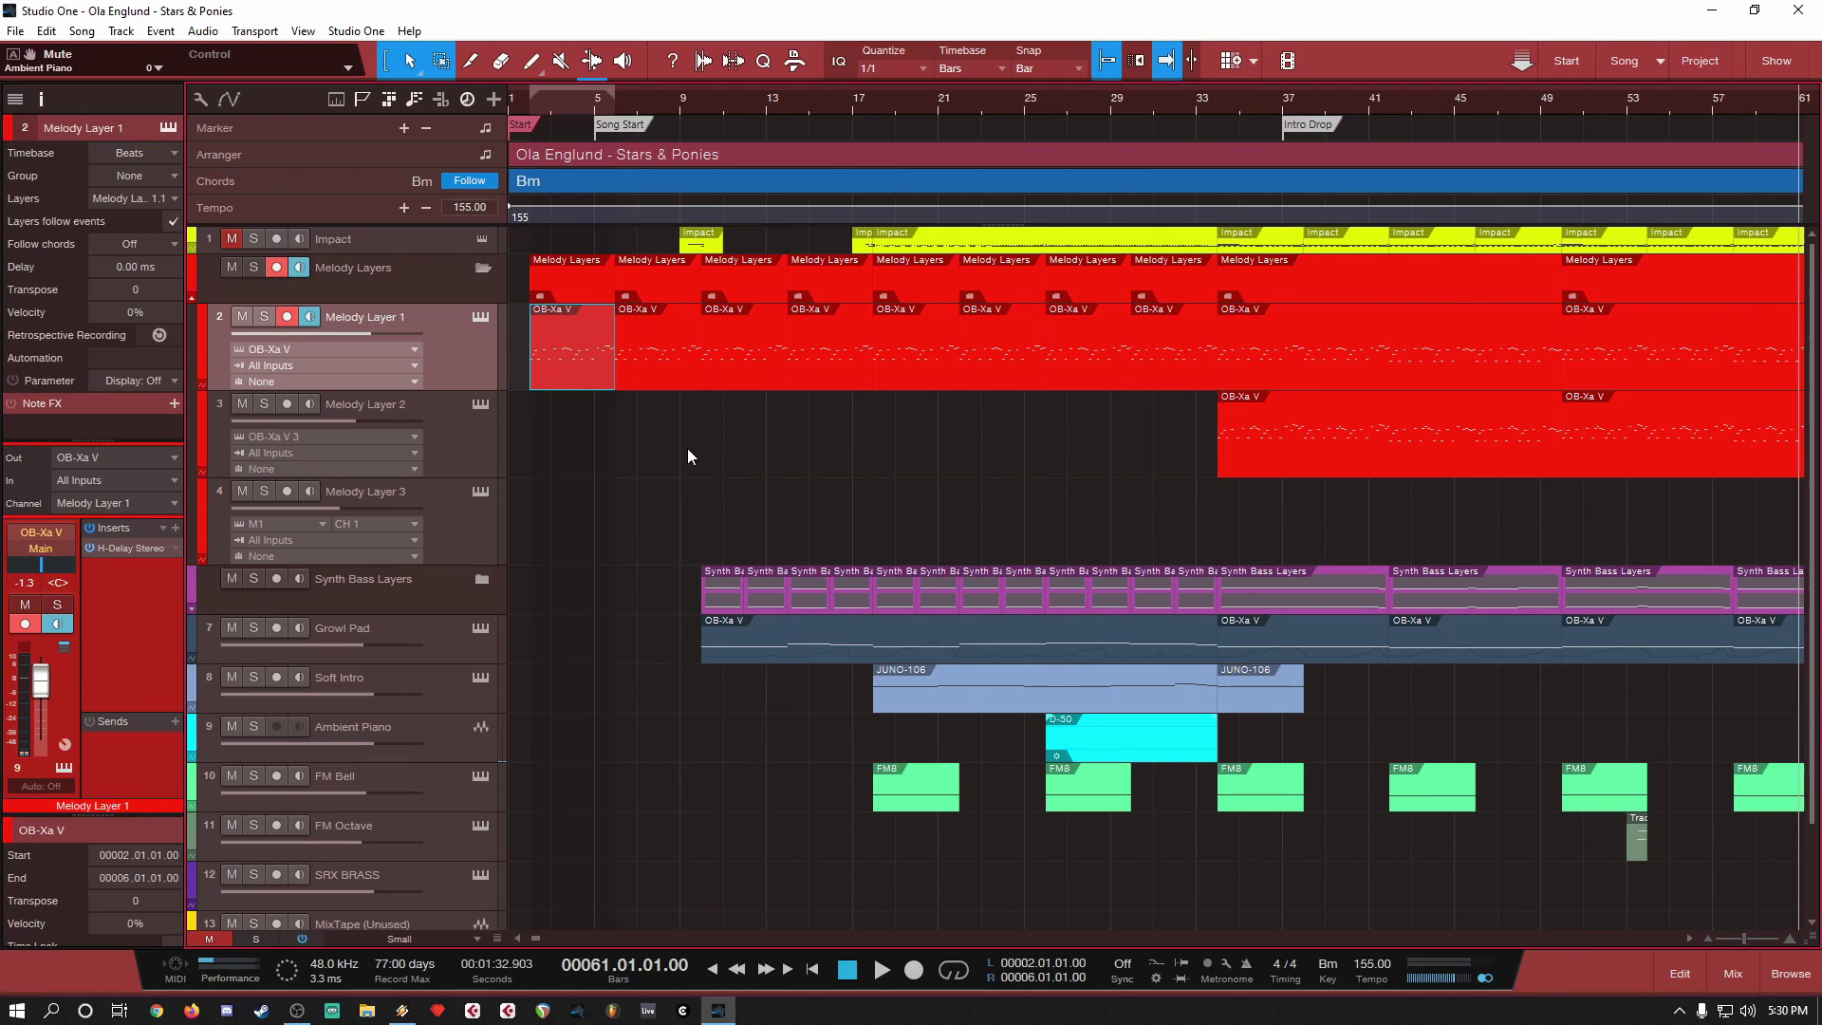
Step: Collapse the Melody Layers folder, expand Synth Bass Layers, and open the Synth Bass 1 clip at bar 10 in the note editor
{"action": "left_click", "coordinate": [191, 299]}
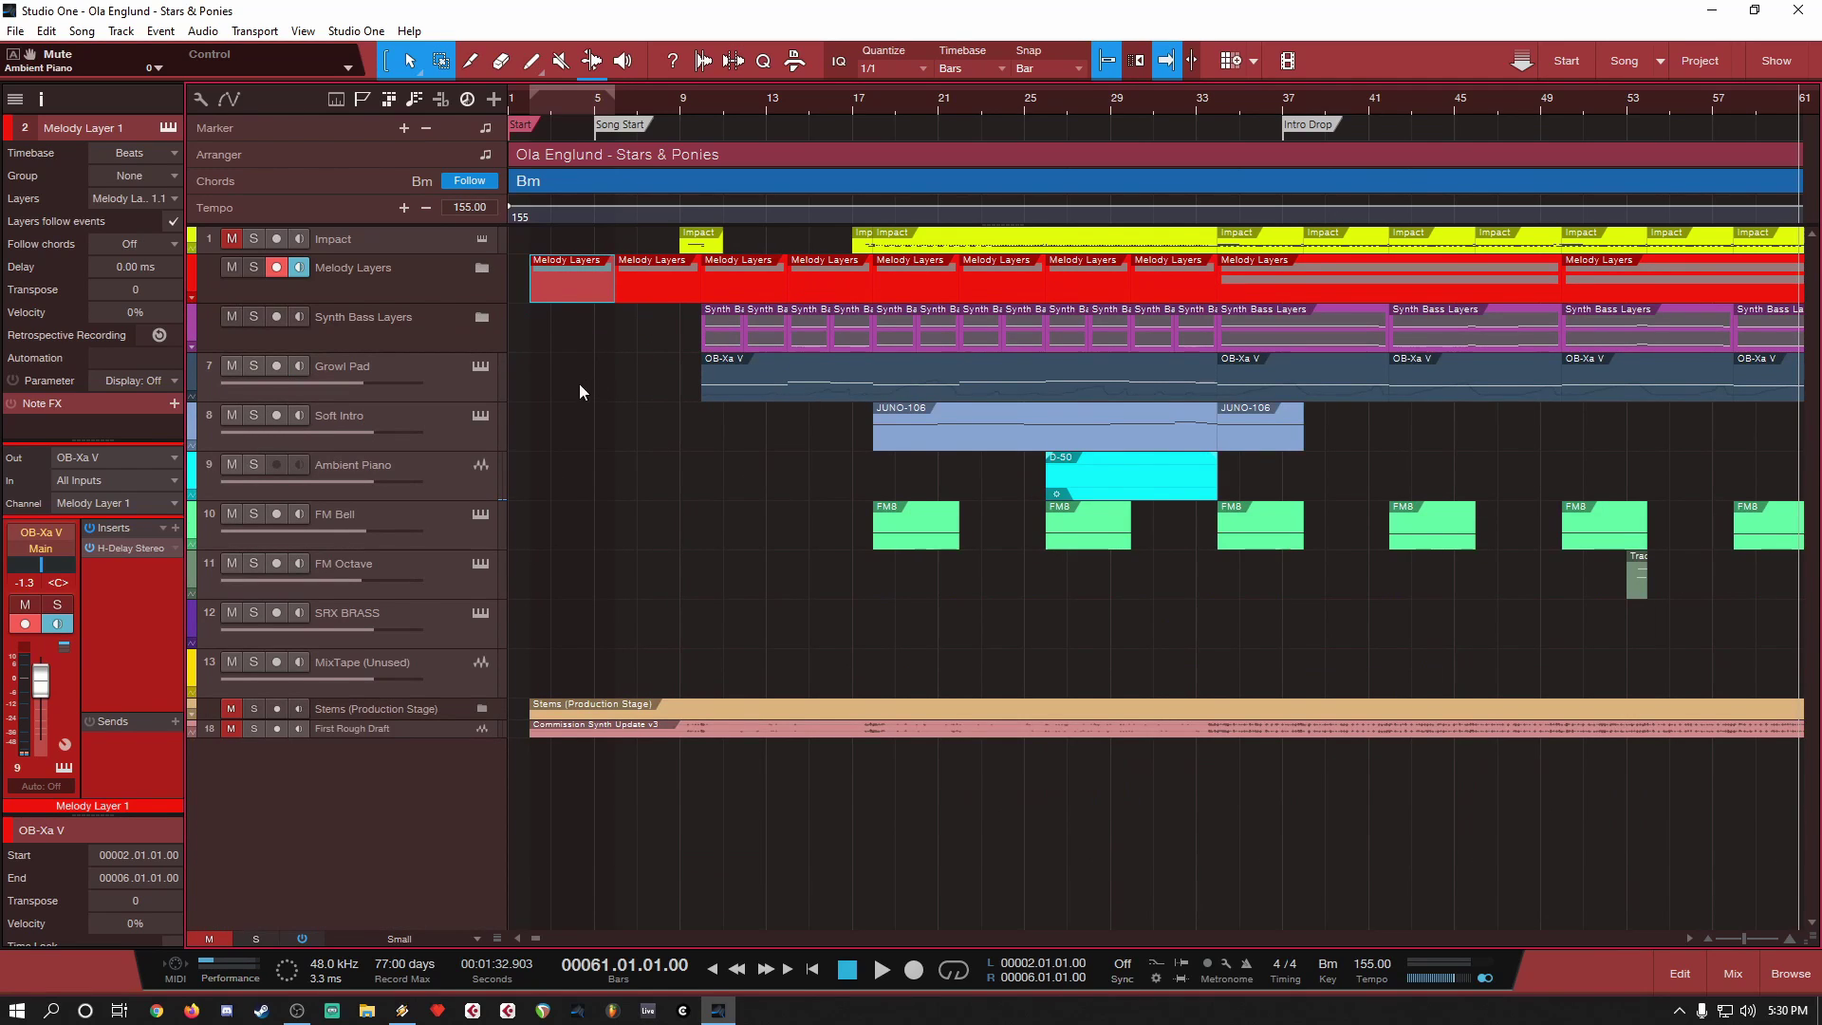
{"action": "left_click", "coordinate": [191, 349]}
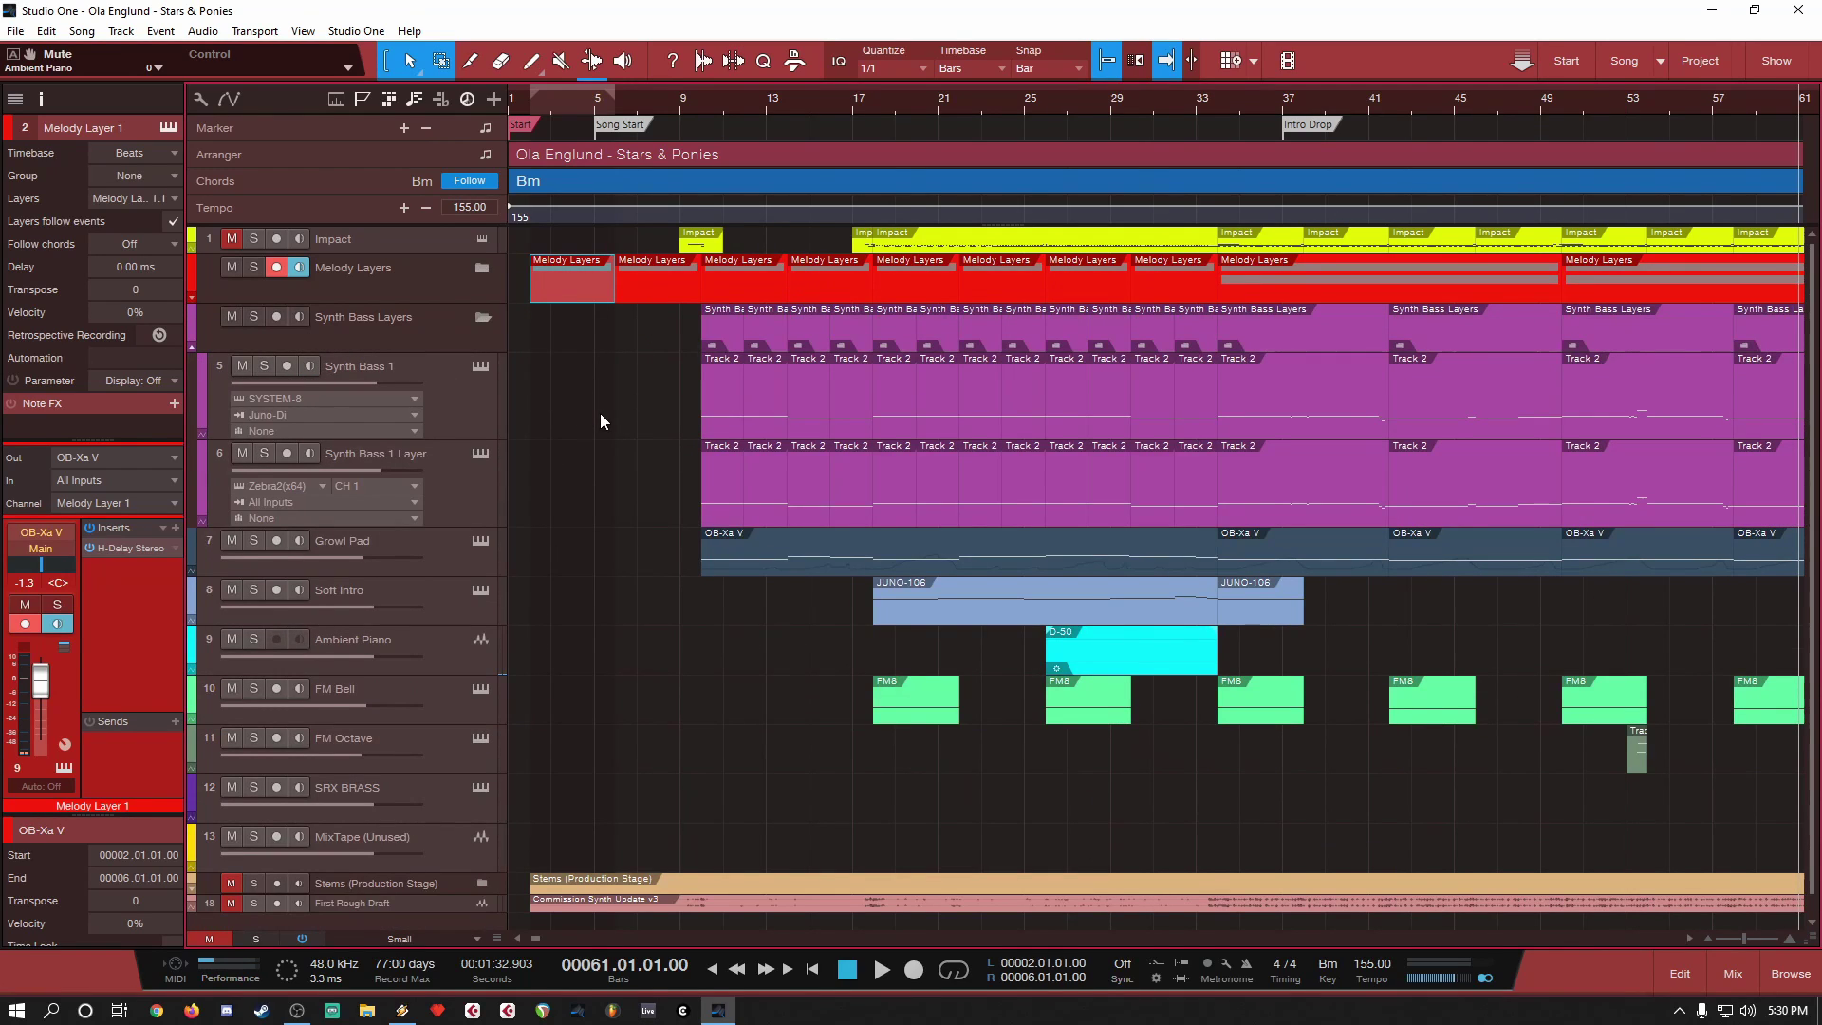
{"action": "double_click", "coordinate": [725, 405]}
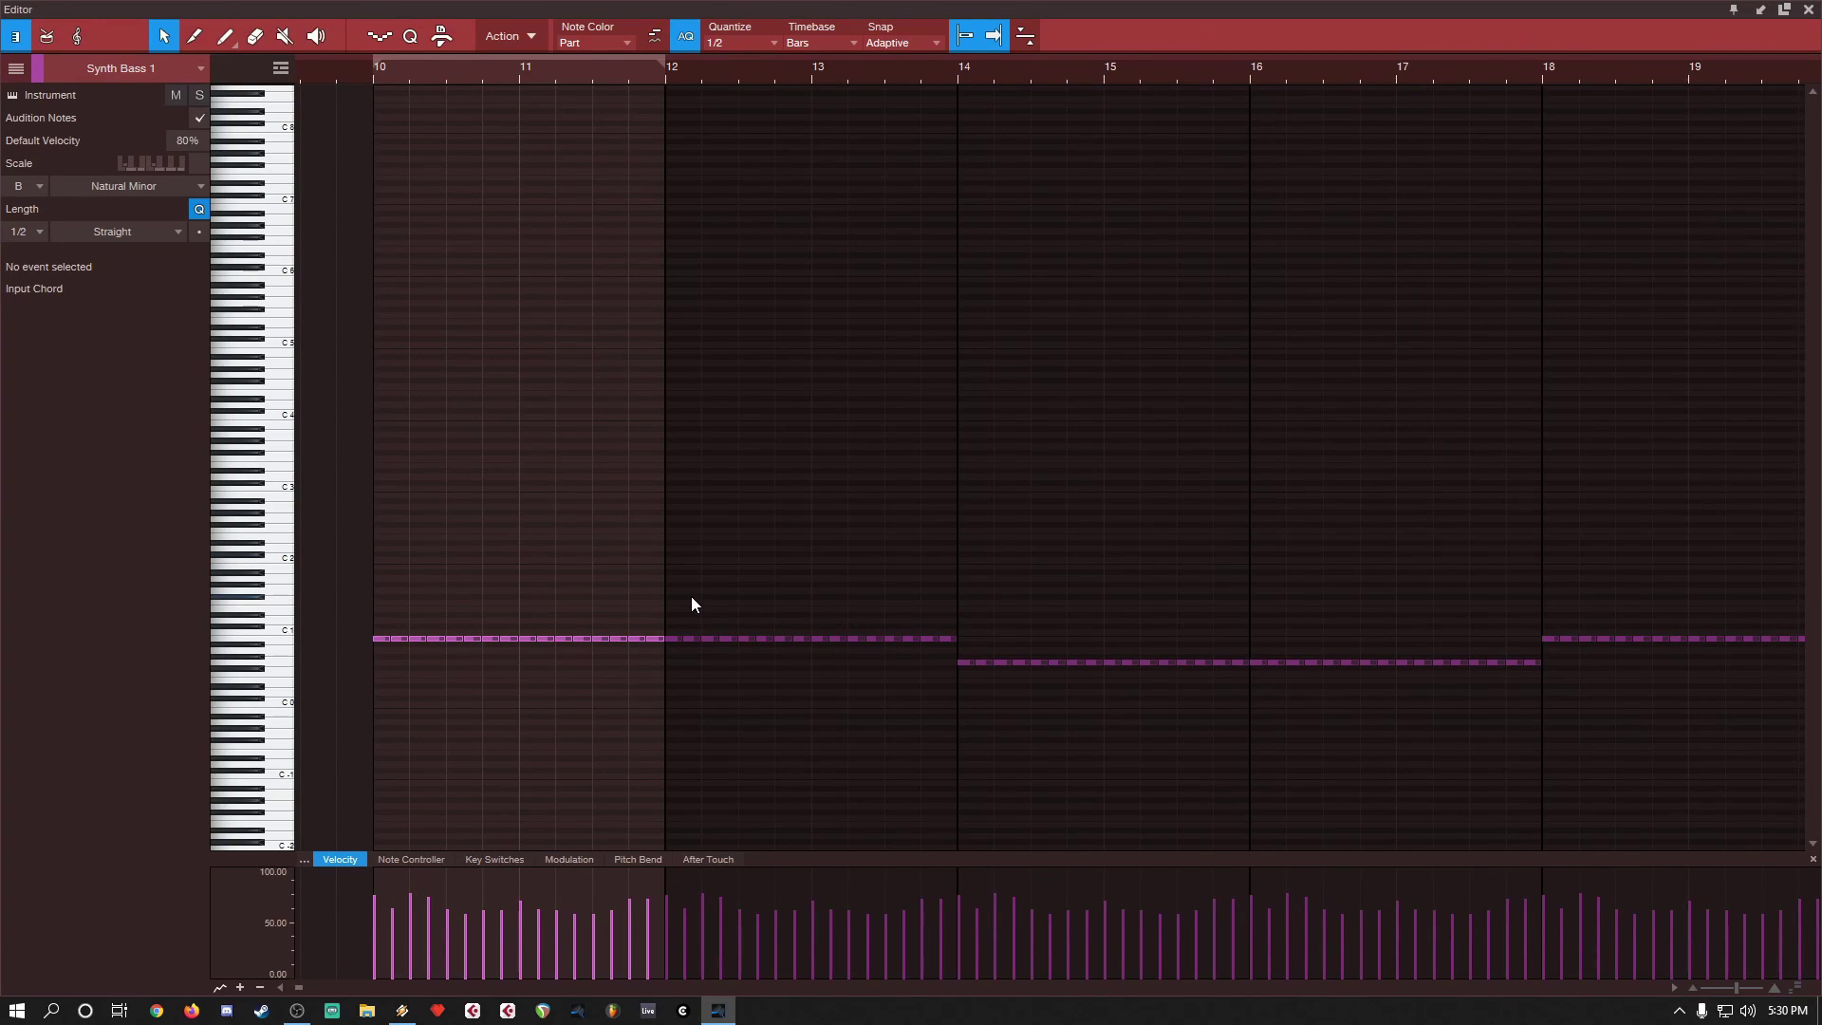
{"action": "scroll", "coordinate": [699, 594], "scroll_direction": "up", "scroll_amount": 3}
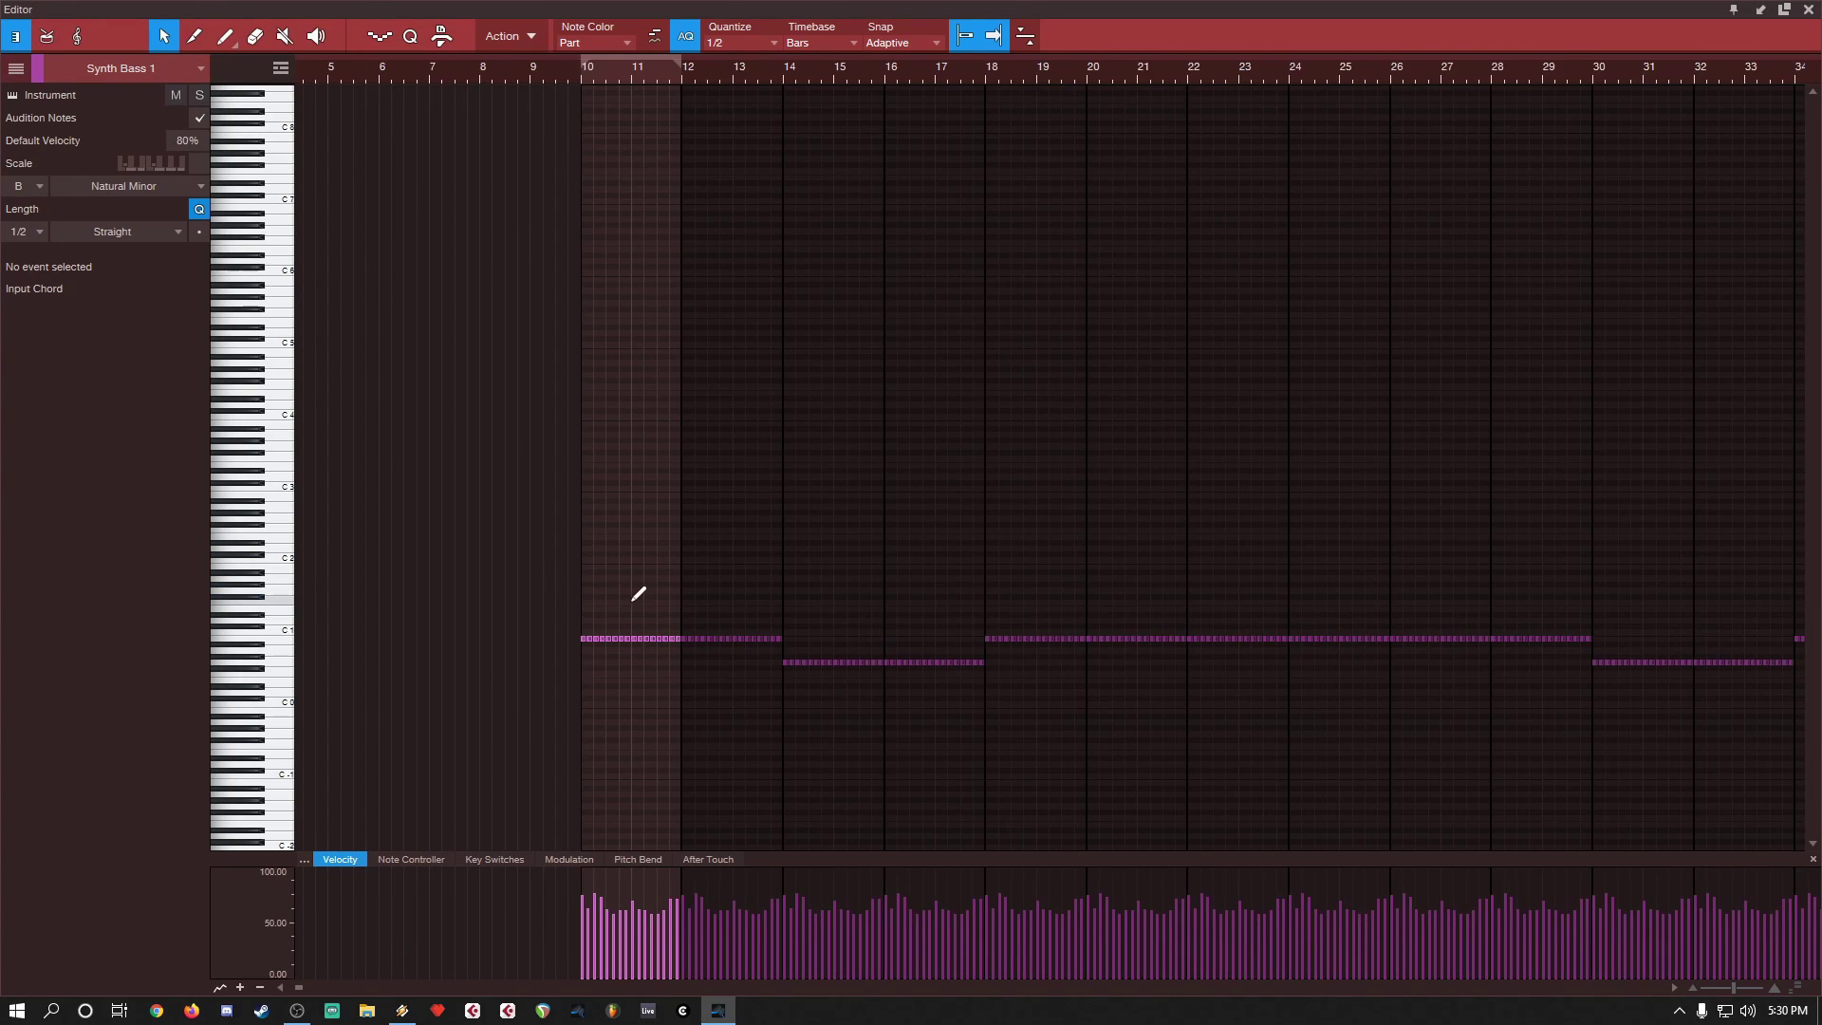
{"action": "scroll", "coordinate": [525, 585], "scroll_direction": "up", "scroll_amount": 4}
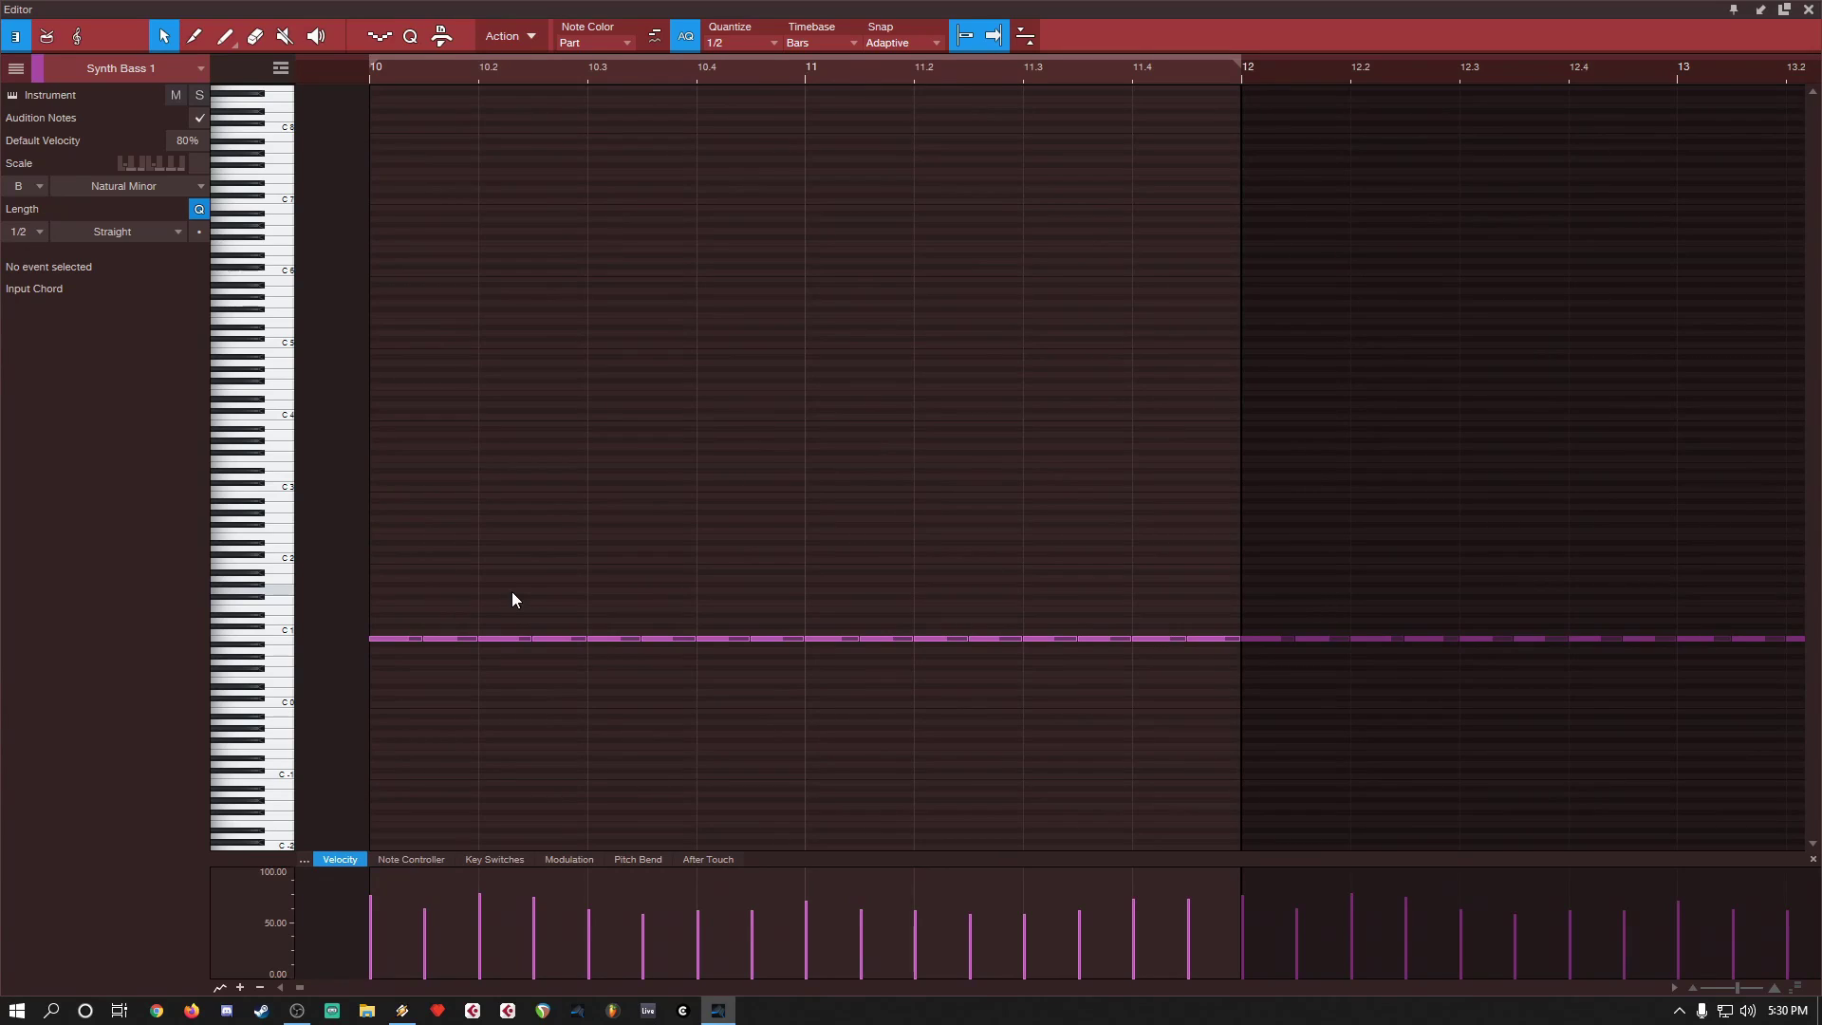
Step: Solo Synth Bass 1 and audition its notes from bar 10 through the drop to G at bar 14
{"action": "left_click", "coordinate": [373, 85]}
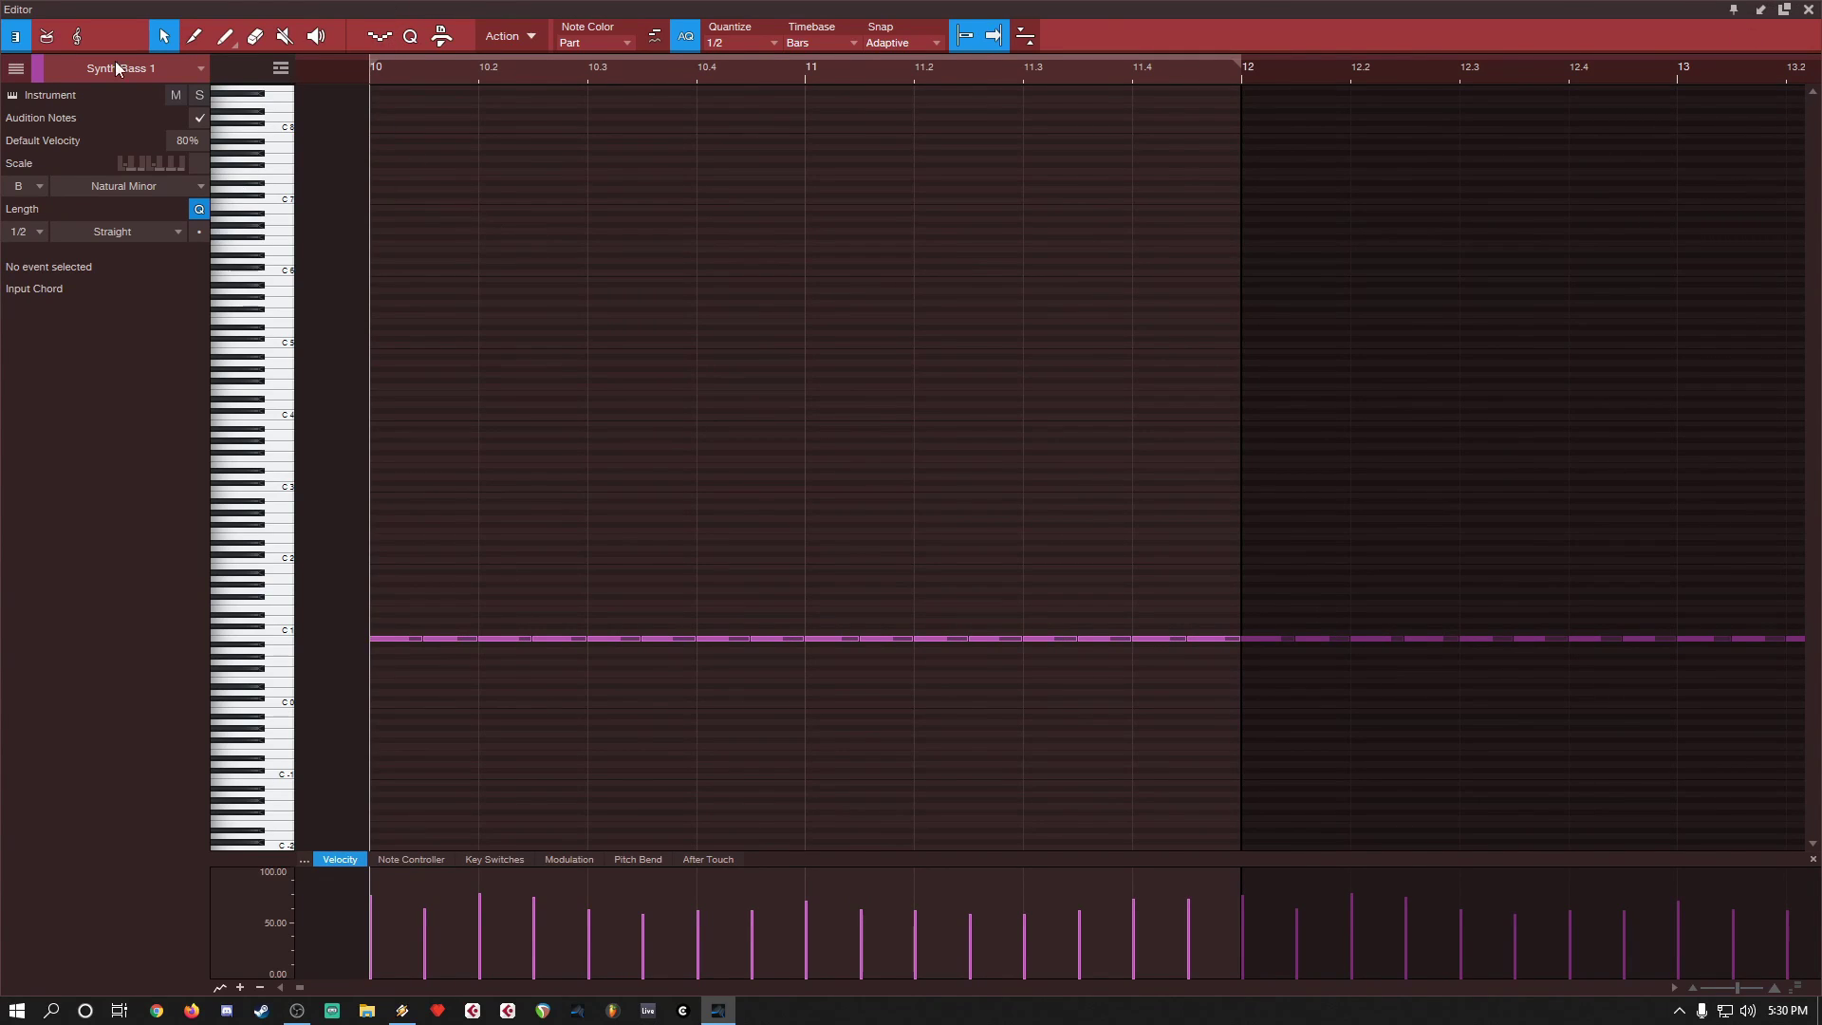
{"action": "left_click", "coordinate": [200, 96]}
{"action": "key", "text": "space"}
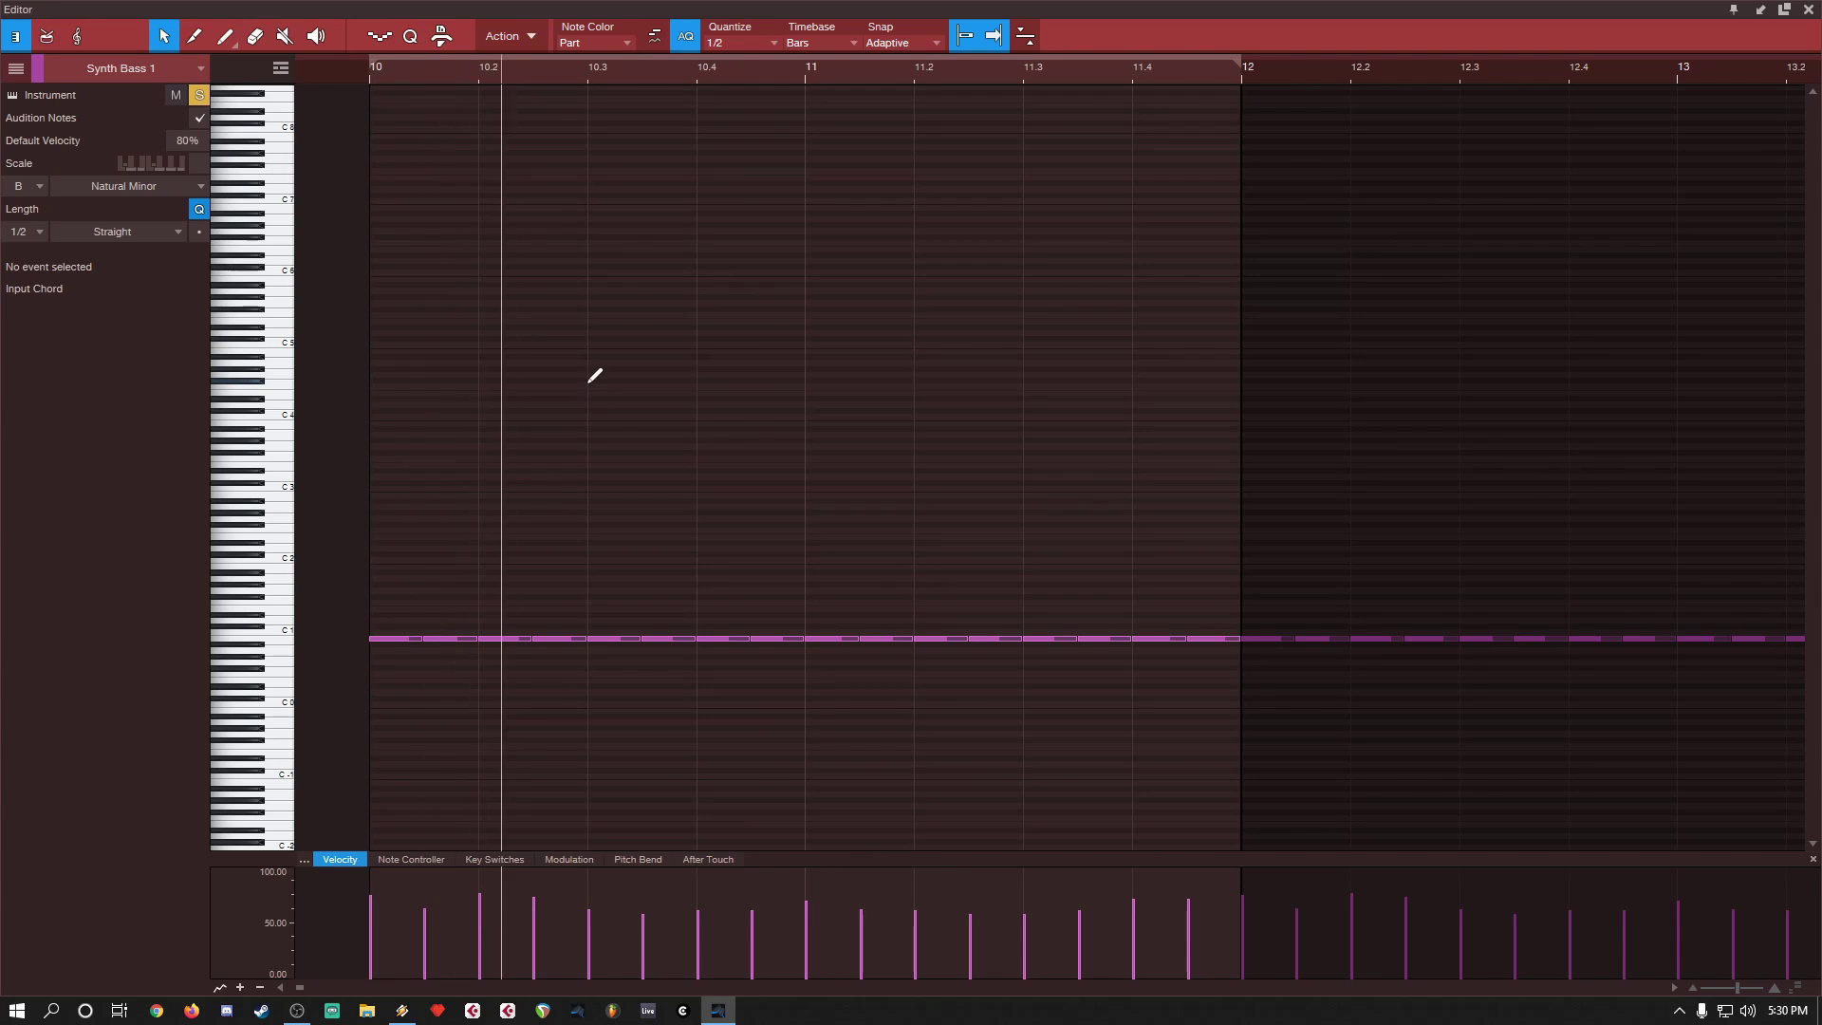
{"action": "scroll", "coordinate": [521, 465], "scroll_direction": "down", "scroll_amount": 6}
{"action": "scroll", "coordinate": [520, 466], "scroll_direction": "down", "scroll_amount": 2}
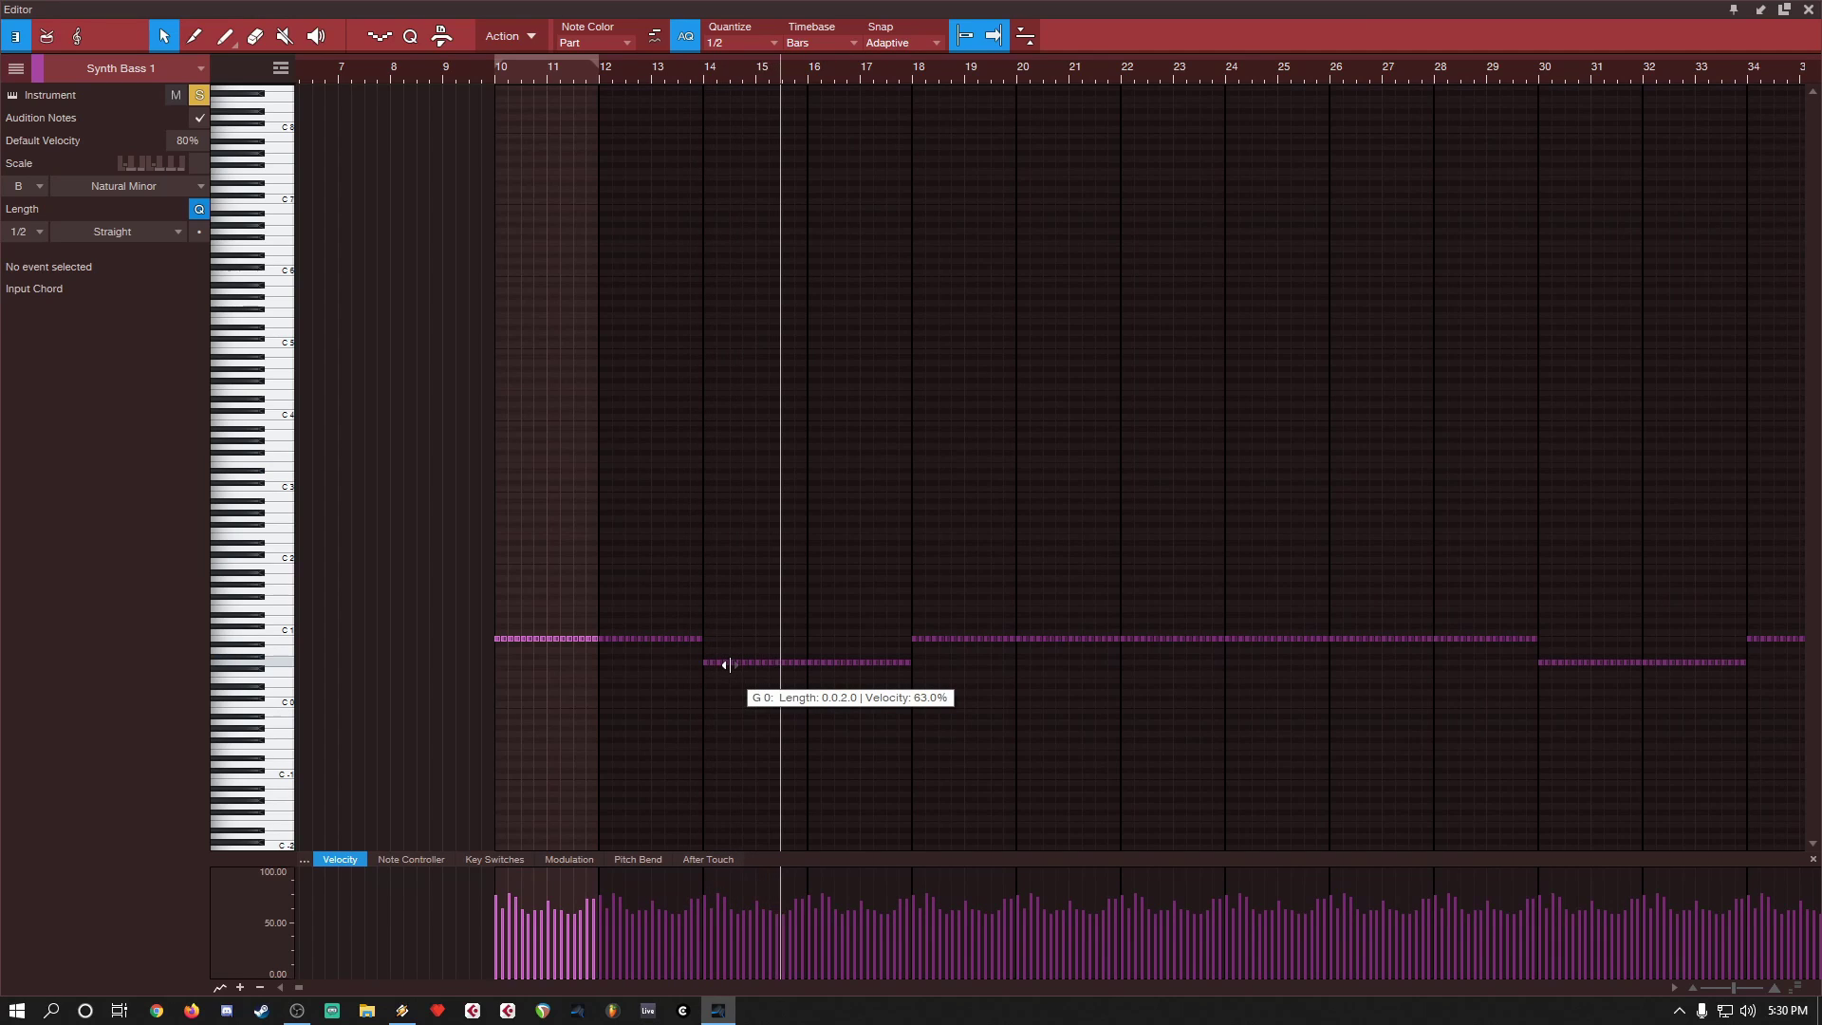
{"action": "key", "text": "space"}
Step: Audition the soloed Synth Bass 1 line from bar 34 to bar 54 and examine its note variations
{"action": "scroll", "coordinate": [628, 677], "scroll_direction": "down", "scroll_amount": 3}
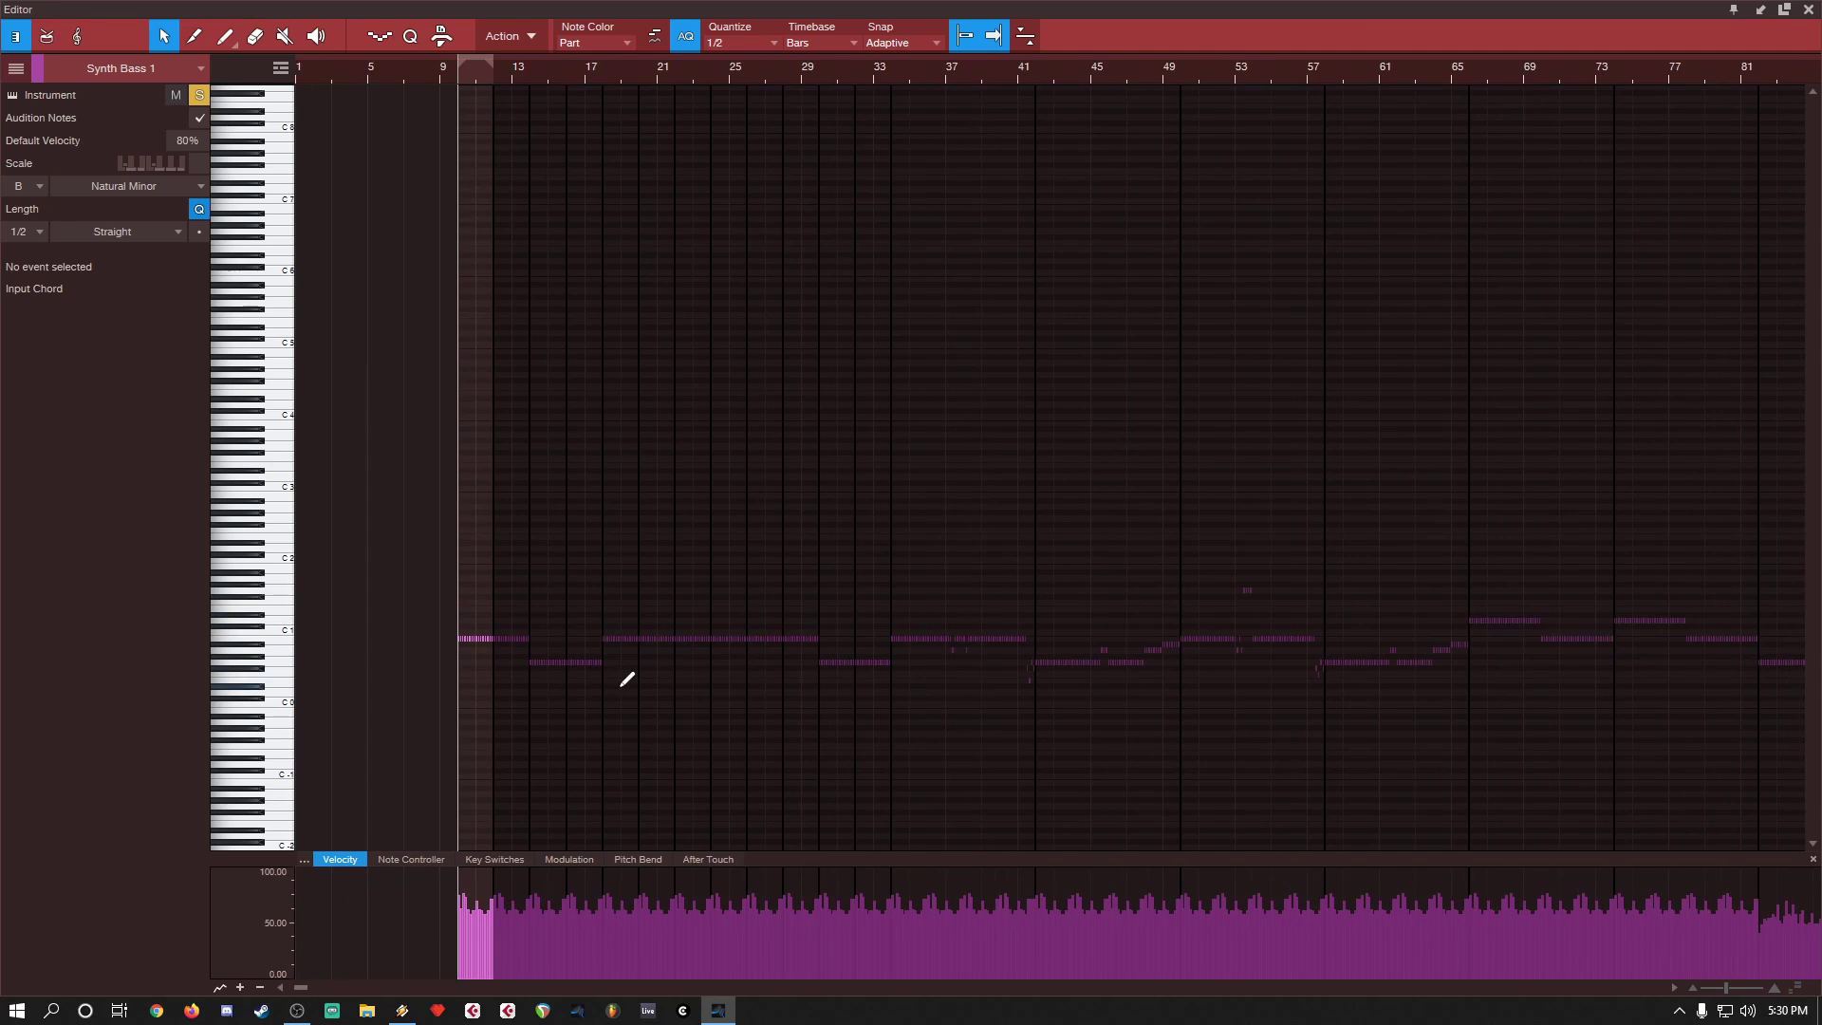
{"action": "scroll", "coordinate": [1104, 619], "scroll_direction": "up", "scroll_amount": 4}
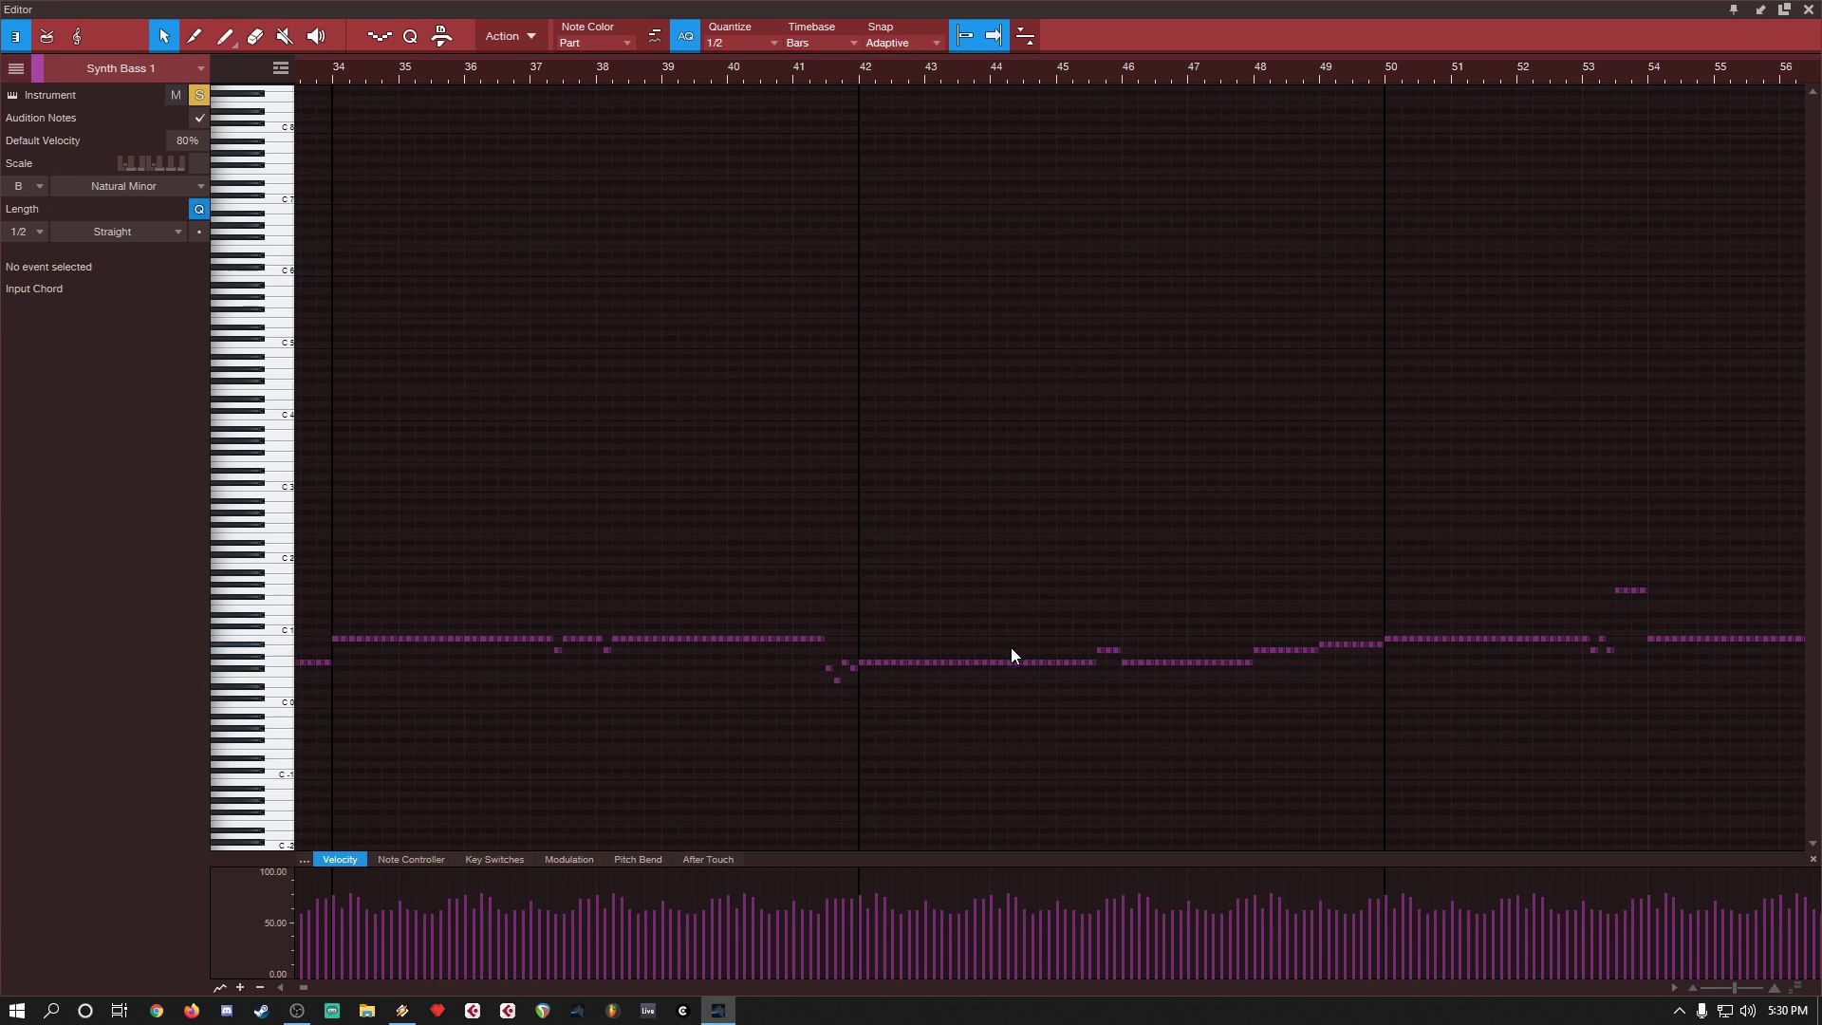
{"action": "left_click", "coordinate": [864, 75]}
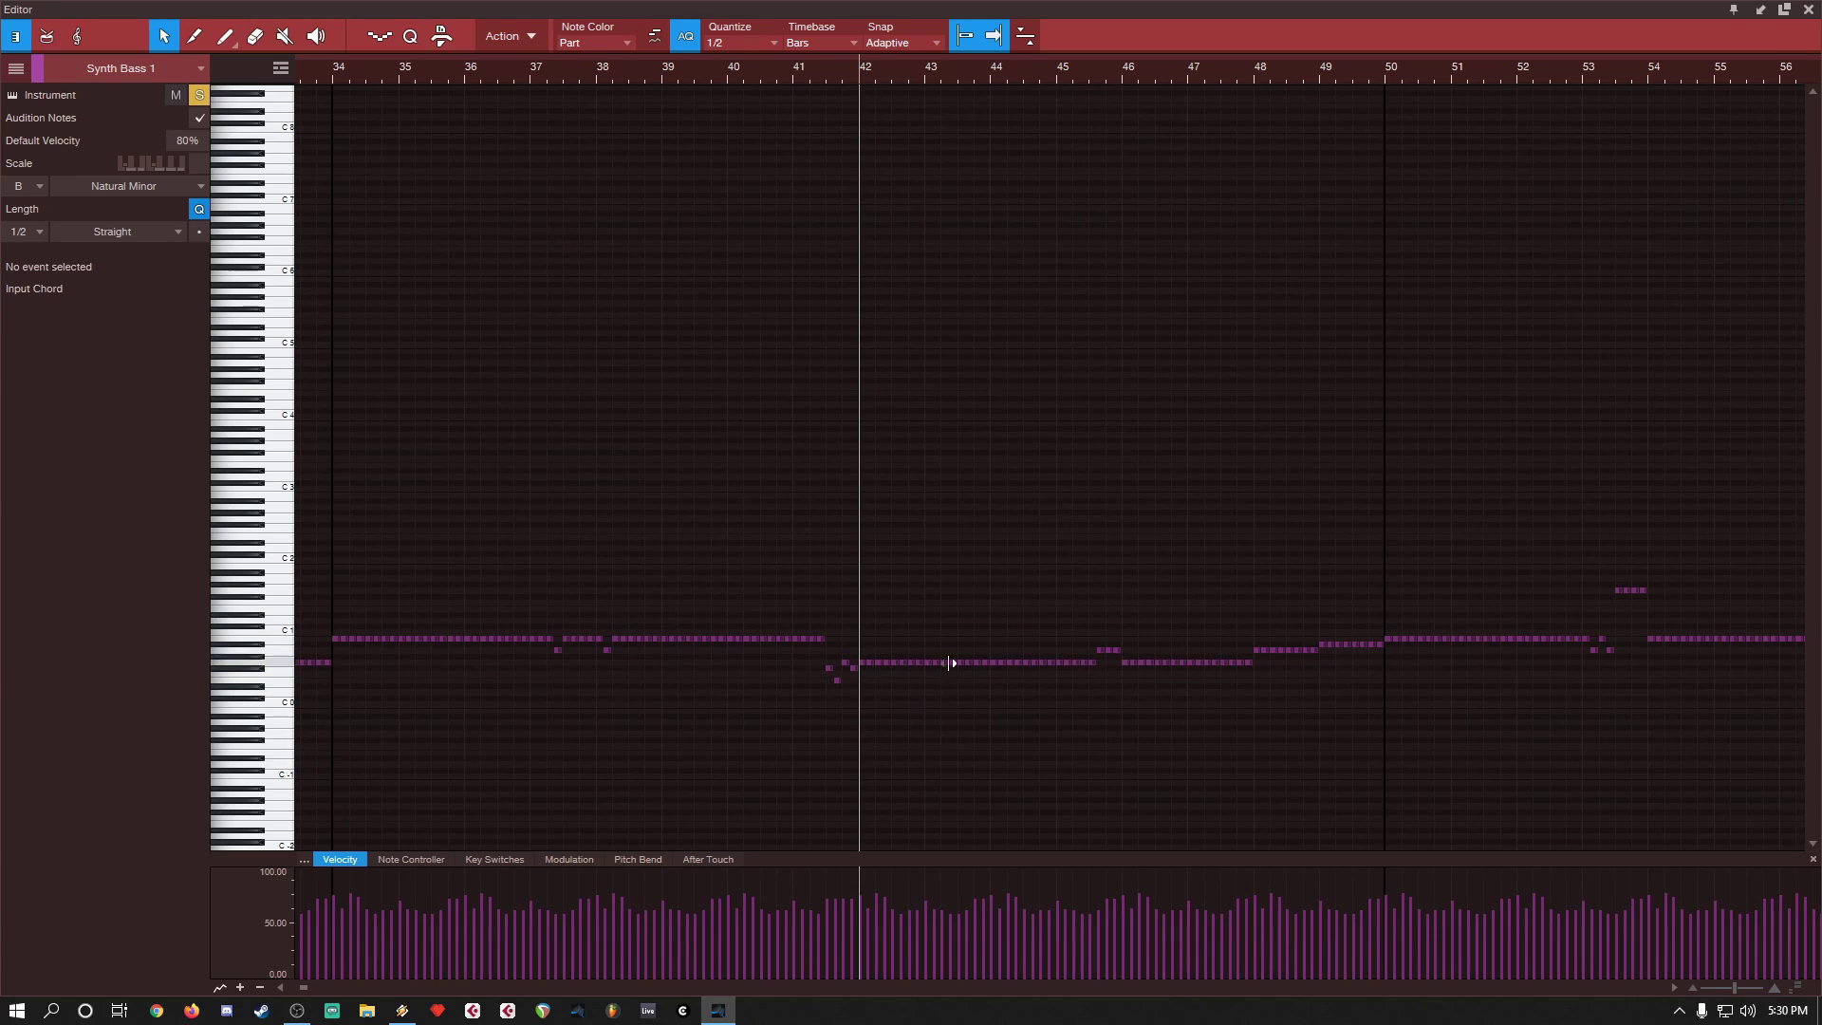
{"action": "left_click", "coordinate": [334, 76]}
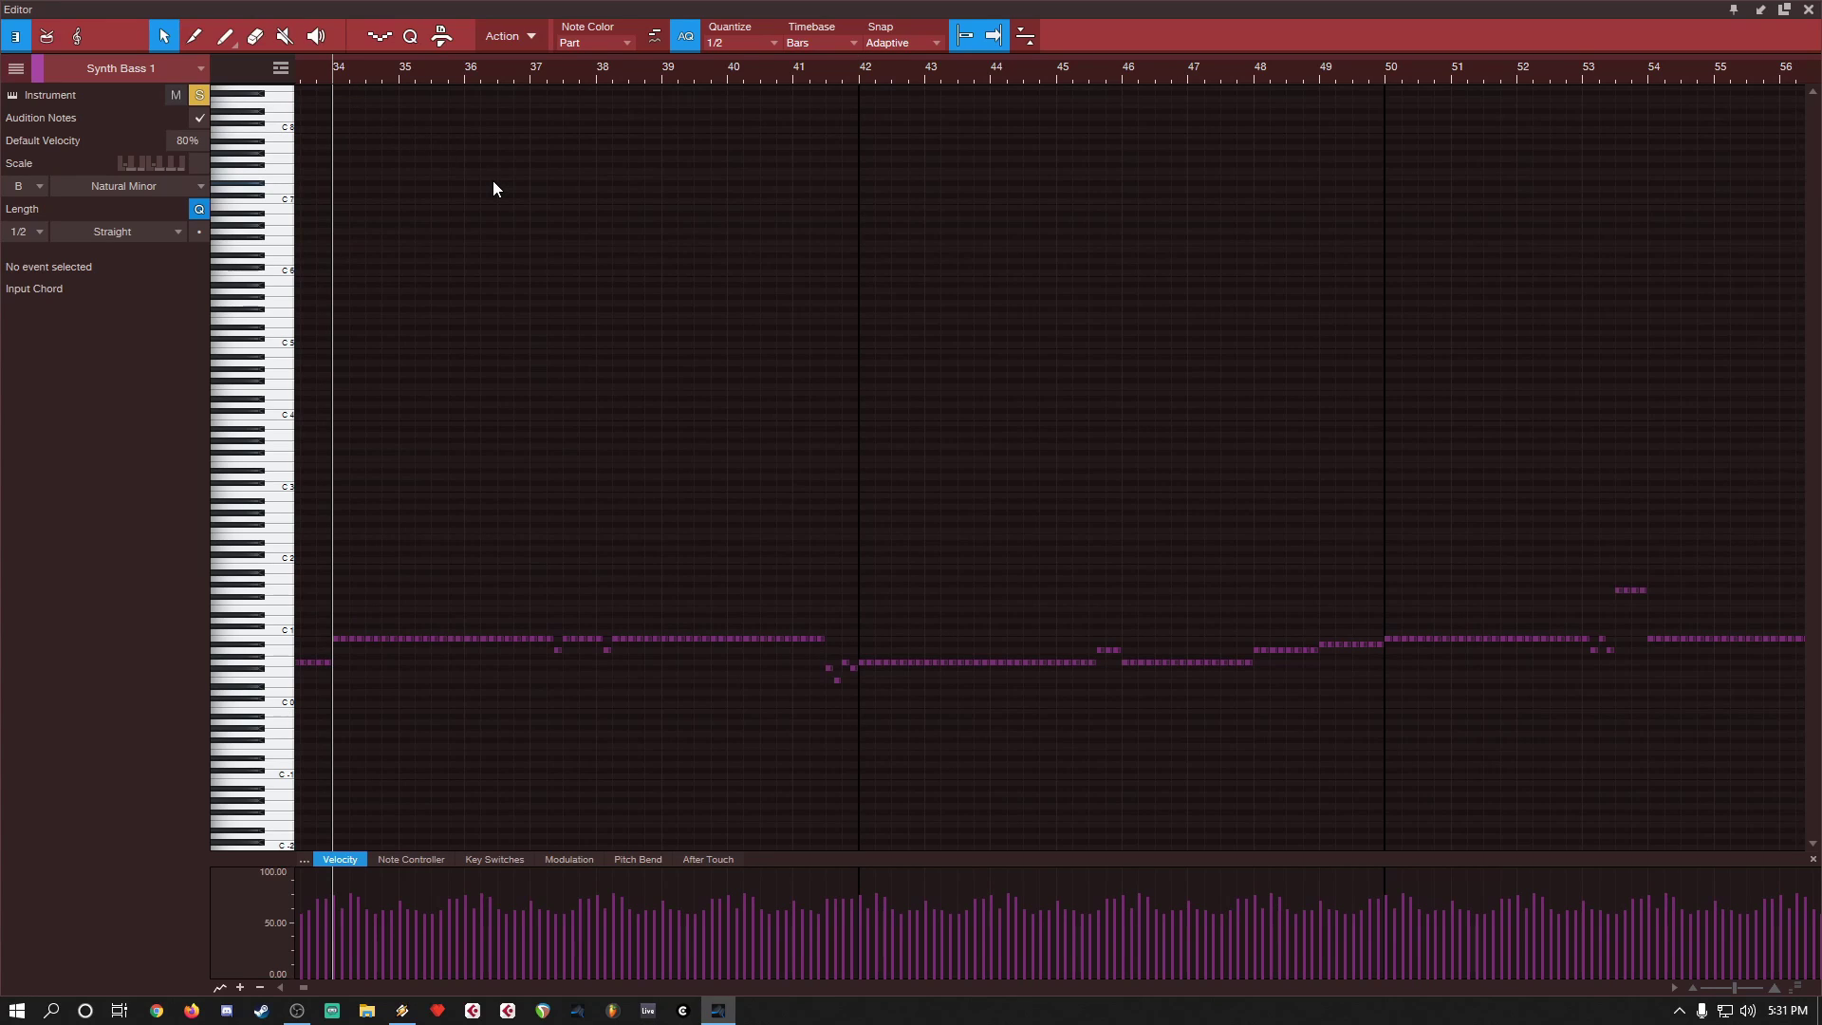
{"action": "key", "text": "space"}
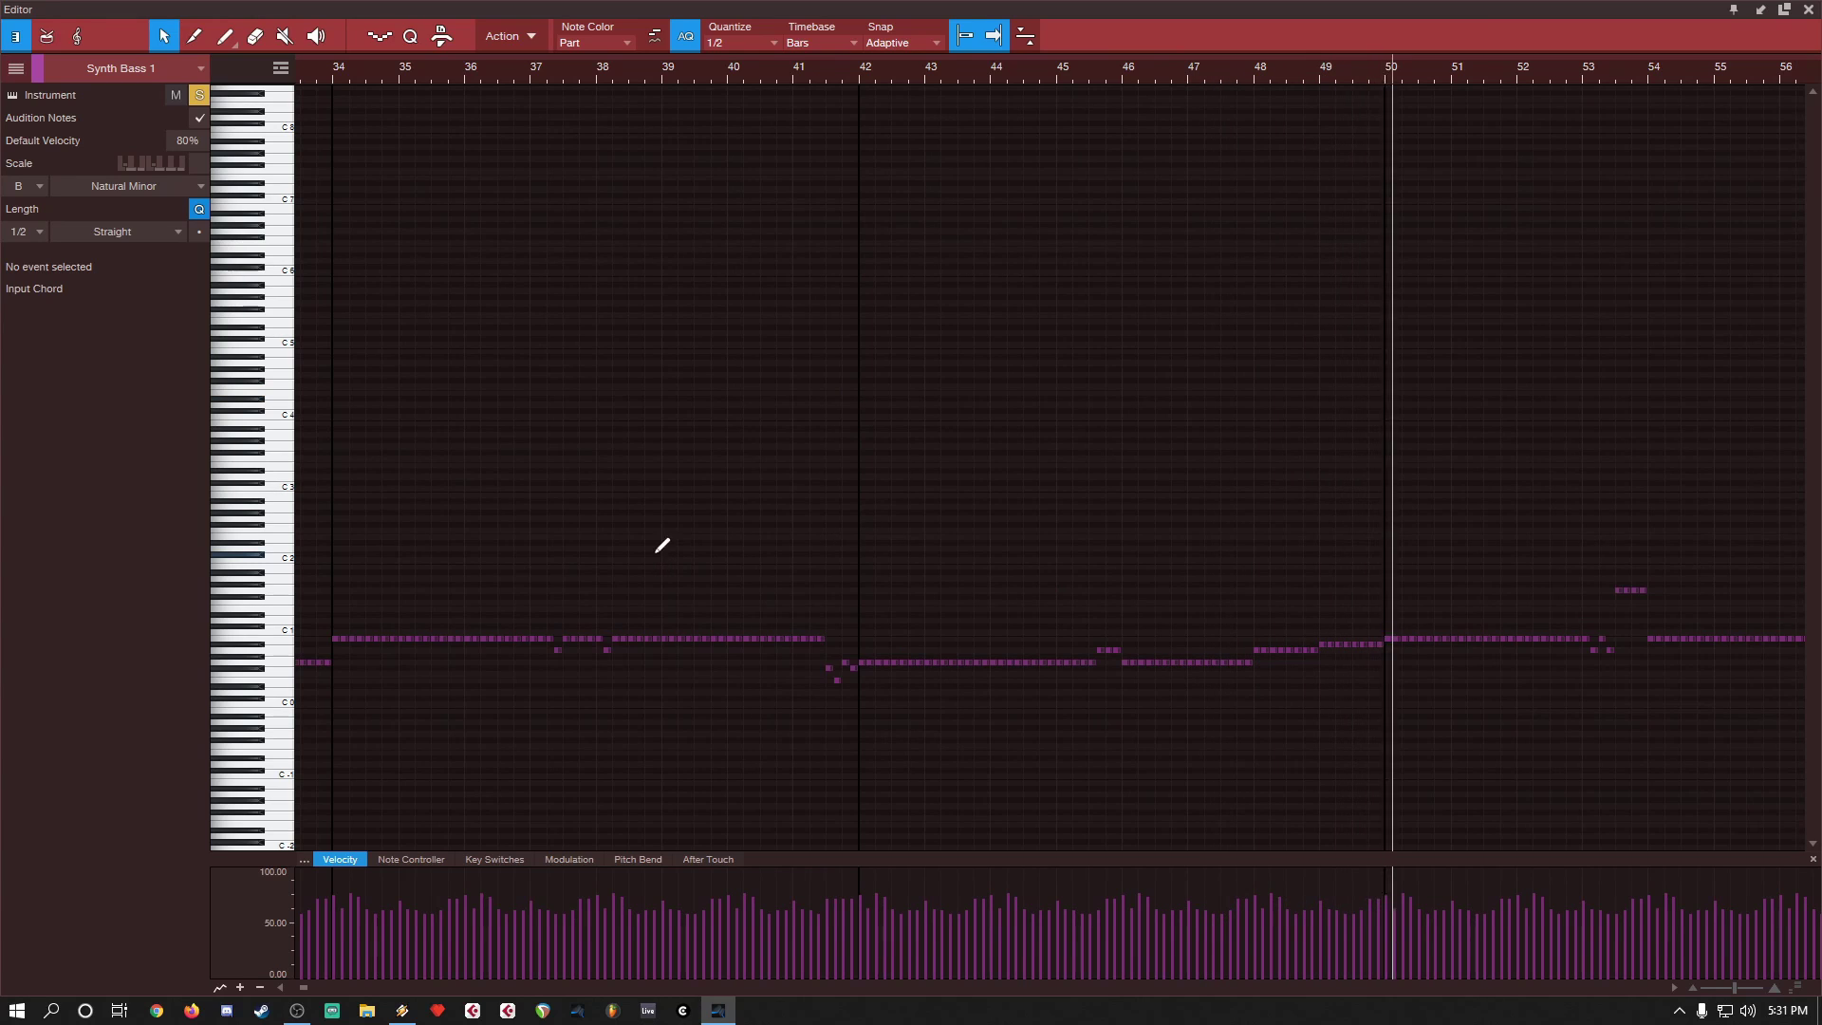
{"action": "scroll", "coordinate": [683, 556], "scroll_direction": "down", "scroll_amount": 5, "text": "ctrl"}
{"action": "scroll", "coordinate": [873, 604], "scroll_direction": "up", "scroll_amount": 8, "text": "ctrl"}
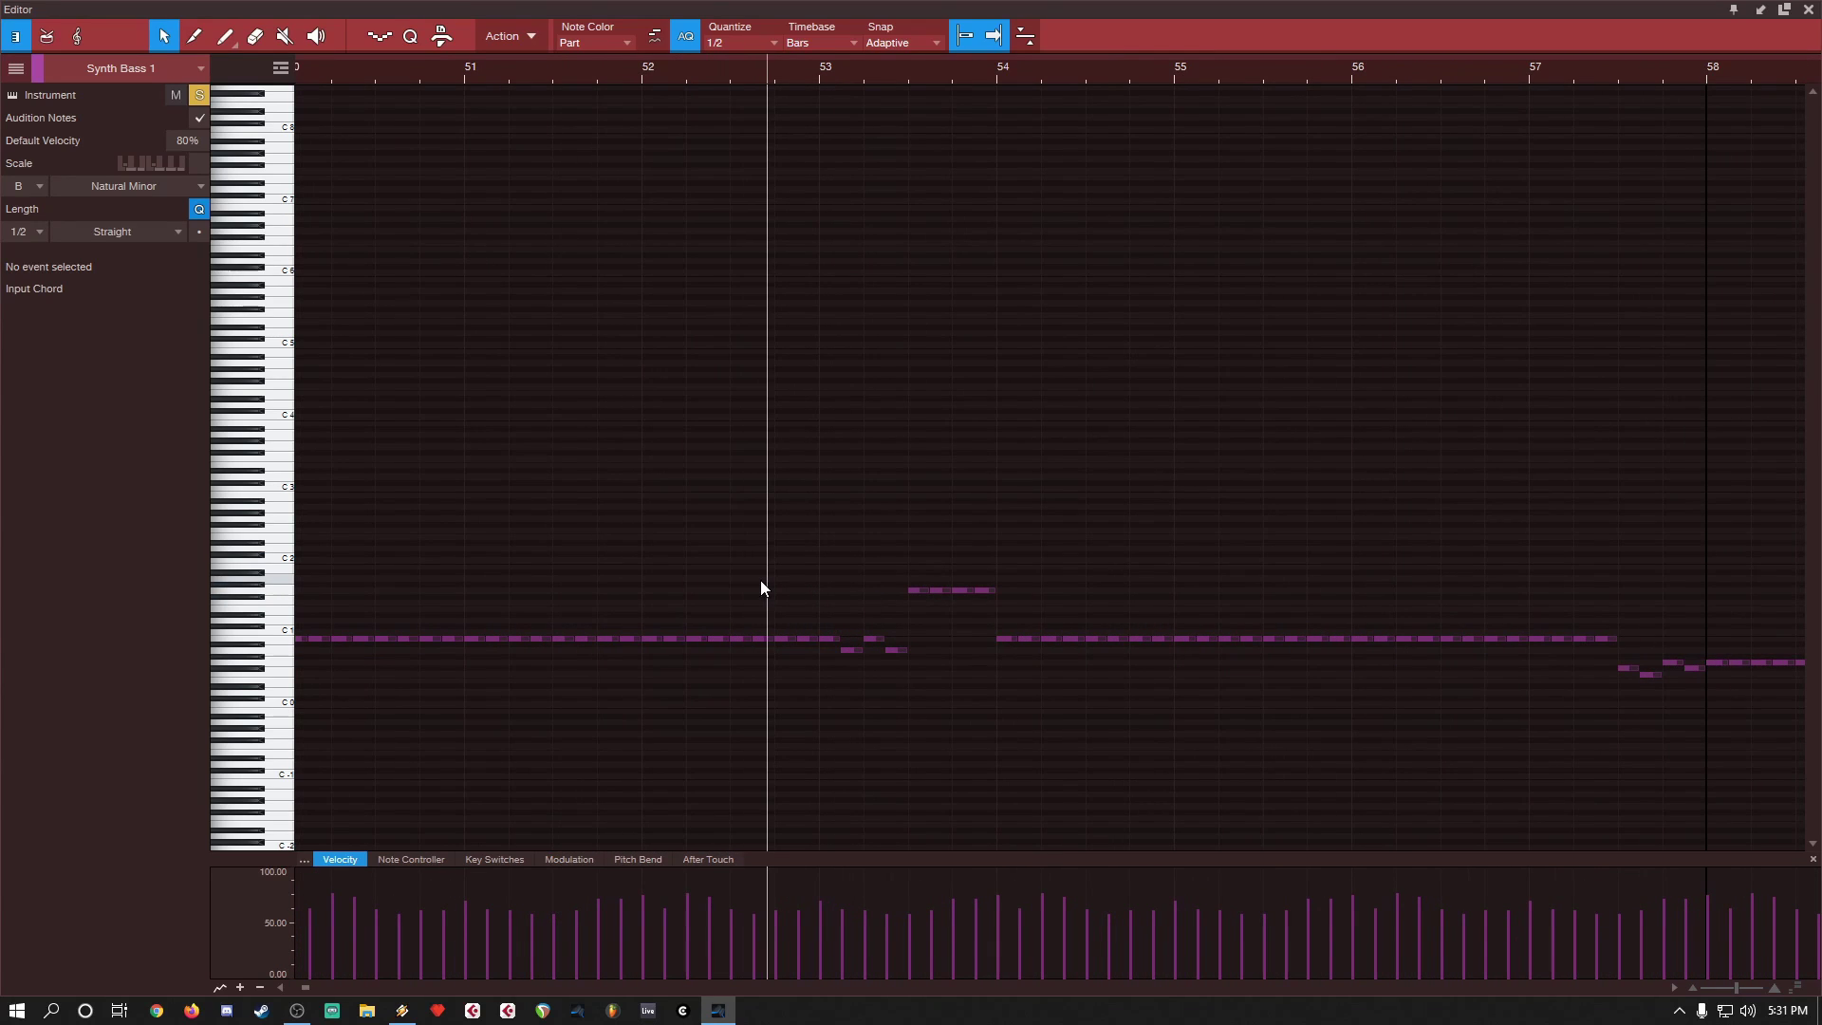
{"action": "scroll", "coordinate": [750, 594], "scroll_direction": "down", "scroll_amount": 4, "text": "ctrl"}
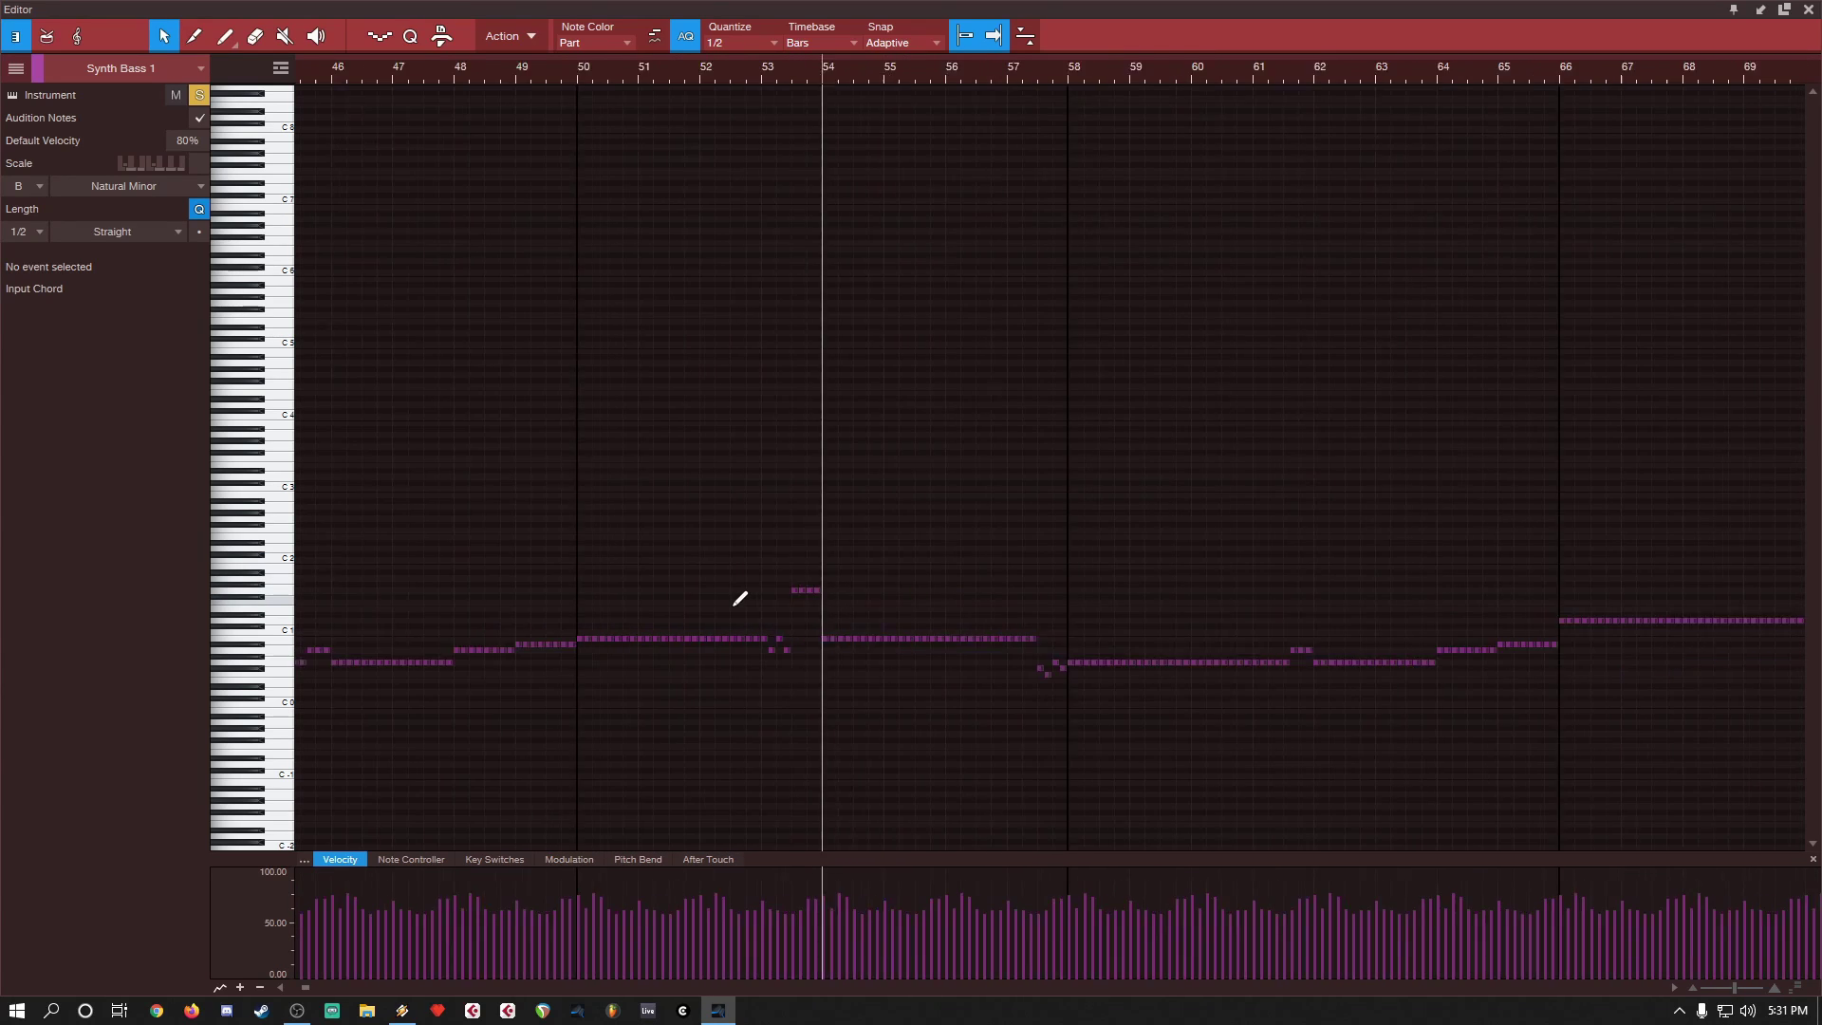
Step: Place the playhead at bar 98 and examine the Synth Bass 1 notes before and after the drone drop
{"action": "scroll", "coordinate": [806, 509], "scroll_direction": "down", "scroll_amount": 4, "text": "ctrl"}
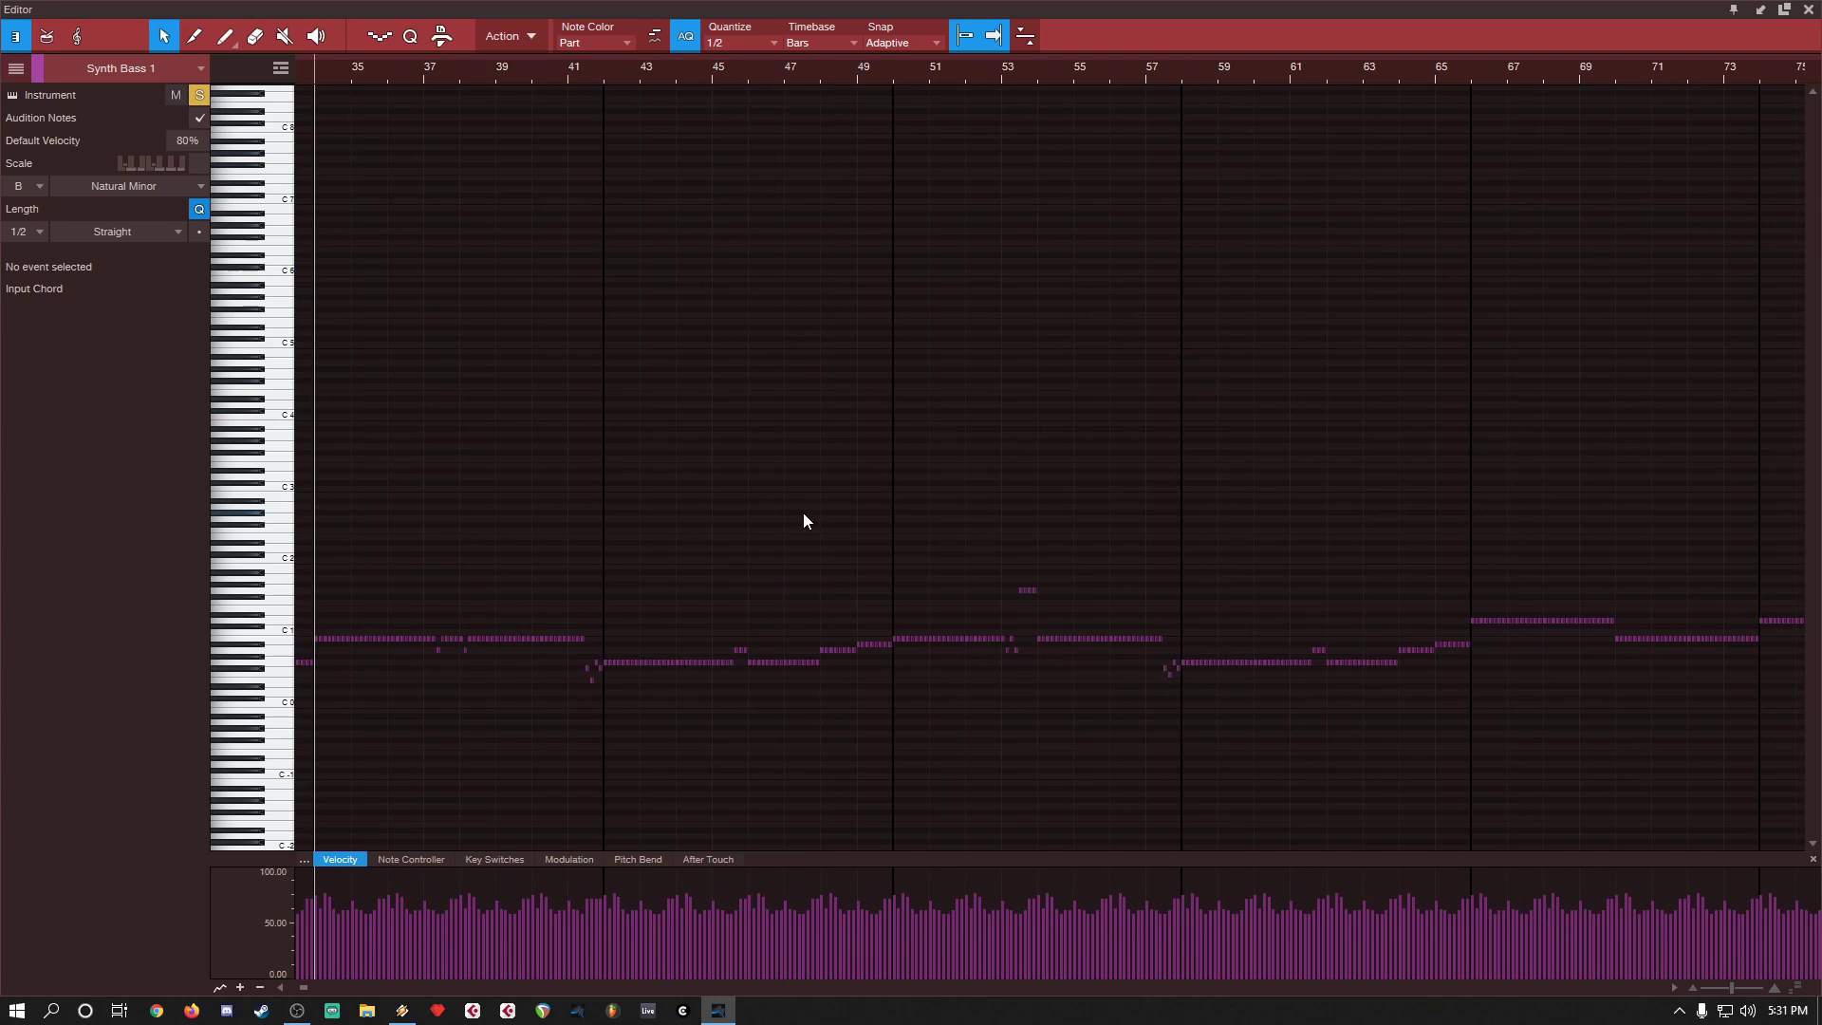
{"action": "scroll", "coordinate": [1046, 522], "scroll_direction": "up", "scroll_amount": 6, "text": "ctrl"}
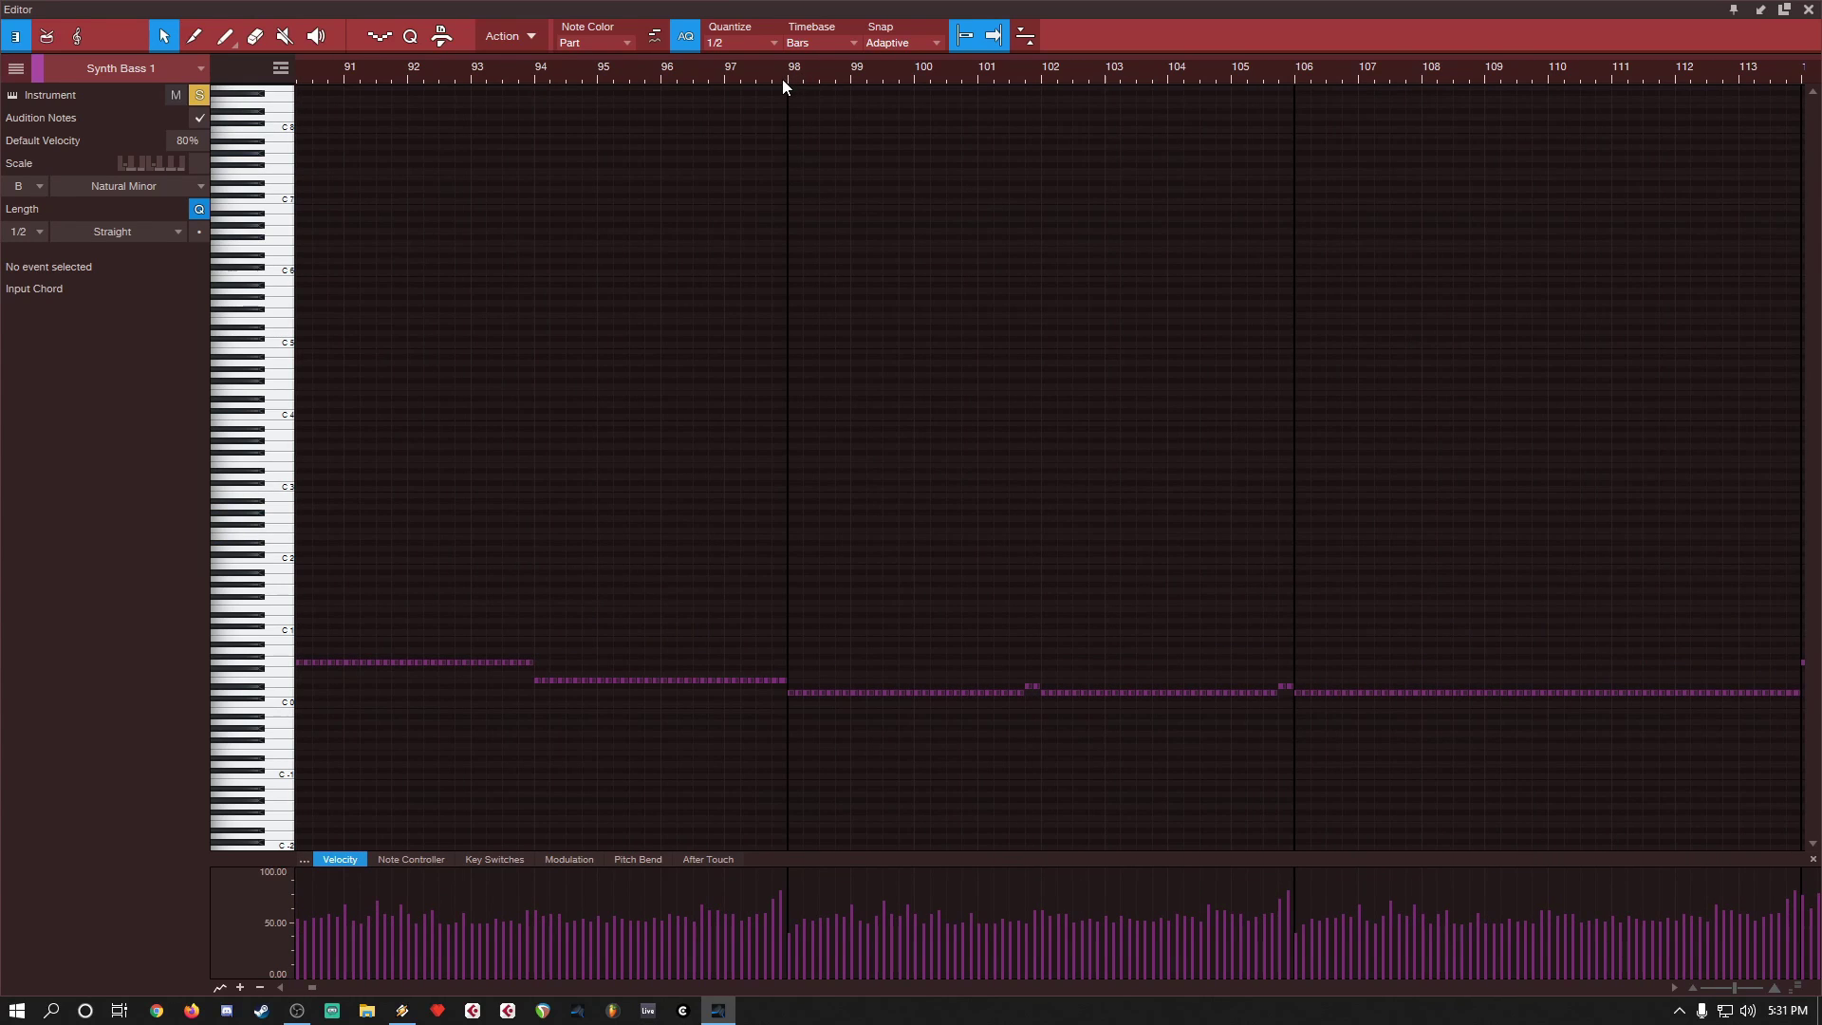
{"action": "left_click", "coordinate": [785, 79]}
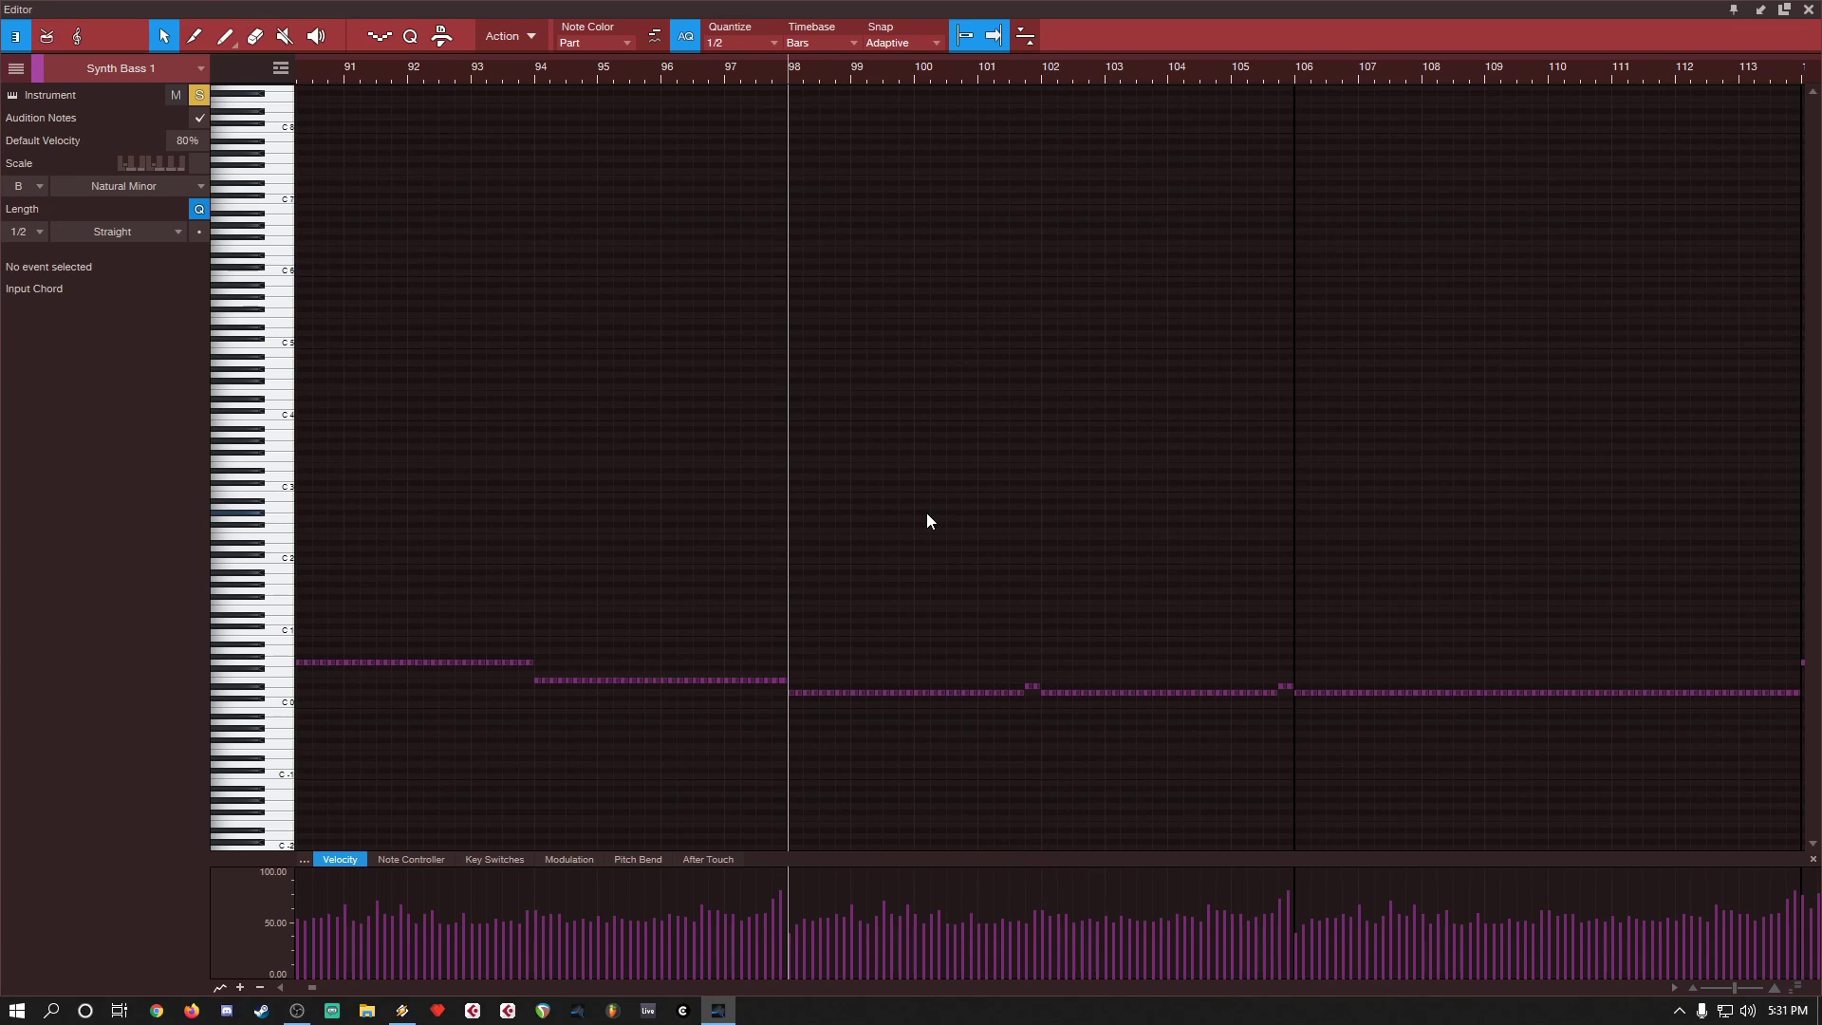
{"action": "scroll", "coordinate": [932, 504], "scroll_direction": "down", "scroll_amount": 3}
{"action": "scroll", "coordinate": [927, 612], "scroll_direction": "down", "scroll_amount": 2}
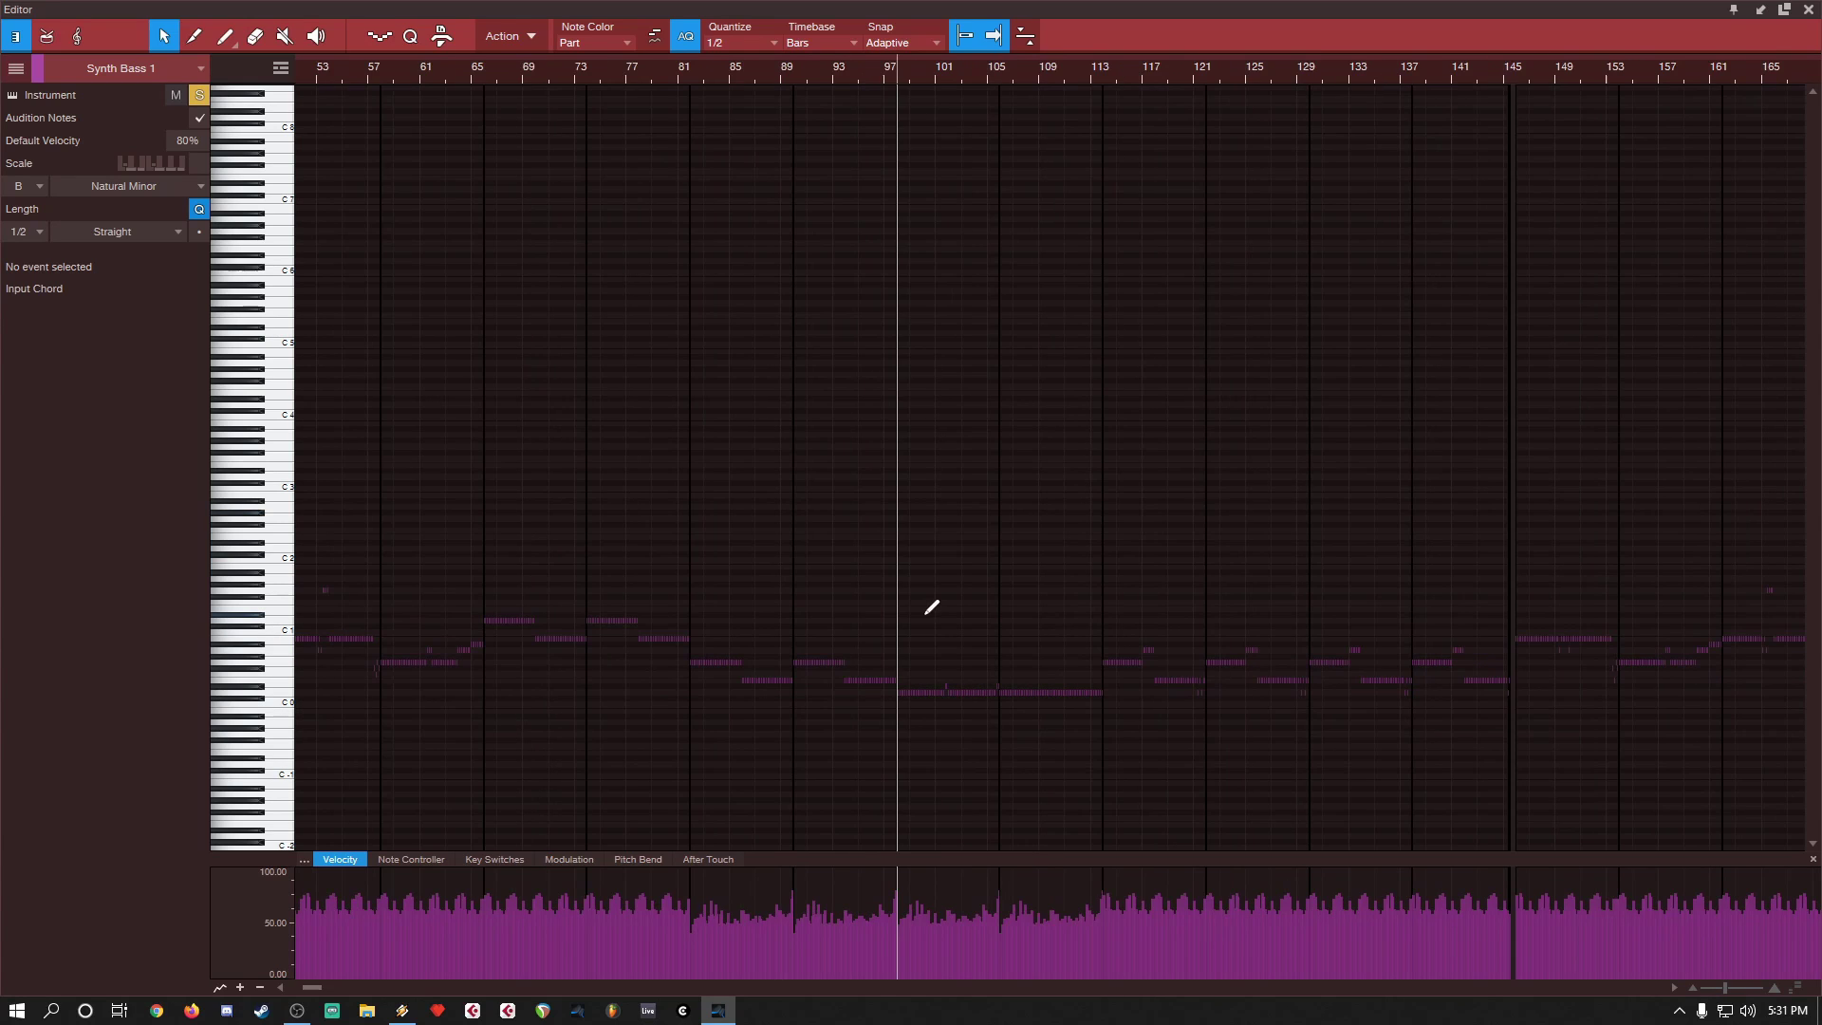
{"action": "scroll", "coordinate": [989, 470], "scroll_direction": "up", "scroll_amount": 4}
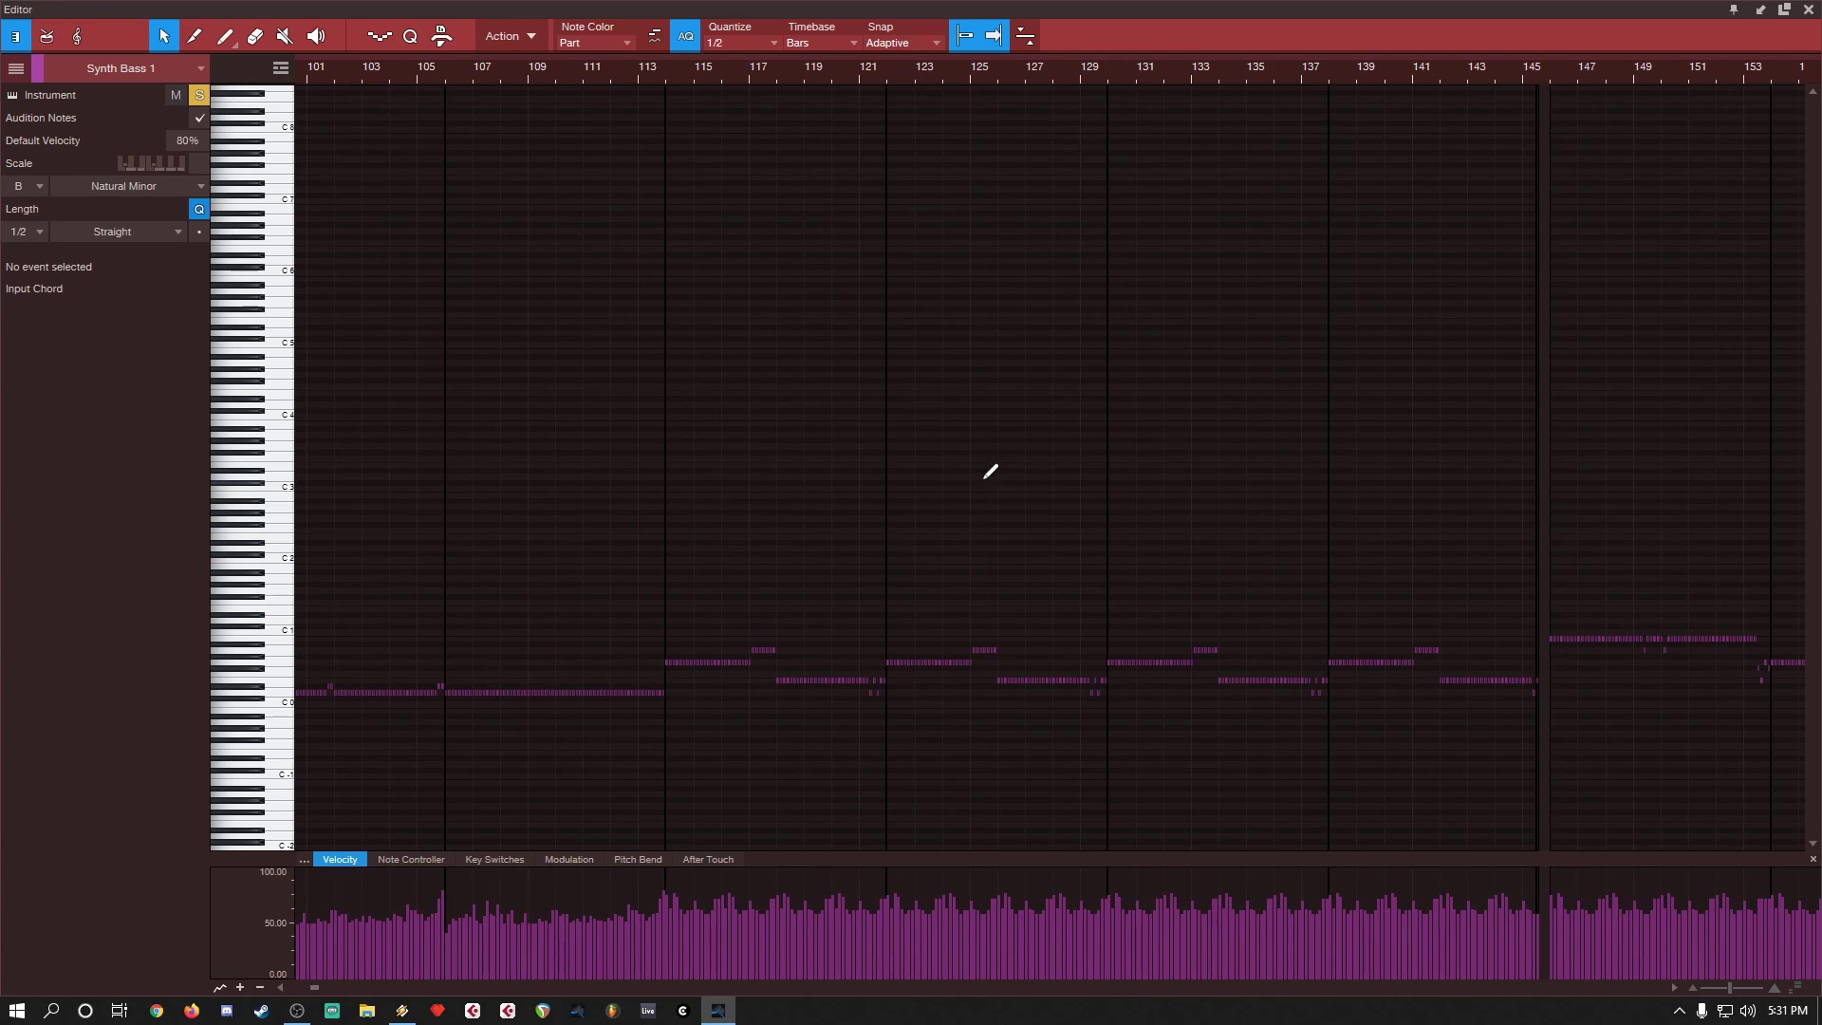
Step: Audition Synth Bass 1 from bar 114, switching its solo off and back on to compare it with the full mix
{"action": "left_click", "coordinate": [677, 73]}
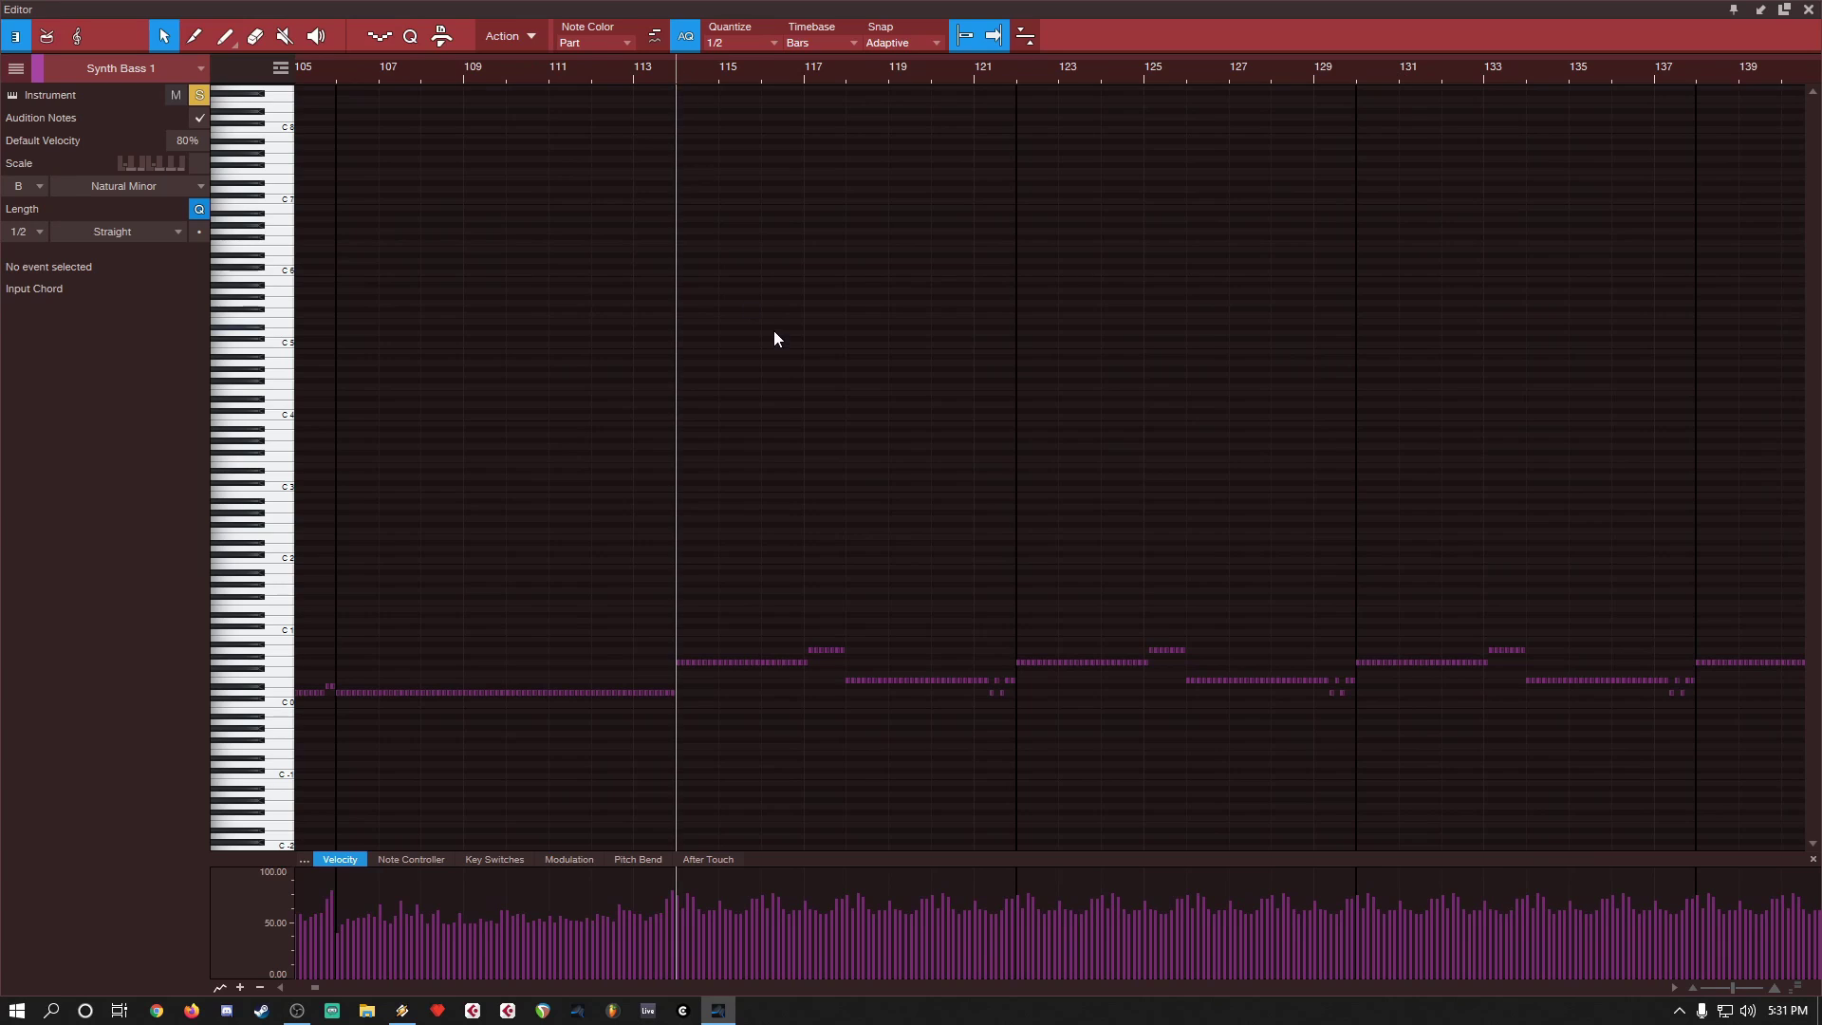
{"action": "left_click", "coordinate": [199, 95]}
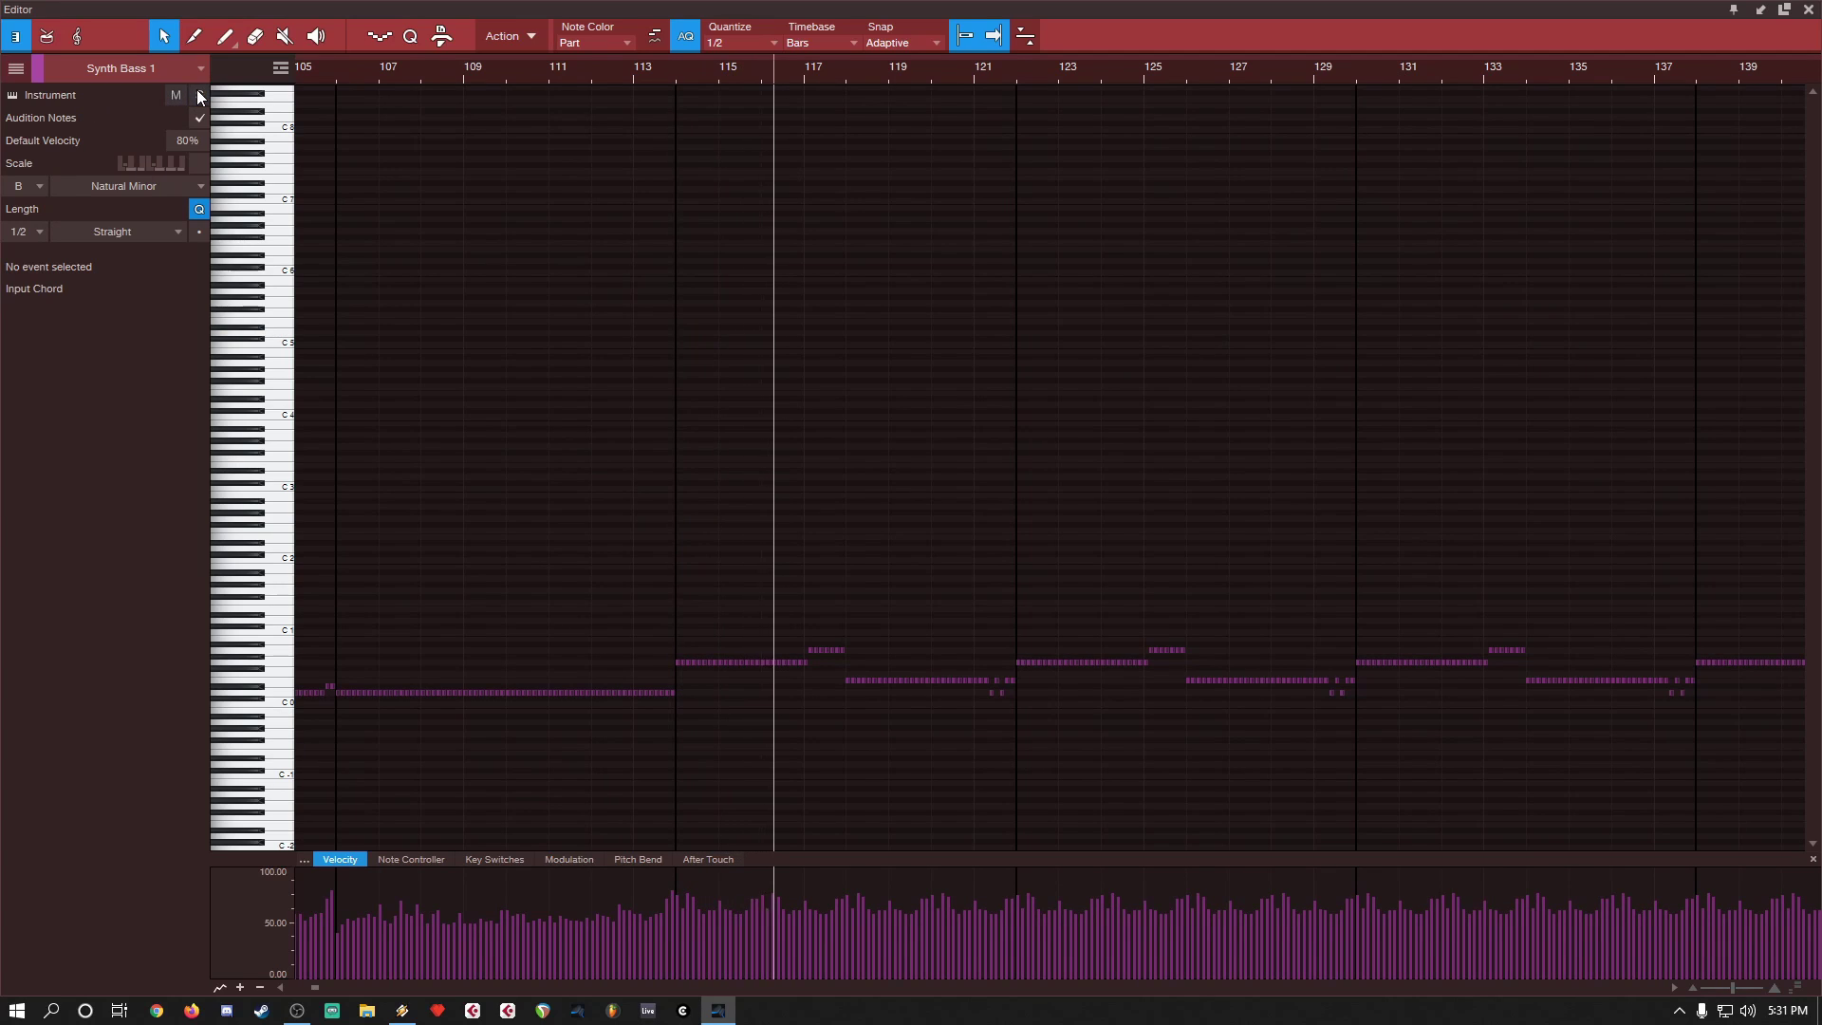
{"action": "left_click", "coordinate": [200, 96]}
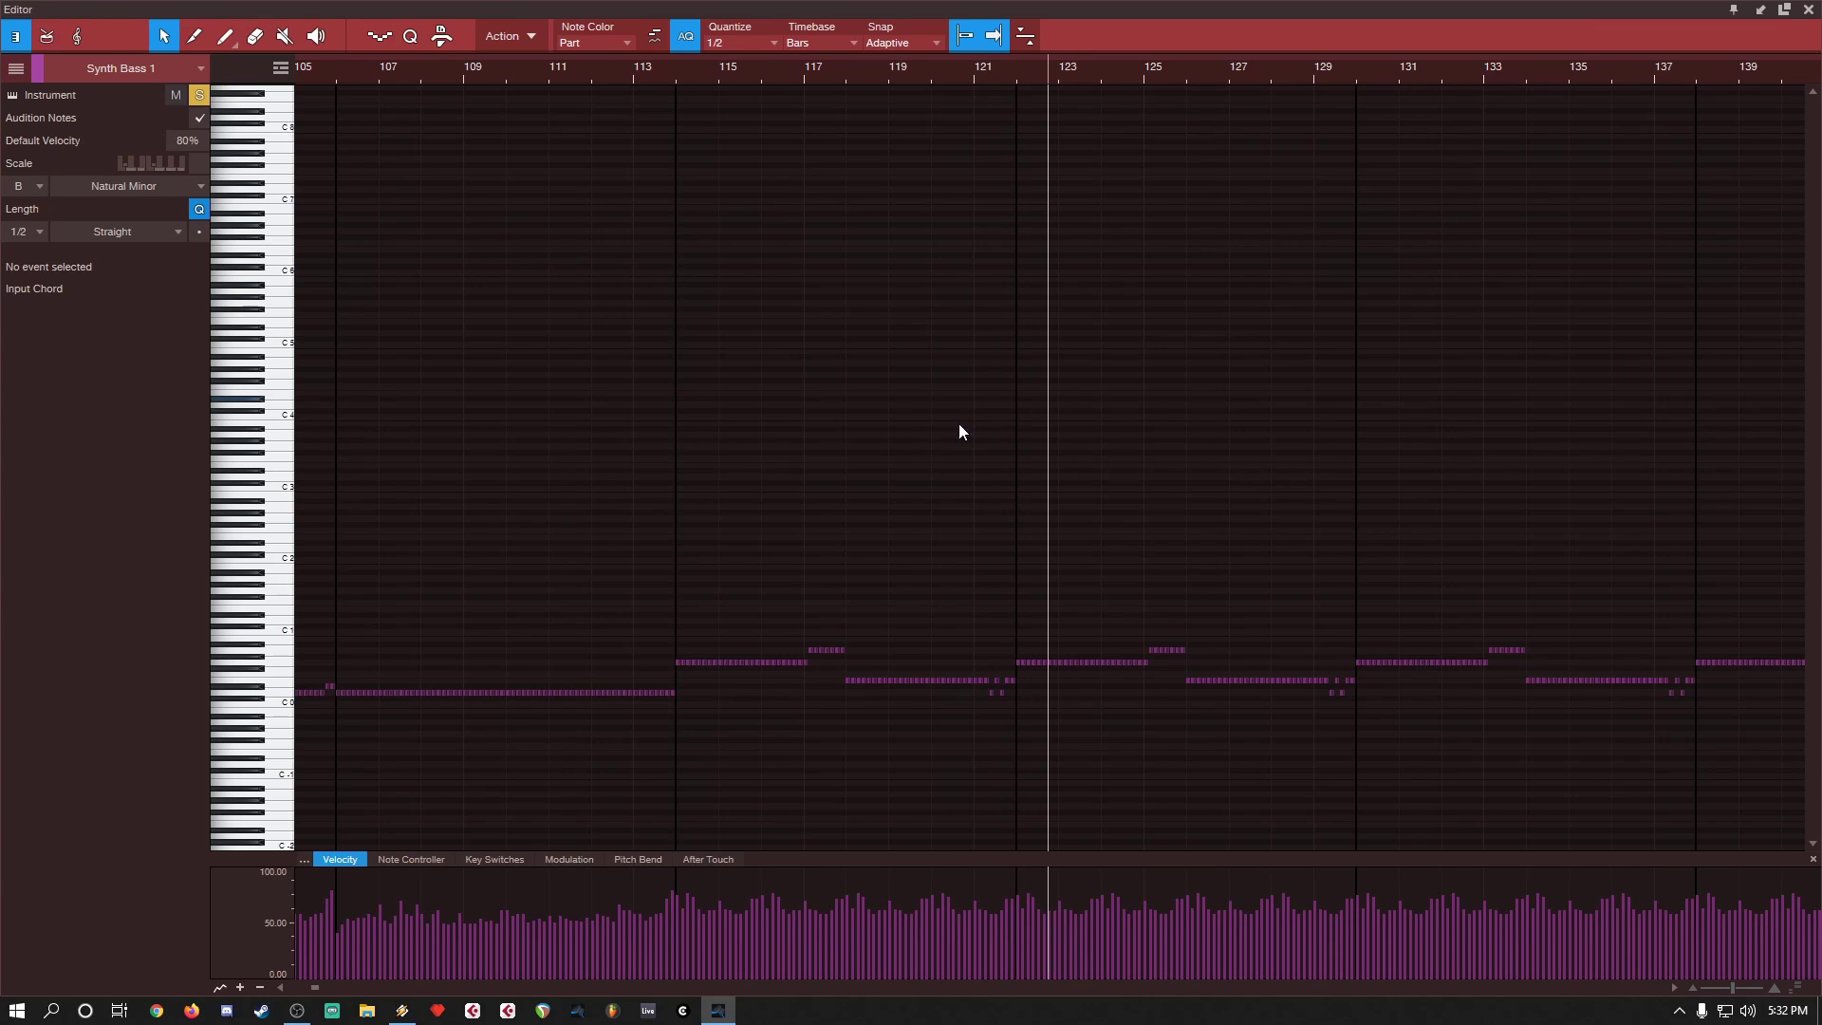
{"action": "scroll", "coordinate": [802, 470], "scroll_direction": "down", "scroll_amount": 4}
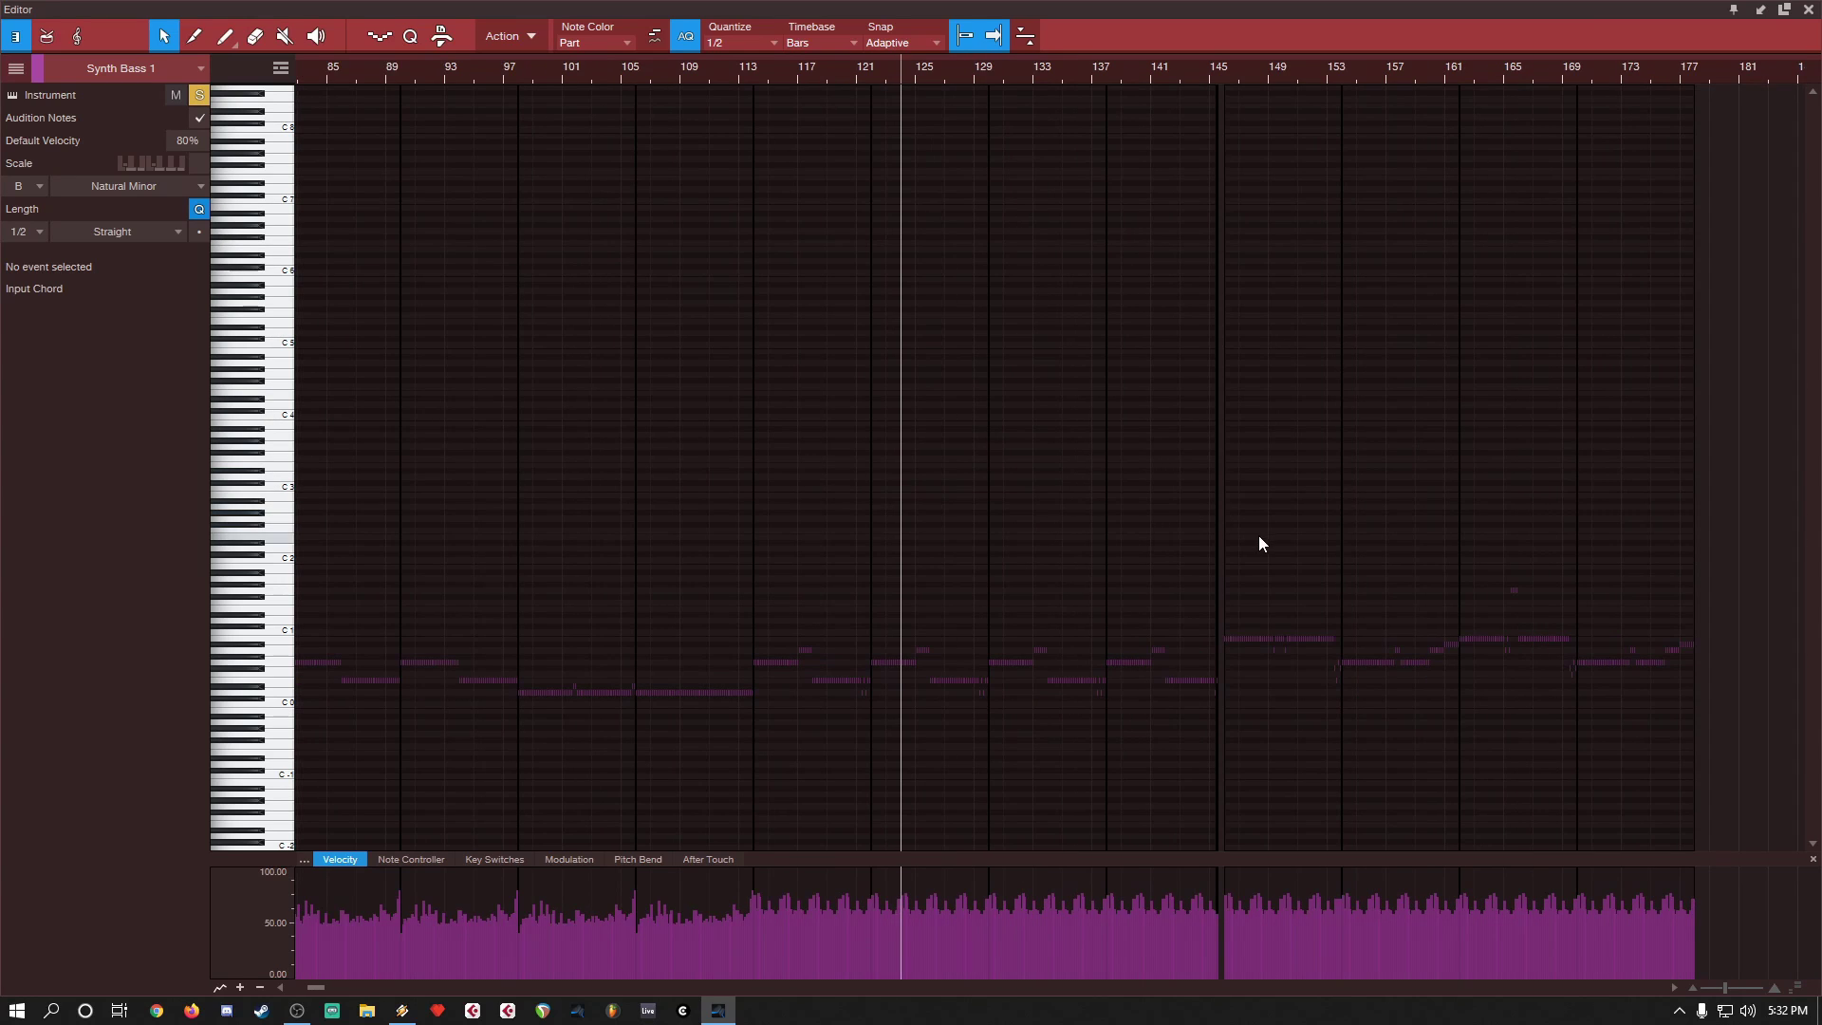
{"action": "scroll", "coordinate": [1096, 533], "scroll_direction": "up", "scroll_amount": 5}
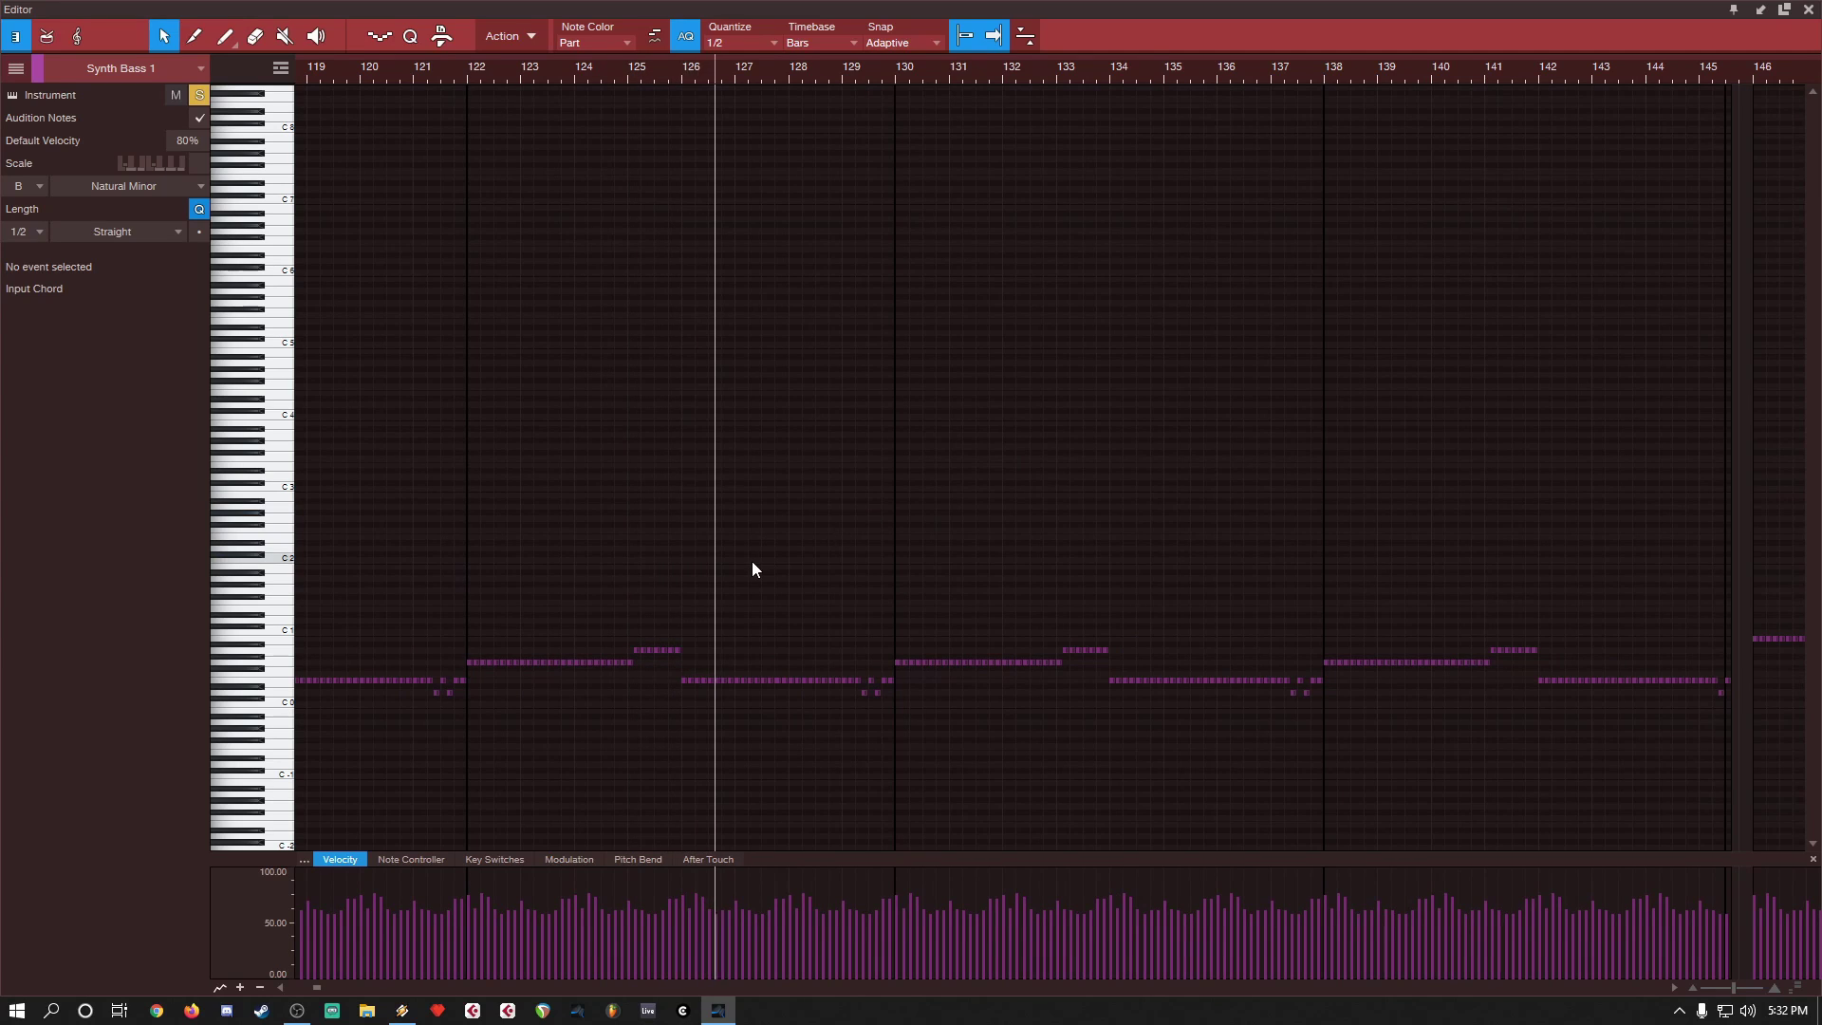
{"action": "key", "text": "space"}
Step: Look over the Synth Bass 1 notes from bar 149 to 172, close the note editor and unsolo the track
{"action": "scroll", "coordinate": [751, 568], "scroll_direction": "down", "scroll_amount": 5}
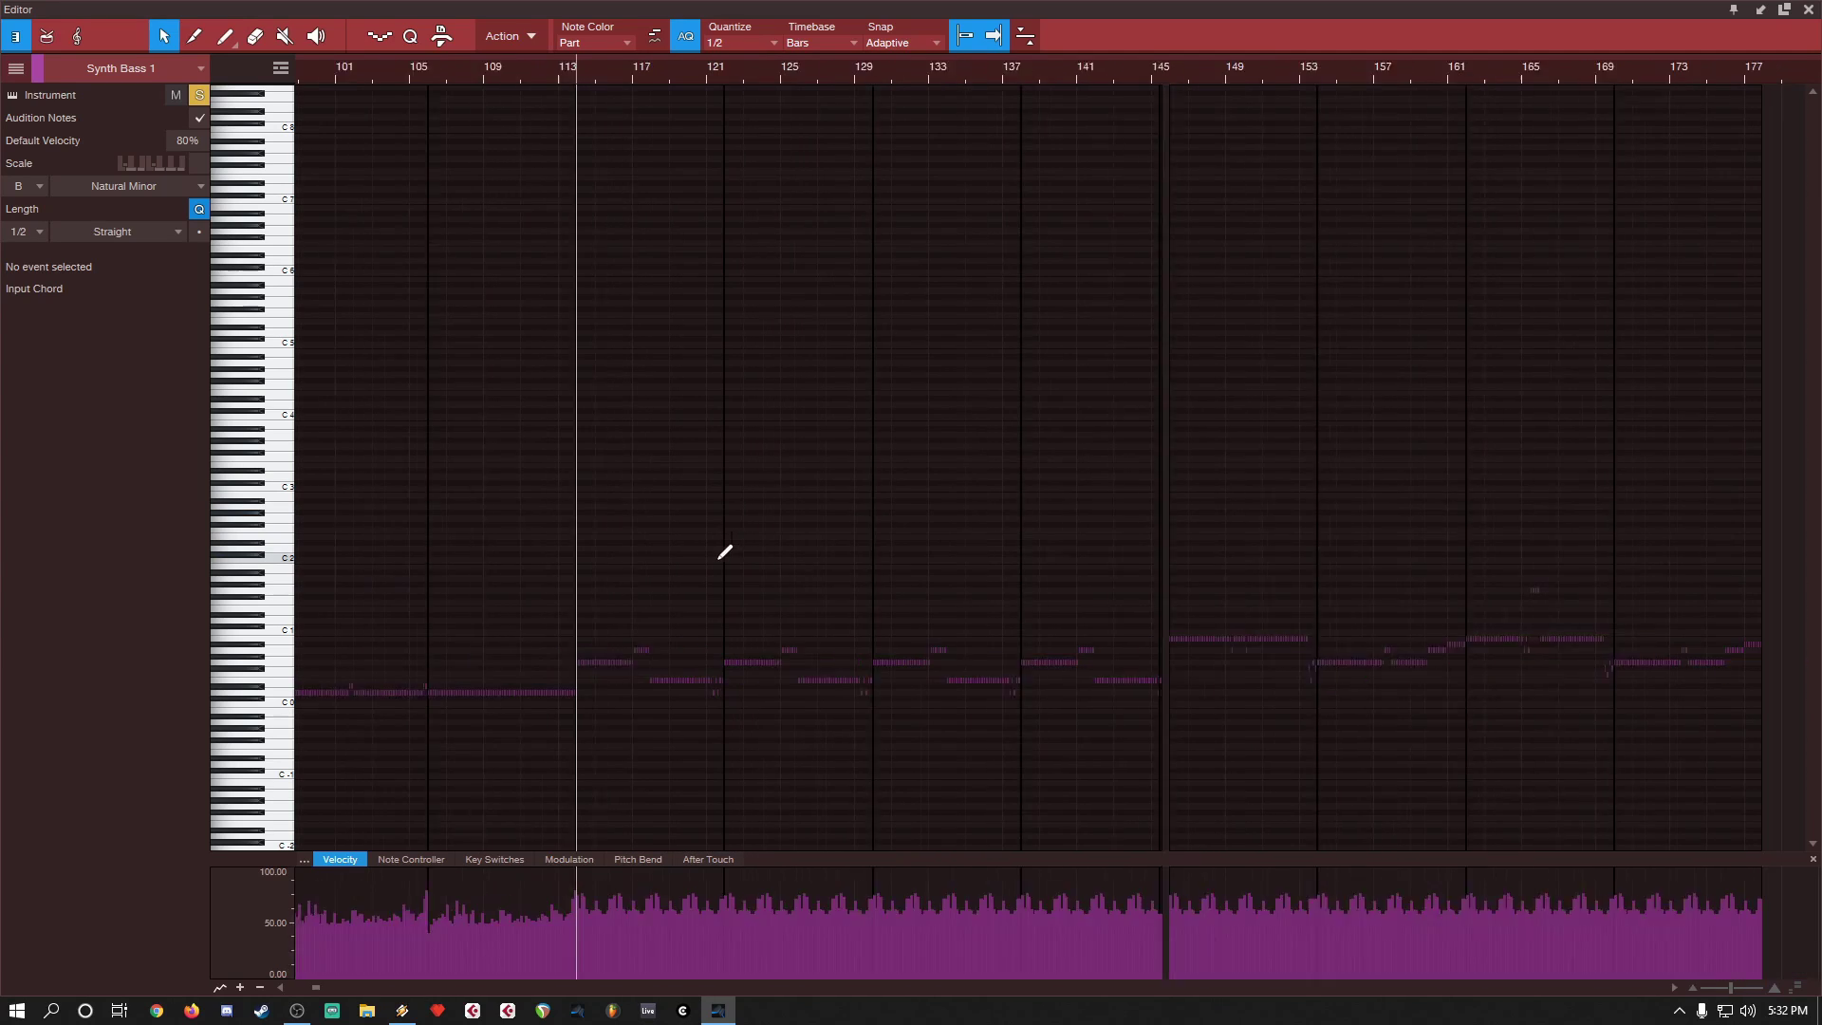
{"action": "scroll", "coordinate": [822, 489], "scroll_direction": "up", "scroll_amount": 5}
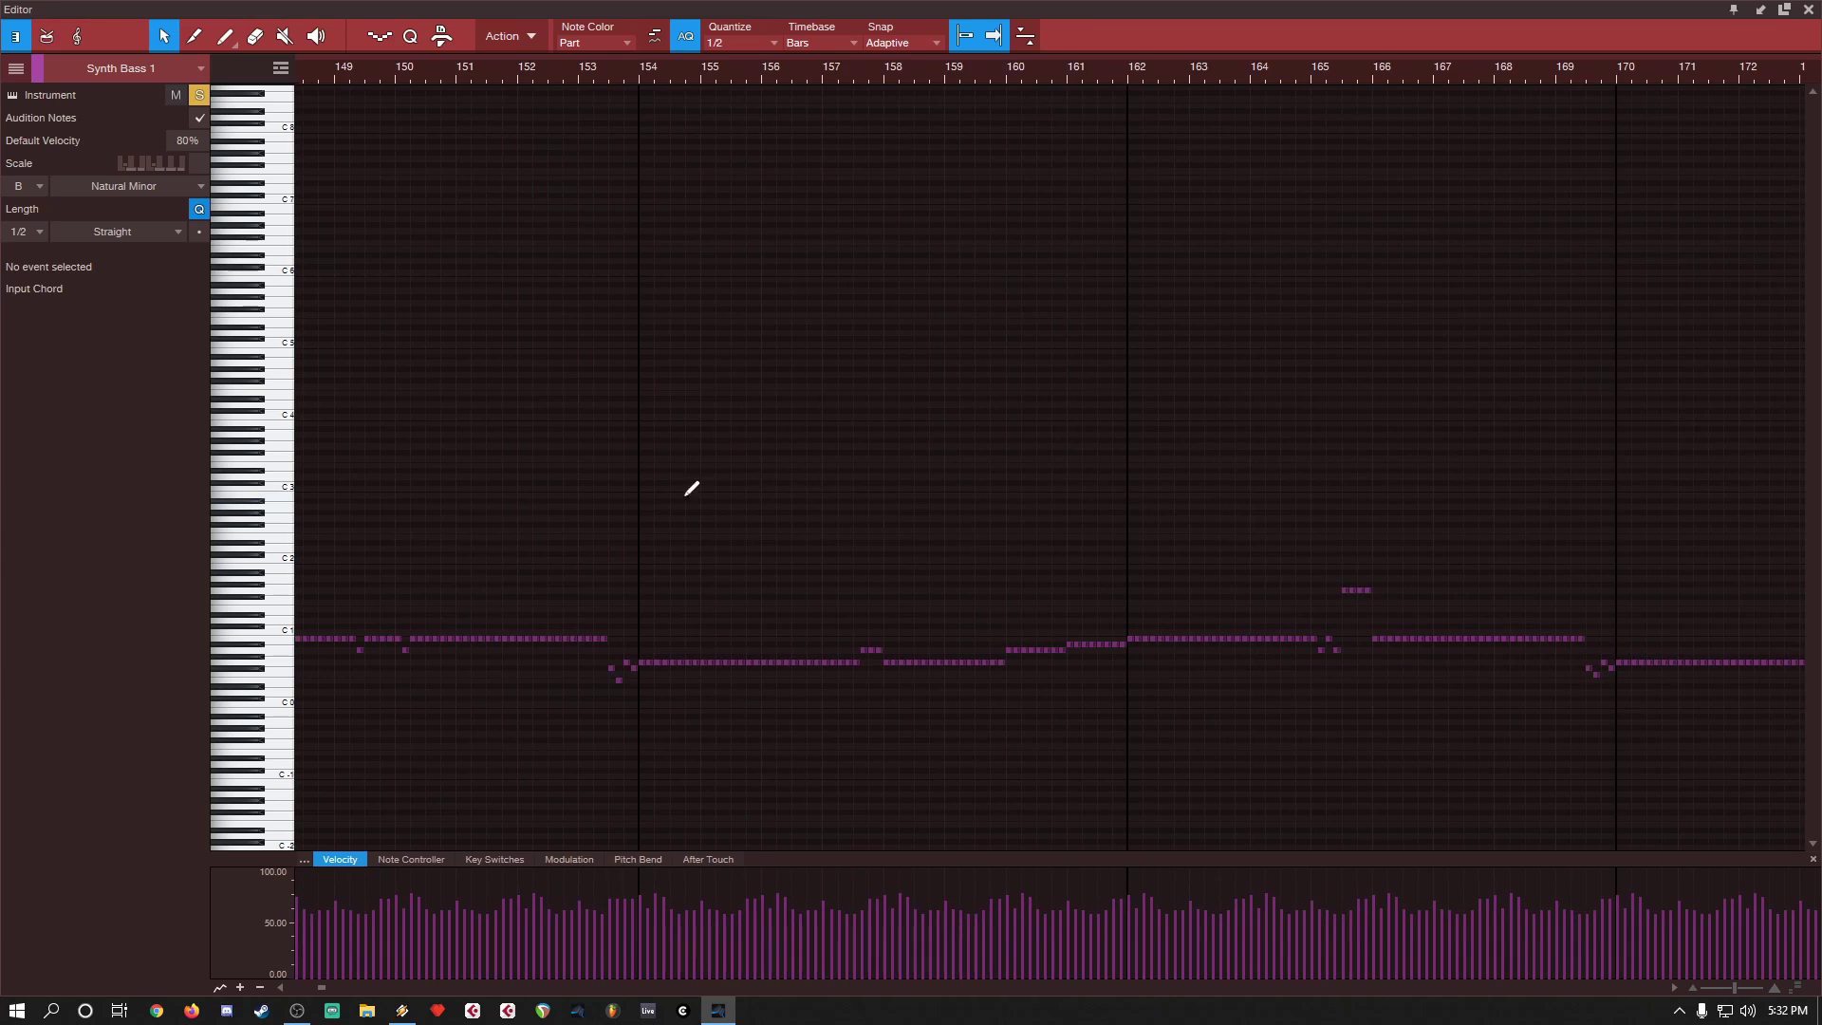
{"action": "left_click", "coordinate": [1808, 10]}
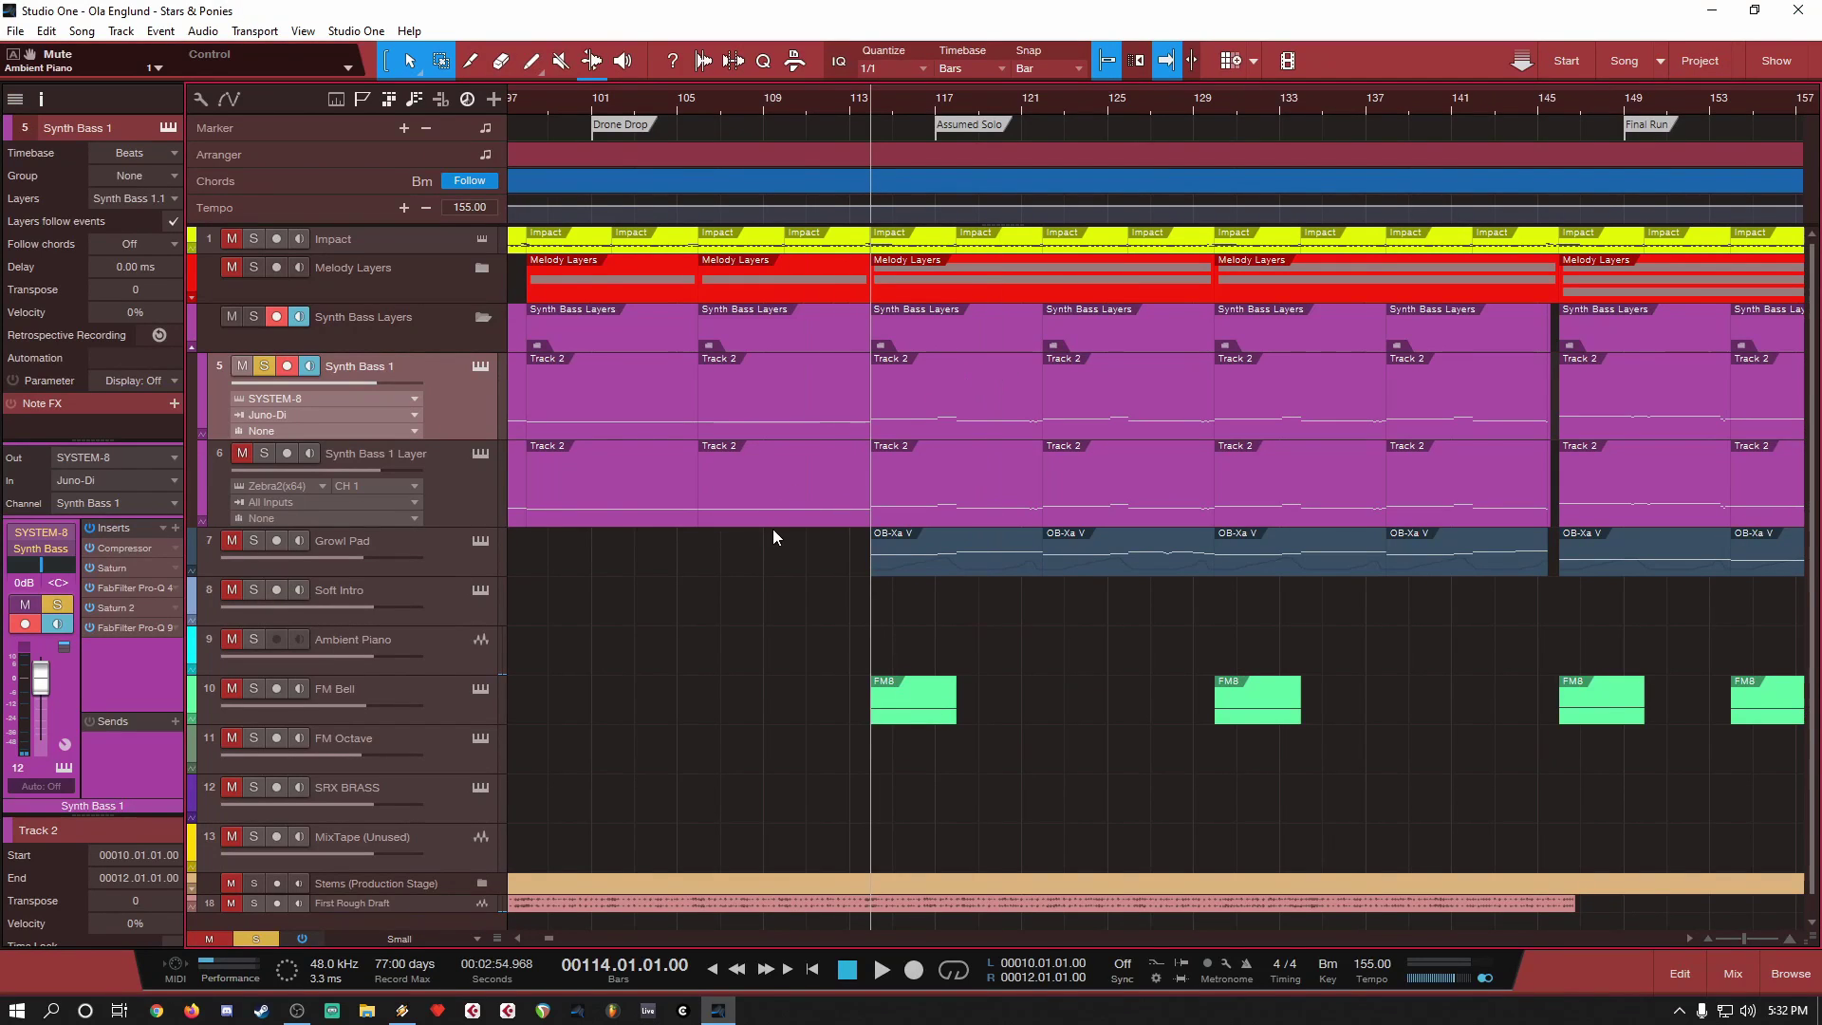
{"action": "left_click", "coordinate": [265, 366]}
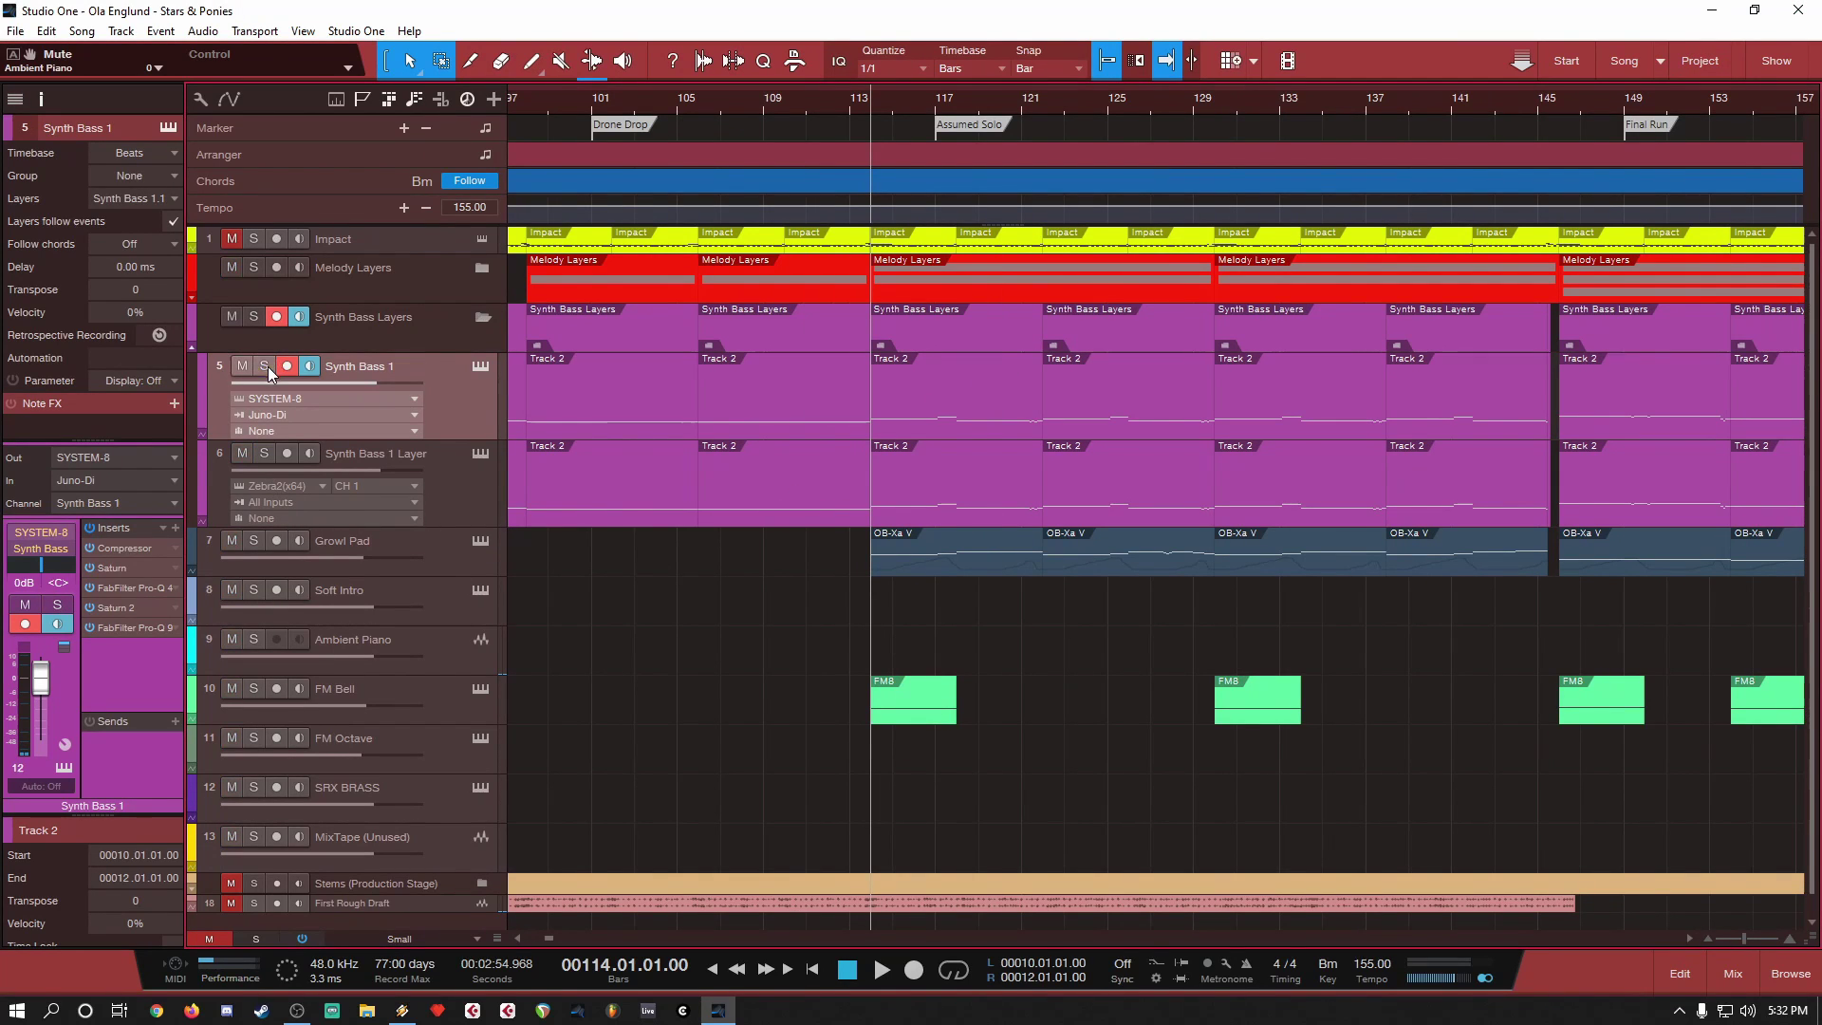
Step: Solo the Growl Pad track and open its clip starting at bar 10 in the note editor
{"action": "left_click", "coordinate": [460, 558]}
{"action": "scroll", "coordinate": [731, 568], "scroll_direction": "down", "scroll_amount": 8}
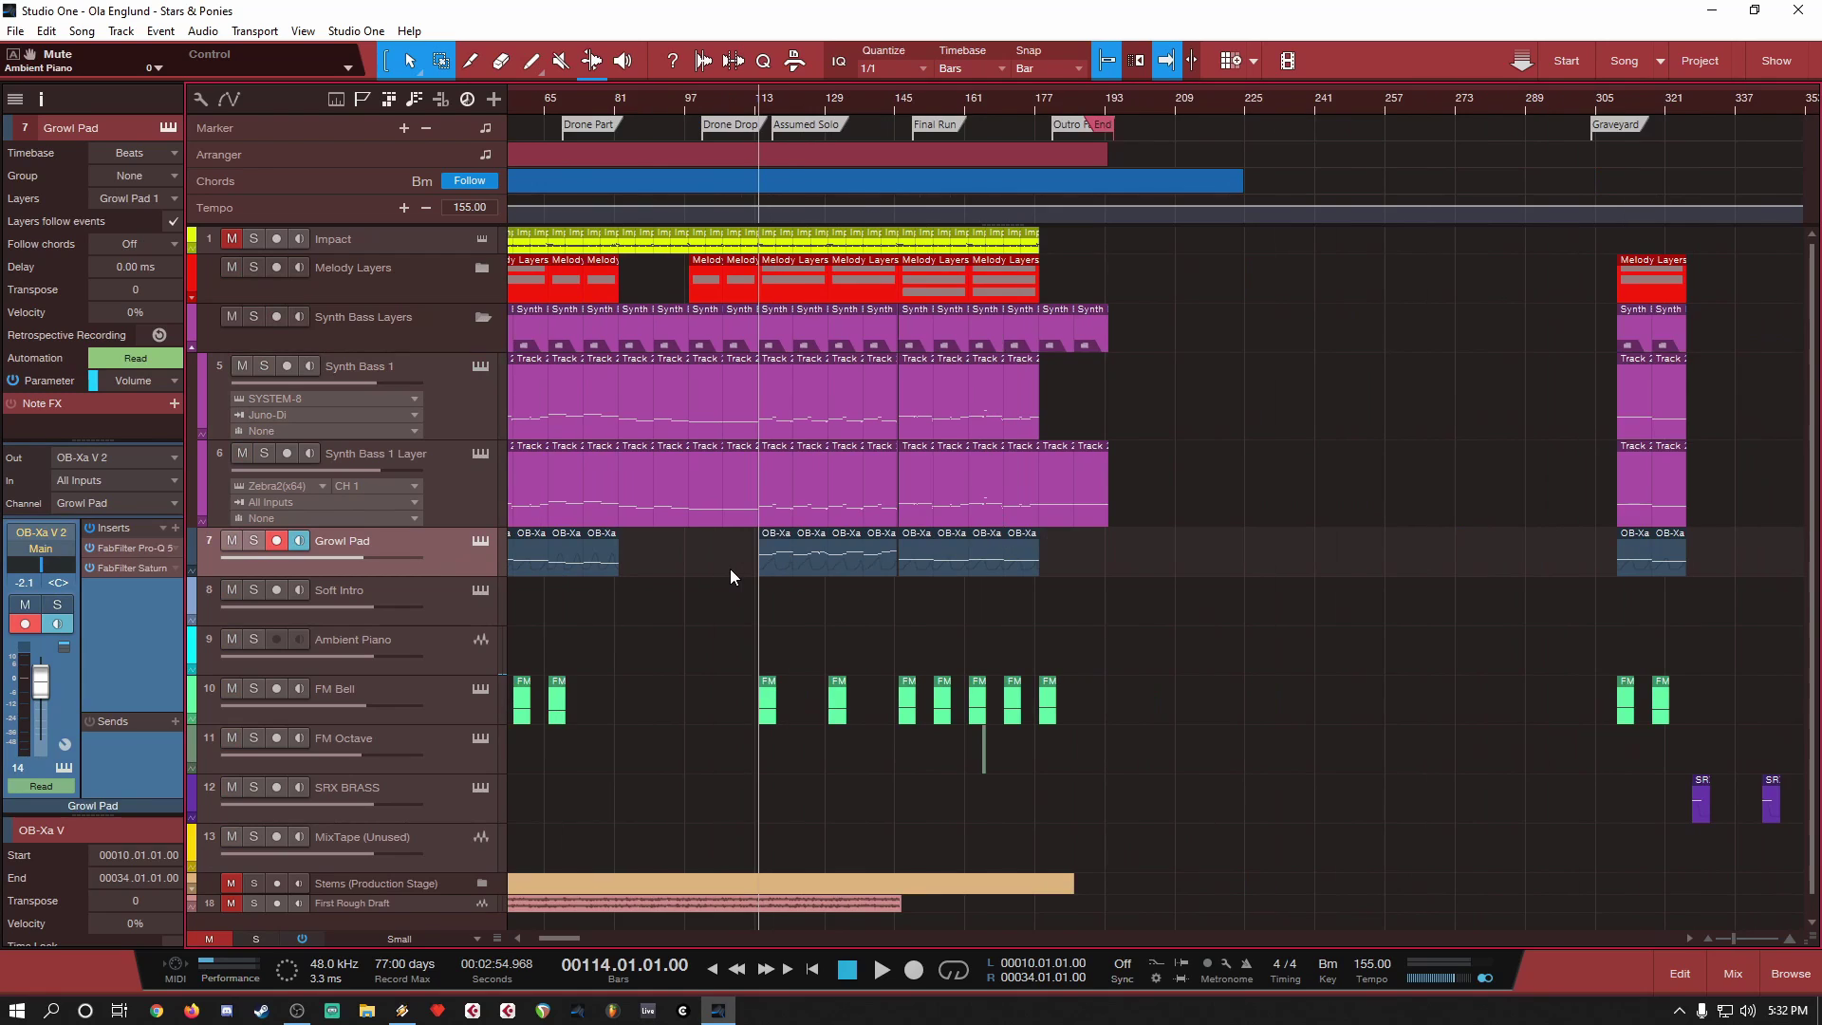
{"action": "scroll", "coordinate": [532, 580], "scroll_direction": "up", "scroll_amount": 8}
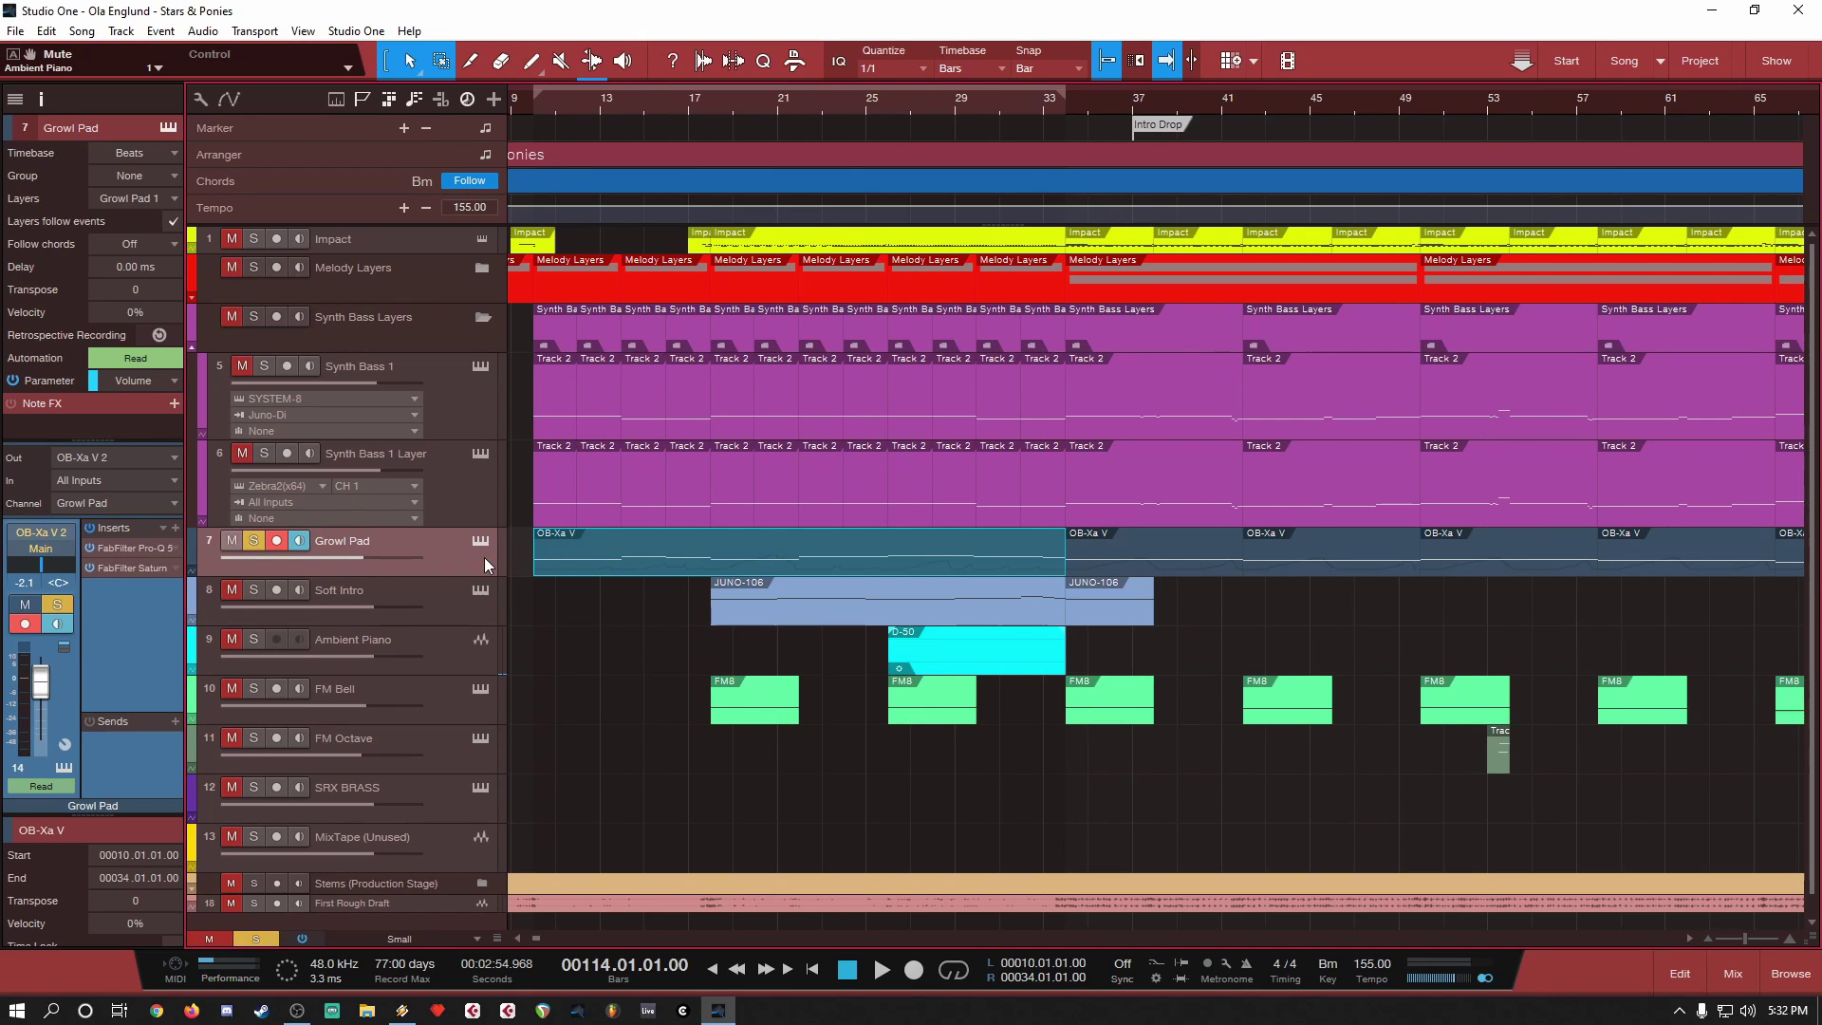
{"action": "double_click", "coordinate": [600, 558]}
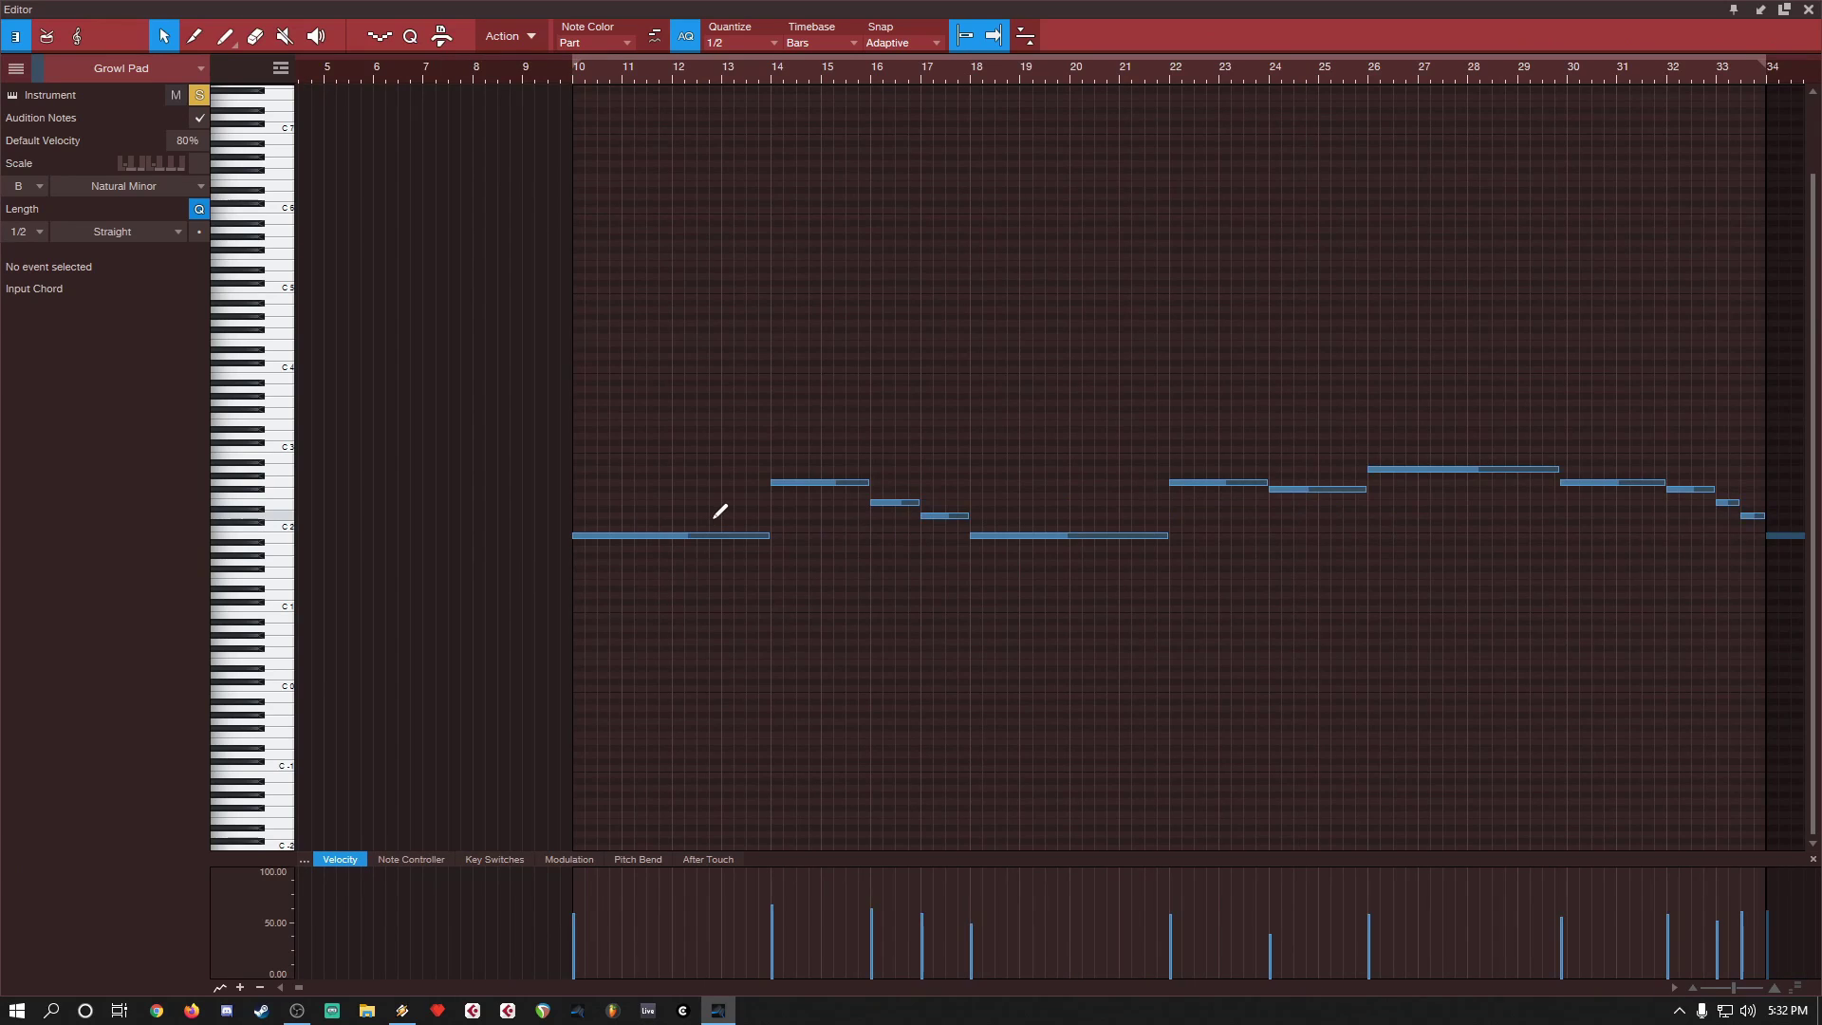
{"action": "scroll", "coordinate": [759, 520], "scroll_direction": "up", "scroll_amount": 2}
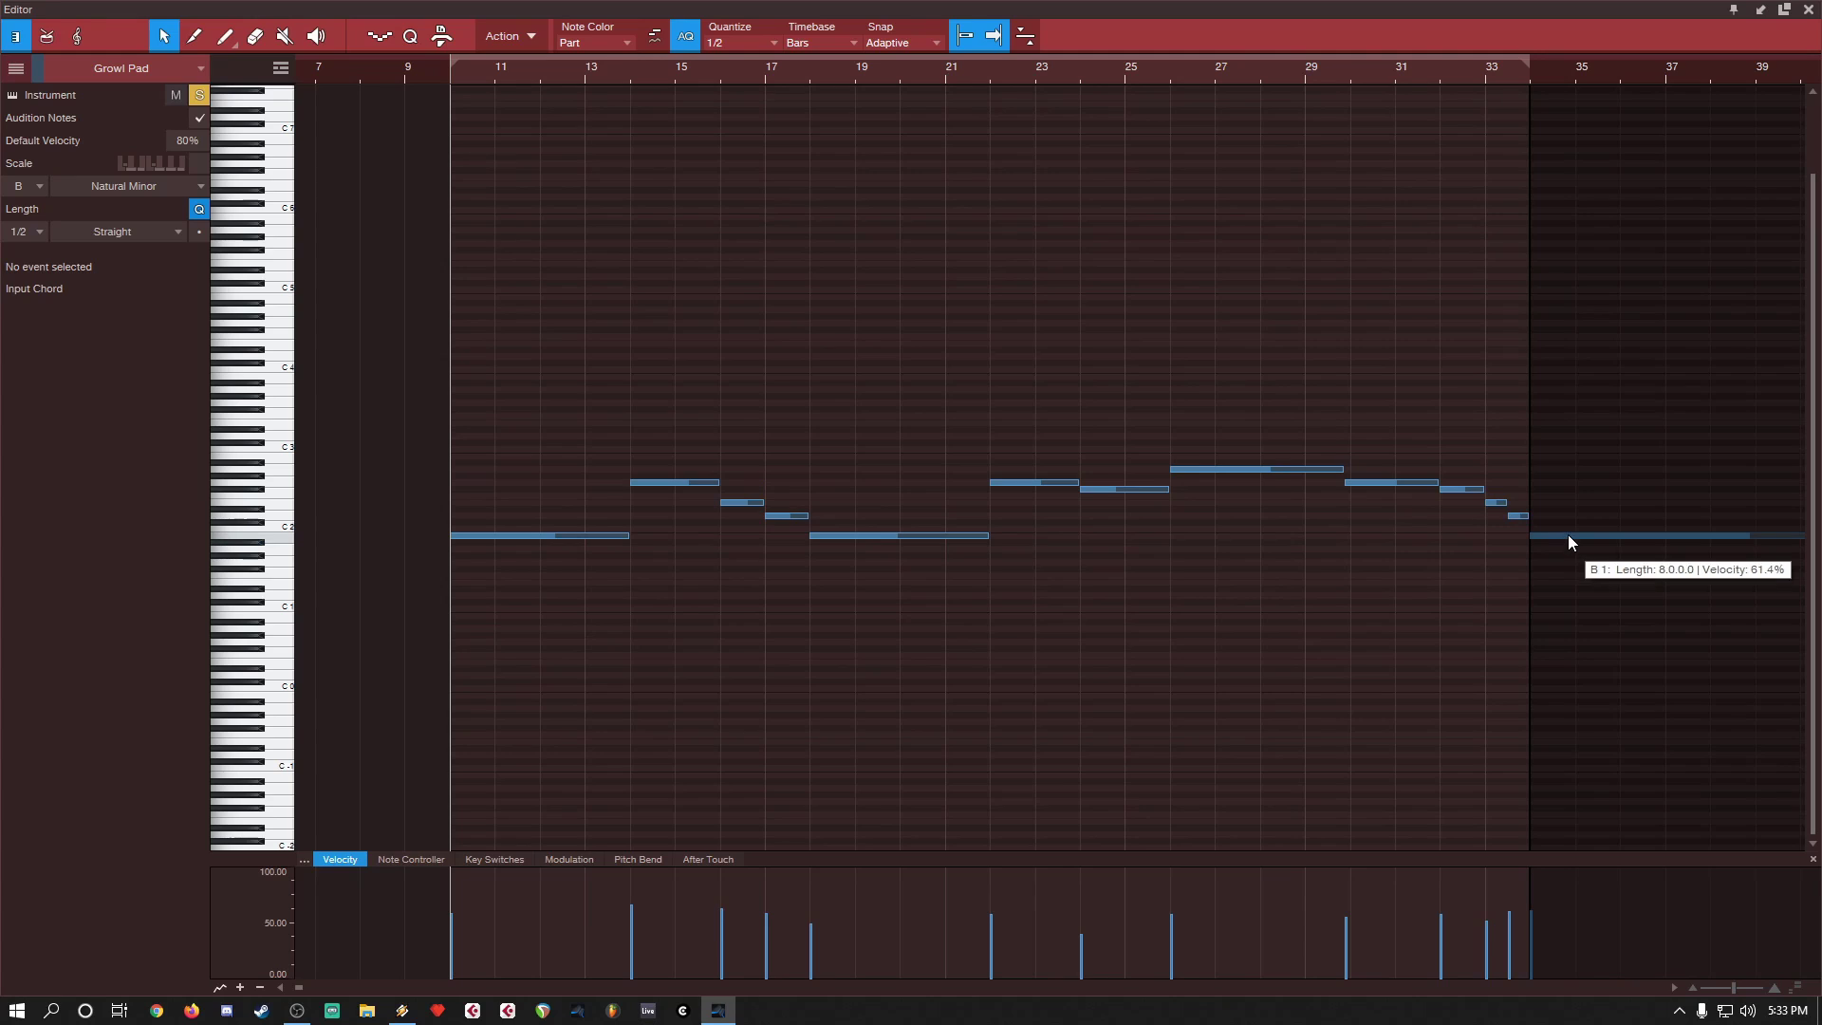
Step: Audition the Growl Pad line from bar 10, first soloed and with its solo off in the full mix
{"action": "key", "text": "space"}
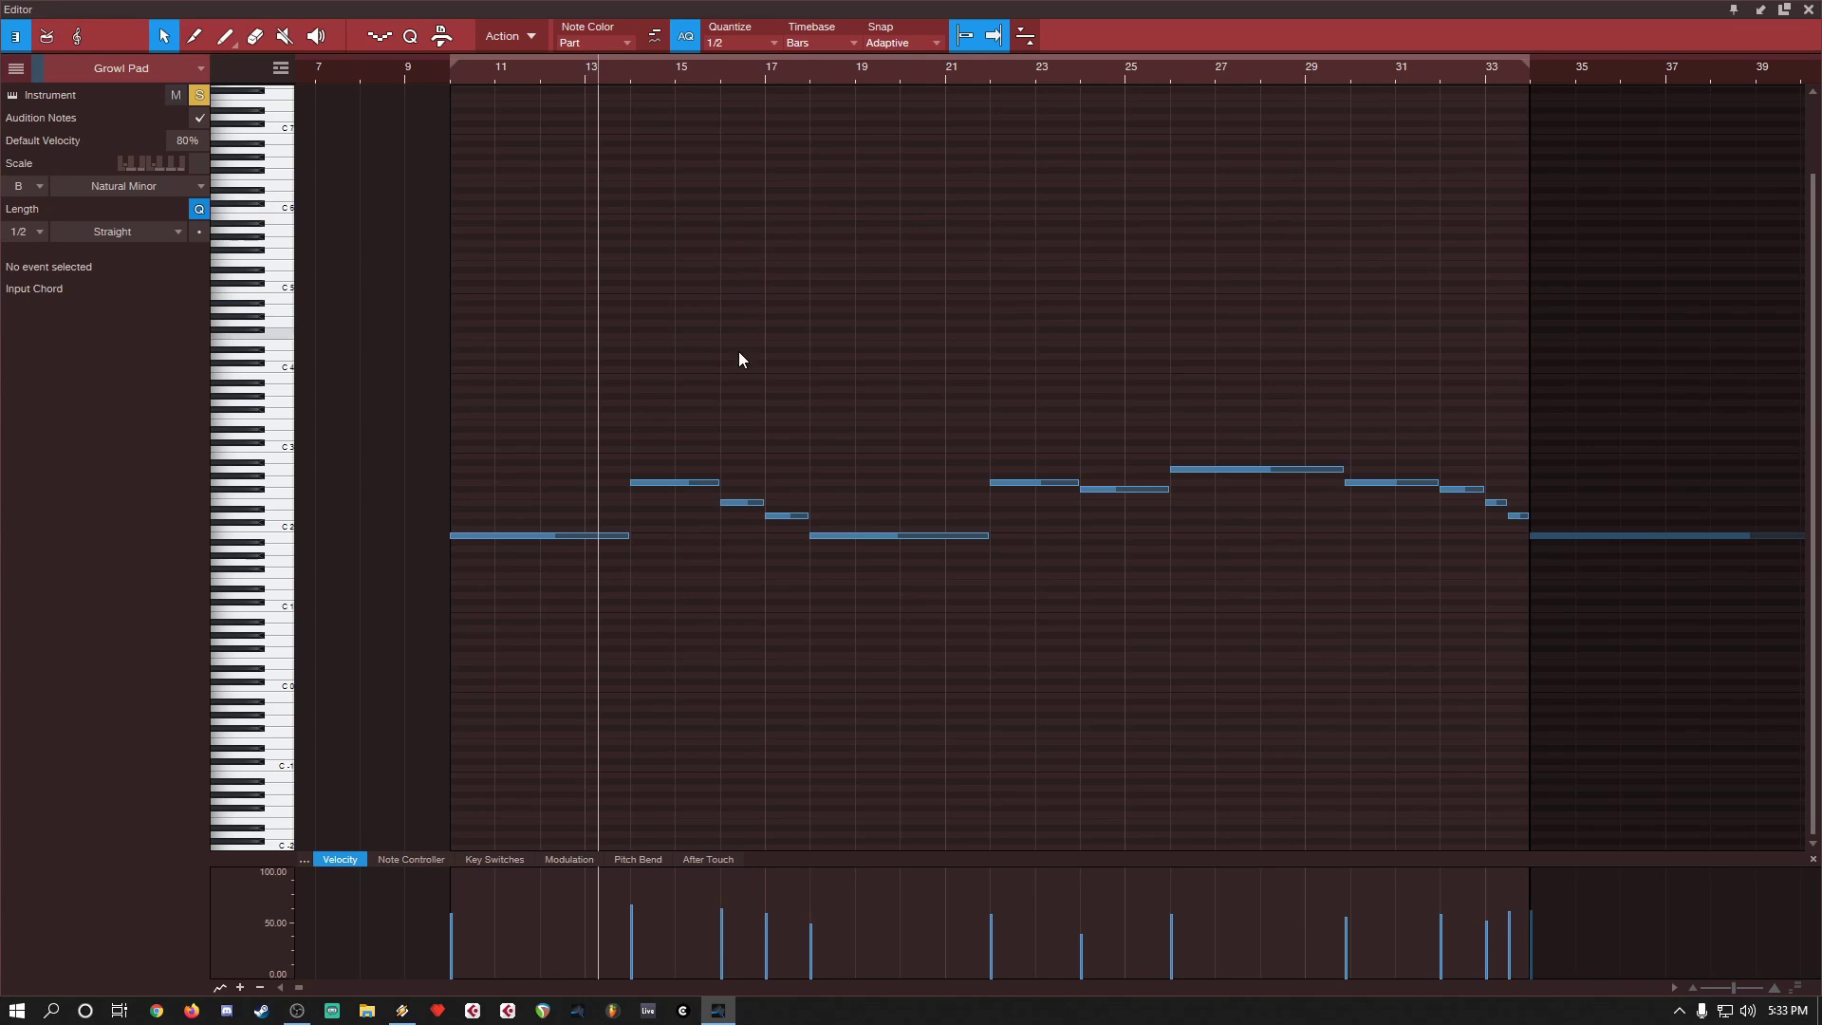
{"action": "left_click", "coordinate": [198, 96]}
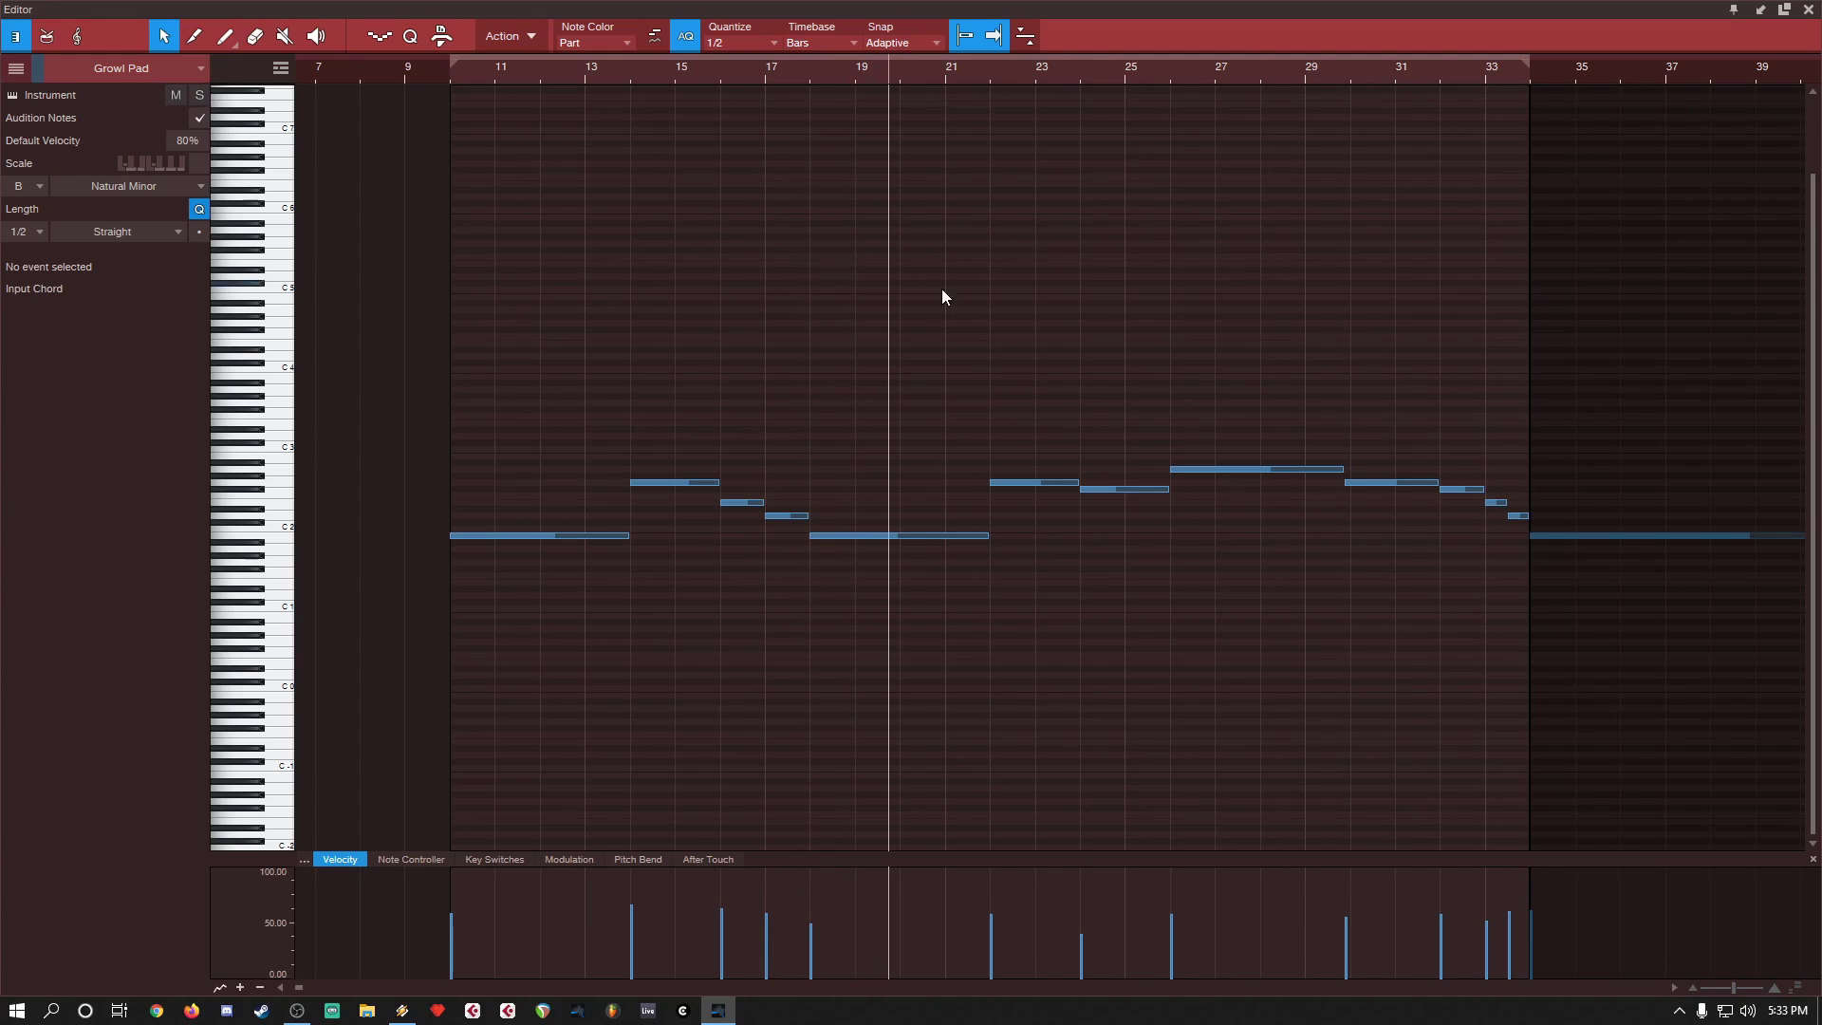
{"action": "key", "text": "space"}
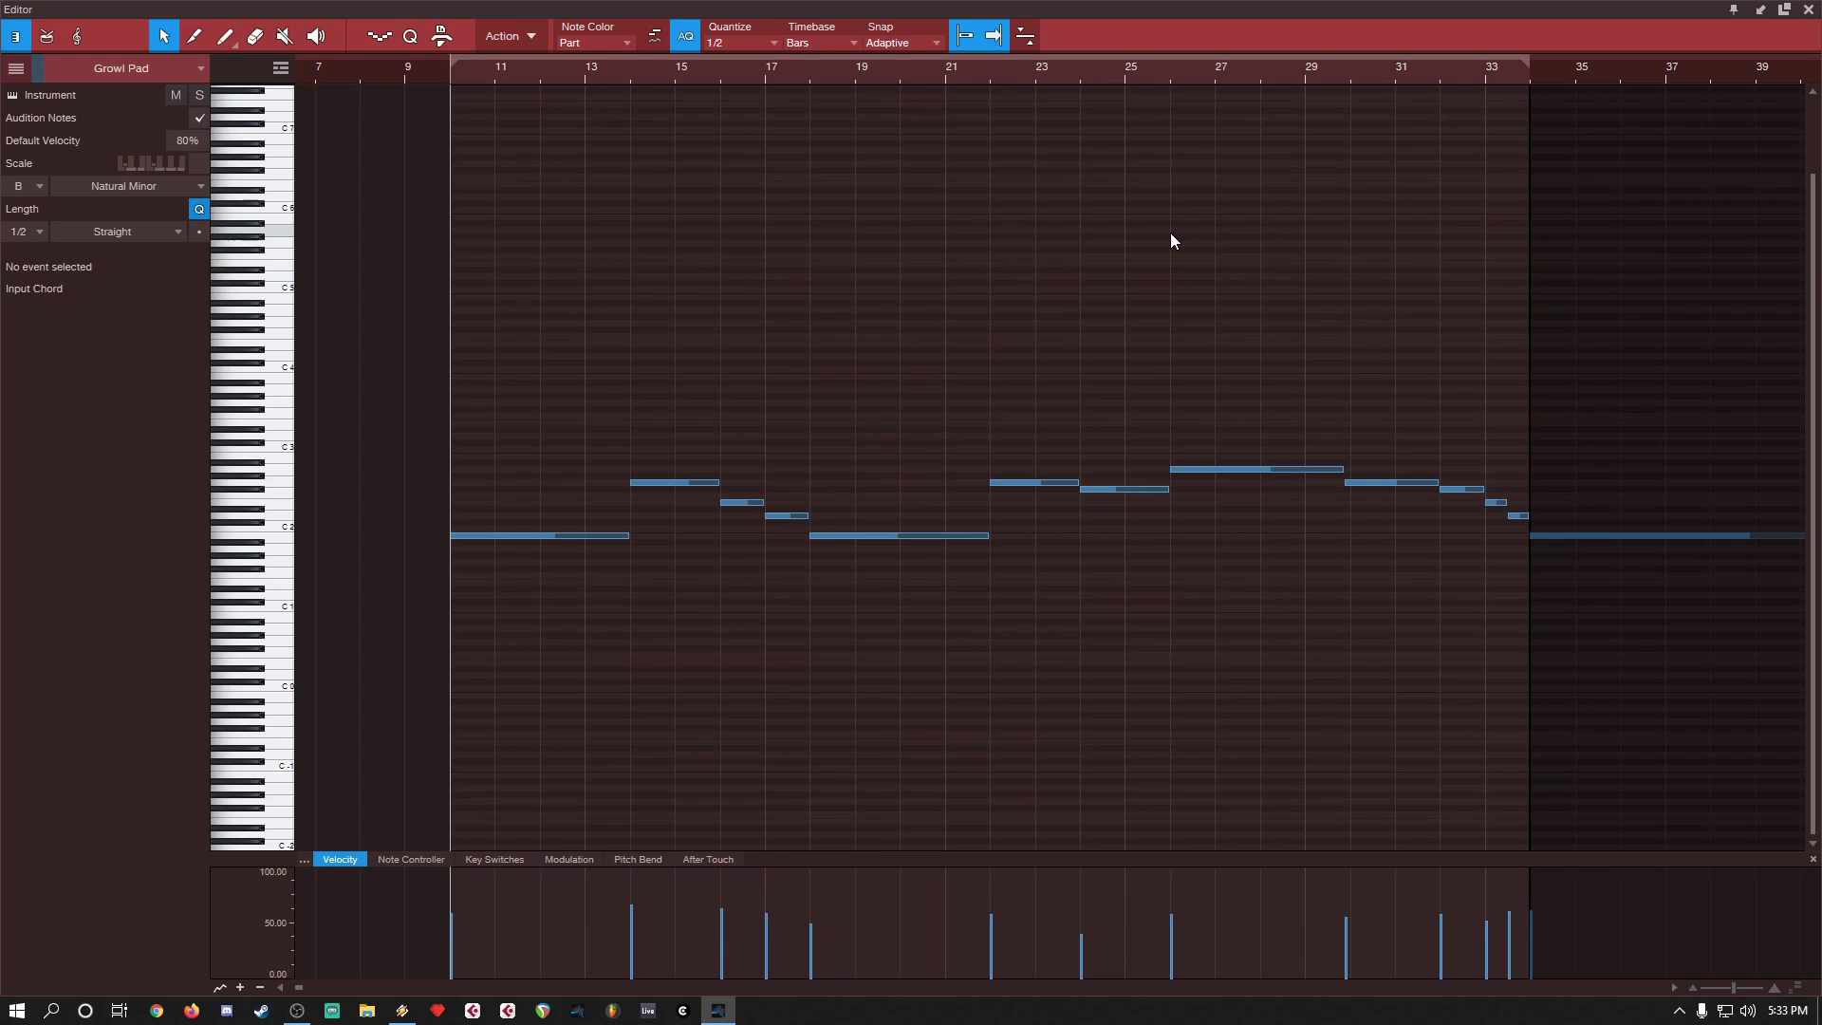
Step: Audition the Growl Pad part within the mix from bar 26 and close the note editor
{"action": "left_click", "coordinate": [1172, 68]}
{"action": "key", "text": "space"}
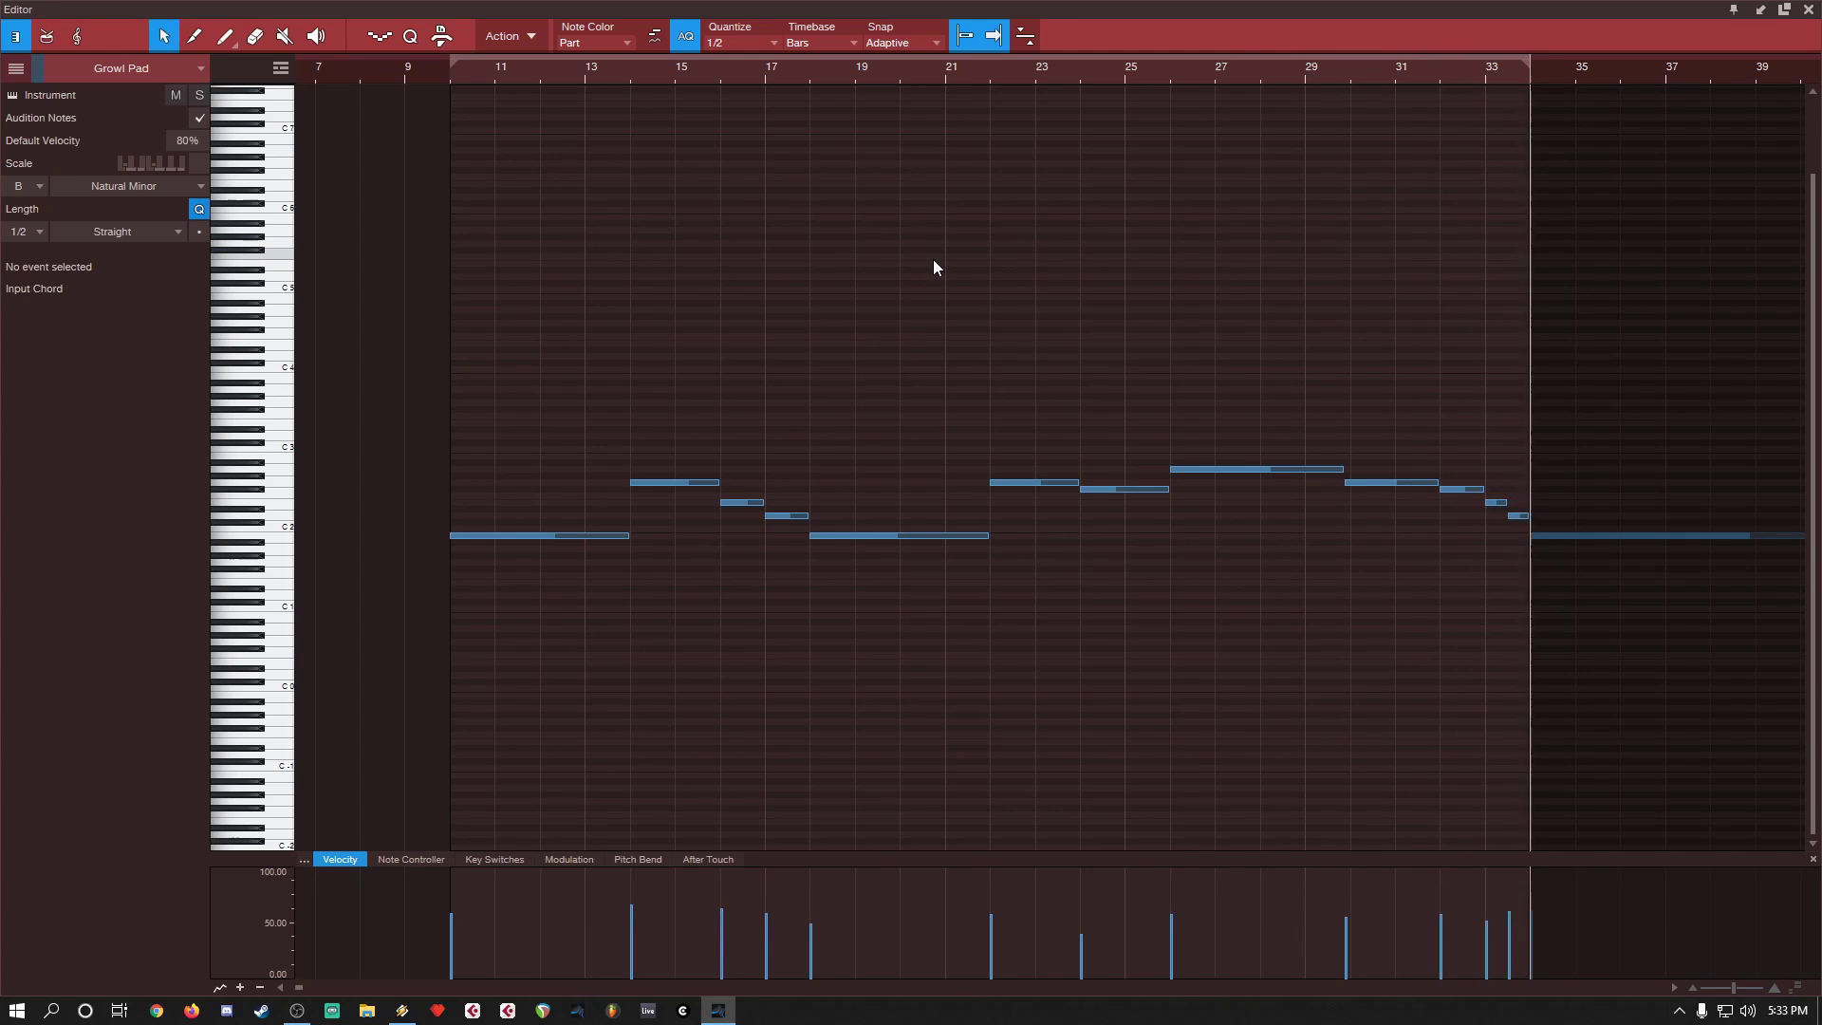
{"action": "key", "text": "space"}
{"action": "left_click", "coordinate": [1809, 10]}
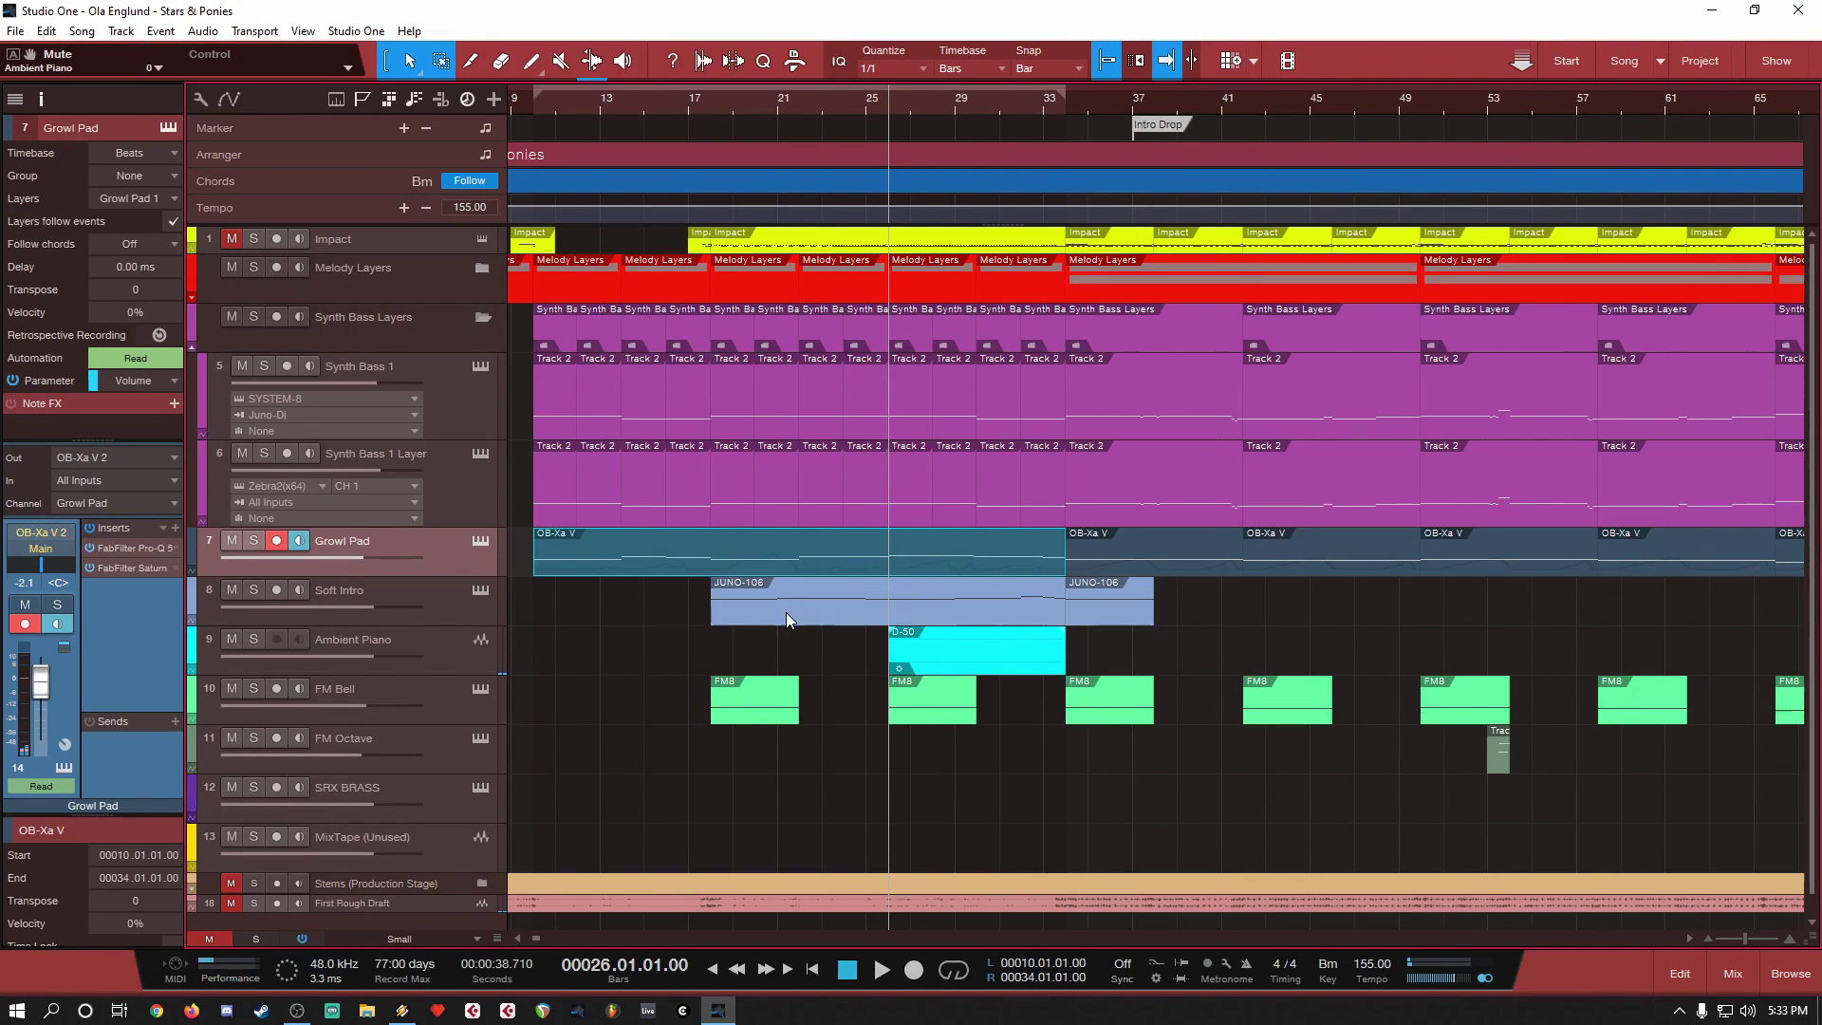
Step: Place the playhead at bar 18 and open the Soft Intro clip starting there in the note editor
{"action": "left_click", "coordinate": [751, 606]}
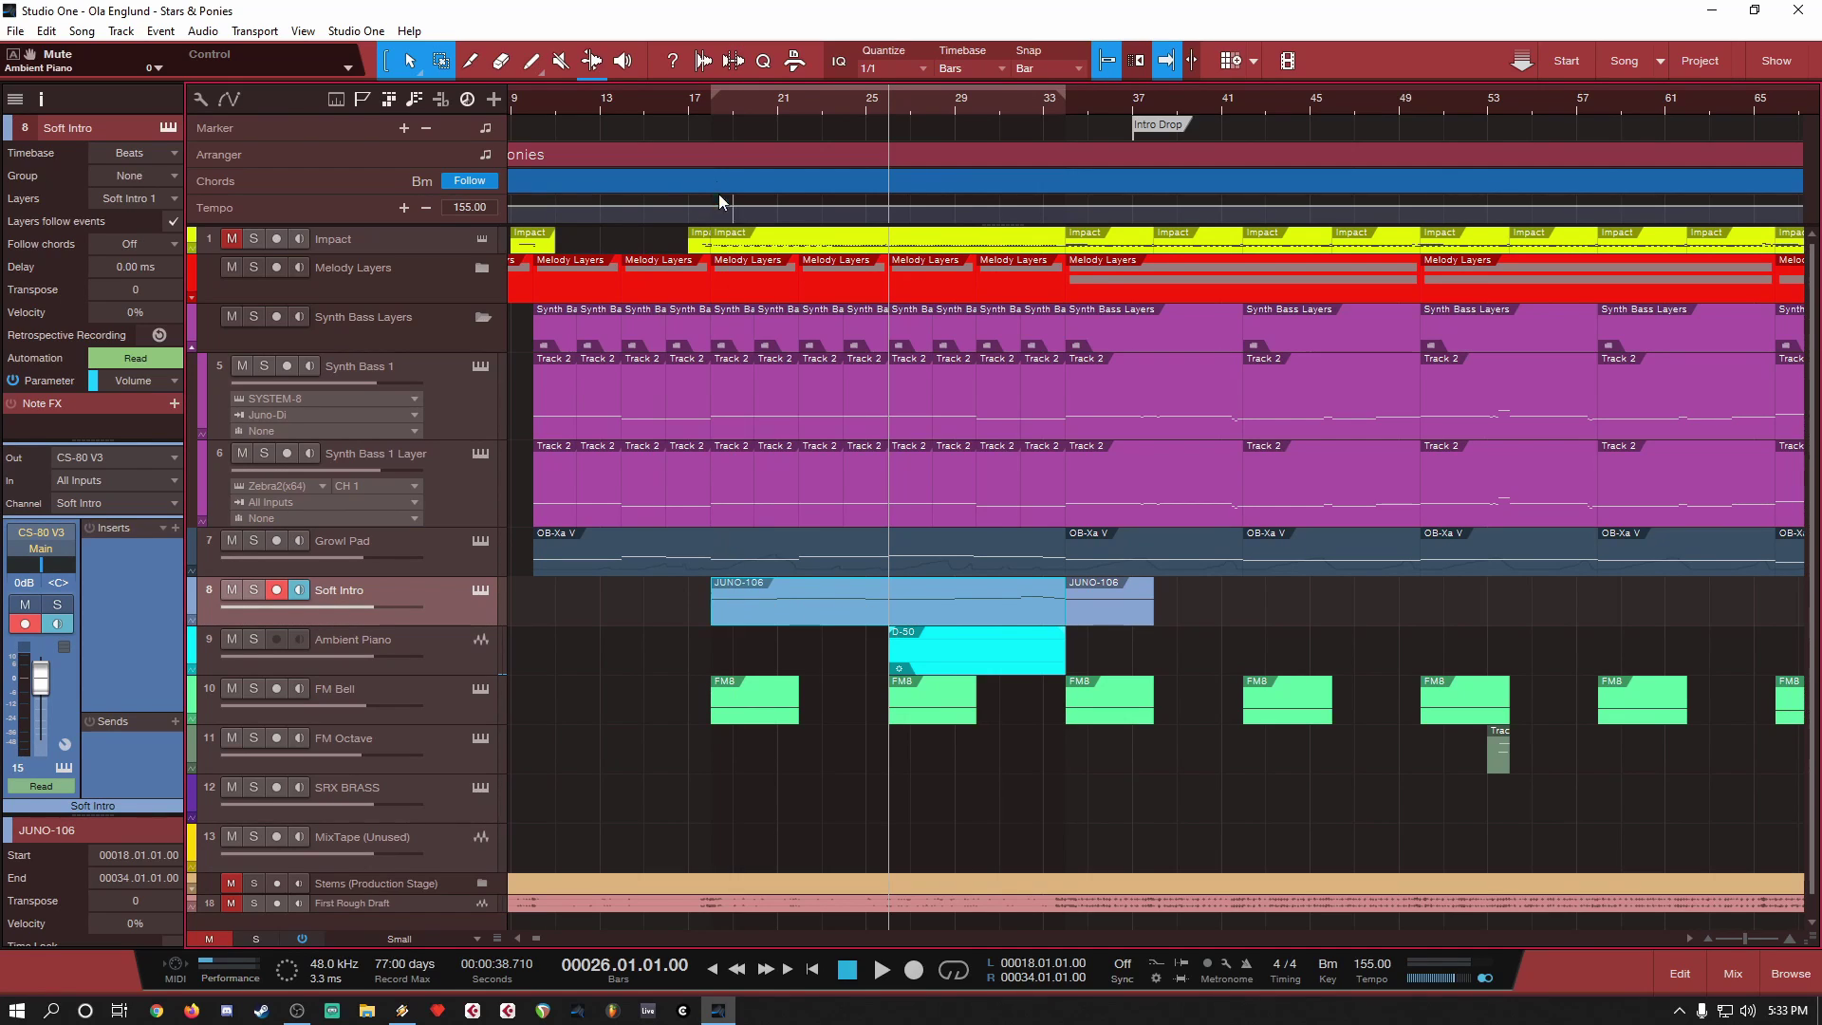
{"action": "left_click", "coordinate": [714, 98]}
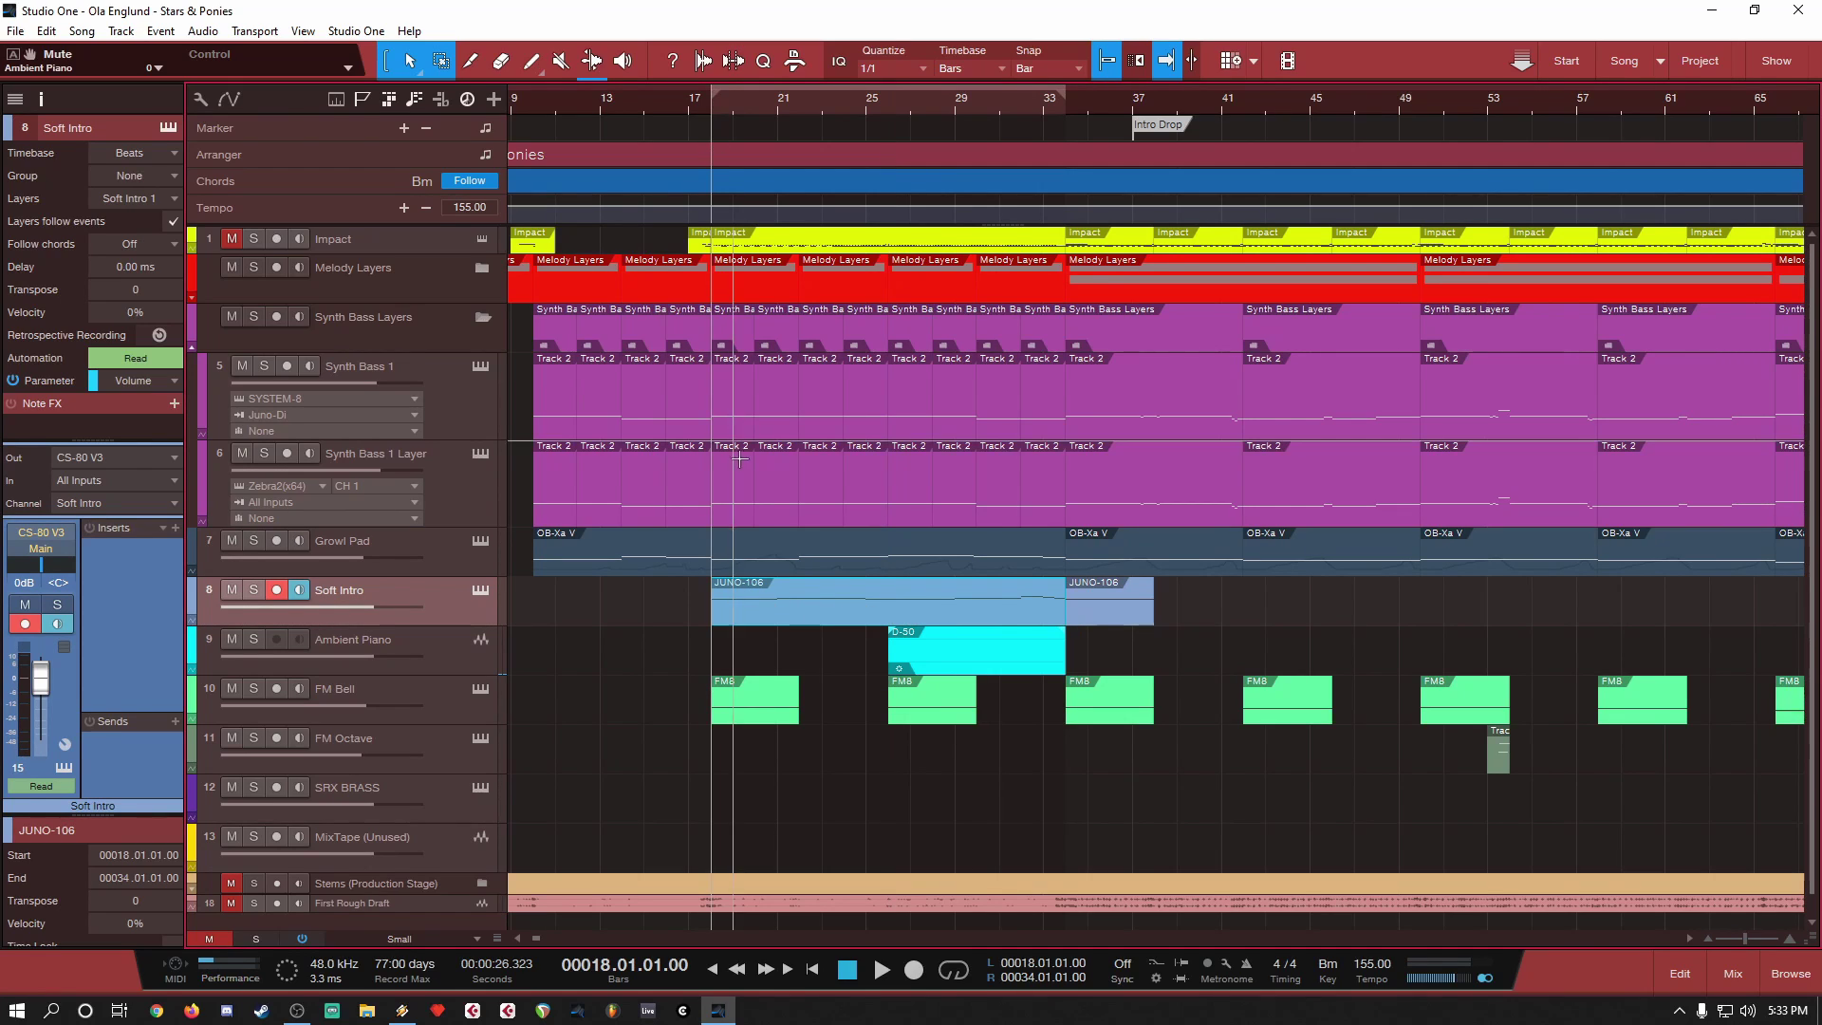
{"action": "double_click", "coordinate": [728, 614]}
{"action": "scroll", "coordinate": [780, 596], "scroll_direction": "down", "scroll_amount": 8}
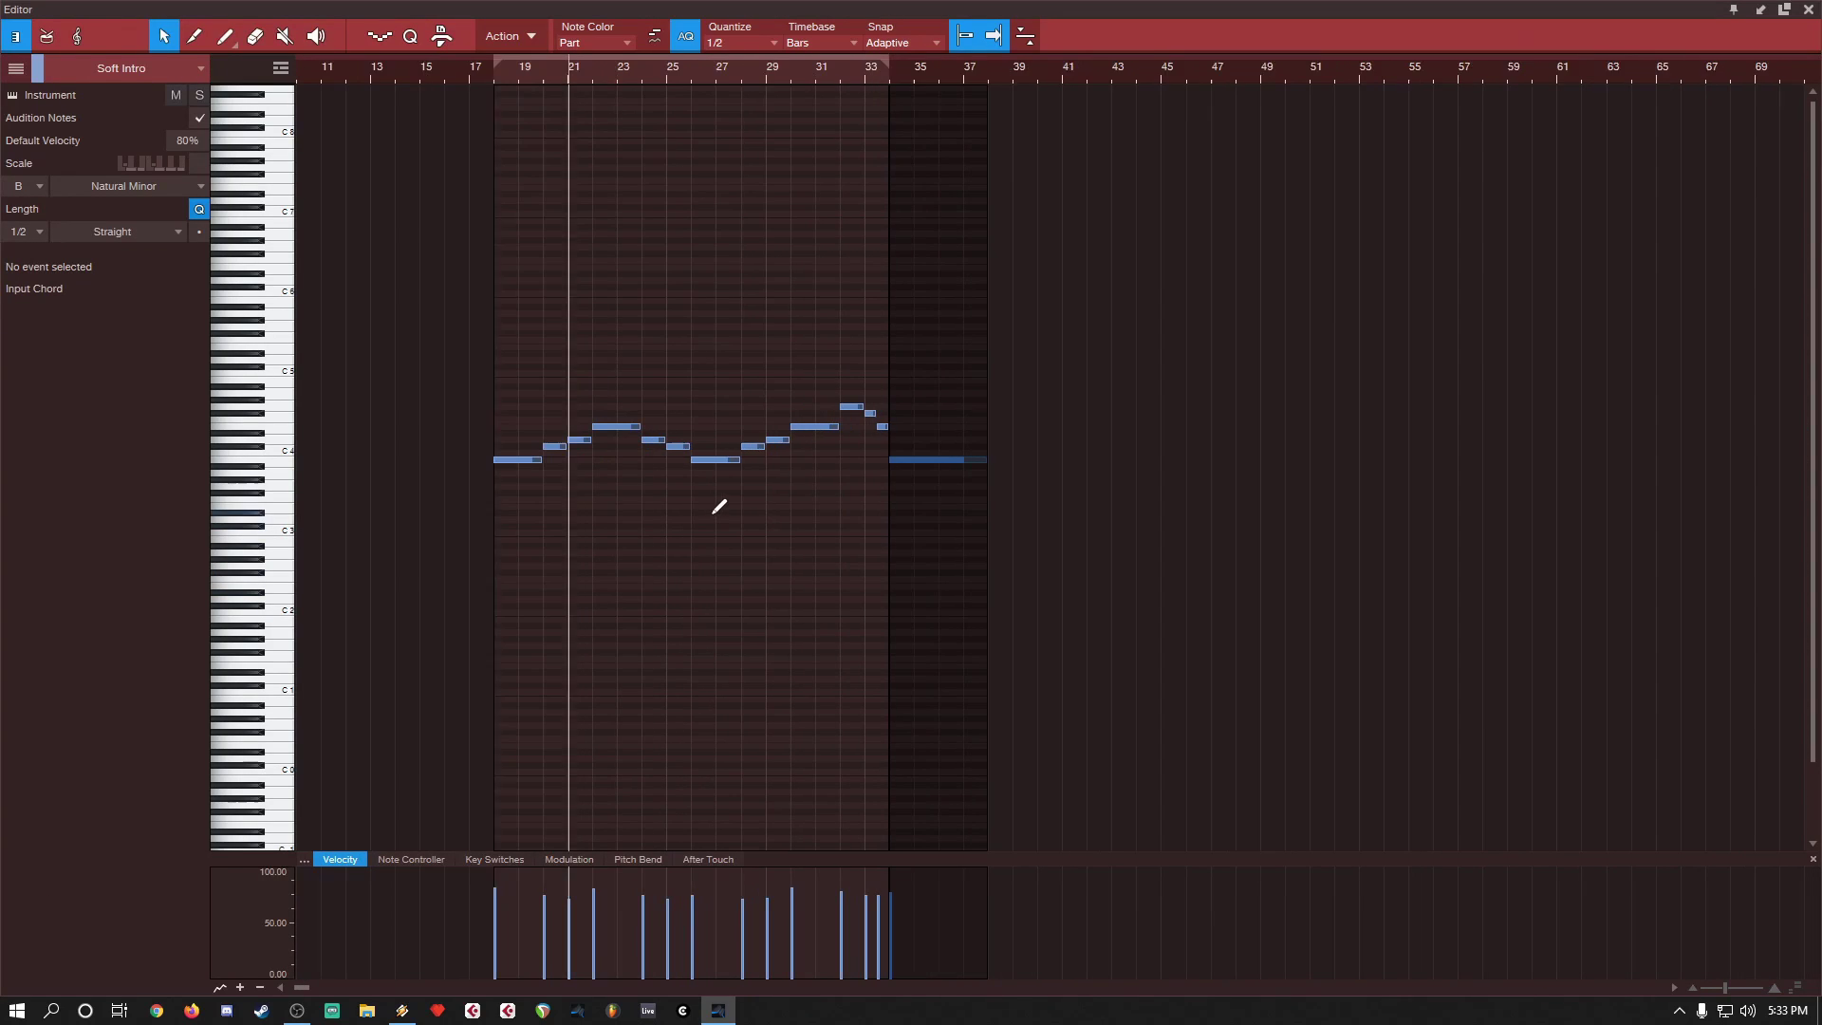
{"action": "scroll", "coordinate": [694, 495], "scroll_direction": "up", "scroll_amount": 4}
{"action": "scroll", "coordinate": [541, 497], "scroll_direction": "down", "scroll_amount": 3}
{"action": "scroll", "coordinate": [578, 485], "scroll_direction": "up", "scroll_amount": 2}
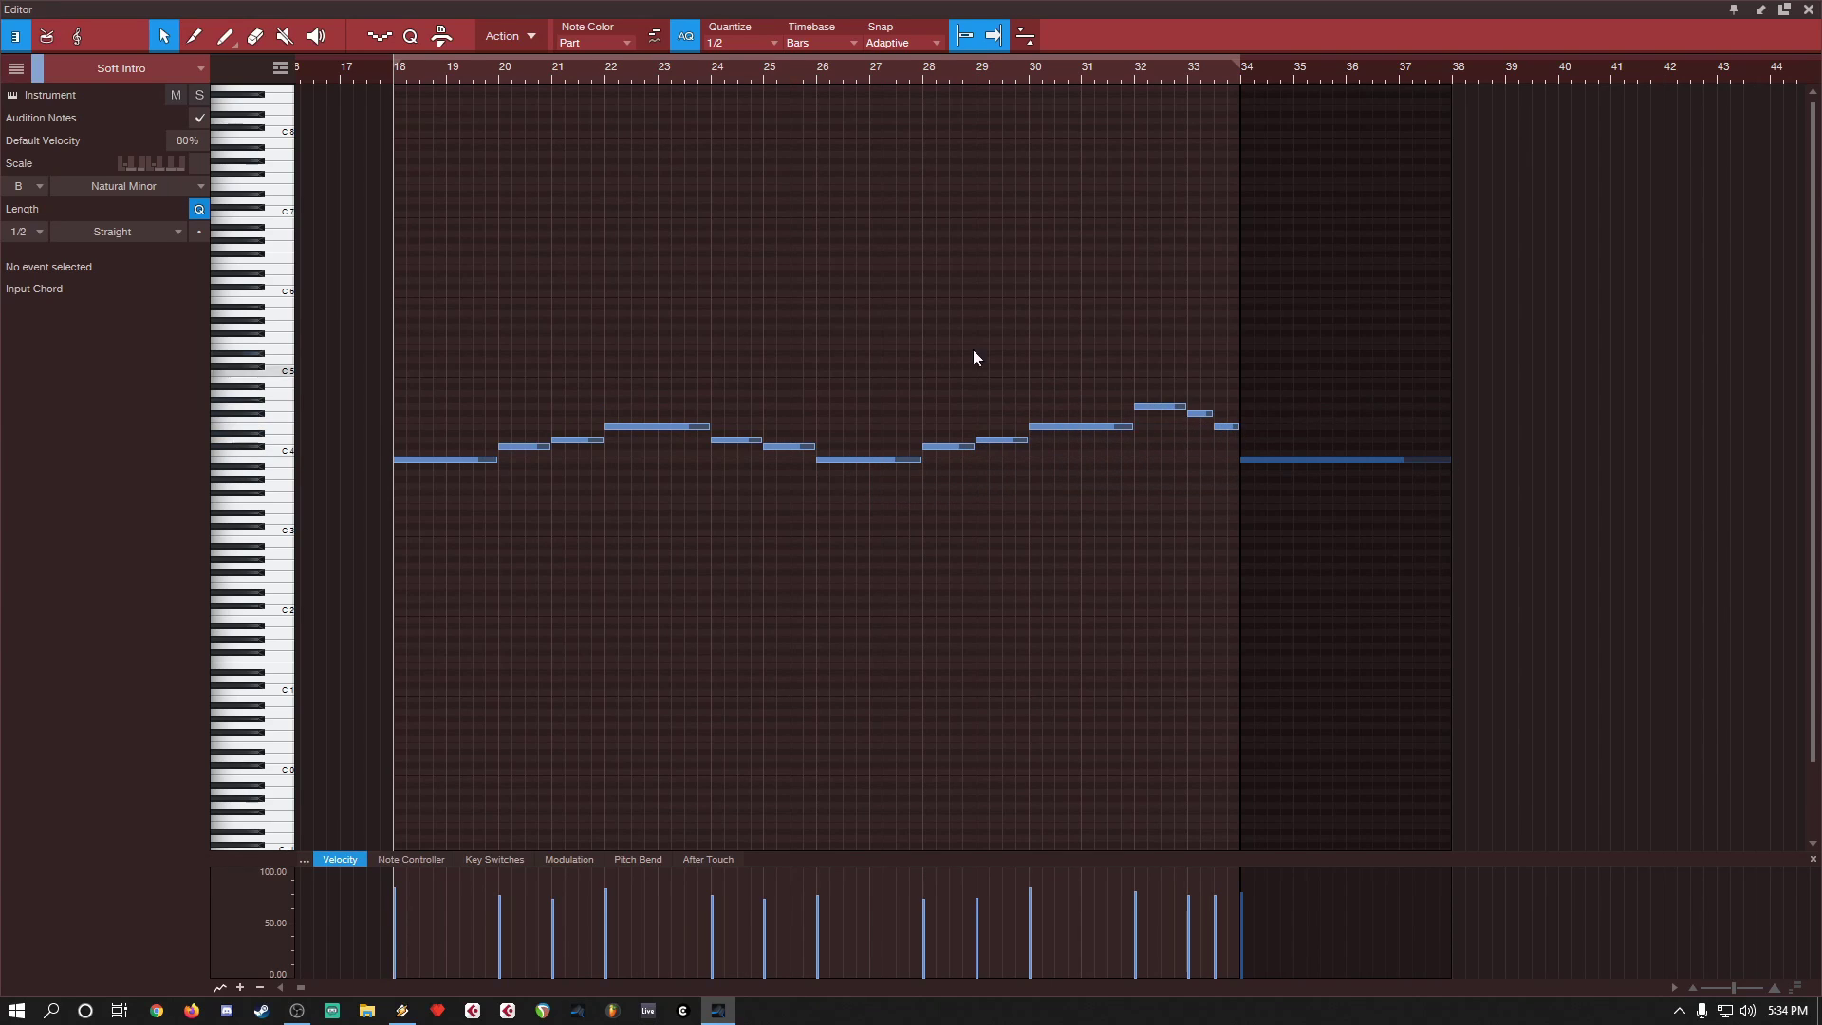
Step: Audition the Soft Intro melody in the mix from bar 18 to bar 35 and close the note editor
{"action": "key", "text": "space"}
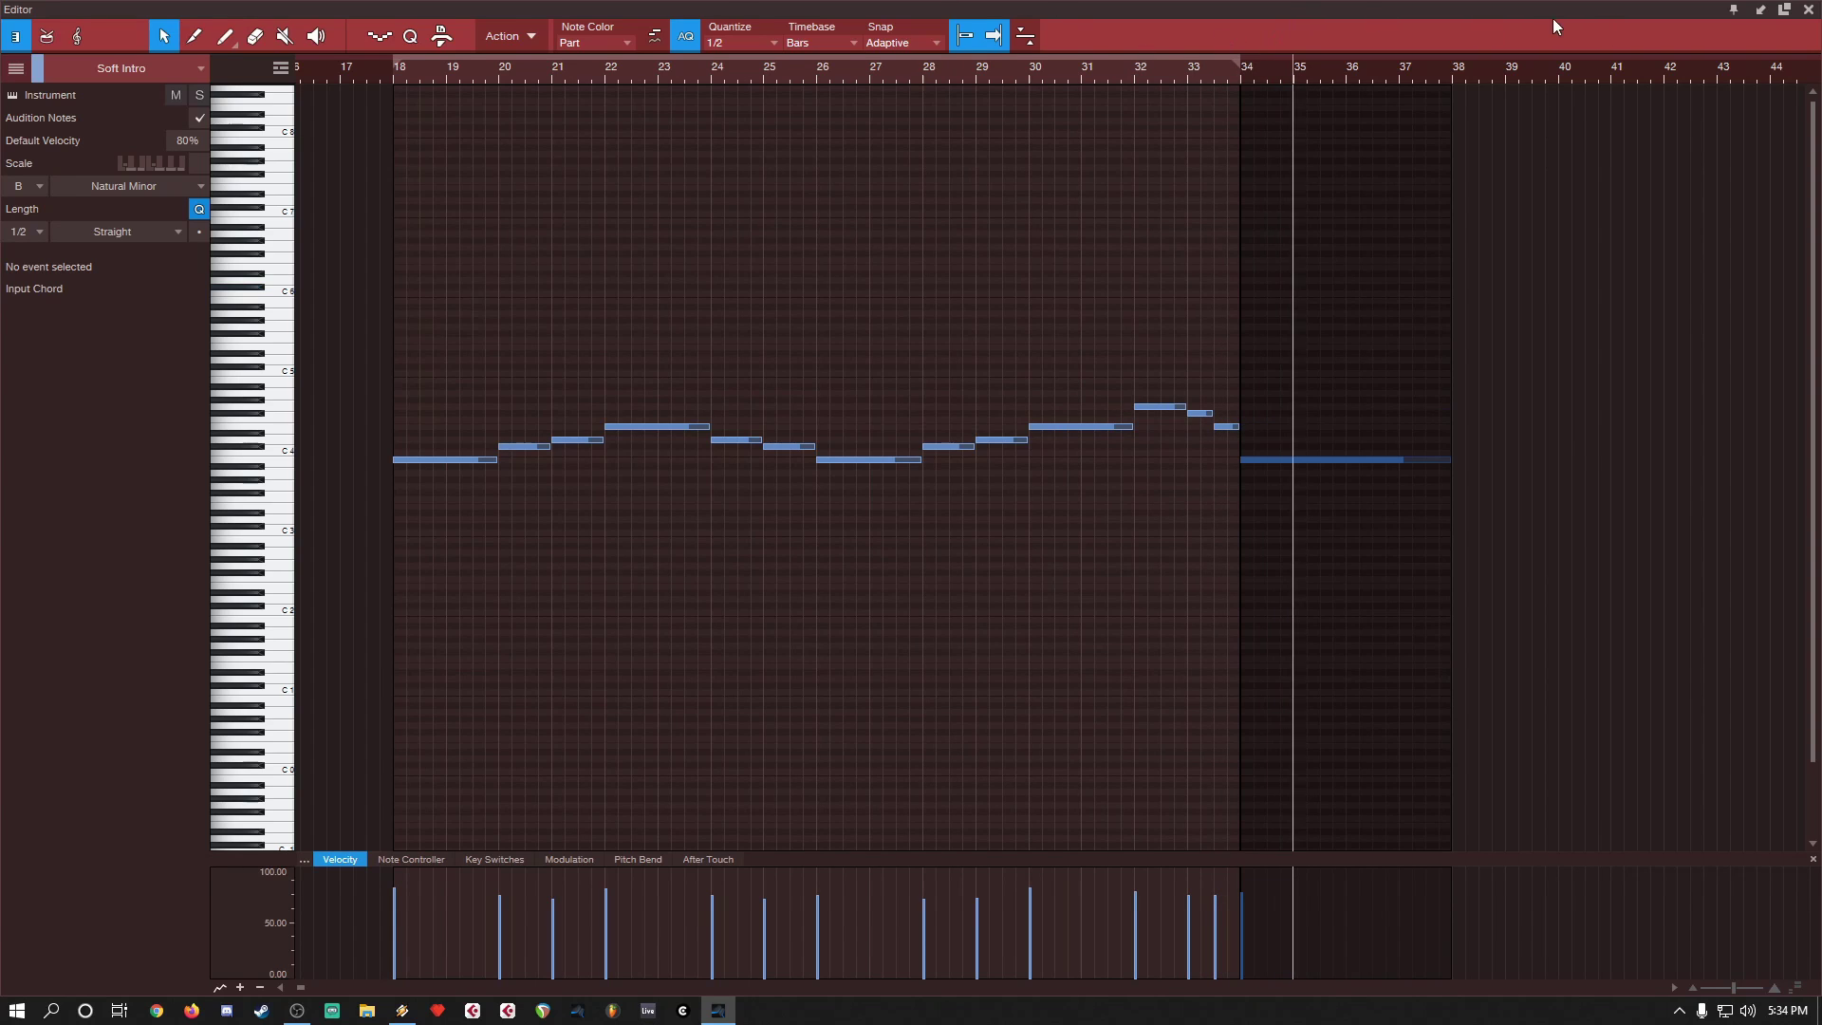
{"action": "key", "text": "space"}
{"action": "left_click", "coordinate": [1809, 11]}
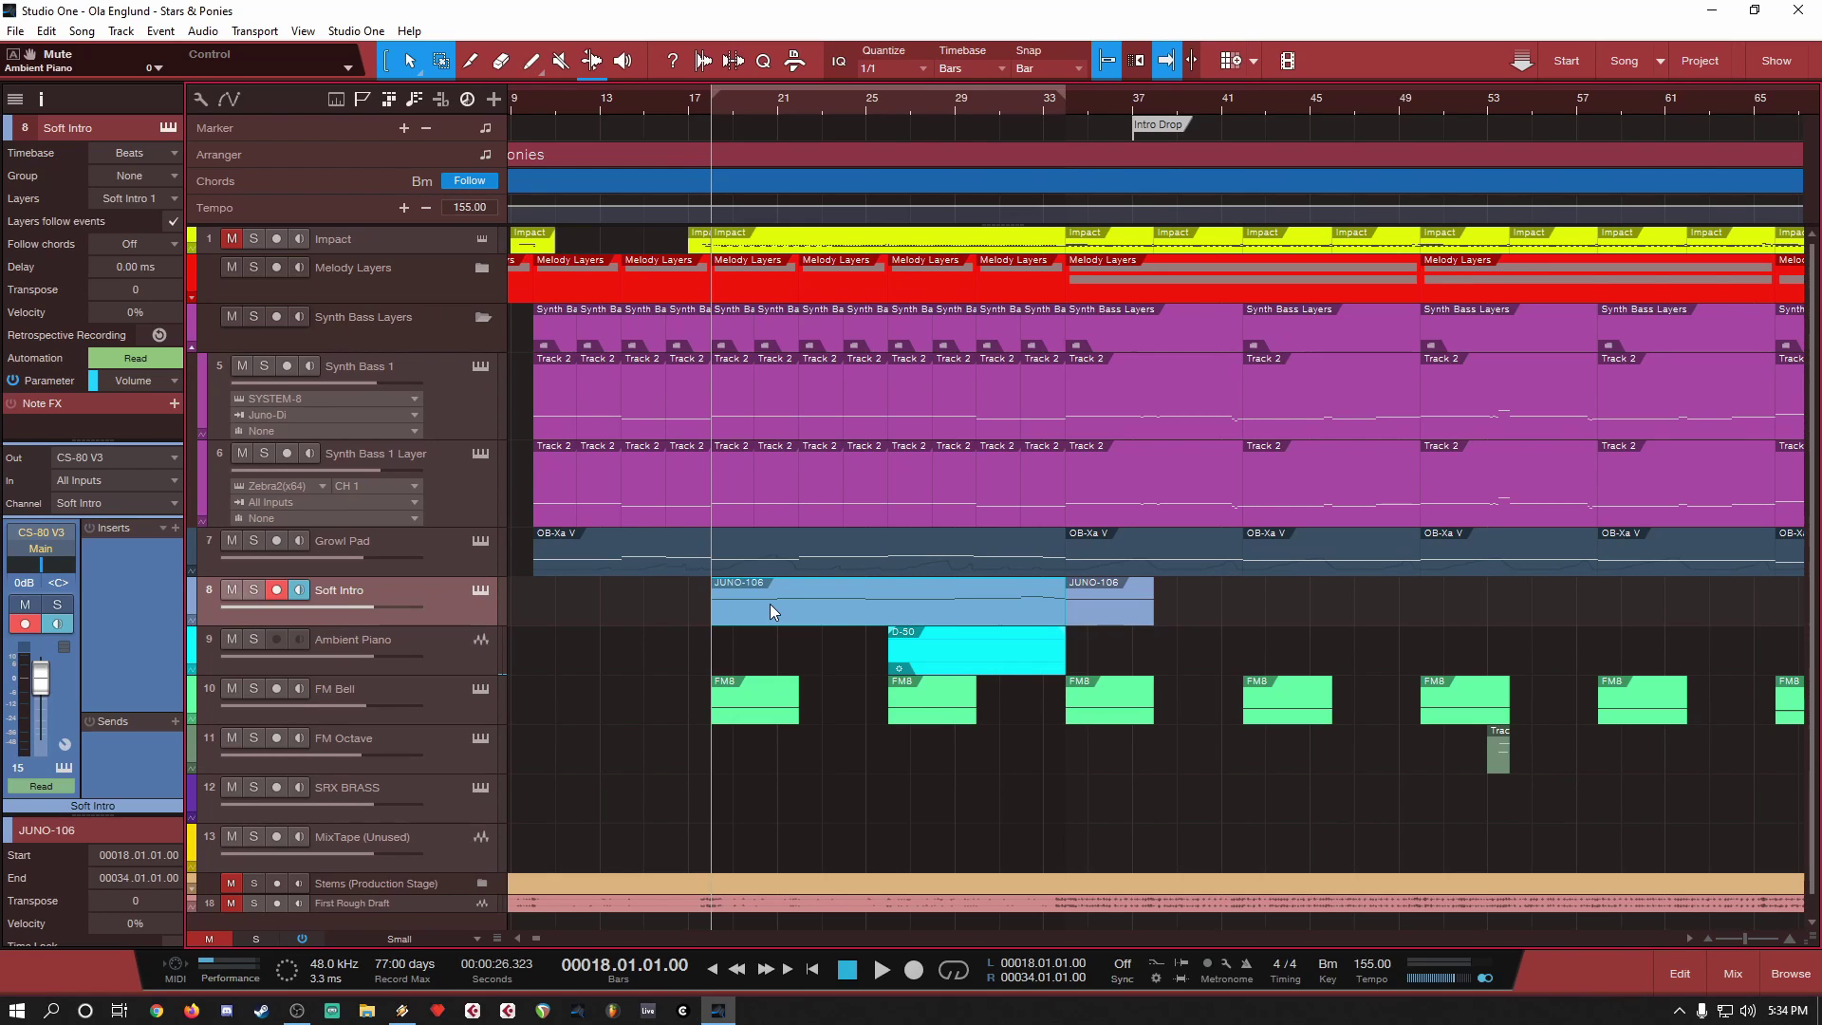
Step: Solo Soft Intro and Growl Pad and audition the two parts together from bar 18
{"action": "left_click", "coordinate": [257, 590]}
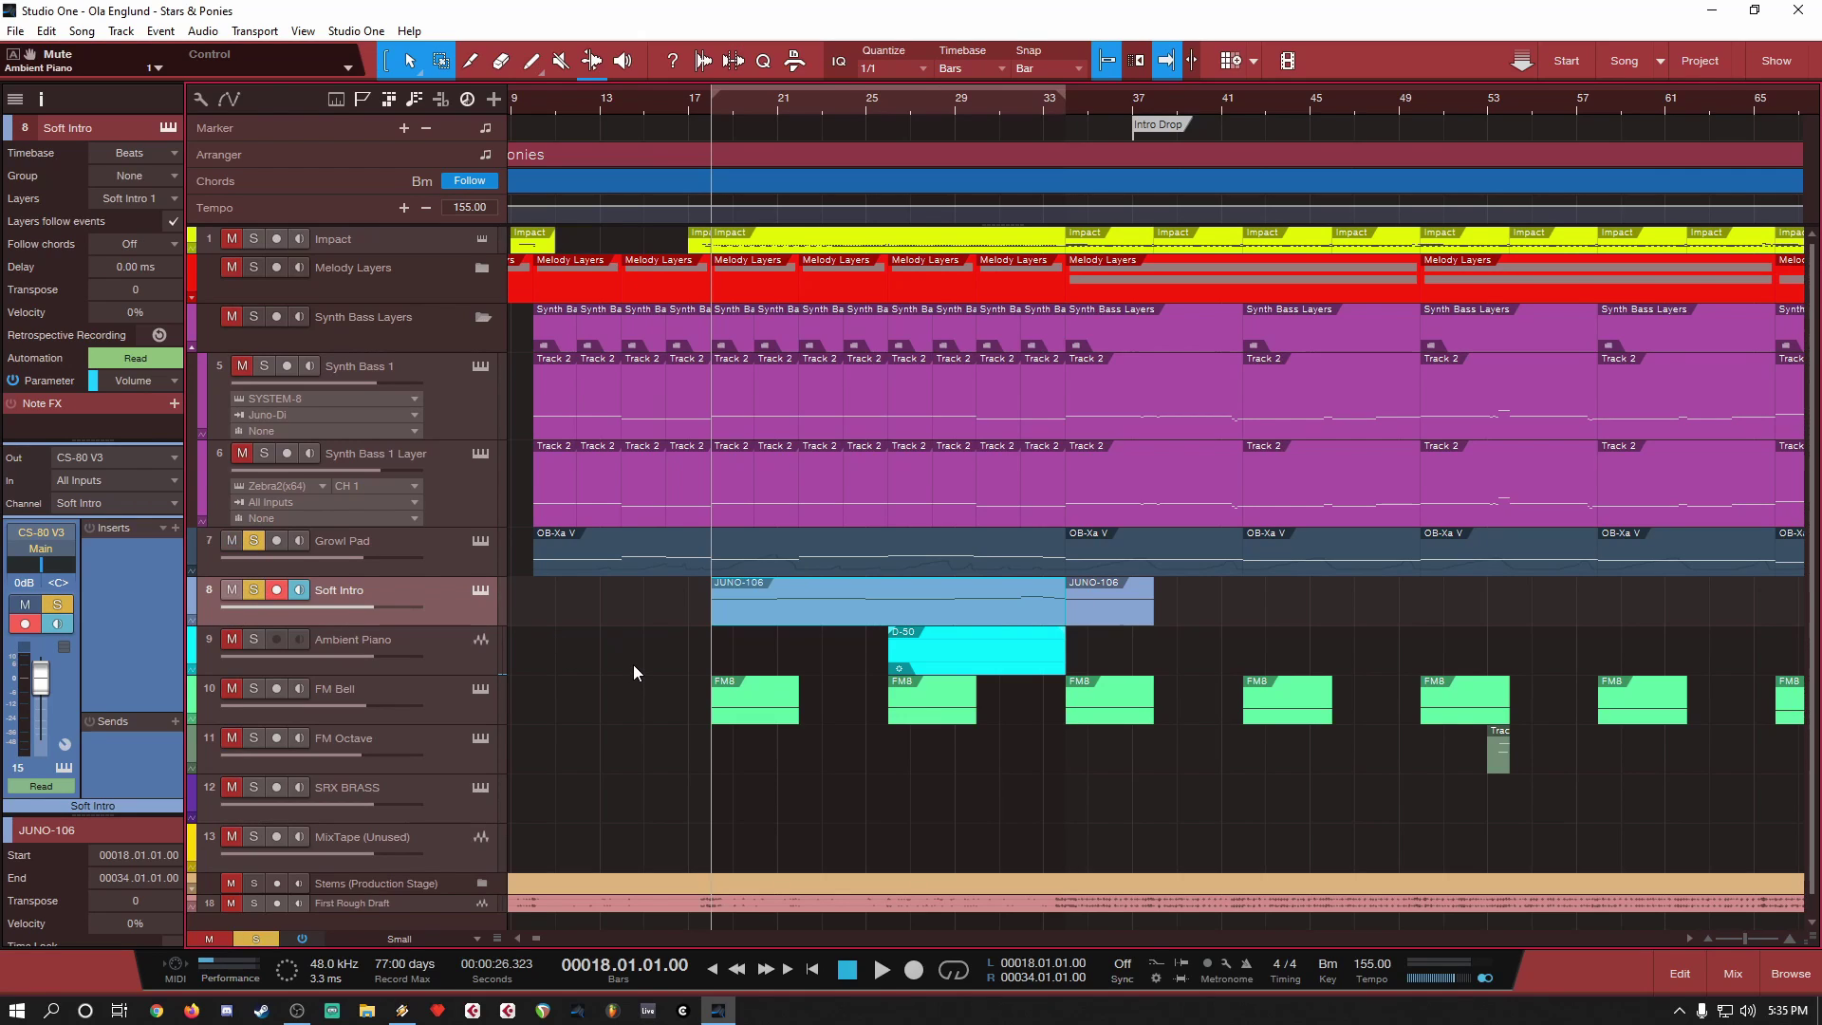
{"action": "key", "text": "space"}
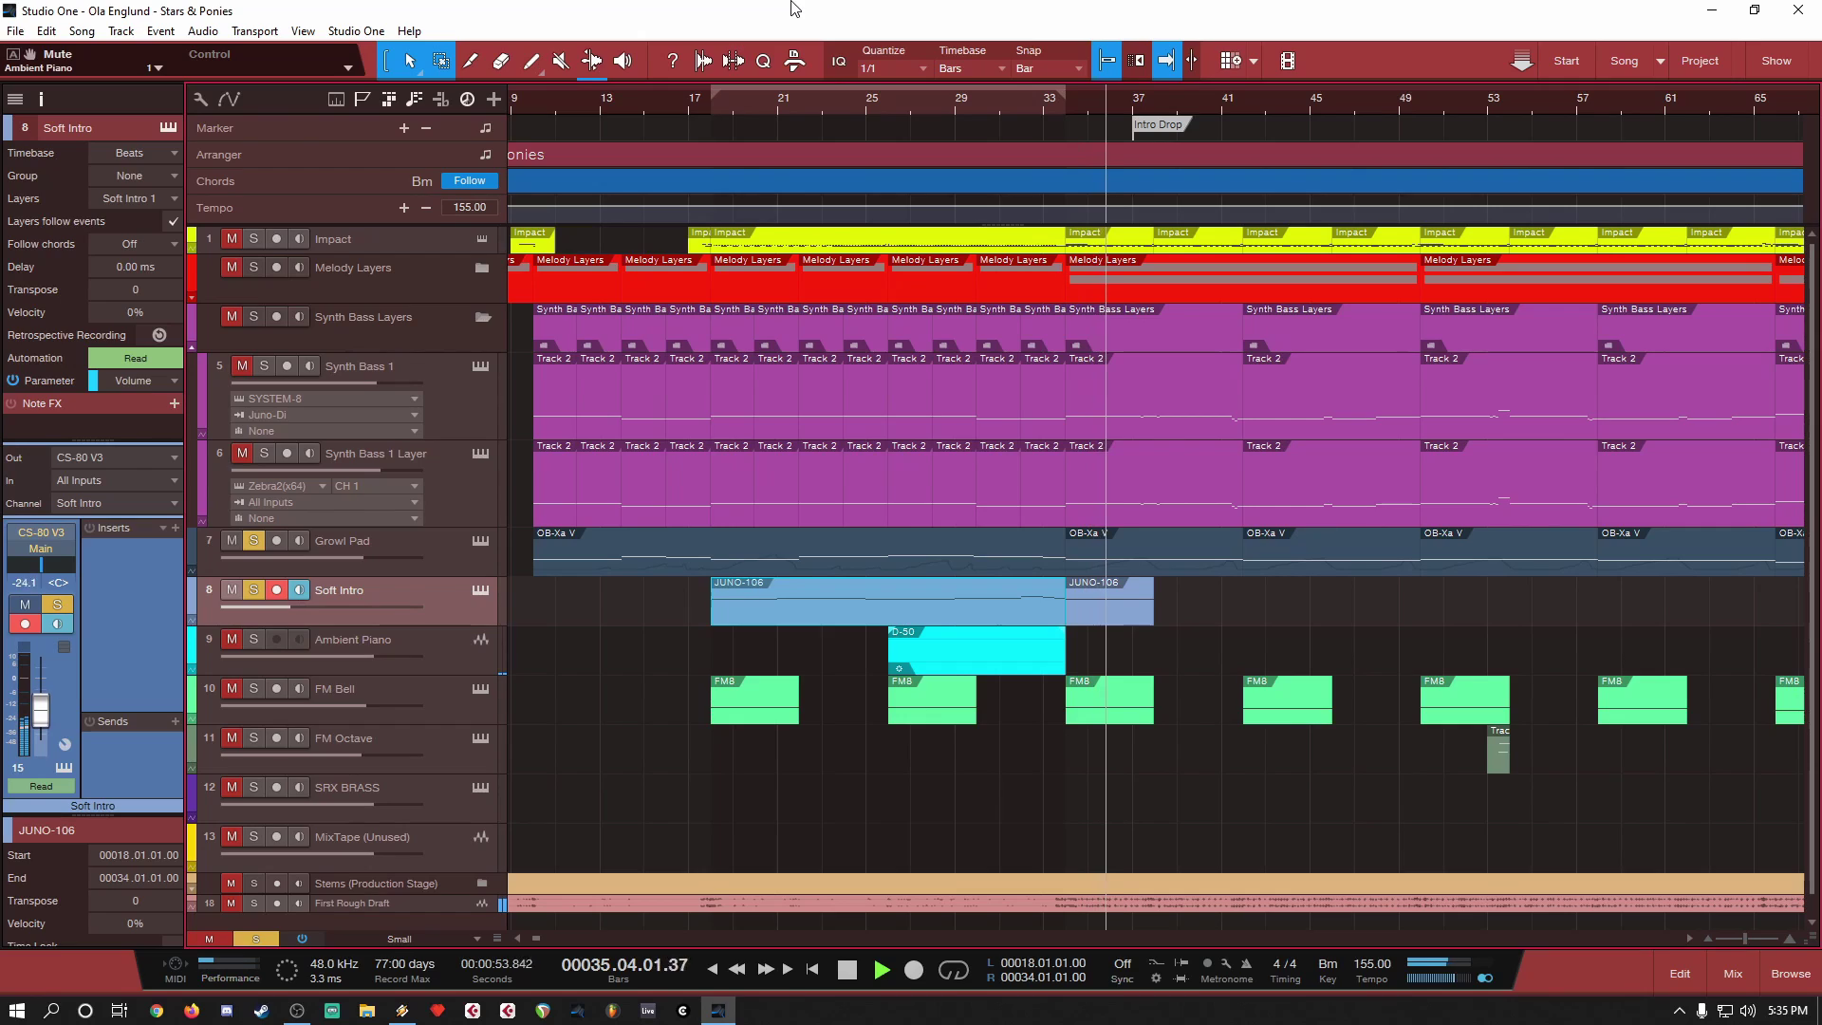
{"action": "key", "text": "space"}
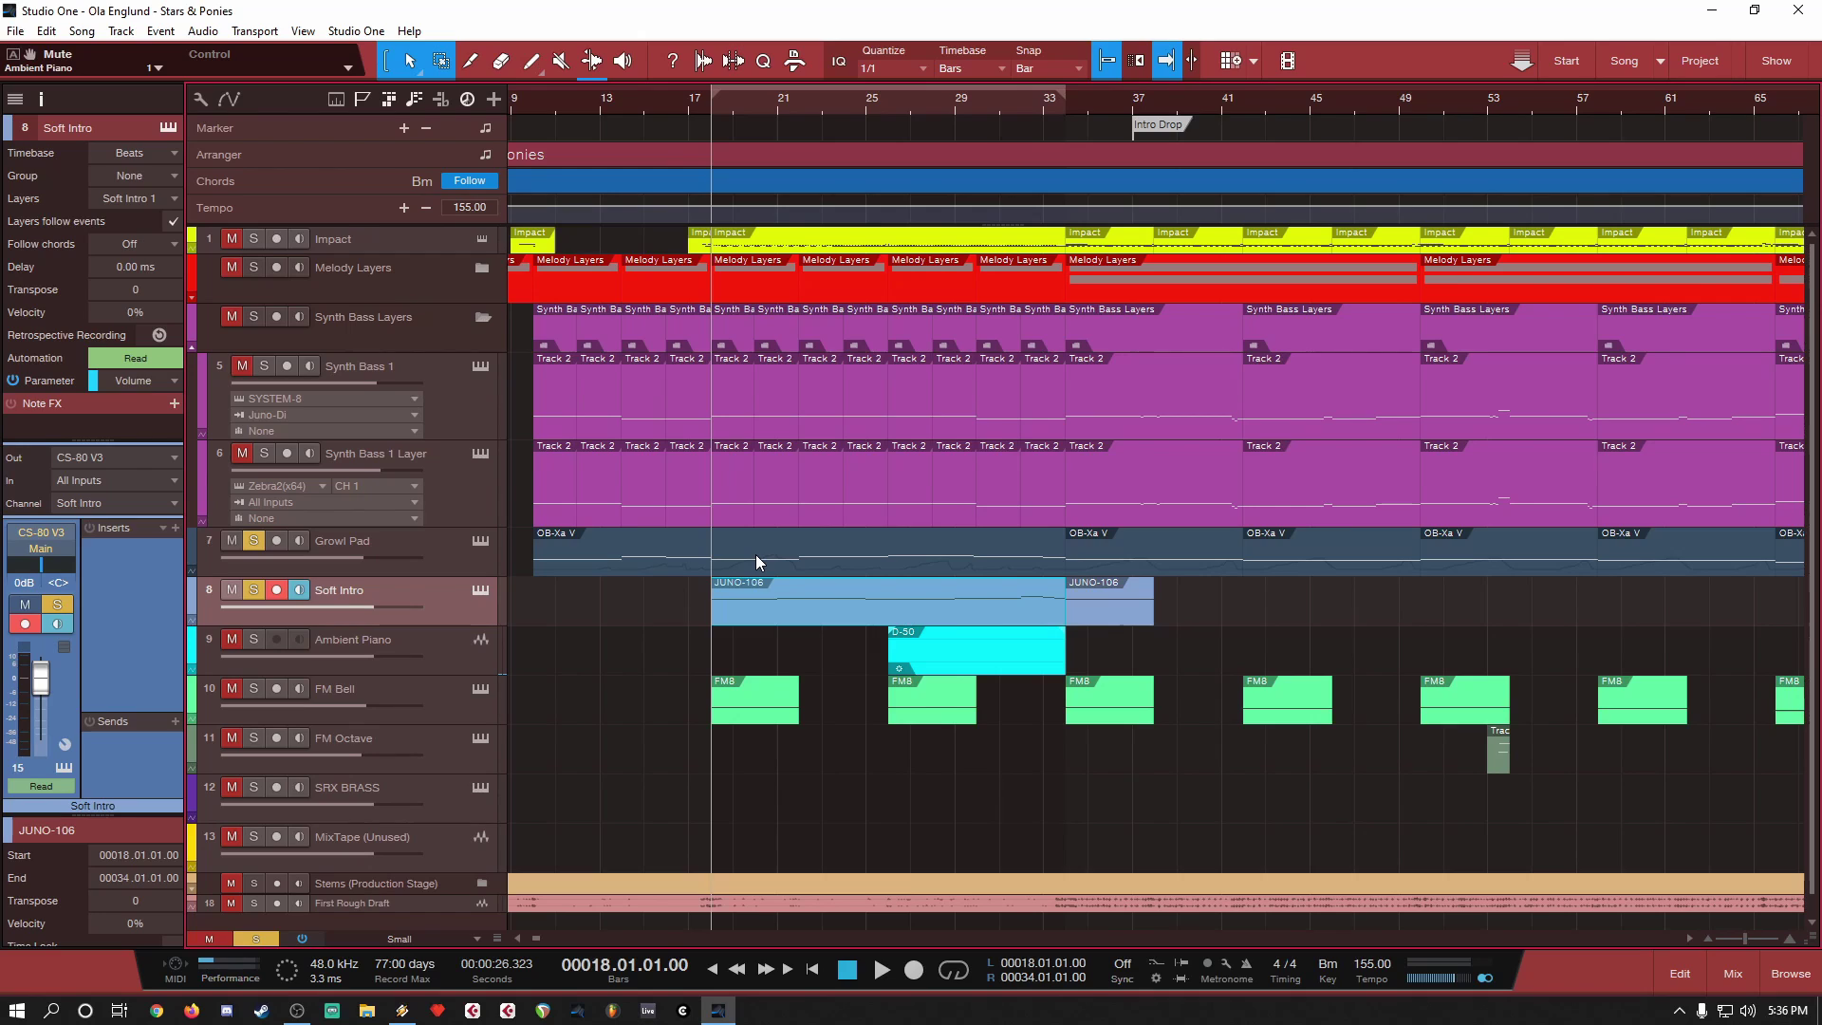
Step: Unsolo Soft Intro and Growl Pad, and select the Synth Bass 1 Layer track with the whole song in view
{"action": "left_click", "coordinate": [254, 591]}
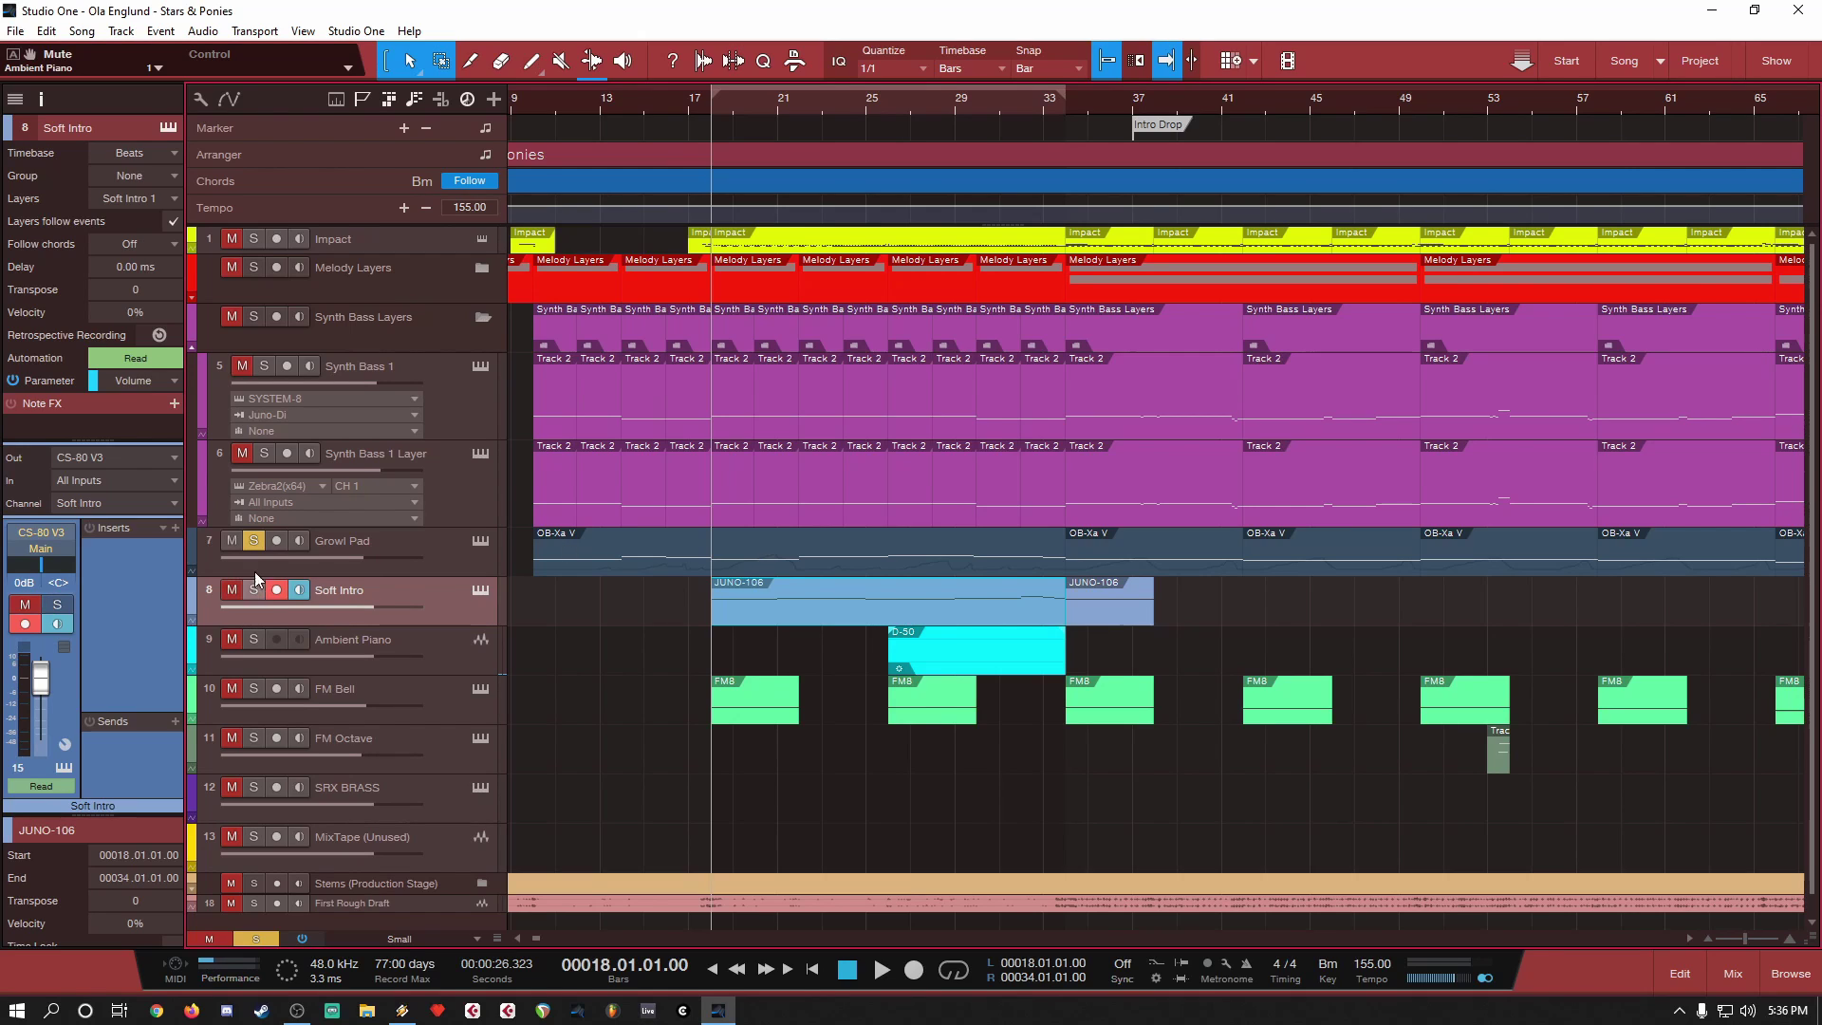
{"action": "left_click", "coordinate": [252, 540]}
{"action": "key", "text": "shift+f"}
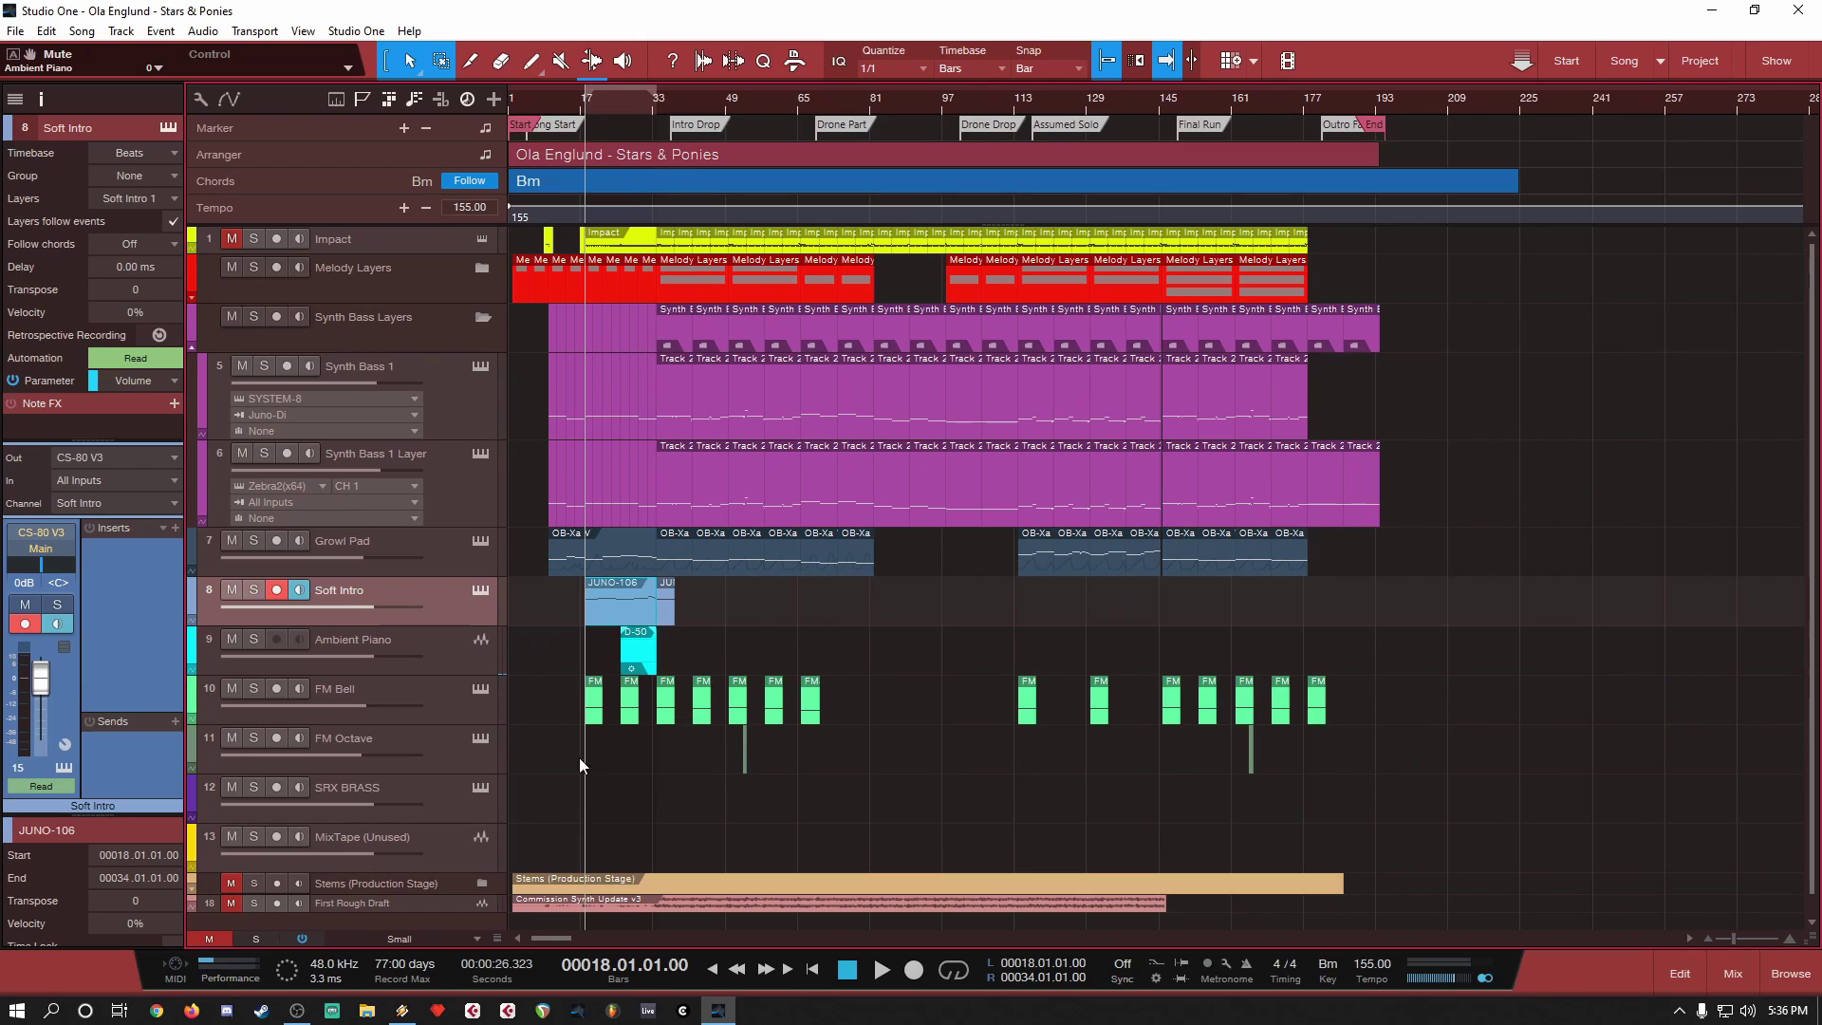
{"action": "left_click", "coordinate": [465, 491]}
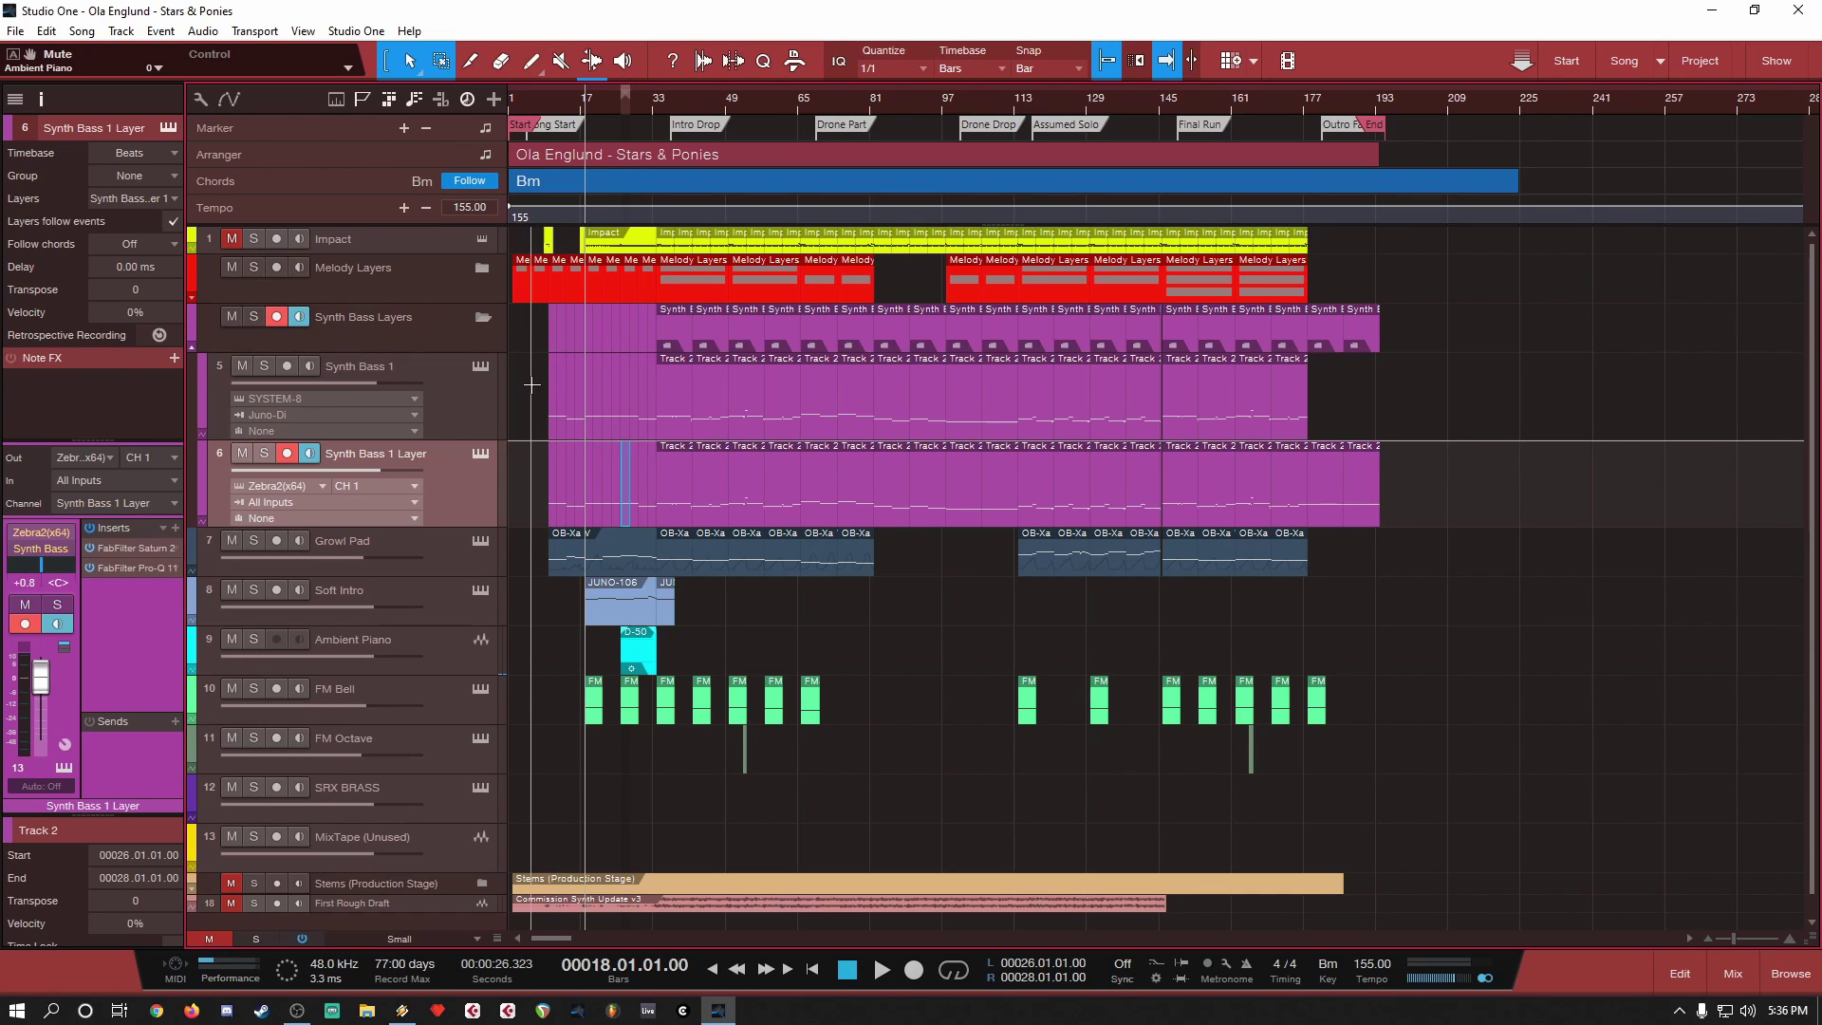
Step: Collapse the Synth Bass Layers folder, select the SRX BRASS track and audition its first clip from bar 327
{"action": "key", "text": "w"}
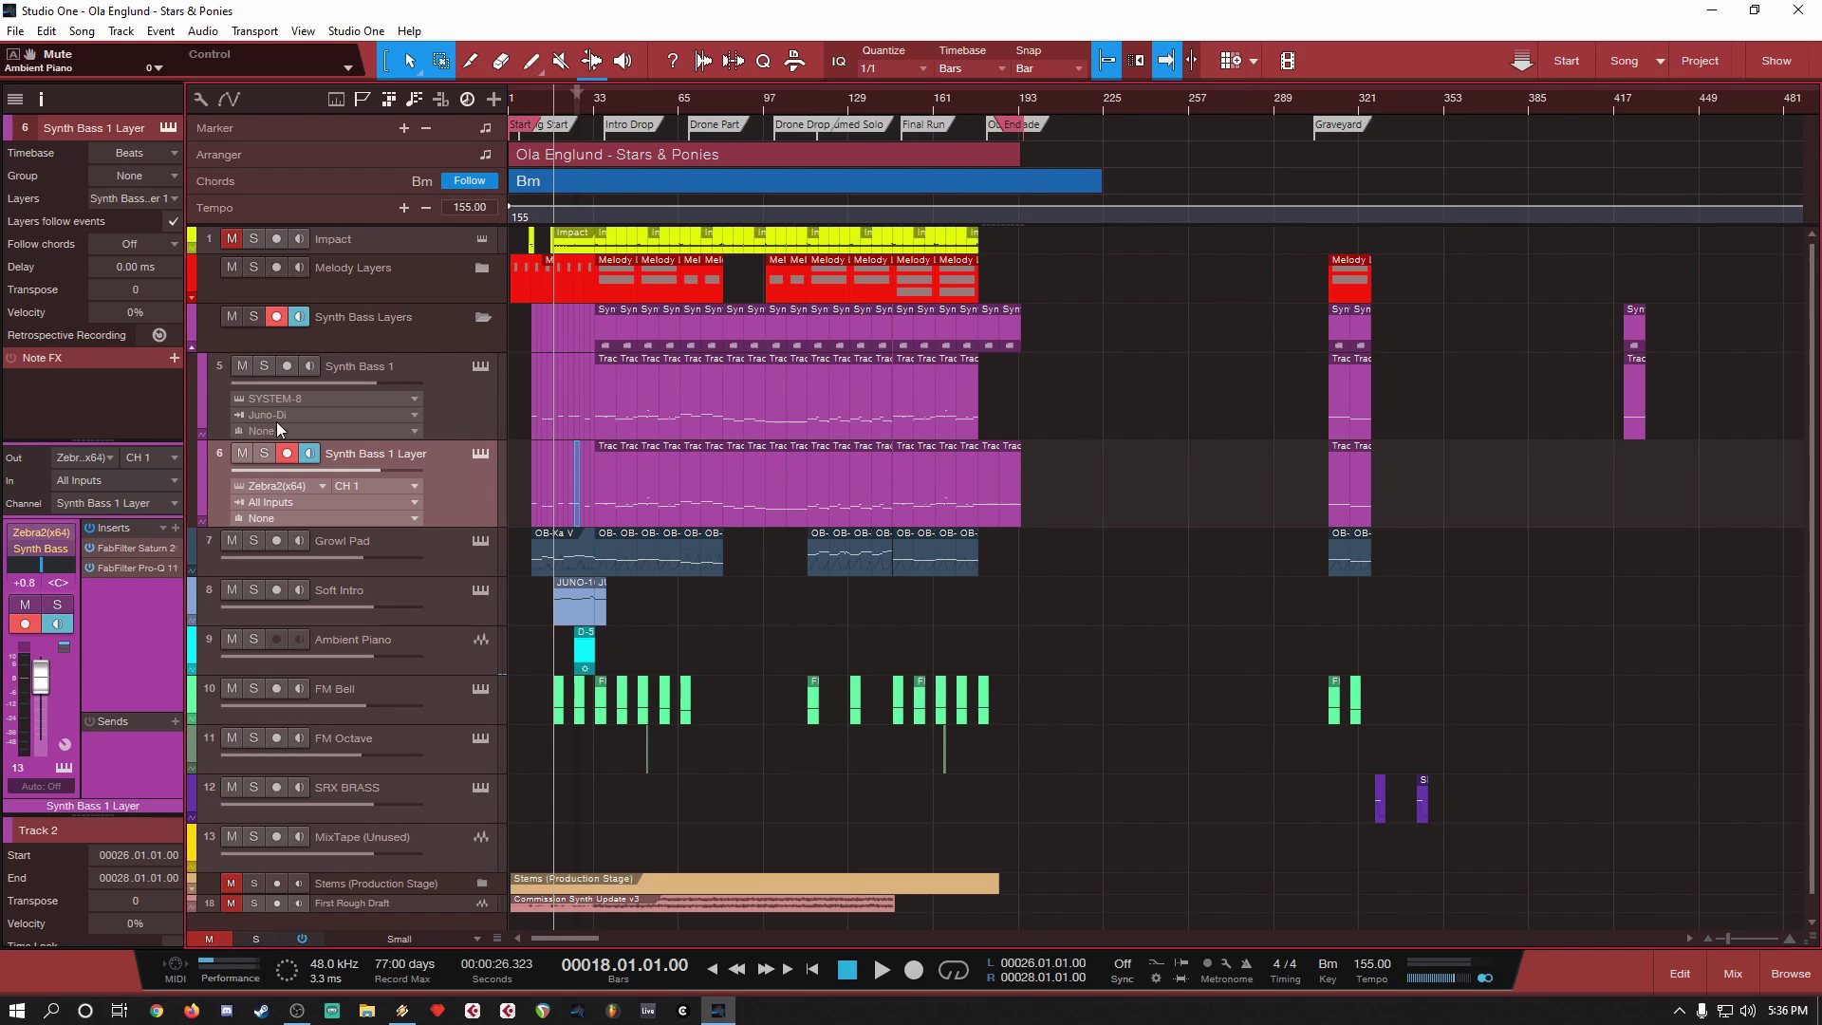
{"action": "left_click", "coordinate": [191, 344]}
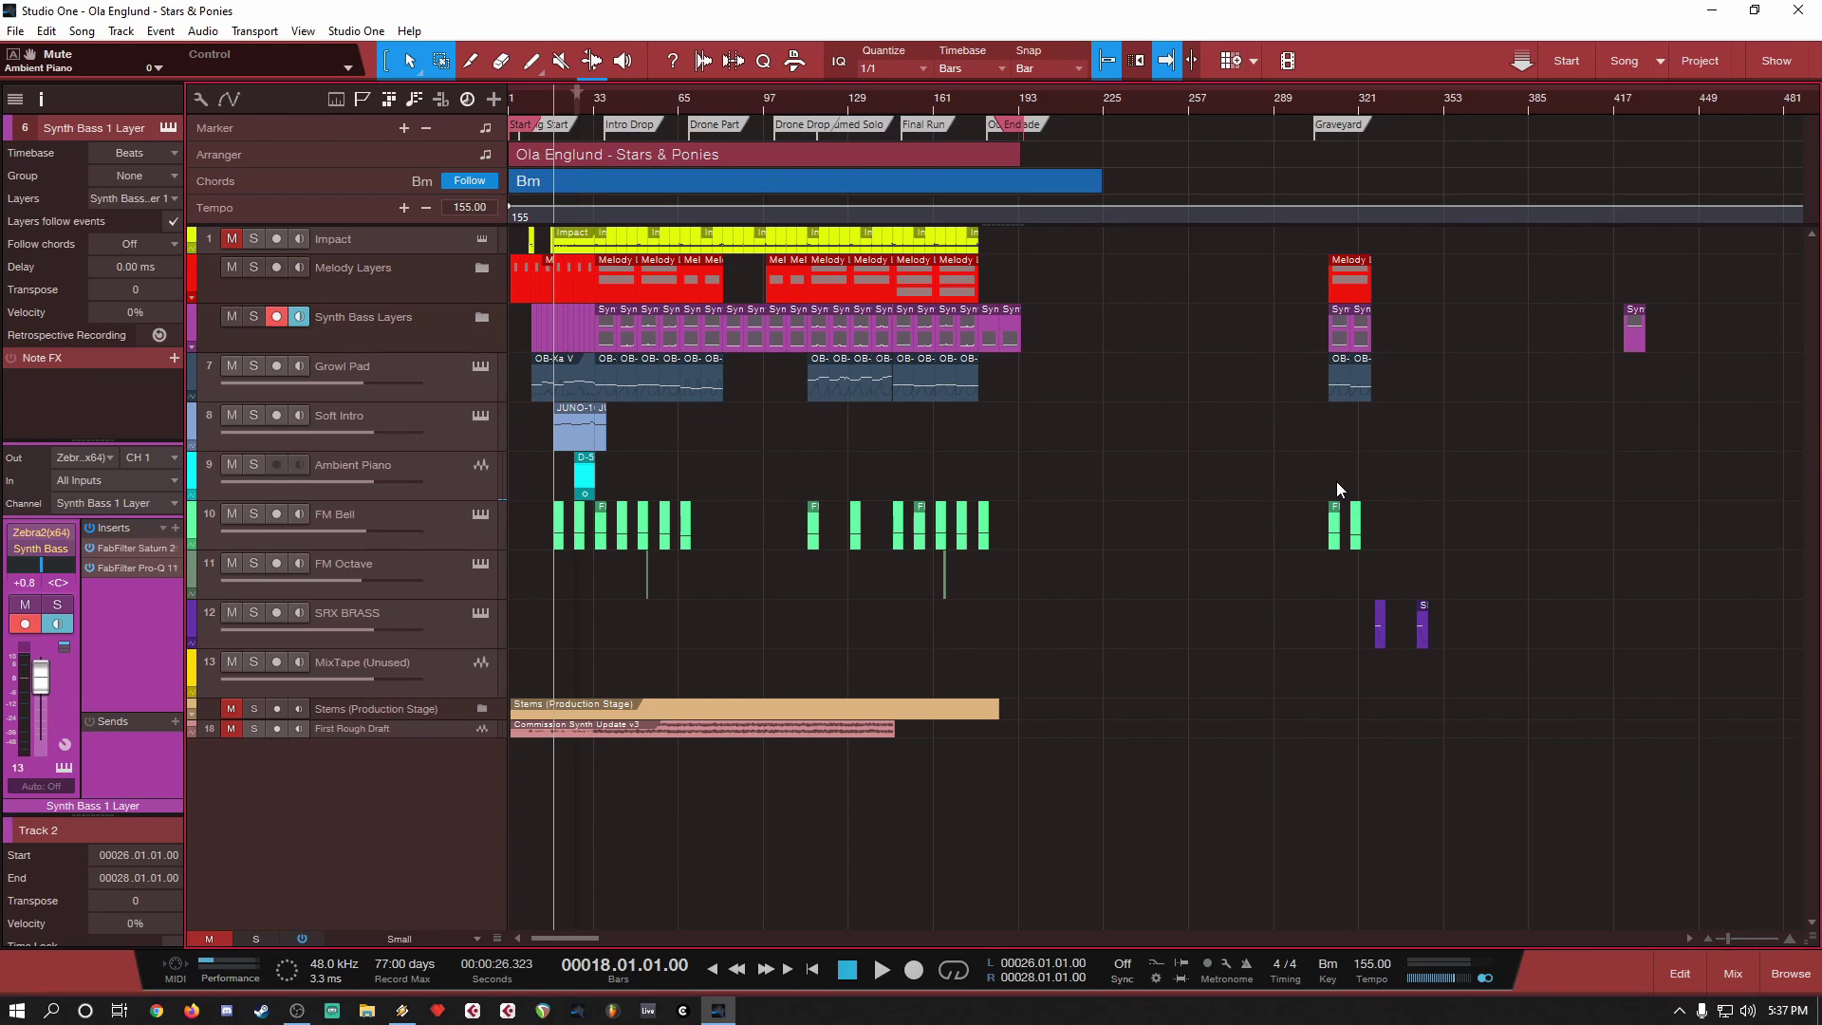
{"action": "scroll", "coordinate": [1338, 495], "scroll_direction": "up", "scroll_amount": 10}
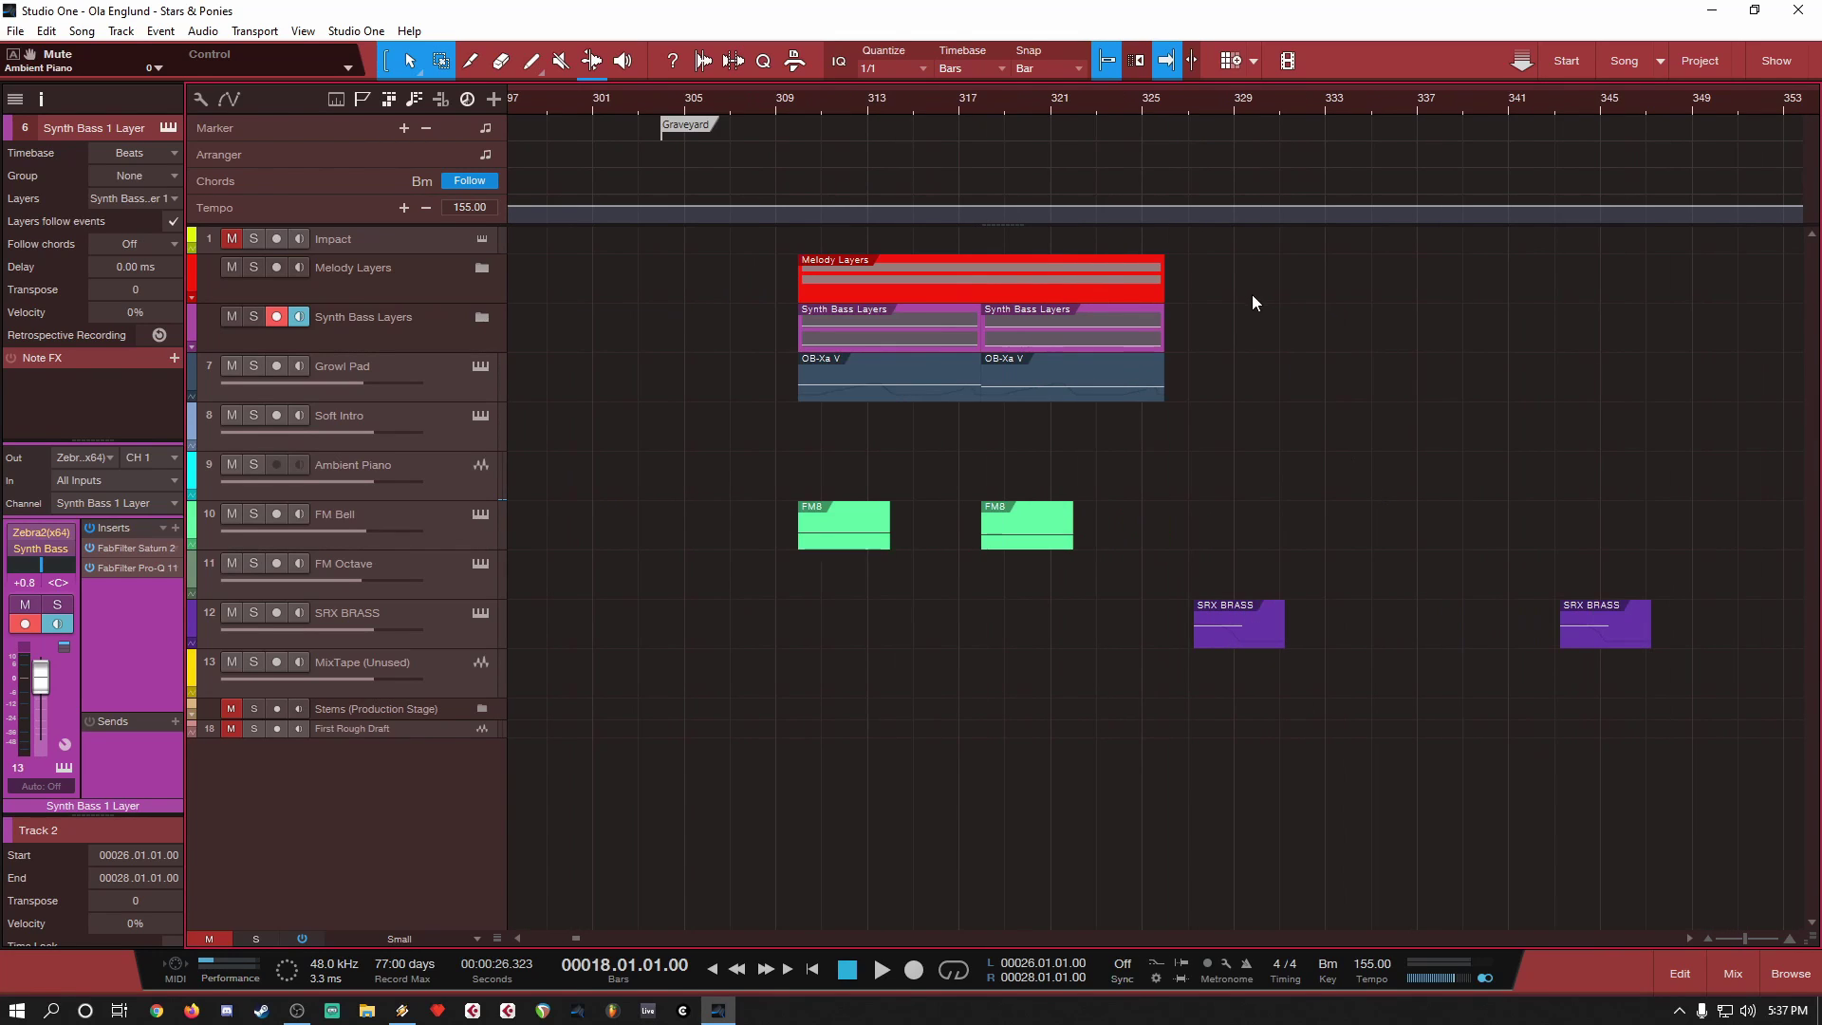
{"action": "left_click", "coordinate": [1190, 112]}
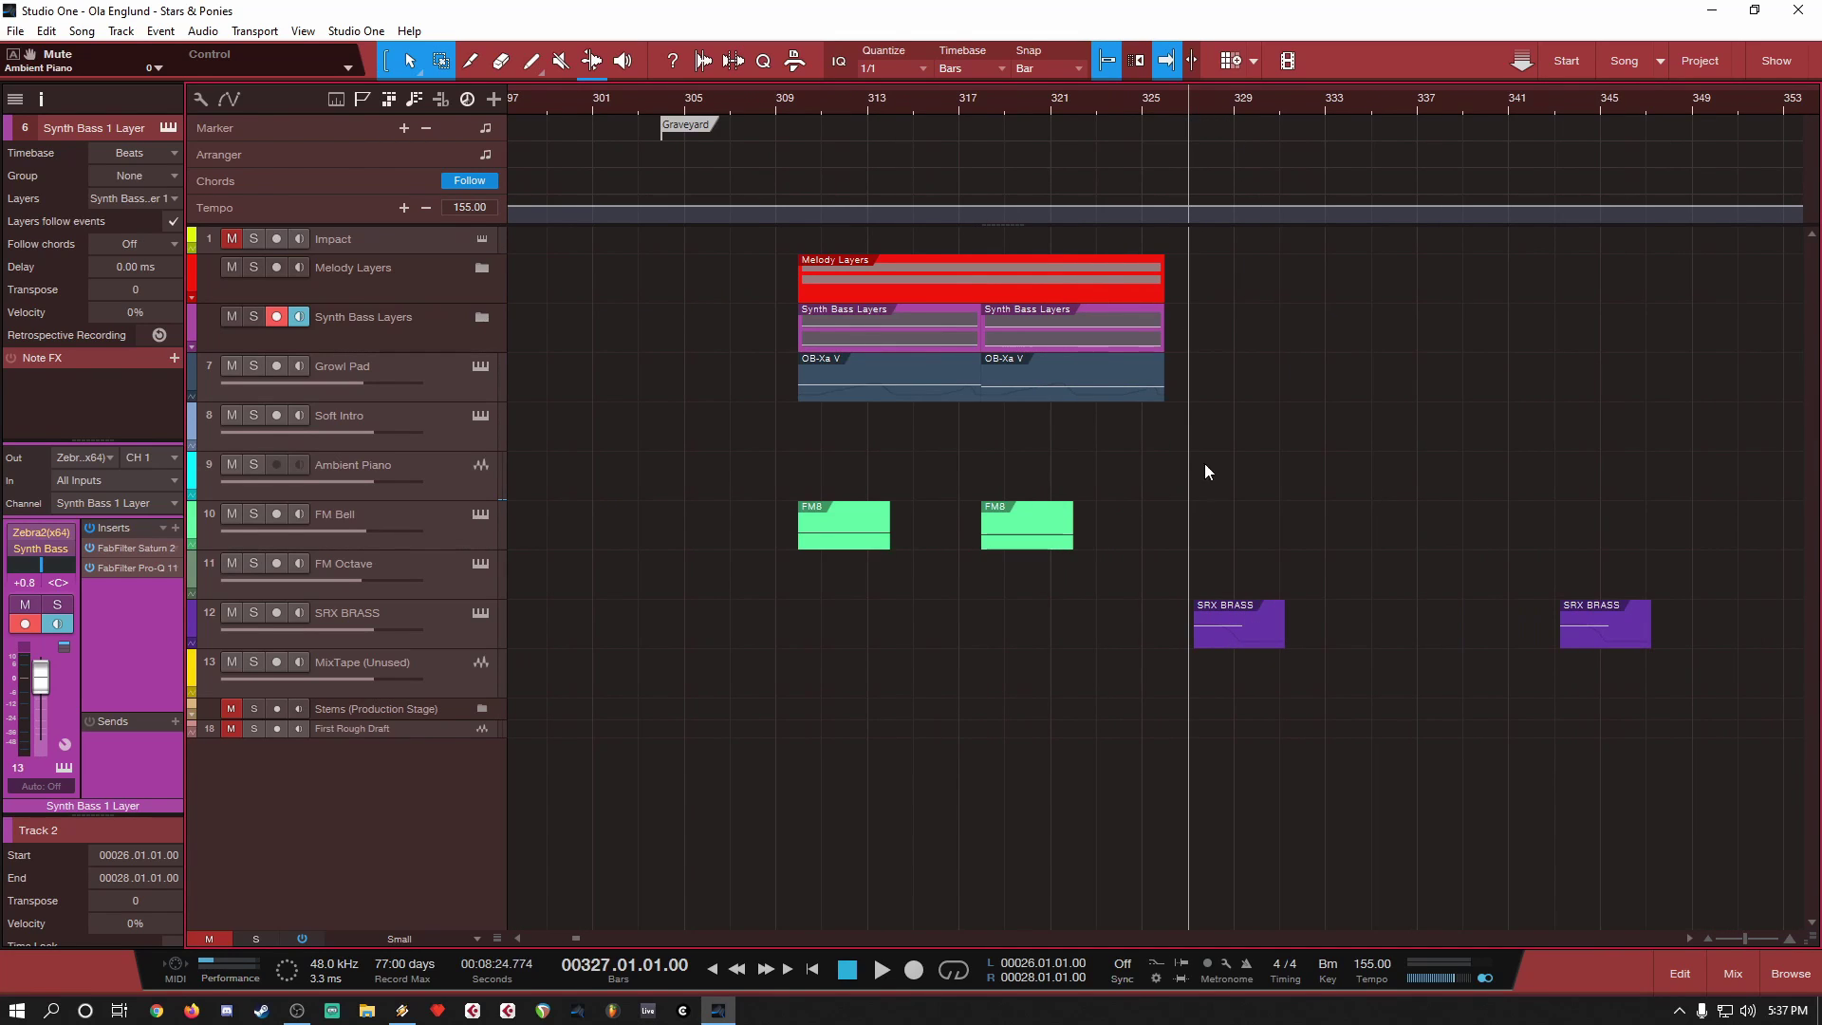
{"action": "left_click", "coordinate": [442, 634]}
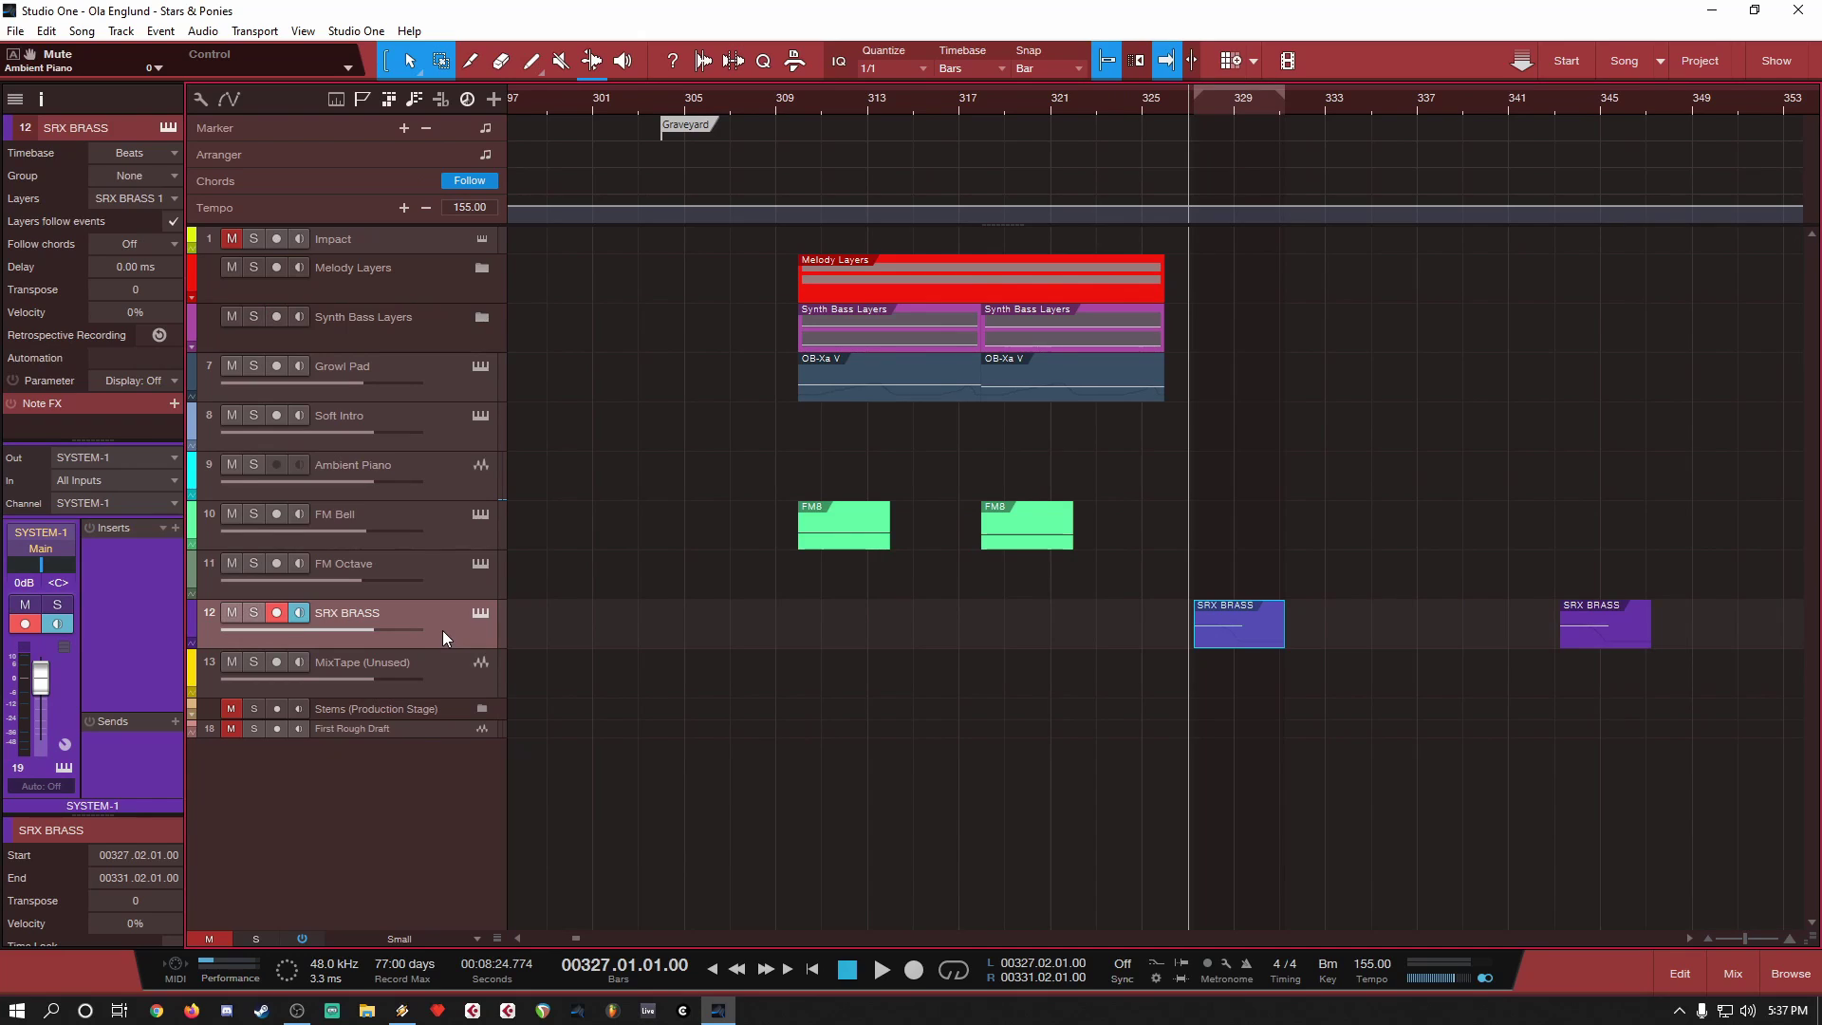
{"action": "key", "text": "space"}
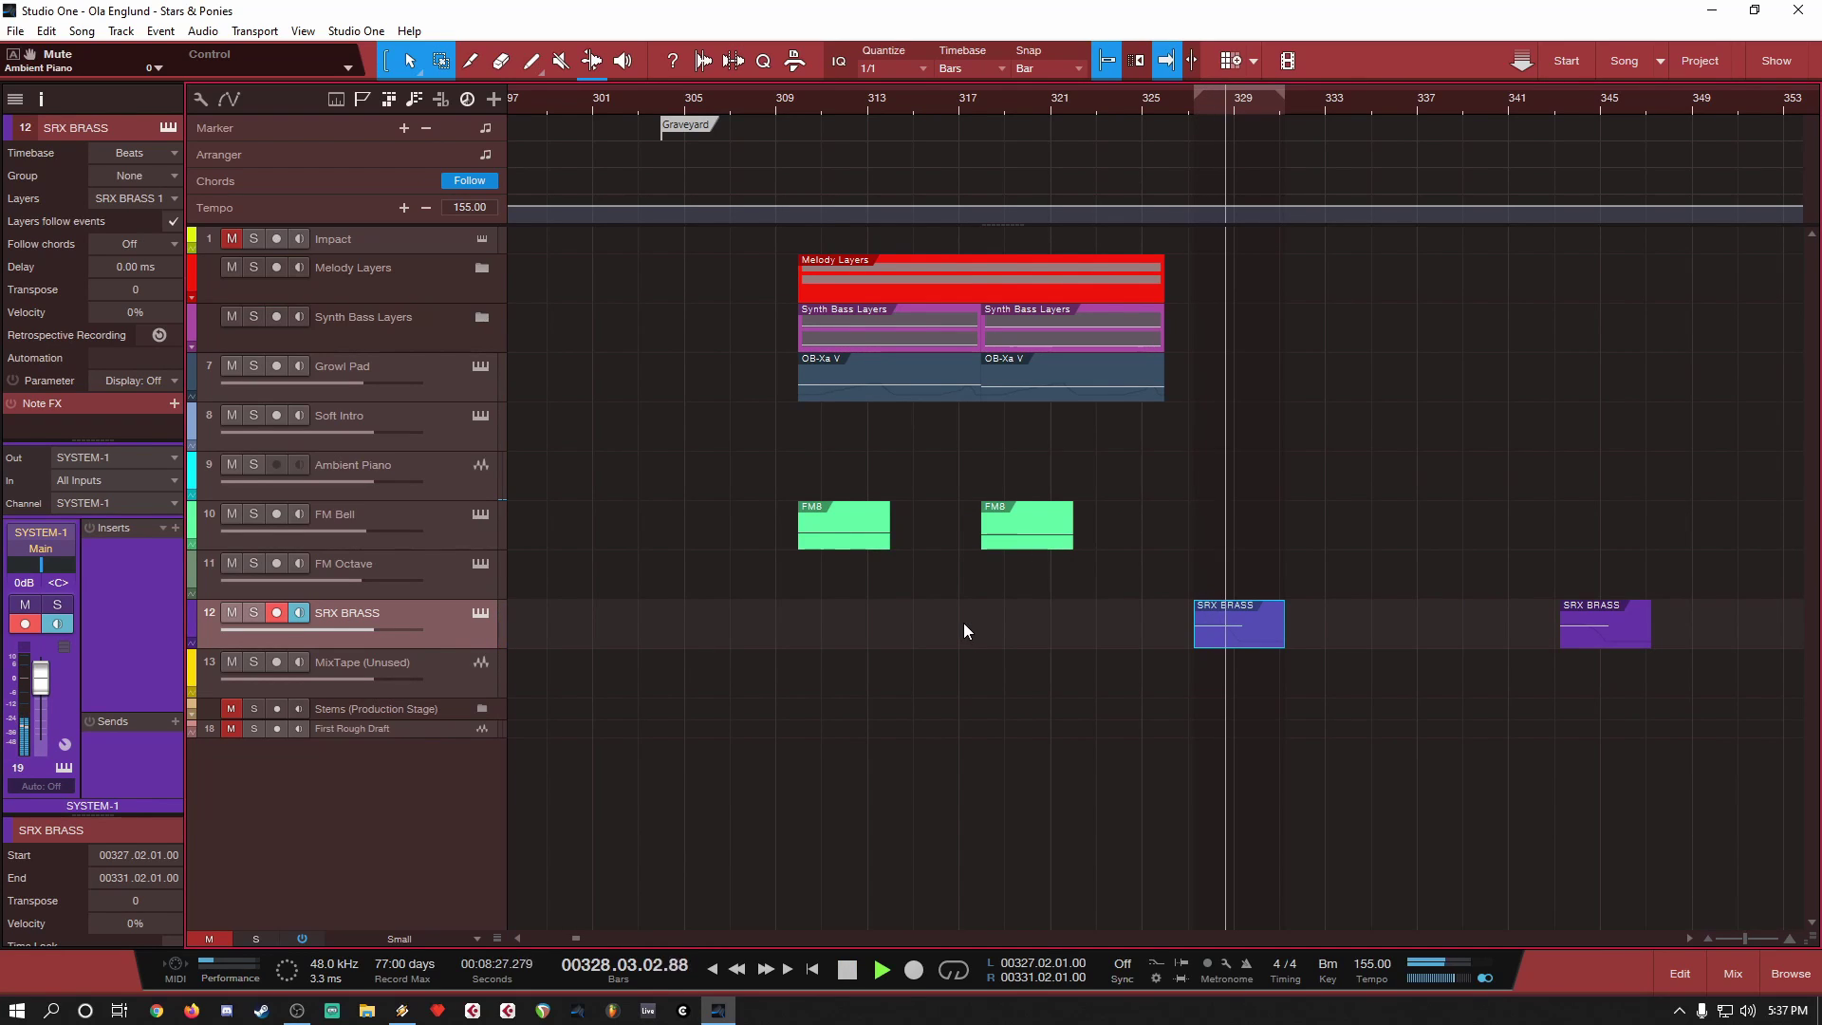
{"action": "key", "text": "space"}
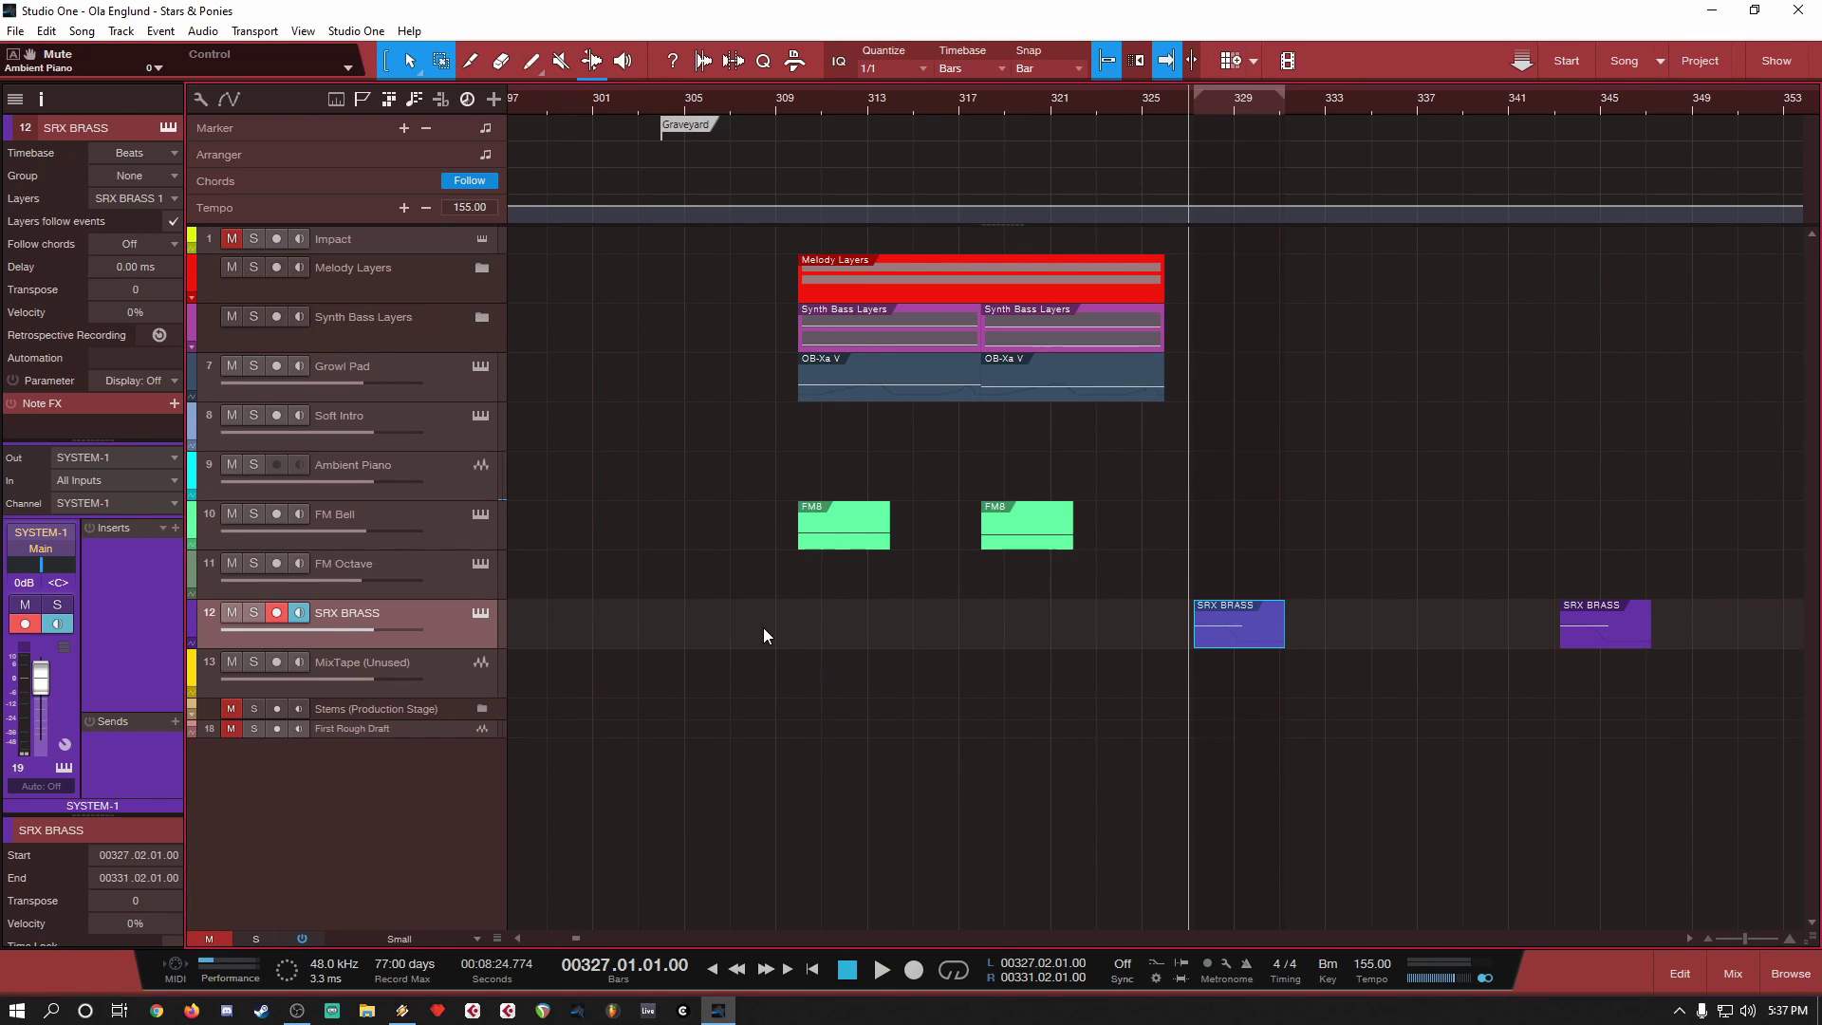
Step: Expand the Synth Bass Layers folder and audition the isolated Synth Bass 1 clip from bar 421
{"action": "scroll", "coordinate": [765, 634], "scroll_direction": "down", "scroll_amount": 2}
{"action": "scroll", "coordinate": [763, 628], "scroll_direction": "down", "scroll_amount": 4}
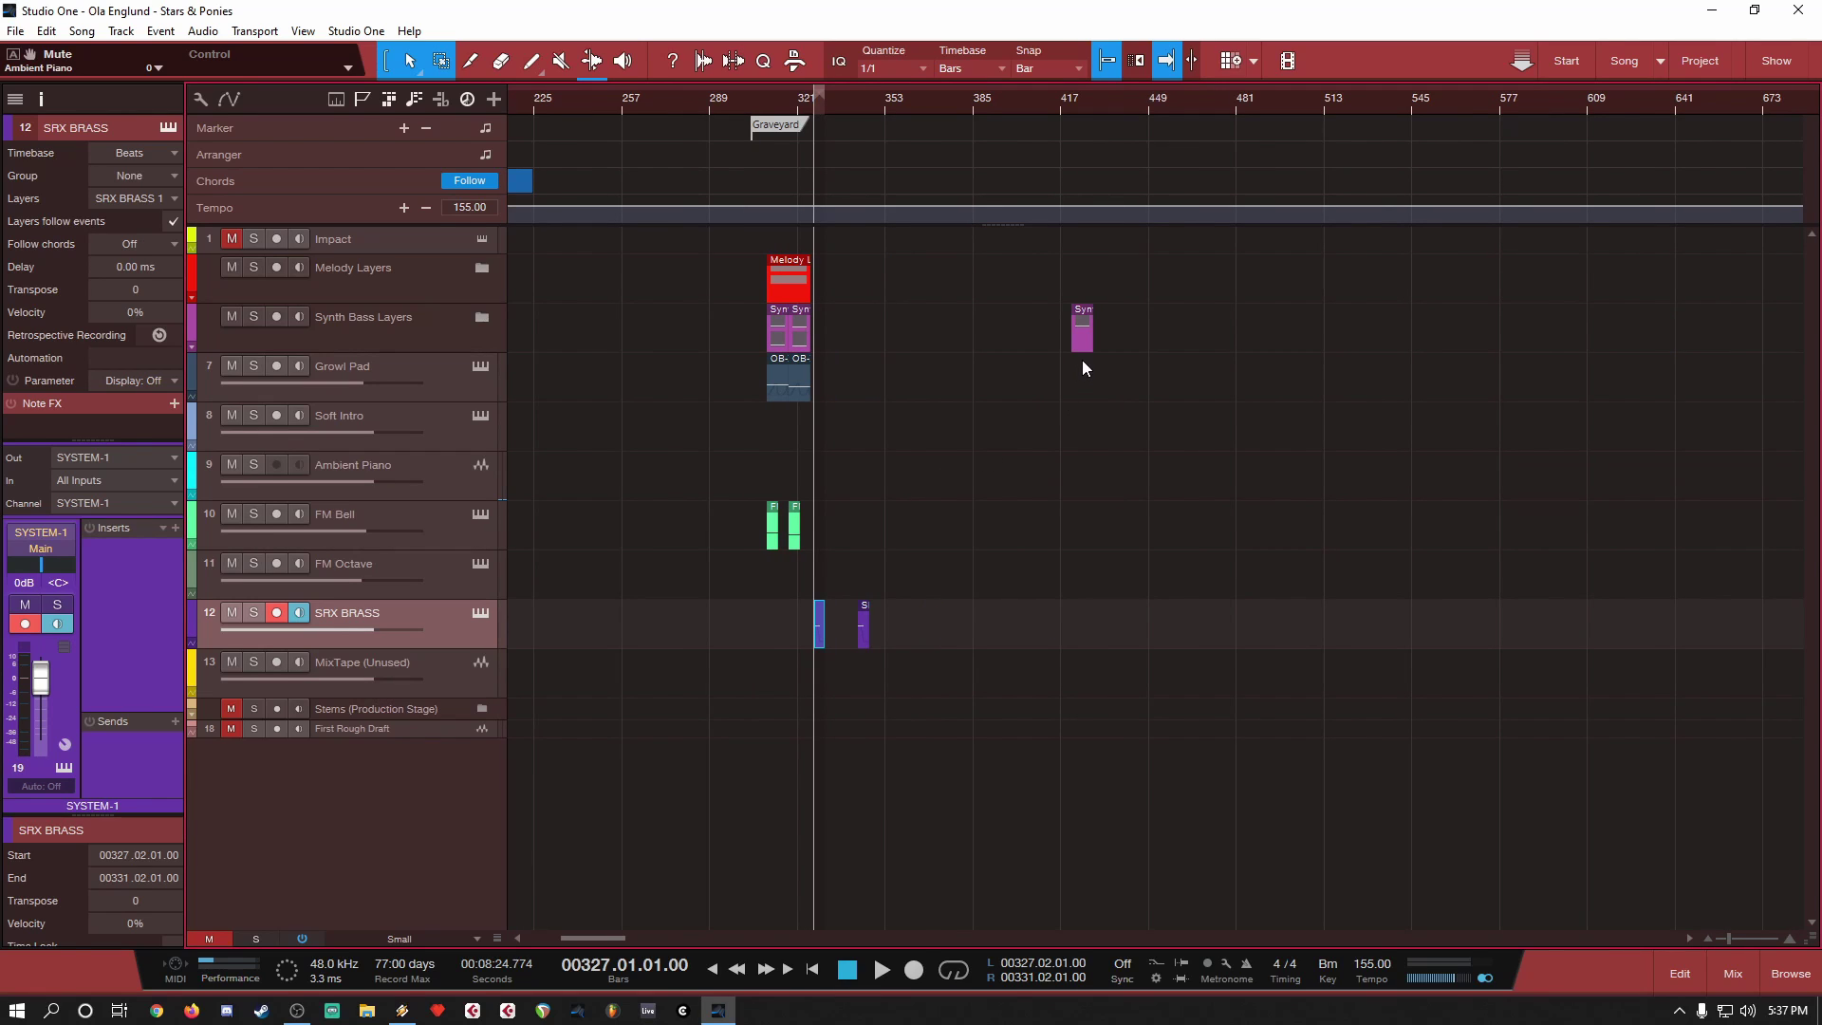
{"action": "scroll", "coordinate": [1084, 359], "scroll_direction": "up", "scroll_amount": 10, "text": "ctrl"}
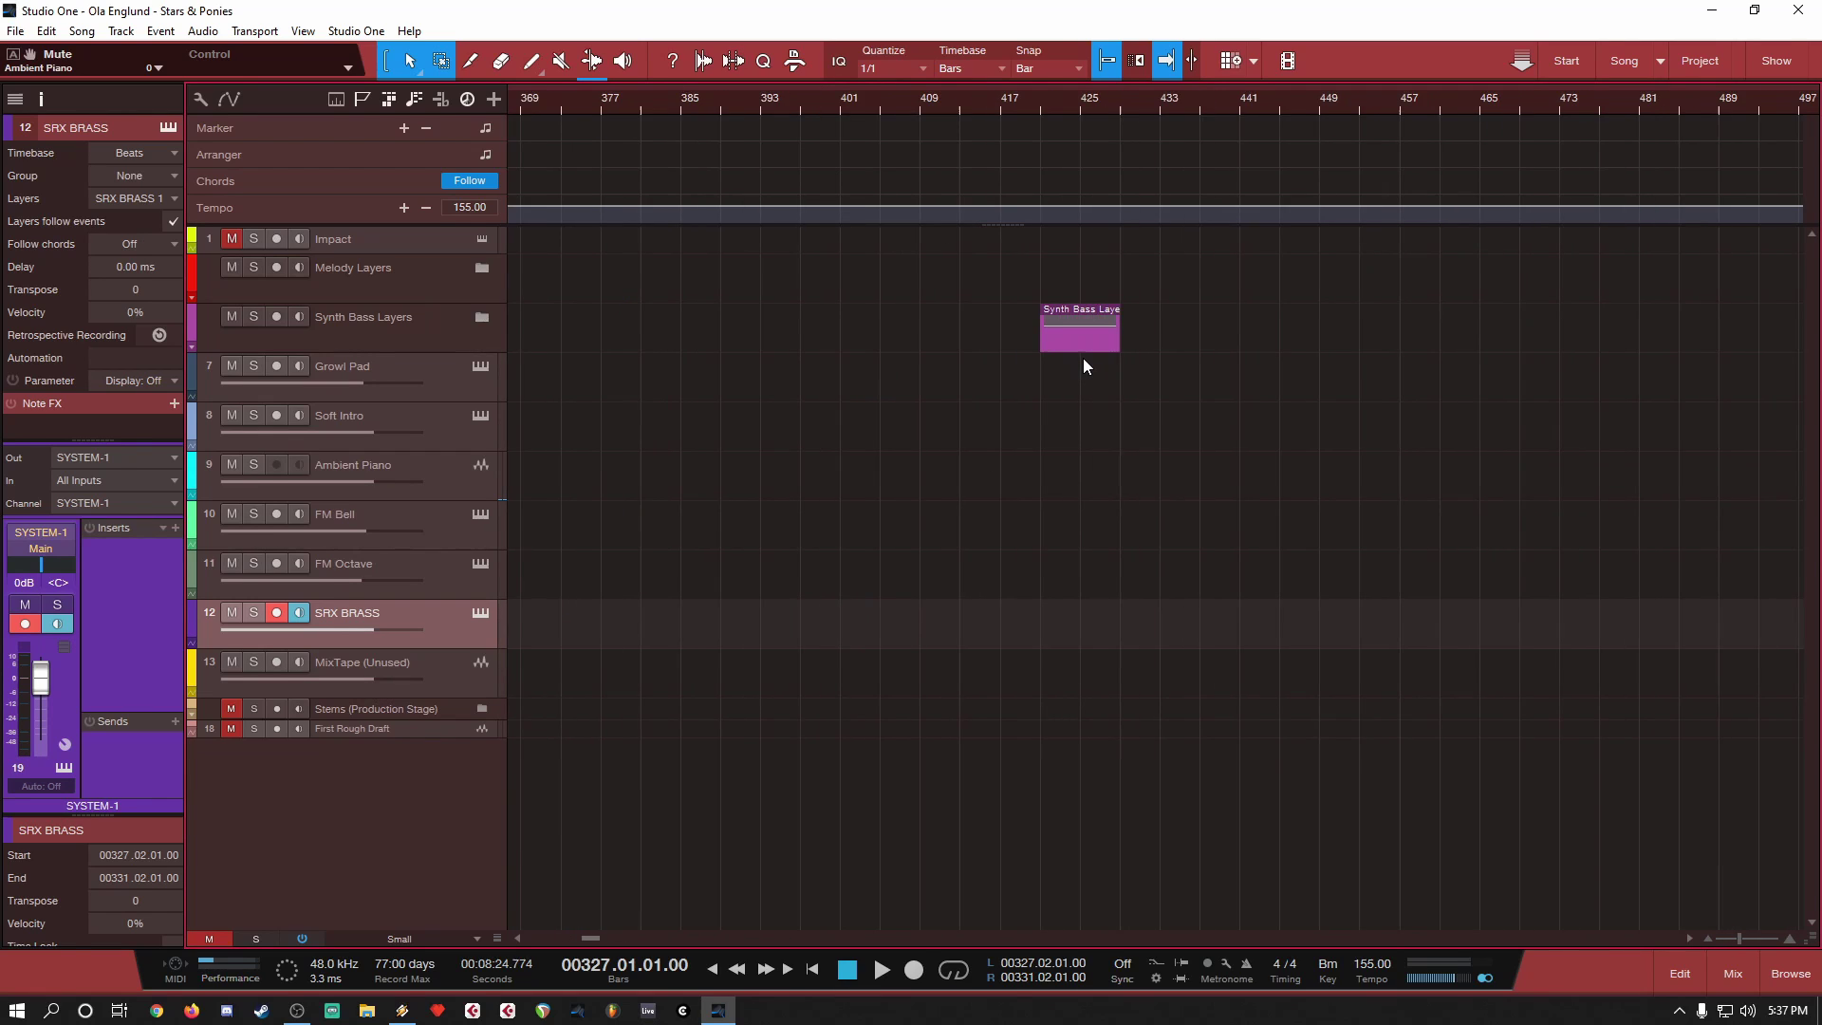
{"action": "left_click", "coordinate": [193, 346]}
{"action": "left_click", "coordinate": [928, 105]}
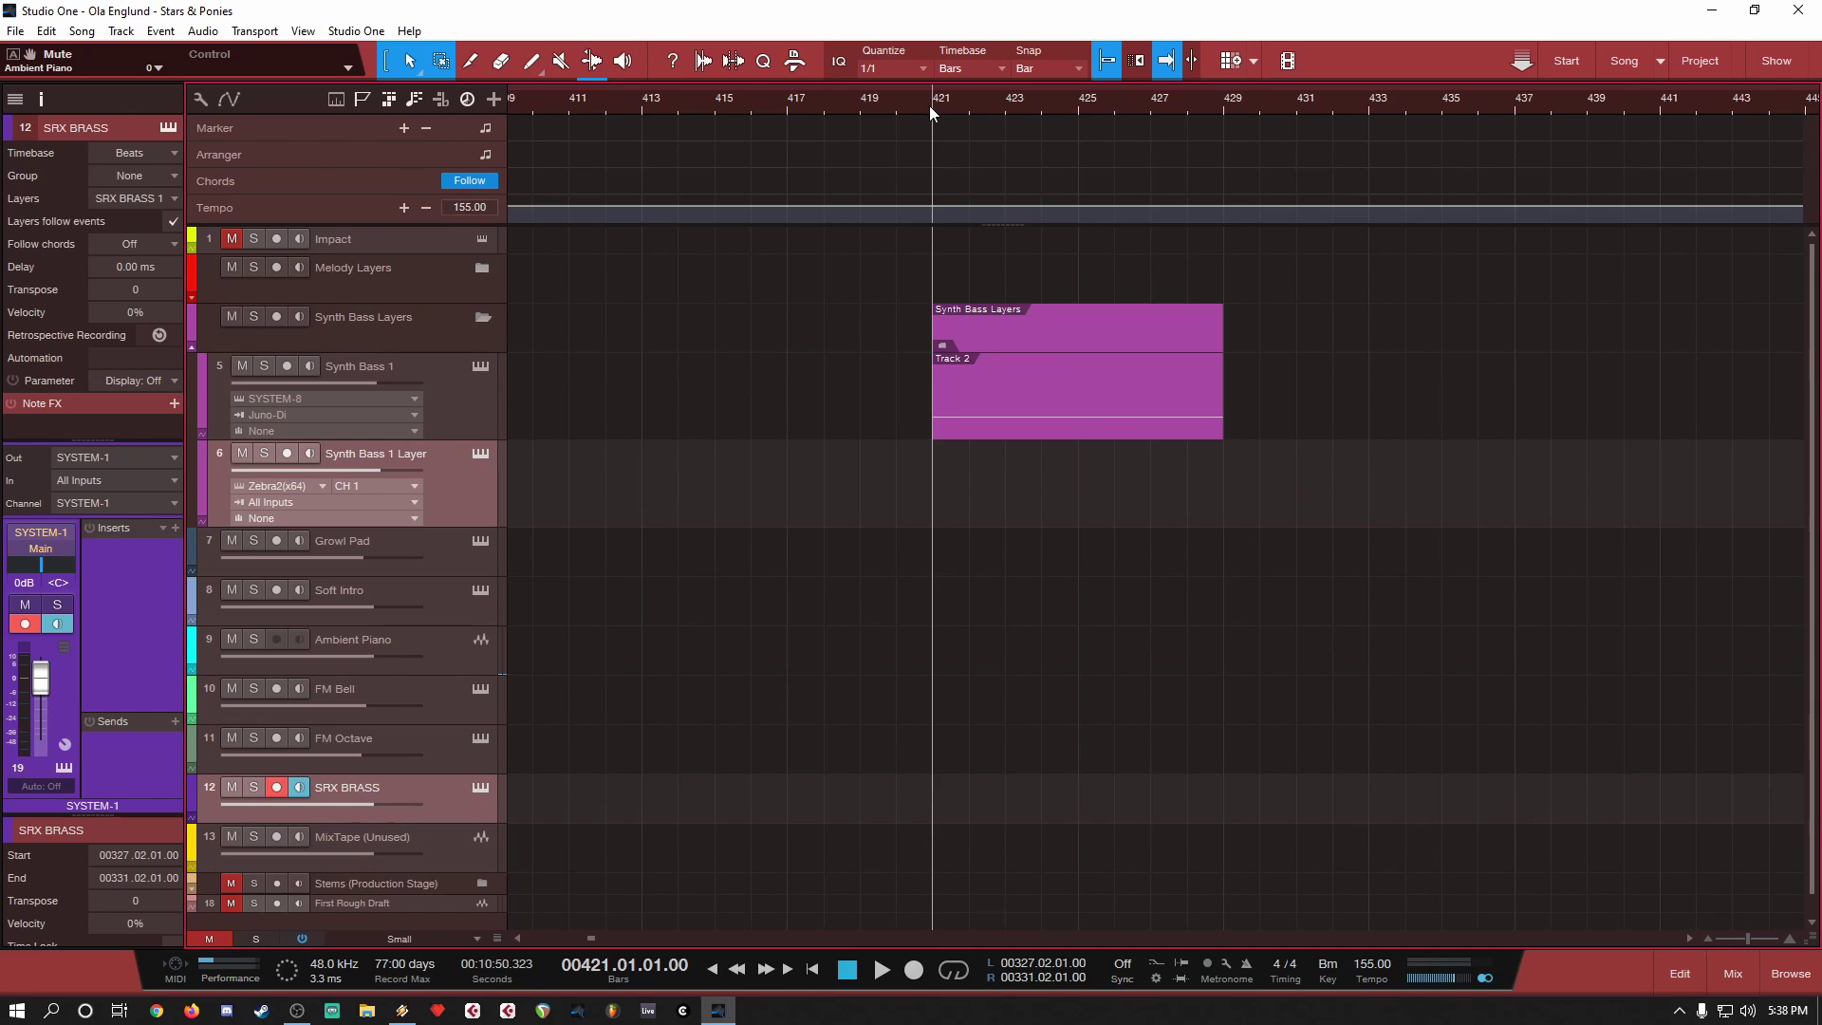
{"action": "key", "text": "space"}
{"action": "key", "text": "space"}
Step: Audition the unused Graveyard clips from bar 310 and again from bar 317
{"action": "scroll", "coordinate": [1271, 409], "scroll_direction": "down", "scroll_amount": 12, "text": "ctrl"}
{"action": "scroll", "coordinate": [900, 406], "scroll_direction": "up", "scroll_amount": 10, "text": "ctrl"}
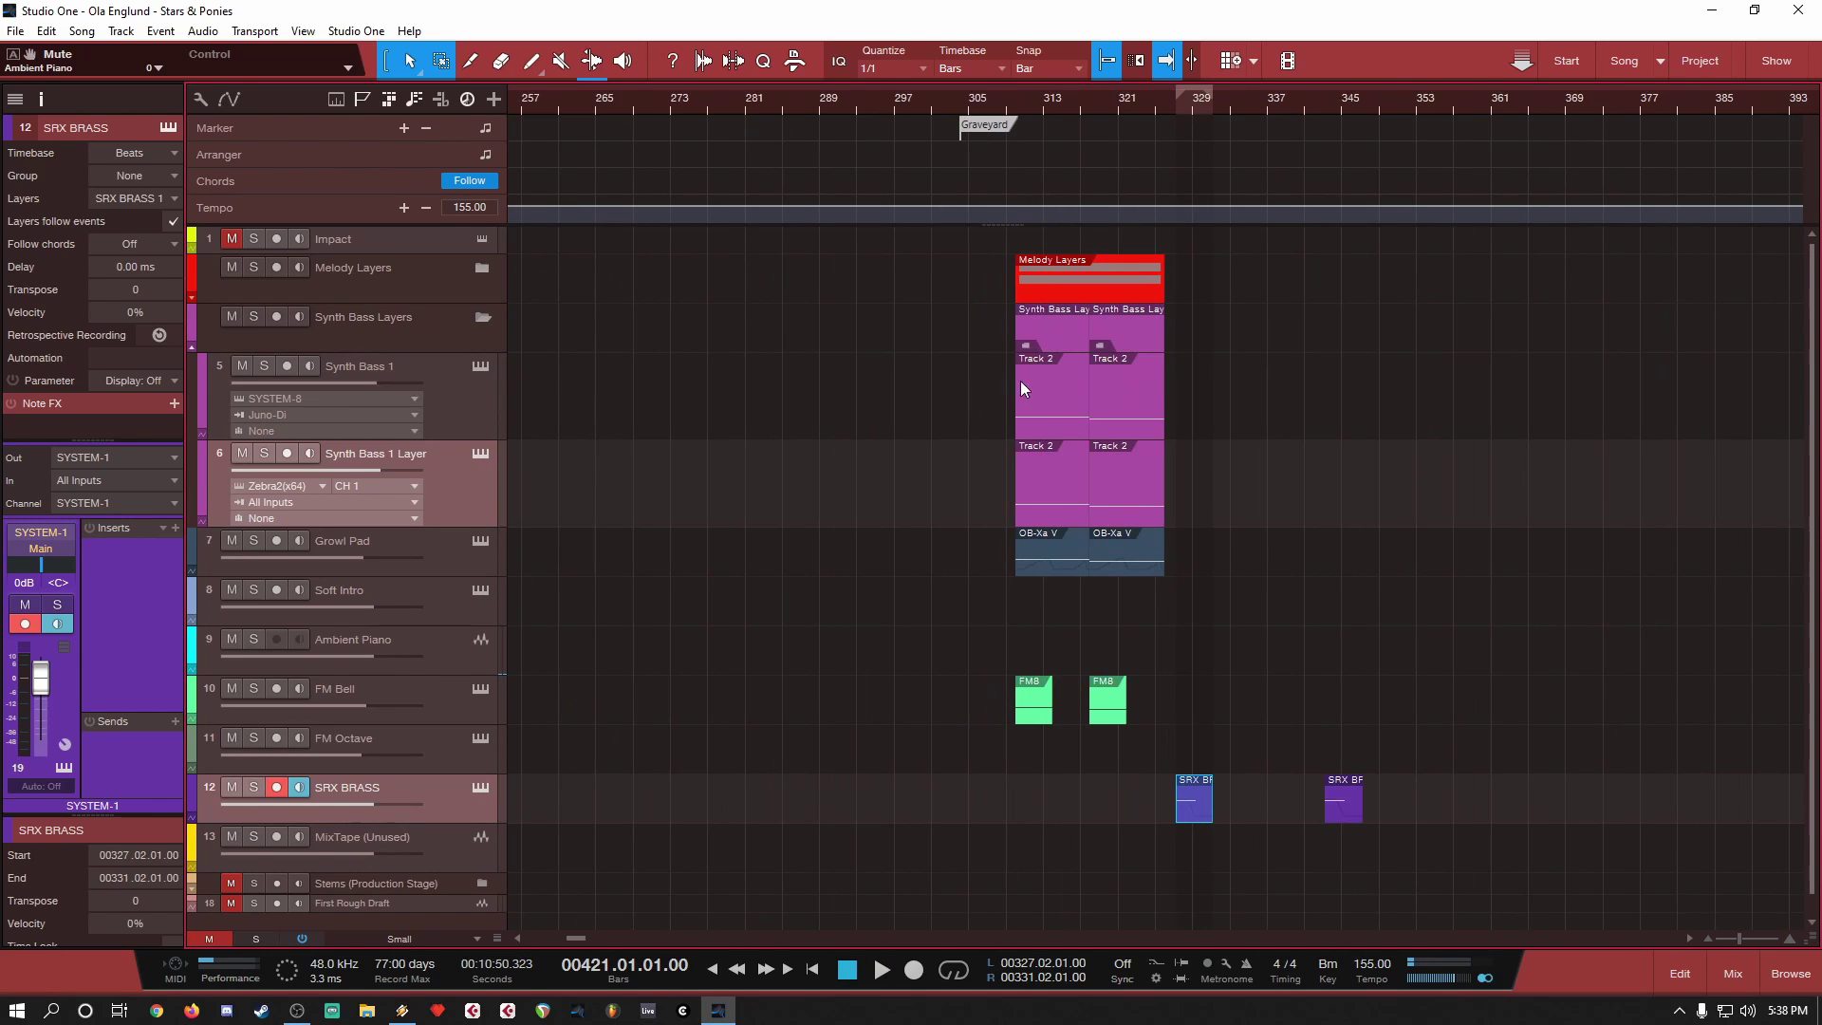
{"action": "left_click", "coordinate": [918, 108]}
{"action": "key", "text": "space"}
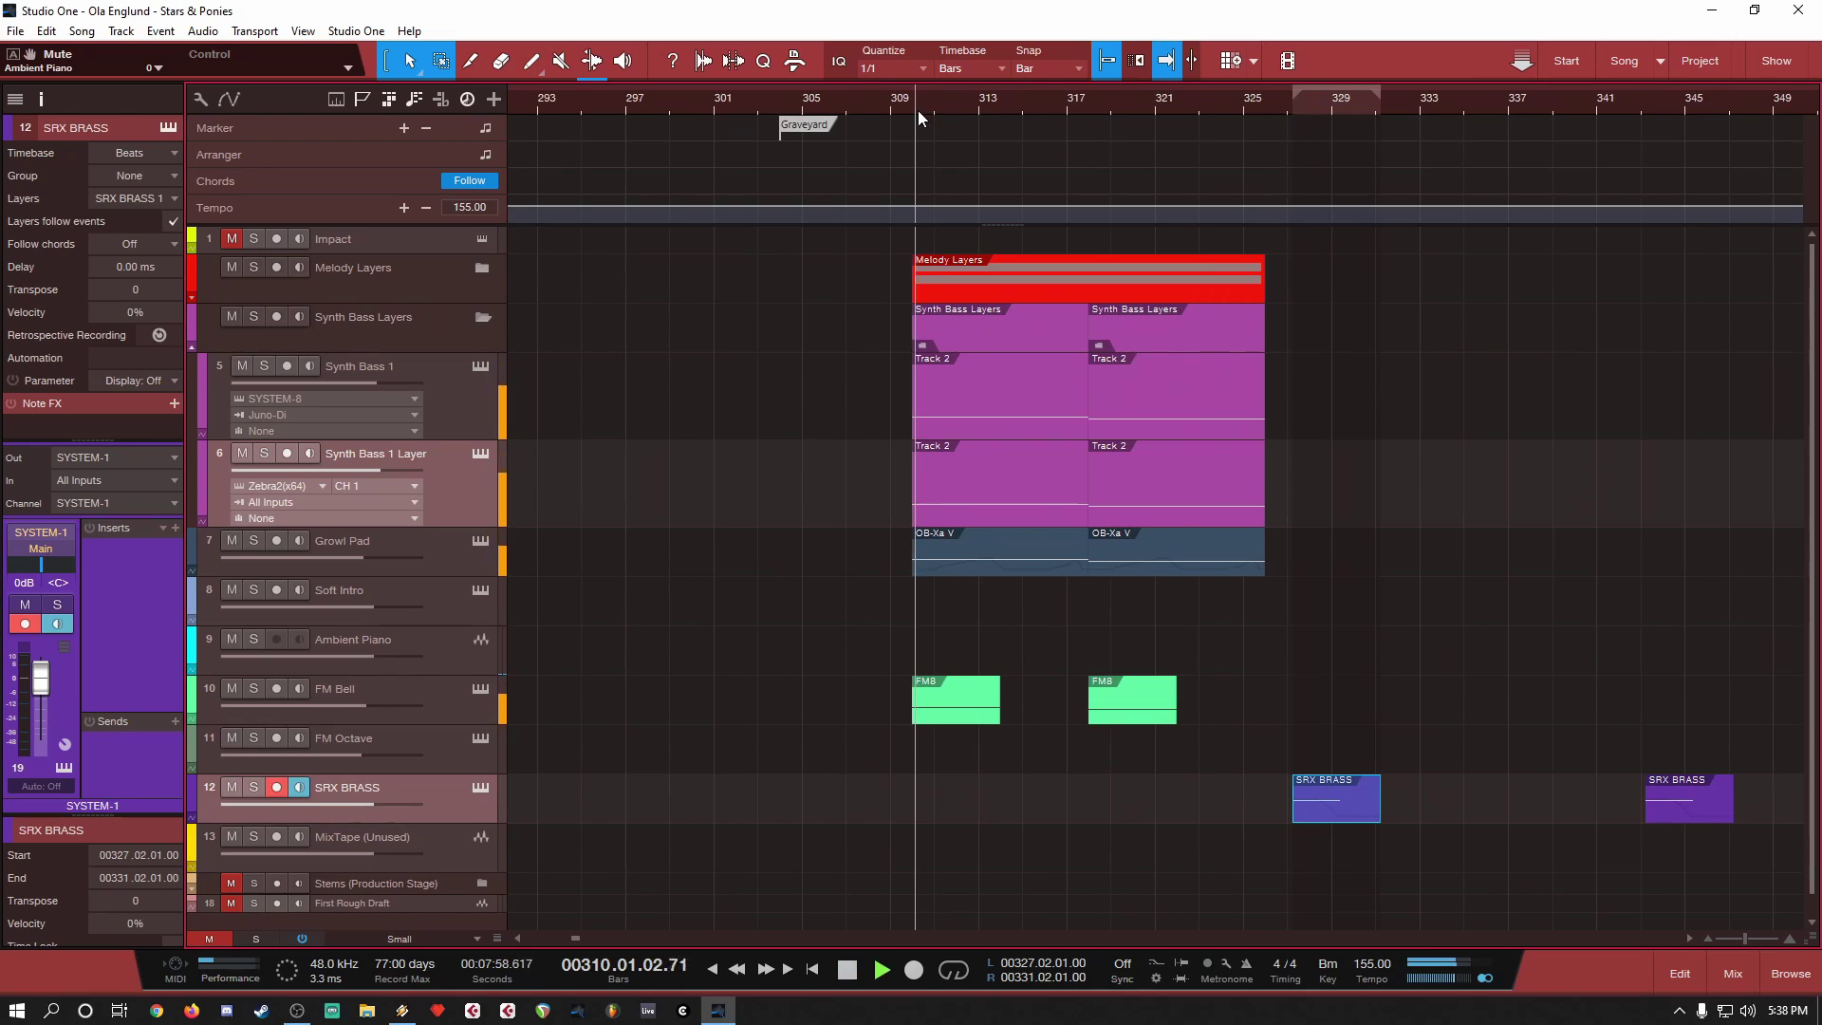
{"action": "left_click", "coordinate": [1069, 107]}
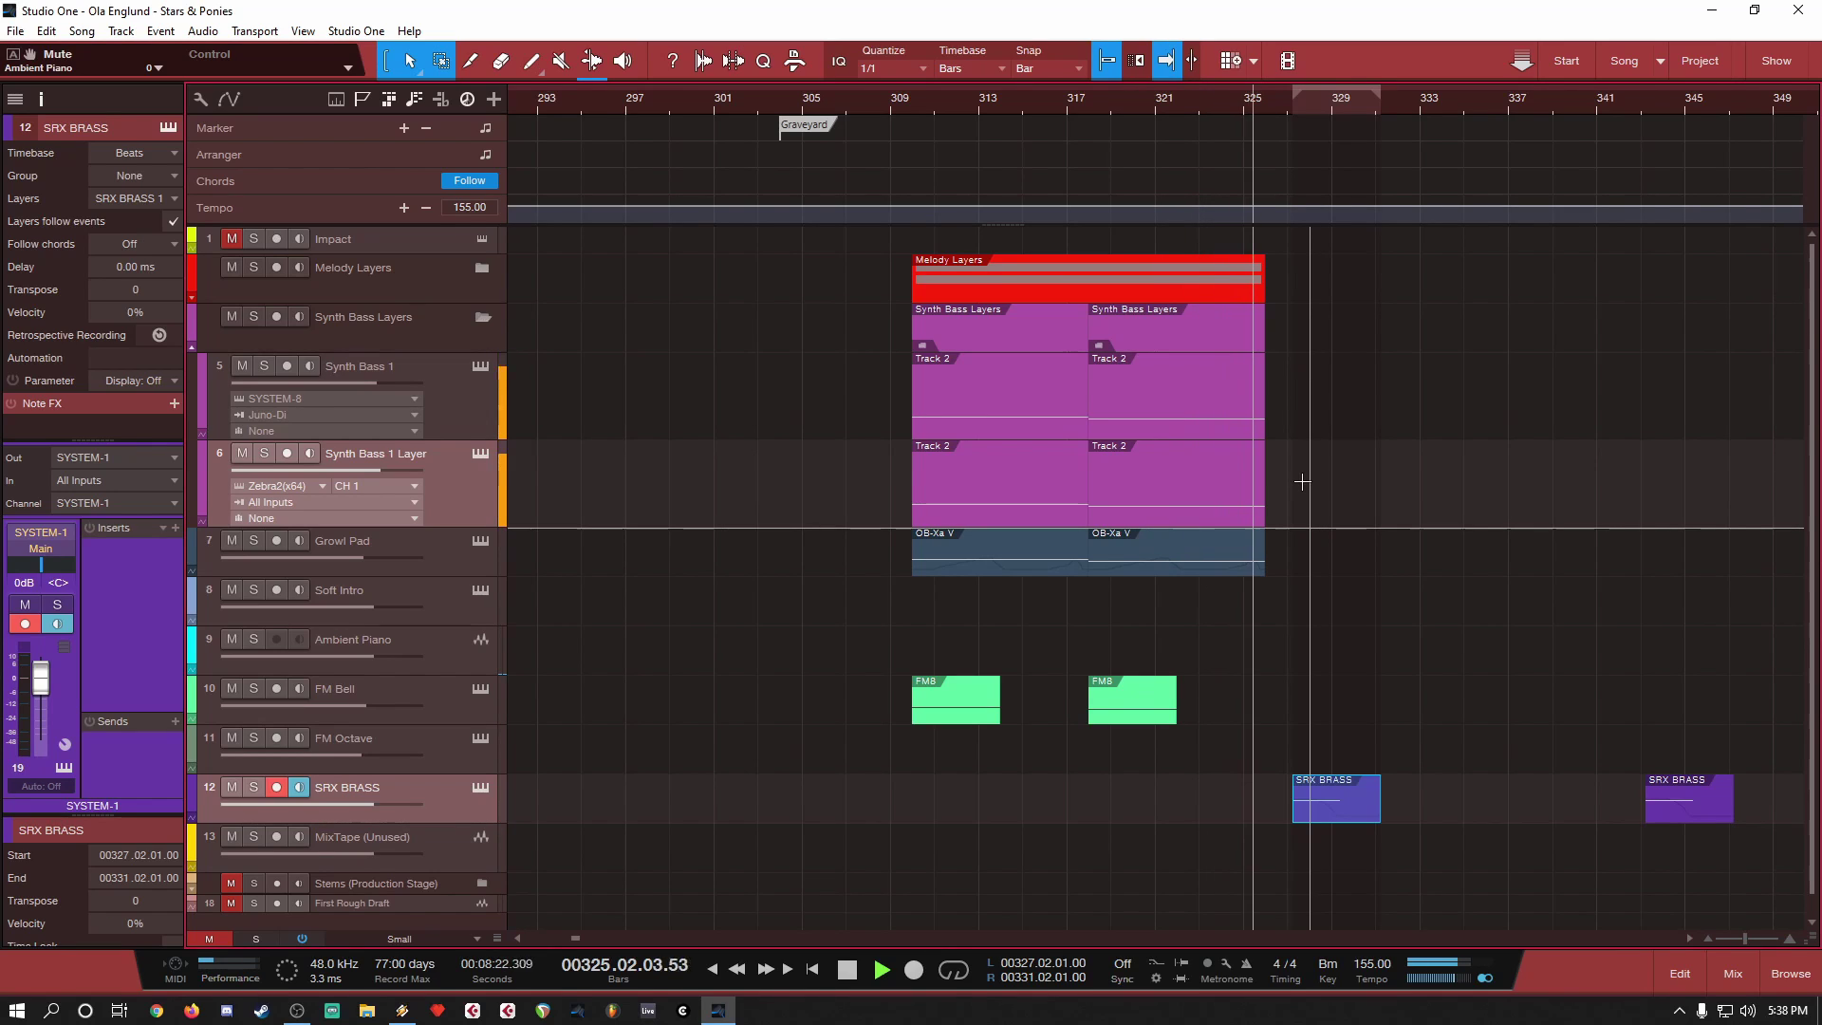
{"action": "key", "text": "space"}
Step: Return to the beginning of the song, select the Growl Pad track and place the playhead at bar 11
{"action": "scroll", "coordinate": [1367, 484], "scroll_direction": "down", "scroll_amount": 5}
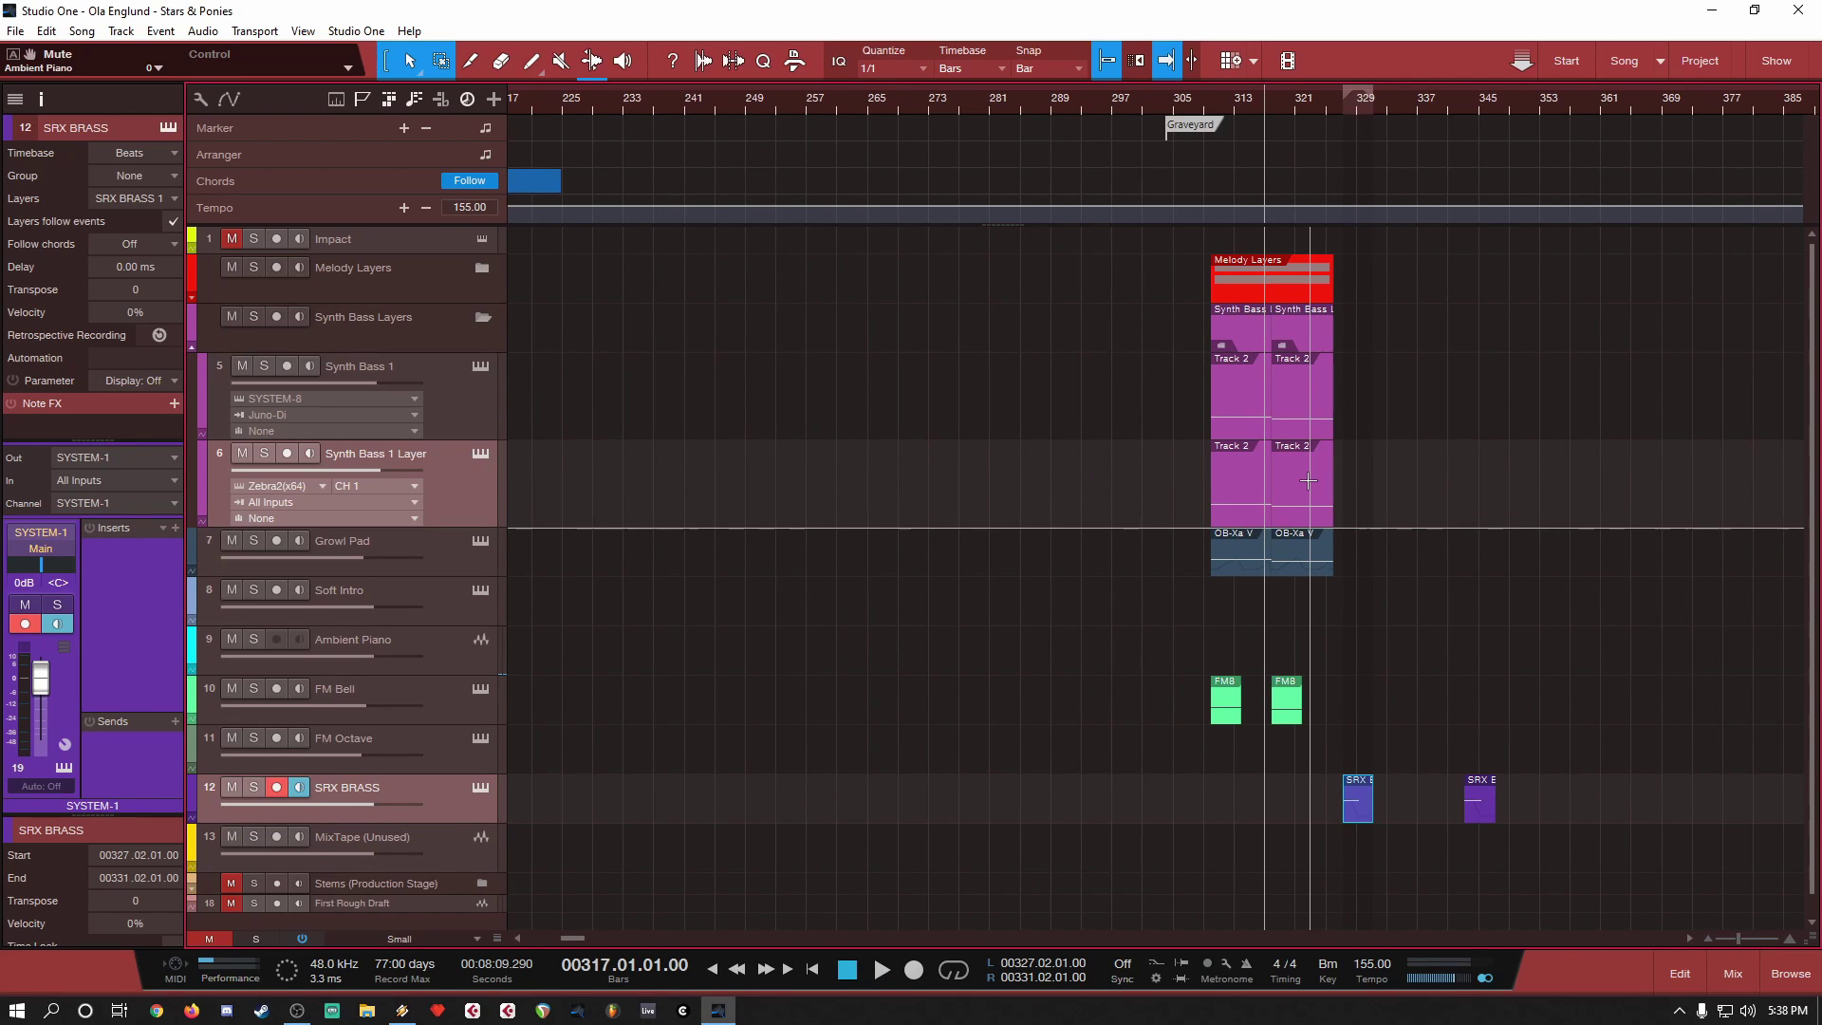
{"action": "scroll", "coordinate": [1476, 503], "scroll_direction": "down", "scroll_amount": 5}
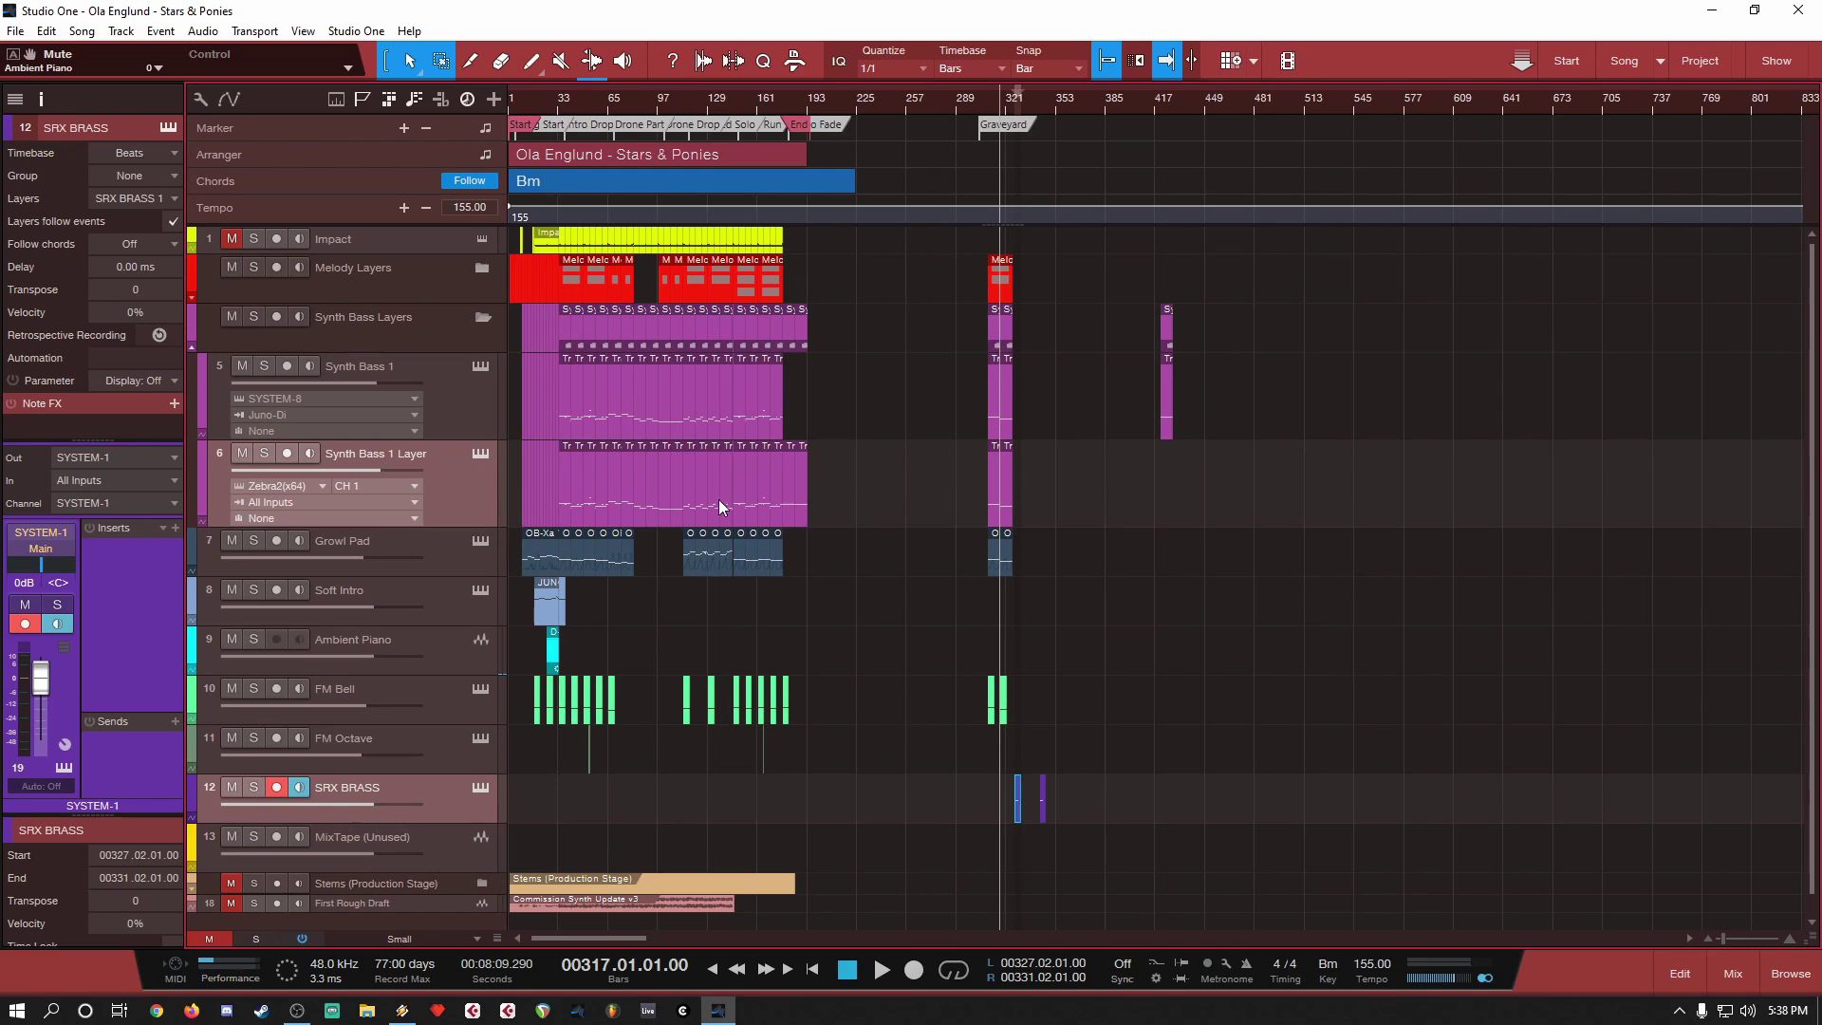
{"action": "scroll", "coordinate": [531, 496], "scroll_direction": "up", "scroll_amount": 5}
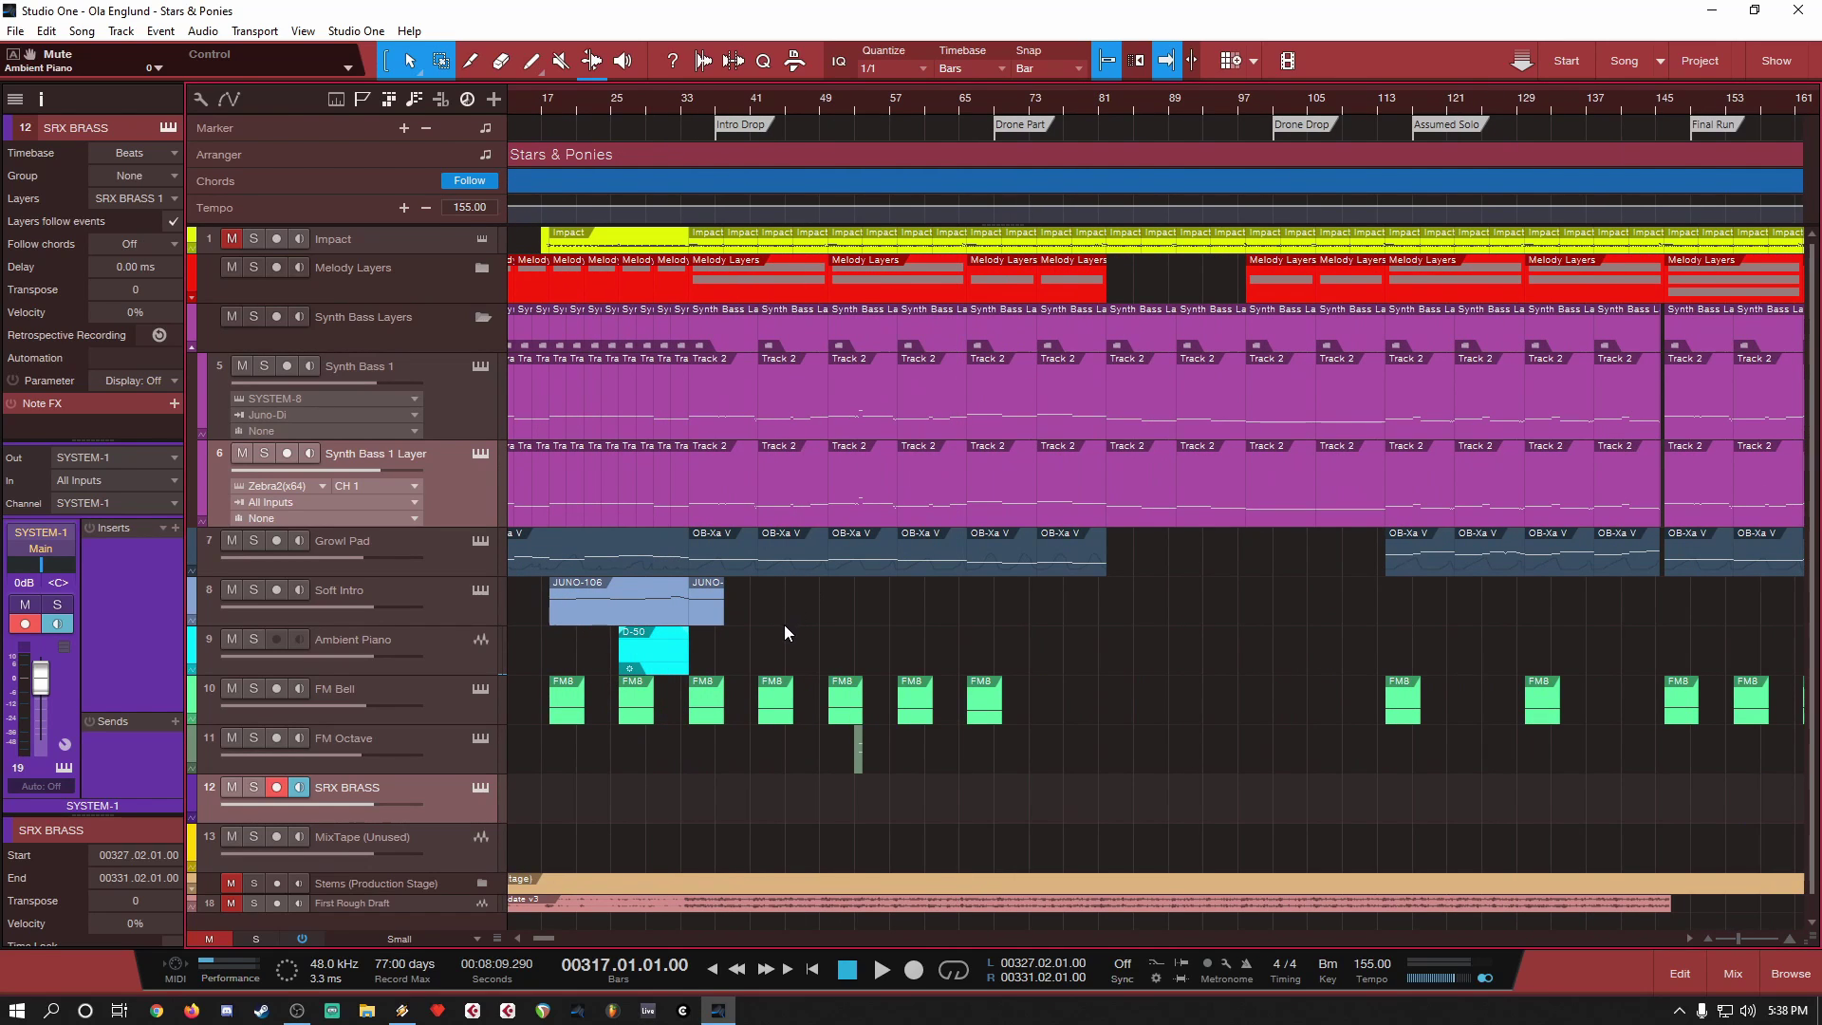
{"action": "left_click_drag", "start_coordinate": [538, 943], "coordinate": [527, 941]}
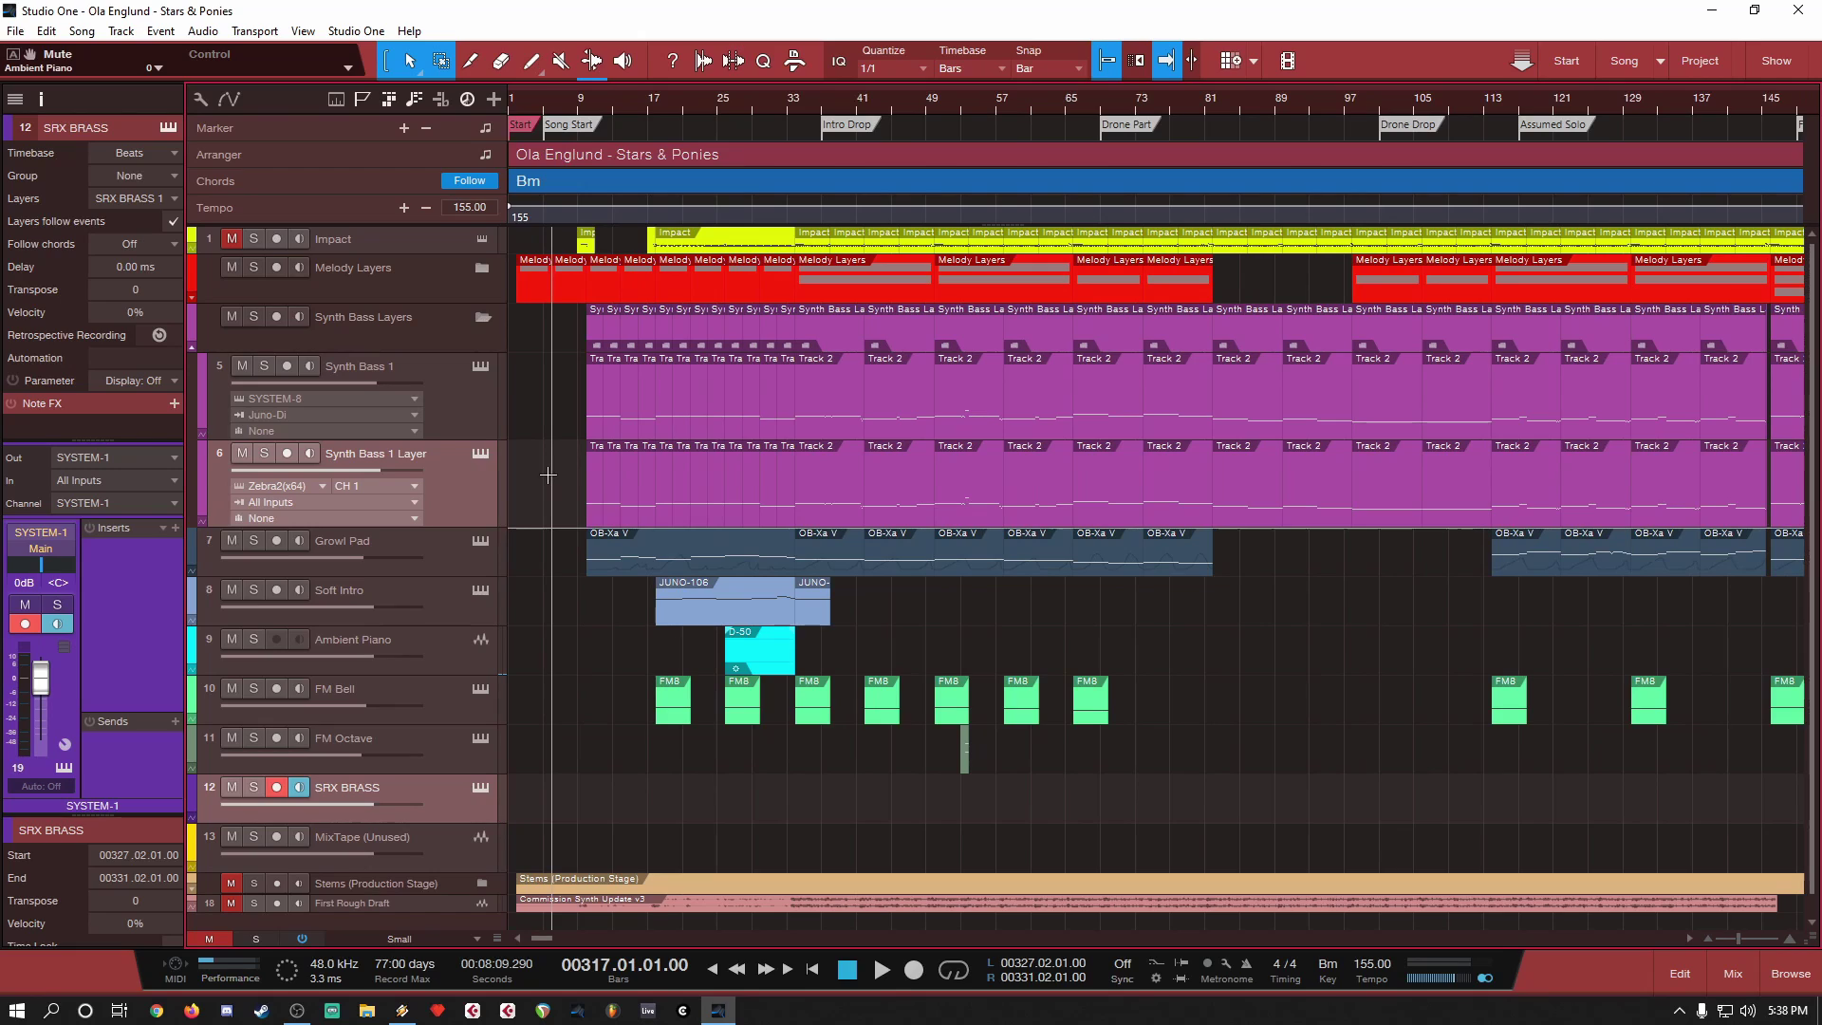
{"action": "left_click", "coordinate": [468, 569]}
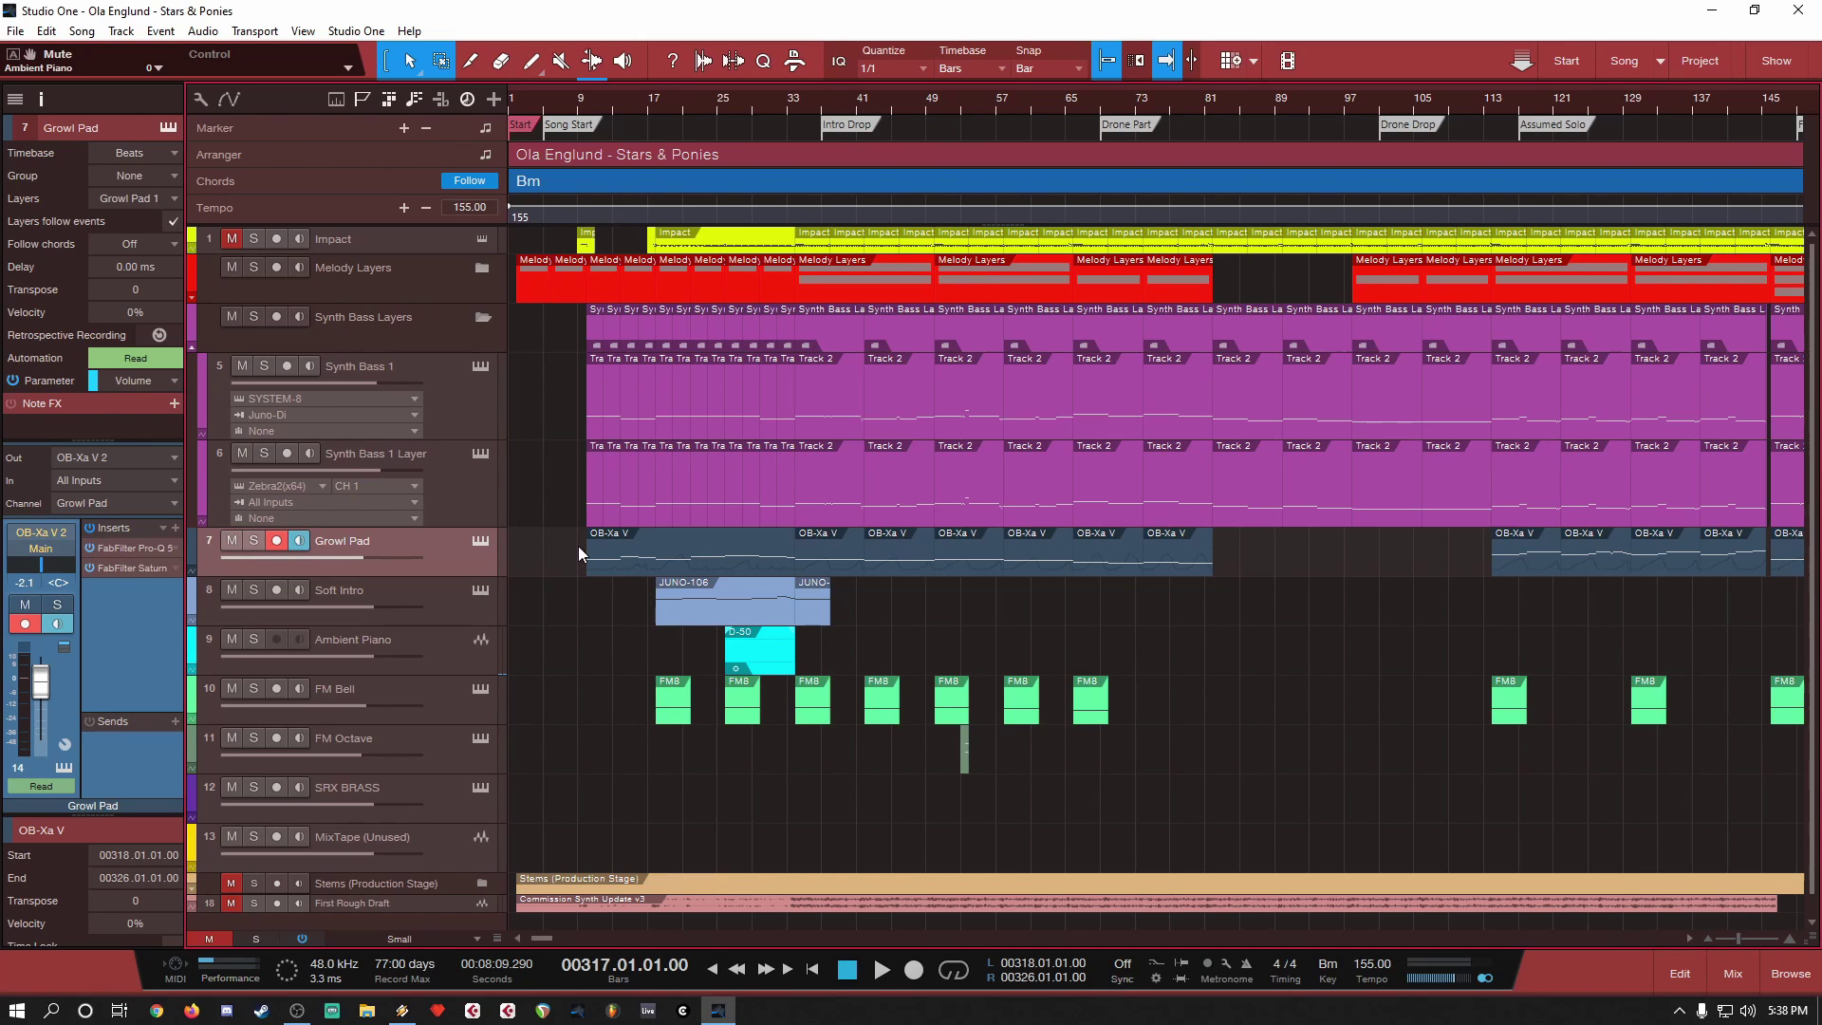
{"action": "left_click", "coordinate": [596, 107]}
Step: Examine how the Growl Pad and synth bass clips are laid out from the intro through to the Outro Fade
{"action": "scroll", "coordinate": [577, 534], "scroll_direction": "up", "scroll_amount": 2}
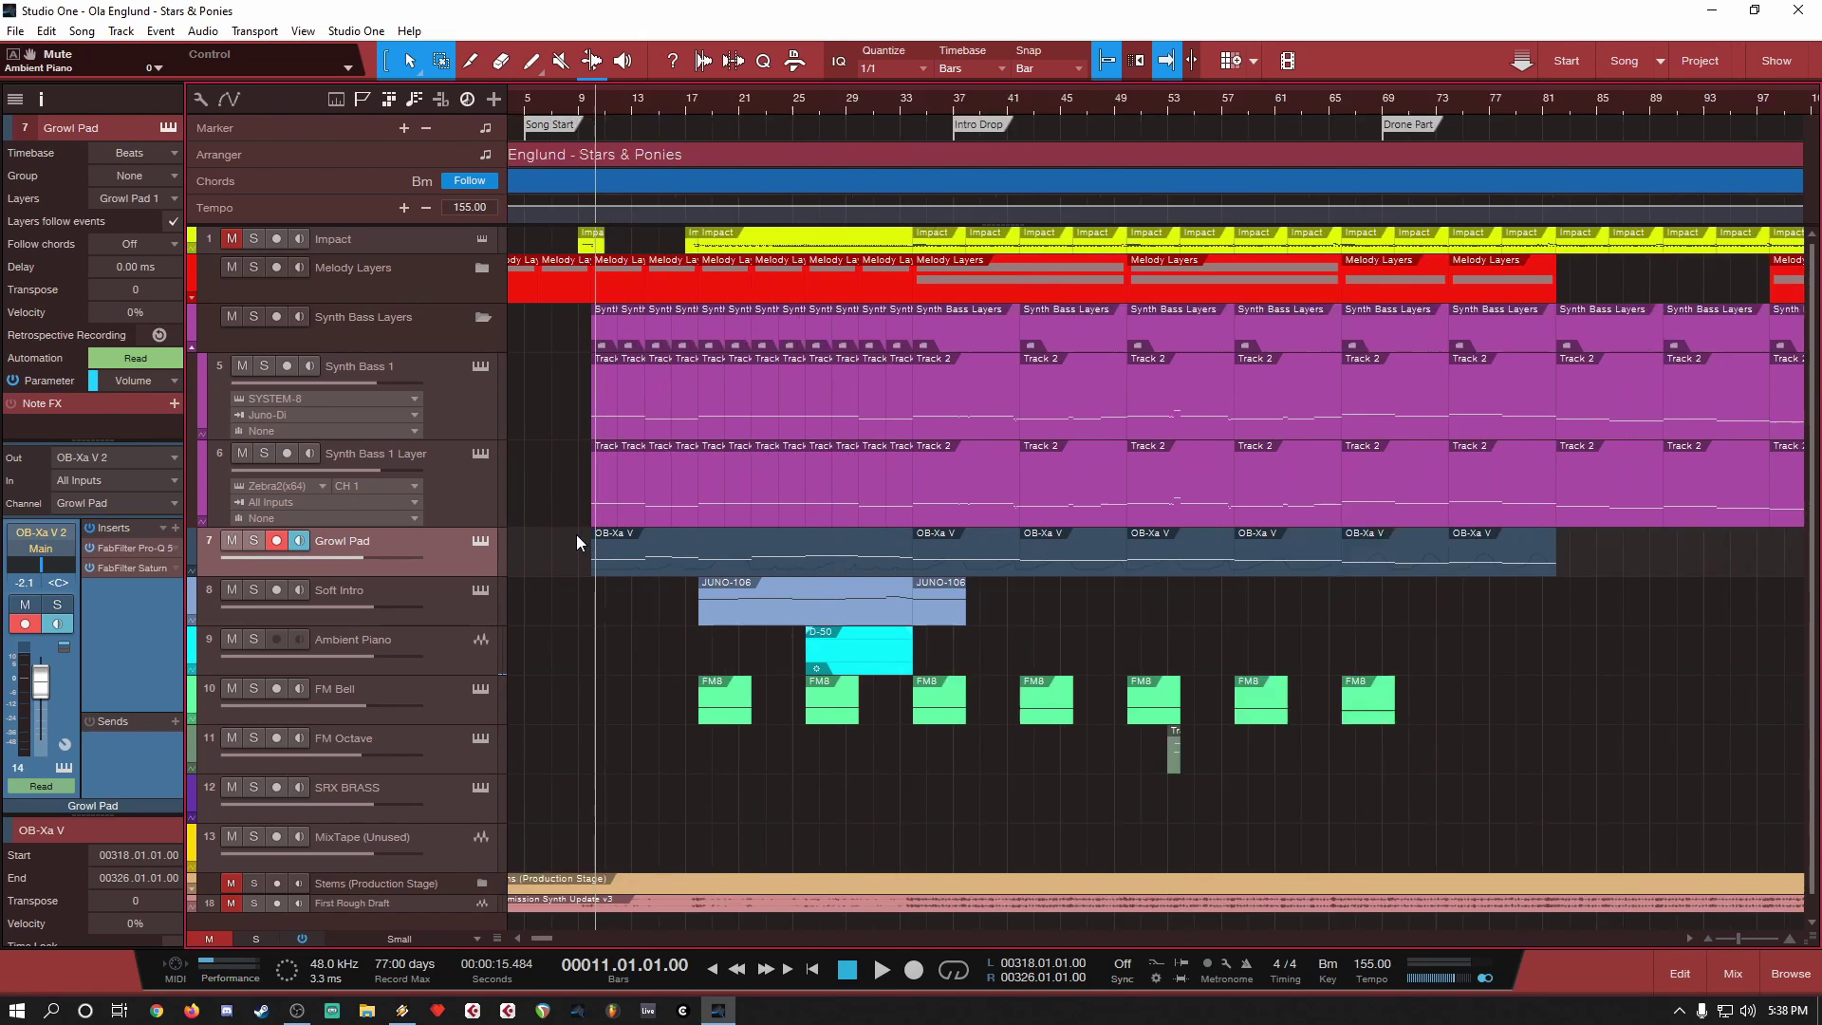
{"action": "scroll", "coordinate": [648, 543], "scroll_direction": "up", "scroll_amount": 2}
{"action": "scroll", "coordinate": [623, 543], "scroll_direction": "up", "scroll_amount": 2}
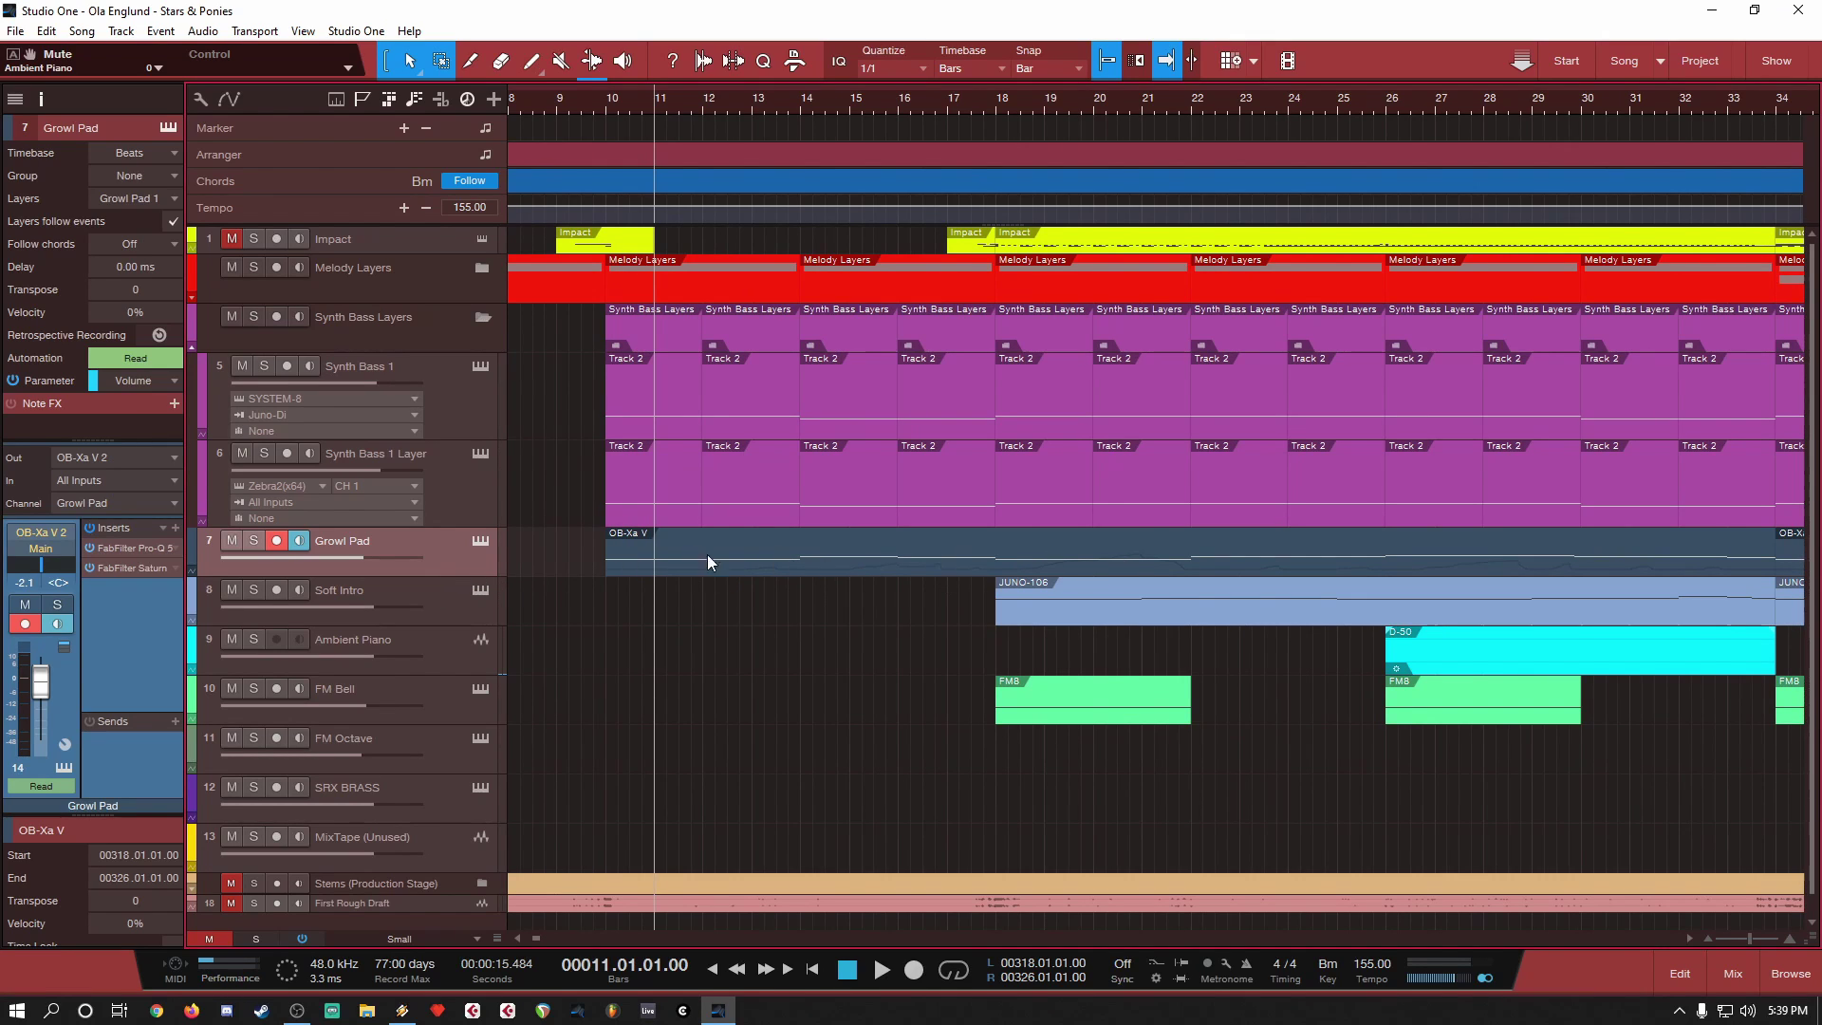
{"action": "scroll", "coordinate": [571, 548], "scroll_direction": "down", "scroll_amount": 3}
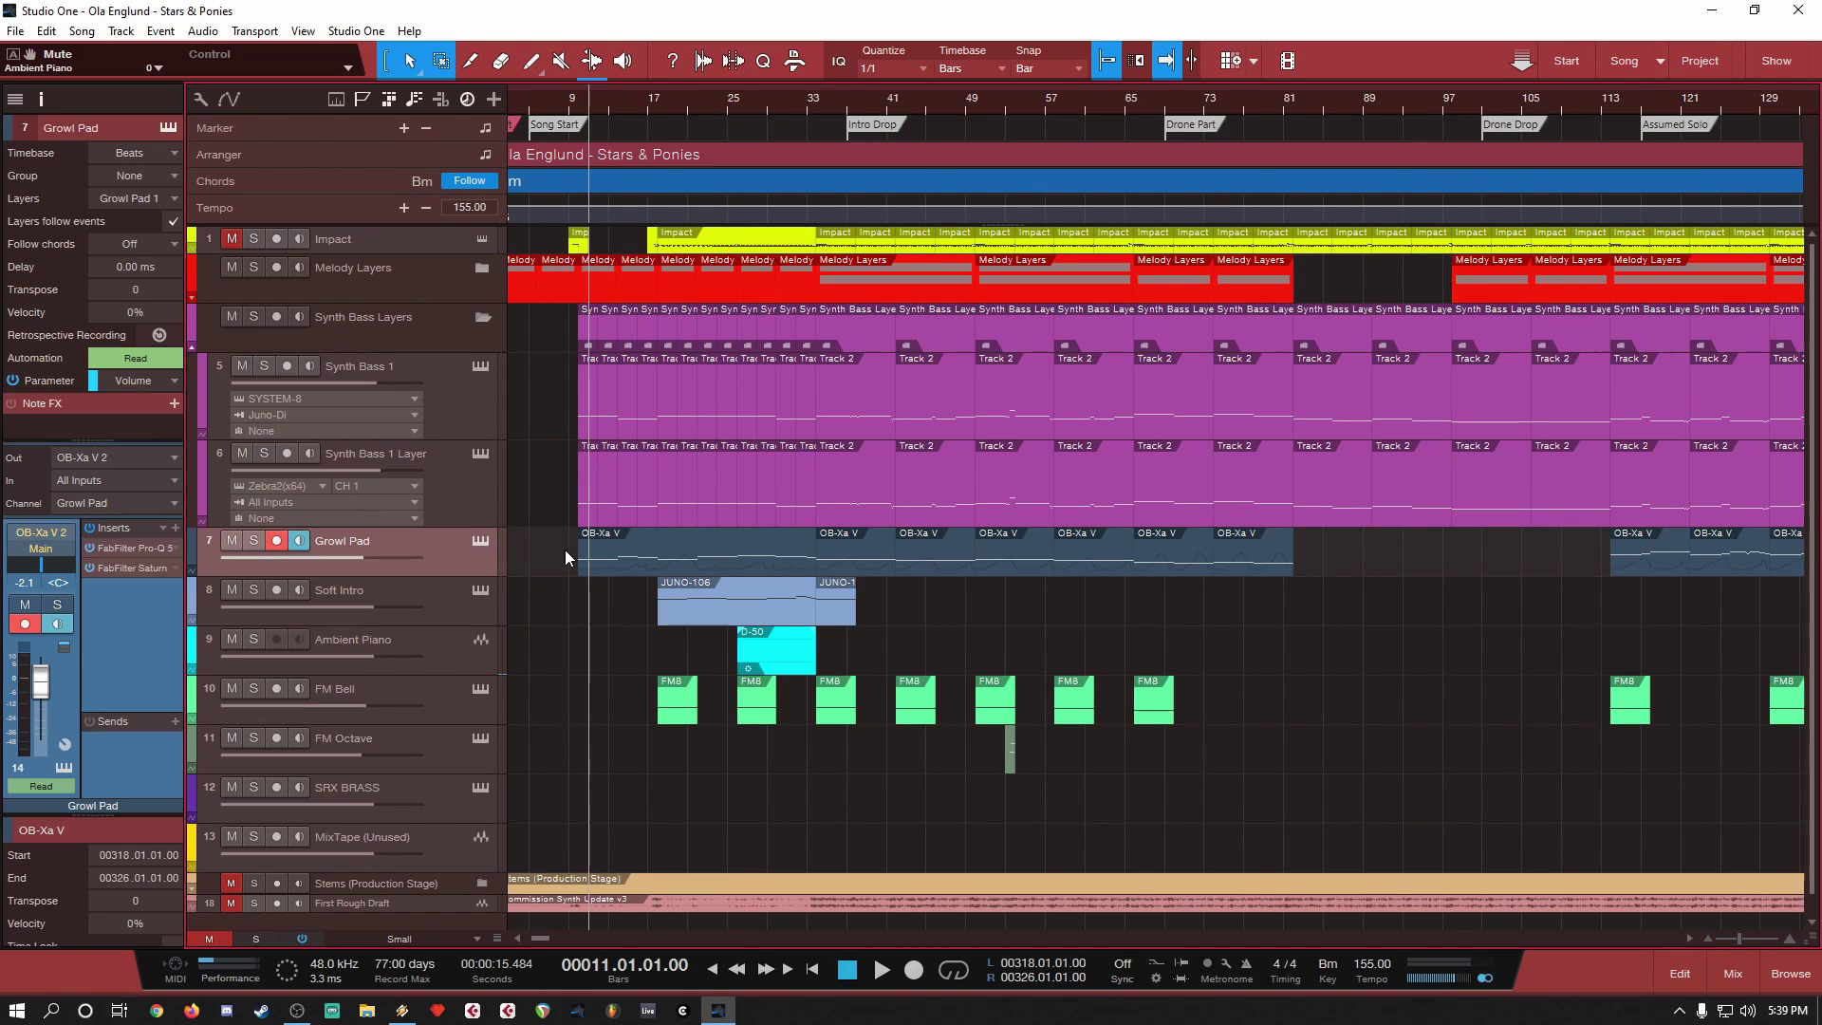
{"action": "scroll", "coordinate": [565, 551], "scroll_direction": "down", "scroll_amount": 2}
{"action": "scroll", "coordinate": [1197, 408], "scroll_direction": "up", "scroll_amount": 3}
{"action": "scroll", "coordinate": [976, 379], "scroll_direction": "up", "scroll_amount": 1}
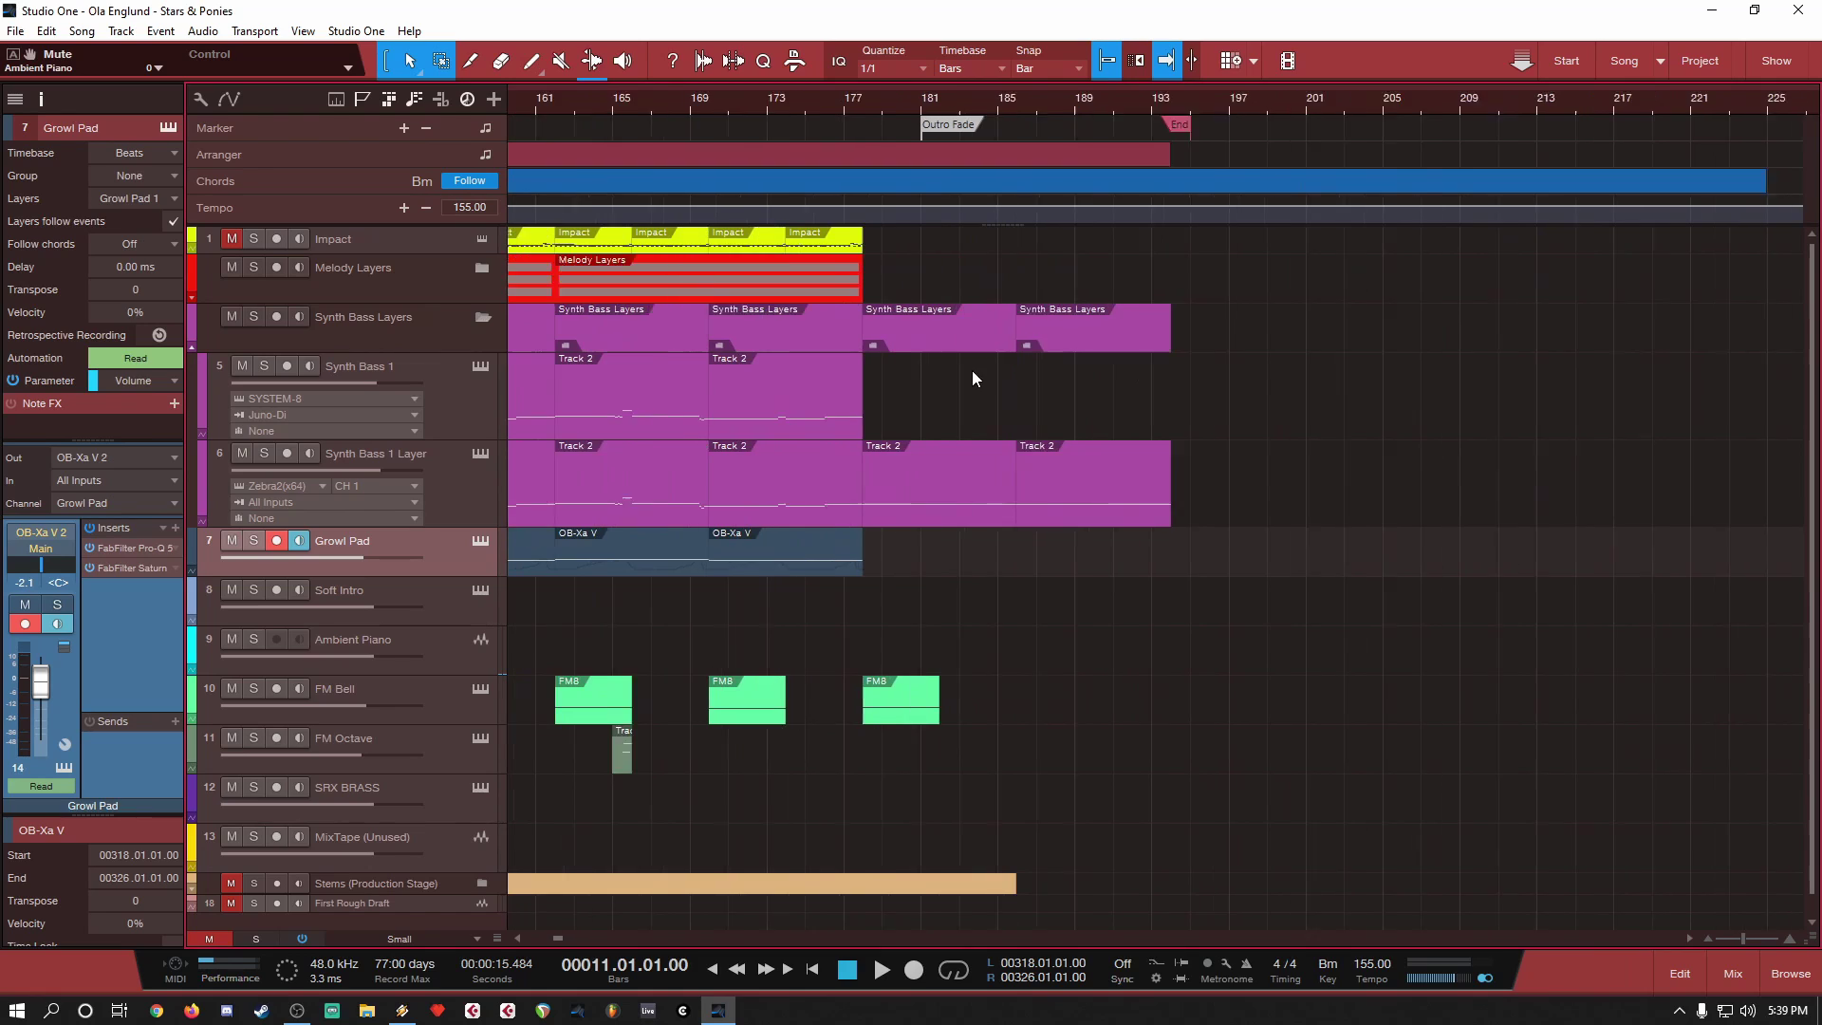
{"action": "scroll", "coordinate": [973, 379], "scroll_direction": "up", "scroll_amount": 1}
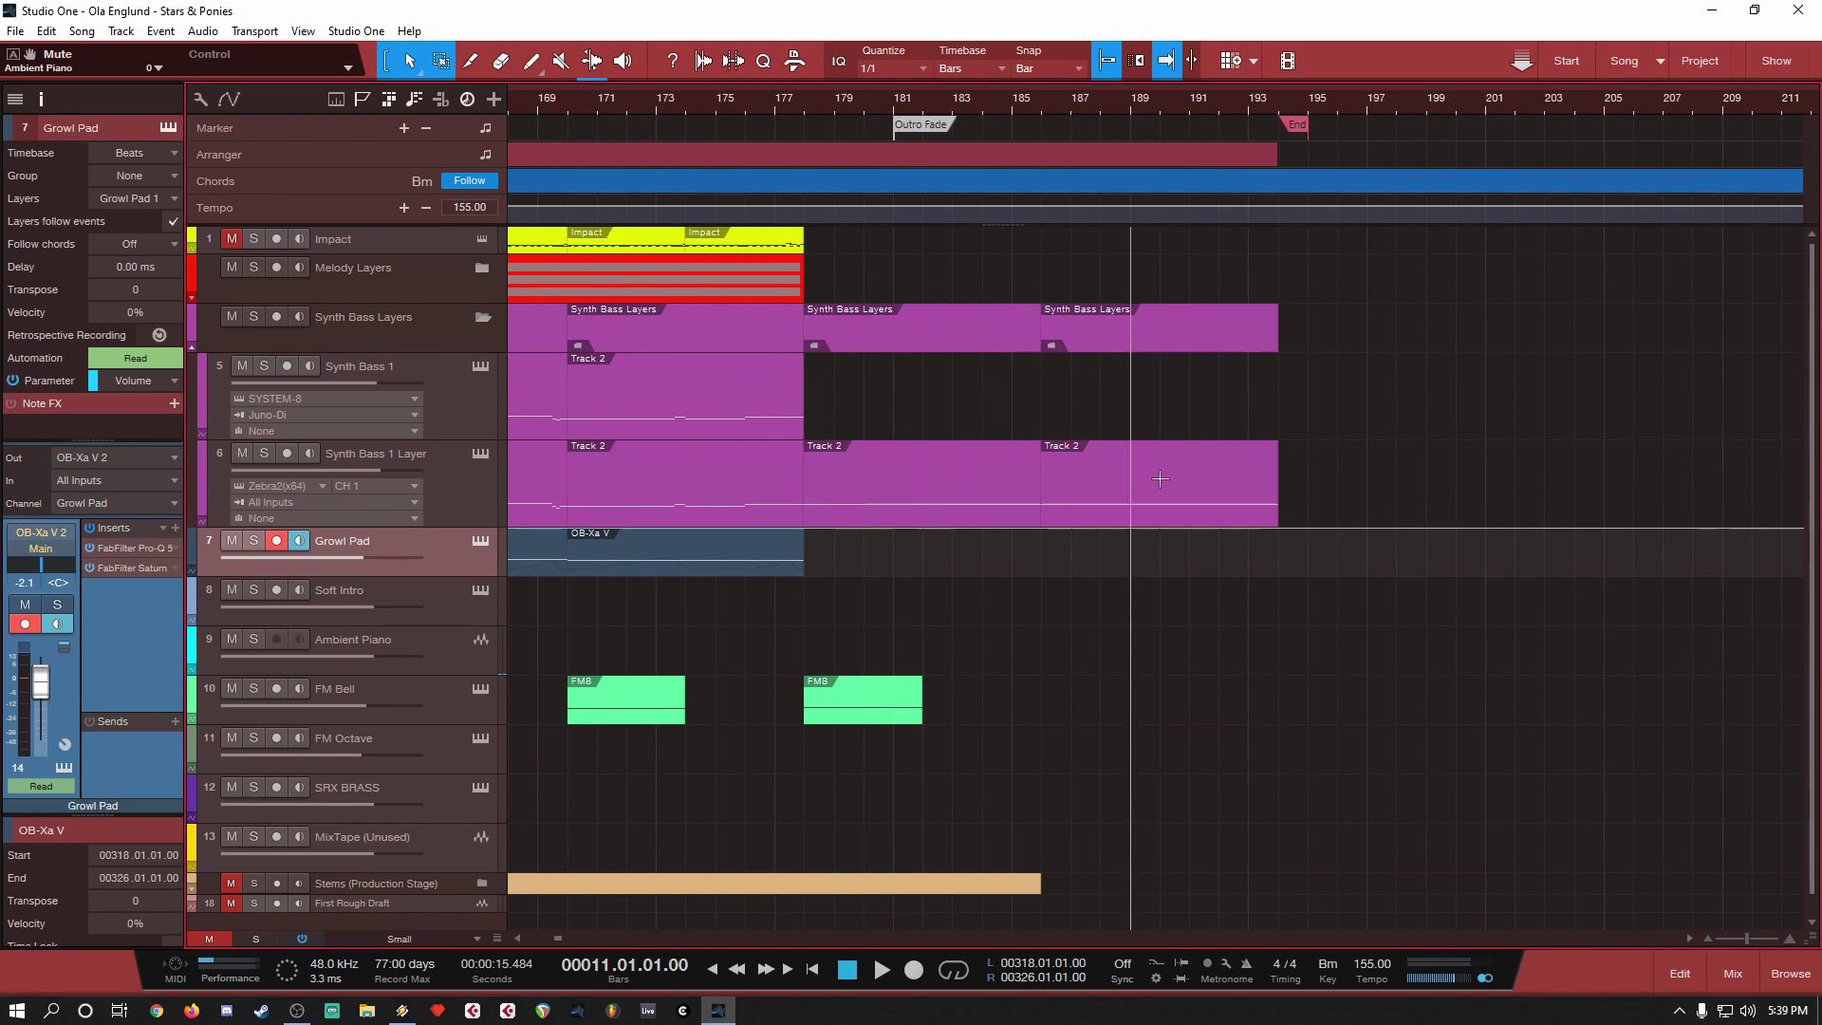
{"action": "scroll", "coordinate": [1382, 478], "scroll_direction": "down", "scroll_amount": 2}
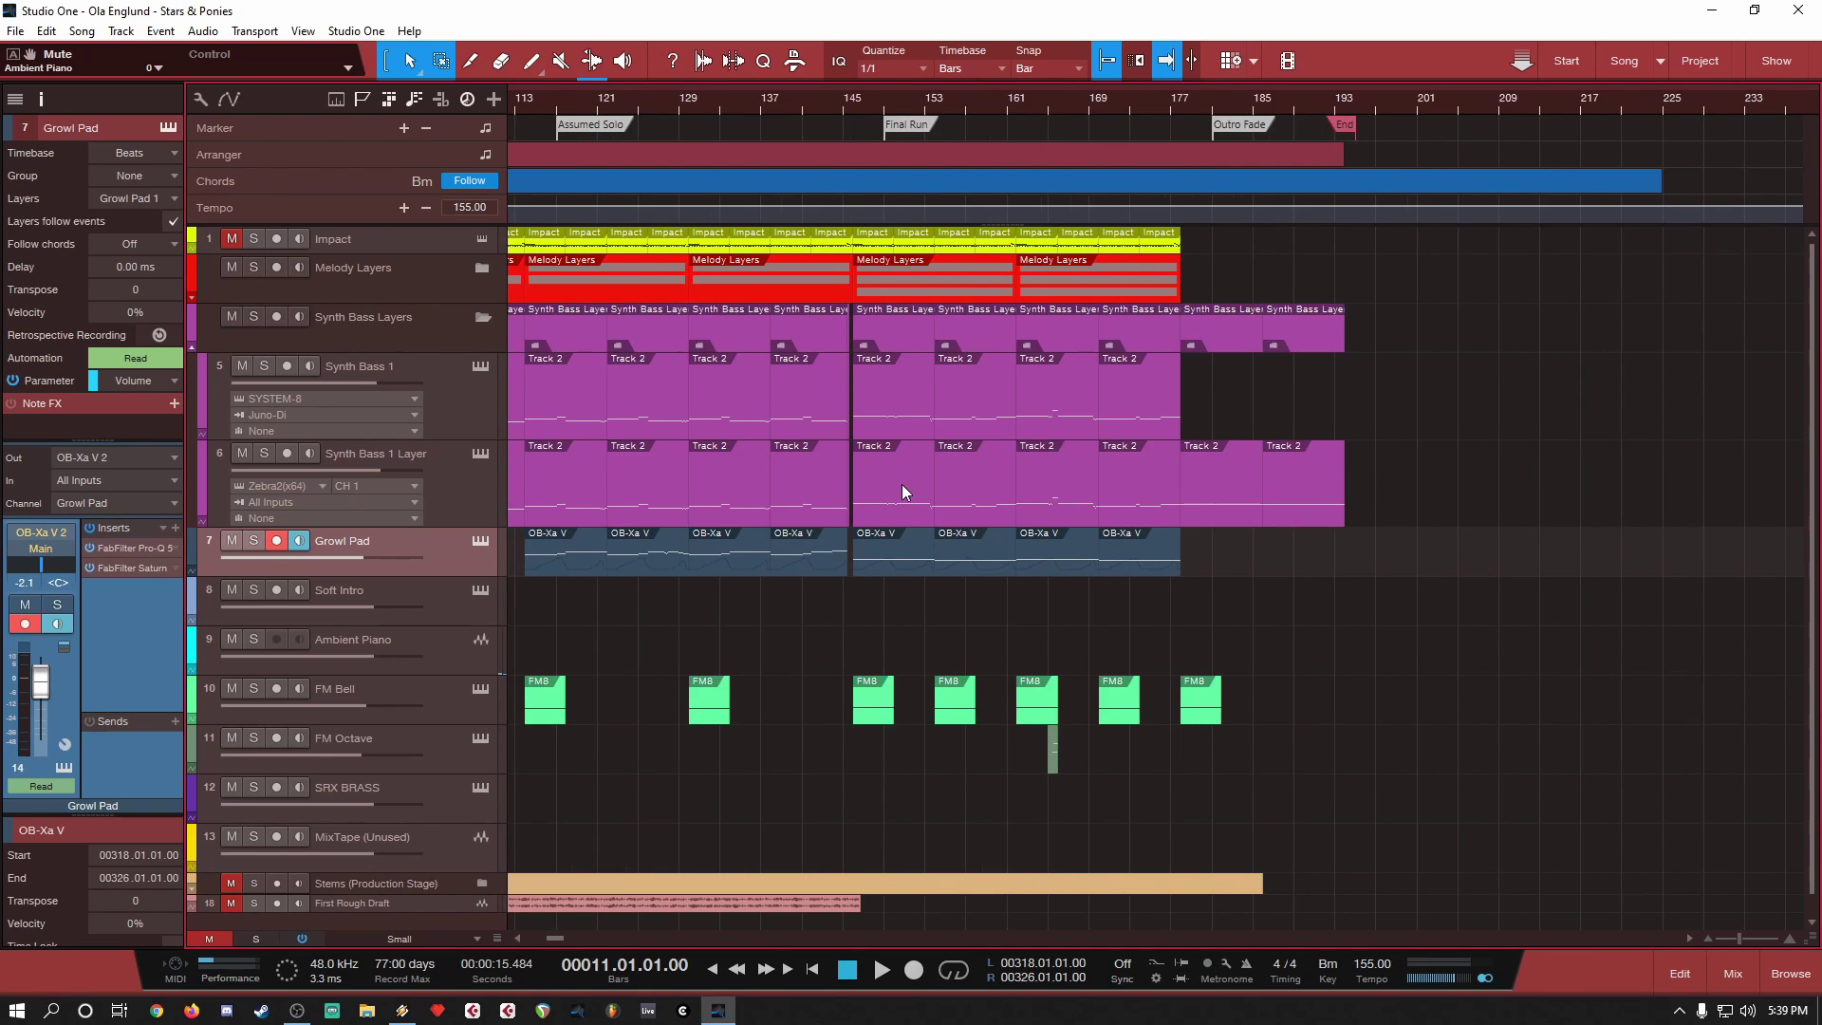
Step: Solo the Synth Bass Layers folder and audition it from bar 146 and again from bar 153
{"action": "left_click", "coordinate": [828, 162]}
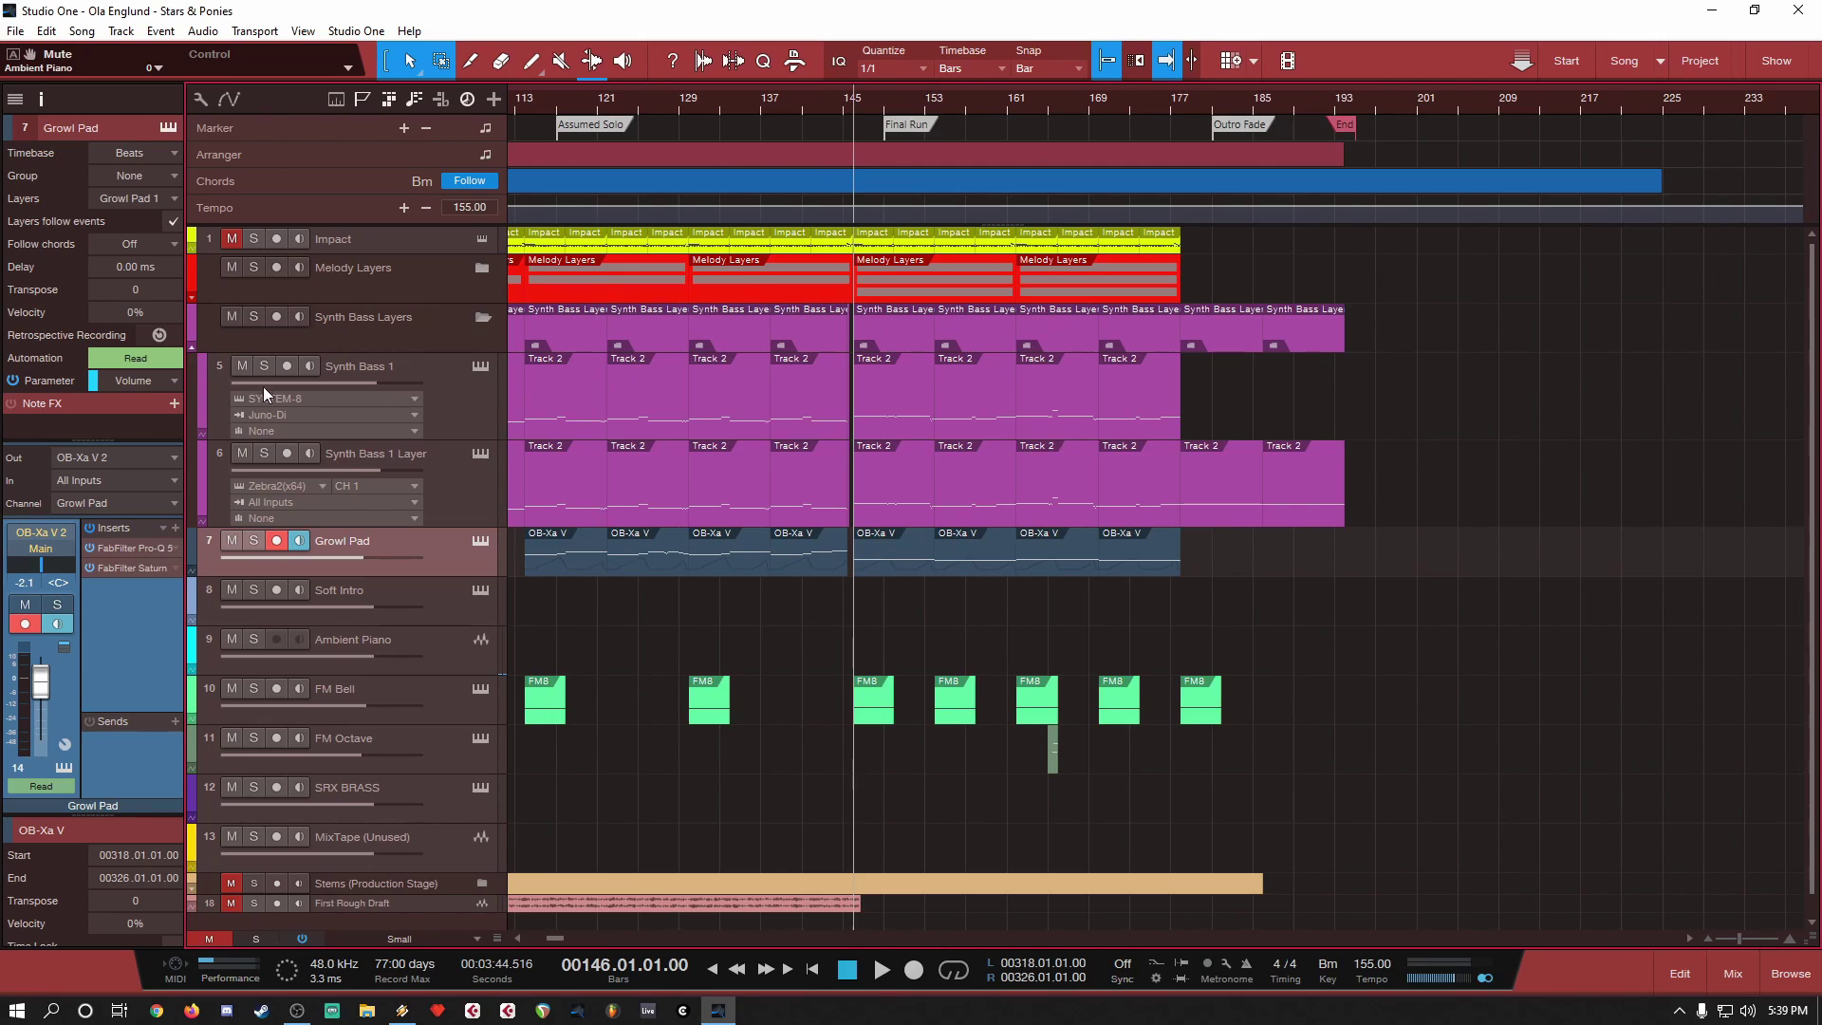
{"action": "left_click", "coordinate": [256, 319]}
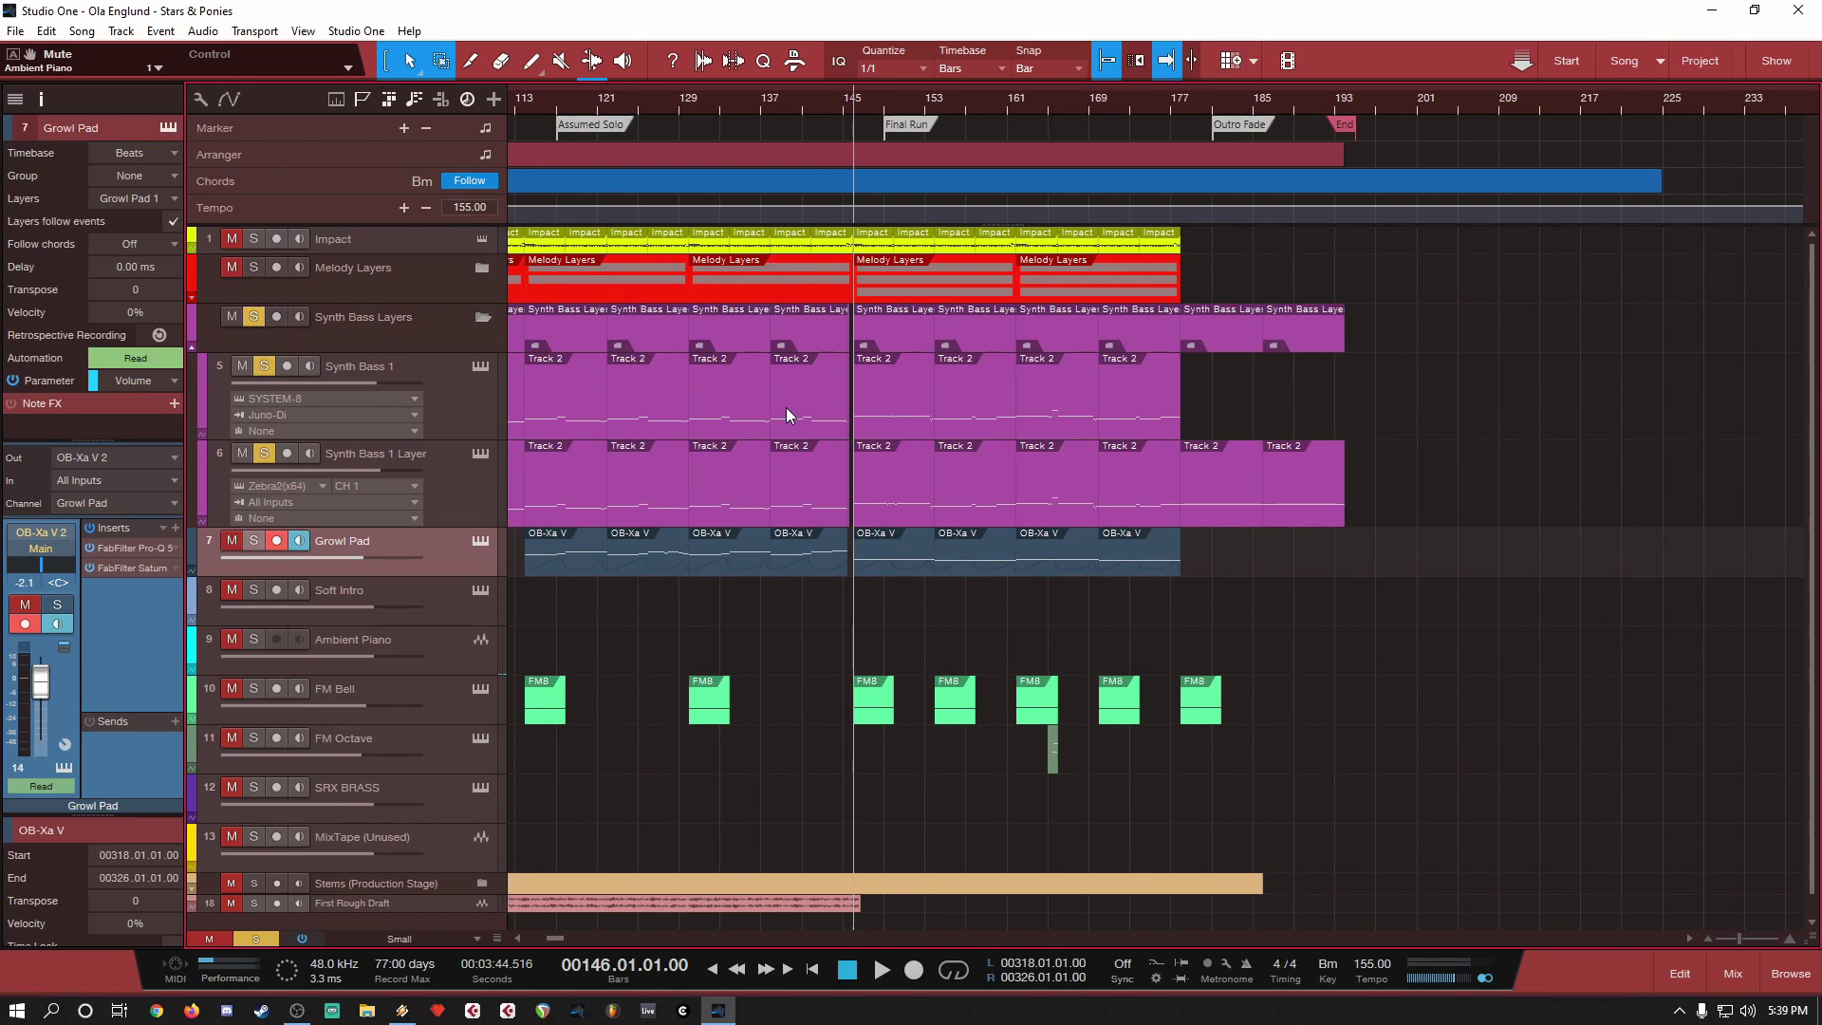
{"action": "key", "text": "space"}
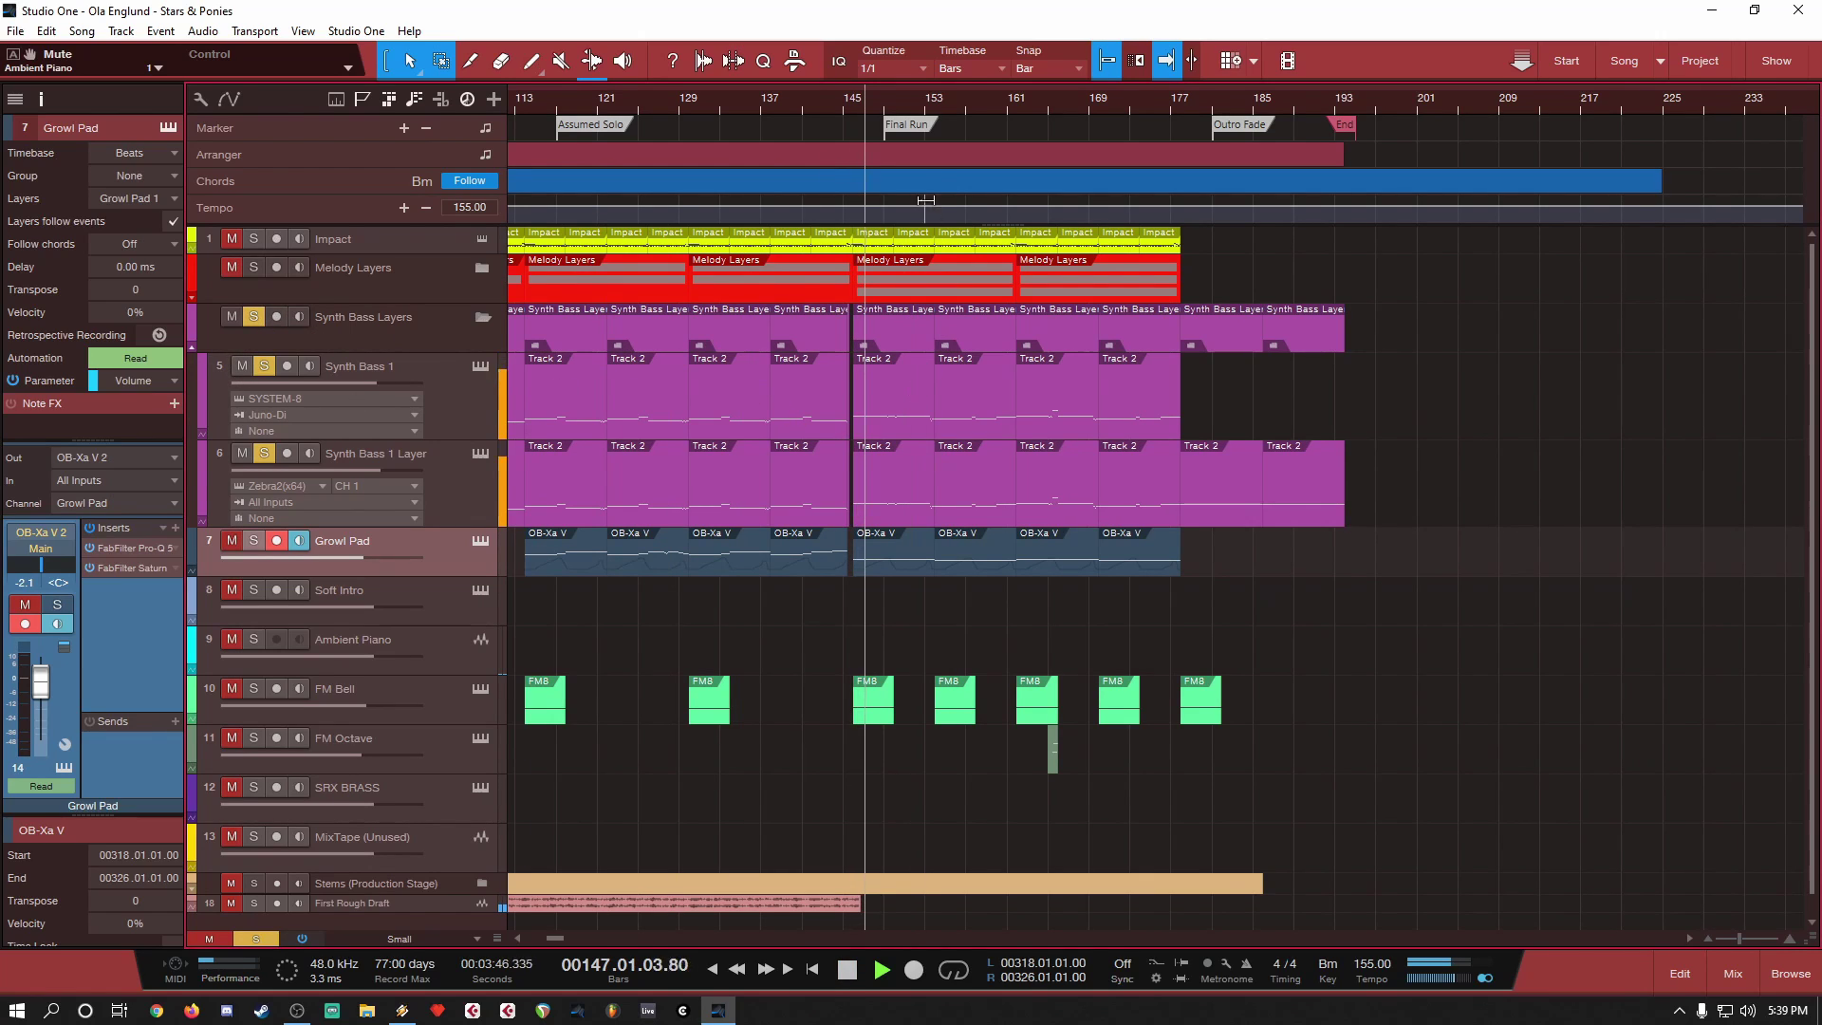
{"action": "key", "text": "space"}
{"action": "left_click", "coordinate": [929, 104]}
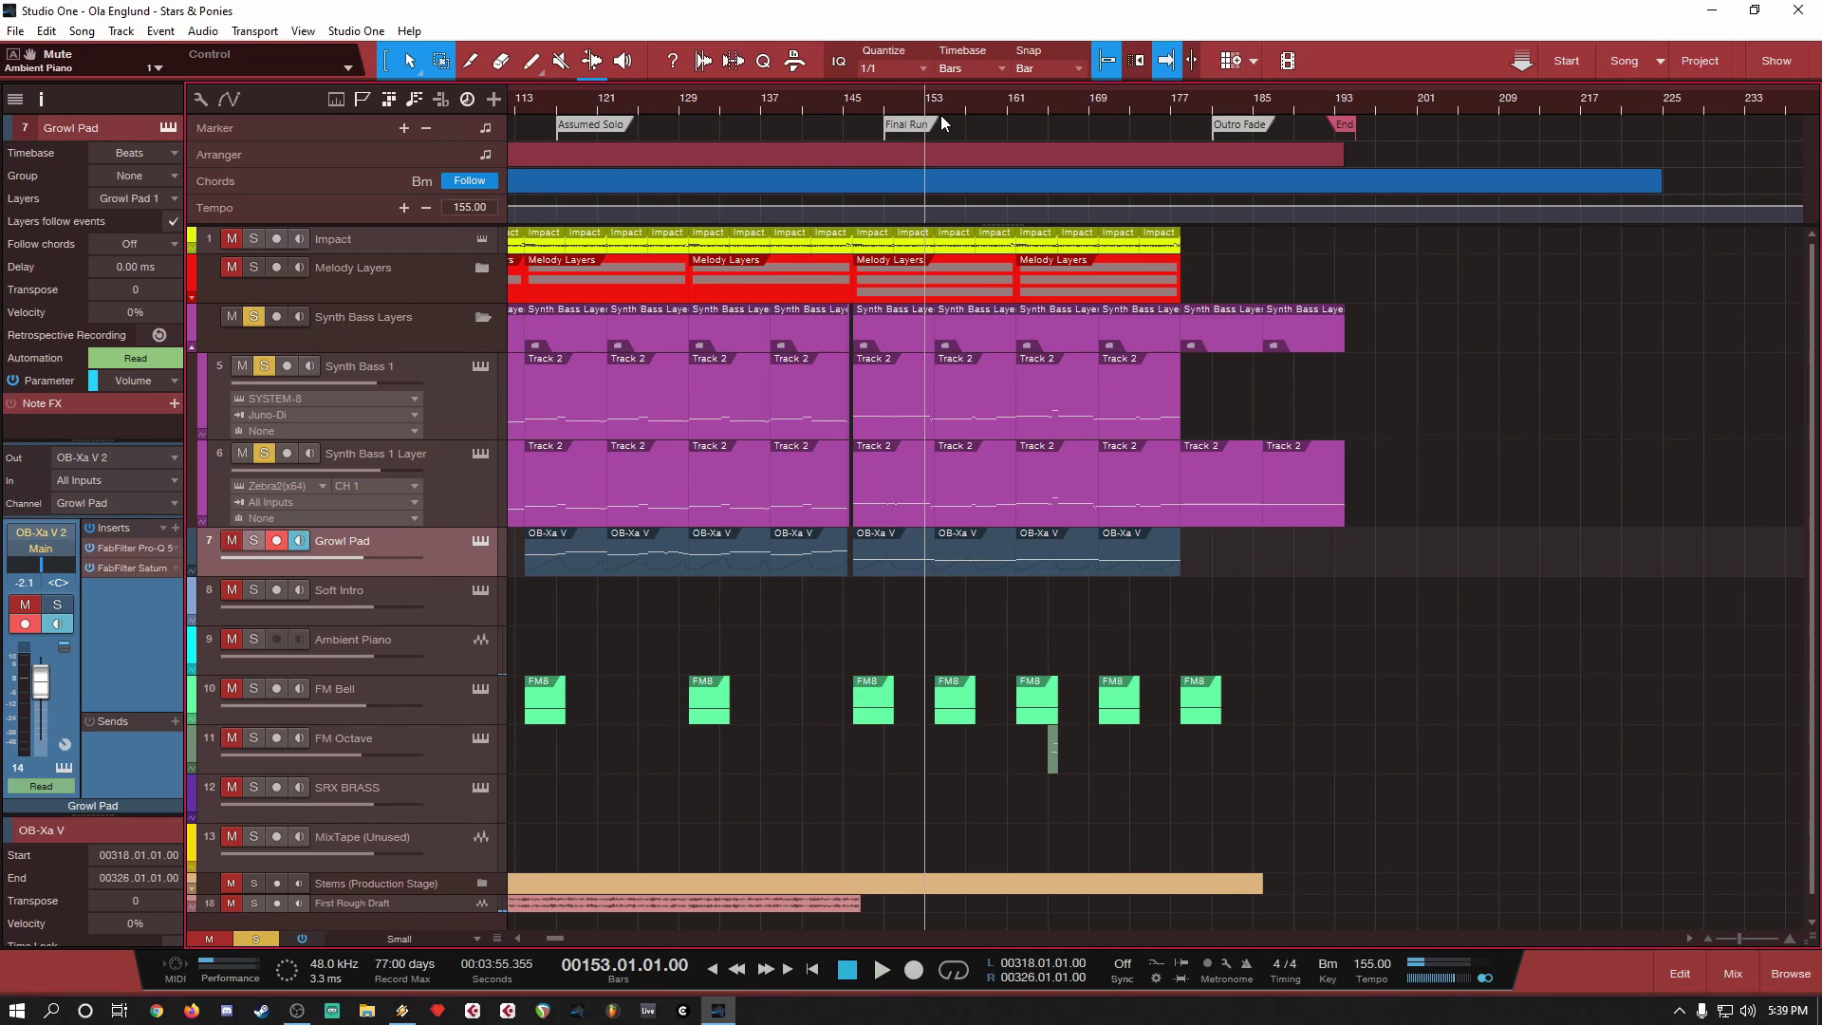
{"action": "key", "text": "space"}
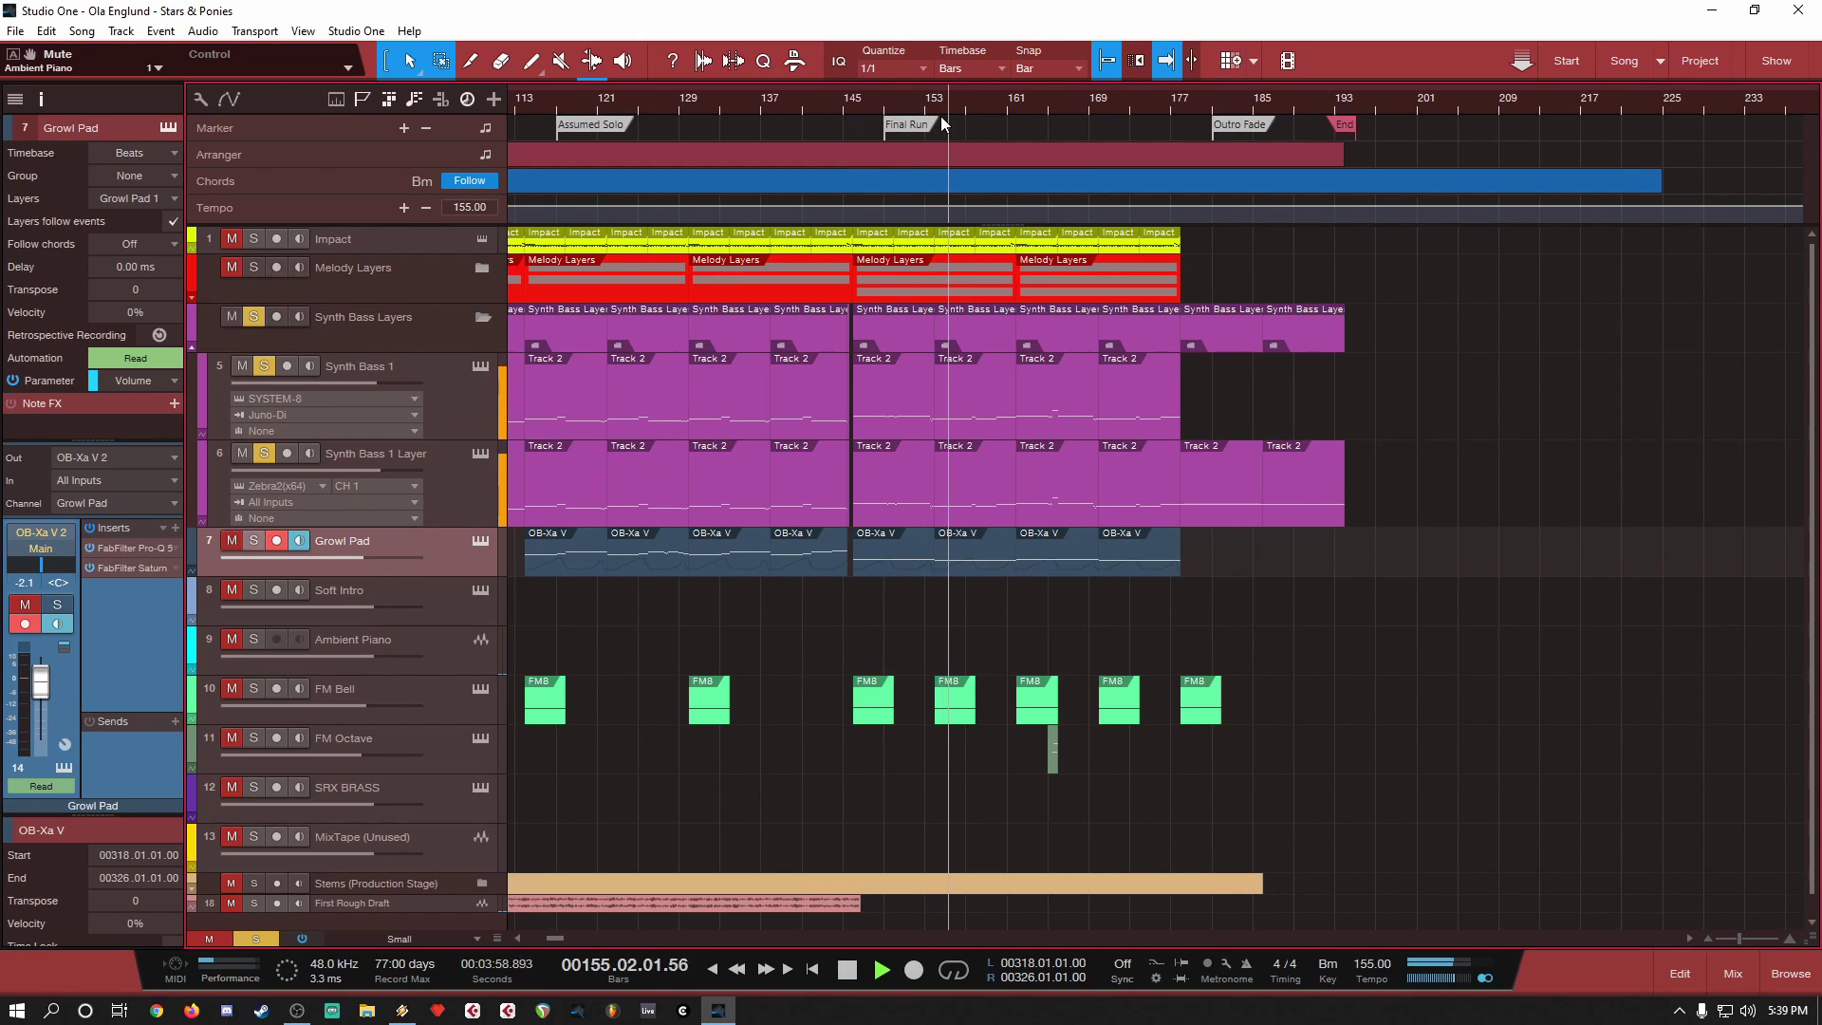
{"action": "key", "text": "space"}
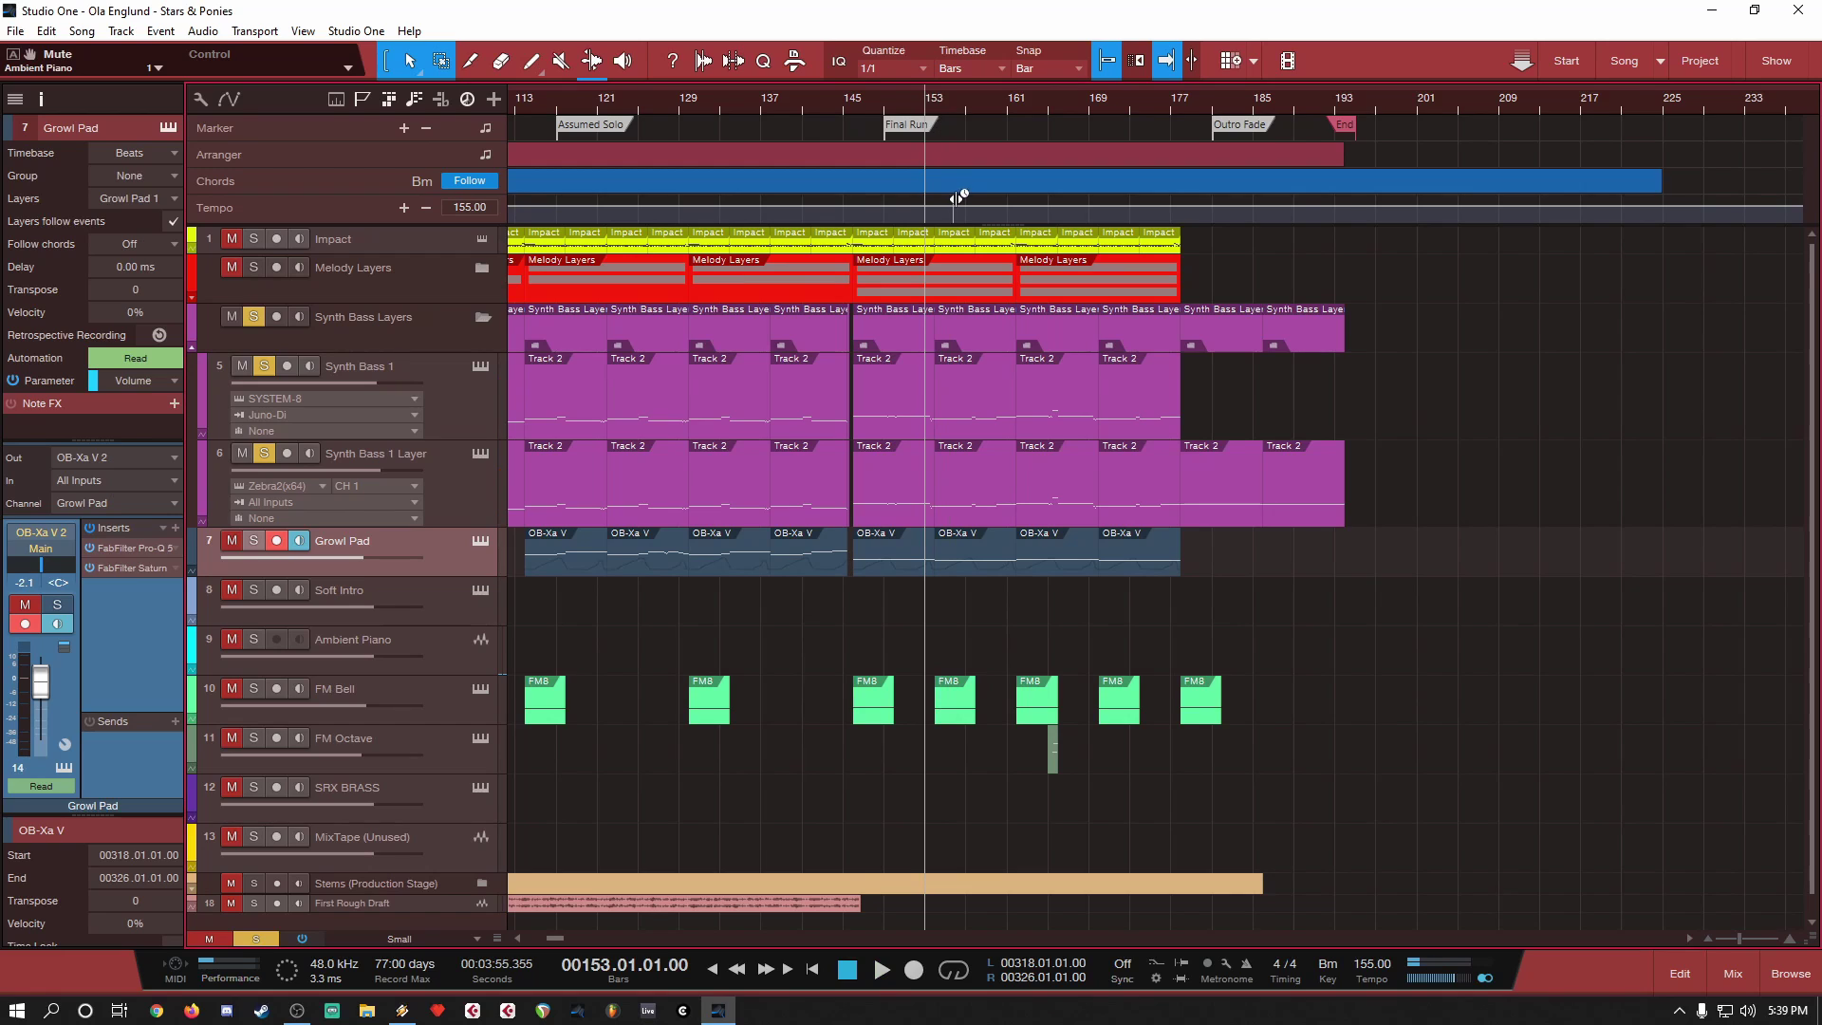
Step: Audition the soloed synth bass layers from the clip start at bar 154
{"action": "key", "text": "e"}
{"action": "key", "text": "e"}
{"action": "key", "text": "e"}
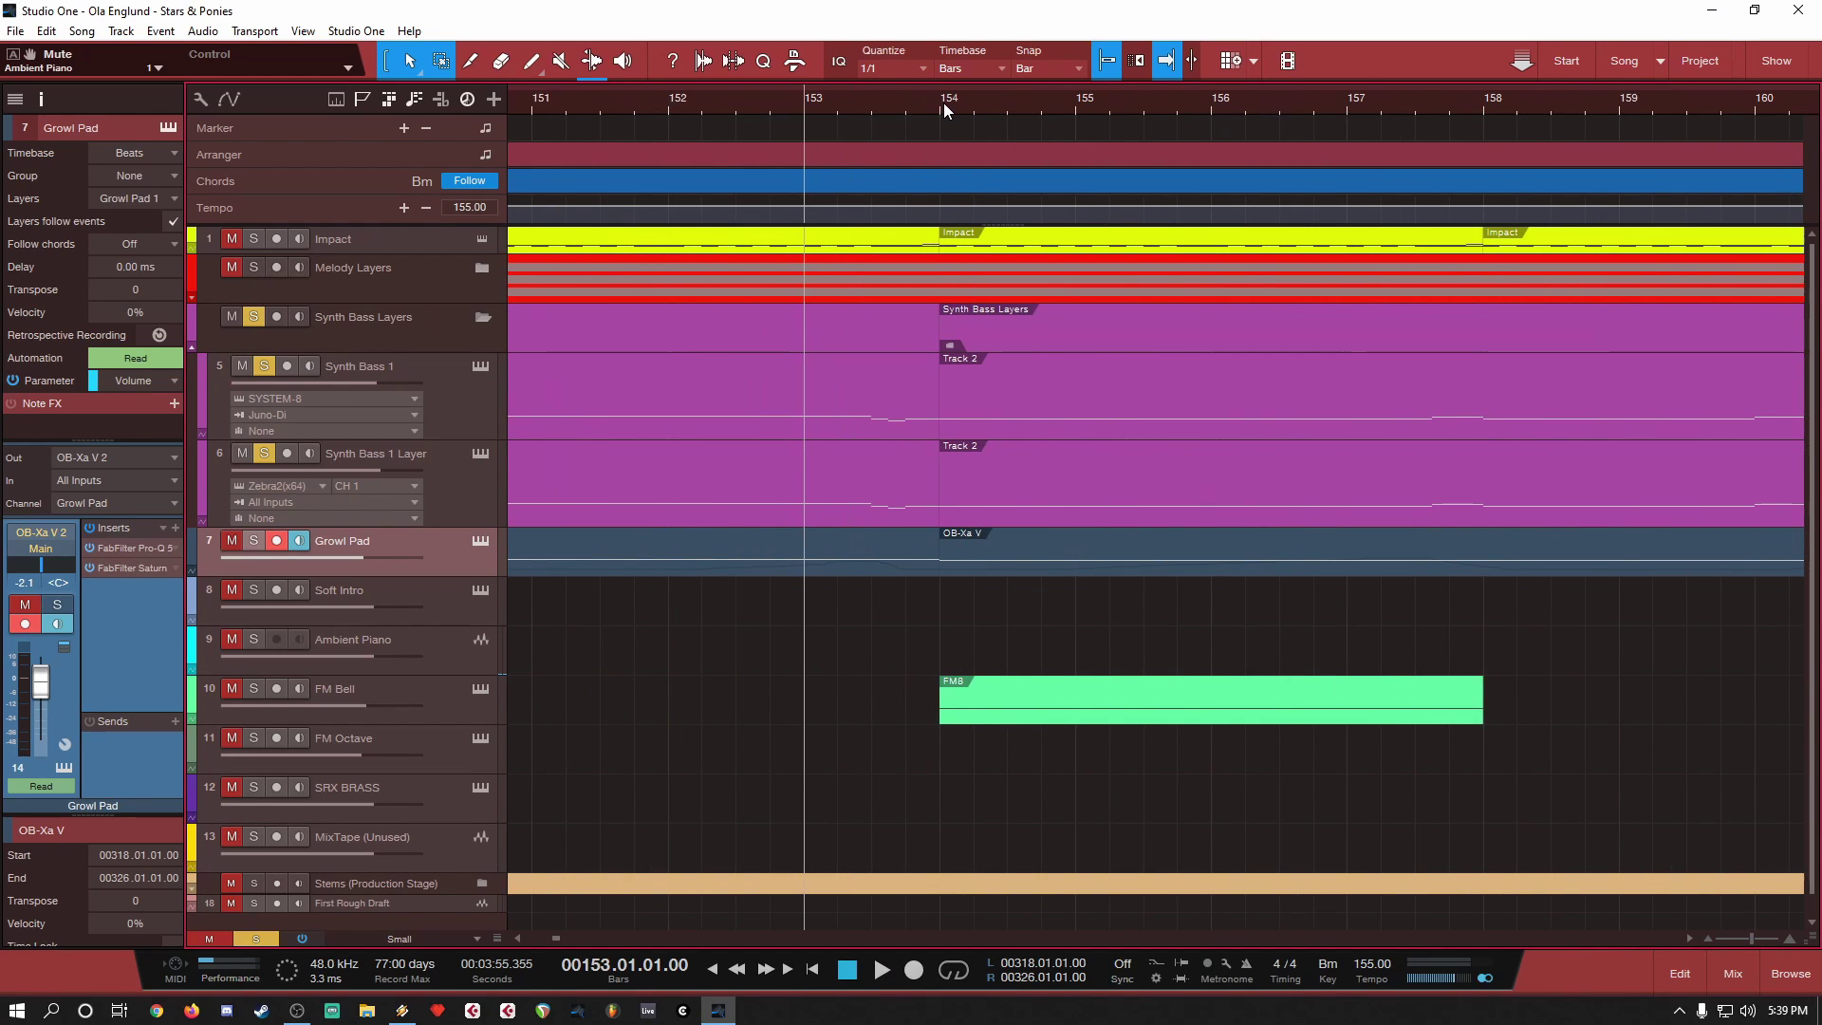
{"action": "left_click", "coordinate": [943, 104]}
{"action": "key", "text": "space"}
{"action": "key", "text": "space"}
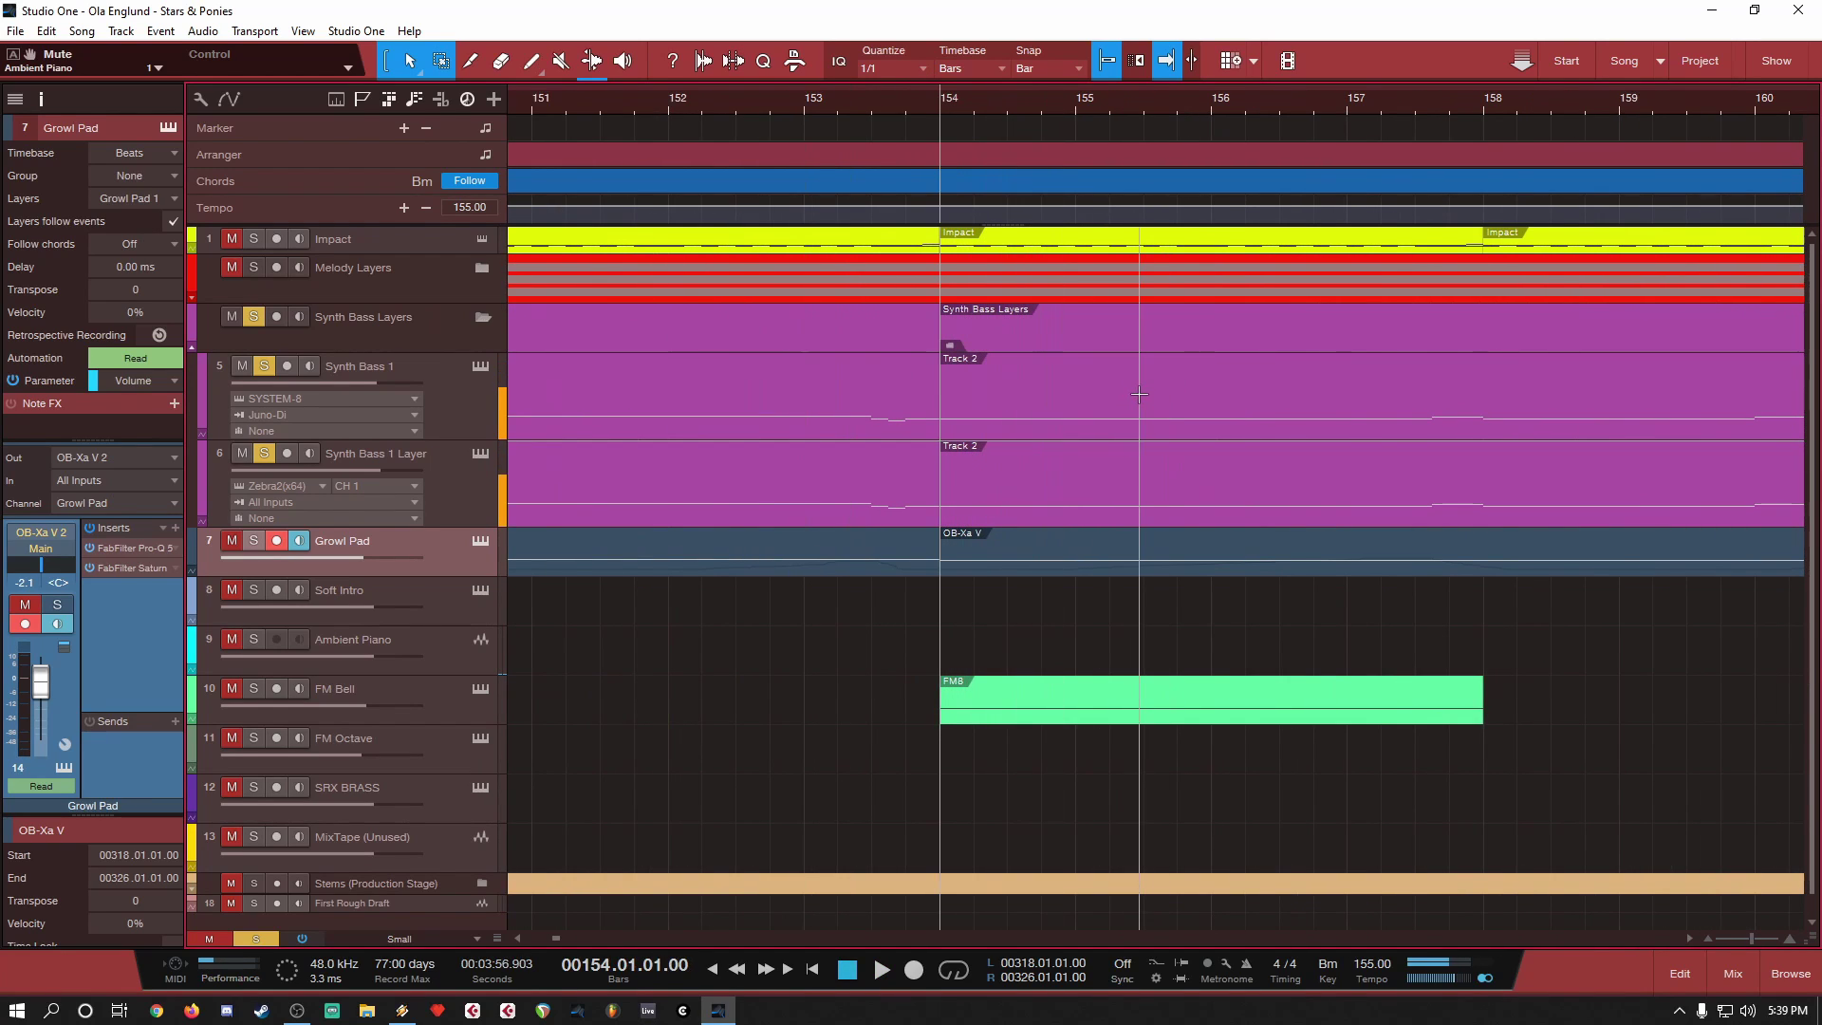
Step: Audition the soloed Synth Bass 1 Layer from bar 178, where the closing clips after the Final Run begin
{"action": "key", "text": "w"}
{"action": "key", "text": "w"}
{"action": "key", "text": "w"}
{"action": "key", "text": "w"}
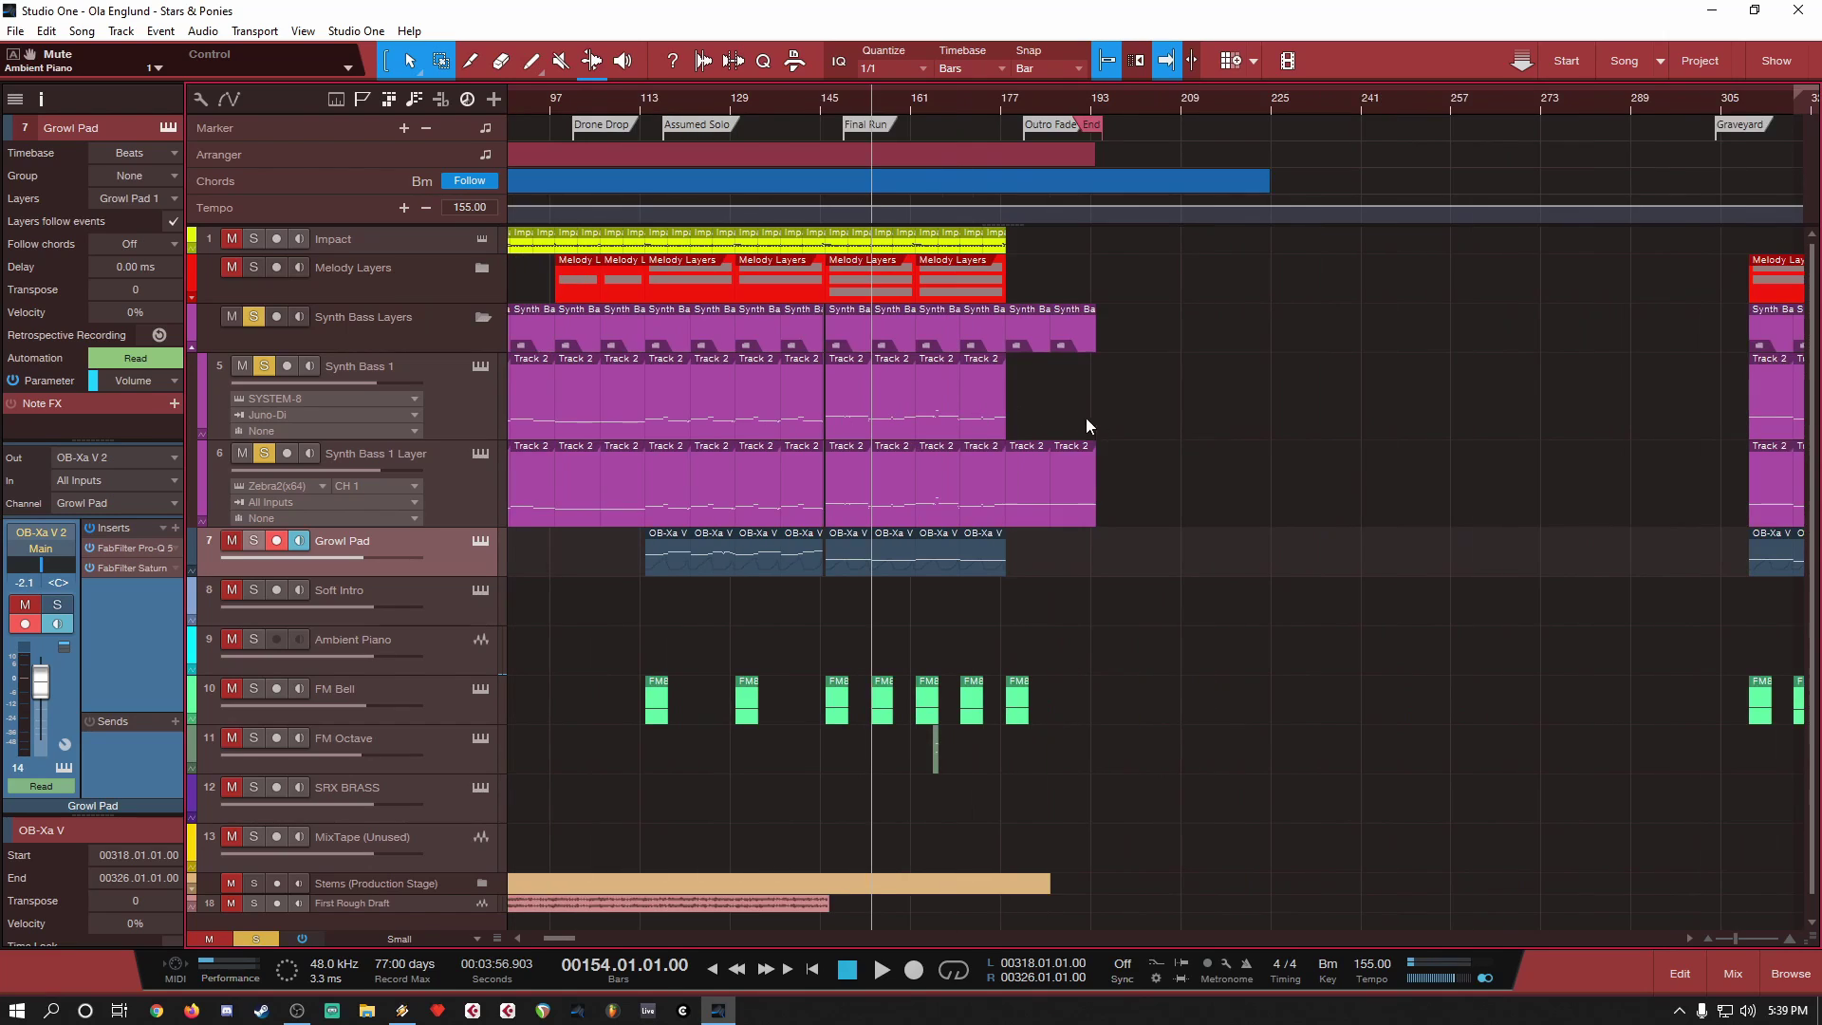
{"action": "key", "text": "e"}
{"action": "key", "text": "e"}
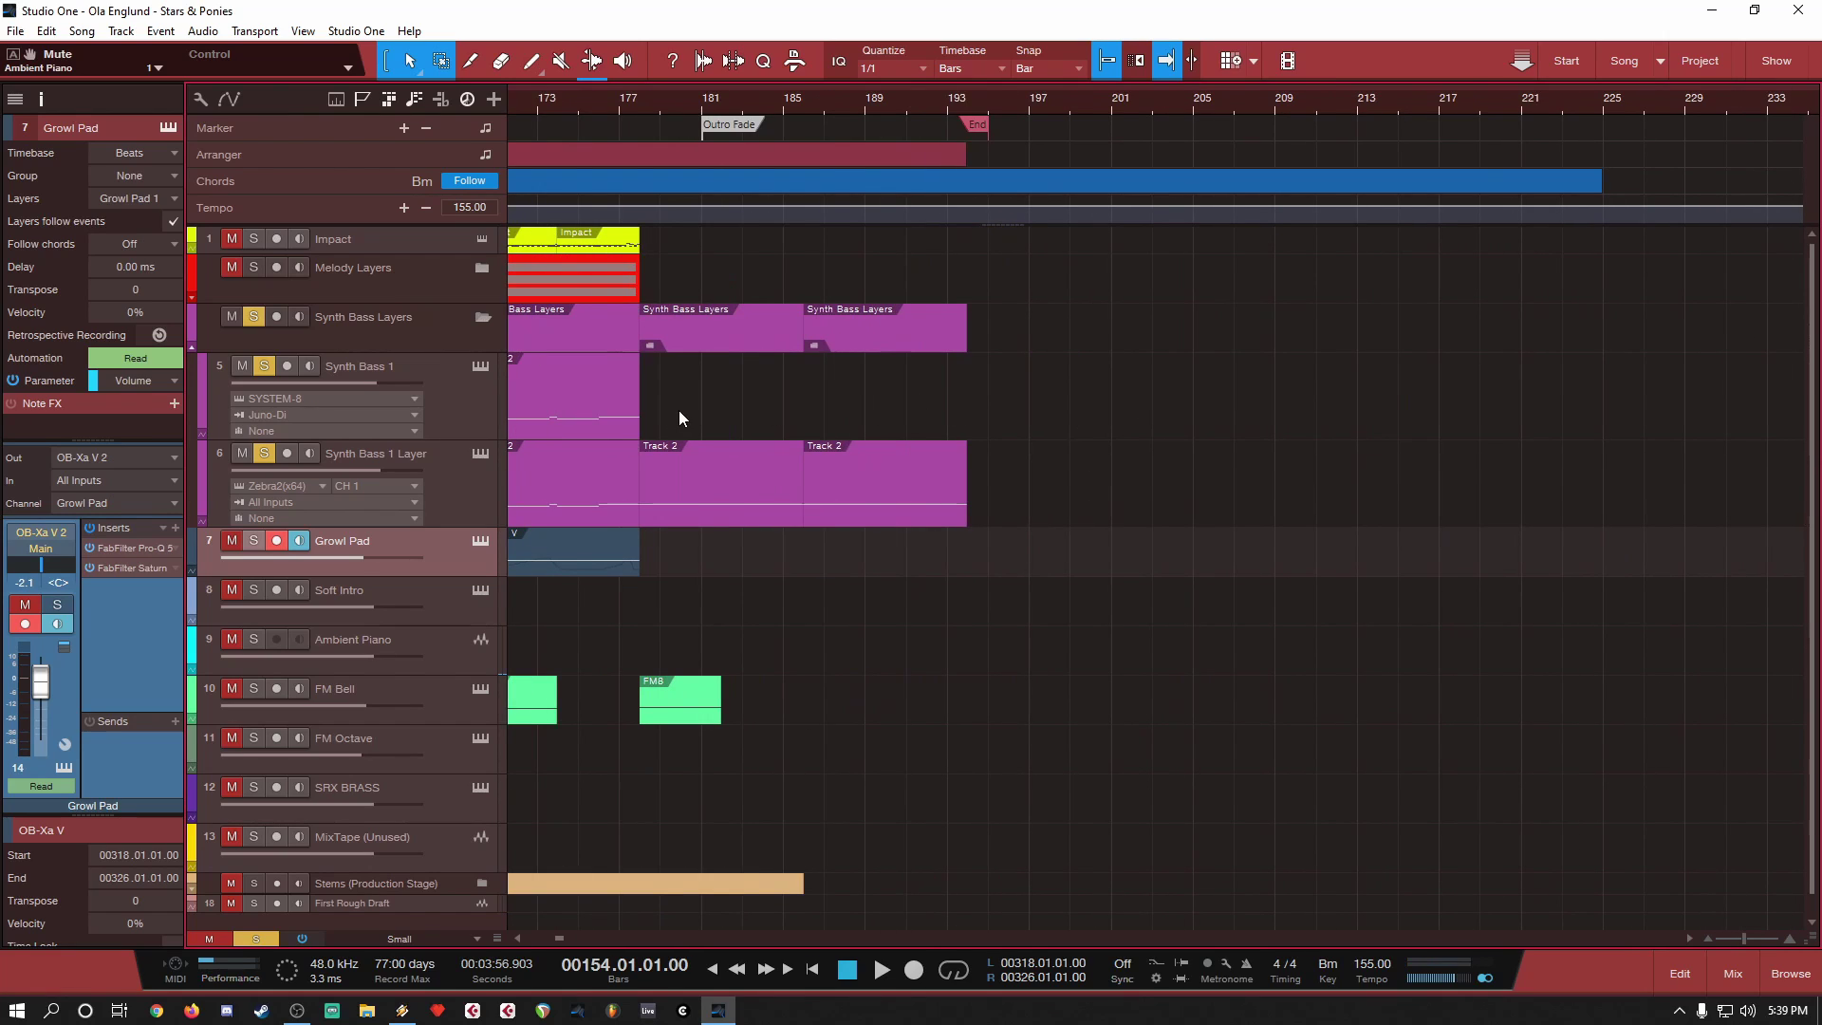
{"action": "left_click", "coordinate": [640, 104]}
{"action": "key", "text": "space"}
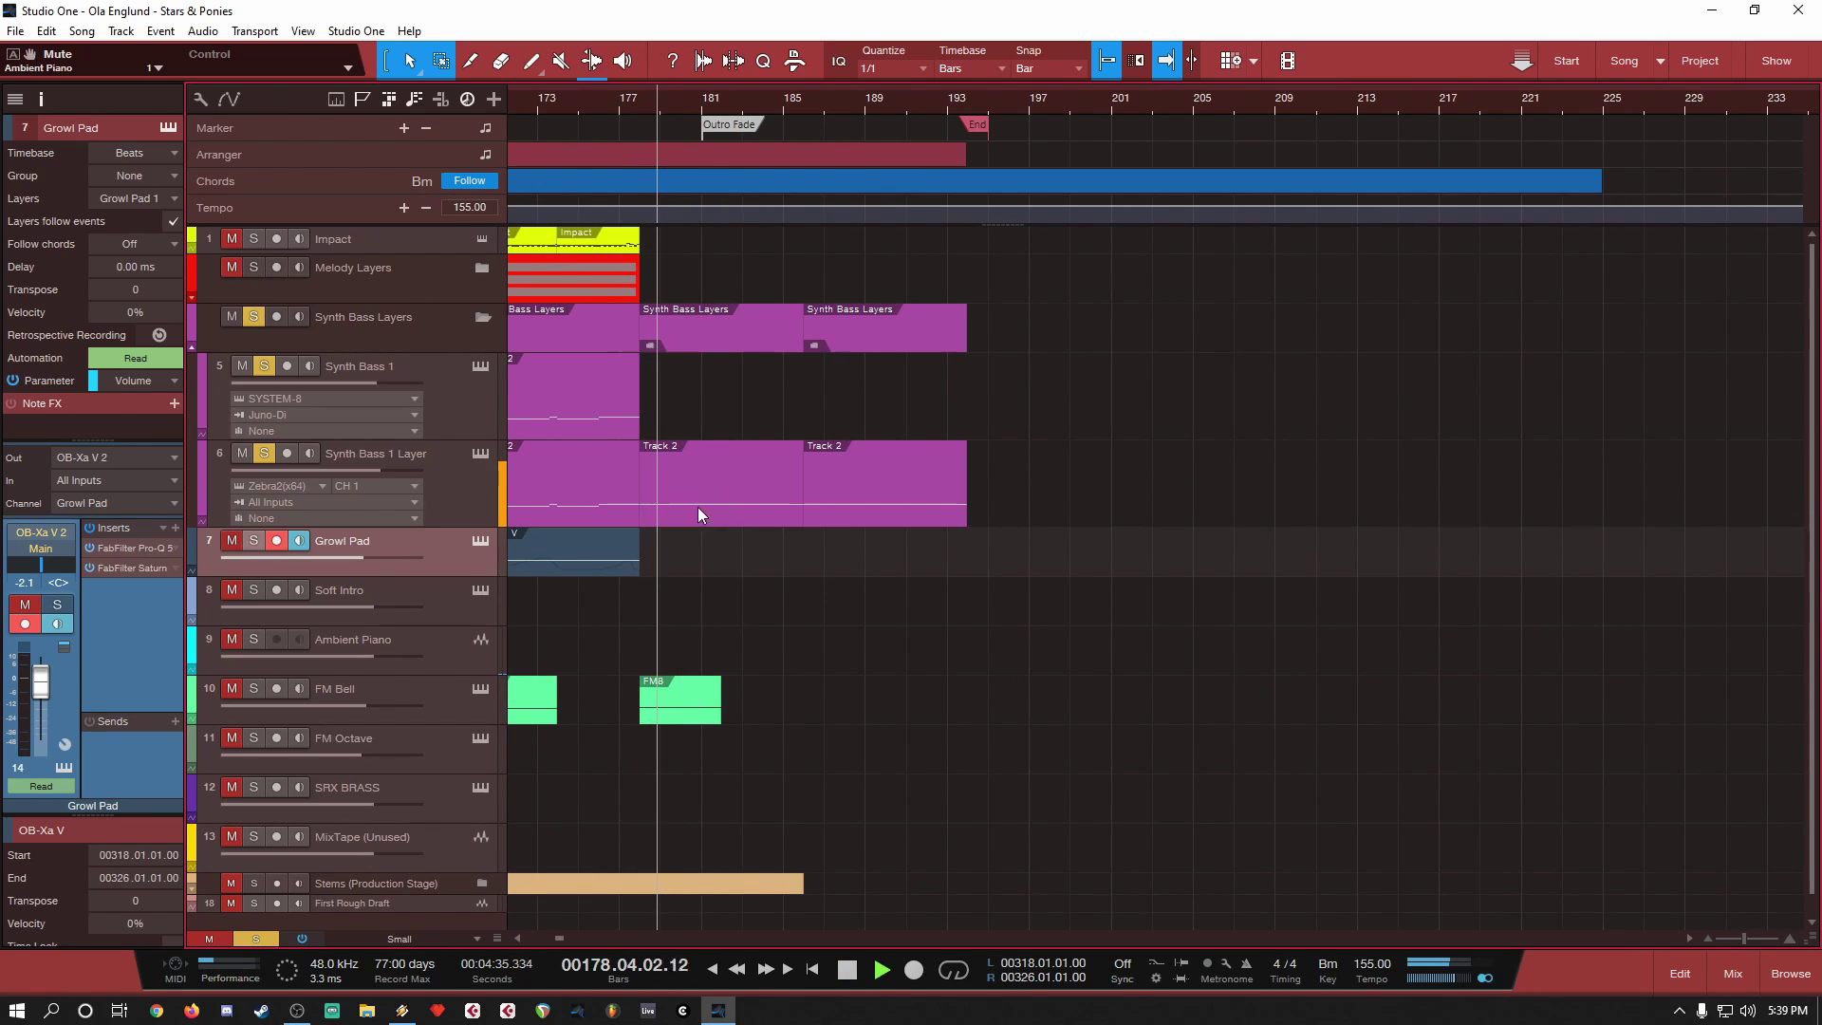
{"action": "key", "text": "space"}
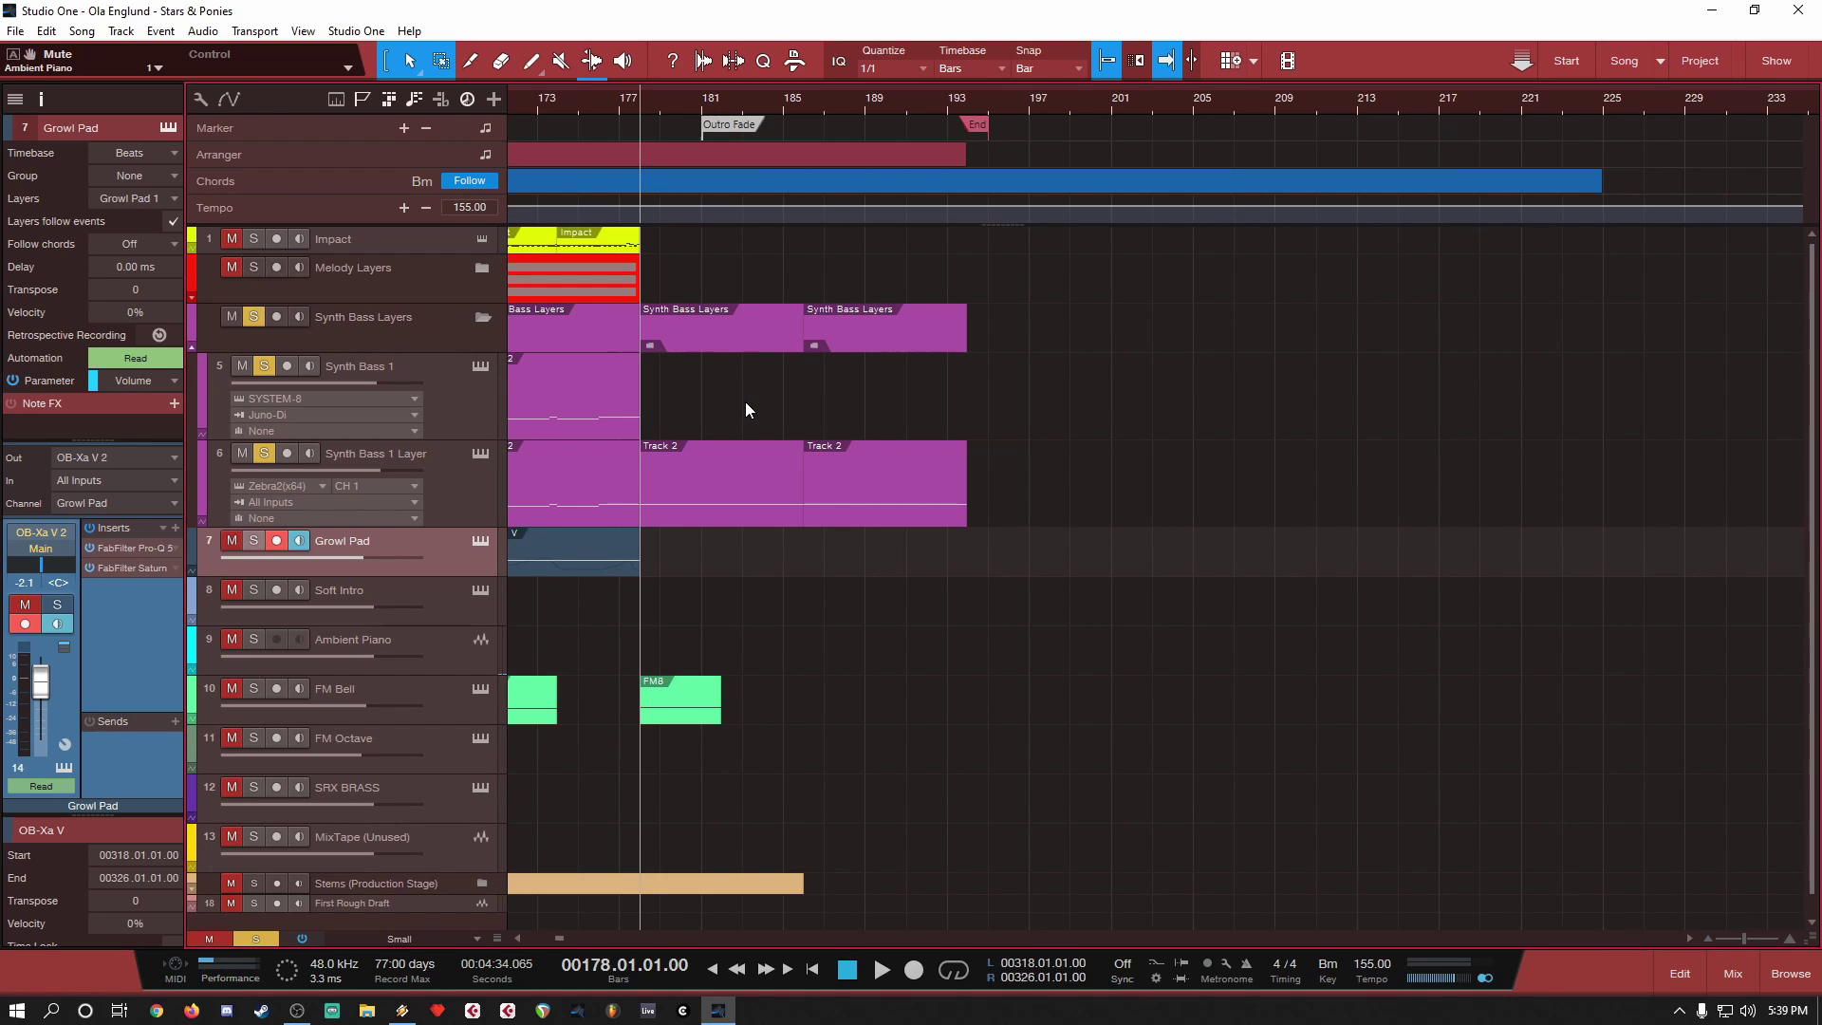
Step: Examine how the Growl Pad clips line up with the synth bass clips around the Drone Part, Assumed Solo and Outro Fade
{"action": "scroll", "coordinate": [902, 395], "scroll_direction": "down", "scroll_amount": 4}
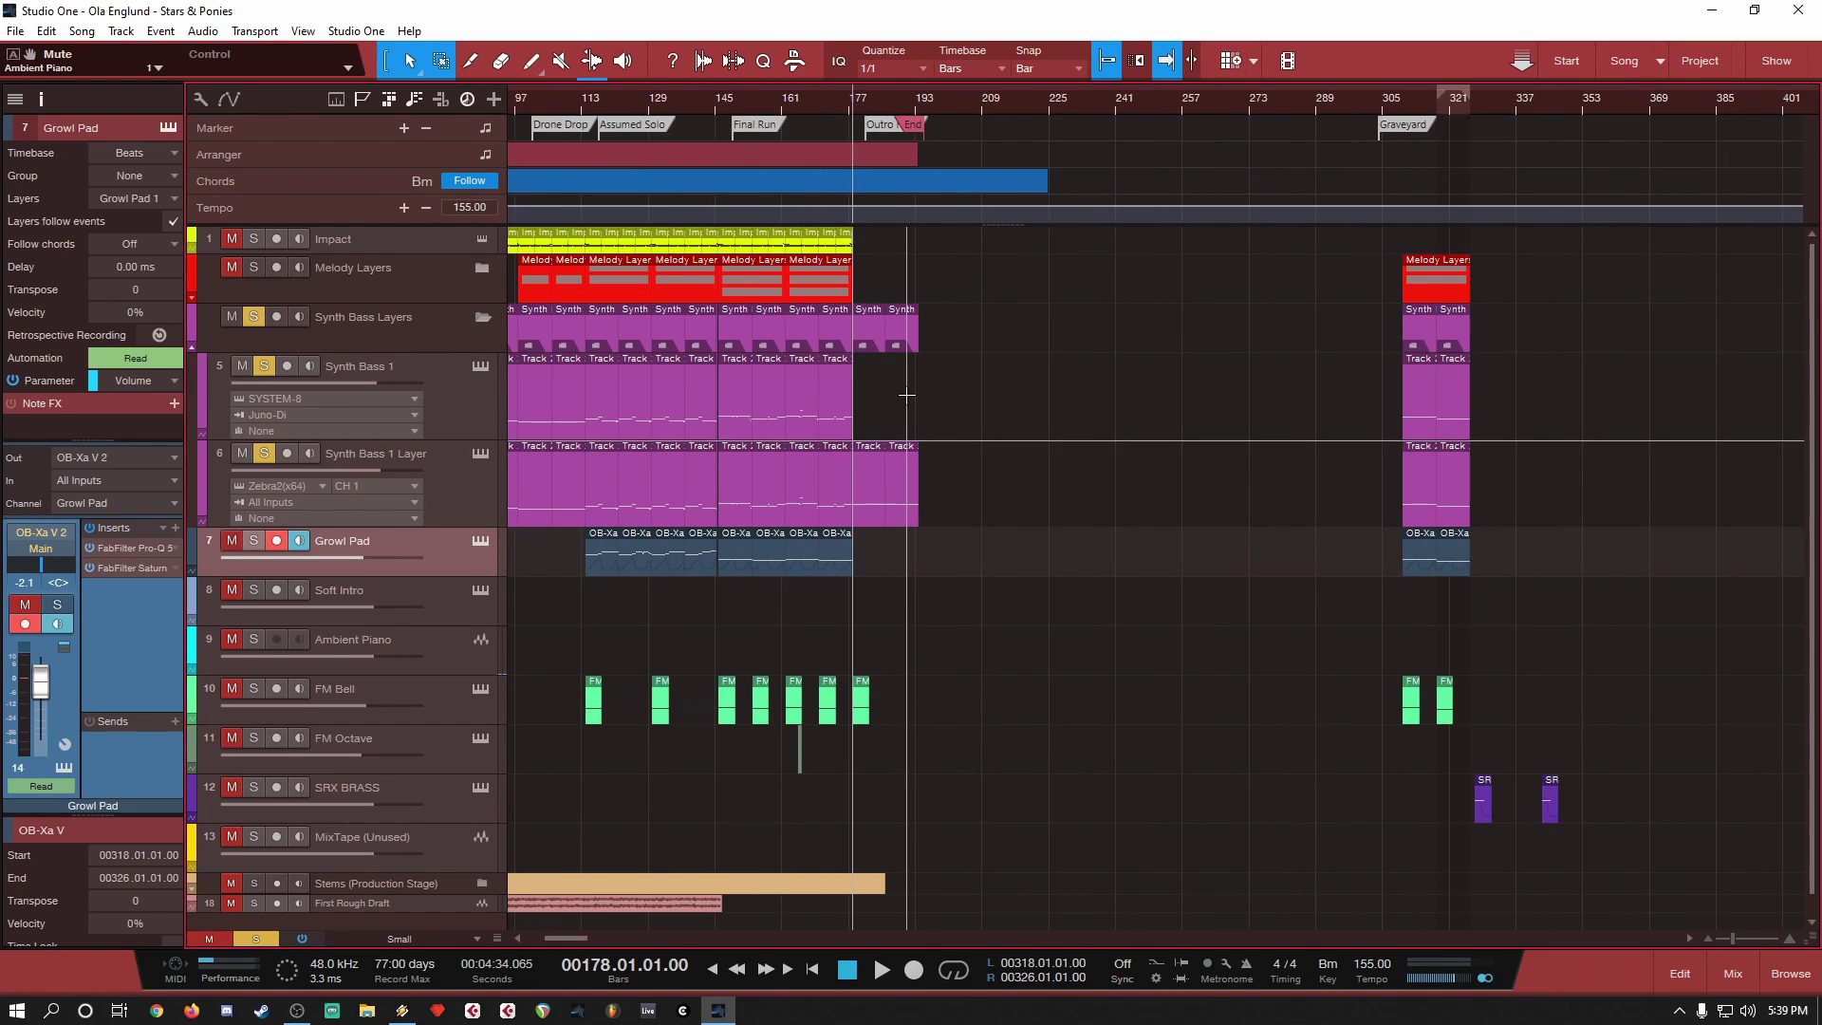
{"action": "scroll", "coordinate": [907, 395], "scroll_direction": "up", "scroll_amount": 2}
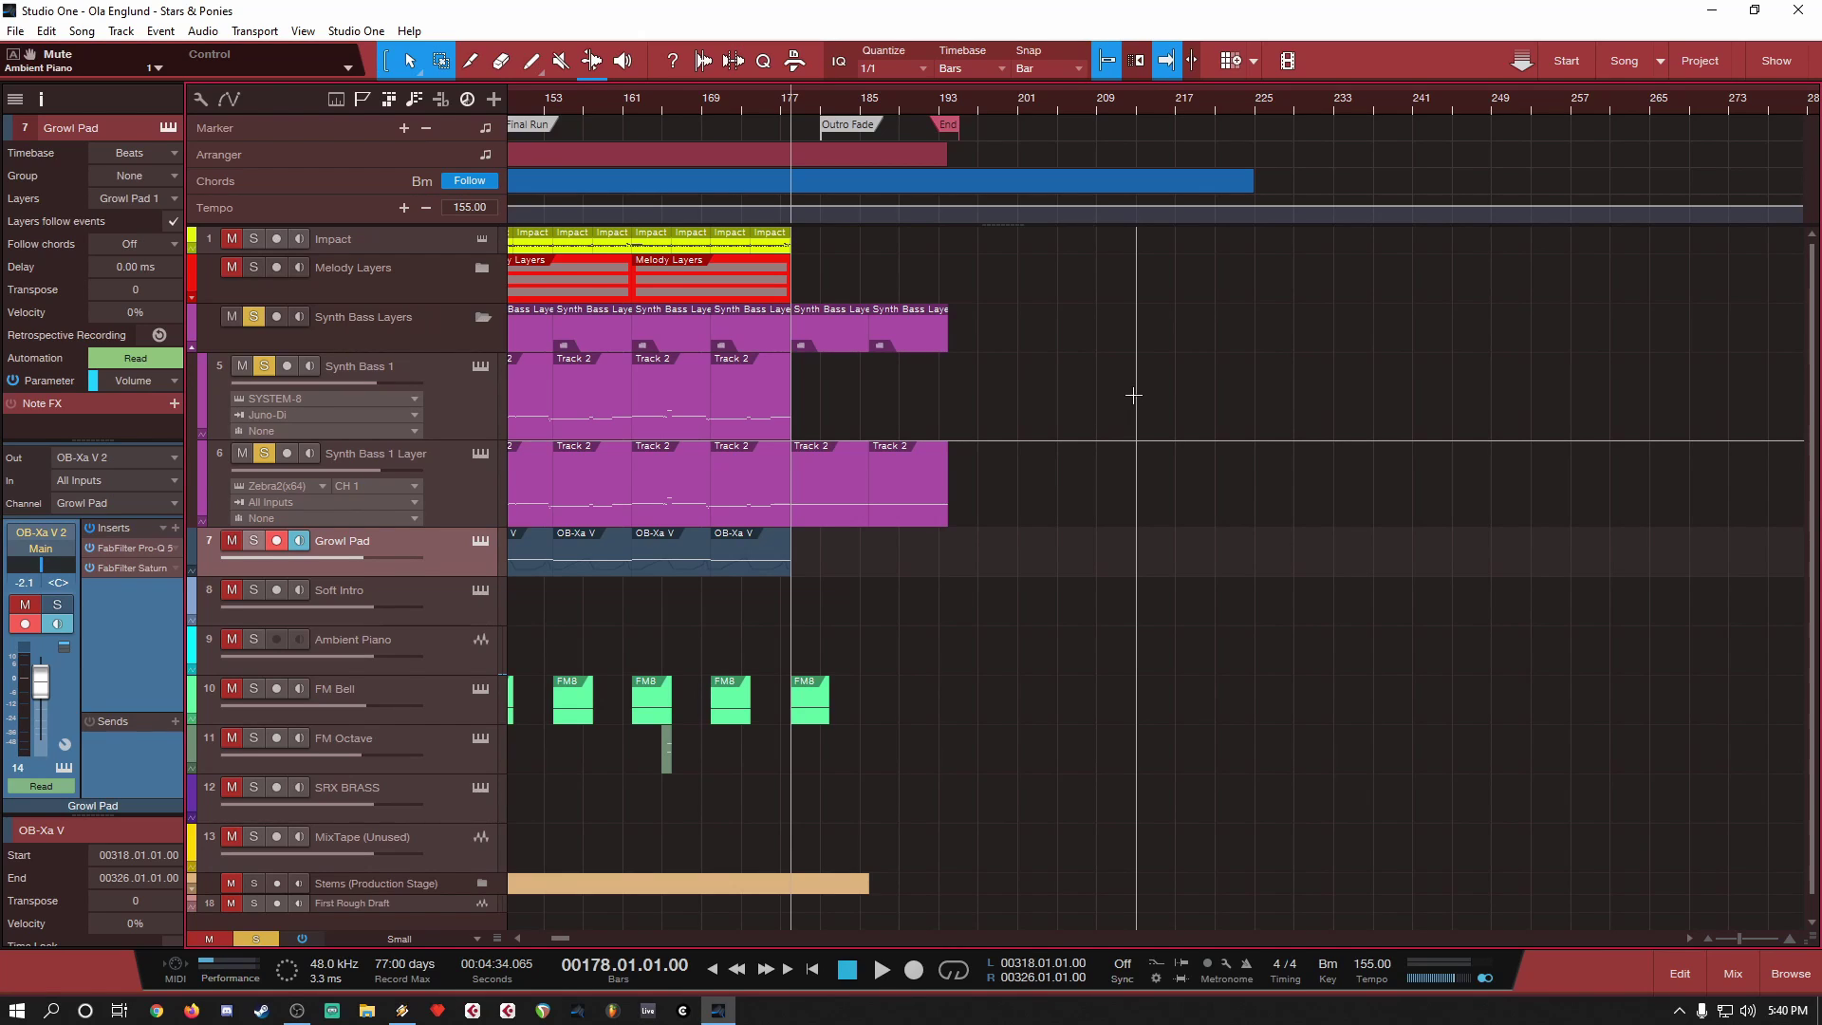
{"action": "key", "text": "alt+z"}
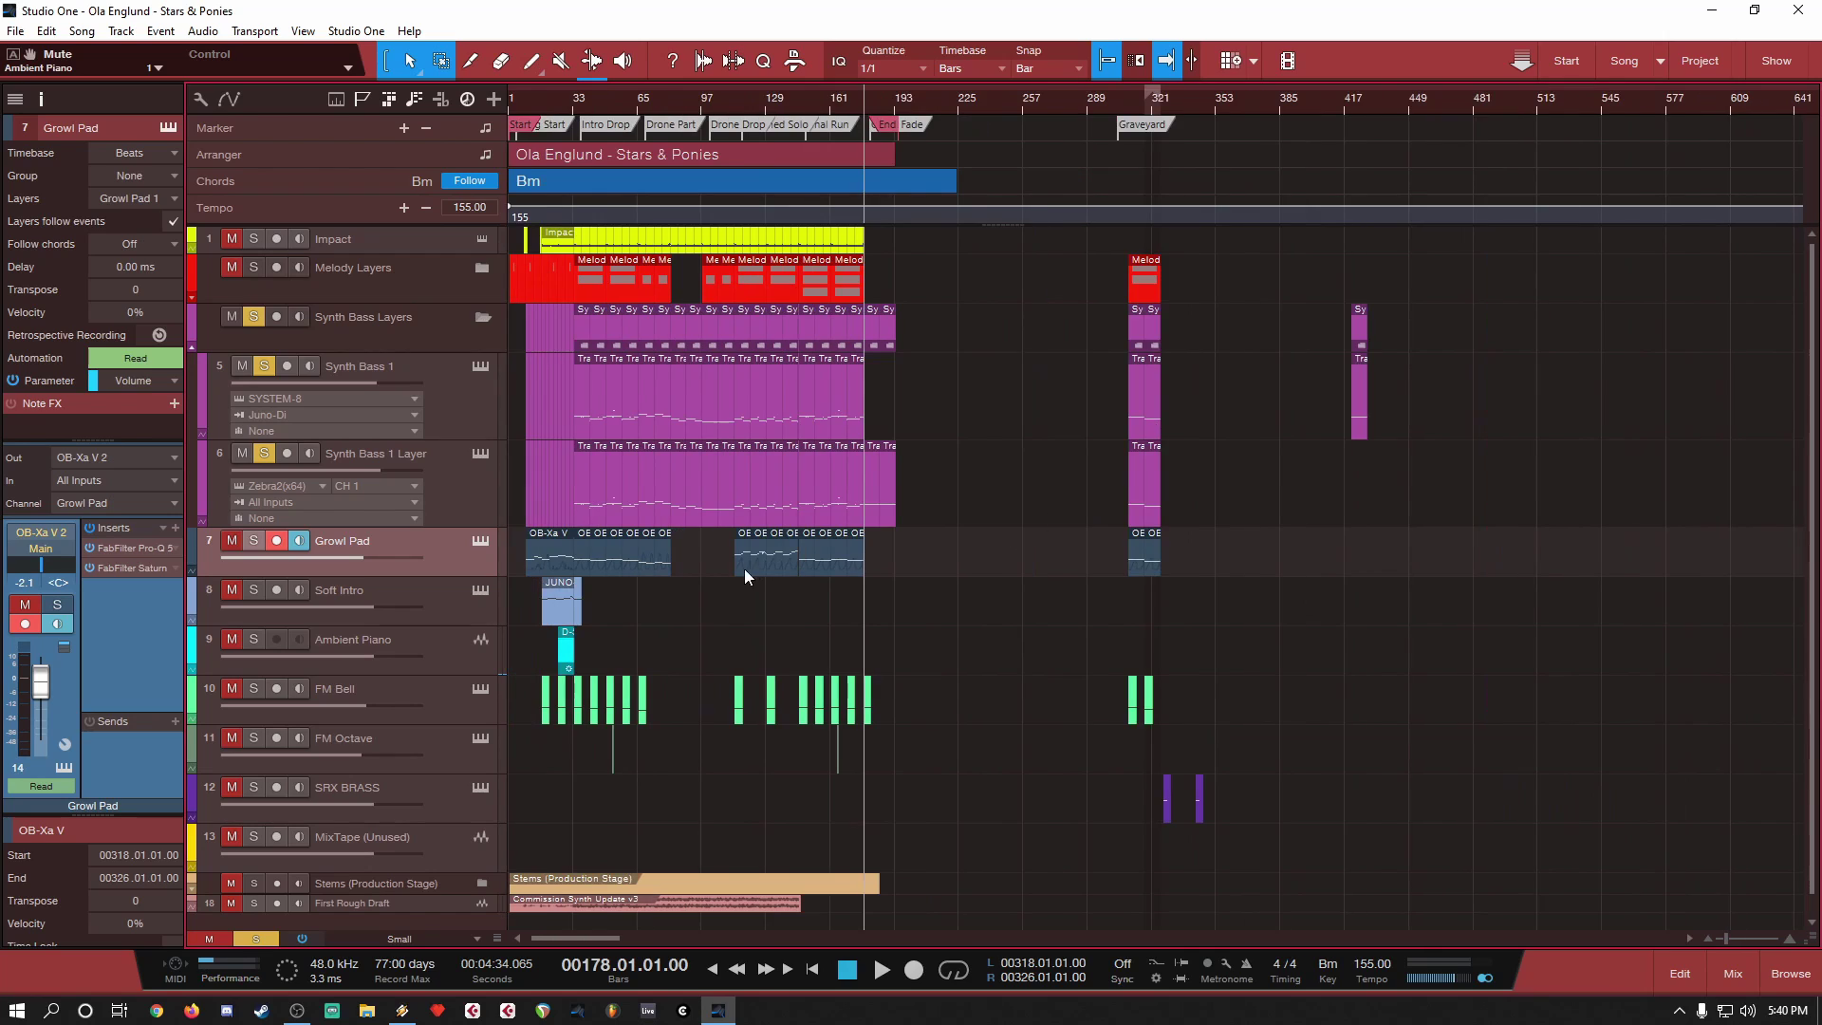
{"action": "scroll", "coordinate": [670, 585], "scroll_direction": "up", "scroll_amount": 5}
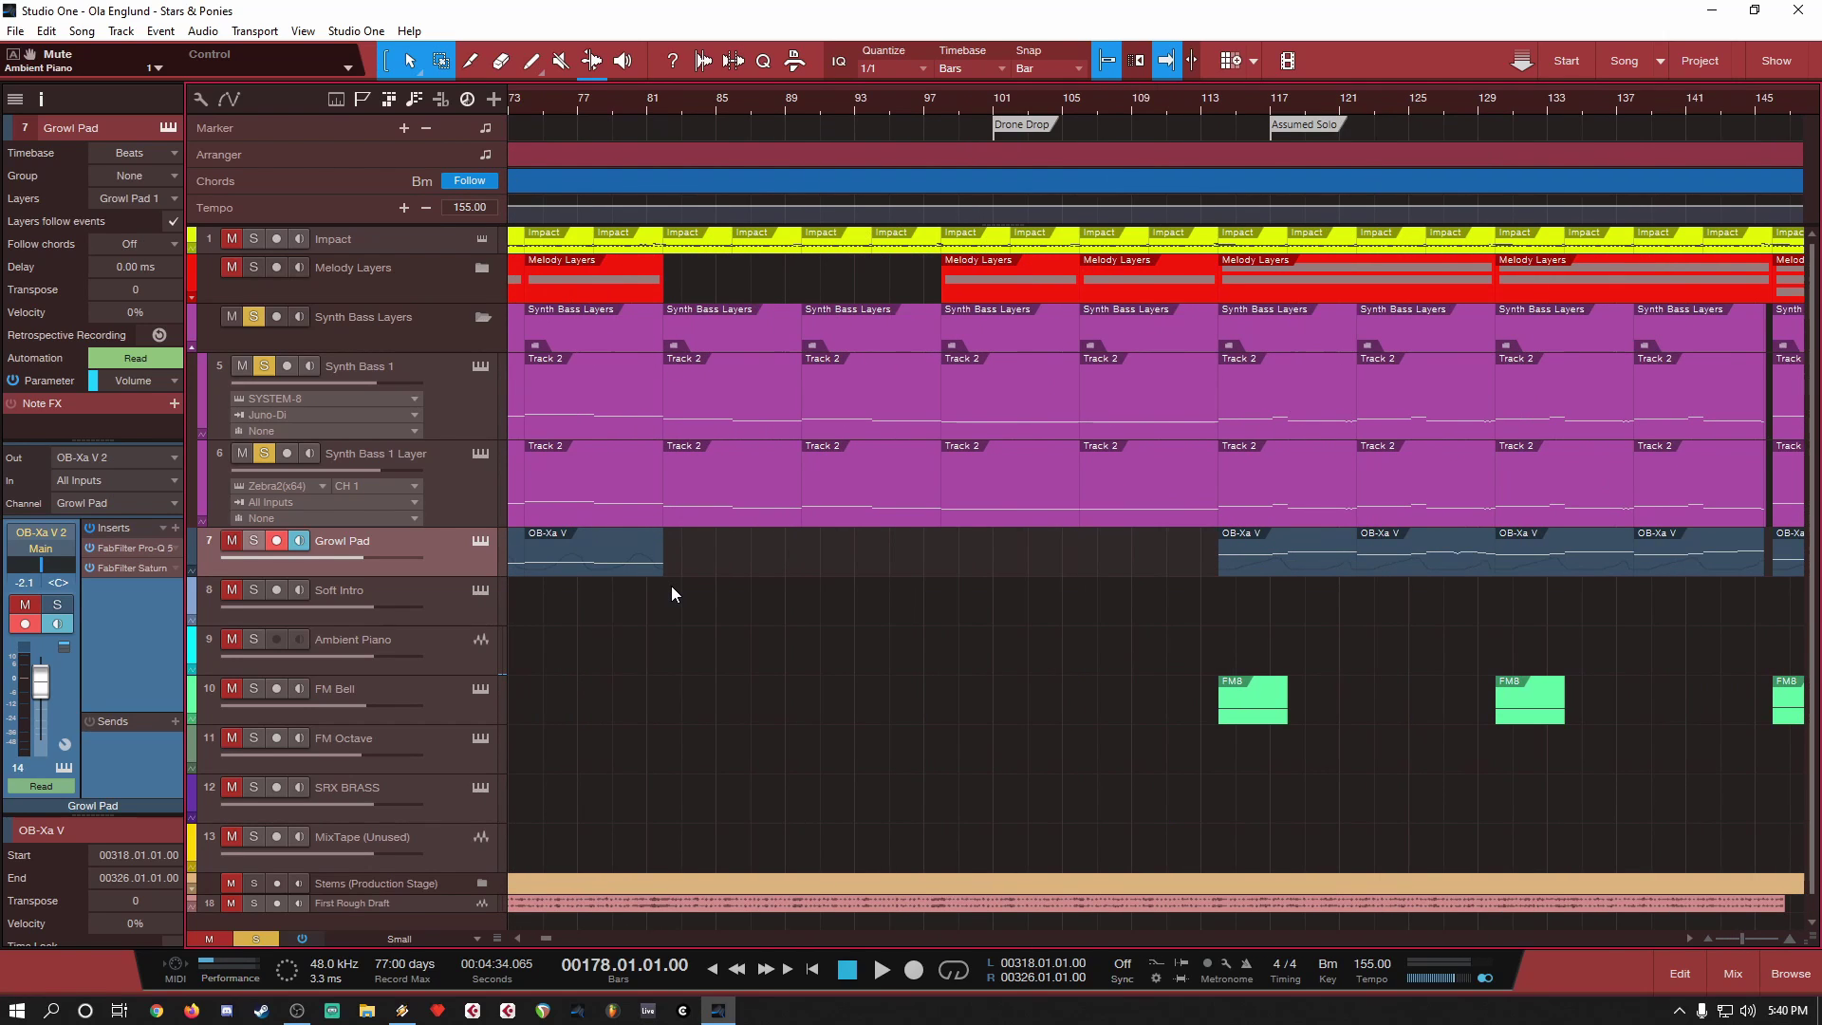
{"action": "scroll", "coordinate": [664, 613], "scroll_direction": "down", "scroll_amount": 3}
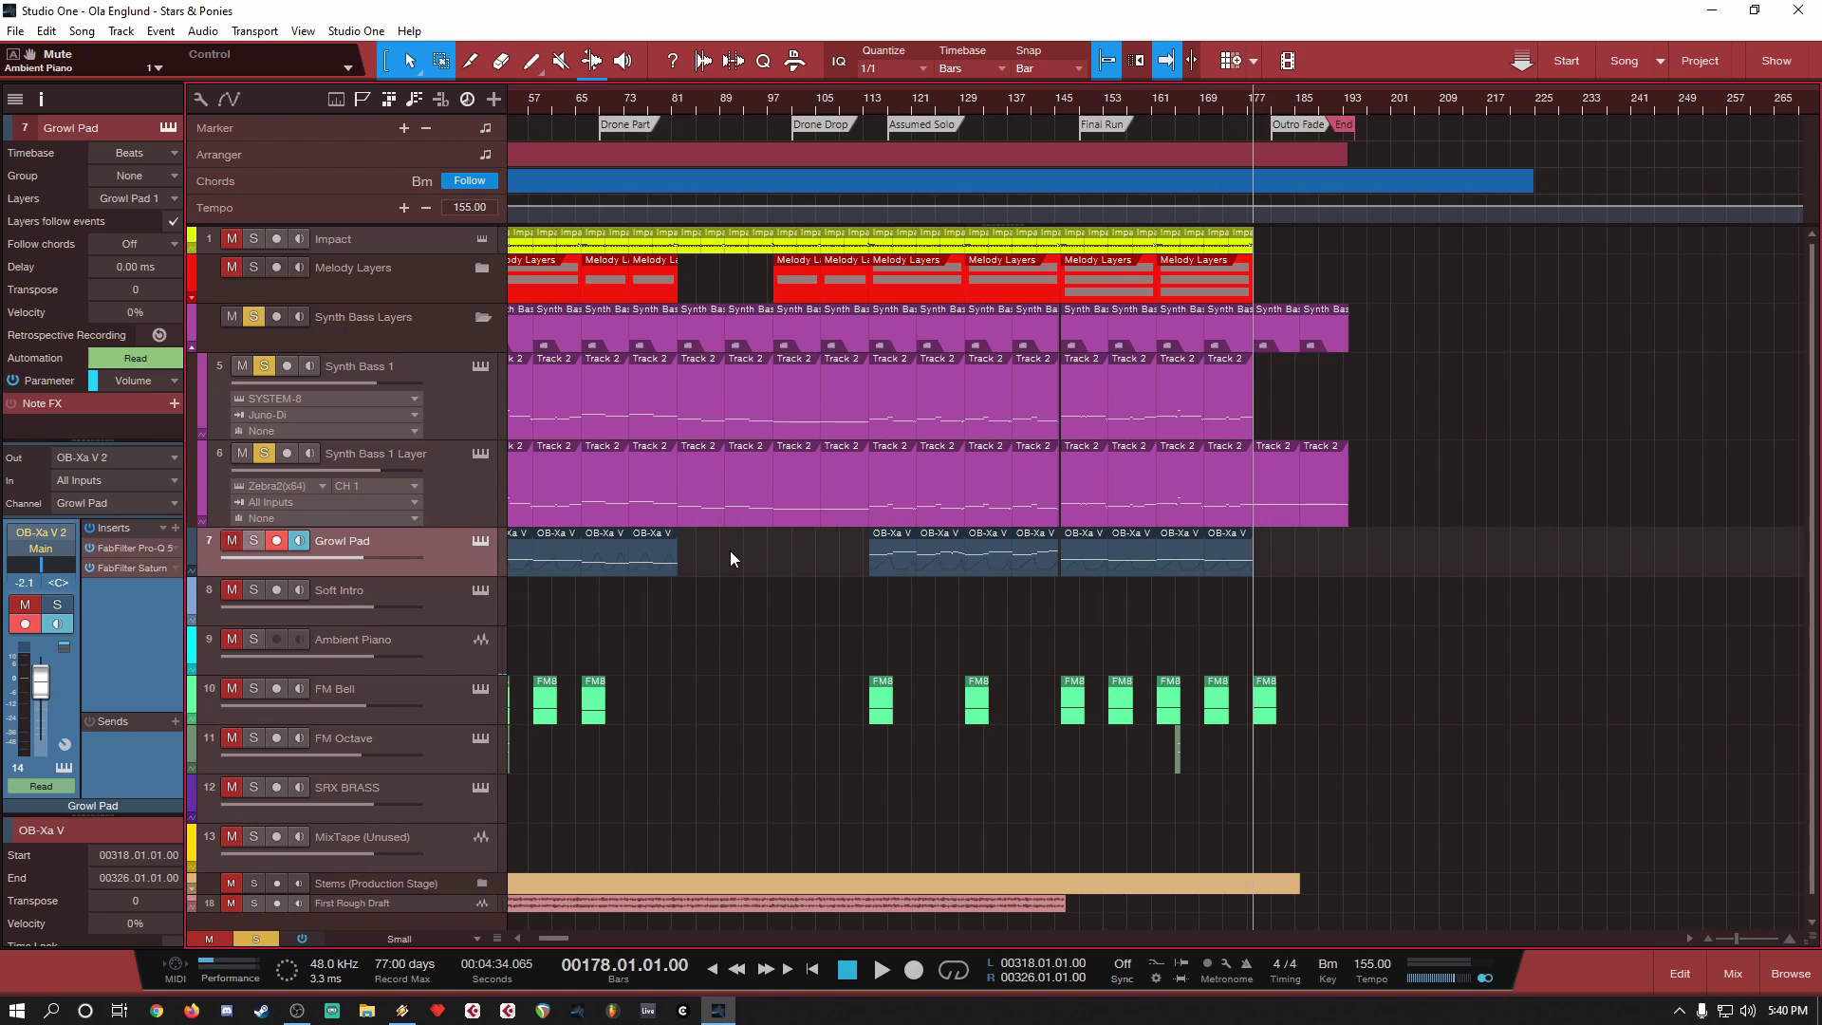
{"action": "scroll", "coordinate": [1389, 617], "scroll_direction": "down", "scroll_amount": 3}
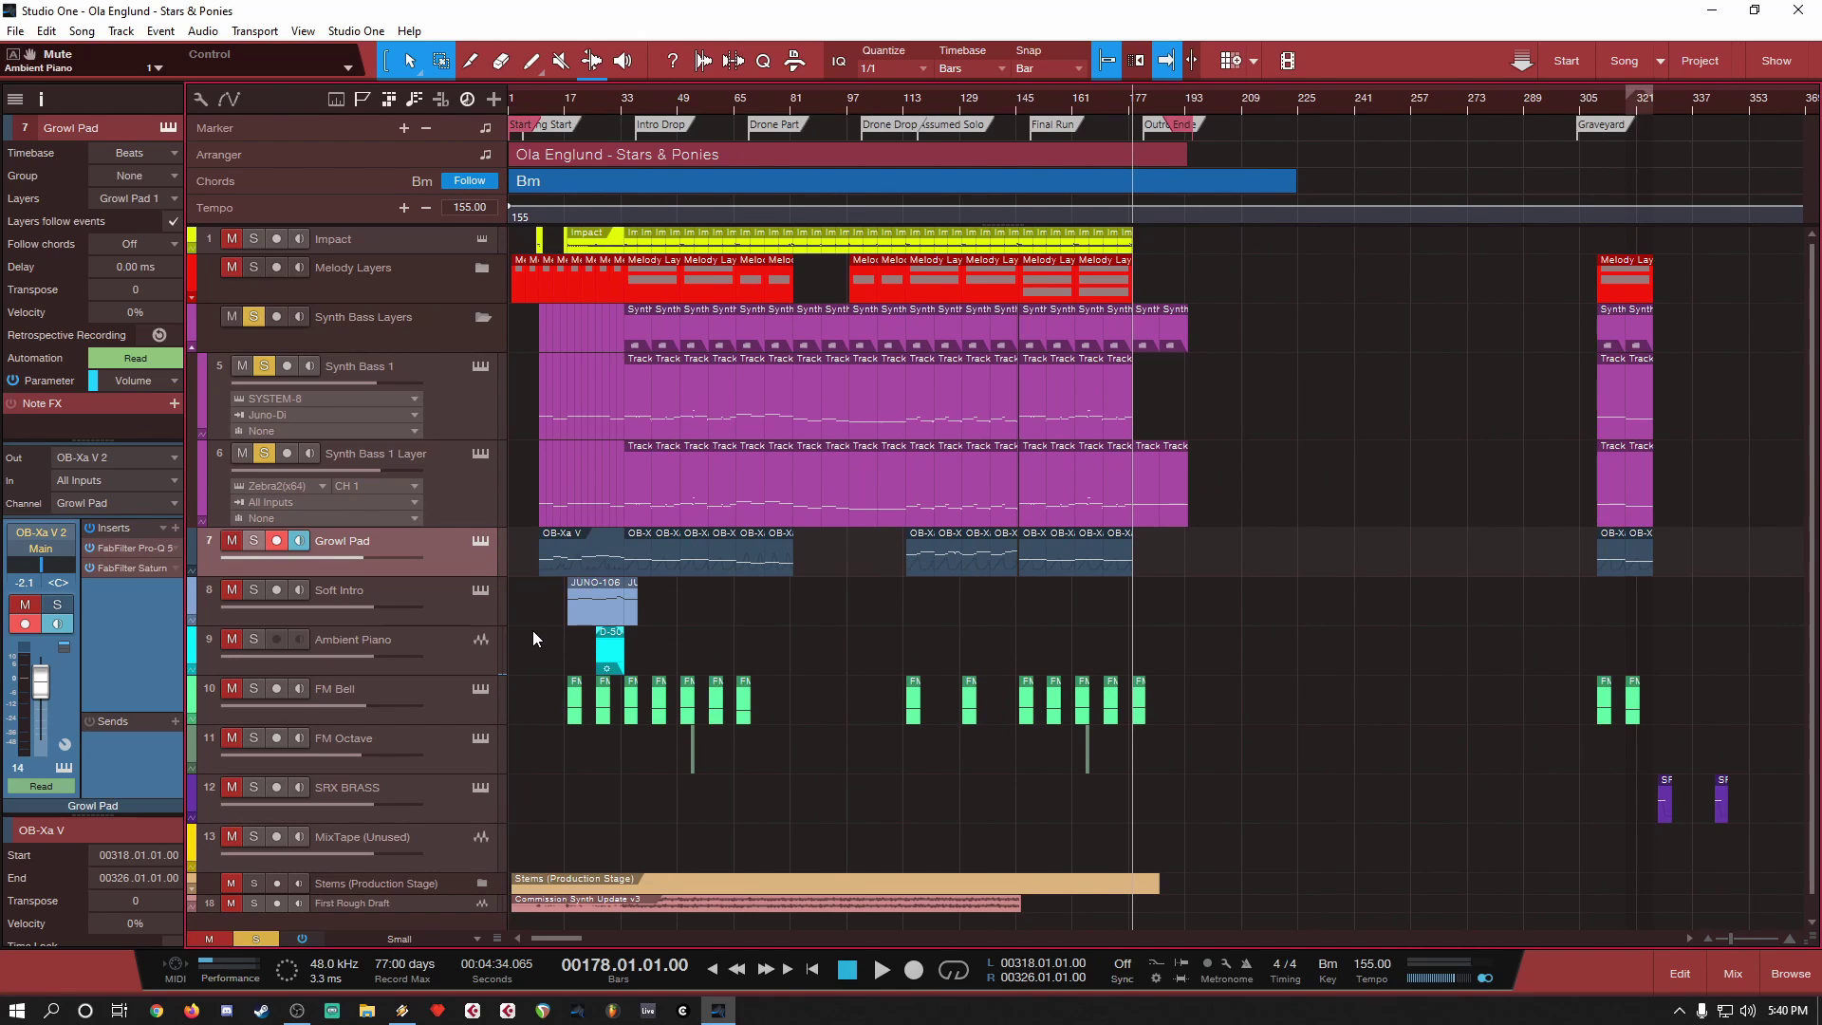